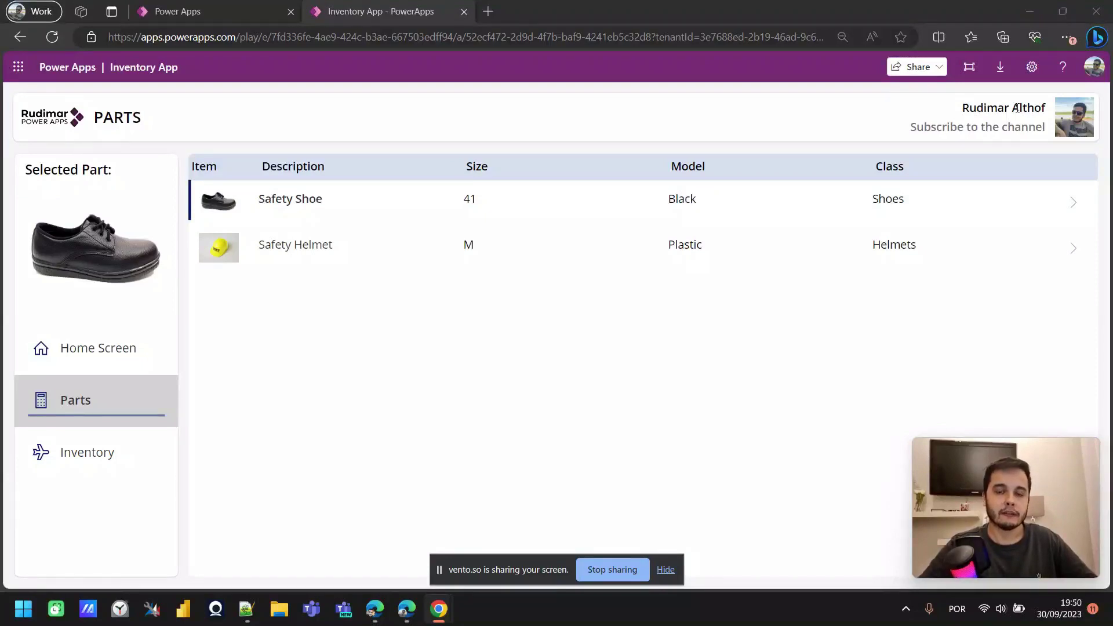
{"action": "key", "text": "alt+Tab"}
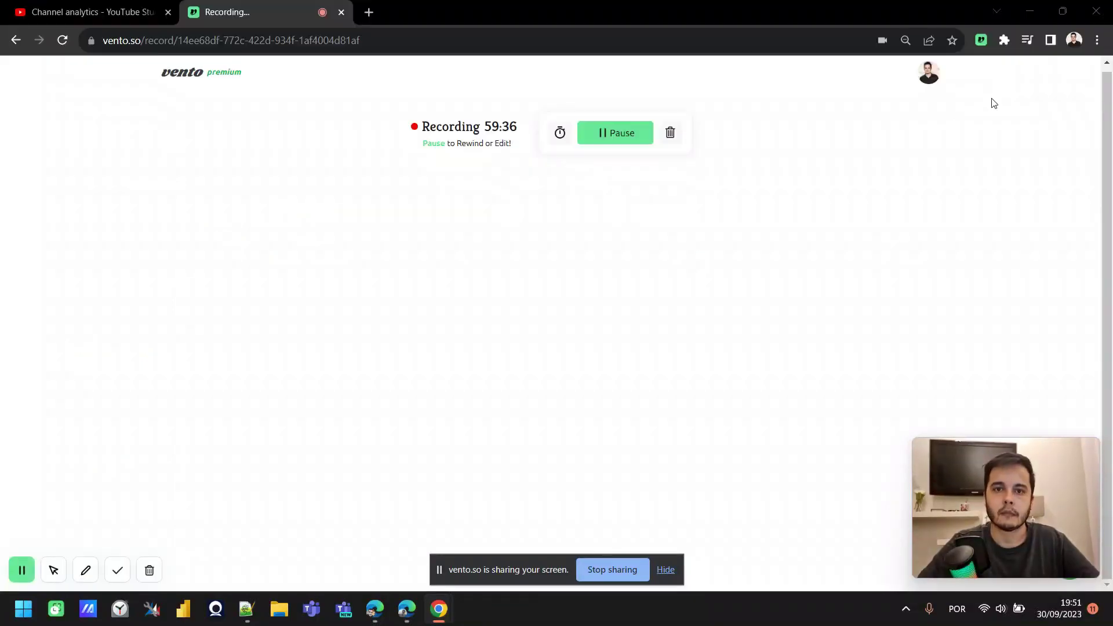
{"action": "left_click", "coordinate": [1032, 13]}
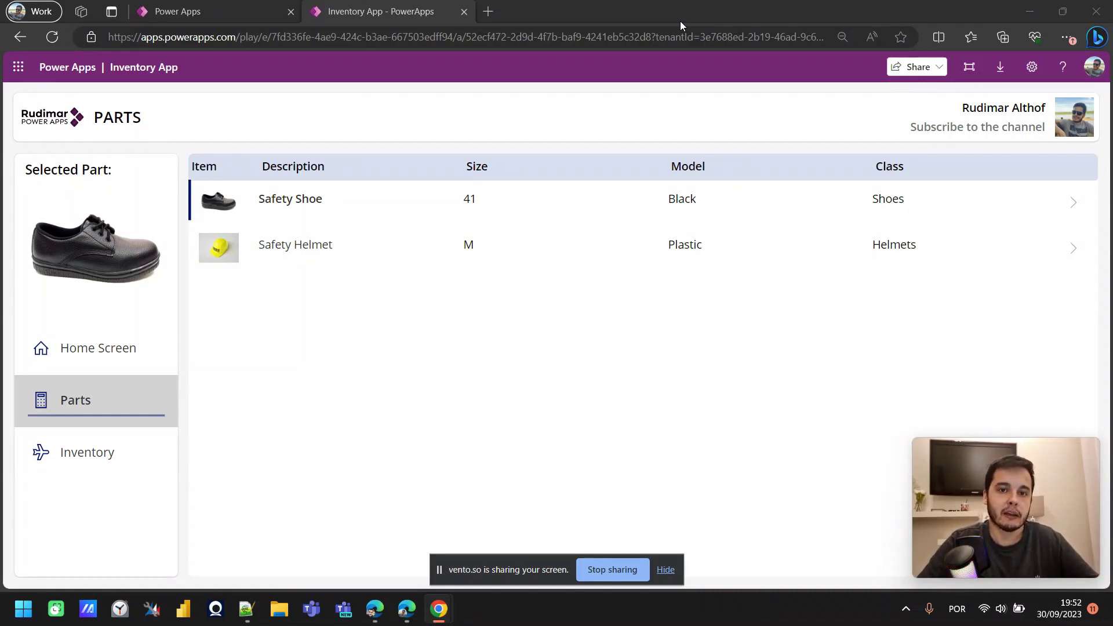
{"action": "left_click", "coordinate": [718, 320]}
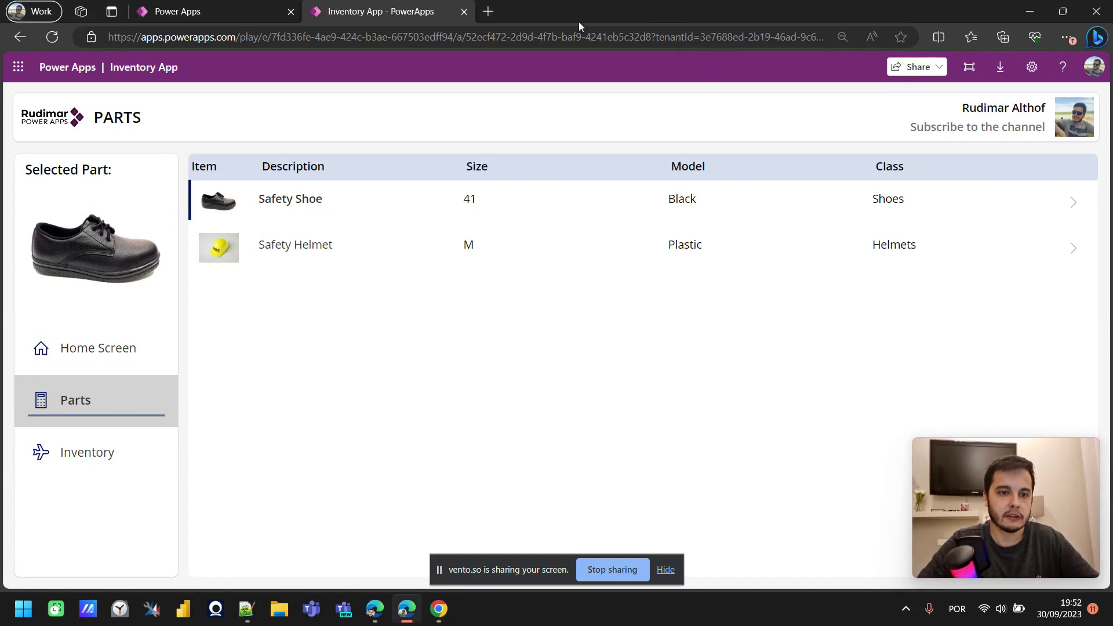
- Restore the maximized Inventory App window to a floating size and stretch it on both sides across most of the desktop
{"action": "left_click_drag", "start_coordinate": [569, 15], "coordinate": [530, 27]}
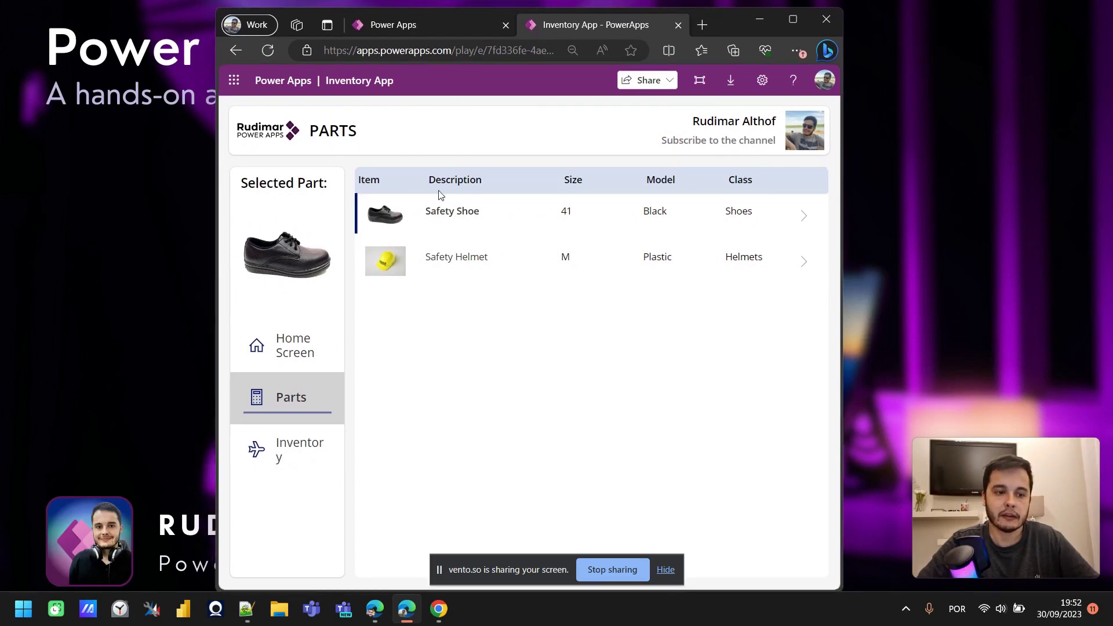
{"action": "left_click_drag", "start_coordinate": [842, 169], "coordinate": [1082, 155]}
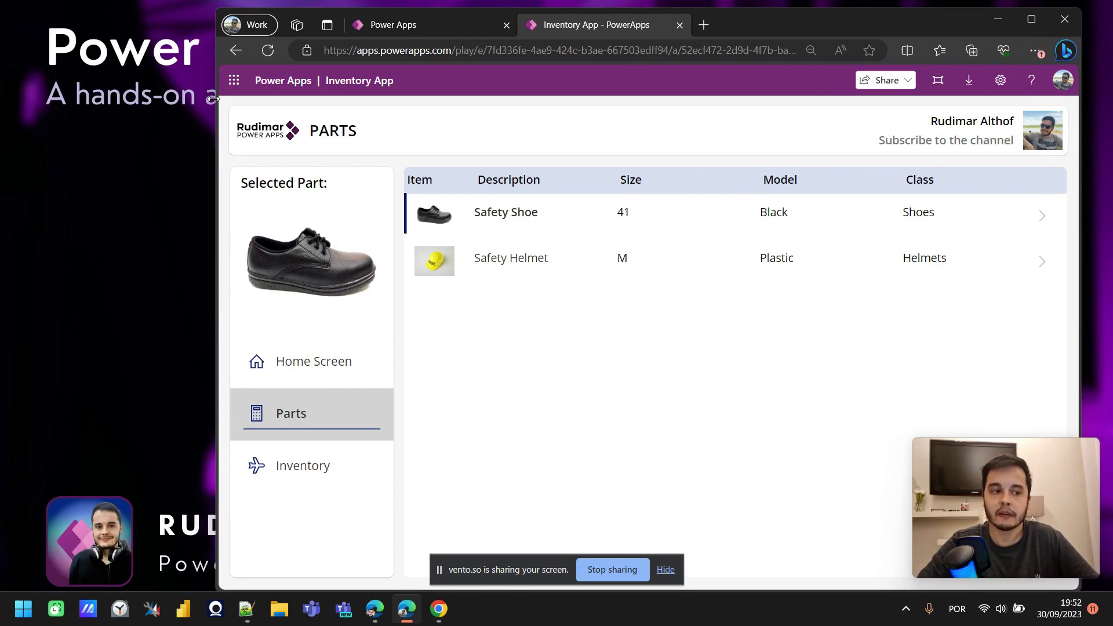
{"action": "left_click_drag", "start_coordinate": [219, 104], "coordinate": [36, 104]}
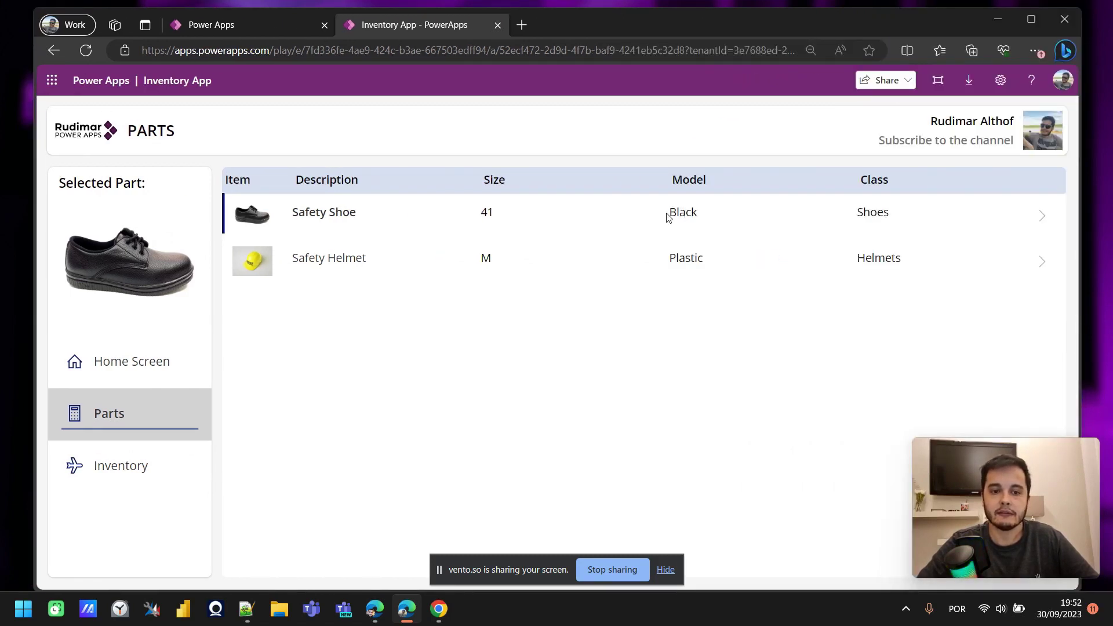
- Narrow the Inventory App window to roughly two thirds of its width and select the Safety Helmet part in the Parts table
{"action": "left_click_drag", "start_coordinate": [713, 179], "coordinate": [673, 179]}
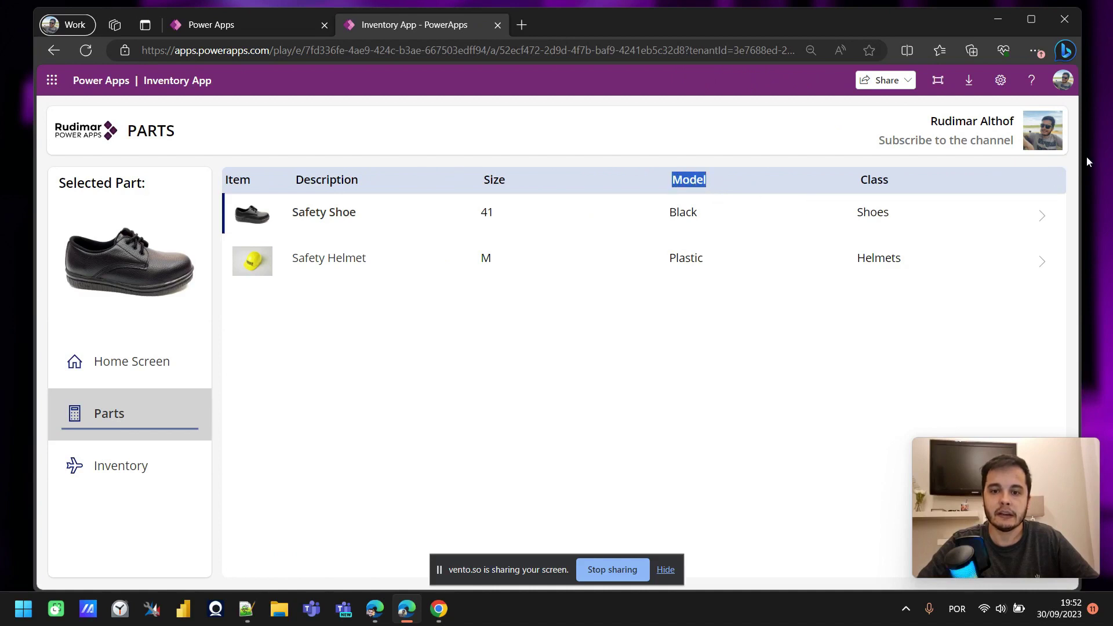
{"action": "left_click_drag", "start_coordinate": [1087, 157], "coordinate": [723, 210]}
{"action": "left_click", "coordinate": [676, 210]}
{"action": "left_click", "coordinate": [855, 211]}
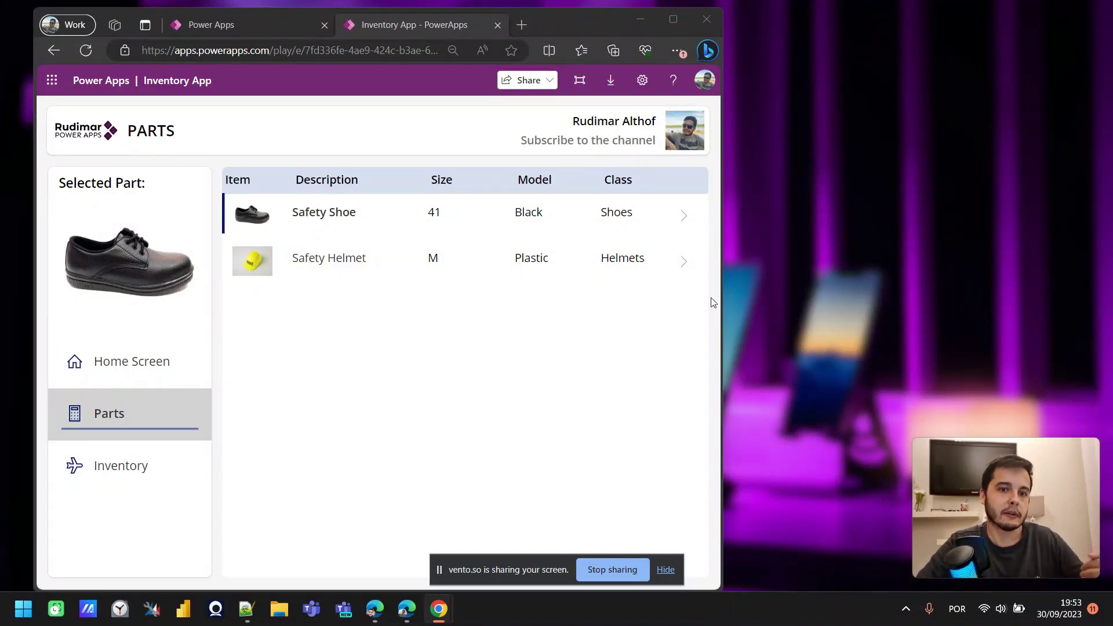
{"action": "double_click", "coordinate": [528, 215]}
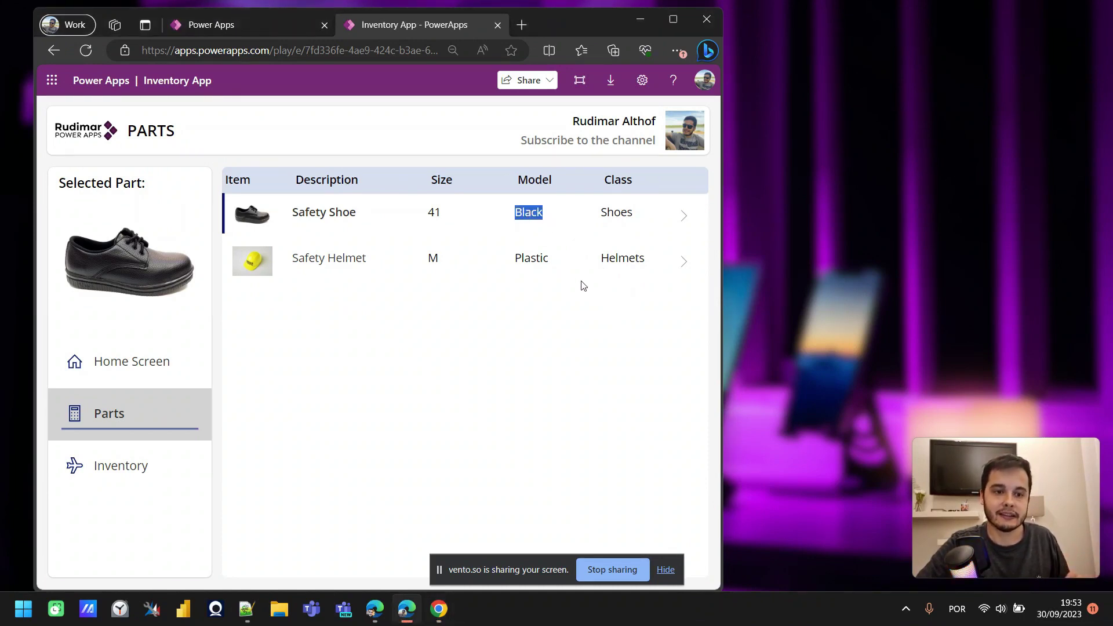
{"action": "left_click", "coordinate": [548, 257]}
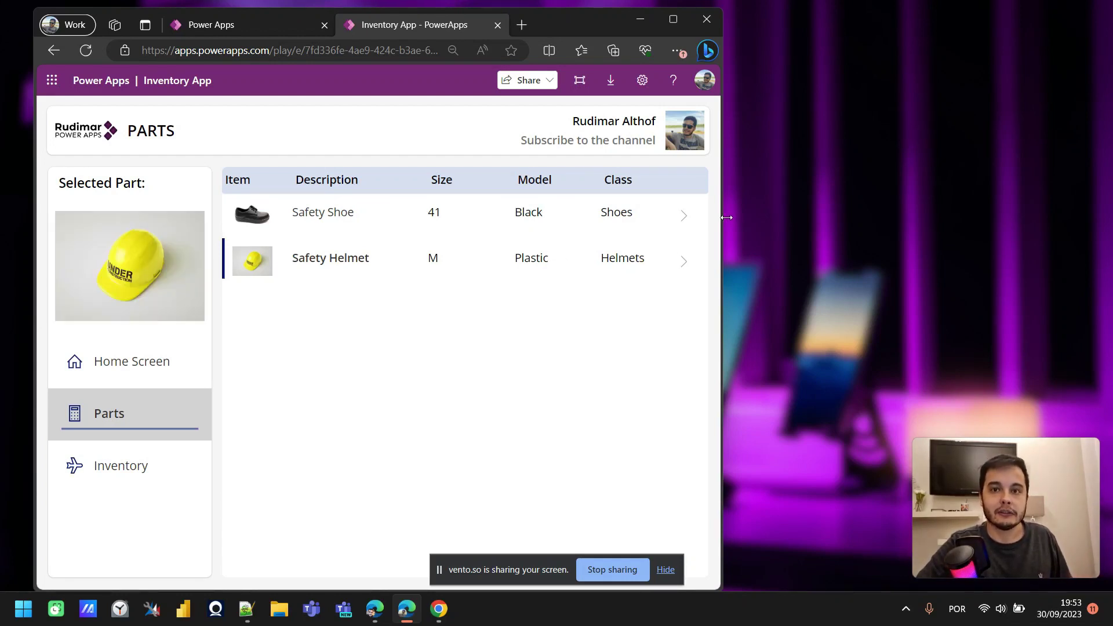
- Test the Parts screen's responsiveness by shrinking the app window in stages, trying the table's horizontal scrolling, and widening the window again
{"action": "left_click_drag", "start_coordinate": [722, 224], "coordinate": [677, 224]}
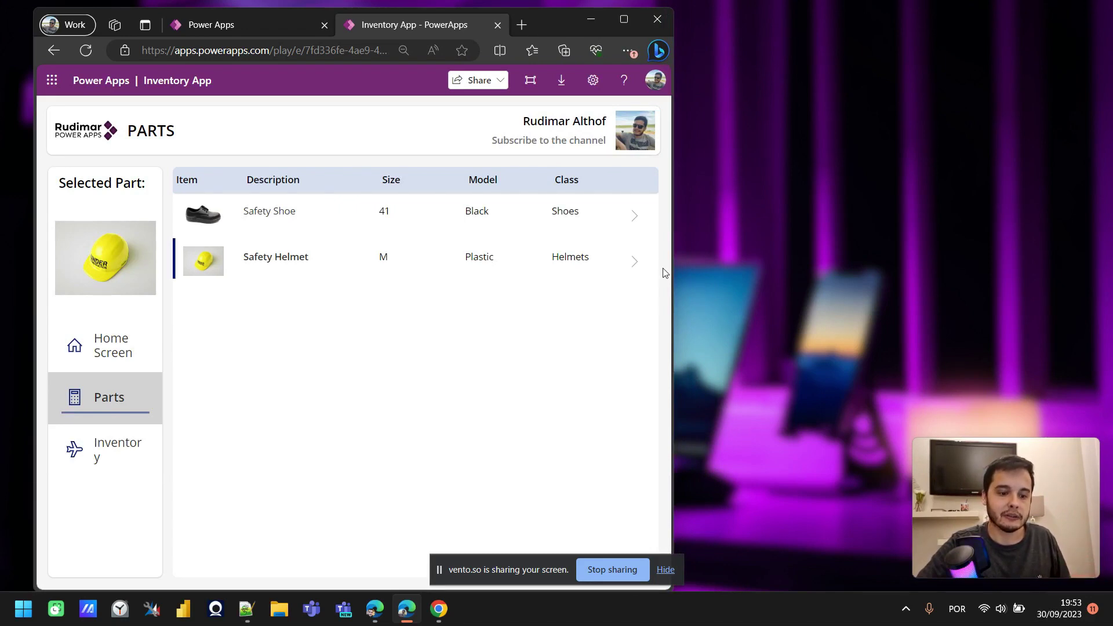
{"action": "left_click", "coordinate": [672, 572]}
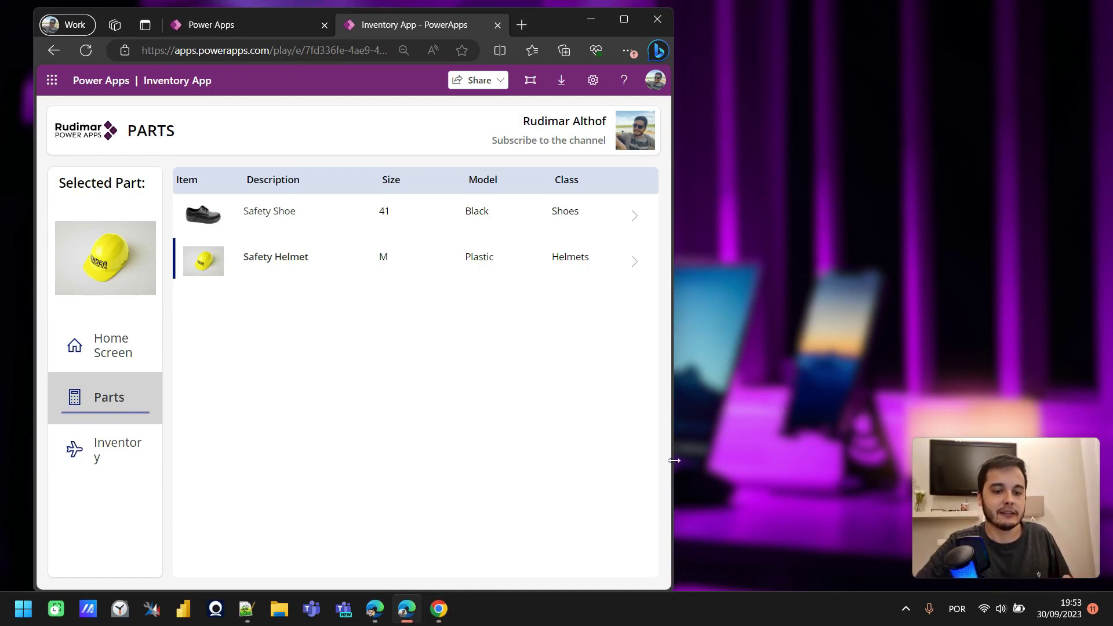
{"action": "left_click_drag", "start_coordinate": [674, 460], "coordinate": [595, 466]}
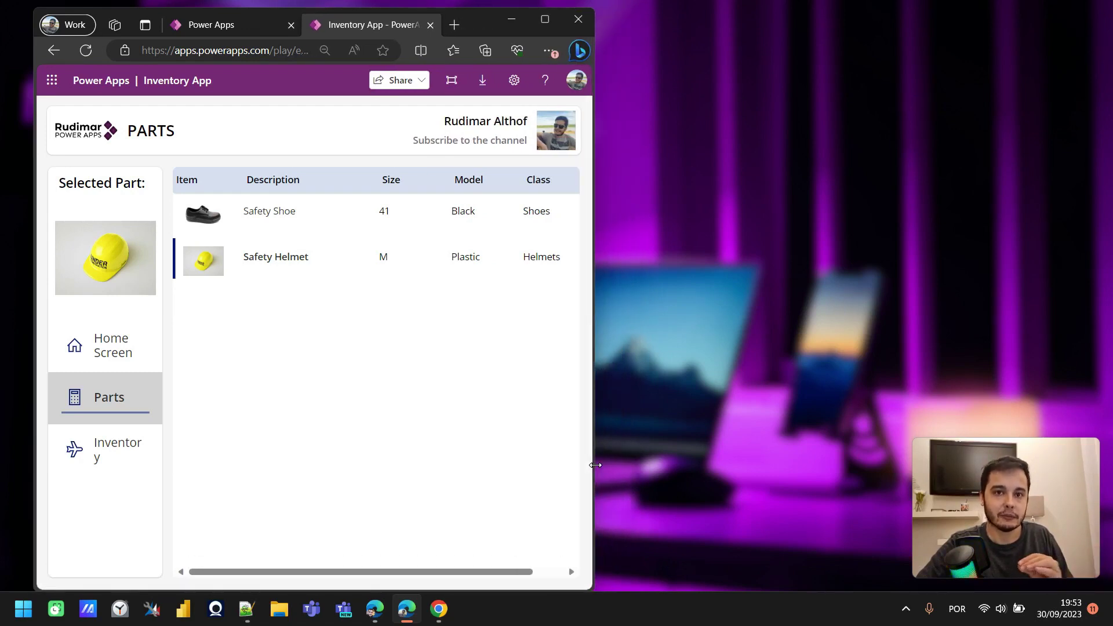
{"action": "left_click_drag", "start_coordinate": [595, 465], "coordinate": [516, 468]}
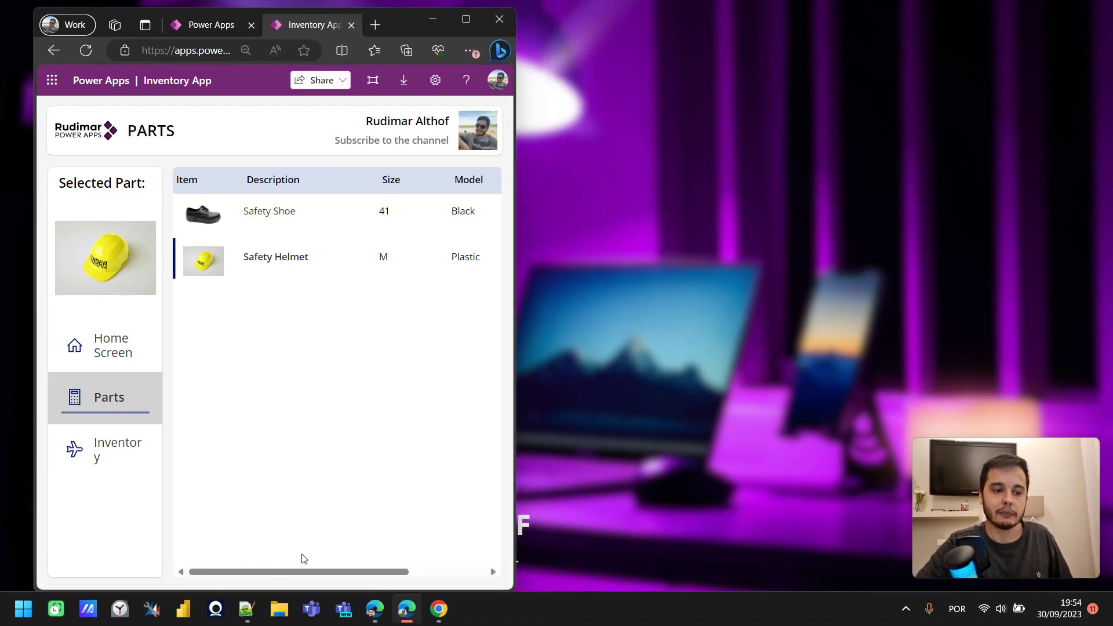
{"action": "left_click_drag", "start_coordinate": [307, 575], "coordinate": [280, 576]}
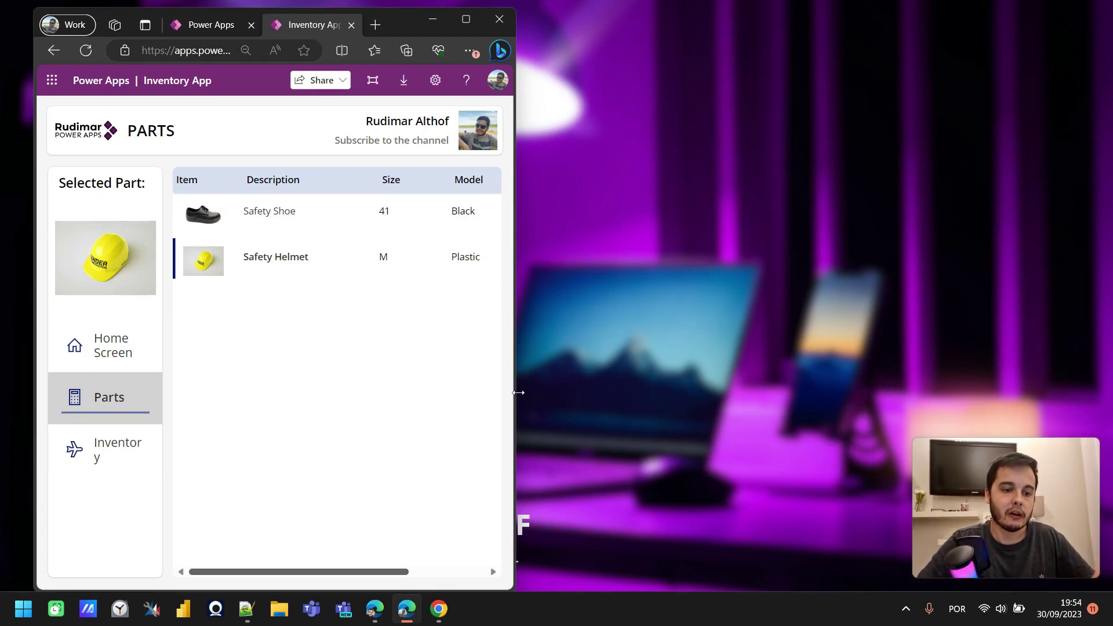
{"action": "left_click_drag", "start_coordinate": [517, 392], "coordinate": [474, 441]}
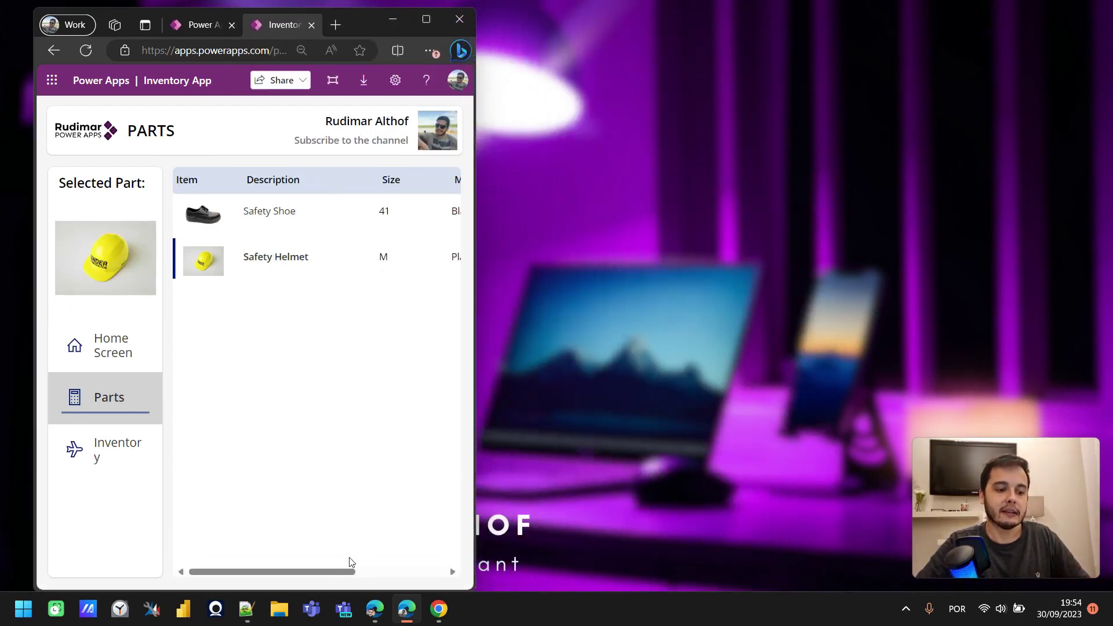
{"action": "mouse_move", "coordinate": [248, 577]}
{"action": "left_mouse_down"}
{"action": "mouse_move", "coordinate": [312, 569]}
{"action": "mouse_move", "coordinate": [236, 571]}
{"action": "left_mouse_up"}
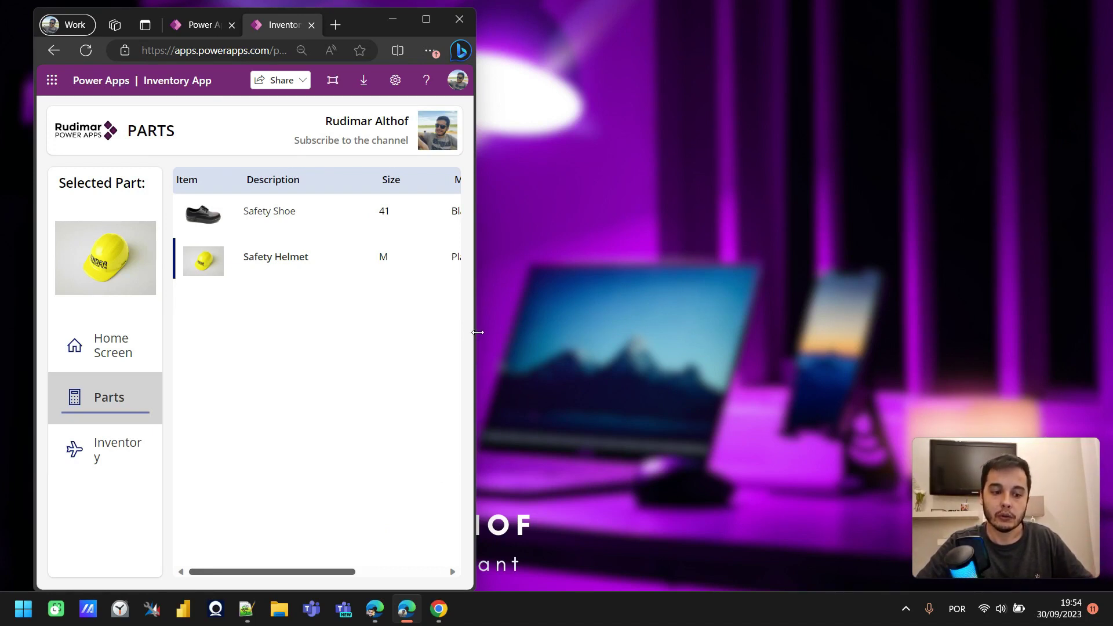
{"action": "left_click_drag", "start_coordinate": [475, 338], "coordinate": [884, 302]}
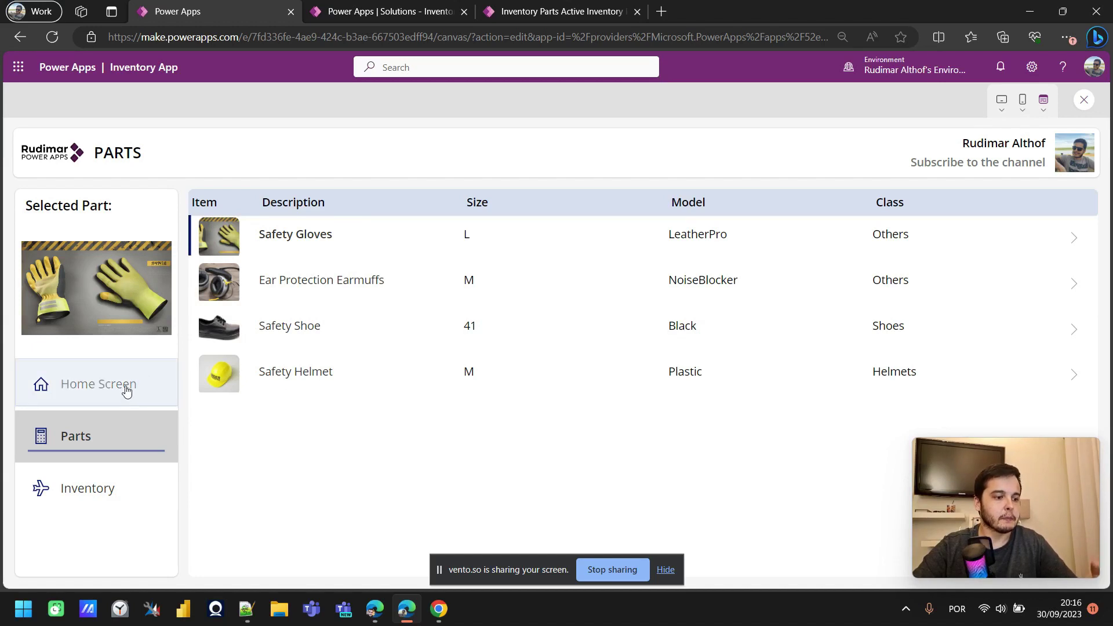
- View the Home Screen, Parts and Inventory screens in the app preview through its navigation menu, ending on Parts
{"action": "left_click", "coordinate": [160, 395]}
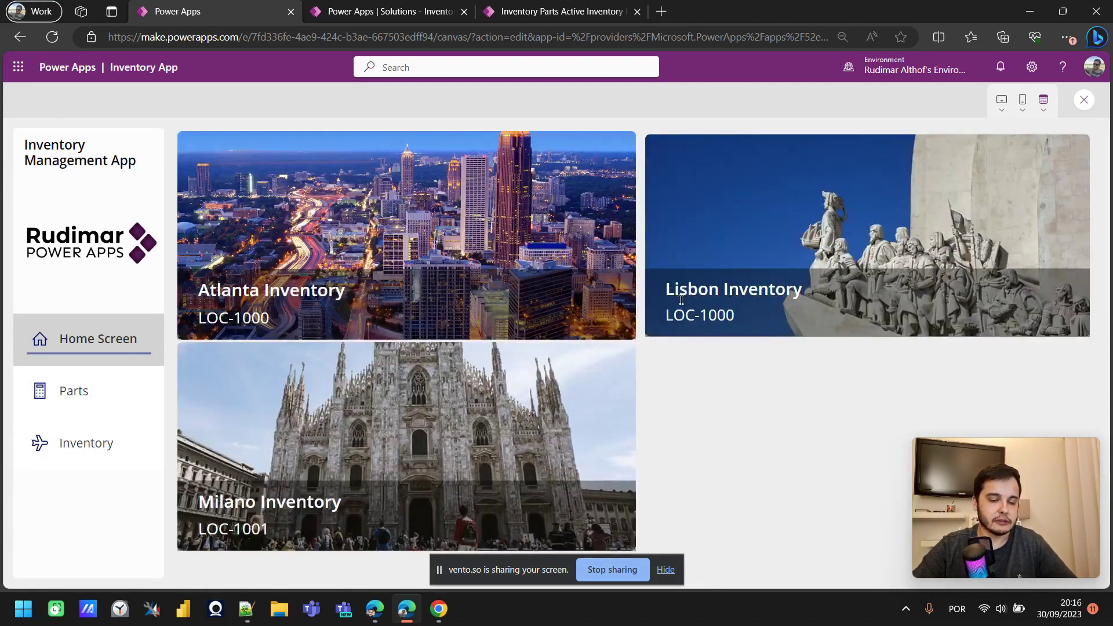
{"action": "left_click", "coordinate": [97, 405]}
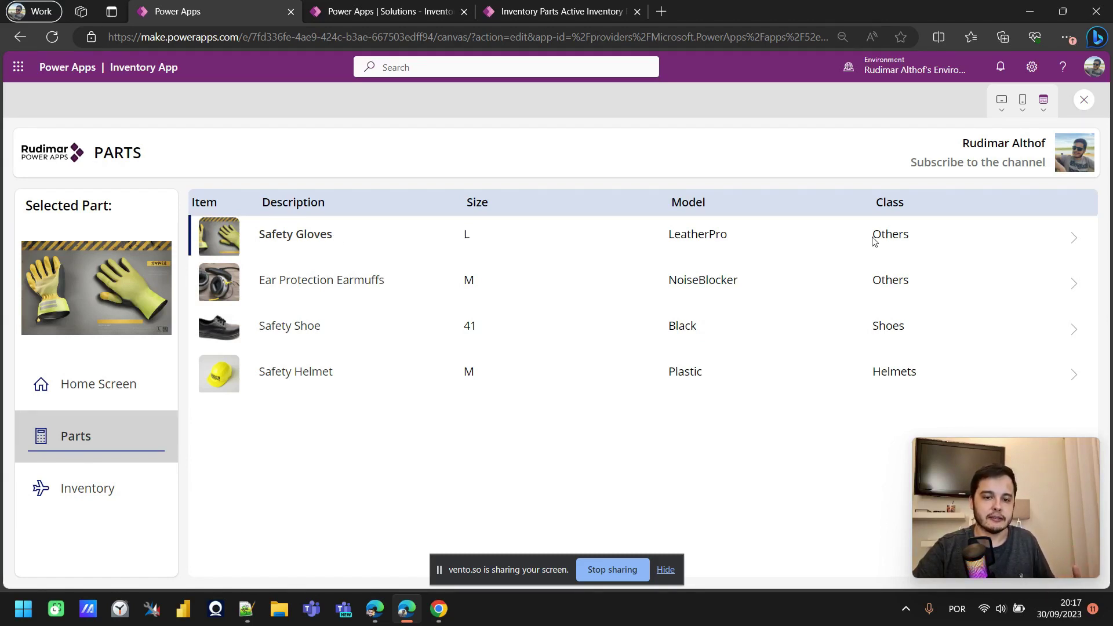
{"action": "left_click", "coordinate": [145, 492]}
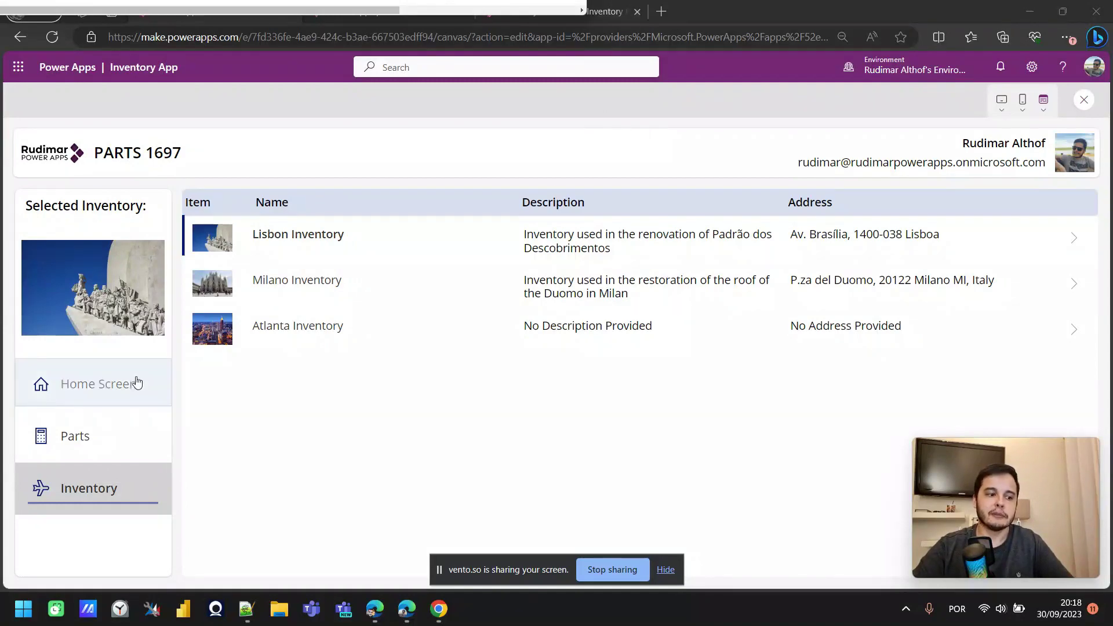
{"action": "left_click", "coordinate": [134, 385]}
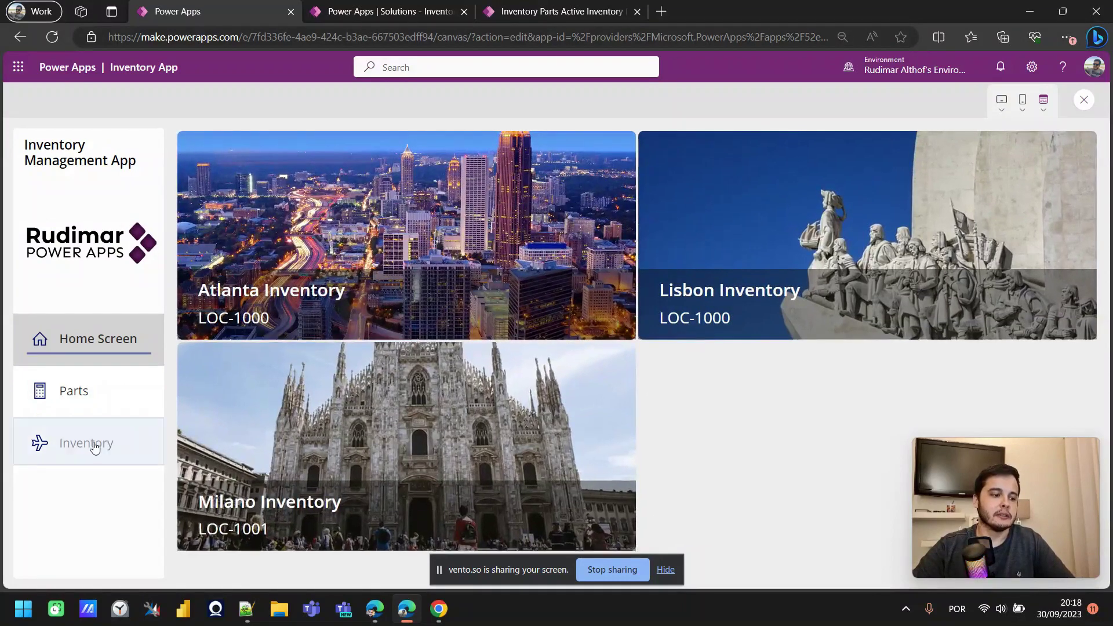
{"action": "left_click", "coordinate": [93, 444]}
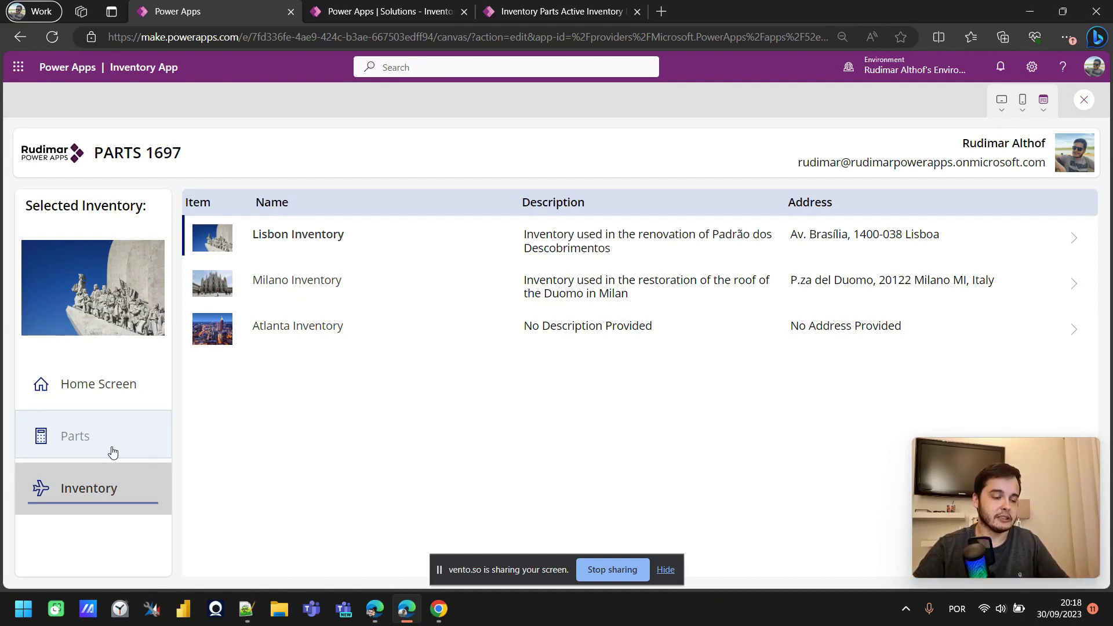
{"action": "left_click", "coordinate": [103, 431]}
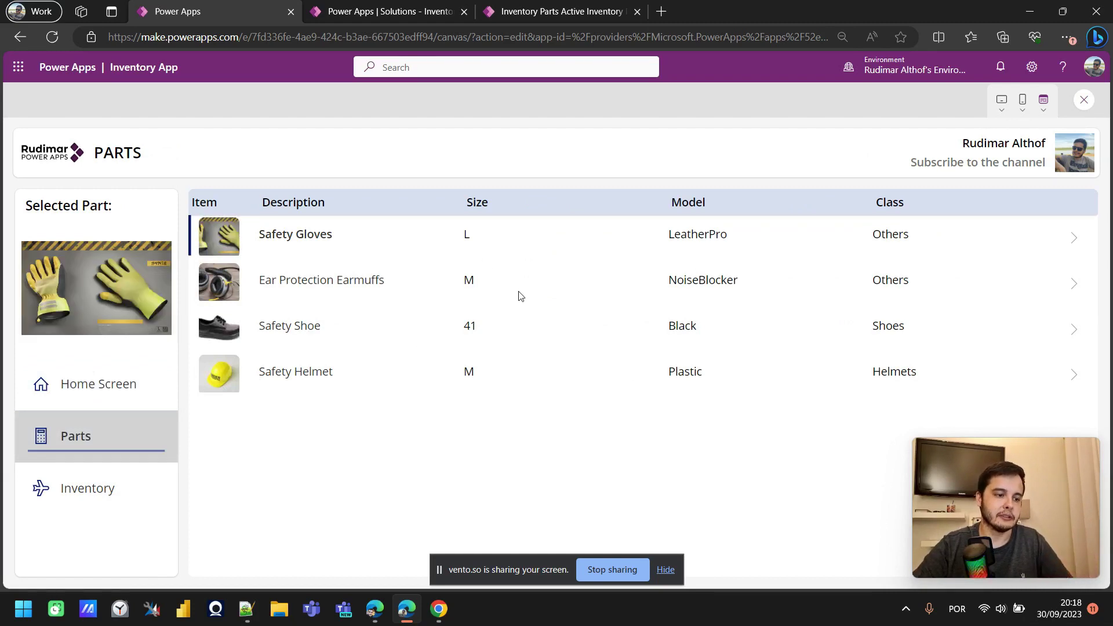
- Exit the app preview and open the Inventory Parts table from the app's data sources for data editing
{"action": "left_click", "coordinate": [1083, 103]}
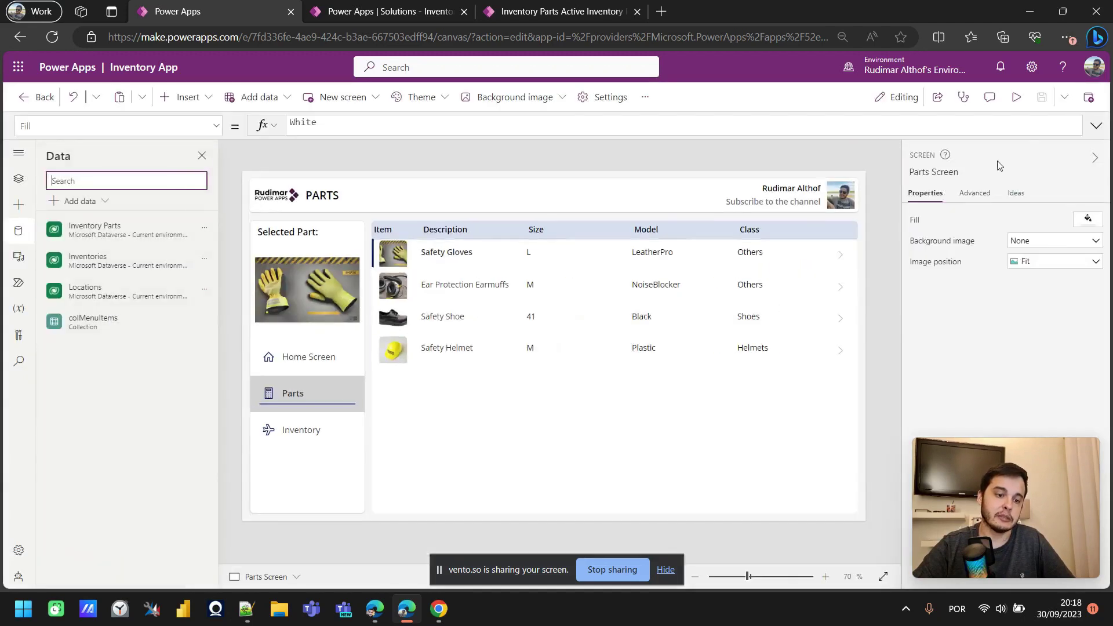
{"action": "left_click", "coordinate": [18, 235]}
{"action": "left_click", "coordinate": [19, 236]}
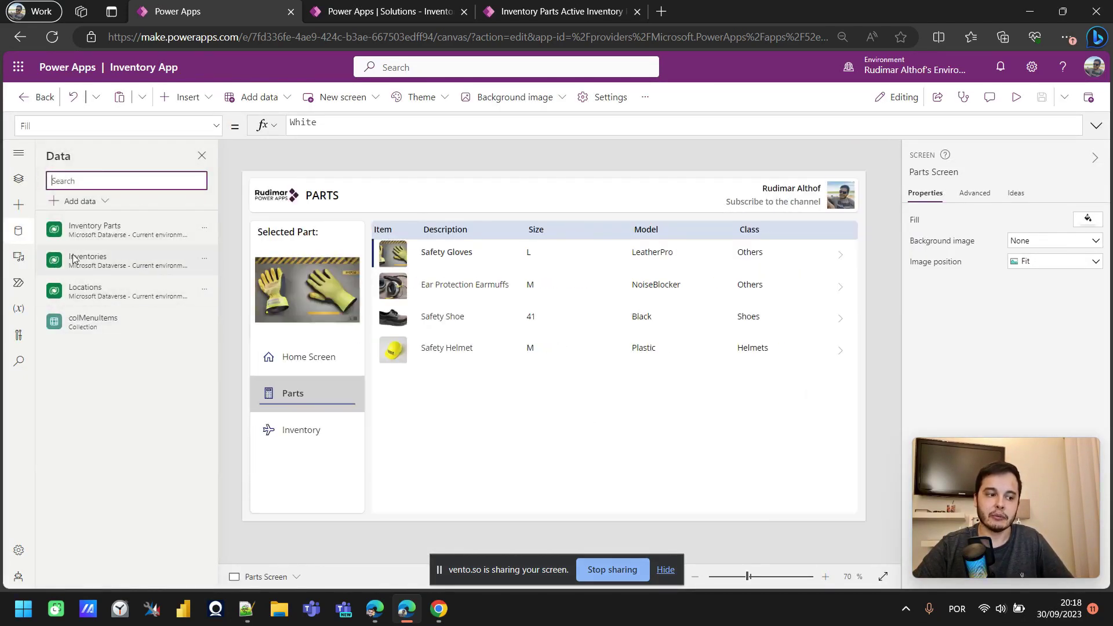
{"action": "mouse_move", "coordinate": [72, 256]}
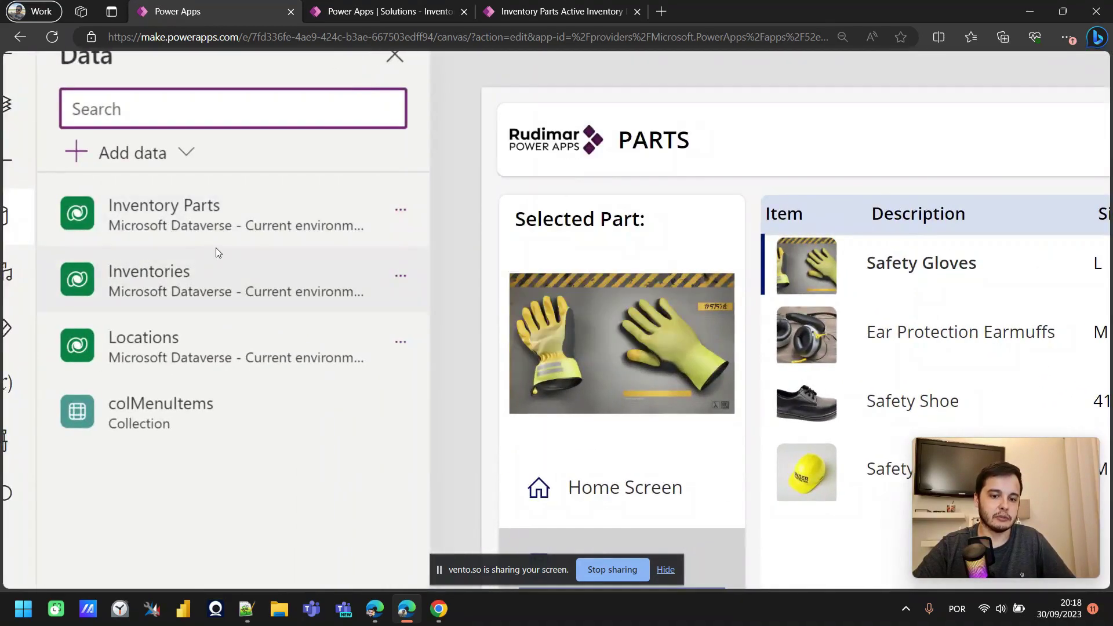
{"action": "mouse_move", "coordinate": [231, 278]}
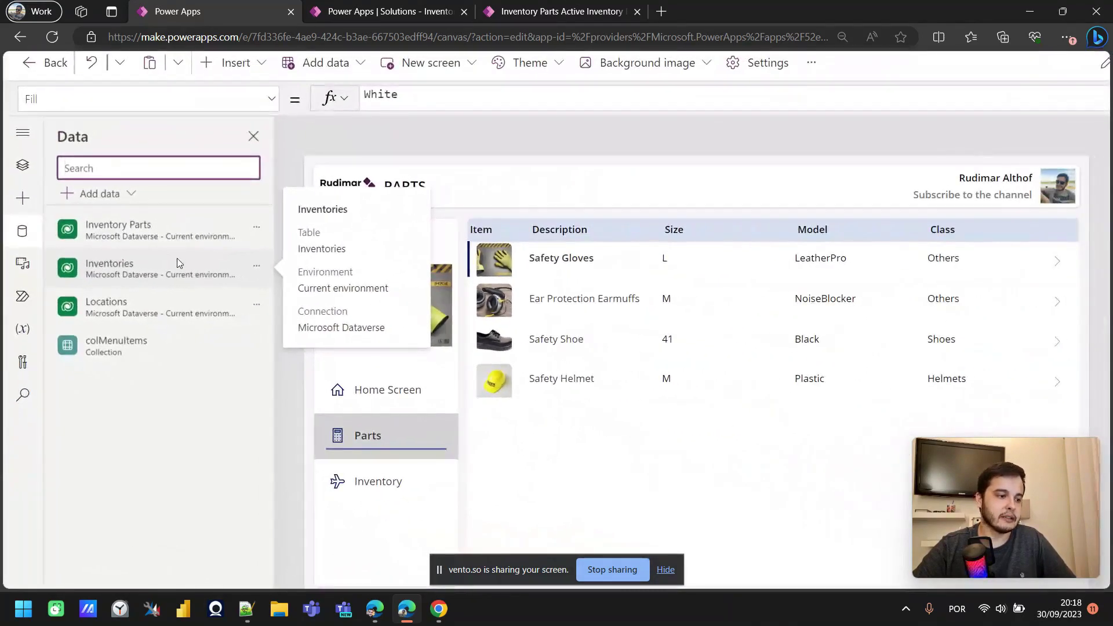
{"action": "mouse_move", "coordinate": [116, 234]}
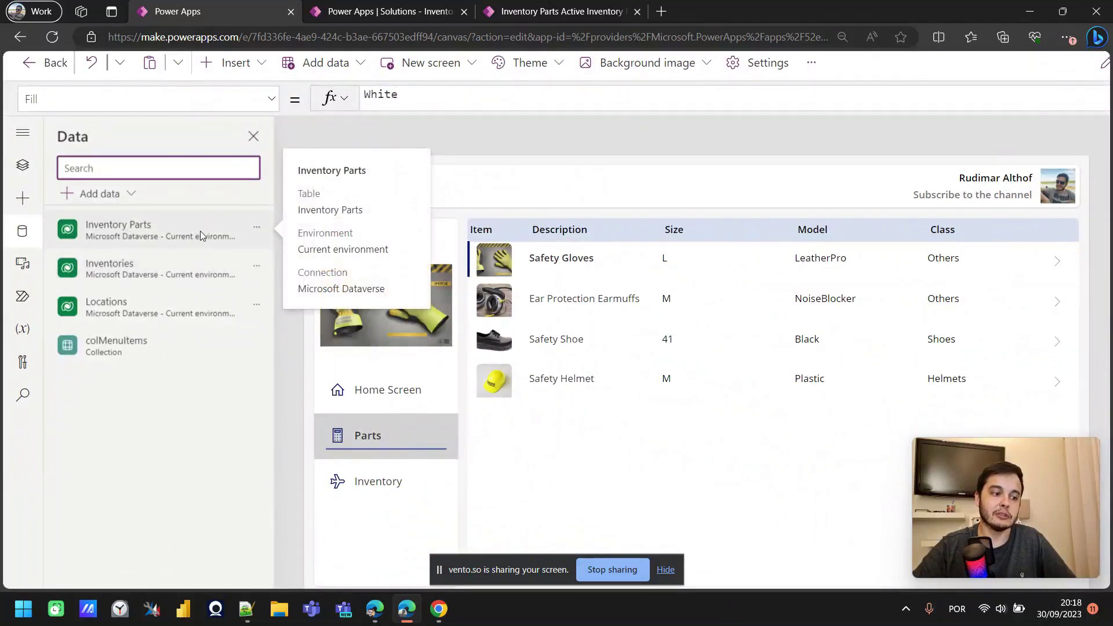
{"action": "left_click", "coordinate": [257, 228]}
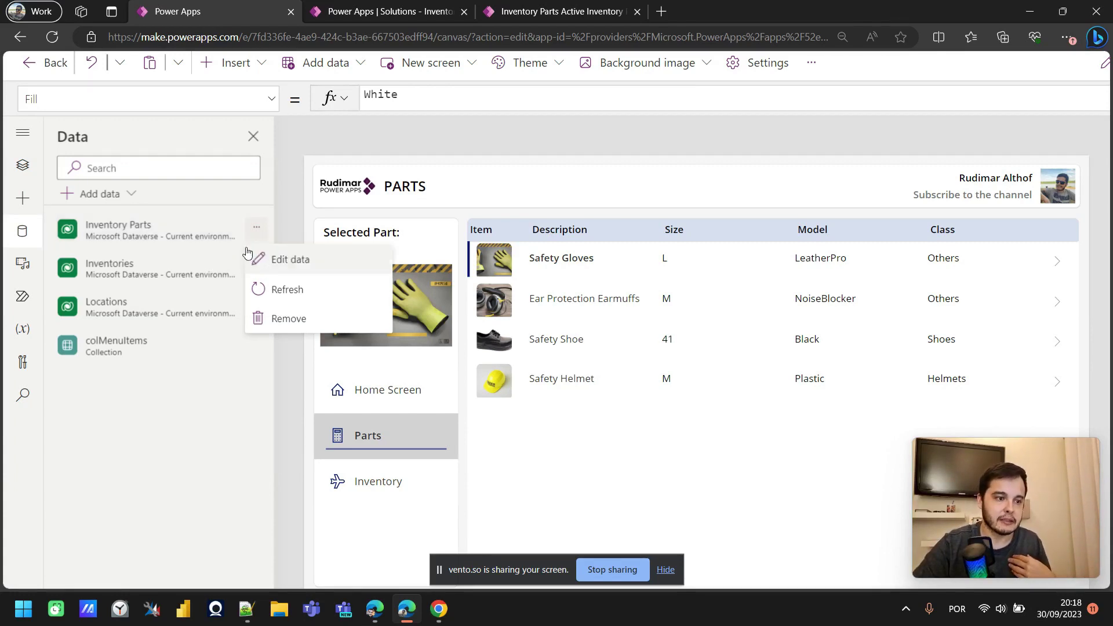
{"action": "left_click", "coordinate": [270, 261]}
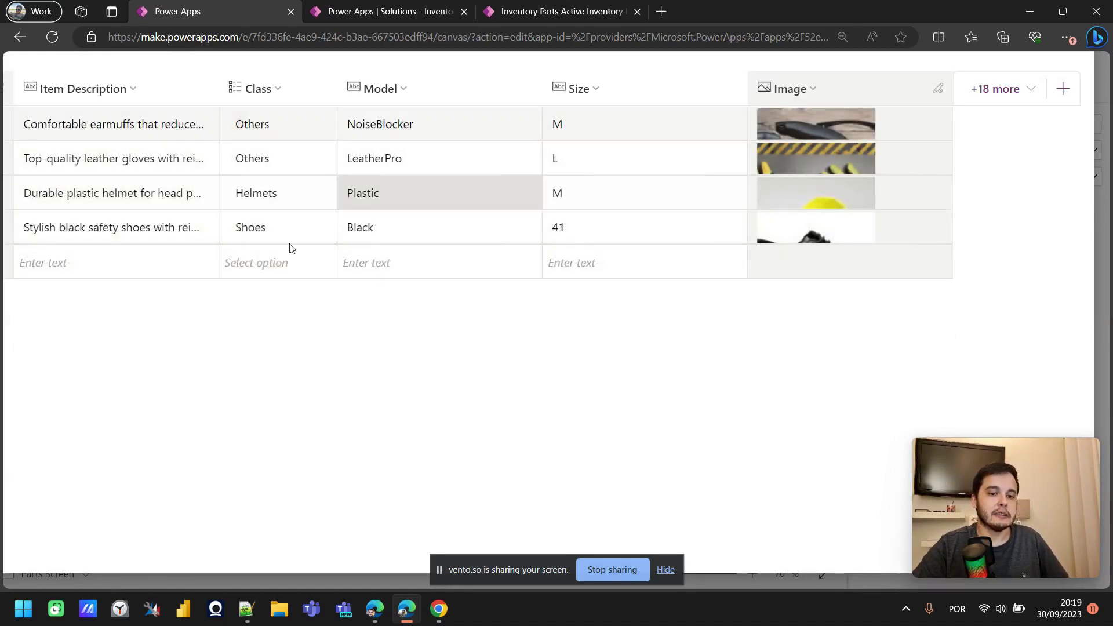
- Widen the Item Description column of the Inventory Parts table, and open and dismiss the form for a new column
{"action": "double_click", "coordinate": [216, 82]}
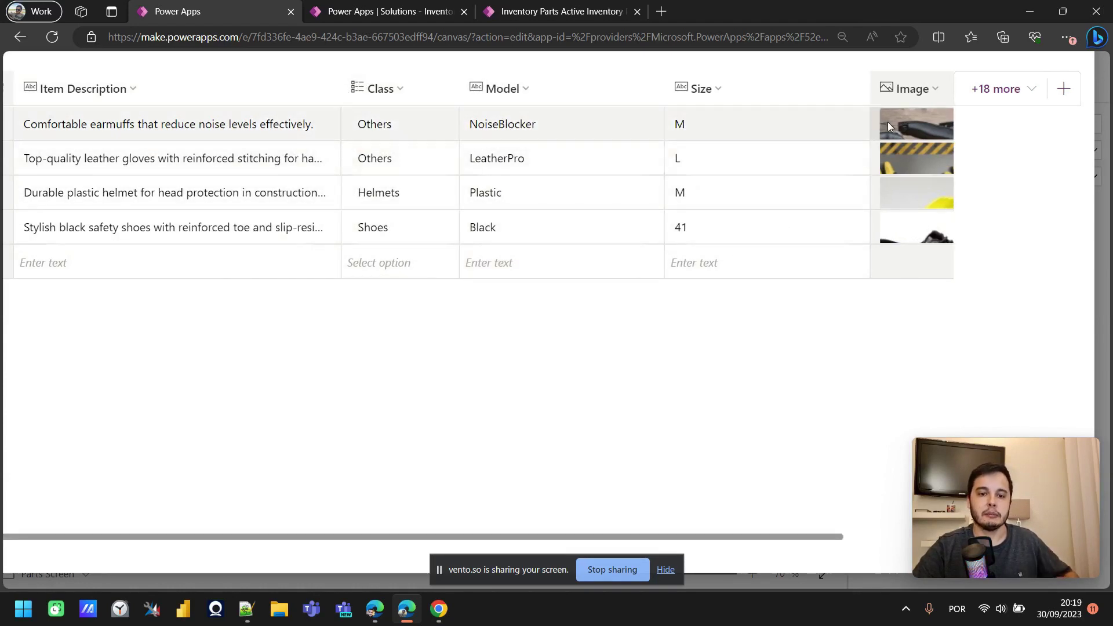
{"action": "scroll", "coordinate": [889, 122], "scroll_direction": "right", "scroll_amount": 2}
{"action": "scroll", "coordinate": [296, 209], "scroll_direction": "left", "scroll_amount": 2}
{"action": "scroll", "coordinate": [296, 208], "scroll_direction": "left", "scroll_amount": 1}
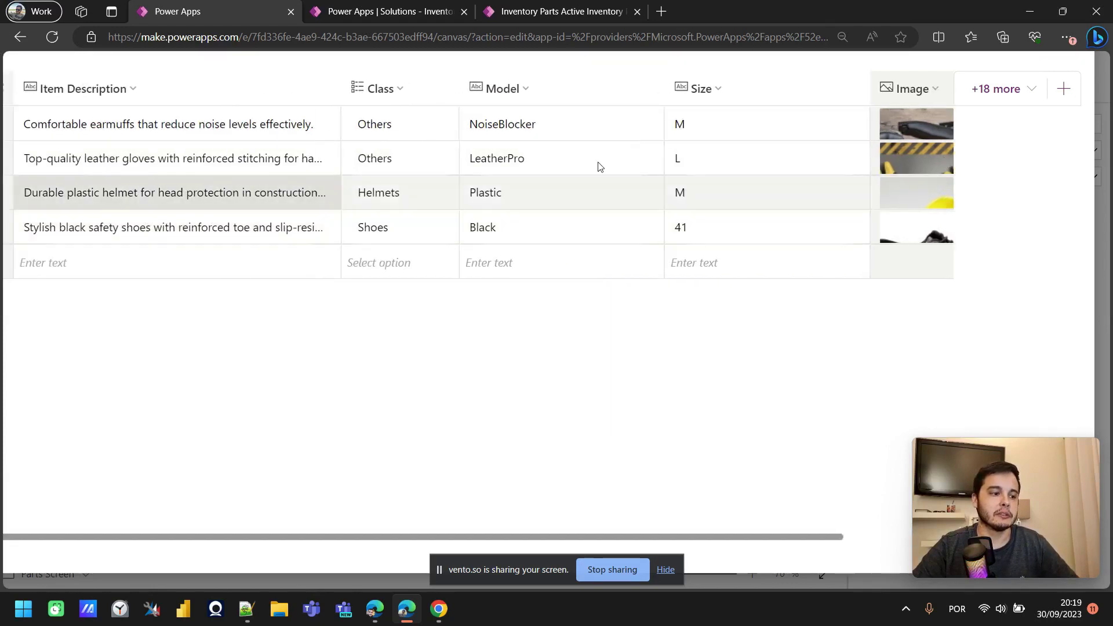
{"action": "scroll", "coordinate": [595, 166], "scroll_direction": "right", "scroll_amount": 3}
{"action": "left_click", "coordinate": [1064, 93]}
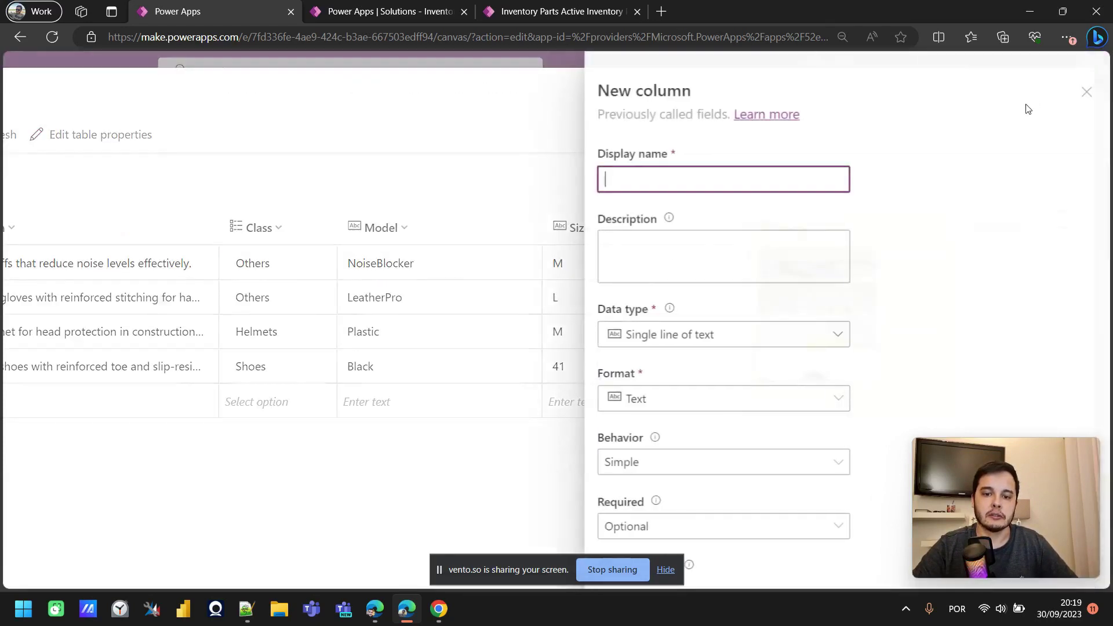
{"action": "left_click", "coordinate": [1080, 90]}
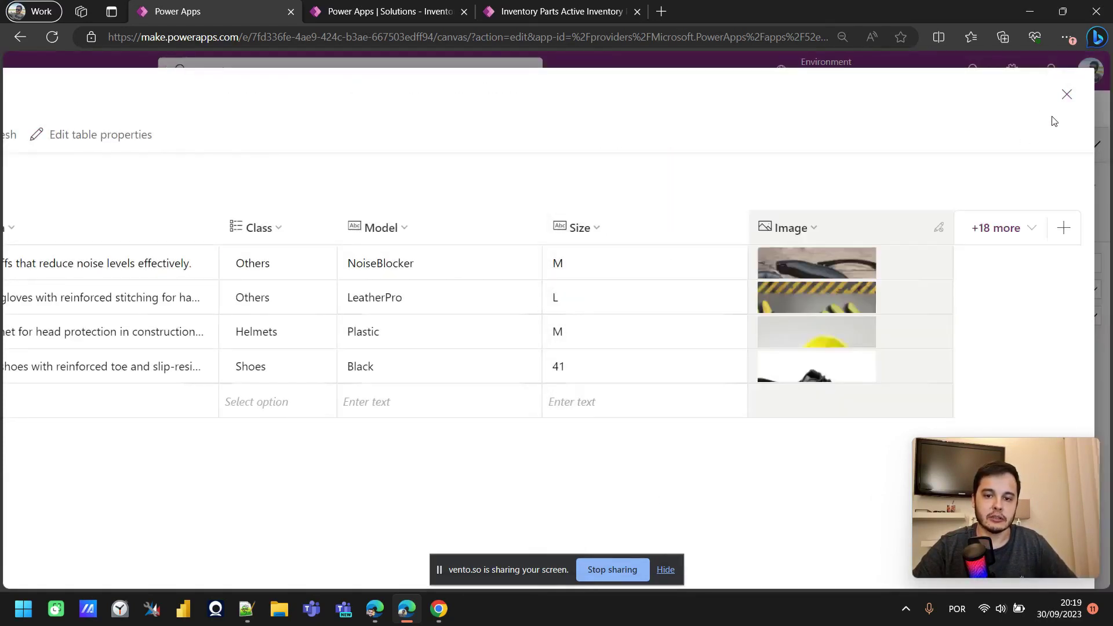
- Search the Inventory Parts table's existing columns for "nam", clear the search, review the table from its Name column and close the table editor
{"action": "left_click", "coordinate": [984, 235]}
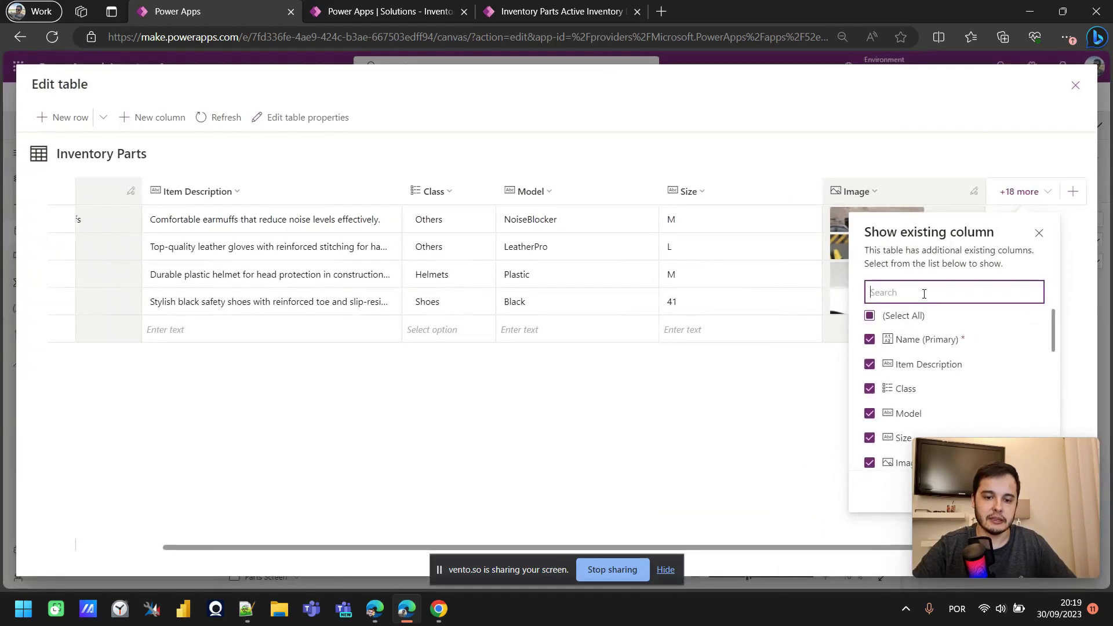
{"action": "type", "text": "nam"}
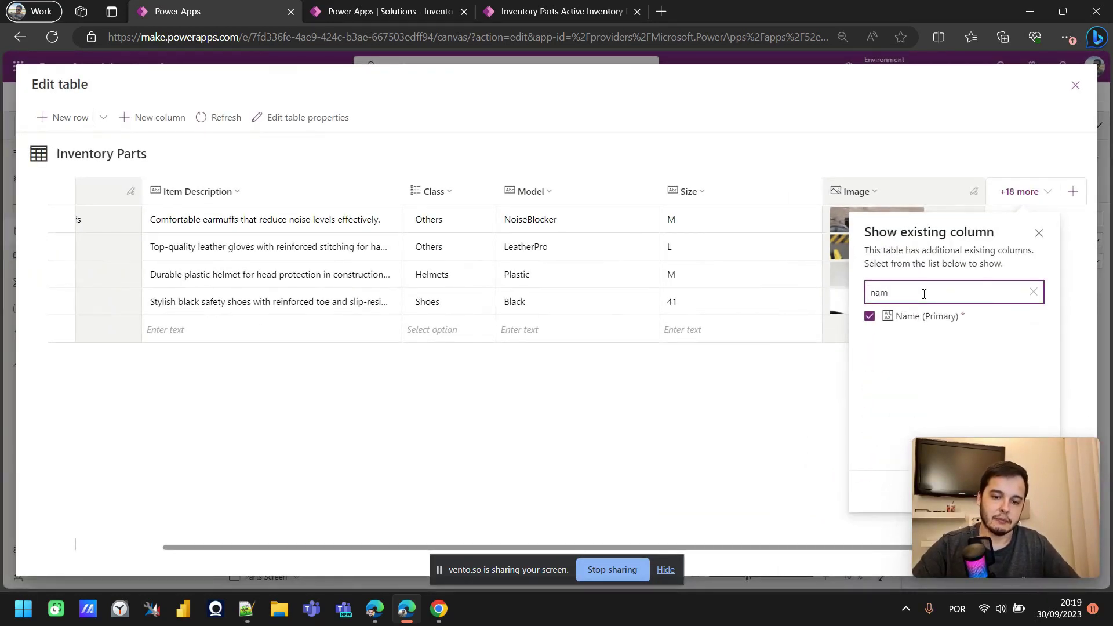
{"action": "key", "text": "BackSpace"}
{"action": "key", "text": "BackSpace"}
{"action": "key", "text": "BackSpace"}
{"action": "left_click_drag", "start_coordinate": [200, 547], "coordinate": [70, 547]}
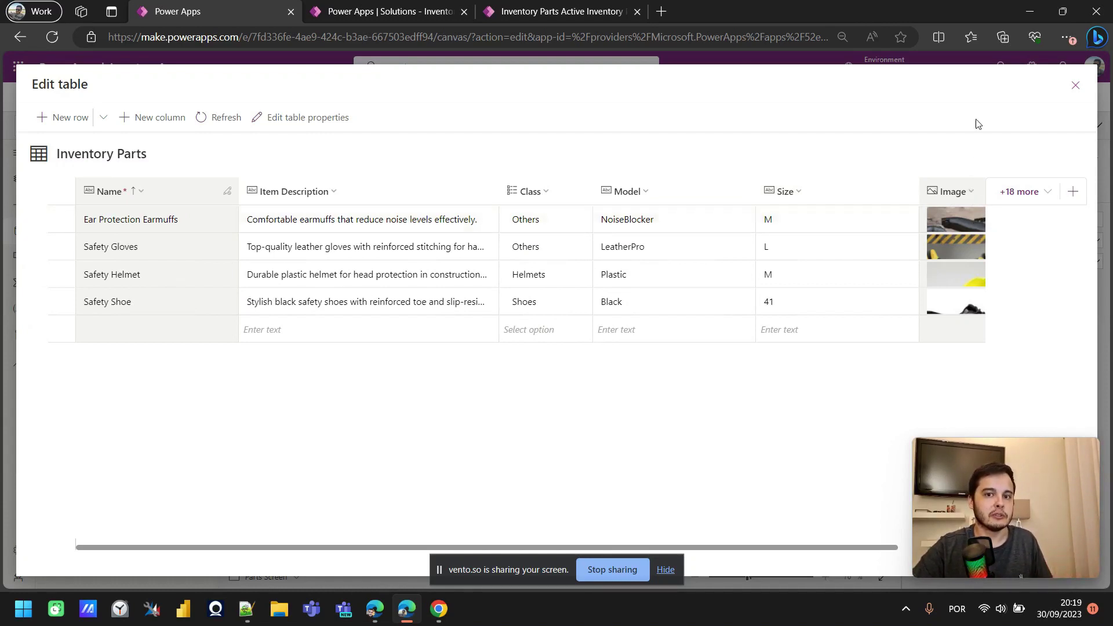
{"action": "left_click", "coordinate": [1077, 86]}
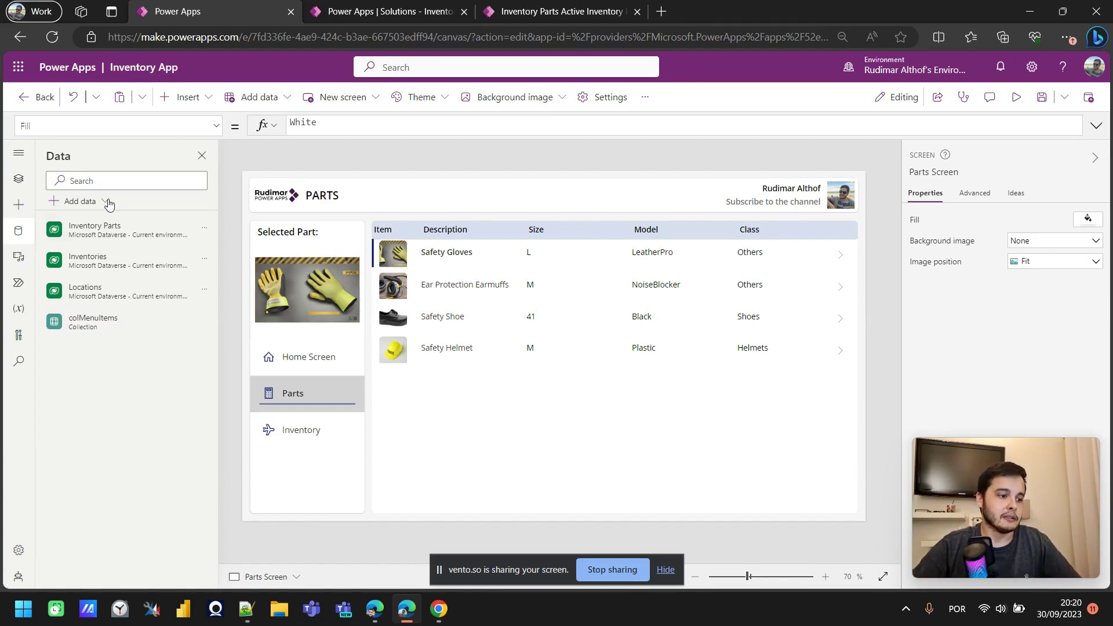
- Add a new screen to the app with the Blank layout
{"action": "left_click", "coordinate": [18, 179]}
{"action": "left_click", "coordinate": [87, 222]}
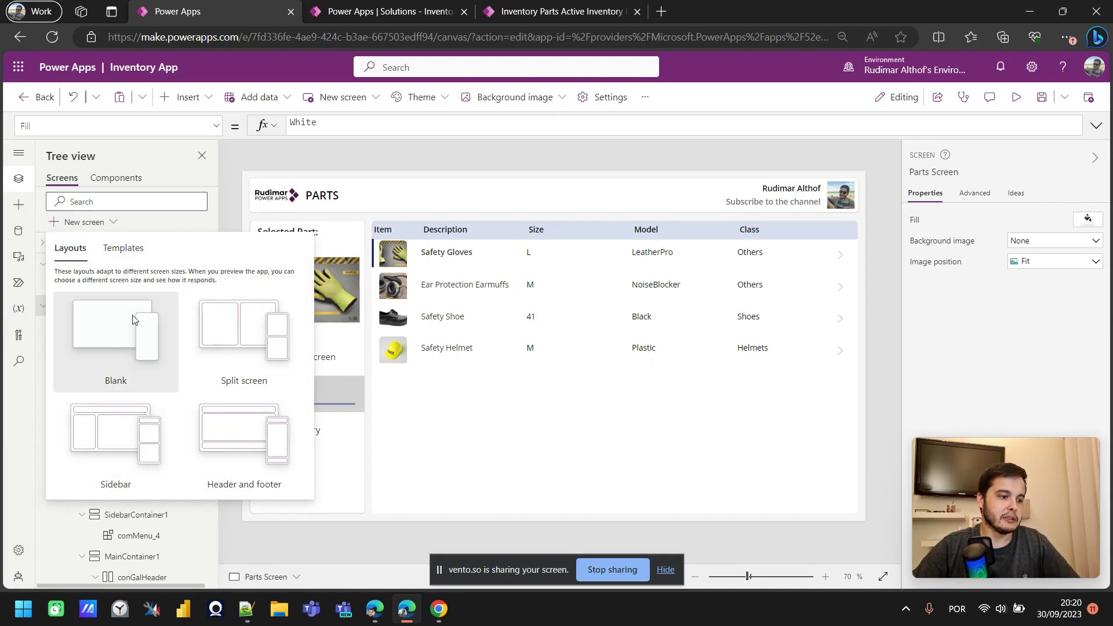
{"action": "left_click", "coordinate": [122, 335]}
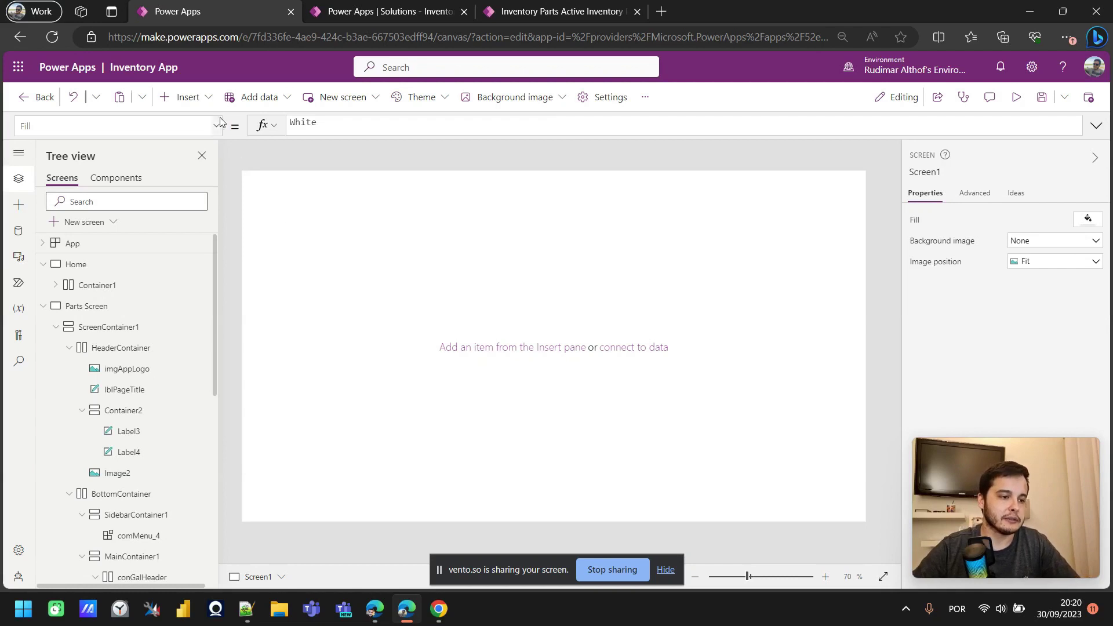
- Insert a text label on the new blank screen and set its text to "Item"
{"action": "left_click", "coordinate": [187, 97]}
{"action": "left_click", "coordinate": [228, 182]}
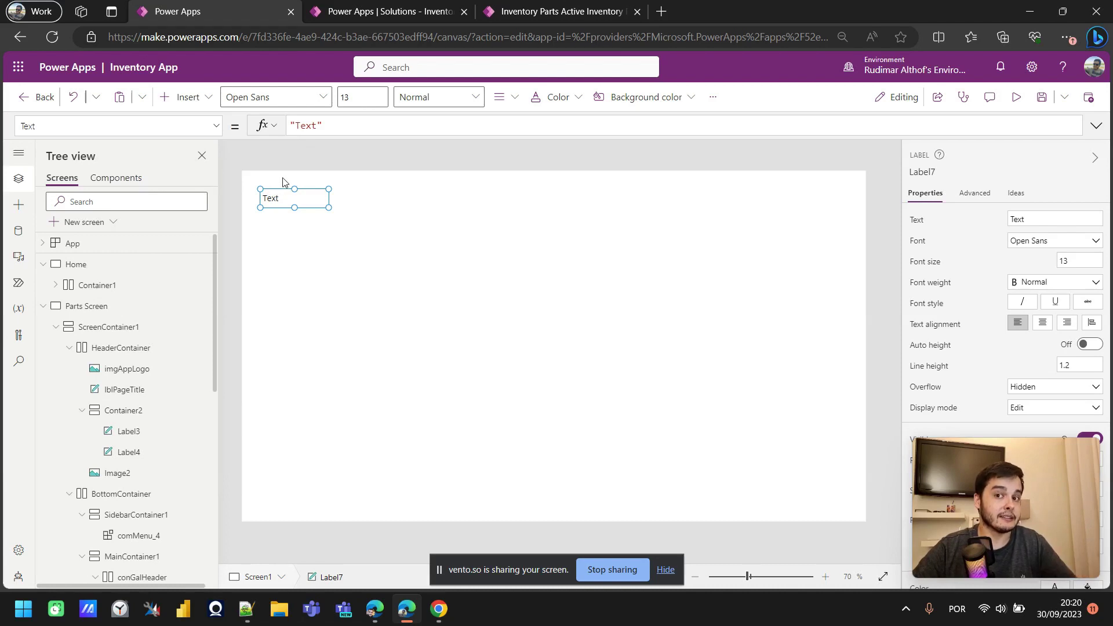
{"action": "double_click", "coordinate": [308, 125]}
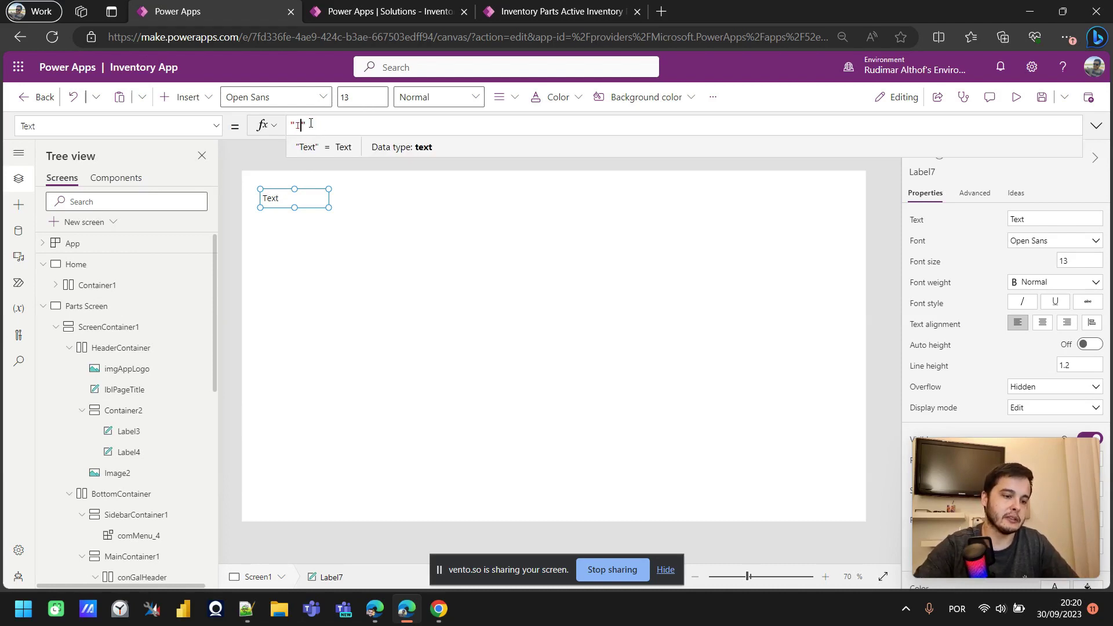
{"action": "type", "text": "Item"}
{"action": "key", "text": "Return"}
{"action": "key", "text": "BackSpace"}
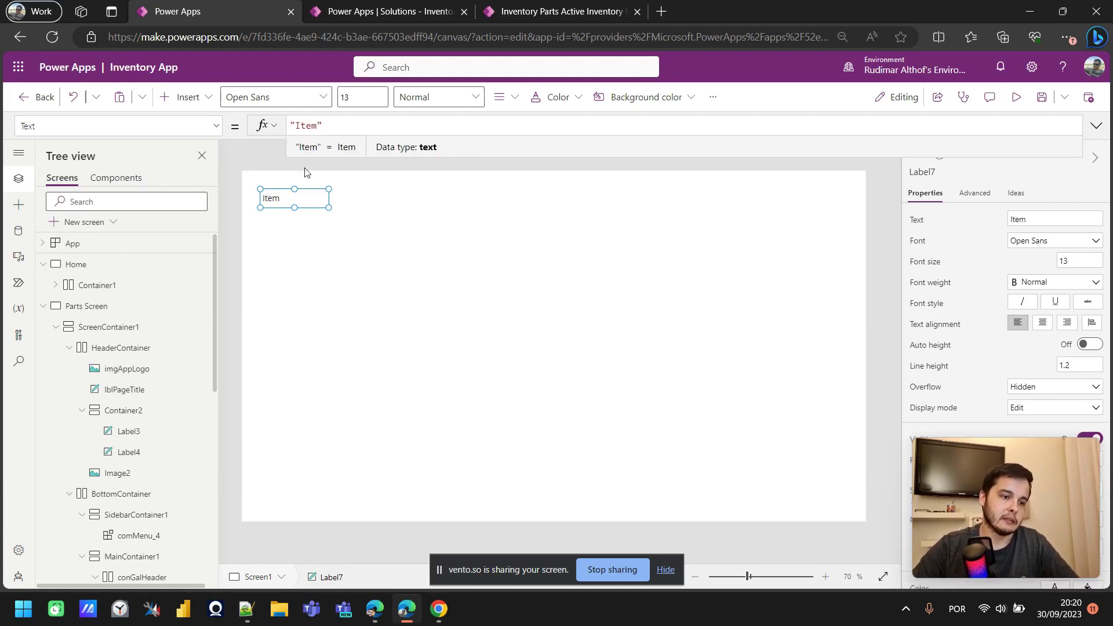
{"action": "left_click", "coordinate": [303, 217]}
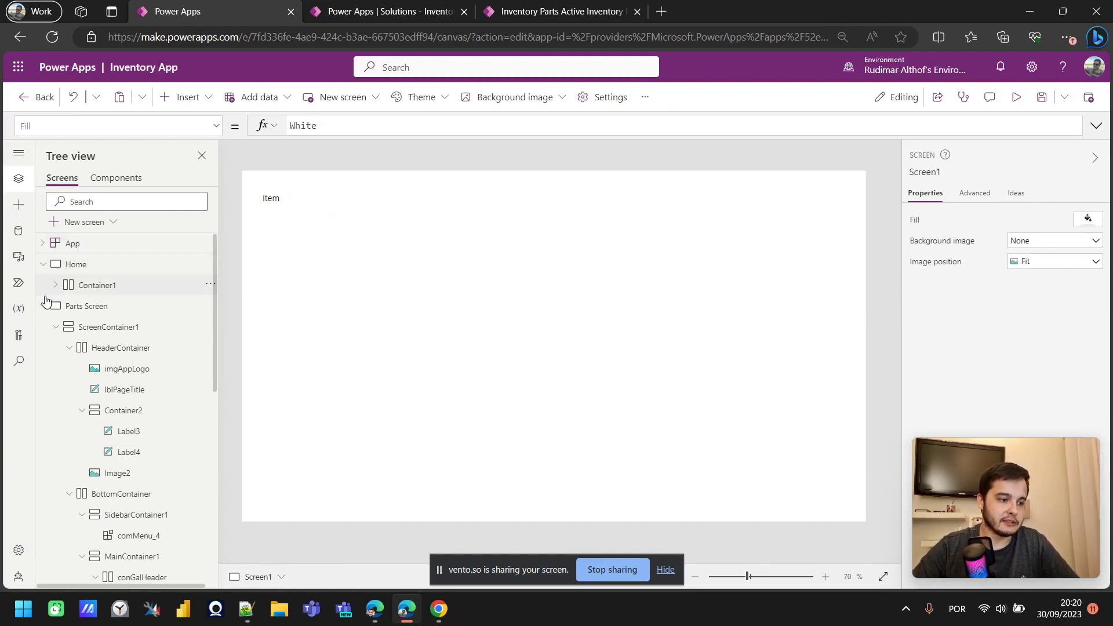
- Change the text of the Description column header on the Parts Screen to "Name"
{"action": "left_click", "coordinate": [89, 303]}
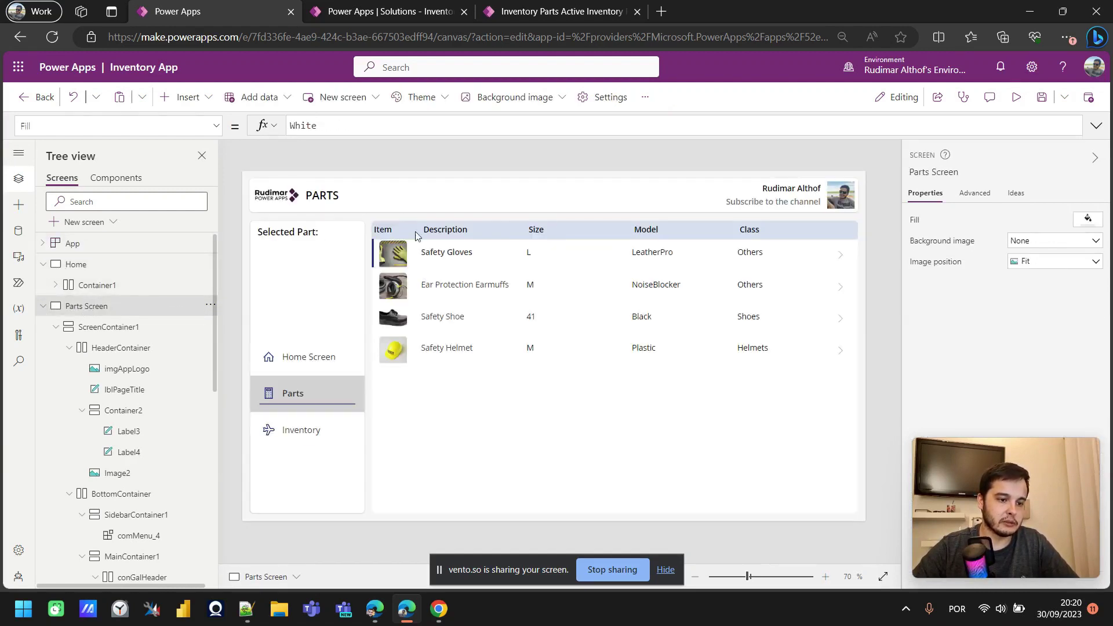
{"action": "left_click", "coordinate": [446, 233]}
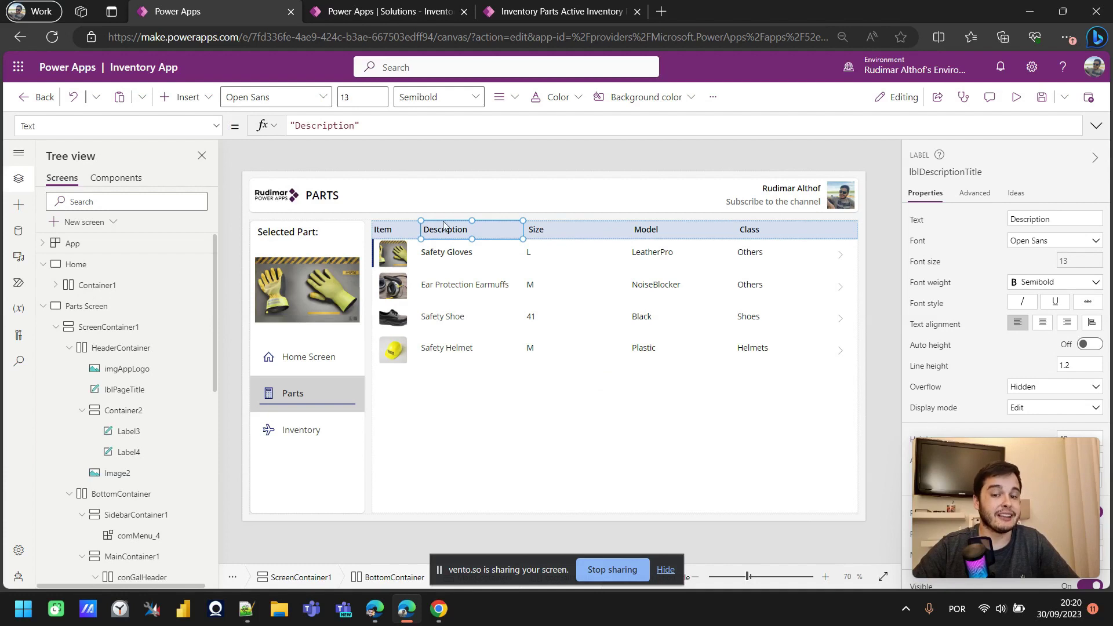
{"action": "double_click", "coordinate": [319, 126]}
{"action": "type", "text": "N"}
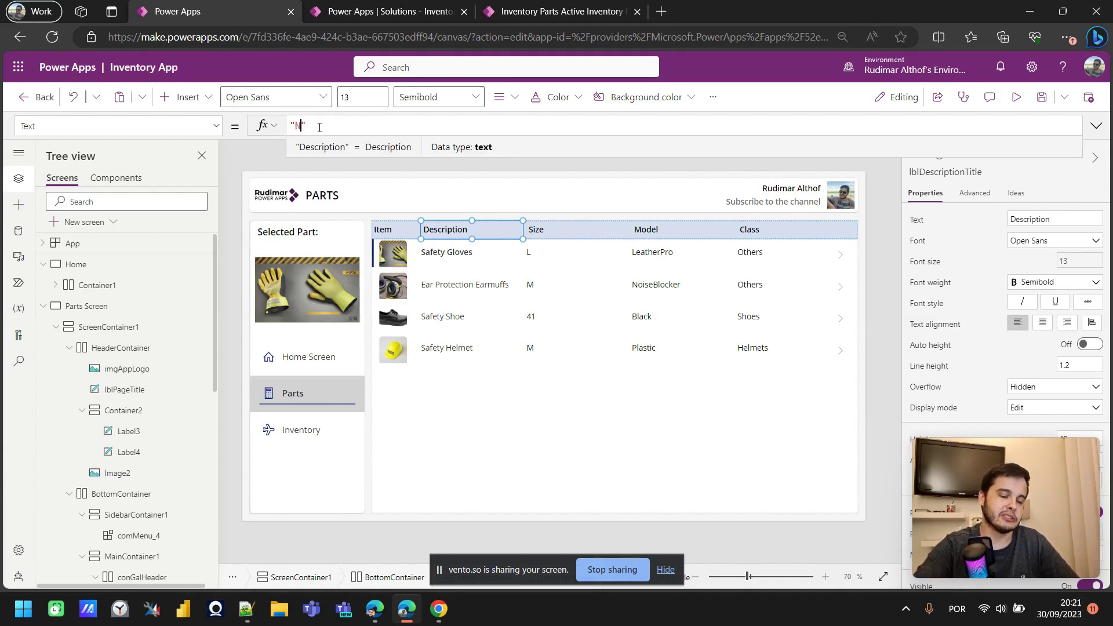
{"action": "type", "text": "ame"}
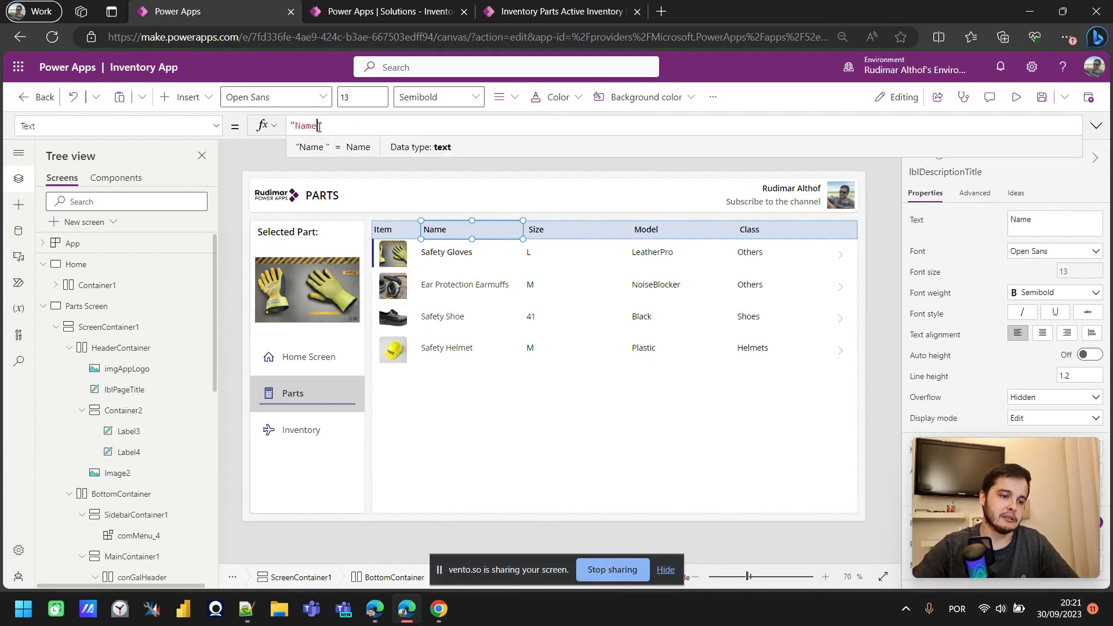
{"action": "key", "text": "BackSpace"}
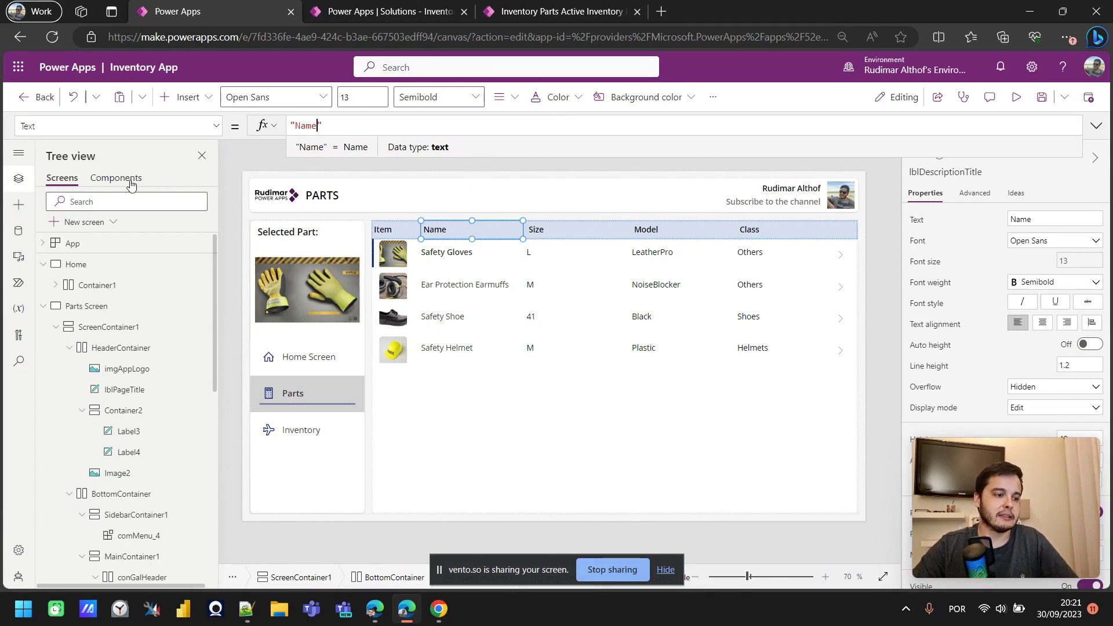
- Back on Screen1, shift the Item label slightly inward and add a text label reading "Name" beside it in the same row
{"action": "left_click", "coordinate": [43, 307]}
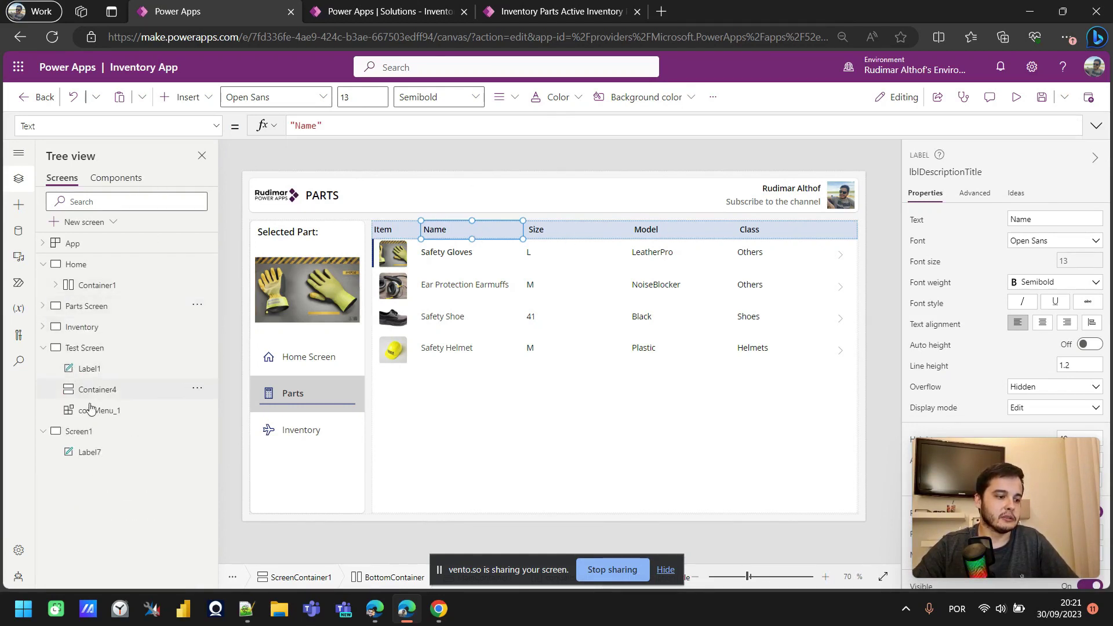
{"action": "left_click", "coordinate": [102, 435]}
{"action": "left_click", "coordinate": [285, 203]}
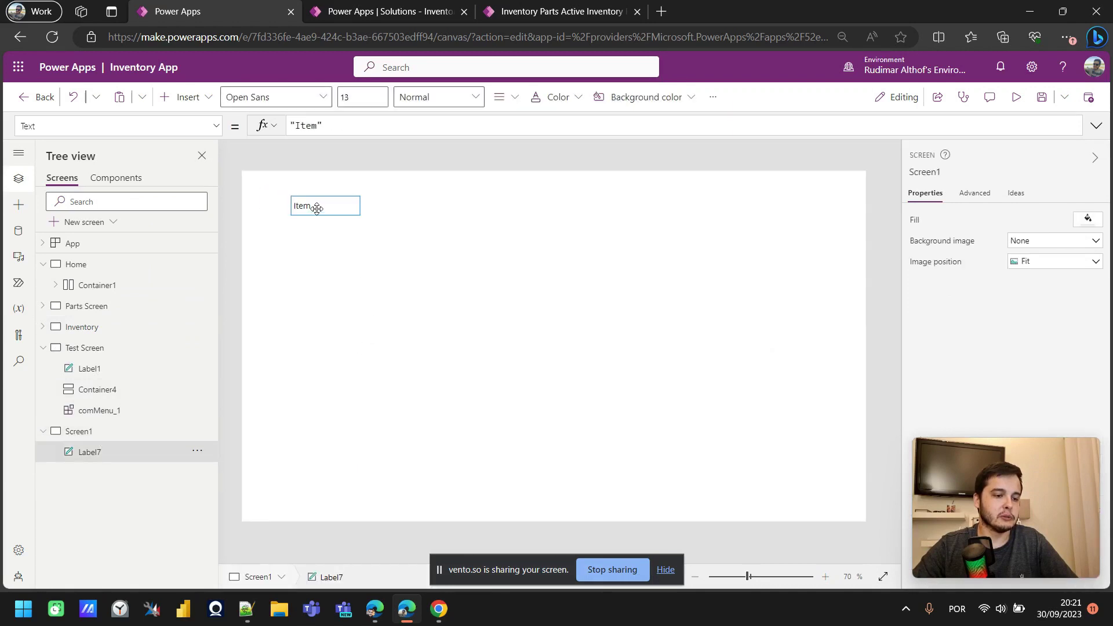
{"action": "left_click", "coordinate": [186, 97]}
{"action": "left_click", "coordinate": [220, 176]}
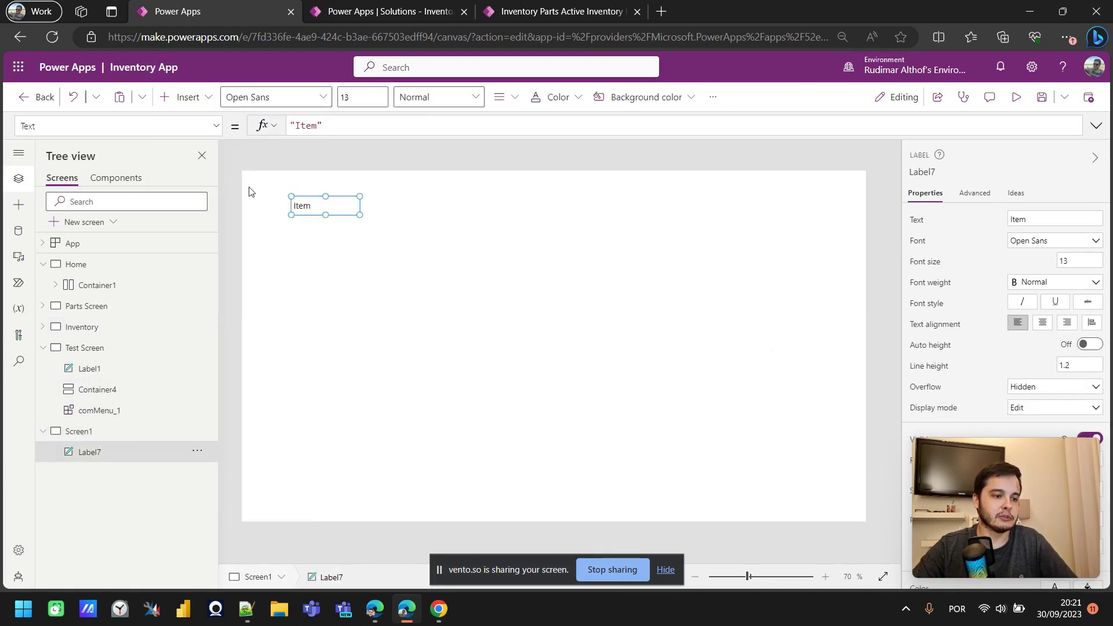
{"action": "left_click_drag", "start_coordinate": [320, 201], "coordinate": [387, 204]}
{"action": "double_click", "coordinate": [386, 206]}
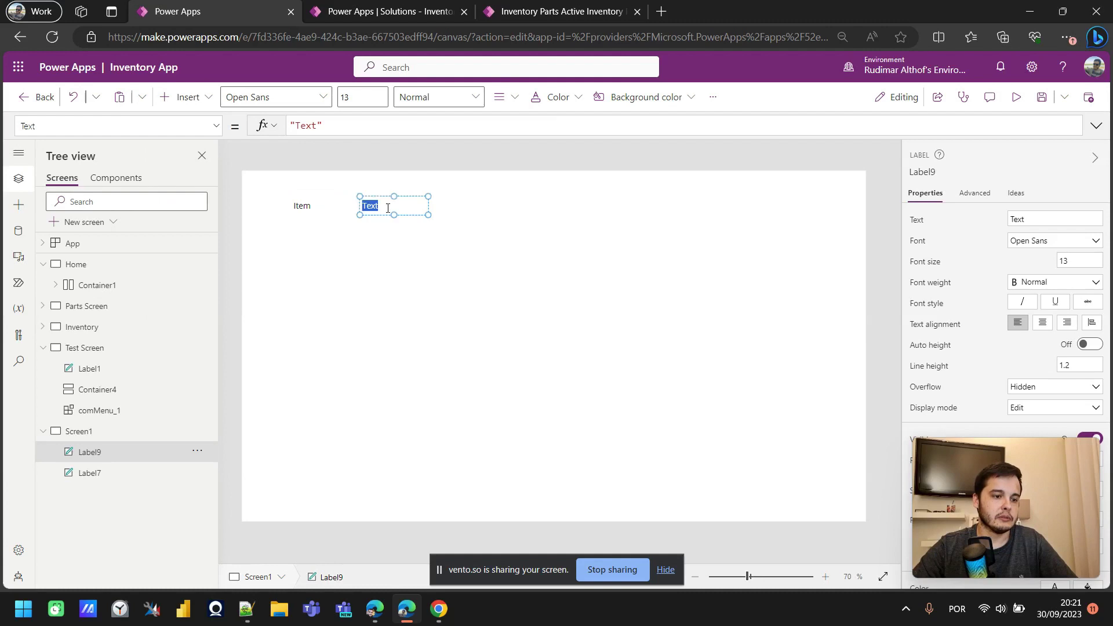
{"action": "type", "text": "Name"}
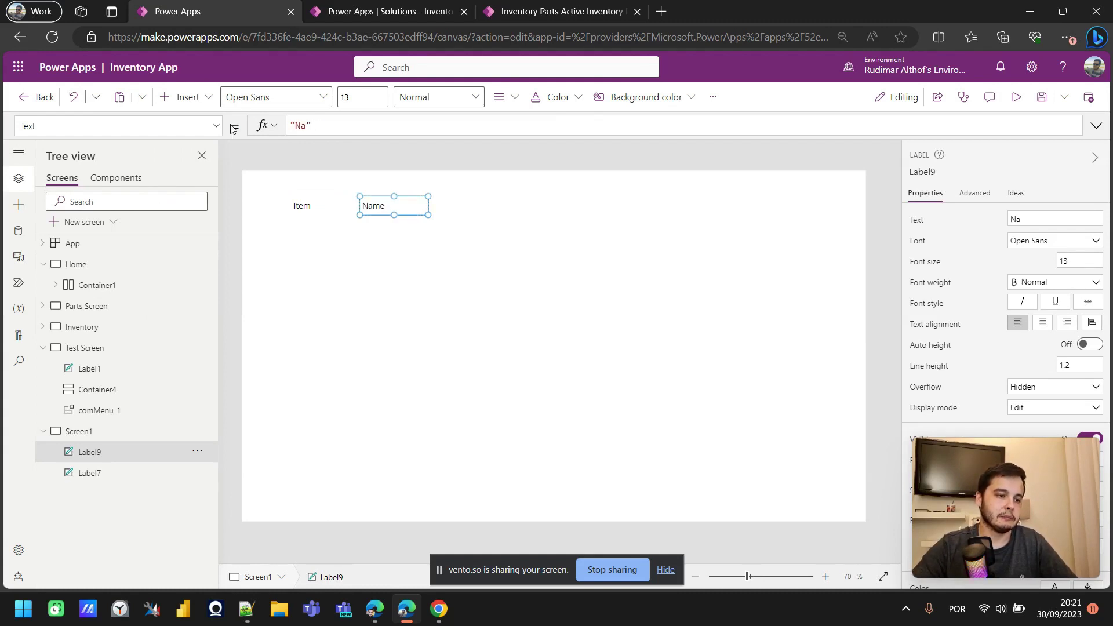
- Insert a text label reading "Size" in the header row after the Name label
{"action": "left_click", "coordinate": [186, 97]}
{"action": "left_click", "coordinate": [203, 181]}
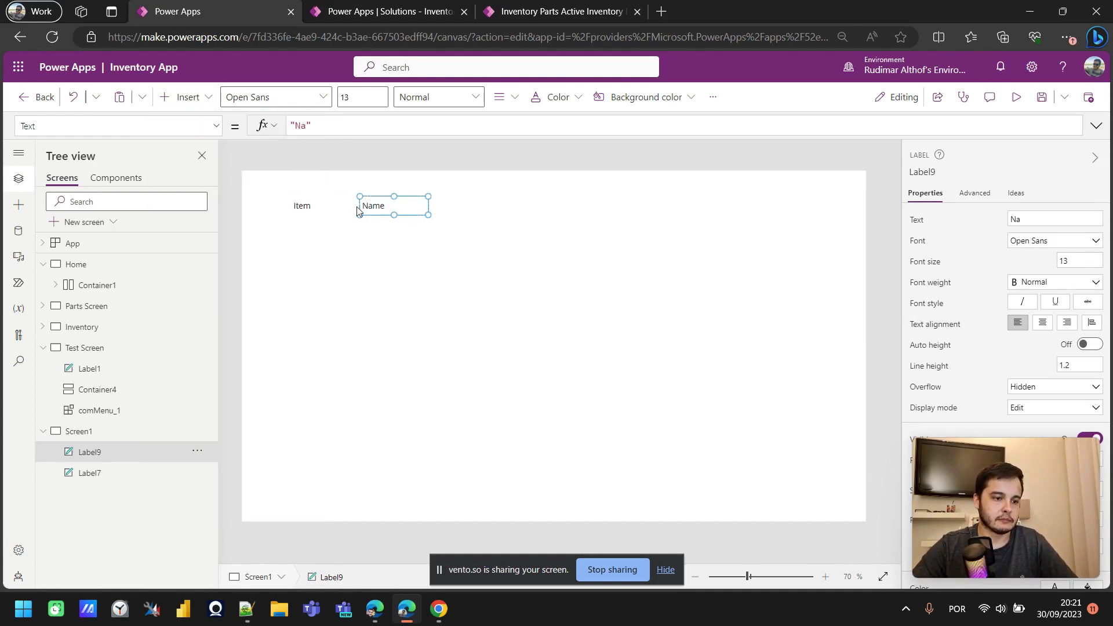
{"action": "left_click_drag", "start_coordinate": [298, 194], "coordinate": [474, 210]}
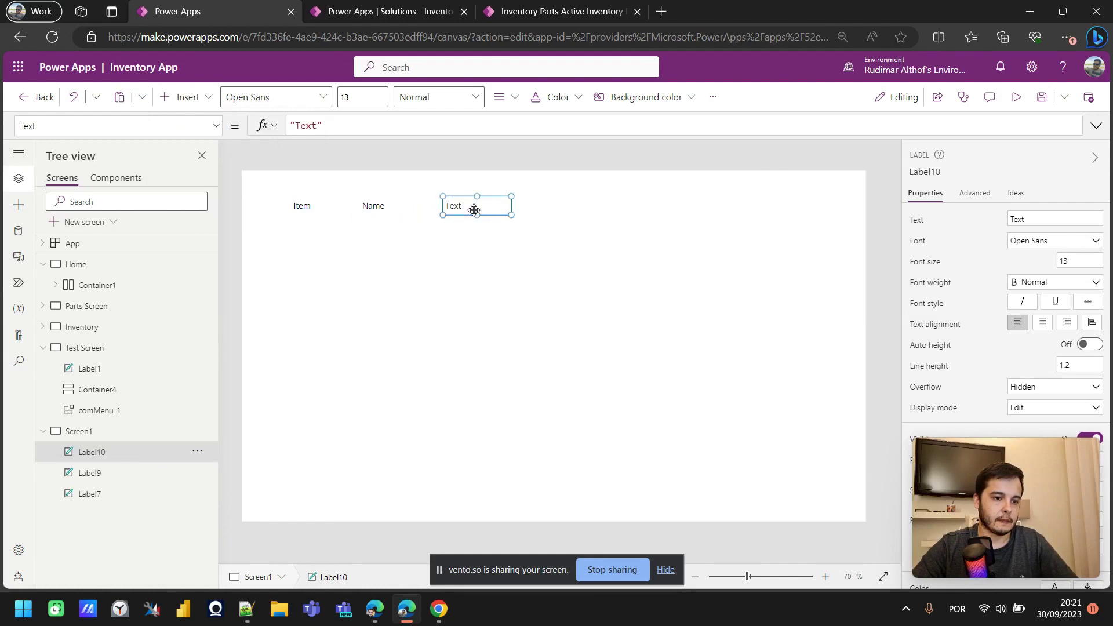
{"action": "double_click", "coordinate": [475, 210]}
{"action": "type", "text": "Size"}
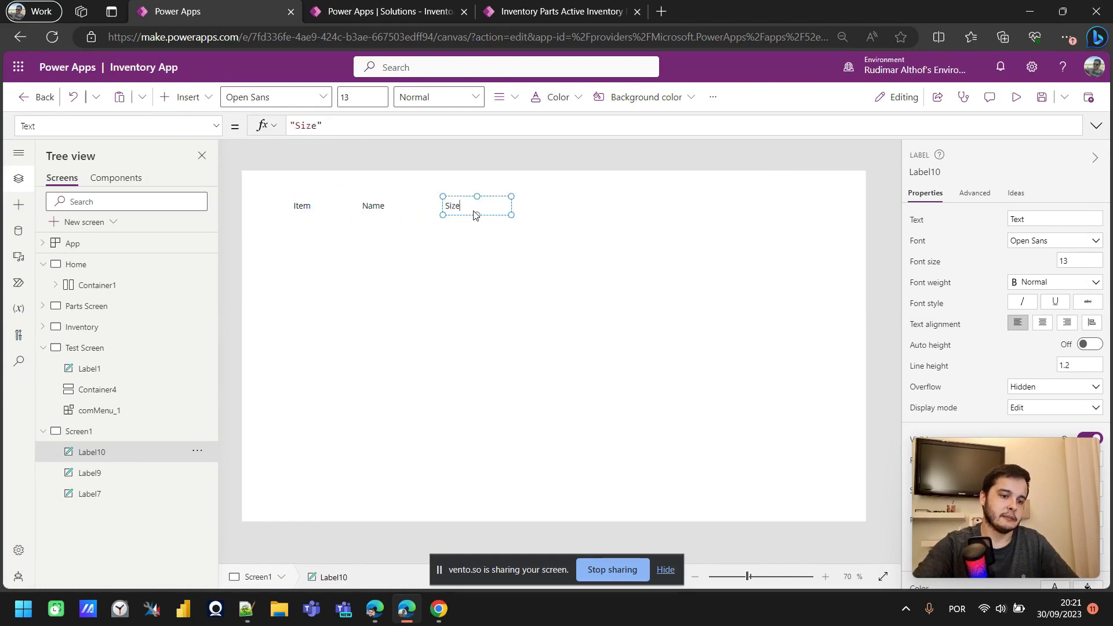
- Insert a text label reading "Model" in the header row, directly after the Size label
{"action": "left_click", "coordinate": [186, 96]}
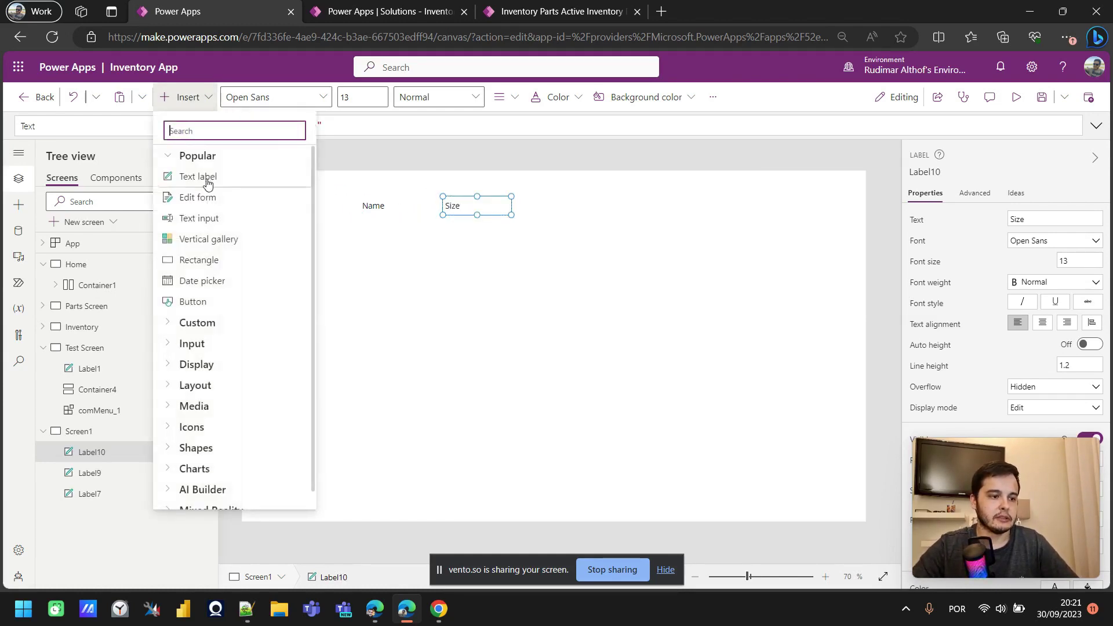
{"action": "left_click", "coordinate": [208, 183]}
{"action": "left_click_drag", "start_coordinate": [325, 192], "coordinate": [549, 200]}
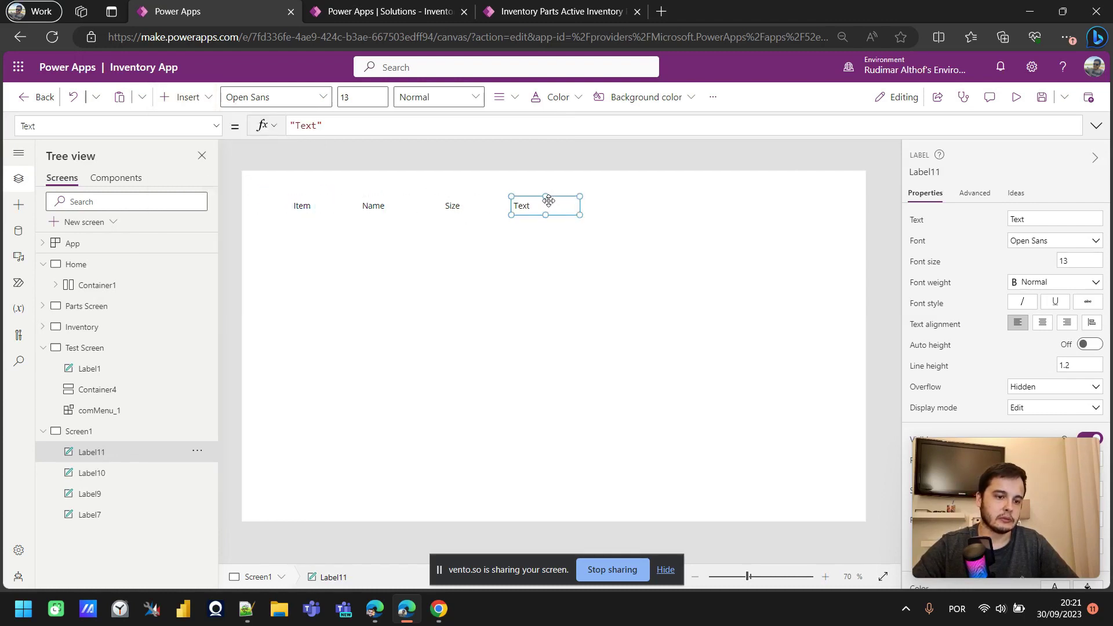
{"action": "double_click", "coordinate": [550, 203]}
{"action": "type", "text": "Model"}
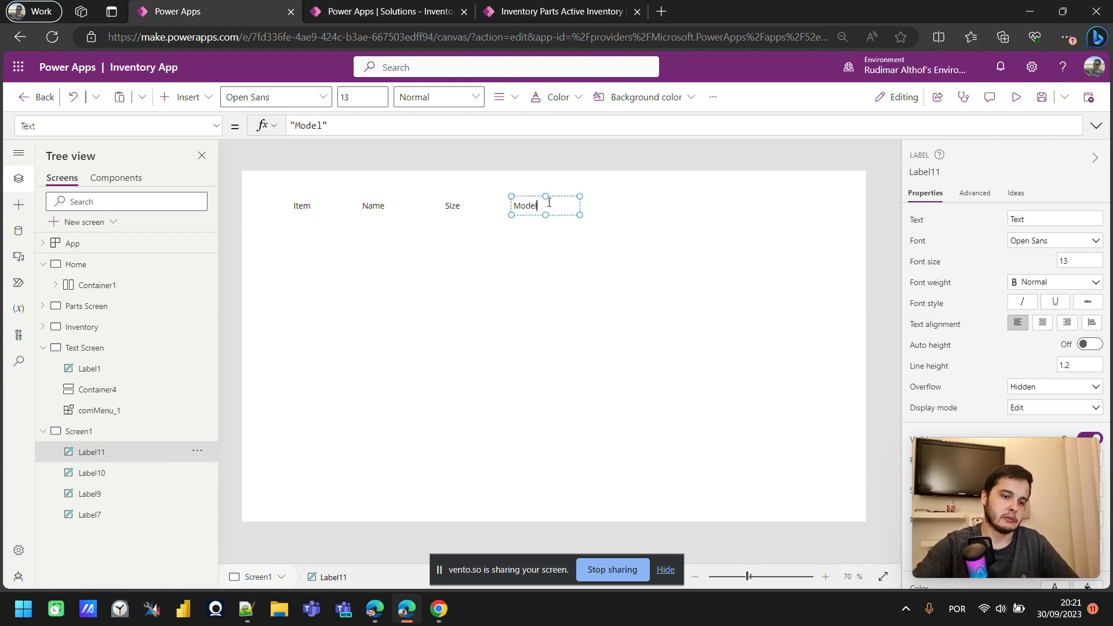
- Insert a fifth text label after Model in the header row and set its text to "Size"
{"action": "left_click", "coordinate": [197, 99]}
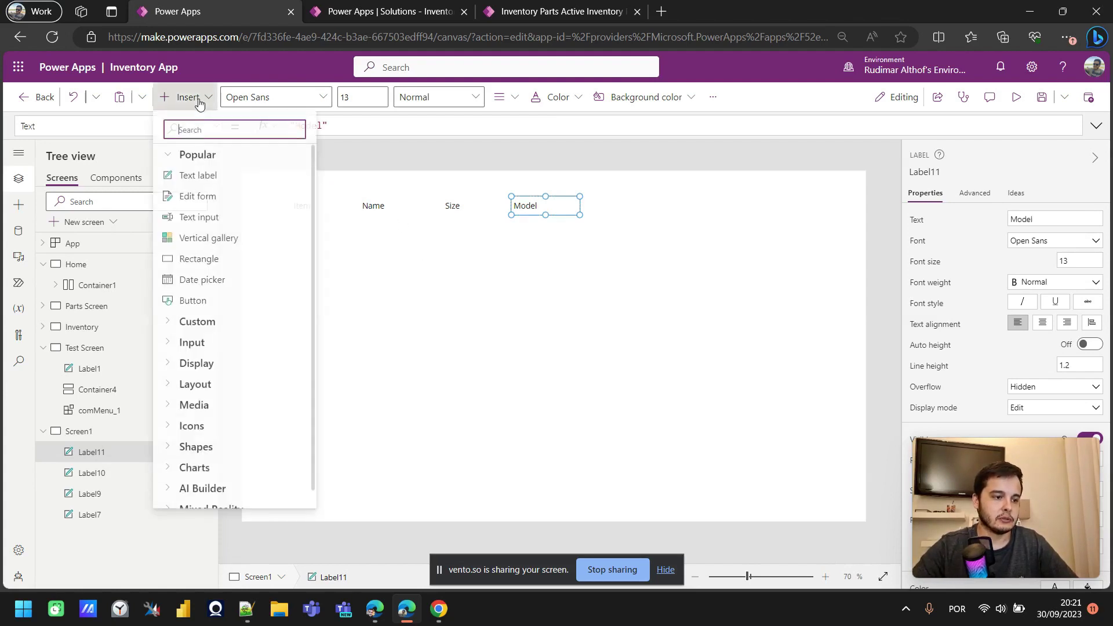
{"action": "left_click", "coordinate": [194, 174]}
{"action": "left_click_drag", "start_coordinate": [329, 200], "coordinate": [618, 203]}
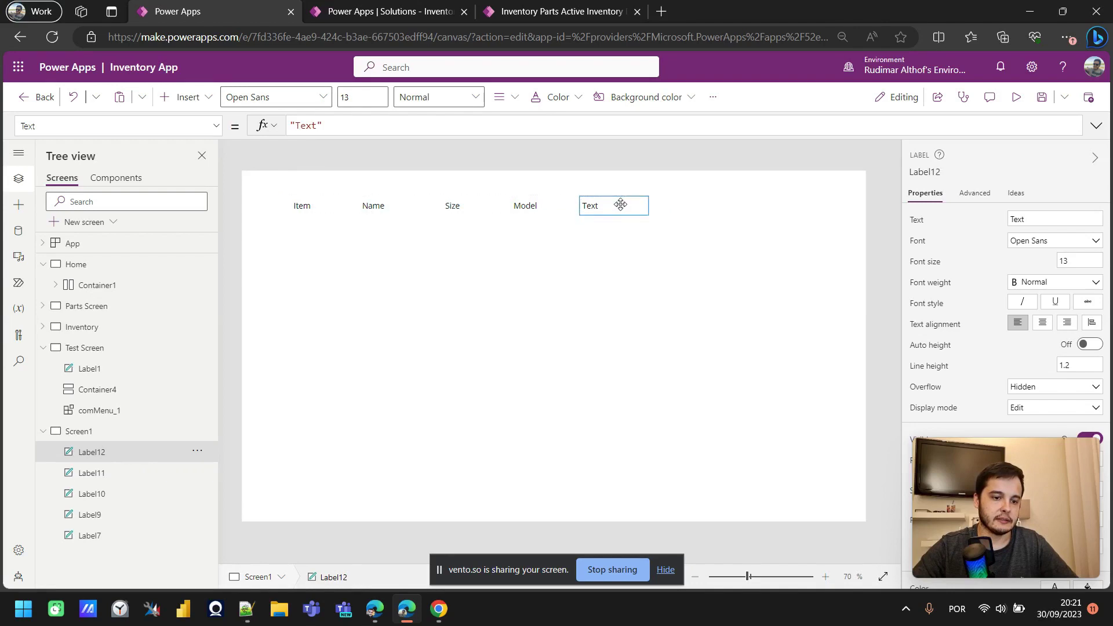
{"action": "double_click", "coordinate": [631, 207]}
{"action": "type", "text": "Size"}
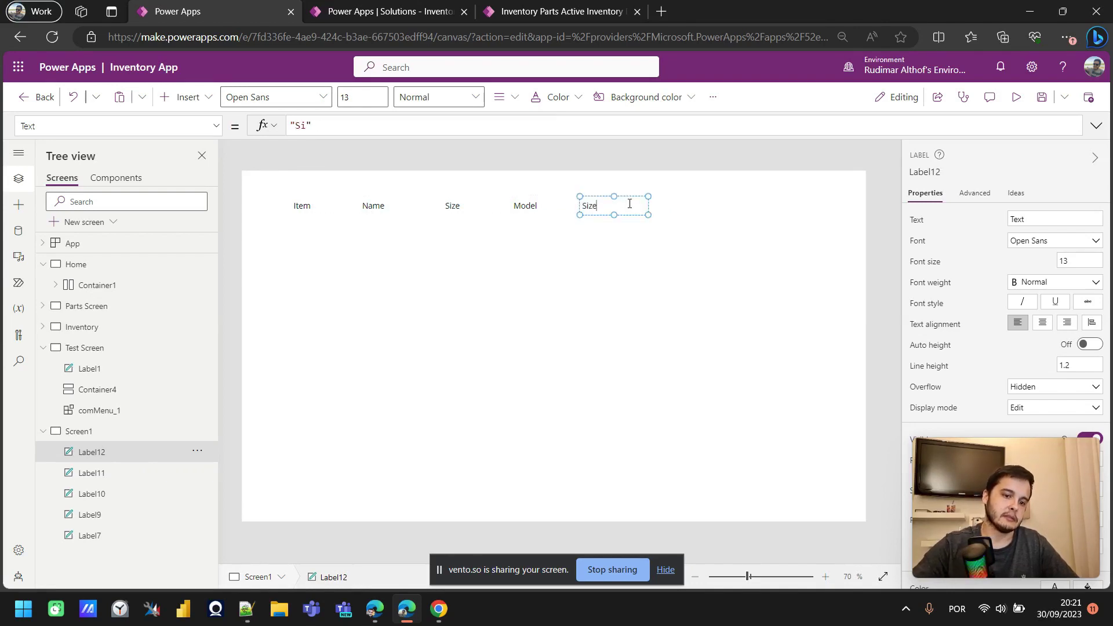
{"action": "left_click", "coordinate": [479, 280]}
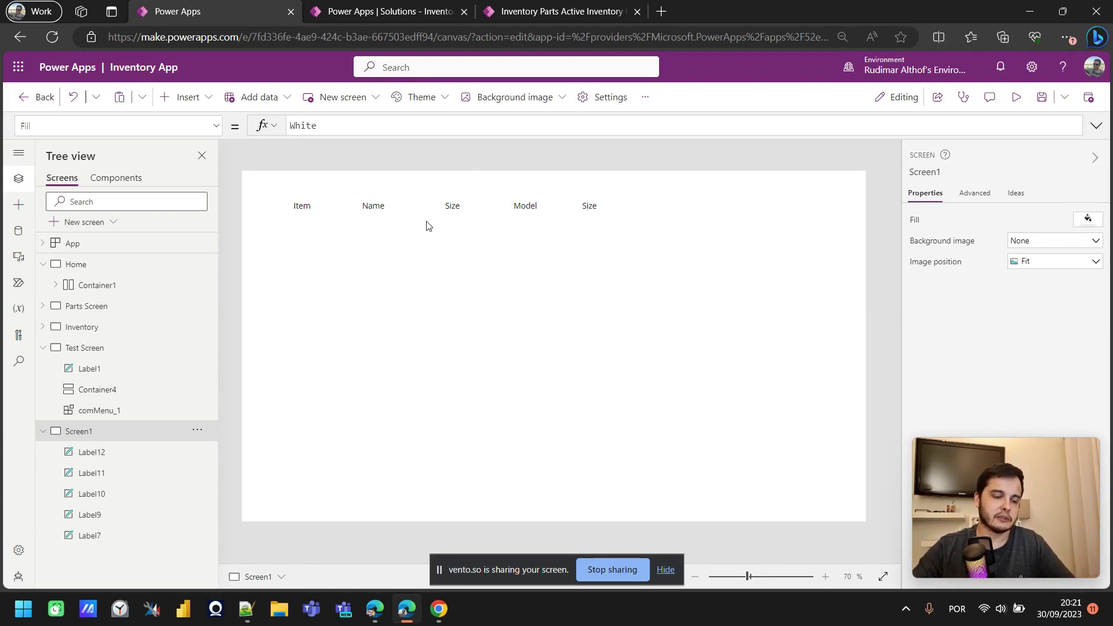
- Rename the Item header label's control to lblItemTitle
{"action": "scroll", "coordinate": [316, 220], "scroll_direction": "up", "scroll_amount": 2}
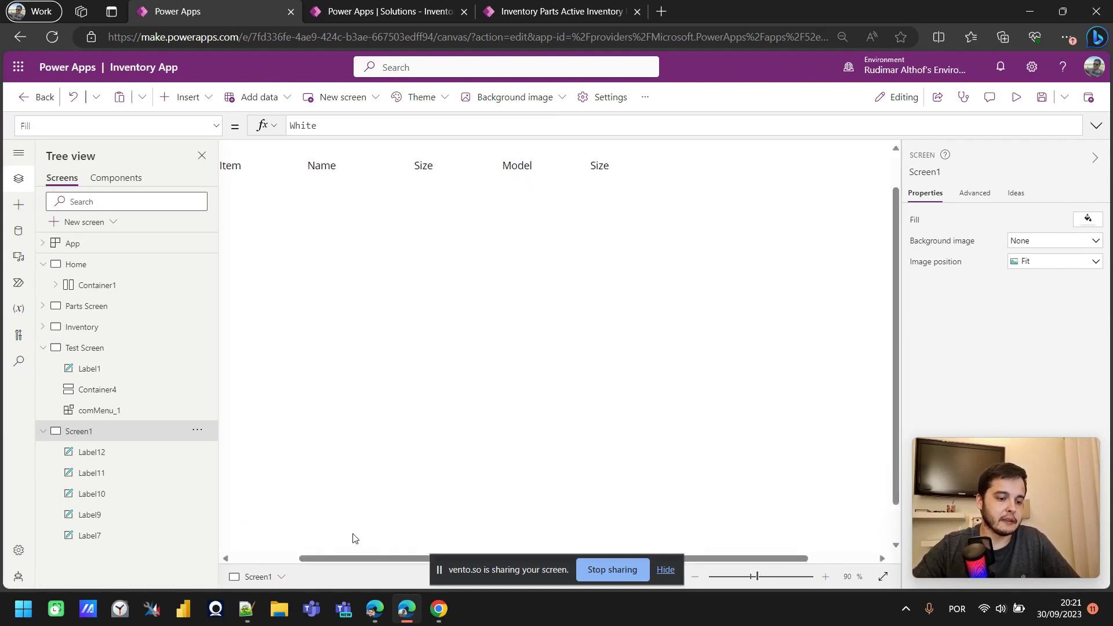
{"action": "left_click_drag", "start_coordinate": [342, 558], "coordinate": [282, 559]}
{"action": "scroll", "coordinate": [352, 351], "scroll_direction": "up", "scroll_amount": 1}
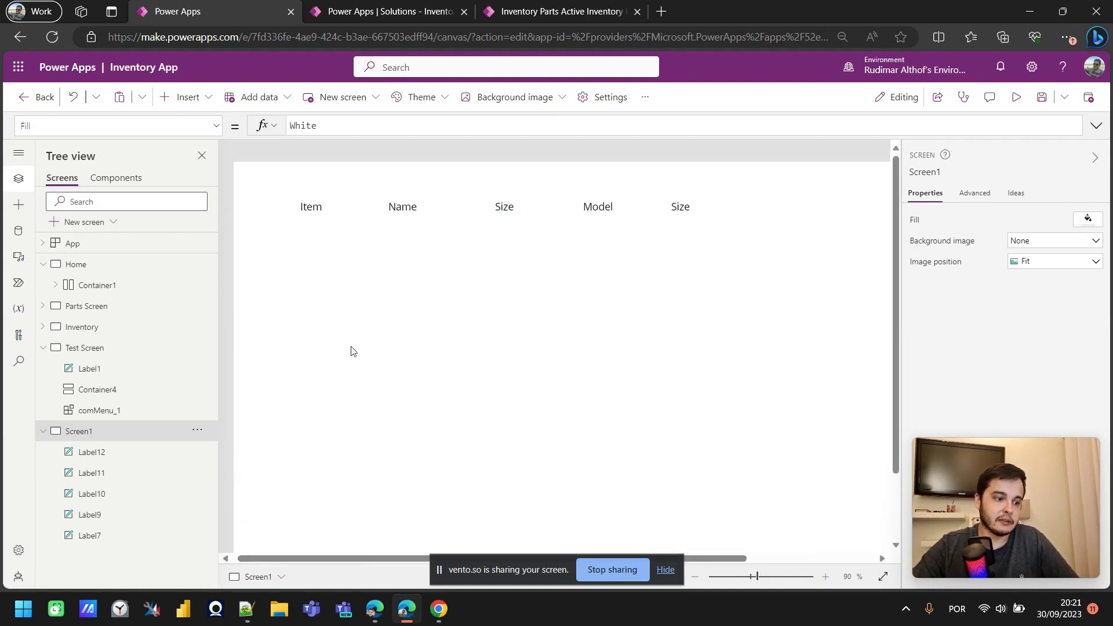
{"action": "left_click", "coordinate": [323, 213]}
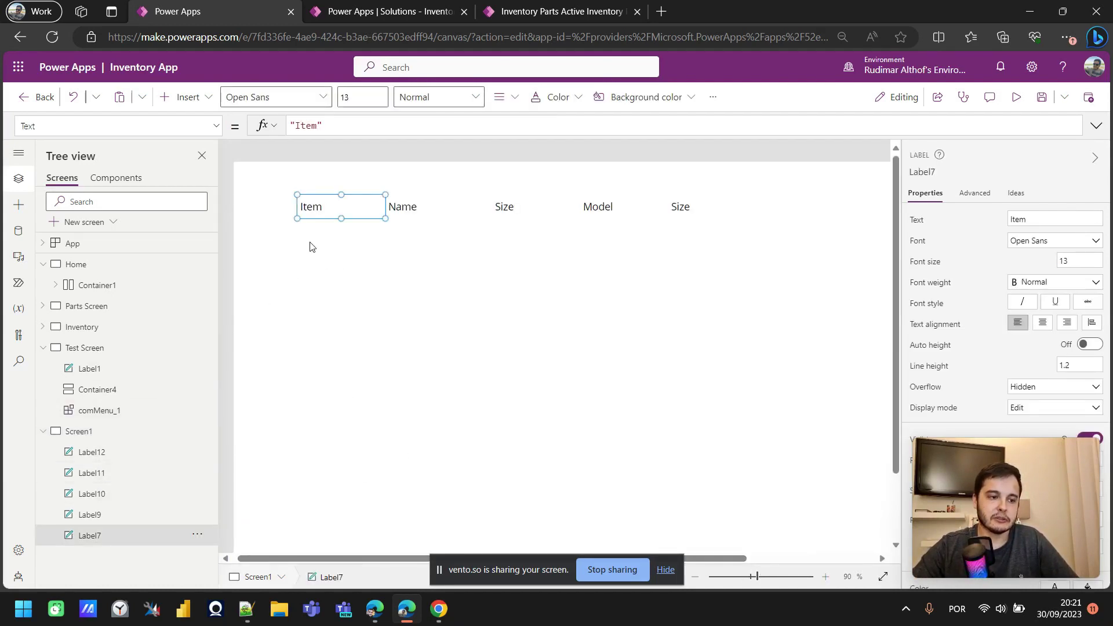
{"action": "left_click", "coordinate": [932, 172]}
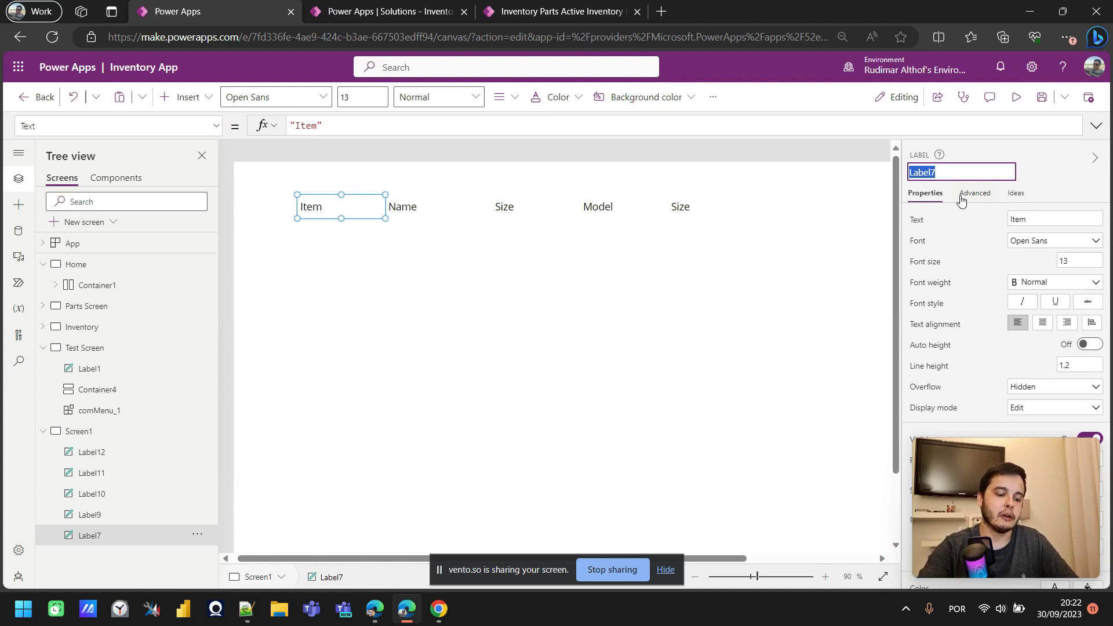
{"action": "type", "text": "lblItemTitle"}
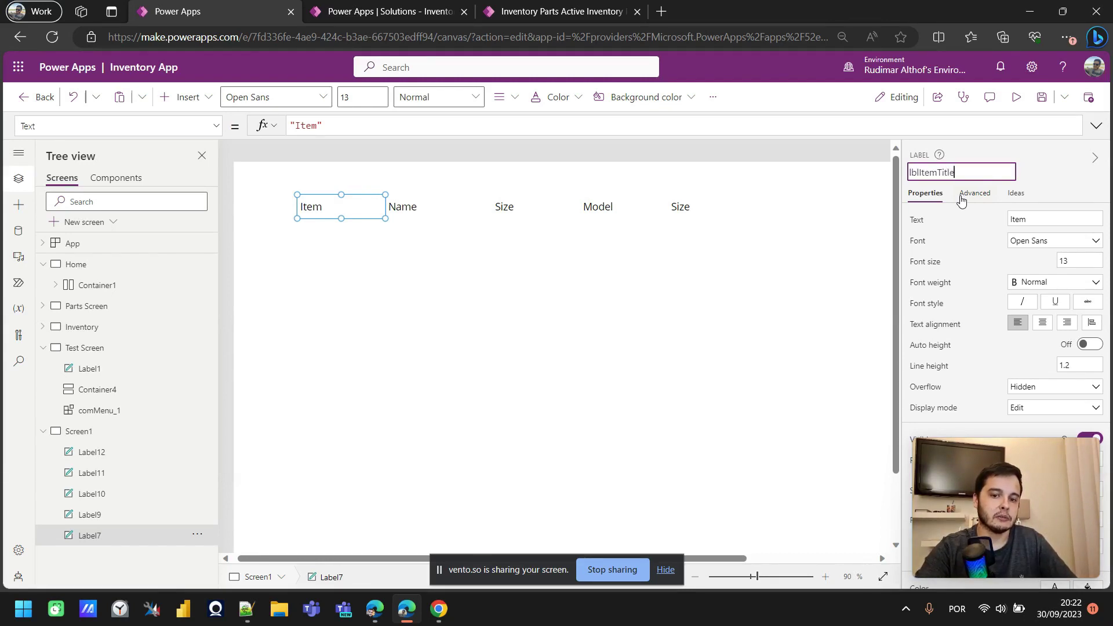
- Rename the Name header label's control to lblNameTitle and complete its text so it reads "Name"
{"action": "key", "text": "Return"}
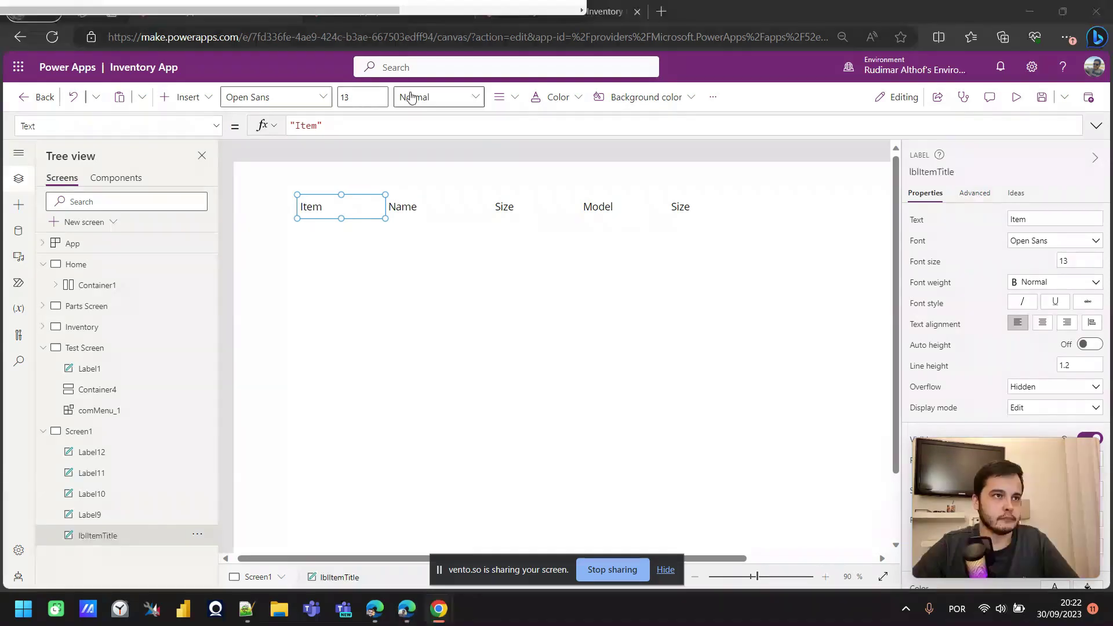
{"action": "left_click", "coordinate": [423, 210]}
{"action": "left_click", "coordinate": [914, 173]}
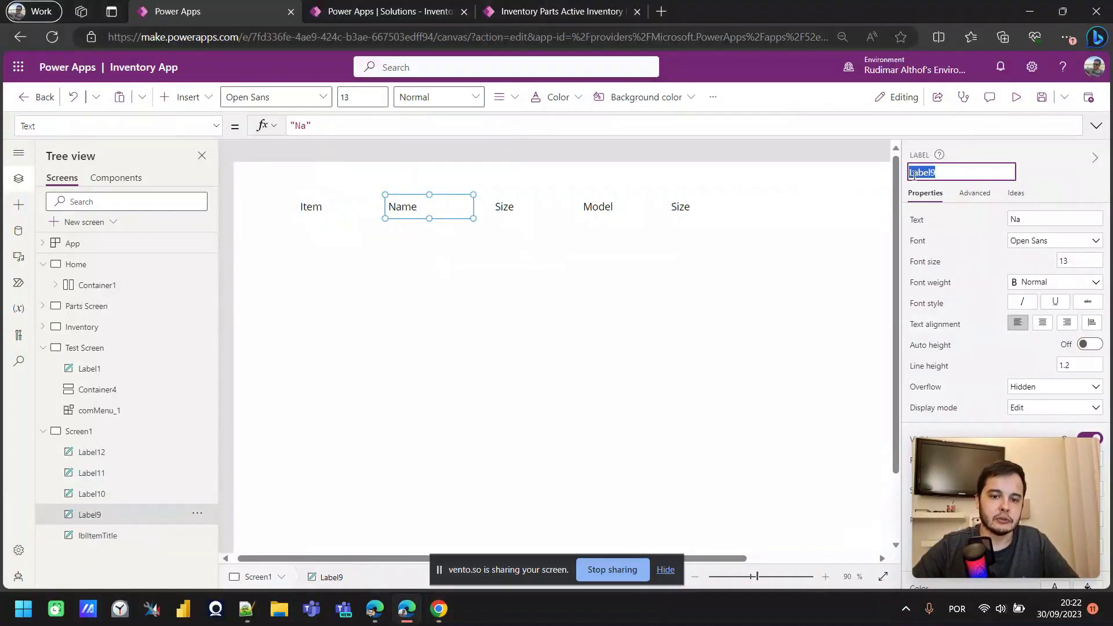
{"action": "key", "text": "BackSpace"}
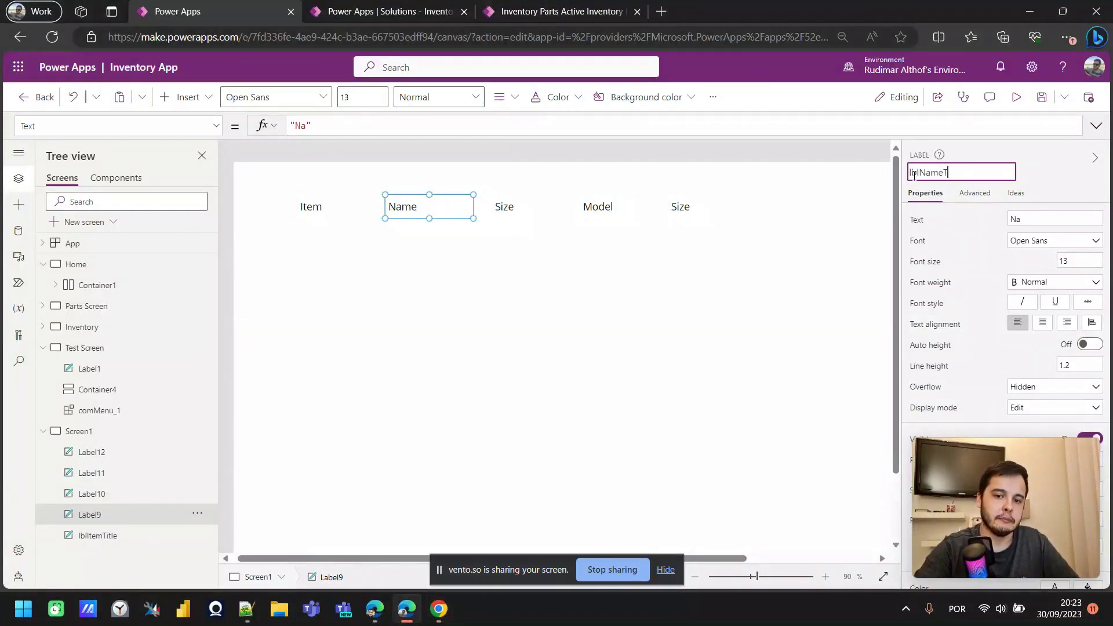
{"action": "type", "text": "lblNameTitle"}
{"action": "key", "text": "Return"}
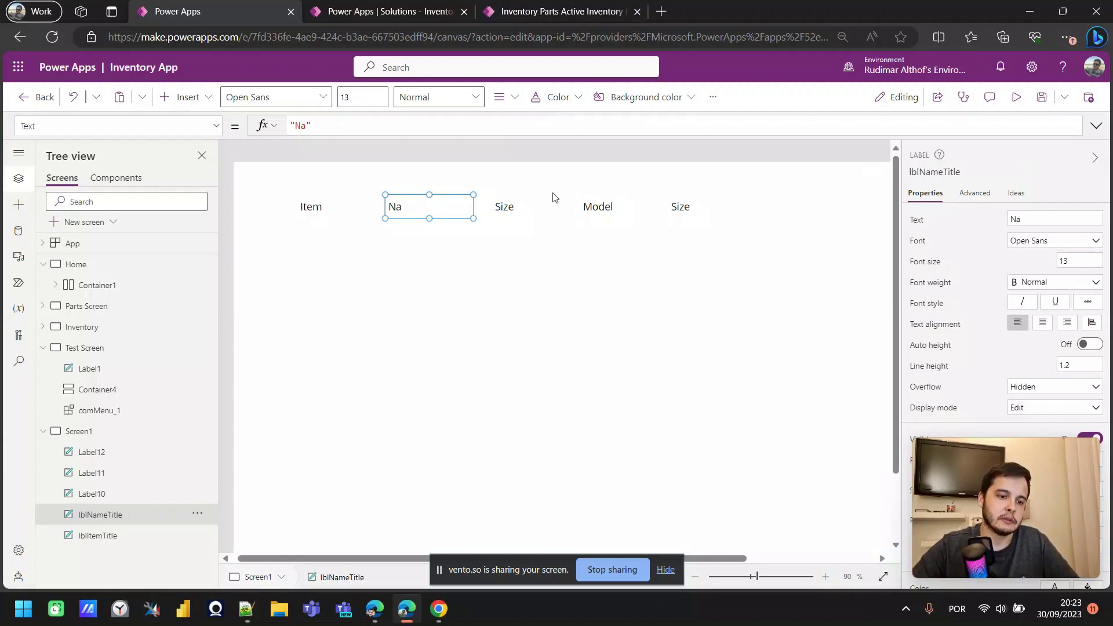
{"action": "left_click", "coordinate": [309, 128]}
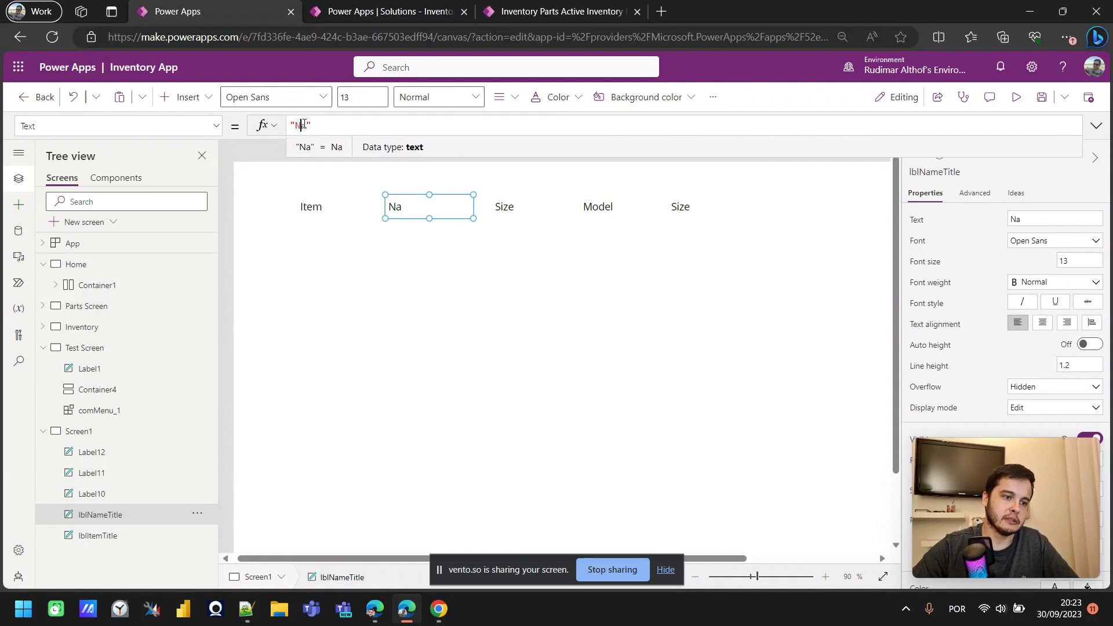
{"action": "type", "text": "me"}
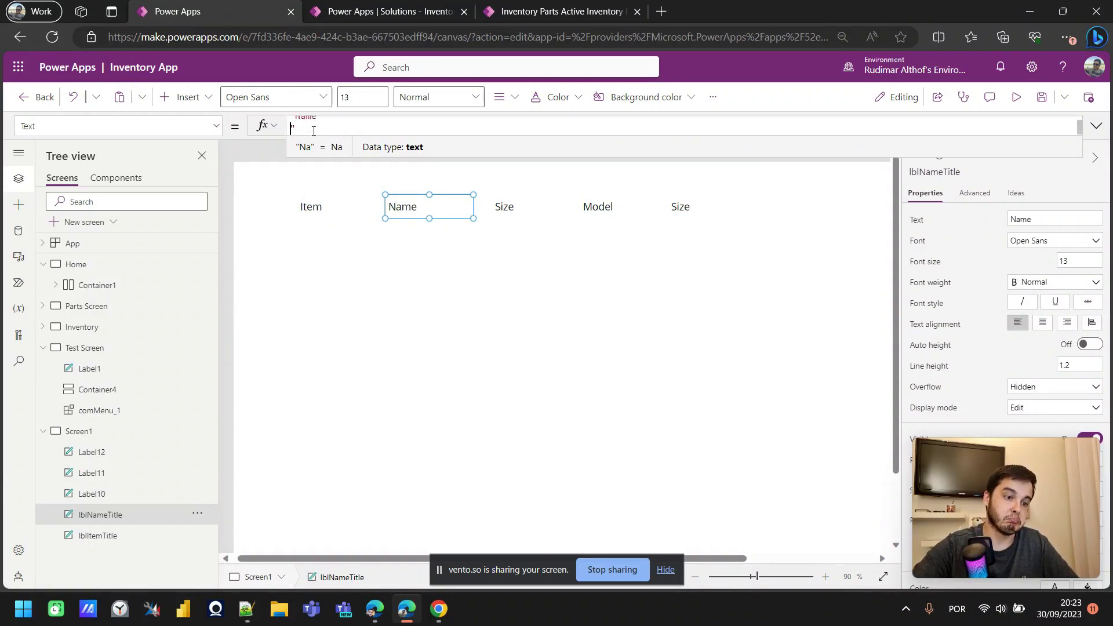
- Try to rename the control of the Size header label after Name to lblSizeTitle
{"action": "left_click", "coordinate": [503, 207]}
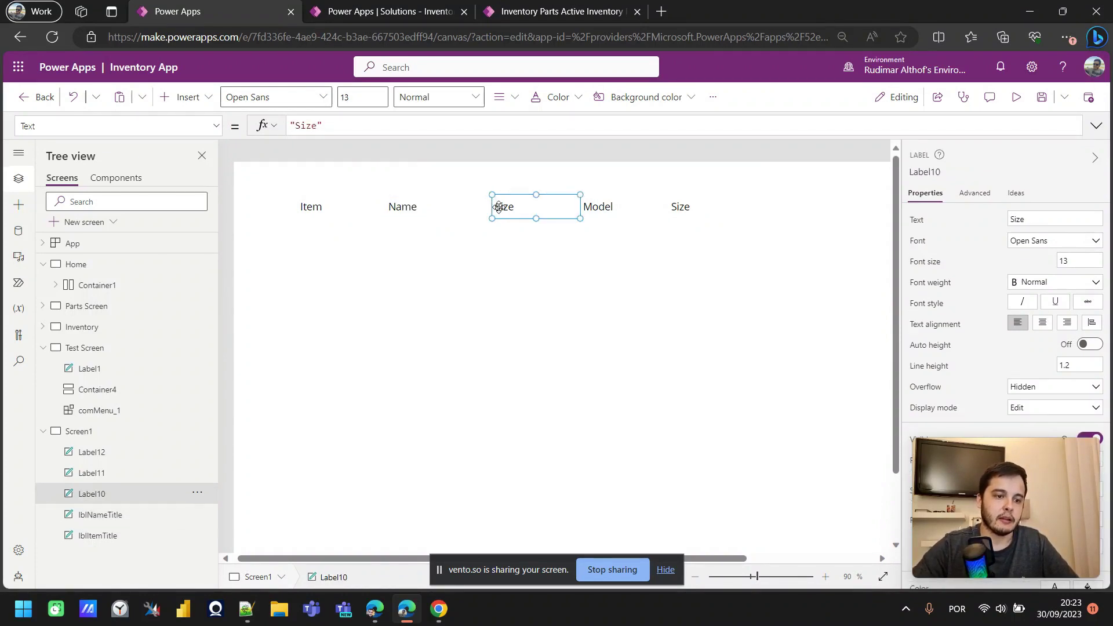
{"action": "left_click", "coordinate": [948, 174]}
{"action": "type", "text": "lbl"}
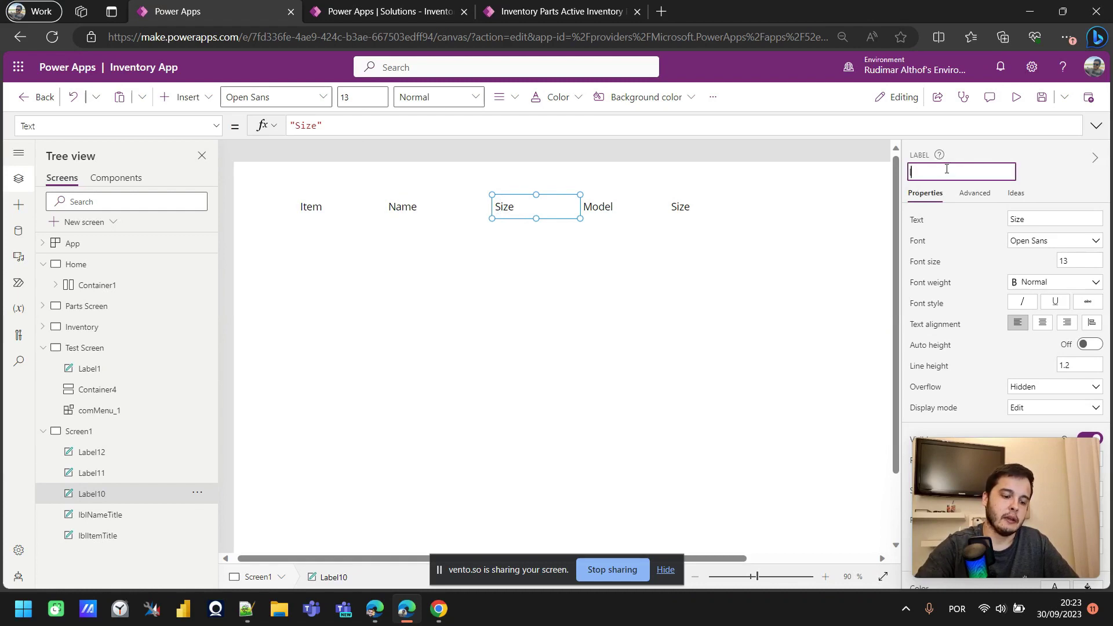
{"action": "type", "text": "SizeTitle"}
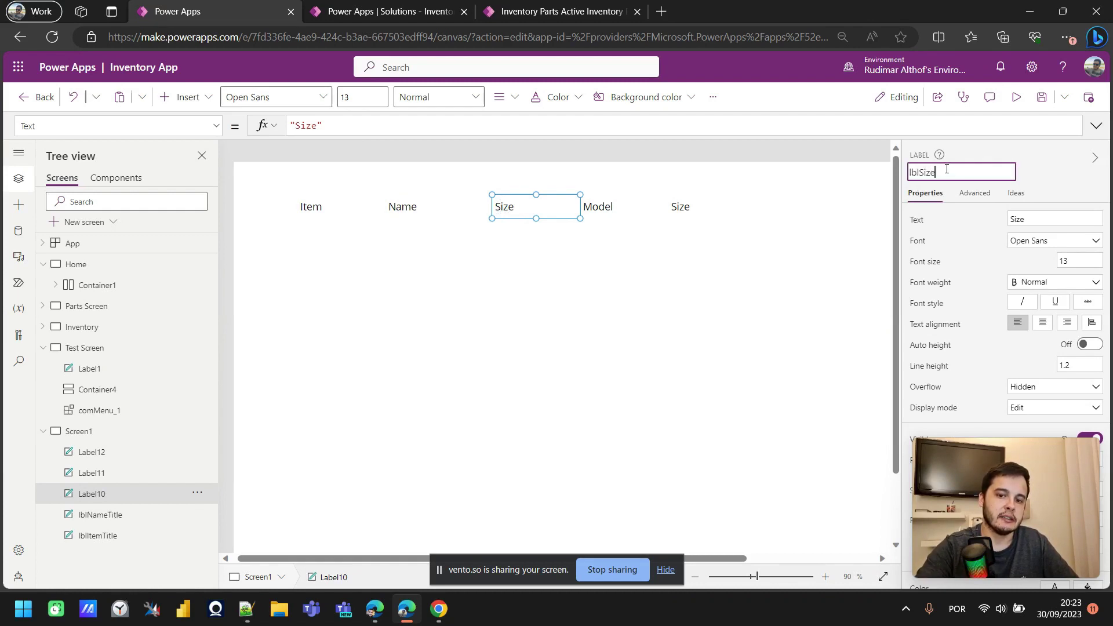
{"action": "key", "text": "Return"}
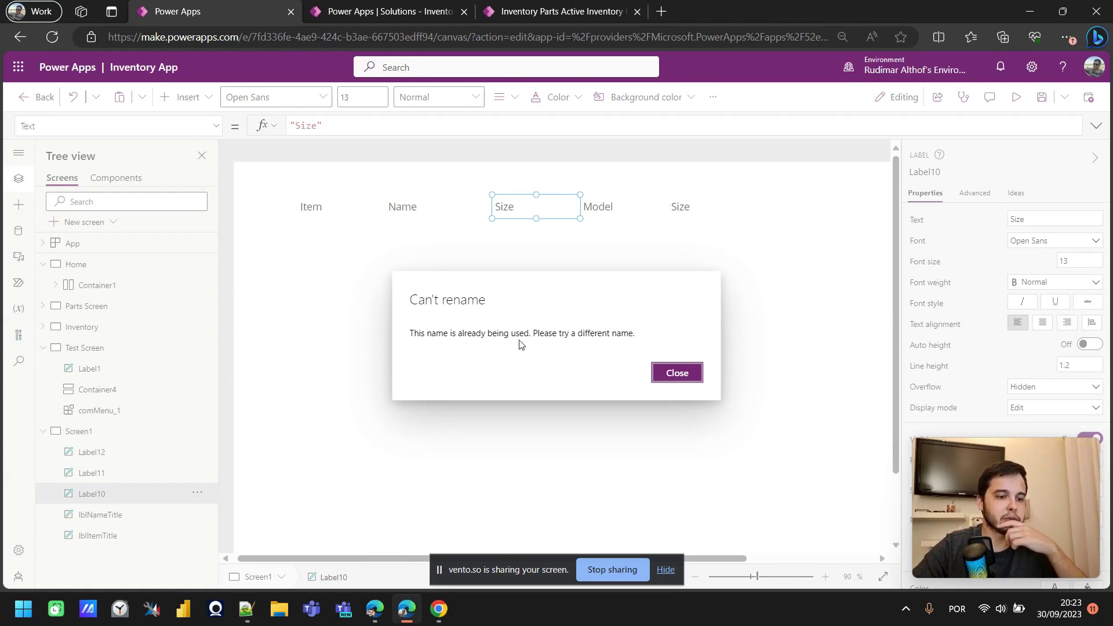
{"action": "left_click", "coordinate": [672, 376]}
- Shift the Model label slightly away from Size, and rename the Size label's control next to Name to lblItemSizeTitle
{"action": "left_click", "coordinate": [594, 213]}
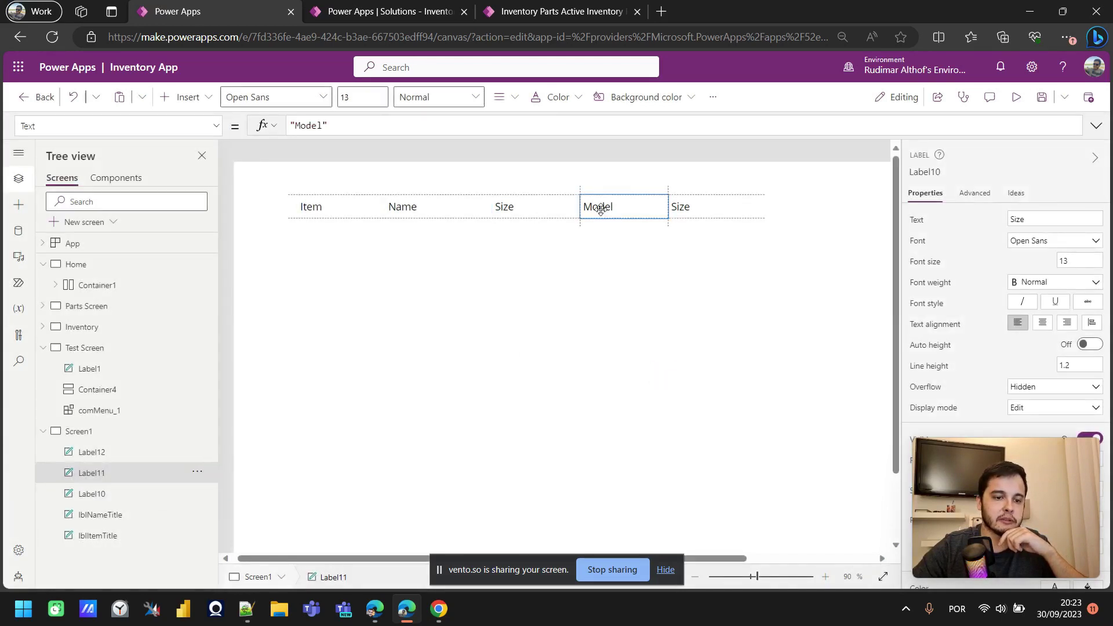
{"action": "left_click_drag", "start_coordinate": [596, 211], "coordinate": [604, 211]}
{"action": "left_click", "coordinate": [571, 212]}
{"action": "left_click", "coordinate": [934, 173]}
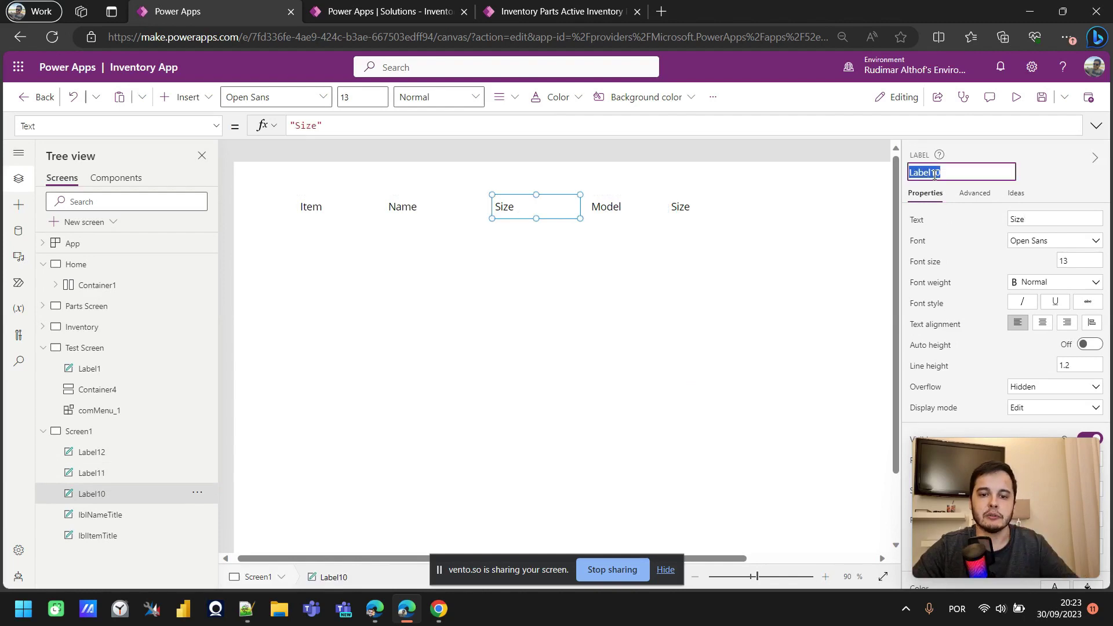
{"action": "type", "text": "lbl"}
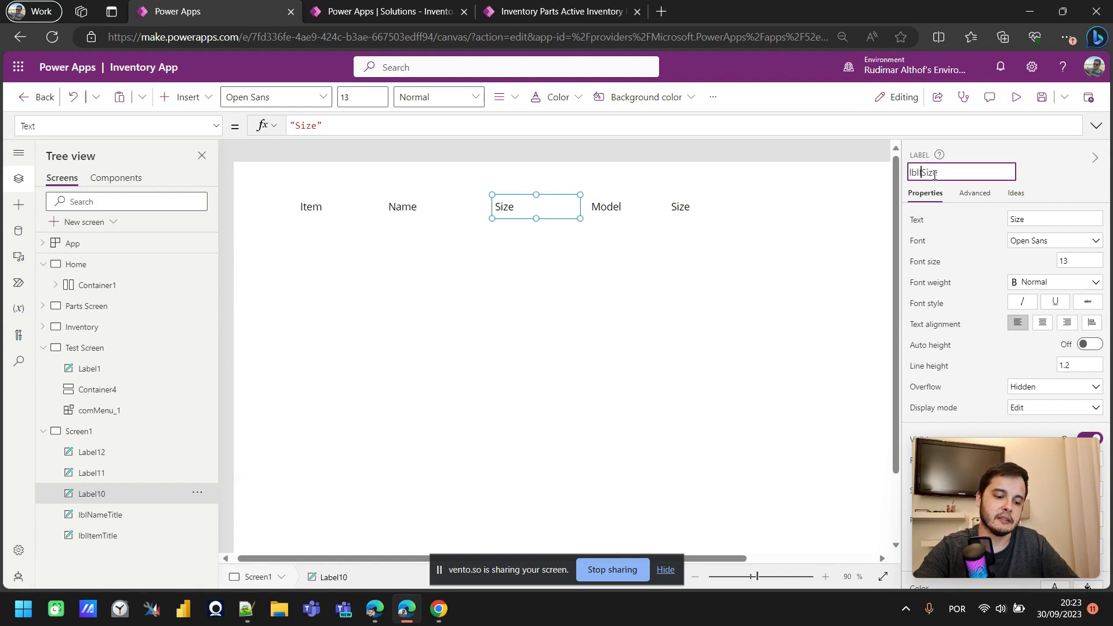
{"action": "type", "text": "ItemSizeTitle"}
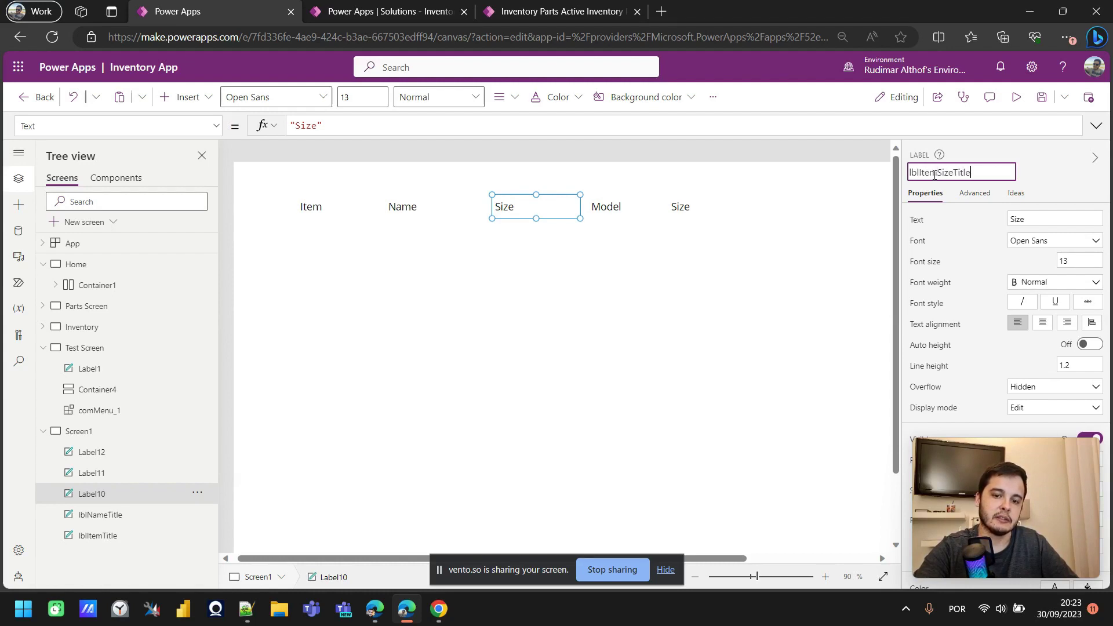
{"action": "key", "text": "Return"}
- Rename the Model header label's control to lblItemModelTitle
{"action": "left_click", "coordinate": [606, 204]}
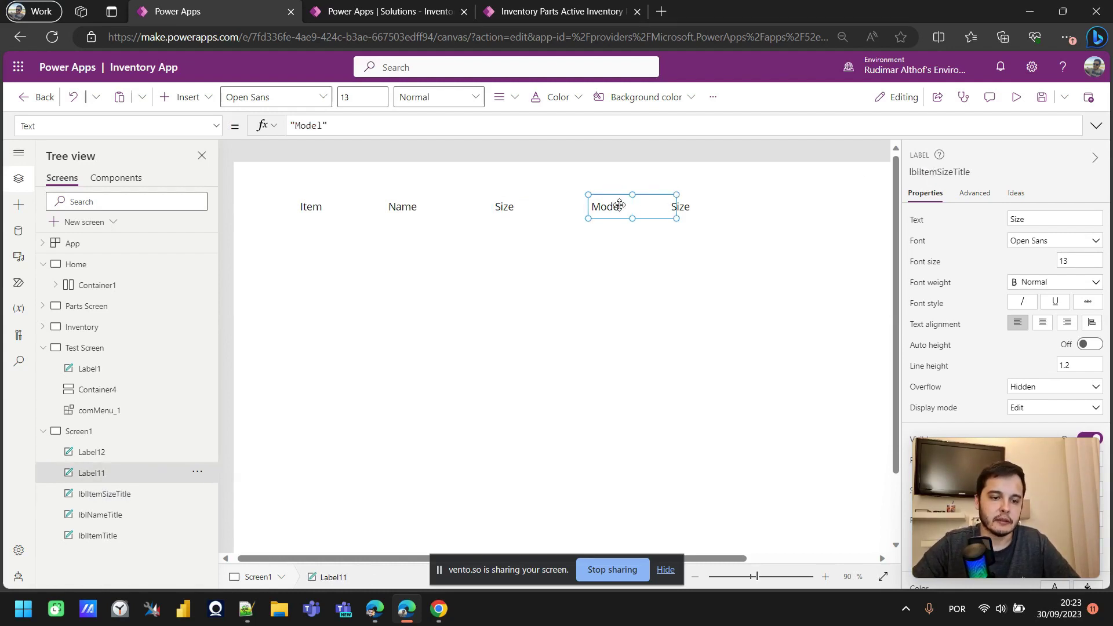
{"action": "left_click", "coordinate": [921, 173]}
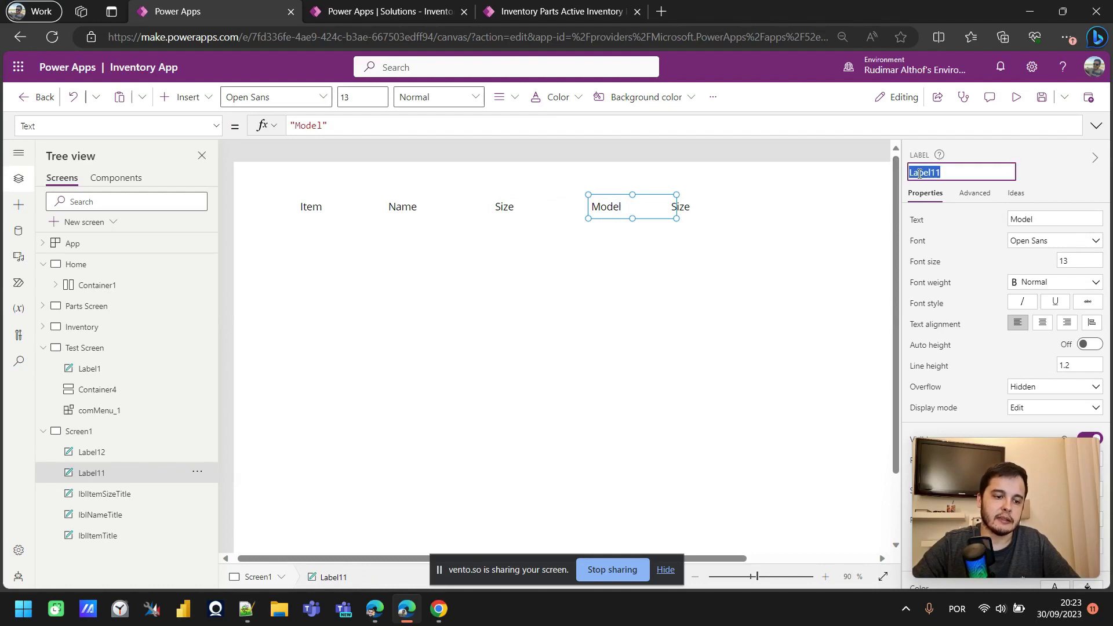
{"action": "type", "text": "lblIte"}
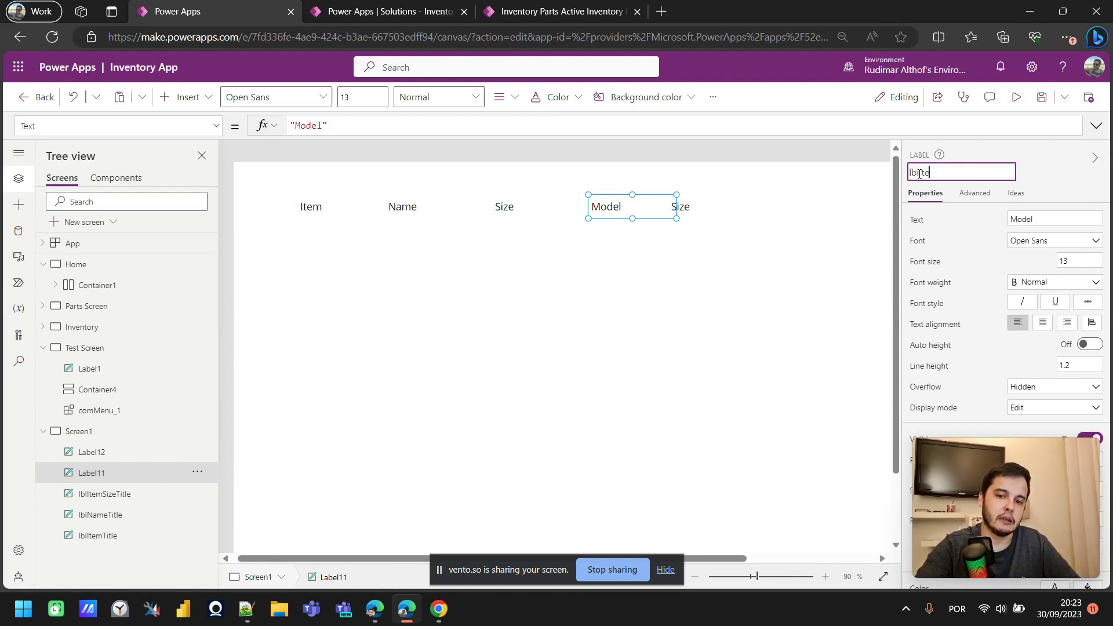
{"action": "type", "text": "mModelTitle"}
{"action": "key", "text": "Return"}
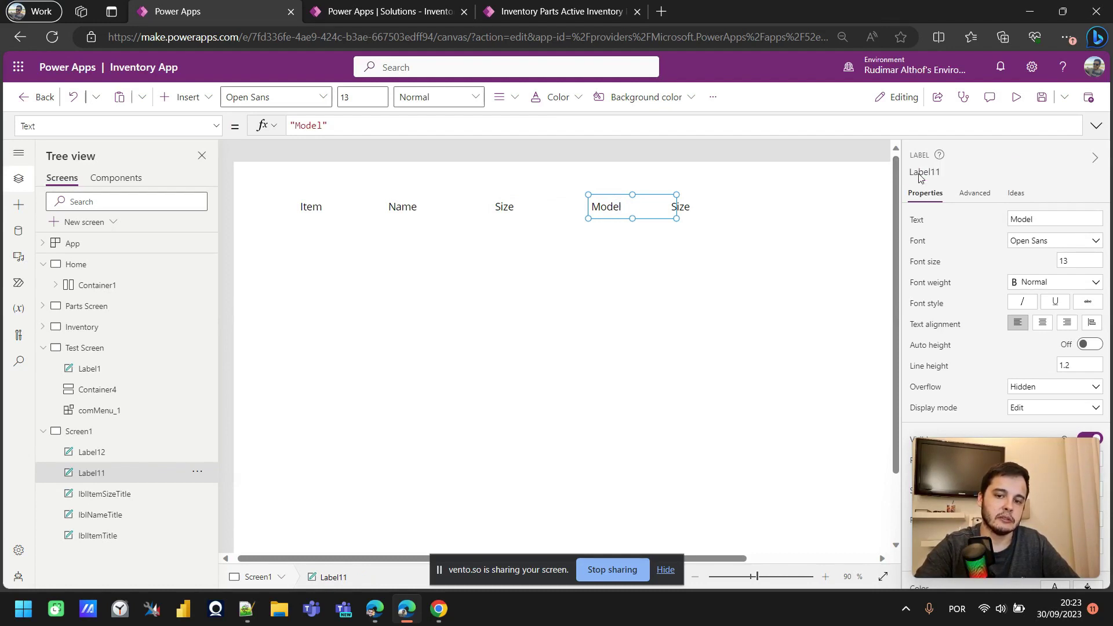
- Move the fifth header label farther from Model in the same row so the two no longer overlap
{"action": "left_click", "coordinate": [687, 207]}
{"action": "left_click_drag", "start_coordinate": [687, 207], "coordinate": [706, 209]}
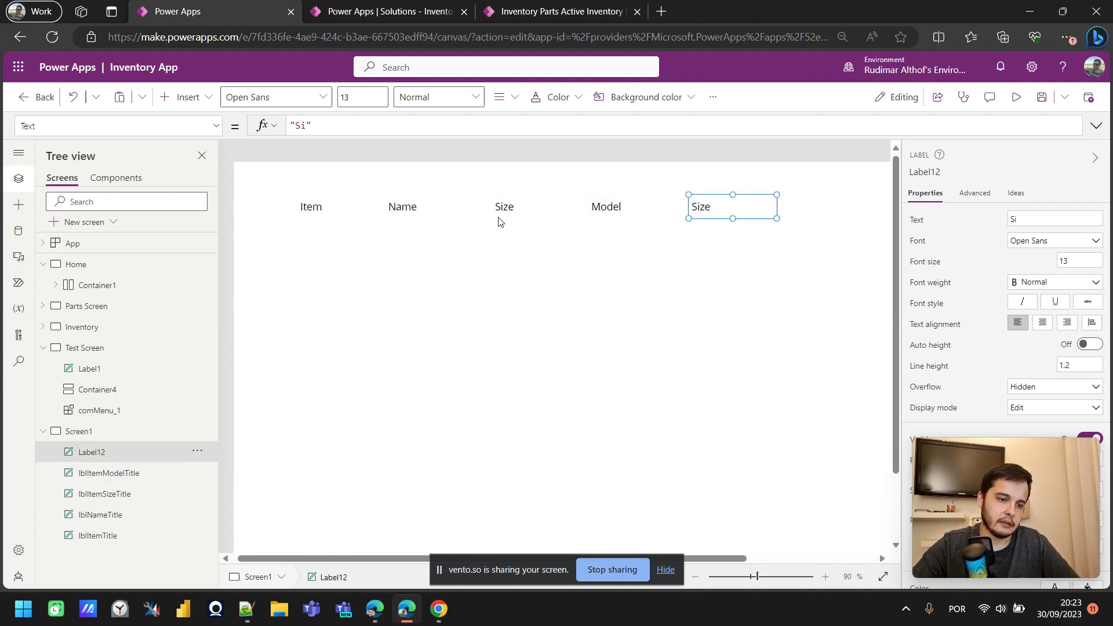
{"action": "left_click", "coordinate": [312, 209]}
{"action": "left_click", "coordinate": [409, 211]}
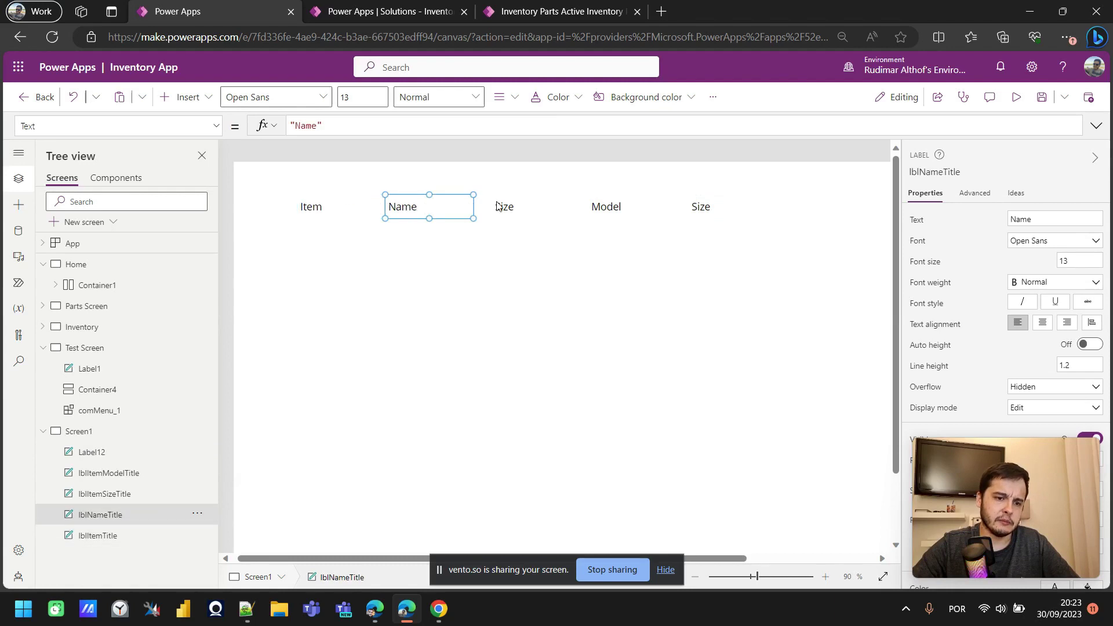
{"action": "left_click", "coordinate": [502, 207]}
{"action": "left_click", "coordinate": [587, 209]}
- Change the text of the last header label, after Model, to "Class"
{"action": "left_click", "coordinate": [702, 209]}
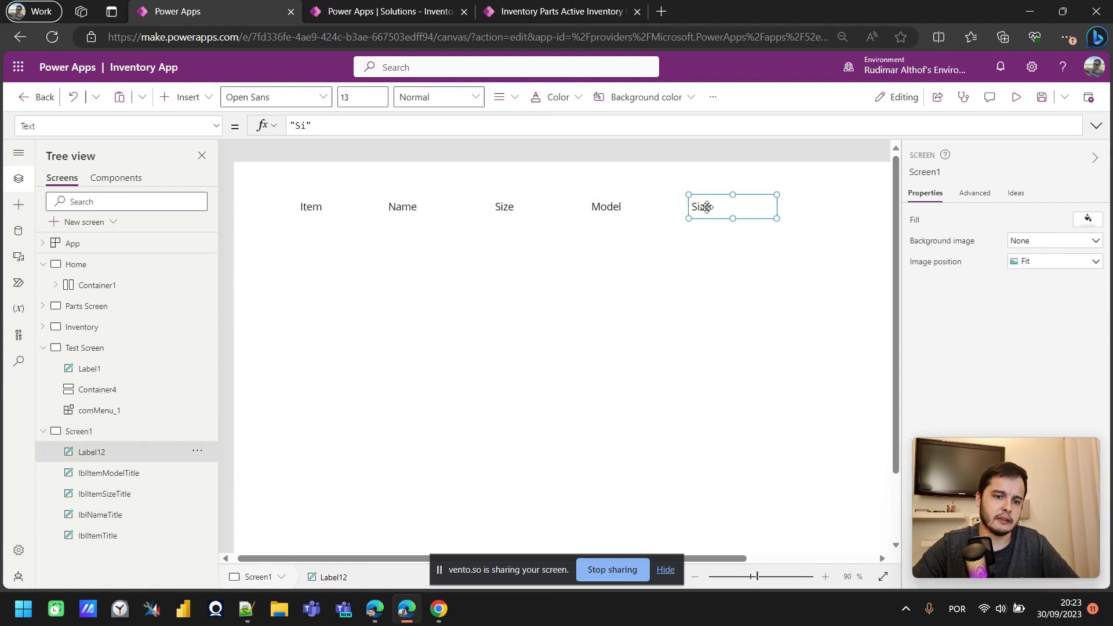
{"action": "double_click", "coordinate": [301, 127]}
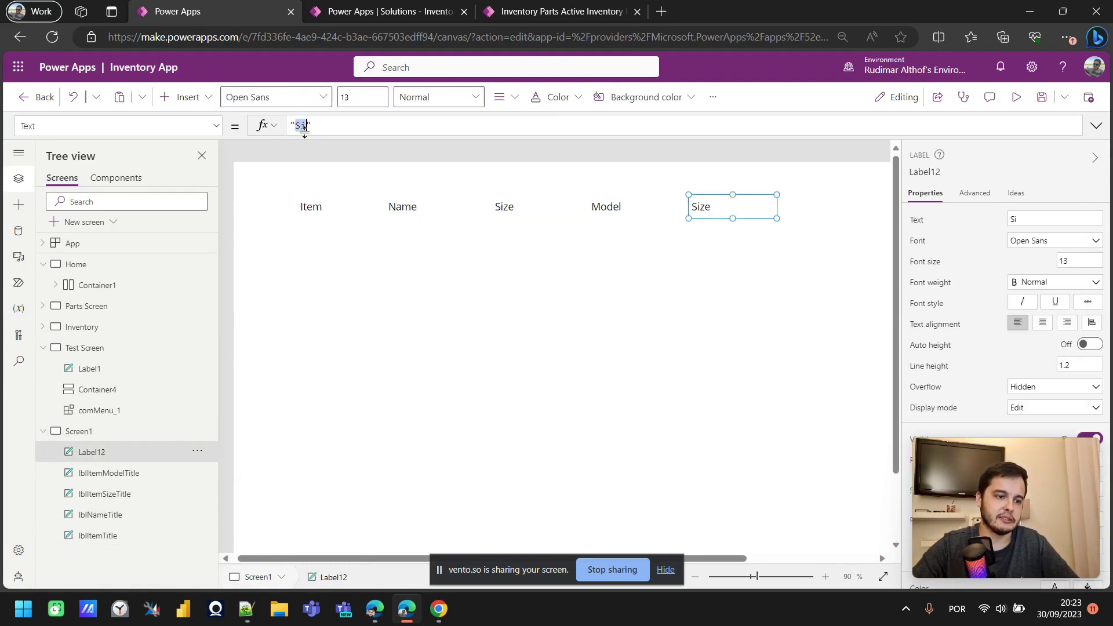
{"action": "type", "text": "Classe"}
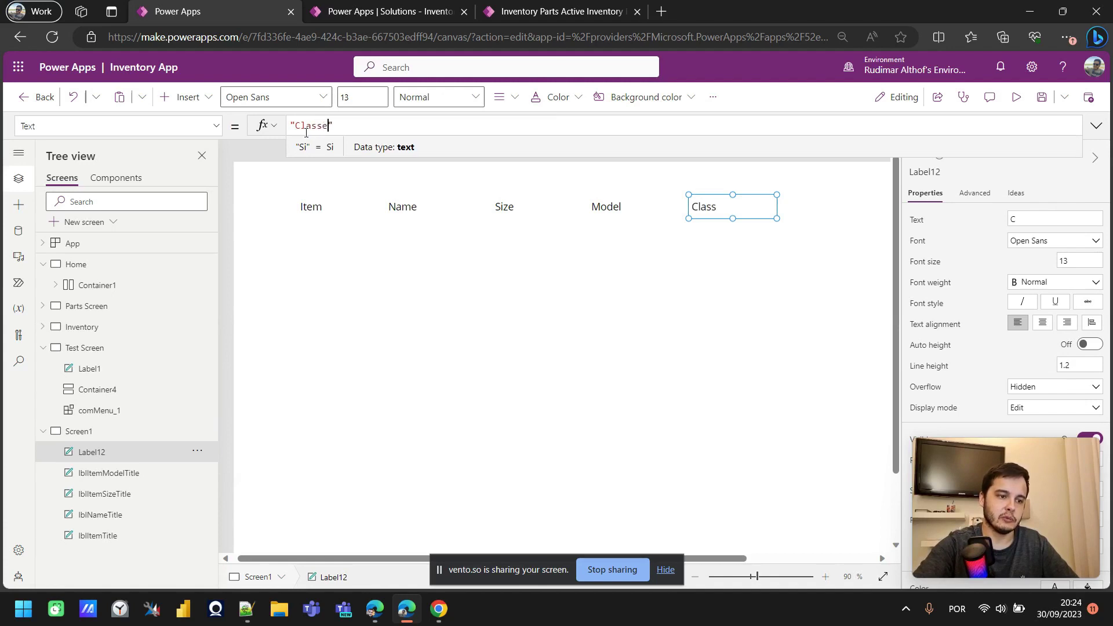
{"action": "key", "text": "Return"}
{"action": "key", "text": "BackSpace"}
{"action": "key", "text": "BackSpace"}
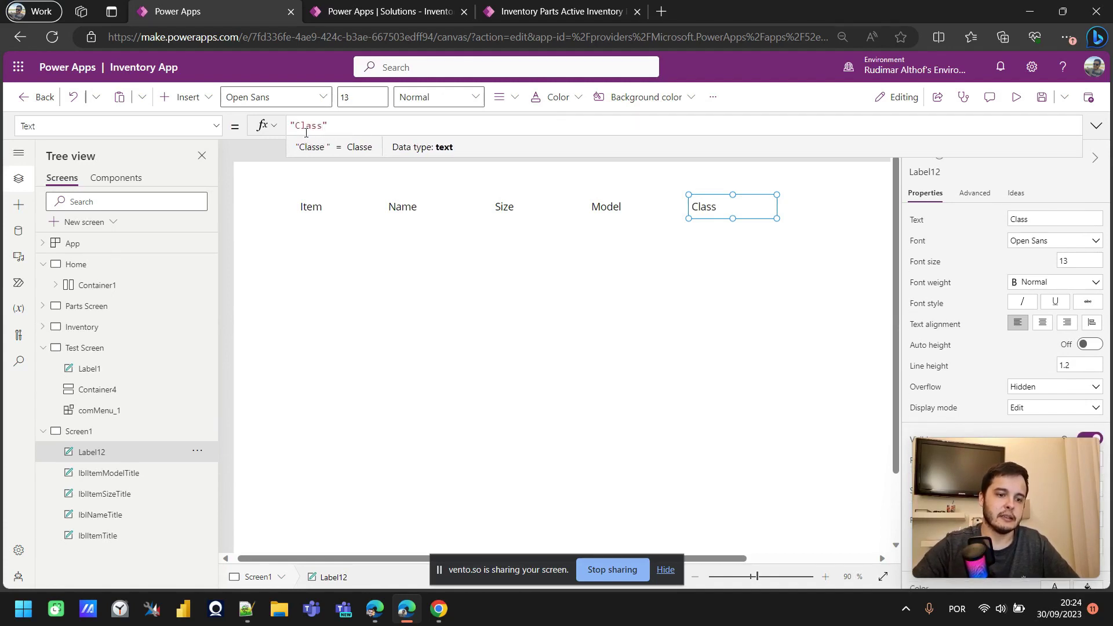
- Rename the Class header label's control to lblItemClassTitle
{"action": "left_click", "coordinate": [926, 173]}
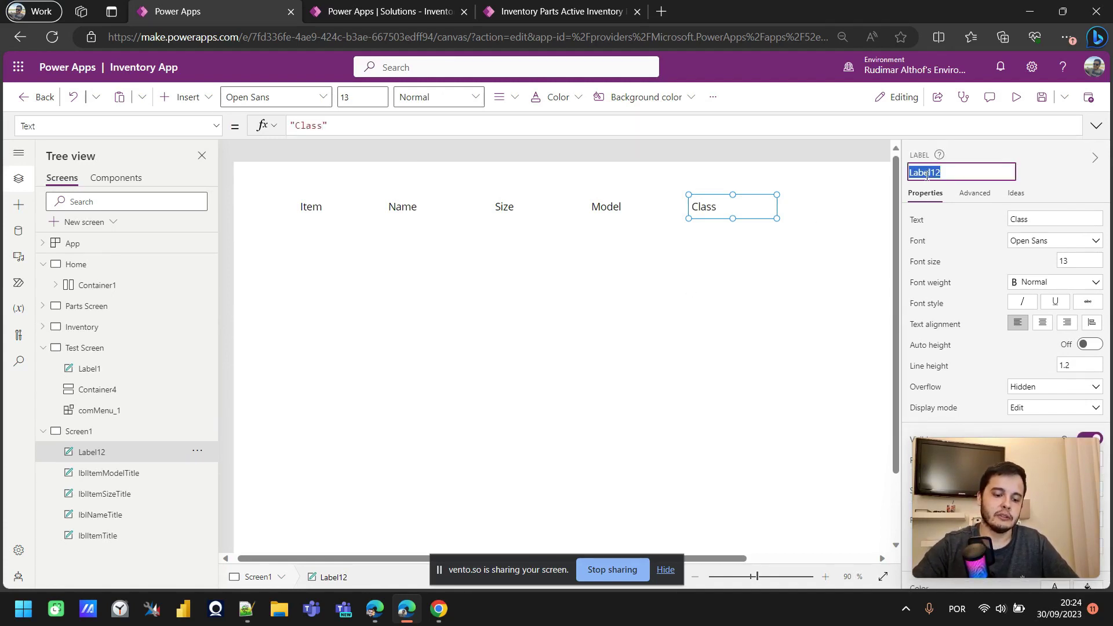
{"action": "type", "text": "lblItemC"}
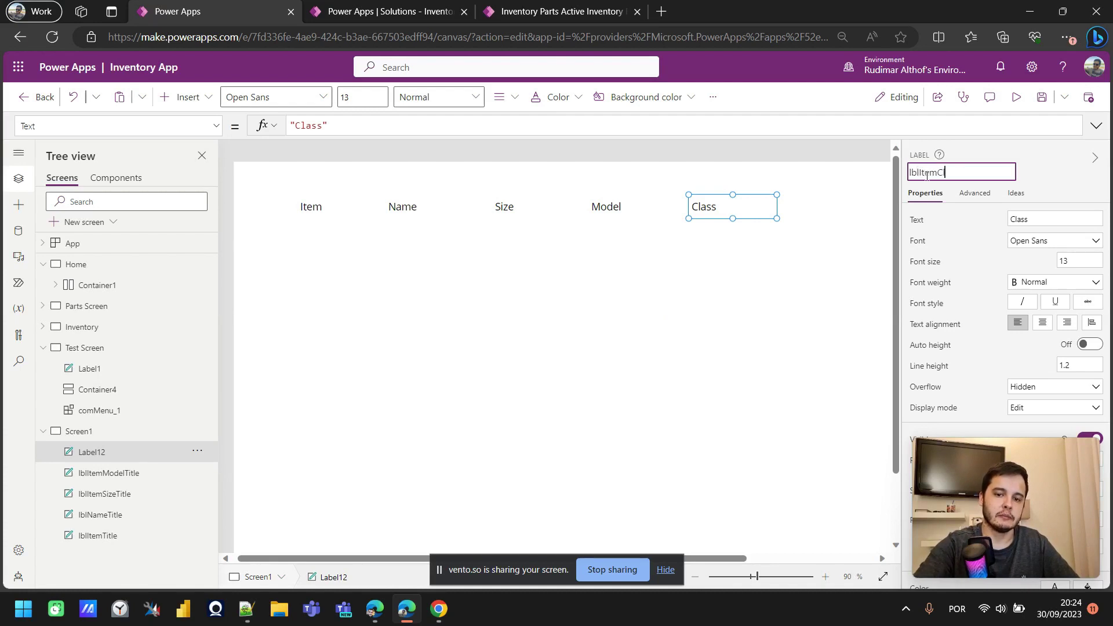
{"action": "type", "text": "lassTitle"}
{"action": "key", "text": "Return"}
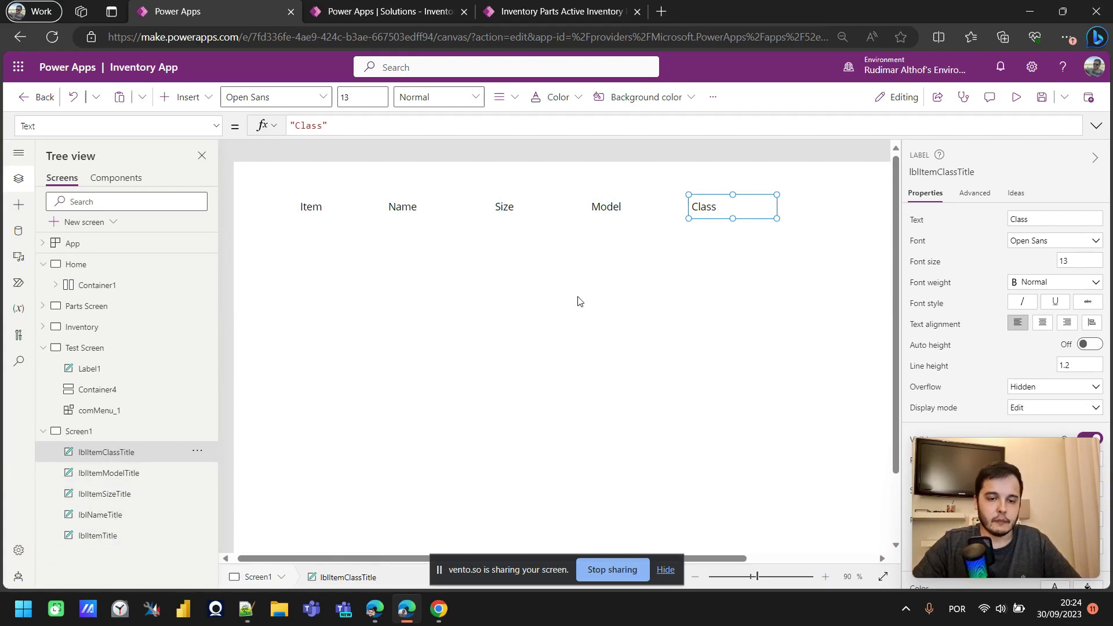
{"action": "left_click", "coordinate": [527, 270]}
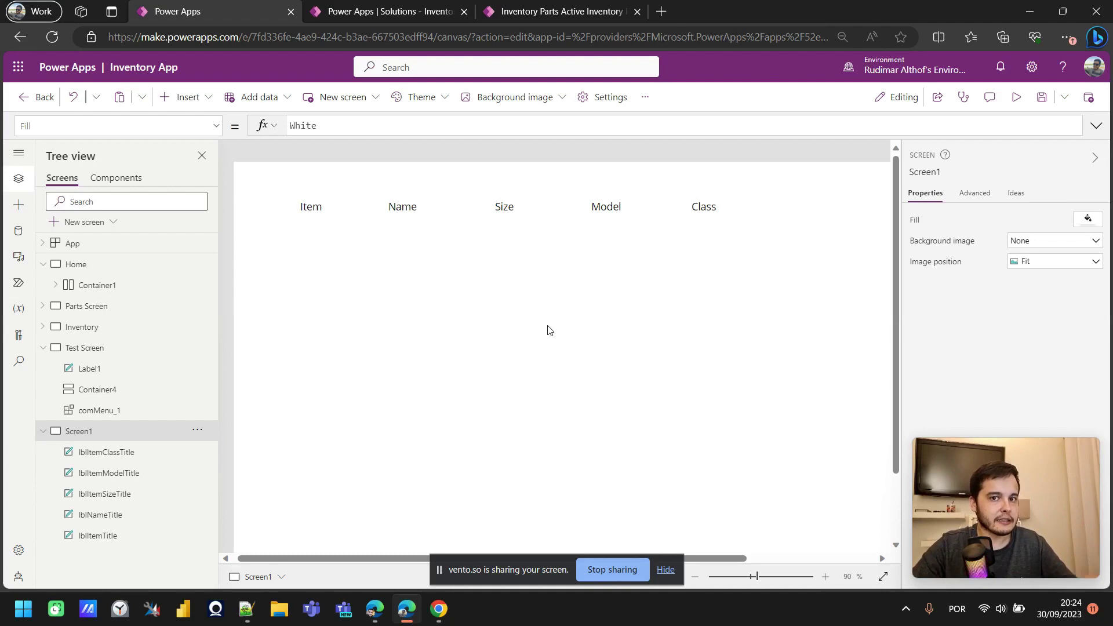
- Insert a vertical gallery on Screen1 and place it directly below the header labels, at about X 108, Y 96
{"action": "left_click", "coordinate": [186, 98]}
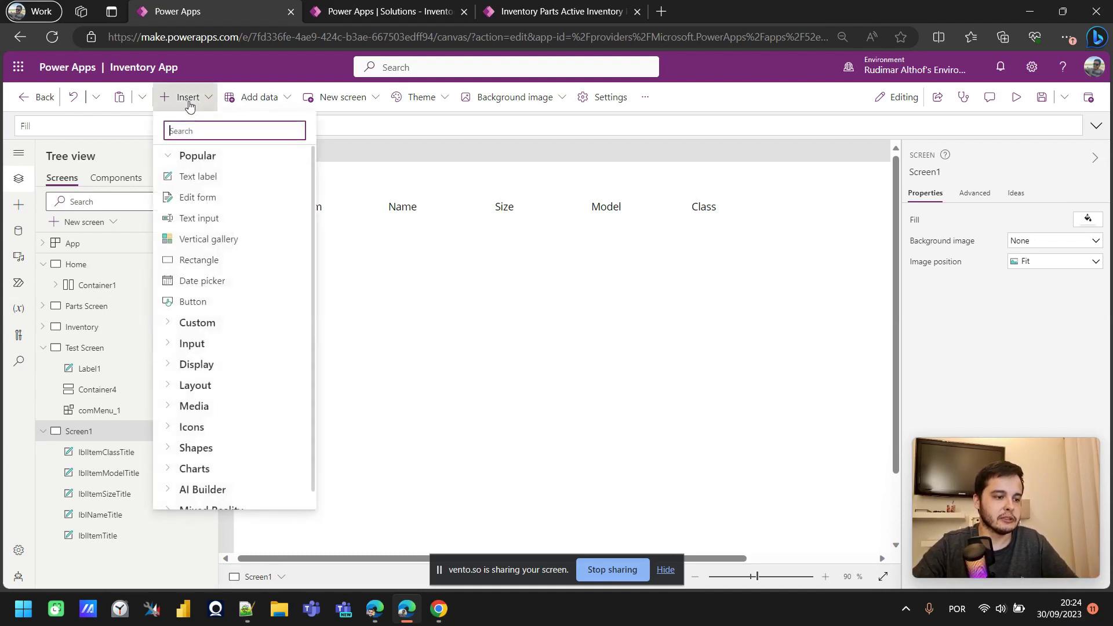
{"action": "left_click", "coordinate": [226, 244]}
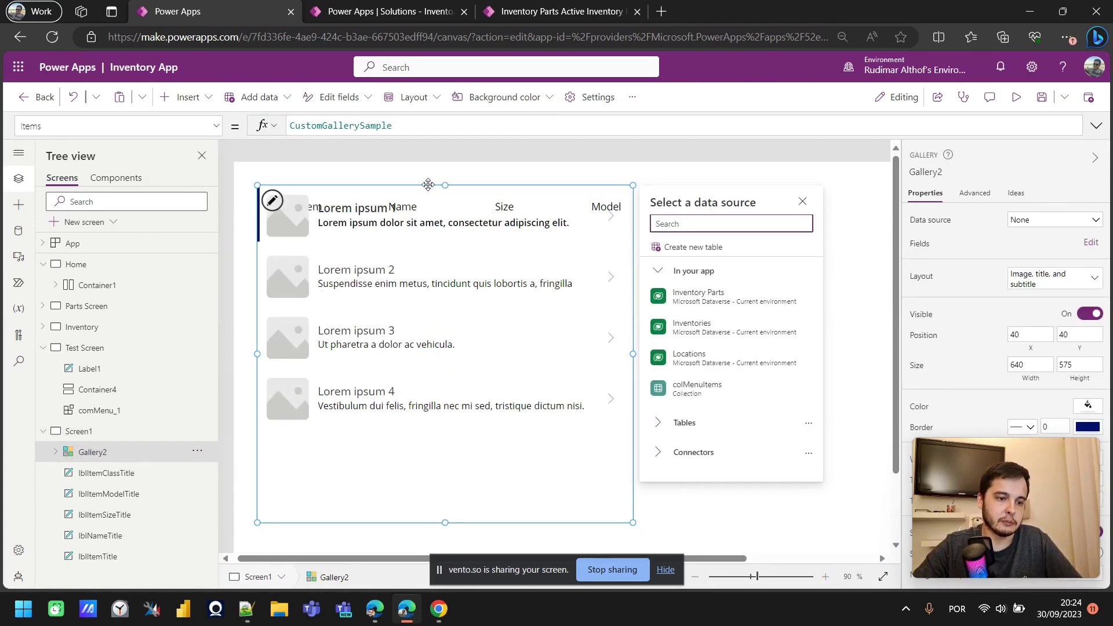
{"action": "left_click_drag", "start_coordinate": [425, 184], "coordinate": [464, 218]}
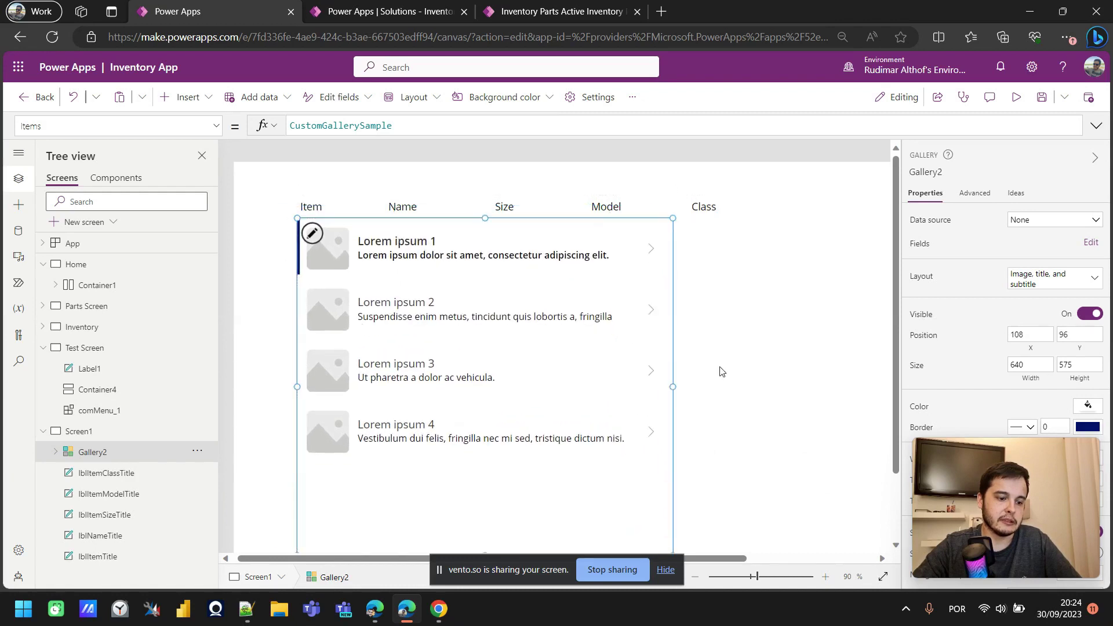
- Resize the gallery to about 859 wide by 486 high to span the headers, and set its data source to Inventory Parts
{"action": "scroll", "coordinate": [696, 417], "scroll_direction": "down", "scroll_amount": 2}
{"action": "left_click_drag", "start_coordinate": [834, 430], "coordinate": [820, 423]}
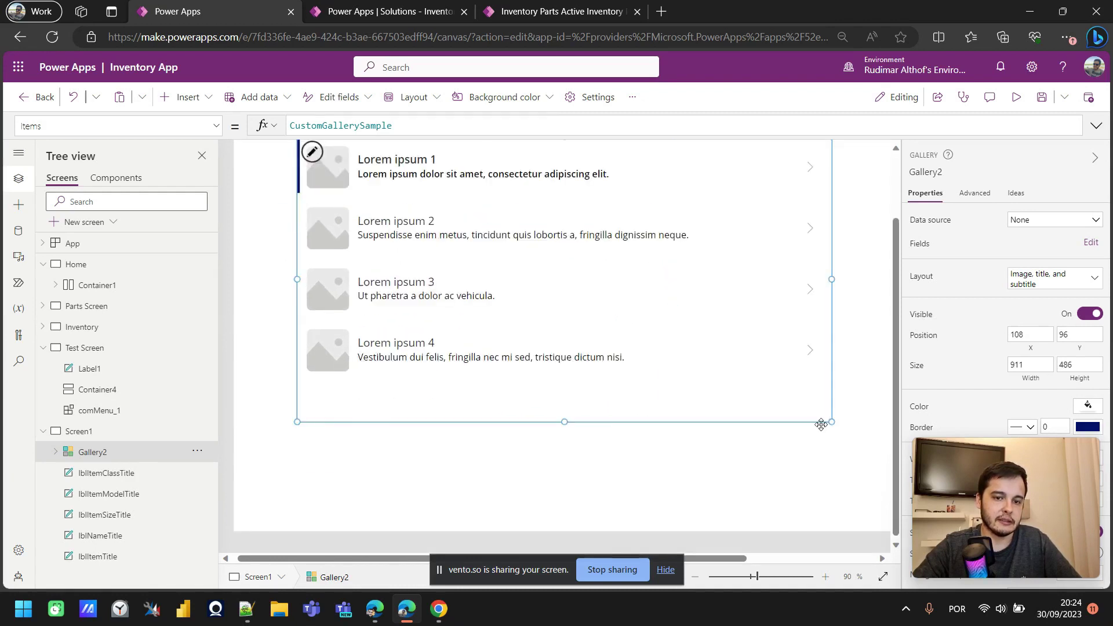
{"action": "scroll", "coordinate": [769, 430], "scroll_direction": "up", "scroll_amount": 2}
{"action": "left_click_drag", "start_coordinate": [833, 361], "coordinate": [801, 361]}
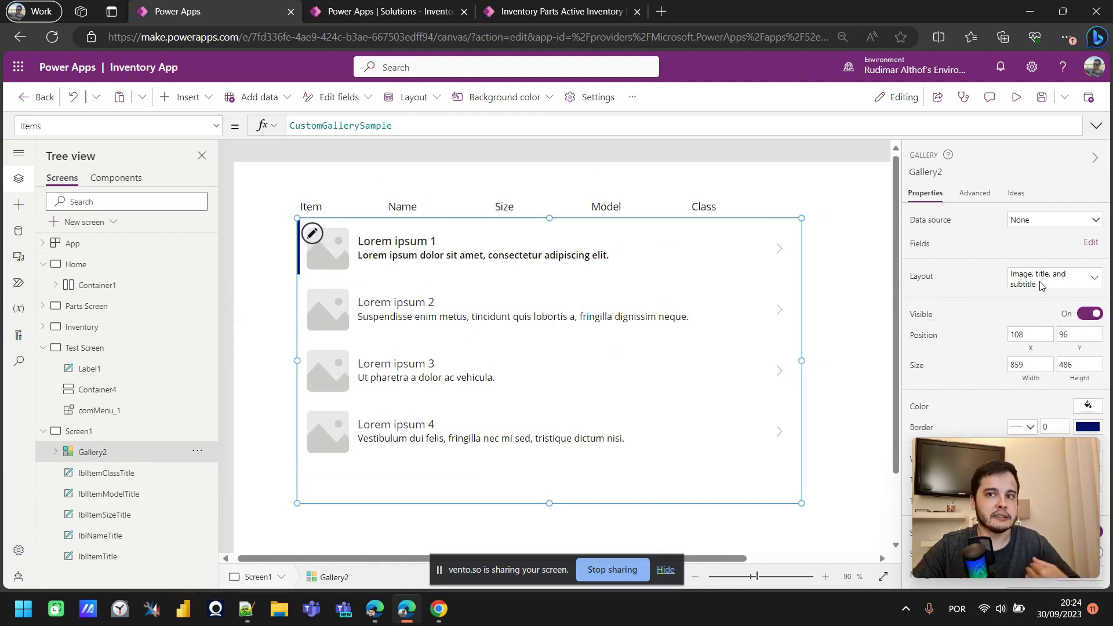
{"action": "left_click", "coordinate": [1040, 223]}
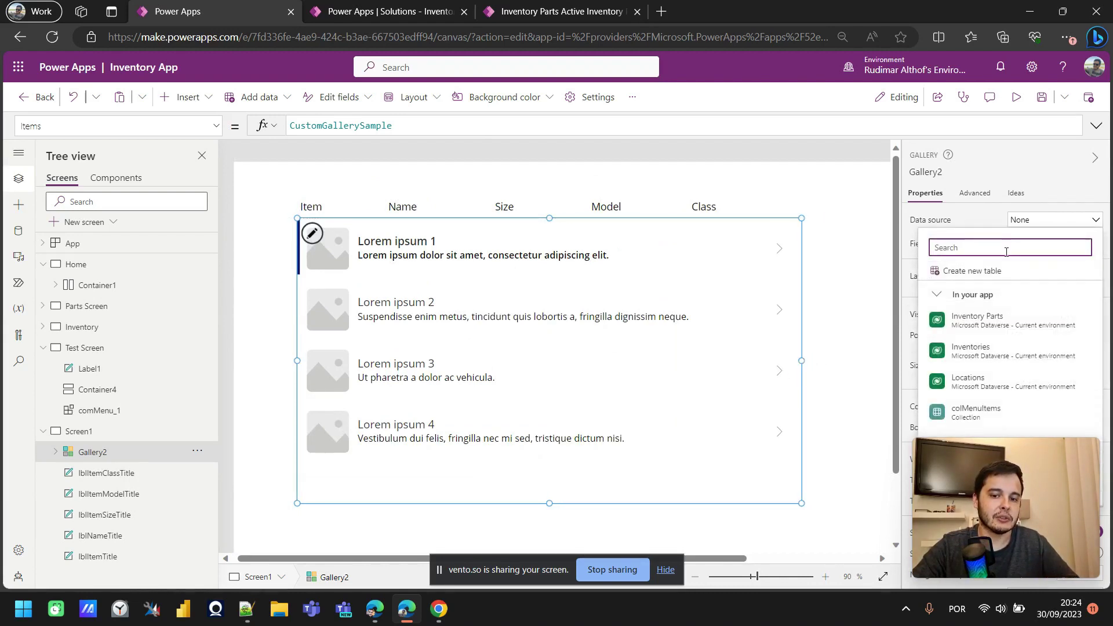
{"action": "left_click", "coordinate": [998, 330]}
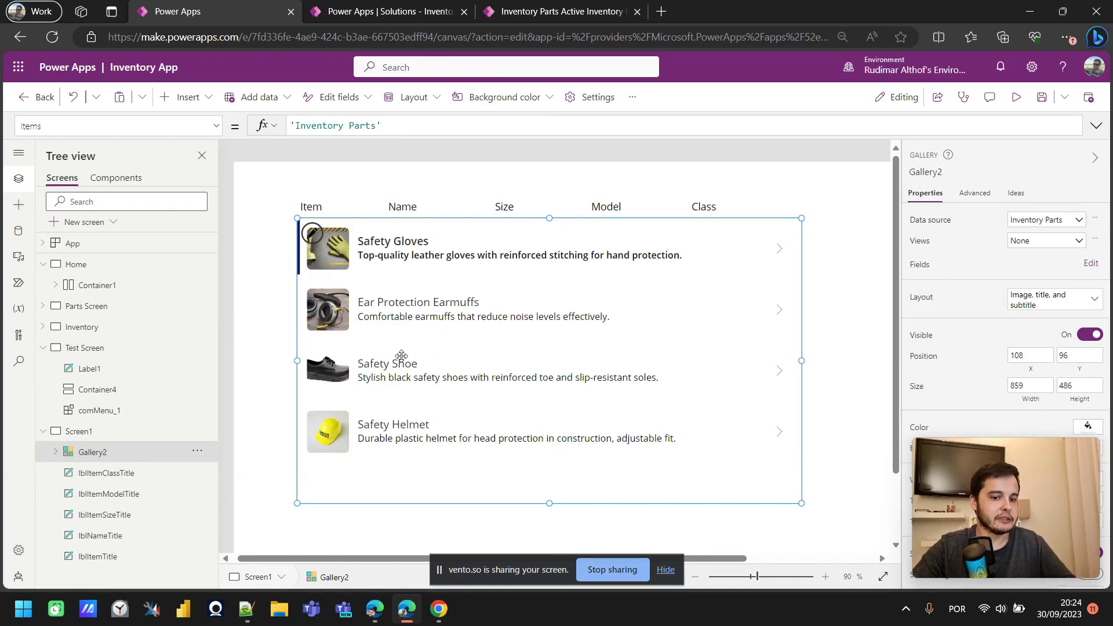
- In the gallery's first row, move the item description label under the Size header and the item name label under the Name header
{"action": "left_click", "coordinate": [404, 242]}
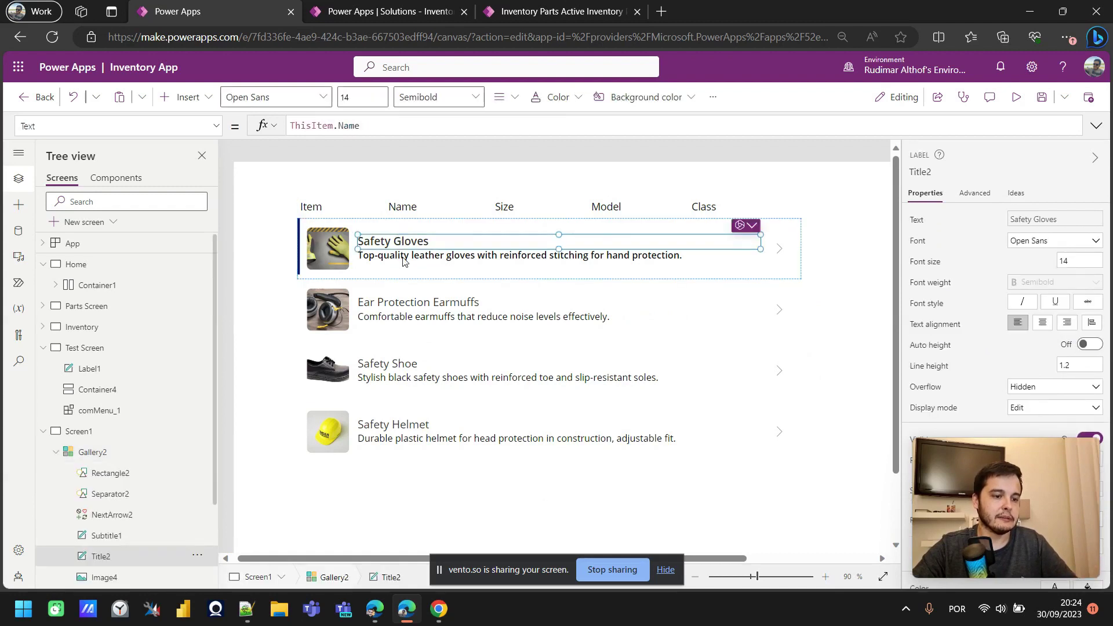
{"action": "left_click", "coordinate": [405, 256]}
{"action": "left_click", "coordinate": [337, 253]}
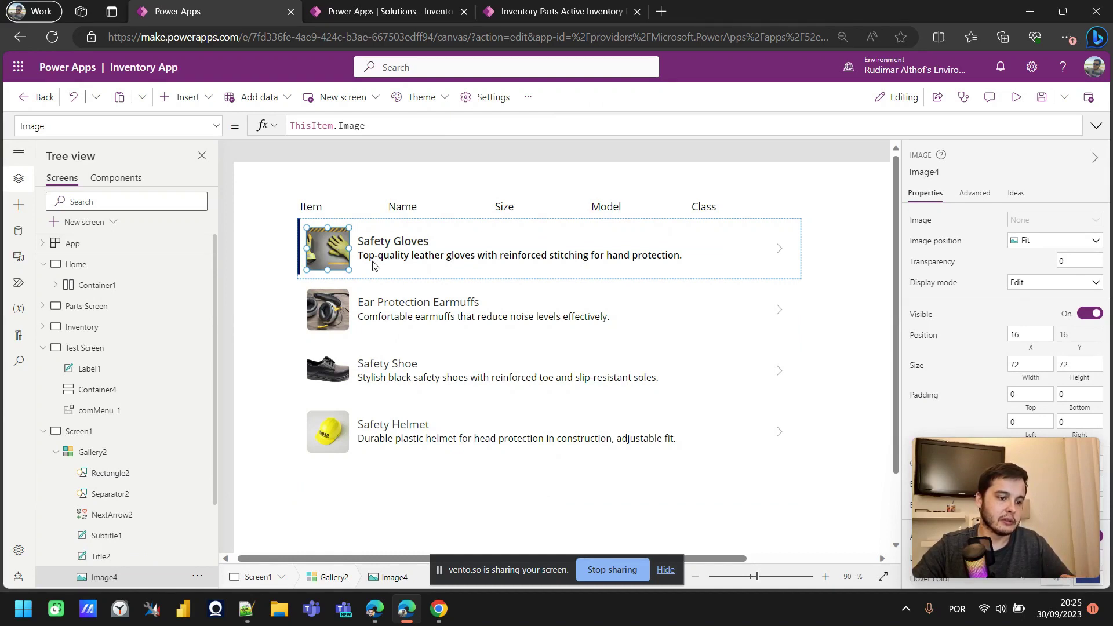
{"action": "left_click", "coordinate": [448, 256]}
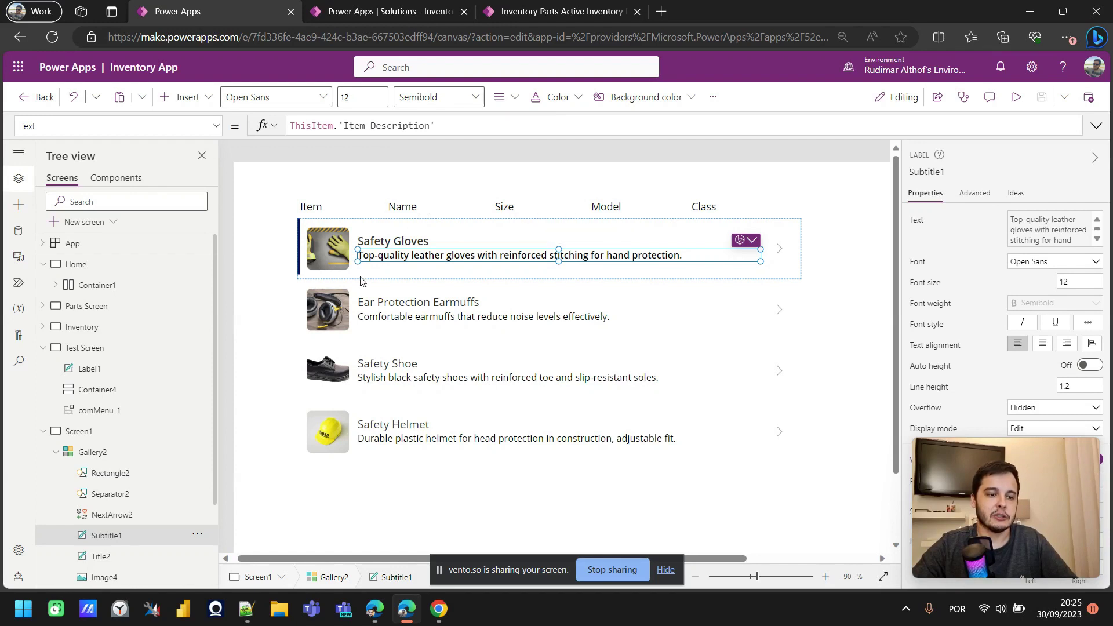
{"action": "left_click_drag", "start_coordinate": [354, 262], "coordinate": [521, 250]}
{"action": "left_click_drag", "start_coordinate": [367, 242], "coordinate": [400, 243]}
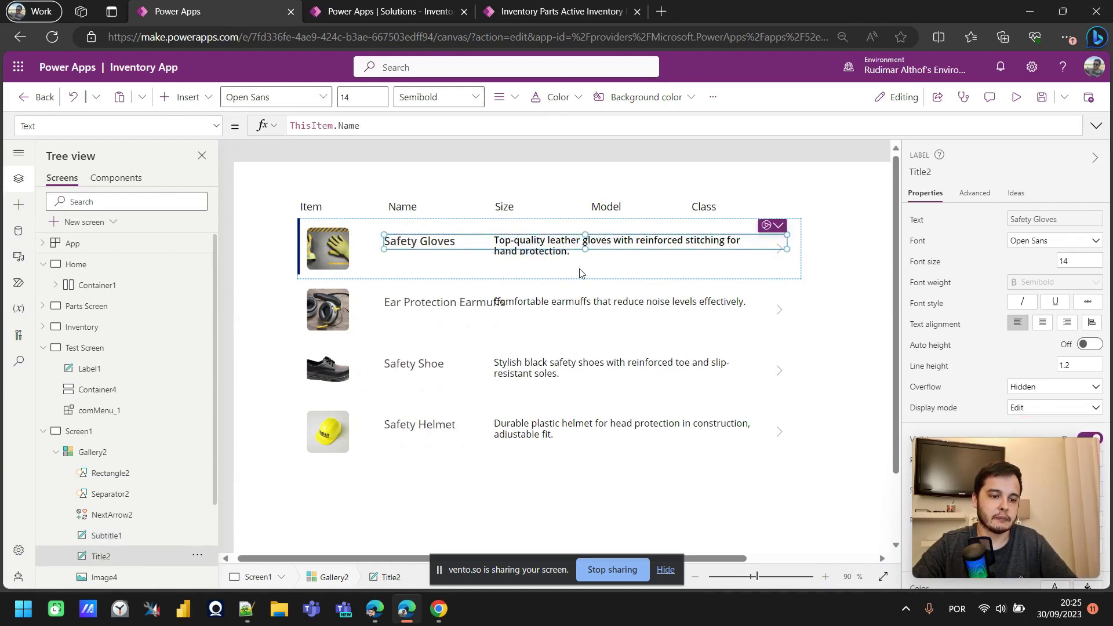
- Resize the item name and description labels so each is taller and narrow enough to fit within its own column
{"action": "left_click_drag", "start_coordinate": [585, 249], "coordinate": [585, 254]}
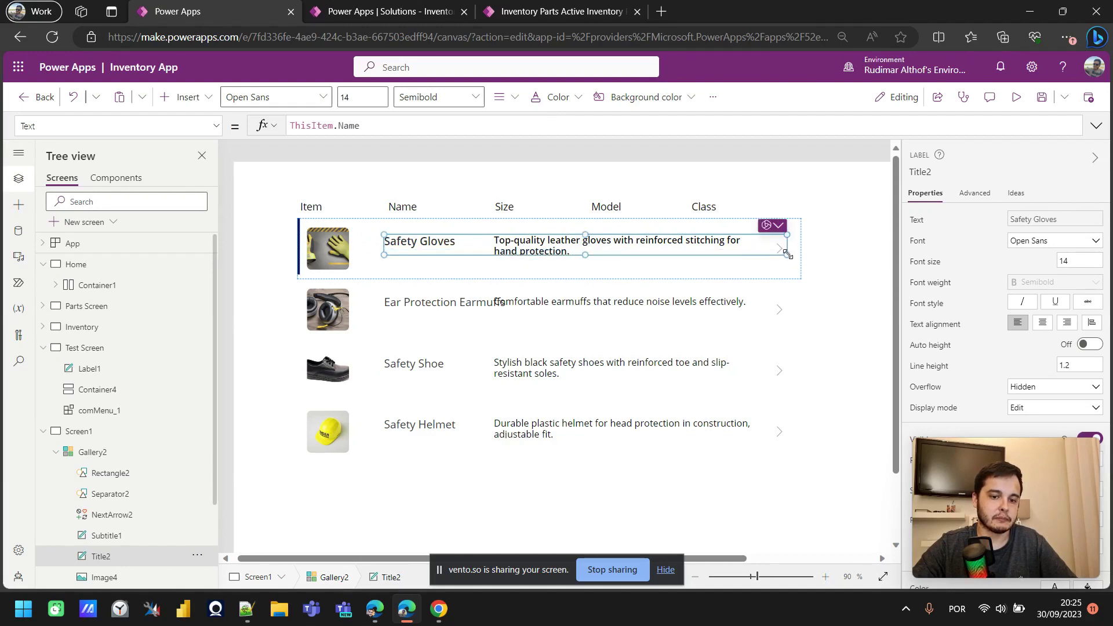
{"action": "left_click_drag", "start_coordinate": [789, 255], "coordinate": [474, 264]}
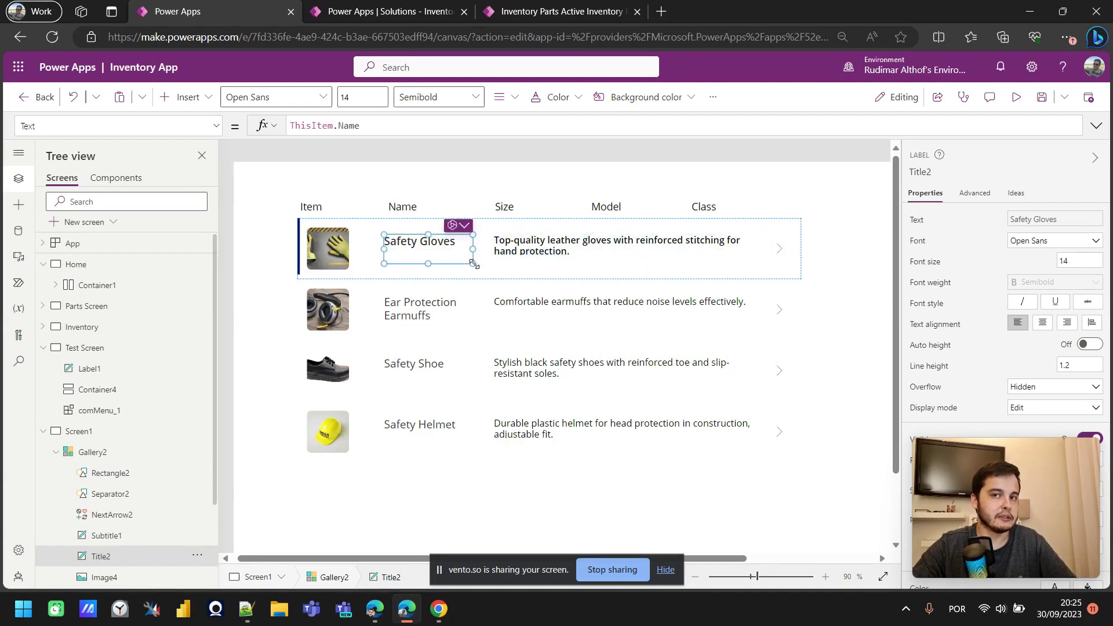
{"action": "left_click", "coordinate": [548, 255]}
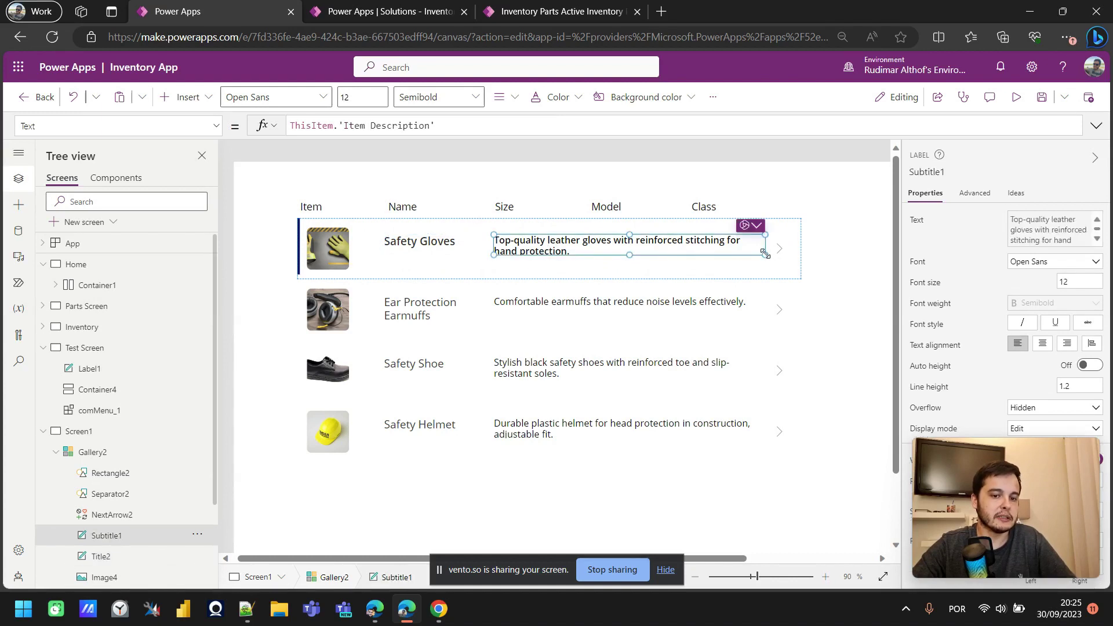
{"action": "left_click_drag", "start_coordinate": [777, 267], "coordinate": [569, 264]}
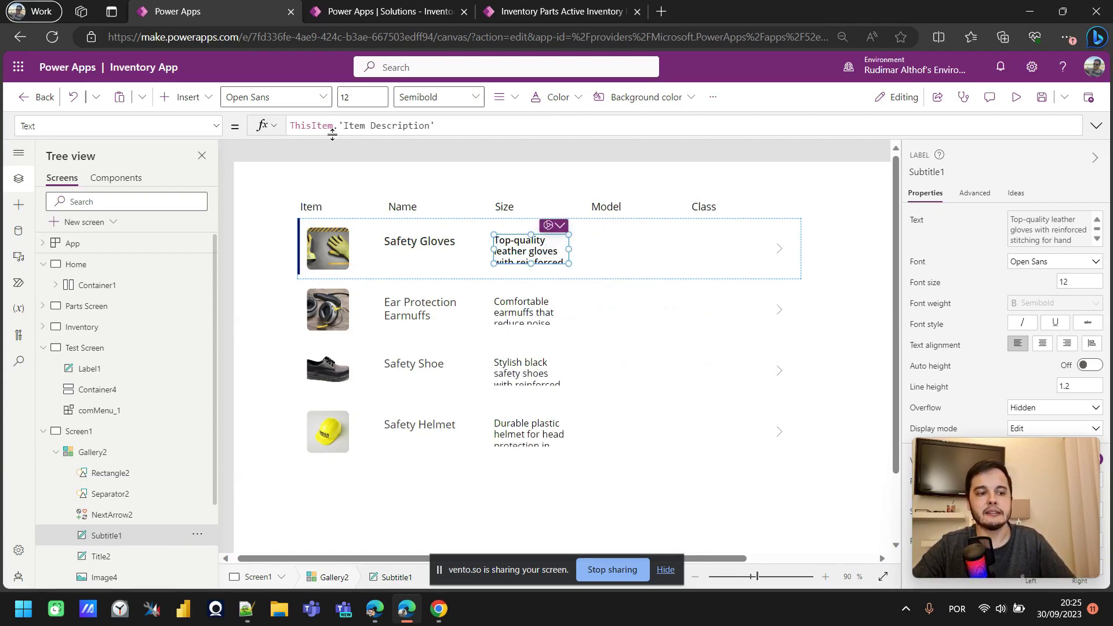
- Change the label under the Size header to show ThisItem.Size and narrow it slightly
{"action": "left_click_drag", "start_coordinate": [341, 126], "coordinate": [436, 126]}
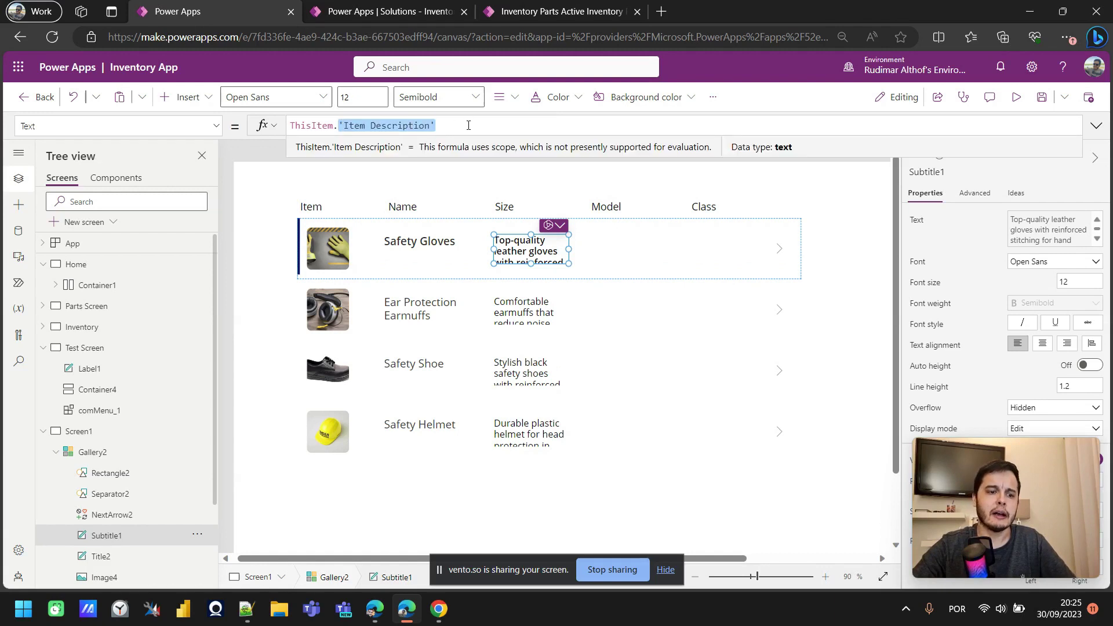
{"action": "key", "text": "BackSpace"}
{"action": "type", "text": "si"}
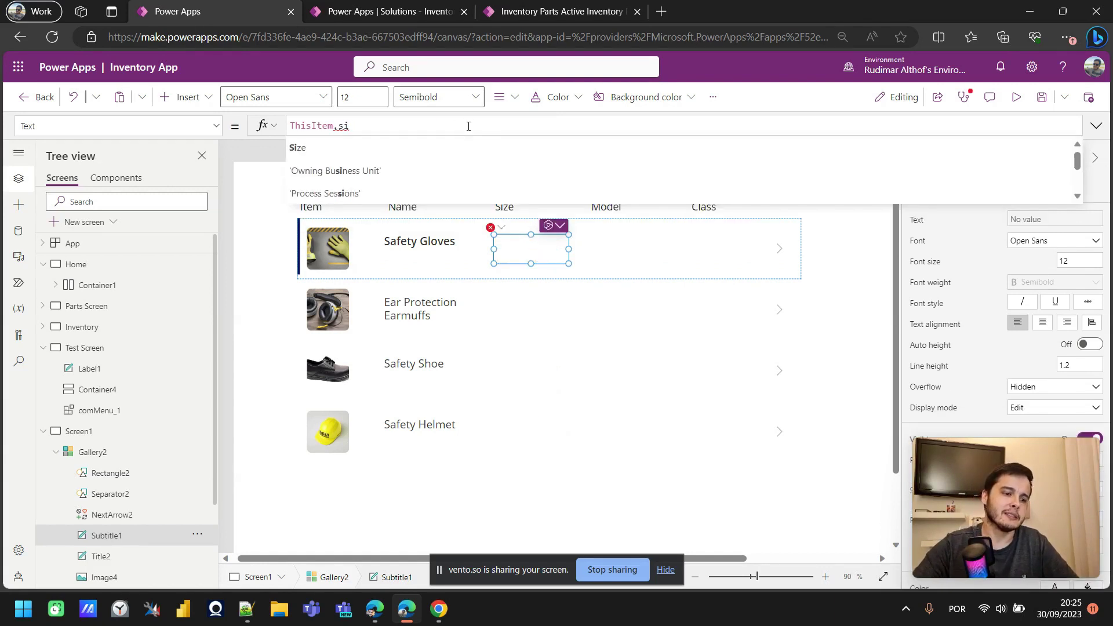
{"action": "left_click", "coordinate": [366, 150]}
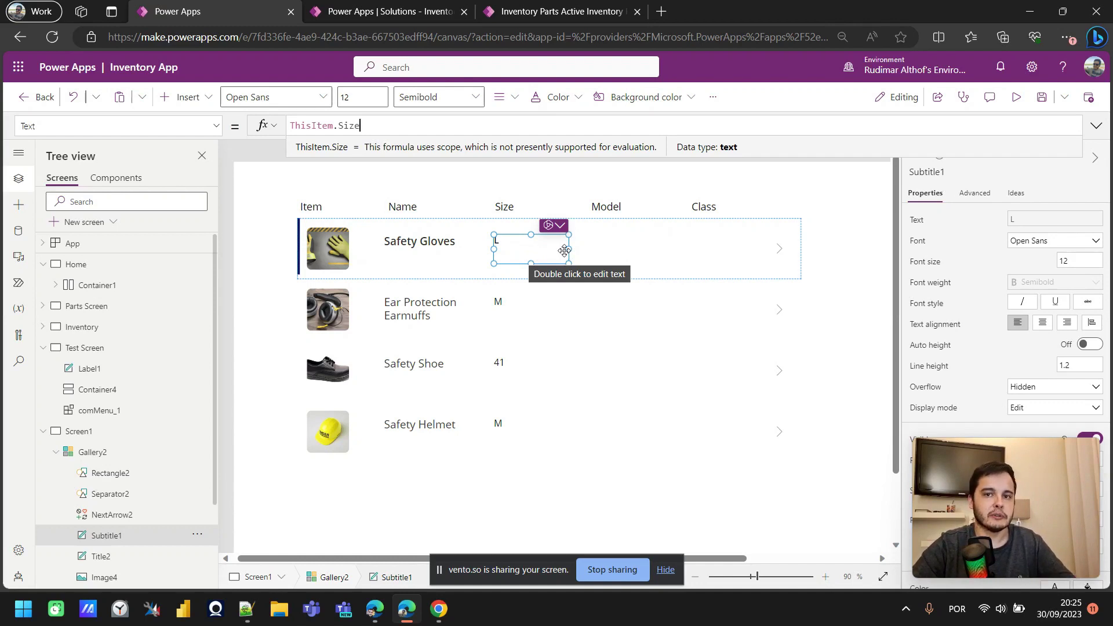
{"action": "left_click_drag", "start_coordinate": [568, 249], "coordinate": [550, 248]}
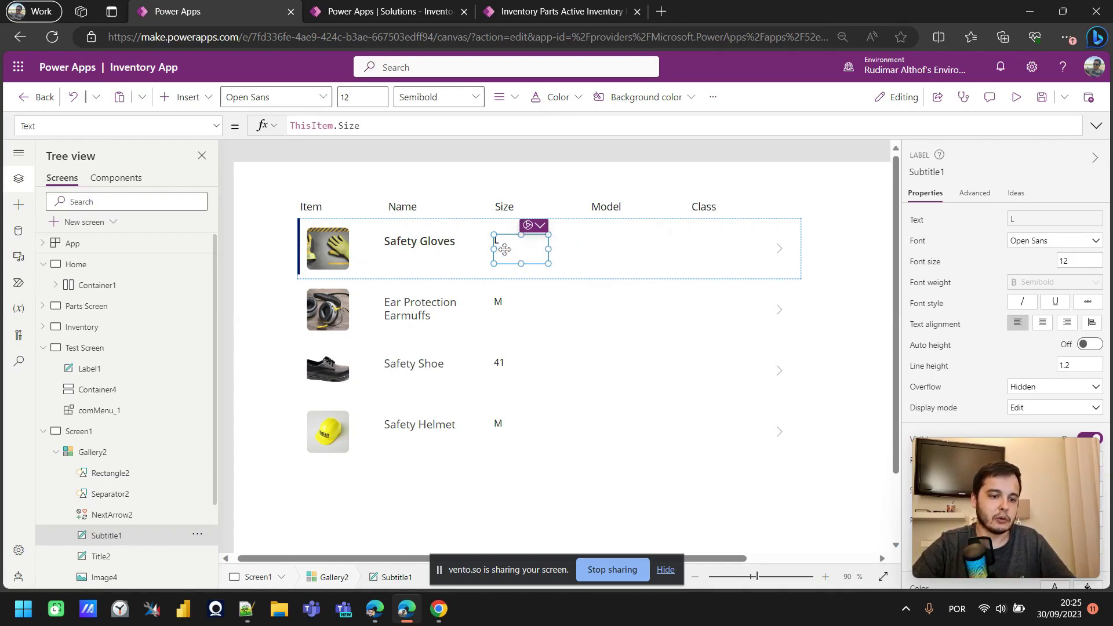
- Duplicate the size label, place the copy under the Model header, and set its text to ThisItem.Model
{"action": "key", "text": "ctrl+c"}
{"action": "key", "text": "ctrl+v"}
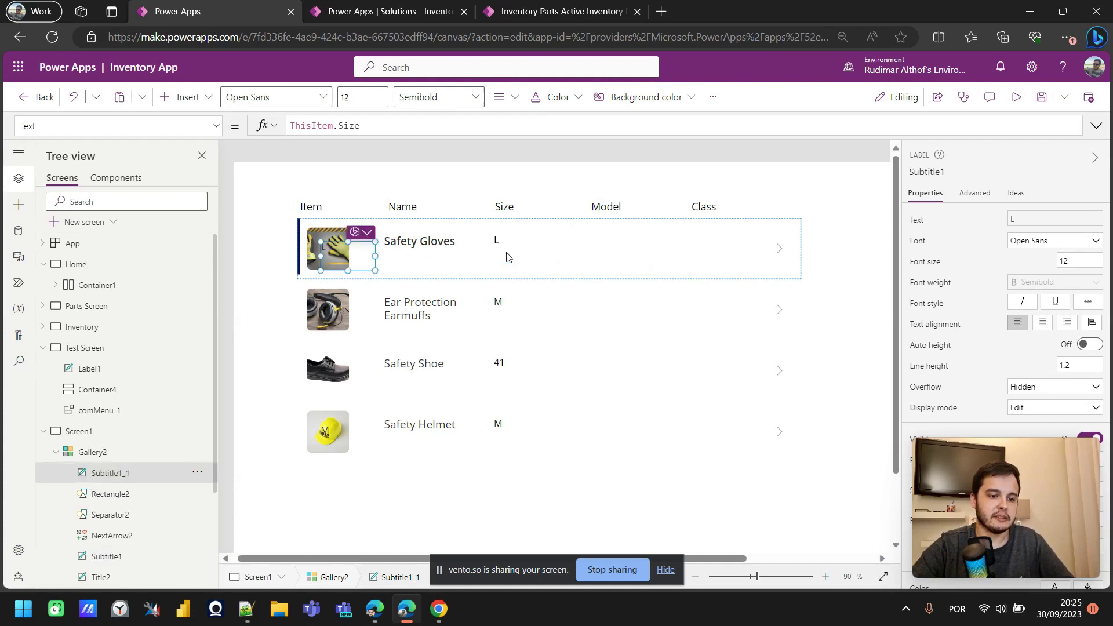
{"action": "left_click_drag", "start_coordinate": [507, 253], "coordinate": [658, 249]}
{"action": "double_click", "coordinate": [356, 125]}
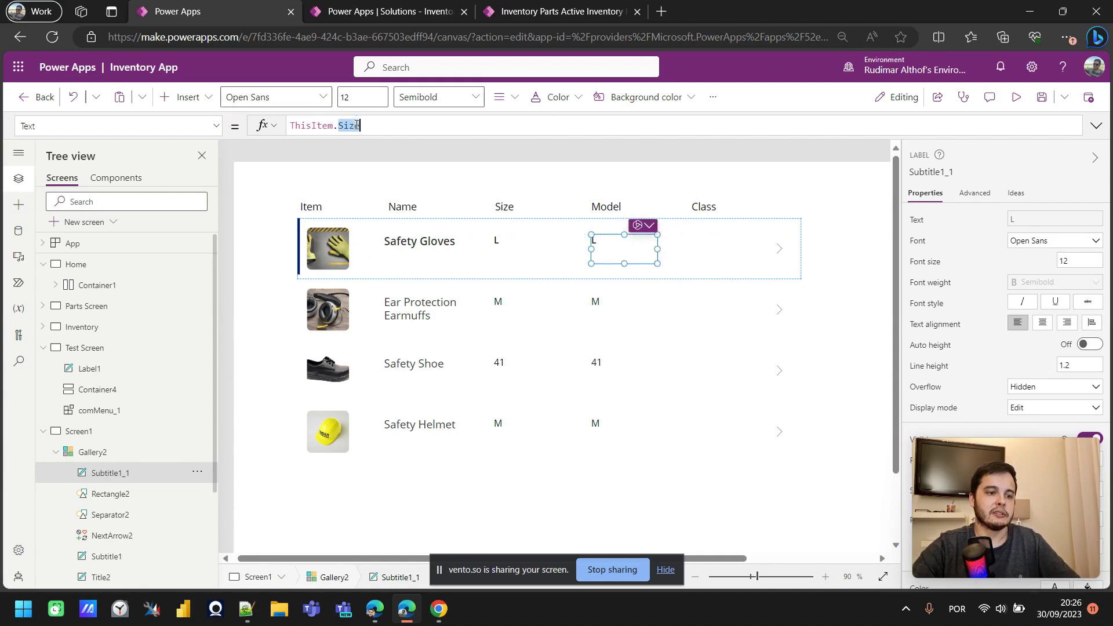
{"action": "type", "text": "mo"}
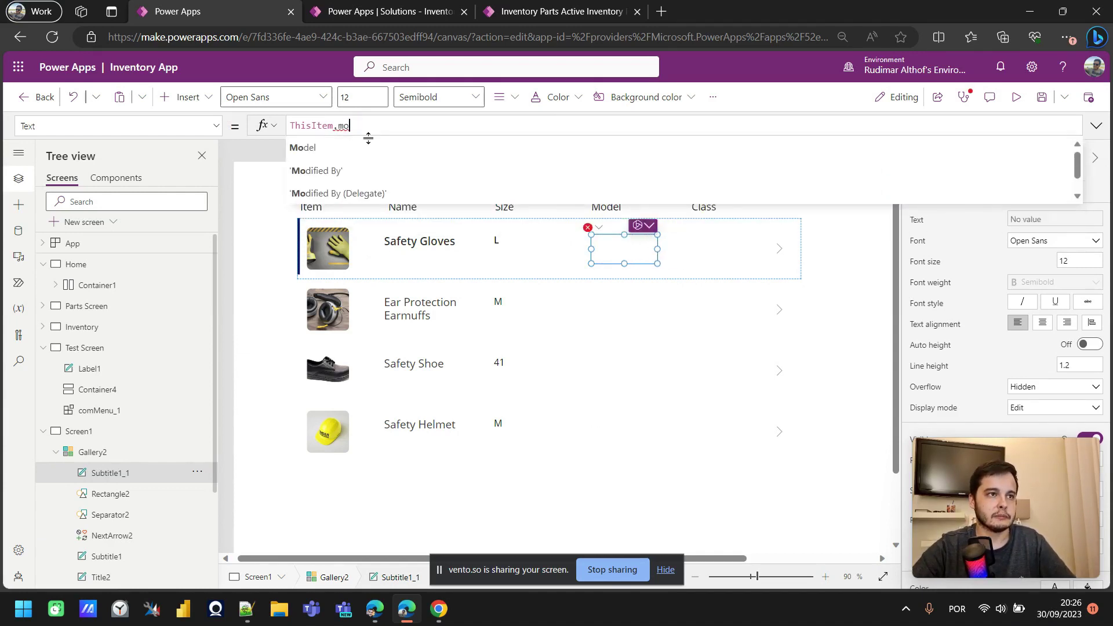
{"action": "left_click", "coordinate": [359, 147]}
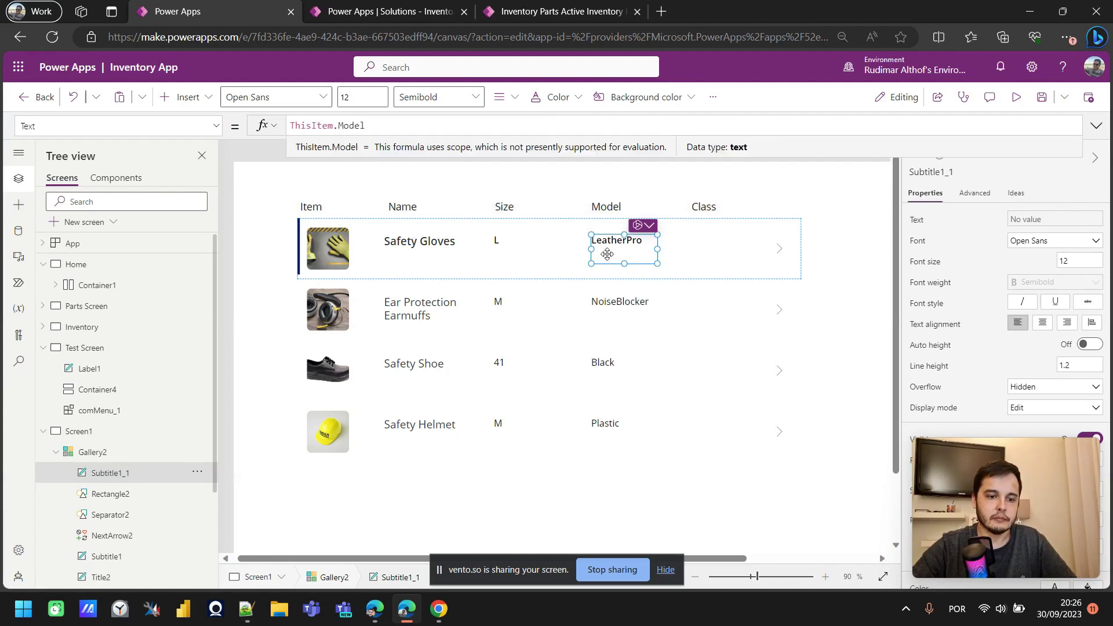
- Duplicate the model label, place the copy under the Class header, and set its text to ThisItem.Class
{"action": "left_click_drag", "start_coordinate": [603, 251], "coordinate": [611, 251]}
{"action": "key", "text": "ctrl+c"}
{"action": "key", "text": "ctrl+v"}
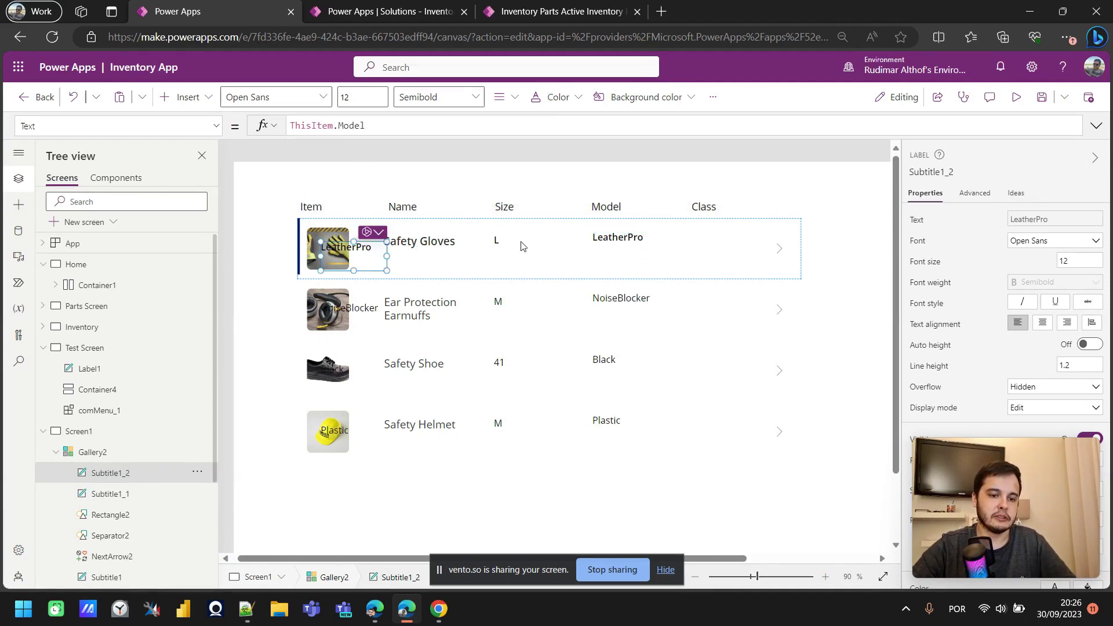
{"action": "left_click_drag", "start_coordinate": [346, 252], "coordinate": [714, 234]}
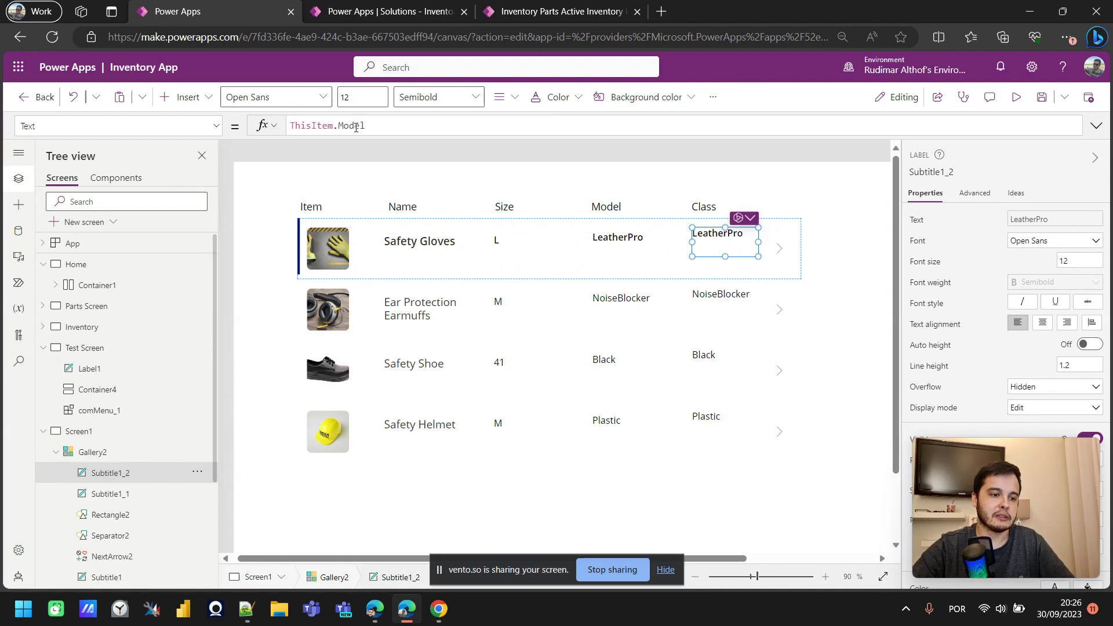
{"action": "double_click", "coordinate": [356, 127]}
{"action": "key", "text": "BackSpace"}
{"action": "type", "text": "Class"}
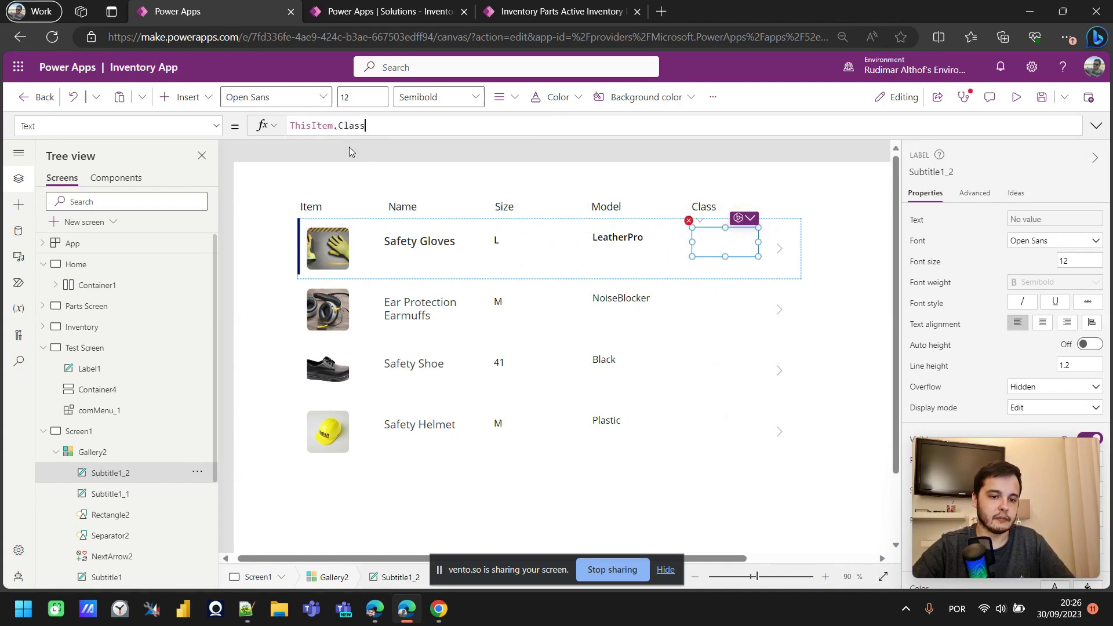
{"action": "left_click", "coordinate": [667, 288]}
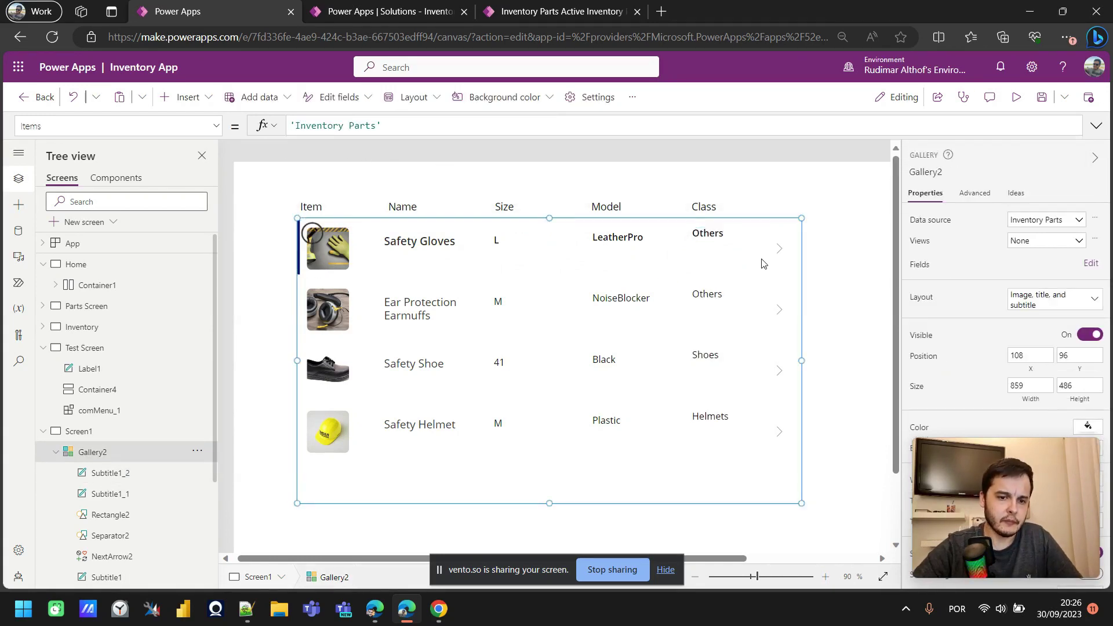
{"action": "left_click", "coordinate": [780, 250]}
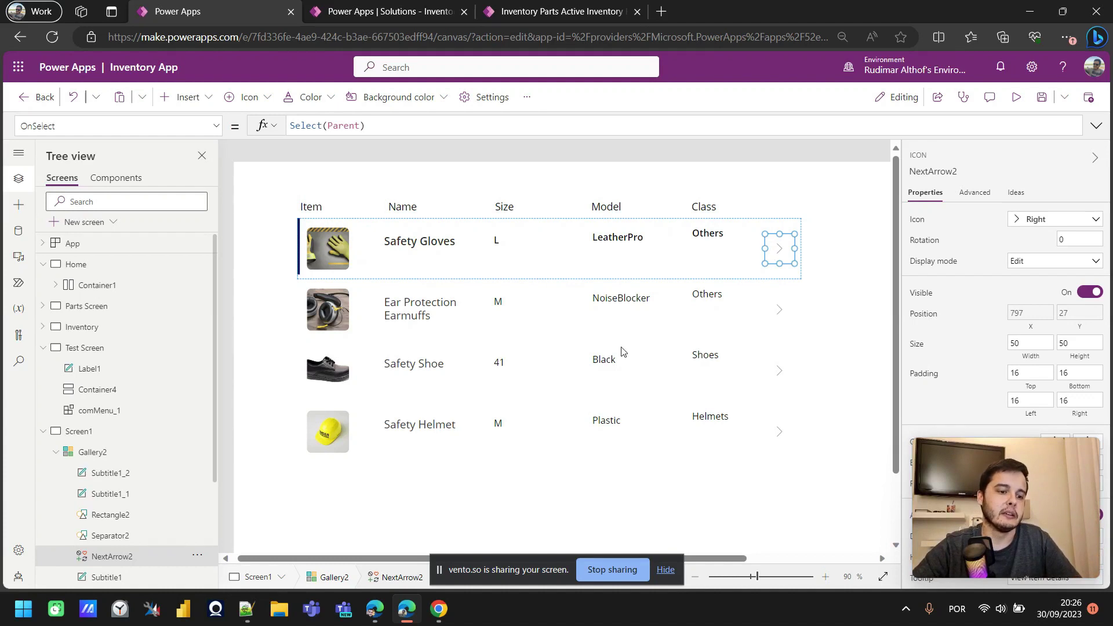
{"action": "left_click", "coordinate": [571, 363]}
{"action": "left_click_drag", "start_coordinate": [595, 327], "coordinate": [591, 326]}
{"action": "left_click", "coordinate": [571, 346]}
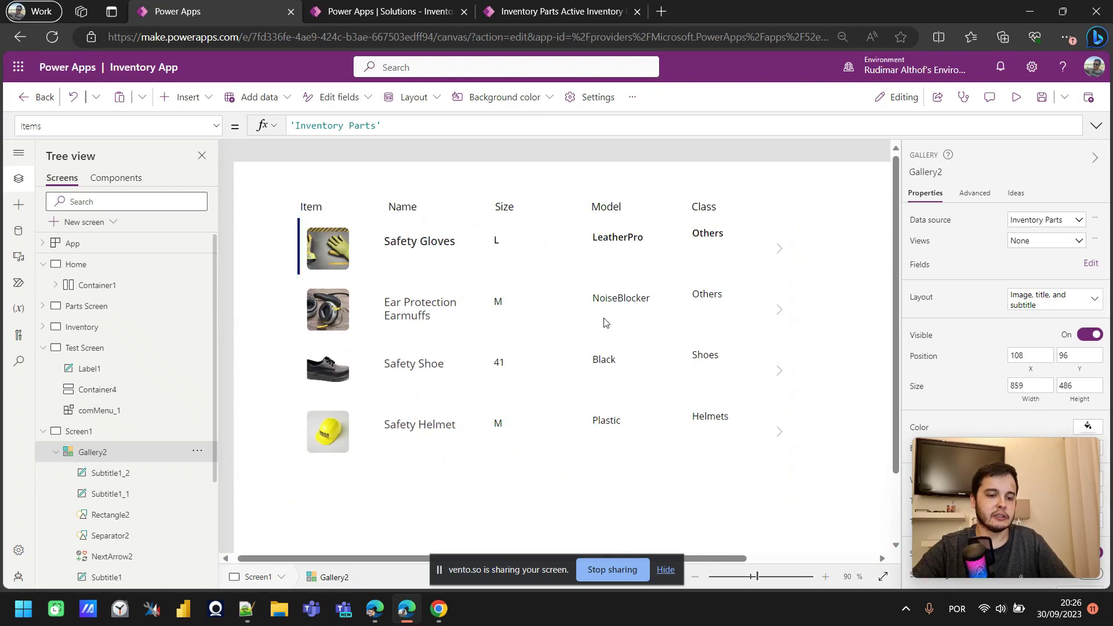
{"action": "left_click", "coordinate": [544, 381]}
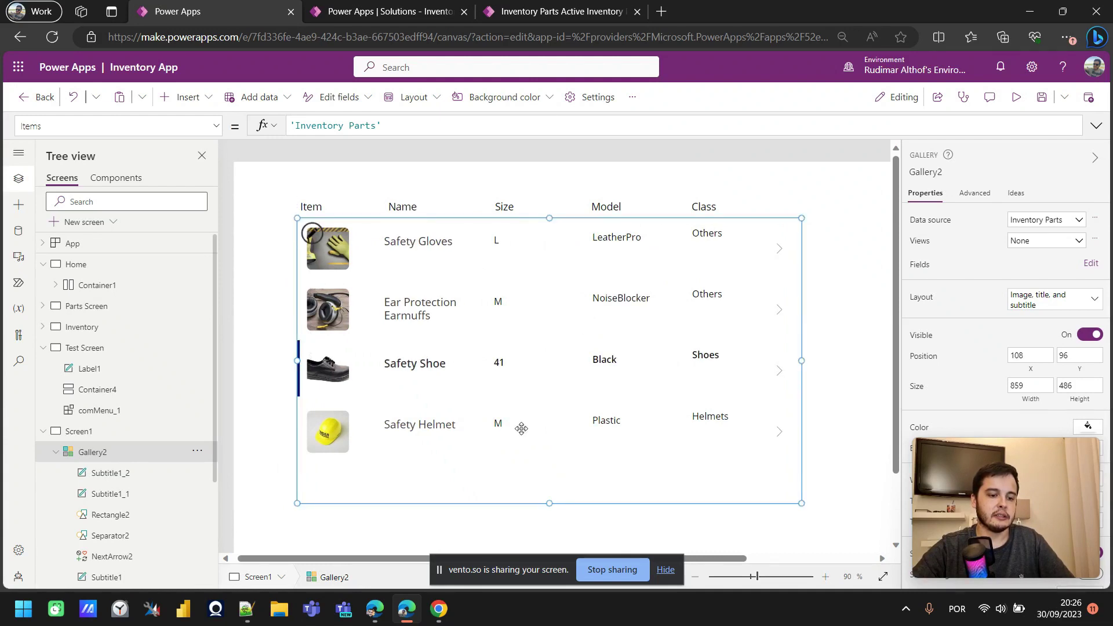
{"action": "left_click", "coordinate": [521, 428]}
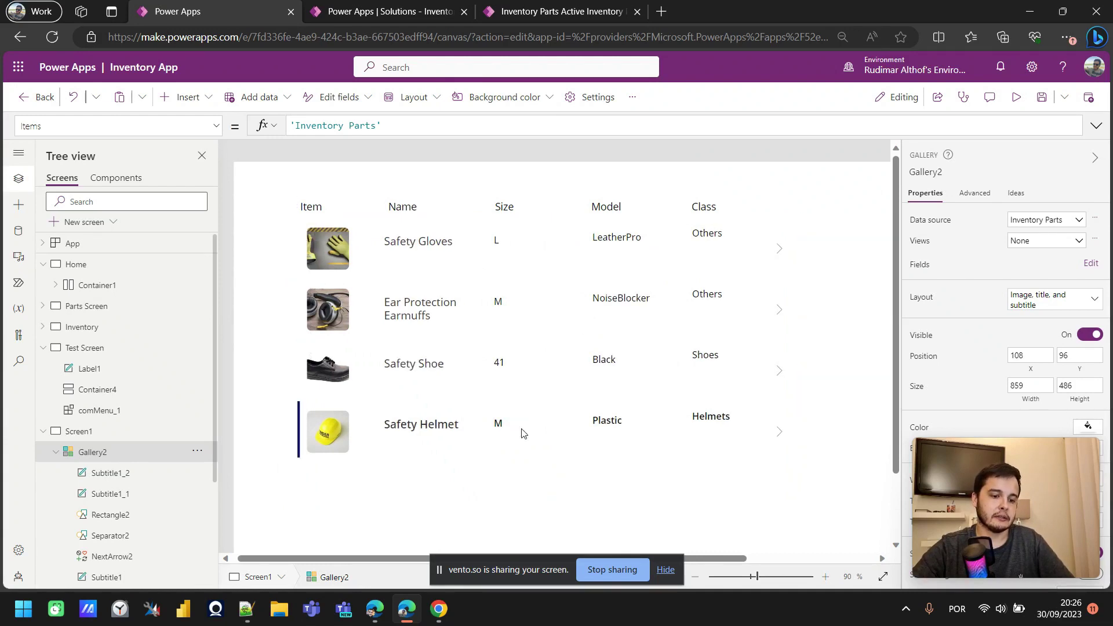
- Align the tops of the gallery's name, size, model and class labels, and shift all four together slightly right and down
{"action": "left_click", "coordinate": [623, 247]}
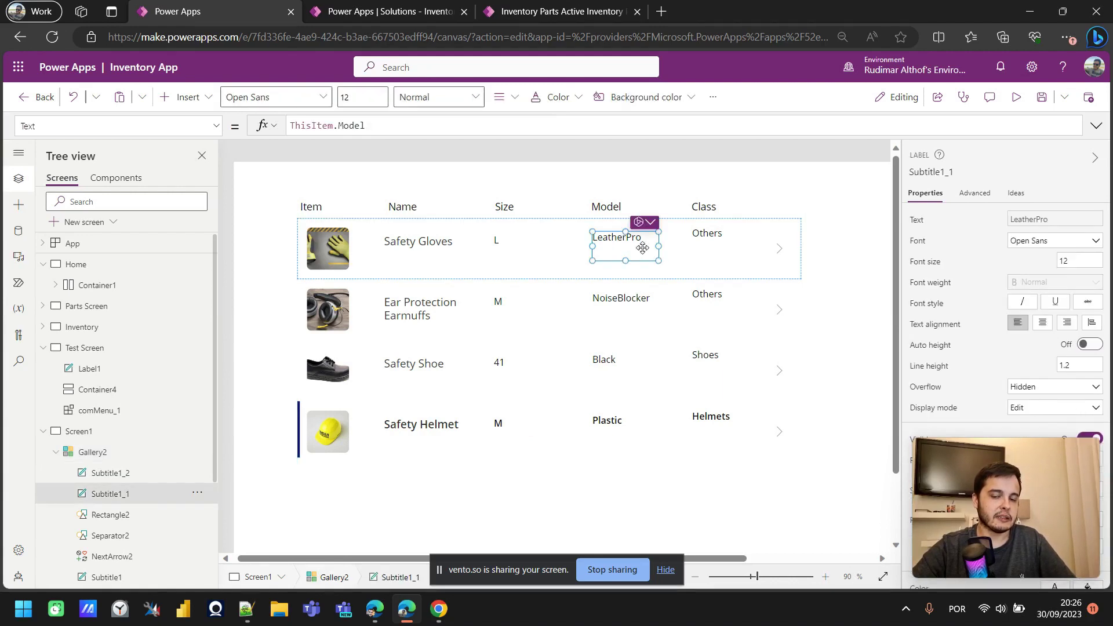
{"action": "left_click", "coordinate": [702, 238], "text": "shift"}
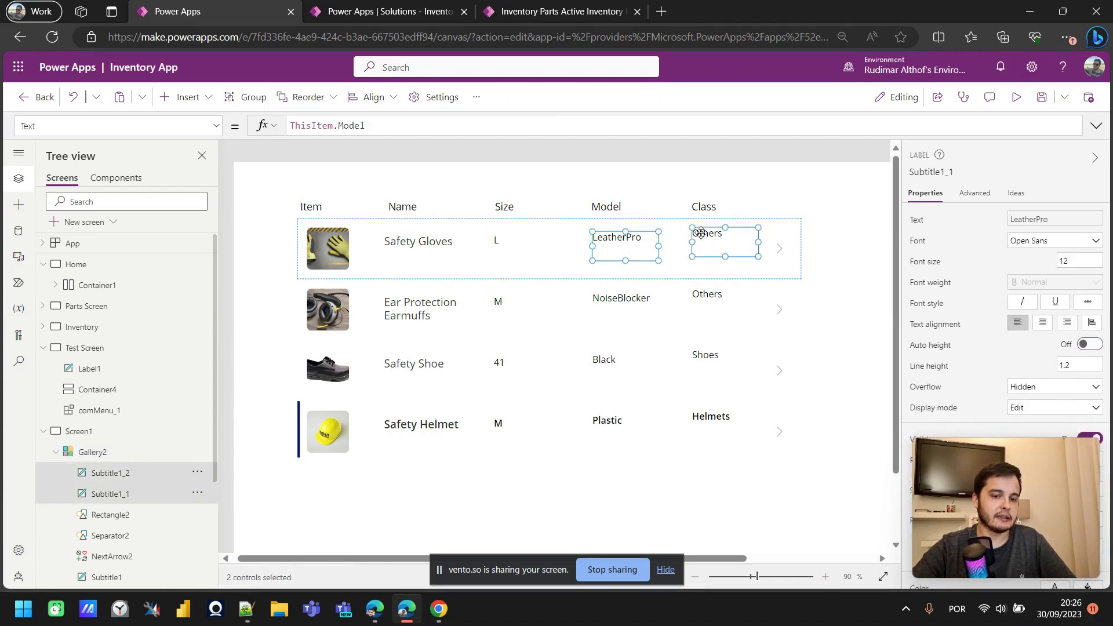
{"action": "left_click", "coordinate": [501, 246], "text": "shift"}
{"action": "left_click", "coordinate": [428, 250], "text": "shift"}
{"action": "right_click", "coordinate": [432, 251]}
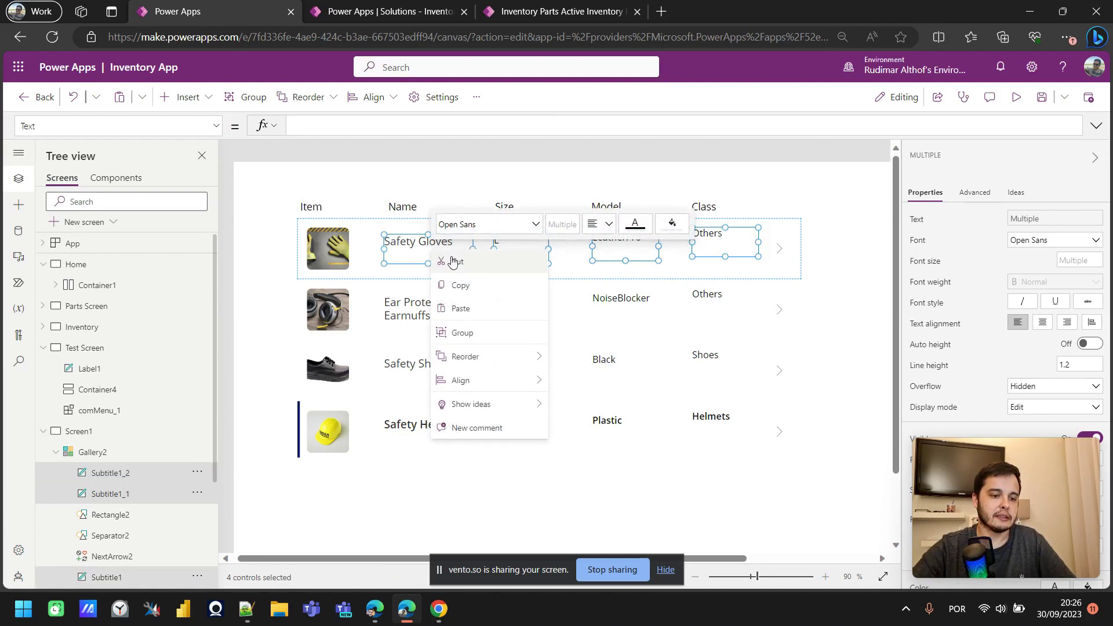
{"action": "mouse_move", "coordinate": [464, 382]}
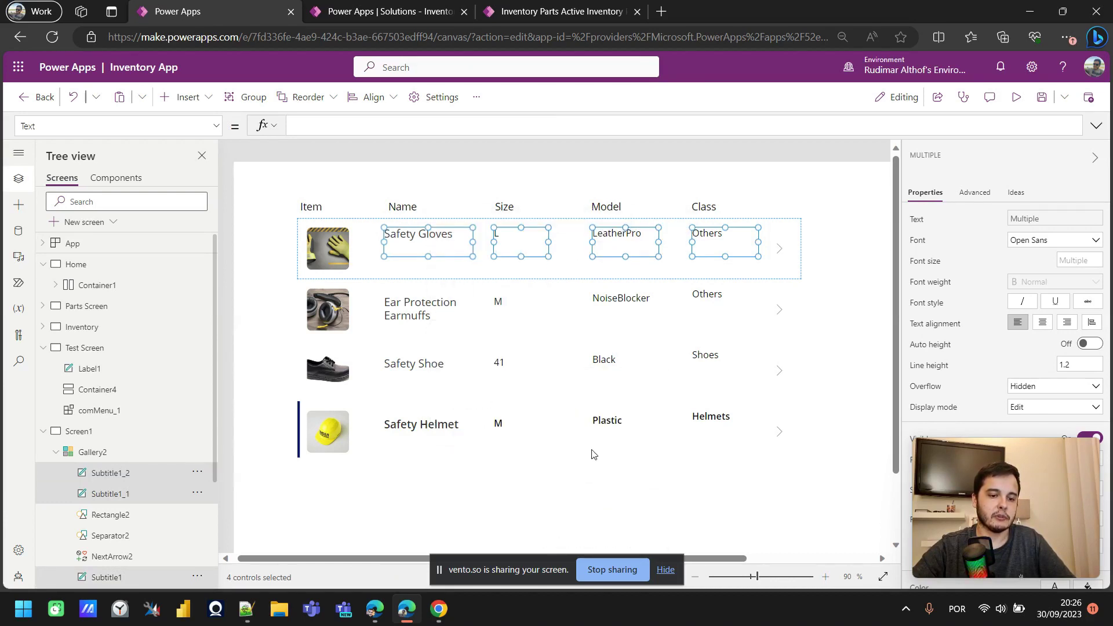
{"action": "left_click", "coordinate": [591, 451]}
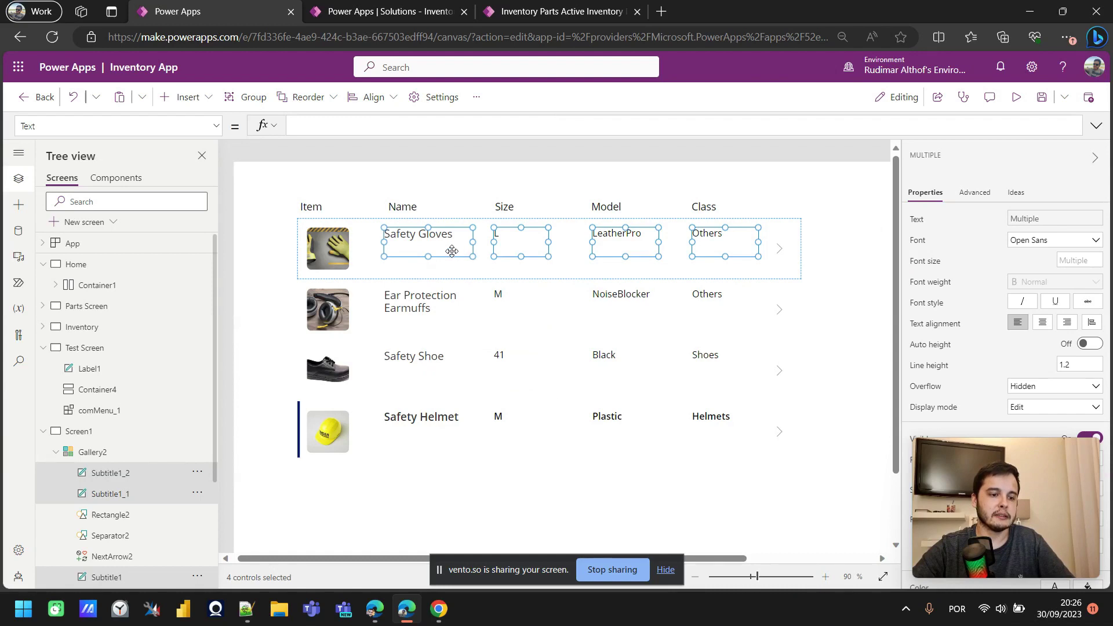
{"action": "mouse_move", "coordinate": [452, 250]}
{"action": "left_mouse_down"}
{"action": "mouse_move", "coordinate": [434, 253]}
{"action": "mouse_move", "coordinate": [453, 248]}
{"action": "left_mouse_up"}
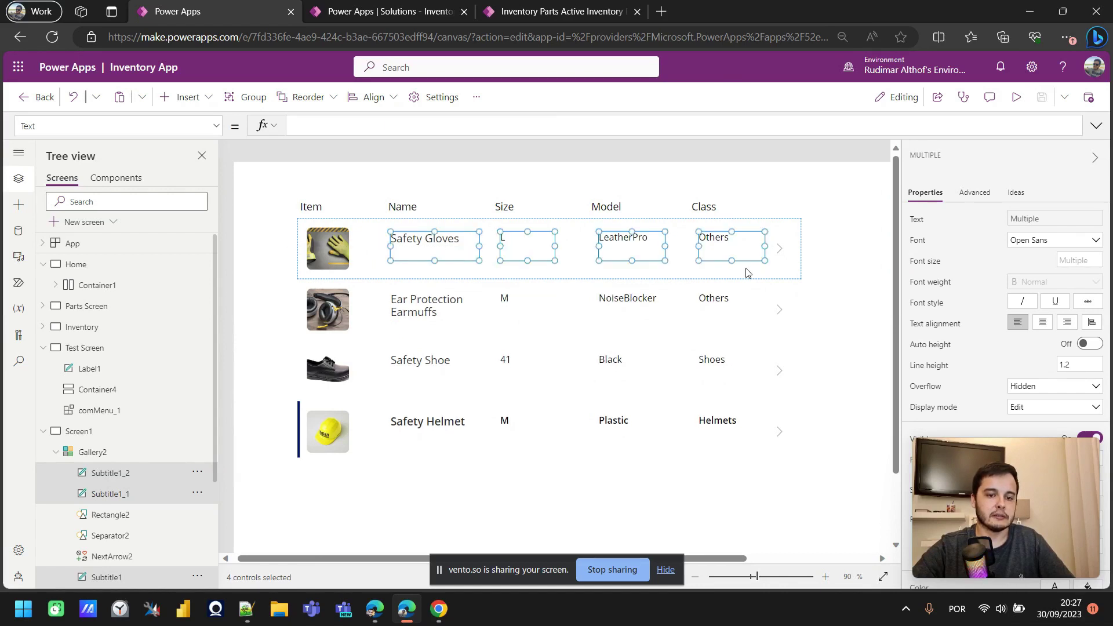
- Run the app and progressively narrow its browser window to examine how the Parts screen's table adapts to smaller widths
{"action": "left_click", "coordinate": [313, 234]}
{"action": "left_click", "coordinate": [1016, 98]}
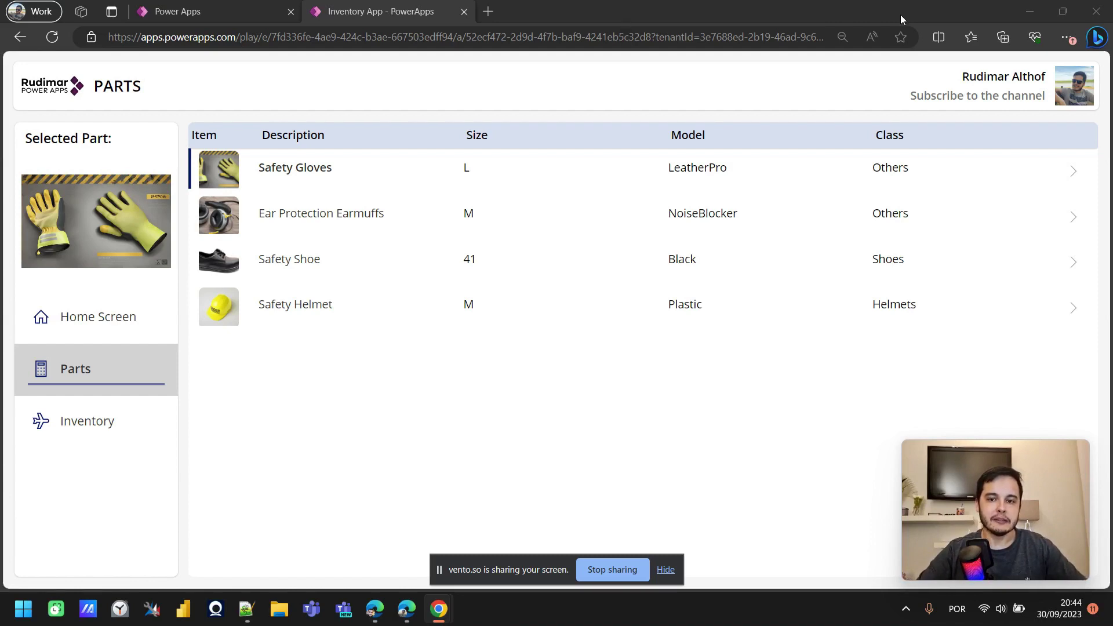
{"action": "left_click", "coordinate": [1065, 11]}
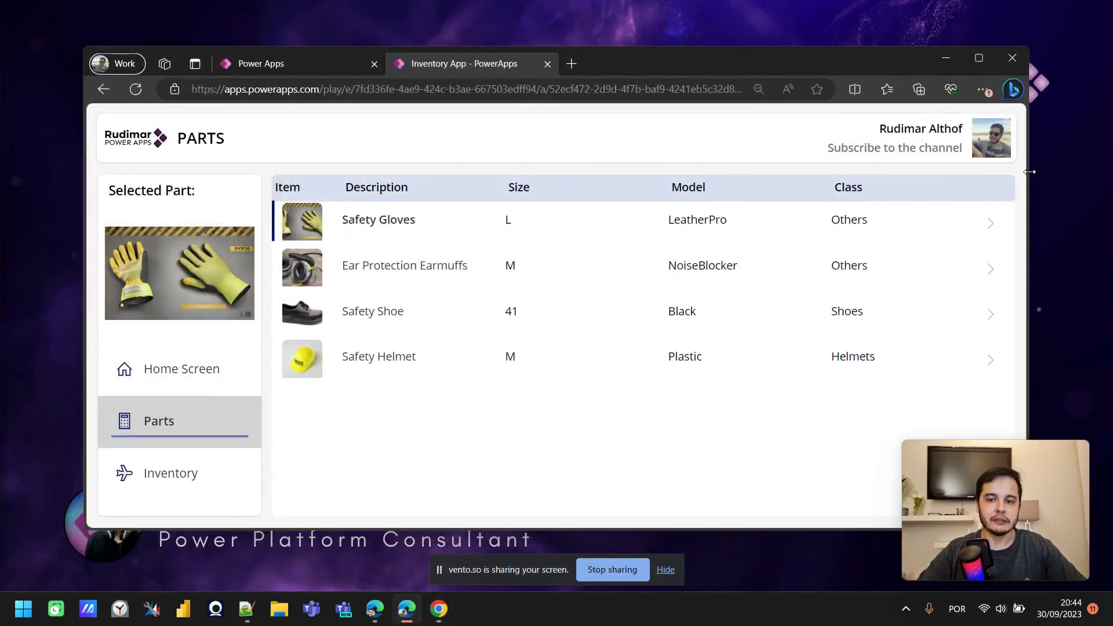
{"action": "left_click_drag", "start_coordinate": [1029, 172], "coordinate": [864, 219]}
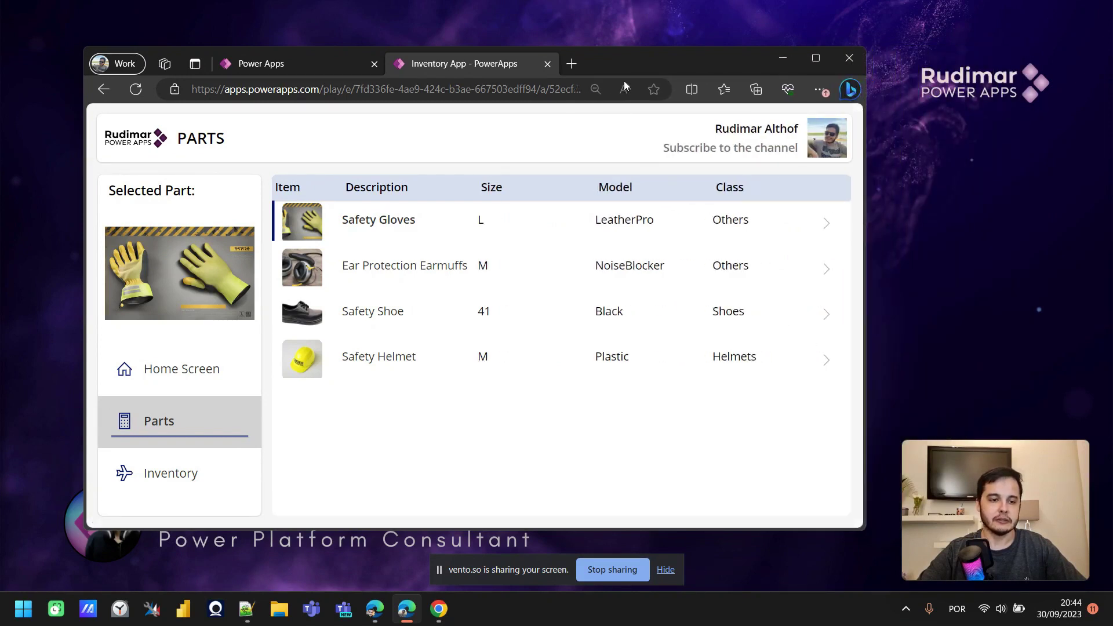
{"action": "left_click_drag", "start_coordinate": [667, 47], "coordinate": [667, 0]}
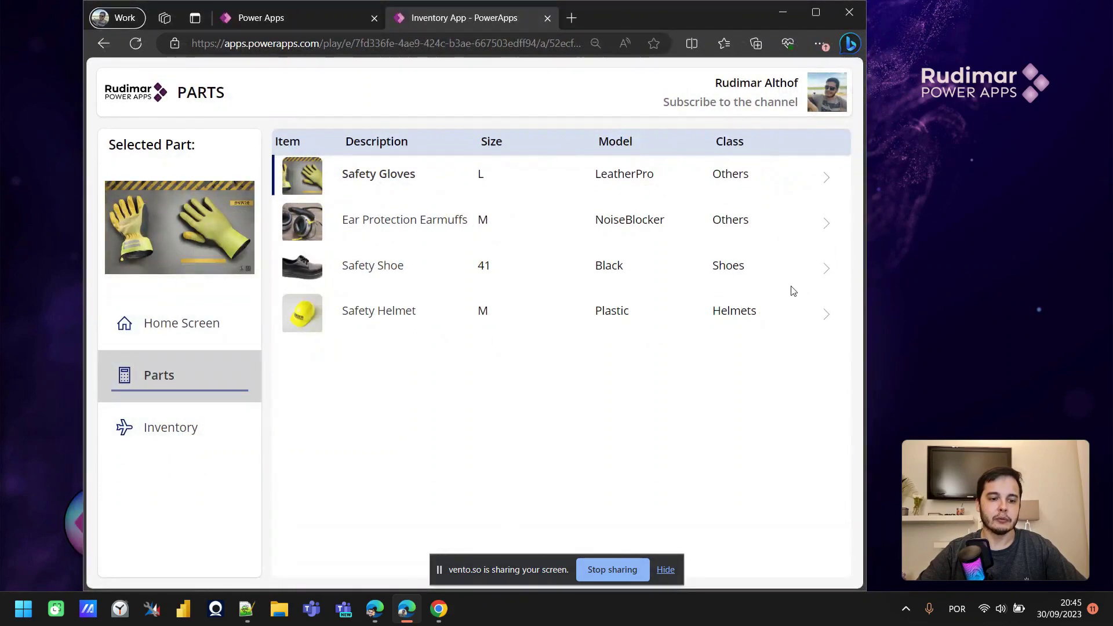
{"action": "left_click_drag", "start_coordinate": [865, 216], "coordinate": [646, 247]}
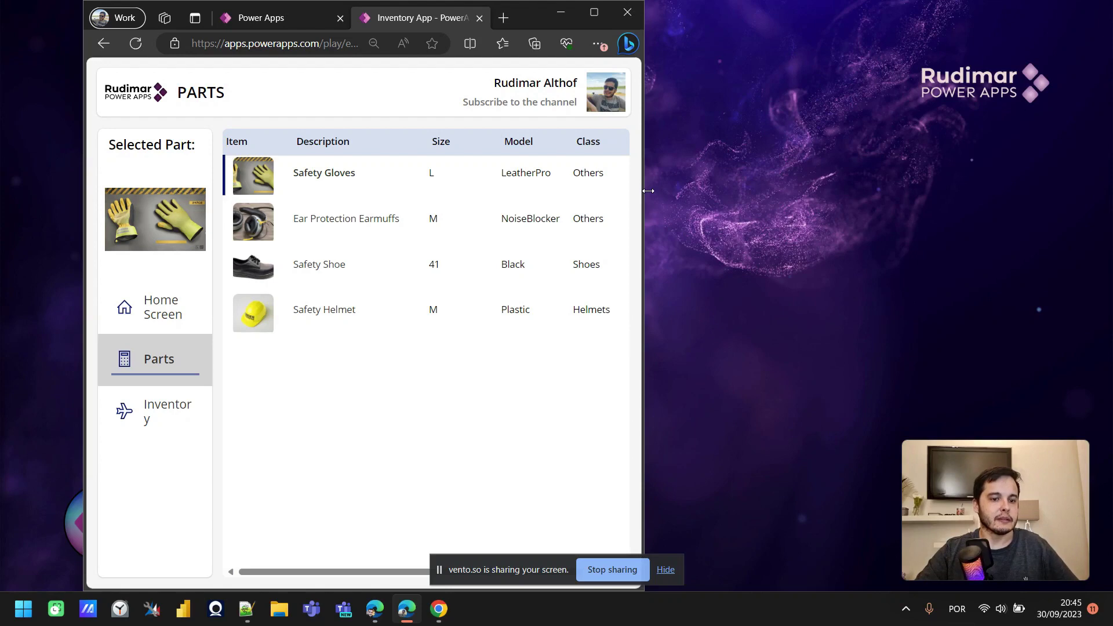
- Return to the editor's app preview and vary the browser window's width to examine how the Parts screen scales
{"action": "left_click", "coordinate": [268, 11]}
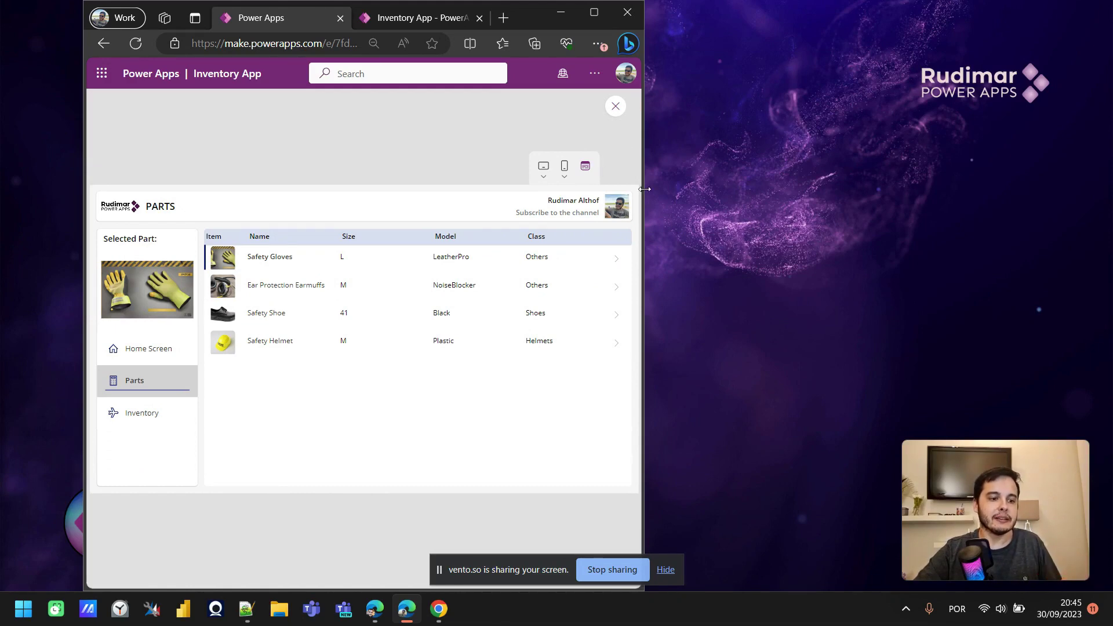
{"action": "left_click_drag", "start_coordinate": [645, 189], "coordinate": [667, 220]}
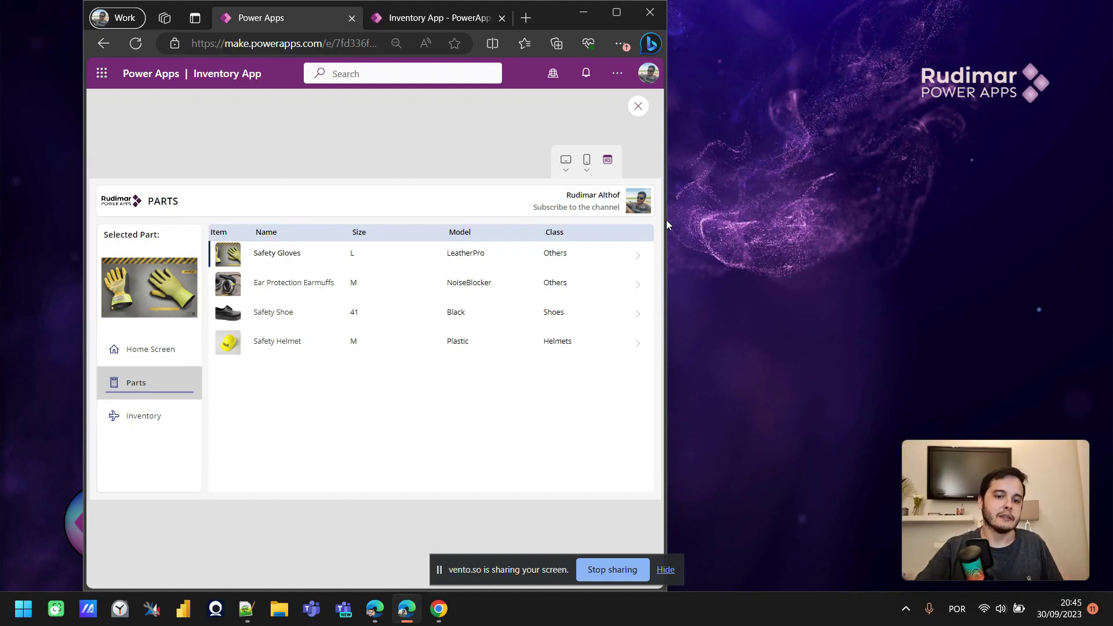
{"action": "left_click_drag", "start_coordinate": [666, 220], "coordinate": [595, 236]}
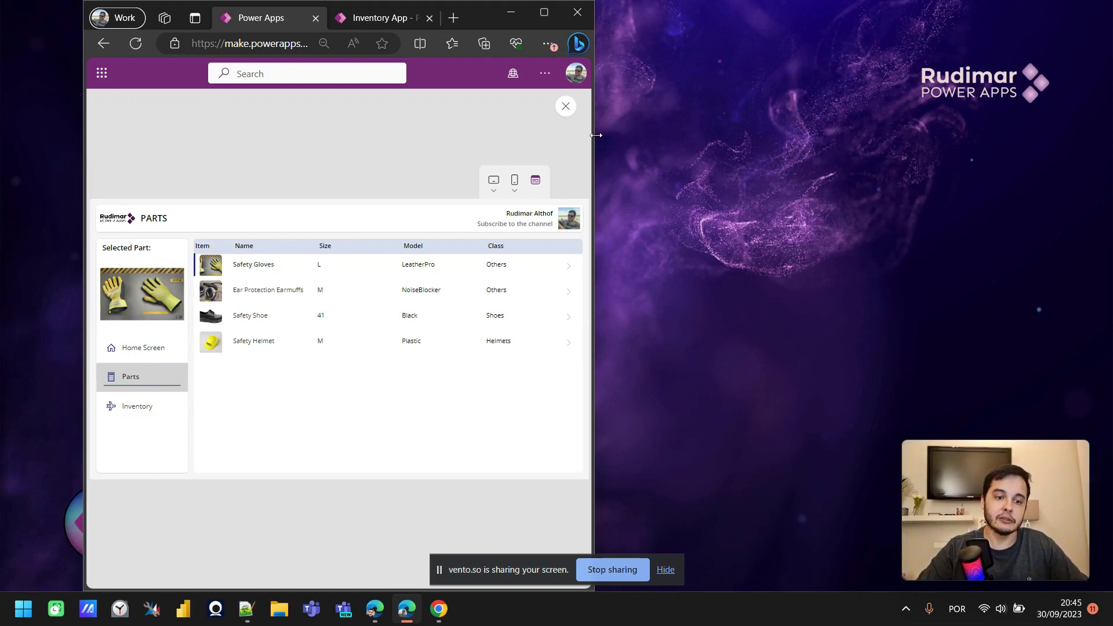
{"action": "left_click_drag", "start_coordinate": [598, 135], "coordinate": [778, 146]}
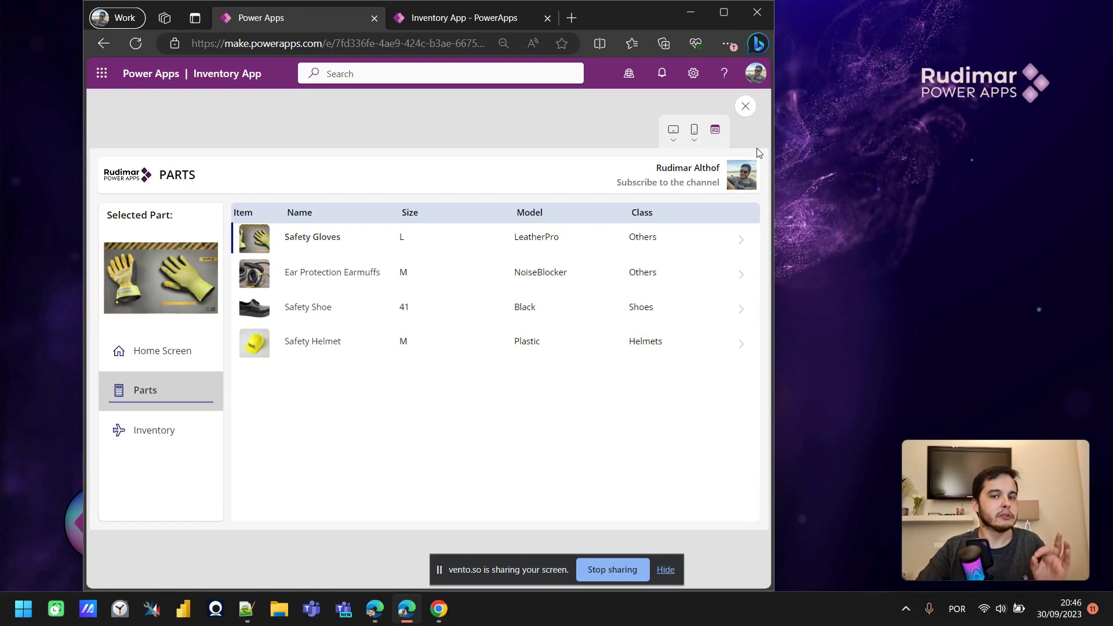
- Examine the published app's Parts screen at reduced and restored window heights, and maximize the browser window
{"action": "left_click", "coordinate": [485, 23]}
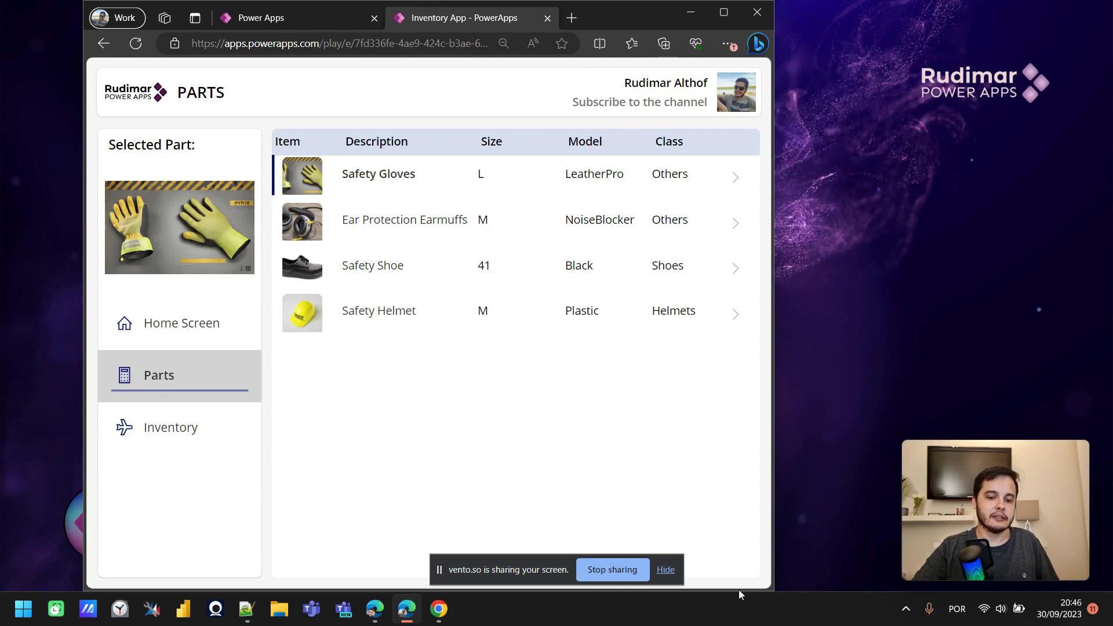
{"action": "double_click", "coordinate": [593, 4]}
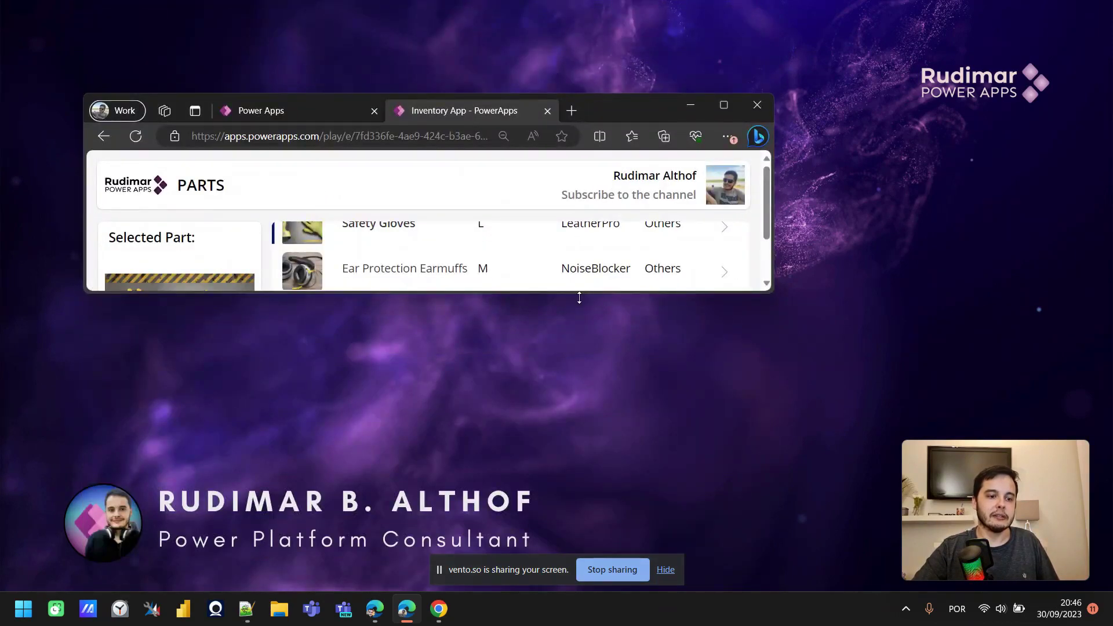
{"action": "left_click_drag", "start_coordinate": [579, 298], "coordinate": [579, 580]}
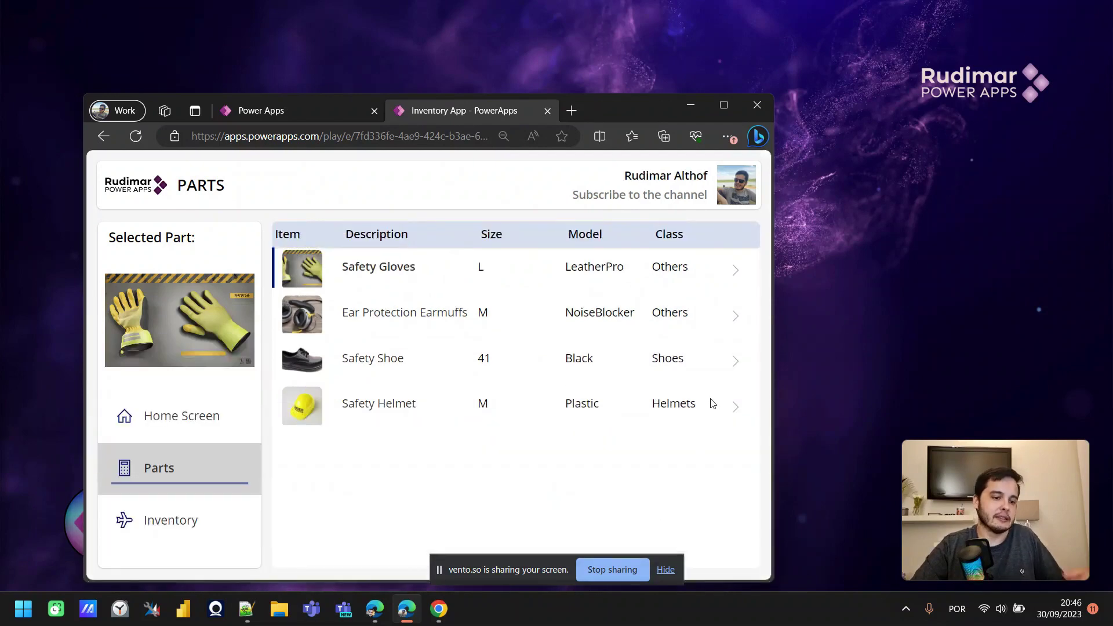
{"action": "left_click", "coordinate": [723, 105]}
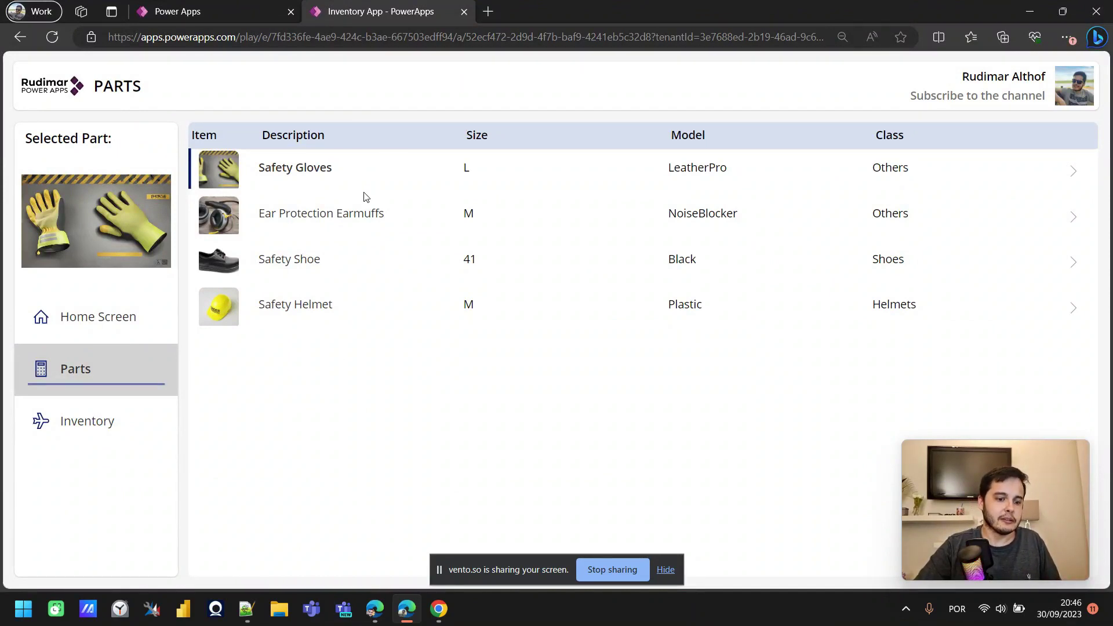
- Compare the editor preview with the published app at full window size, closing the preview to return to editing
{"action": "left_click", "coordinate": [231, 13]}
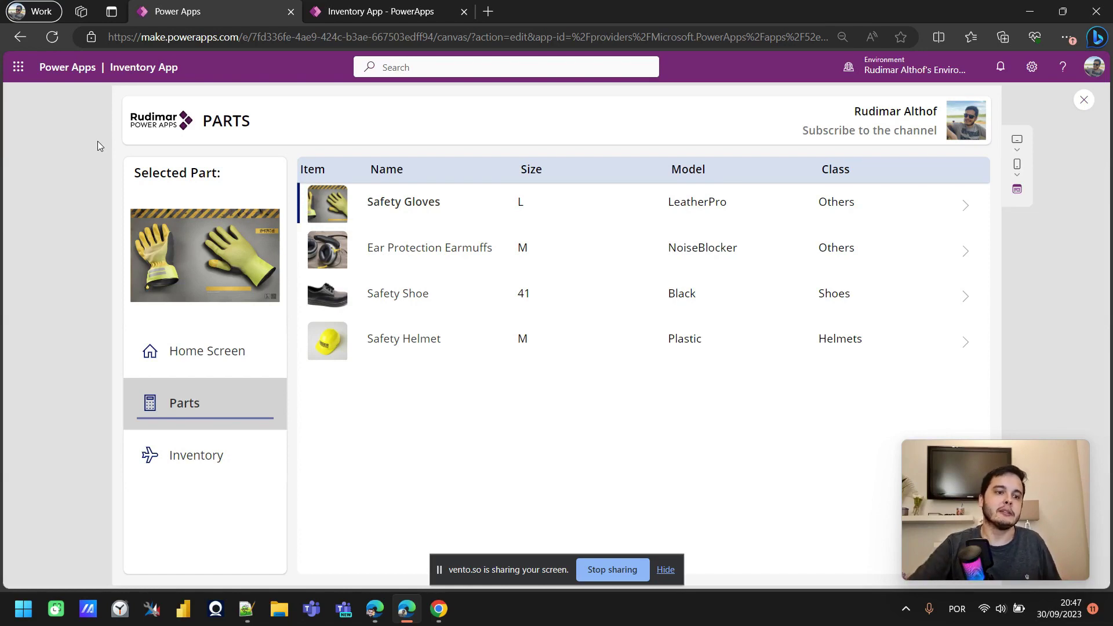
{"action": "left_click", "coordinate": [391, 12]}
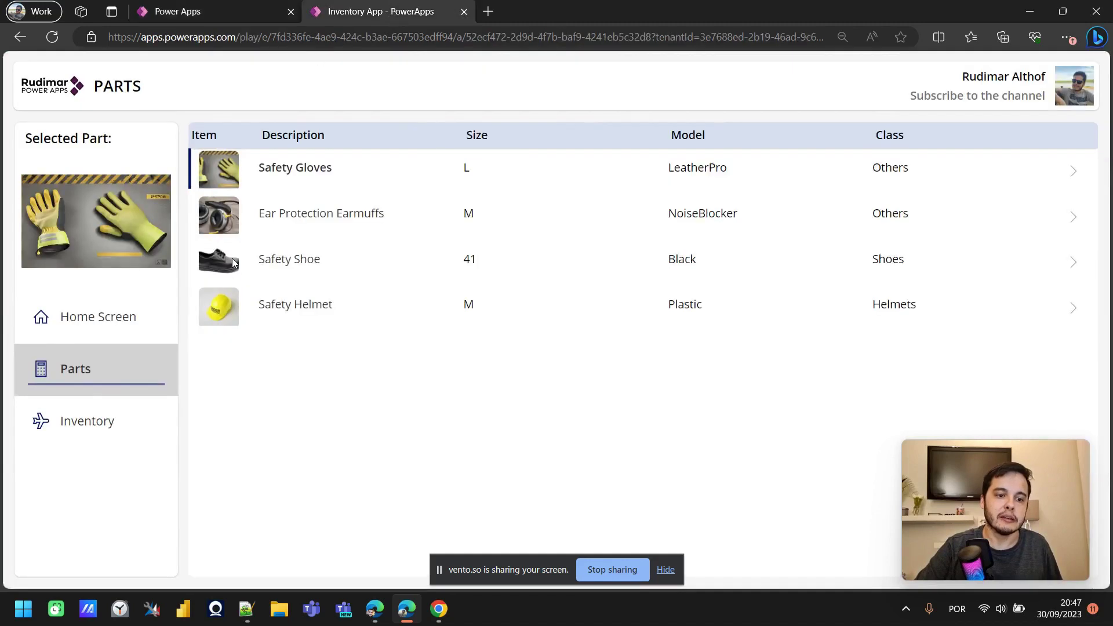
{"action": "left_click", "coordinate": [227, 14]}
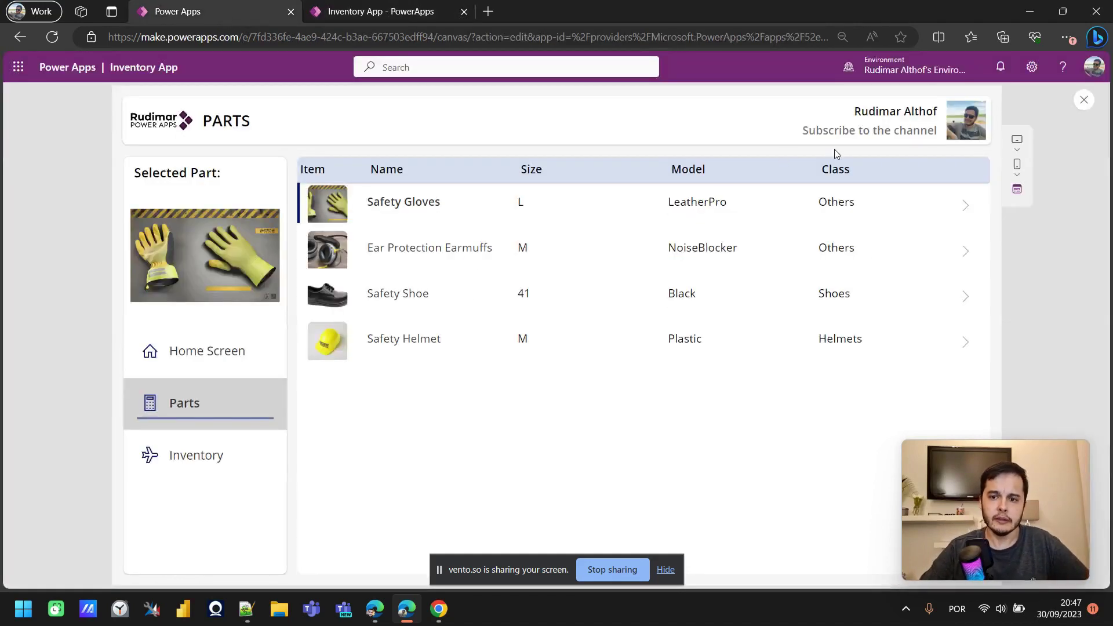
{"action": "left_click", "coordinate": [1083, 107]}
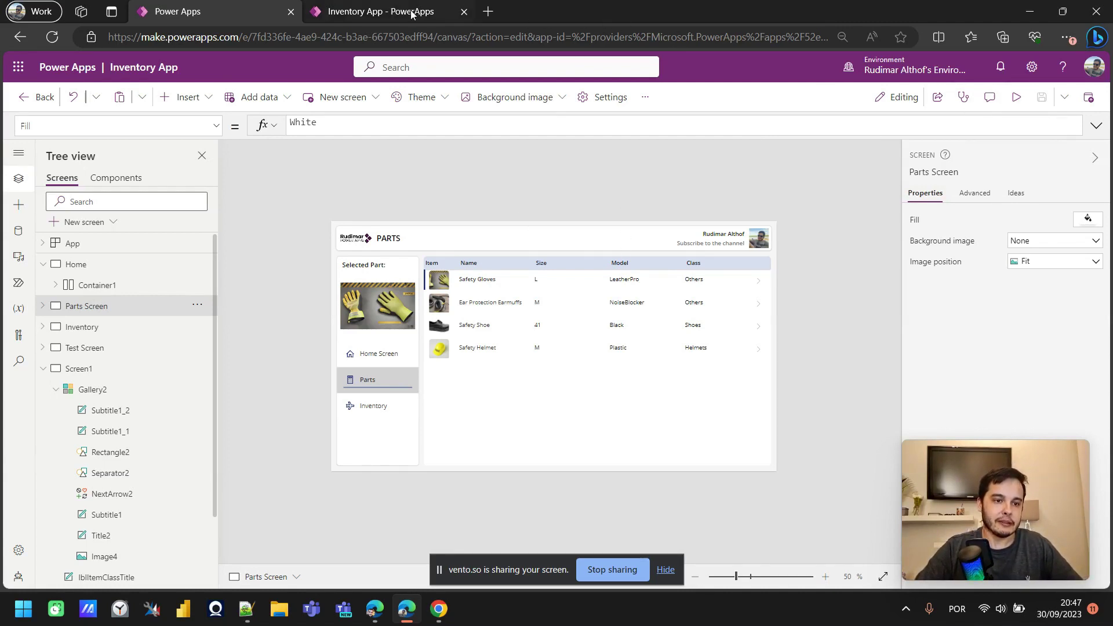
{"action": "left_click", "coordinate": [385, 11]}
{"action": "left_click", "coordinate": [242, 12]}
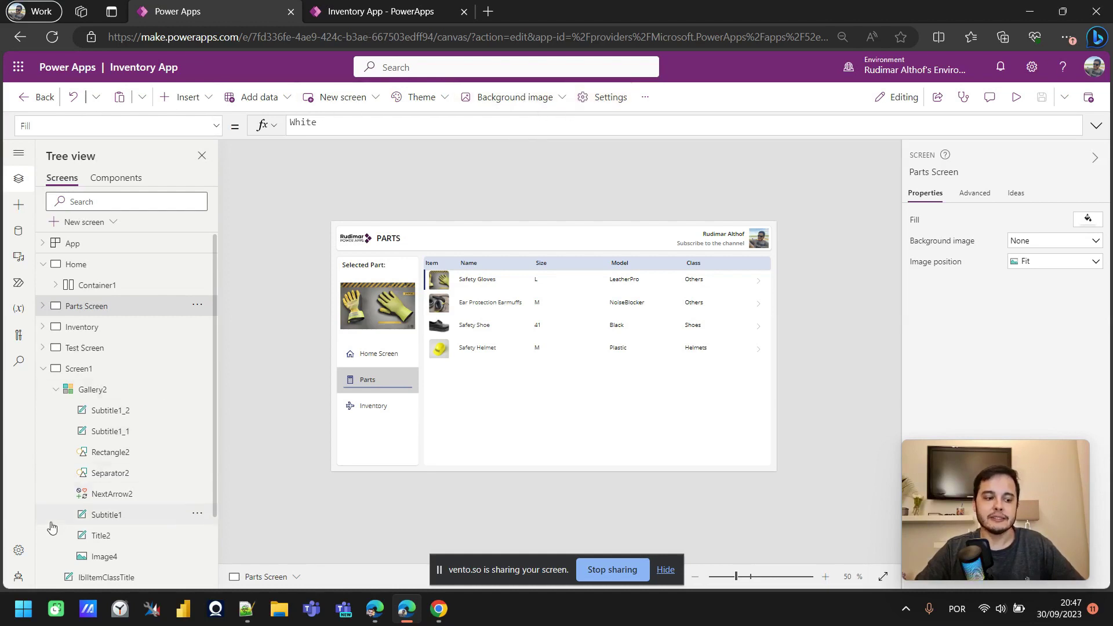
- Turn off Scale to fit in the app's display settings, and preview the Parts screen with it disabled
{"action": "left_click", "coordinate": [19, 553]}
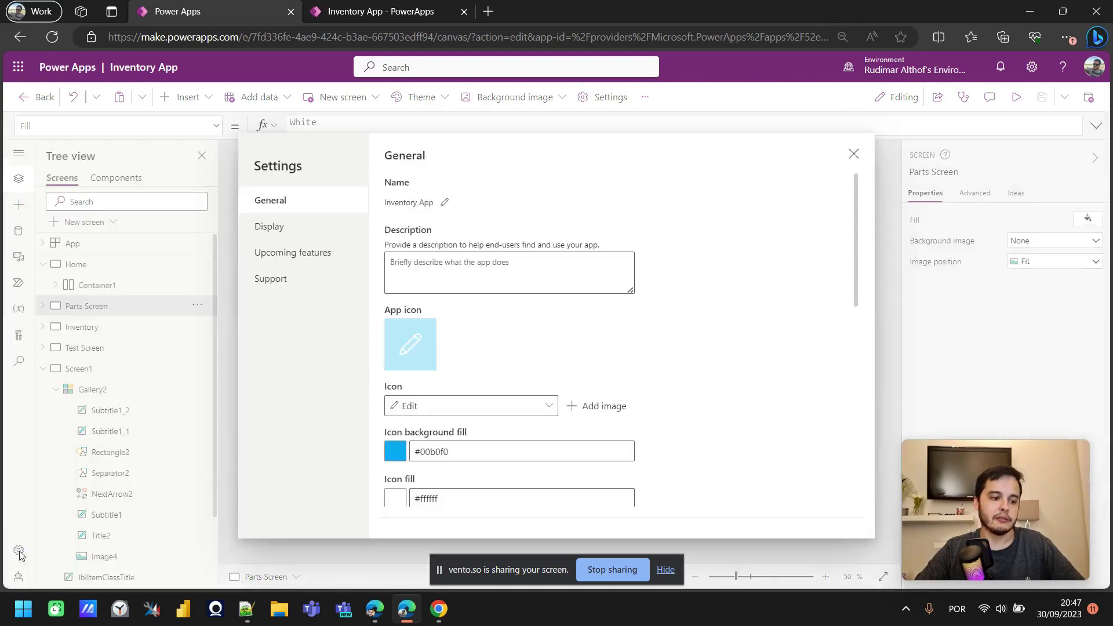
{"action": "left_click", "coordinate": [289, 231]}
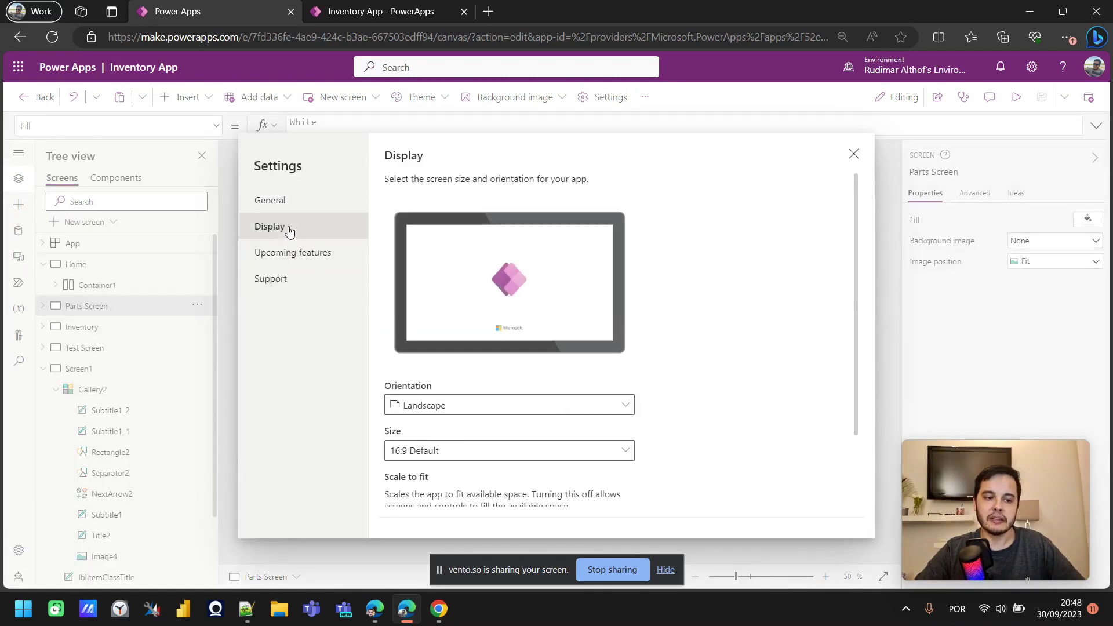
{"action": "scroll", "coordinate": [412, 276], "scroll_direction": "down", "scroll_amount": 3}
{"action": "scroll", "coordinate": [388, 371], "scroll_direction": "down", "scroll_amount": 1}
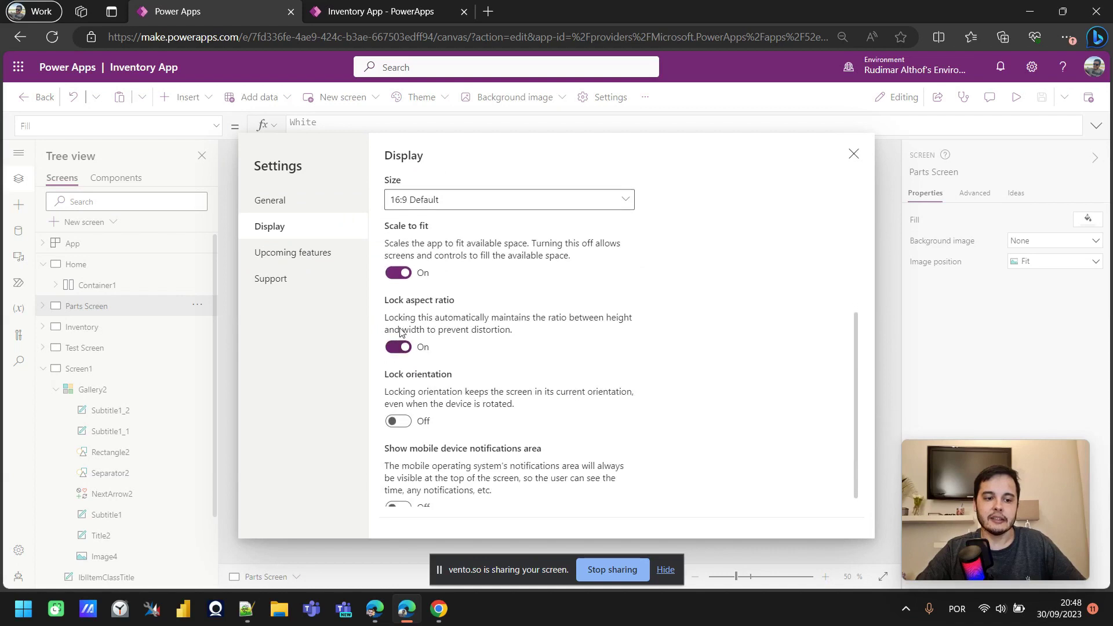
{"action": "left_click", "coordinate": [398, 273]}
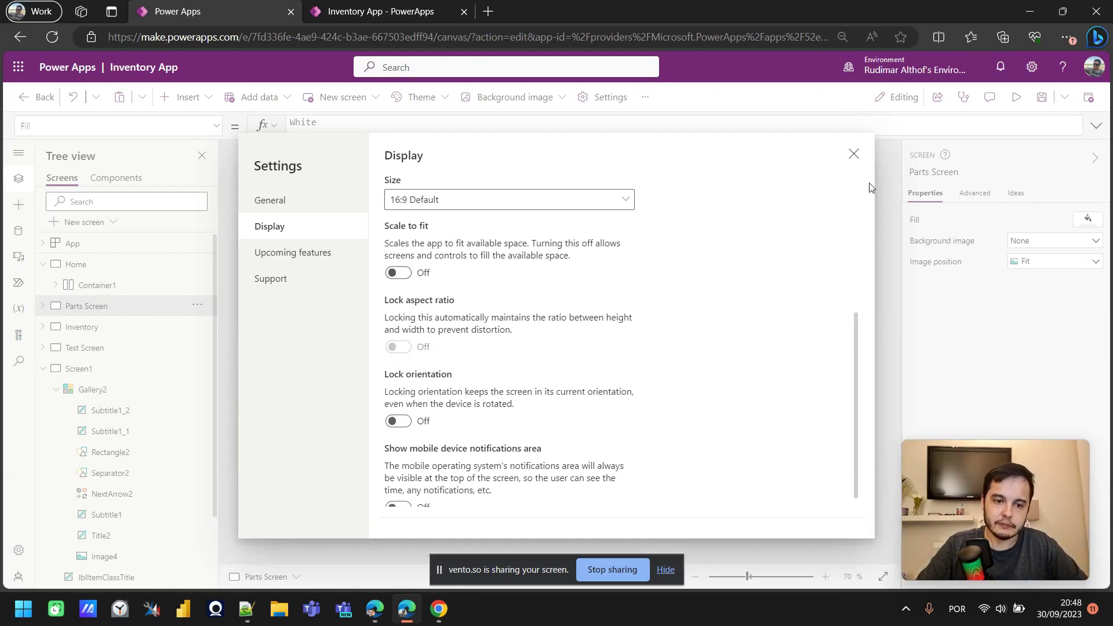
{"action": "left_click", "coordinate": [853, 156]}
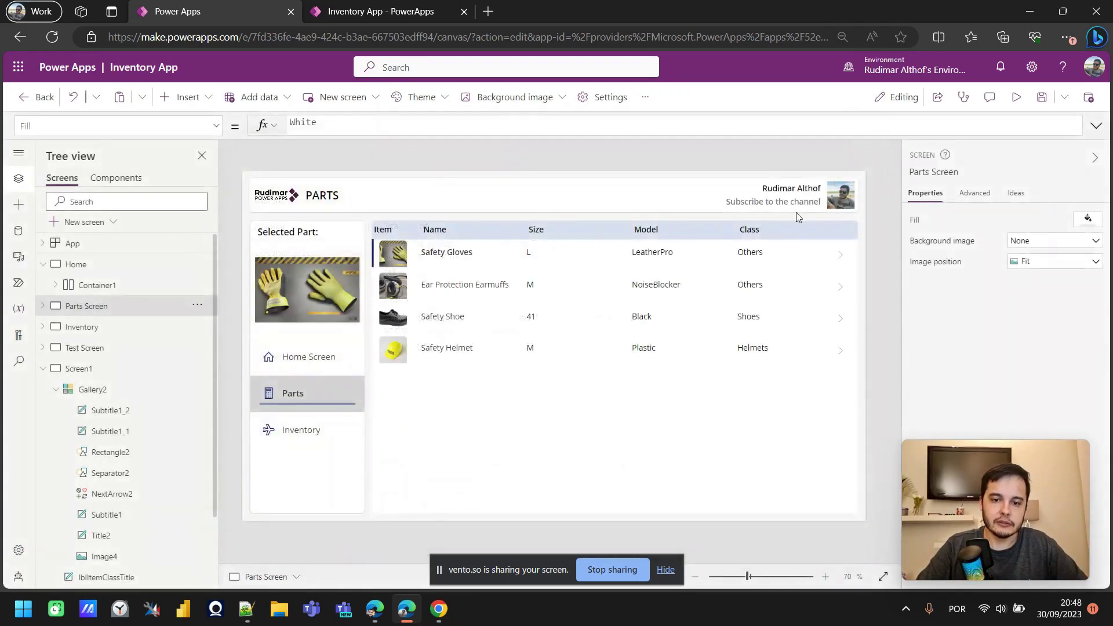
{"action": "left_click", "coordinate": [1016, 98]}
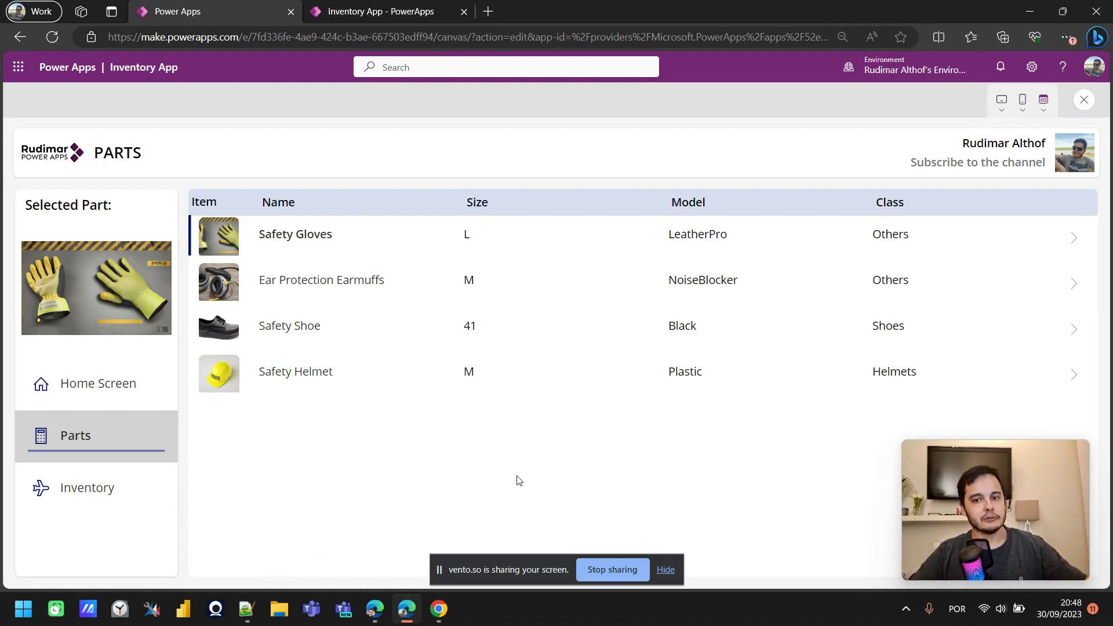
{"action": "left_click", "coordinate": [1084, 101]}
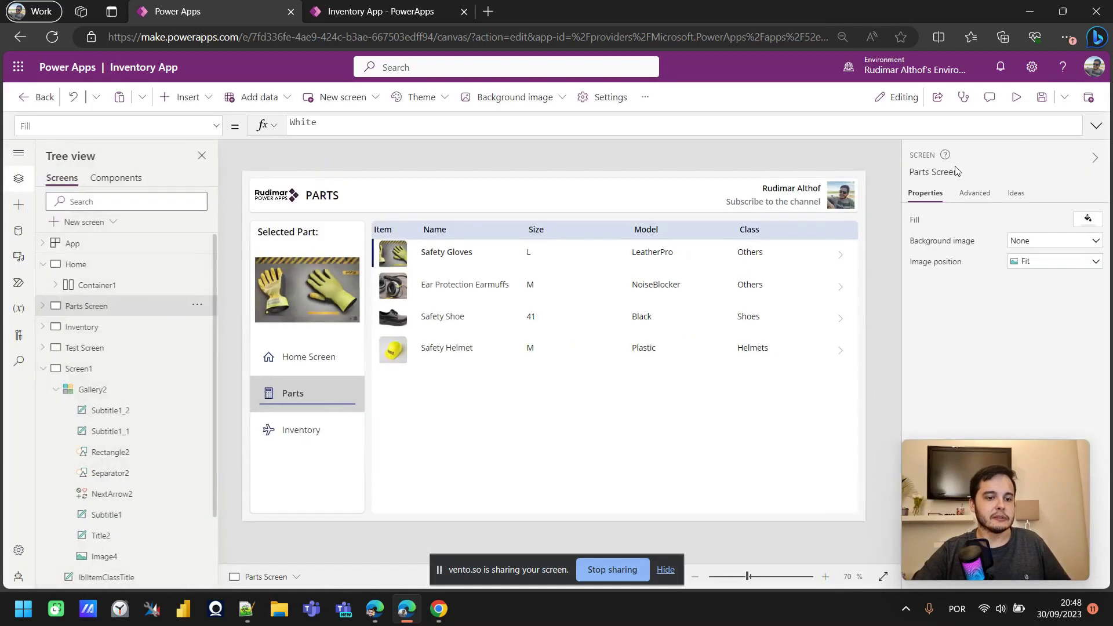
- On Screen1, resize the gallery to reach the screen's right edge, placing it at X 92, Y 168 with width 1274
{"action": "left_click", "coordinate": [43, 369]}
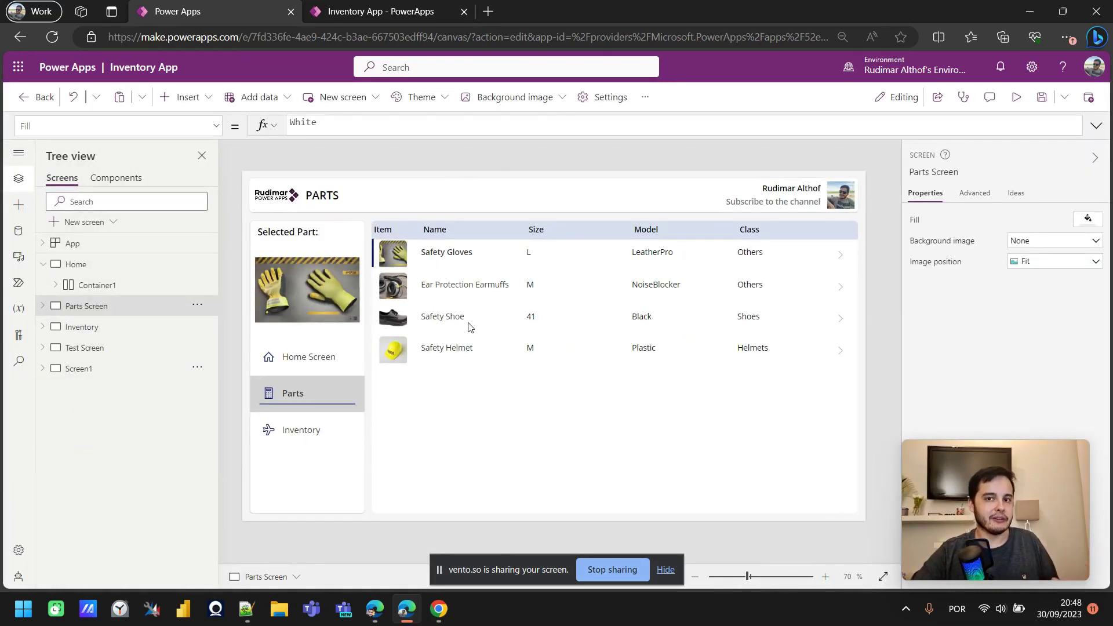
{"action": "left_click", "coordinate": [75, 368]}
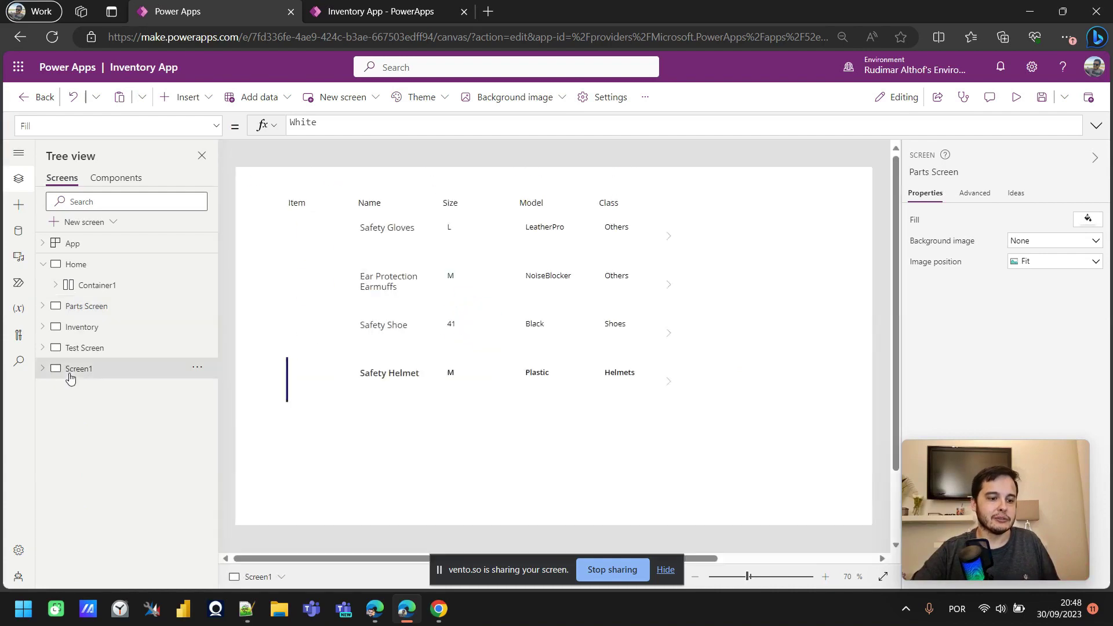
{"action": "left_click", "coordinate": [507, 303]}
{"action": "left_click_drag", "start_coordinate": [507, 303], "coordinate": [457, 336]}
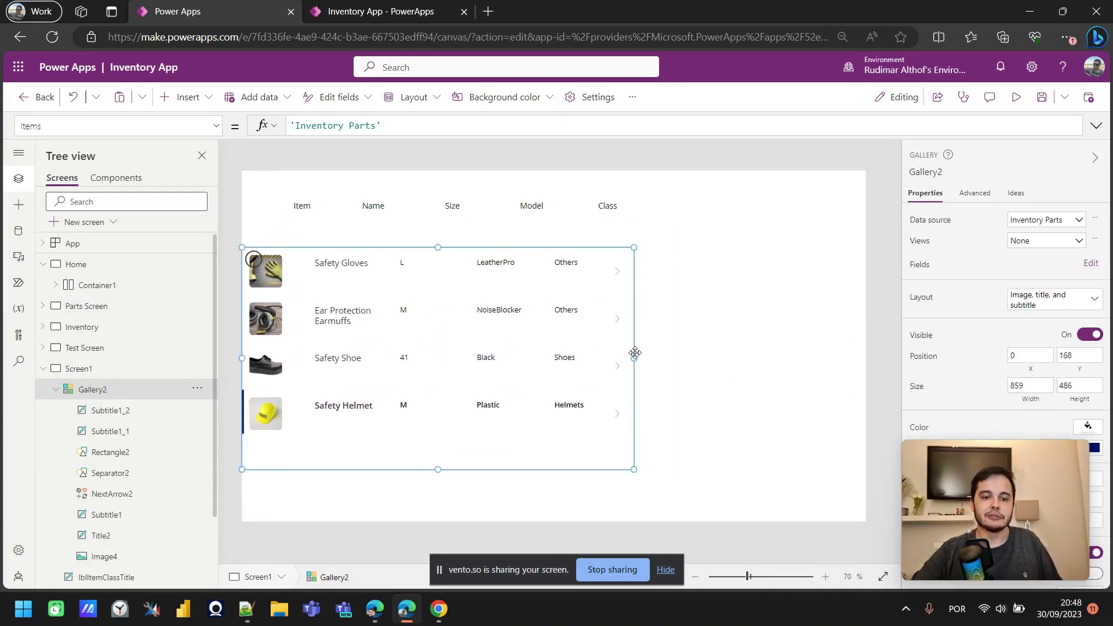
{"action": "left_click_drag", "start_coordinate": [636, 353], "coordinate": [896, 358]}
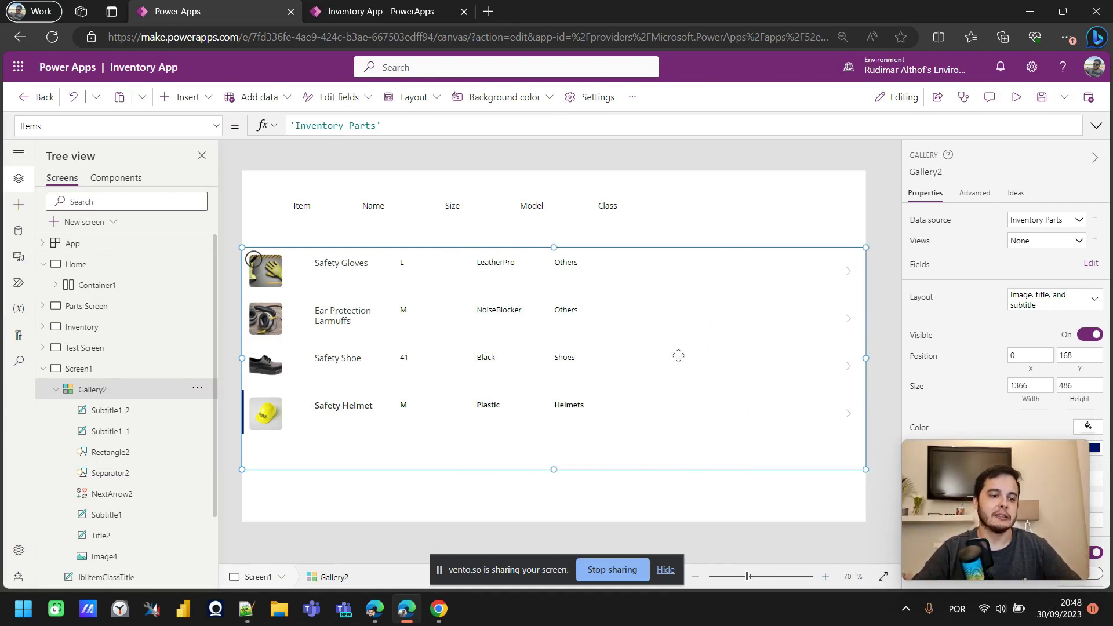
{"action": "left_click_drag", "start_coordinate": [240, 360], "coordinate": [281, 360]}
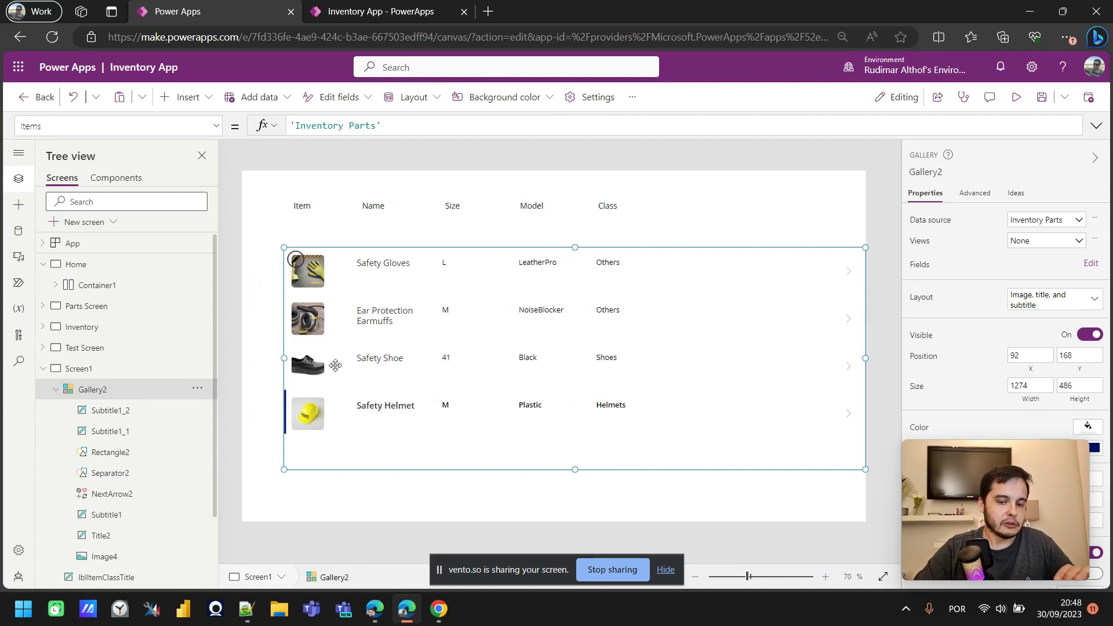
- Inspect the gallery's Width property and the Item, Name and Size header labels on Screen1
{"action": "left_click", "coordinate": [1032, 403]}
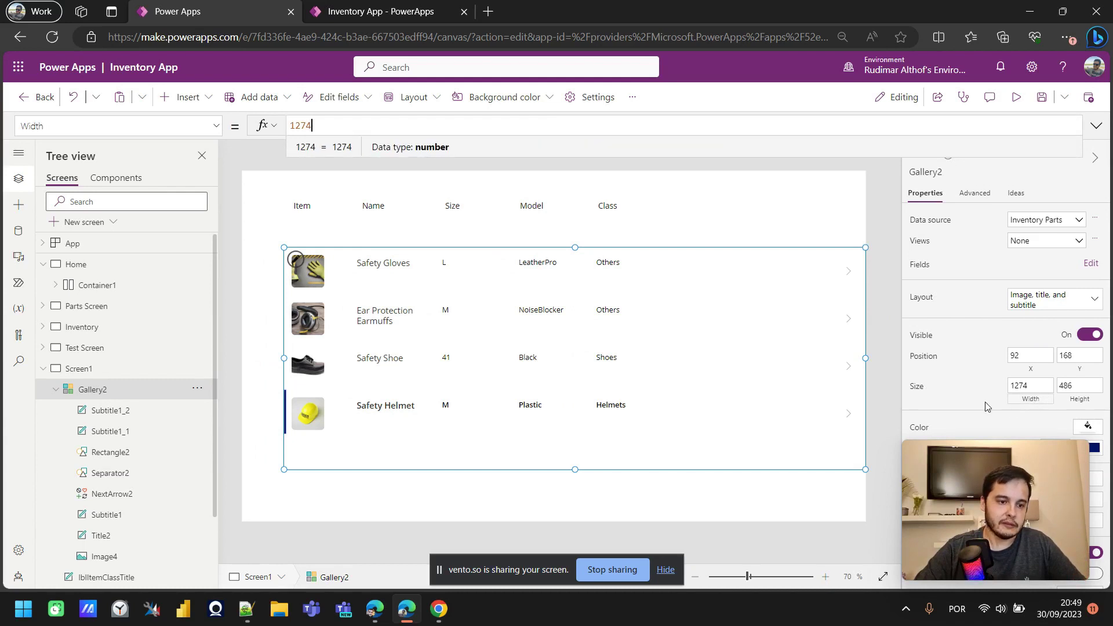
{"action": "left_click", "coordinate": [306, 207]}
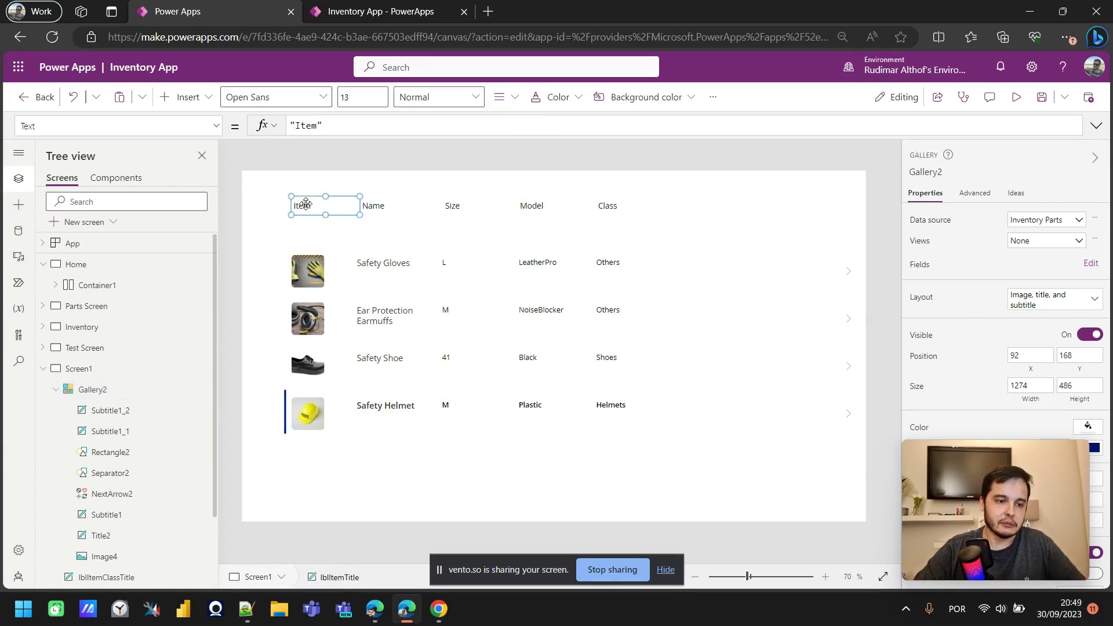
{"action": "left_click", "coordinate": [371, 208]}
{"action": "left_click", "coordinate": [451, 210]}
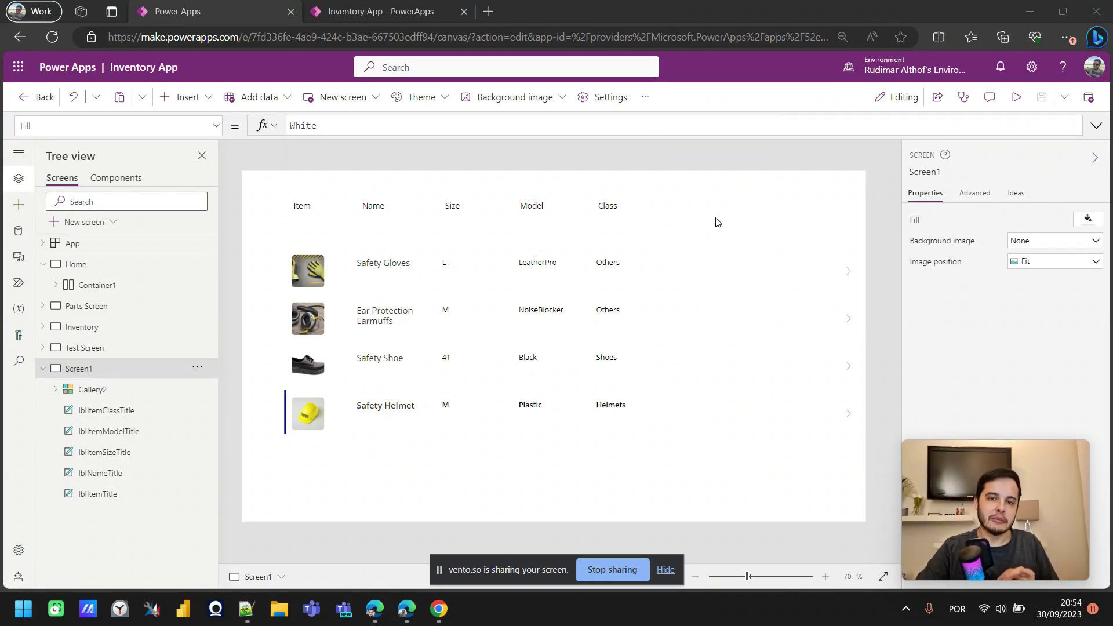
- Add a new blank screen and look through the layout controls available for insertion
{"action": "left_click", "coordinate": [91, 223]}
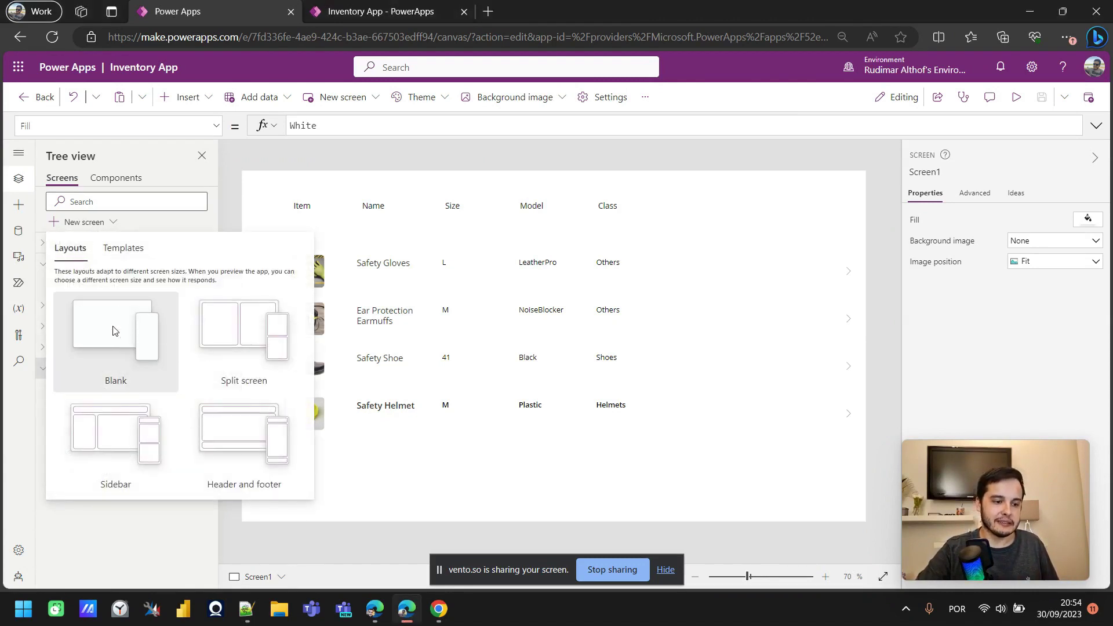
{"action": "left_click", "coordinate": [113, 330]}
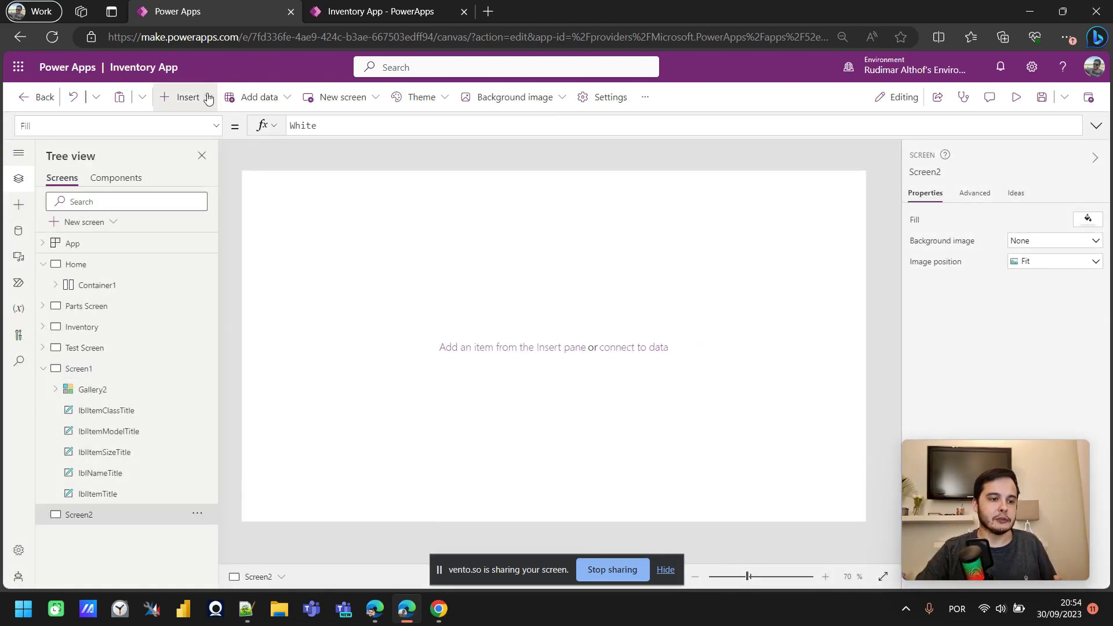
{"action": "left_click", "coordinate": [191, 102]}
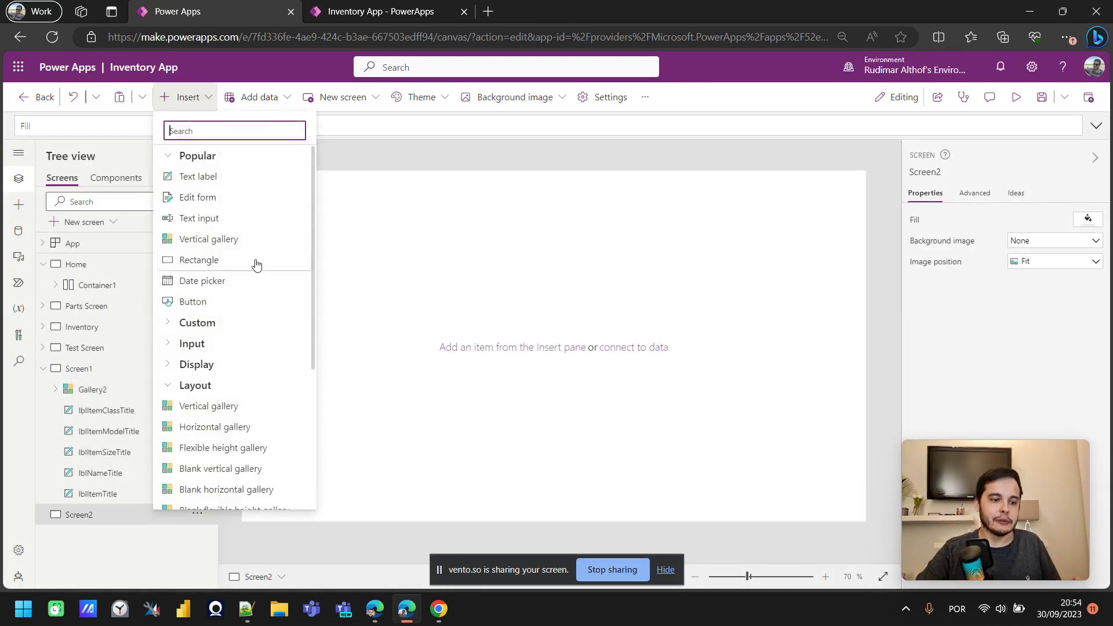
{"action": "scroll", "coordinate": [231, 319], "scroll_direction": "down", "scroll_amount": 2}
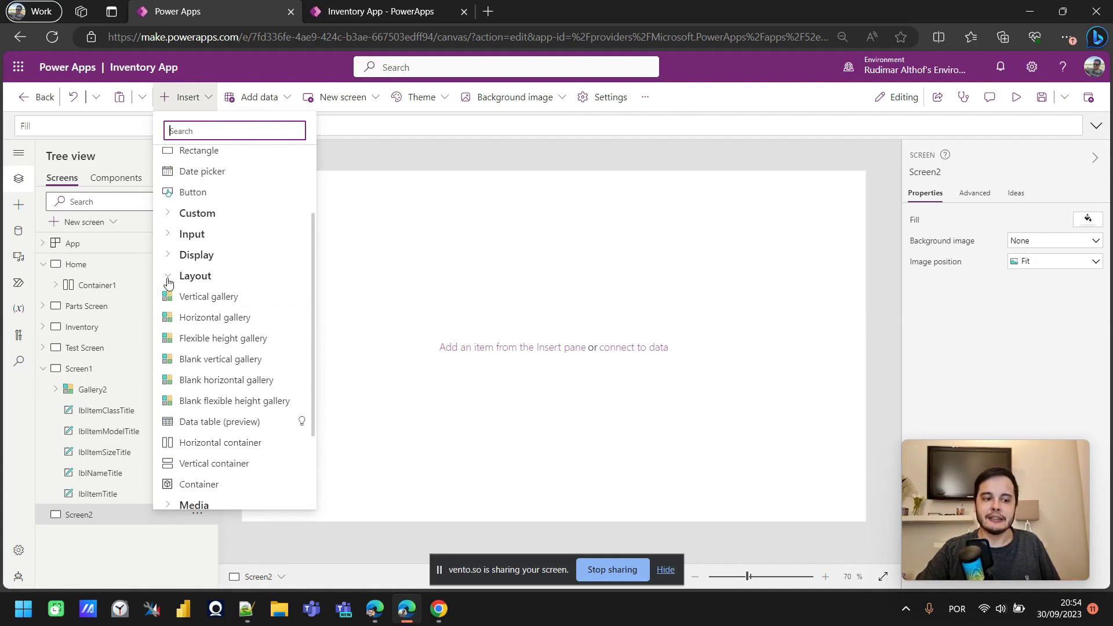
{"action": "scroll", "coordinate": [174, 296], "scroll_direction": "down", "scroll_amount": 2}
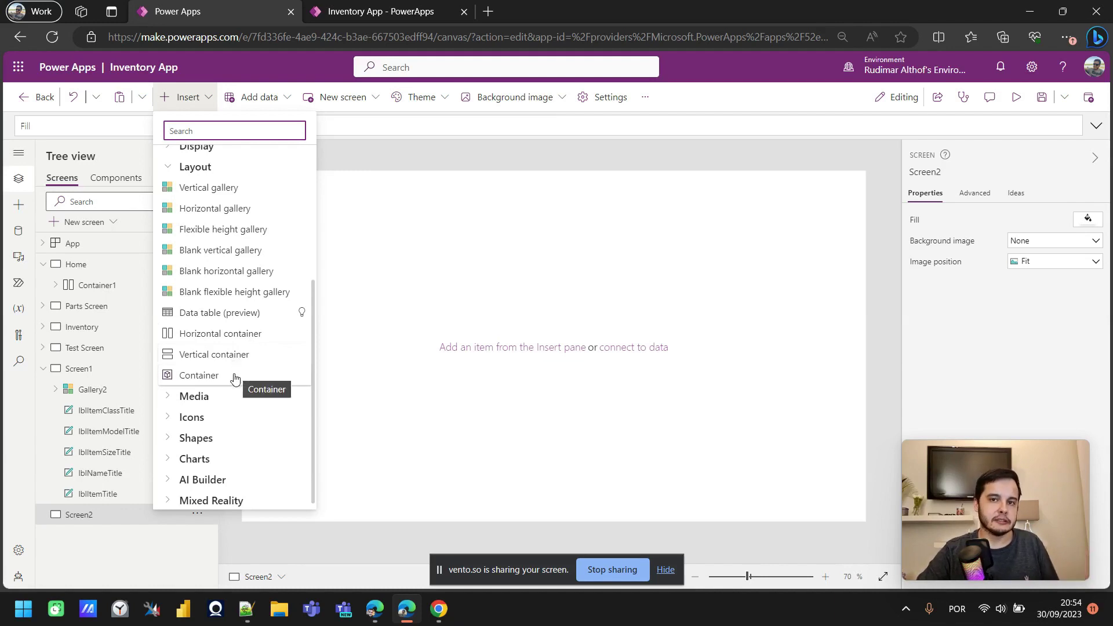
{"action": "left_click", "coordinate": [408, 252]}
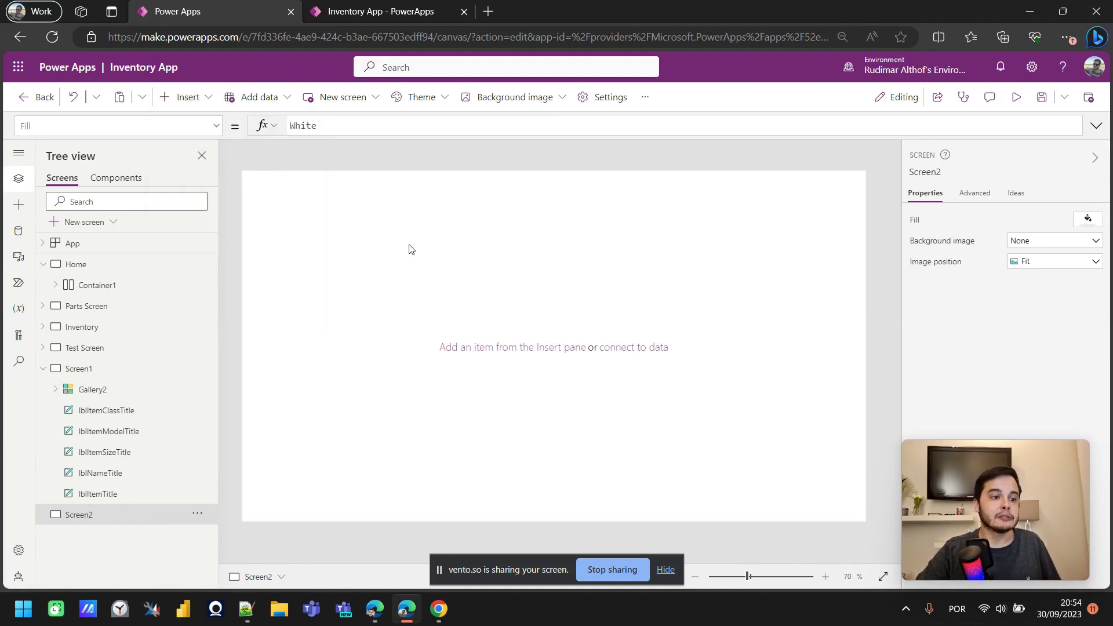
{"action": "left_click", "coordinate": [18, 208]}
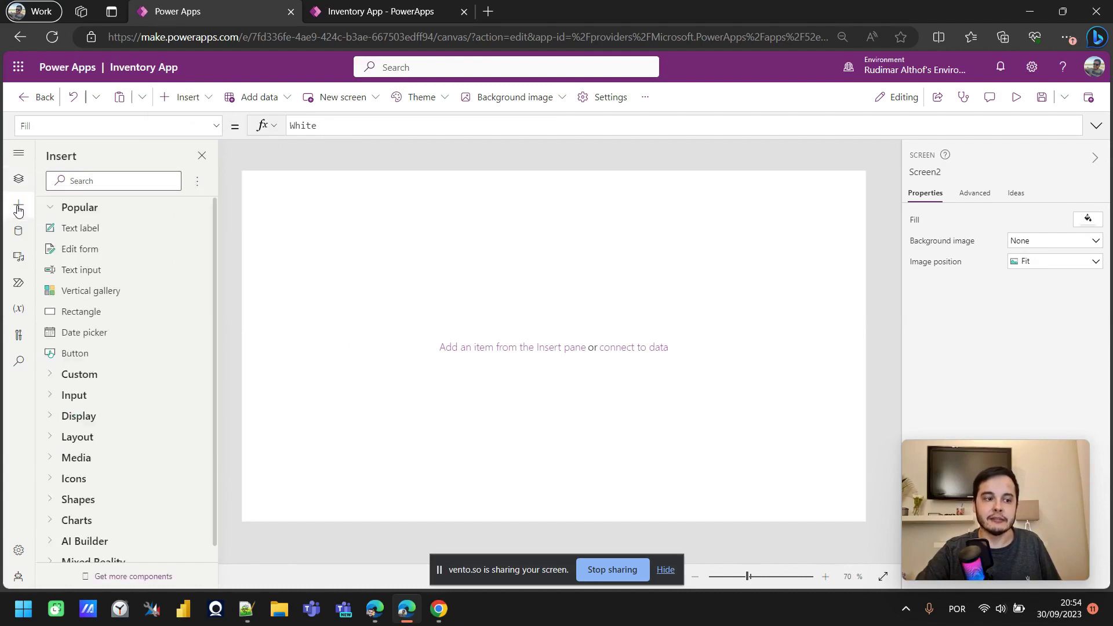
{"action": "left_click", "coordinate": [105, 181]}
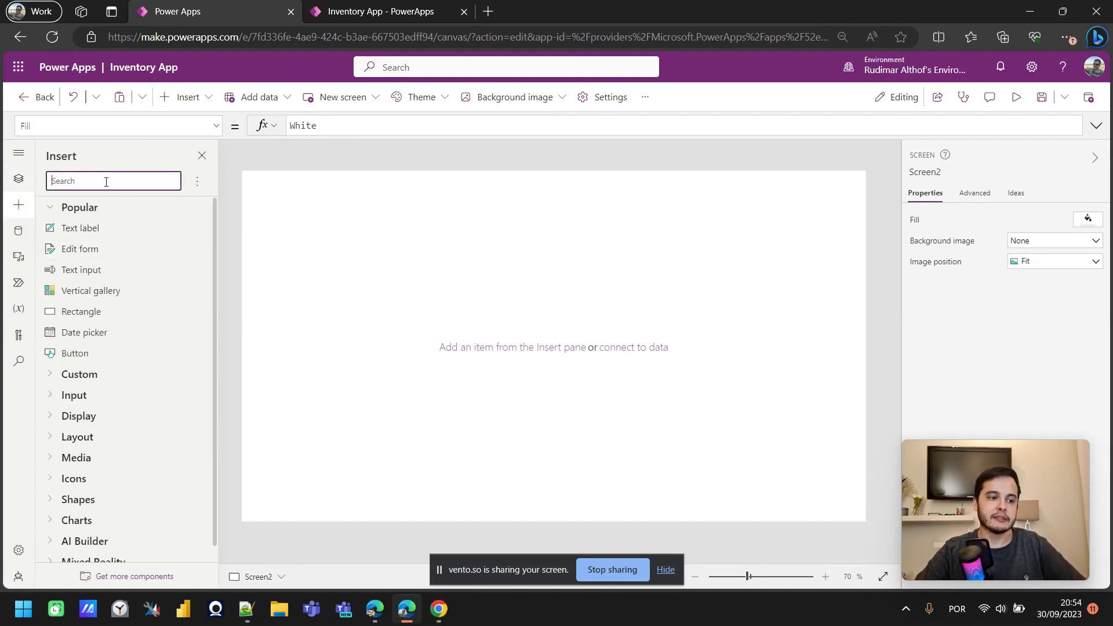
{"action": "type", "text": "conta"}
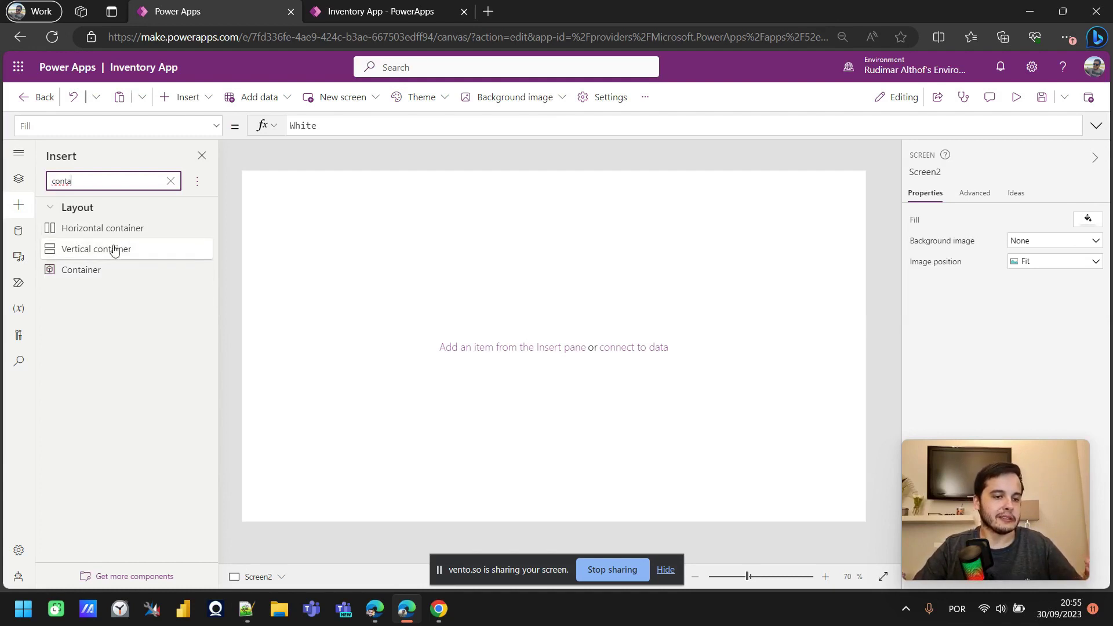
{"action": "left_click", "coordinate": [78, 230]}
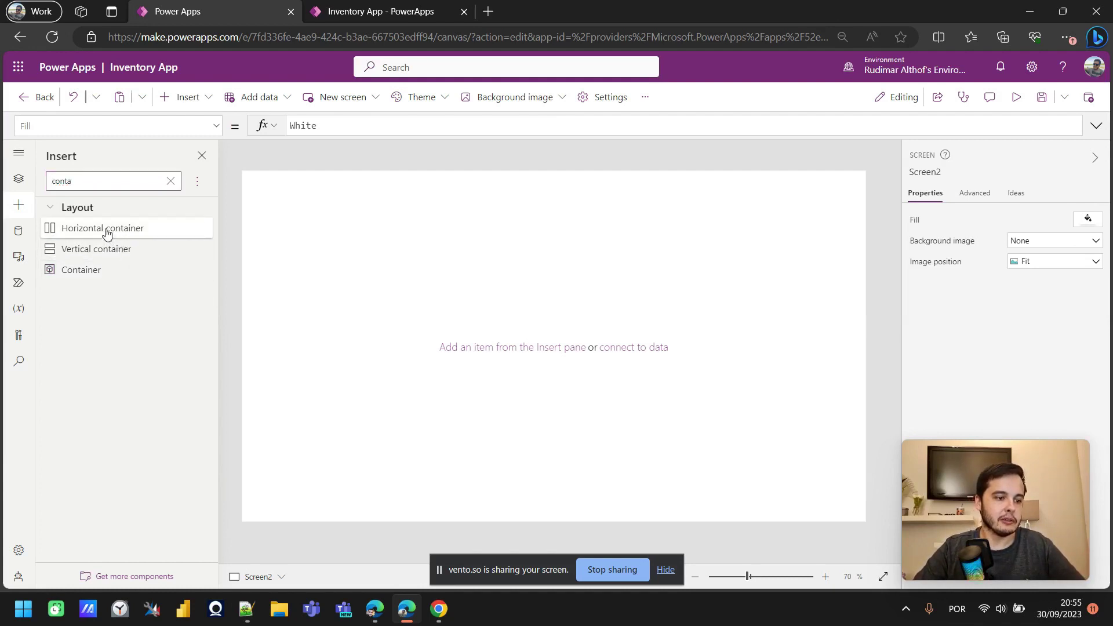
{"action": "left_click", "coordinate": [94, 251]}
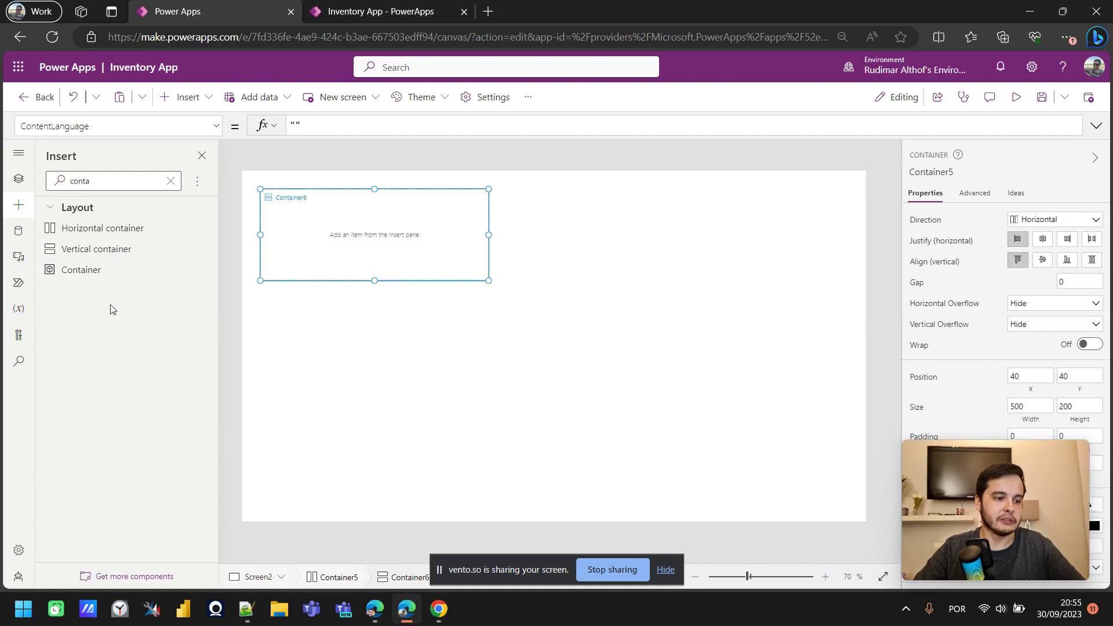
{"action": "left_click", "coordinate": [82, 271]}
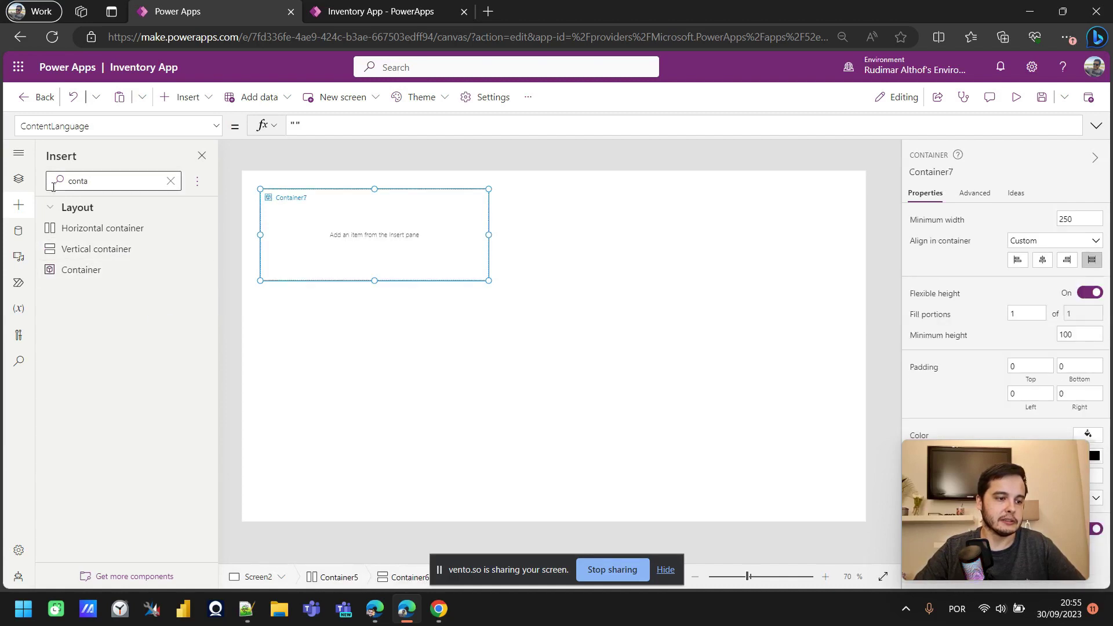
{"action": "left_click", "coordinate": [18, 179]}
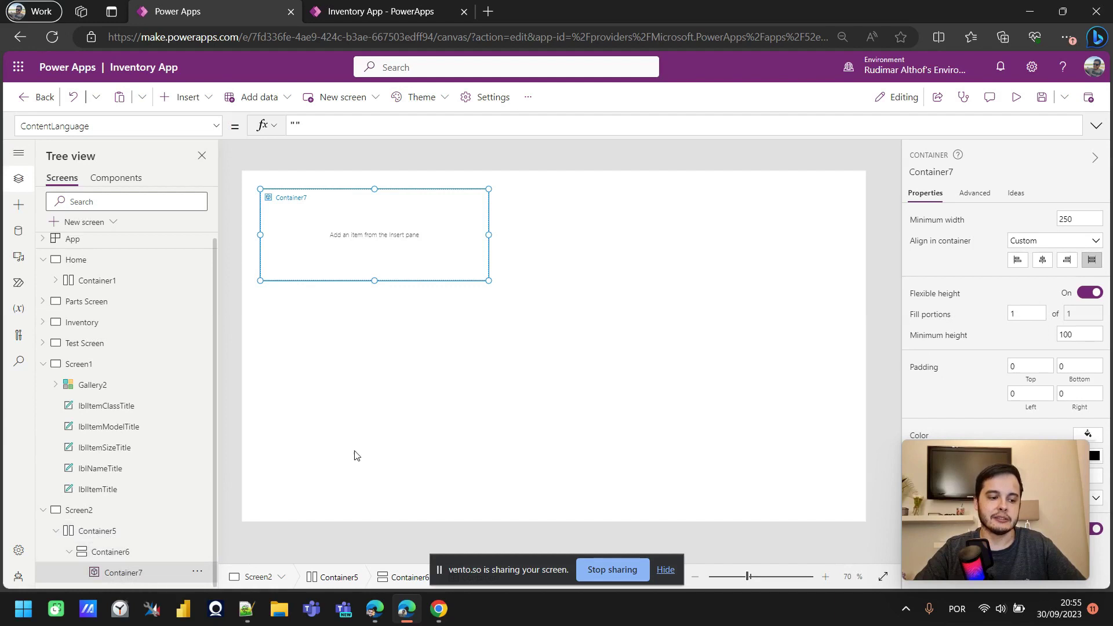
{"action": "left_click_drag", "start_coordinate": [519, 336], "coordinate": [241, 175]}
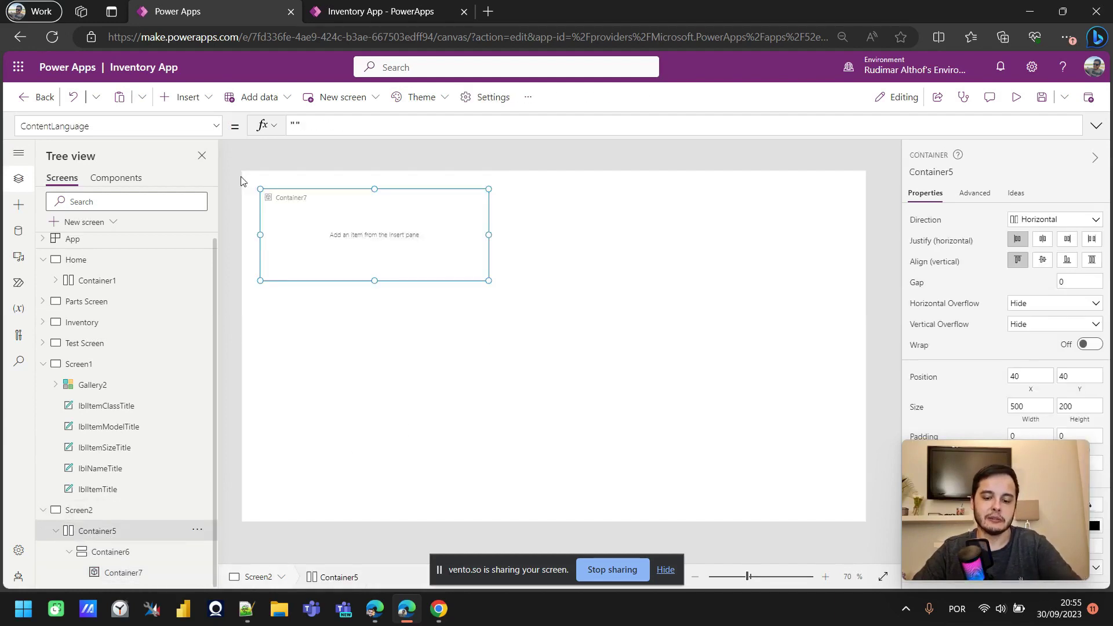
{"action": "key", "text": "Delete"}
- Insert a horizontal container on Screen2, and a separate vertical container beside it at X 600, Y 40
{"action": "left_click", "coordinate": [18, 205]}
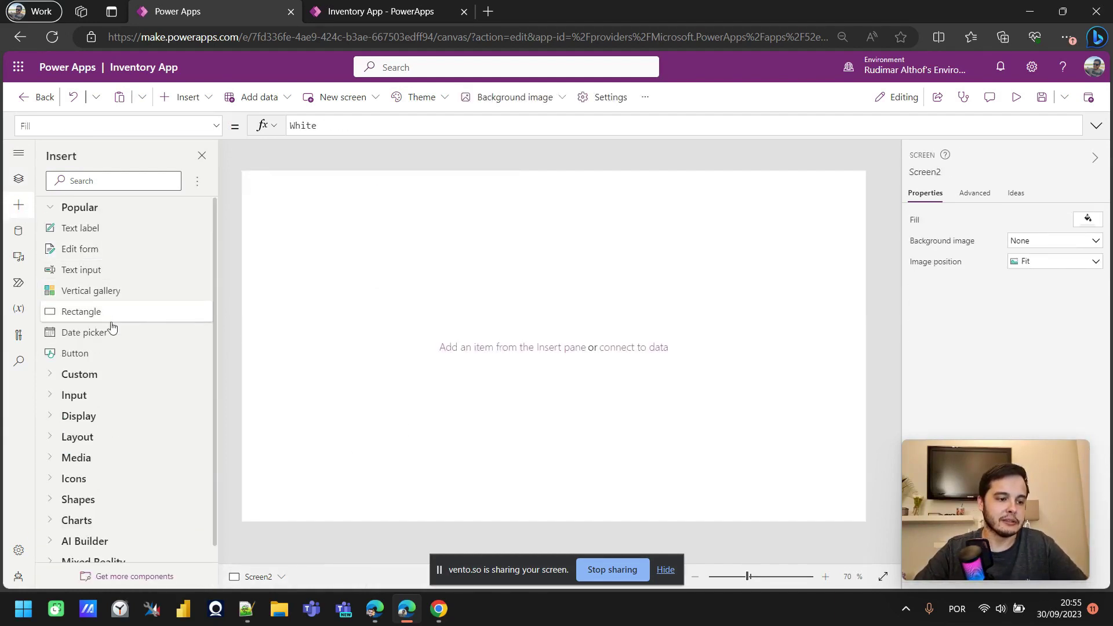
{"action": "left_click", "coordinate": [111, 180]}
{"action": "type", "text": "conta"}
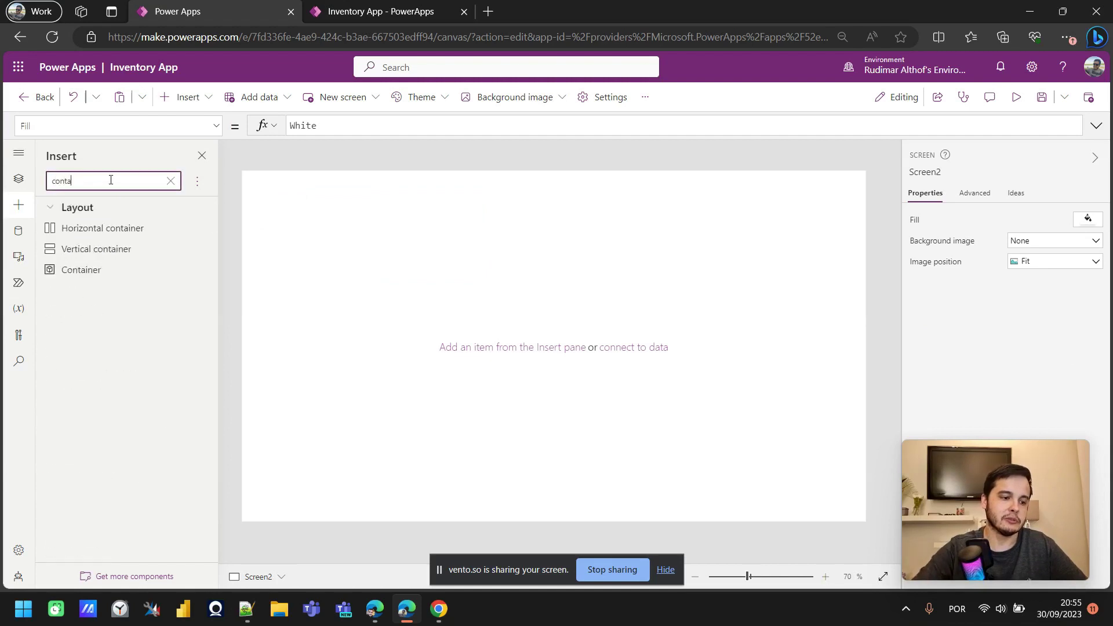
{"action": "left_click", "coordinate": [114, 233]}
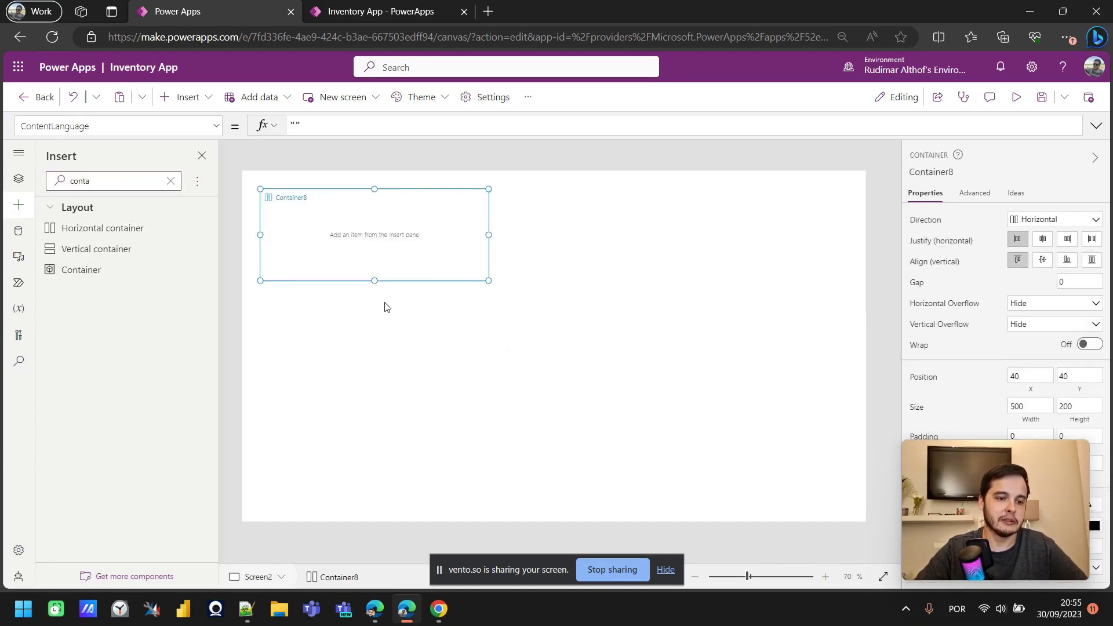
{"action": "left_click", "coordinate": [590, 250]}
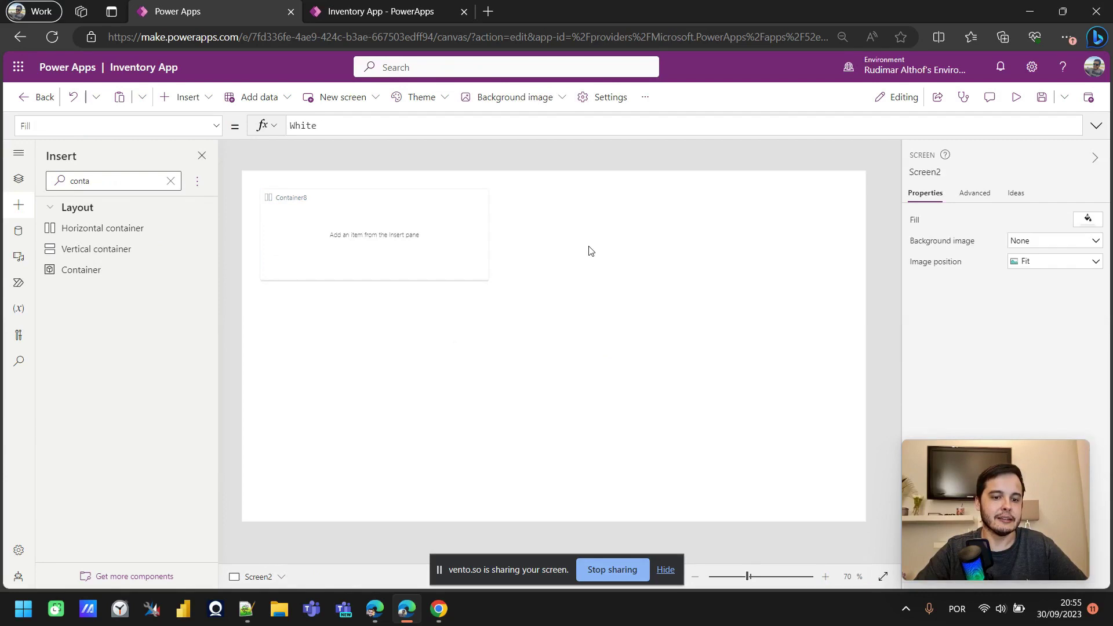
{"action": "left_click", "coordinate": [127, 257]}
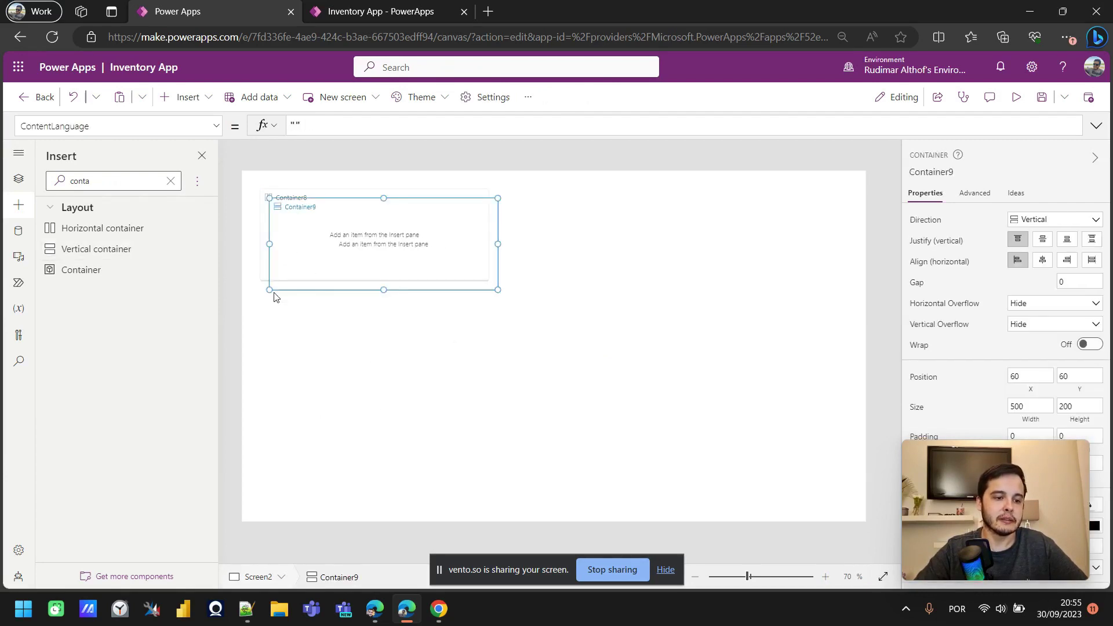
{"action": "left_click_drag", "start_coordinate": [288, 291], "coordinate": [591, 289]}
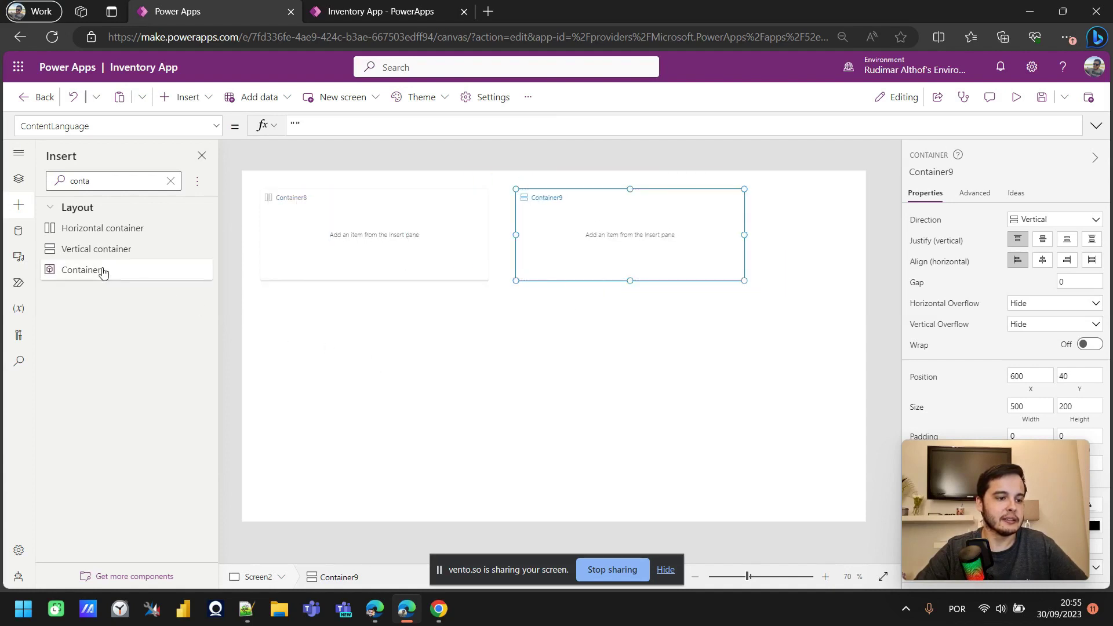
- Insert a plain container directly on Screen2 and place it below the horizontal container at X 40, Y 354
{"action": "left_click", "coordinate": [517, 314]}
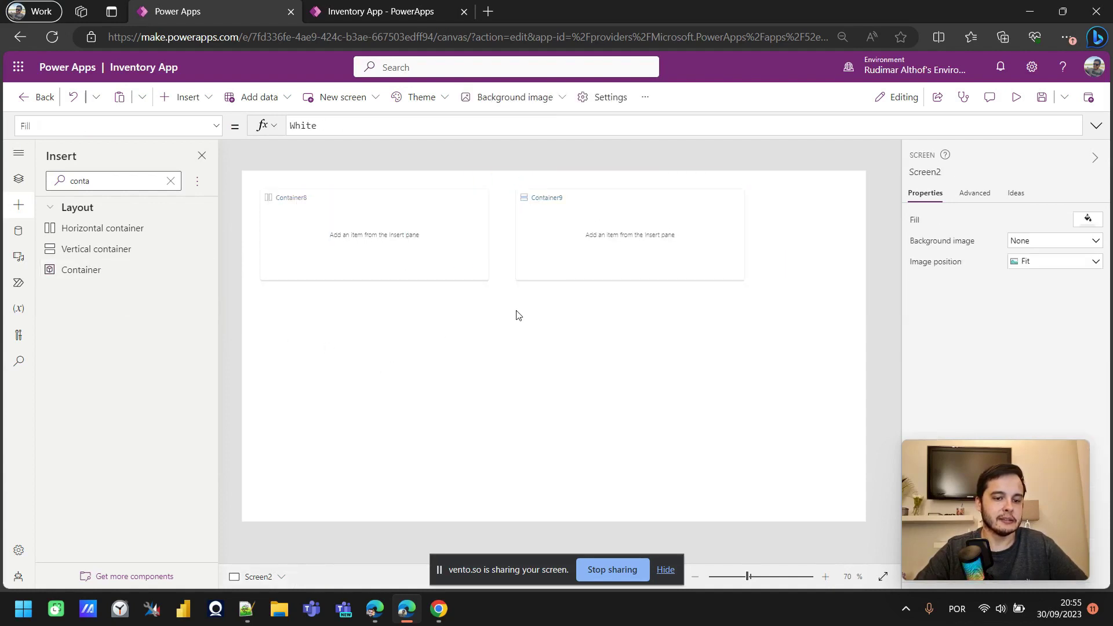
{"action": "left_click", "coordinate": [90, 276]}
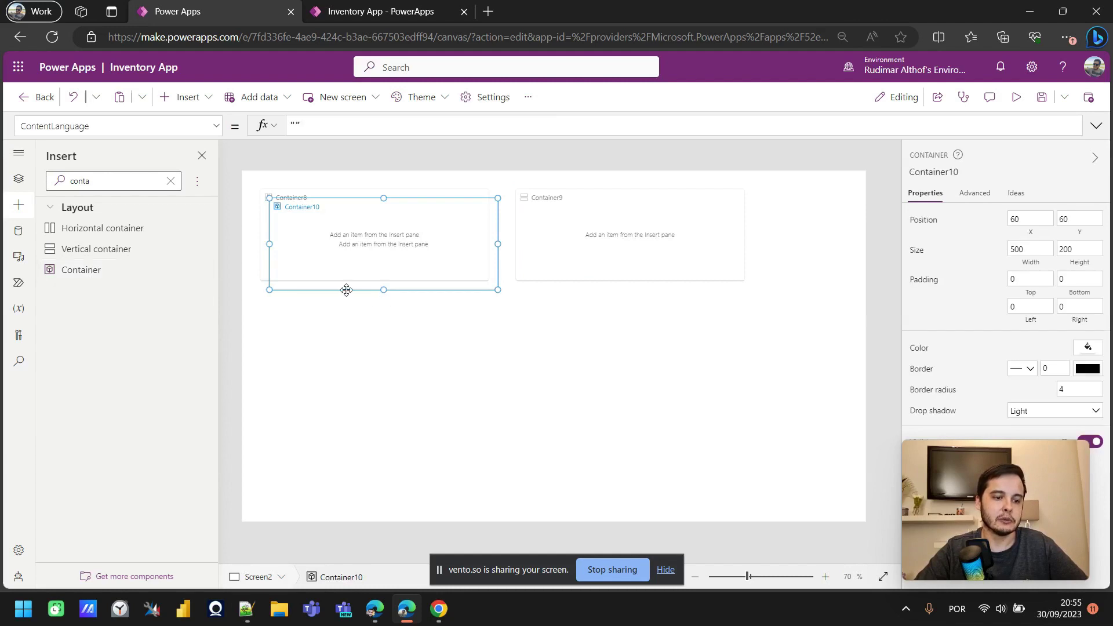
{"action": "left_click_drag", "start_coordinate": [347, 290], "coordinate": [348, 391]}
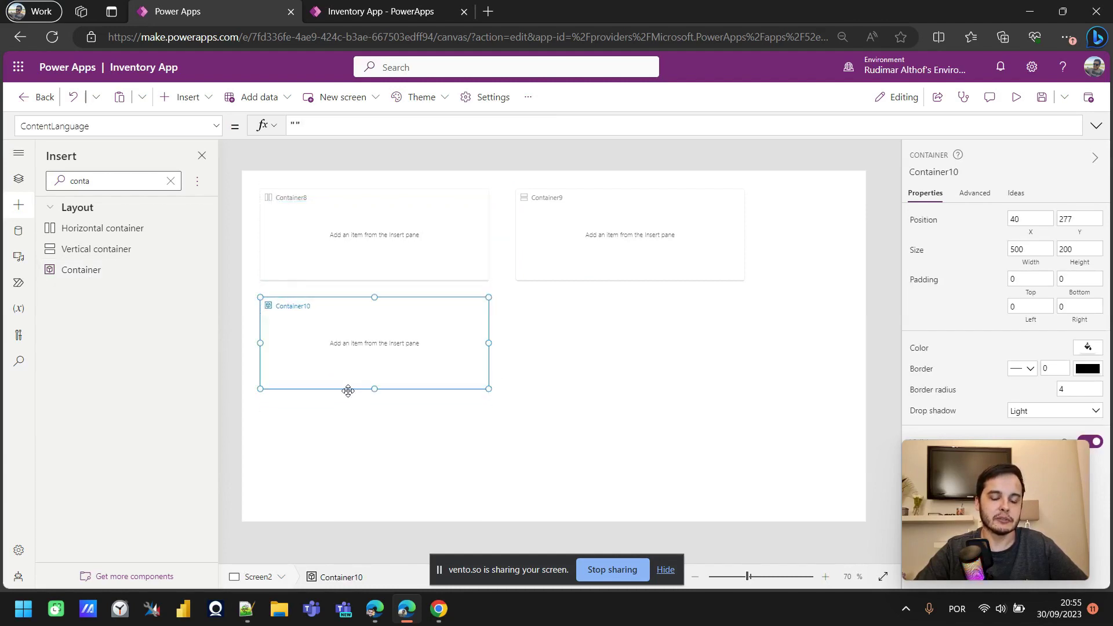
{"action": "left_click_drag", "start_coordinate": [435, 390], "coordinate": [444, 428]}
{"action": "left_click", "coordinate": [610, 386]}
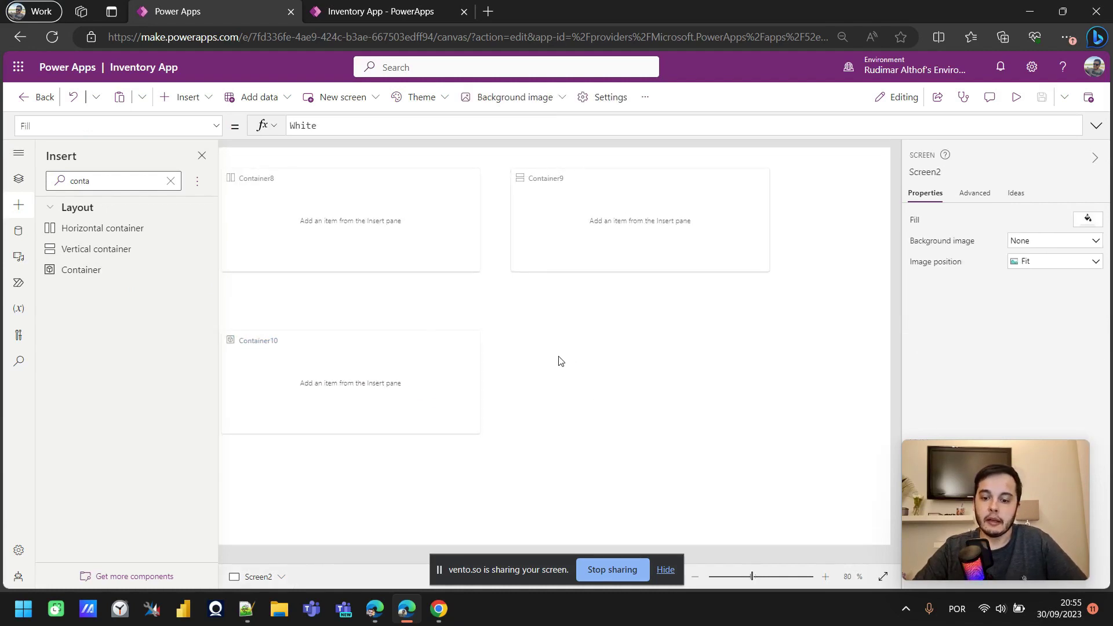
- Compare the icons of the plain, vertical and horizontal containers listed under Screen2 in the screen hierarchy
{"action": "scroll", "coordinate": [556, 360], "scroll_direction": "up", "scroll_amount": 1}
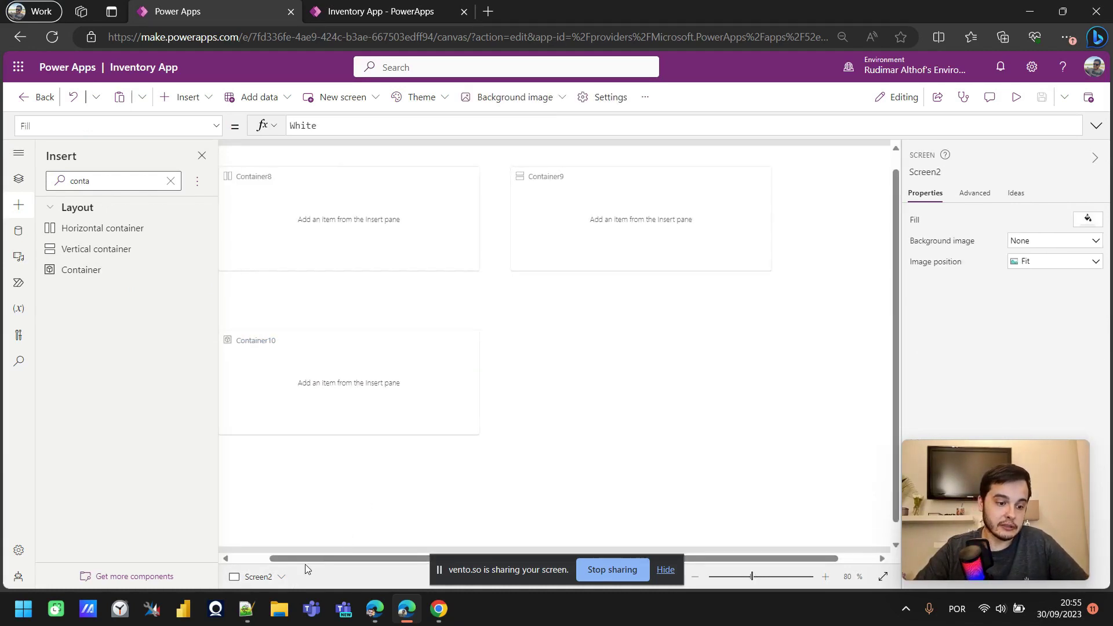
{"action": "left_click_drag", "start_coordinate": [305, 559], "coordinate": [269, 559]}
{"action": "left_click", "coordinate": [311, 406]}
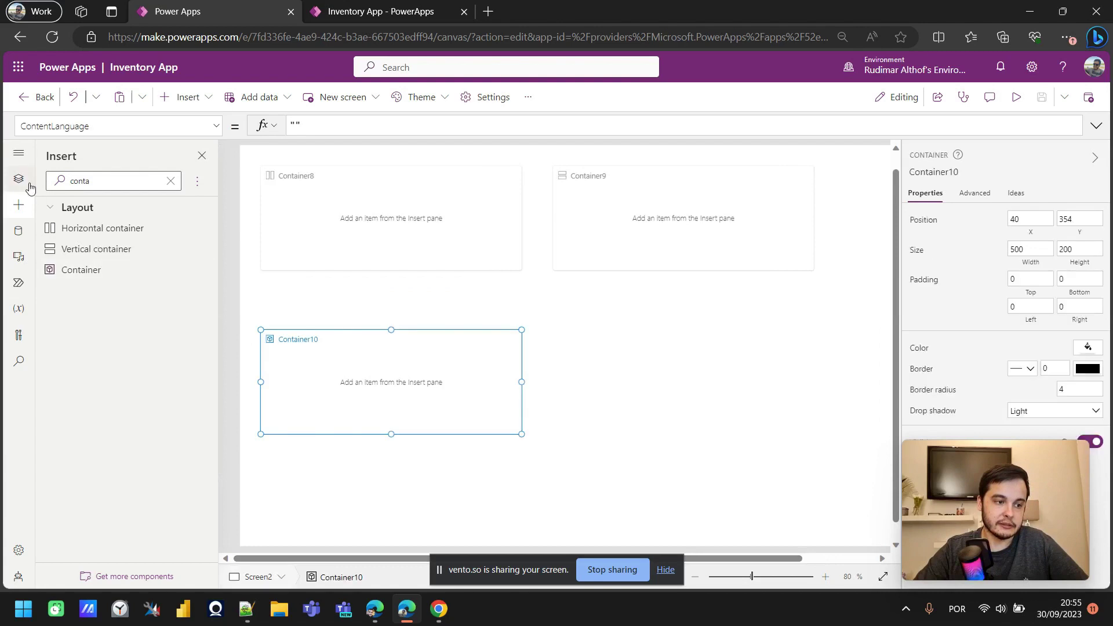
{"action": "left_click", "coordinate": [19, 179]}
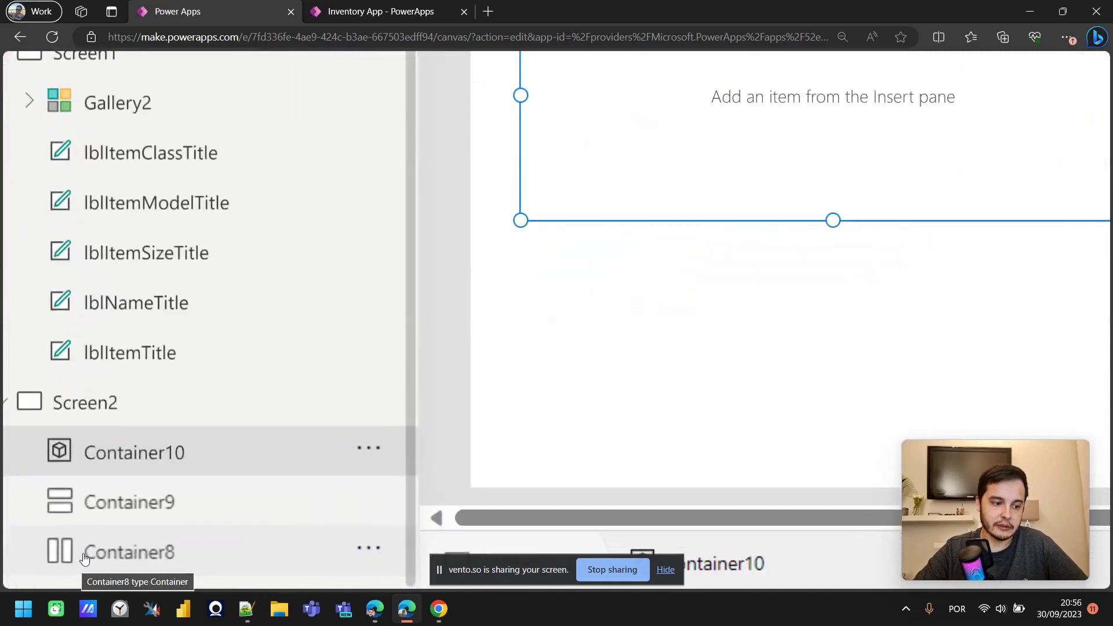
{"action": "scroll", "coordinate": [87, 539], "scroll_direction": "left", "scroll_amount": 3}
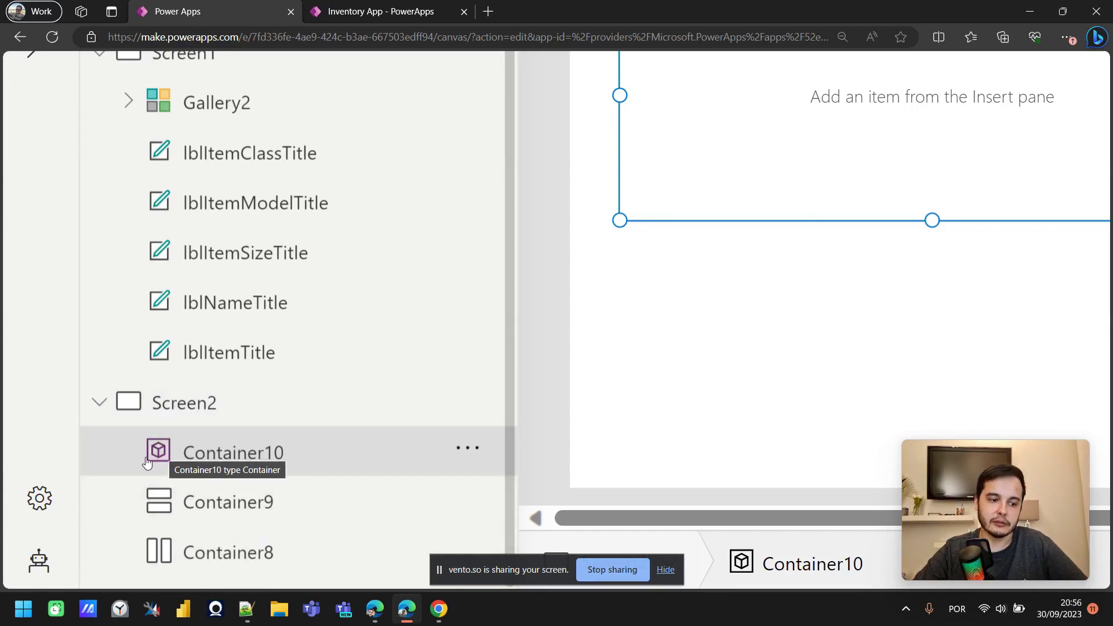
{"action": "key", "text": "ctrl+minus"}
{"action": "key", "text": "ctrl+minus"}
{"action": "key", "text": "ctrl+minus"}
{"action": "key", "text": "ctrl+minus"}
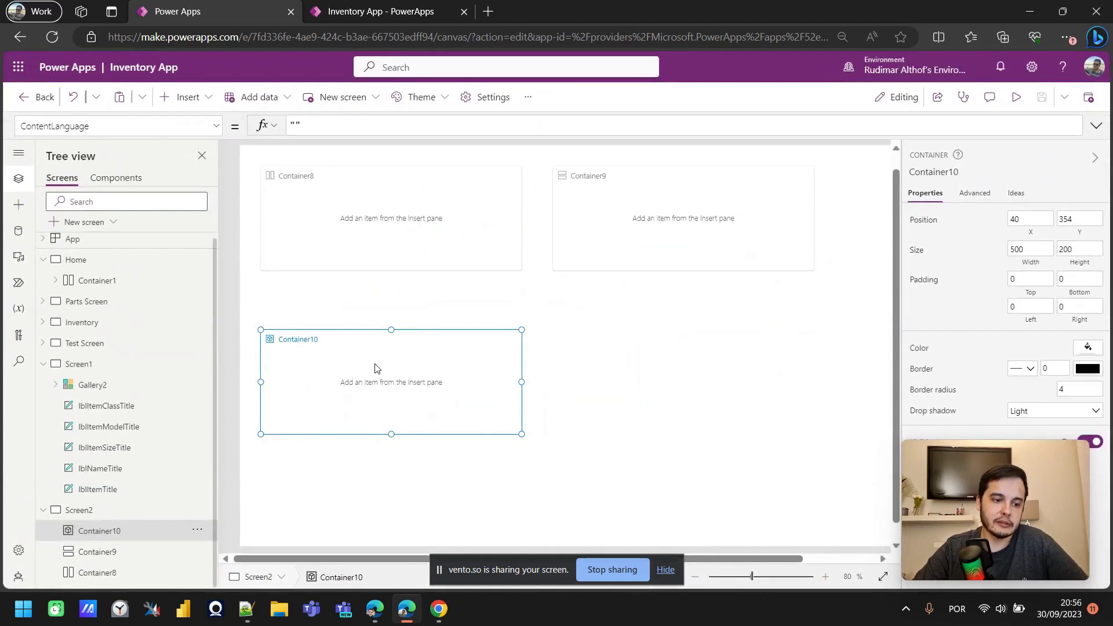
- Enlarge the plain container to a height of 277 and insert a button inside it
{"action": "scroll", "coordinate": [375, 368], "scroll_direction": "up", "scroll_amount": 5}
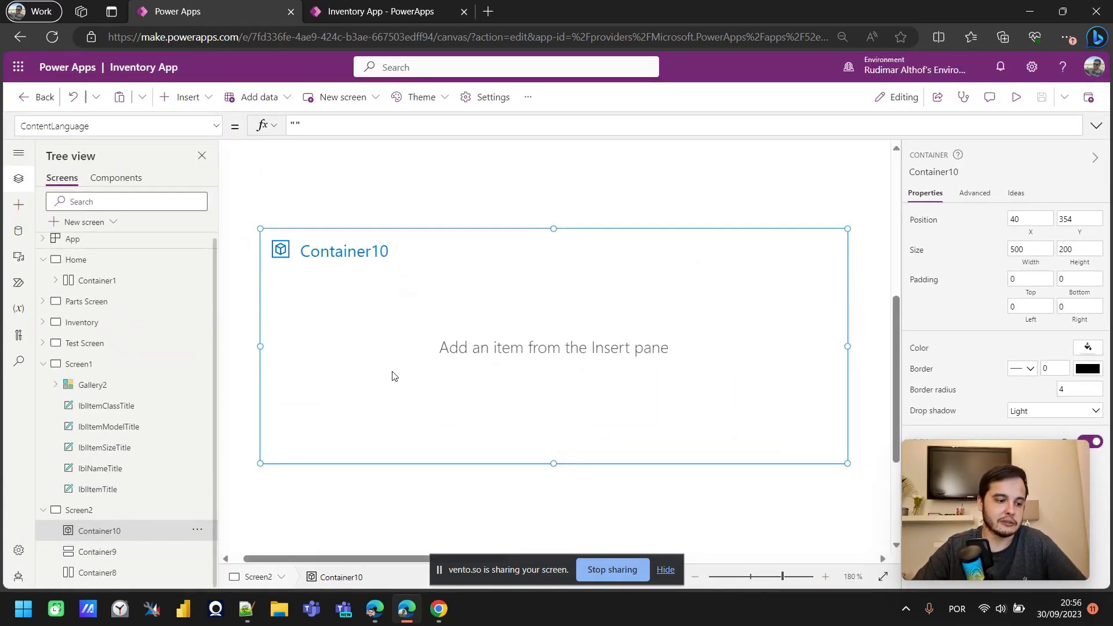
{"action": "scroll", "coordinate": [410, 366], "scroll_direction": "down", "scroll_amount": 3}
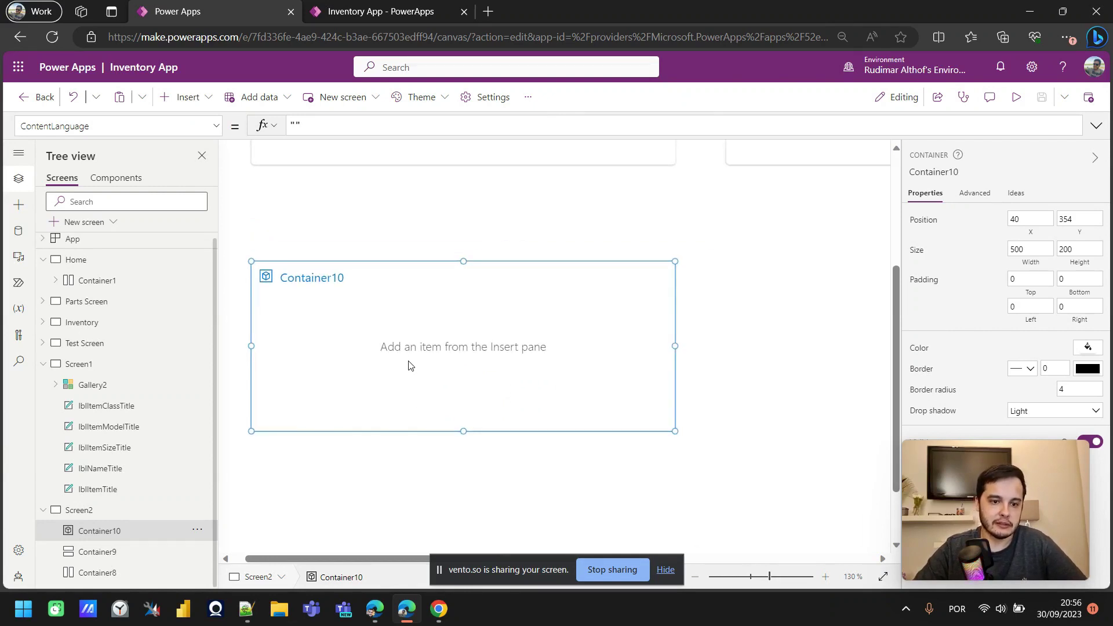
{"action": "scroll", "coordinate": [409, 364], "scroll_direction": "down", "scroll_amount": 2}
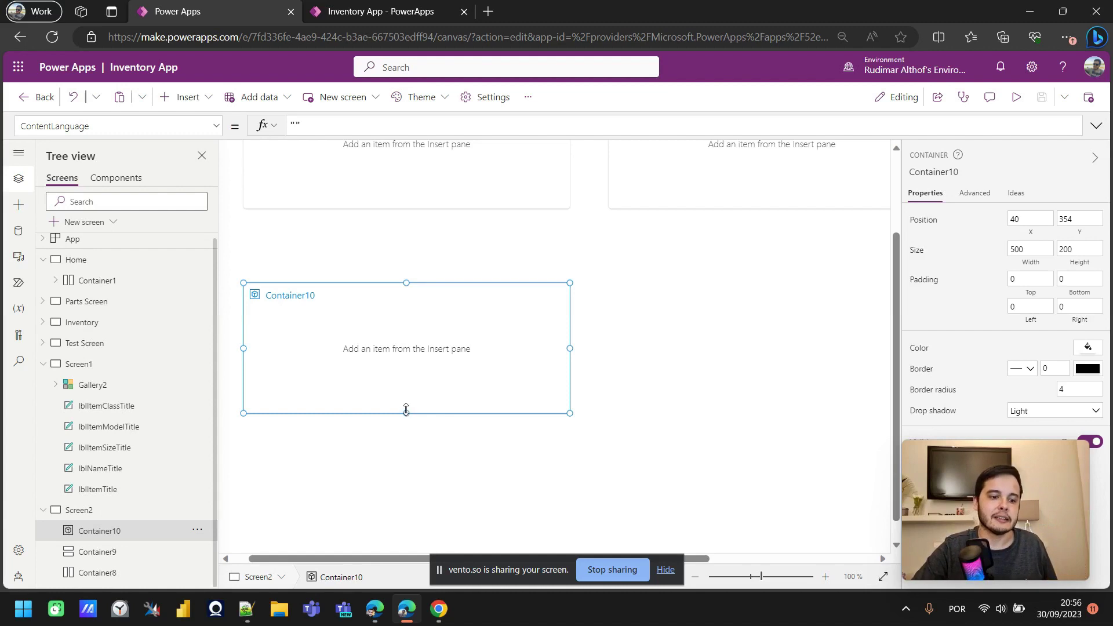
{"action": "left_click_drag", "start_coordinate": [408, 411], "coordinate": [407, 464]}
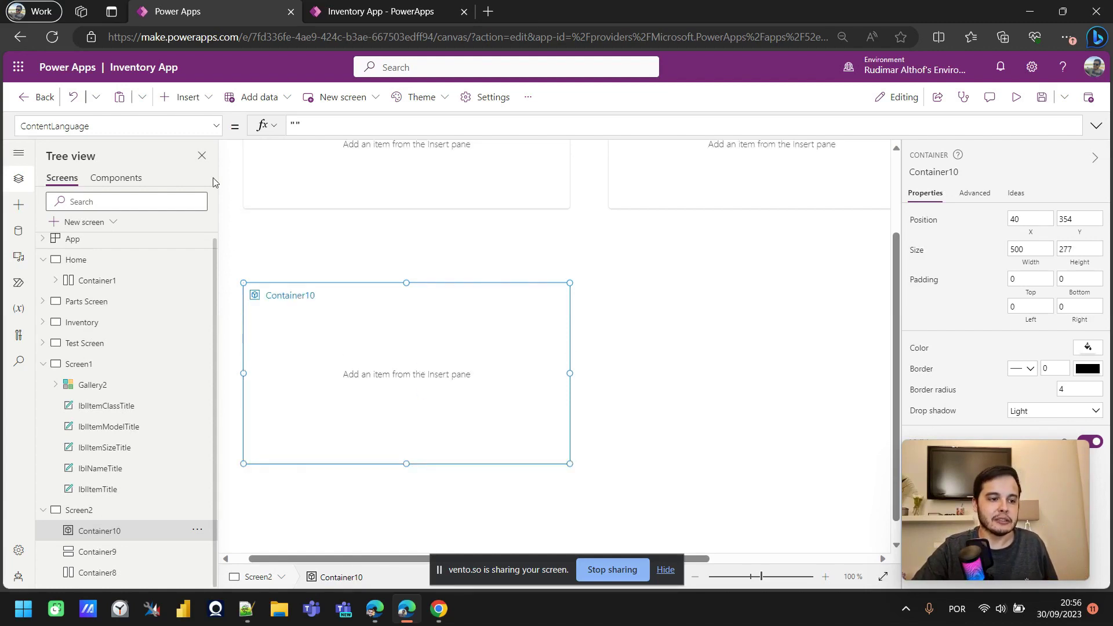
{"action": "left_click", "coordinate": [186, 98]}
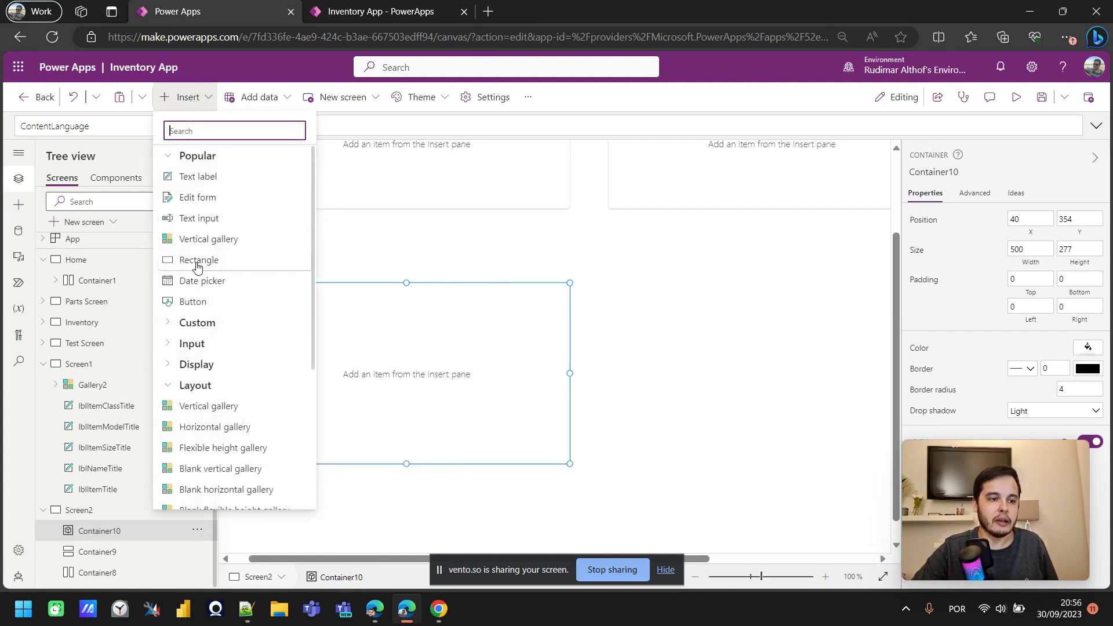
{"action": "left_click", "coordinate": [194, 301]}
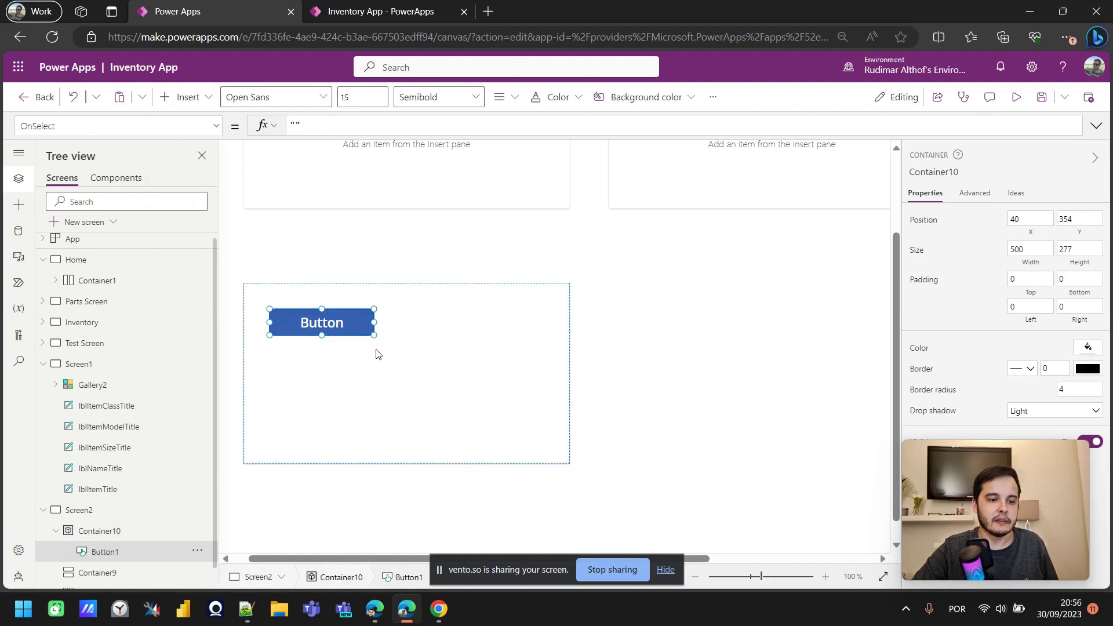
- Insert a rectangle and a date picker in the plain container, placing the date picker at X 130, Y 195 and the rectangle at X 268, Y 27
{"action": "left_click", "coordinate": [197, 103]}
{"action": "key", "text": "Escape"}
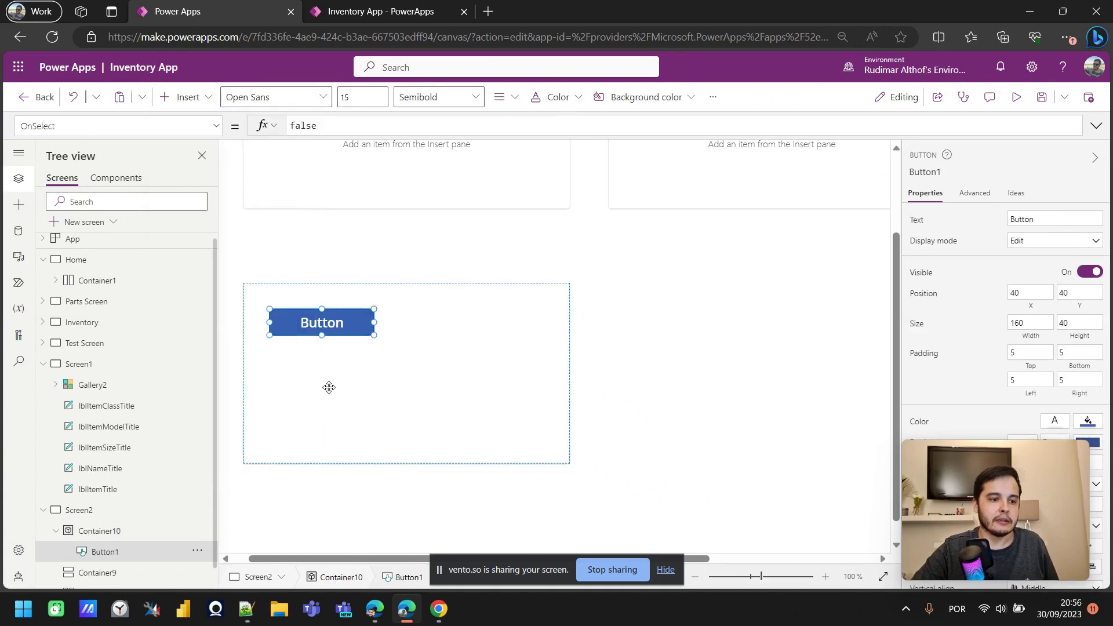
{"action": "left_click", "coordinate": [186, 98]}
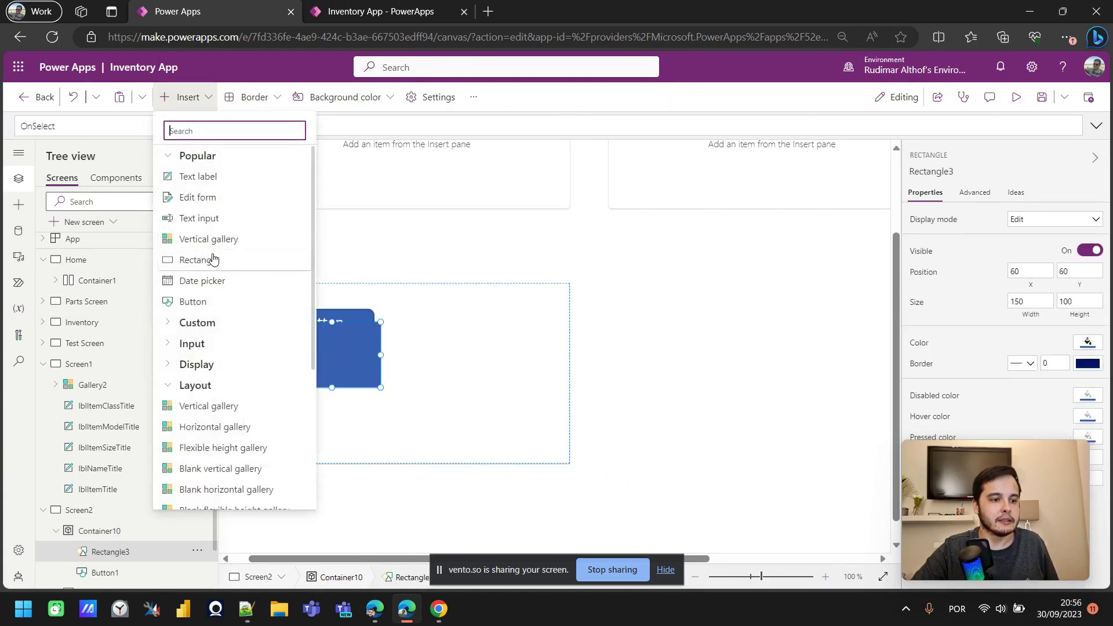
{"action": "left_click", "coordinate": [211, 288]}
{"action": "left_click_drag", "start_coordinate": [337, 348], "coordinate": [337, 431]}
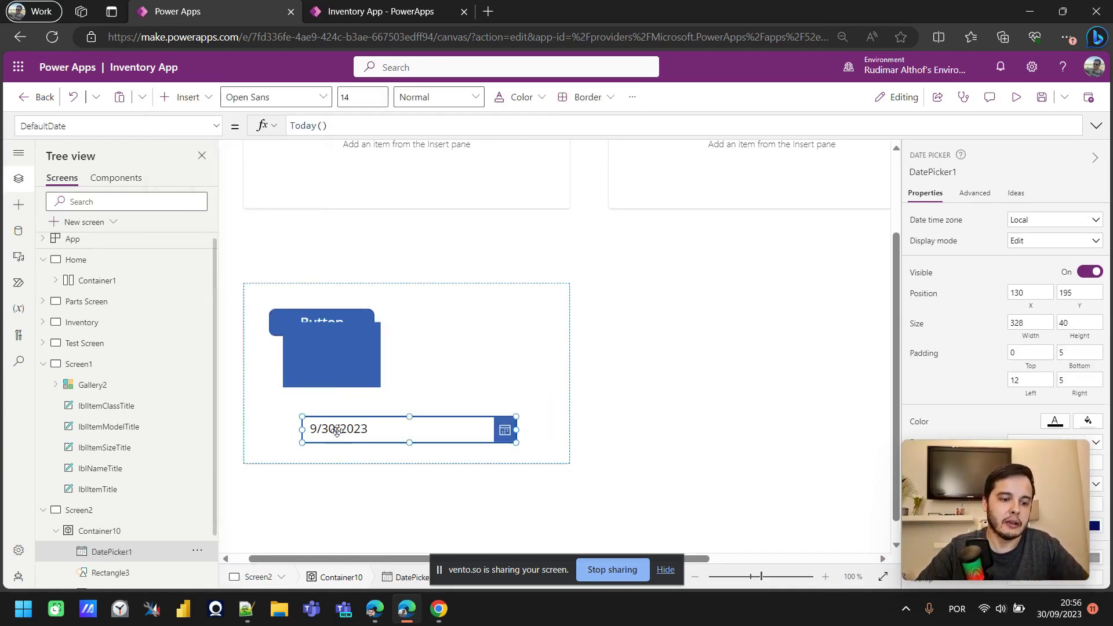
{"action": "left_click_drag", "start_coordinate": [329, 372], "coordinate": [464, 351]}
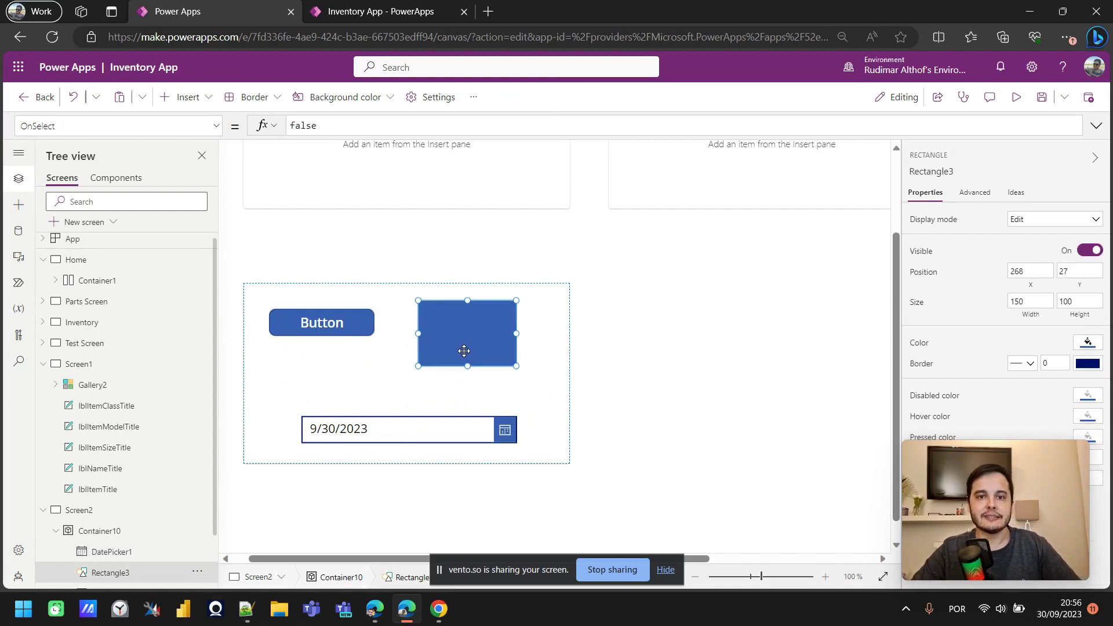
- Move the plain container to X 180, Y 330 and reposition its date picker at X 40, Y 186 inside it
{"action": "left_click", "coordinate": [438, 291]}
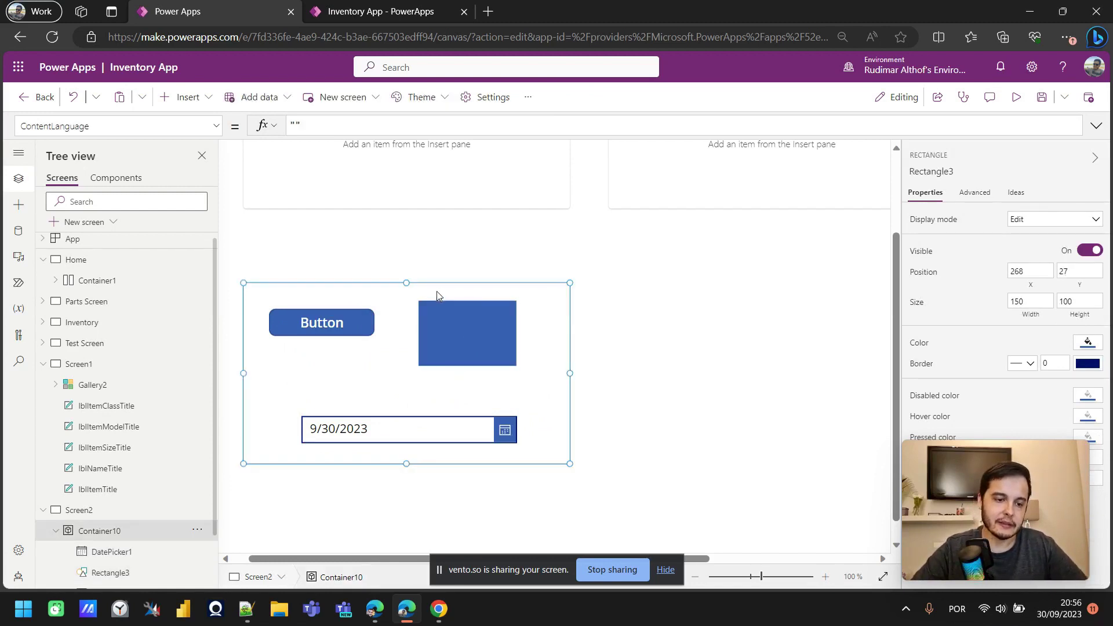
{"action": "left_click_drag", "start_coordinate": [432, 281], "coordinate": [523, 265]}
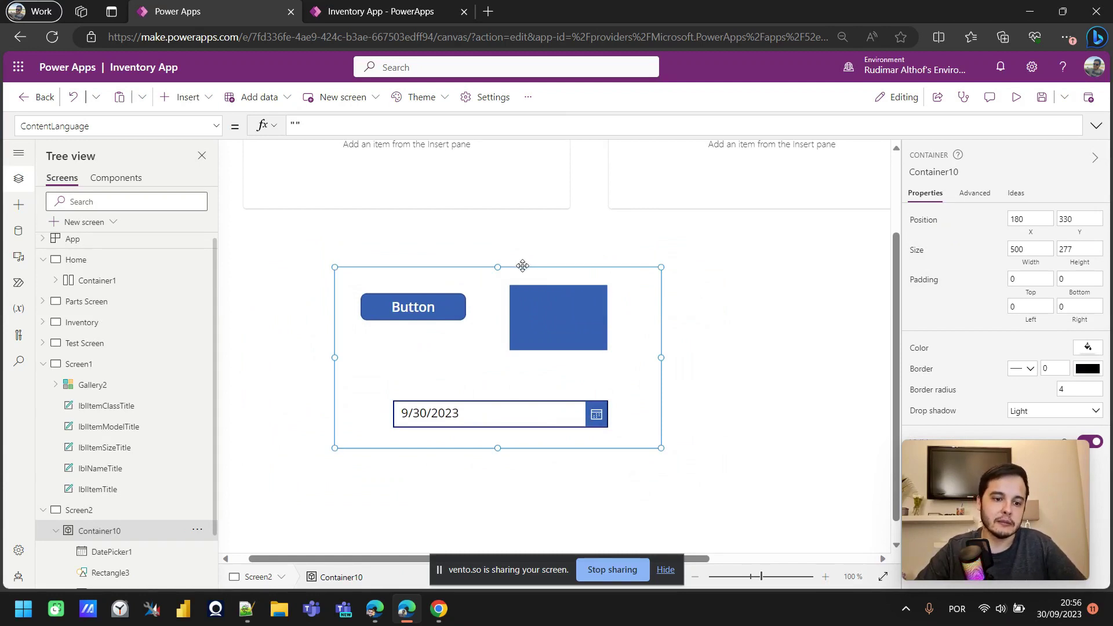
{"action": "key", "text": "ctrl+0"}
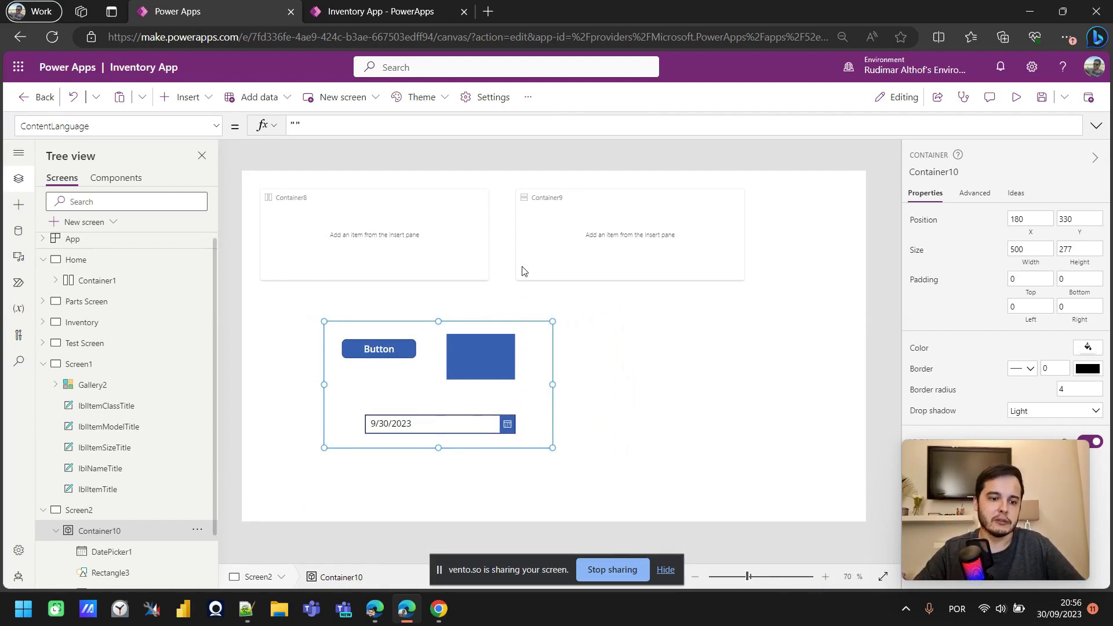
{"action": "left_click_drag", "start_coordinate": [408, 432], "coordinate": [435, 409]}
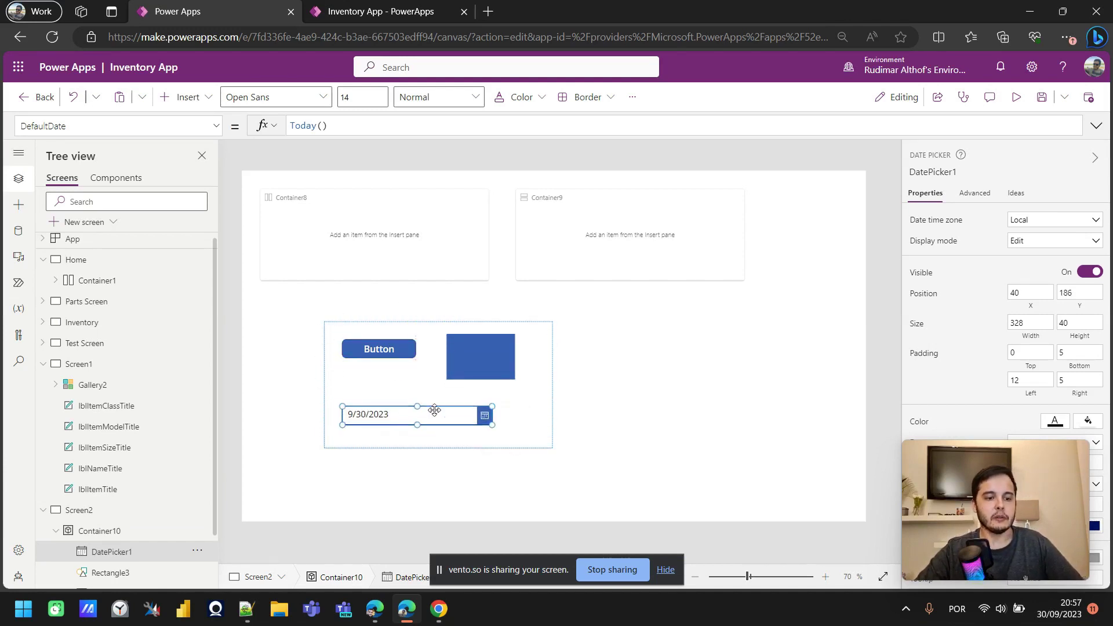
{"action": "left_click", "coordinate": [523, 399]}
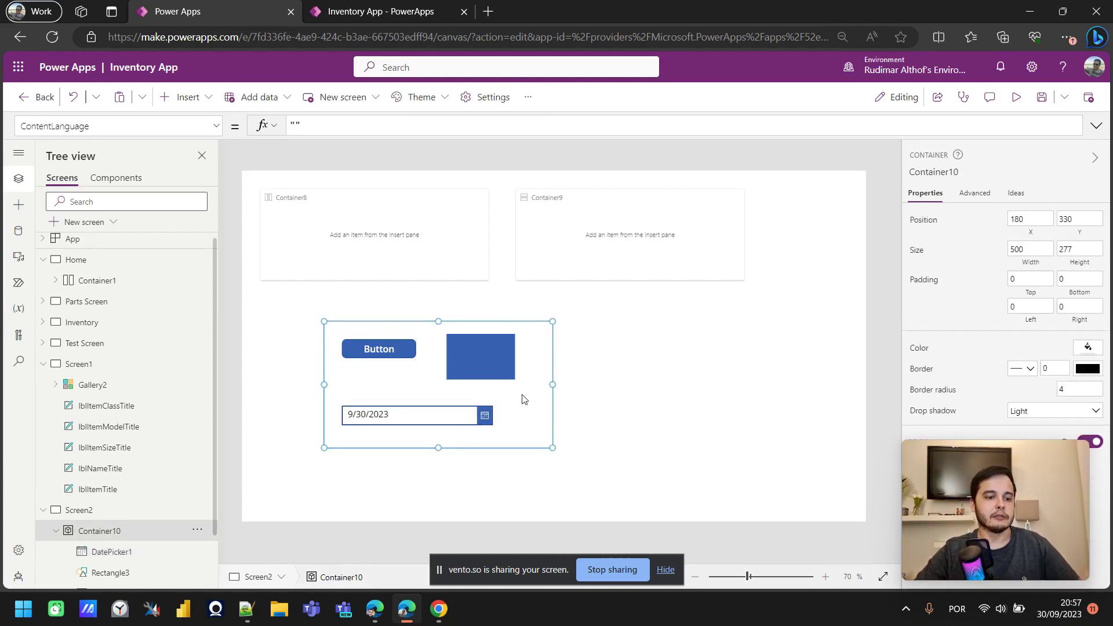
- Insert a button, a rectangle and a date picker into the vertical container
{"action": "left_click", "coordinate": [435, 240]}
{"action": "left_click", "coordinate": [554, 235]}
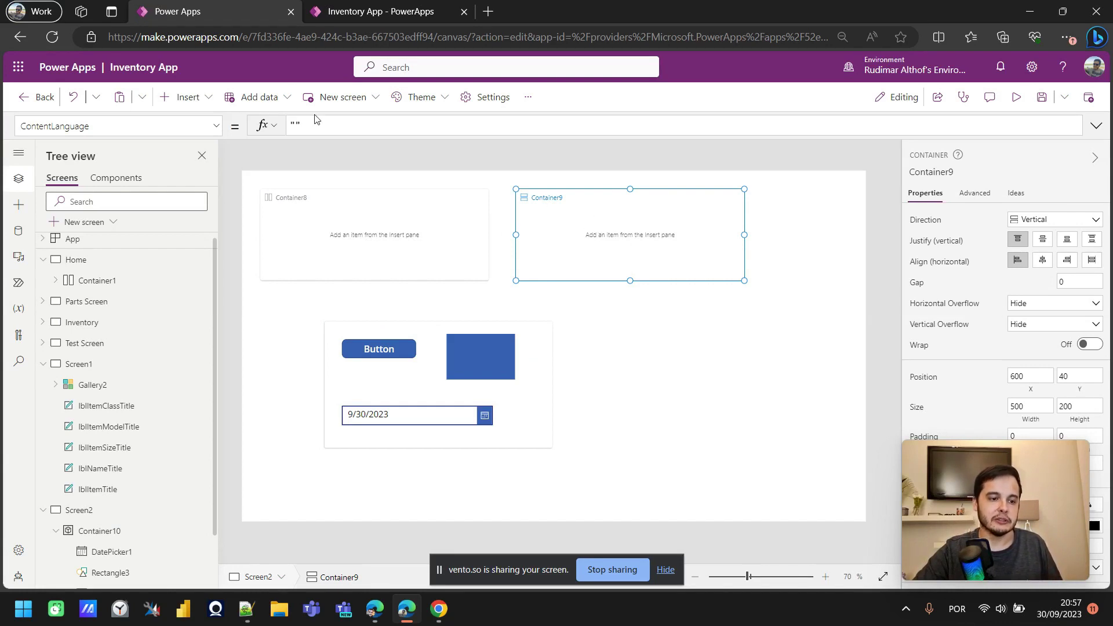
{"action": "left_click", "coordinate": [199, 99]}
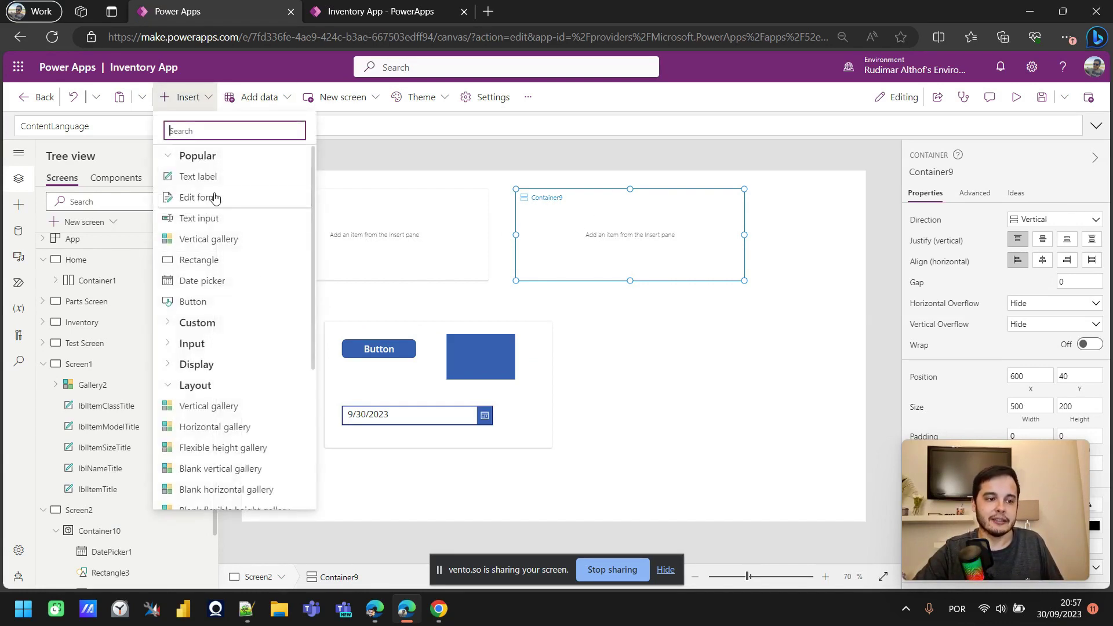
{"action": "left_click", "coordinate": [218, 301]}
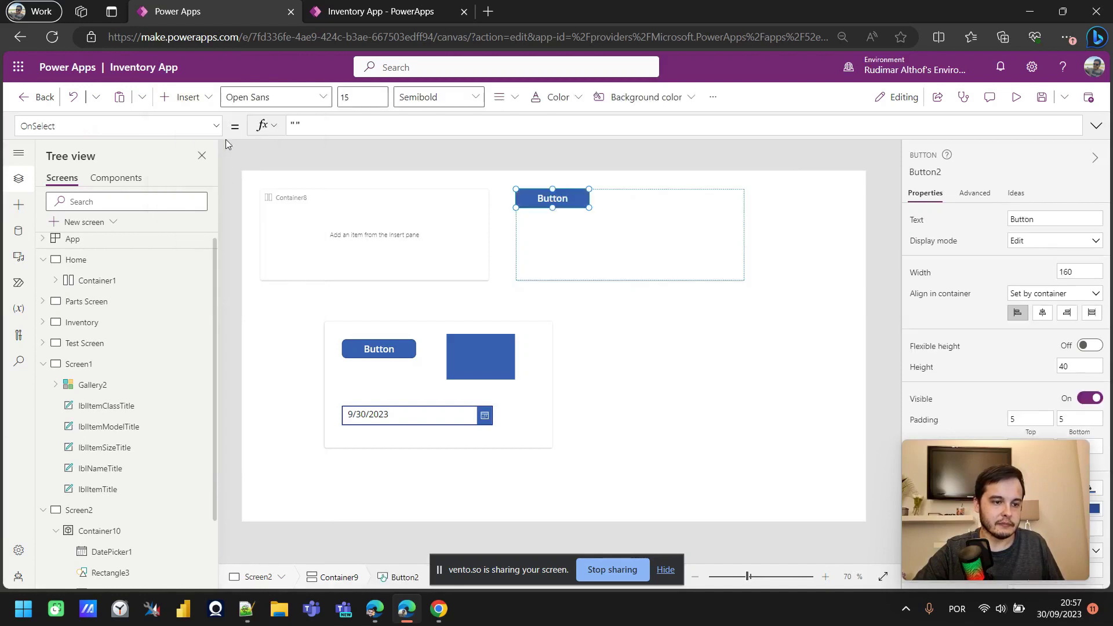
{"action": "left_click", "coordinate": [206, 99]}
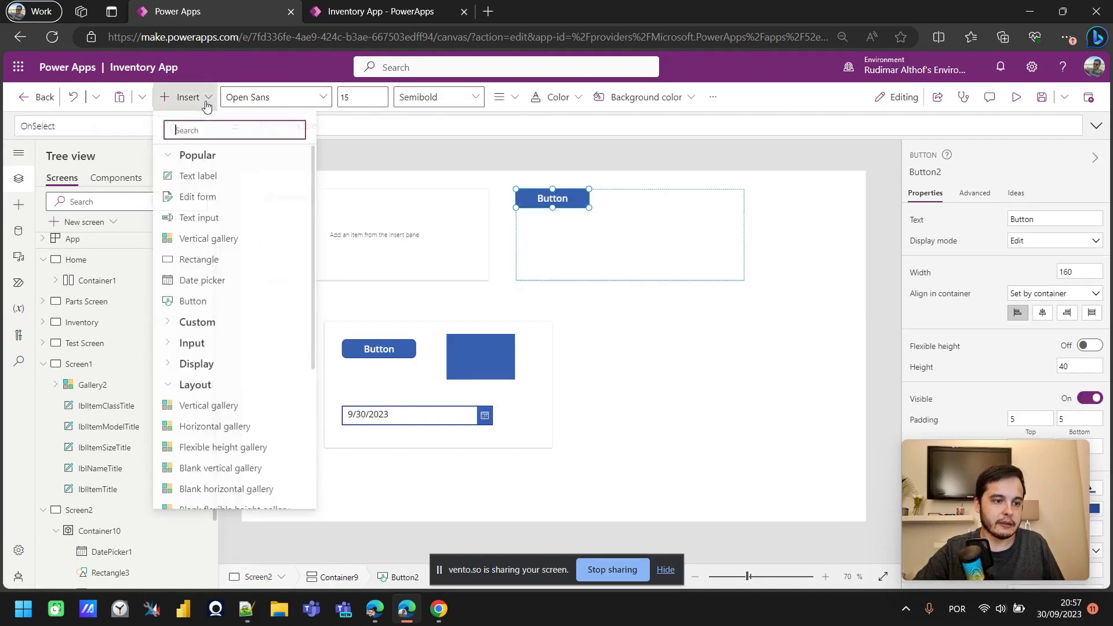
{"action": "left_click", "coordinate": [226, 259]}
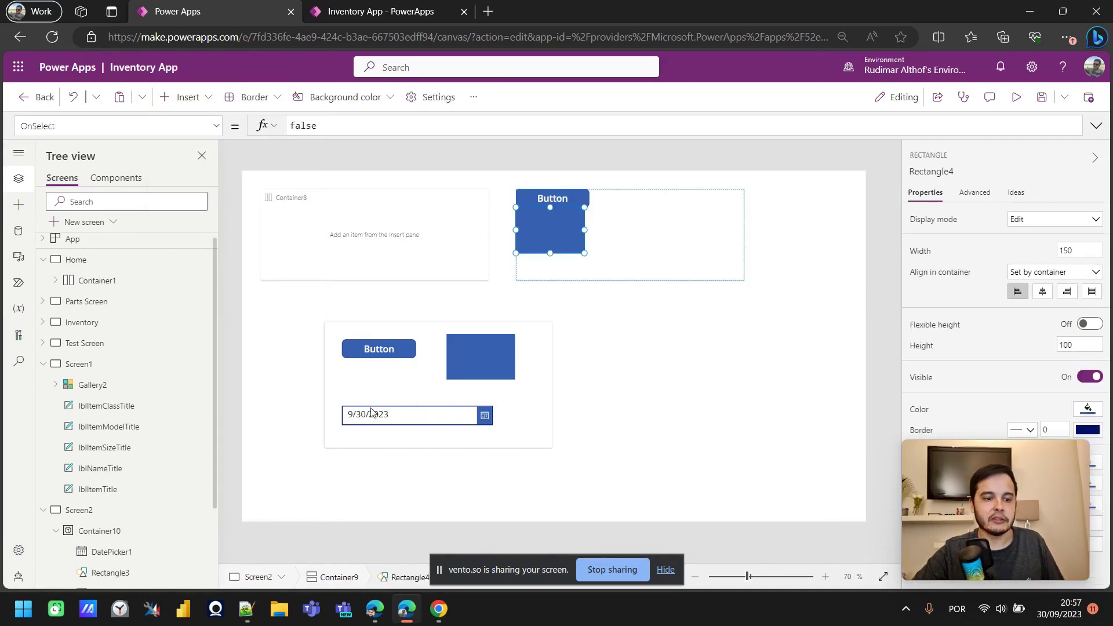
{"action": "left_click", "coordinate": [186, 97]}
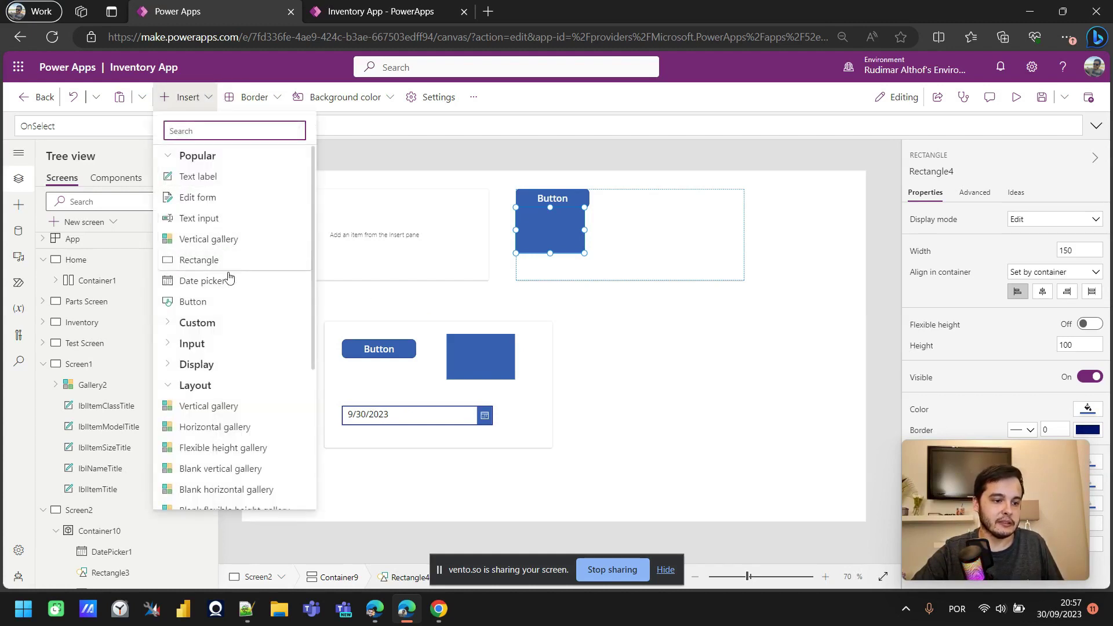
{"action": "key", "text": "Escape"}
{"action": "left_click", "coordinate": [703, 390]}
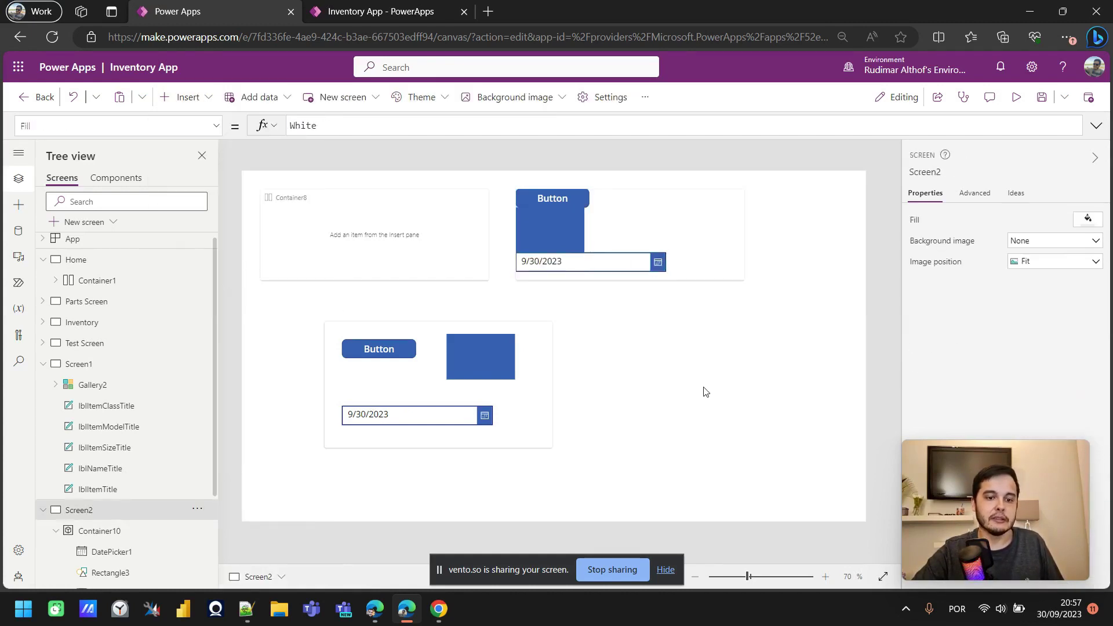
- Try to move the rectangle and the date picker freely inside the vertical container
{"action": "scroll", "coordinate": [694, 235], "scroll_direction": "up", "scroll_amount": 2}
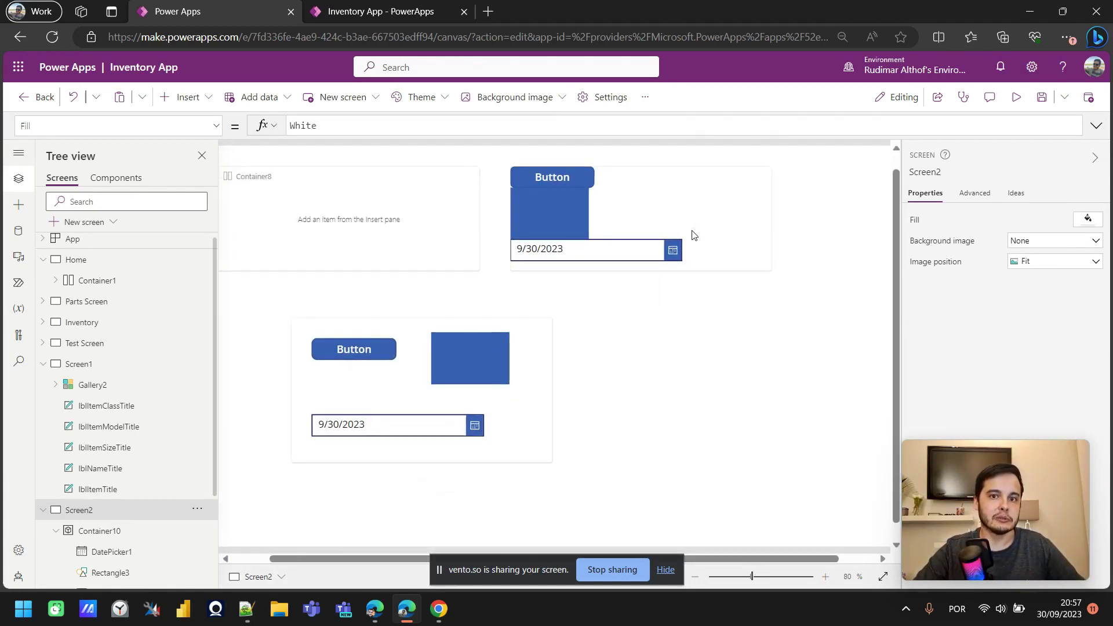
{"action": "left_click", "coordinate": [696, 206]}
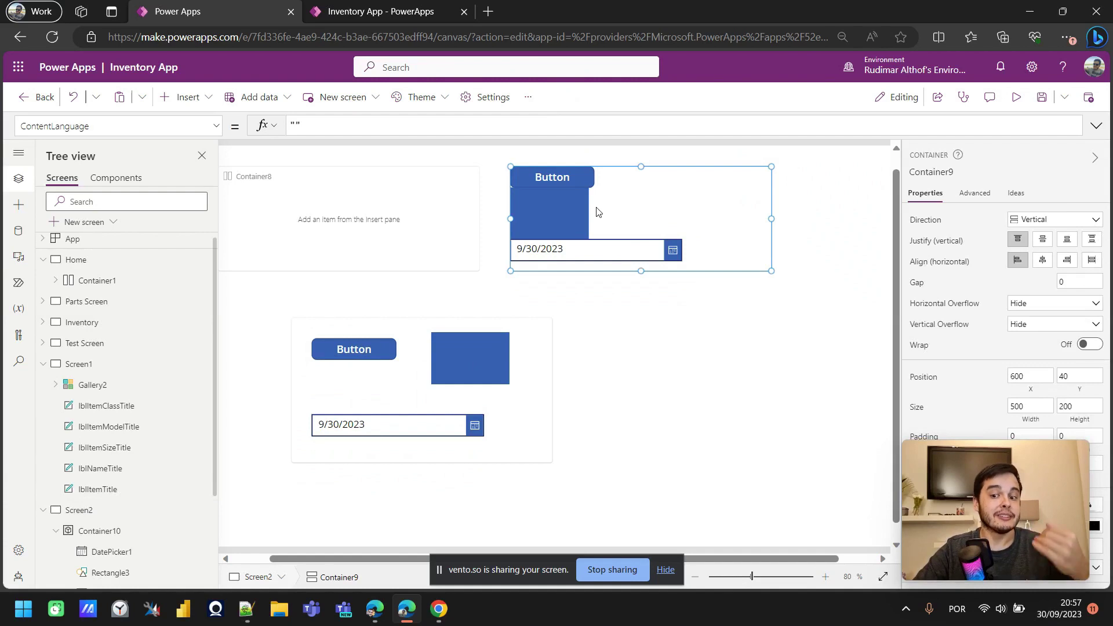
{"action": "left_click", "coordinate": [548, 208]}
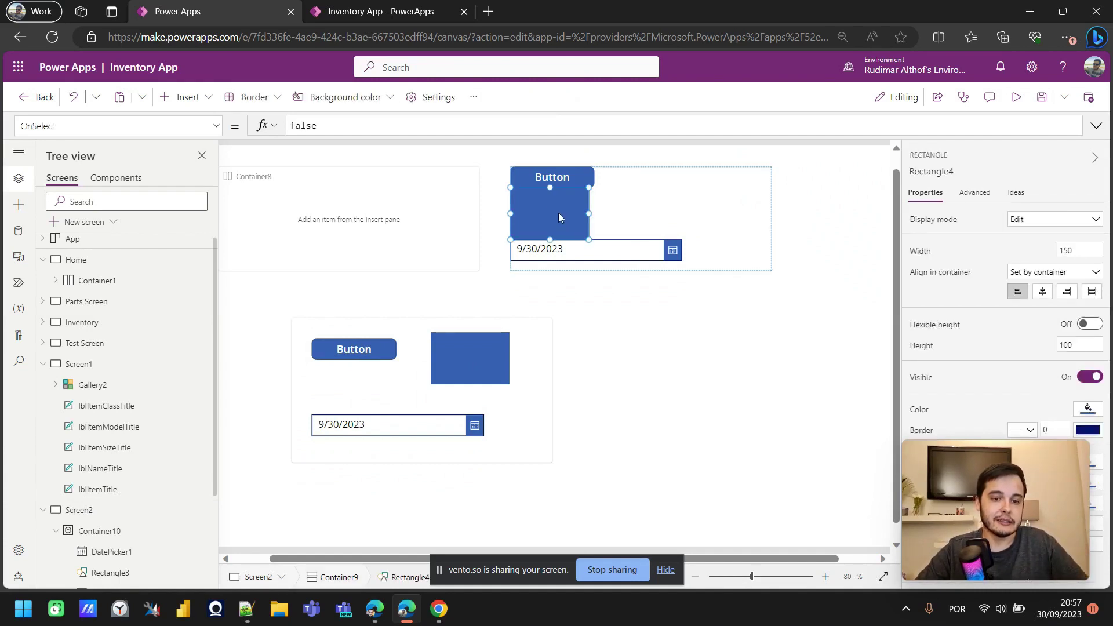
{"action": "left_click_drag", "start_coordinate": [559, 213], "coordinate": [692, 217]}
{"action": "left_click", "coordinate": [560, 251]}
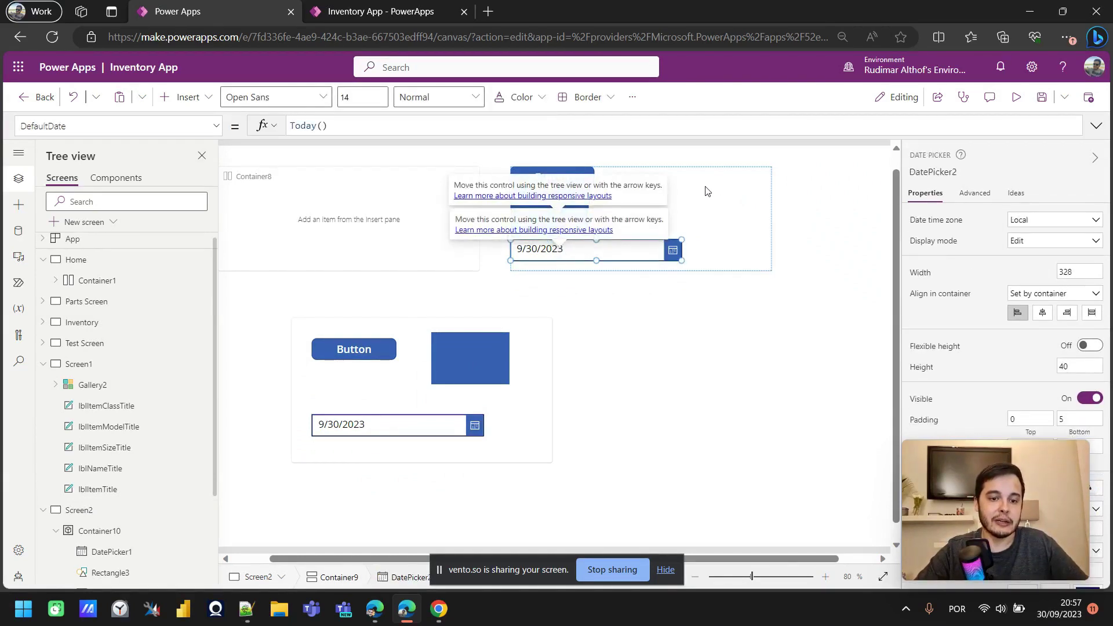
{"action": "left_click", "coordinate": [740, 208]}
{"action": "left_click", "coordinate": [736, 279]}
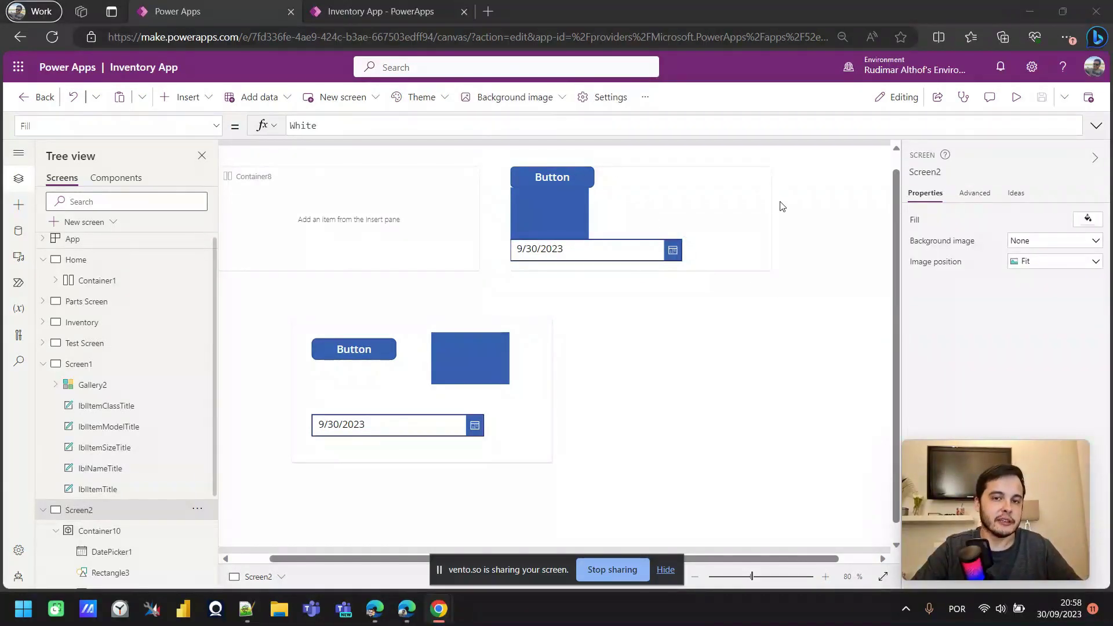
{"action": "left_click", "coordinate": [755, 226]}
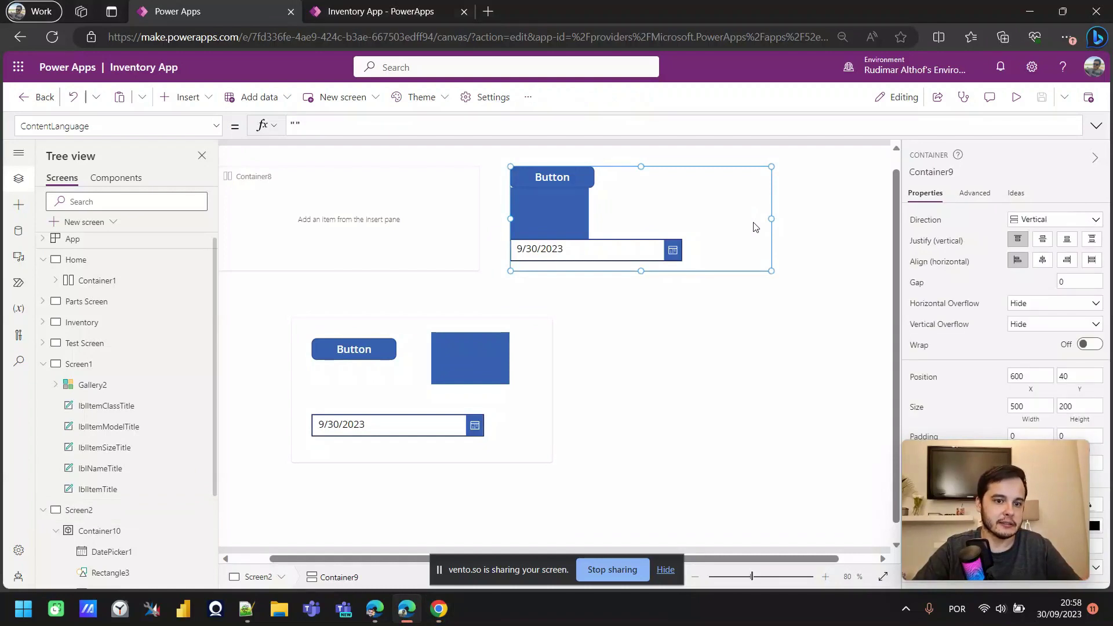
- Insert a button, a rectangle and a date picker into the horizontal container
{"action": "left_click", "coordinate": [388, 238]}
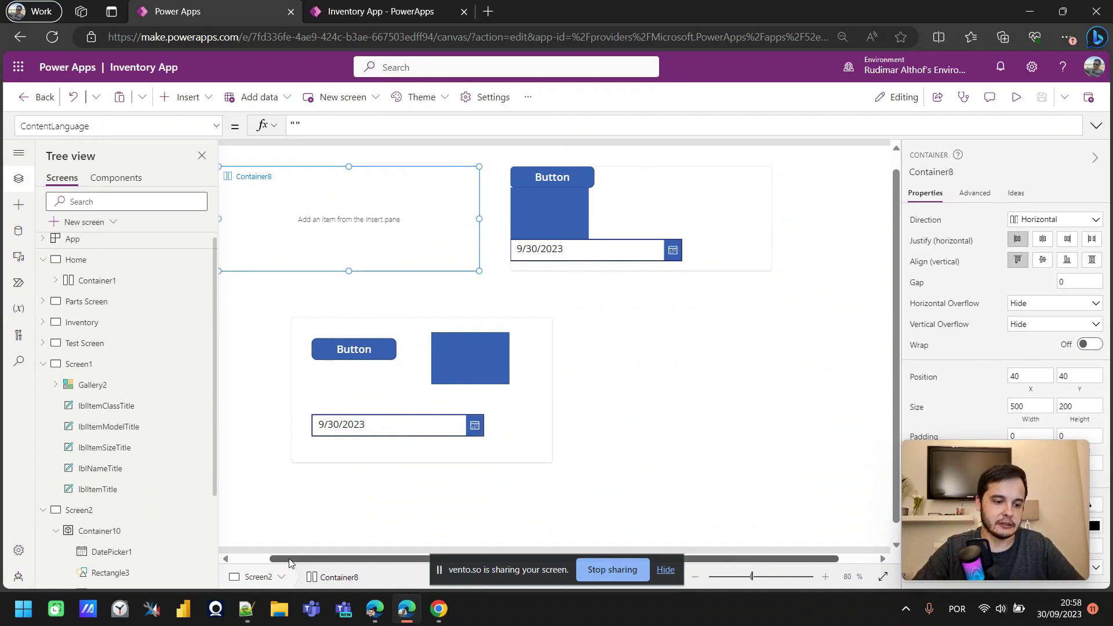
{"action": "left_click_drag", "start_coordinate": [294, 558], "coordinate": [257, 558]}
{"action": "left_click", "coordinate": [186, 98]}
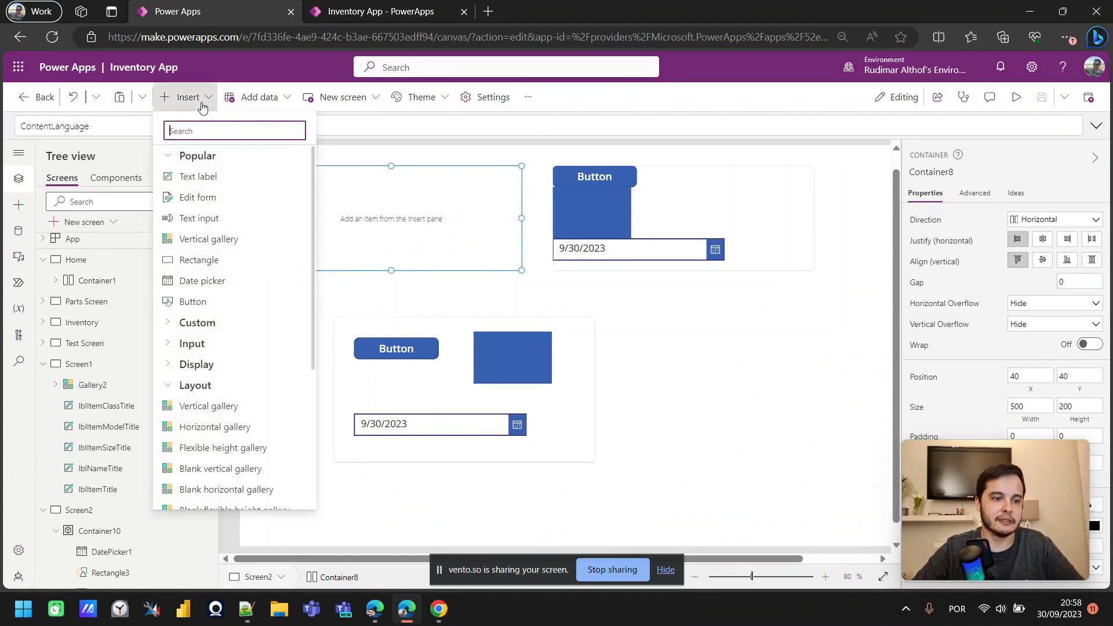
{"action": "left_click", "coordinate": [215, 295]}
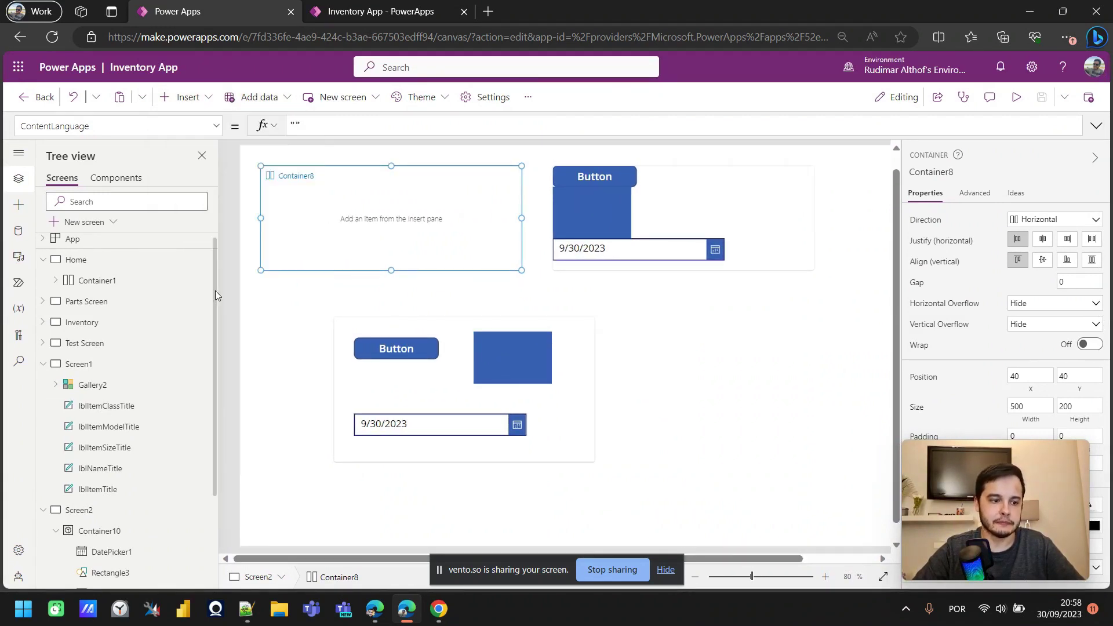
{"action": "left_click", "coordinate": [186, 97]}
{"action": "left_click", "coordinate": [222, 262]}
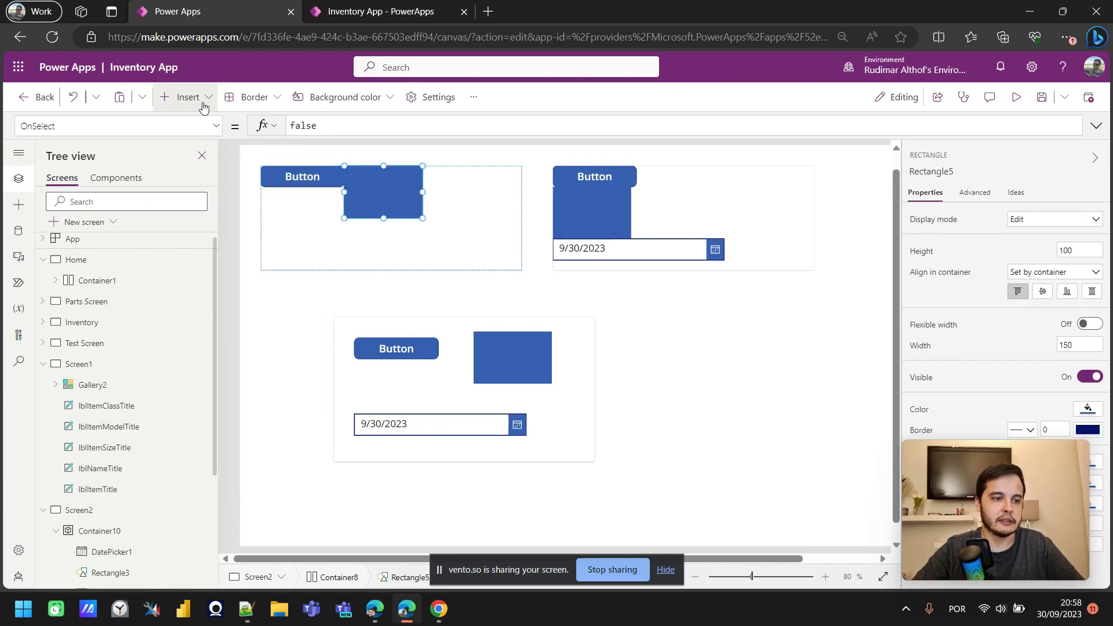
{"action": "left_click", "coordinate": [201, 99]}
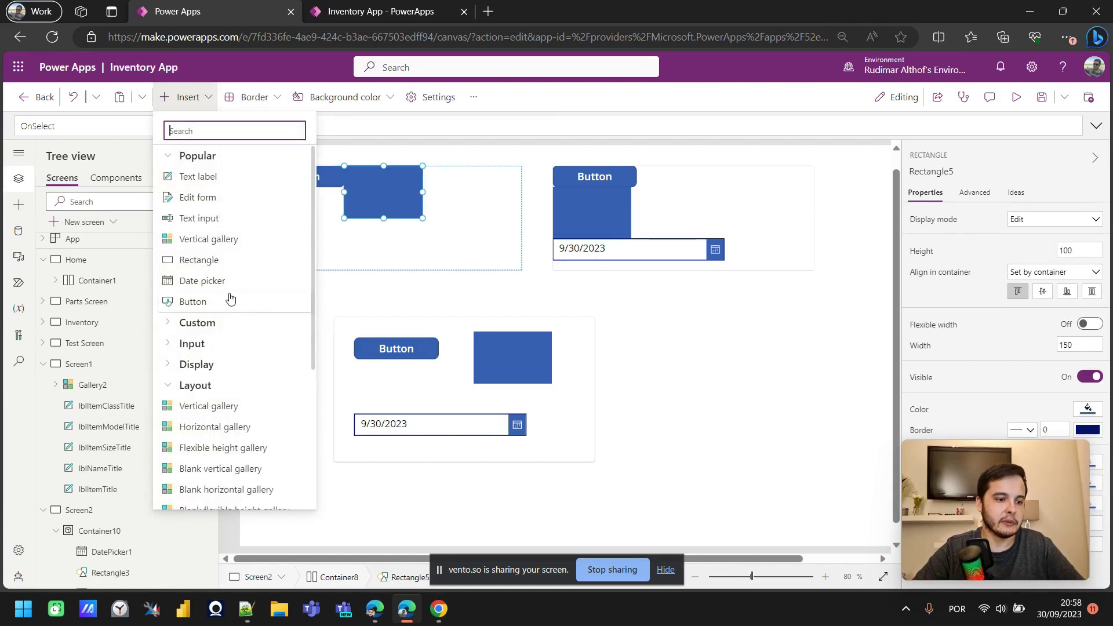
{"action": "left_click", "coordinate": [217, 282]}
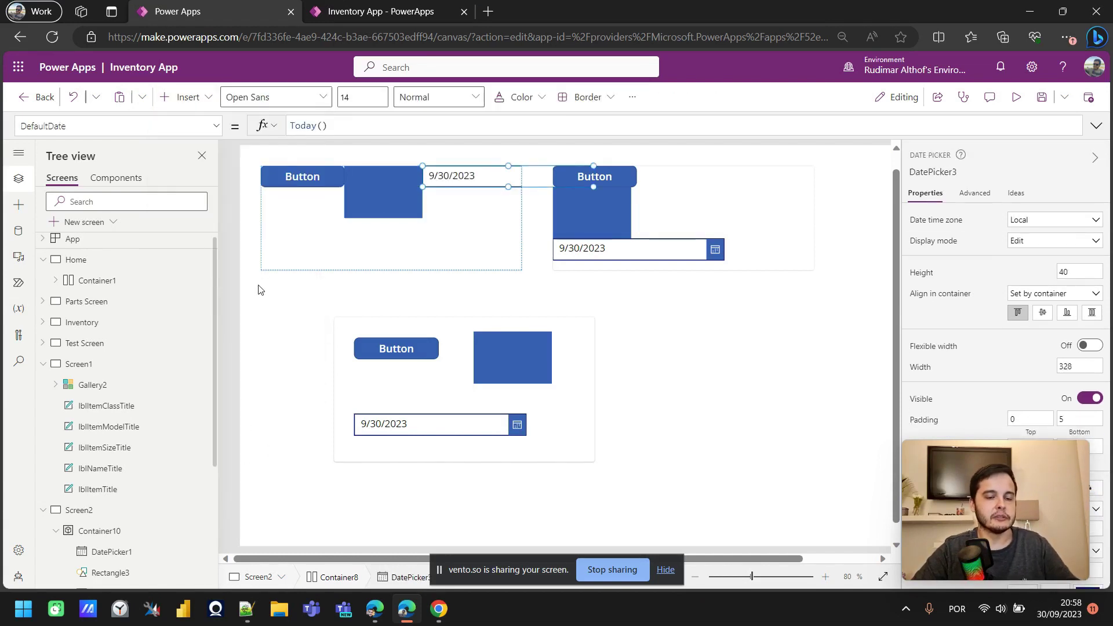
- Widen the horizontal container to 656 and move the vertical container to X 738, Y 40 so the two do not overlap
{"action": "left_click", "coordinate": [394, 246]}
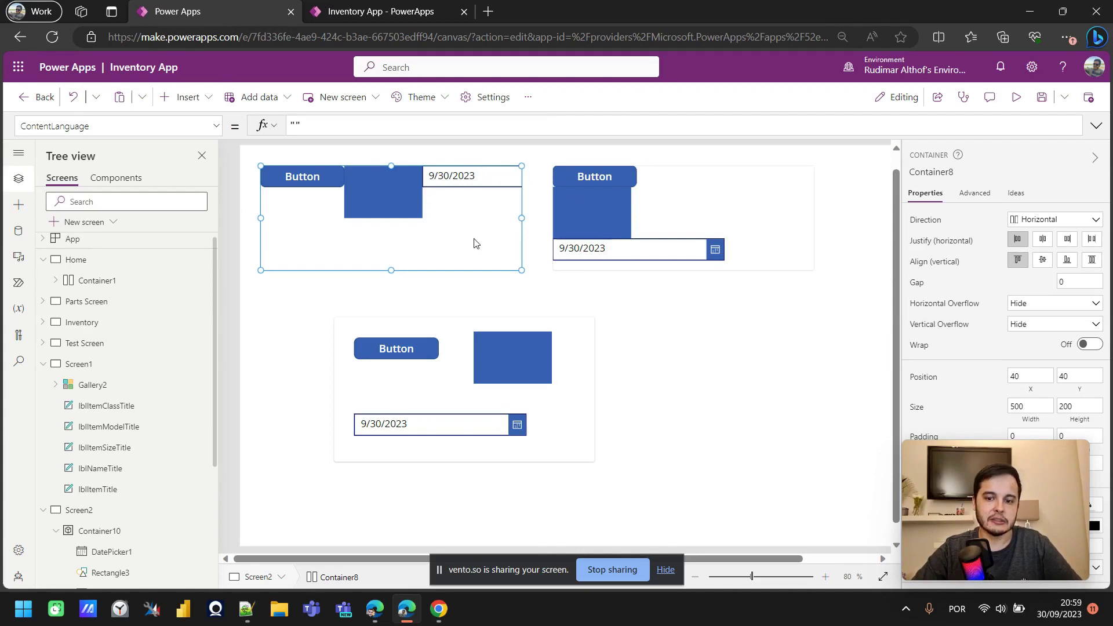
{"action": "left_click_drag", "start_coordinate": [522, 217], "coordinate": [552, 217]}
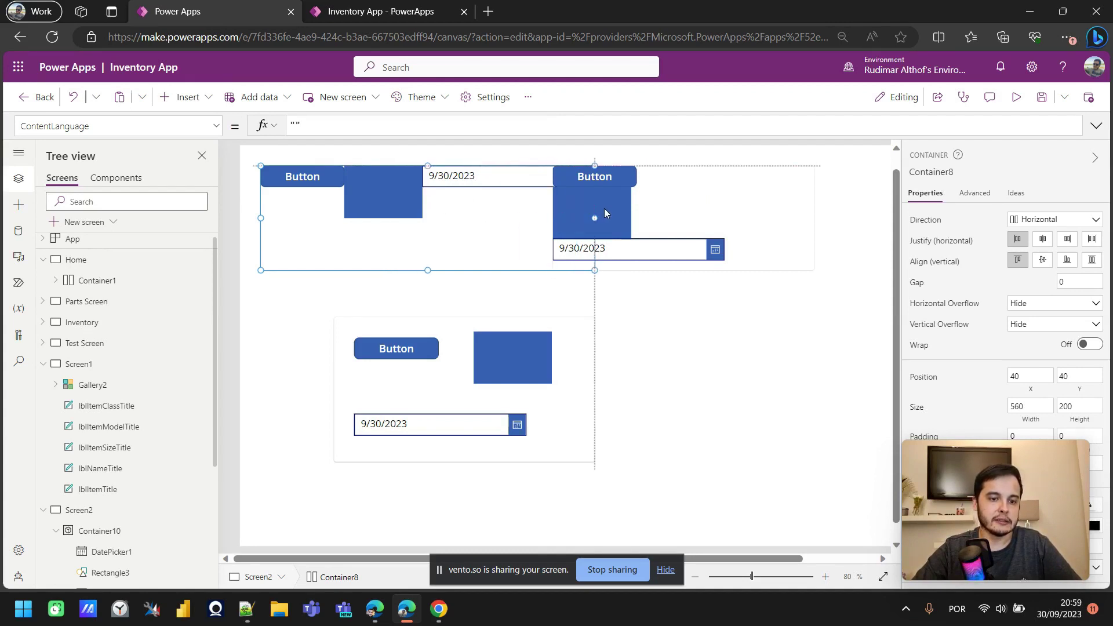
{"action": "left_click", "coordinate": [759, 217]}
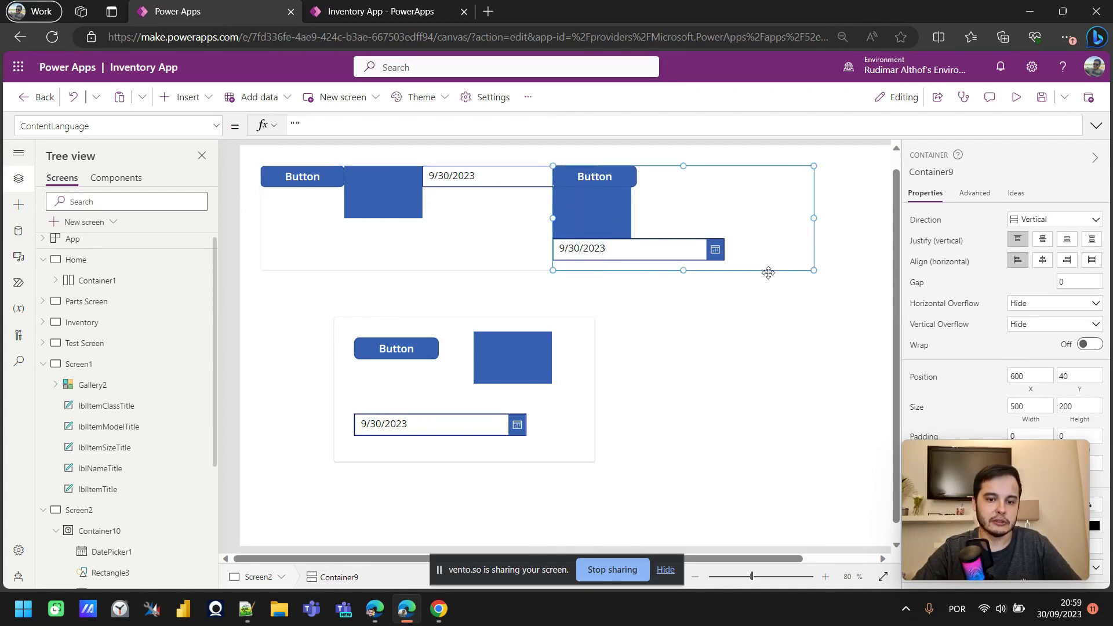
{"action": "left_click_drag", "start_coordinate": [769, 273], "coordinate": [833, 272]}
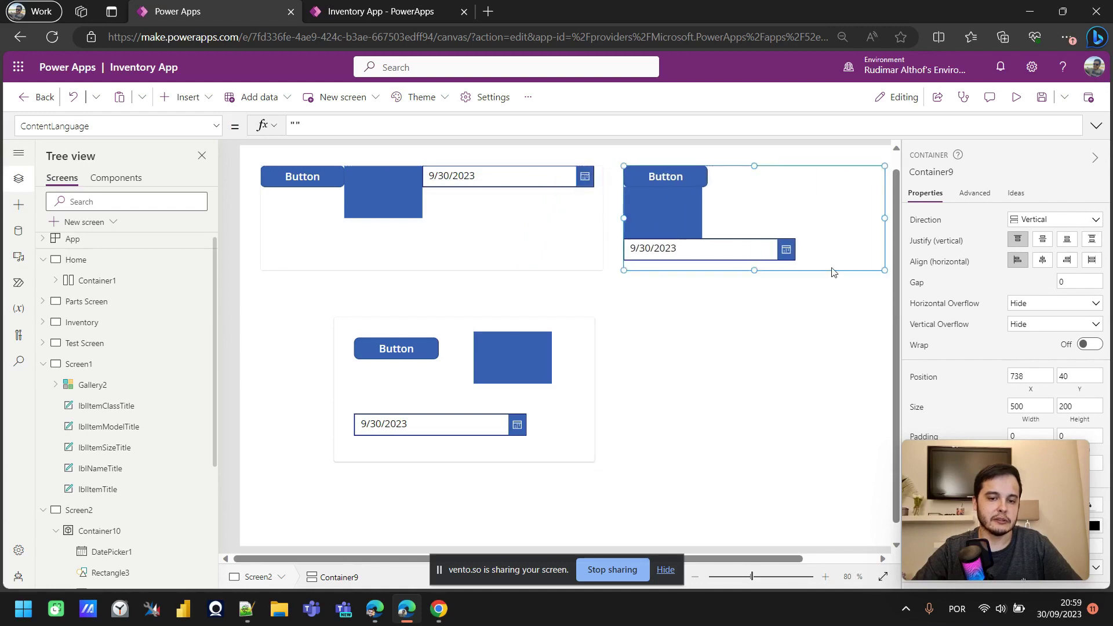
{"action": "left_click", "coordinate": [566, 190]}
{"action": "left_click", "coordinate": [566, 186]}
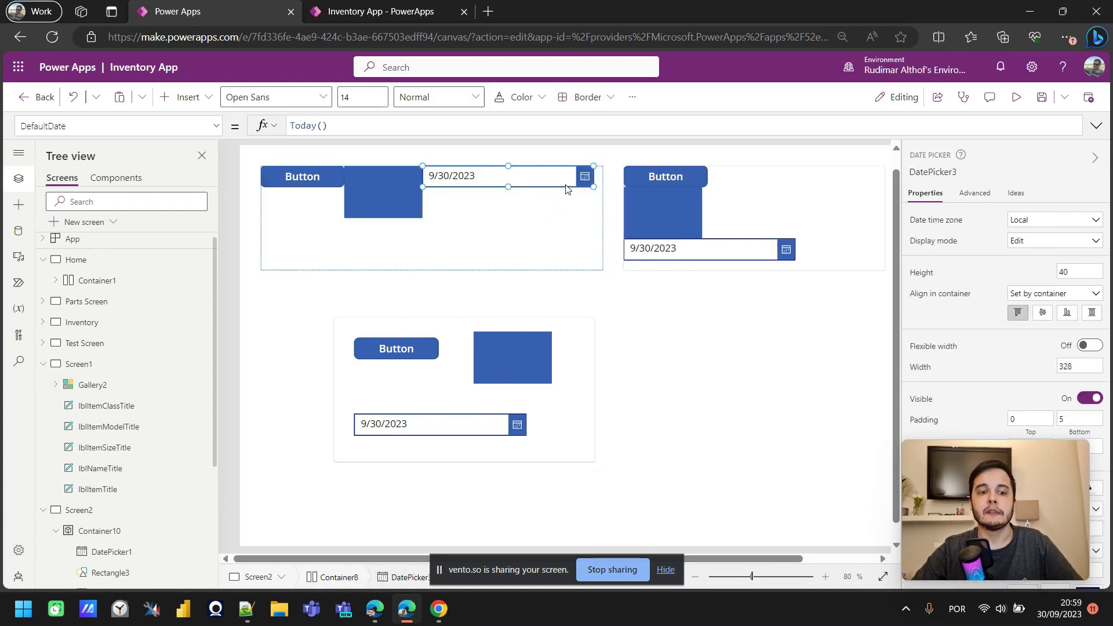
{"action": "scroll", "coordinate": [618, 259], "scroll_direction": "down", "scroll_amount": 1}
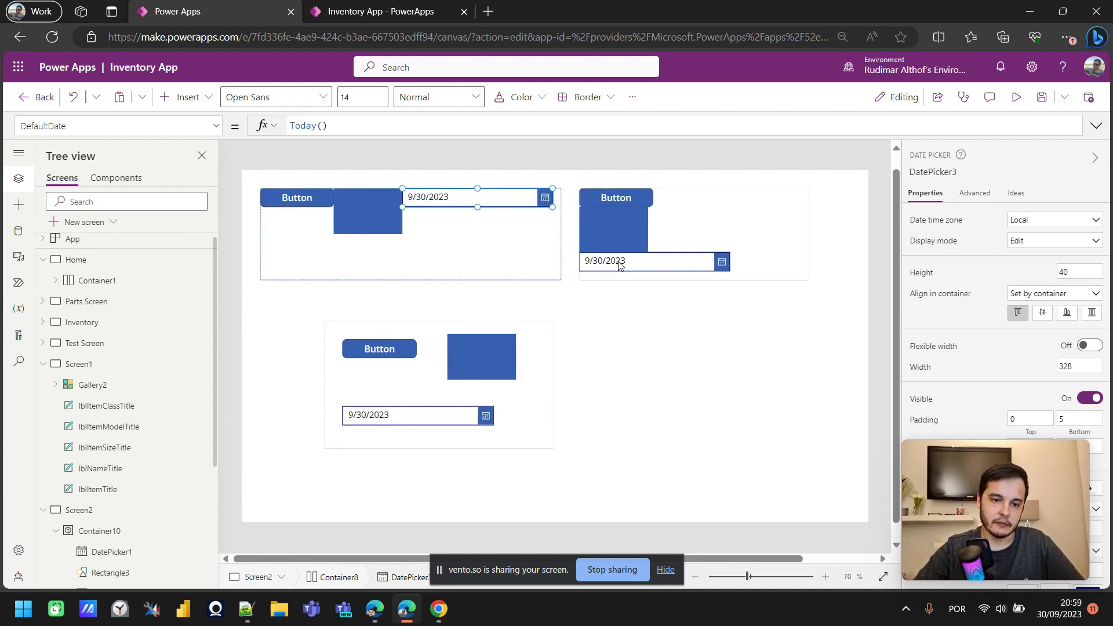
{"action": "left_click", "coordinate": [536, 238]}
{"action": "left_click", "coordinate": [804, 268]}
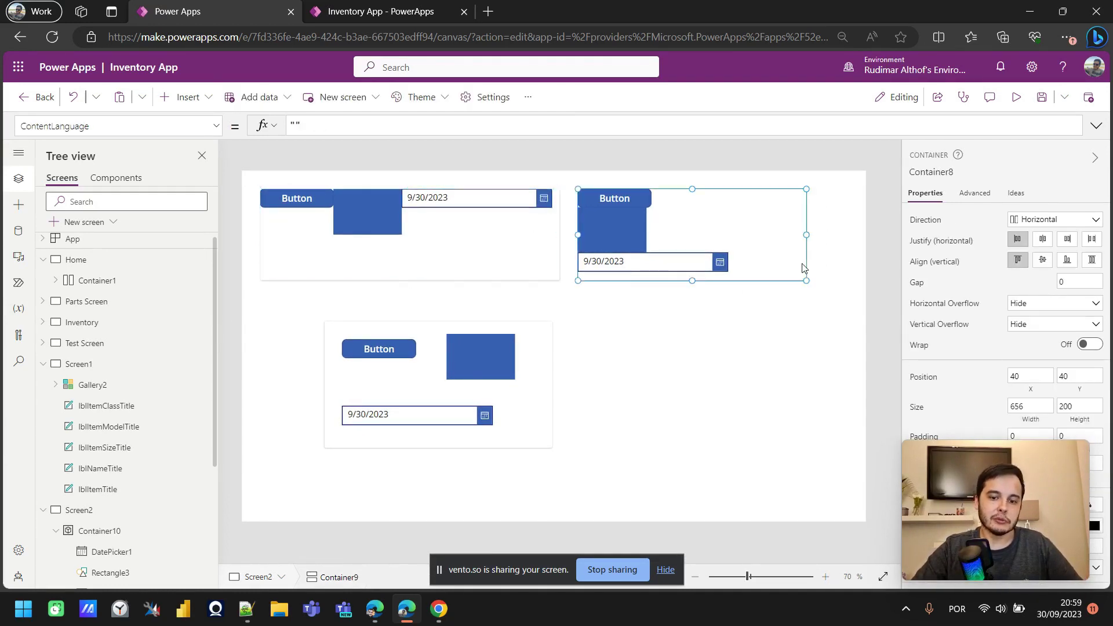
- Enlarge the vertical container to a width of 541 and a height of 634, keeping it clear of the horizontal container
{"action": "left_click_drag", "start_coordinate": [814, 243], "coordinate": [828, 242]}
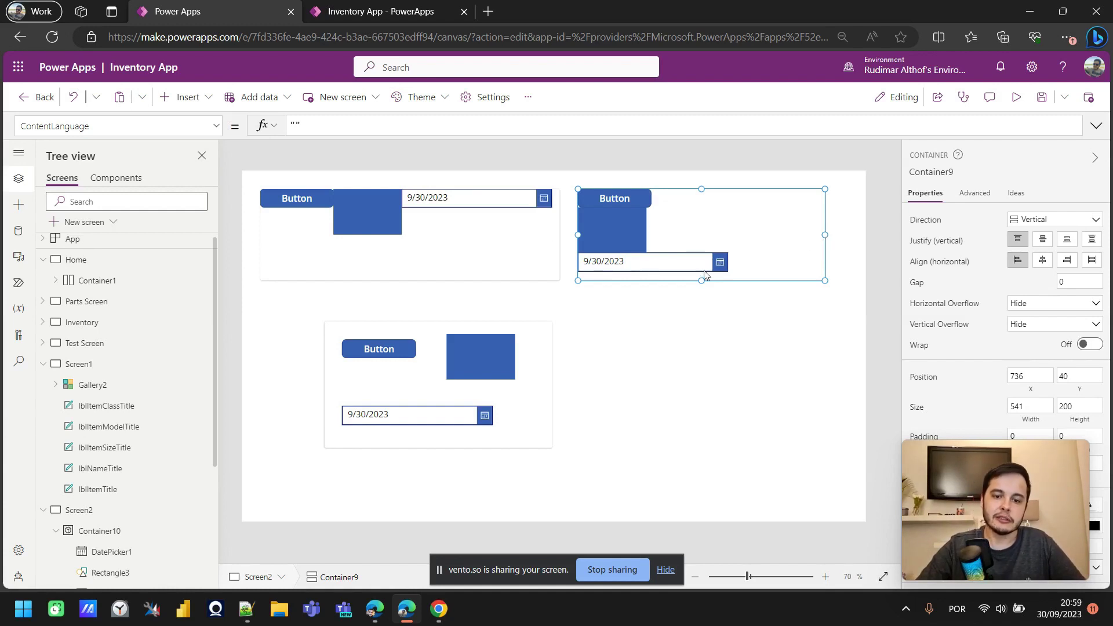
{"action": "left_click_drag", "start_coordinate": [751, 281], "coordinate": [698, 478]}
{"action": "left_click", "coordinate": [847, 432]}
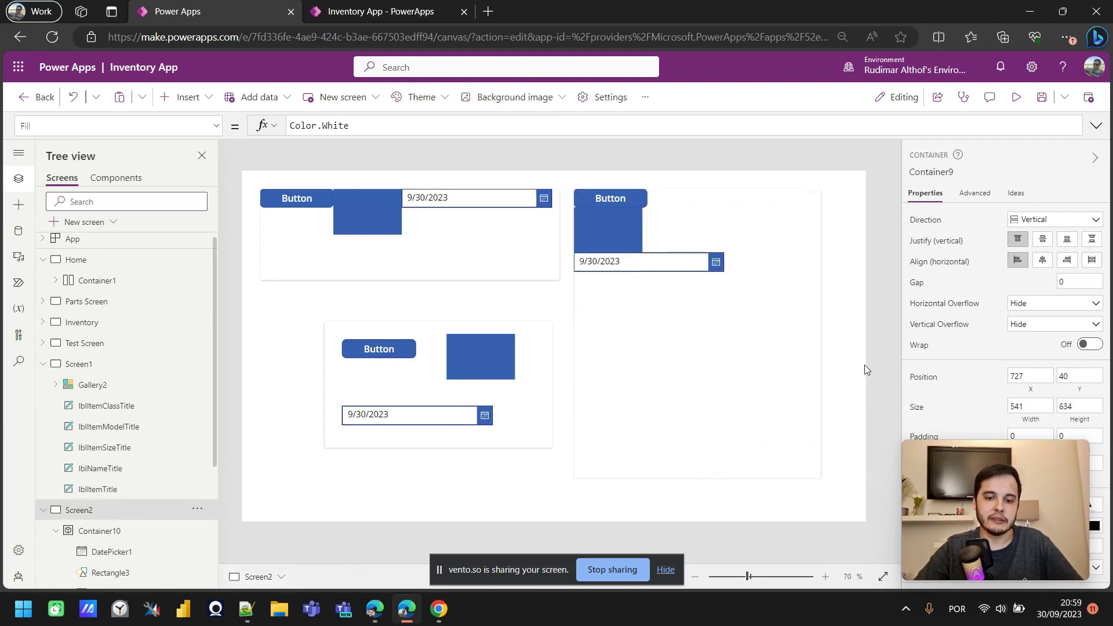
- Center the vertical container's controls both vertically and horizontally, and set the gap between them to 16
{"action": "scroll", "coordinate": [870, 337], "scroll_direction": "up", "scroll_amount": 1}
{"action": "left_click", "coordinate": [817, 338]}
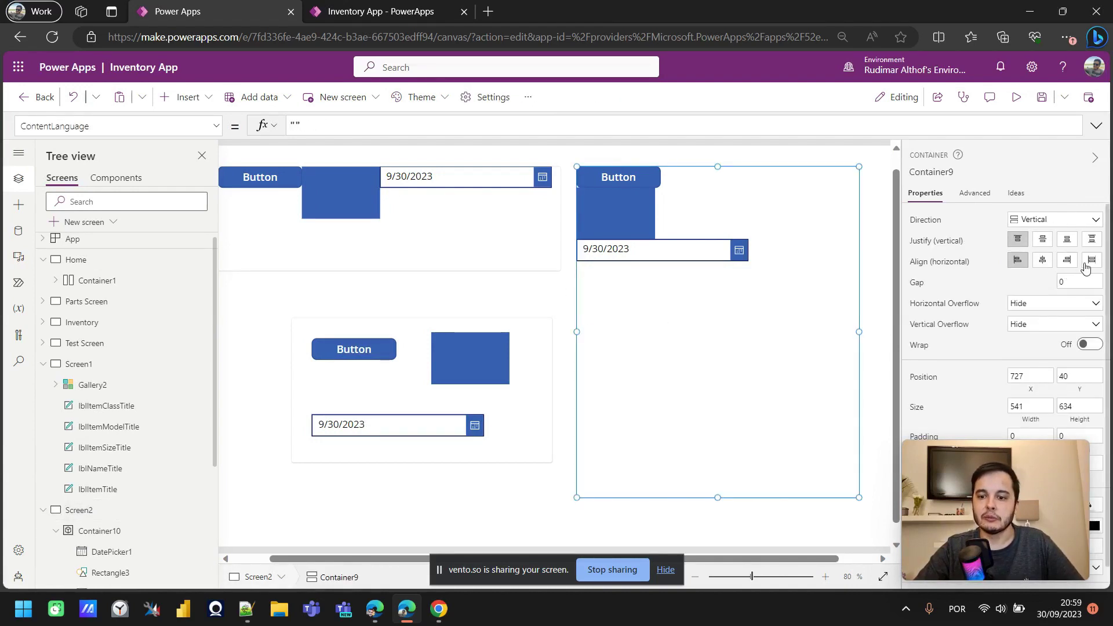
{"action": "left_click", "coordinate": [1043, 239]}
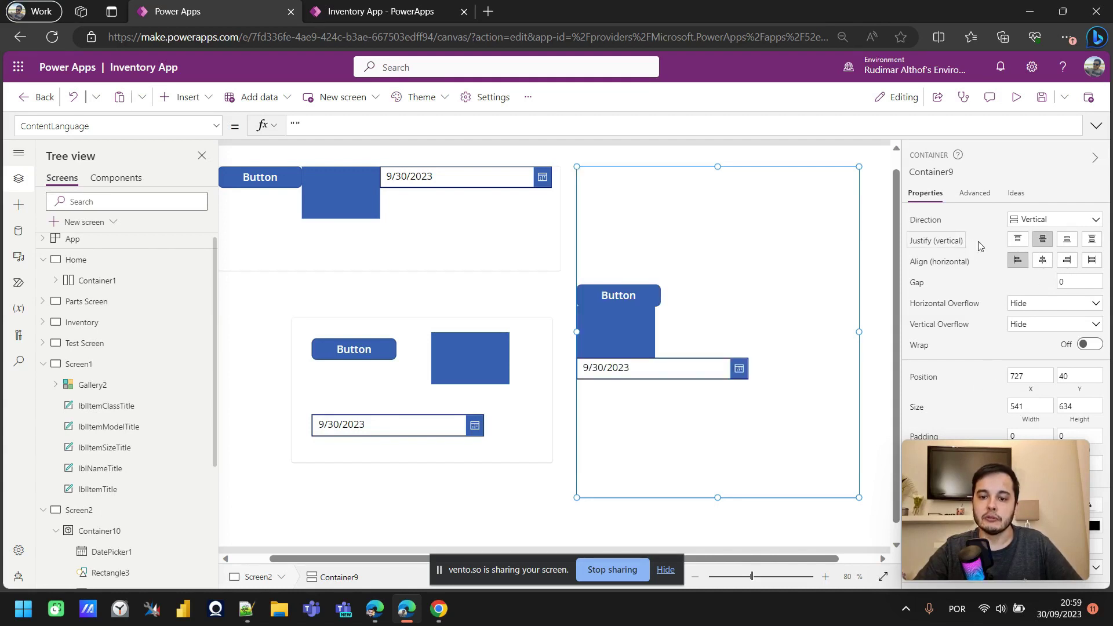
{"action": "left_click", "coordinate": [1042, 260]}
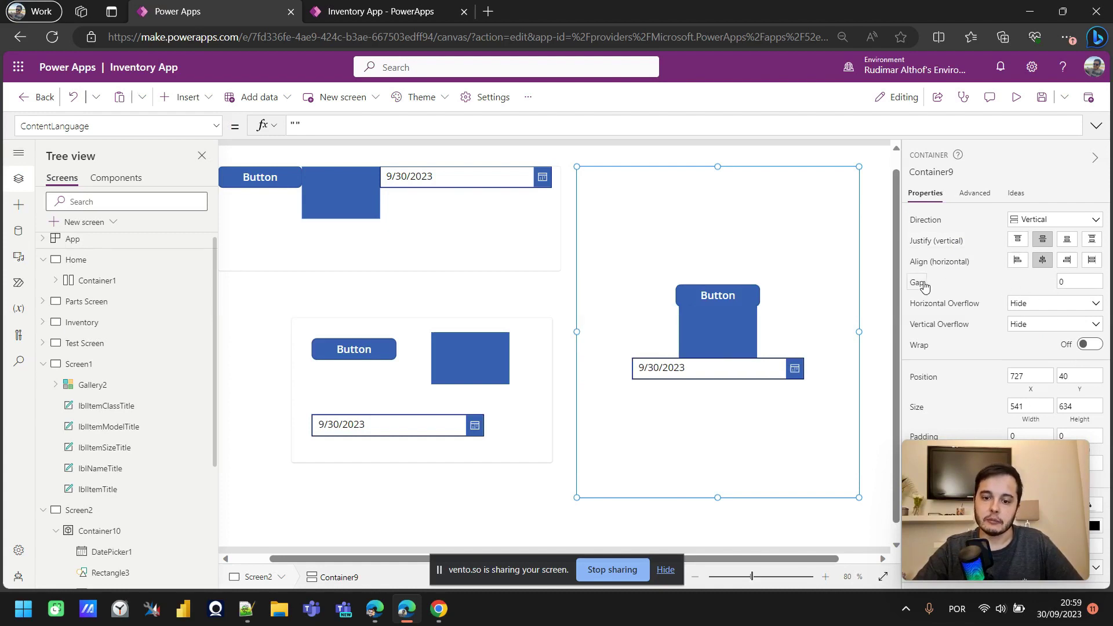
{"action": "left_click", "coordinate": [1056, 283]}
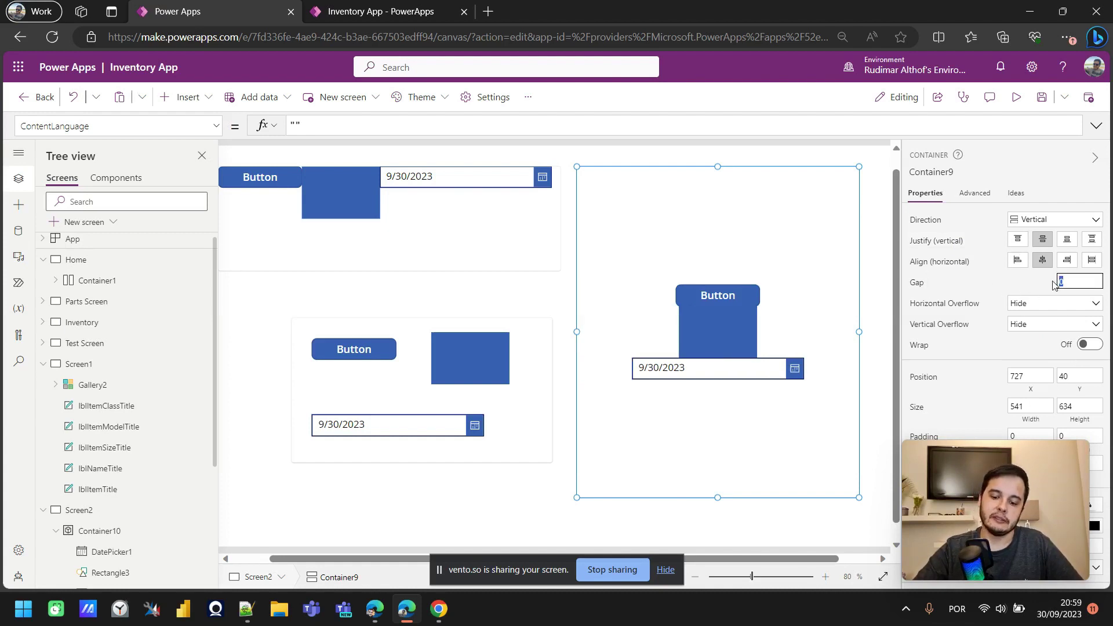
{"action": "type", "text": "16"}
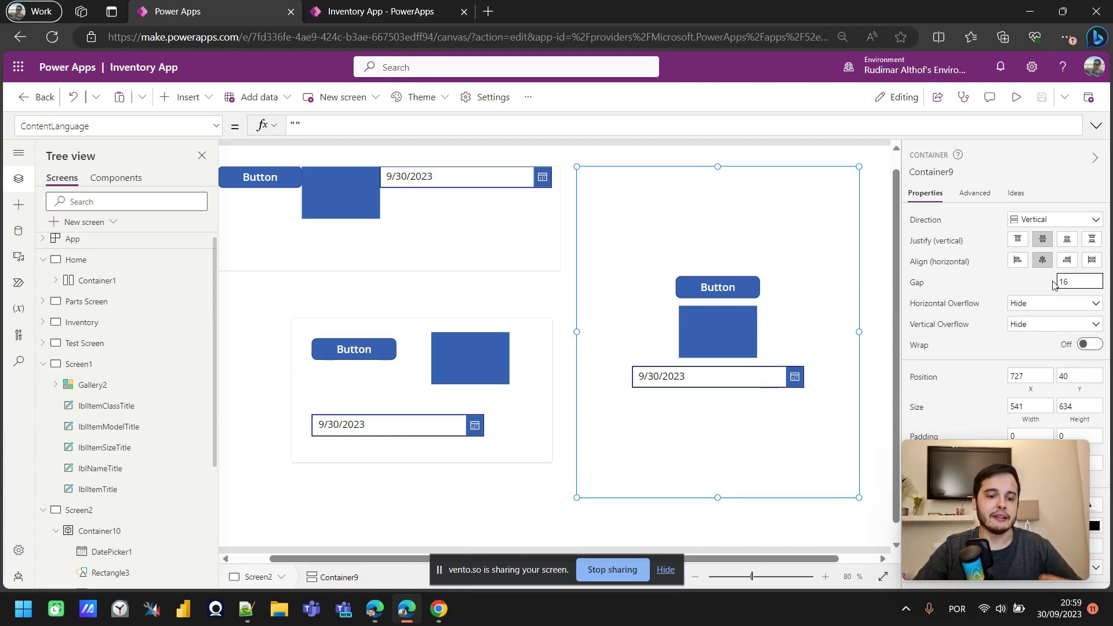
- Stretch the vertical container's controls horizontally and resize the container to a width of 526
{"action": "left_click", "coordinate": [1092, 265]}
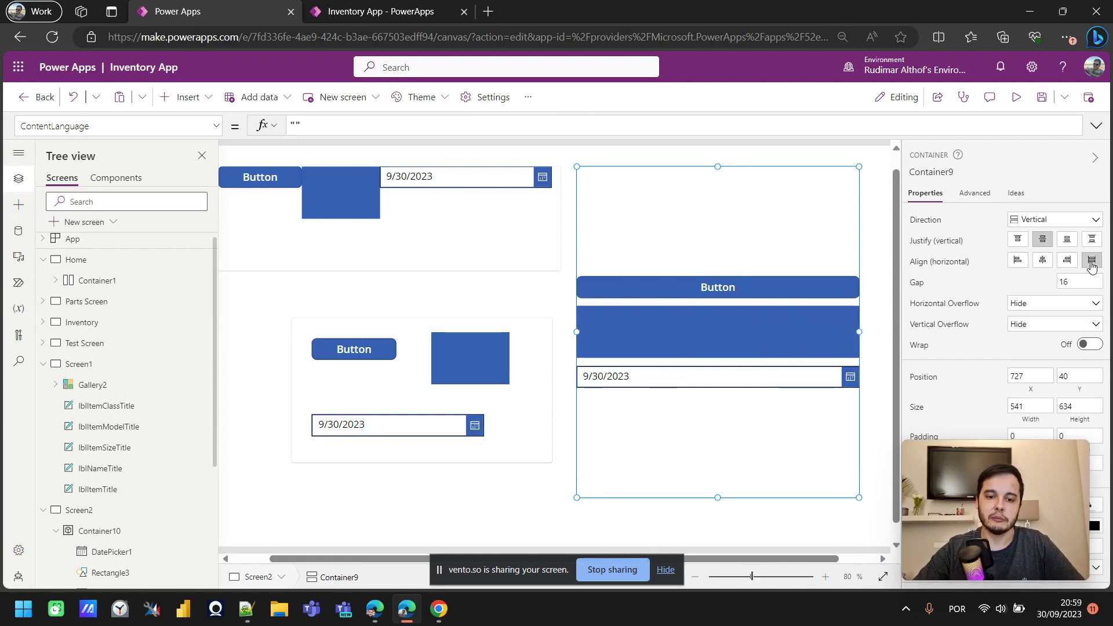
{"action": "scroll", "coordinate": [984, 368], "scroll_direction": "down", "scroll_amount": 1}
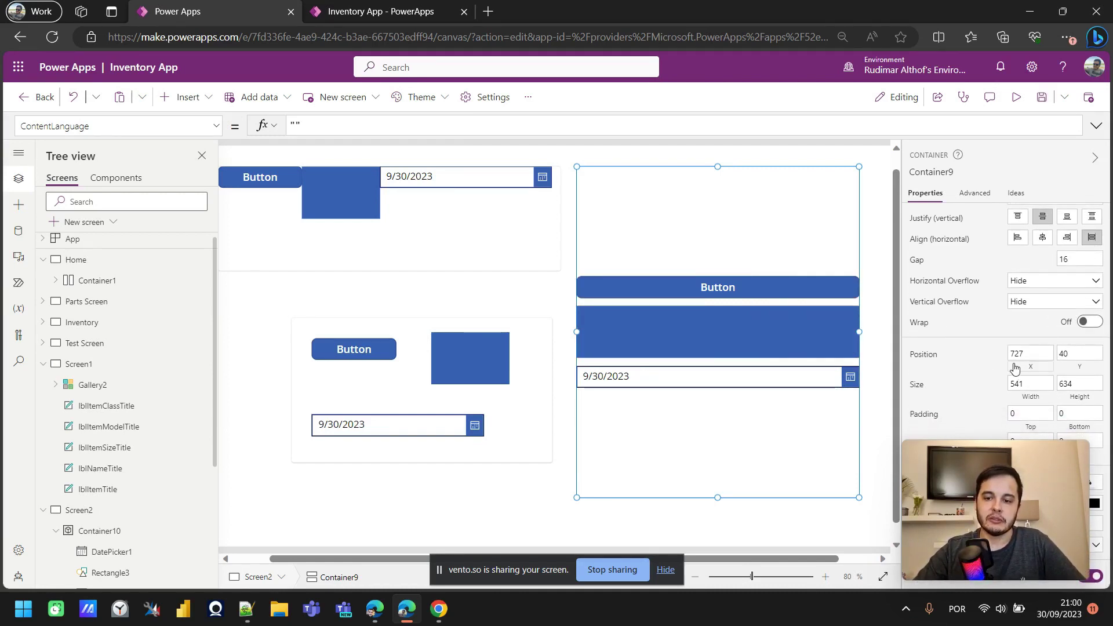
{"action": "scroll", "coordinate": [1014, 365], "scroll_direction": "up", "scroll_amount": 1}
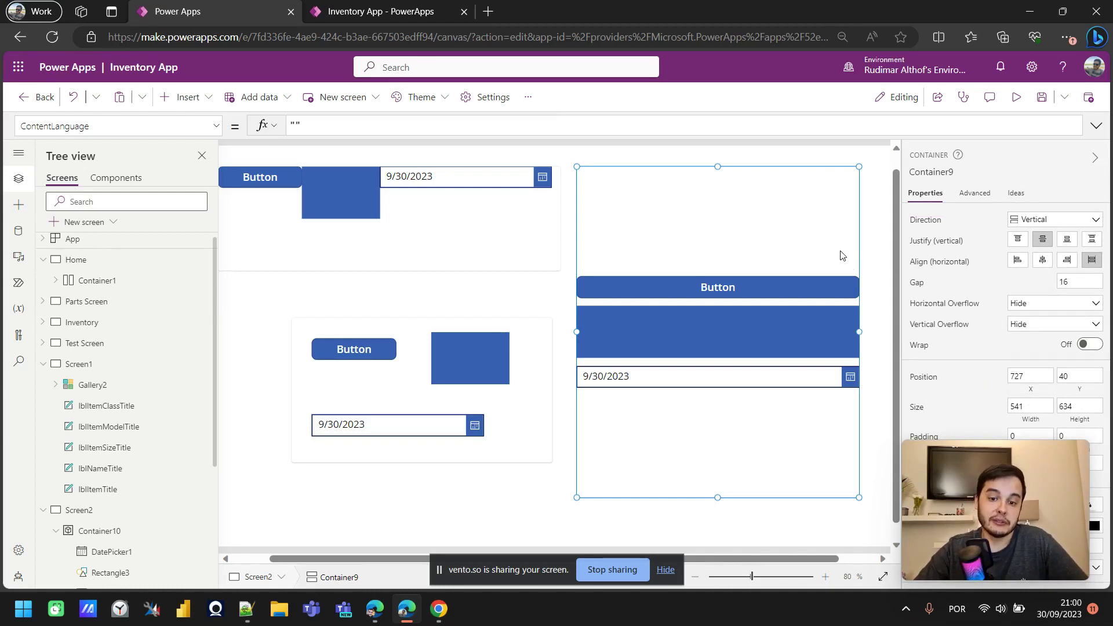
{"action": "left_click_drag", "start_coordinate": [859, 331], "coordinate": [907, 355]}
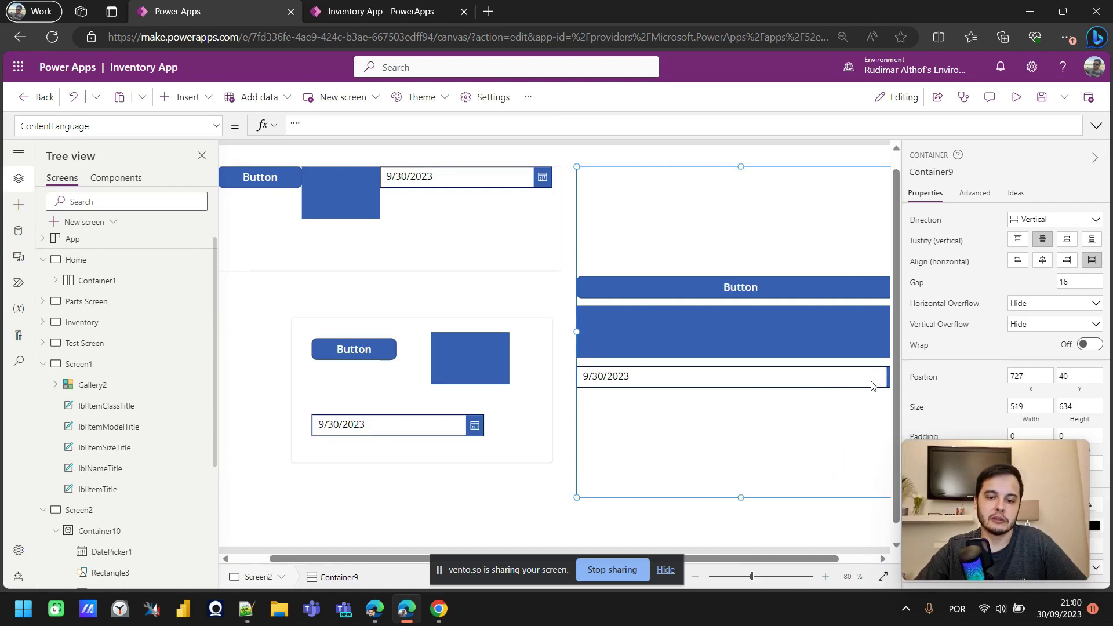
{"action": "left_click_drag", "start_coordinate": [577, 334], "coordinate": [629, 332]}
{"action": "left_click_drag", "start_coordinate": [628, 183], "coordinate": [593, 186]}
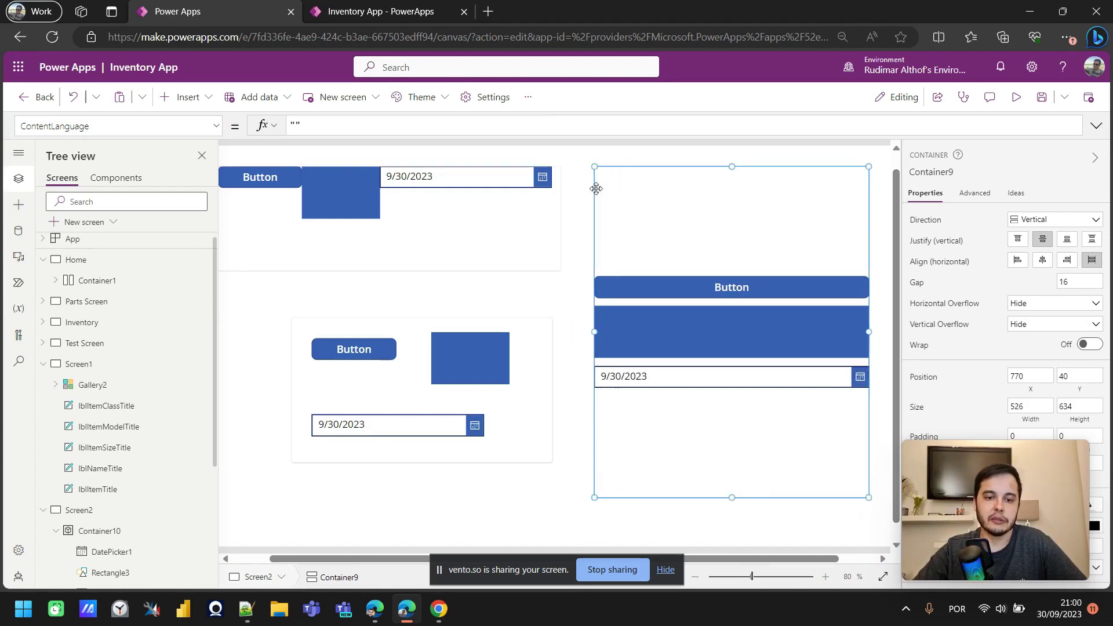
- Turn on flexible height for the button and the rectangle in the vertical container
{"action": "left_click", "coordinate": [691, 287]}
{"action": "scroll", "coordinate": [936, 305], "scroll_direction": "down", "scroll_amount": 1}
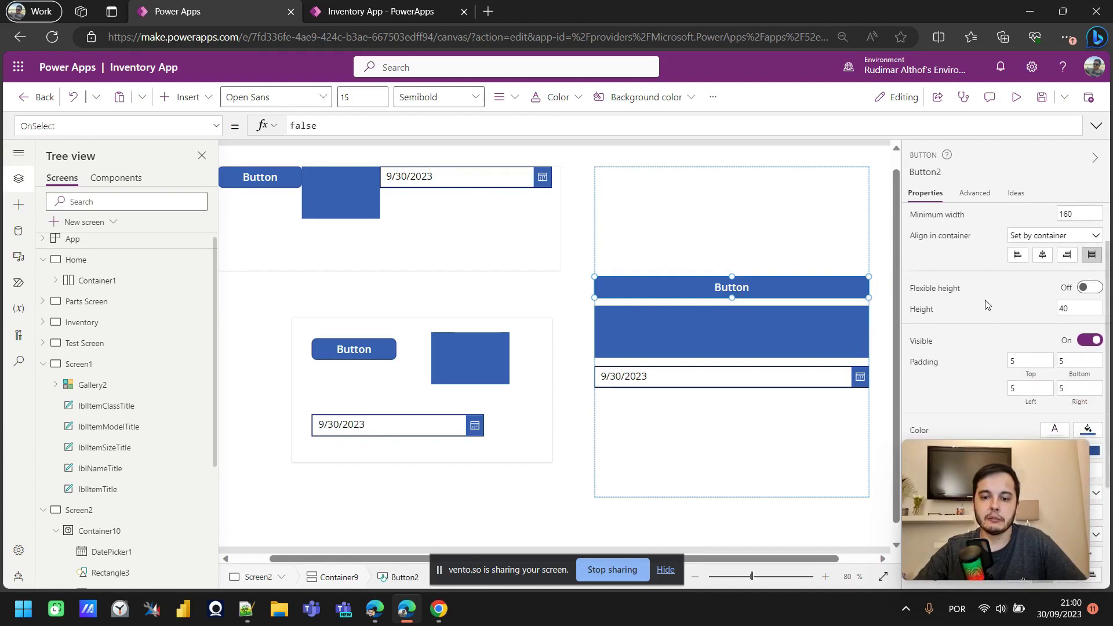
{"action": "left_click", "coordinate": [1091, 293]}
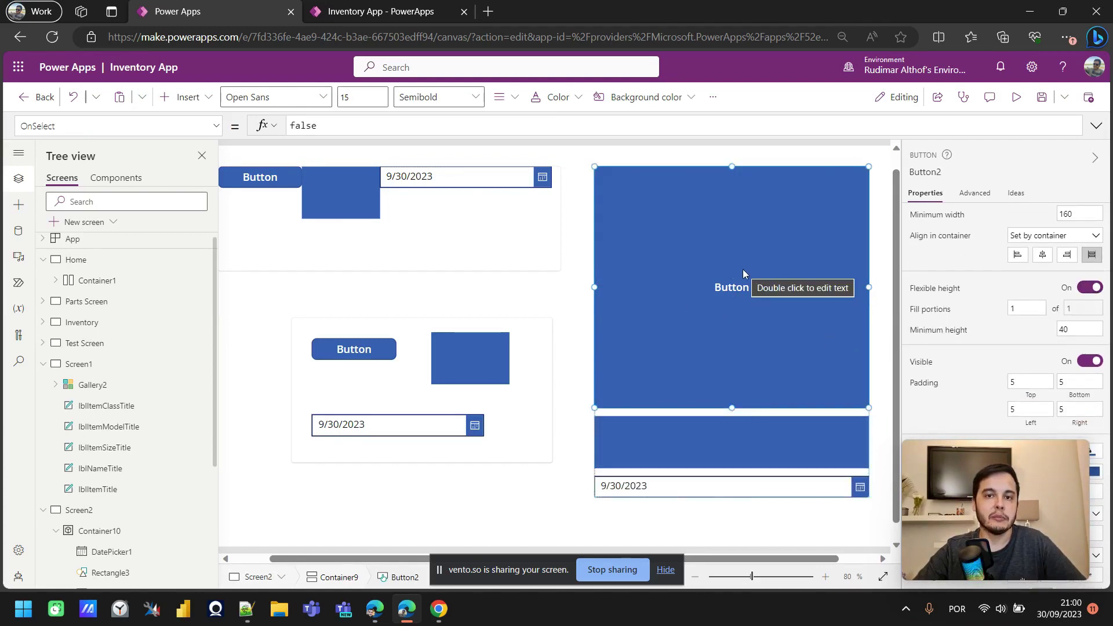
{"action": "left_click", "coordinate": [757, 427]}
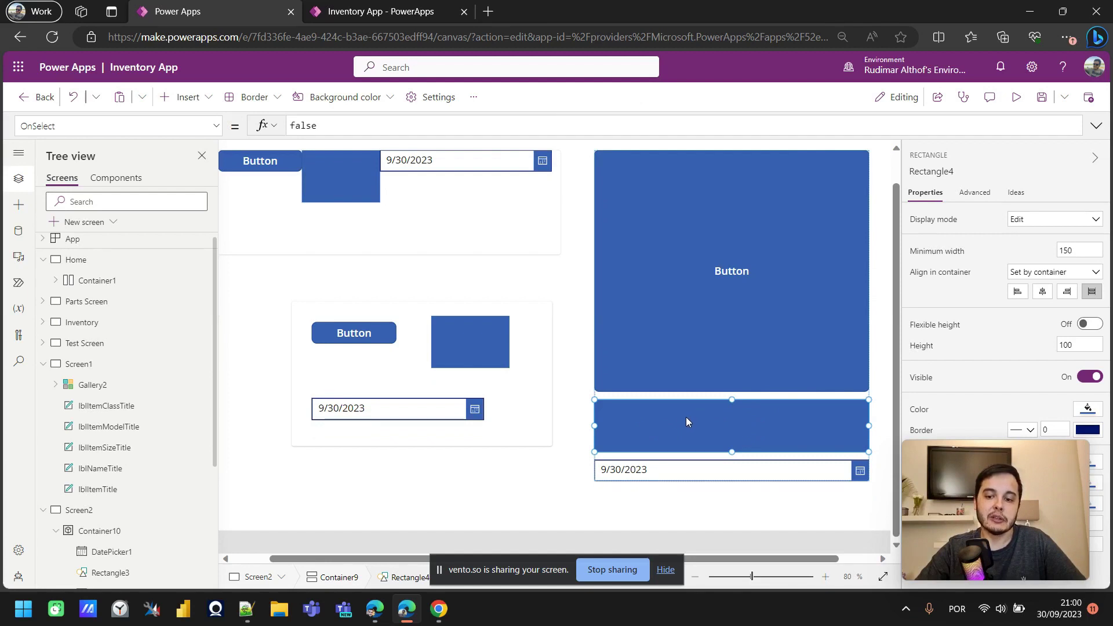
{"action": "left_click", "coordinate": [1089, 326]}
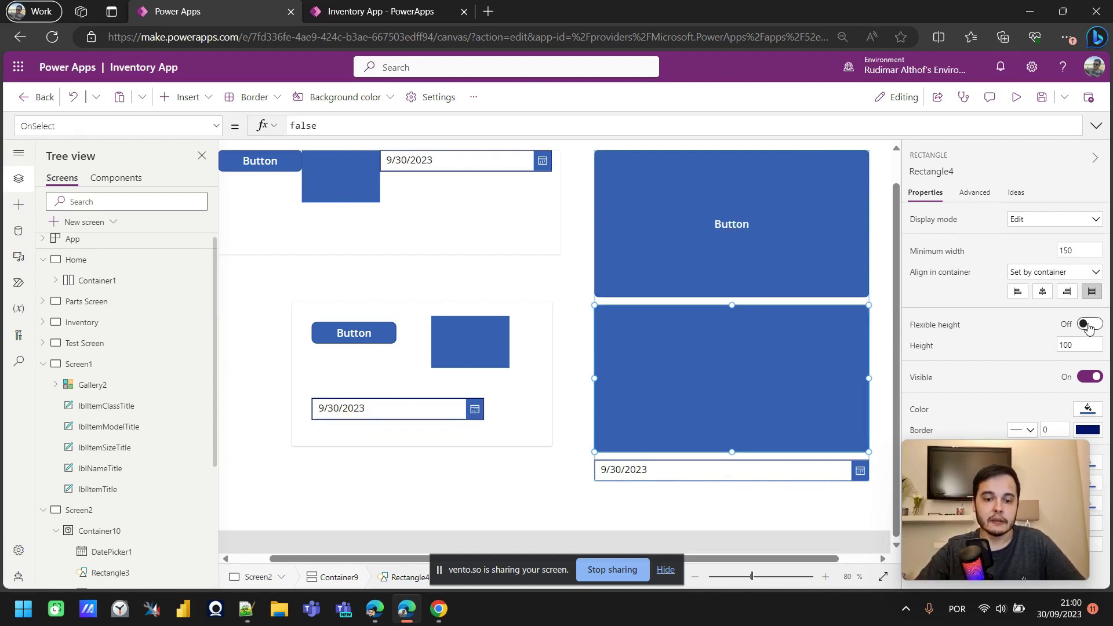
- Open the minimum height of the vertical container's button for editing
{"action": "left_click", "coordinate": [780, 243]}
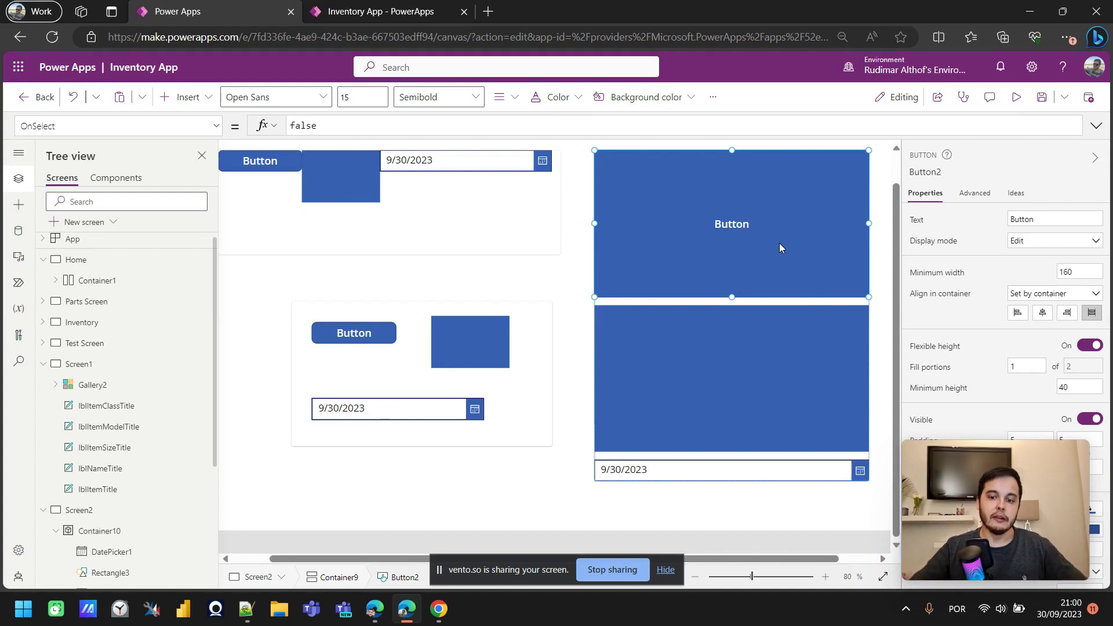
{"action": "scroll", "coordinate": [1047, 370], "scroll_direction": "down", "scroll_amount": 1}
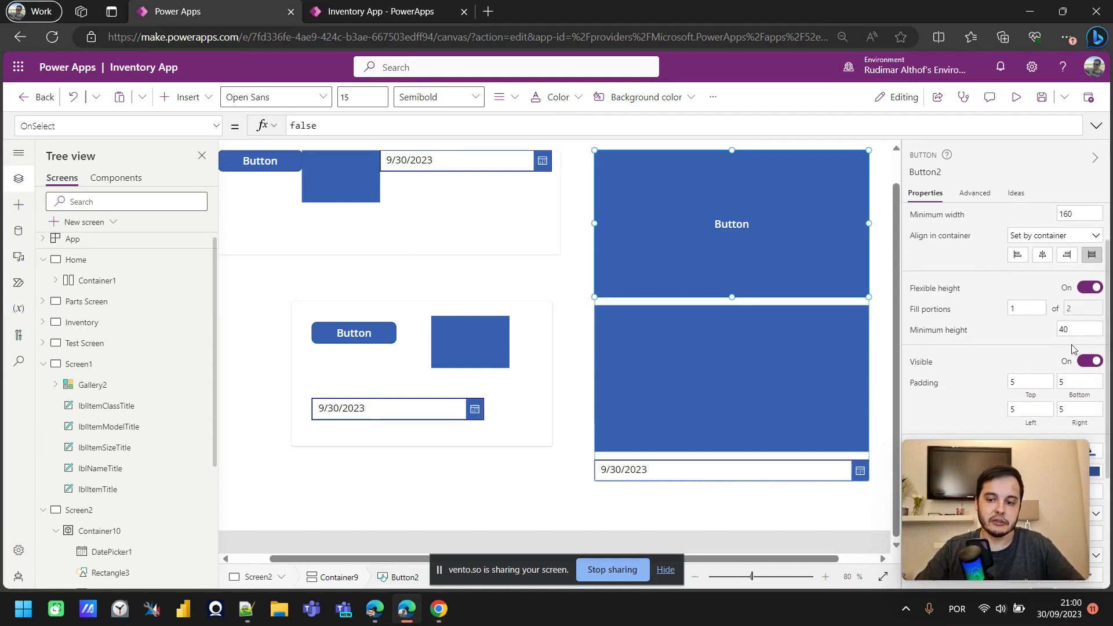
{"action": "left_click", "coordinate": [1073, 328]}
{"action": "scroll", "coordinate": [1047, 337], "scroll_direction": "up", "scroll_amount": 1}
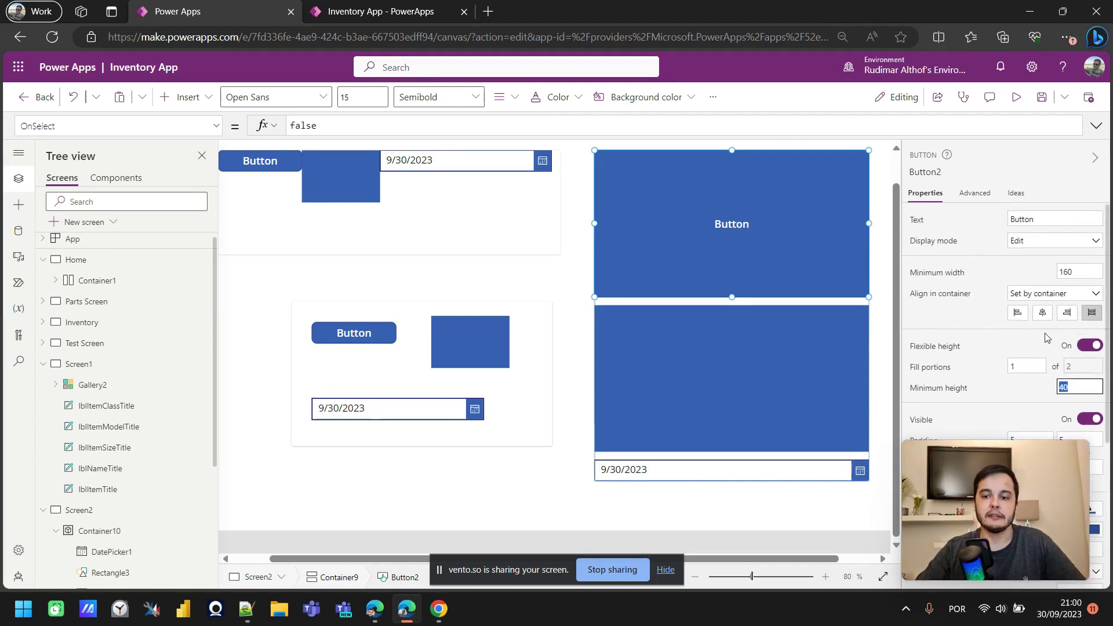
- Enlarge the horizontal container to a width of 677 and a height of 232
{"action": "left_click", "coordinate": [468, 232]}
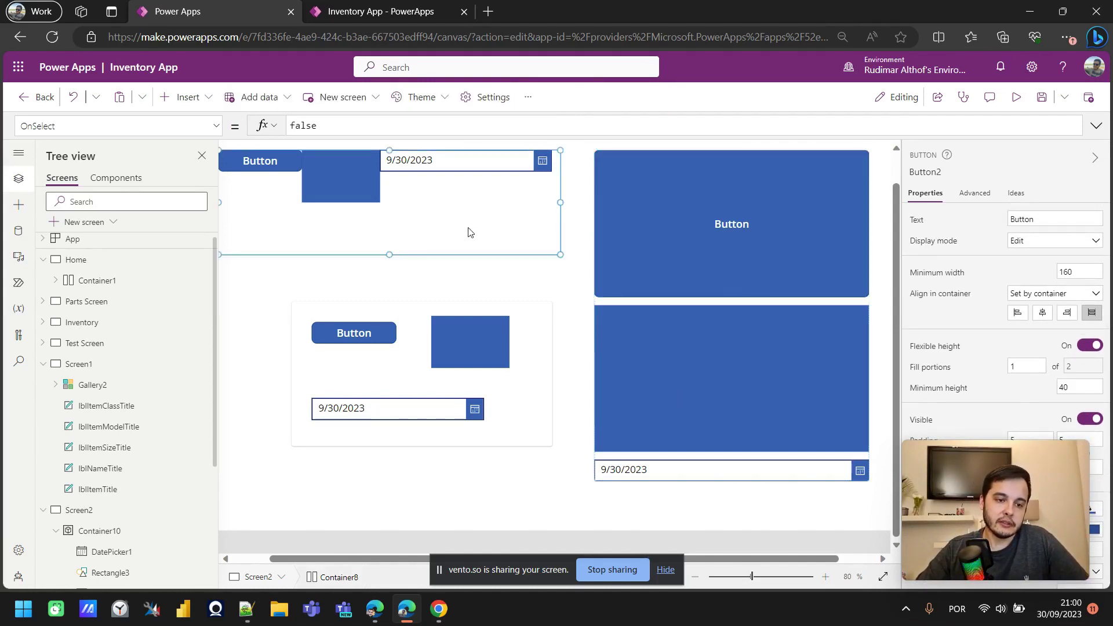
{"action": "left_click_drag", "start_coordinate": [375, 560], "coordinate": [307, 549]}
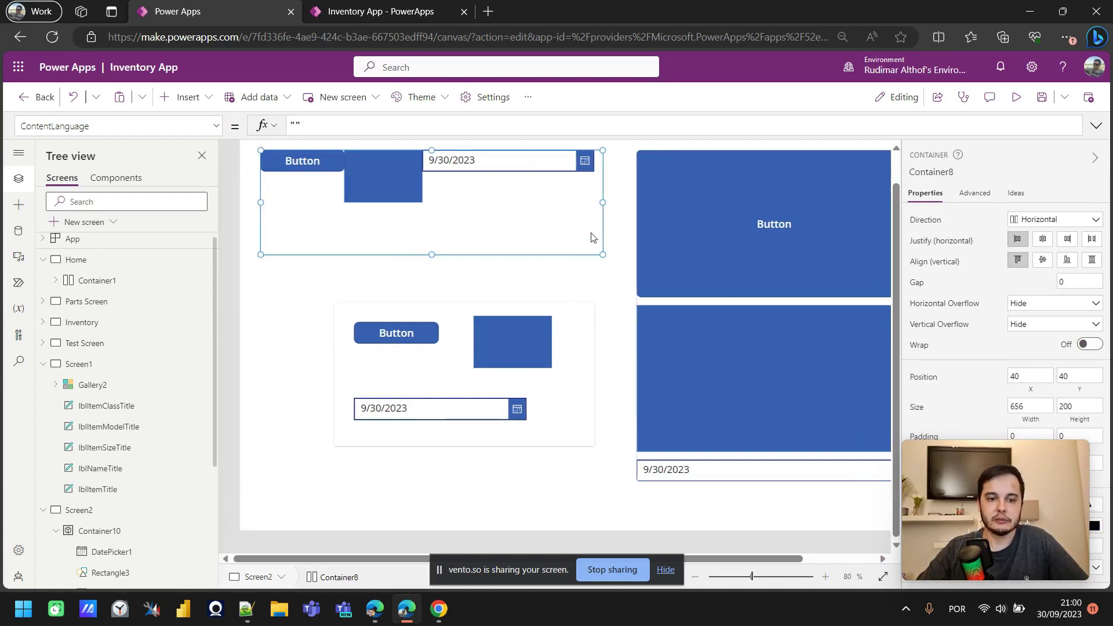
{"action": "left_click_drag", "start_coordinate": [606, 252], "coordinate": [614, 271]}
- Justify the horizontal container's controls with space between, stretch them vertically, and change the container's height to 45, then 255
{"action": "left_click", "coordinate": [1092, 239]}
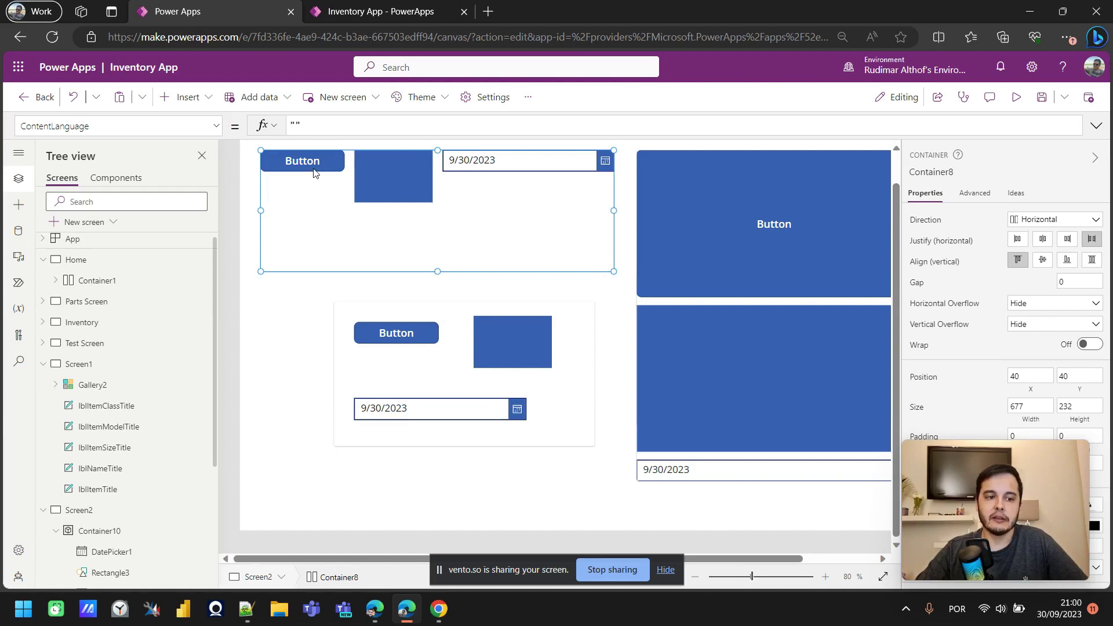
{"action": "left_click", "coordinate": [1092, 262]}
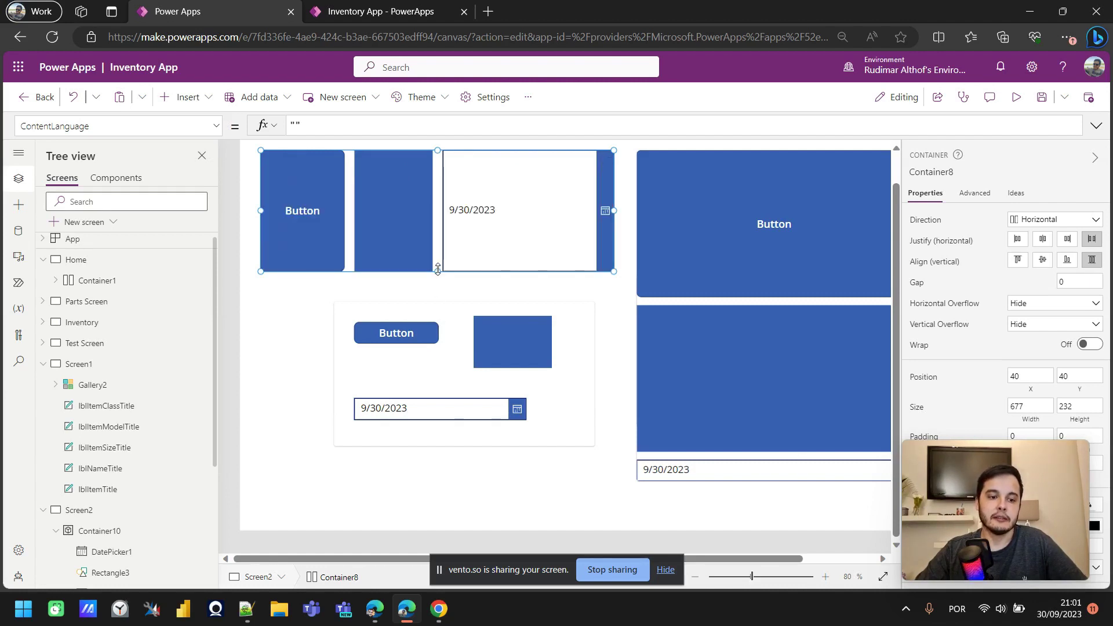
{"action": "left_click_drag", "start_coordinate": [437, 269], "coordinate": [438, 174]}
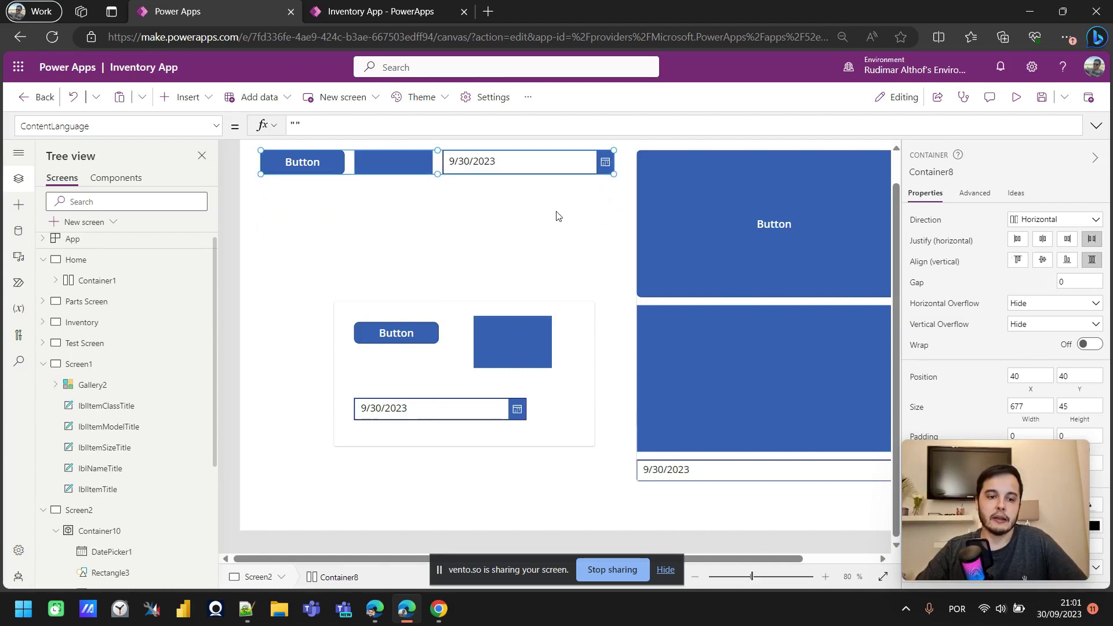
{"action": "left_click_drag", "start_coordinate": [438, 174], "coordinate": [458, 285]}
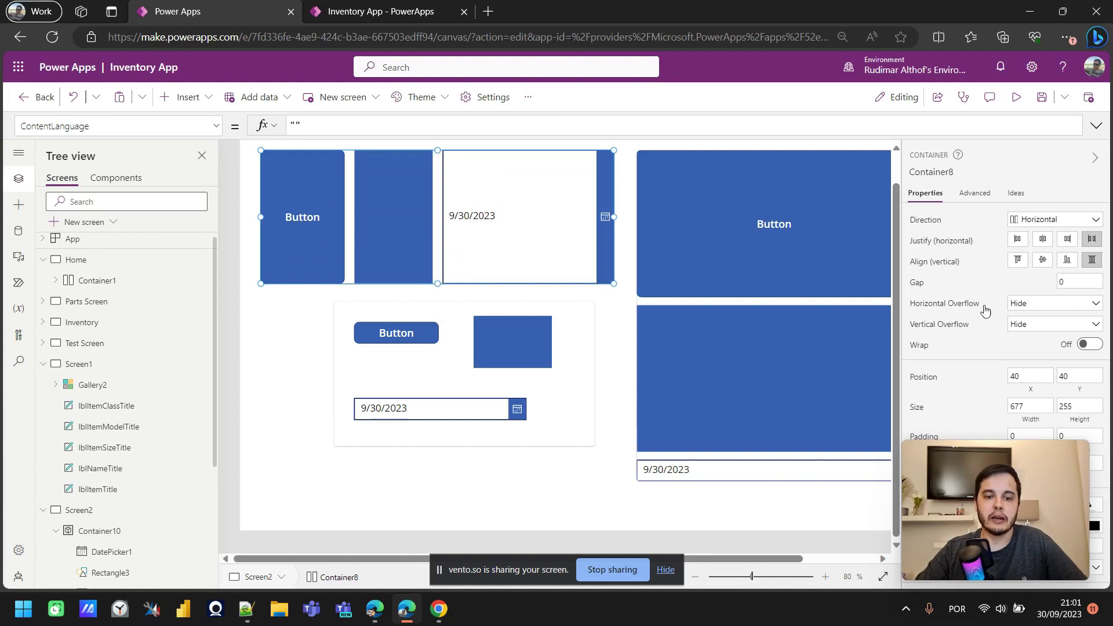
- Turn on wrapping for the horizontal container and set the width of its rectangle to 400
{"action": "left_click", "coordinate": [1090, 346]}
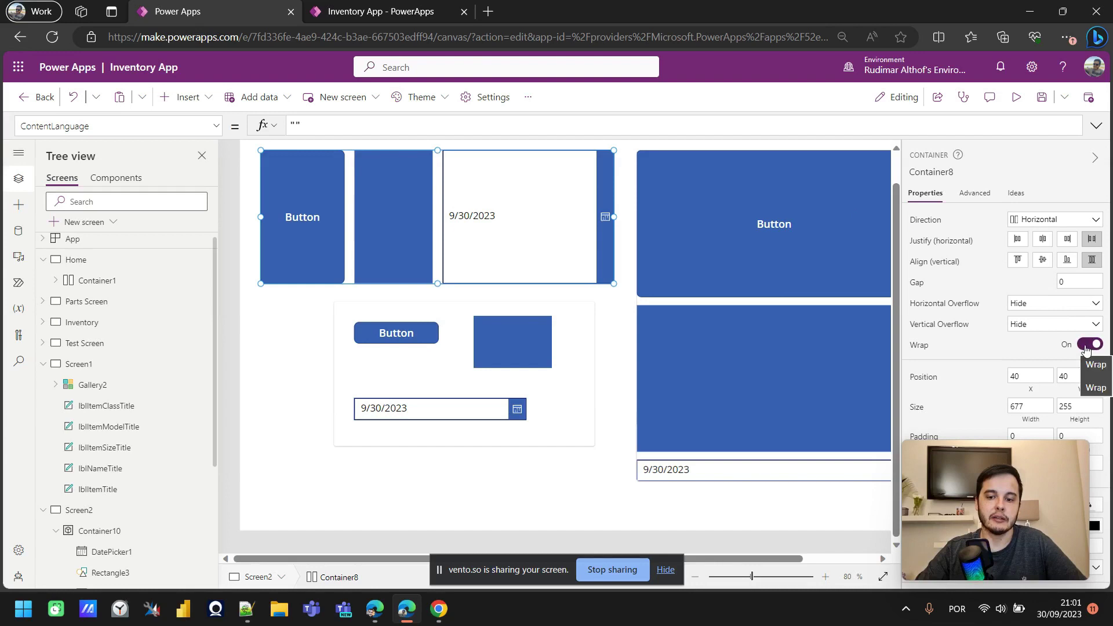
{"action": "left_click", "coordinate": [515, 238]}
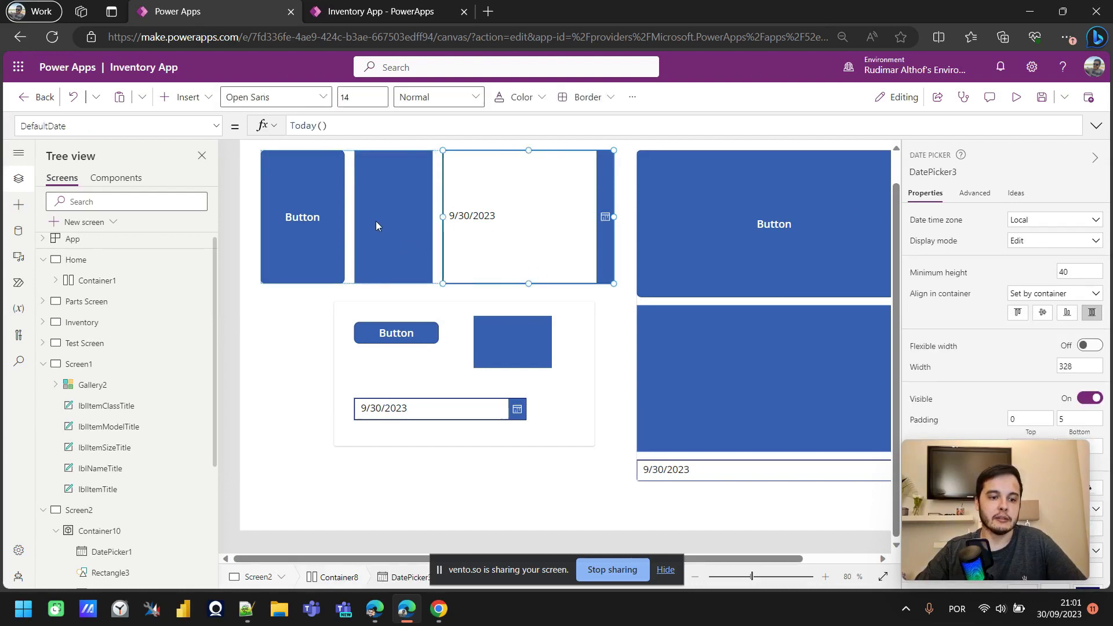
{"action": "left_click", "coordinate": [398, 228]}
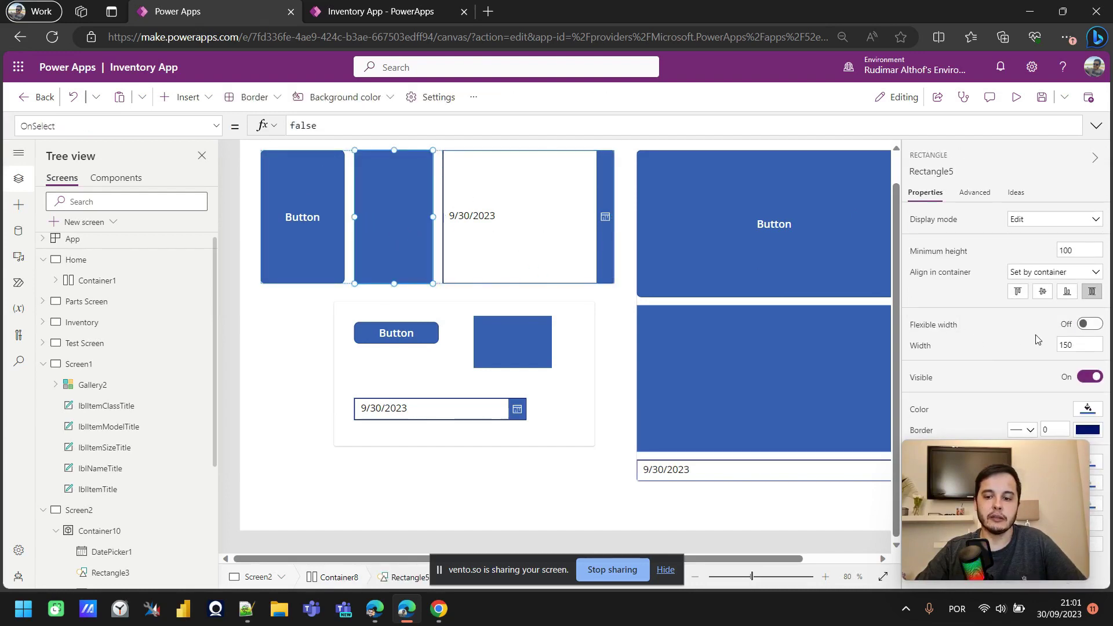
{"action": "left_click", "coordinate": [1096, 345]}
{"action": "double_click", "coordinate": [1071, 344]}
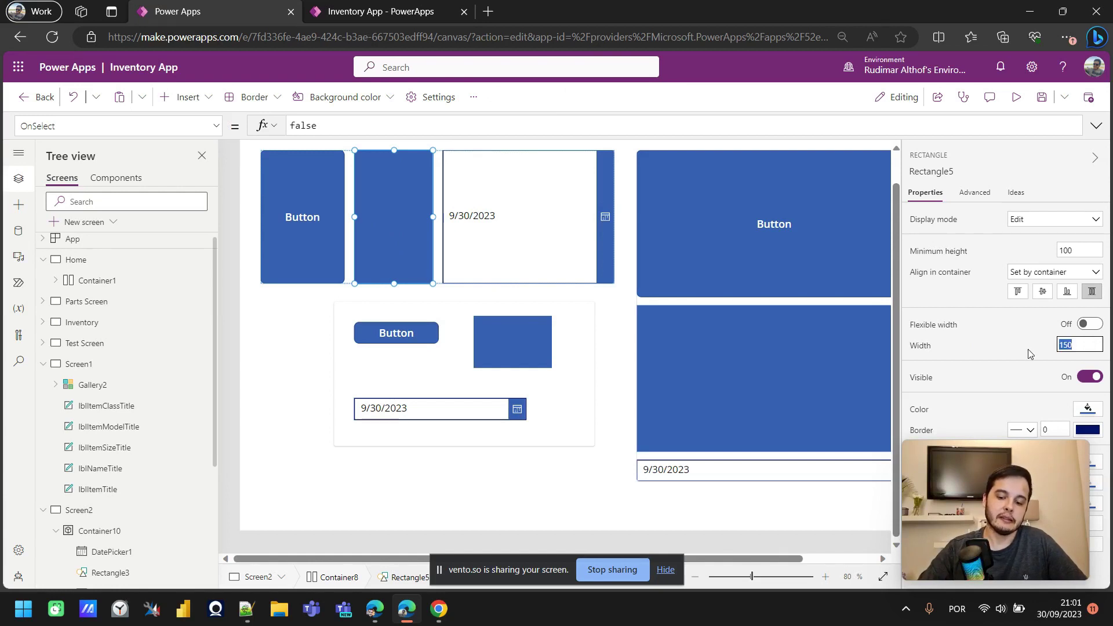
{"action": "type", "text": "400"}
{"action": "key", "text": "Return"}
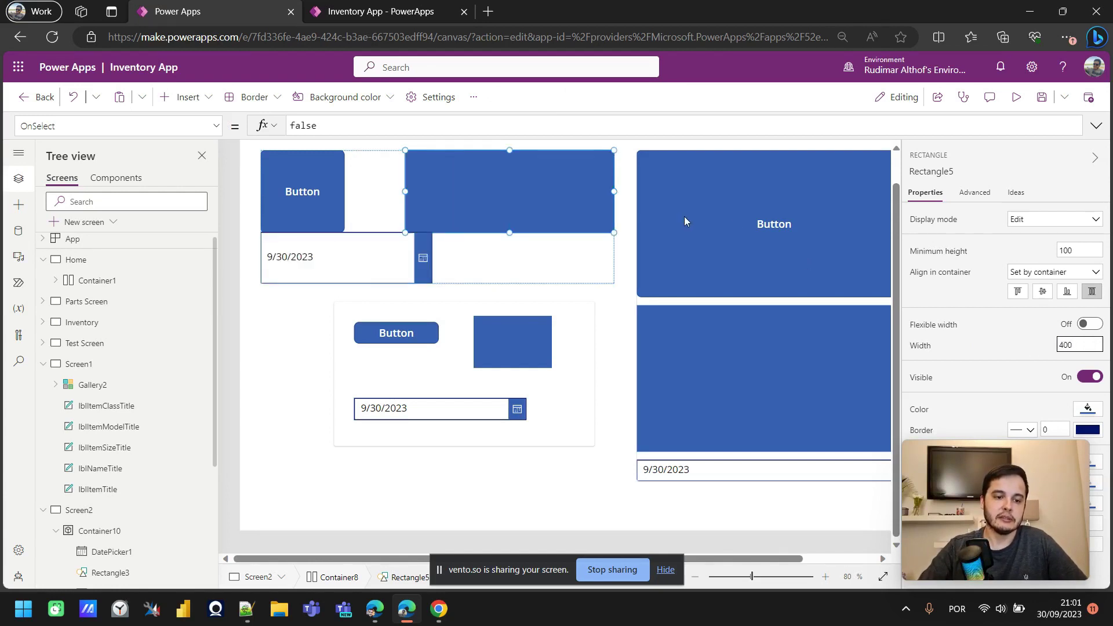
{"action": "left_click", "coordinate": [555, 267]}
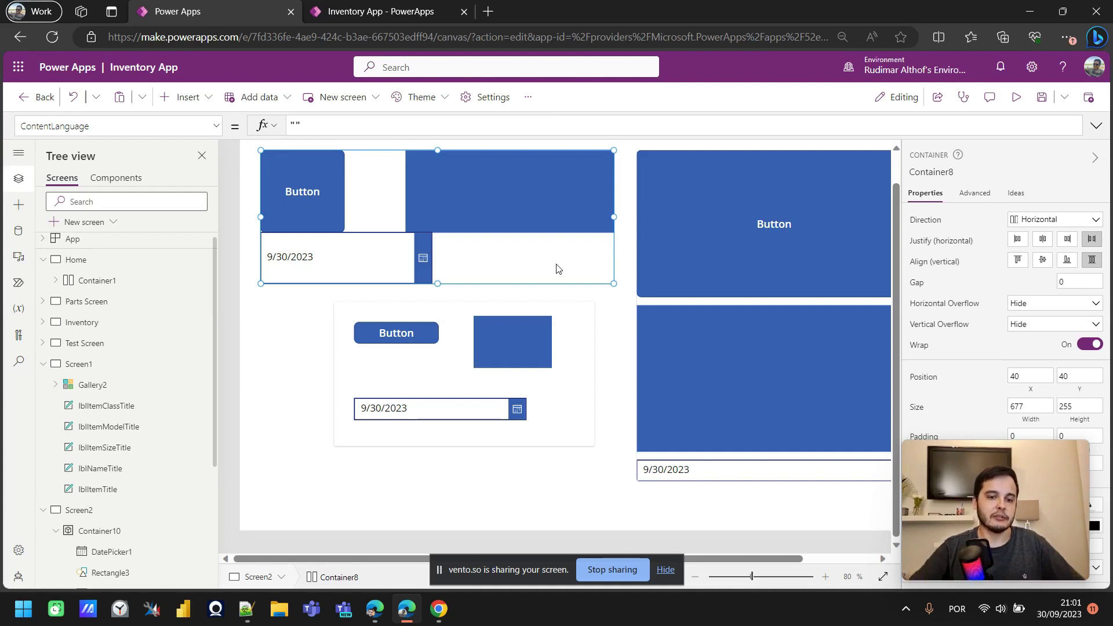
{"action": "left_click", "coordinate": [590, 337]}
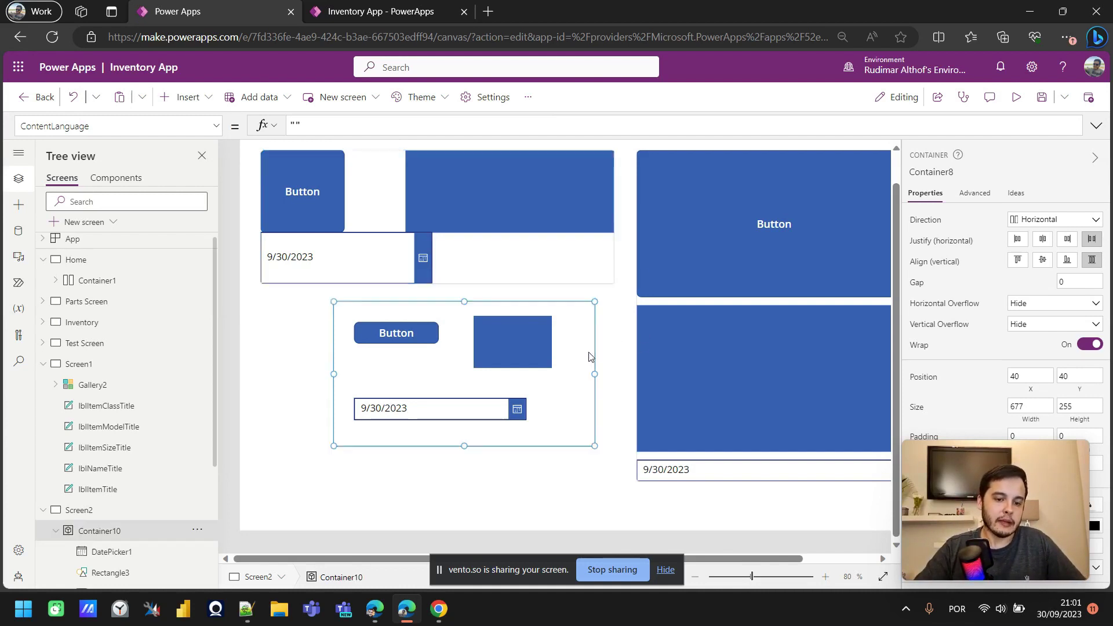
{"action": "left_click", "coordinate": [602, 277]}
{"action": "scroll", "coordinate": [687, 287], "scroll_direction": "down", "scroll_amount": 1}
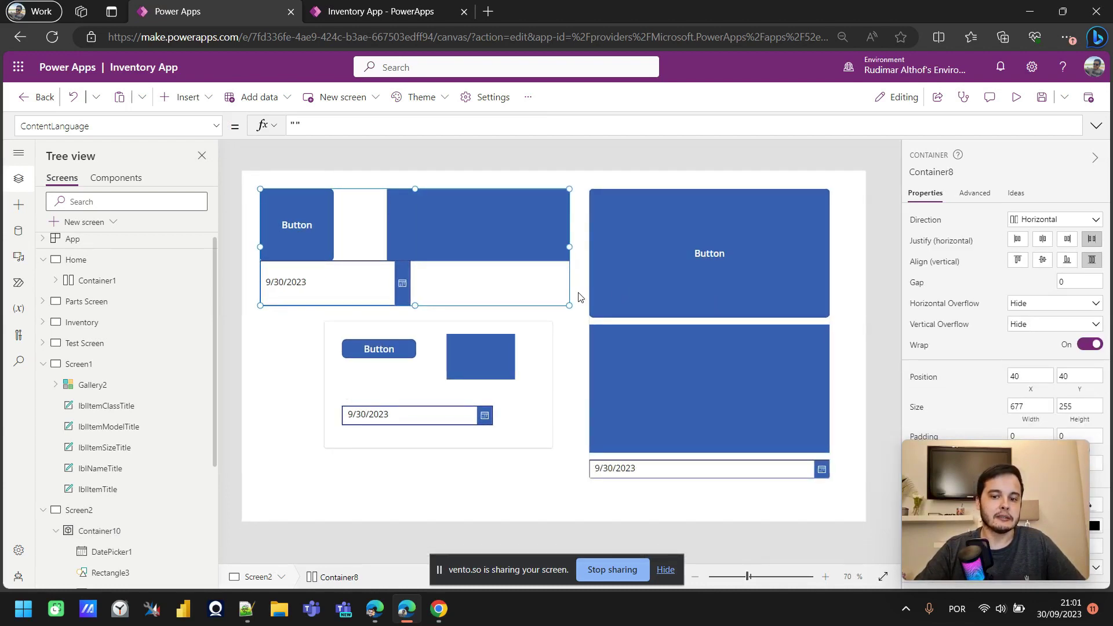
{"action": "left_click", "coordinate": [545, 339]}
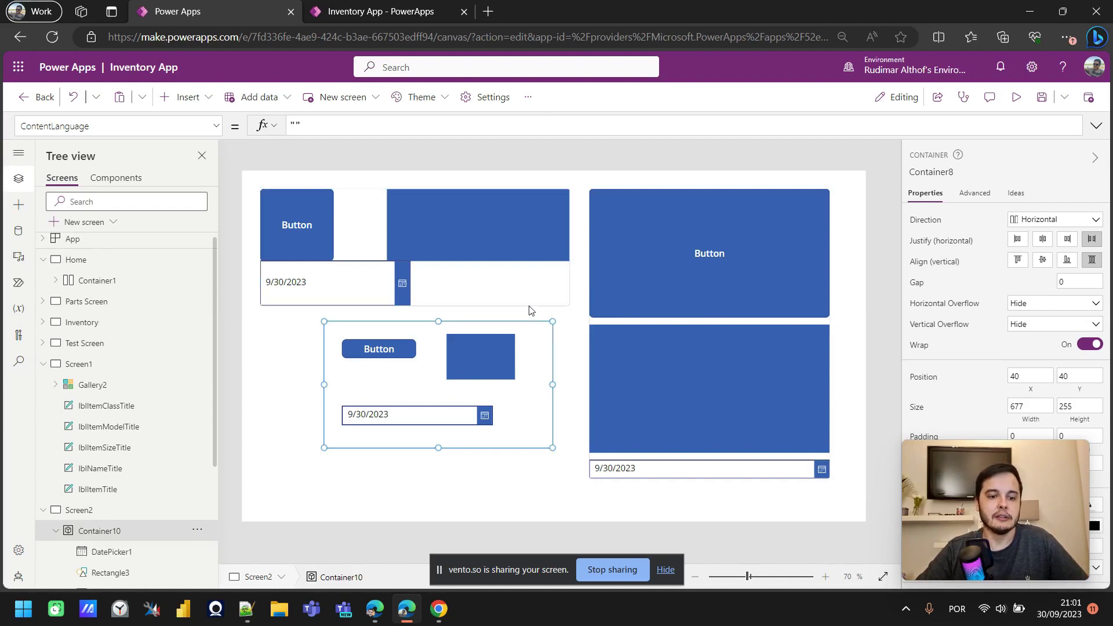
{"action": "left_click", "coordinate": [510, 299]}
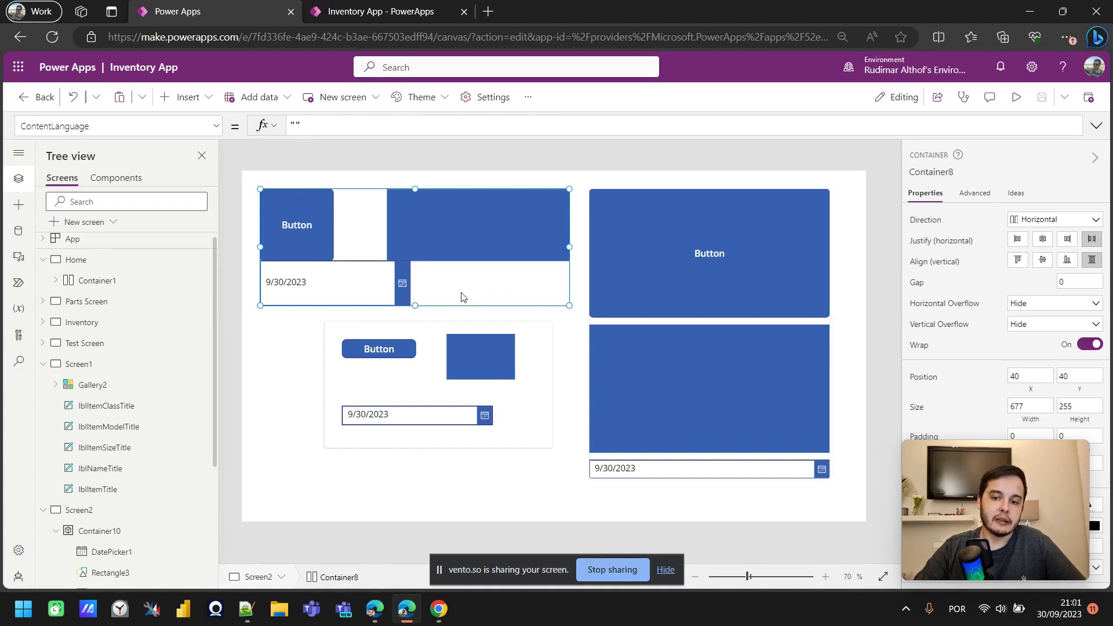
- Switch the horizontal container's direction to vertical and turn off its wrapping
{"action": "left_click", "coordinate": [1046, 225]}
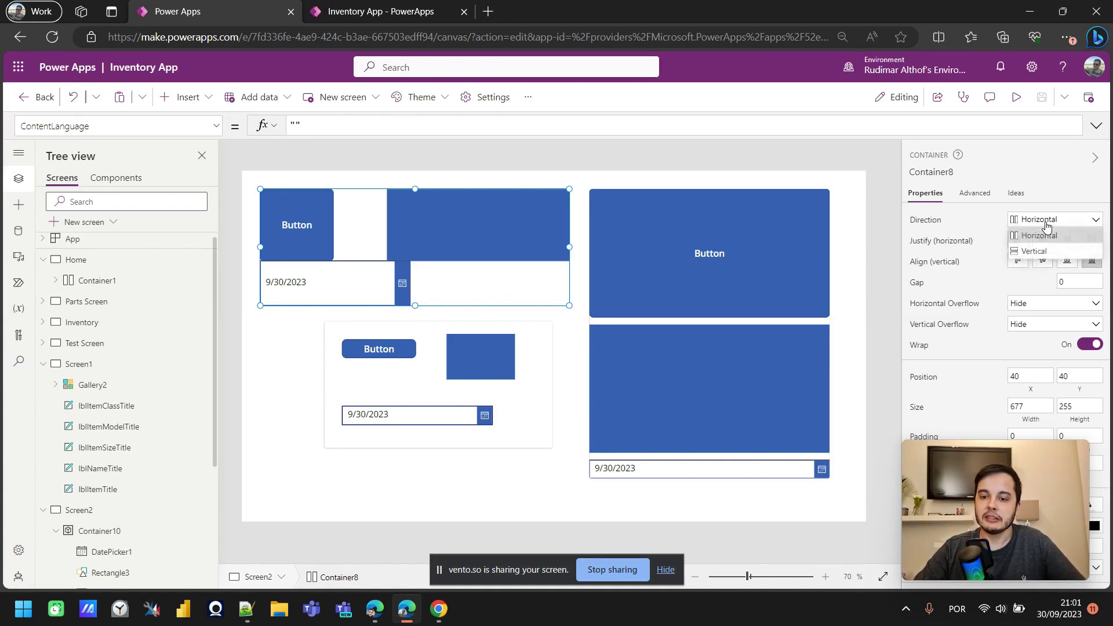
{"action": "left_click", "coordinate": [1035, 251]}
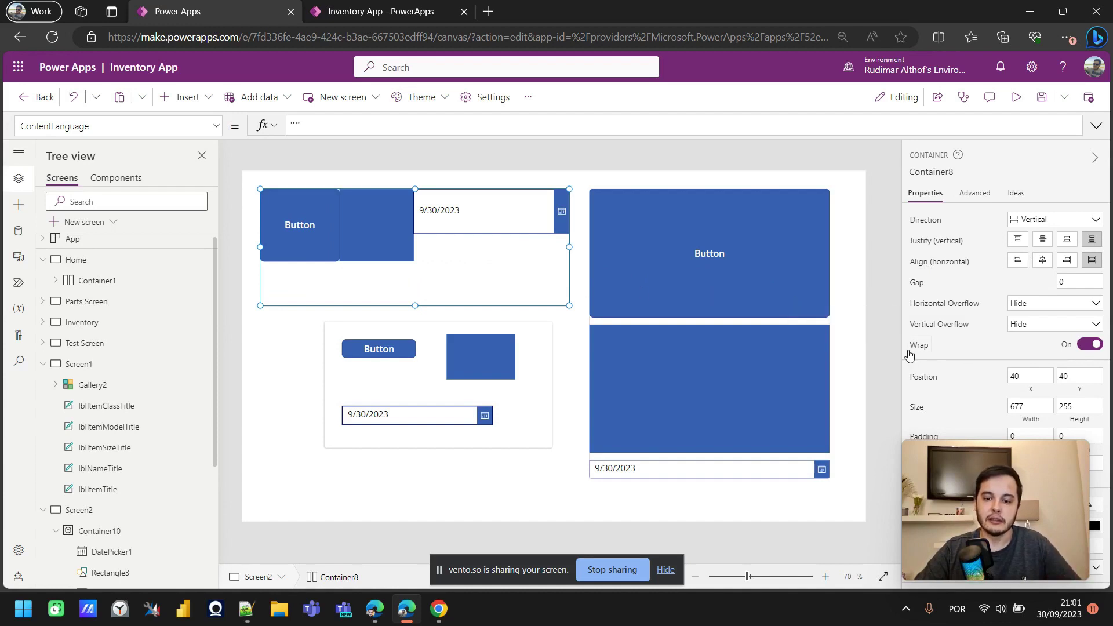
{"action": "left_click", "coordinate": [1090, 344]}
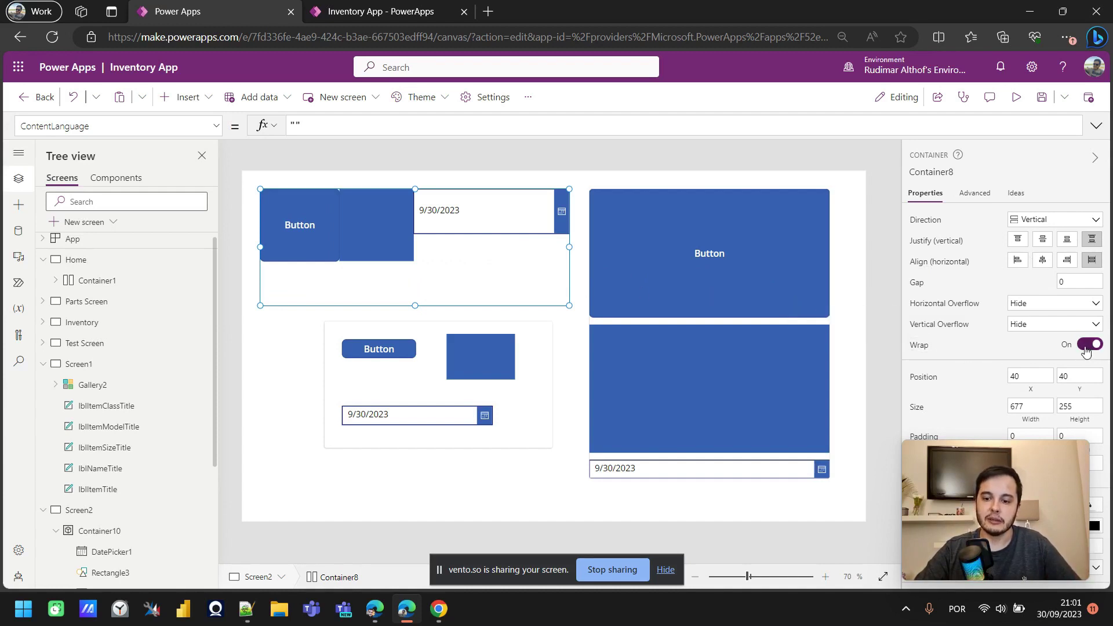
- Move the plain container on Screen2 down toward the lower-left corner of the canvas, and check the rectangle in the container above it
{"action": "left_click", "coordinate": [550, 376]}
{"action": "left_click_drag", "start_coordinate": [550, 375], "coordinate": [476, 423]}
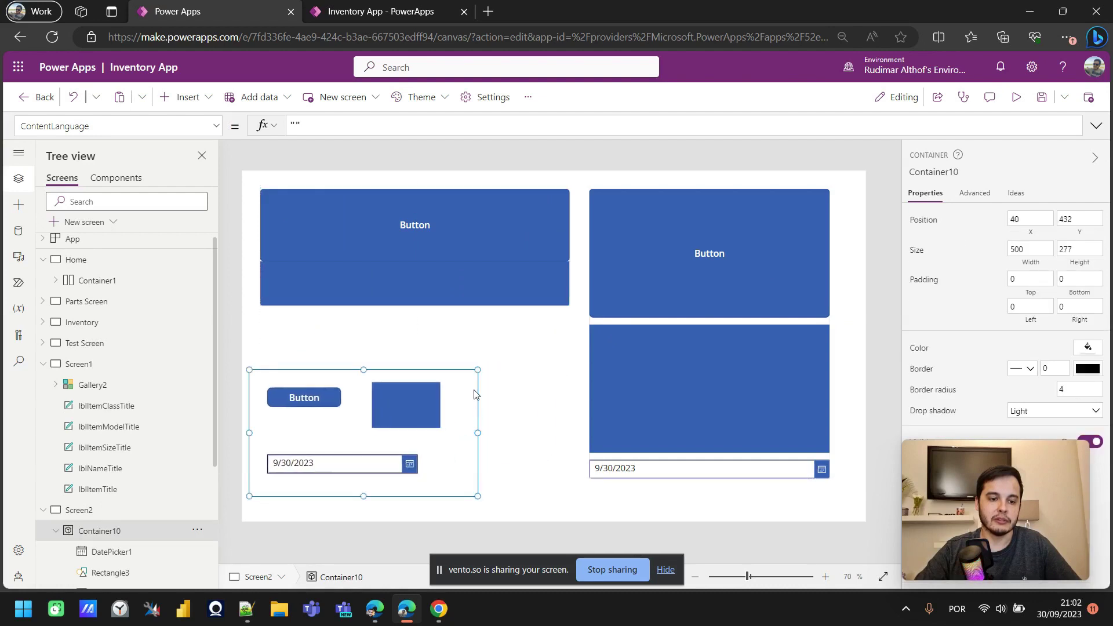
{"action": "left_click", "coordinate": [506, 303]}
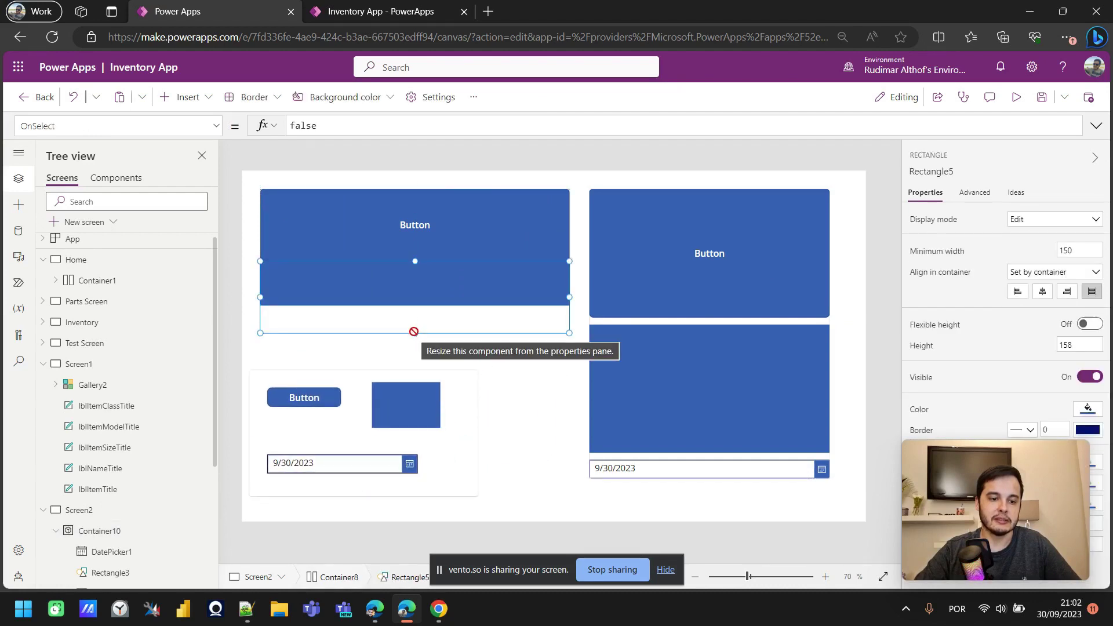
{"action": "left_click", "coordinate": [472, 288]}
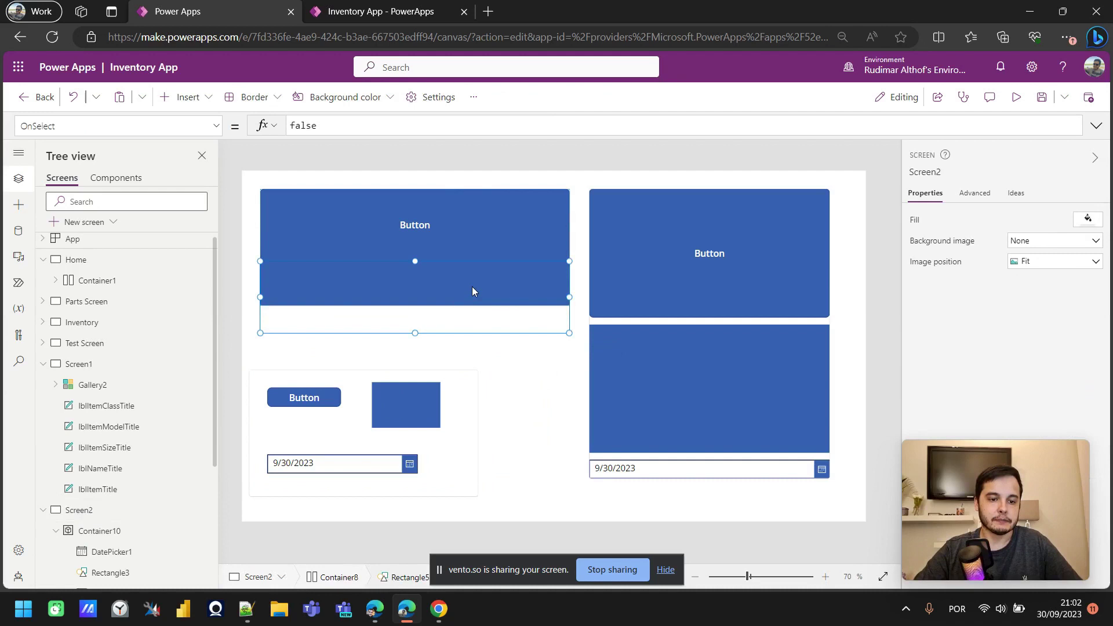
{"action": "left_click", "coordinate": [485, 323]}
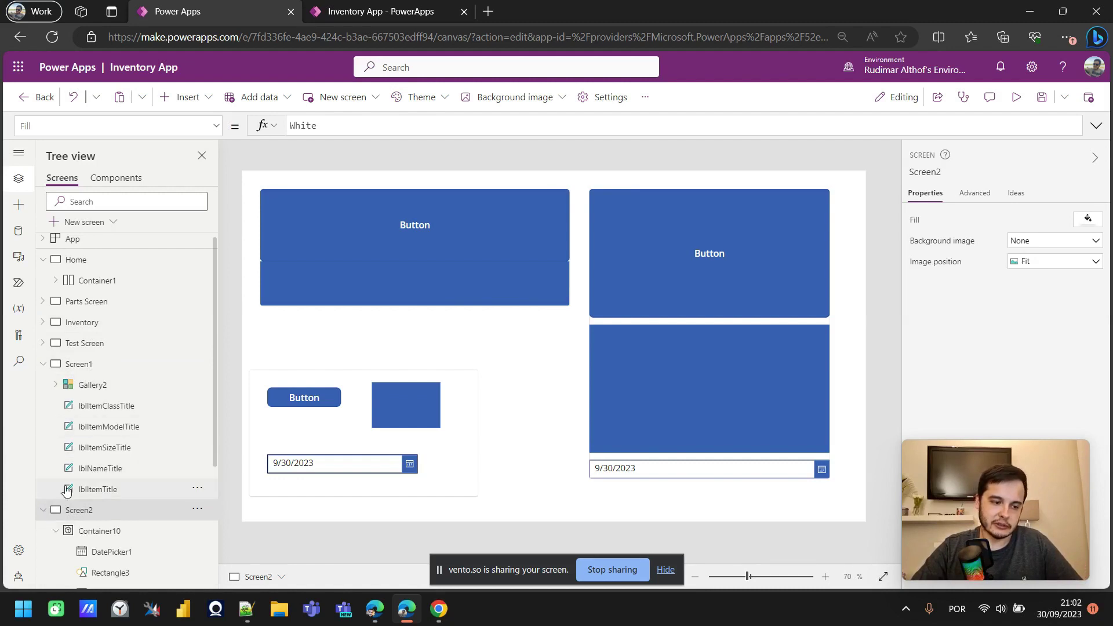
- Open Screen1 and examine the Size, Name and Class header labels above the inventory gallery
{"action": "left_click", "coordinate": [105, 367]}
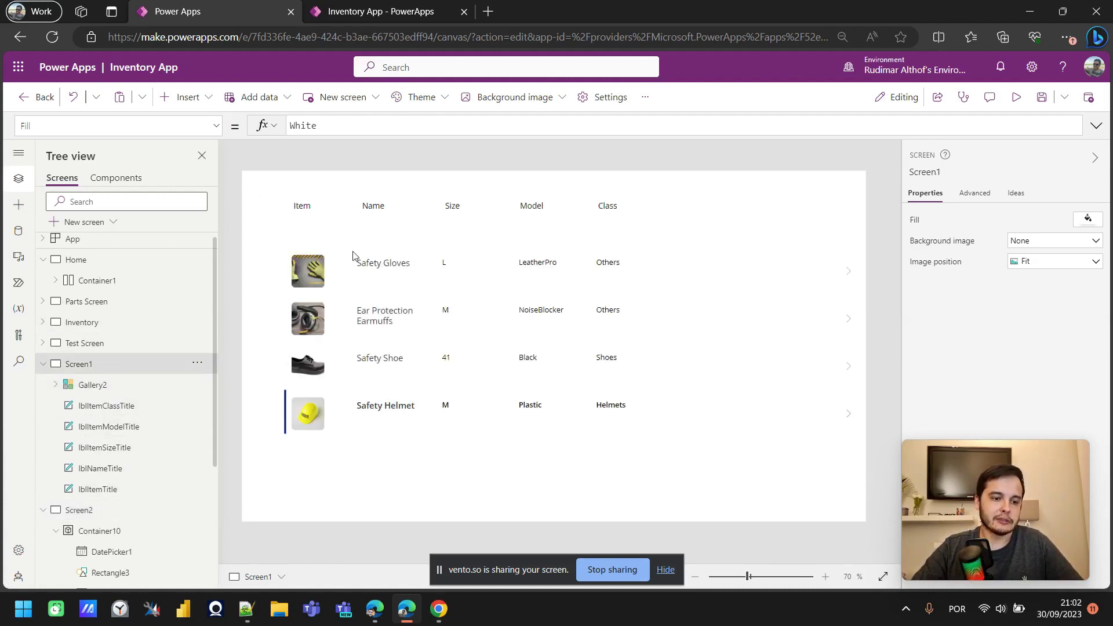
{"action": "left_click", "coordinate": [575, 208]}
{"action": "left_click", "coordinate": [467, 214]}
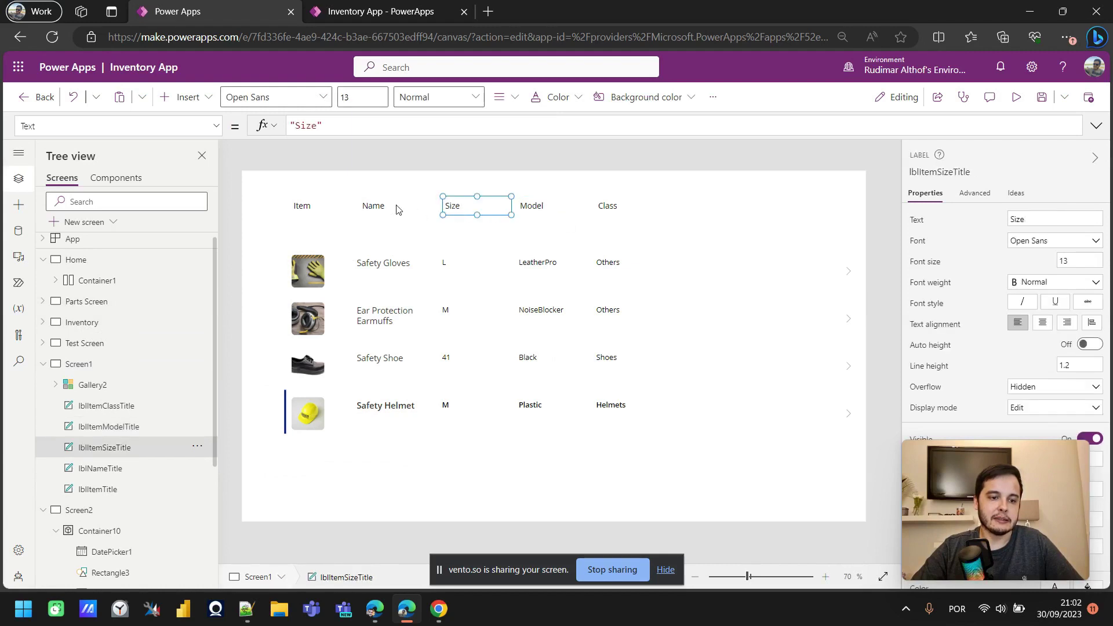
{"action": "left_click", "coordinate": [395, 209]}
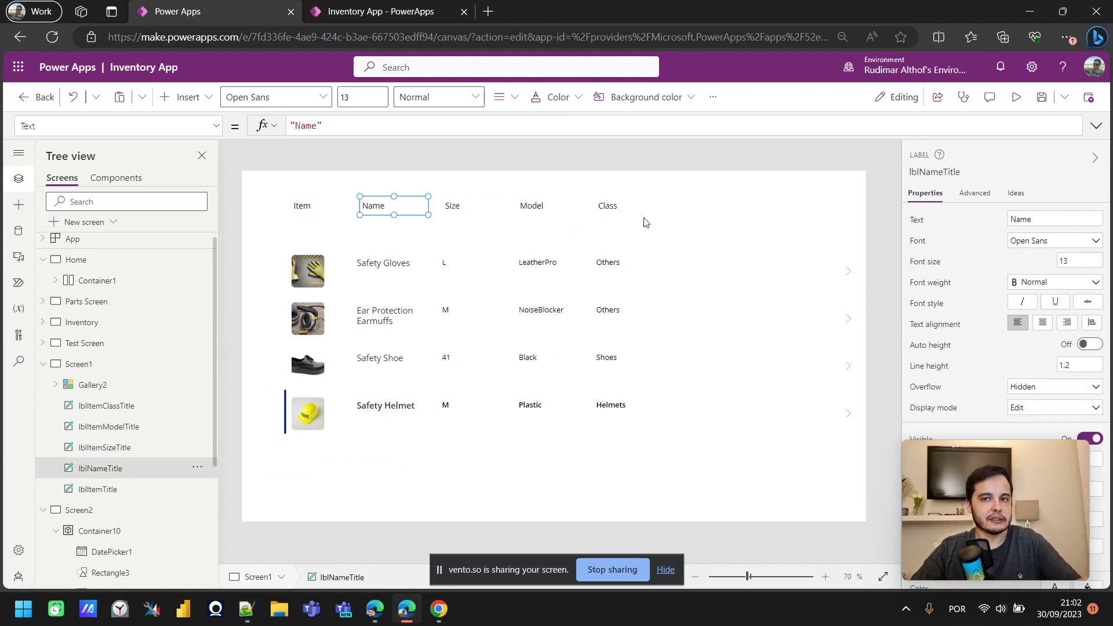
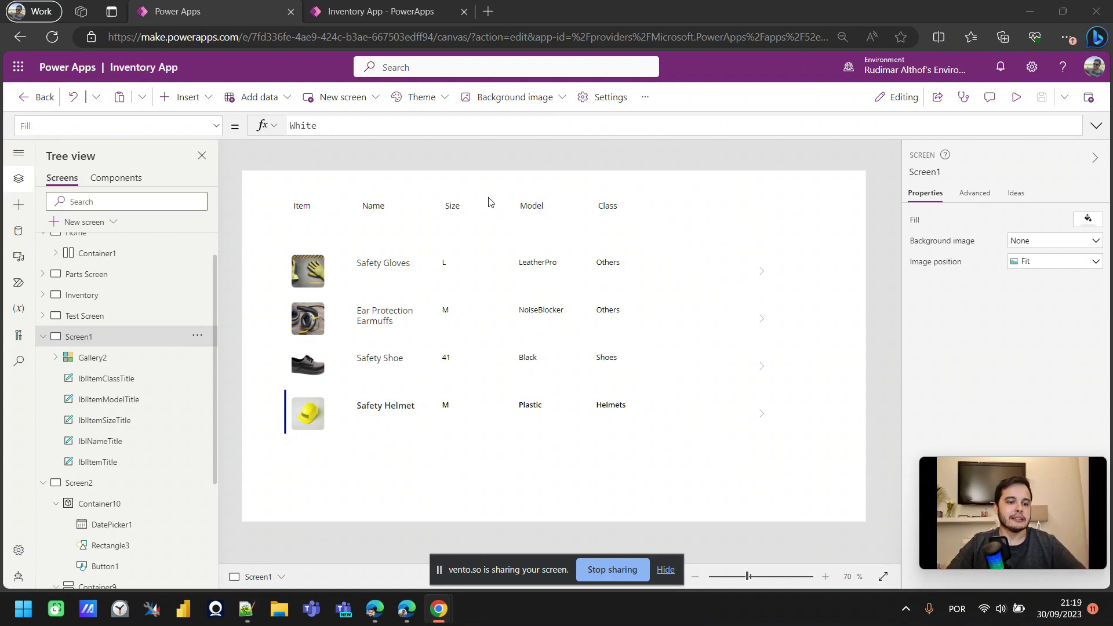
{"action": "scroll", "coordinate": [477, 207], "scroll_direction": "up", "scroll_amount": 1}
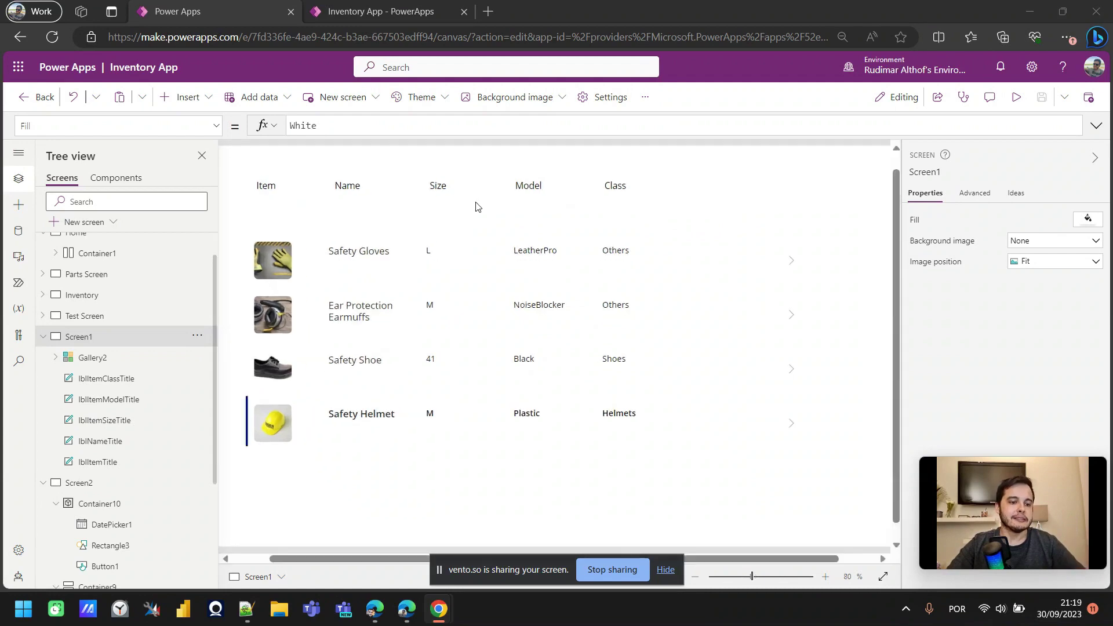
{"action": "left_click", "coordinate": [612, 187]}
{"action": "scroll", "coordinate": [406, 261], "scroll_direction": "down", "scroll_amount": 2}
{"action": "scroll", "coordinate": [318, 296], "scroll_direction": "up", "scroll_amount": 1}
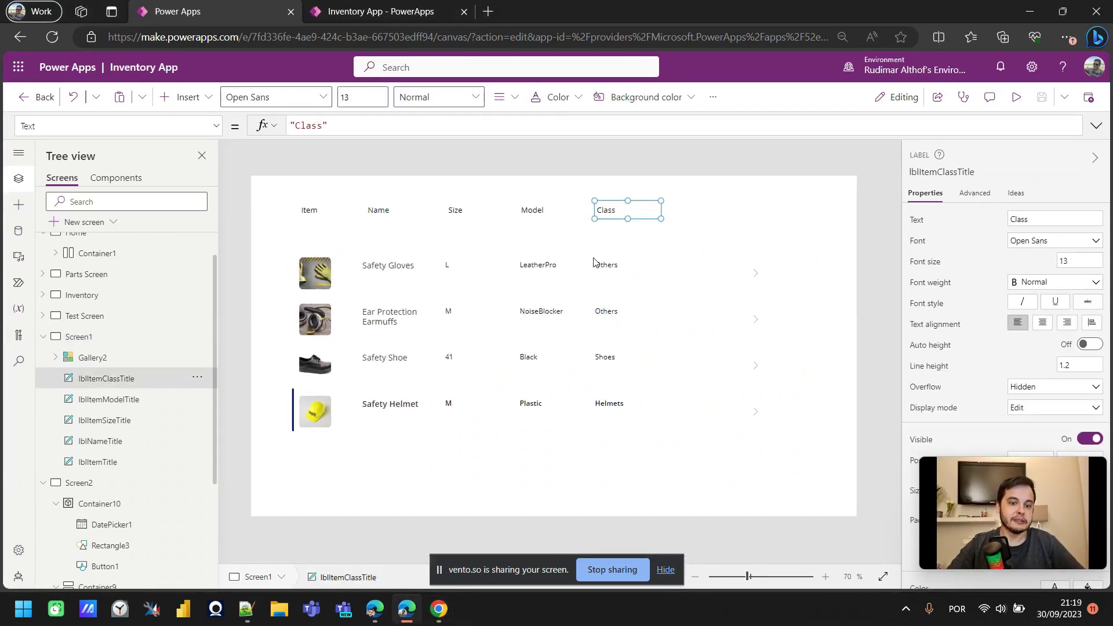
{"action": "left_click", "coordinate": [709, 217]}
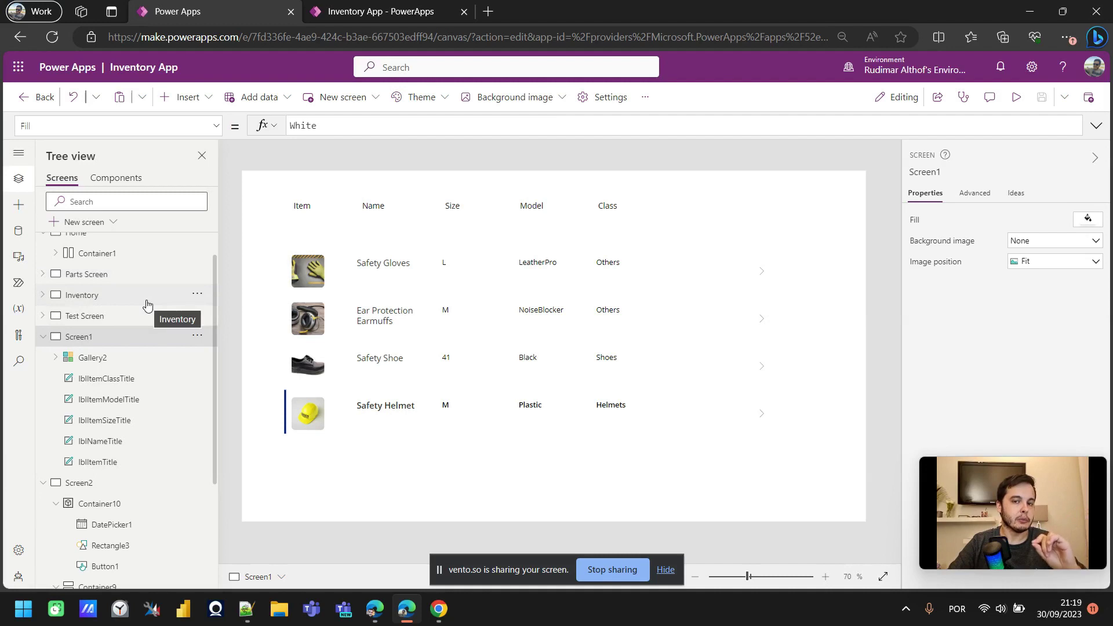
- Insert a horizontal container on Screen1, resize it to about 697 by 97, and place it below the gallery
{"action": "left_click", "coordinate": [19, 210]}
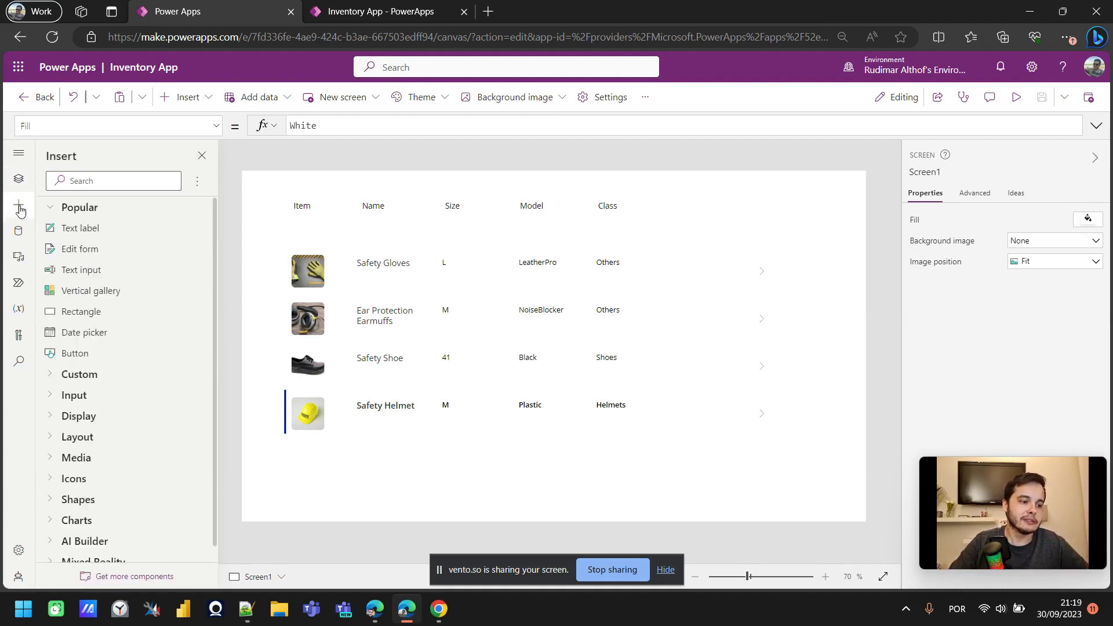
{"action": "left_click", "coordinate": [106, 180]}
{"action": "type", "text": "hori"}
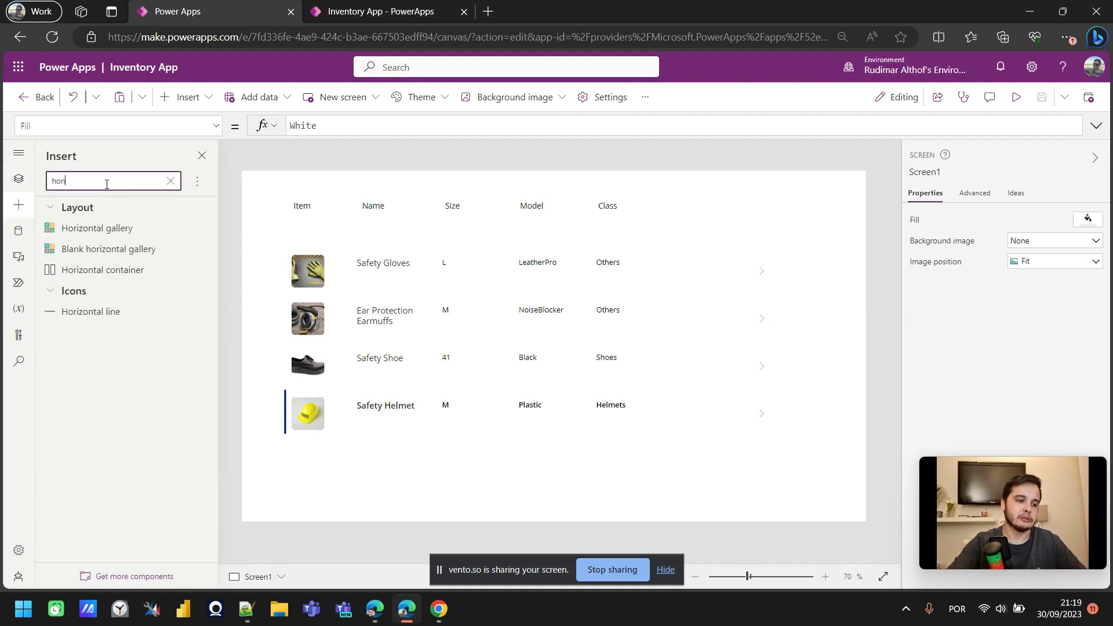
{"action": "left_click_drag", "start_coordinate": [103, 270], "coordinate": [396, 235]}
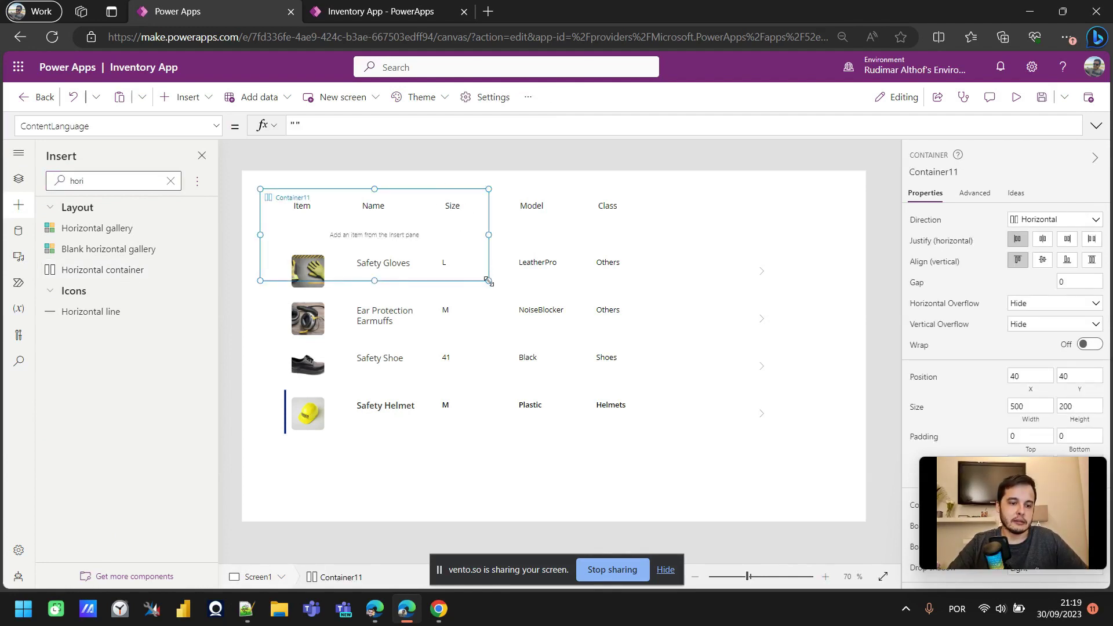
{"action": "left_click_drag", "start_coordinate": [489, 281], "coordinate": [579, 233]}
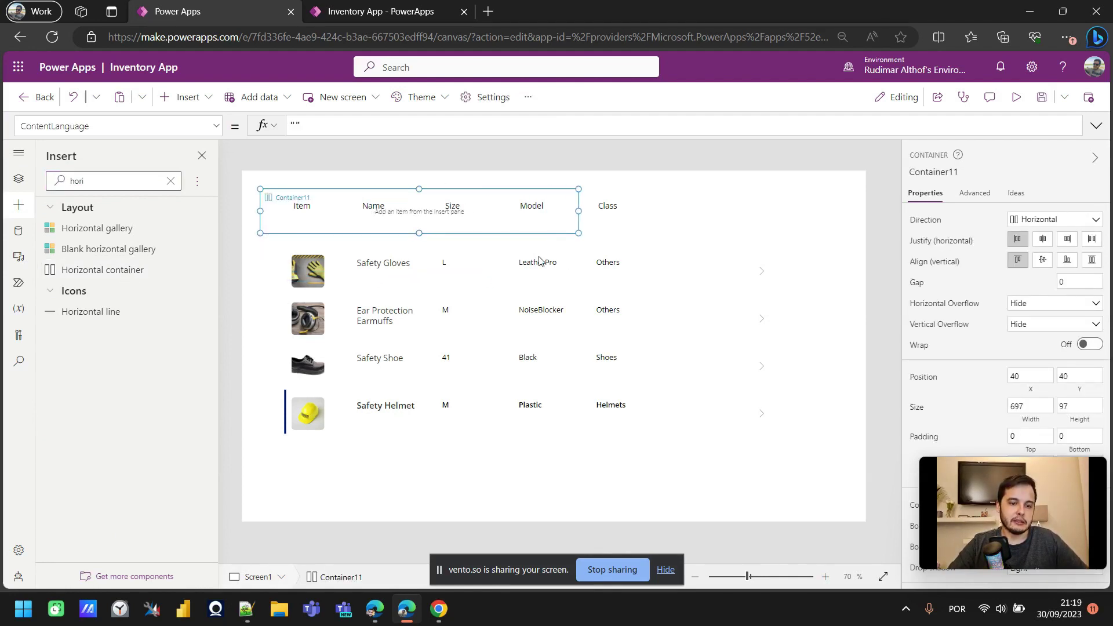
{"action": "left_click_drag", "start_coordinate": [502, 234], "coordinate": [535, 513]}
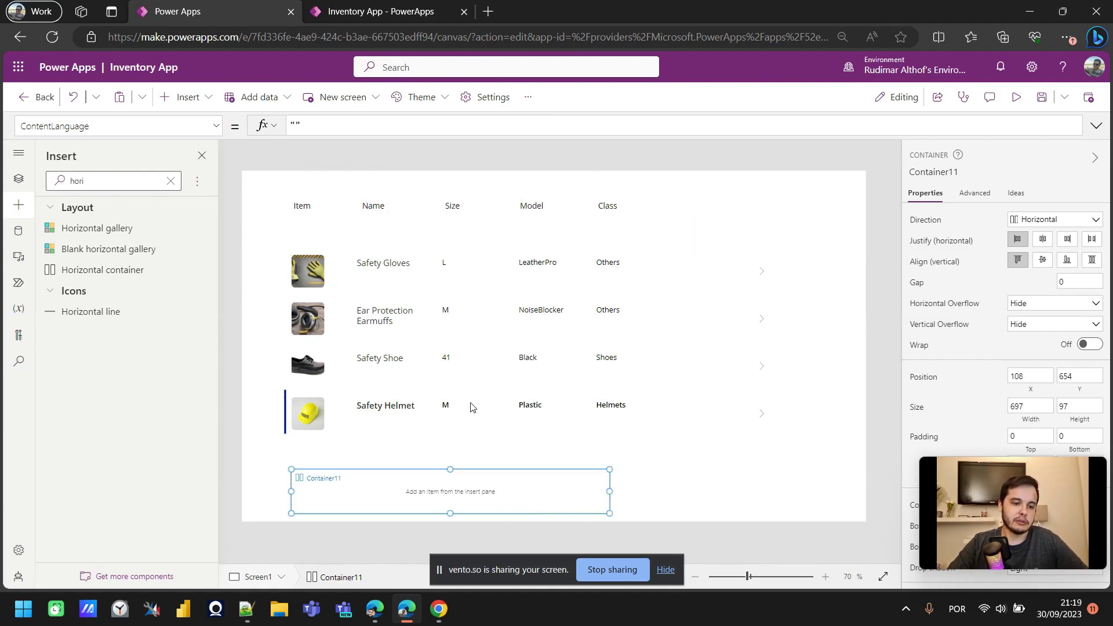
- Shift the gallery slightly left, lower its upper edge, and move the five header labels down to just above it
{"action": "left_click", "coordinate": [403, 293]}
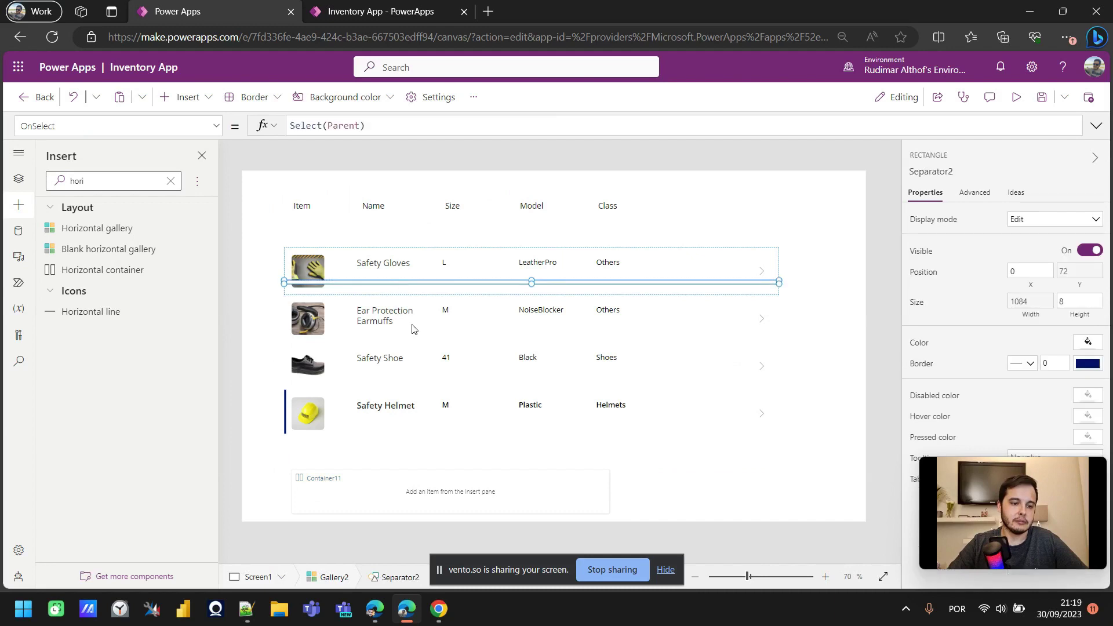
{"action": "left_click_drag", "start_coordinate": [463, 364], "coordinate": [452, 342]}
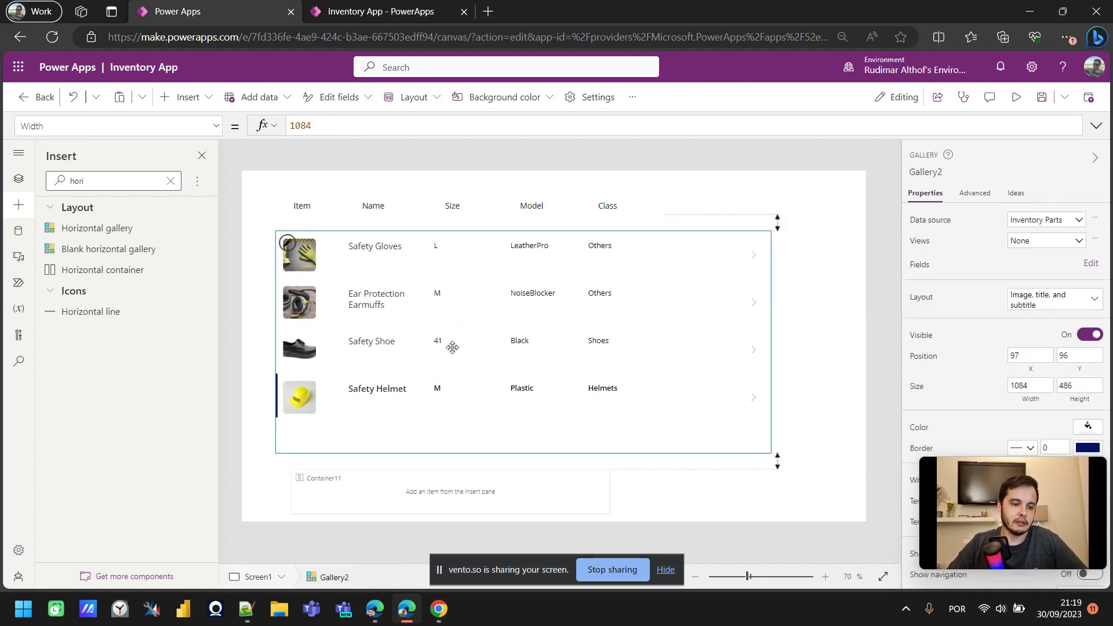
{"action": "left_click_drag", "start_coordinate": [525, 232], "coordinate": [525, 296]}
{"action": "left_click_drag", "start_coordinate": [697, 220], "coordinate": [261, 187]}
{"action": "left_click_drag", "start_coordinate": [310, 215], "coordinate": [295, 276]}
- Move the empty horizontal container above the header labels, to about X 73, Y 42
{"action": "left_click", "coordinate": [412, 493]}
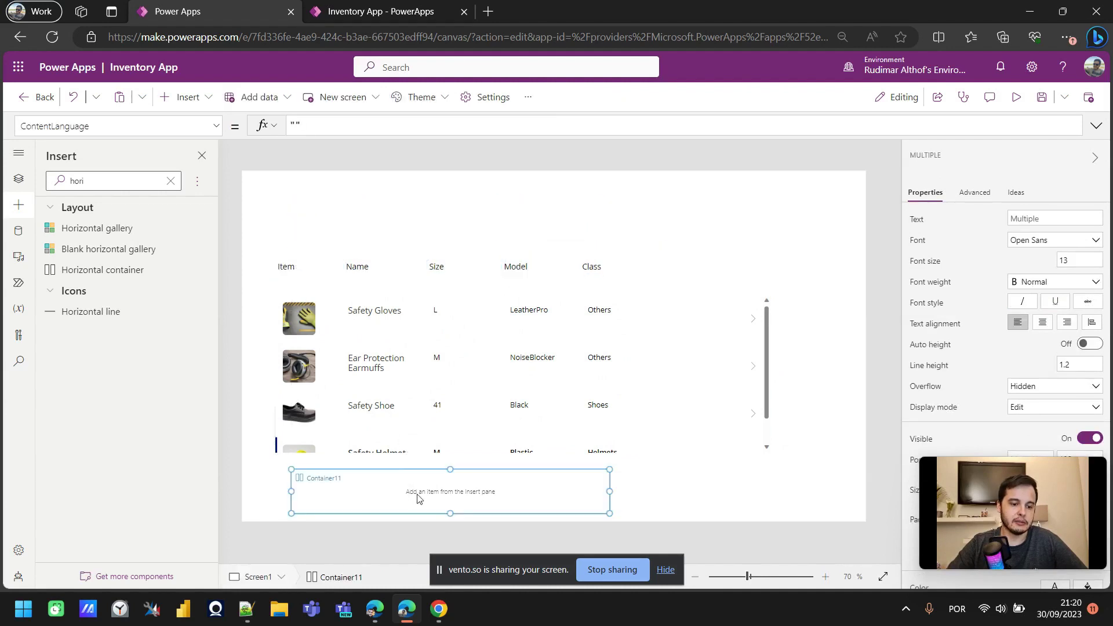
{"action": "left_click_drag", "start_coordinate": [413, 468], "coordinate": [397, 190]}
{"action": "scroll", "coordinate": [252, 217], "scroll_direction": "up", "scroll_amount": 4}
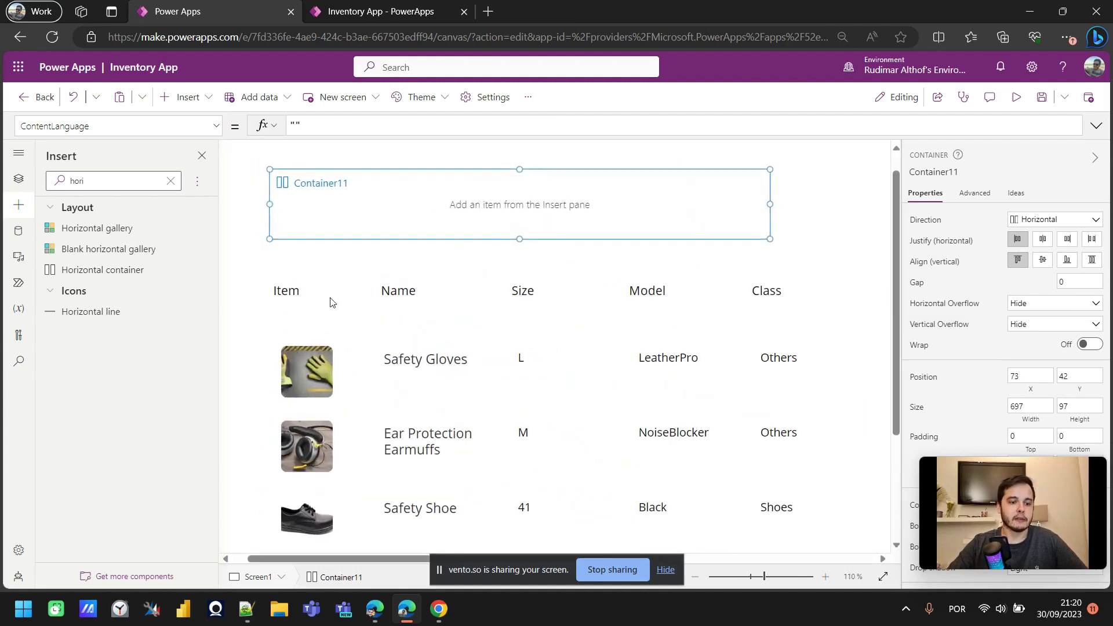
- Cut the five header labels Item, Name, Size, Model and Class from the screen together
{"action": "left_click", "coordinate": [302, 291]}
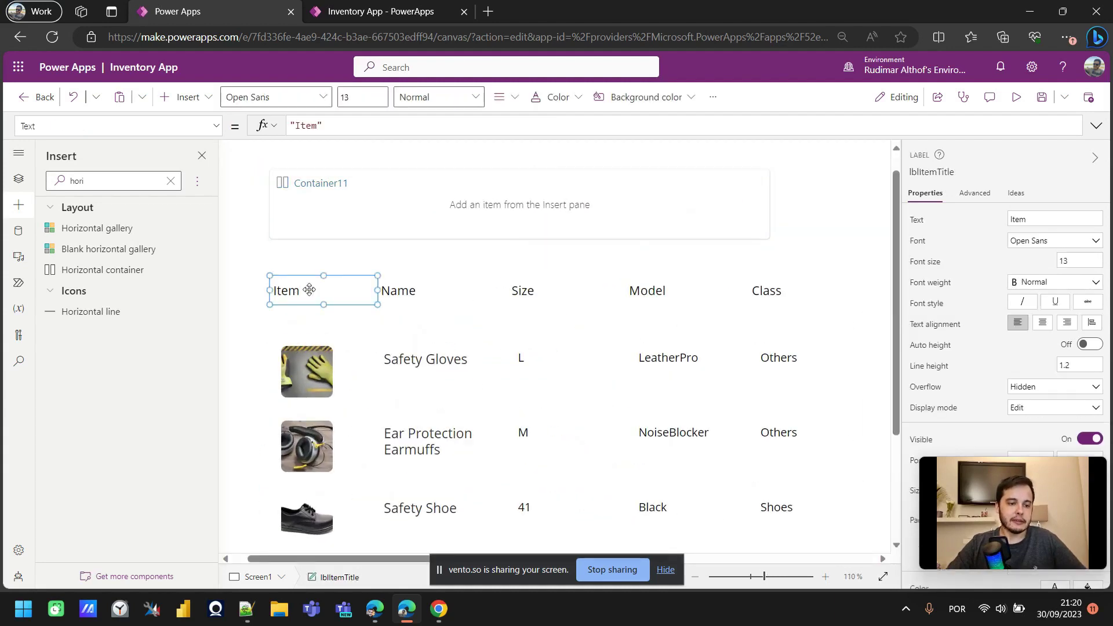
{"action": "left_click", "coordinate": [421, 289]}
{"action": "left_click", "coordinate": [521, 296]}
{"action": "left_click", "coordinate": [630, 297]}
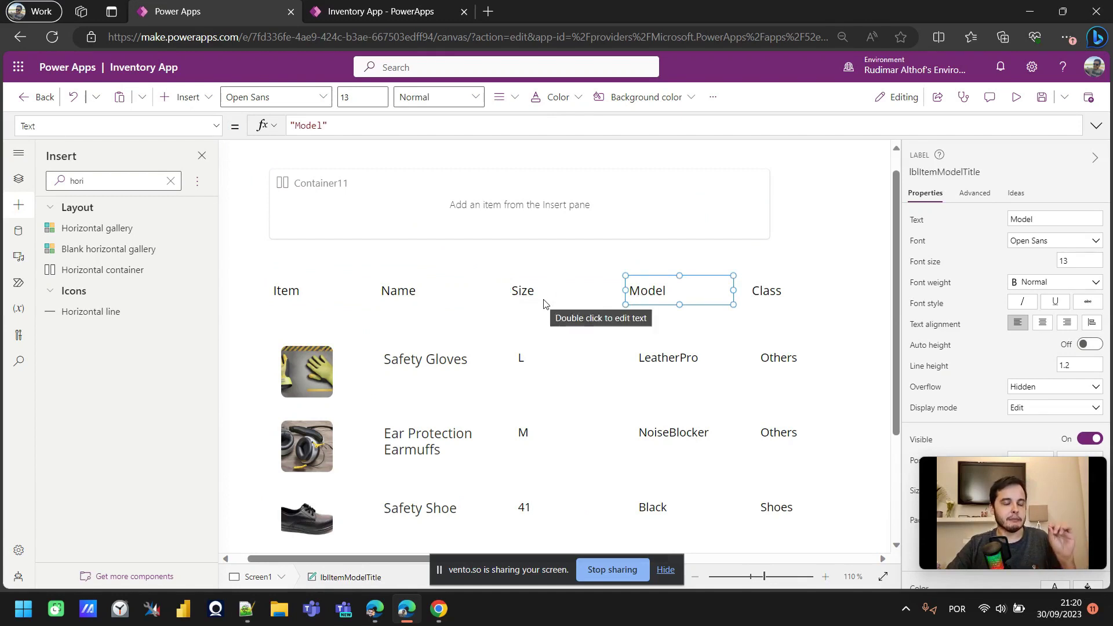
{"action": "left_click", "coordinate": [290, 289]}
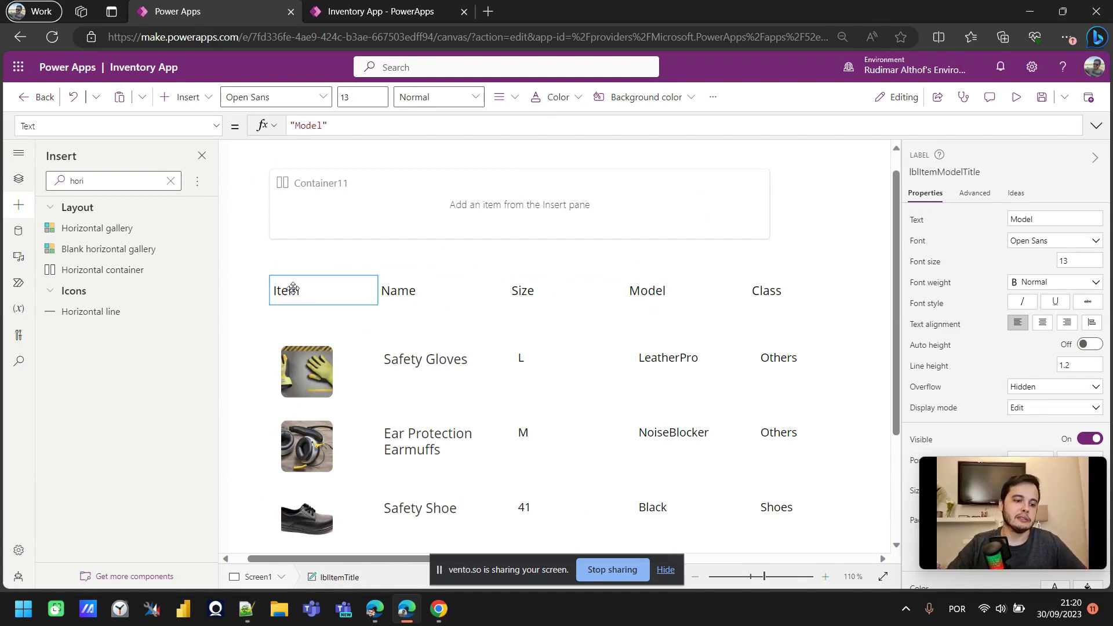
{"action": "left_click", "coordinate": [398, 293], "text": "shift"}
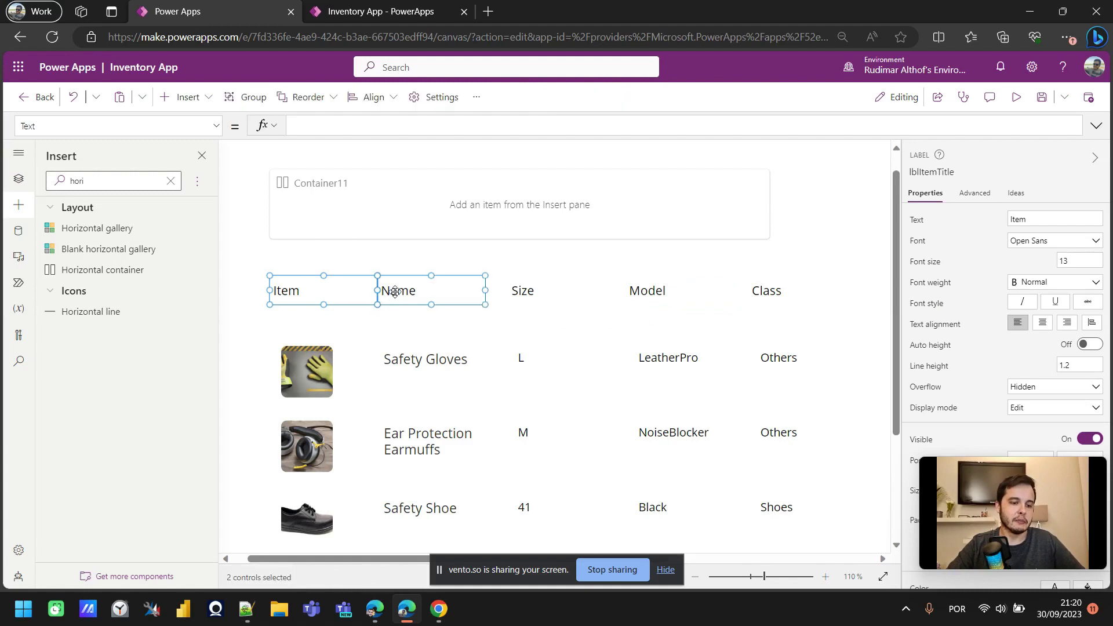
{"action": "left_click", "coordinate": [520, 294], "text": "shift"}
{"action": "left_click", "coordinate": [655, 299], "text": "shift"}
{"action": "left_click", "coordinate": [765, 298], "text": "shift"}
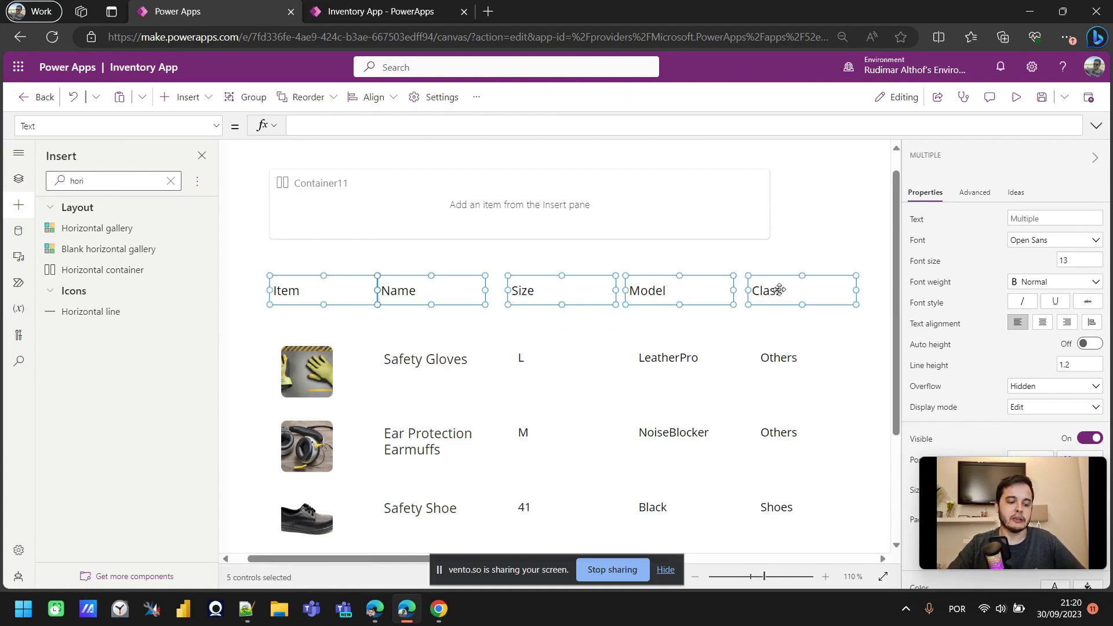
{"action": "right_click", "coordinate": [778, 289]}
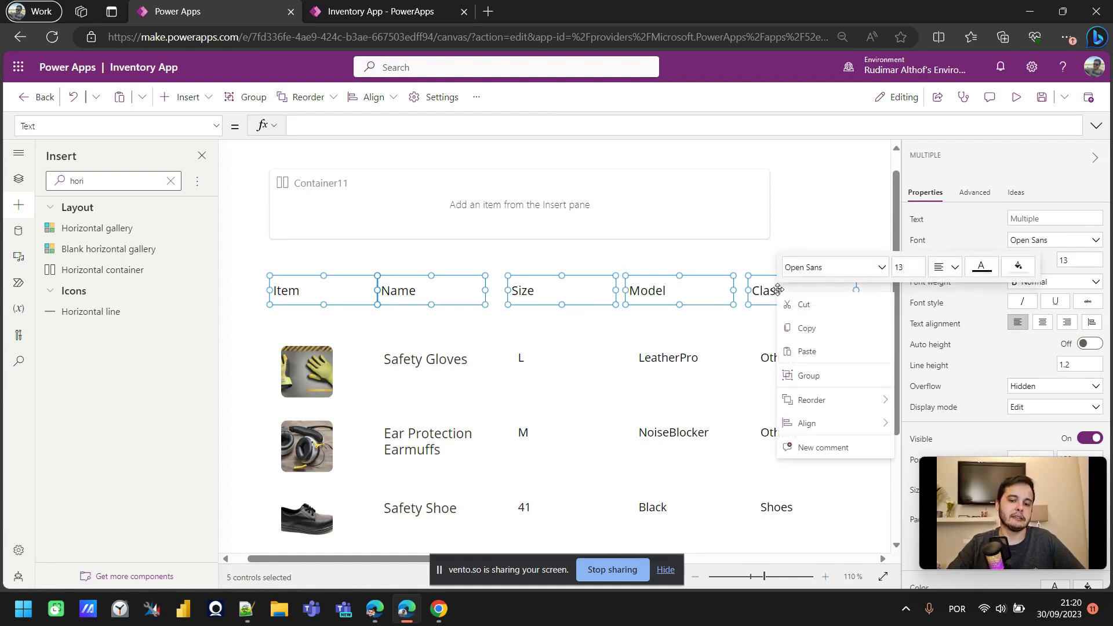
{"action": "left_click", "coordinate": [804, 305]}
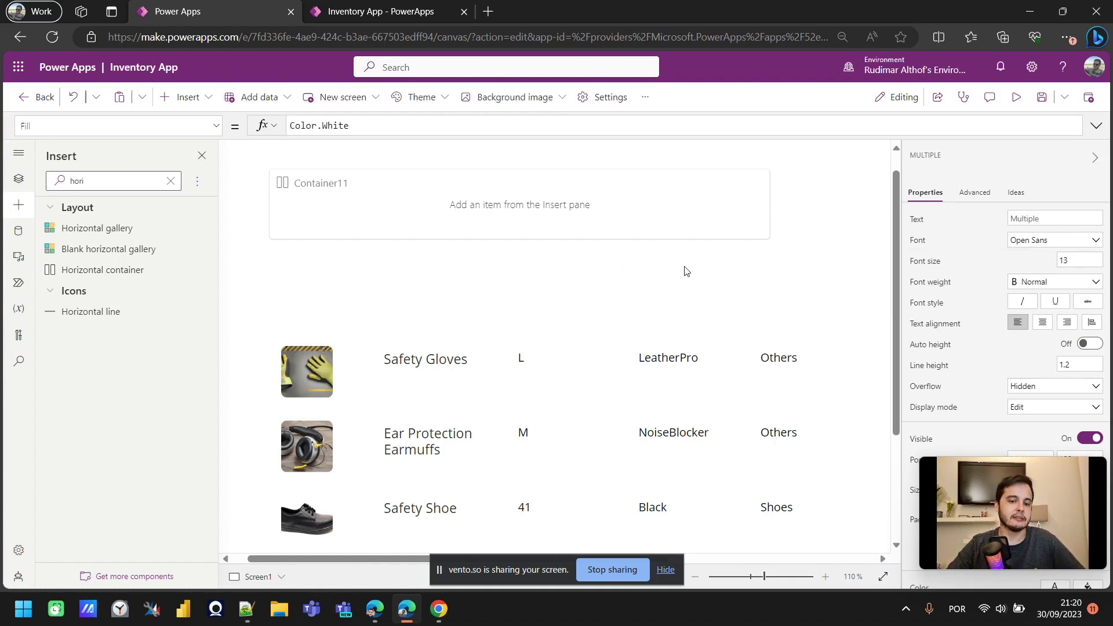
- Paste the five header labels into the empty horizontal container and select the container
{"action": "left_click", "coordinate": [404, 215]}
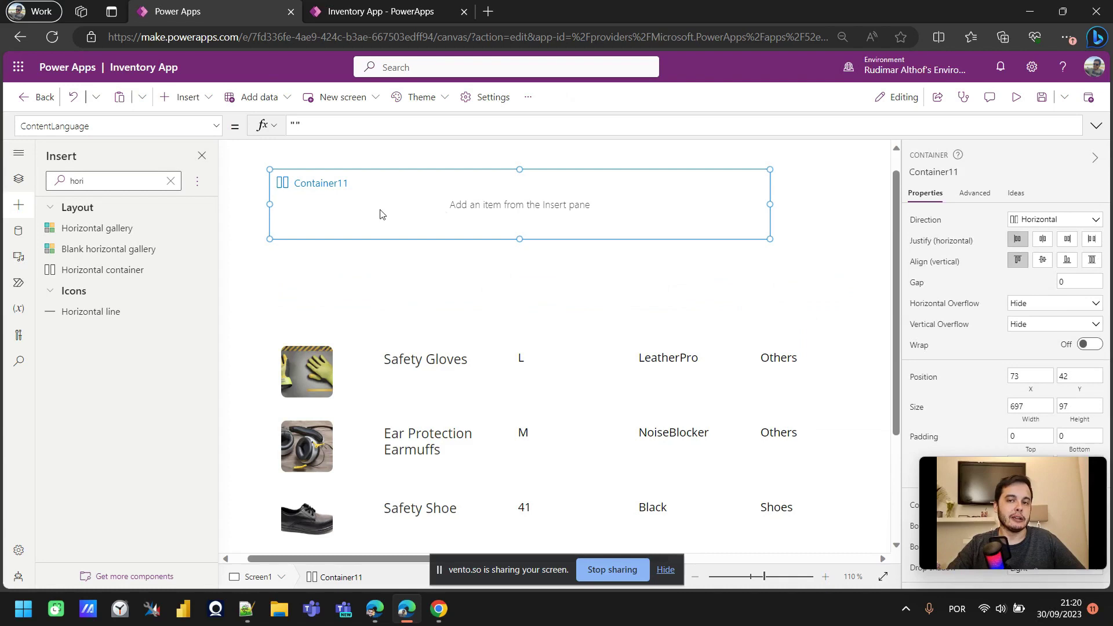
{"action": "right_click", "coordinate": [377, 214]}
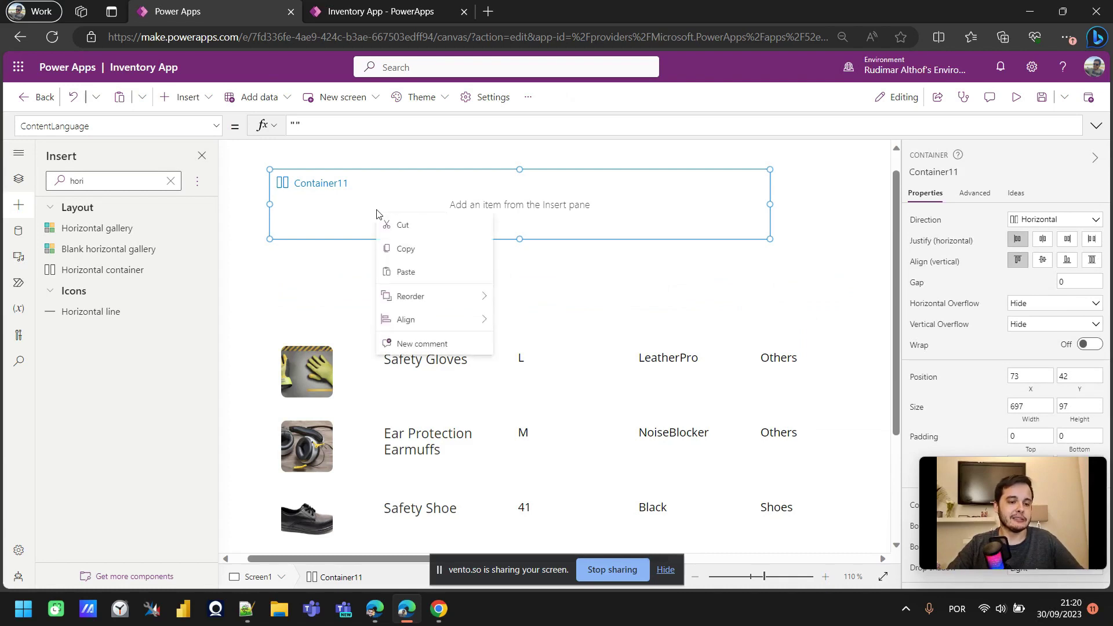
{"action": "left_click", "coordinate": [418, 273]}
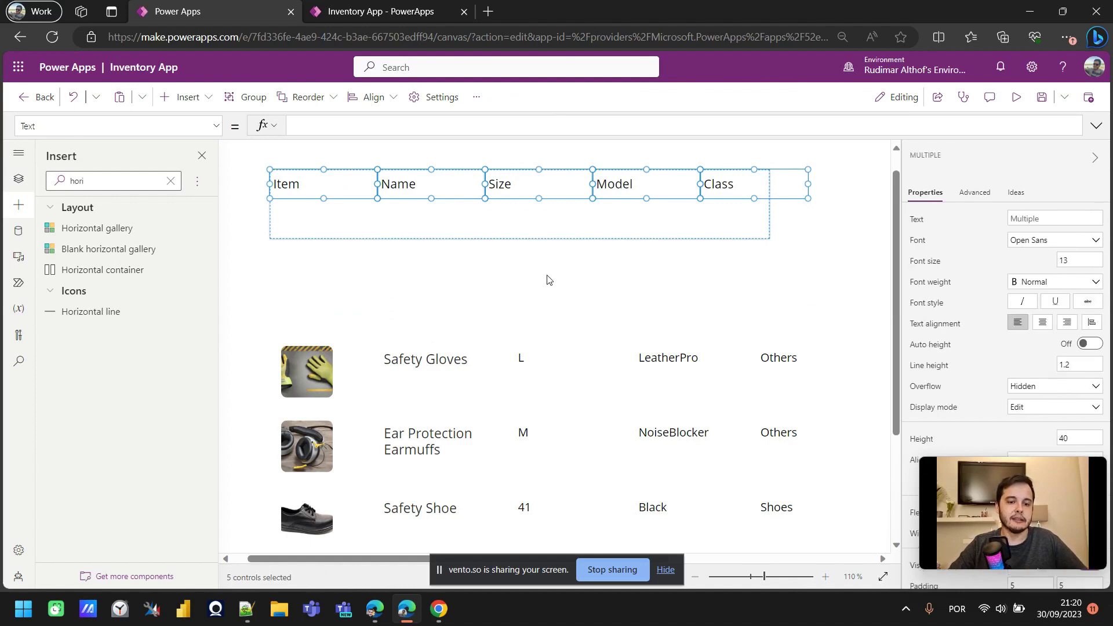
{"action": "left_click", "coordinate": [506, 232]}
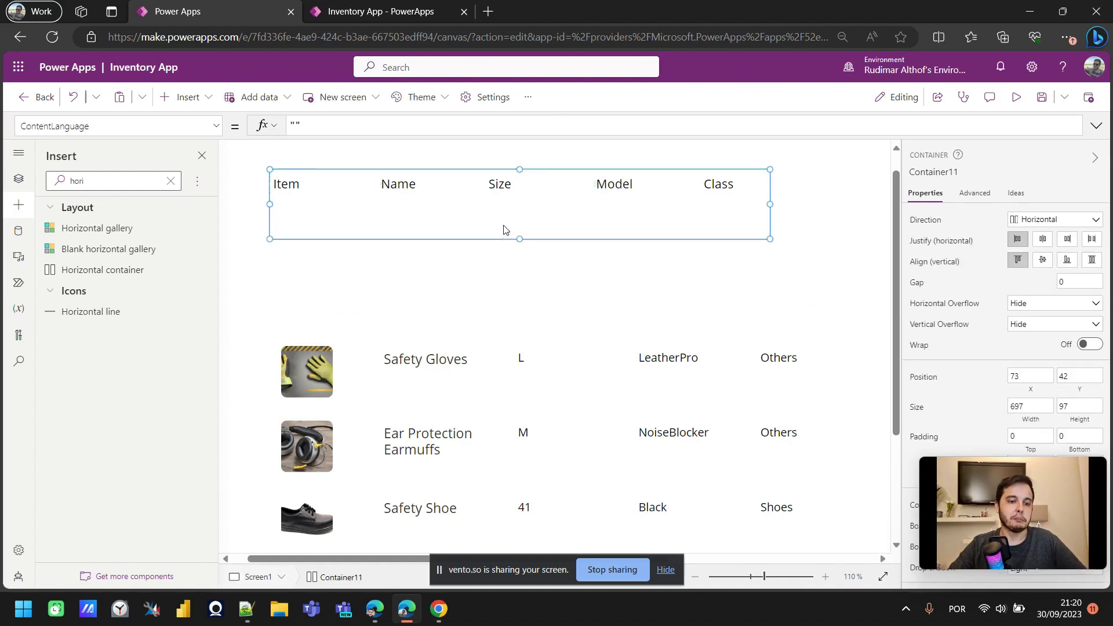
{"action": "scroll", "coordinate": [505, 230], "scroll_direction": "down", "scroll_amount": 2}
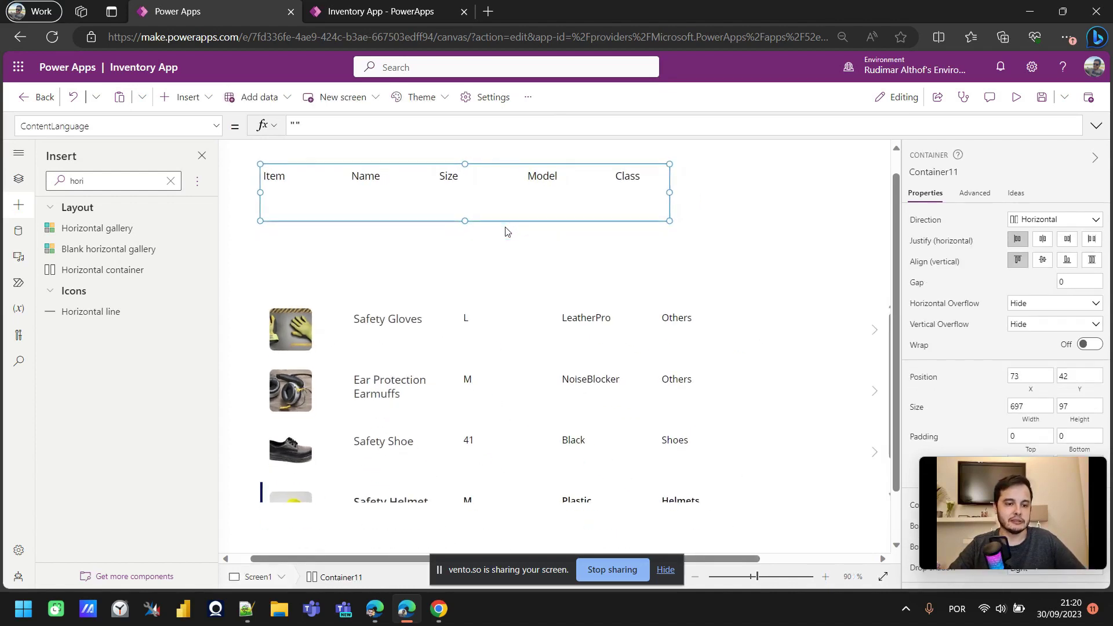
- Try centred and then stretched vertical alignment on the header container, and select the Item, Name and Size labels to check their height
{"action": "scroll", "coordinate": [616, 254], "scroll_direction": "down", "scroll_amount": 2}
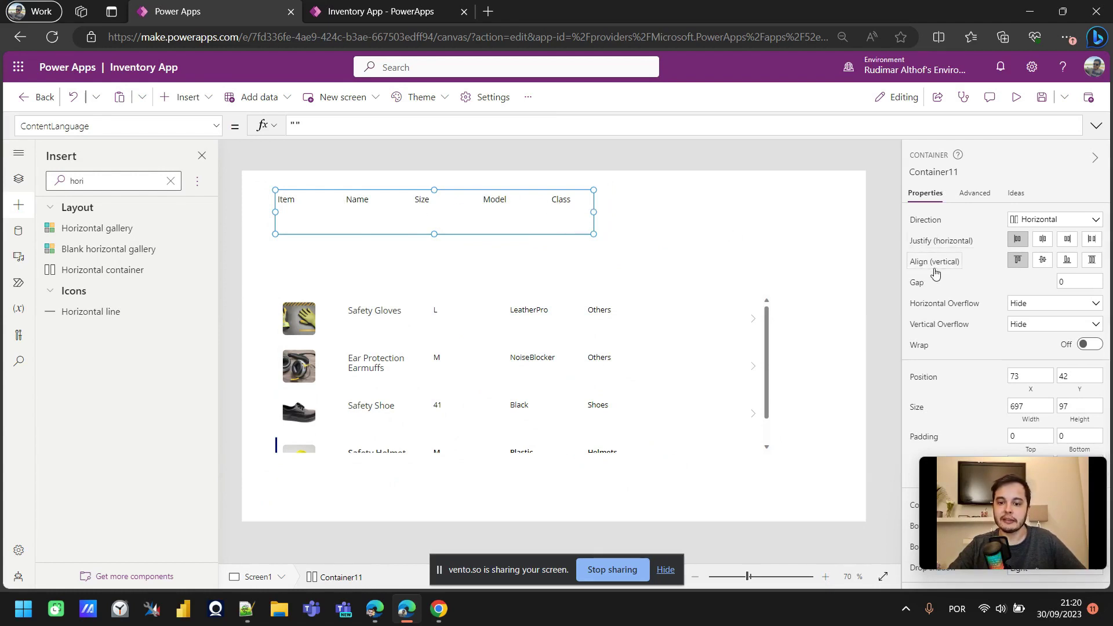
{"action": "left_click", "coordinate": [1044, 261]}
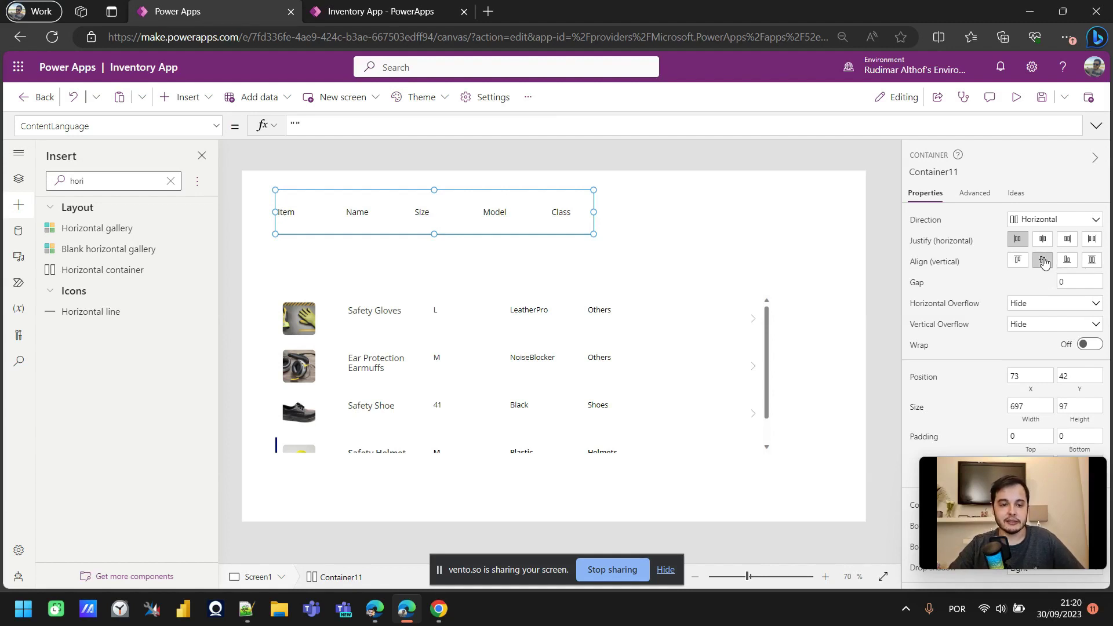
{"action": "left_click", "coordinate": [1095, 262]}
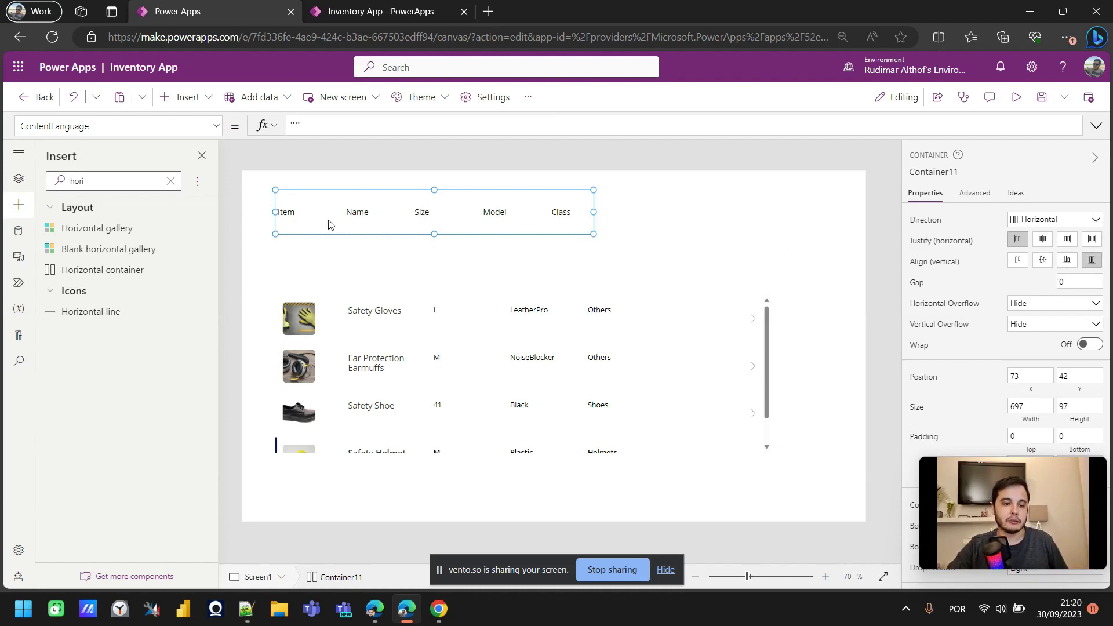
{"action": "left_click", "coordinate": [291, 219]}
{"action": "left_click", "coordinate": [372, 219]}
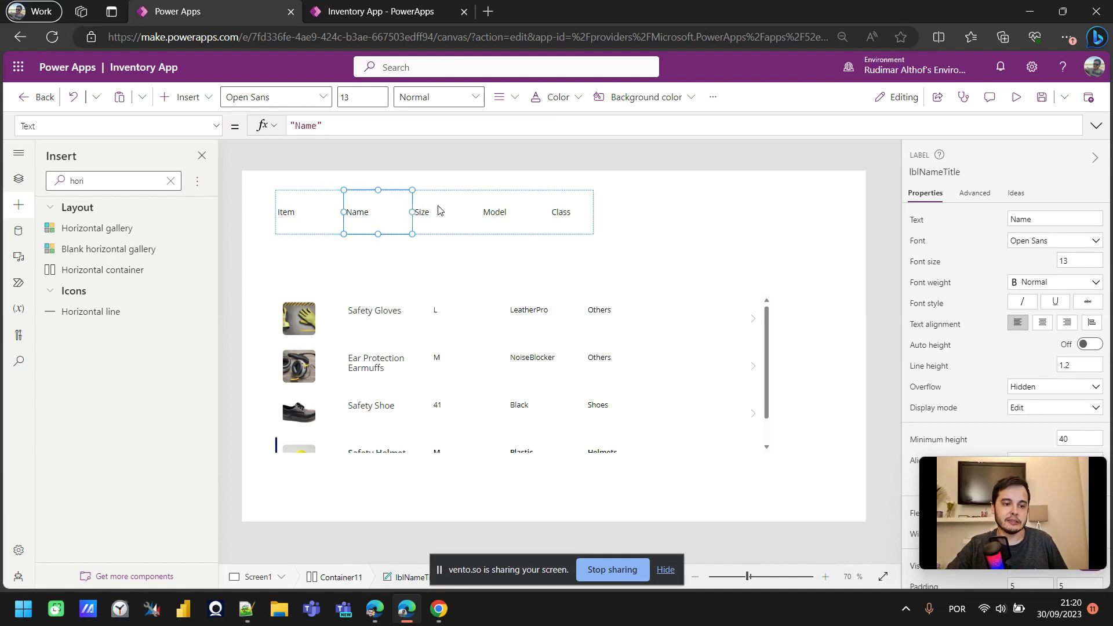
{"action": "left_click", "coordinate": [441, 210]}
- Select the header container in the screen's control hierarchy and set its vertical alignment to centred
{"action": "left_click", "coordinate": [18, 179]}
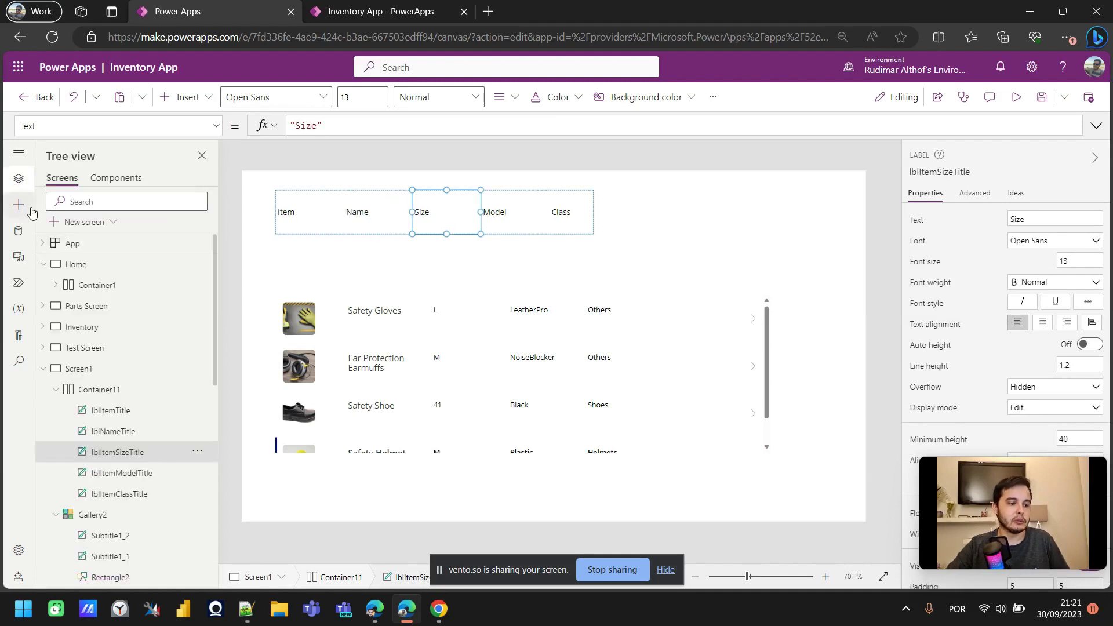
{"action": "left_click", "coordinate": [115, 397]}
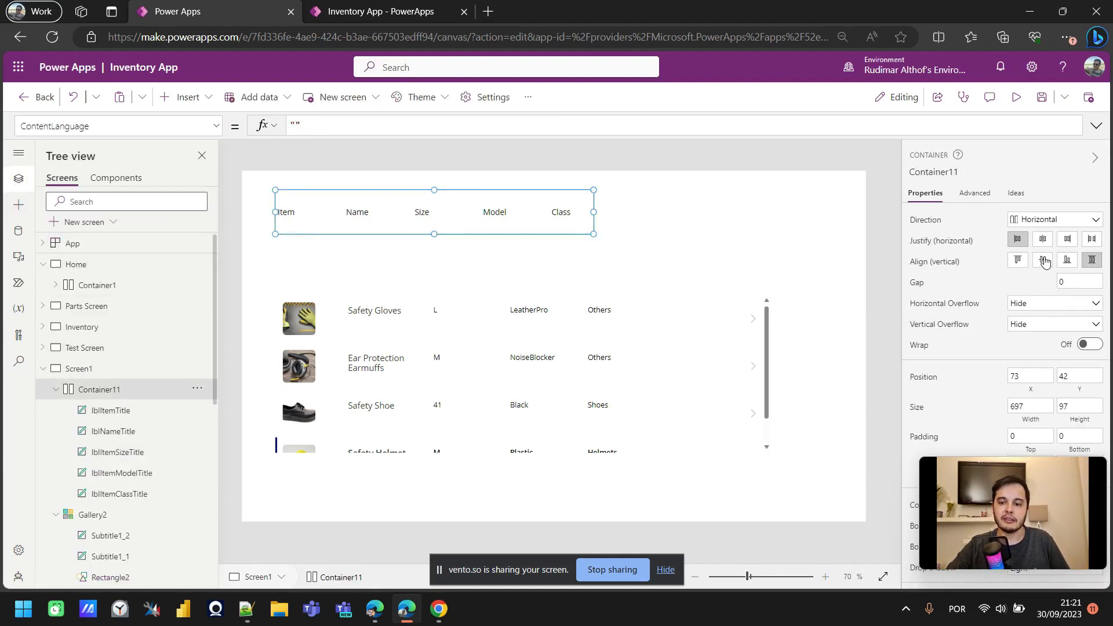
{"action": "left_click", "coordinate": [1044, 261]}
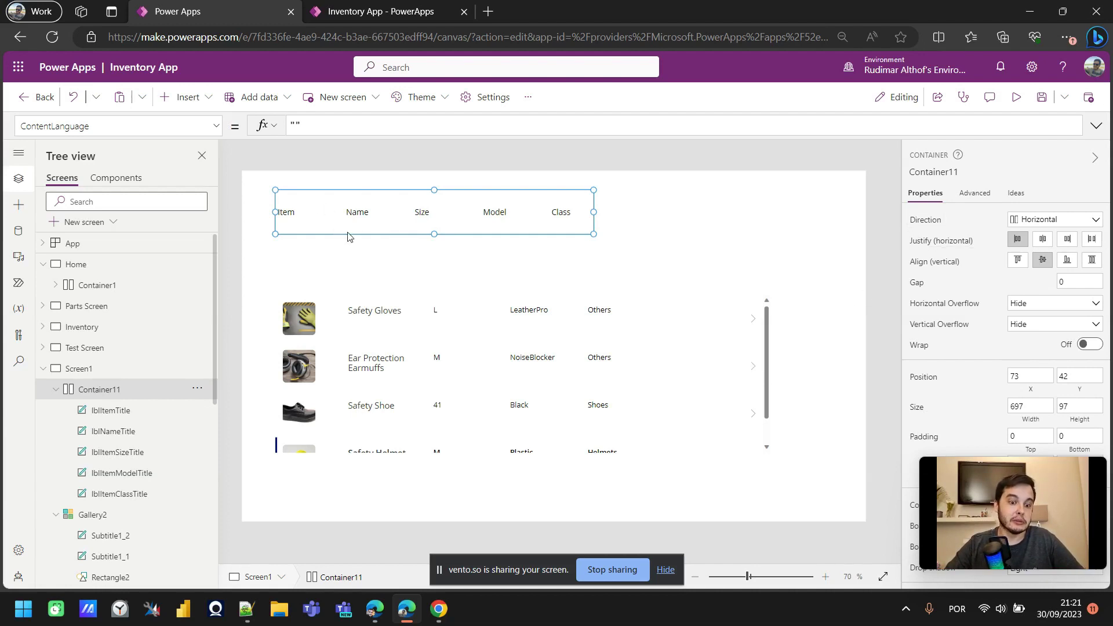
{"action": "left_click", "coordinate": [341, 259]}
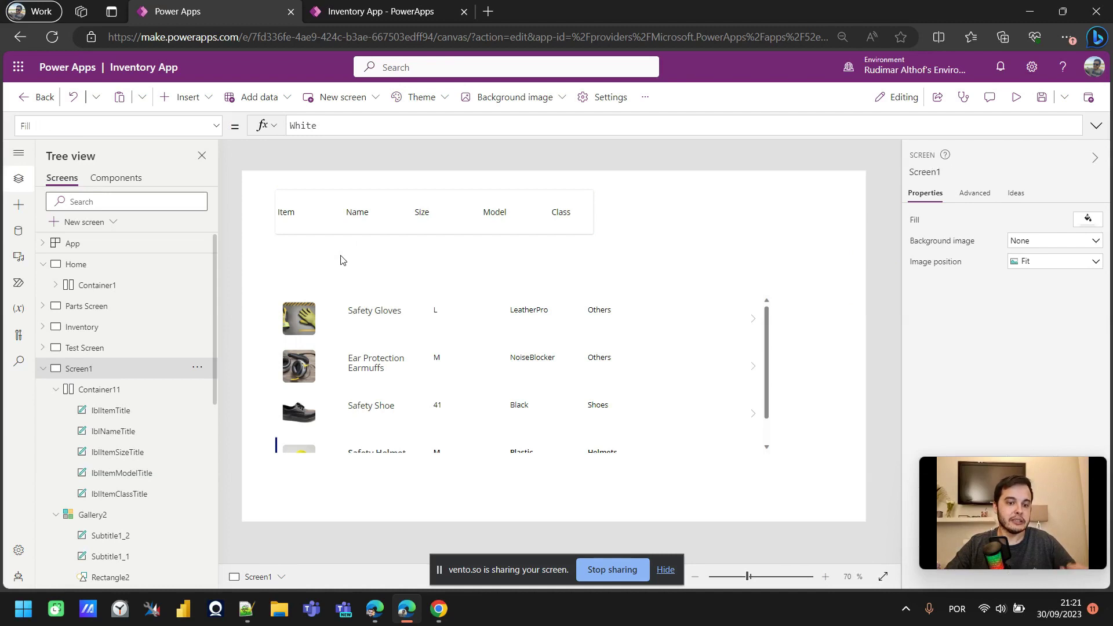
- Give the five header labels Item, Name, Size, Model and Class the light blue fill RGBA(215, 223, 240, 1)
{"action": "left_click", "coordinate": [286, 216]}
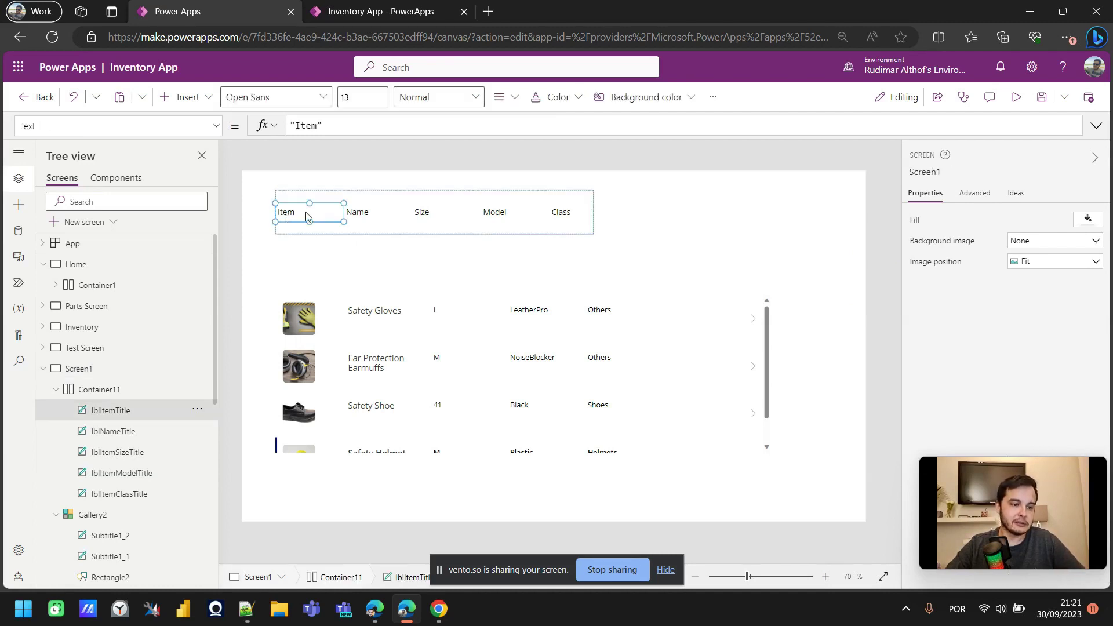
{"action": "left_click", "coordinate": [359, 217], "text": "shift"}
{"action": "left_click", "coordinate": [422, 216], "text": "shift"}
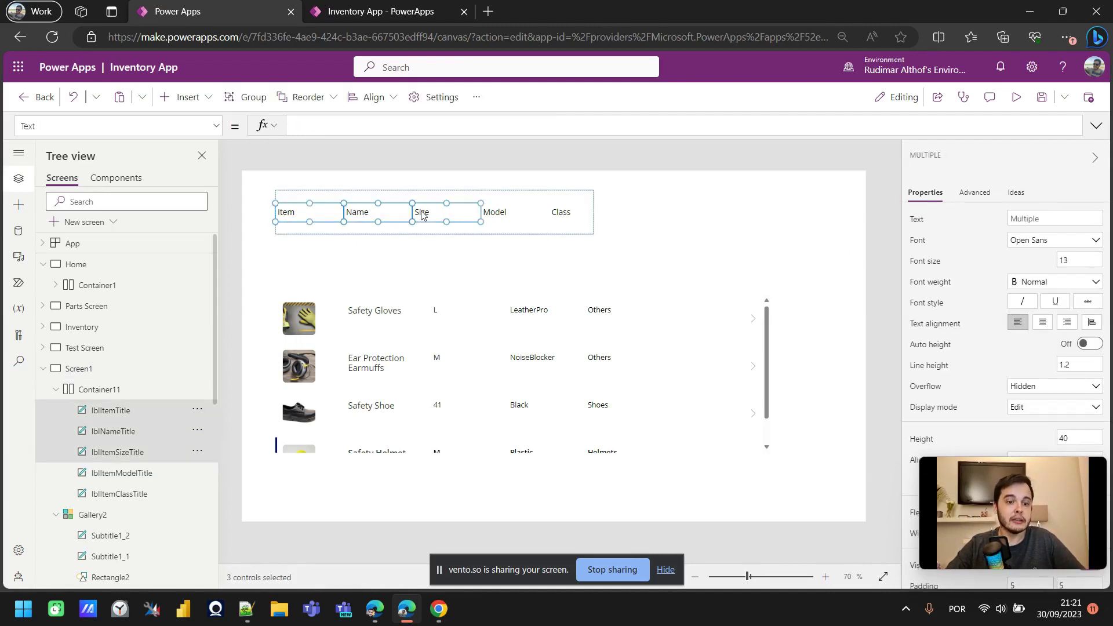
{"action": "left_click", "coordinate": [493, 216], "text": "shift"}
{"action": "left_click", "coordinate": [566, 215], "text": "shift"}
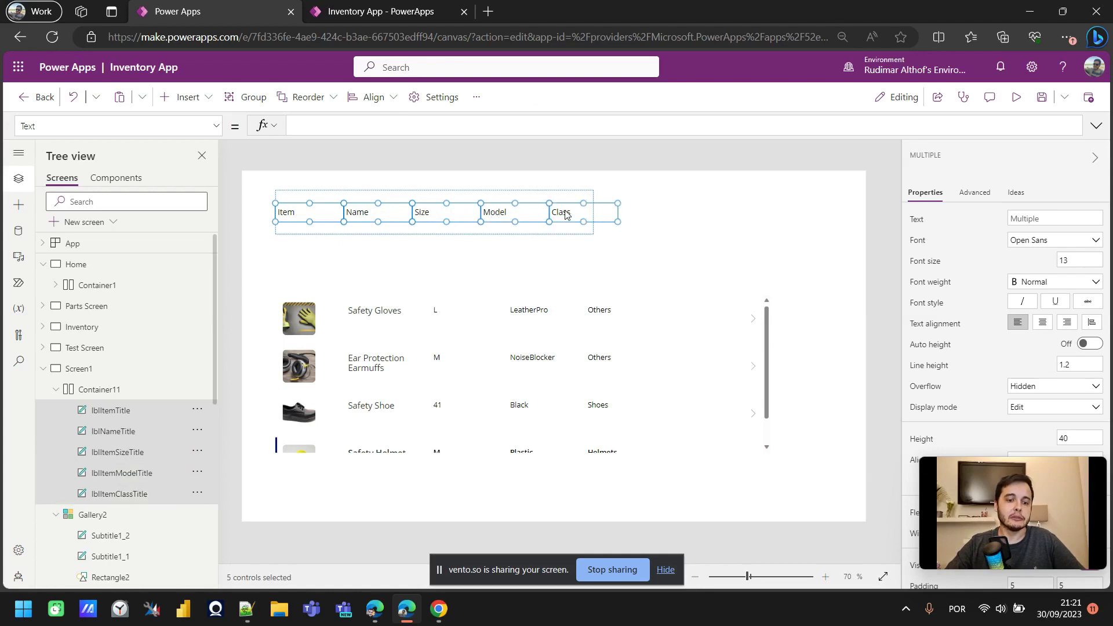
{"action": "scroll", "coordinate": [930, 255], "scroll_direction": "down", "scroll_amount": 5}
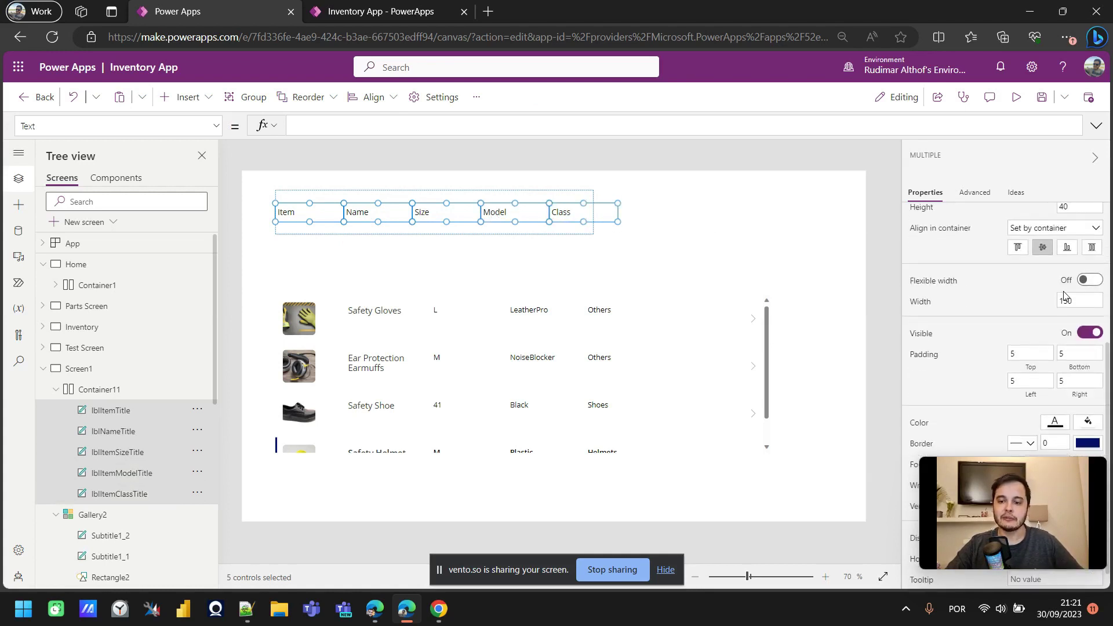
{"action": "left_click", "coordinate": [1089, 399]}
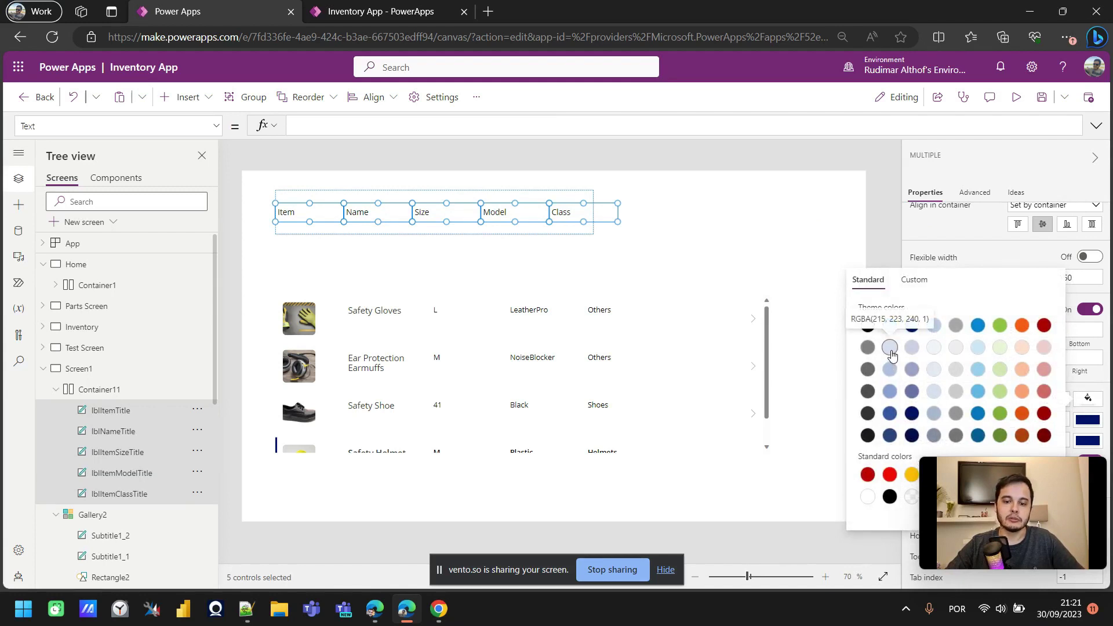
{"action": "left_click", "coordinate": [890, 349]}
{"action": "left_click", "coordinate": [708, 274]}
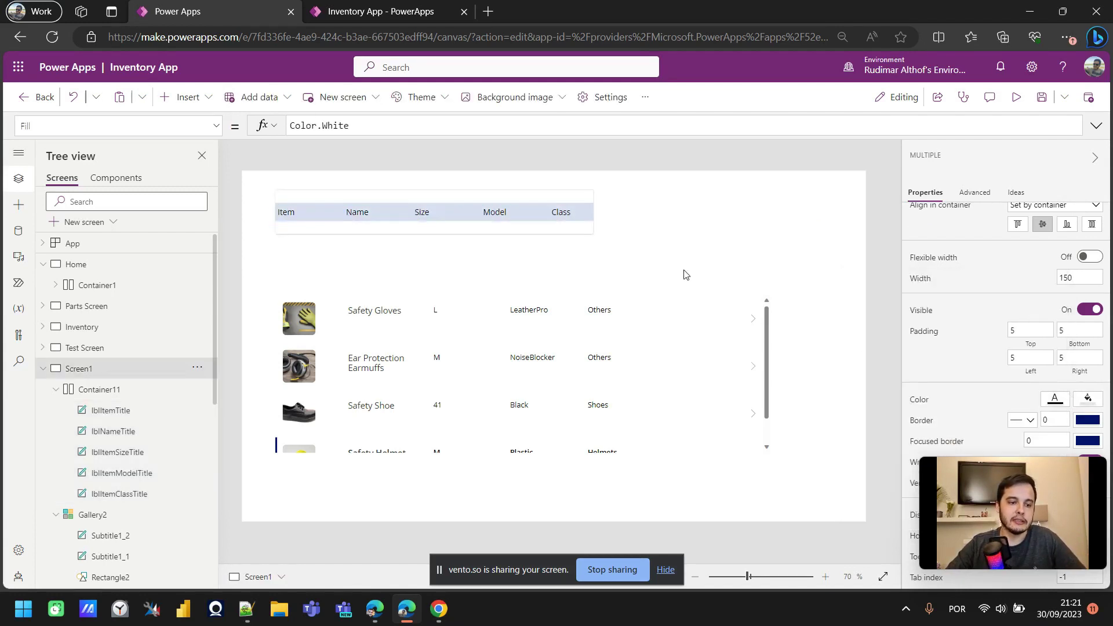
- Try stretched vertical alignment on the header container, and set it back to centred
{"action": "left_click", "coordinate": [576, 234]}
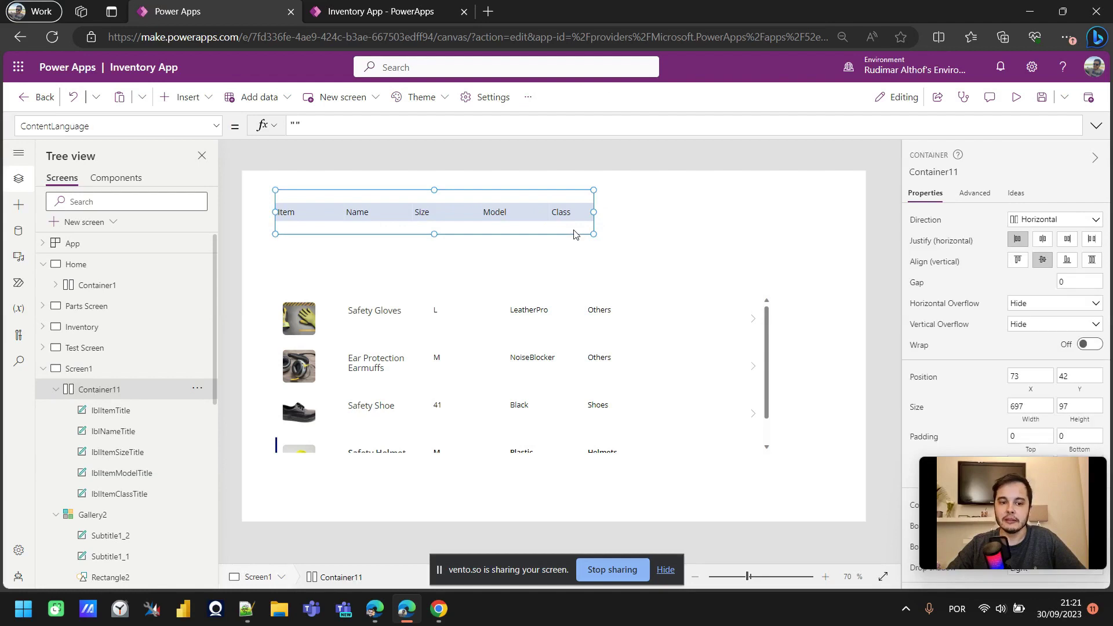
{"action": "left_click", "coordinate": [1092, 261]}
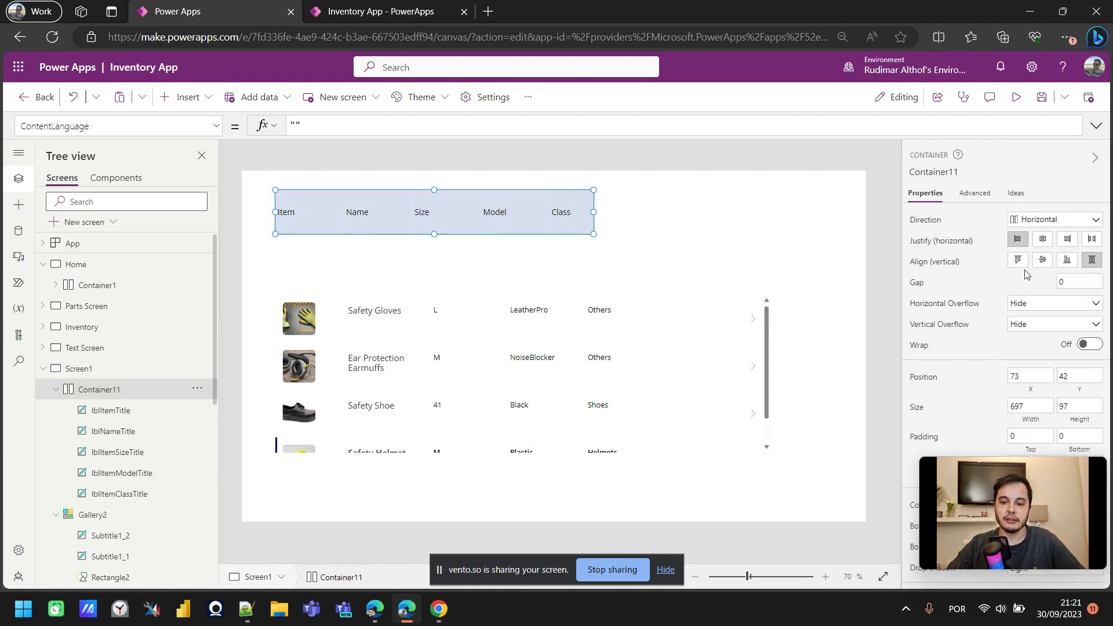
{"action": "left_click", "coordinate": [1044, 262]}
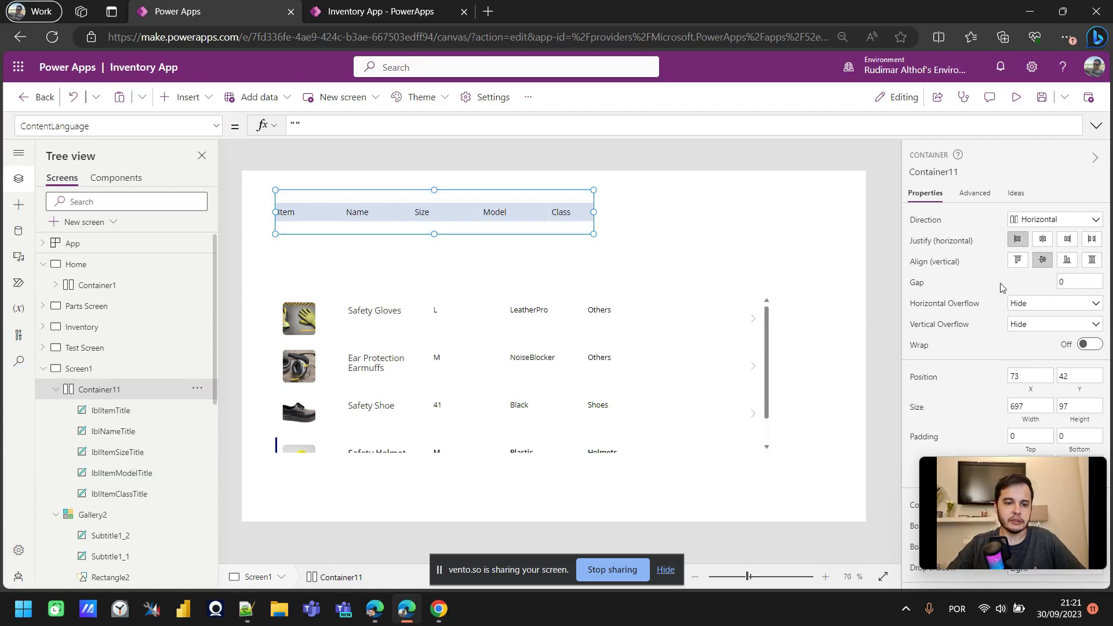
{"action": "left_click", "coordinate": [743, 249]}
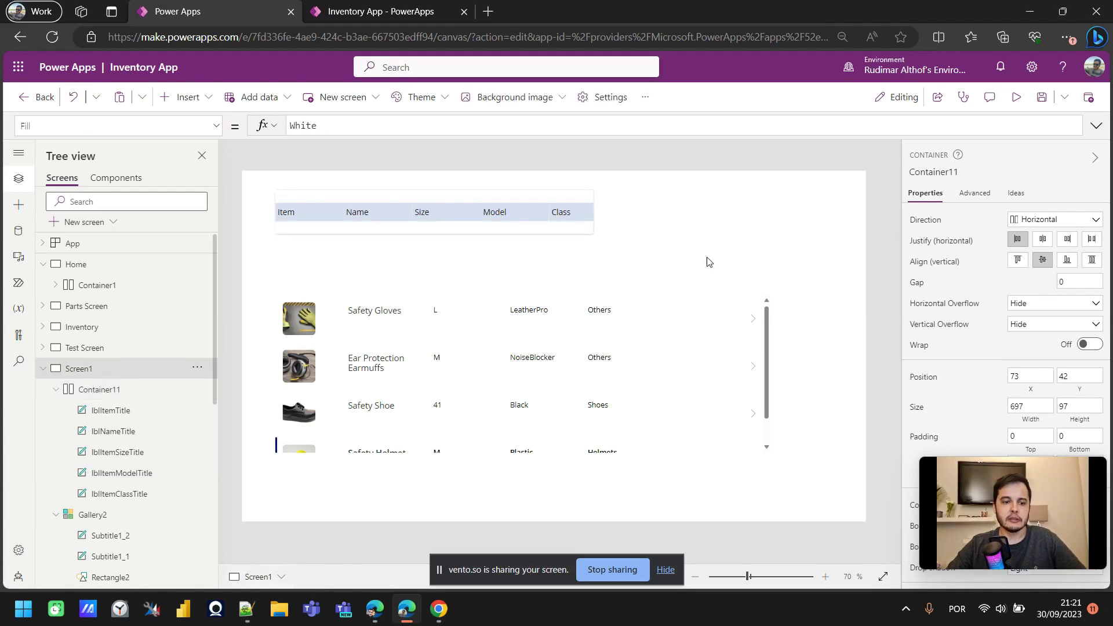
- Widen the header container to about 1113 and turn on flexible width for all five labels inside it
{"action": "left_click", "coordinate": [511, 231]}
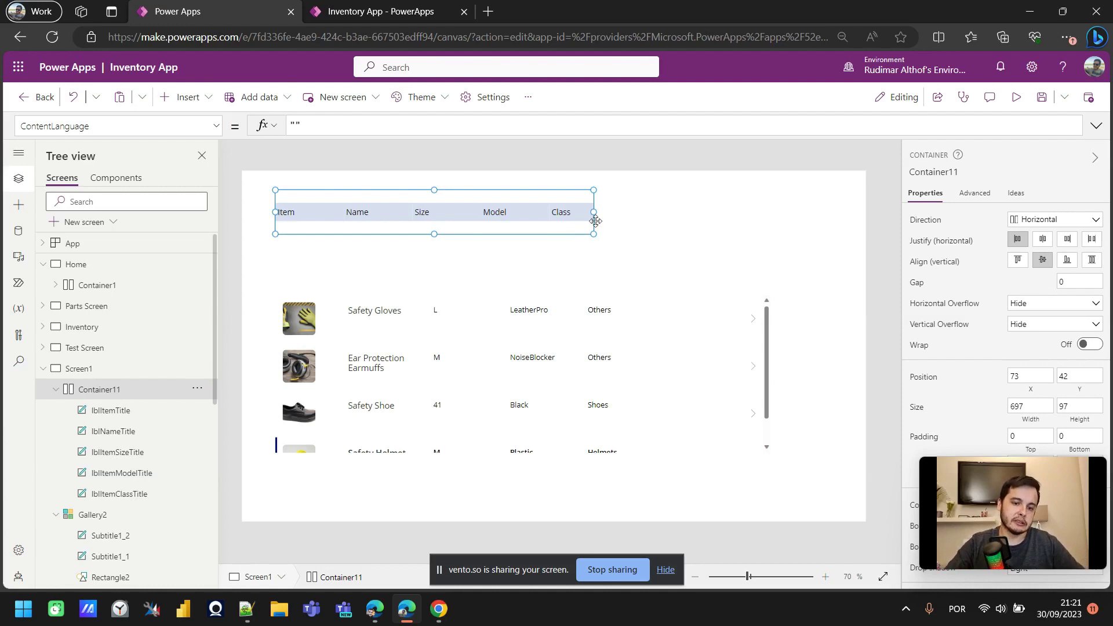
{"action": "left_click_drag", "start_coordinate": [593, 211], "coordinate": [784, 212]}
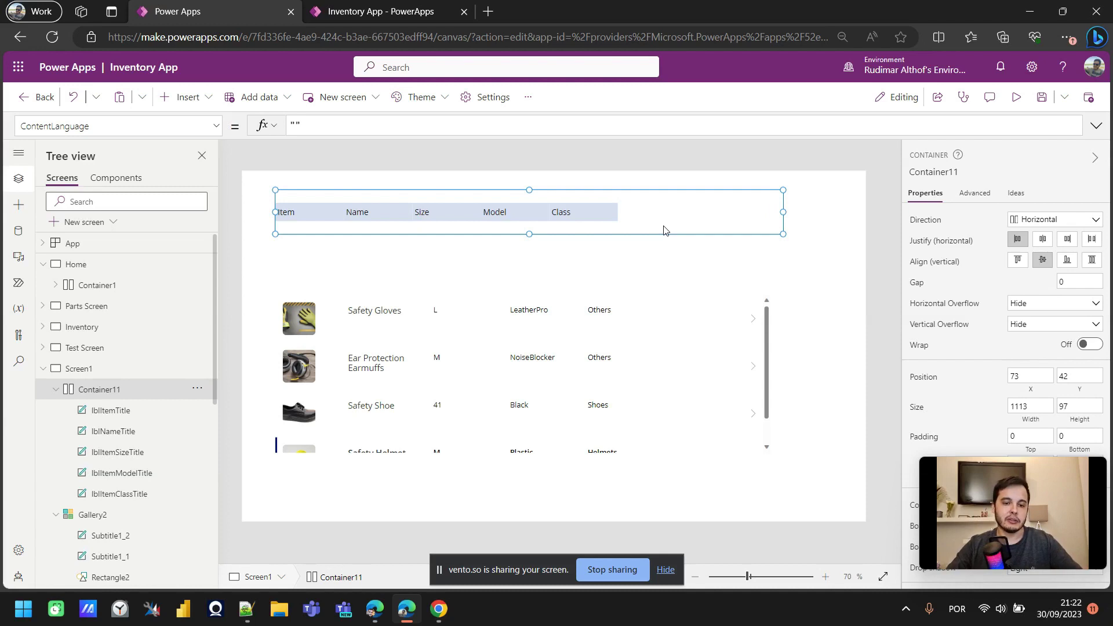
{"action": "left_click", "coordinate": [586, 212]}
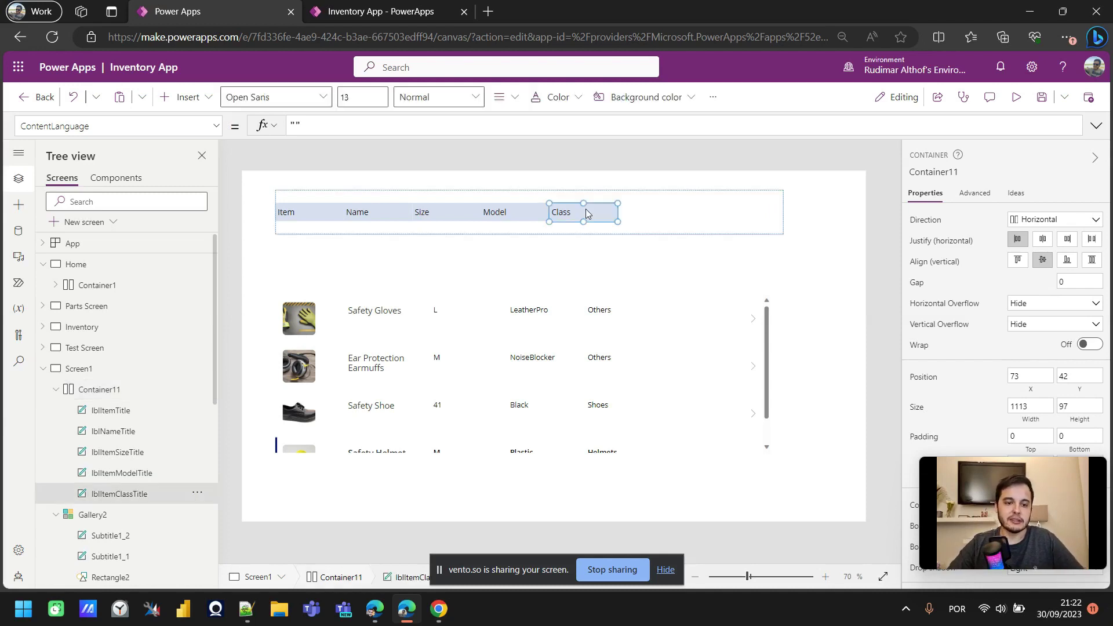
{"action": "key", "text": "ctrl+a"}
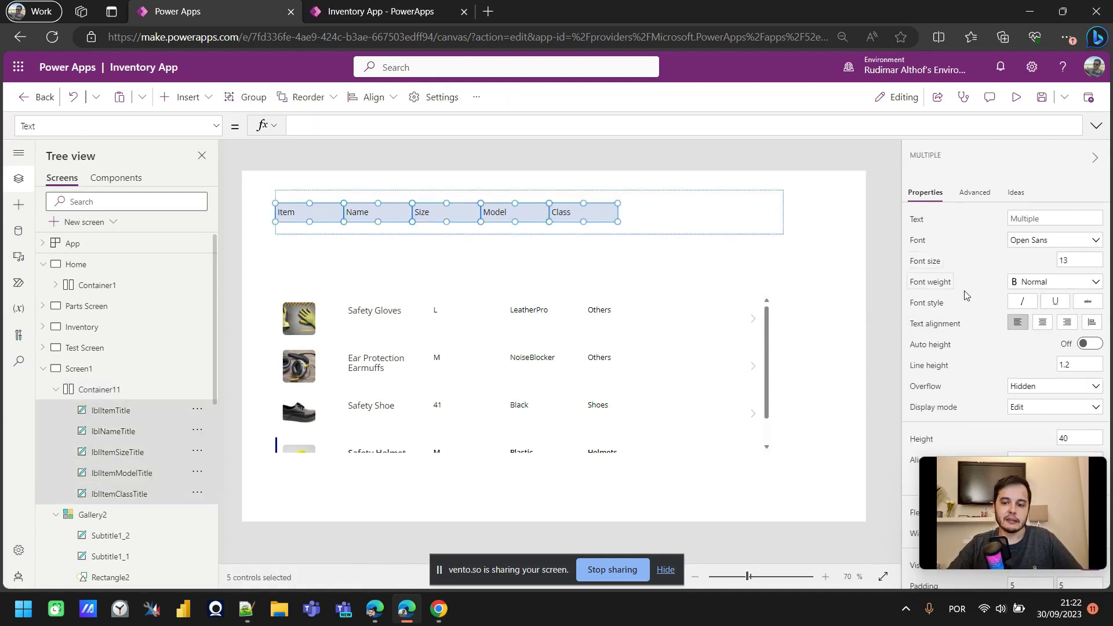
{"action": "scroll", "coordinate": [966, 330], "scroll_direction": "down", "scroll_amount": 3}
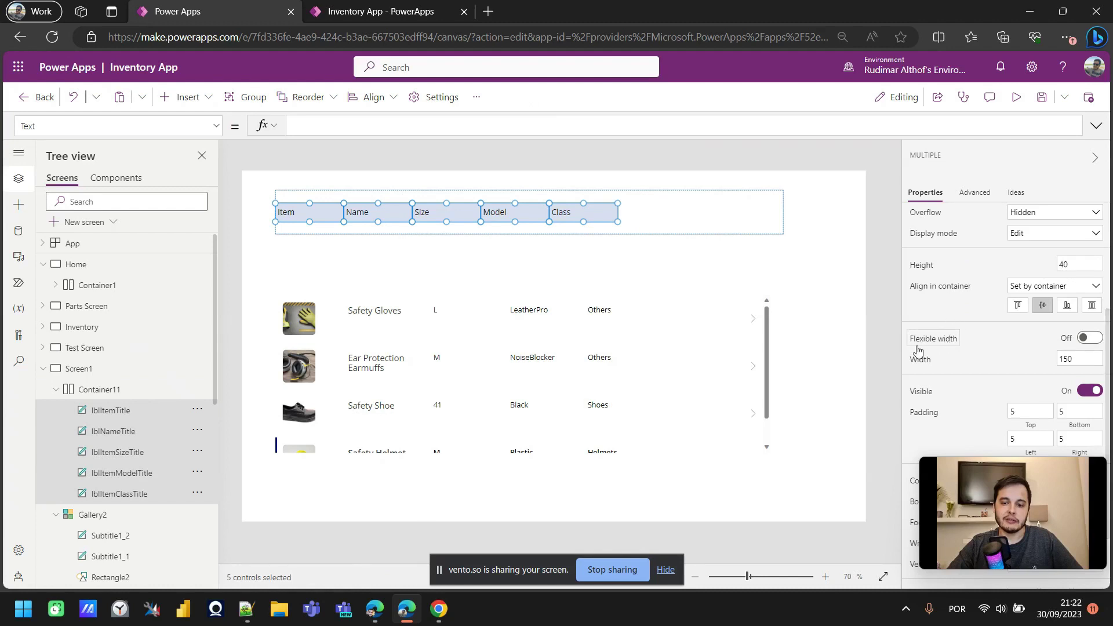
{"action": "left_click", "coordinate": [1085, 339]}
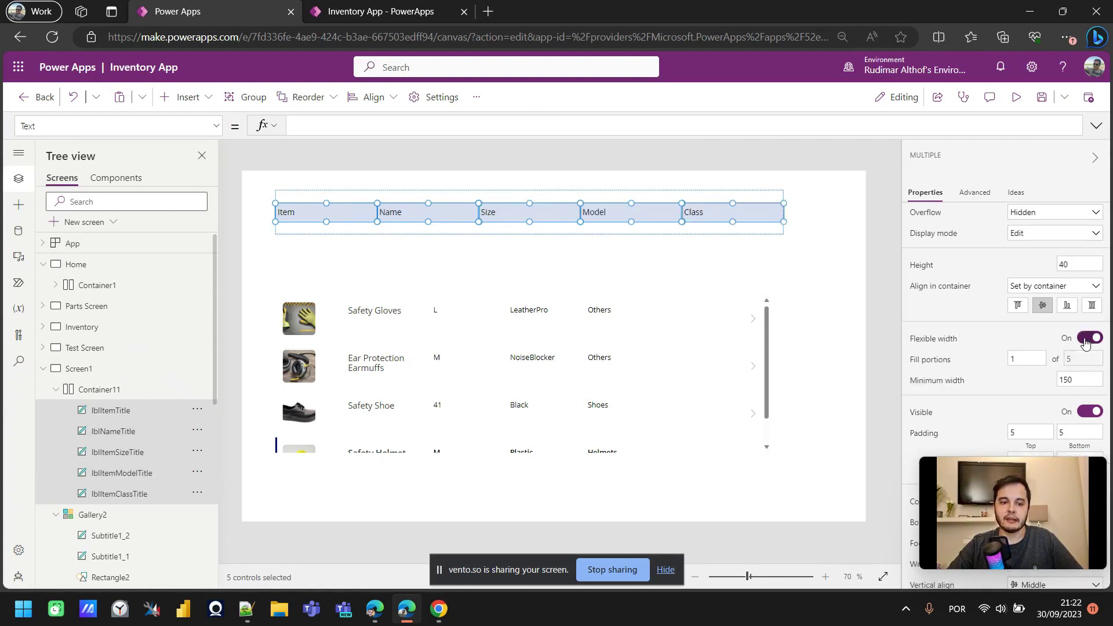
{"action": "left_click", "coordinate": [785, 257]}
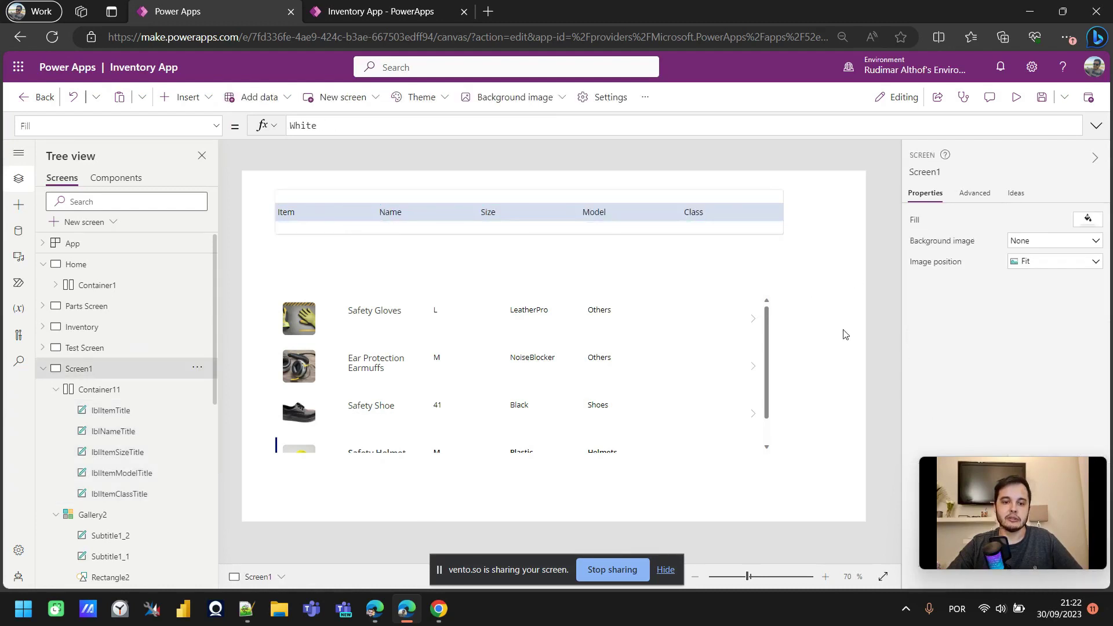
- Narrow the header container to about 897 wide and open the Class label's minimum width for editing
{"action": "left_click", "coordinate": [757, 238]}
{"action": "left_click_drag", "start_coordinate": [783, 212], "coordinate": [685, 218]}
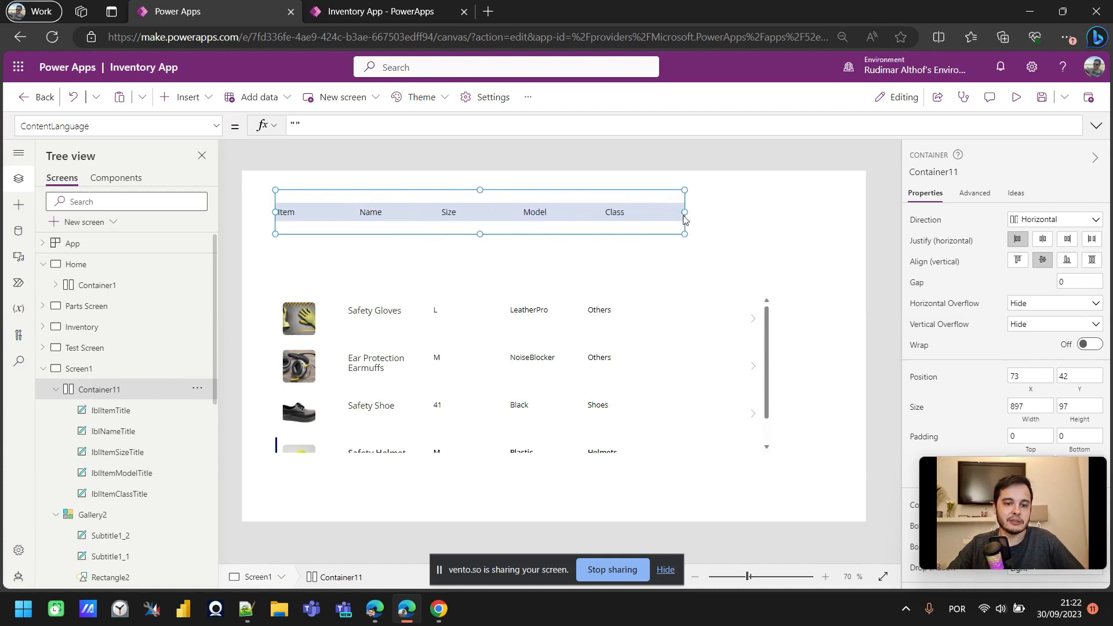
{"action": "left_click", "coordinate": [654, 223]}
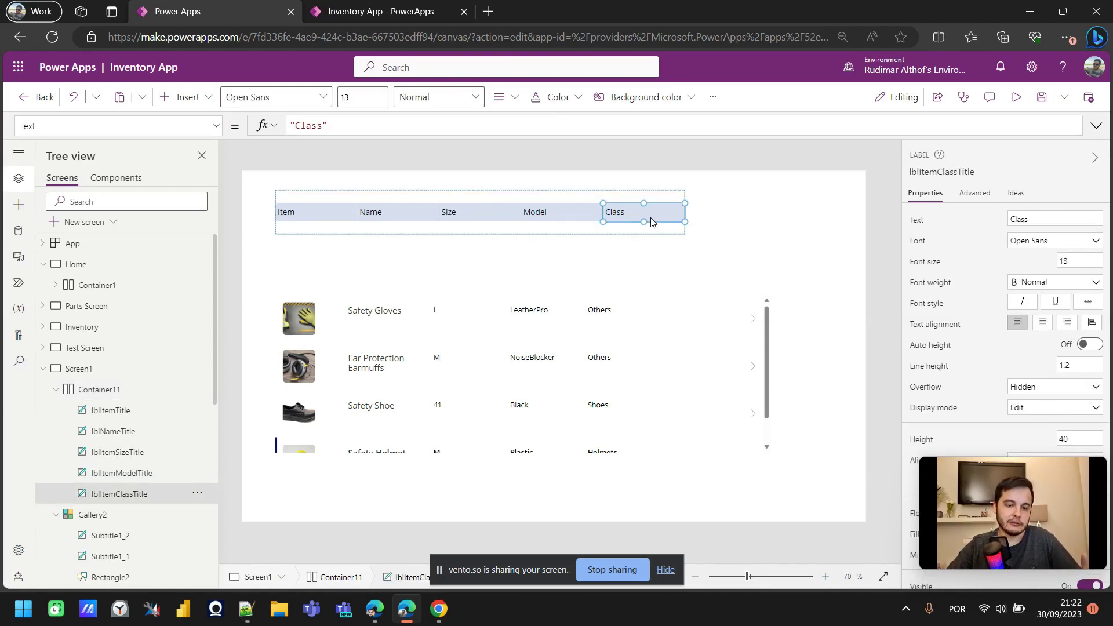
{"action": "scroll", "coordinate": [974, 320], "scroll_direction": "down", "scroll_amount": 4}
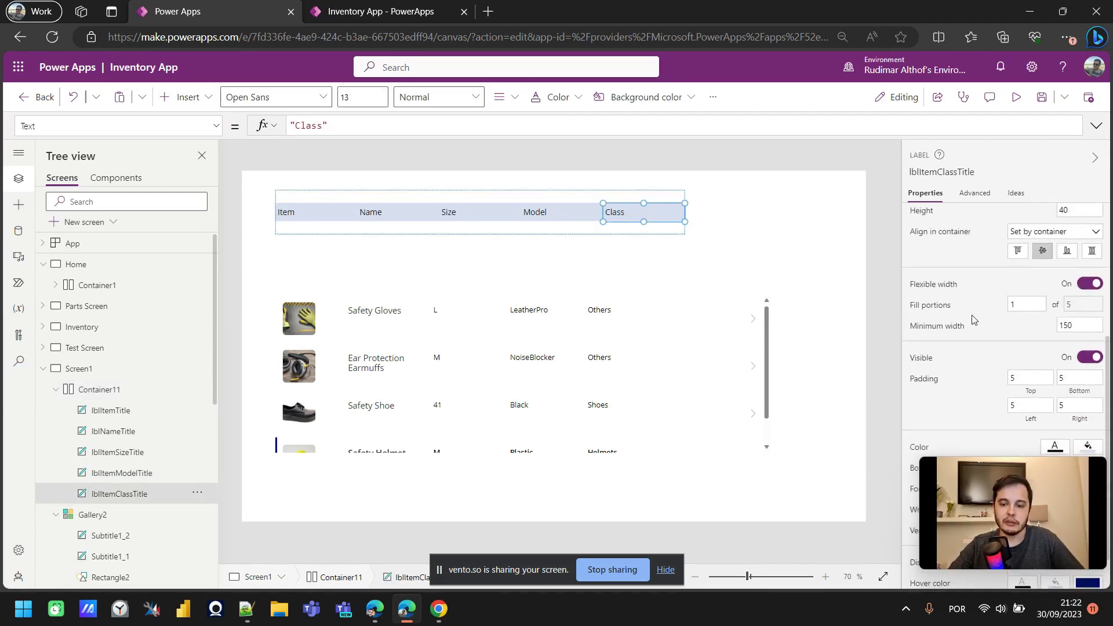
{"action": "left_click", "coordinate": [1058, 324]}
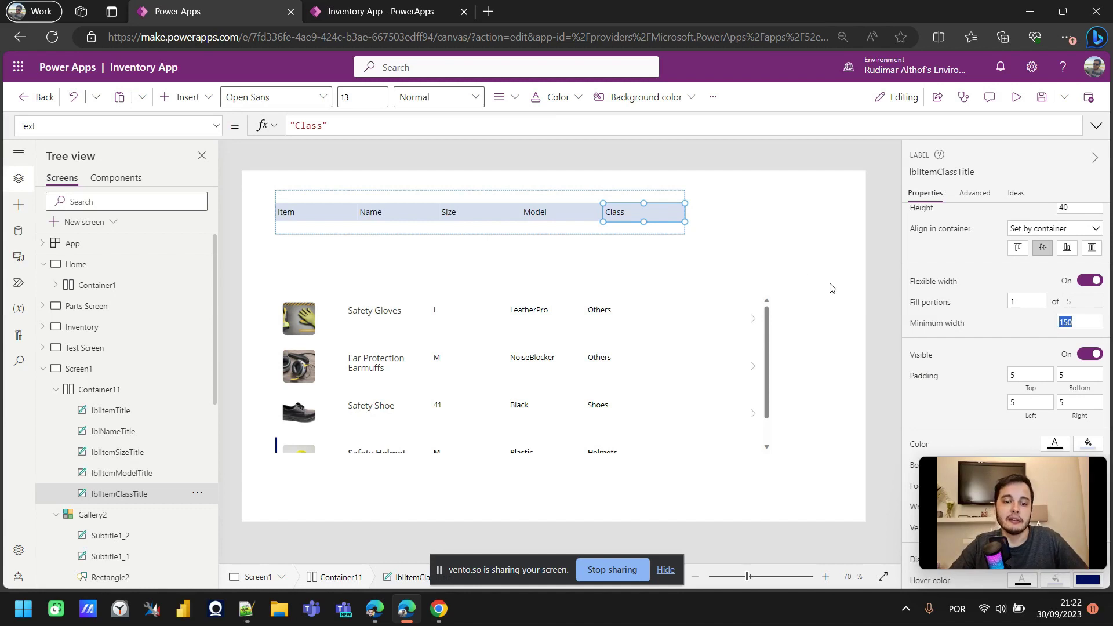
- Narrow the header container to about 684 wide and open the minimum width of the overflowing Class label for editing
{"action": "left_click", "coordinate": [683, 232]}
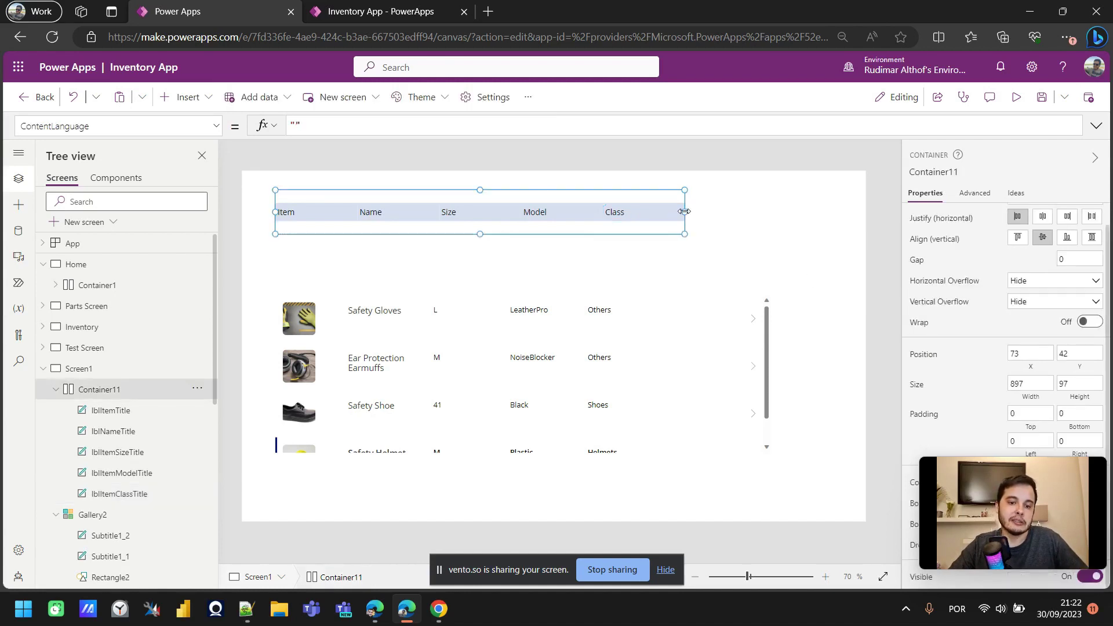
{"action": "left_click_drag", "start_coordinate": [685, 211], "coordinate": [588, 211]}
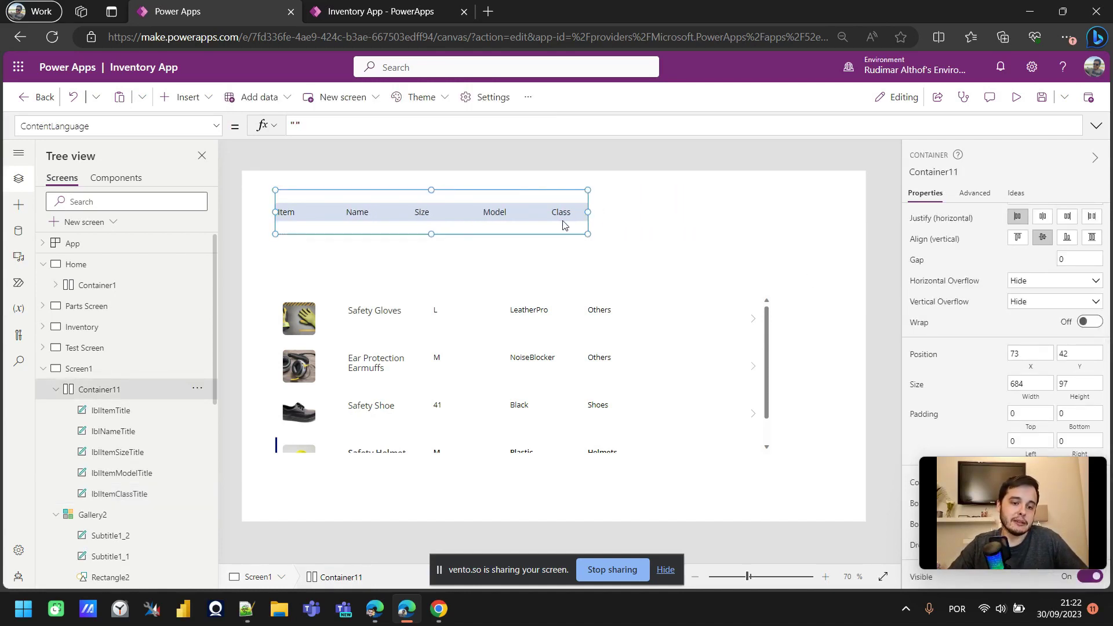
{"action": "left_click", "coordinate": [563, 224]}
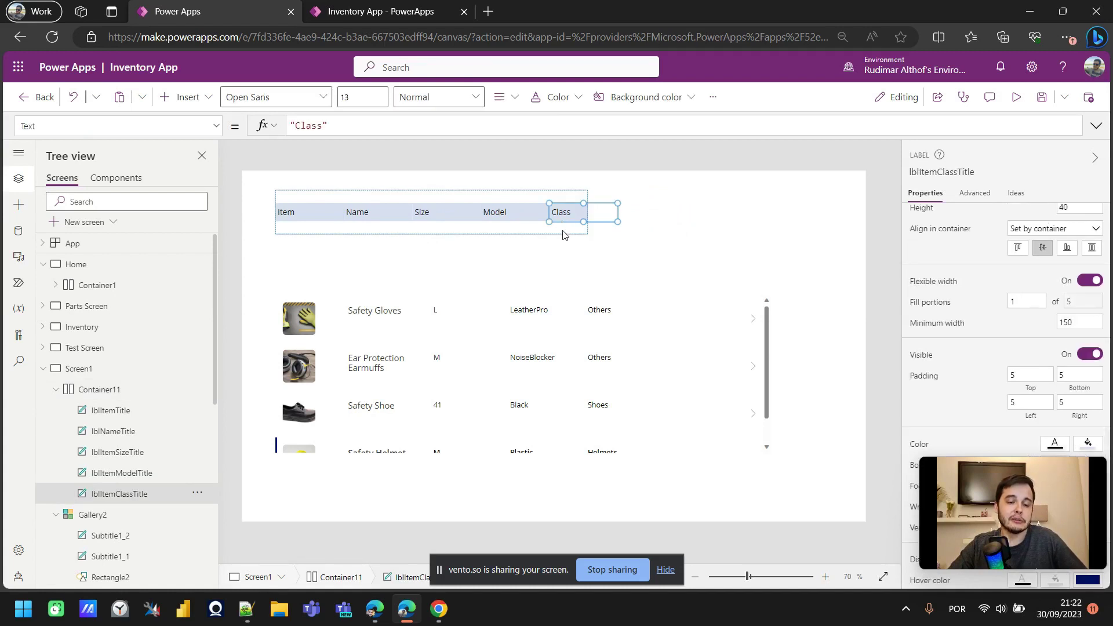
{"action": "left_click", "coordinate": [1089, 325]}
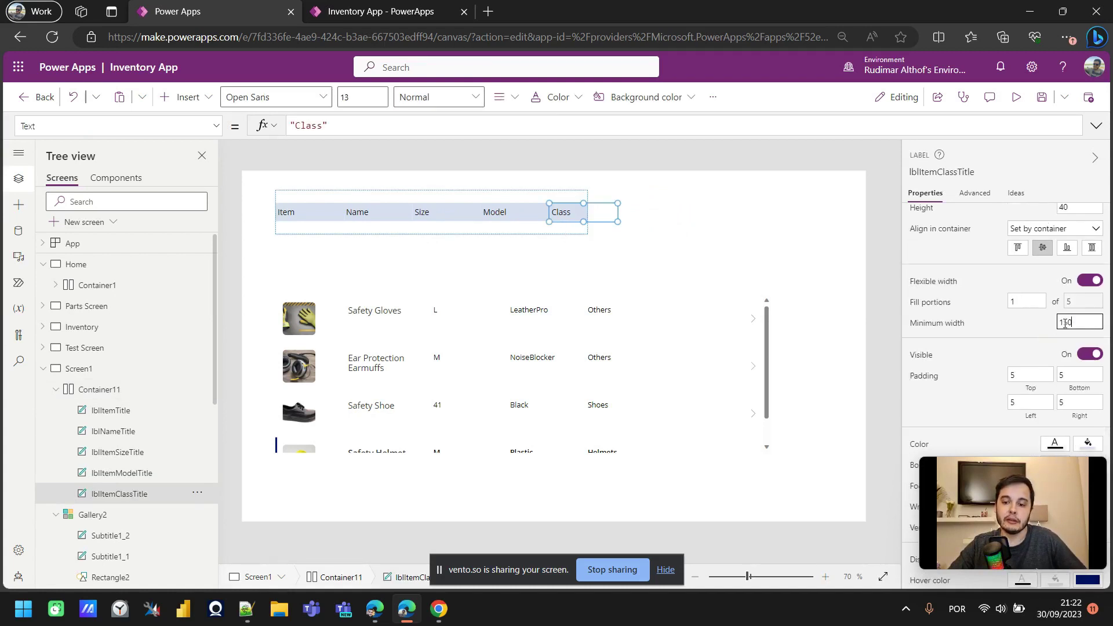
- Set the minimum width of all five labels in the header container to 50
{"action": "left_click", "coordinate": [567, 223]}
{"action": "key", "text": "ctrl+a"}
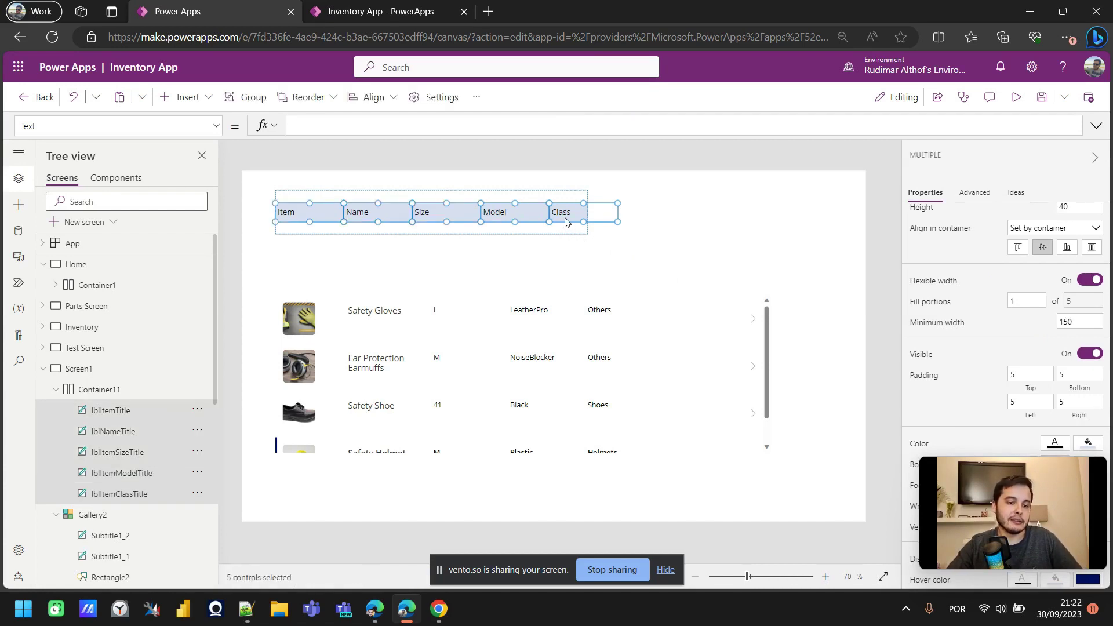
{"action": "left_click", "coordinate": [1070, 322]}
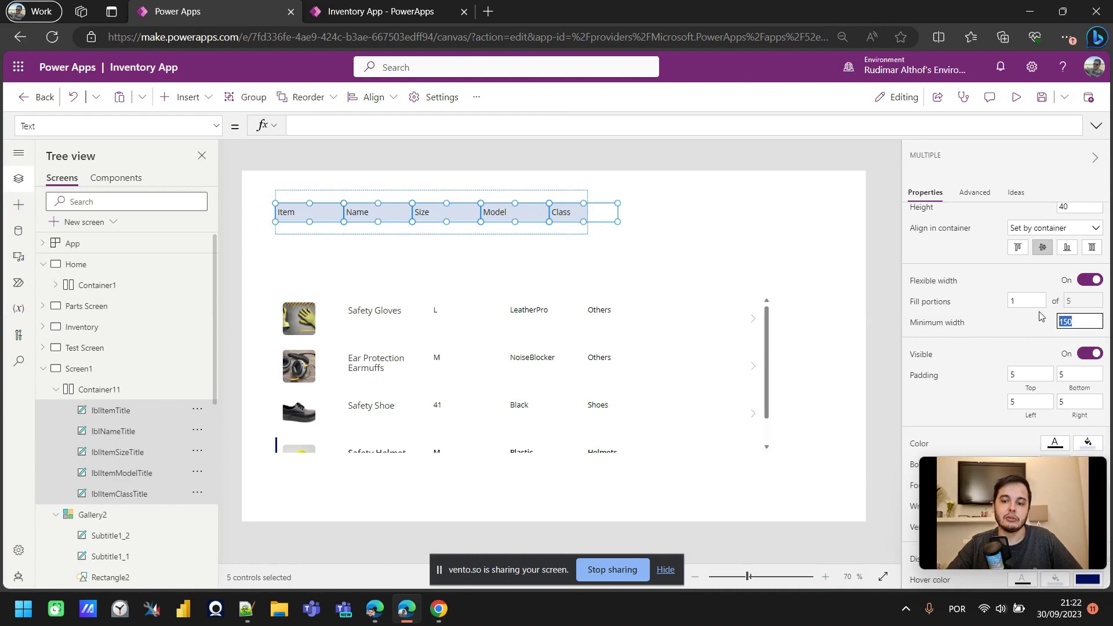
{"action": "type", "text": "10"}
{"action": "key", "text": "Return"}
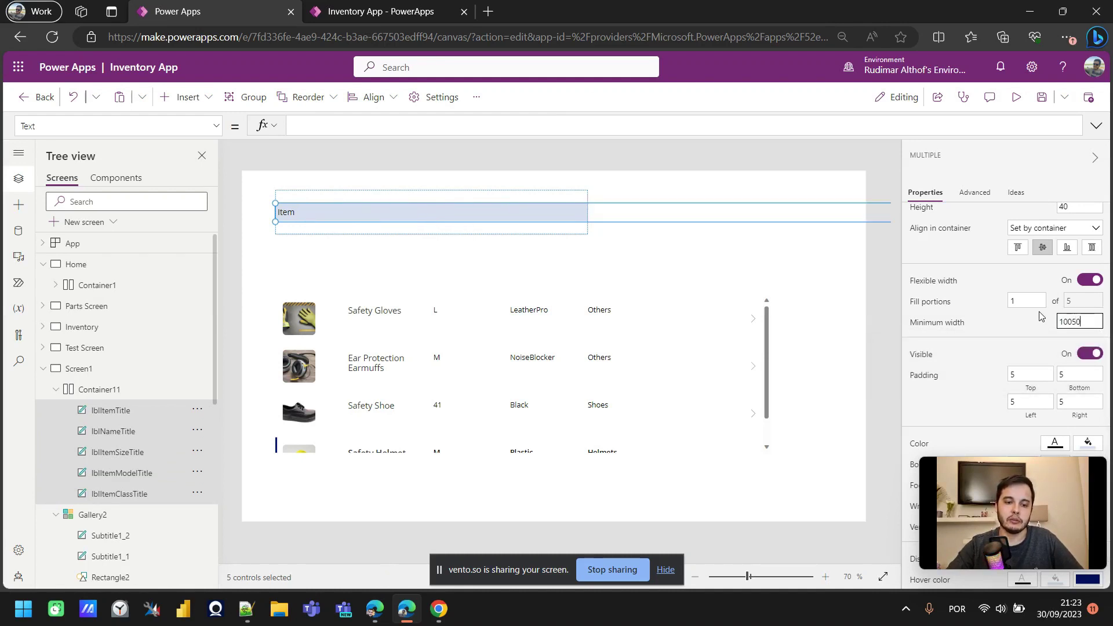
{"action": "key", "text": "ctrl+a"}
{"action": "type", "text": "50"}
{"action": "key", "text": "Return"}
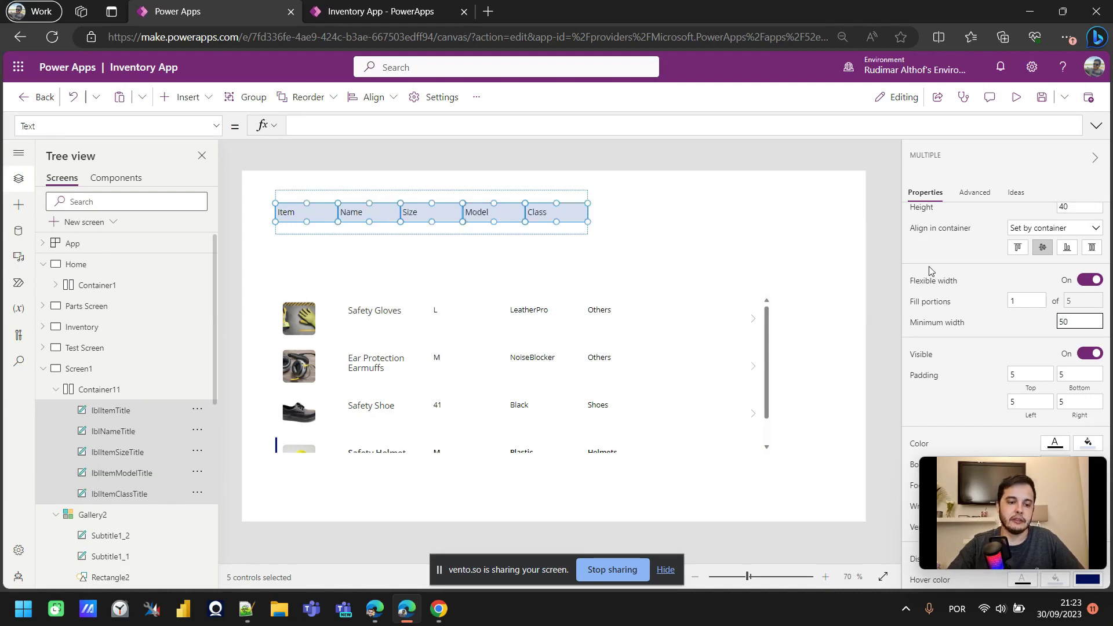
- Widen the header container to about 1209 and set the gap between its labels to 16
{"action": "left_click", "coordinate": [585, 231]}
{"action": "left_click_drag", "start_coordinate": [588, 211], "coordinate": [829, 225]}
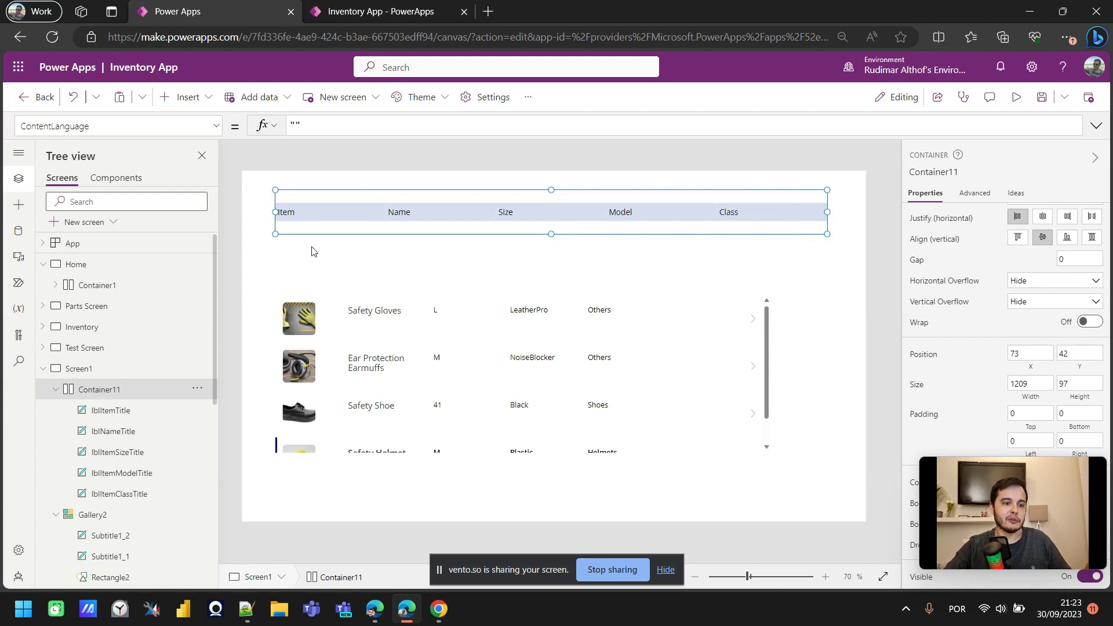
{"action": "left_click", "coordinate": [1075, 260]}
{"action": "type", "text": "1"}
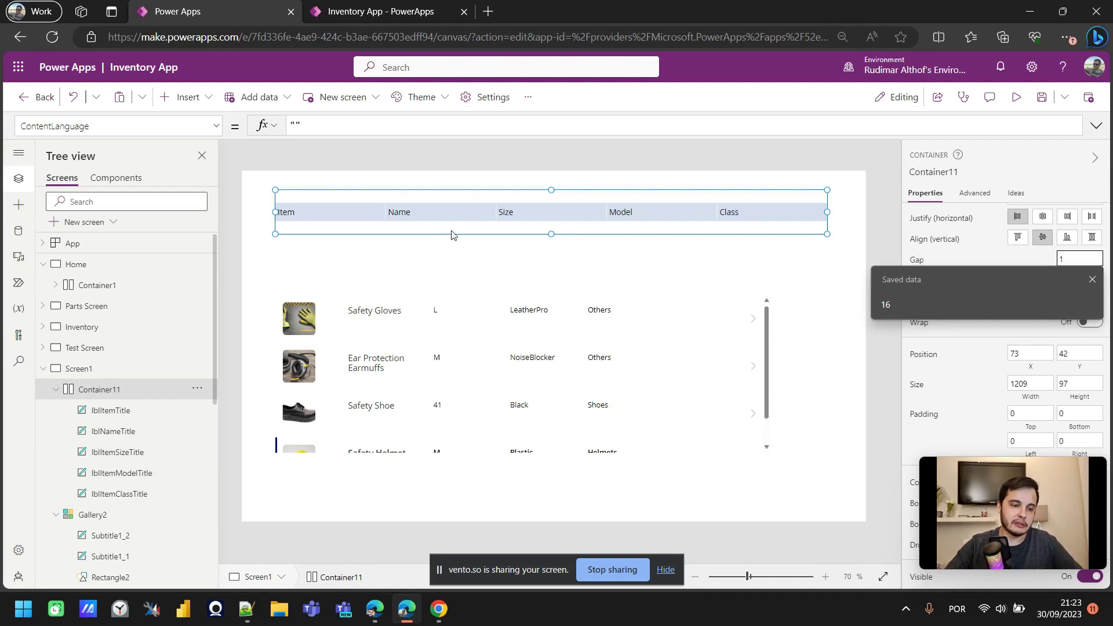
{"action": "scroll", "coordinate": [372, 207], "scroll_direction": "up", "scroll_amount": 6}
{"action": "scroll", "coordinate": [417, 244], "scroll_direction": "up", "scroll_amount": 4}
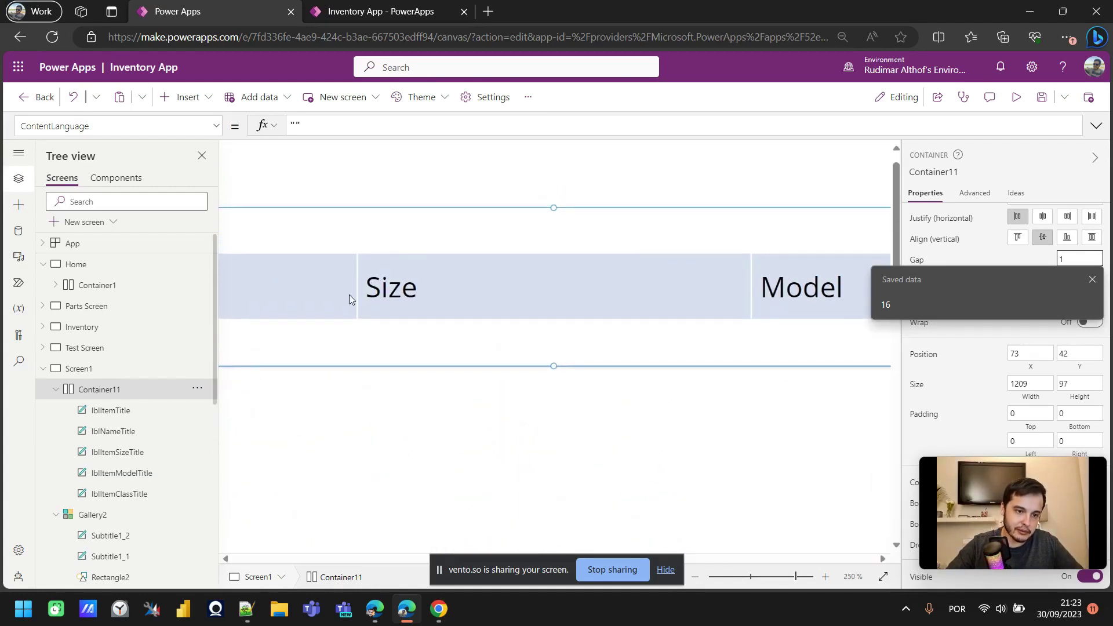
{"action": "type", "text": "6"}
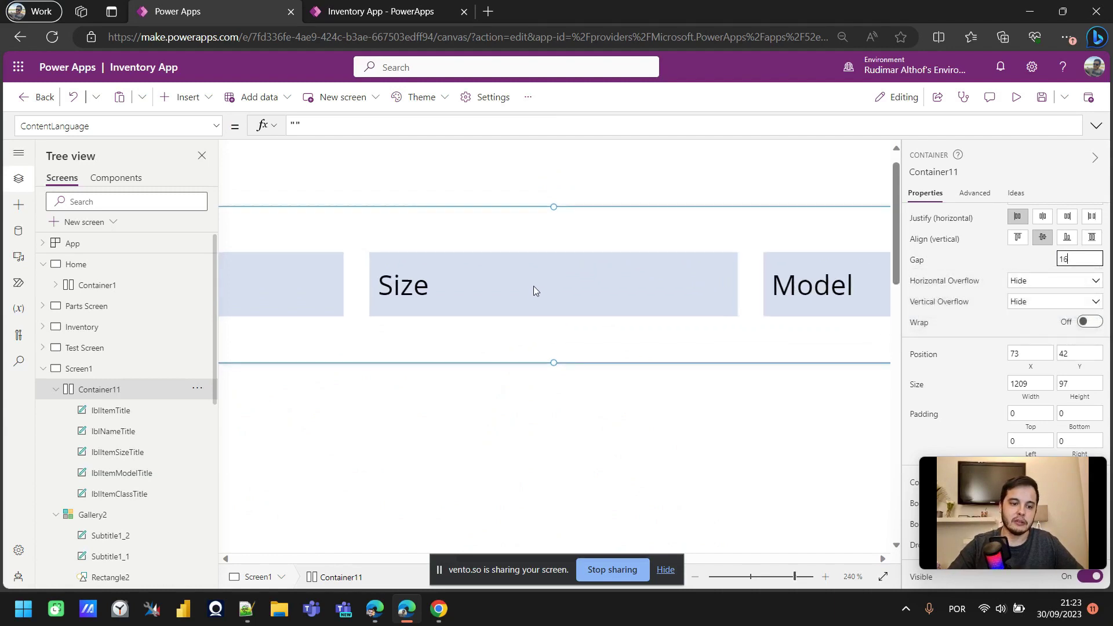
{"action": "scroll", "coordinate": [533, 286], "scroll_direction": "down", "scroll_amount": 10}
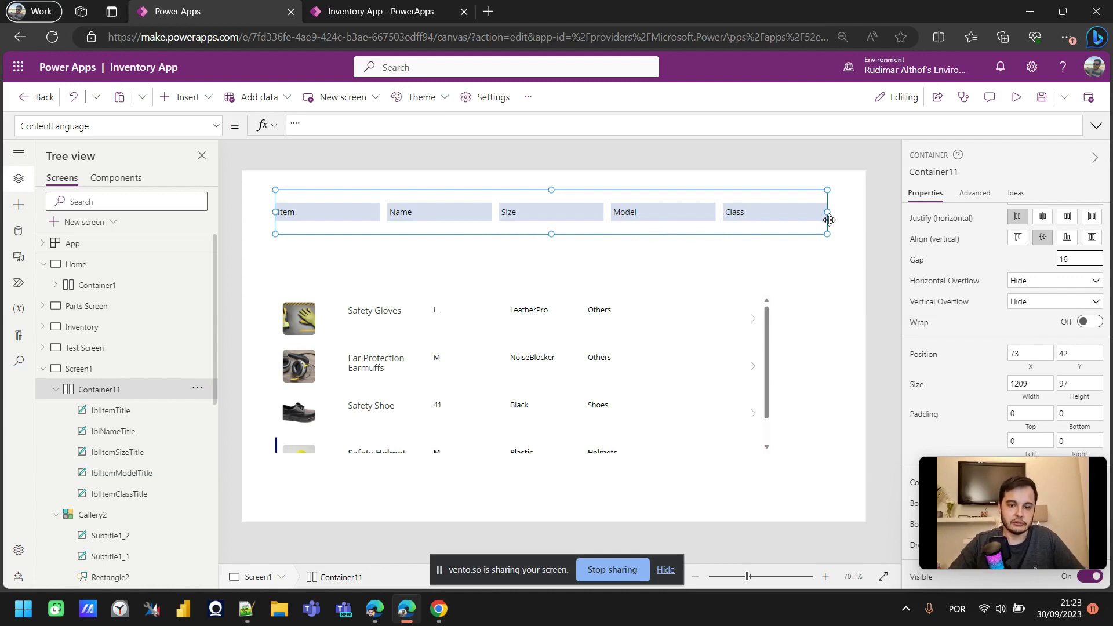
- Narrow the header container to about 1050 wide and preview the screen, returning to the editor
{"action": "left_click_drag", "start_coordinate": [828, 212], "coordinate": [755, 232]}
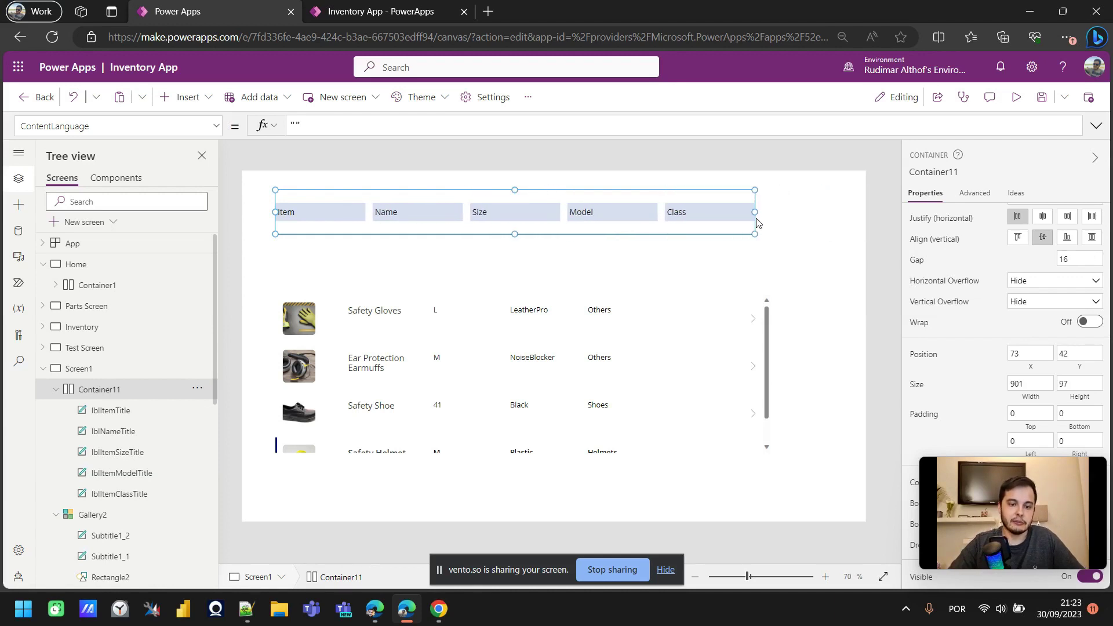
{"action": "left_click", "coordinate": [1024, 101]}
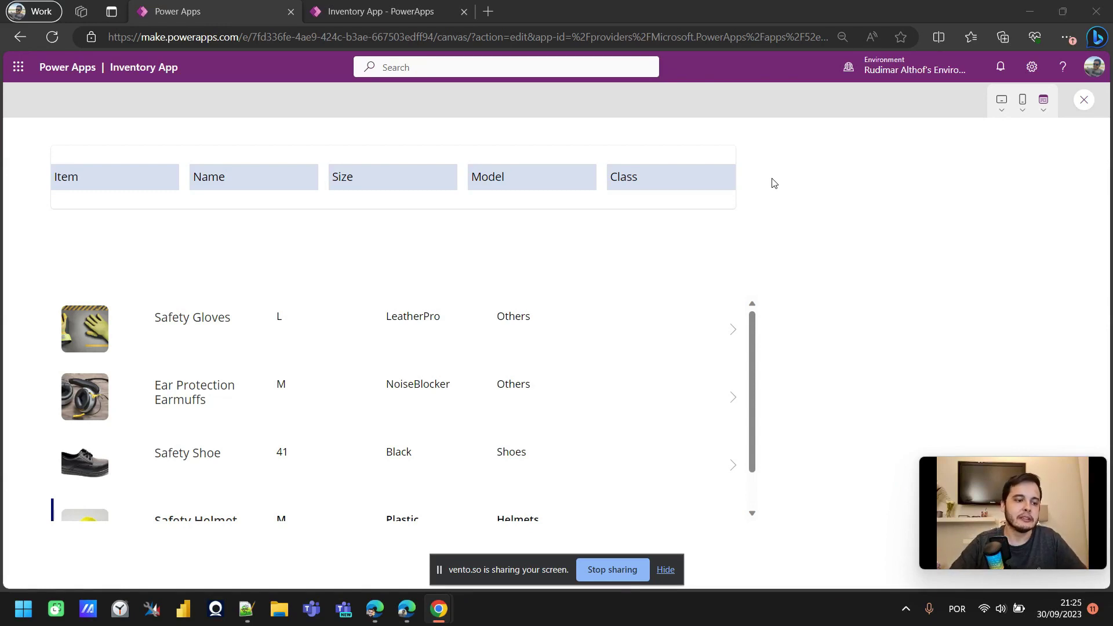
{"action": "key", "text": "Escape"}
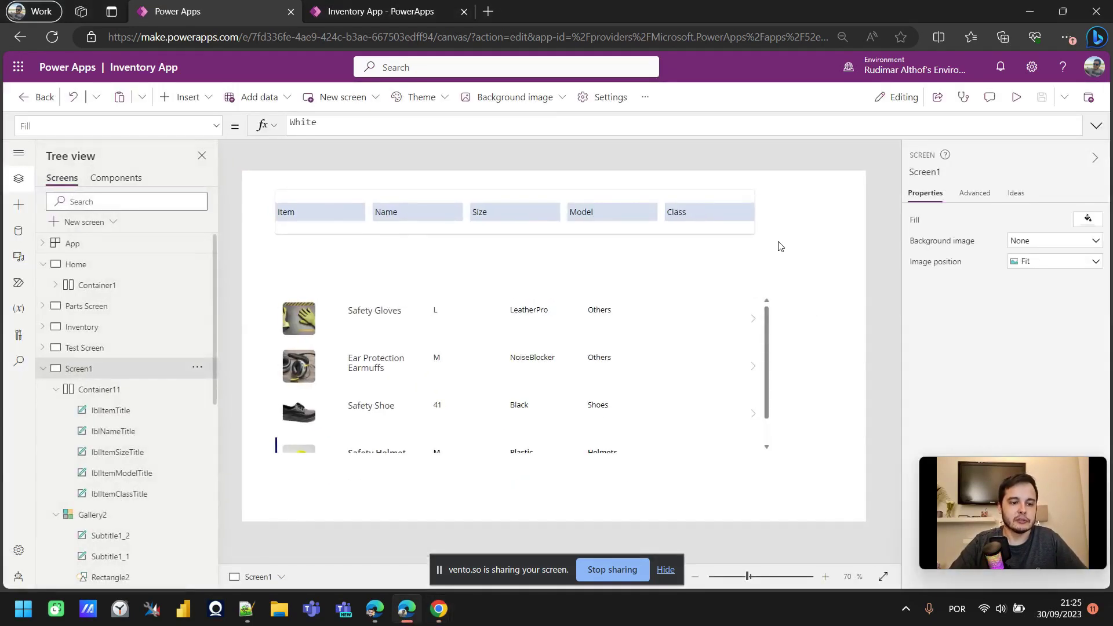
- Set the header container's X position to 0
{"action": "left_click", "coordinate": [741, 236]}
{"action": "left_click_drag", "start_coordinate": [738, 236], "coordinate": [739, 236]}
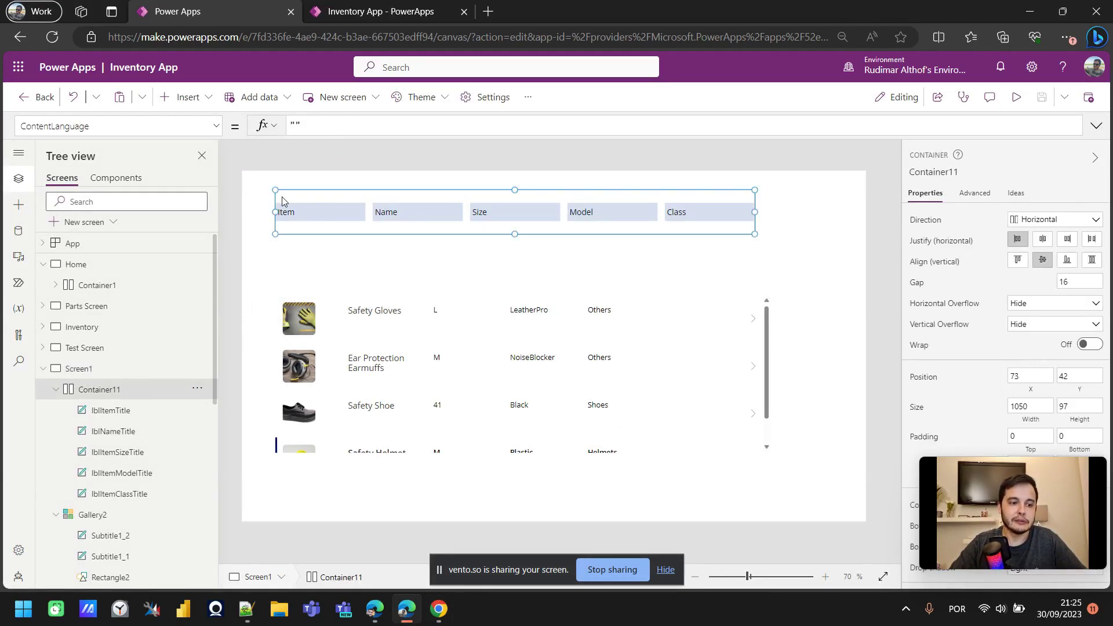
{"action": "scroll", "coordinate": [1089, 318], "scroll_direction": "down", "scroll_amount": 1}
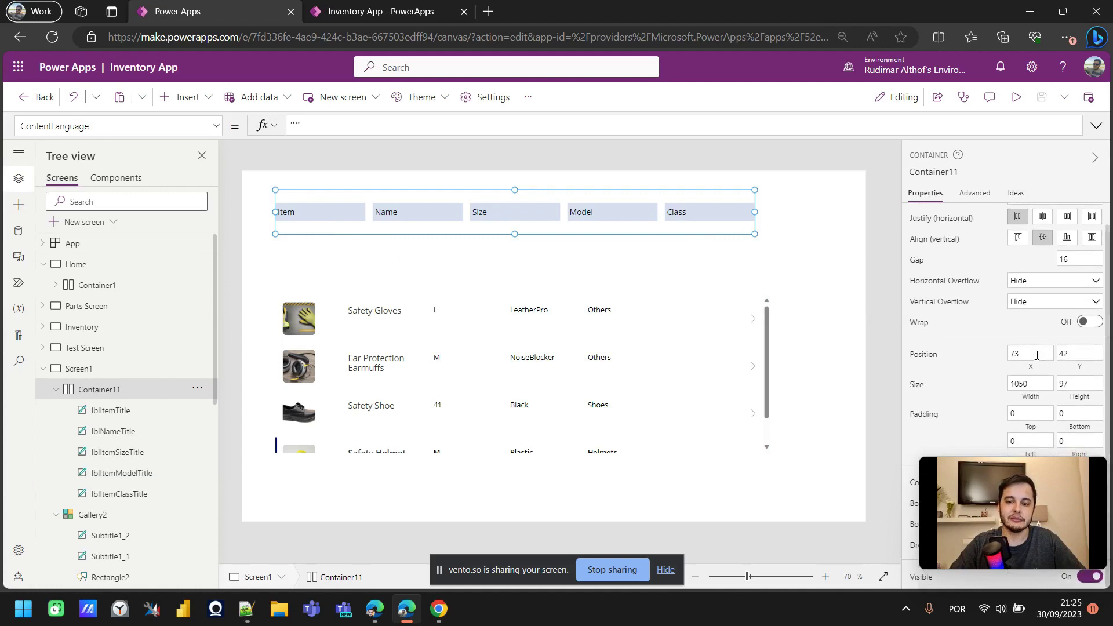
{"action": "left_click", "coordinate": [1033, 354]}
{"action": "type", "text": "0"}
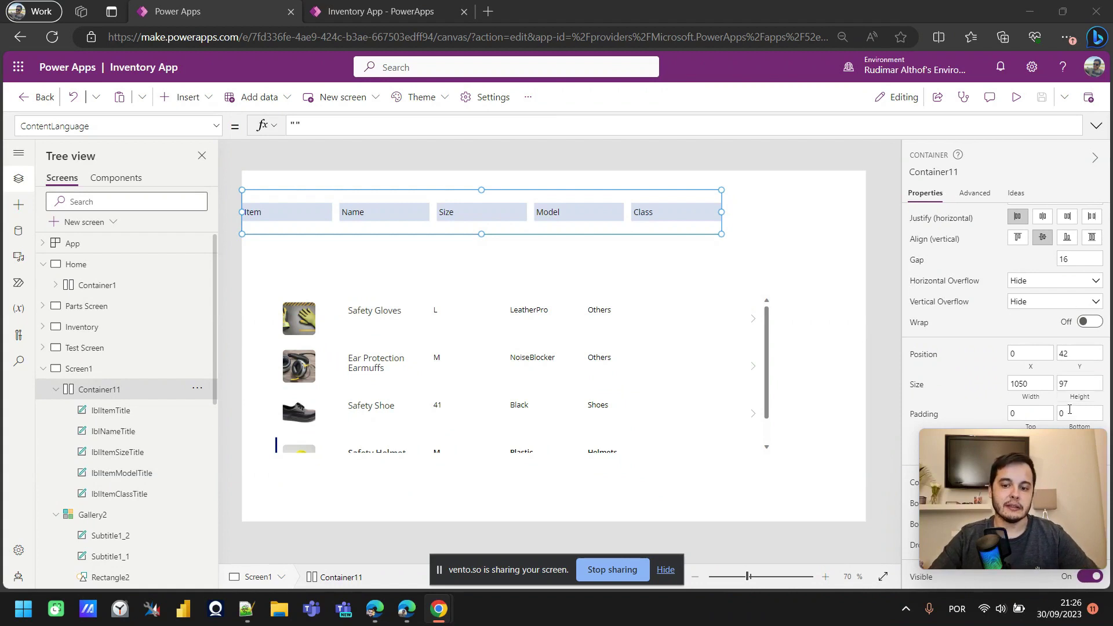
- Examine the header container's width formula, its Item label, the gallery's item image and the gallery's own width formula
{"action": "left_click", "coordinate": [1031, 385]}
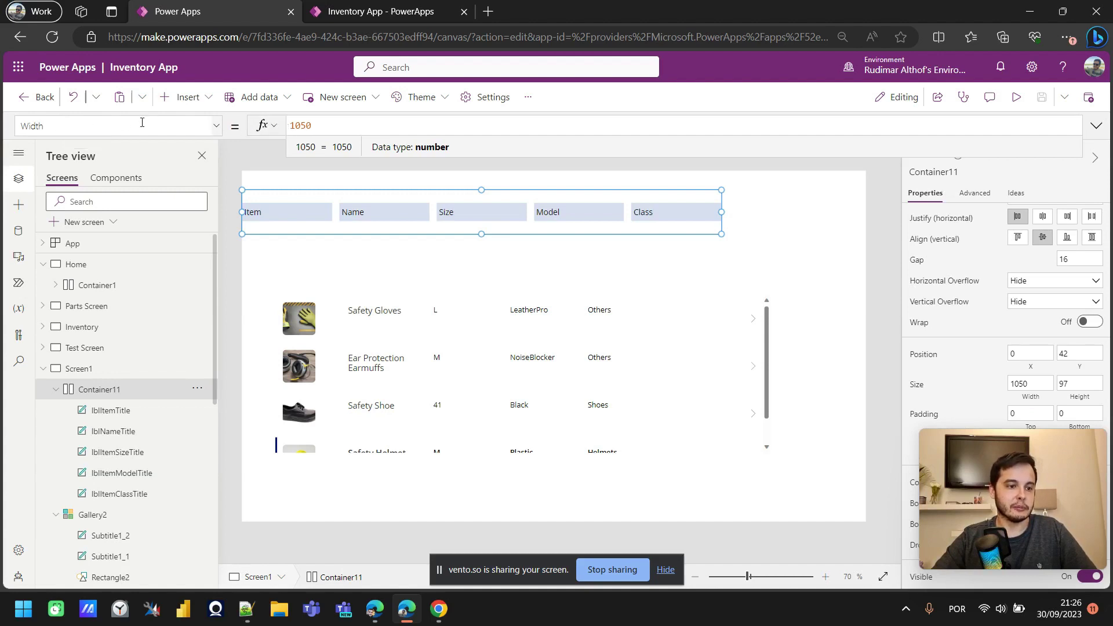
{"action": "double_click", "coordinate": [308, 125]}
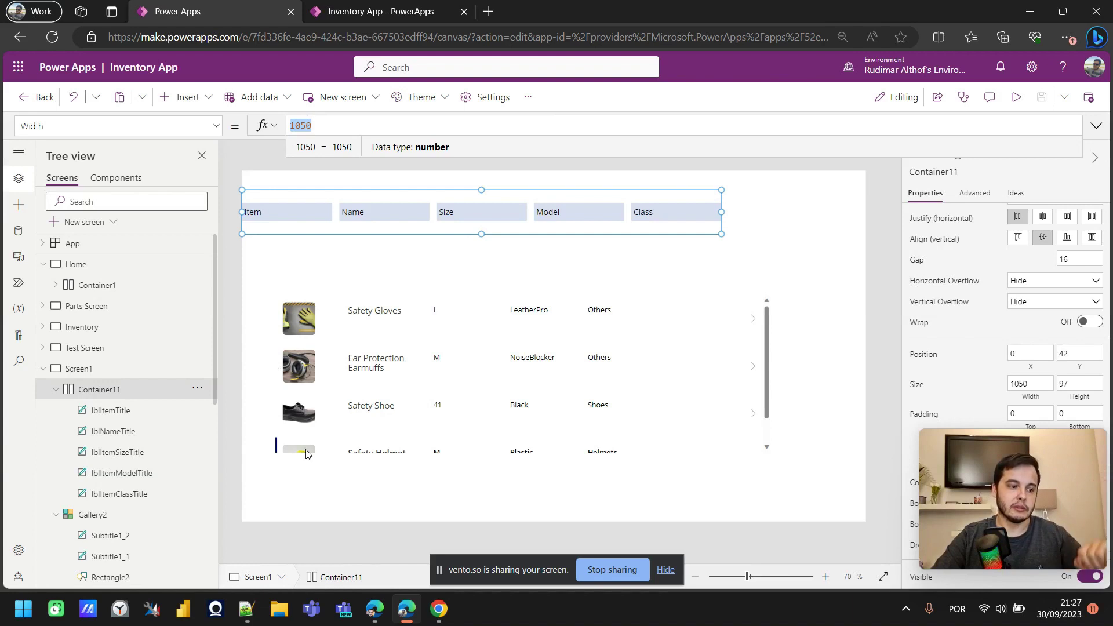
{"action": "left_click", "coordinate": [124, 412]}
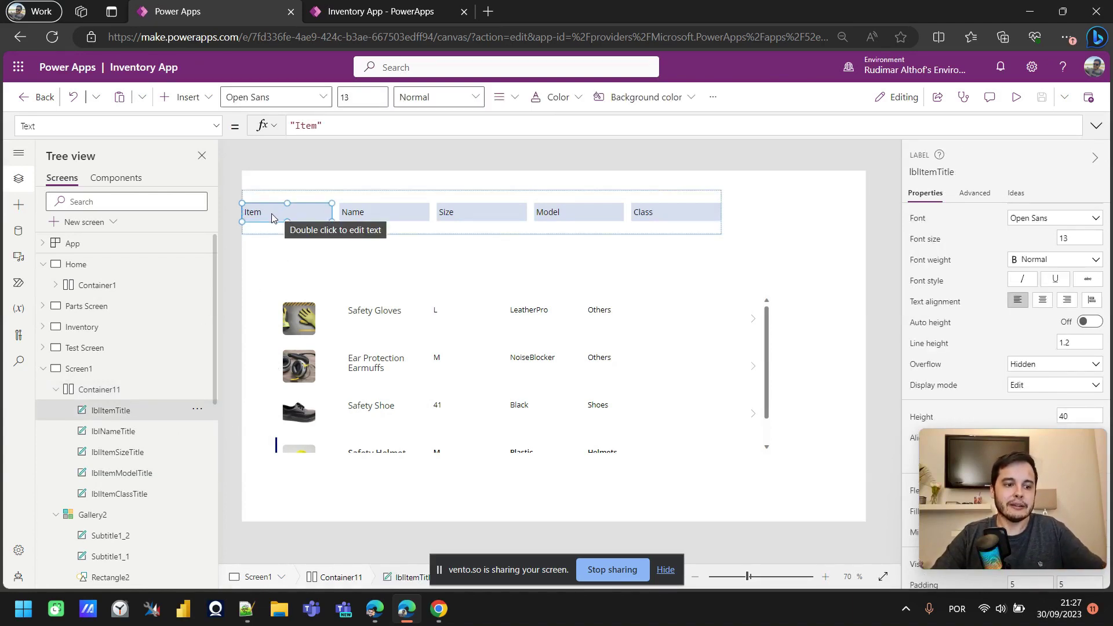
{"action": "key", "text": "ctrl+plus"}
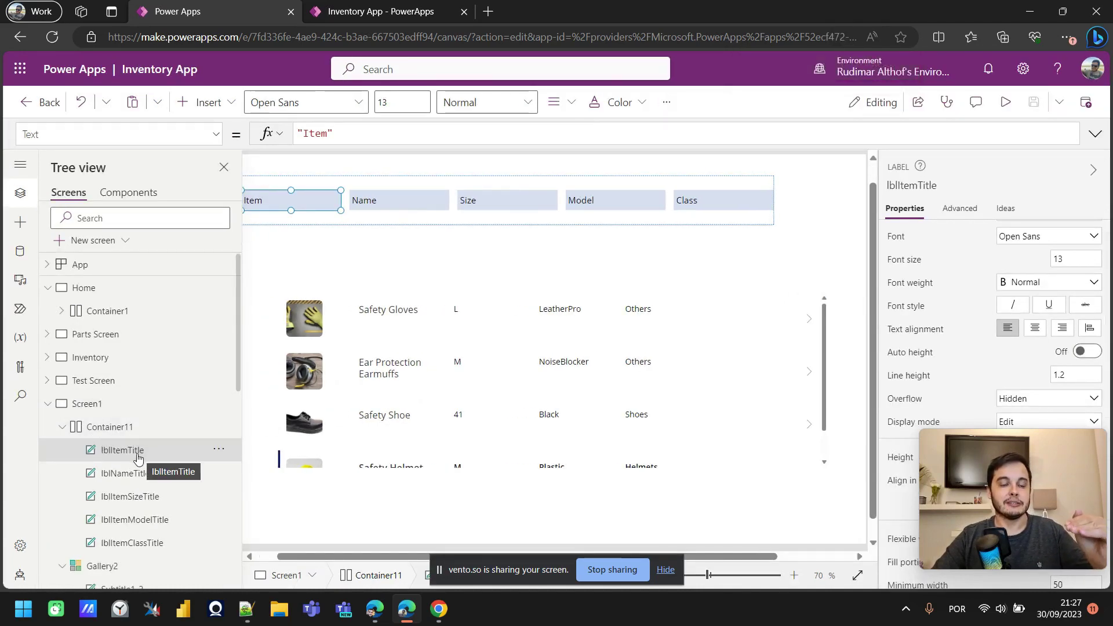
{"action": "left_click", "coordinate": [115, 429]}
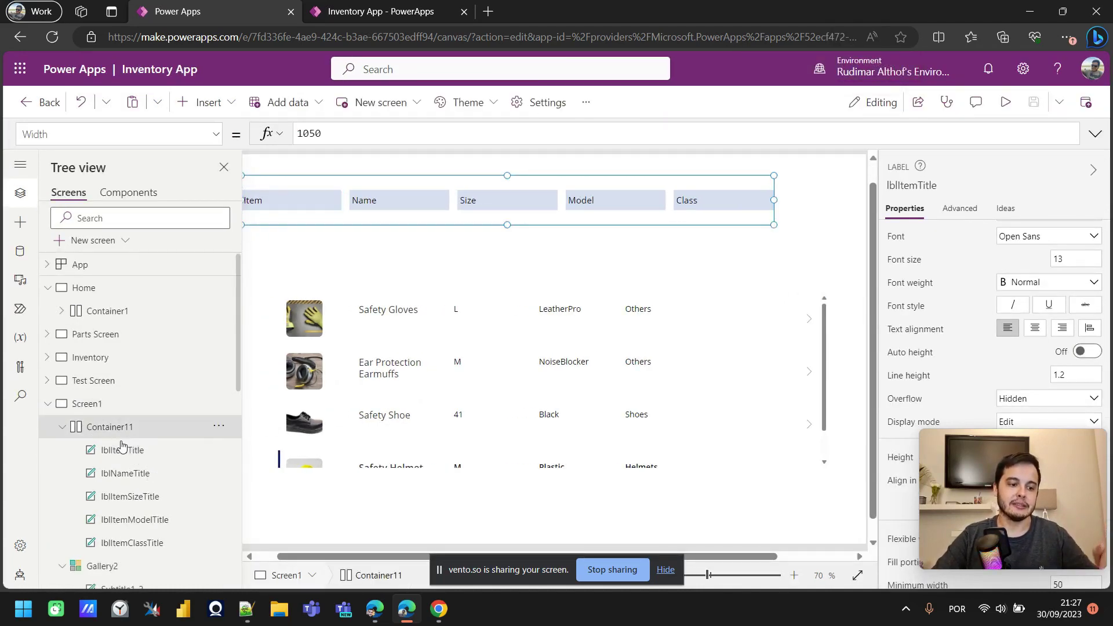
{"action": "scroll", "coordinate": [360, 360], "scroll_direction": "down", "scroll_amount": 1}
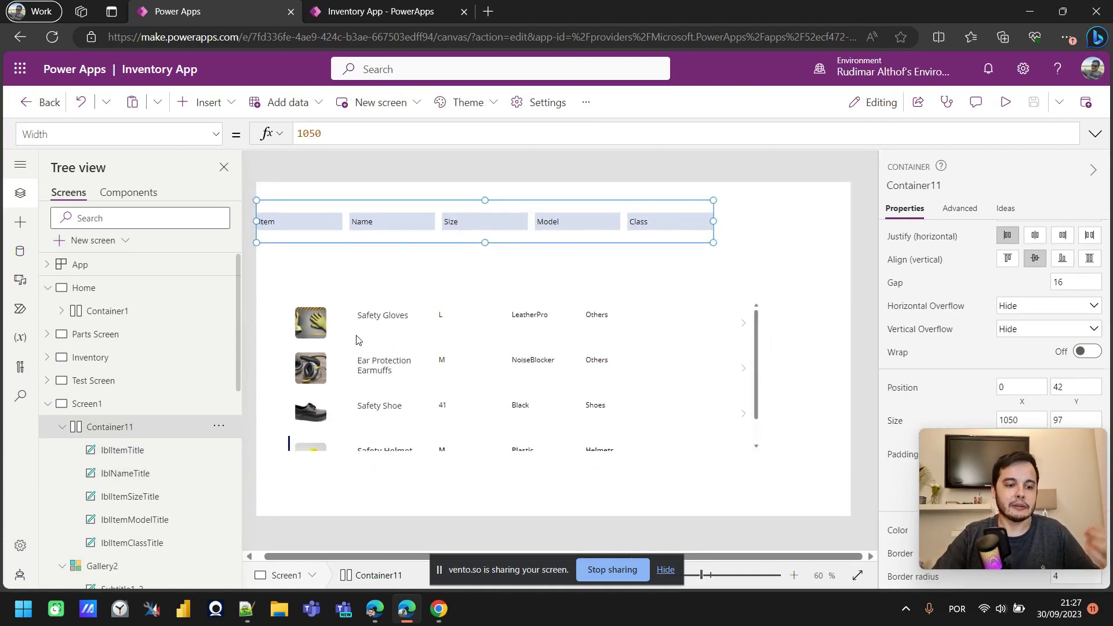
{"action": "left_click", "coordinate": [314, 327]}
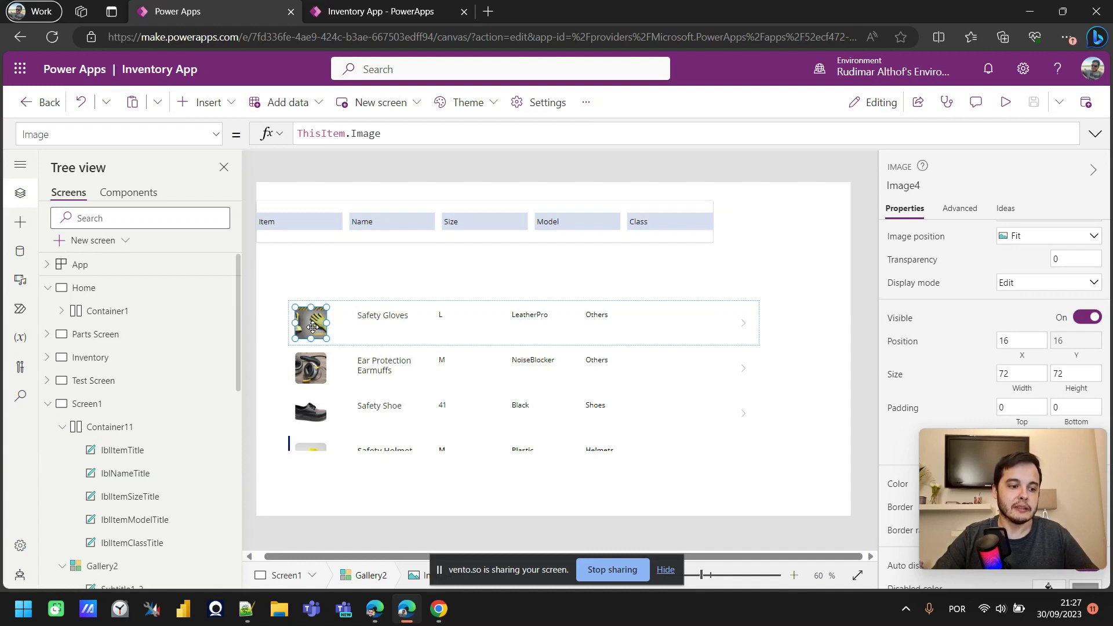
{"action": "scroll", "coordinate": [181, 423], "scroll_direction": "down", "scroll_amount": 5}
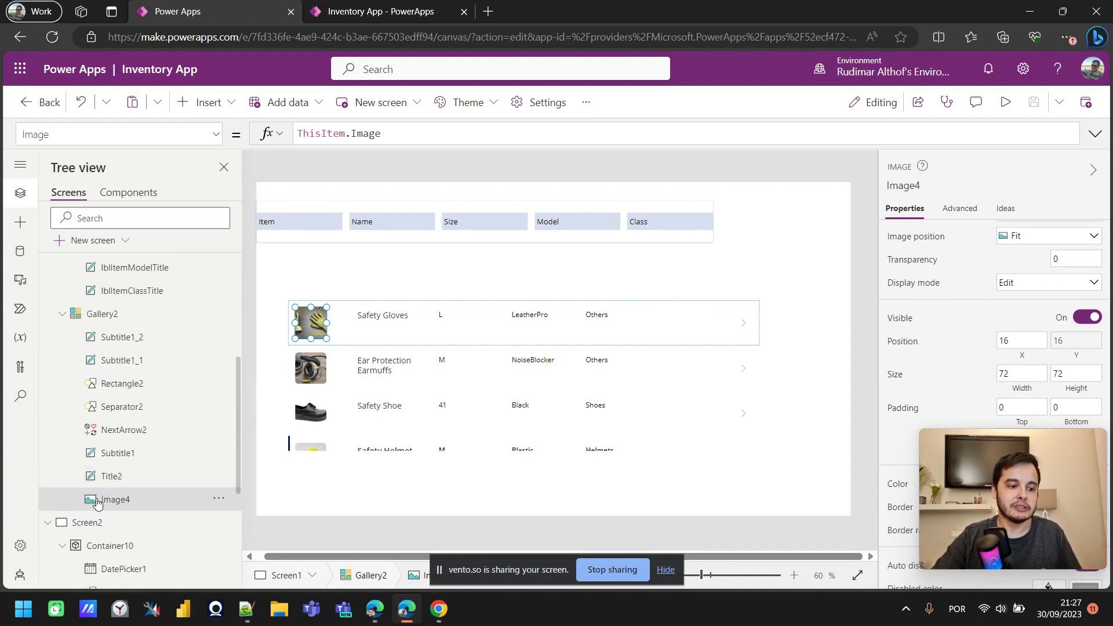
{"action": "left_click", "coordinate": [107, 318]}
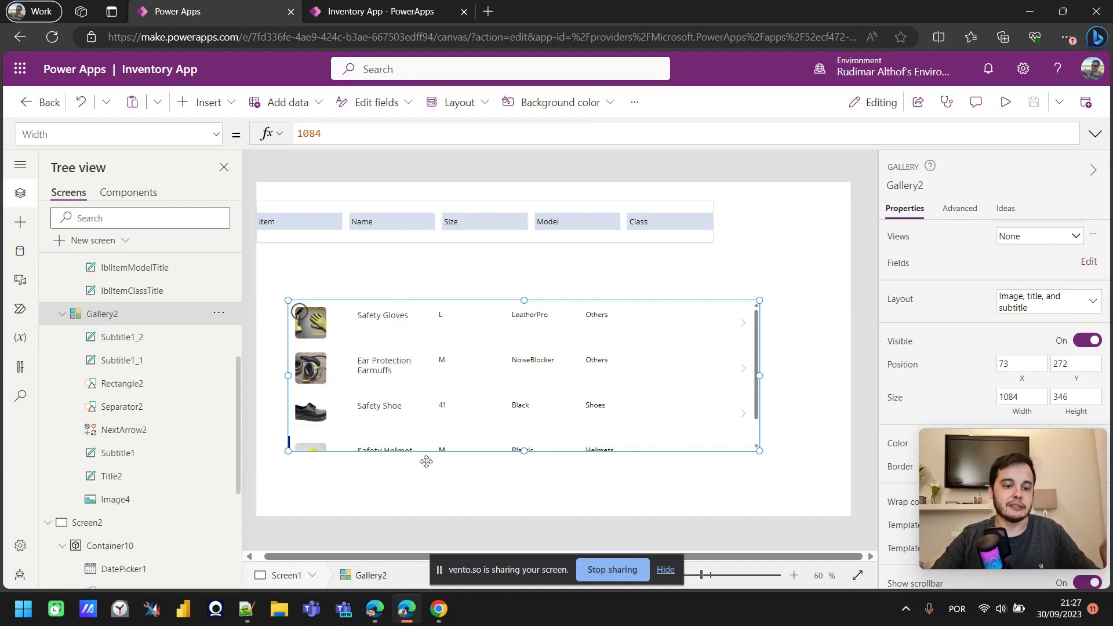
- Set the width of the header container holding the column titles to the formula Parent.Width
{"action": "left_click", "coordinate": [703, 243]}
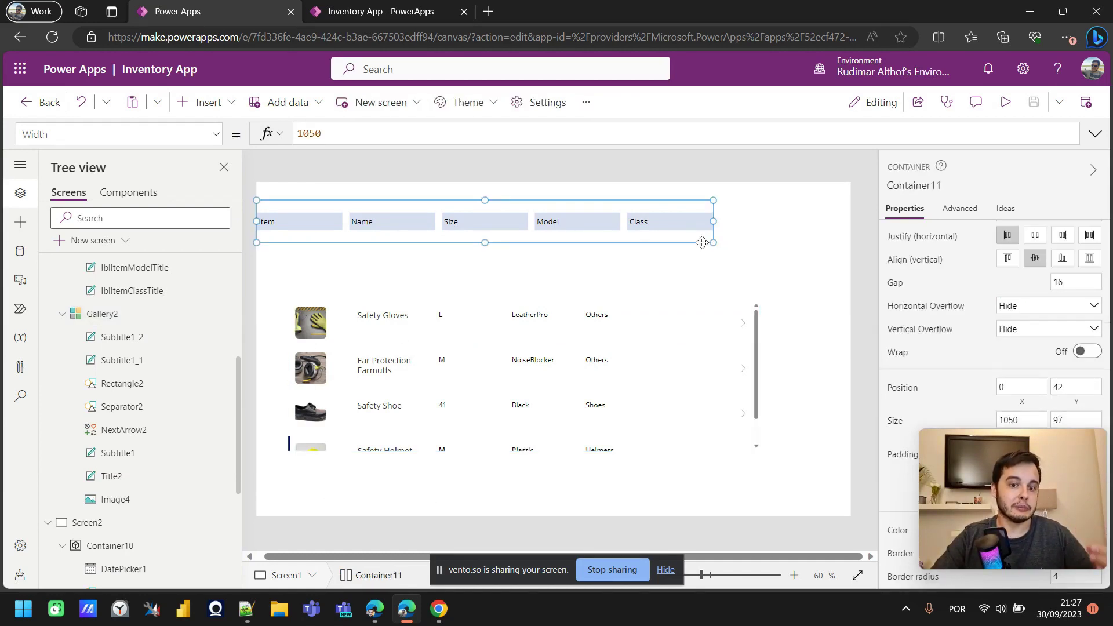
{"action": "scroll", "coordinate": [163, 384], "scroll_direction": "up", "scroll_amount": 5}
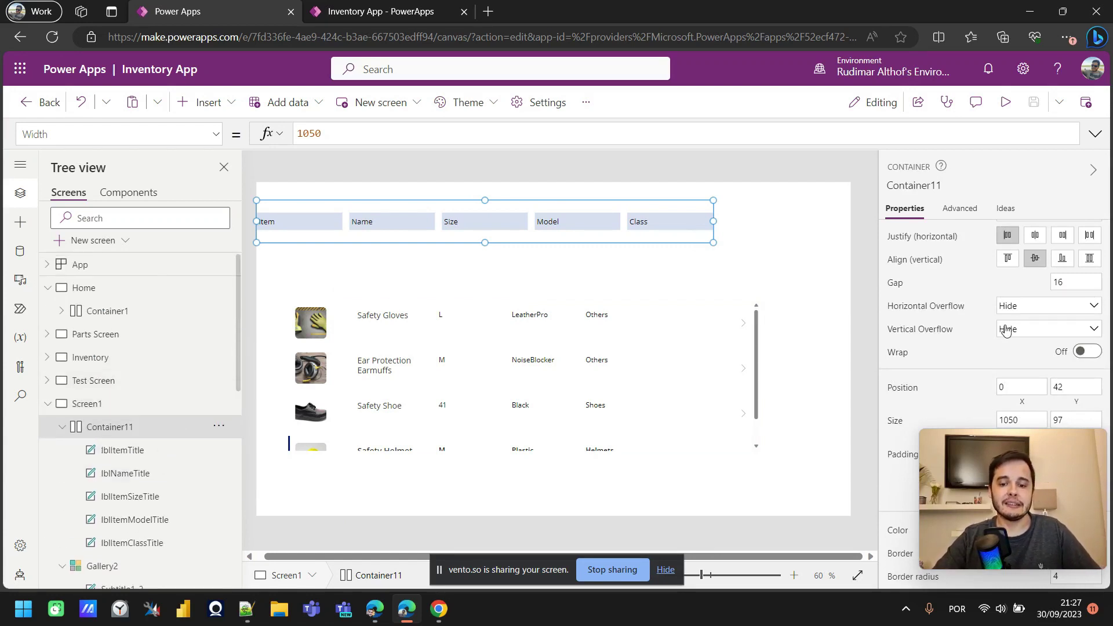
{"action": "scroll", "coordinate": [1006, 329], "scroll_direction": "down", "scroll_amount": 1}
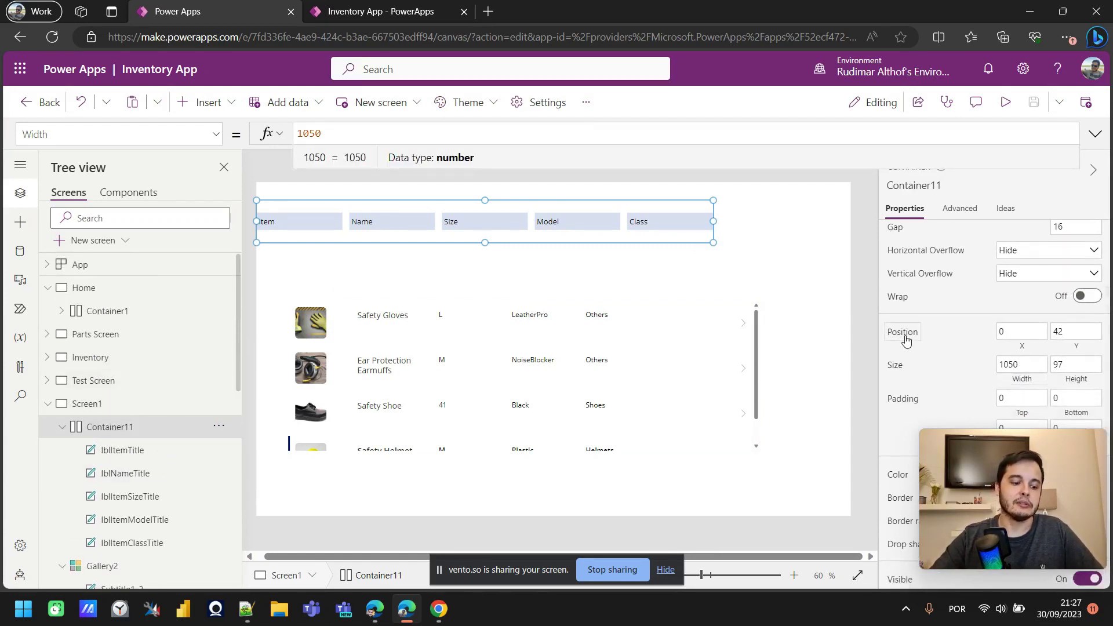
{"action": "key", "text": "ctrl+a"}
{"action": "key", "text": "BackSpace"}
{"action": "type", "text": "Paren"}
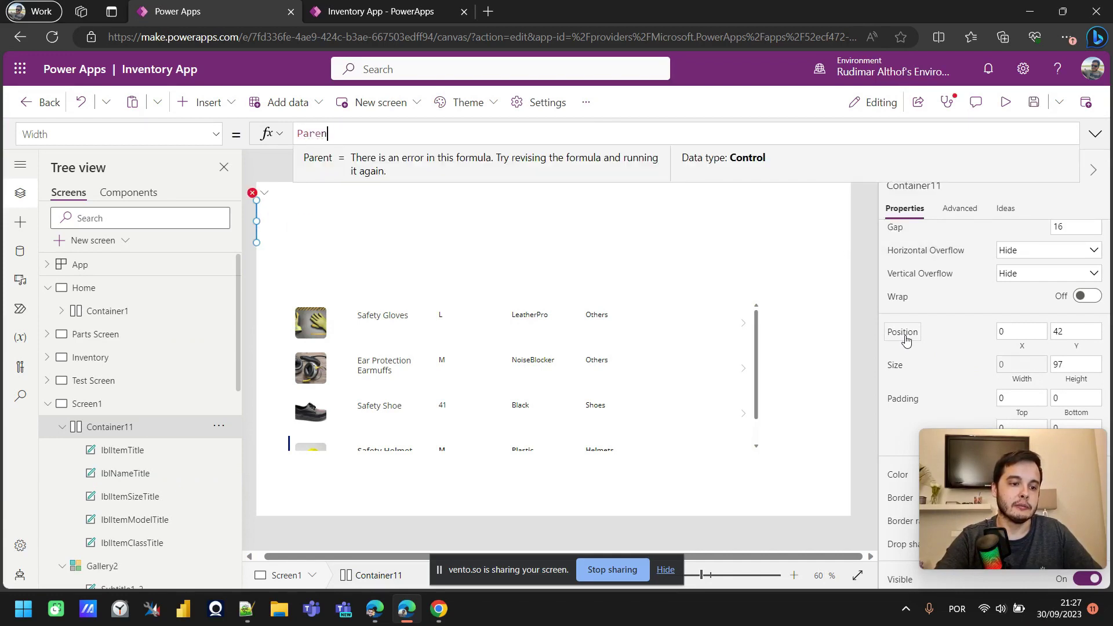
{"action": "key", "text": "Down"}
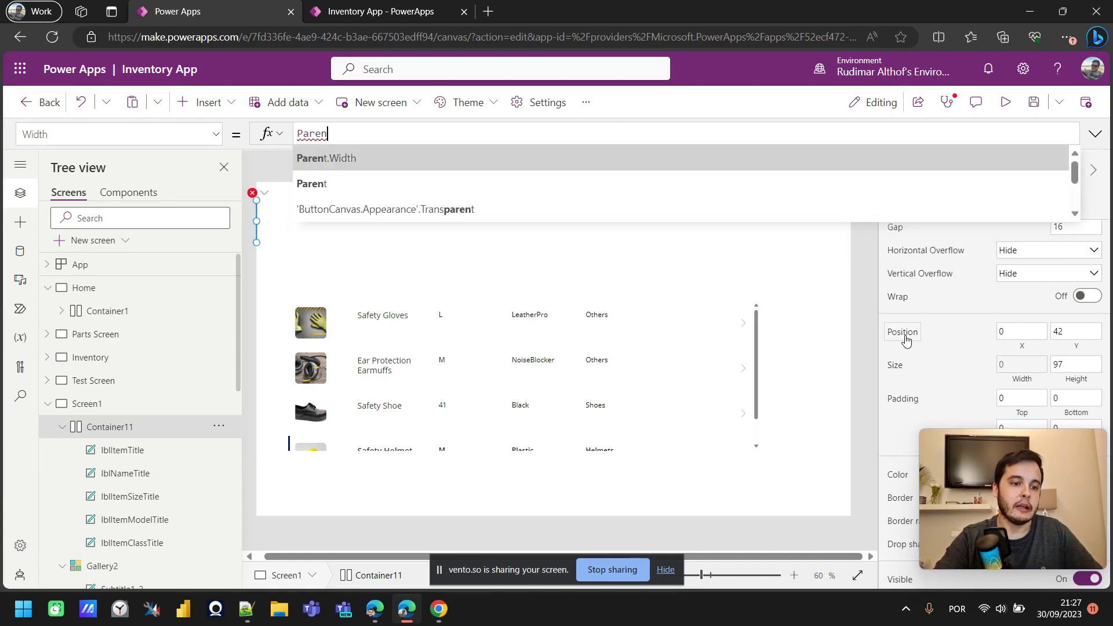
{"action": "key", "text": "Tab"}
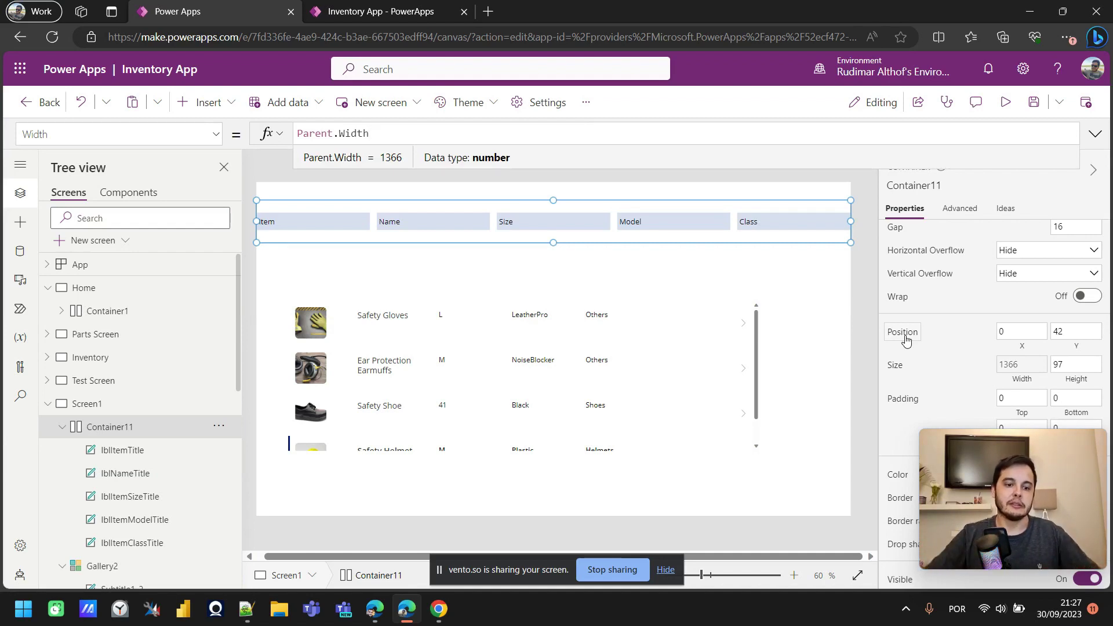
- Preview the screen and resize the browser window to check how the header columns adapt to different widths
{"action": "left_click", "coordinate": [1007, 105]}
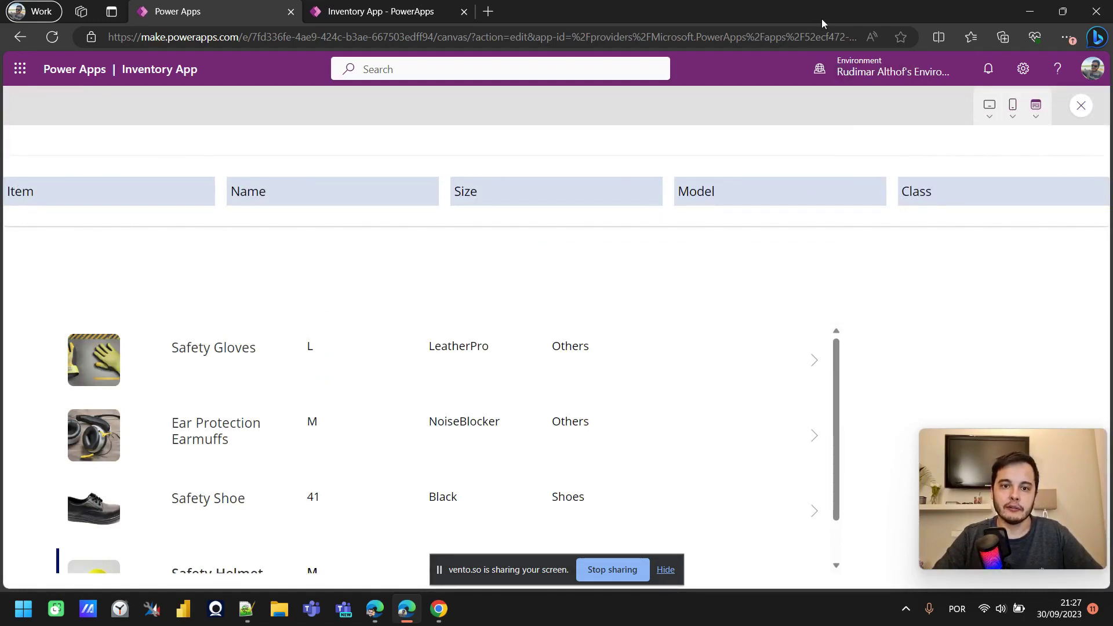
{"action": "left_click", "coordinate": [1062, 13]}
{"action": "left_click_drag", "start_coordinate": [621, 112], "coordinate": [646, 25]}
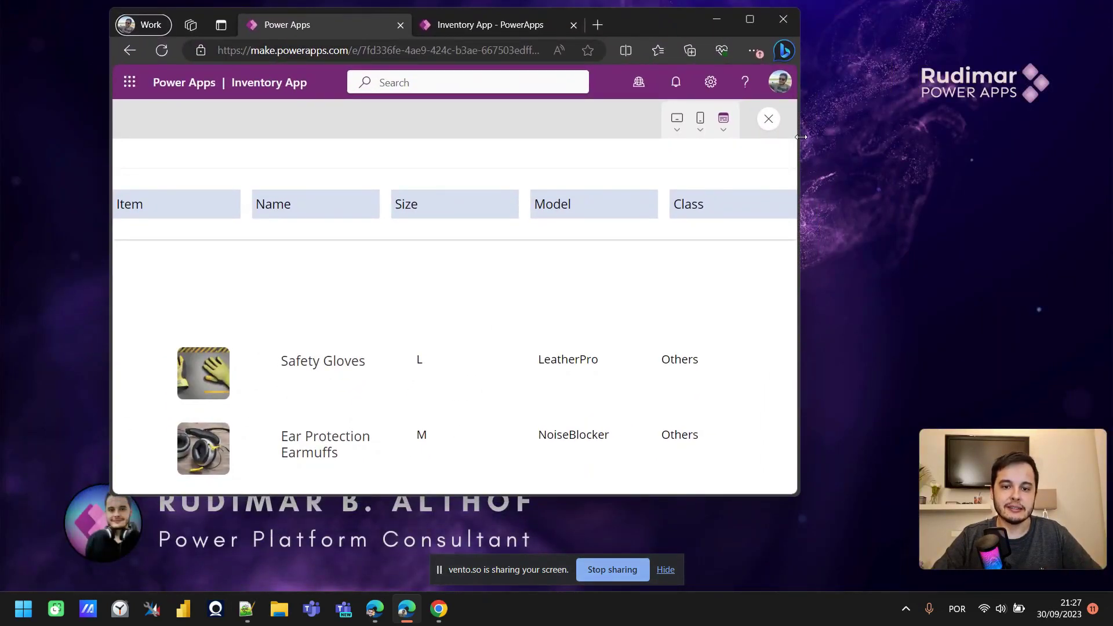
{"action": "left_click_drag", "start_coordinate": [799, 145], "coordinate": [931, 161]}
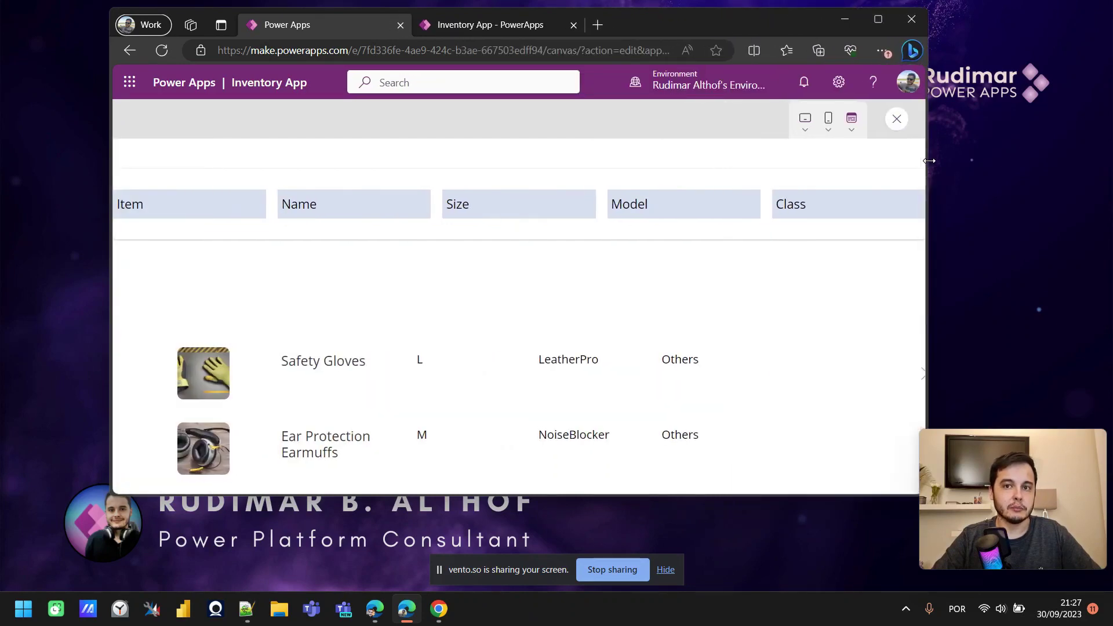
{"action": "left_click", "coordinate": [879, 19]}
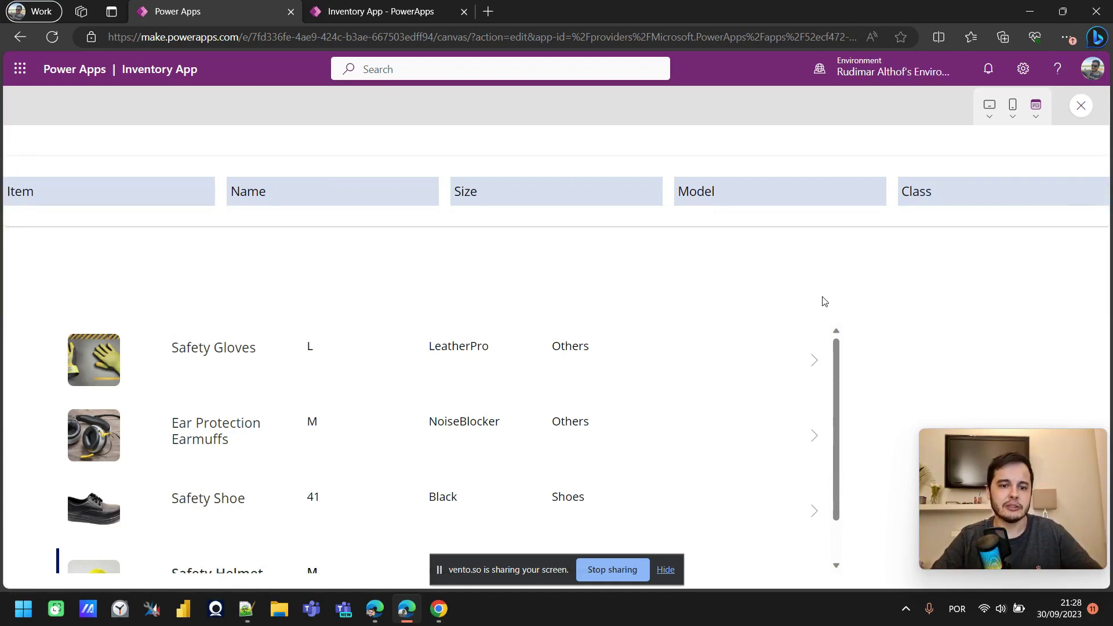
{"action": "key", "text": "Escape"}
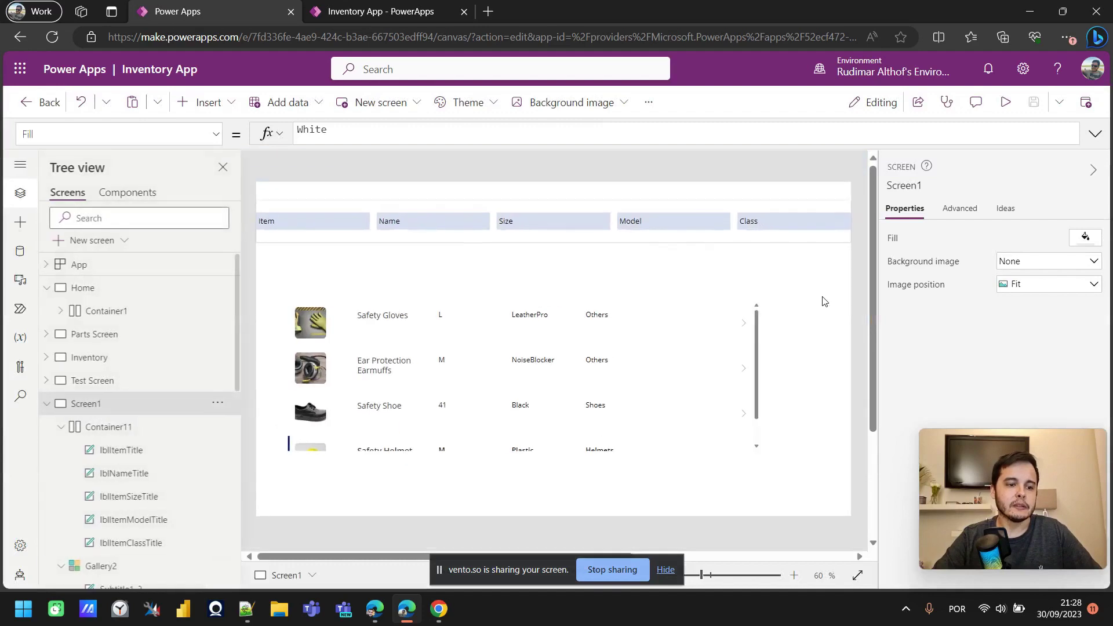
- Set the header container's left and right padding to 16
{"action": "left_click", "coordinate": [822, 238]}
{"action": "scroll", "coordinate": [1006, 298], "scroll_direction": "down", "scroll_amount": 3}
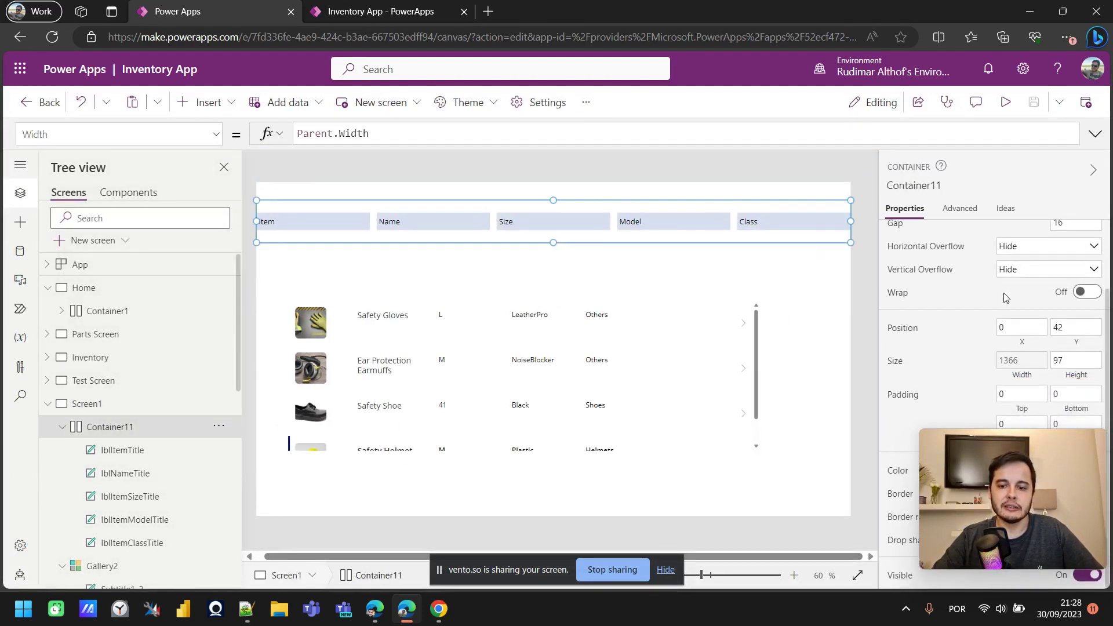
{"action": "left_click", "coordinate": [1022, 428]}
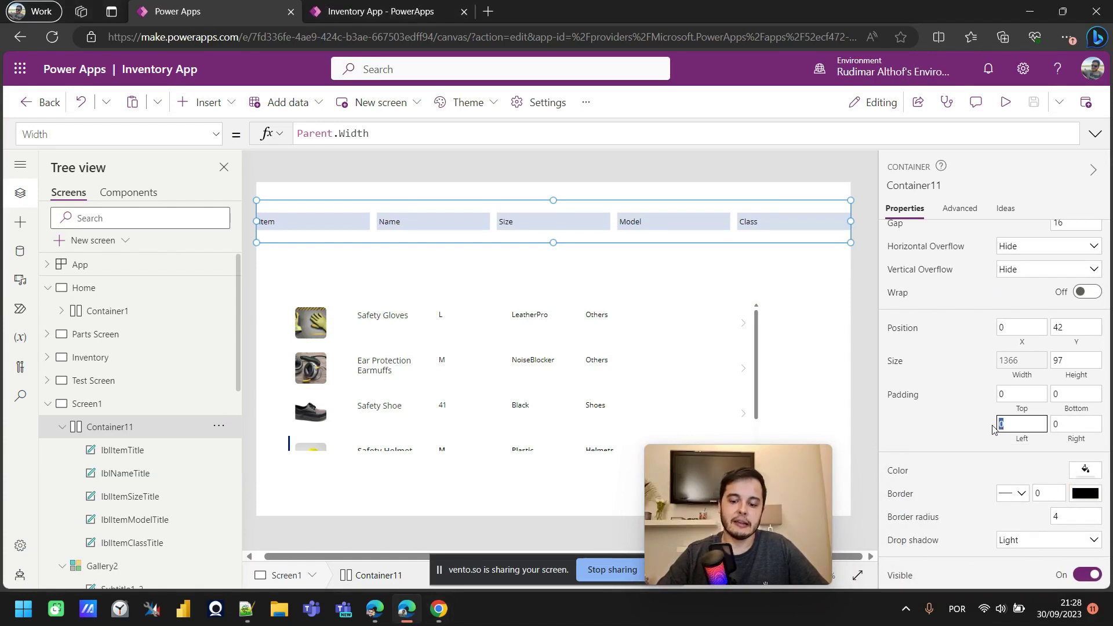
{"action": "type", "text": "16"}
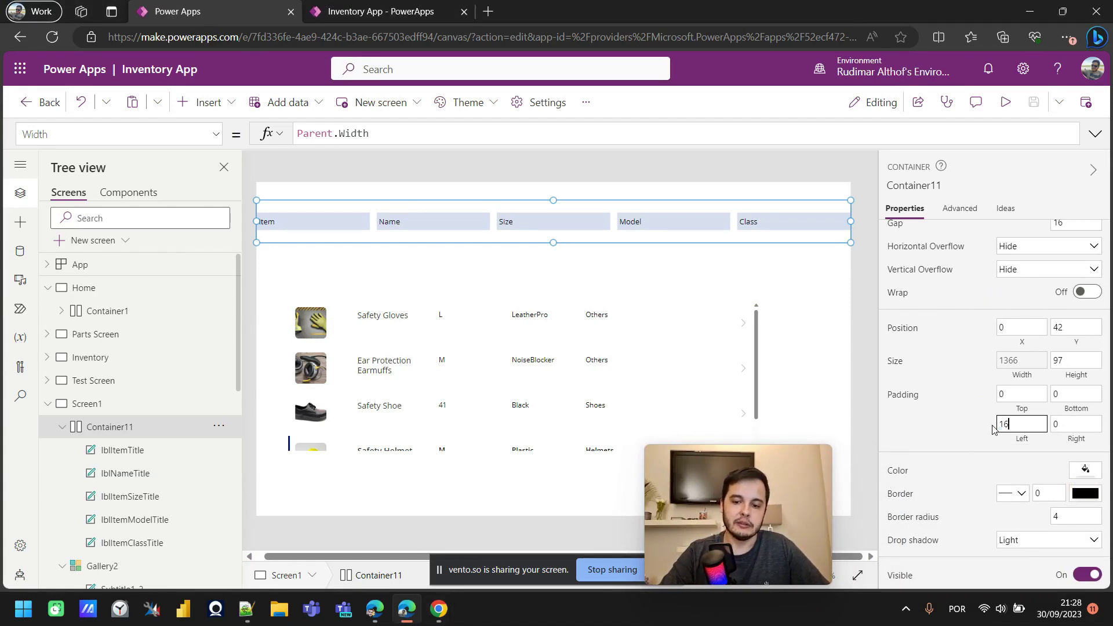
{"action": "key", "text": "Tab"}
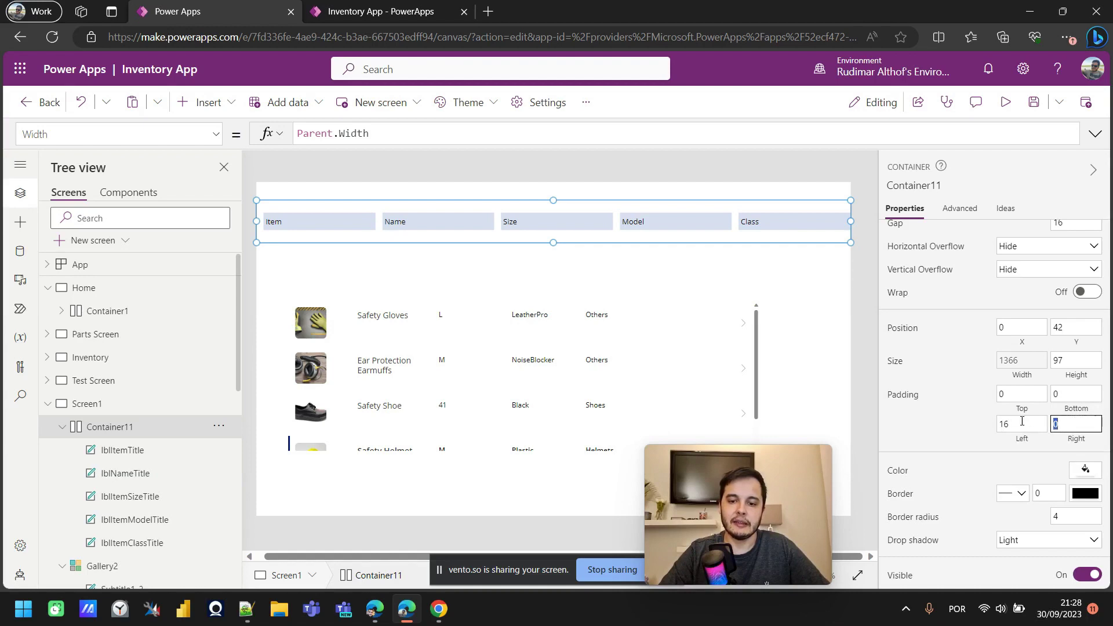
{"action": "type", "text": "16"}
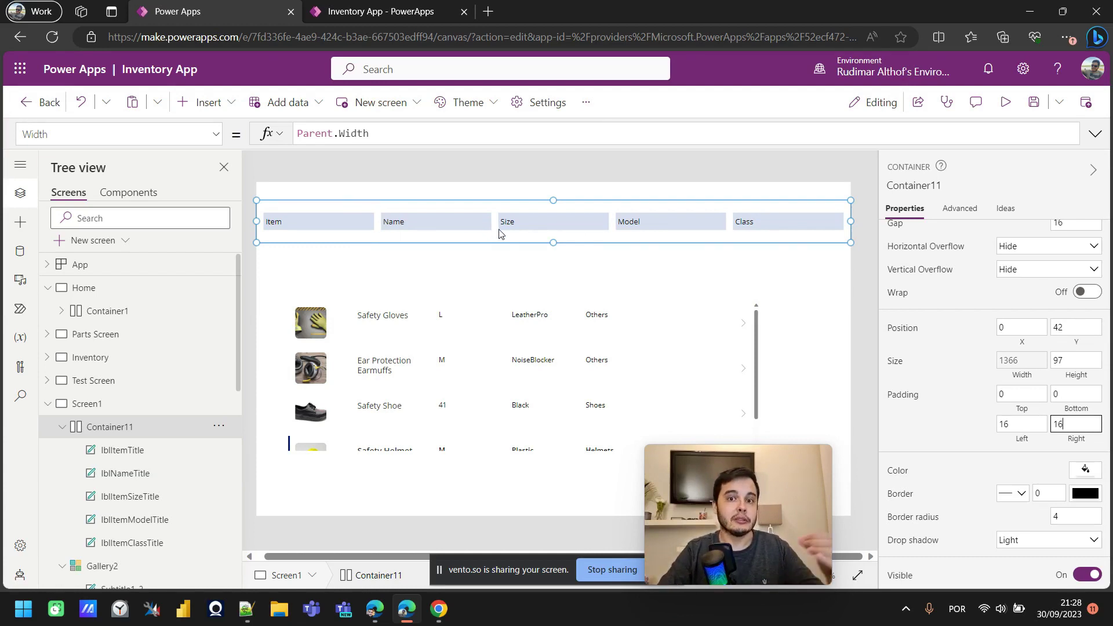
{"action": "left_click", "coordinate": [754, 532]}
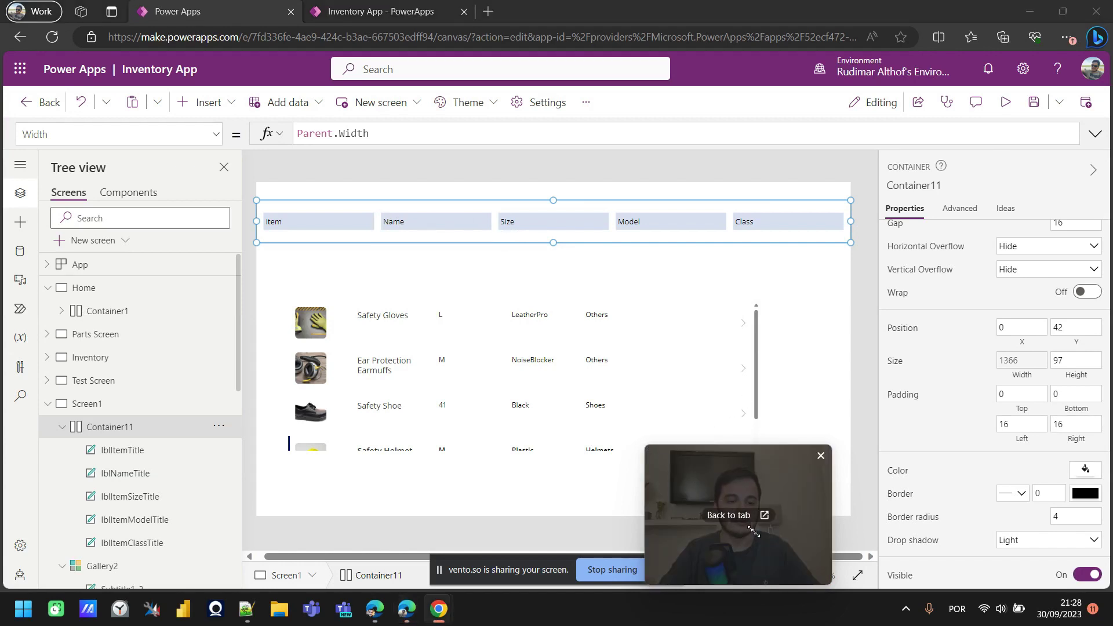
{"action": "left_click_drag", "start_coordinate": [745, 475], "coordinate": [997, 465]}
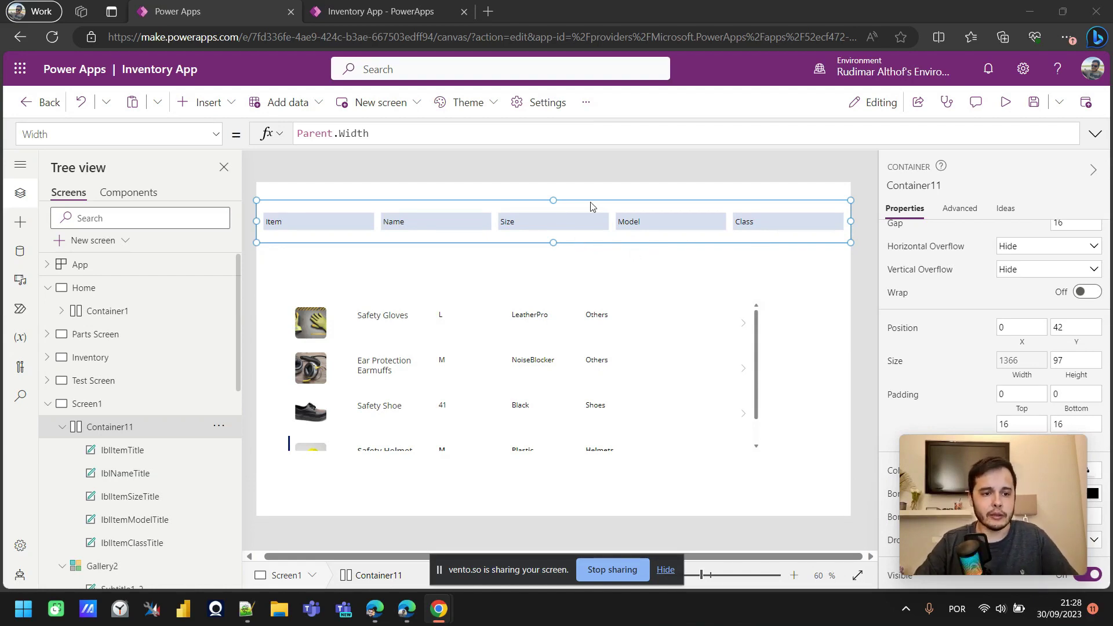
- Resize the header container by hand to a width of 1089, and restore its width formula to Parent.Width
{"action": "left_click", "coordinate": [1020, 360]}
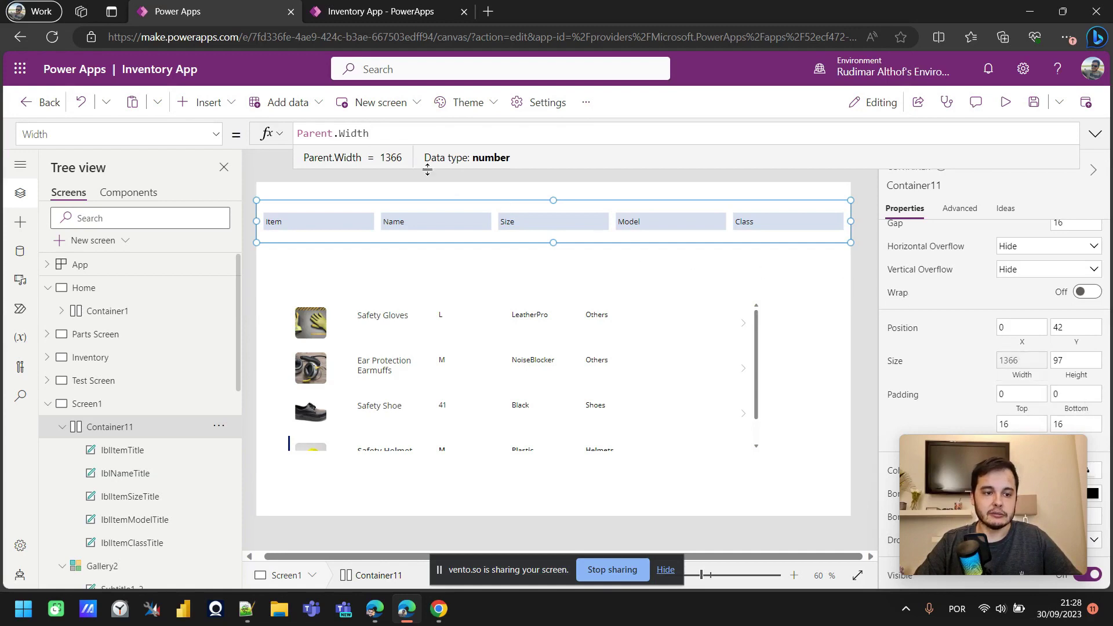
{"action": "left_click_drag", "start_coordinate": [373, 135], "coordinate": [269, 134]}
{"action": "key", "text": "ctrl+c"}
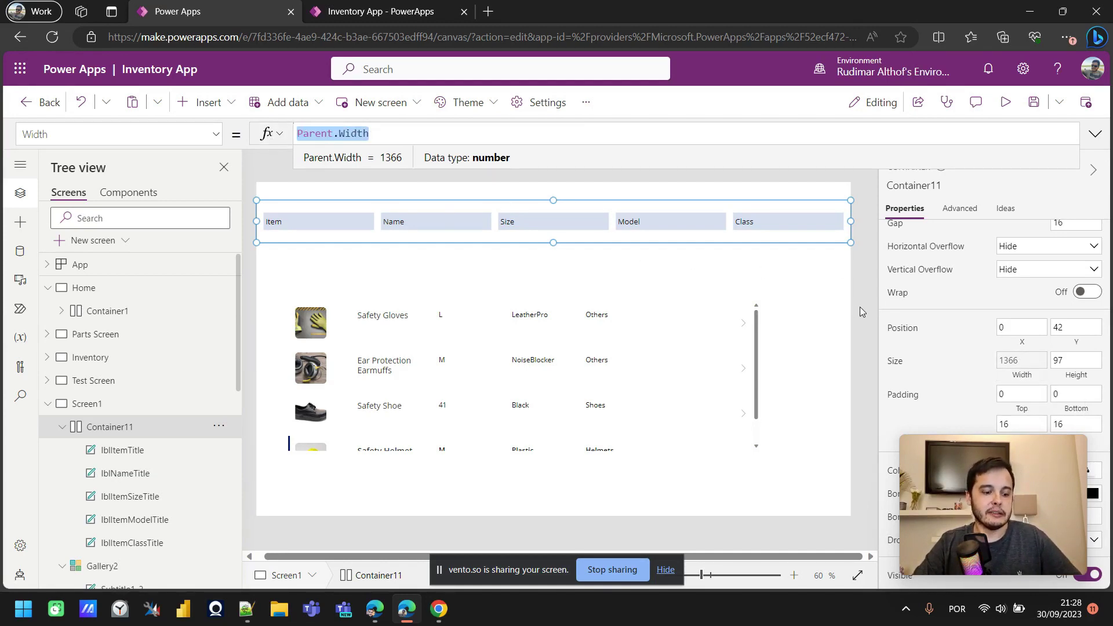
{"action": "left_click_drag", "start_coordinate": [851, 221], "coordinate": [731, 229]}
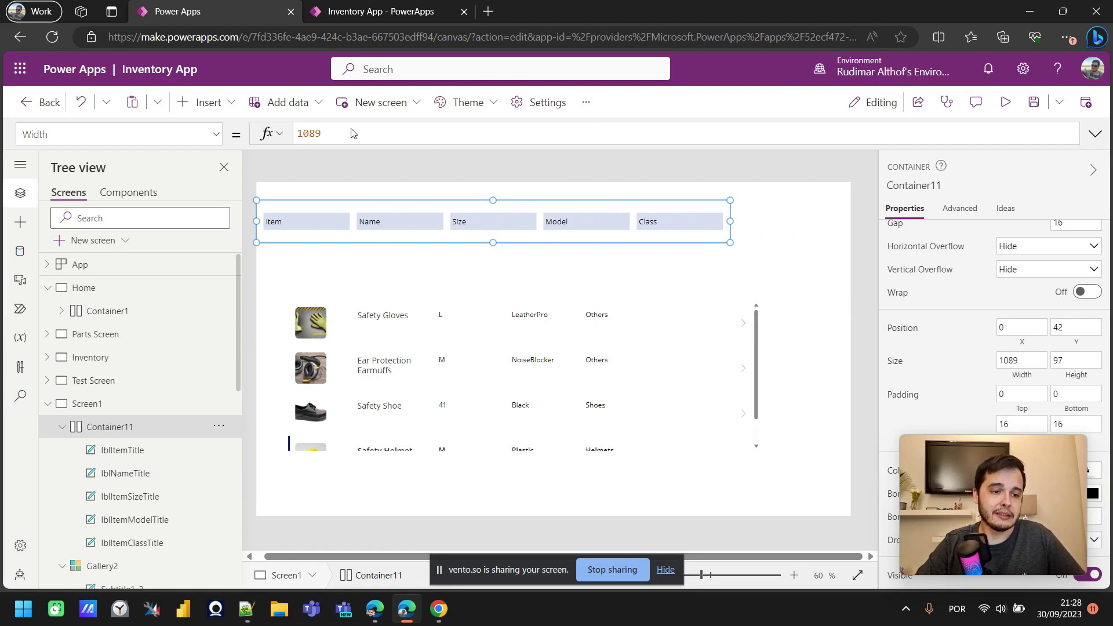
{"action": "left_click", "coordinate": [298, 135]}
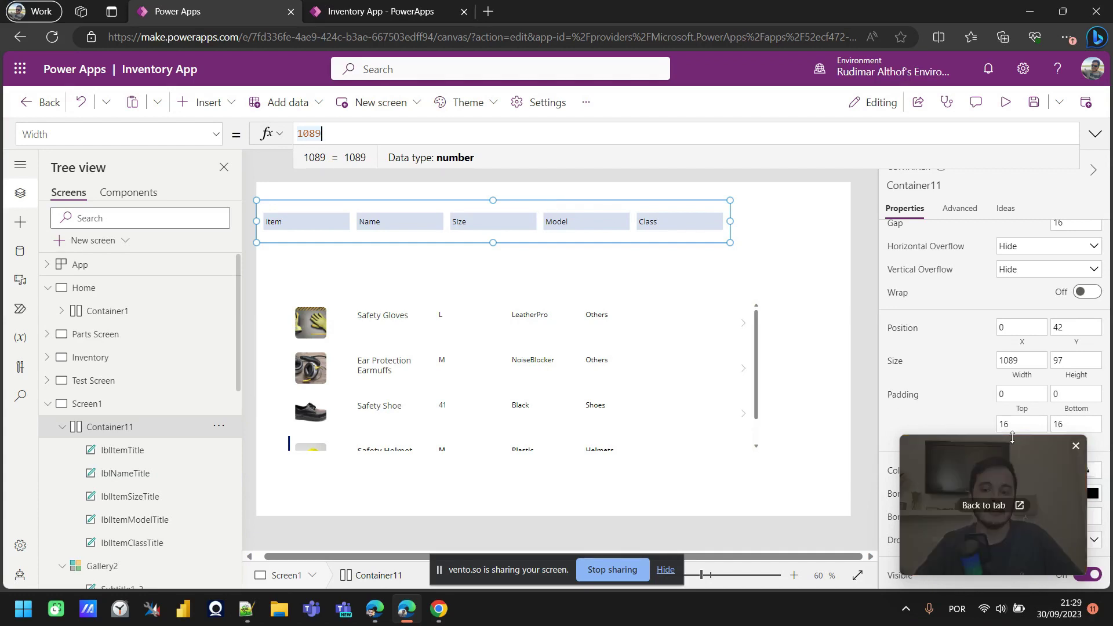
{"action": "key", "text": "ctrl+a"}
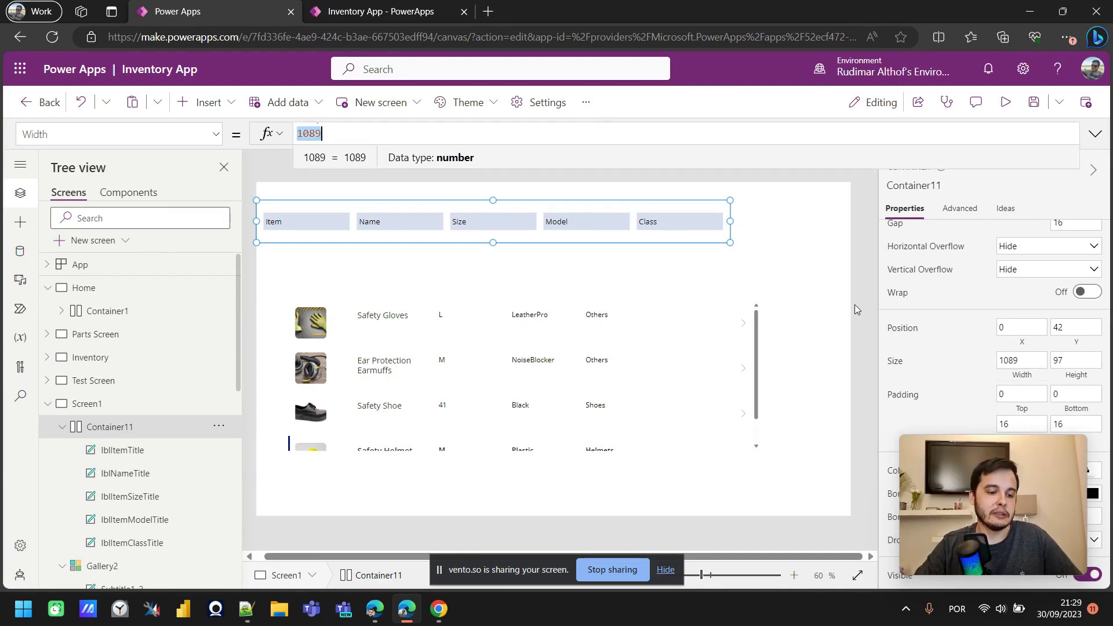
{"action": "key", "text": "ctrl+v"}
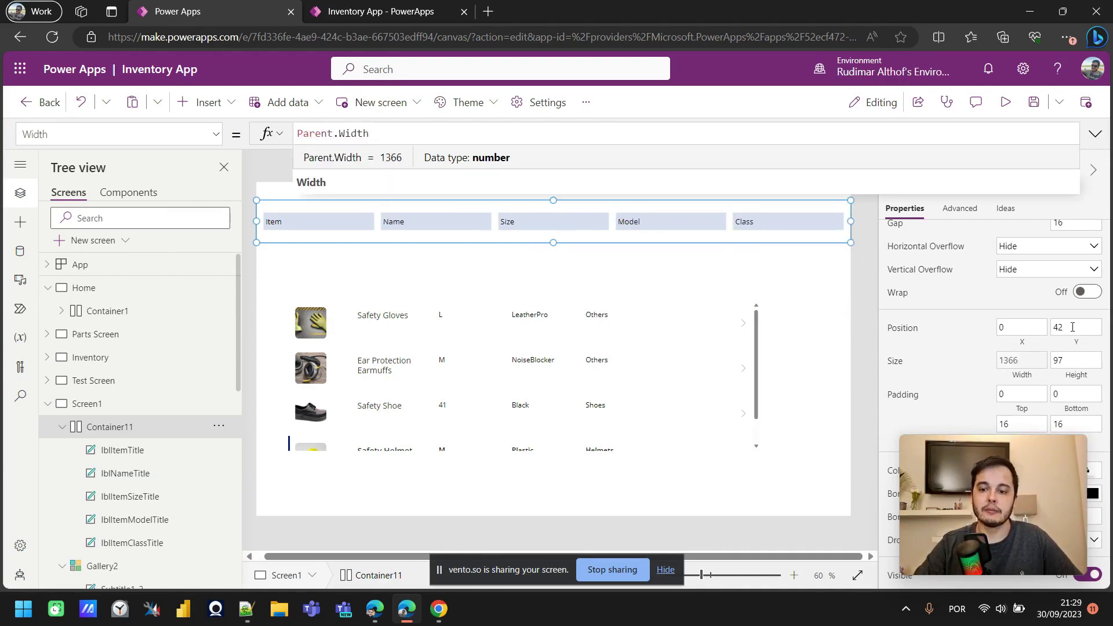
- Set the header container's Y position to 0 so it sits at the top edge of the screen
{"action": "left_click", "coordinate": [1073, 327]}
{"action": "type", "text": "0"}
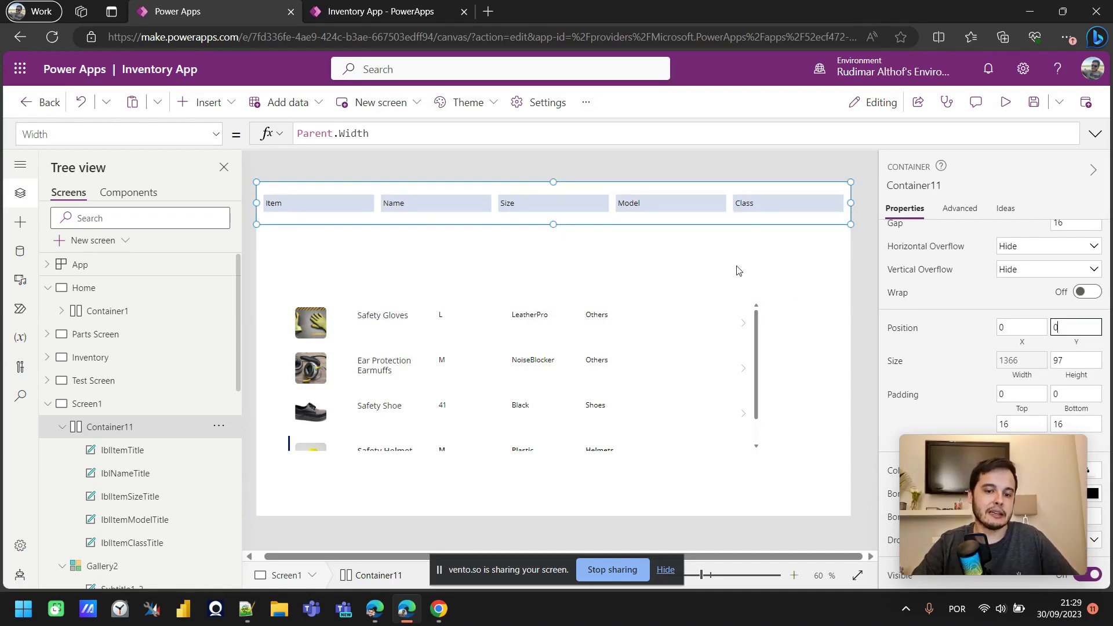
{"action": "left_click", "coordinate": [705, 262]}
- Fit the gallery directly beneath the header at X 0, Y 97 with a size of 1366 by 671, and preview the screen
{"action": "left_click", "coordinate": [617, 412]}
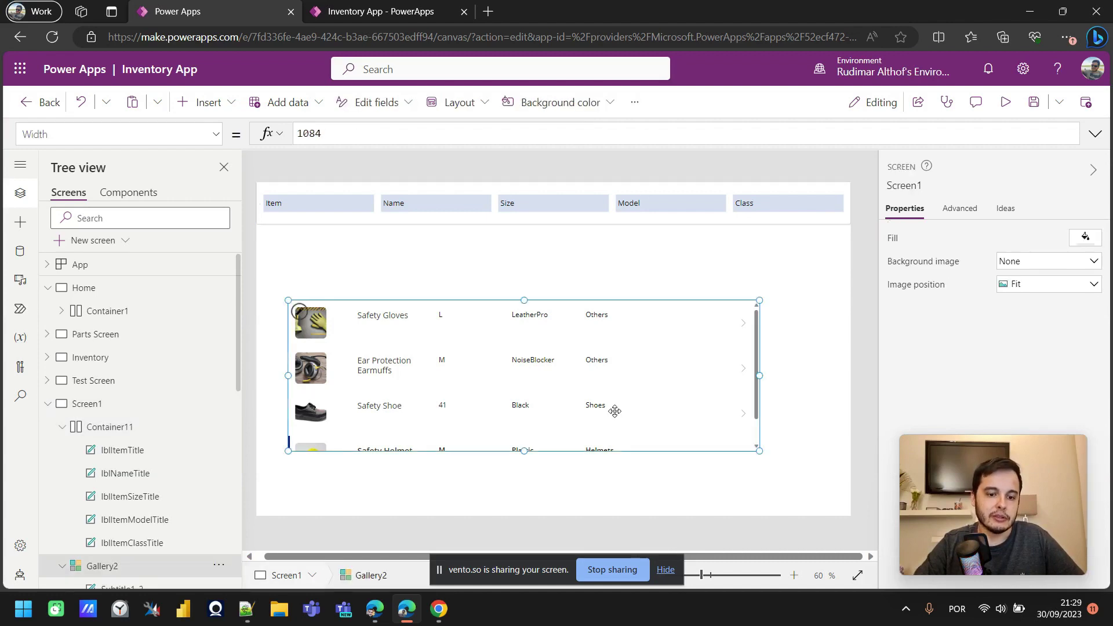
{"action": "left_click_drag", "start_coordinate": [646, 435], "coordinate": [607, 358]}
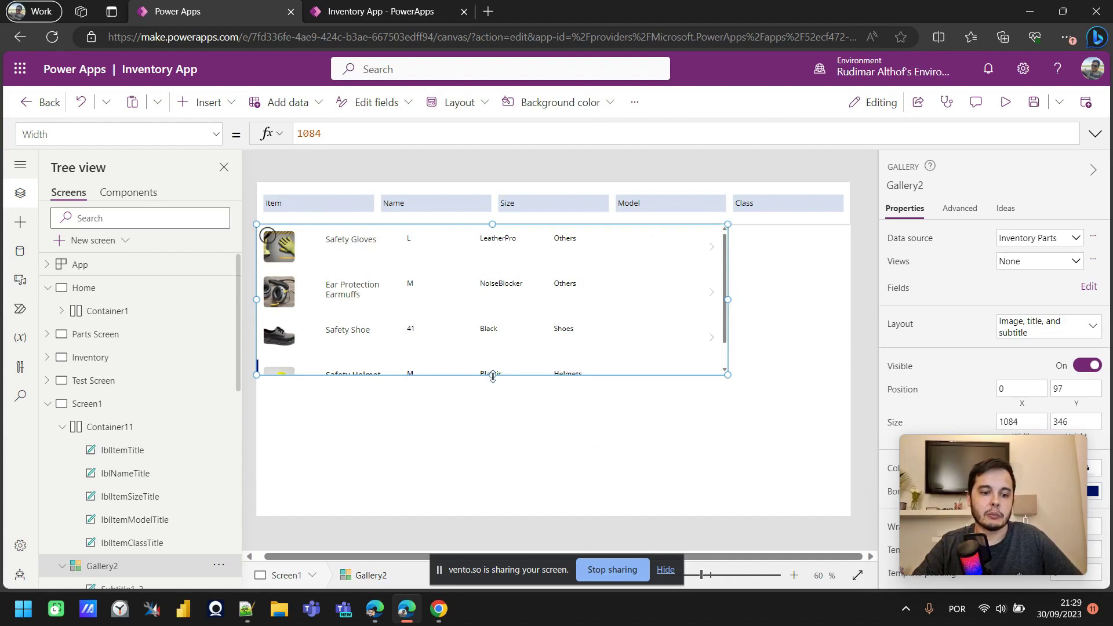
{"action": "left_click_drag", "start_coordinate": [492, 377], "coordinate": [476, 550]}
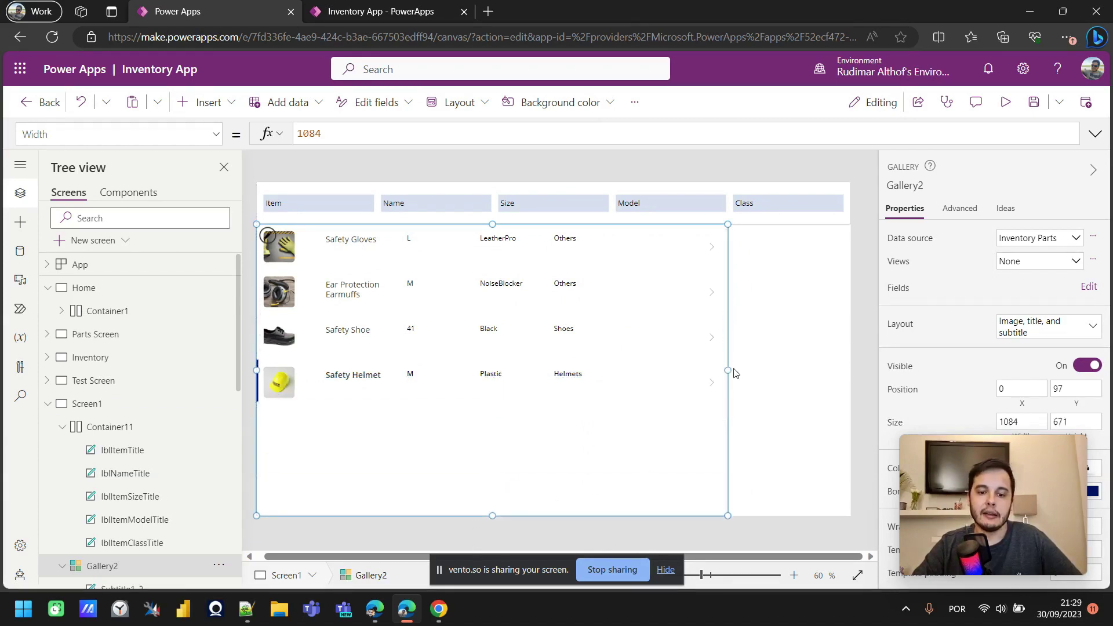
{"action": "left_click_drag", "start_coordinate": [729, 368], "coordinate": [851, 370]}
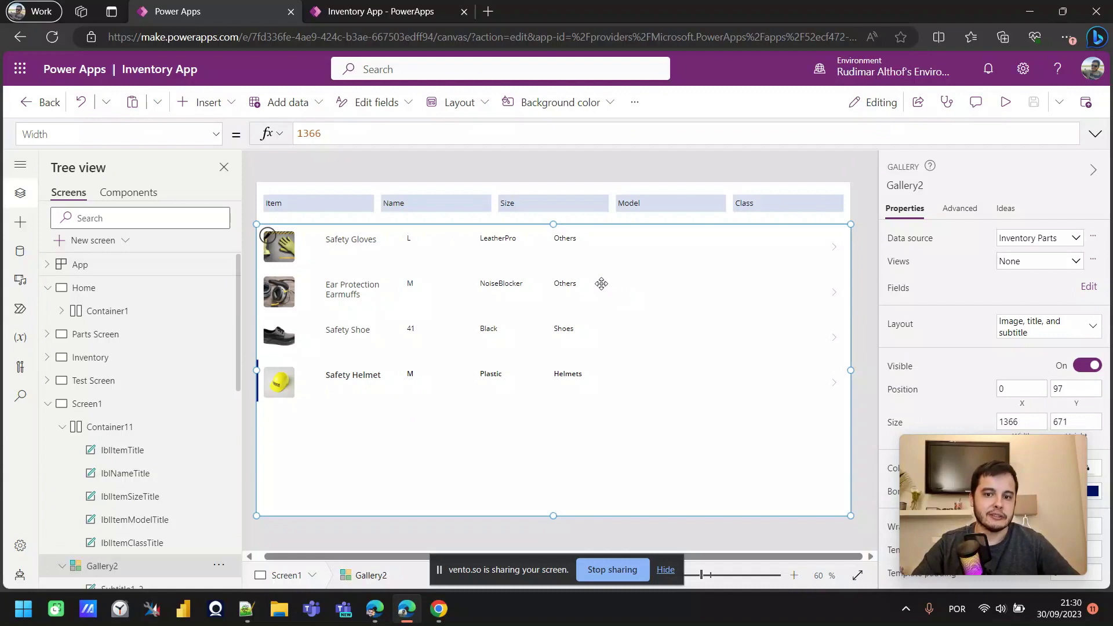
{"action": "left_click", "coordinate": [1003, 107]}
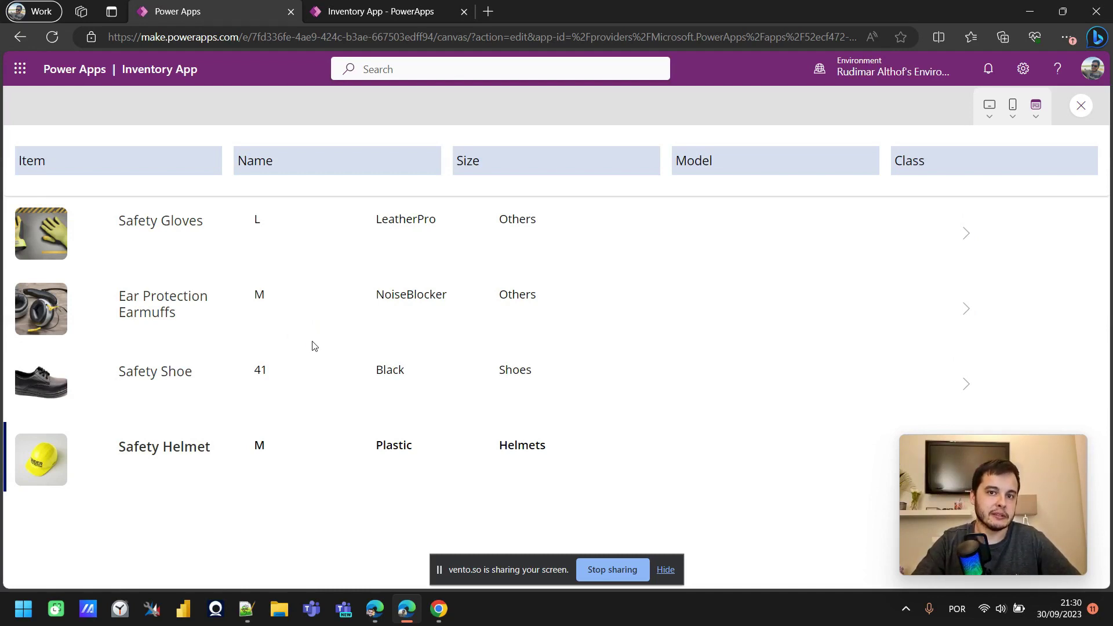
{"action": "key", "text": "Escape"}
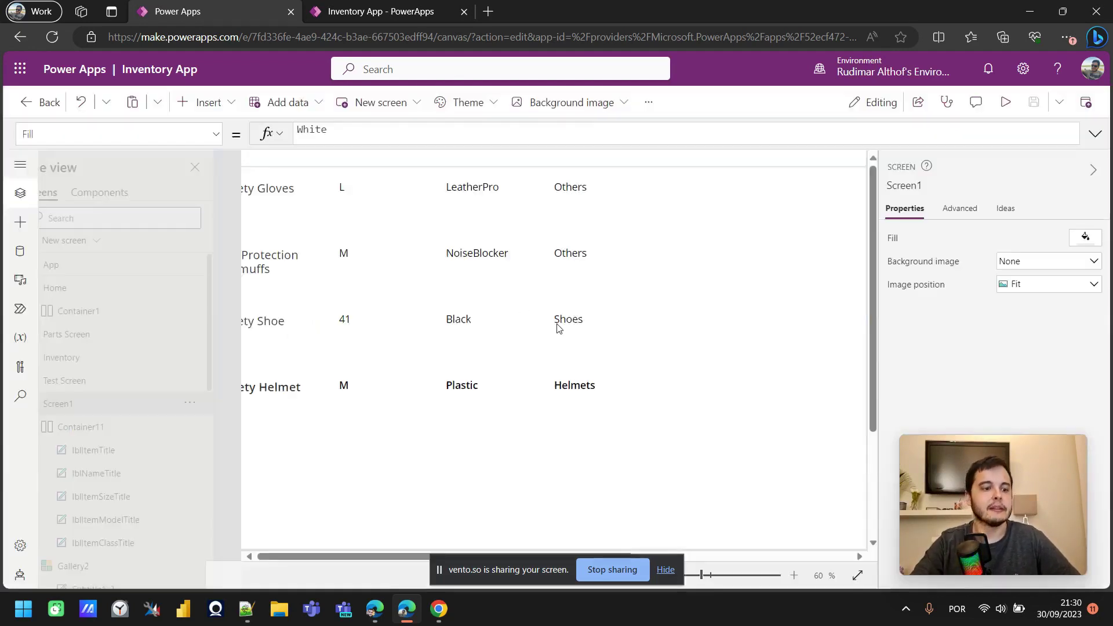
- Set the gallery's width to the formula Parent.Width
{"action": "left_click", "coordinate": [587, 352]}
{"action": "scroll", "coordinate": [912, 286], "scroll_direction": "down", "scroll_amount": 2}
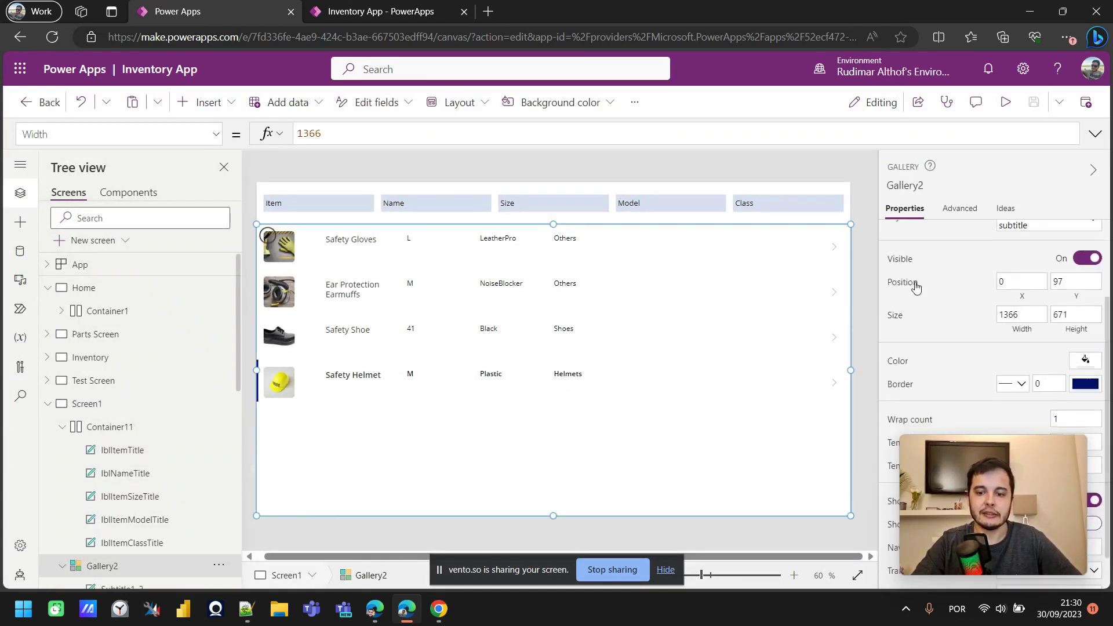
{"action": "left_click", "coordinate": [1035, 332]}
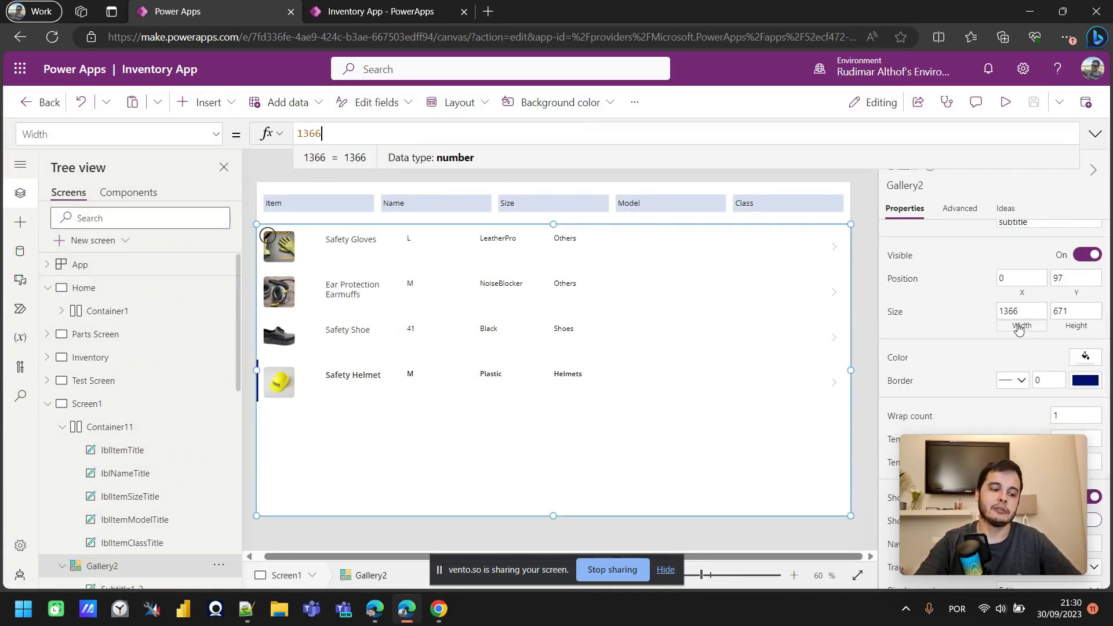
{"action": "key", "text": "ctrl+a"}
{"action": "key", "text": "BackSpace"}
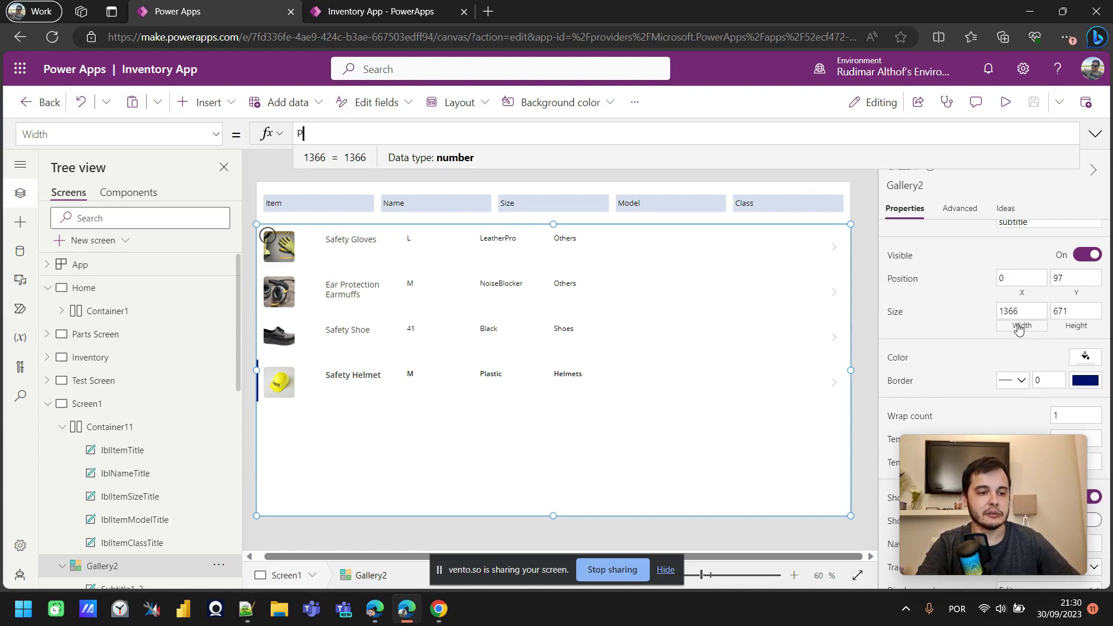
{"action": "type", "text": "Par"}
{"action": "key", "text": "Tab"}
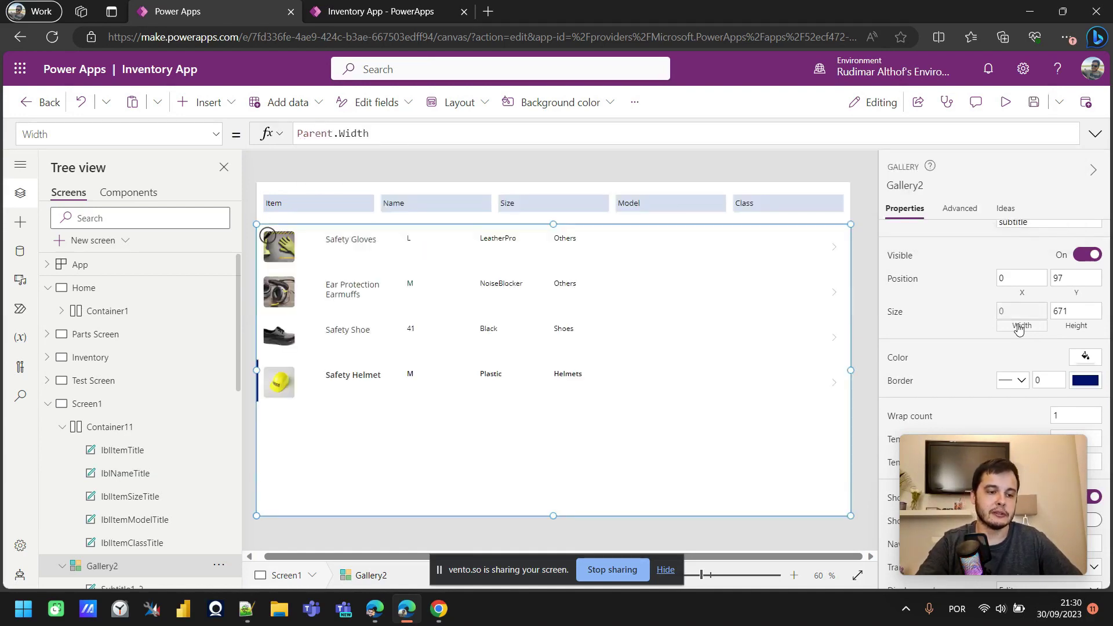
- Fill the gallery's background with the light blue theme color that matches the header labels
{"action": "scroll", "coordinate": [913, 328], "scroll_direction": "down", "scroll_amount": 1}
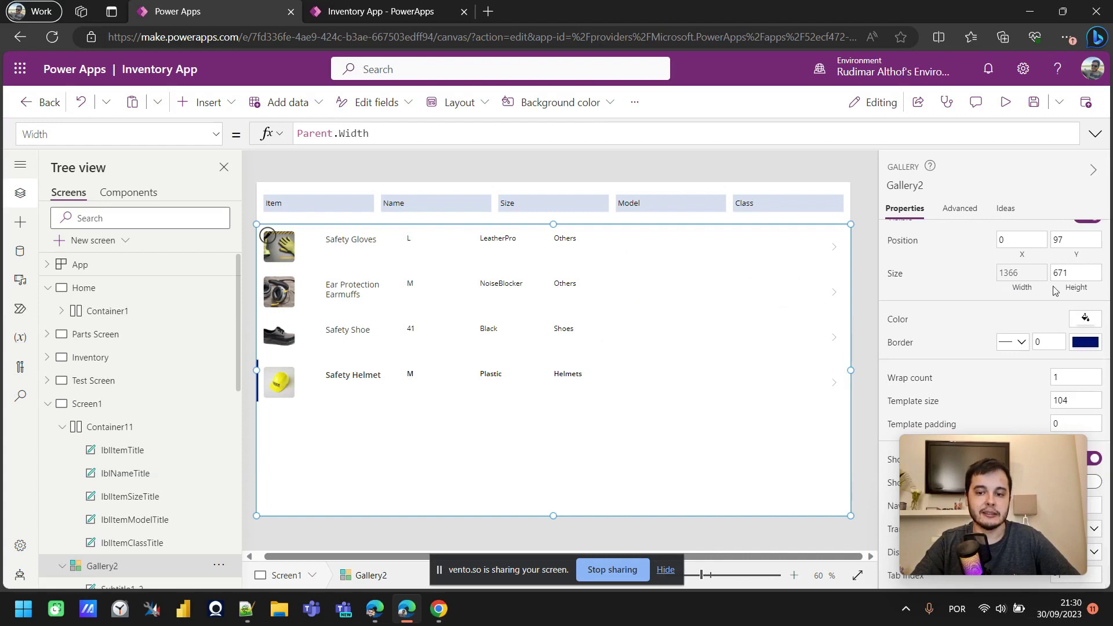
{"action": "left_click", "coordinate": [1085, 318]}
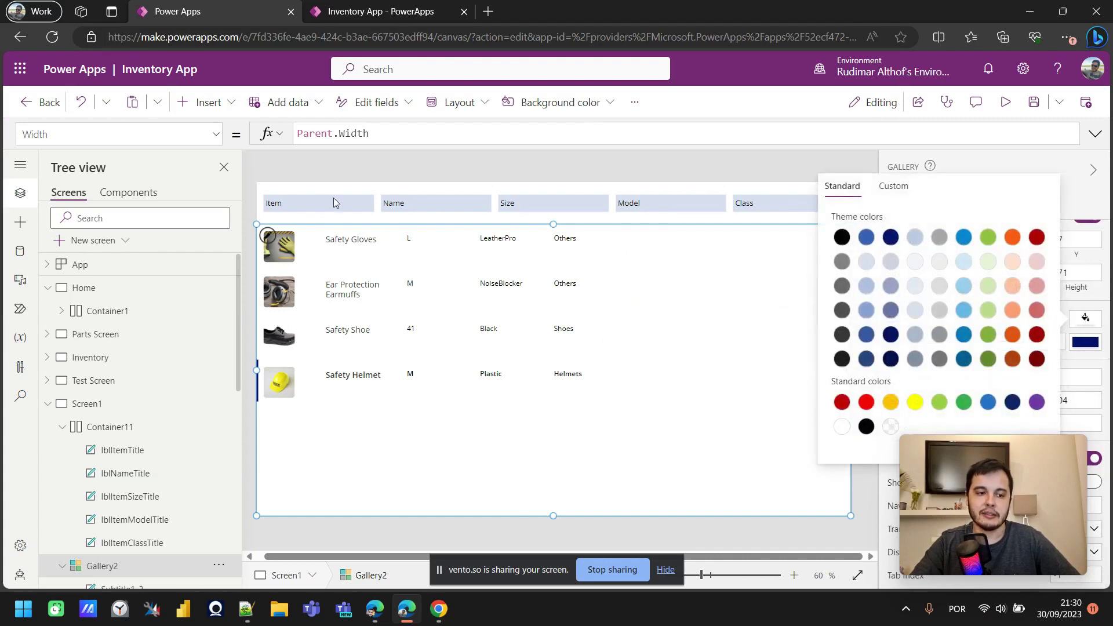
{"action": "left_click", "coordinate": [867, 261]}
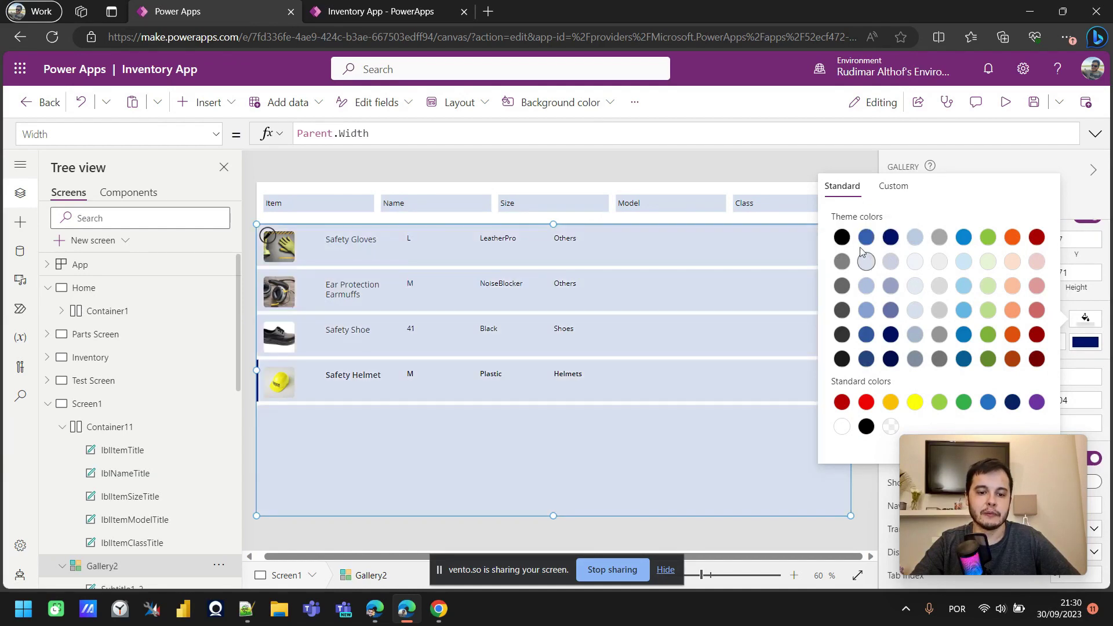
{"action": "left_click", "coordinate": [791, 165]}
- Preview the screen at several reduced browser zoom levels to check how the gallery fills the window, and exit the preview
{"action": "left_click", "coordinate": [1006, 102]}
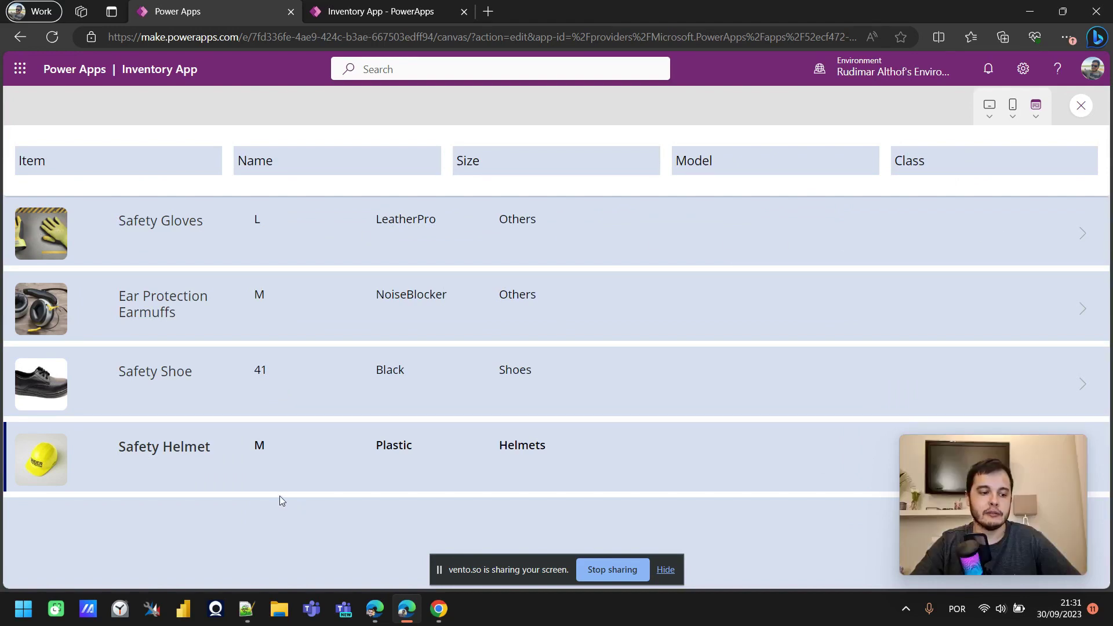
{"action": "key", "text": "ctrl+minus"}
{"action": "key", "text": "ctrl+plus"}
{"action": "key", "text": "ctrl+plus"}
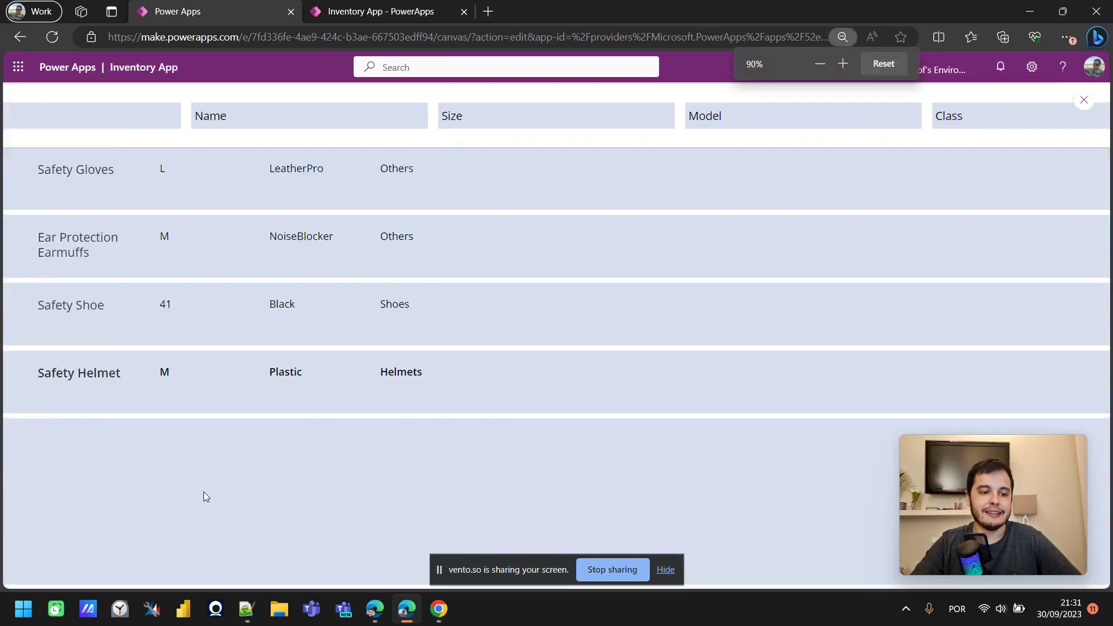
{"action": "key", "text": "ctrl+minus"}
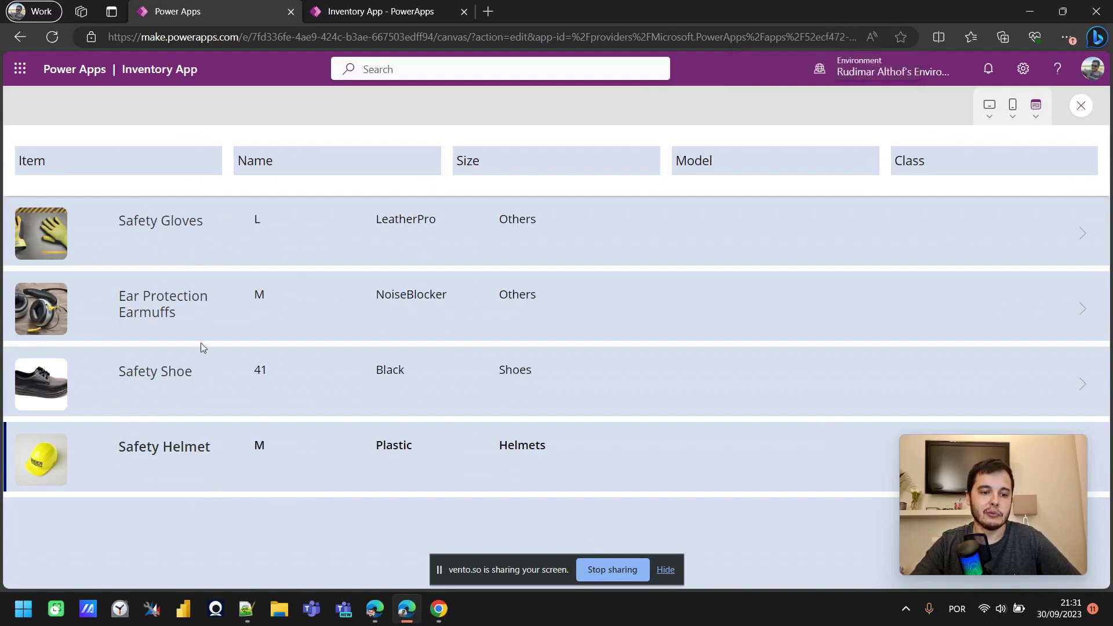
{"action": "key", "text": "ctrl+minus"}
{"action": "key", "text": "ctrl+minus"}
{"action": "key", "text": "ctrl+minus"}
{"action": "key", "text": "ctrl+minus"}
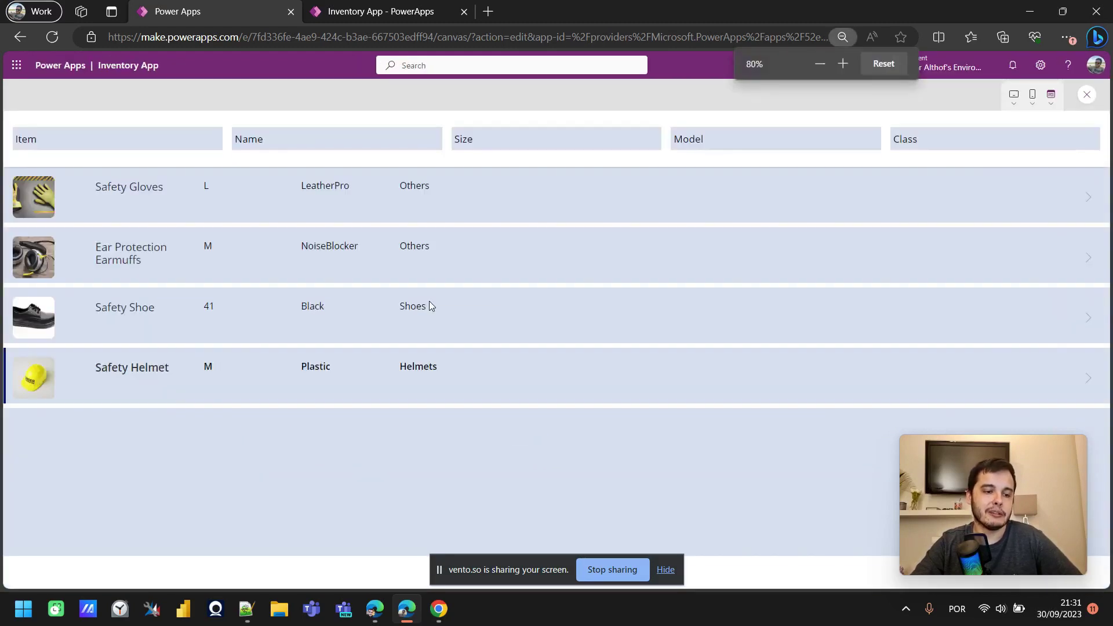
{"action": "key", "text": "ctrl+minus"}
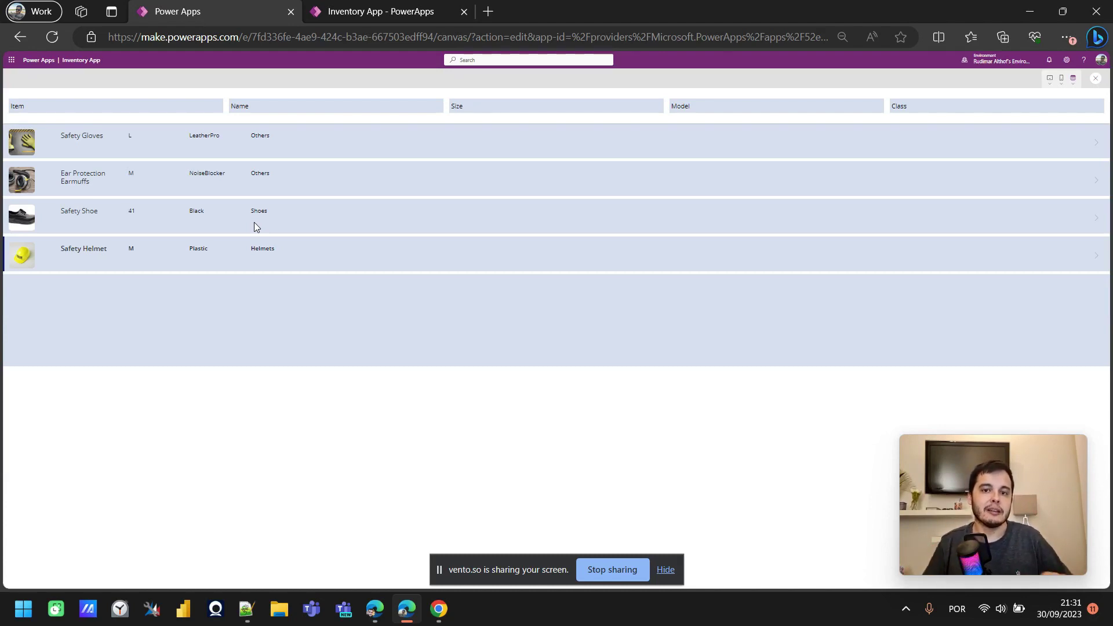
{"action": "key", "text": "Escape"}
- Set the gallery's height to the formula Parent.Height
{"action": "left_click", "coordinate": [624, 385]}
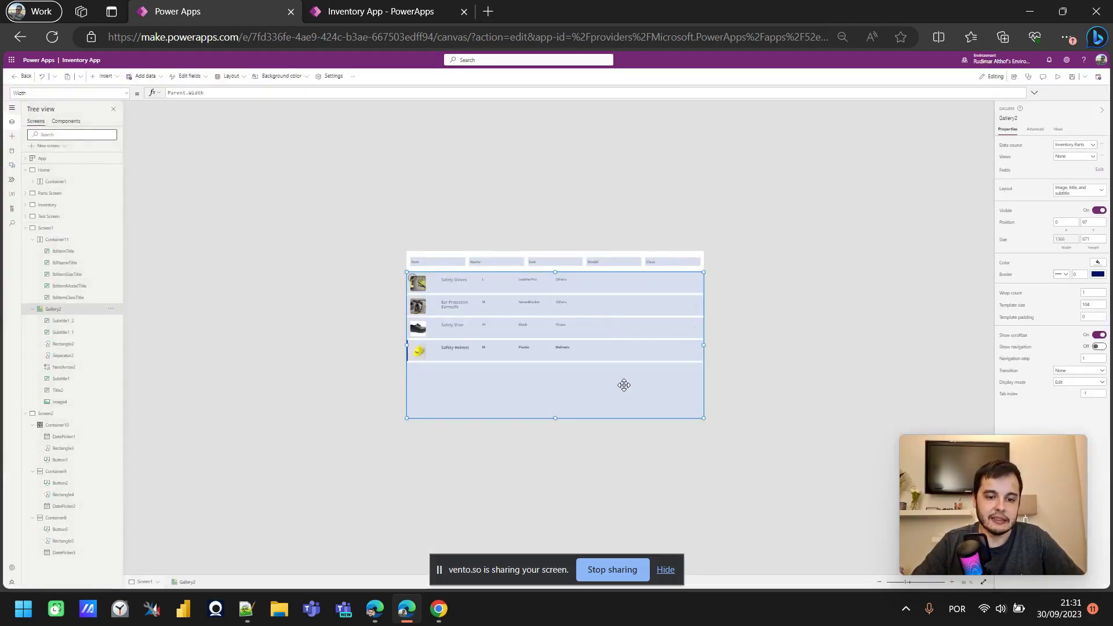
{"action": "key", "text": "ctrl+plus"}
{"action": "key", "text": "ctrl+plus"}
{"action": "key", "text": "ctrl+plus"}
{"action": "key", "text": "ctrl+plus"}
{"action": "key", "text": "ctrl+plus"}
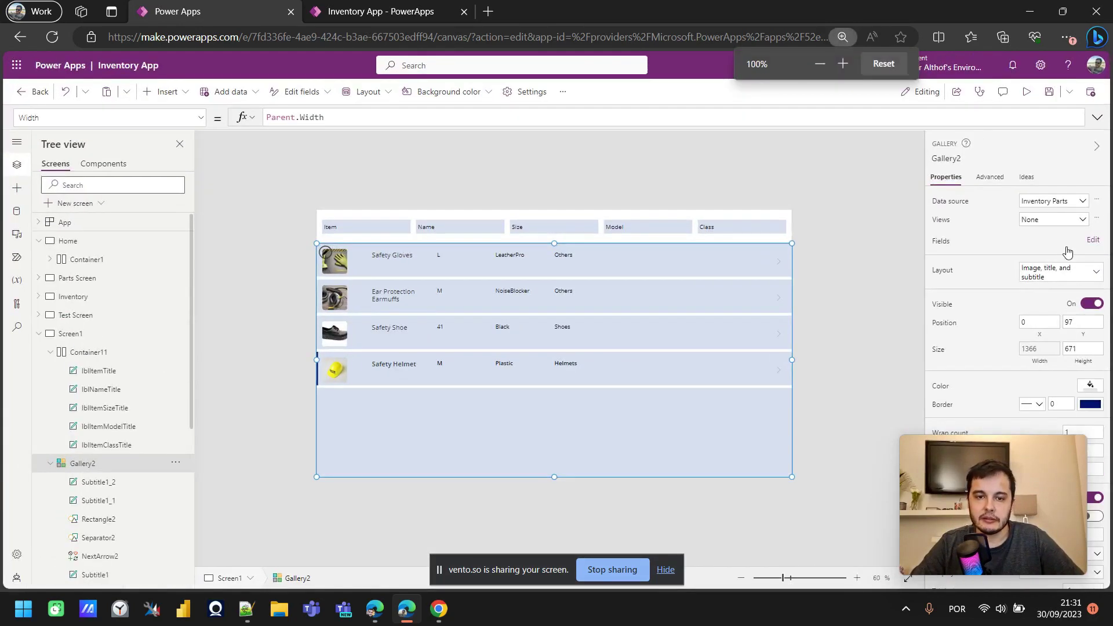
{"action": "scroll", "coordinate": [1061, 228], "scroll_direction": "down", "scroll_amount": 1}
{"action": "scroll", "coordinate": [789, 322], "scroll_direction": "up", "scroll_amount": 3}
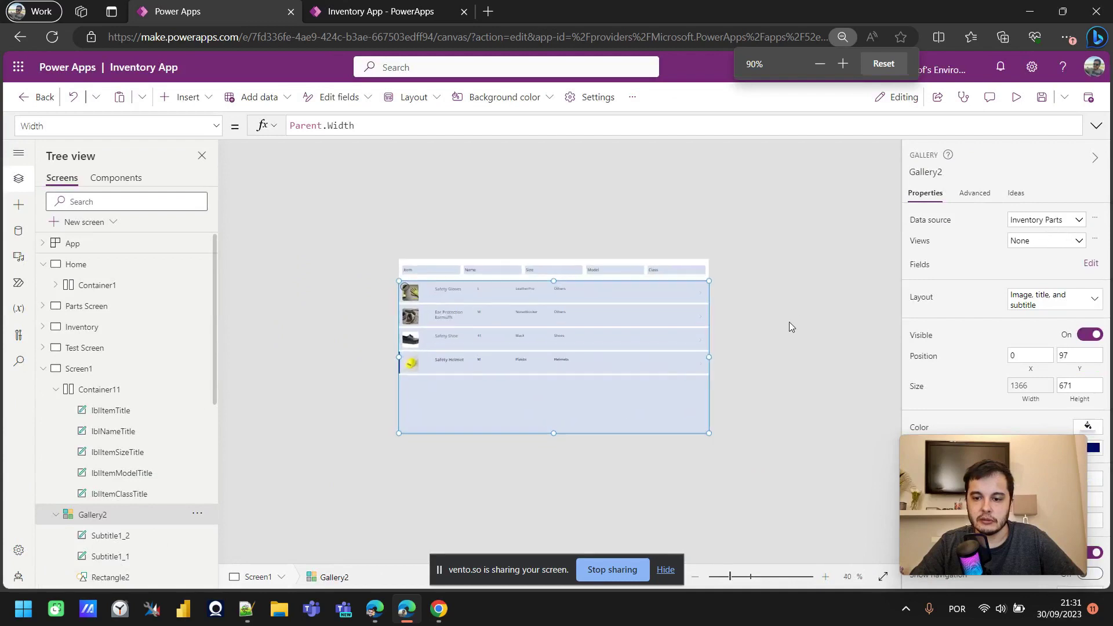
{"action": "left_click", "coordinate": [1078, 387]}
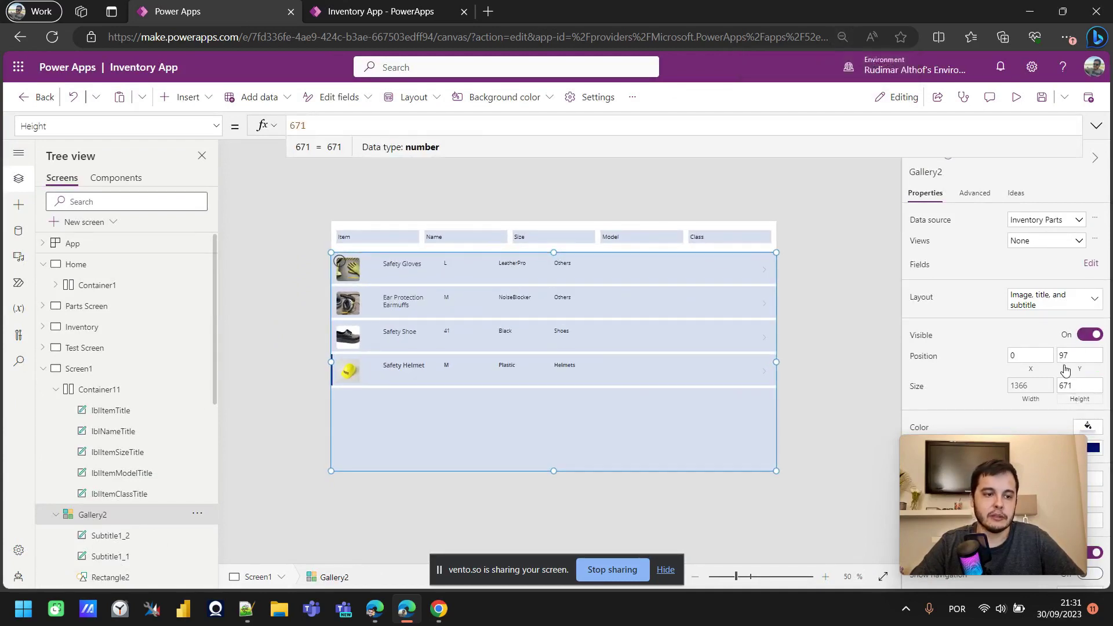
{"action": "type", "text": "Par"}
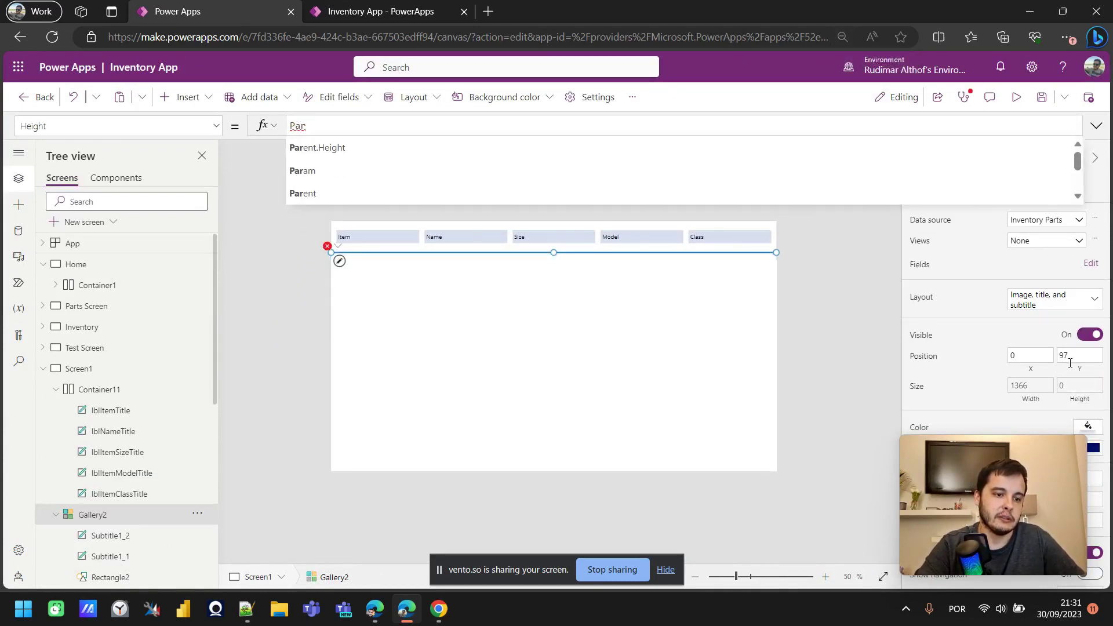
{"action": "key", "text": "Tab"}
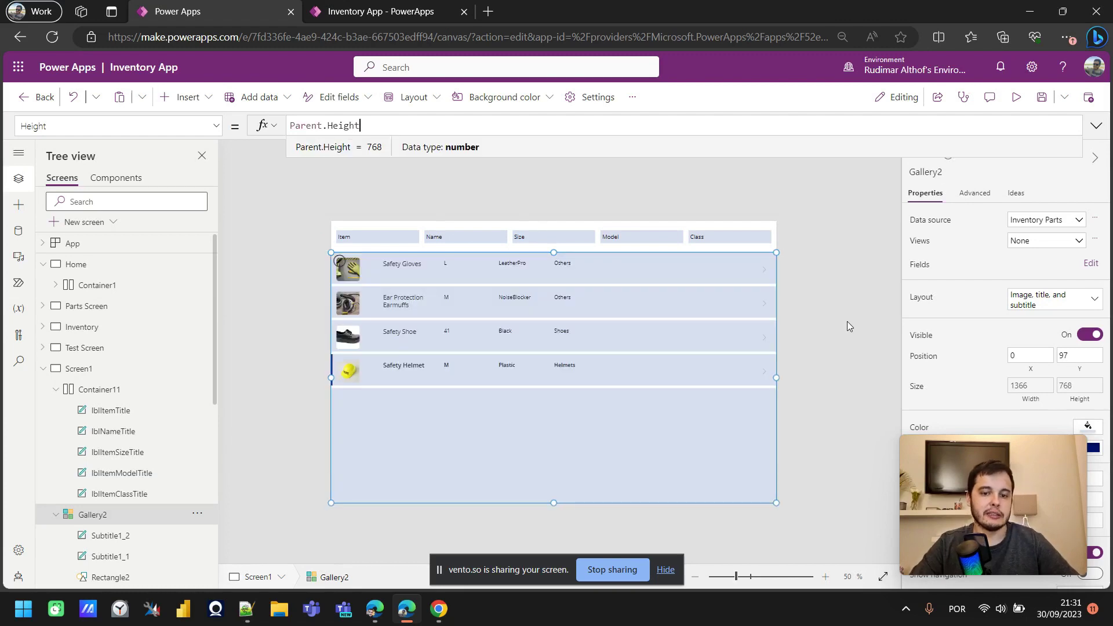
{"action": "left_click", "coordinate": [831, 312]}
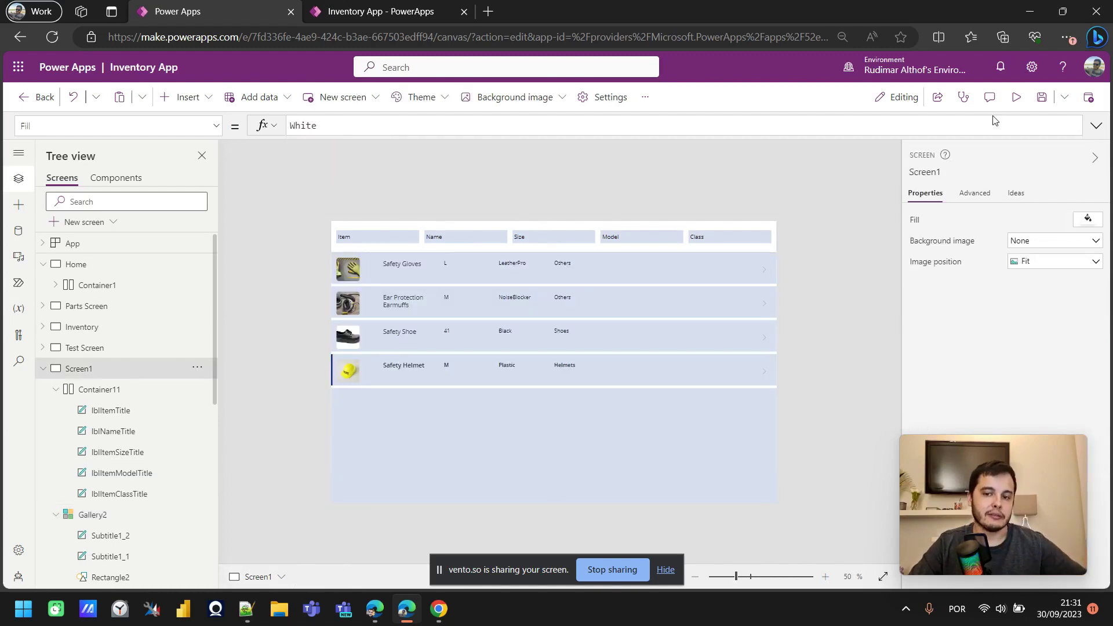
- Preview the screen with the browser zoomed out to 33% to check the gallery's height, and exit the preview
{"action": "left_click", "coordinate": [1017, 98]}
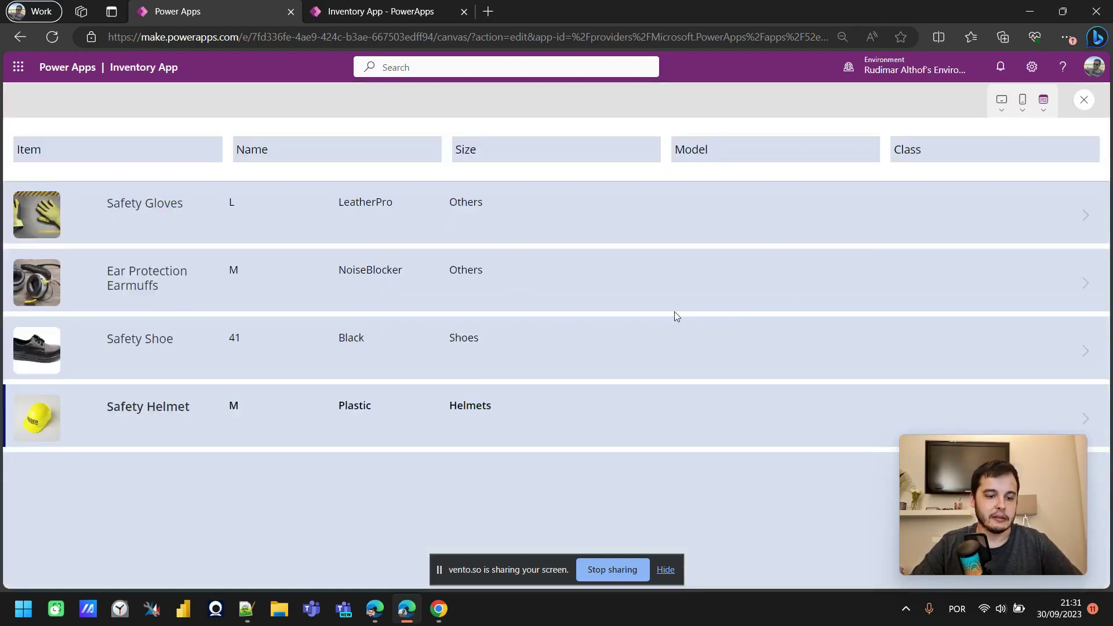
{"action": "key", "text": "ctrl+minus"}
{"action": "key", "text": "ctrl+minus"}
{"action": "key", "text": "ctrl+minus"}
{"action": "key", "text": "ctrl+minus"}
{"action": "key", "text": "ctrl+minus"}
{"action": "key", "text": "ctrl+minus"}
{"action": "key", "text": "ctrl+minus"}
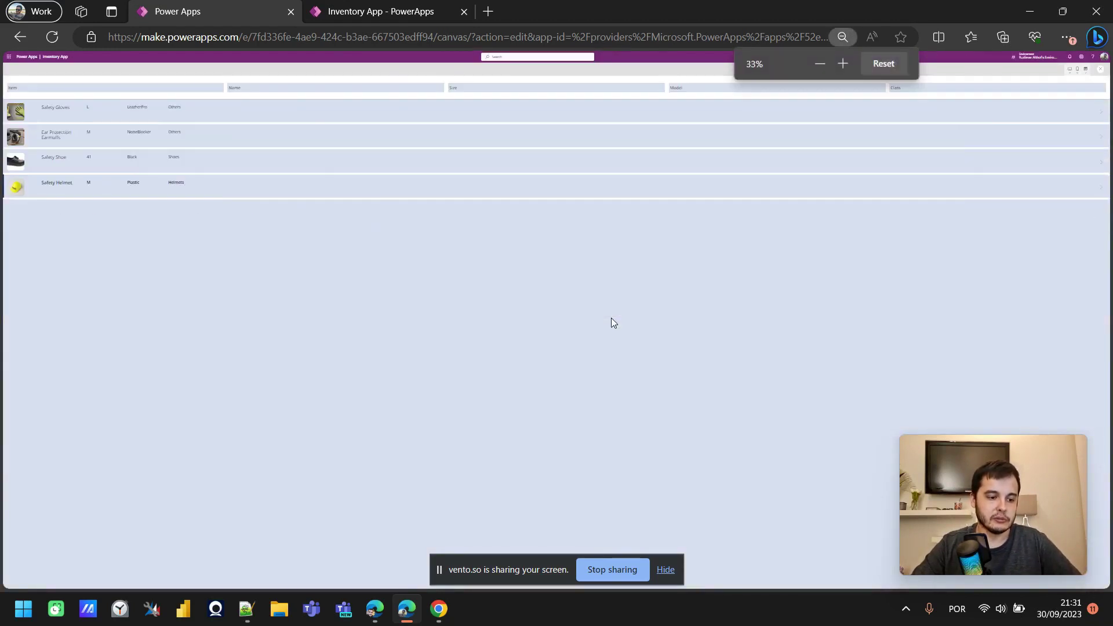
{"action": "key", "text": "ctrl+plus"}
{"action": "key", "text": "ctrl+plus"}
{"action": "key", "text": "ctrl+plus"}
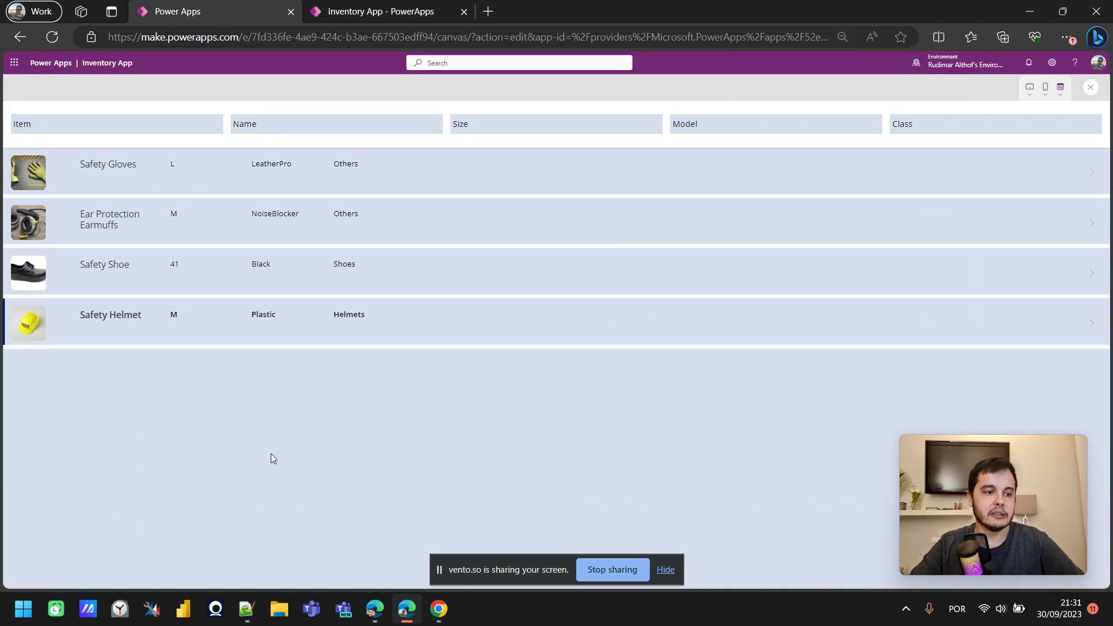
{"action": "key", "text": "Escape"}
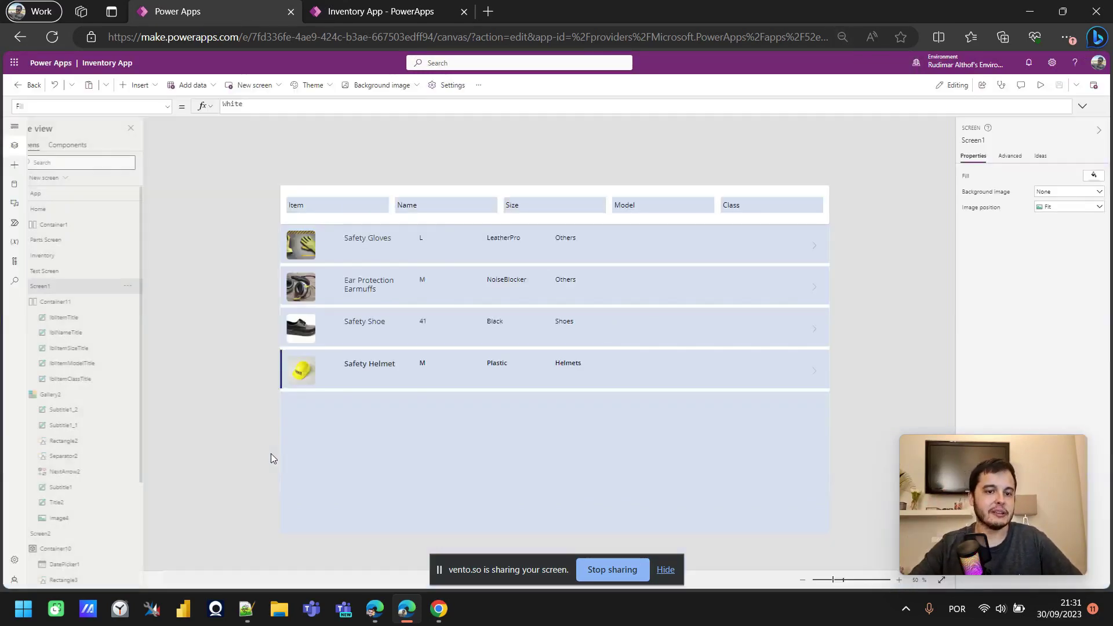
- Examine the gallery's Y position and height formula, and identify the header container above it
{"action": "left_click", "coordinate": [553, 426]}
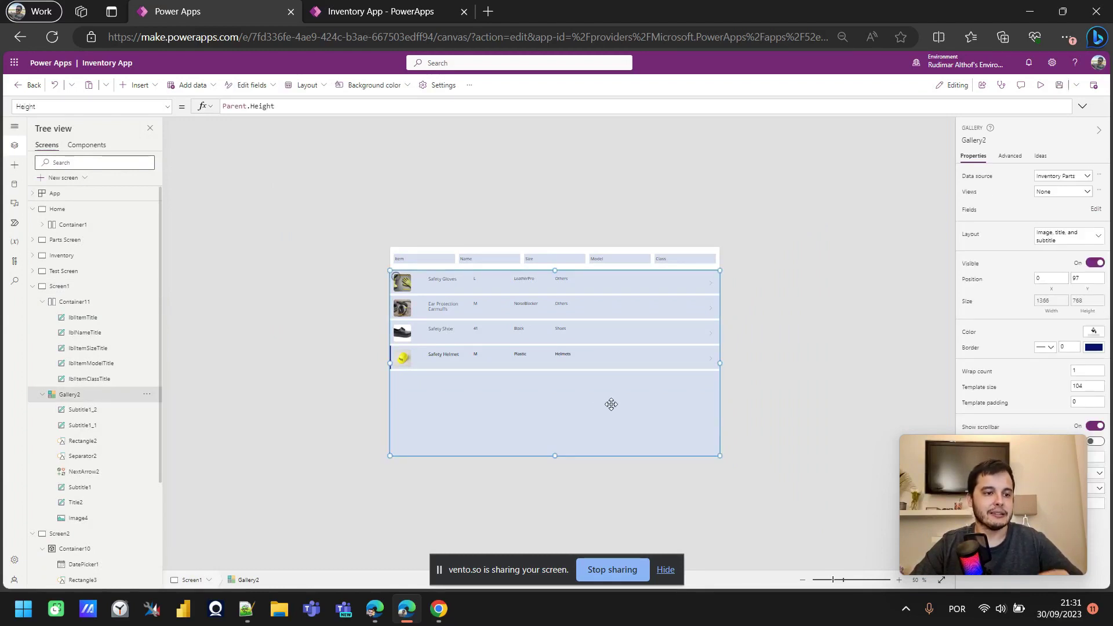
{"action": "scroll", "coordinate": [669, 348], "scroll_direction": "up", "scroll_amount": 3}
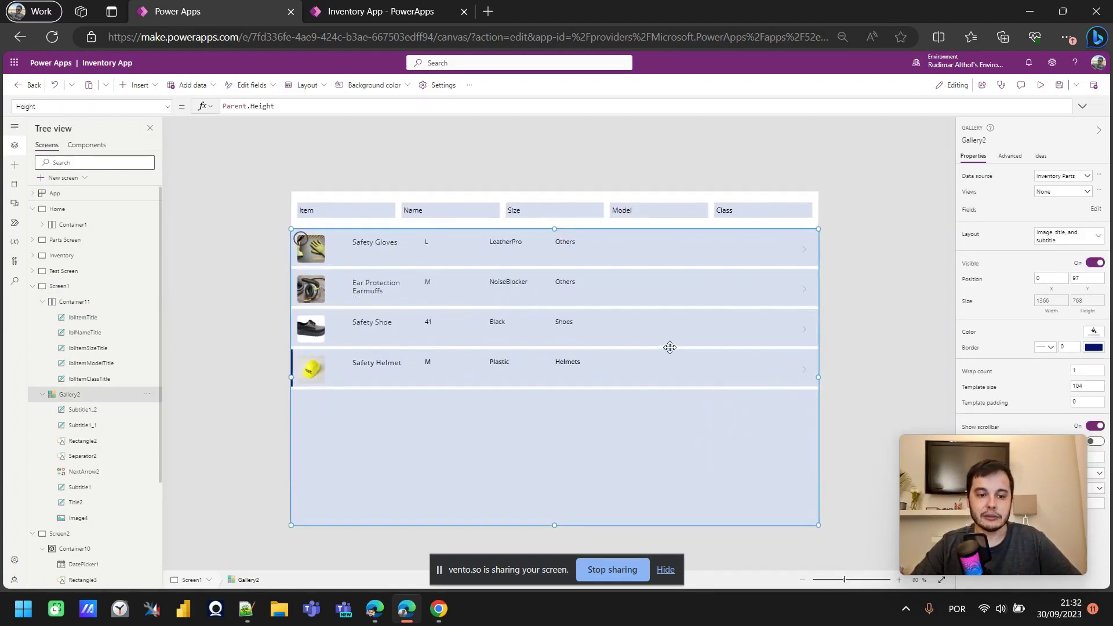
{"action": "scroll", "coordinate": [670, 348], "scroll_direction": "up", "scroll_amount": 1}
{"action": "scroll", "coordinate": [669, 346], "scroll_direction": "up", "scroll_amount": 1}
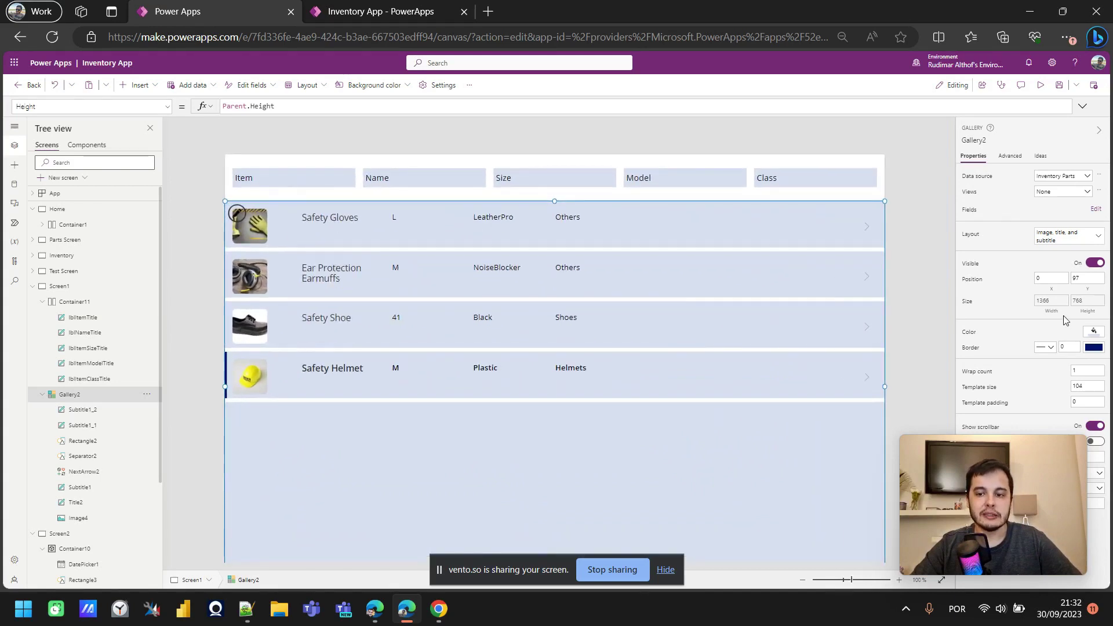
{"action": "left_click", "coordinate": [1086, 280]}
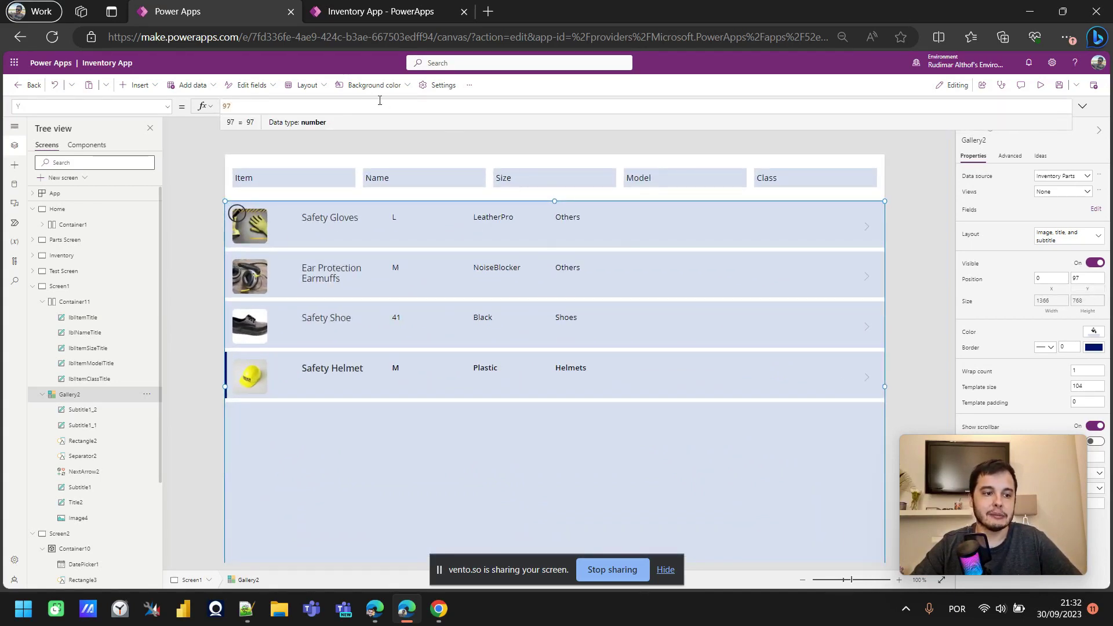
{"action": "key", "text": "ctrl+plus"}
{"action": "key", "text": "ctrl+plus"}
{"action": "key", "text": "ctrl+plus"}
{"action": "scroll", "coordinate": [399, 255], "scroll_direction": "down", "scroll_amount": 2}
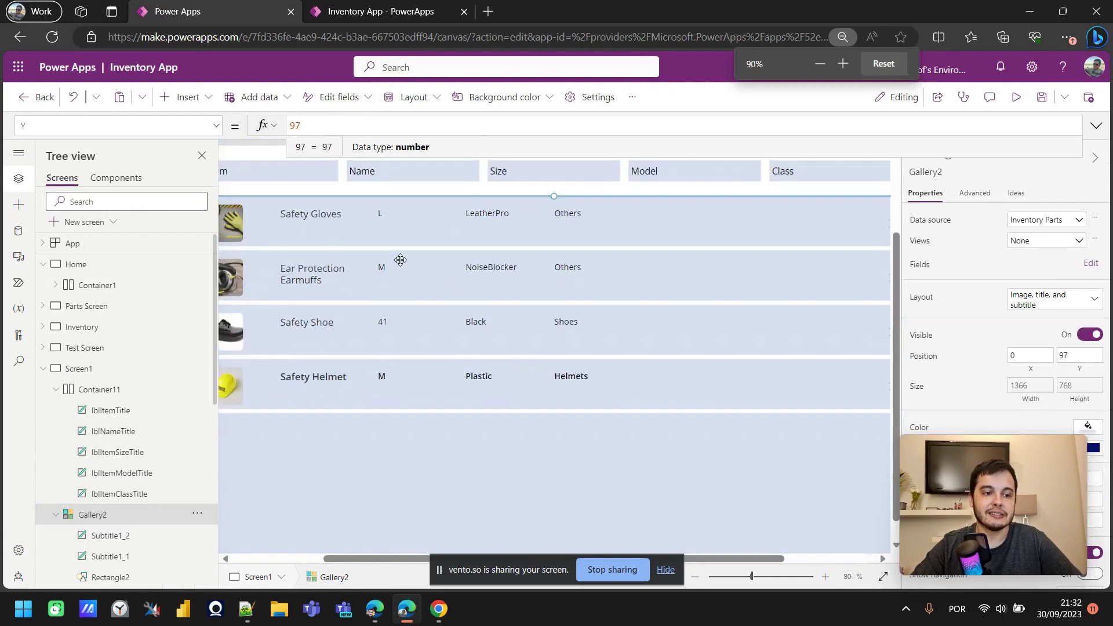
{"action": "scroll", "coordinate": [400, 260], "scroll_direction": "down", "scroll_amount": 1}
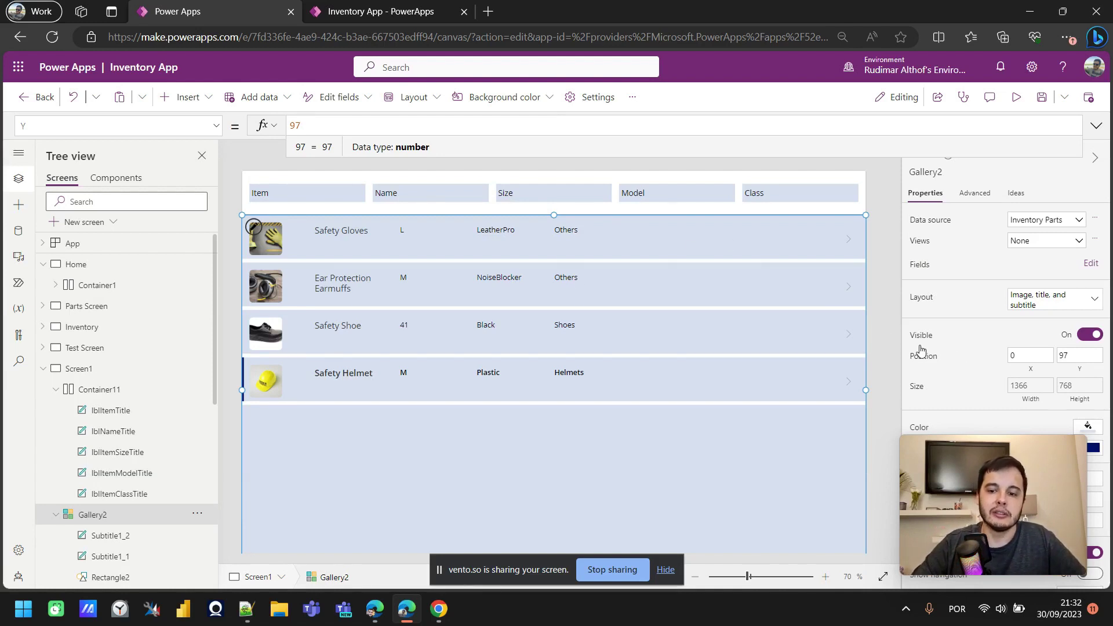
{"action": "left_click", "coordinate": [1087, 393]}
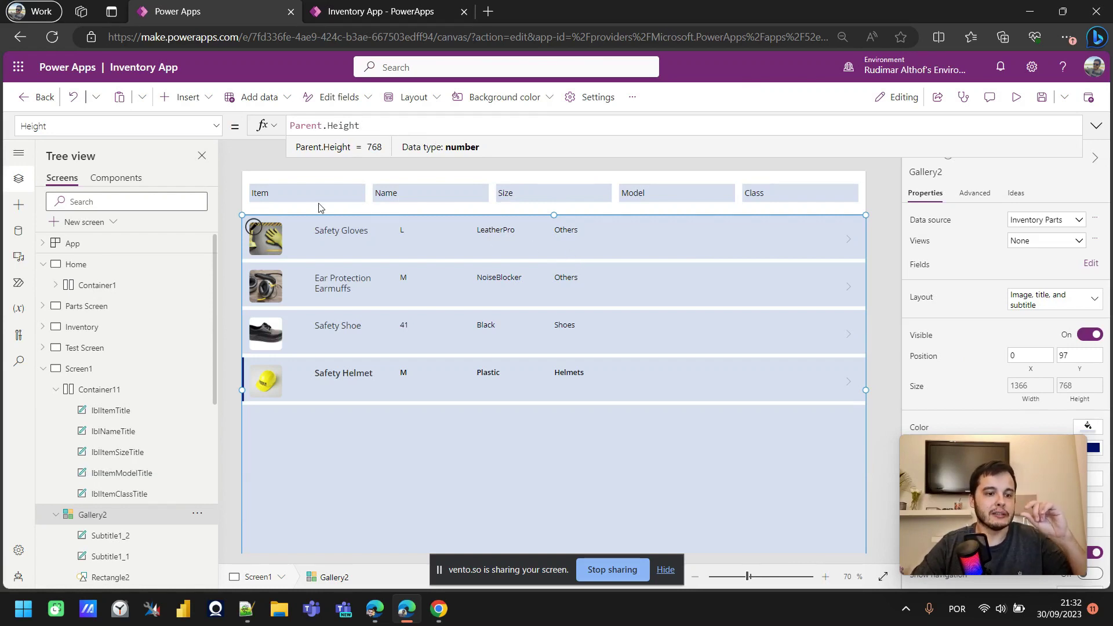
{"action": "left_click", "coordinate": [245, 184]}
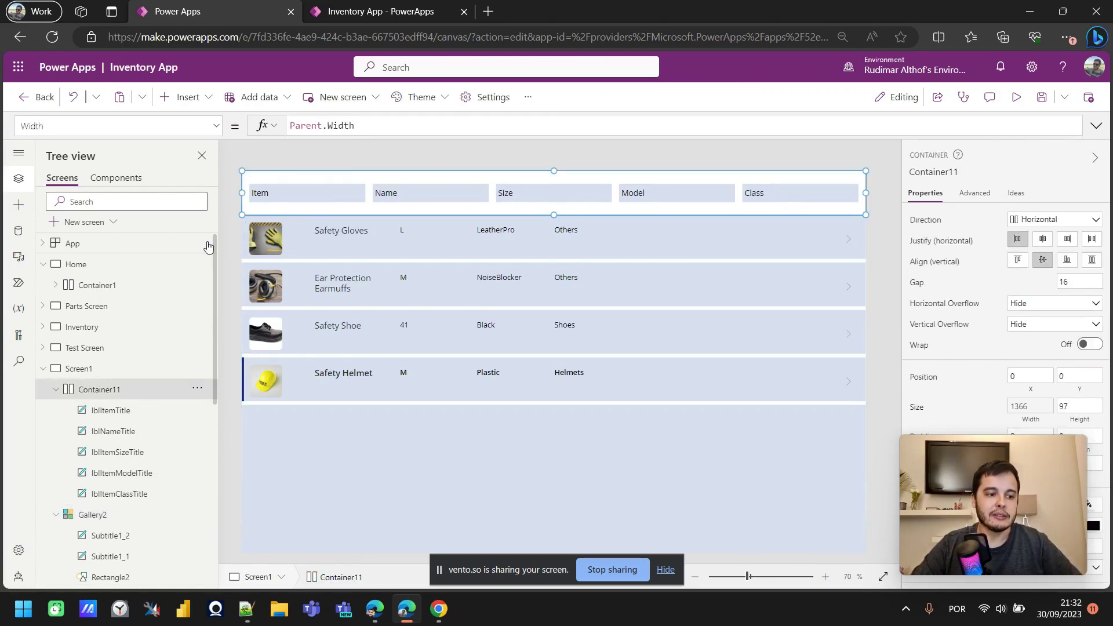
- Extend the gallery's height formula to Parent.Height - Container11.Height so it leaves room for the header
{"action": "left_click", "coordinate": [589, 467]}
{"action": "left_click", "coordinate": [1067, 386]}
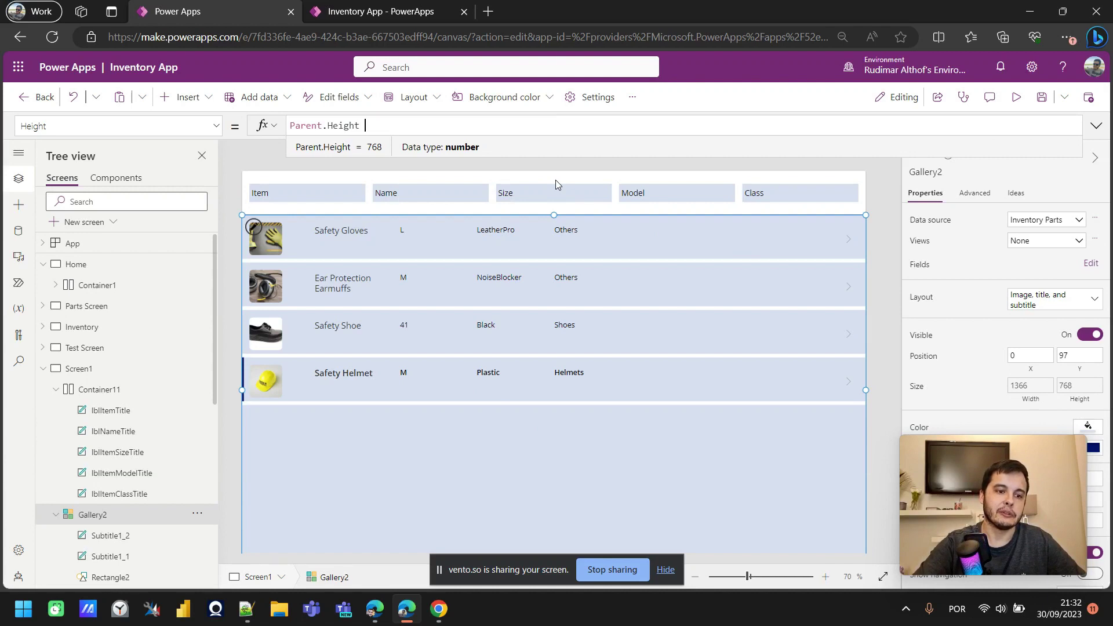
{"action": "type", "text": "-"}
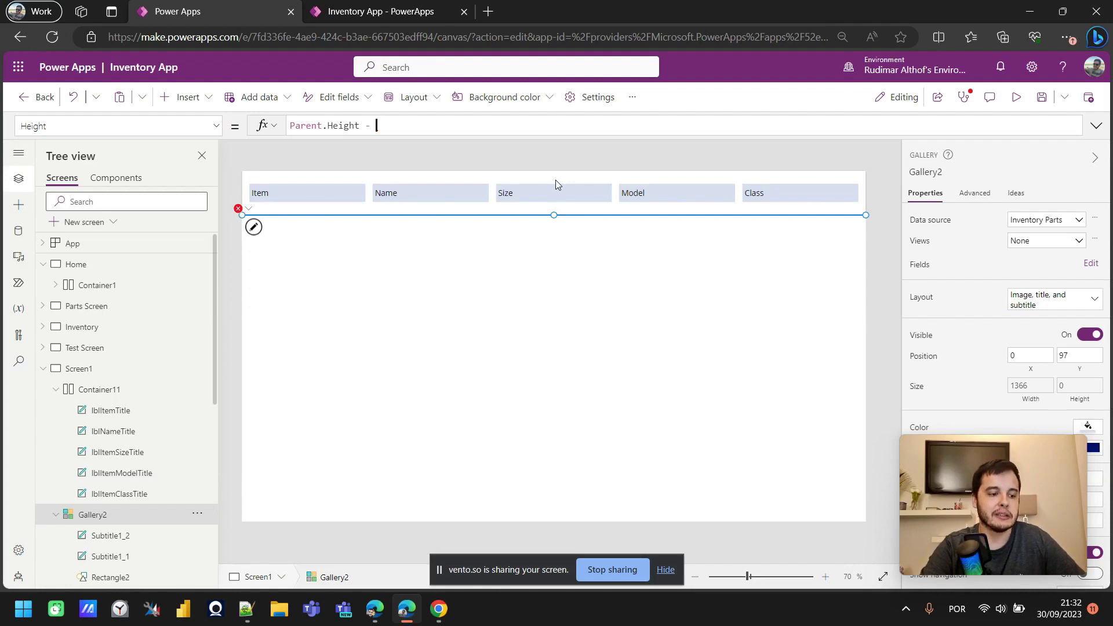
{"action": "type", "text": "Cont"}
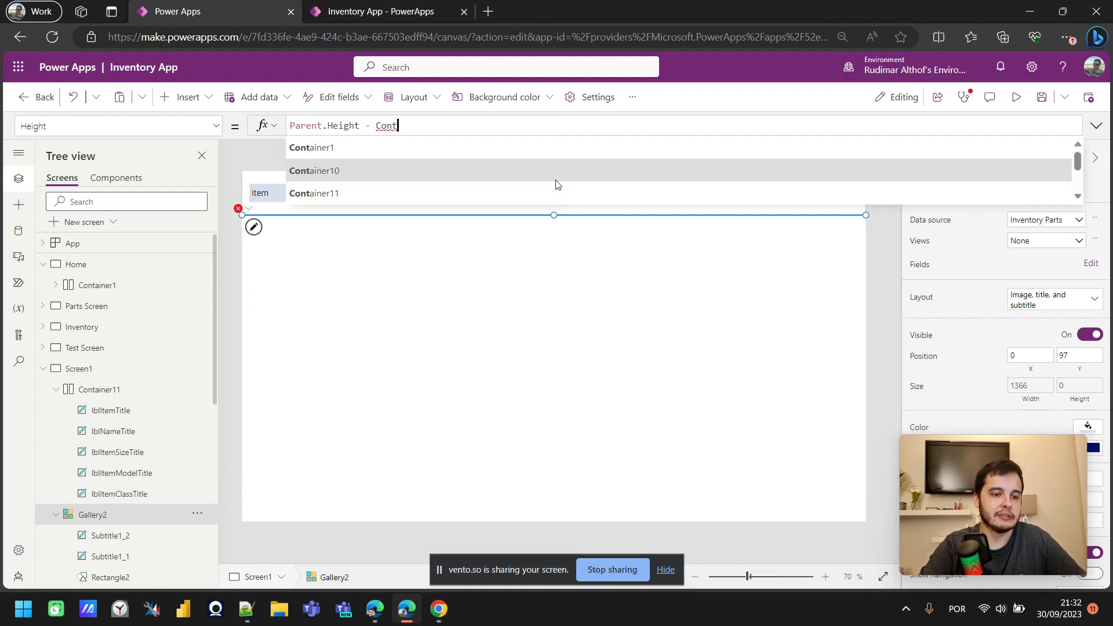
{"action": "key", "text": "Down"}
{"action": "key", "text": "Down"}
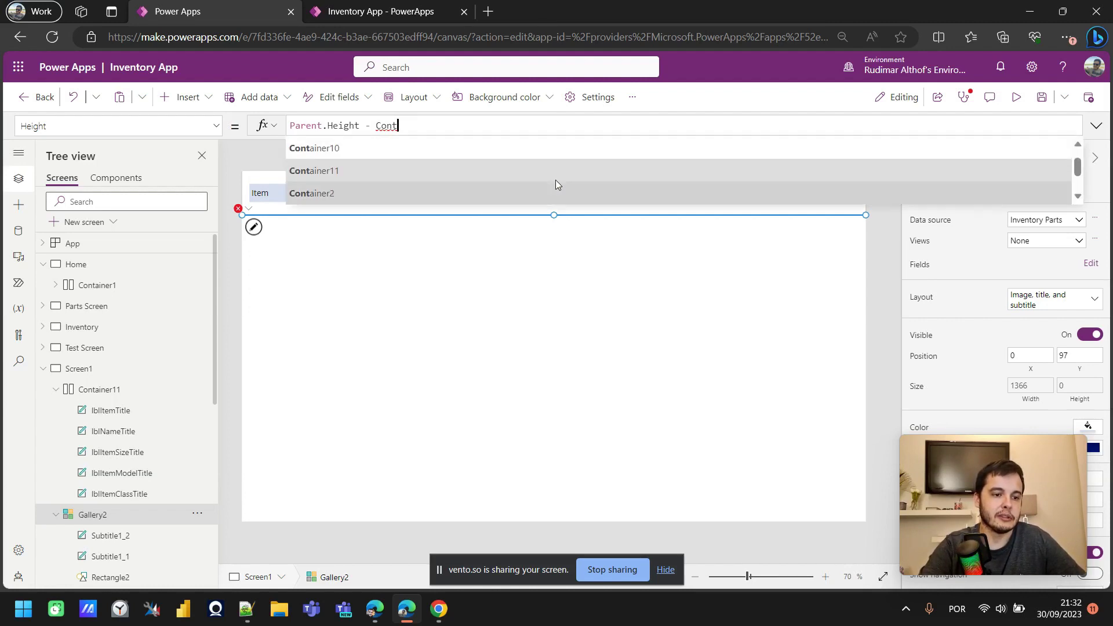
{"action": "key", "text": "Tab"}
{"action": "type", "text": "."}
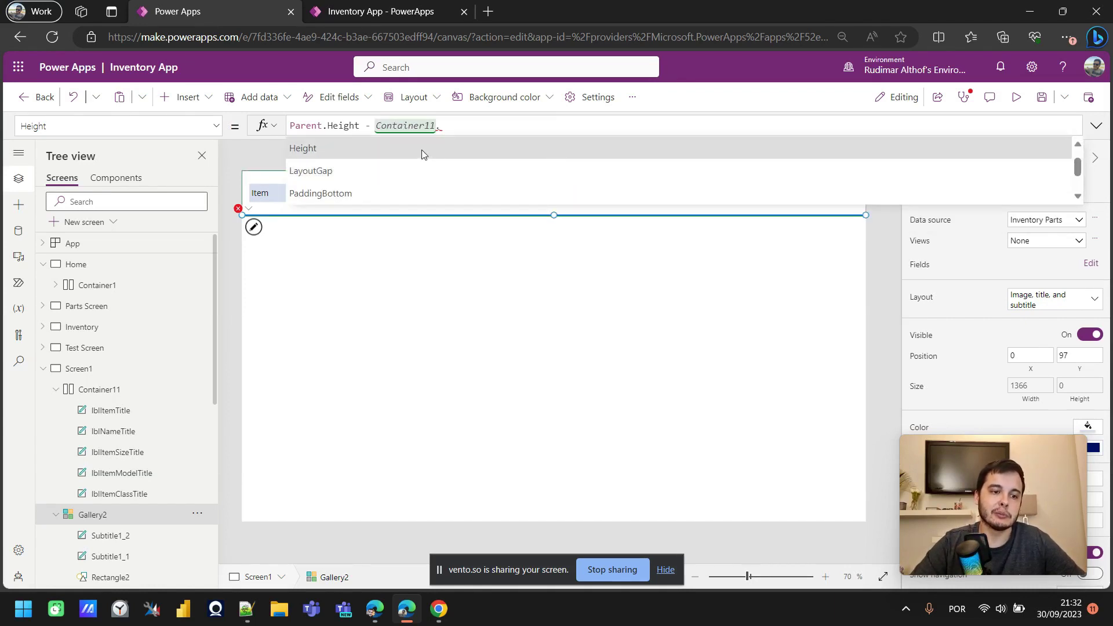
{"action": "left_click", "coordinate": [422, 150]}
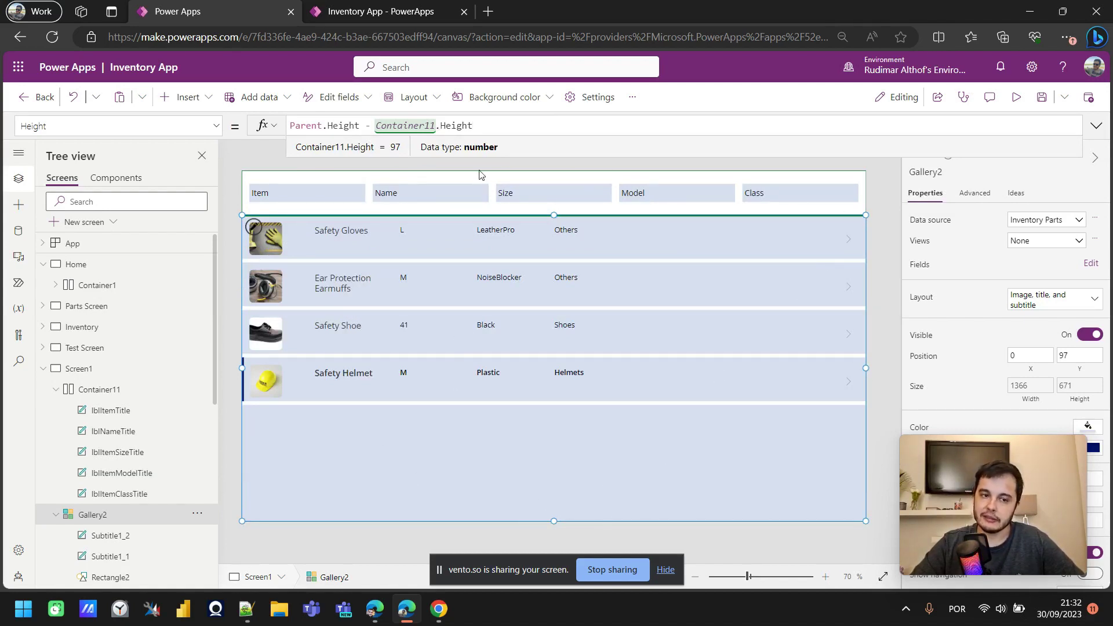
{"action": "left_click_drag", "start_coordinate": [474, 126], "coordinate": [291, 125]}
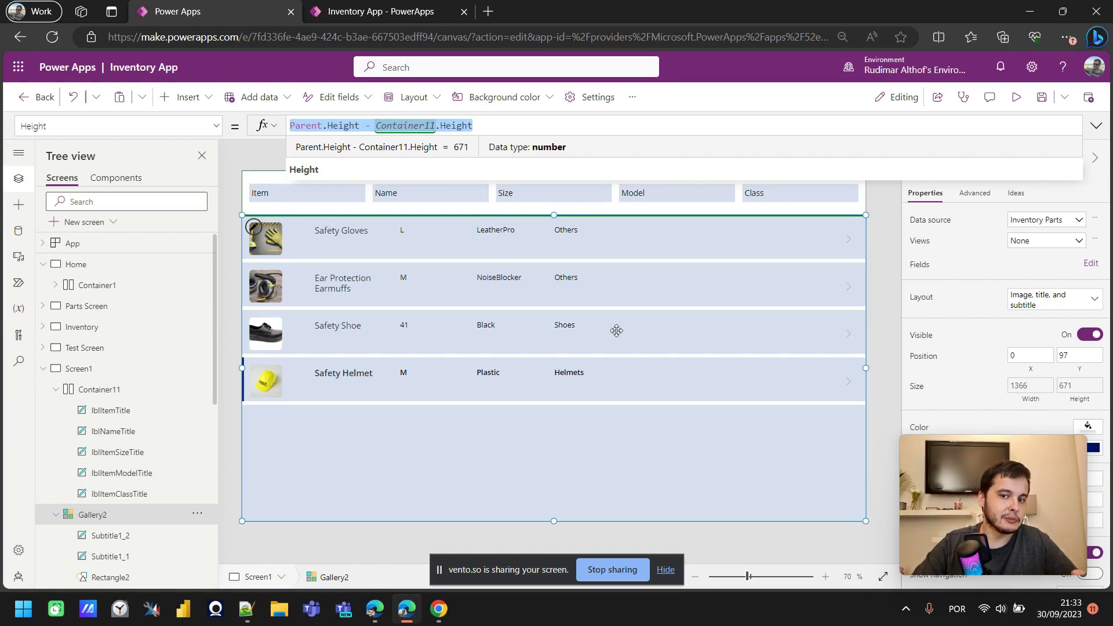
{"action": "left_click", "coordinate": [882, 242]}
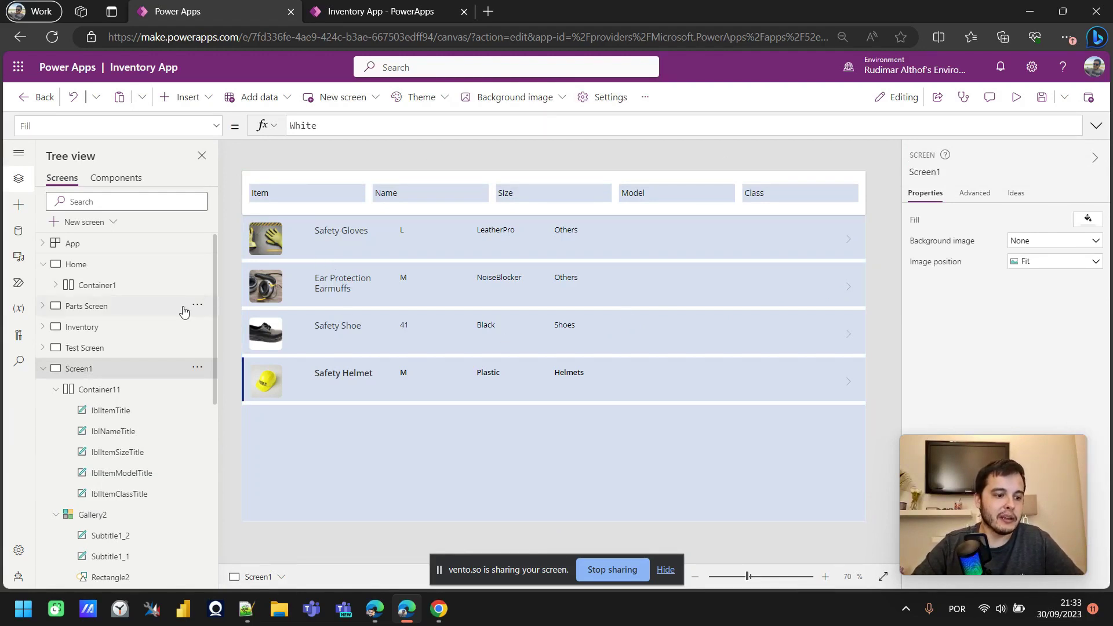
- Examine the header container and inventory gallery on the Parts Screen, and compare them with the gallery on Screen1
{"action": "left_click", "coordinate": [123, 309]}
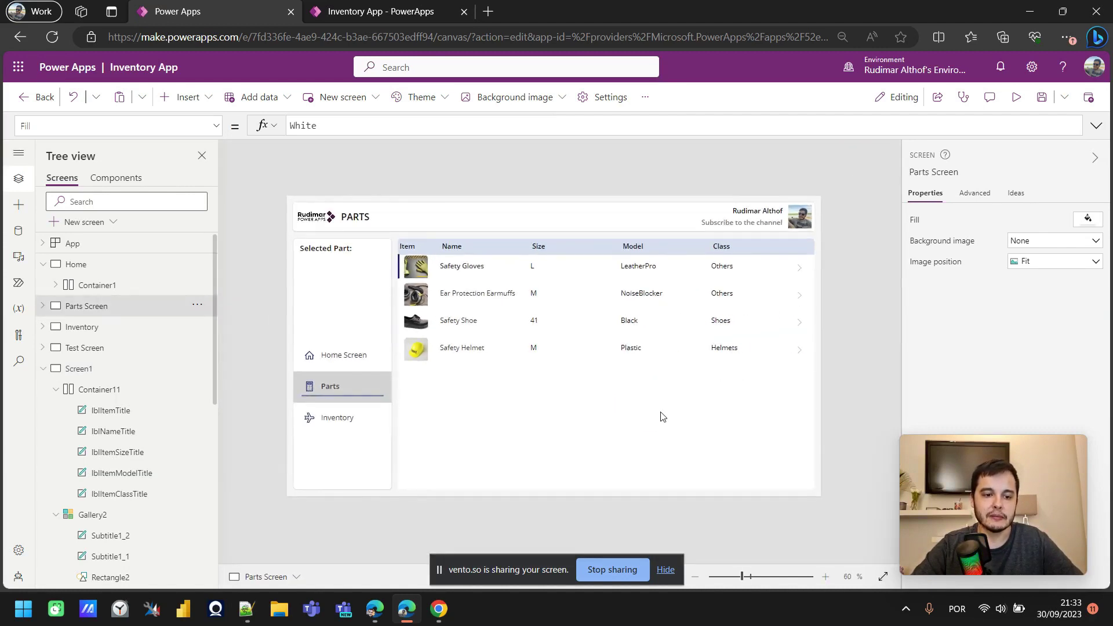
{"action": "left_click", "coordinate": [665, 414]}
{"action": "left_click", "coordinate": [813, 247]}
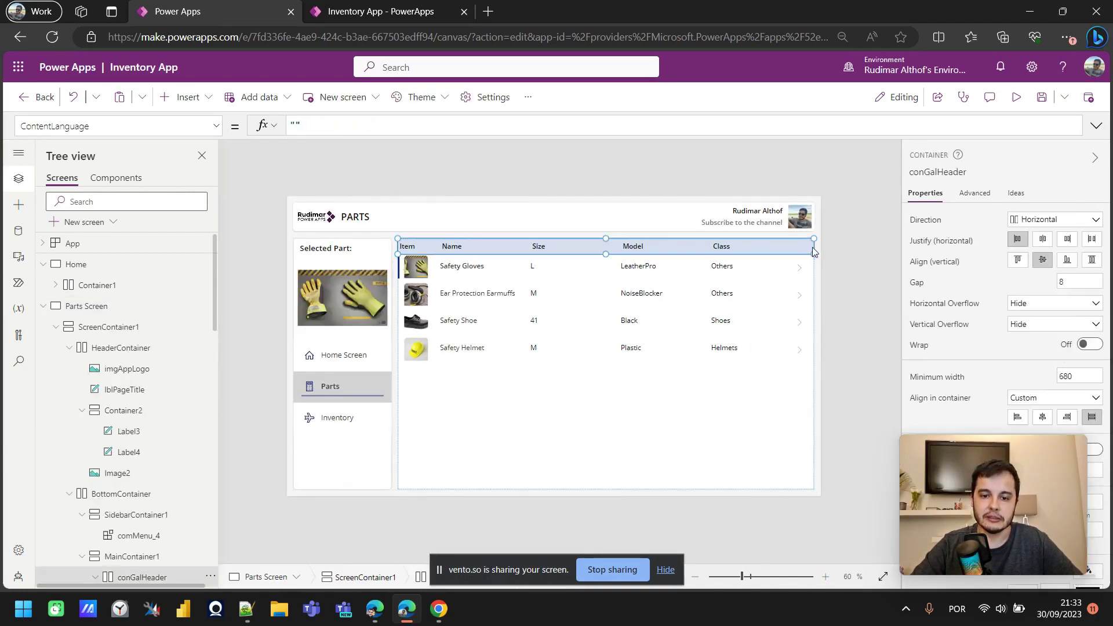
{"action": "left_click", "coordinate": [794, 454]}
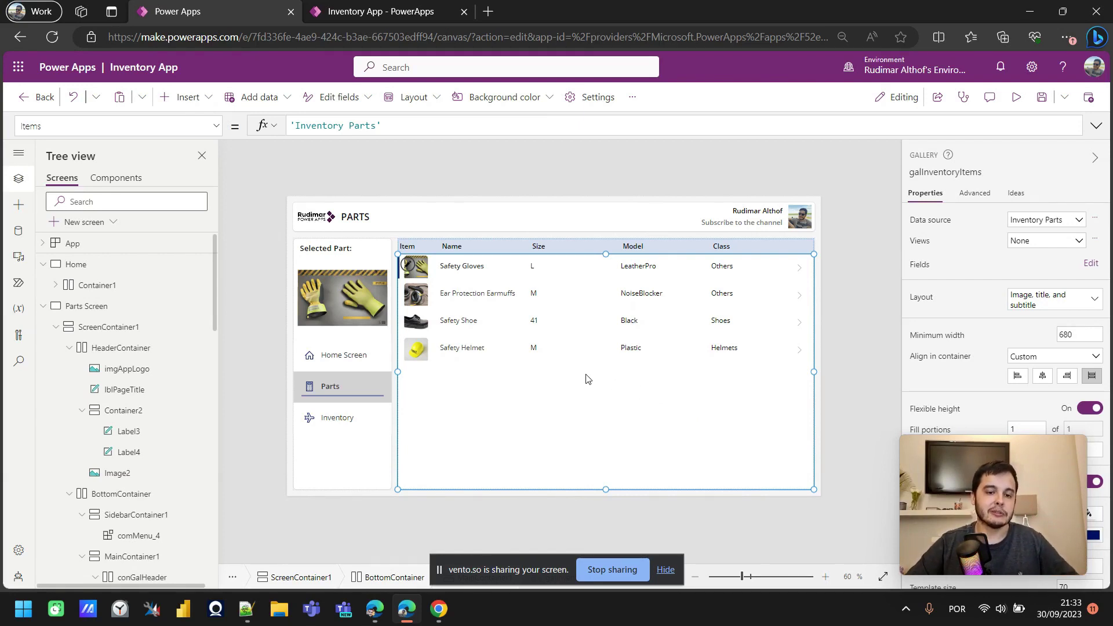
{"action": "left_click", "coordinate": [41, 309]}
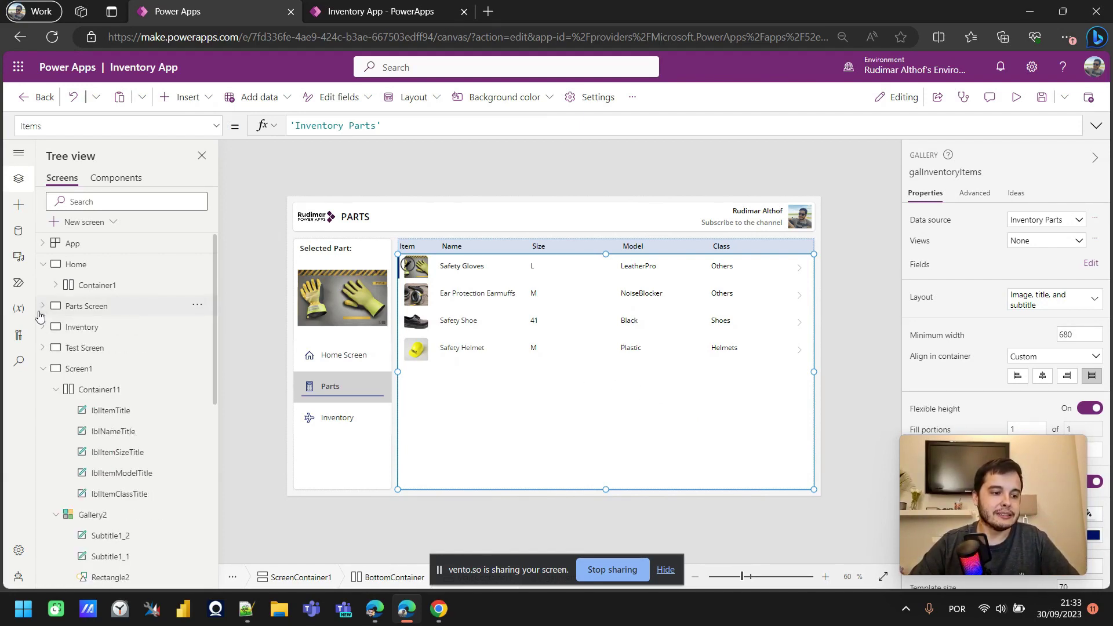
{"action": "left_click", "coordinate": [100, 518]}
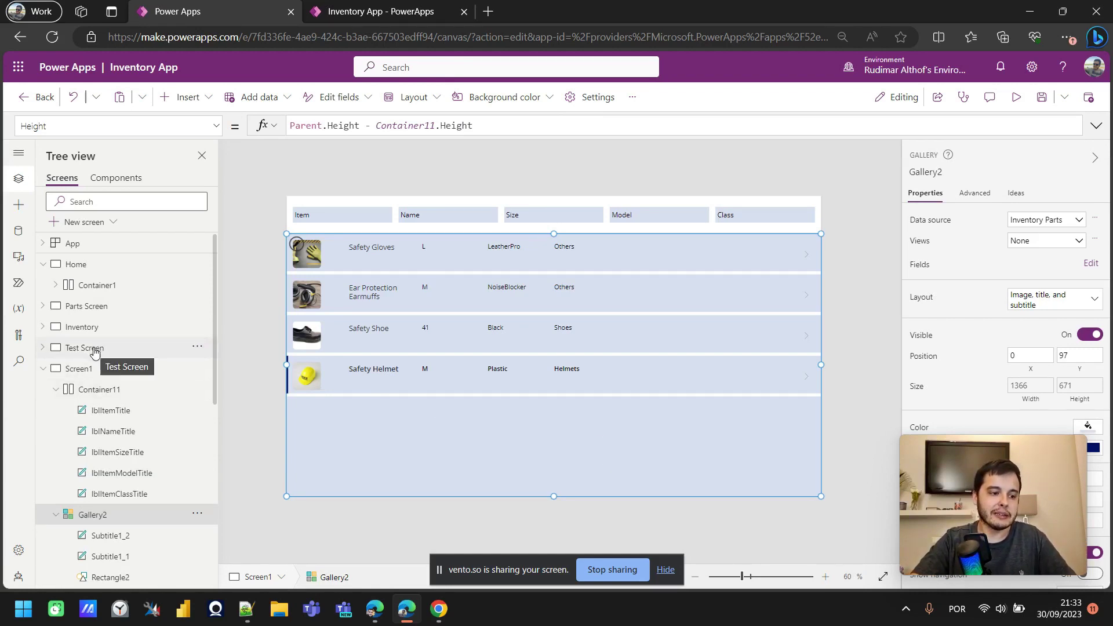
{"action": "left_click", "coordinate": [110, 307]}
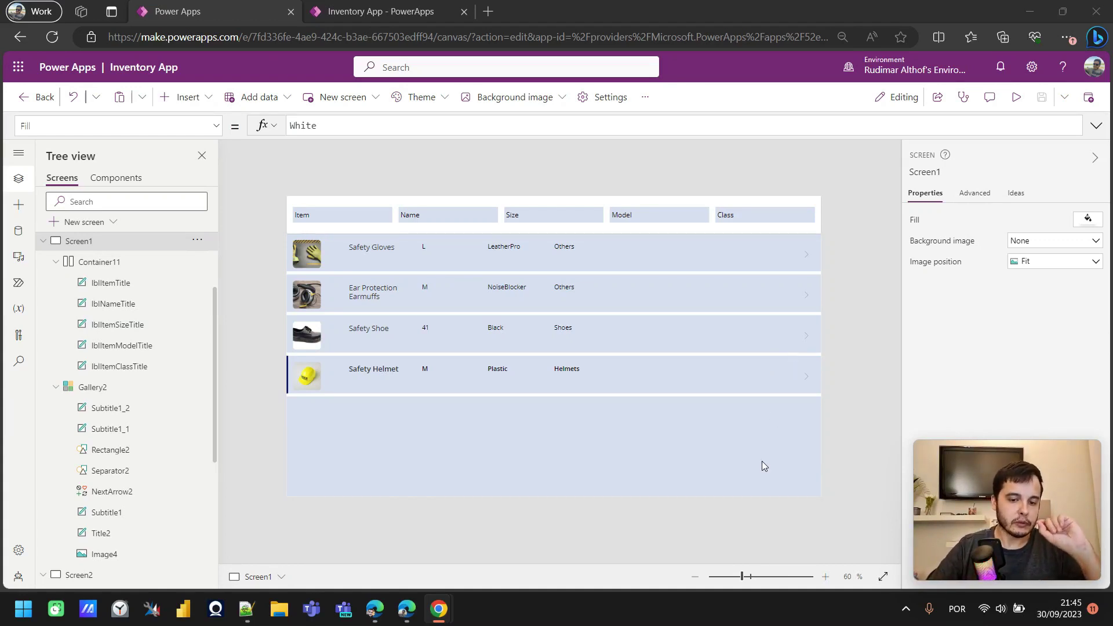
- Preview Screen1 in a smaller, resized browser window to check how the table adapts, restore the full window and exit the preview
{"action": "left_click", "coordinate": [1016, 97]}
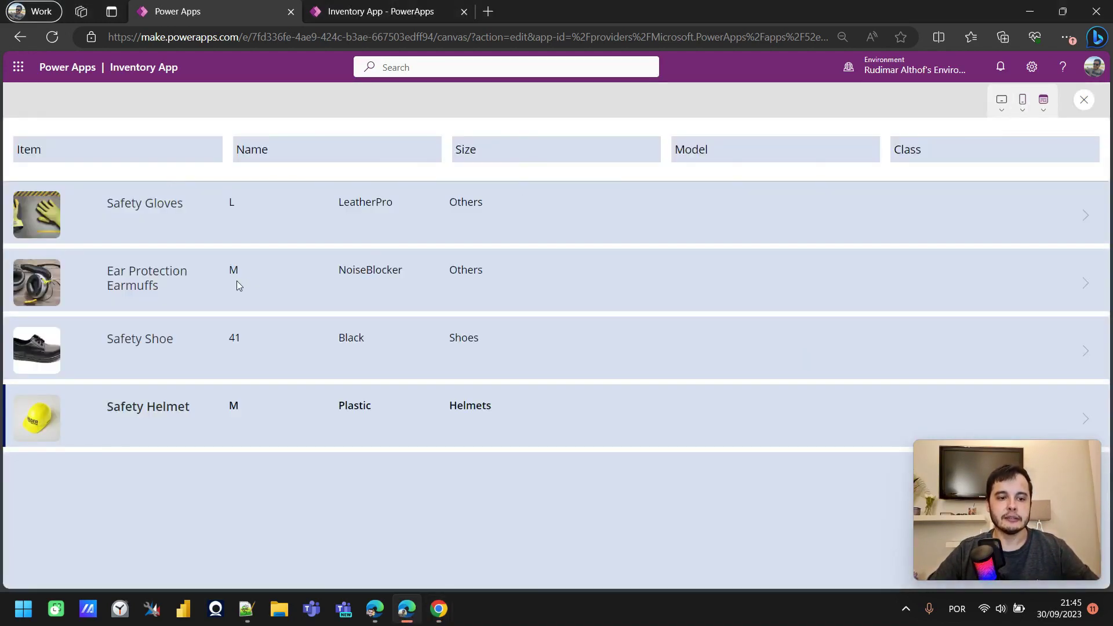
{"action": "left_click", "coordinate": [1063, 11]}
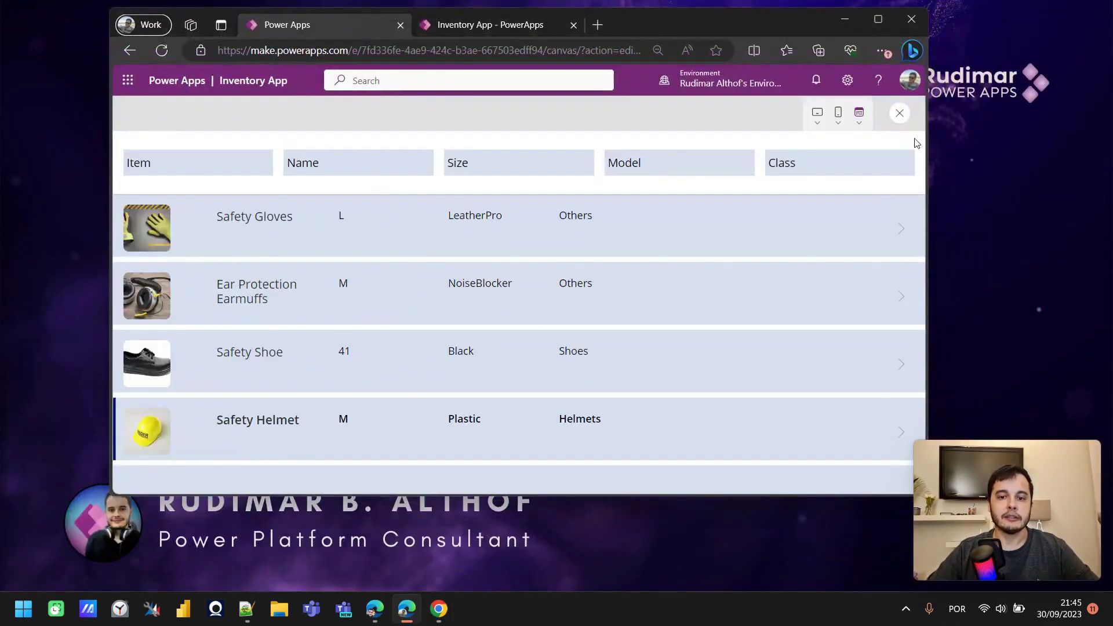
{"action": "left_click_drag", "start_coordinate": [929, 133], "coordinate": [938, 182]}
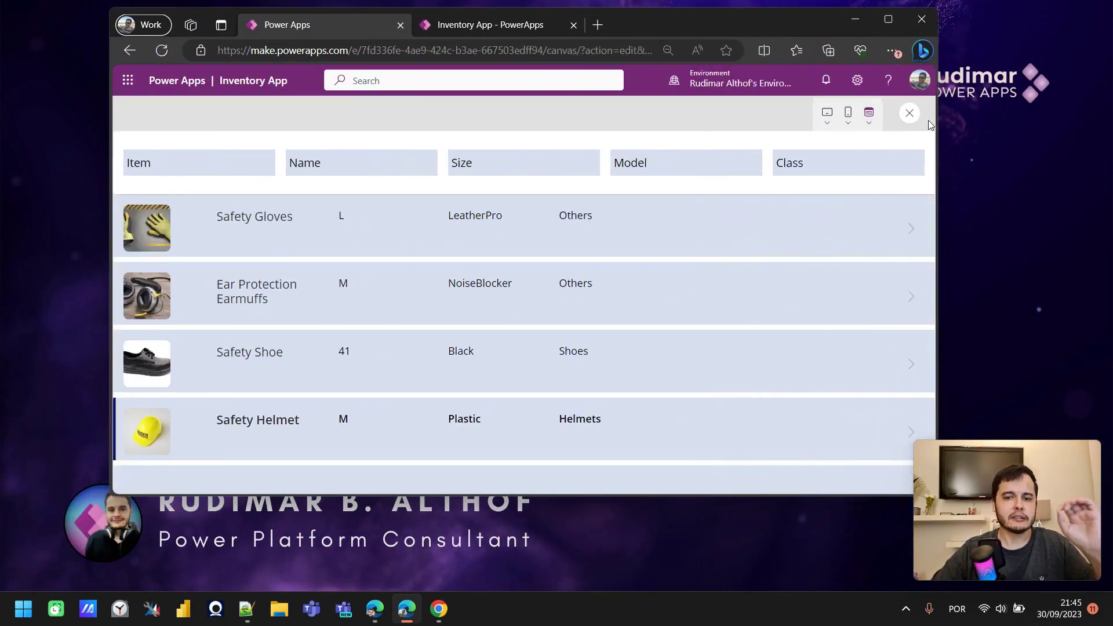
{"action": "left_click", "coordinate": [888, 19]}
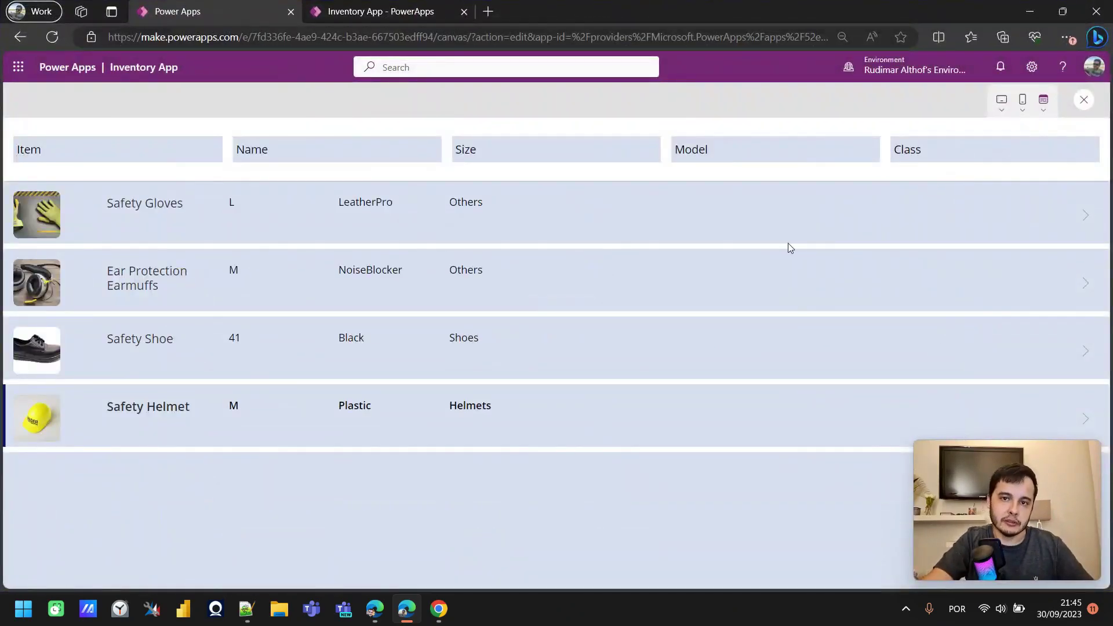
{"action": "key", "text": "Escape"}
- Review the width and height settings of the gallery on Screen1, including its height formula
{"action": "left_click", "coordinate": [696, 456]}
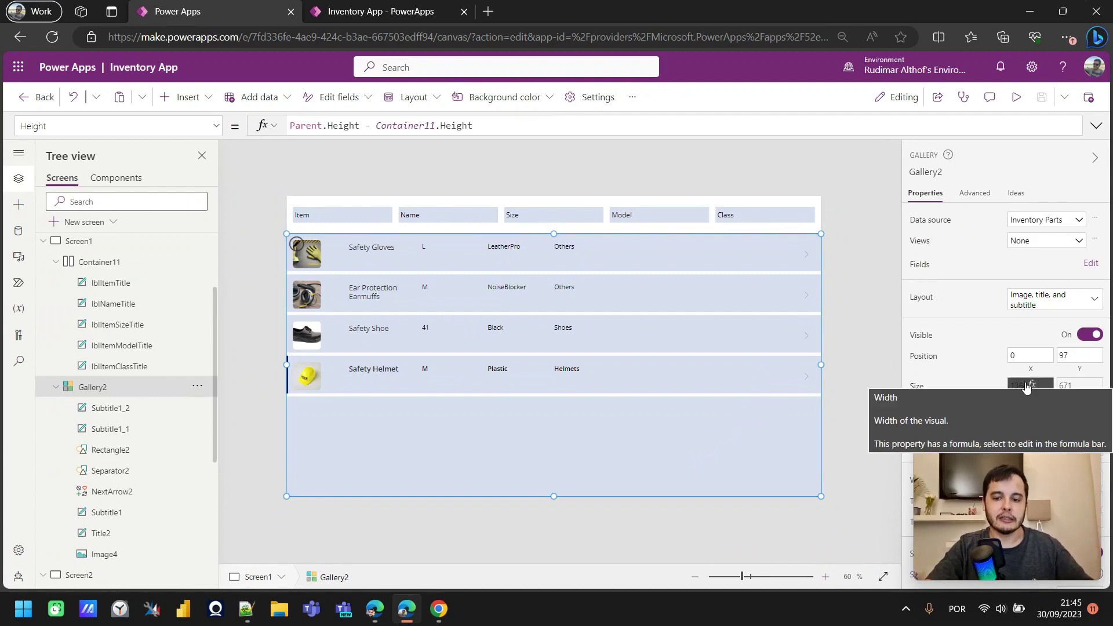
{"action": "left_click", "coordinate": [1077, 387]}
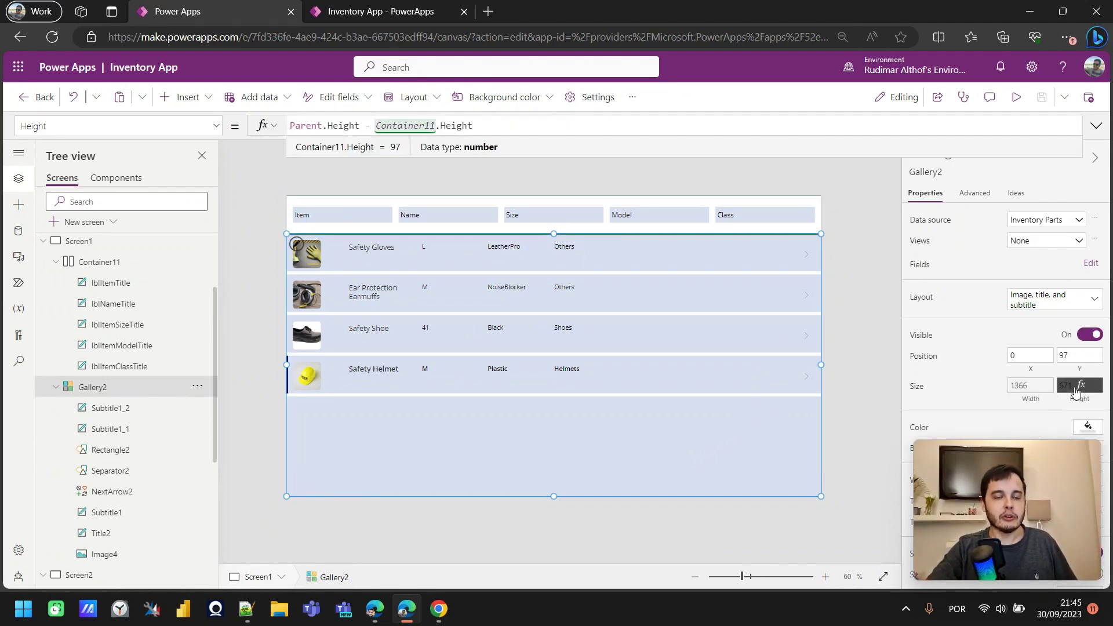
{"action": "left_click", "coordinate": [868, 243]}
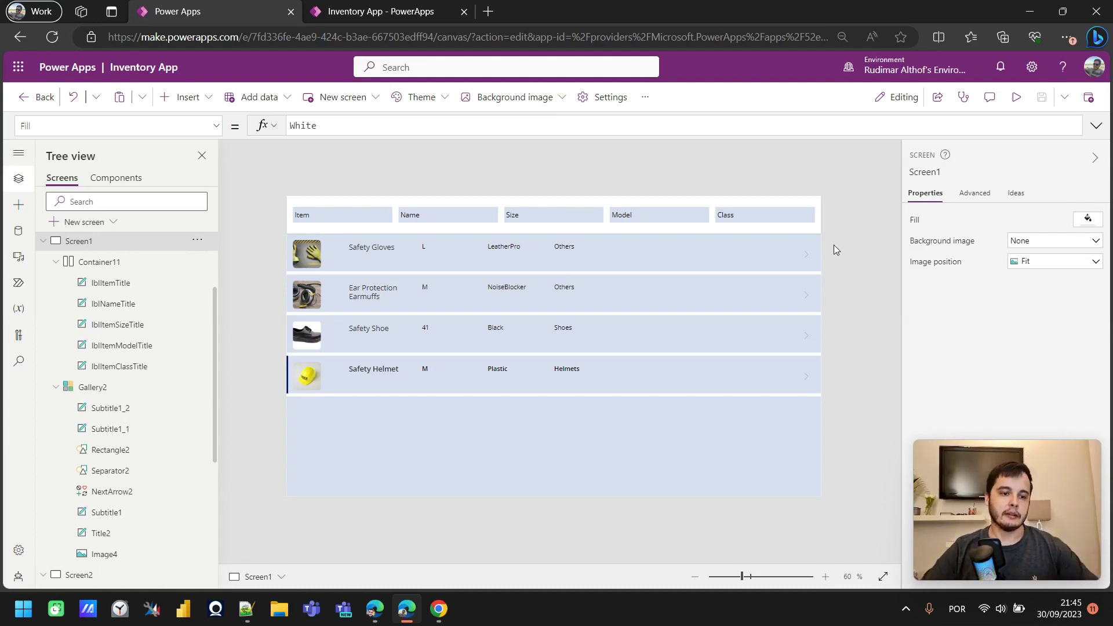
- Examine the Parts Screen's container structure, from ScreenContainer1 down to HeaderContainer and BottomContainer
{"action": "scroll", "coordinate": [58, 272], "scroll_direction": "up", "scroll_amount": 2}
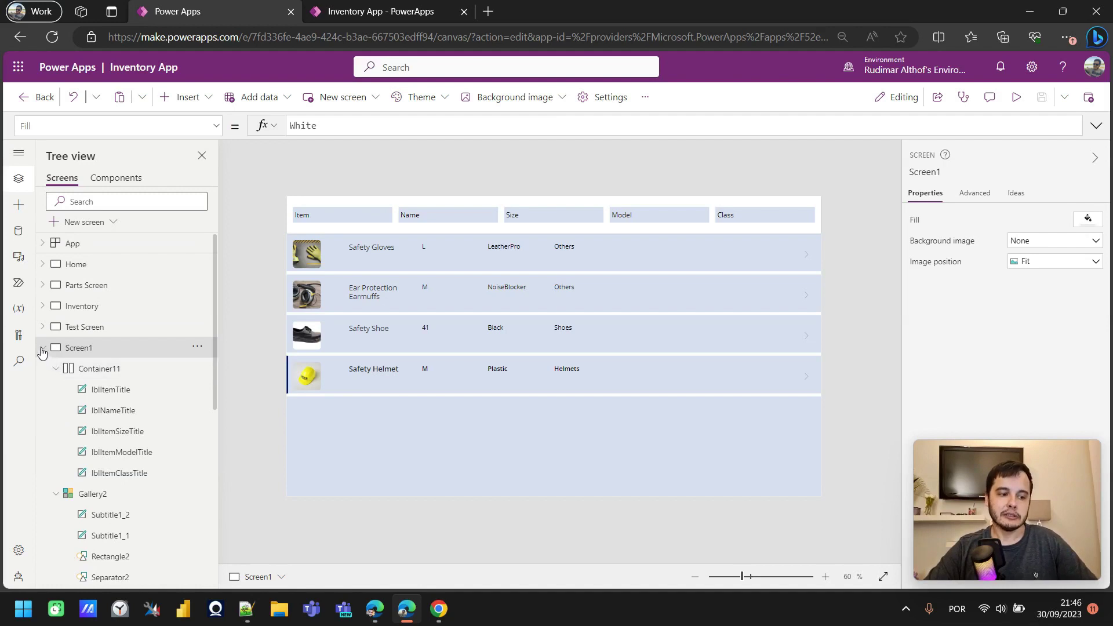
{"action": "left_click", "coordinate": [42, 348]}
{"action": "left_click", "coordinate": [103, 290]}
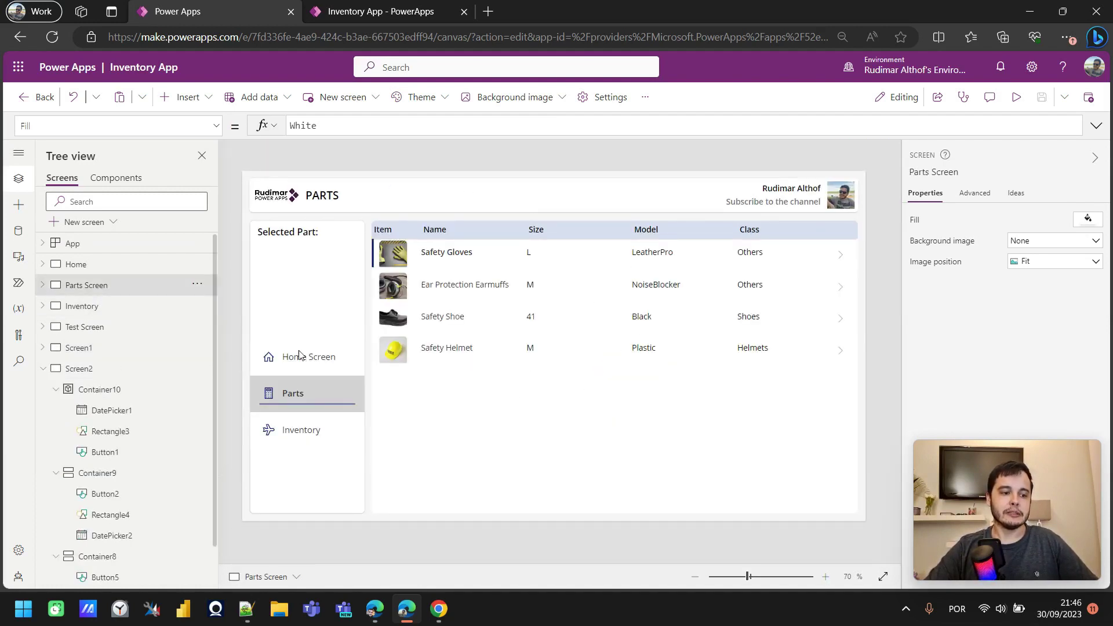
{"action": "left_click", "coordinate": [42, 285]}
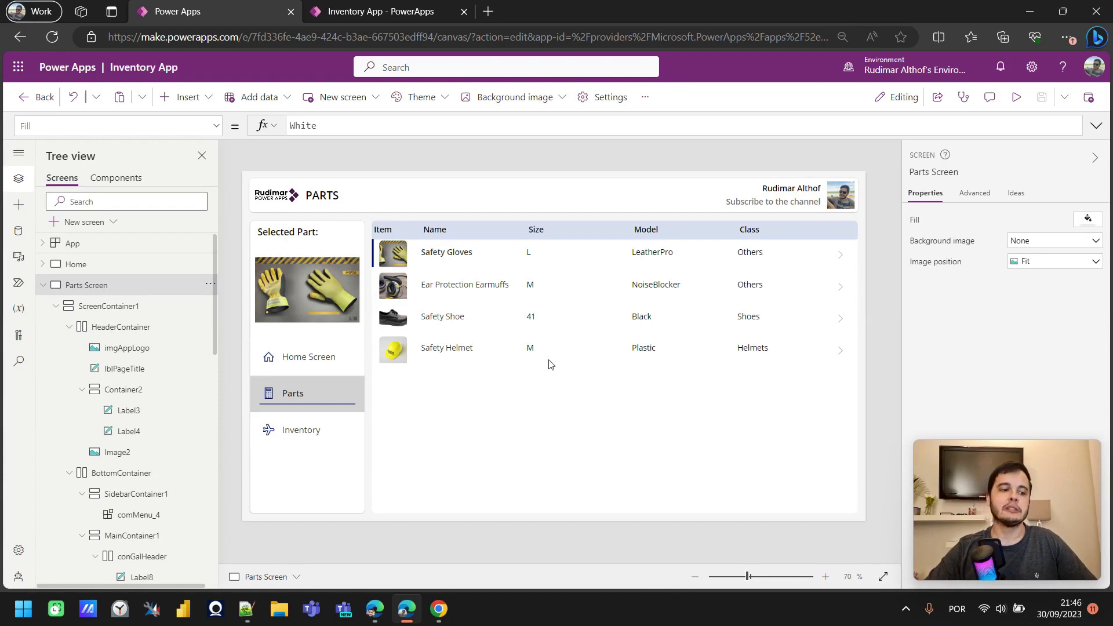
{"action": "left_click", "coordinate": [103, 309]}
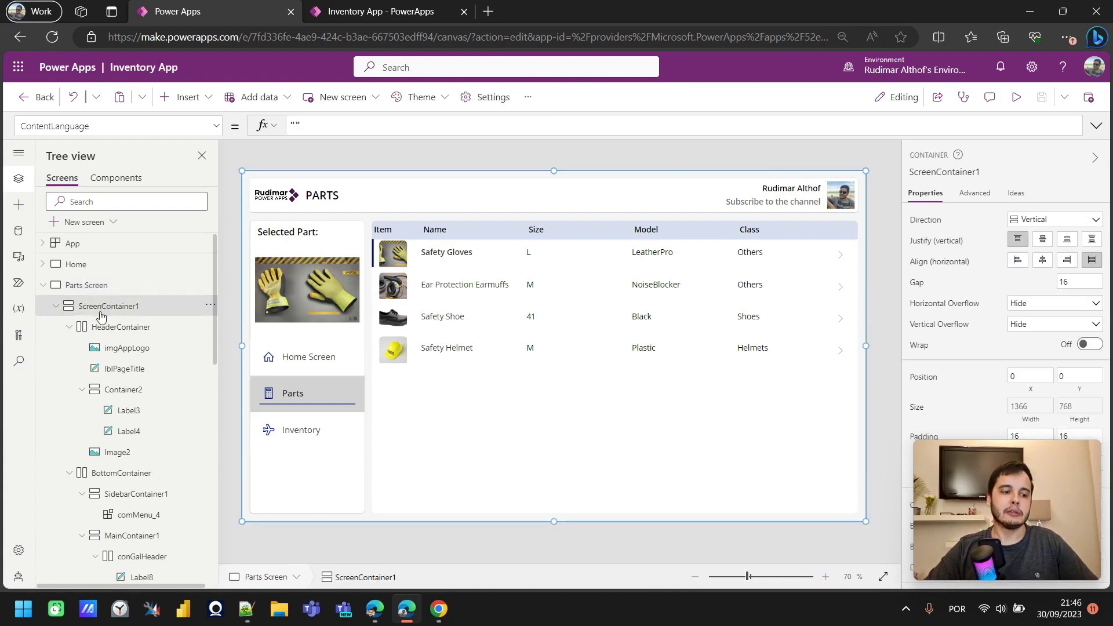
{"action": "left_click", "coordinate": [69, 328]}
{"action": "left_click", "coordinate": [69, 348]}
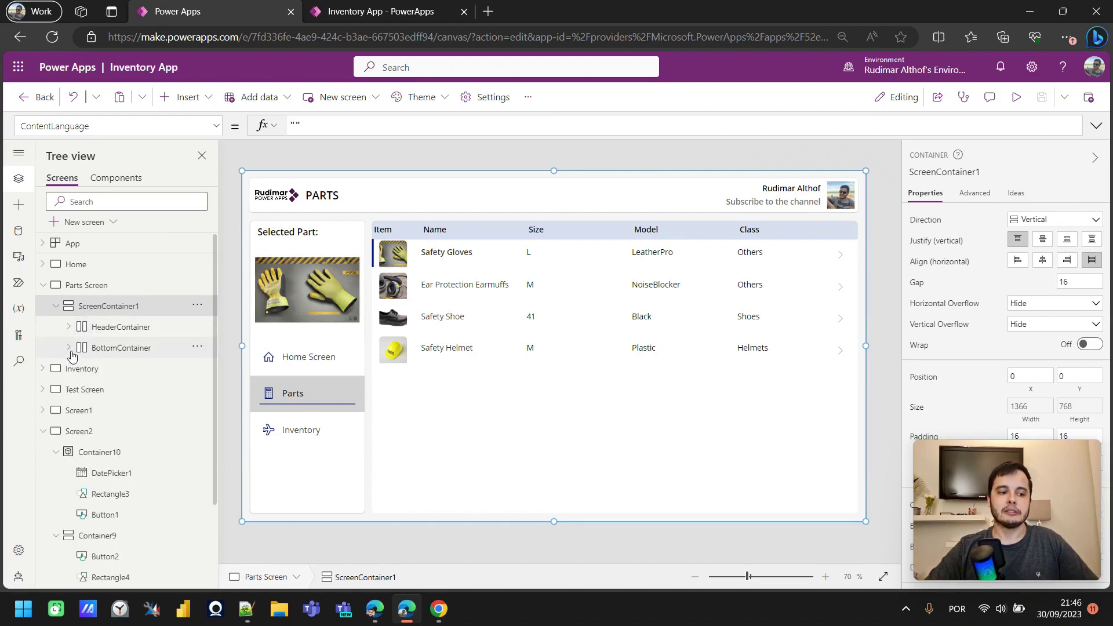
{"action": "left_click", "coordinate": [105, 333]}
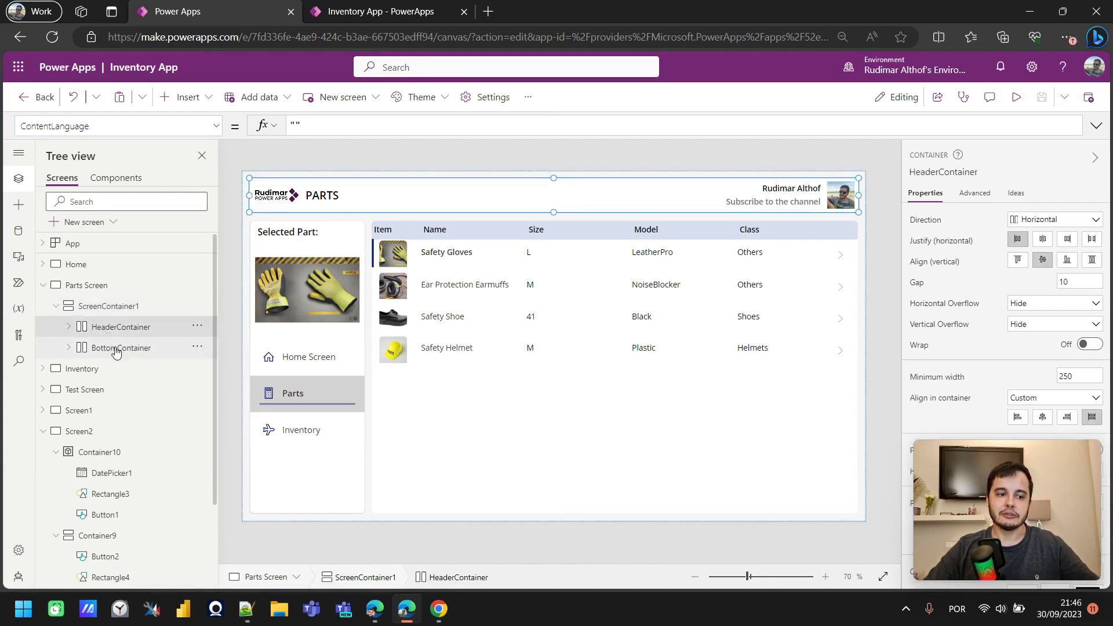
{"action": "left_click", "coordinate": [118, 350]}
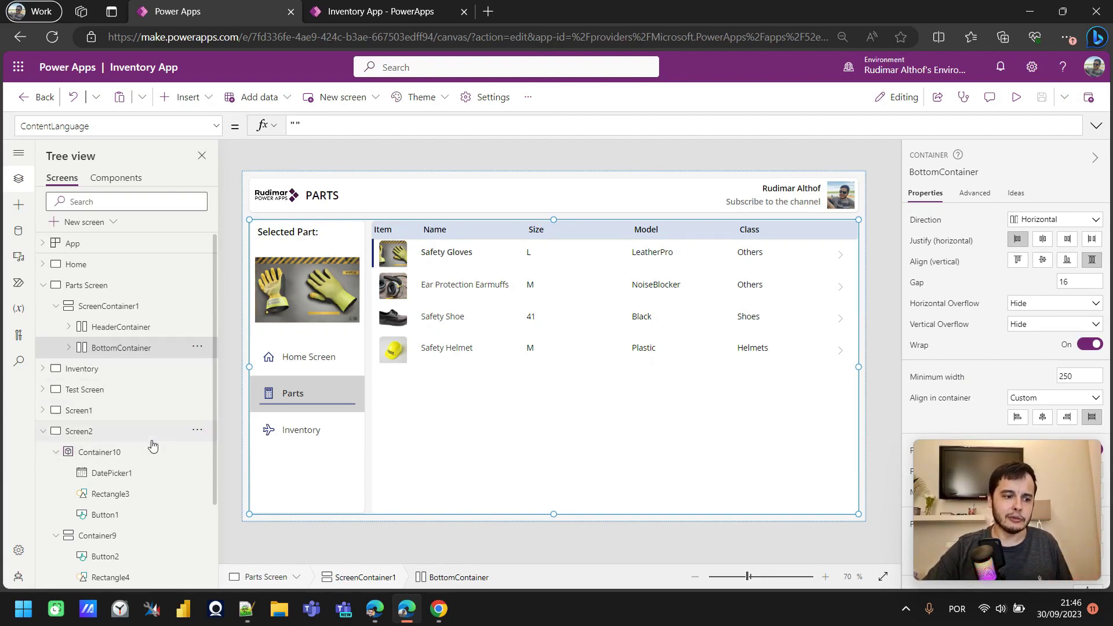
{"action": "scroll", "coordinate": [153, 446], "scroll_direction": "down", "scroll_amount": 2}
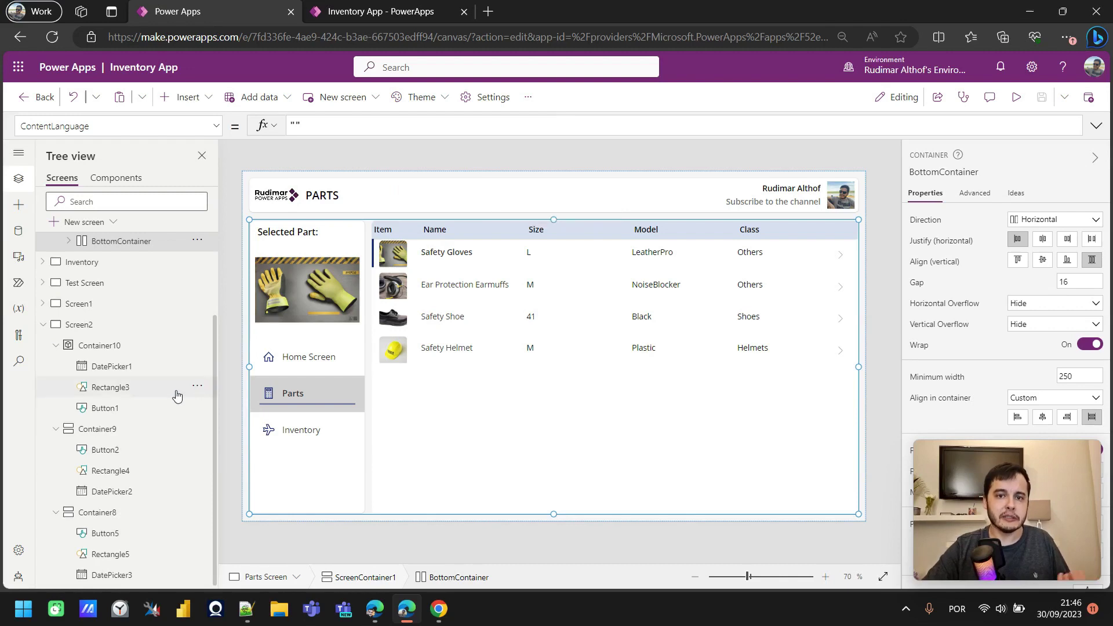
{"action": "scroll", "coordinate": [174, 394], "scroll_direction": "up", "scroll_amount": 2}
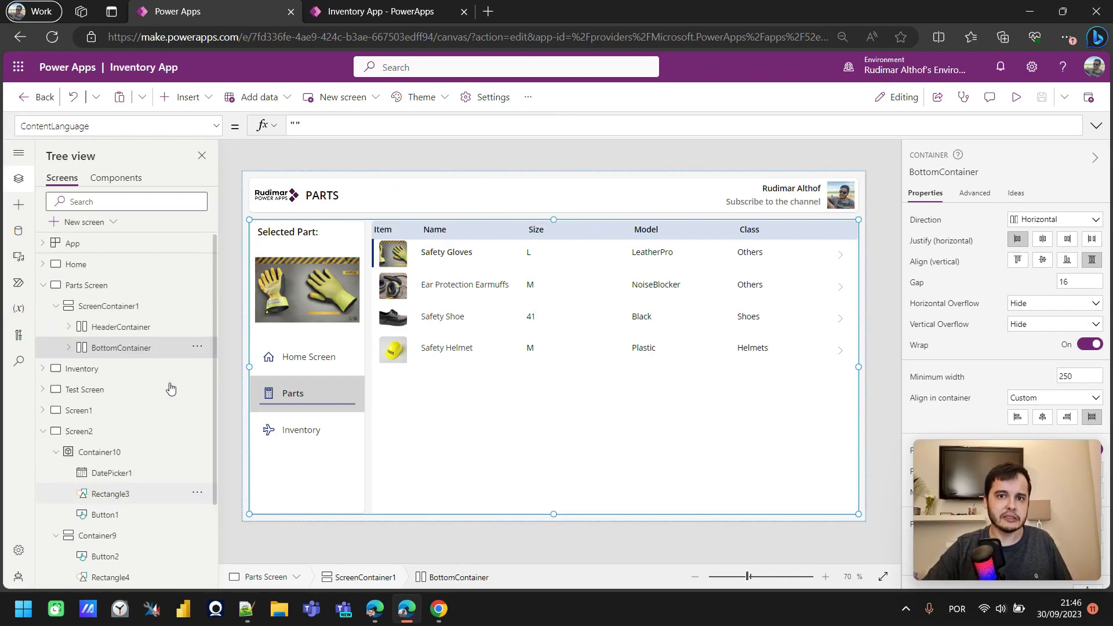
- Review the responsive layouts offered for a new screen, and look over the contents of the Parts Screen's BottomContainer
{"action": "left_click", "coordinate": [68, 223]}
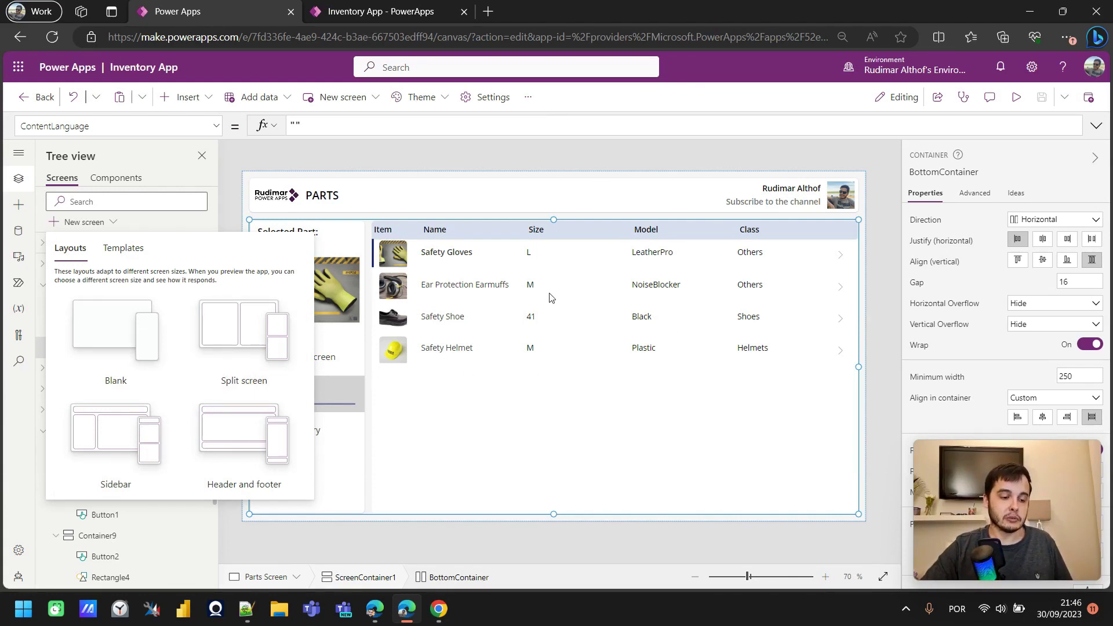
{"action": "left_click", "coordinate": [471, 154]}
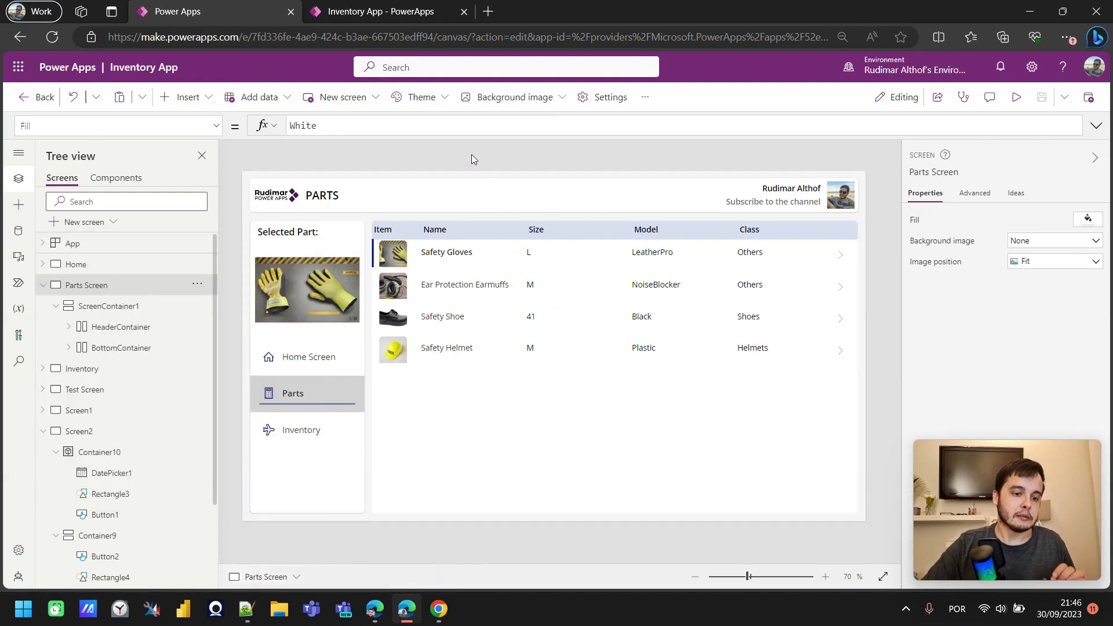
{"action": "left_click", "coordinate": [621, 486]}
{"action": "left_click", "coordinate": [878, 242]}
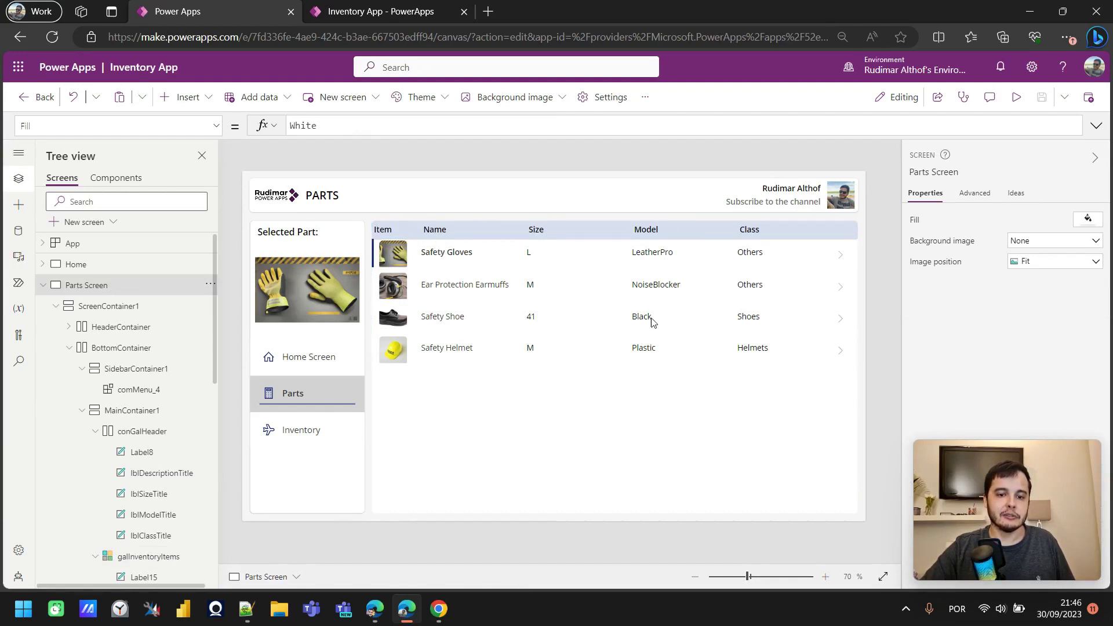
{"action": "left_click", "coordinate": [43, 285]}
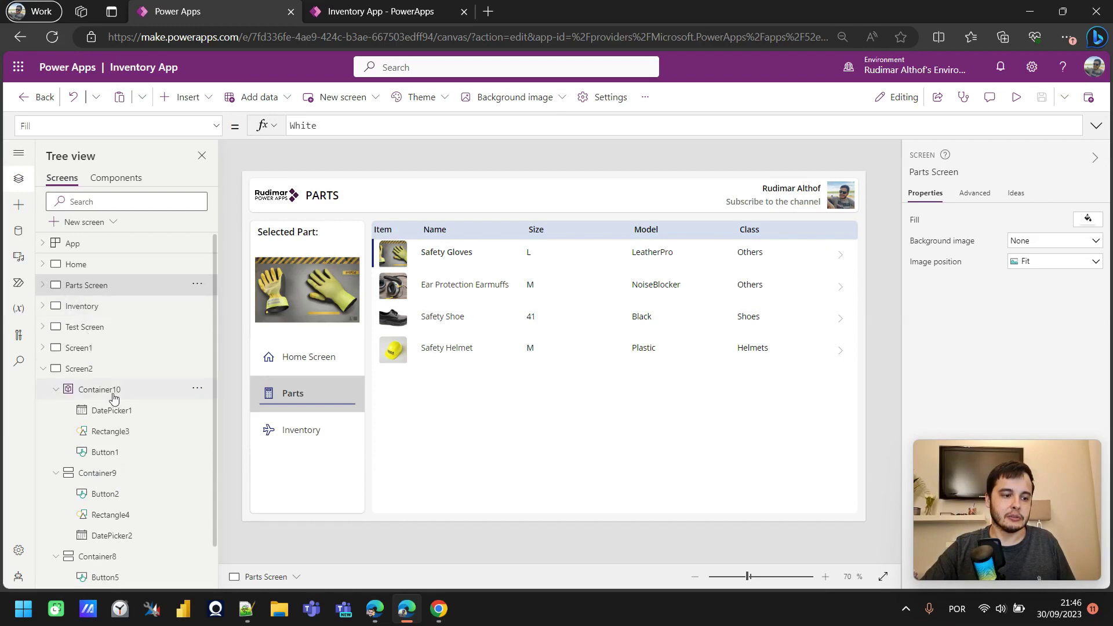
- Return to Screen1 and examine its two top-level elements, the header container Container11 and the gallery Gallery2
{"action": "left_click", "coordinate": [107, 369]}
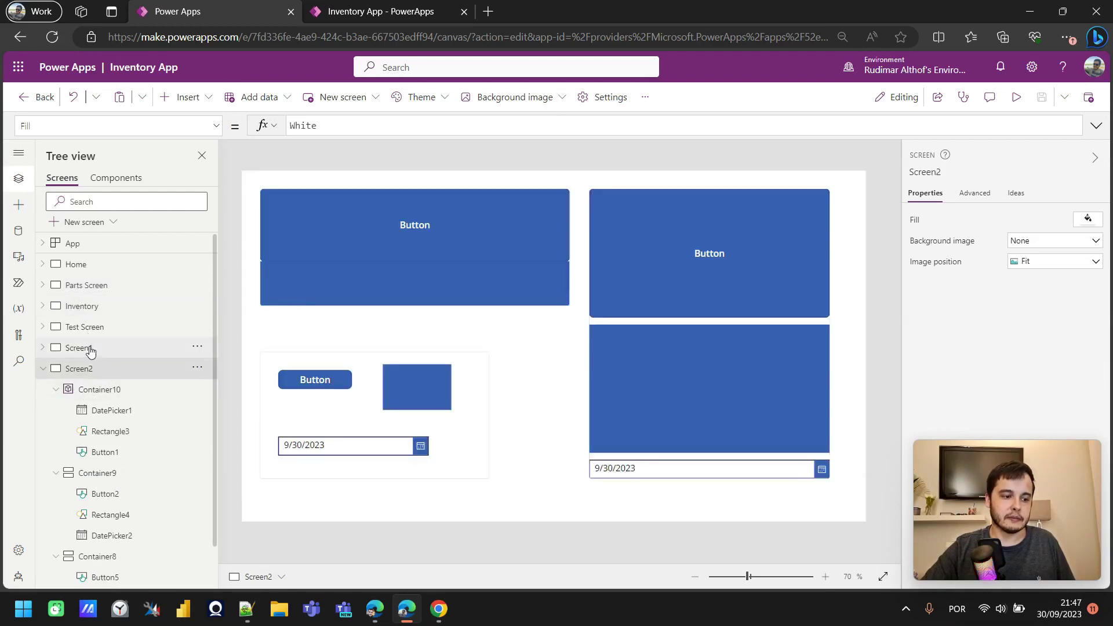
{"action": "left_click", "coordinate": [90, 350]}
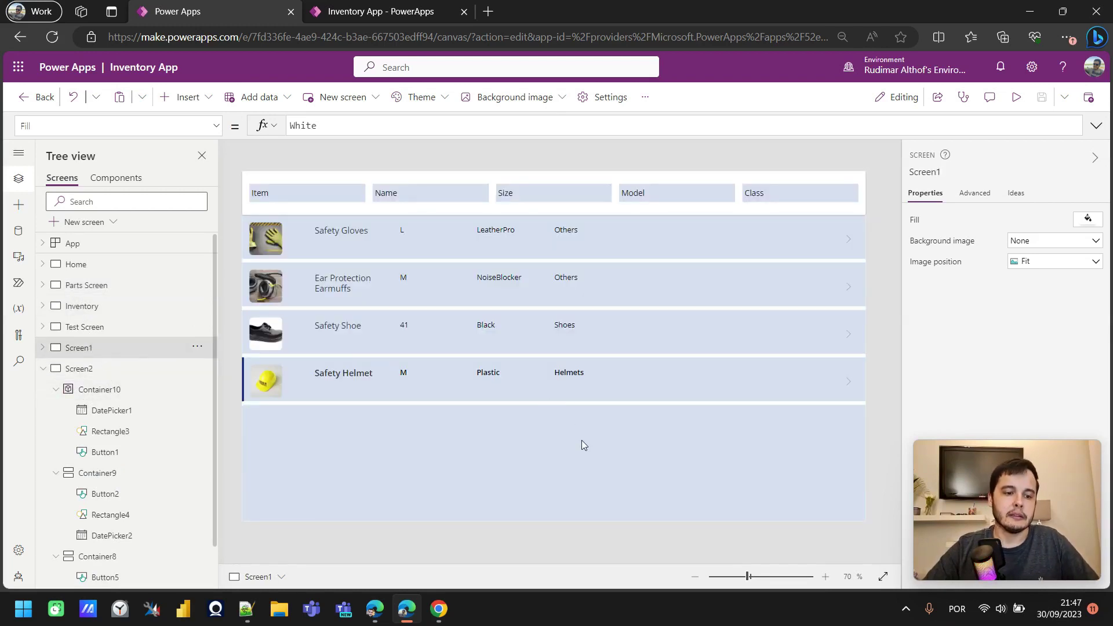
{"action": "left_click", "coordinate": [42, 347]}
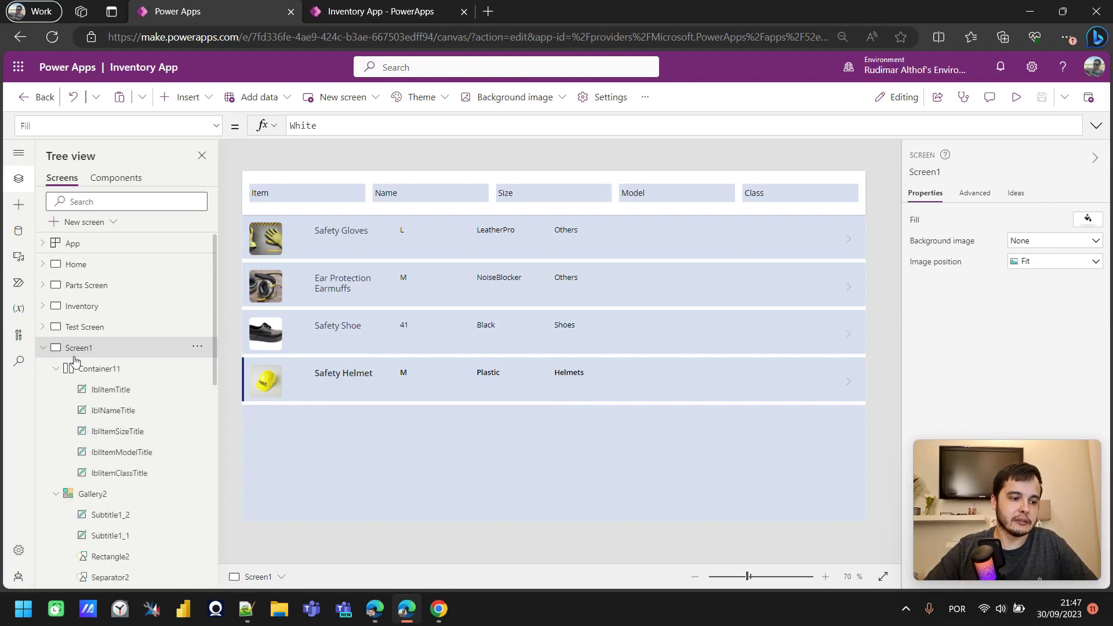
{"action": "left_click", "coordinate": [128, 371]}
{"action": "left_click", "coordinate": [56, 369]}
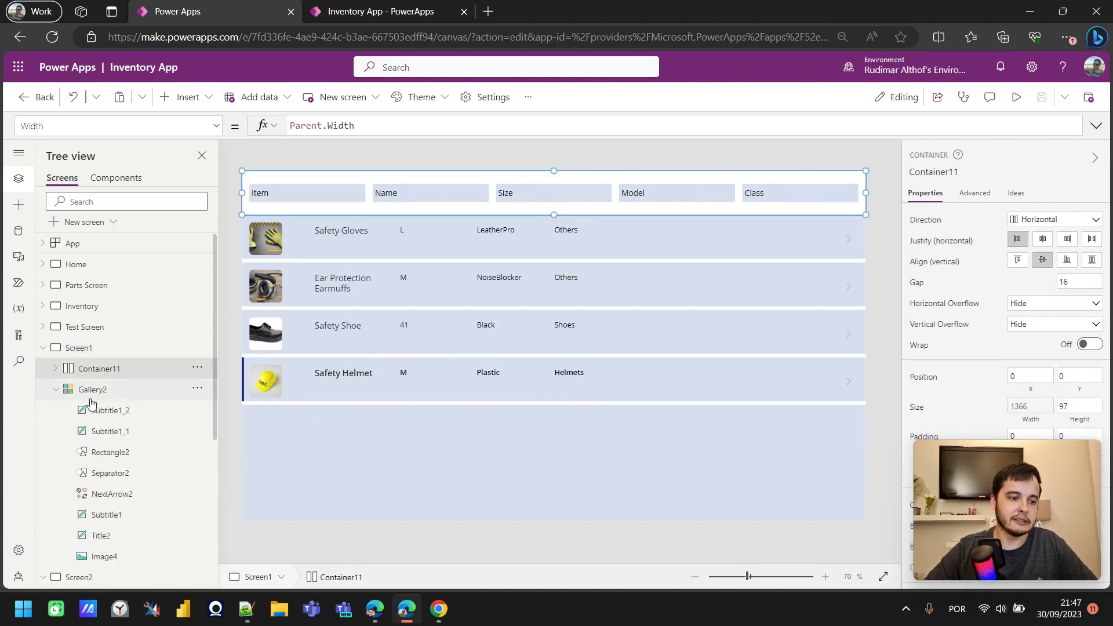
{"action": "left_click", "coordinate": [92, 398]}
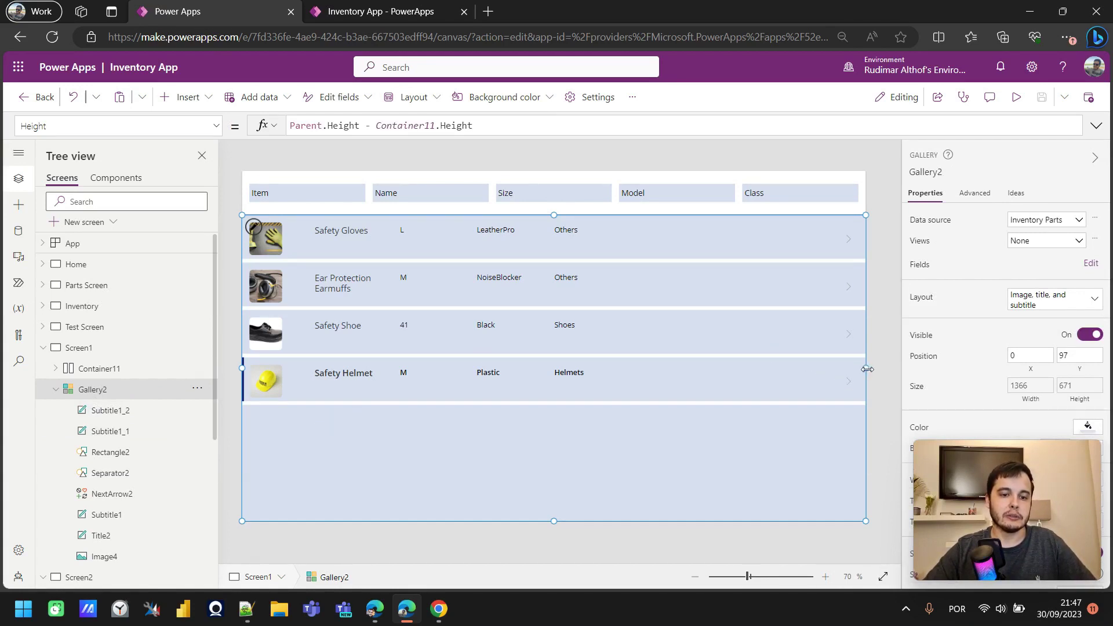
{"action": "left_click", "coordinate": [862, 157]}
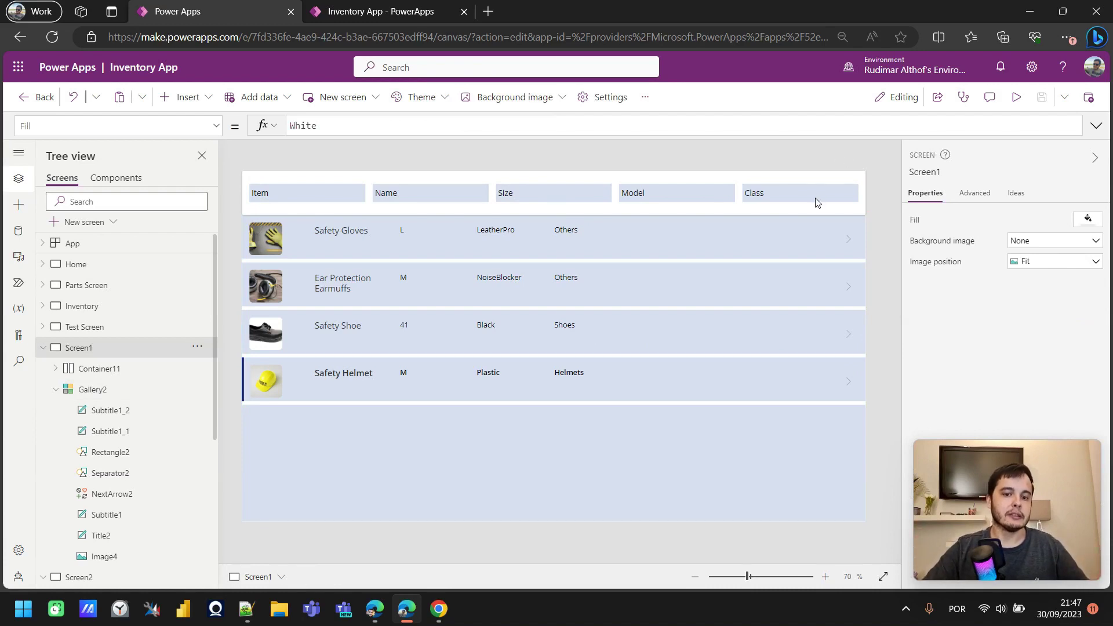
{"action": "left_click", "coordinate": [811, 214]}
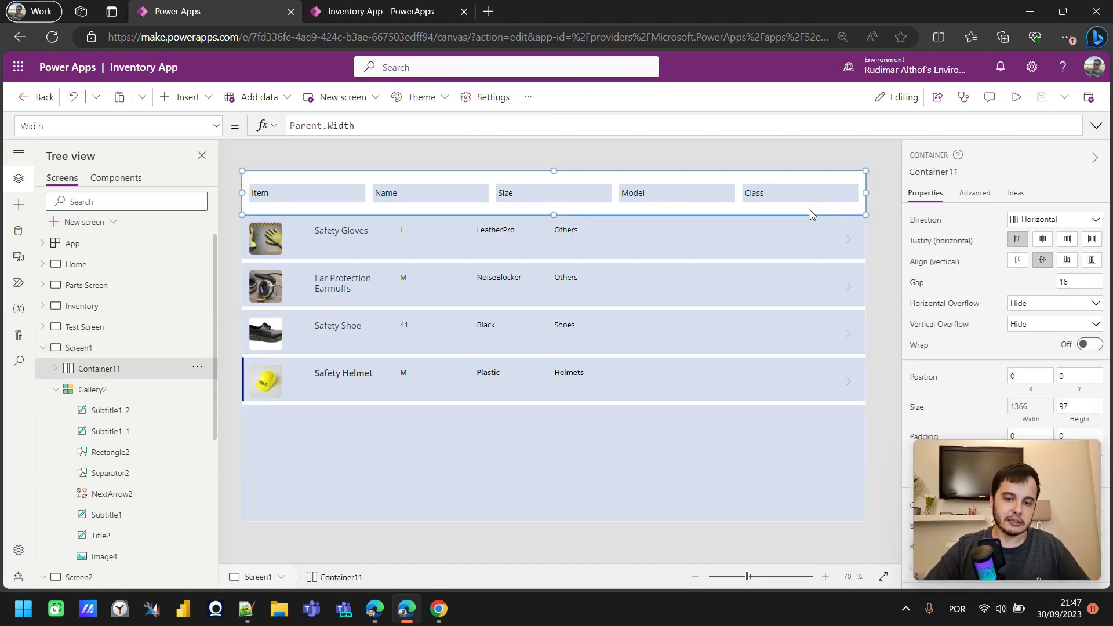
- Shrink Gallery2 to about 870 by 528 and Container11 to about 854 by 74, inset from the screen edges, and preview the screen
{"action": "left_click", "coordinate": [735, 456]}
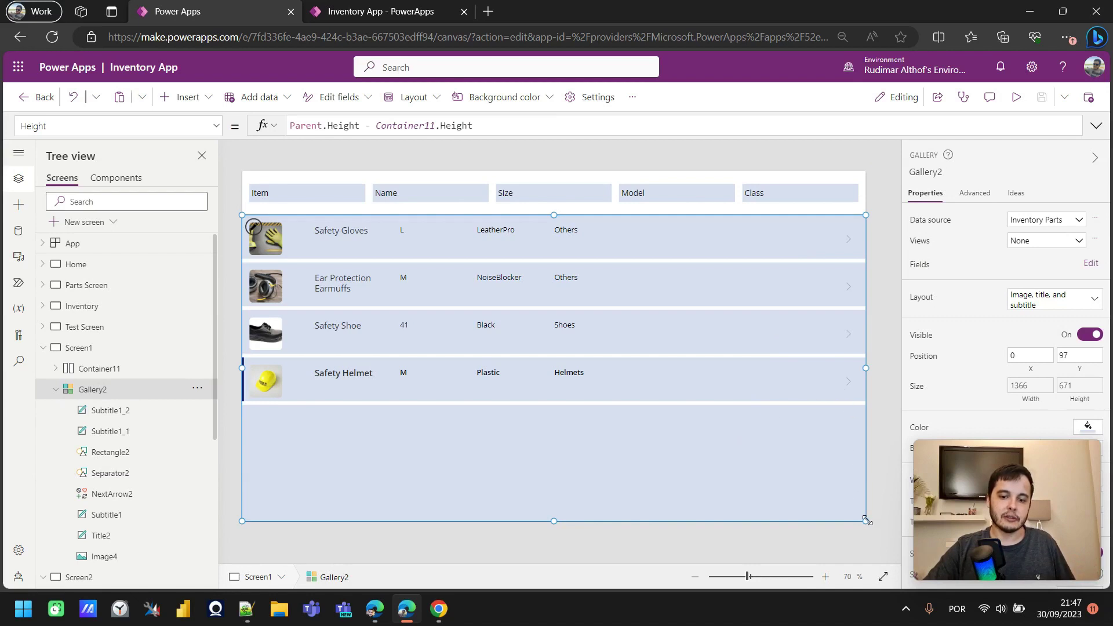
{"action": "left_click_drag", "start_coordinate": [864, 519], "coordinate": [639, 457]}
{"action": "left_click", "coordinate": [838, 213]}
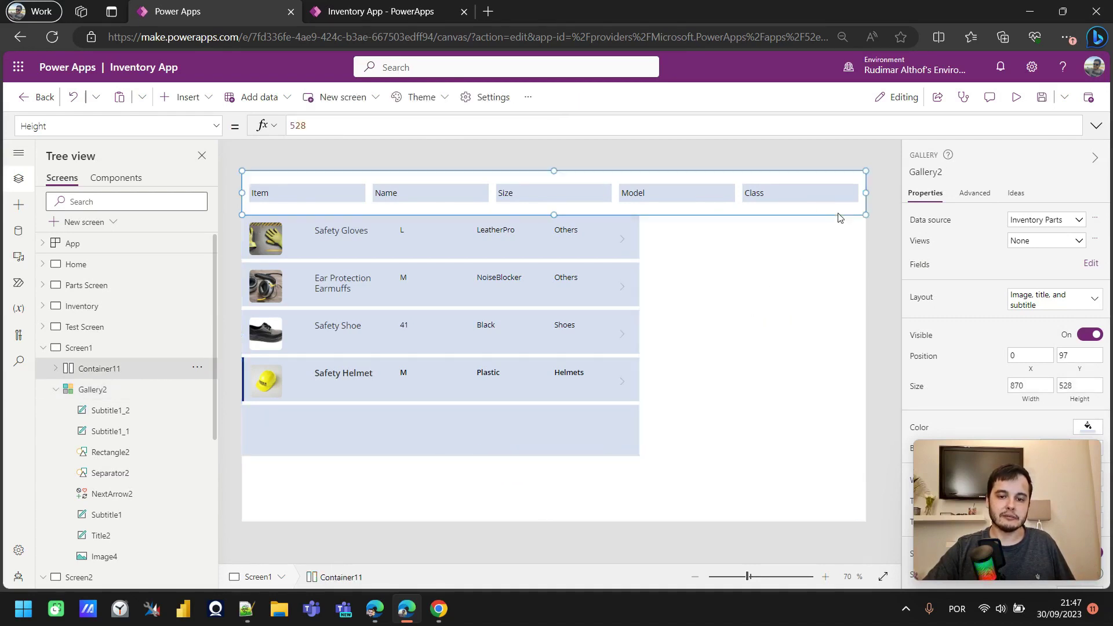
{"action": "left_click_drag", "start_coordinate": [864, 215], "coordinate": [704, 224]}
{"action": "left_click", "coordinate": [547, 374]}
{"action": "left_click_drag", "start_coordinate": [546, 375], "coordinate": [627, 392]}
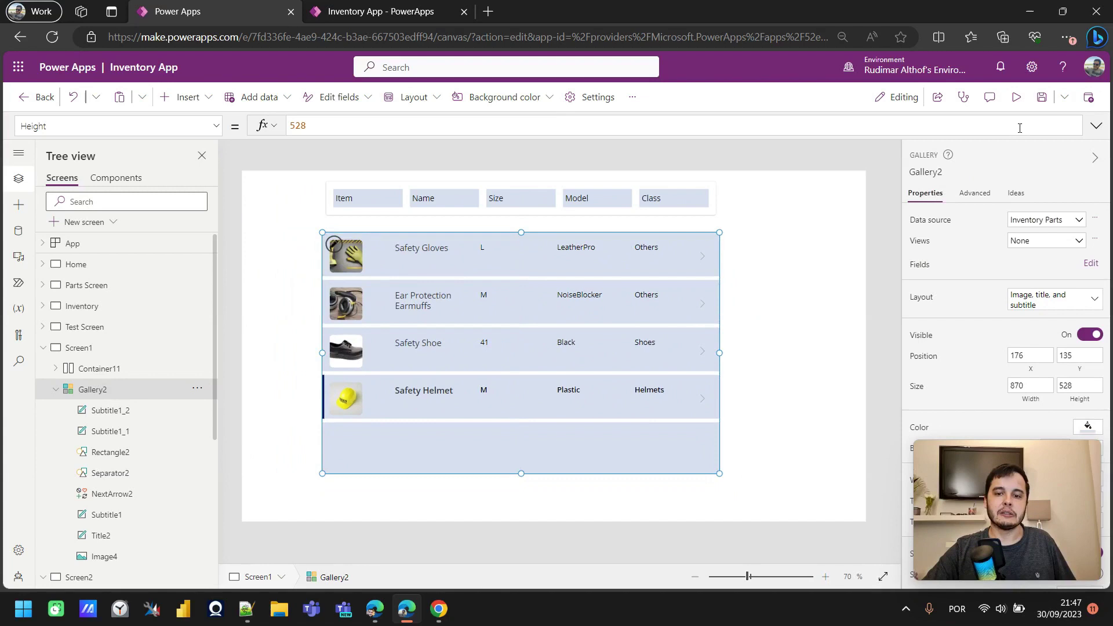
{"action": "left_click", "coordinate": [1016, 97]}
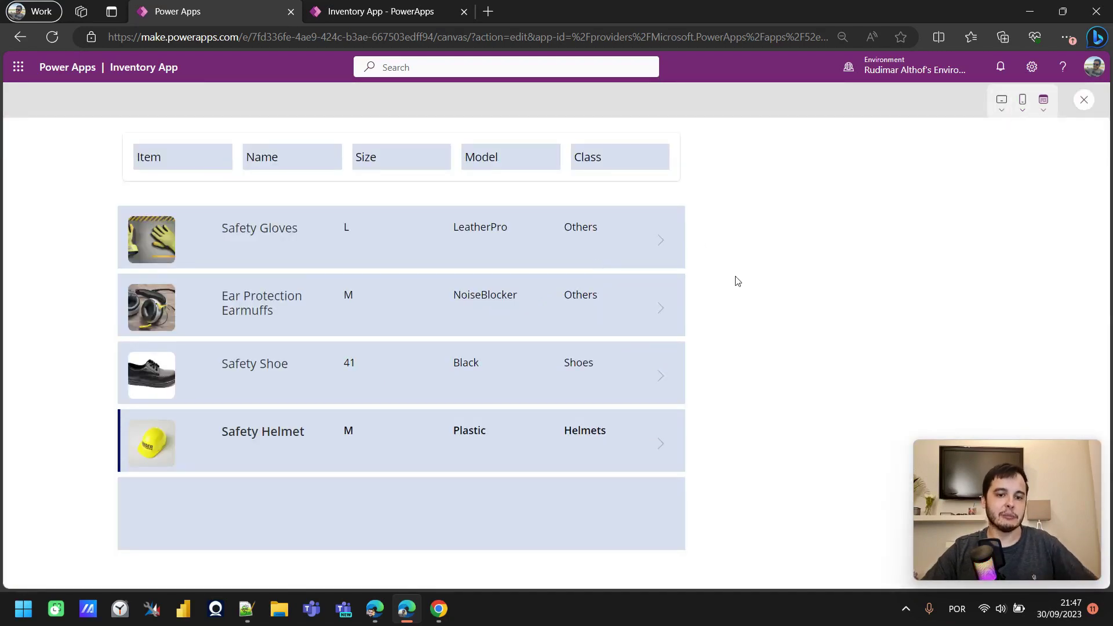
{"action": "key", "text": "Escape"}
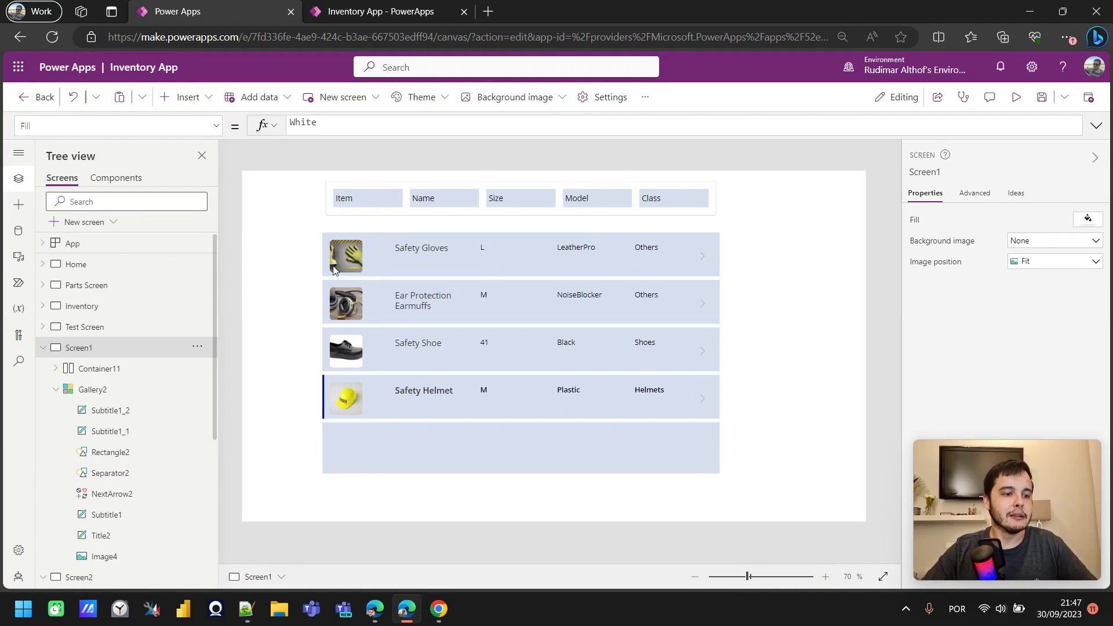
- Insert a vertical container on Screen1 and size it to about 1030 by 728, covering most of the gallery
{"action": "left_click", "coordinate": [19, 206]}
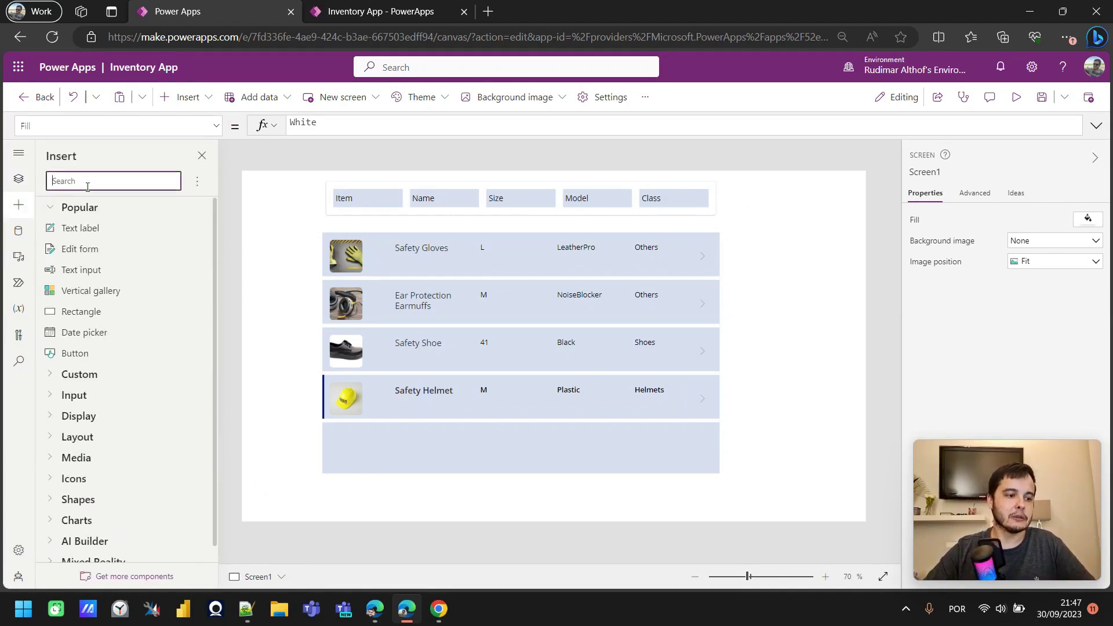
{"action": "type", "text": "vert"}
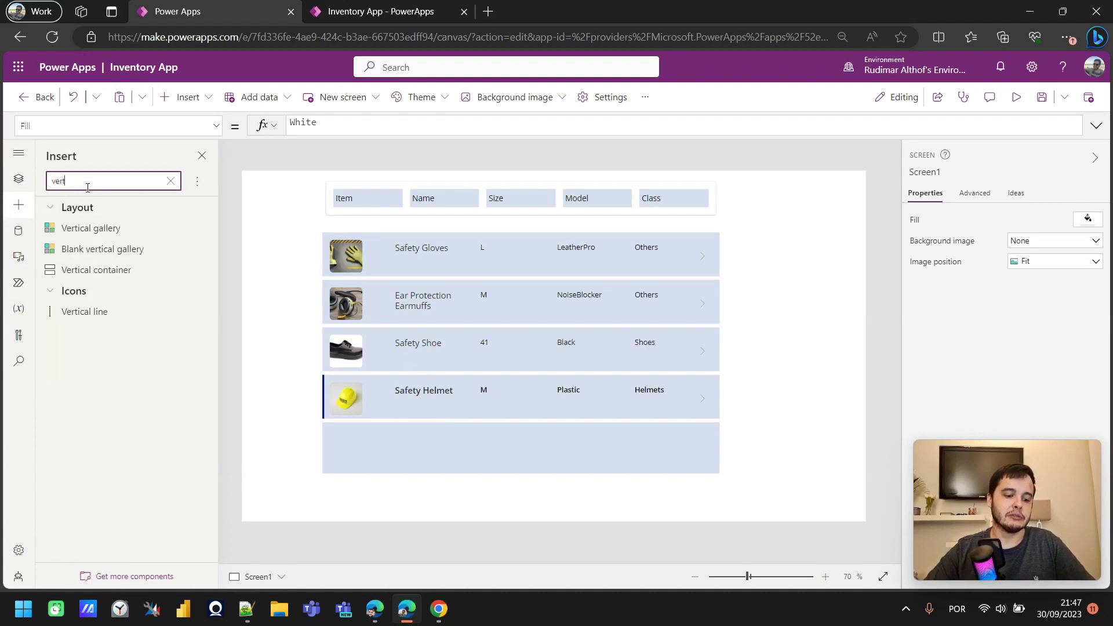
{"action": "left_click", "coordinate": [104, 276]}
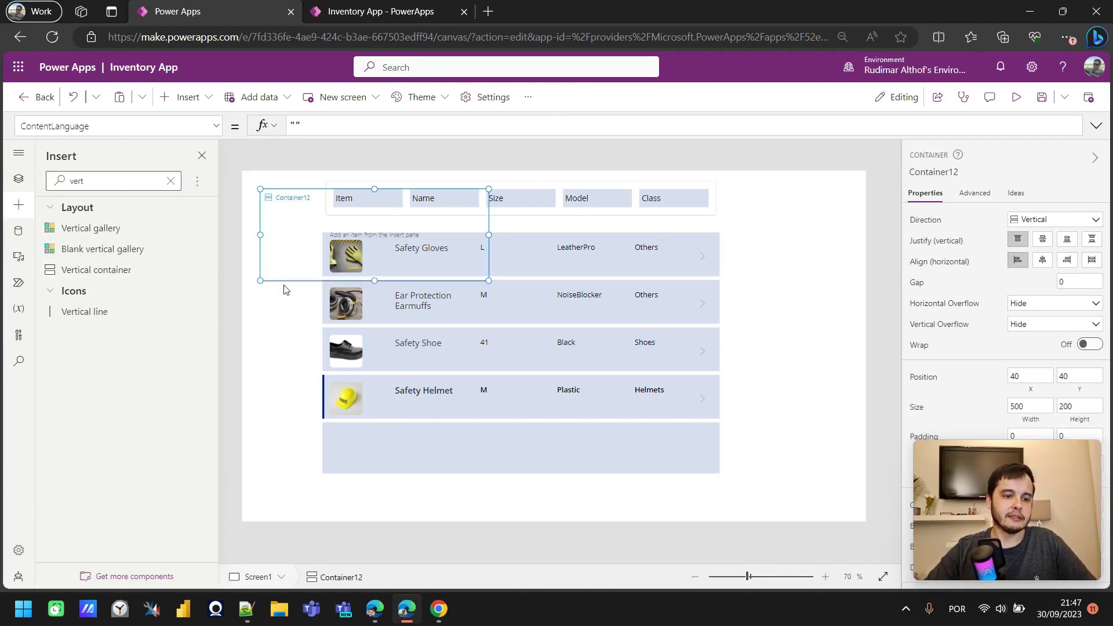
{"action": "left_click_drag", "start_coordinate": [260, 281], "coordinate": [242, 521]}
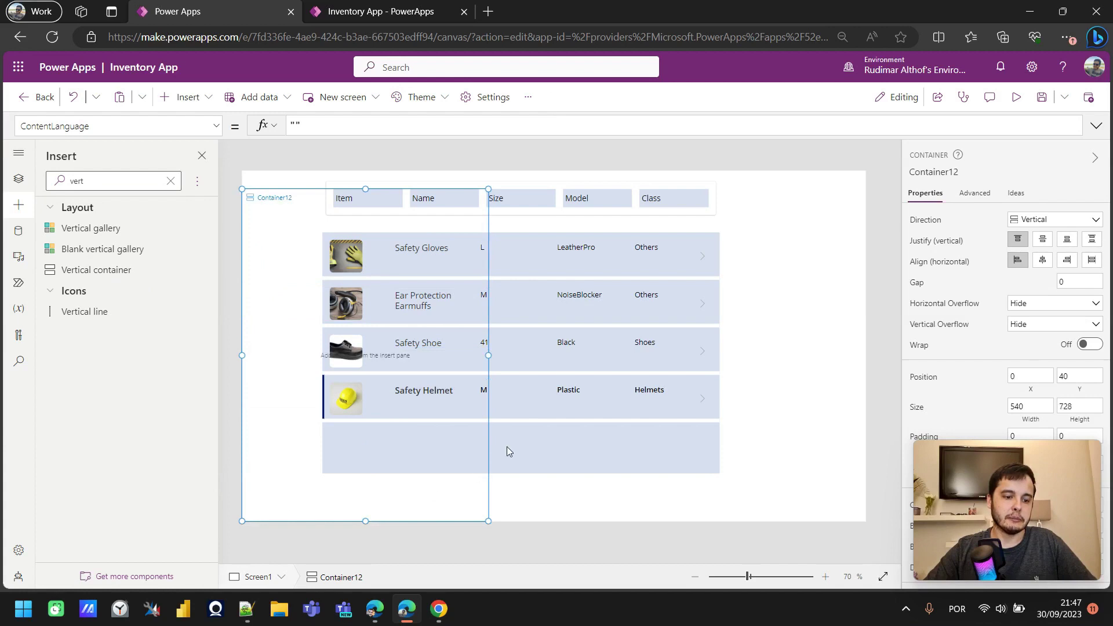
{"action": "left_click_drag", "start_coordinate": [493, 361], "coordinate": [745, 268]}
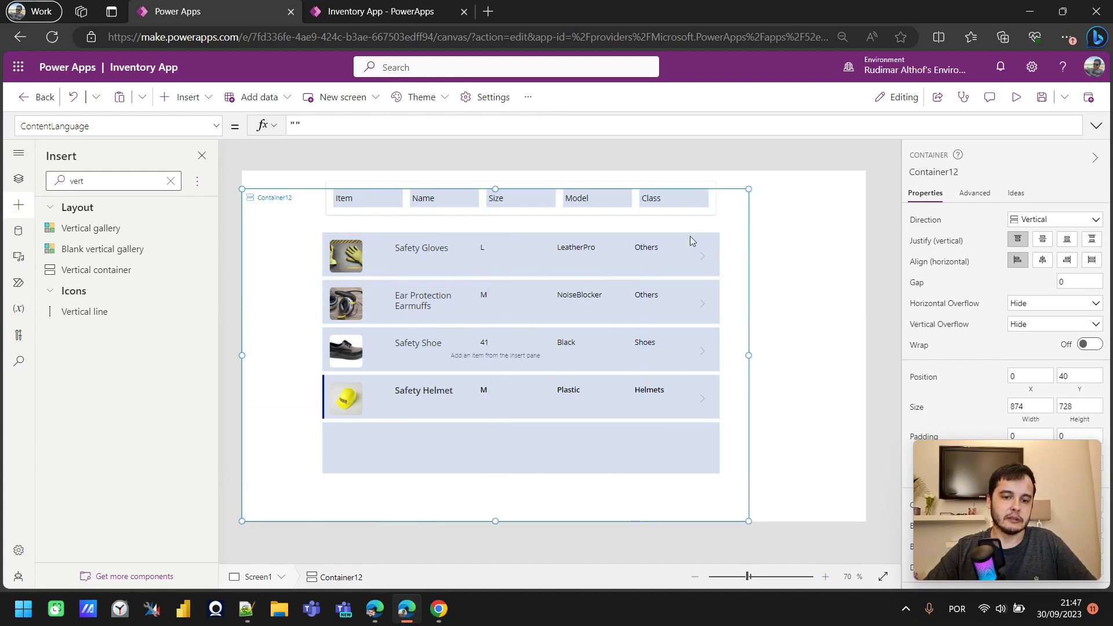
{"action": "left_click_drag", "start_coordinate": [749, 206], "coordinate": [843, 198]}
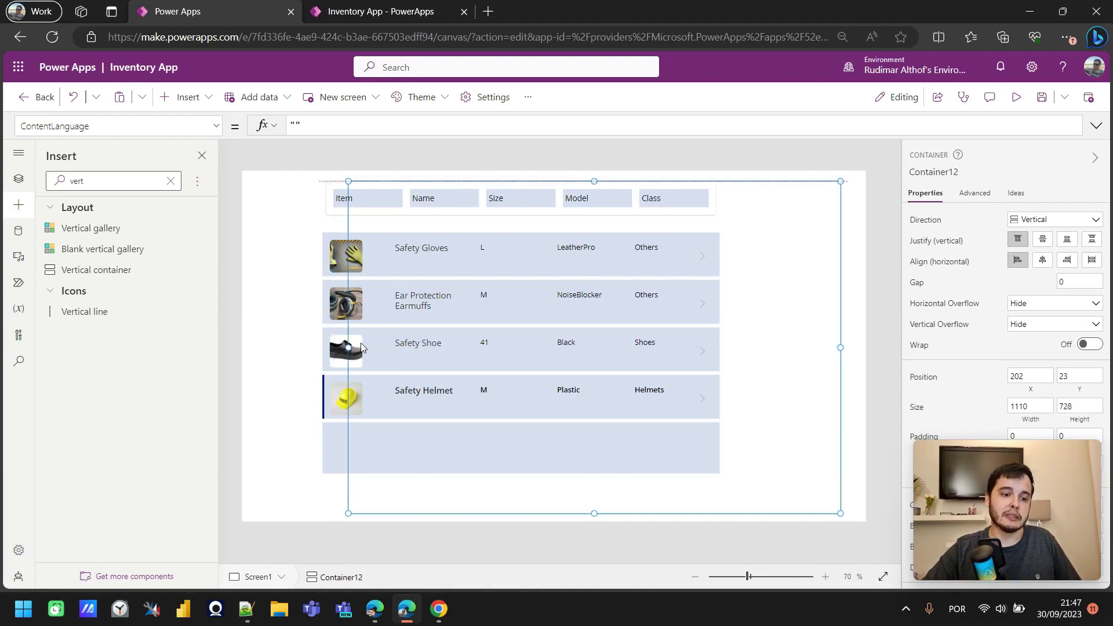
{"action": "left_click_drag", "start_coordinate": [333, 343], "coordinate": [371, 347]}
- Move the header container Container11 off the screen's top level and into the new vertical container Container12
{"action": "left_click", "coordinate": [331, 219]}
{"action": "left_click", "coordinate": [334, 215]}
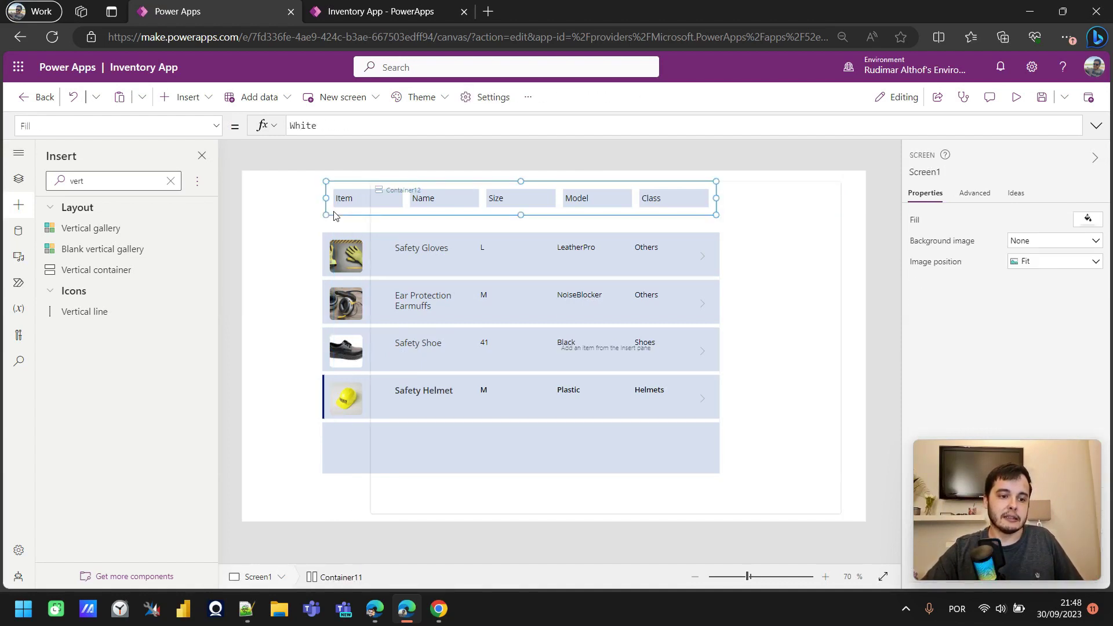
{"action": "key", "text": "Delete"}
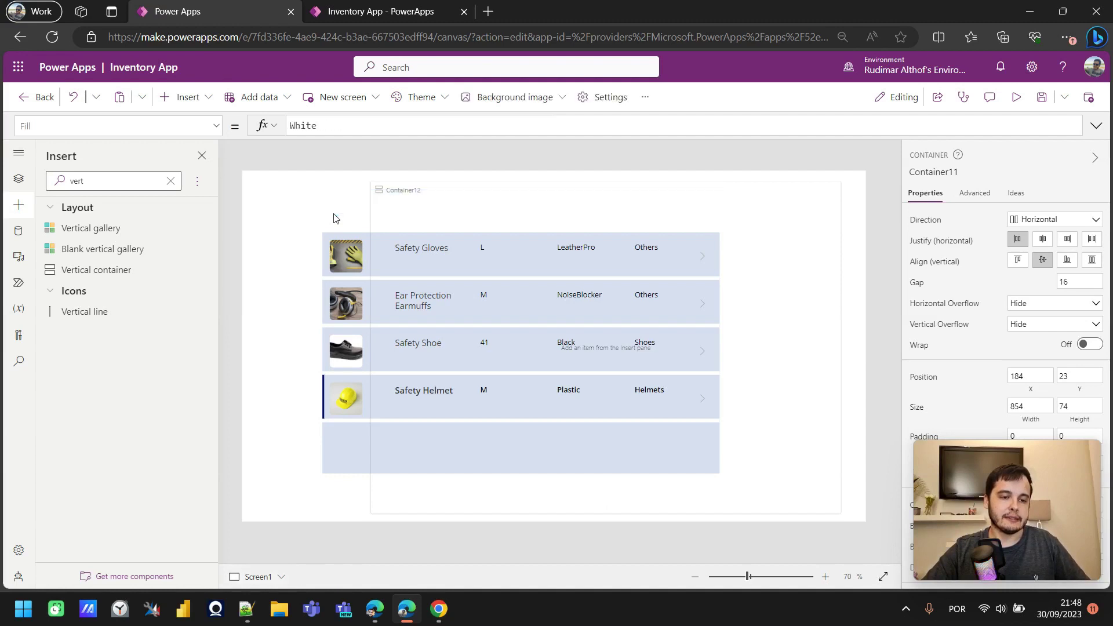
{"action": "left_click", "coordinate": [407, 209]}
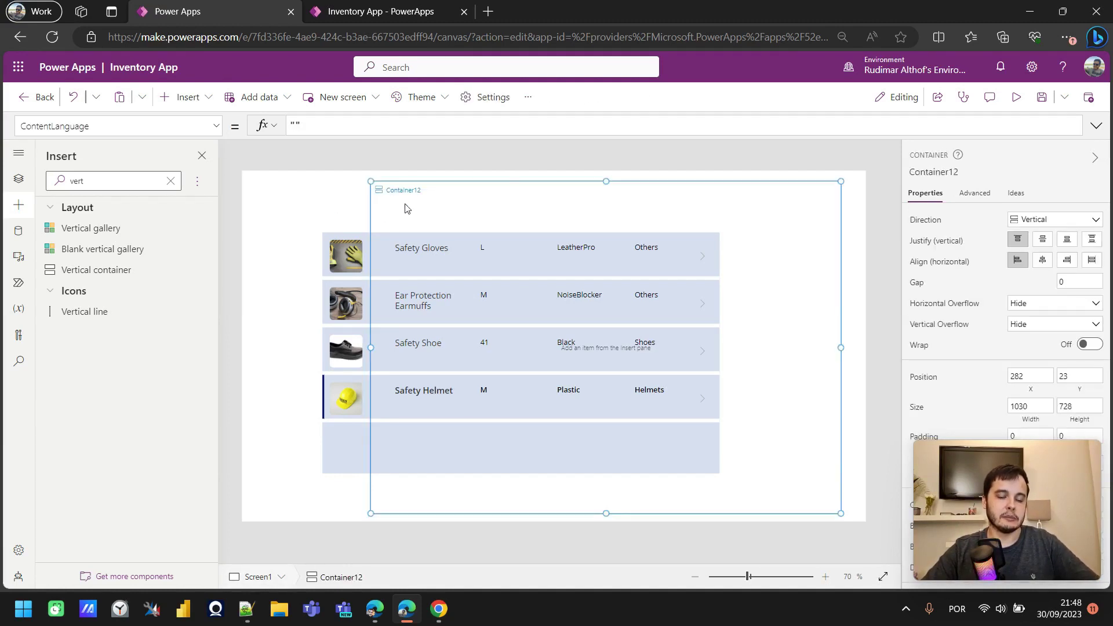
{"action": "key", "text": "ctrl+v"}
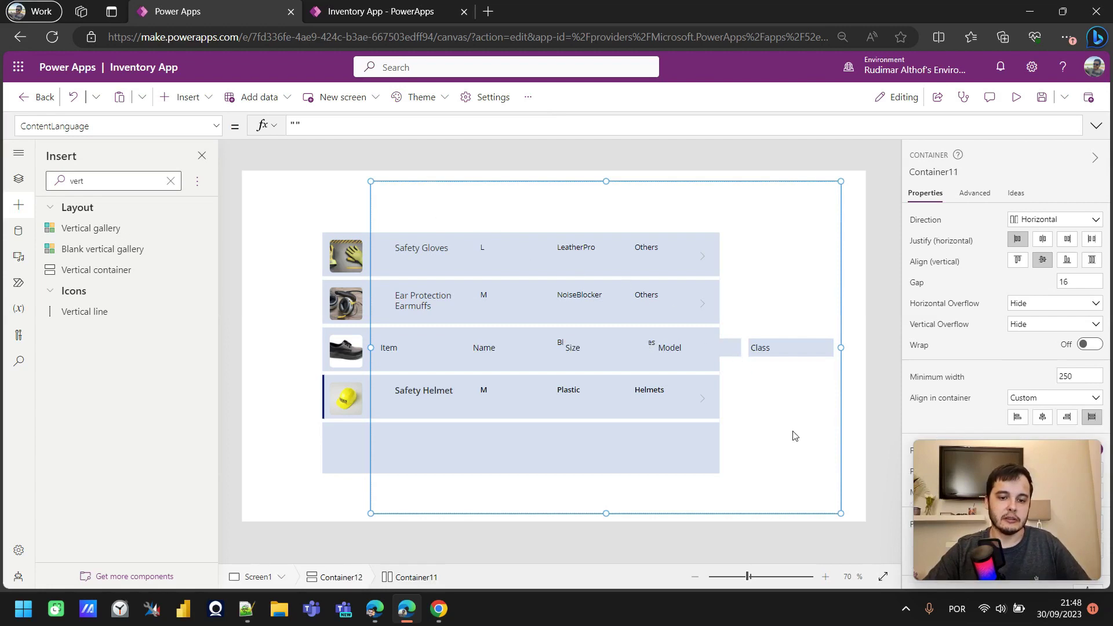
- Examine the properties of Container11 and its nesting under Container12, including the flexible height, fill portions and minimum size settings
{"action": "left_click", "coordinate": [360, 462]}
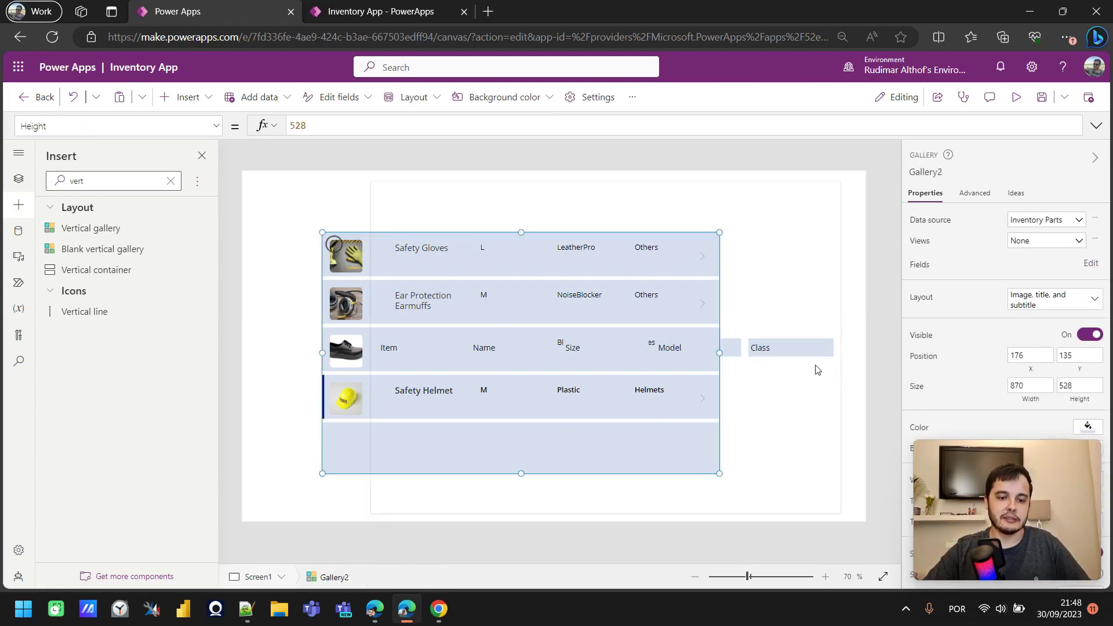
{"action": "left_click", "coordinate": [837, 210]}
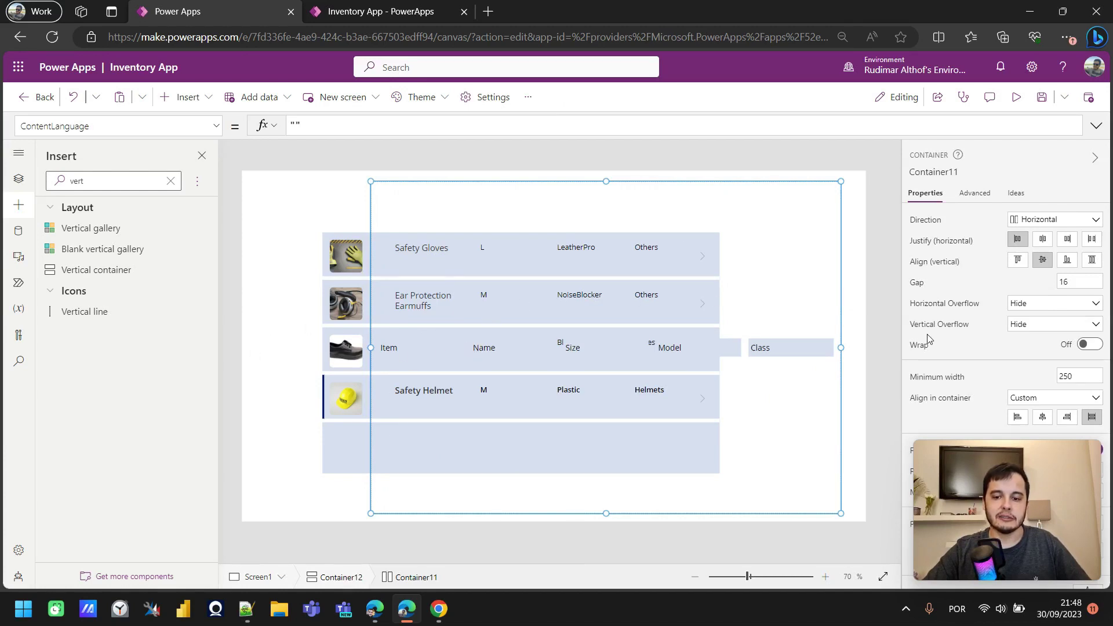
{"action": "scroll", "coordinate": [928, 338], "scroll_direction": "down", "scroll_amount": 2}
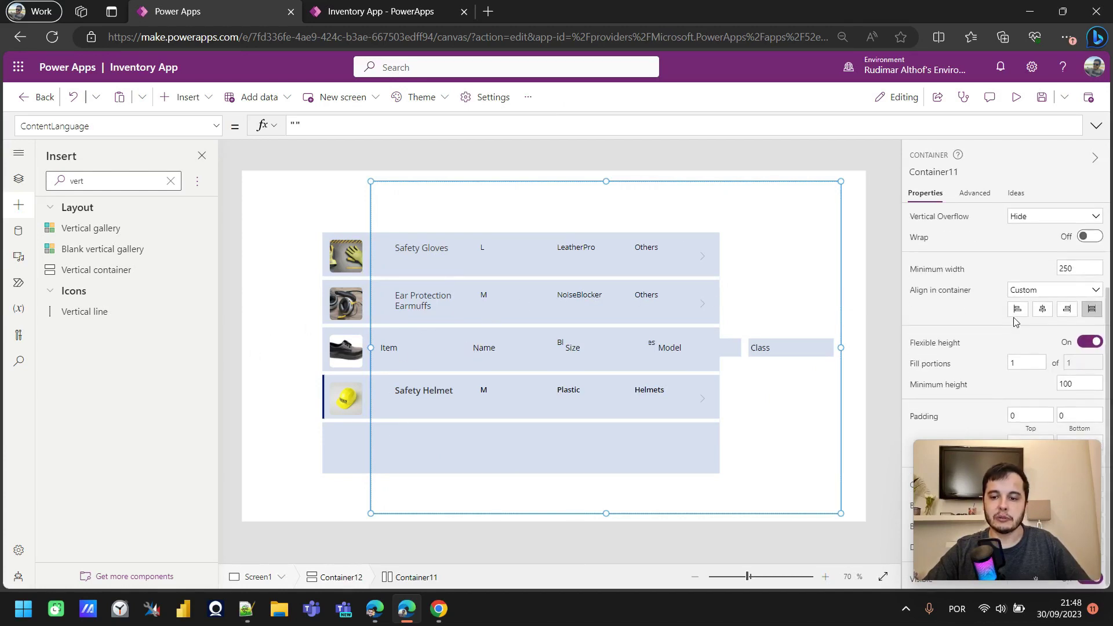
{"action": "left_click", "coordinate": [952, 445]}
{"action": "left_click_drag", "start_coordinate": [1051, 470], "coordinate": [779, 461]}
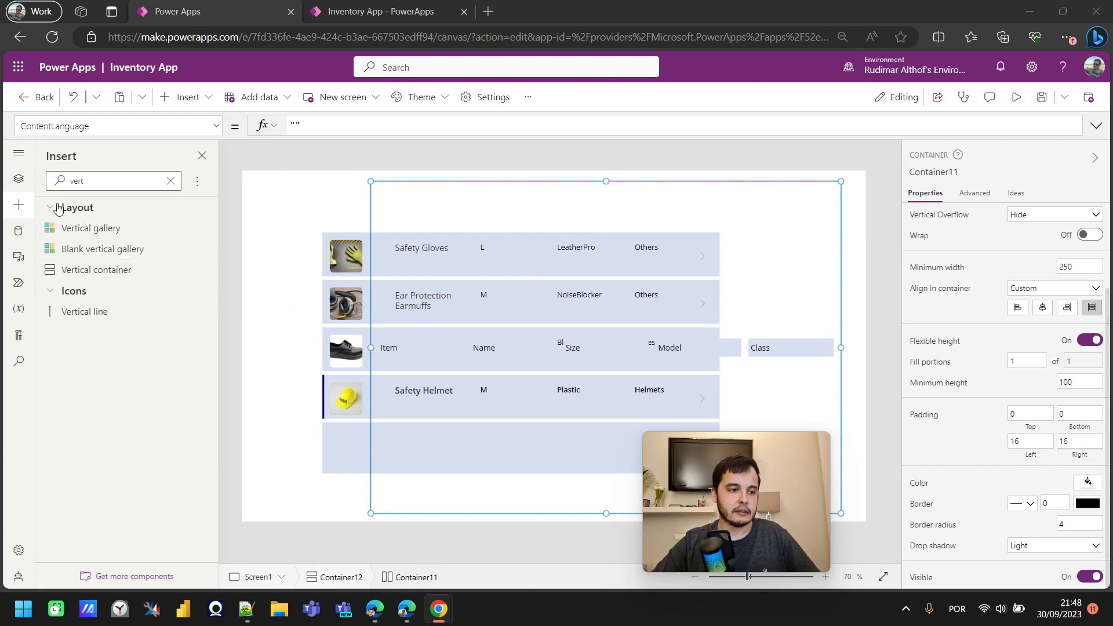
{"action": "left_click", "coordinate": [29, 181]}
{"action": "left_click", "coordinate": [29, 181]}
{"action": "left_click", "coordinate": [60, 373]}
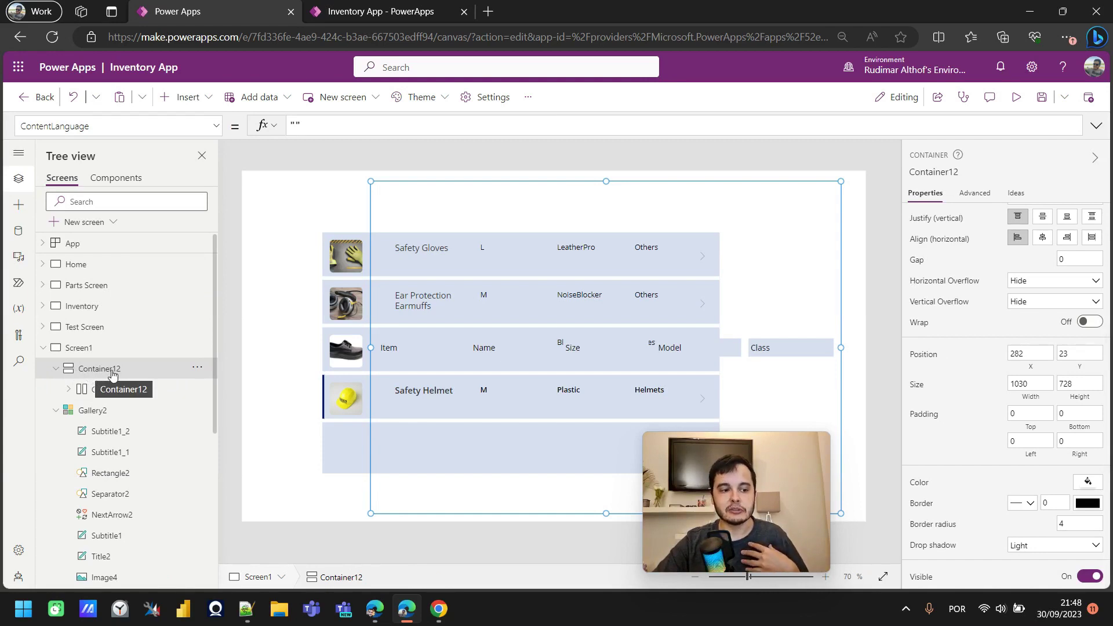
{"action": "left_click", "coordinate": [145, 397]}
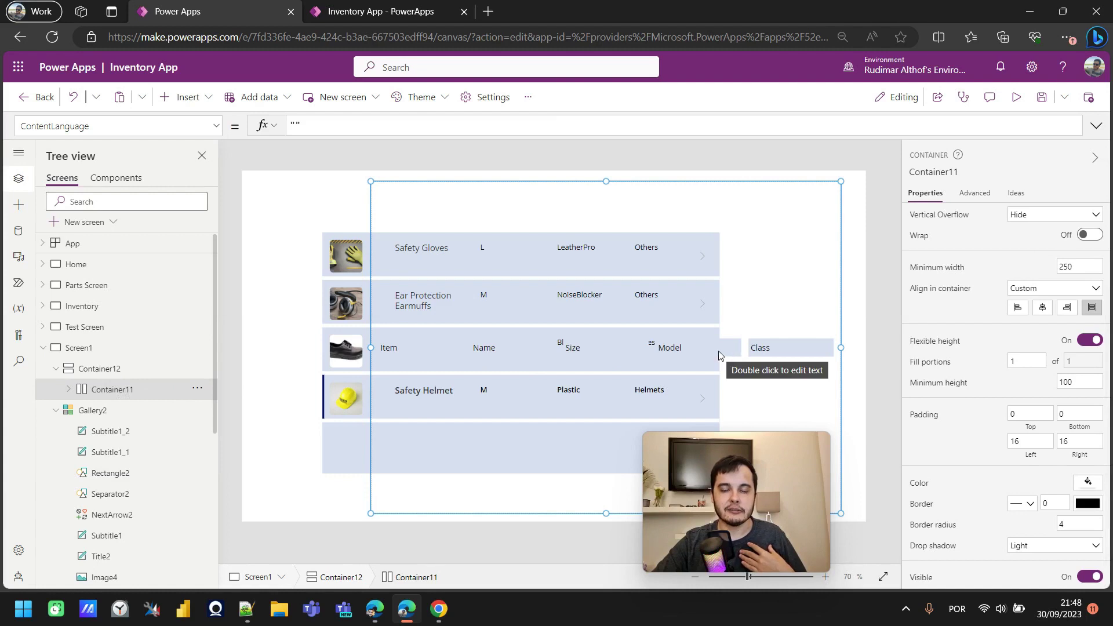
- Rename the nested header container Container11 as conHeaderExample
{"action": "double_click", "coordinate": [146, 391]}
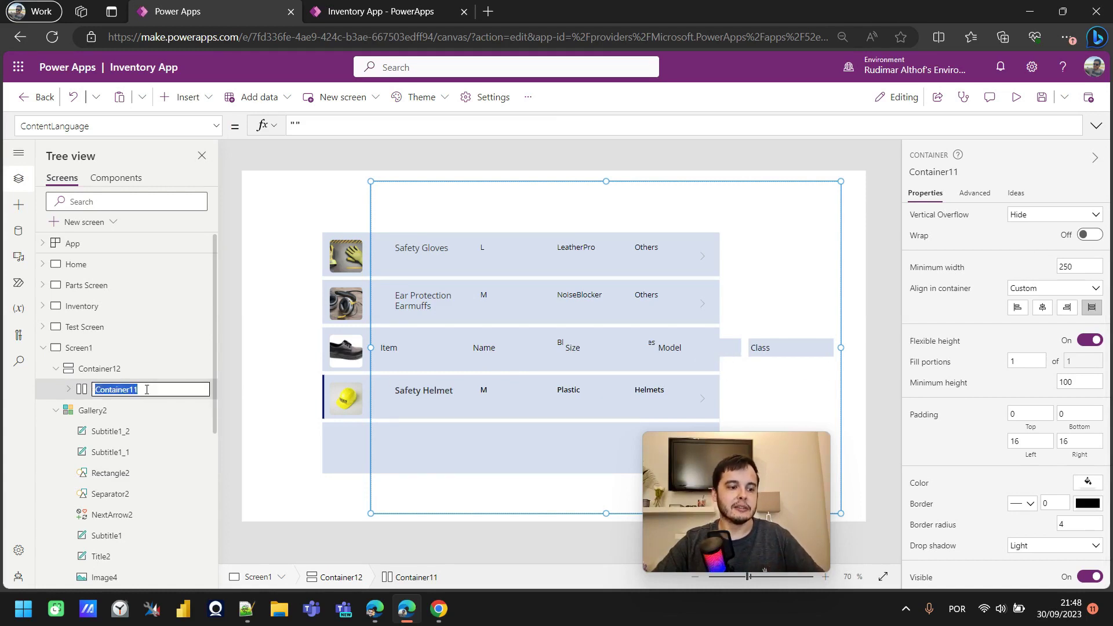
{"action": "type", "text": "conHeaderExampl"}
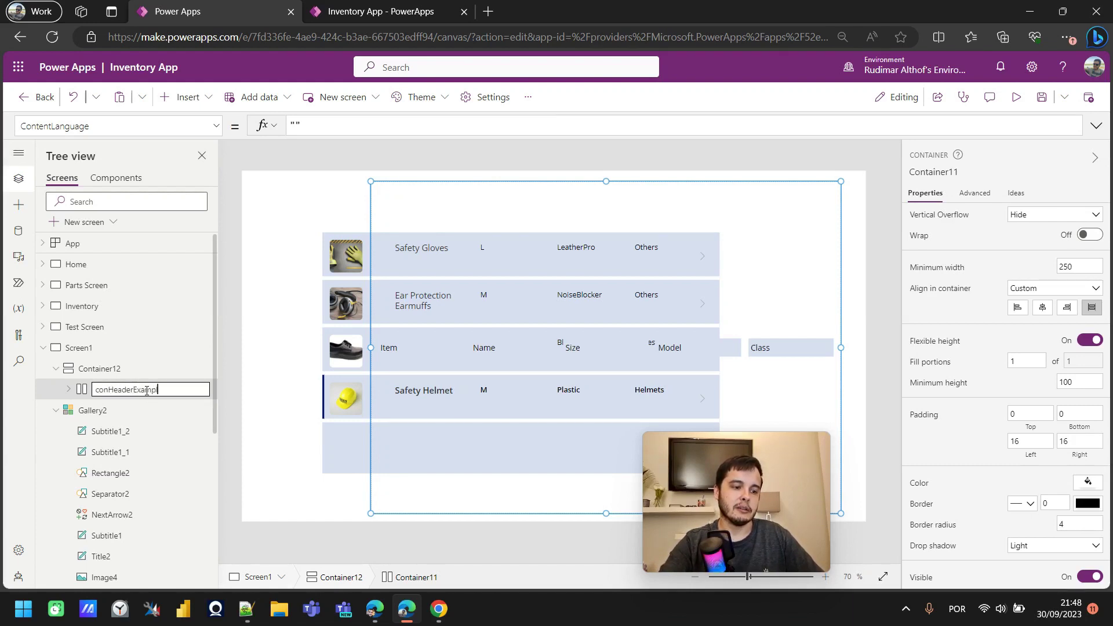
{"action": "type", "text": "e"}
{"action": "key", "text": "Return"}
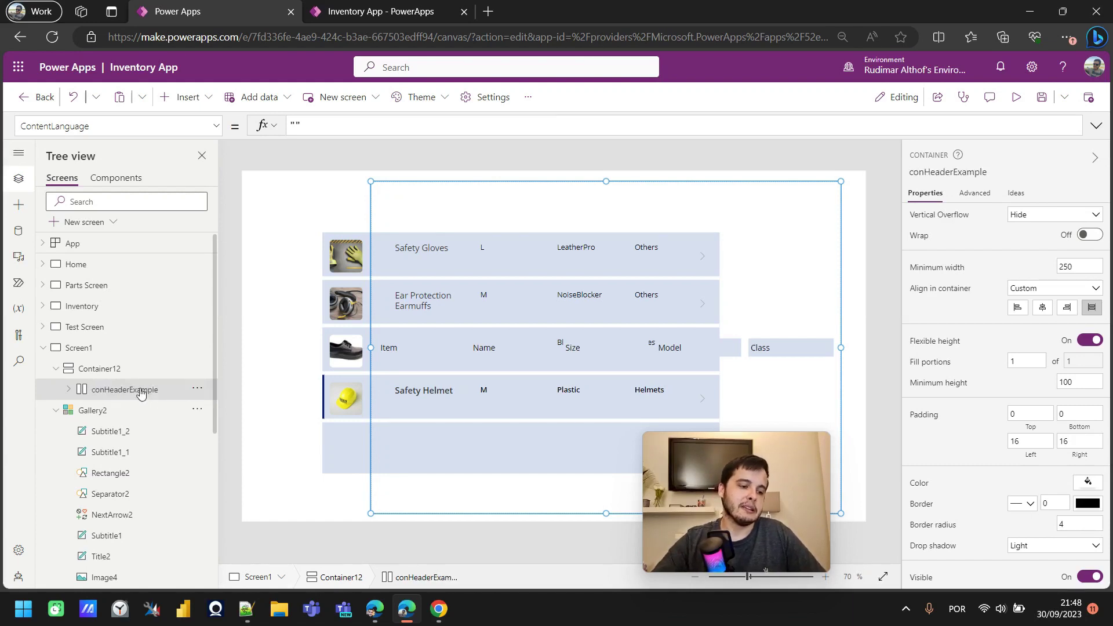
- Rename the outer vertical container Container12 as conMainContainerExample
{"action": "left_click", "coordinate": [124, 370]}
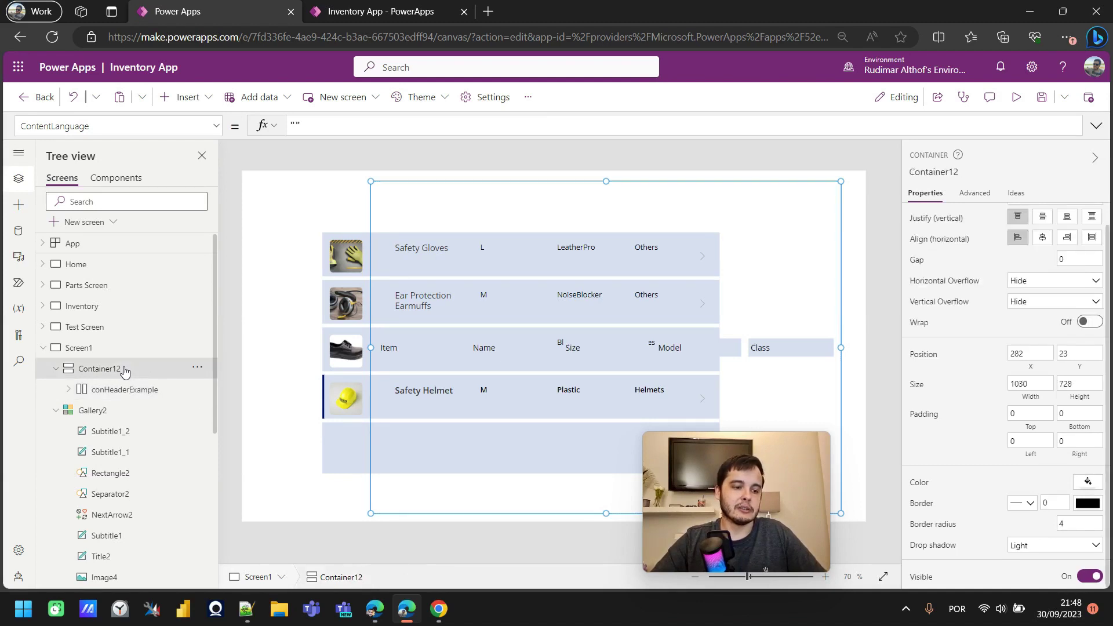
{"action": "double_click", "coordinate": [125, 370]}
{"action": "type", "text": "conMa"}
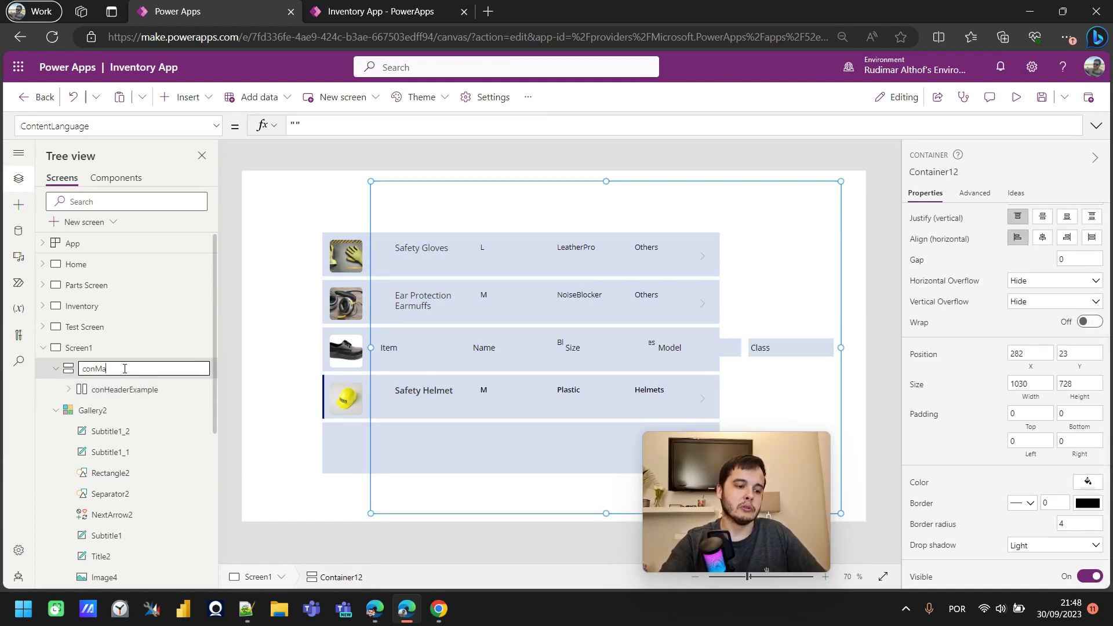
{"action": "type", "text": "inContainersE"}
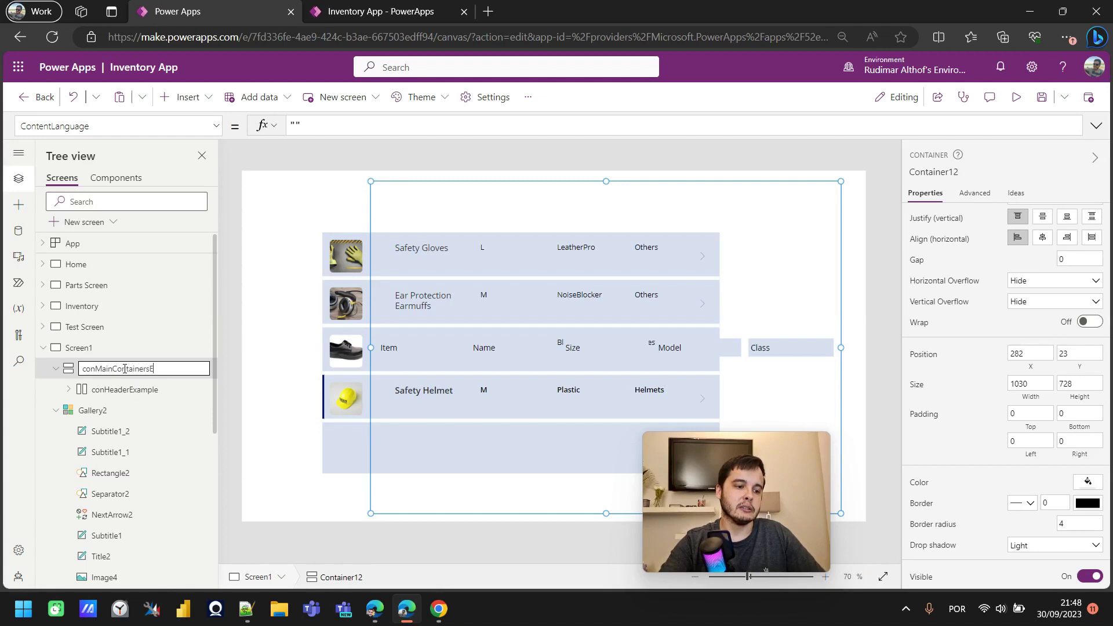
{"action": "type", "text": "xample"}
{"action": "key", "text": "Return"}
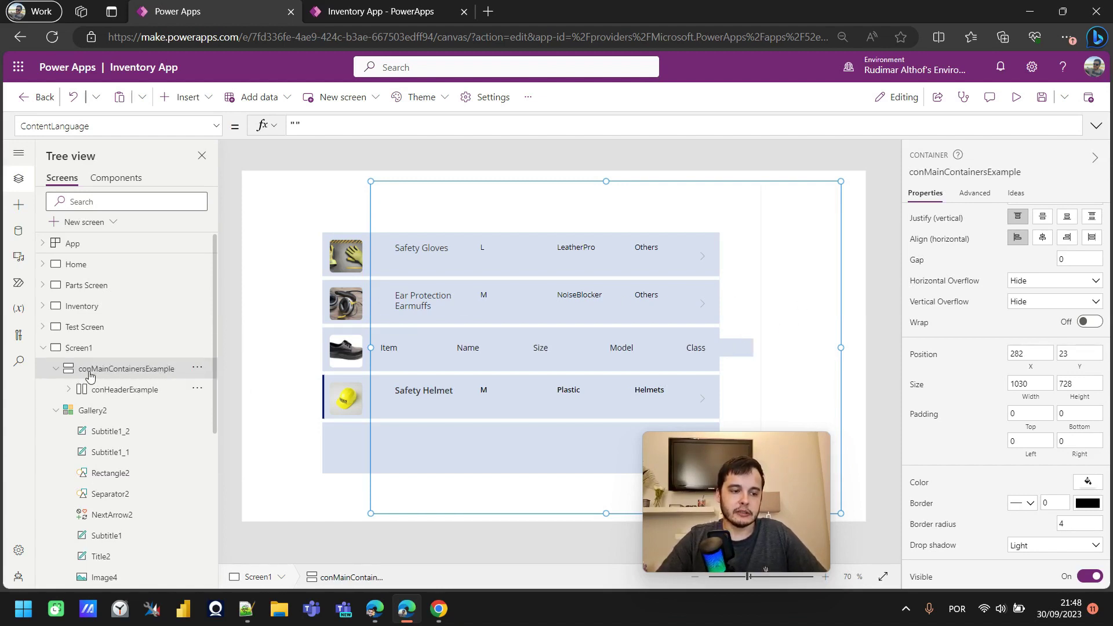
{"action": "double_click", "coordinate": [145, 370]}
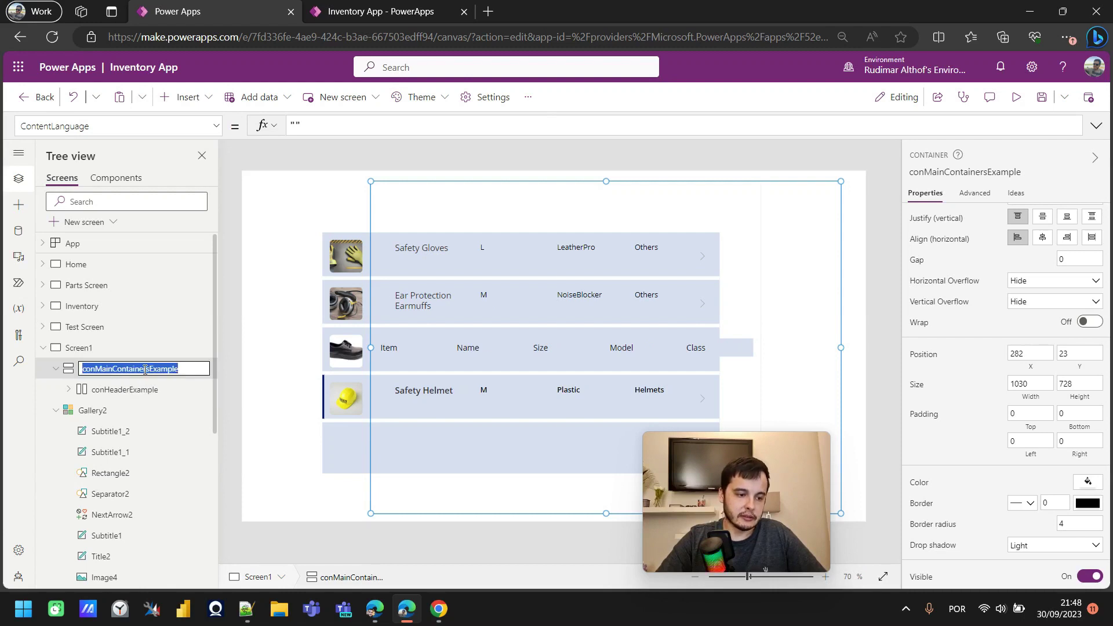
{"action": "left_click", "coordinate": [152, 376]}
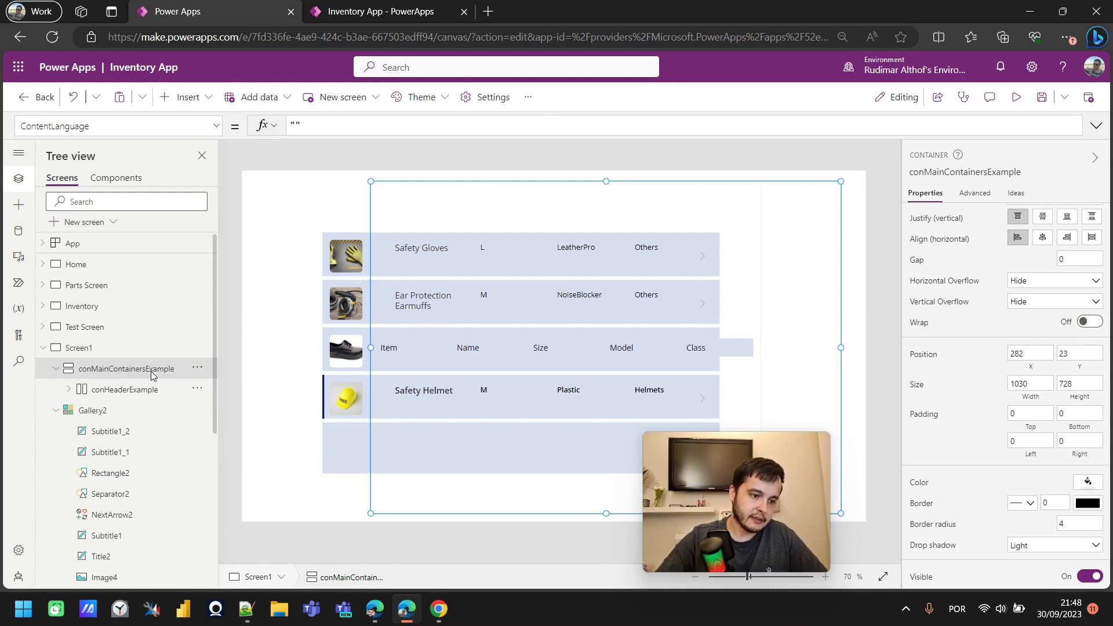
{"action": "key", "text": "BackSpace"}
{"action": "key", "text": "Return"}
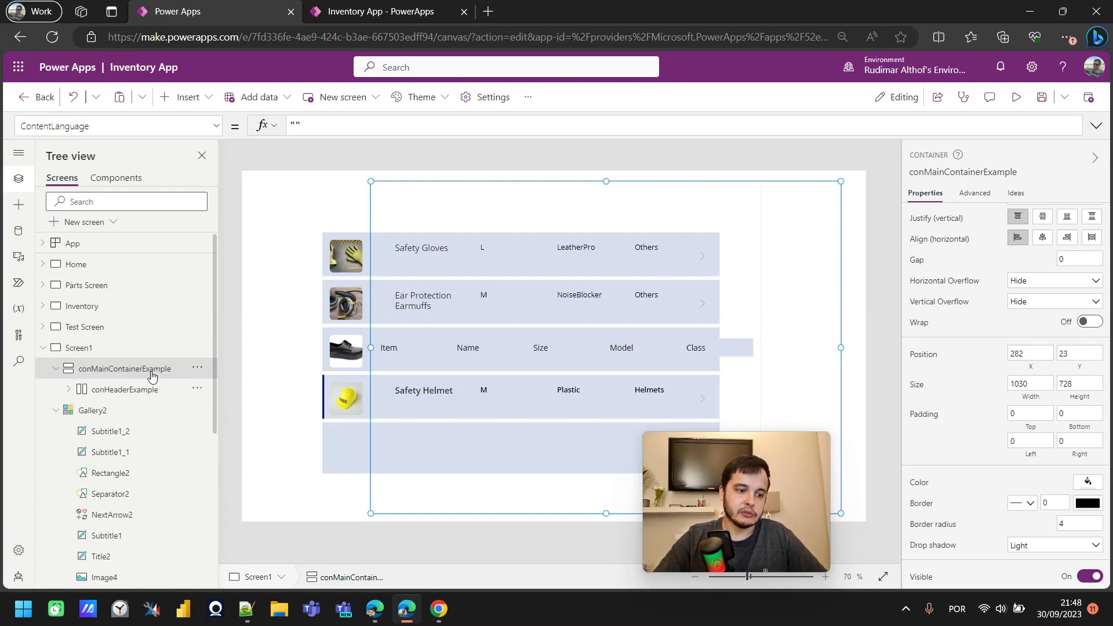
- Set the fill color of conMainContainerExample to white
{"action": "left_click", "coordinate": [1090, 482]}
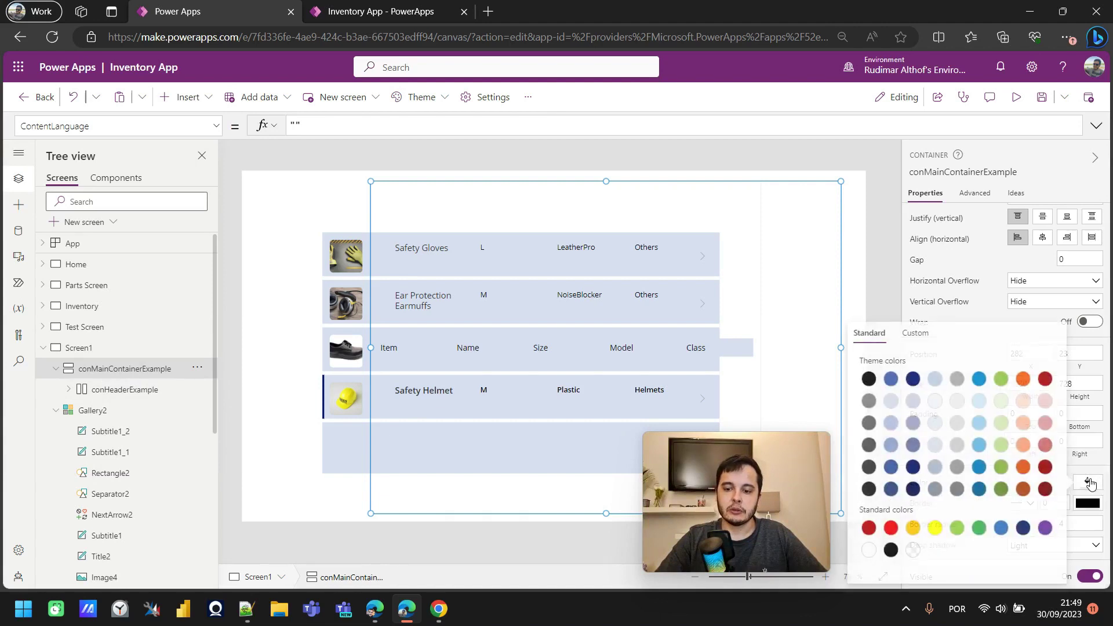
{"action": "left_click", "coordinate": [911, 549]}
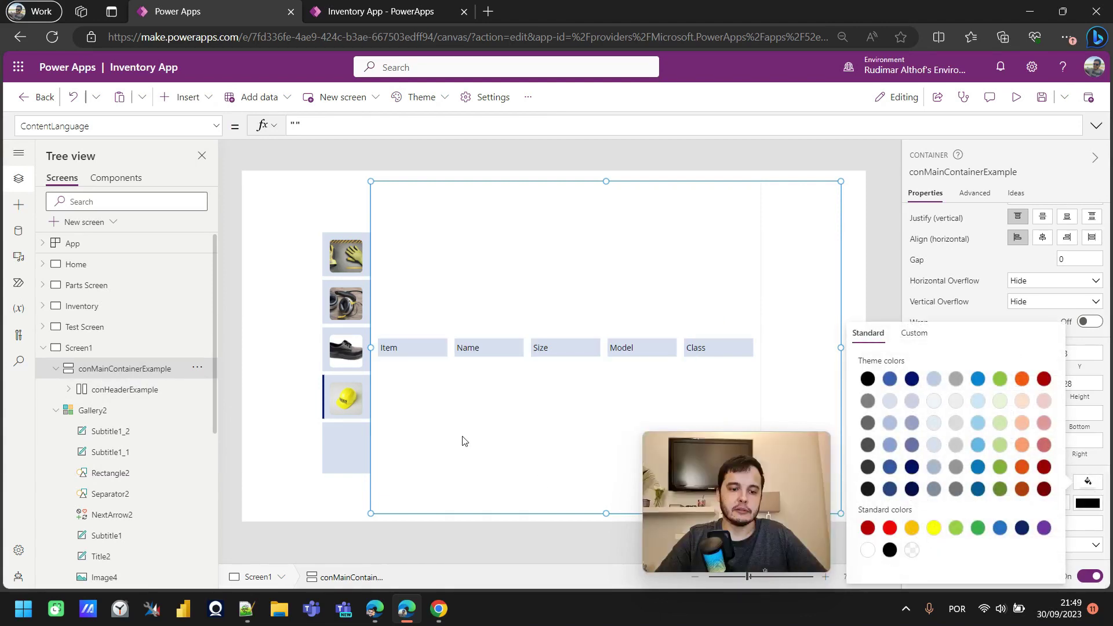
{"action": "left_click", "coordinate": [439, 393]}
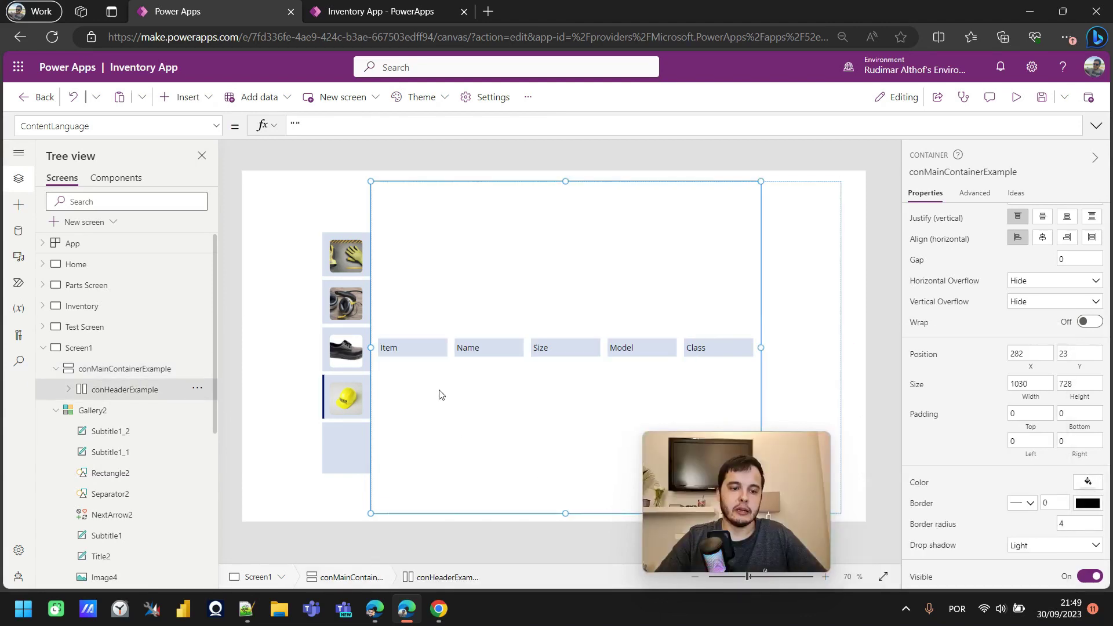
{"action": "left_click", "coordinate": [127, 369]}
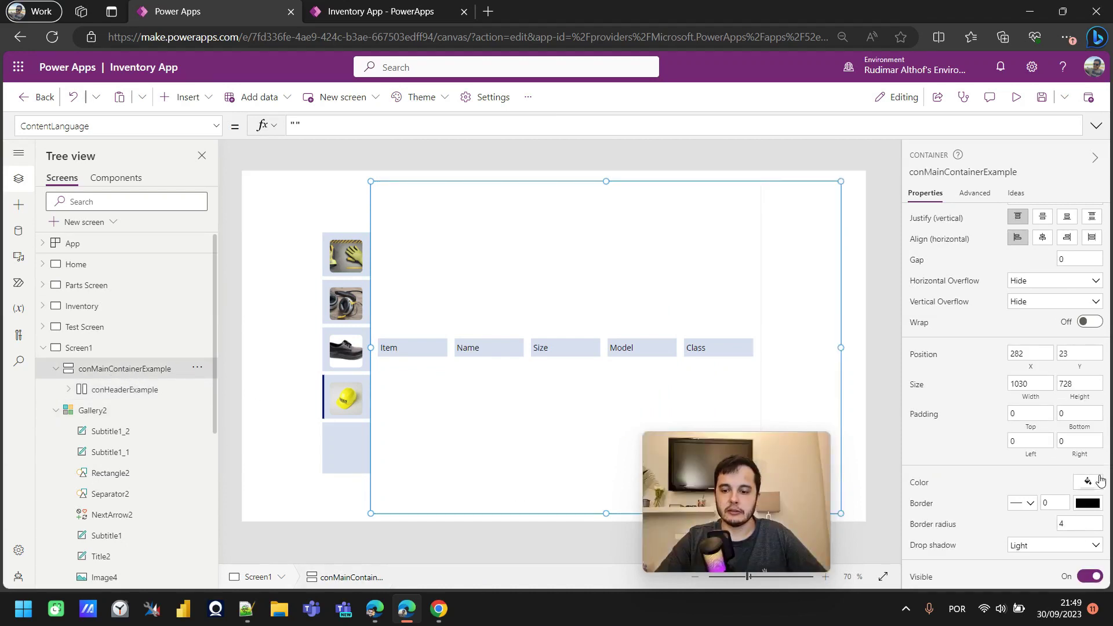
- Set the fill color of conMainContainerExample to light gray and keep the container selected
{"action": "left_click", "coordinate": [1099, 481]}
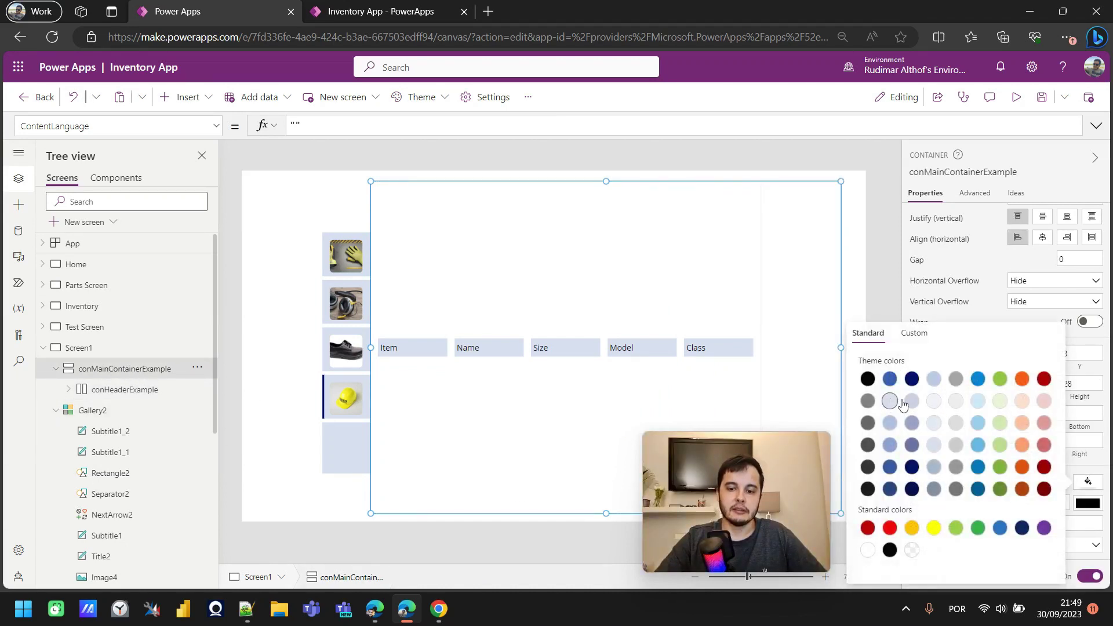
{"action": "left_click", "coordinate": [956, 400]}
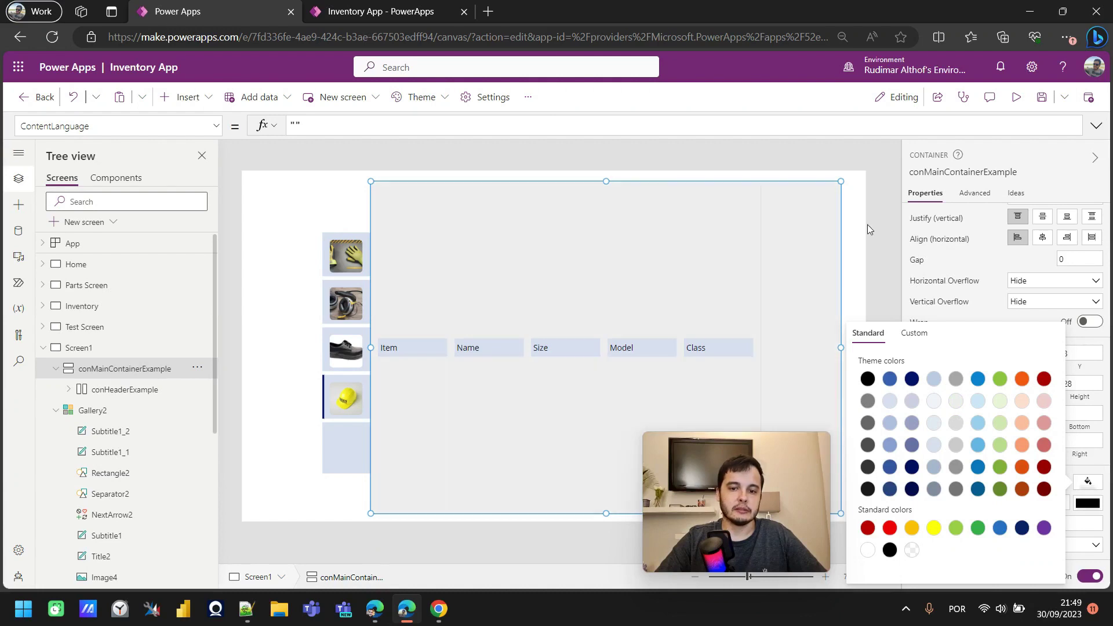
{"action": "left_click", "coordinate": [867, 231]}
{"action": "left_click", "coordinate": [835, 266]}
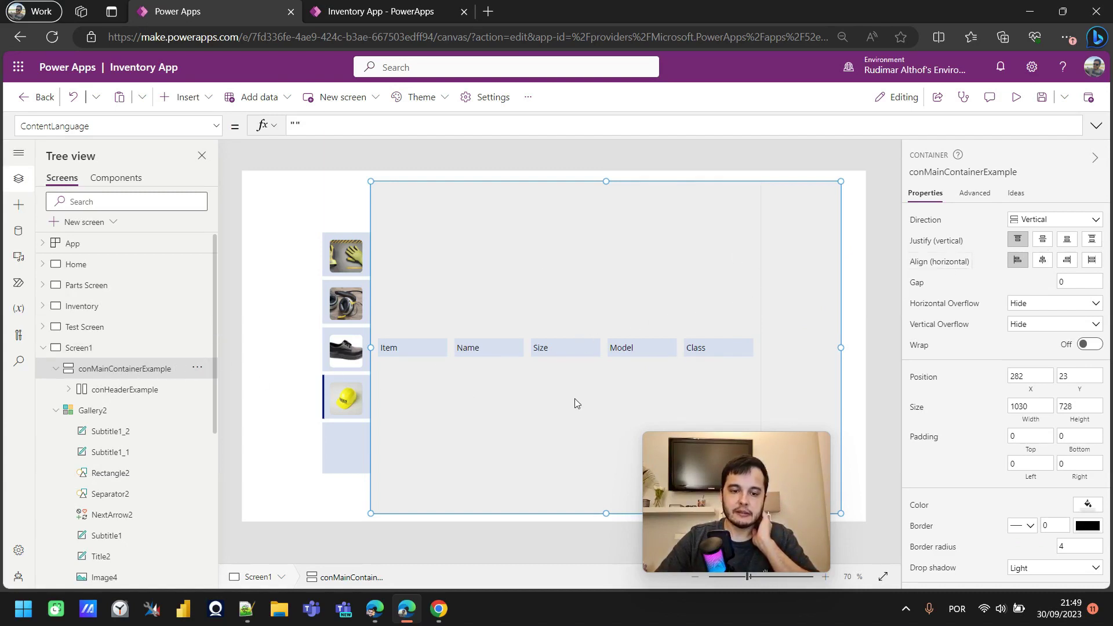
- Turn off flexible height for conHeaderExample, set its height to 60 and stretch it across the full container width
{"action": "left_click", "coordinate": [124, 389]}
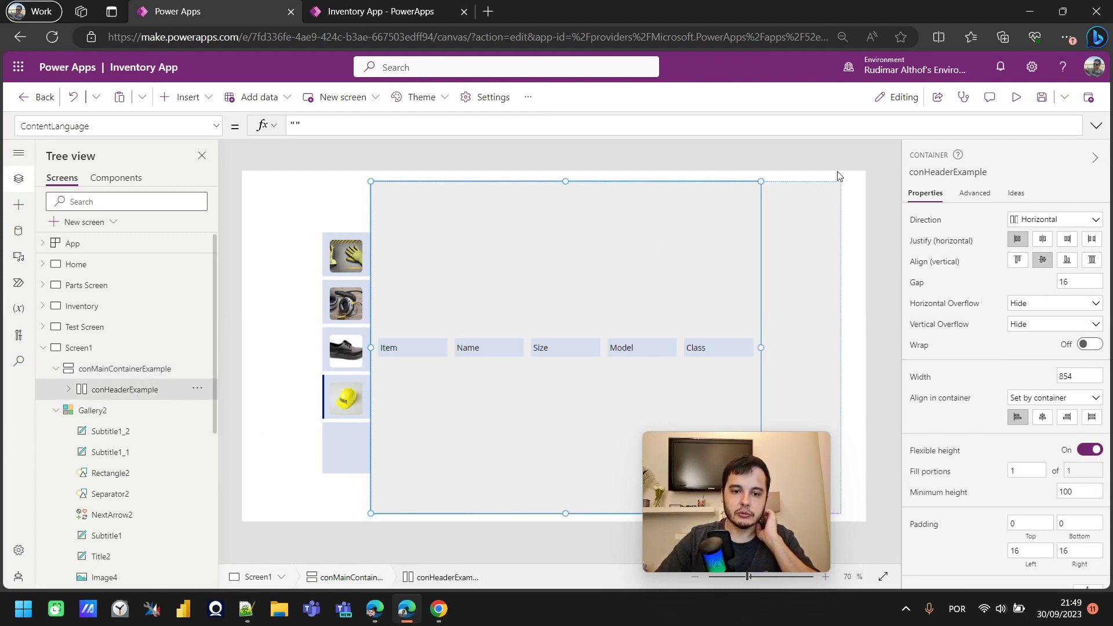
{"action": "left_click", "coordinate": [1091, 451]}
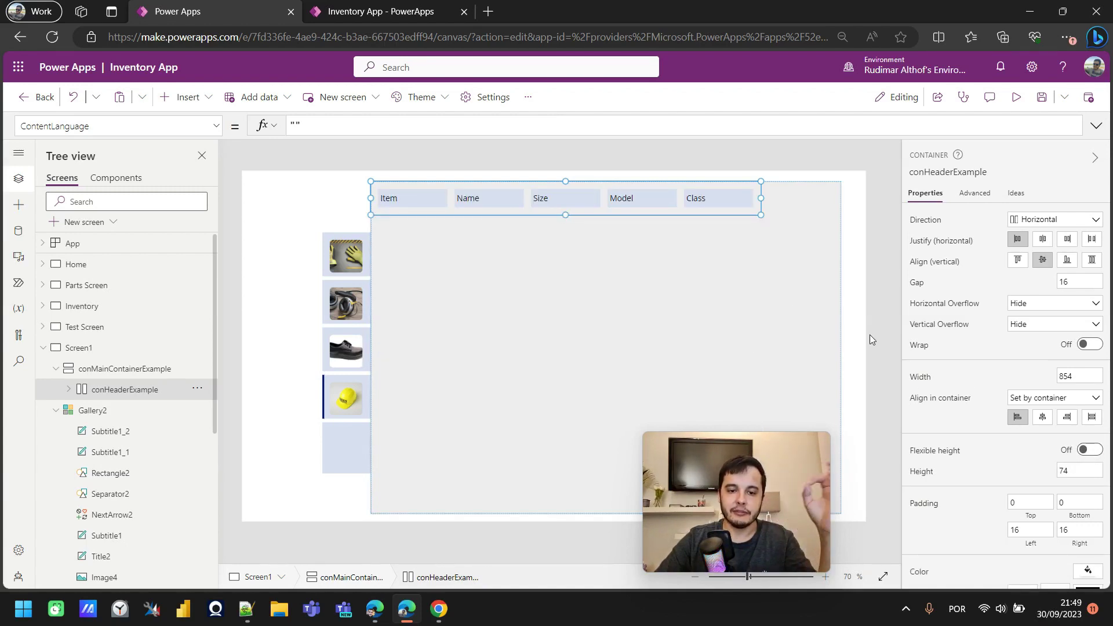
{"action": "left_click", "coordinate": [1062, 469]}
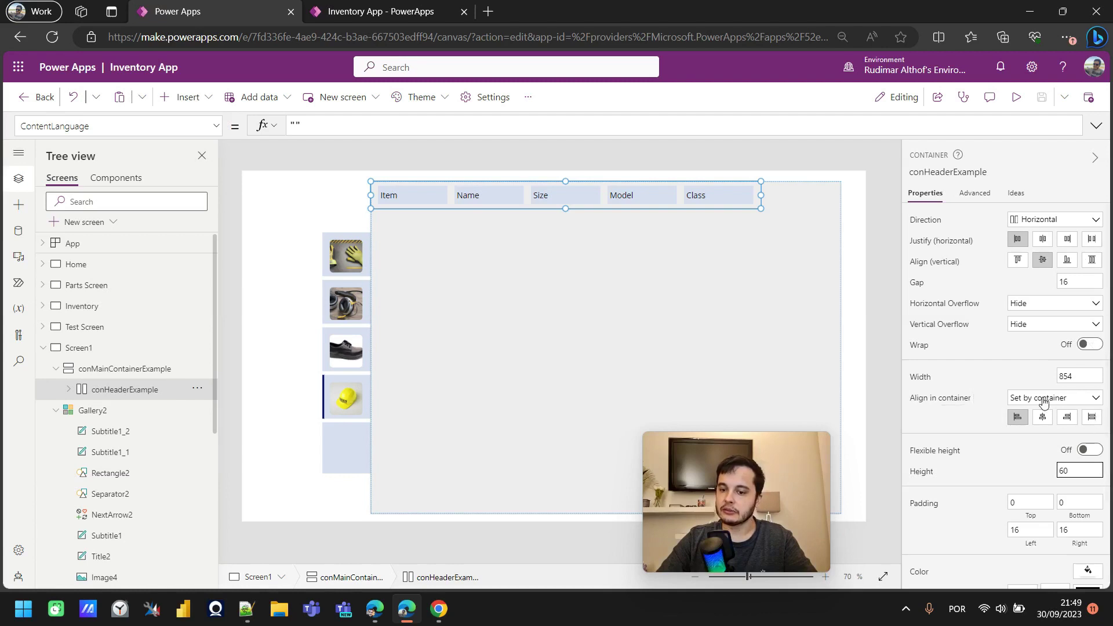
{"action": "left_click", "coordinate": [1092, 418]}
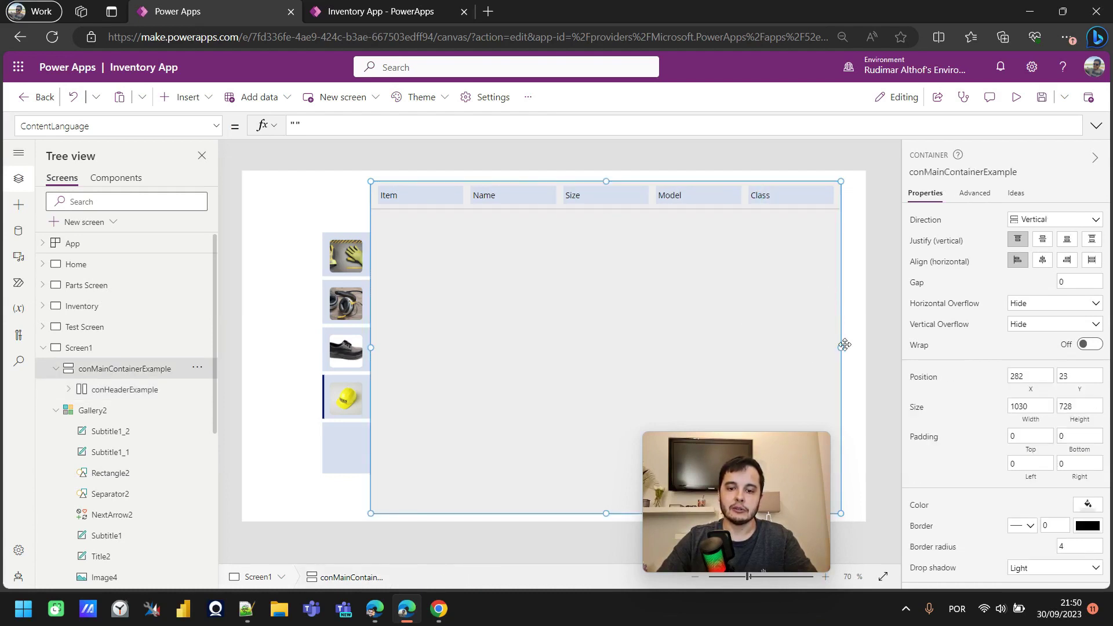
- Narrow conMainContainerExample and reposition it at about X 344, Y 20 with a width of about 982
{"action": "mouse_move", "coordinate": [828, 351]}
{"action": "left_mouse_down"}
{"action": "mouse_move", "coordinate": [597, 348]}
{"action": "mouse_move", "coordinate": [821, 337]}
{"action": "left_mouse_up"}
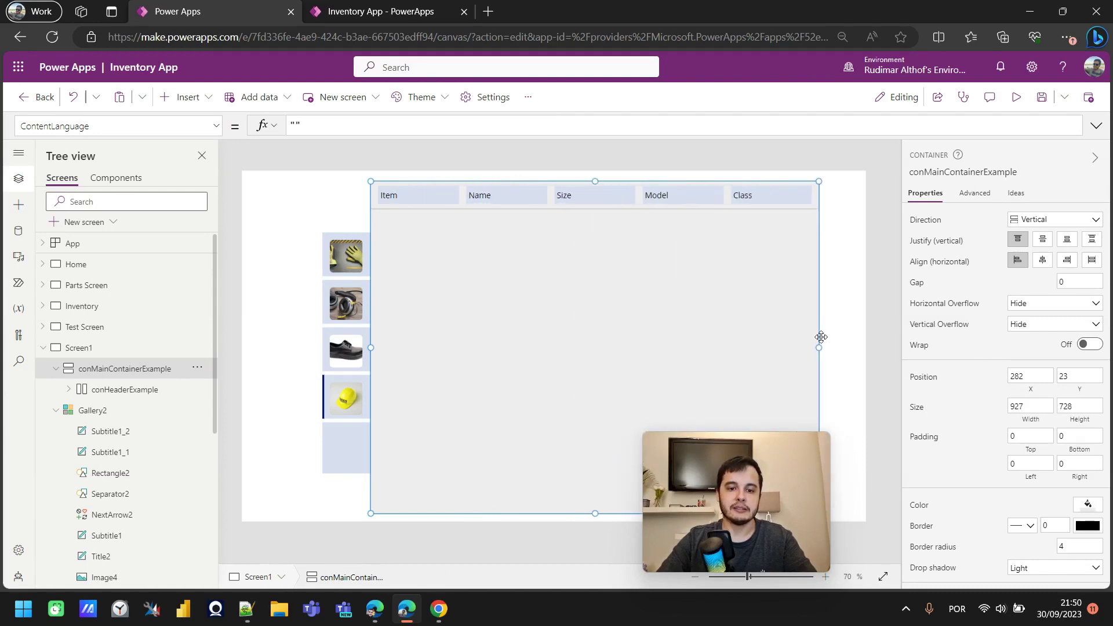
{"action": "left_click_drag", "start_coordinate": [820, 242], "coordinate": [848, 240]}
- Remove Gallery2 from its place on Screen1 and paste it into conMainContainerExample below the header
{"action": "left_click", "coordinate": [369, 454]}
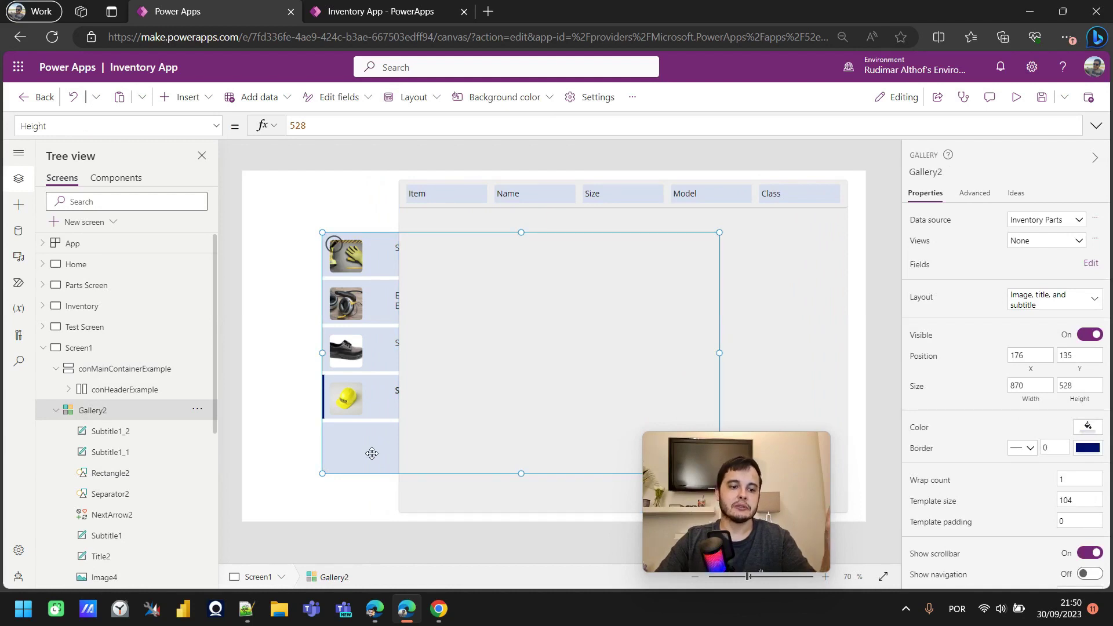
{"action": "key", "text": "Delete"}
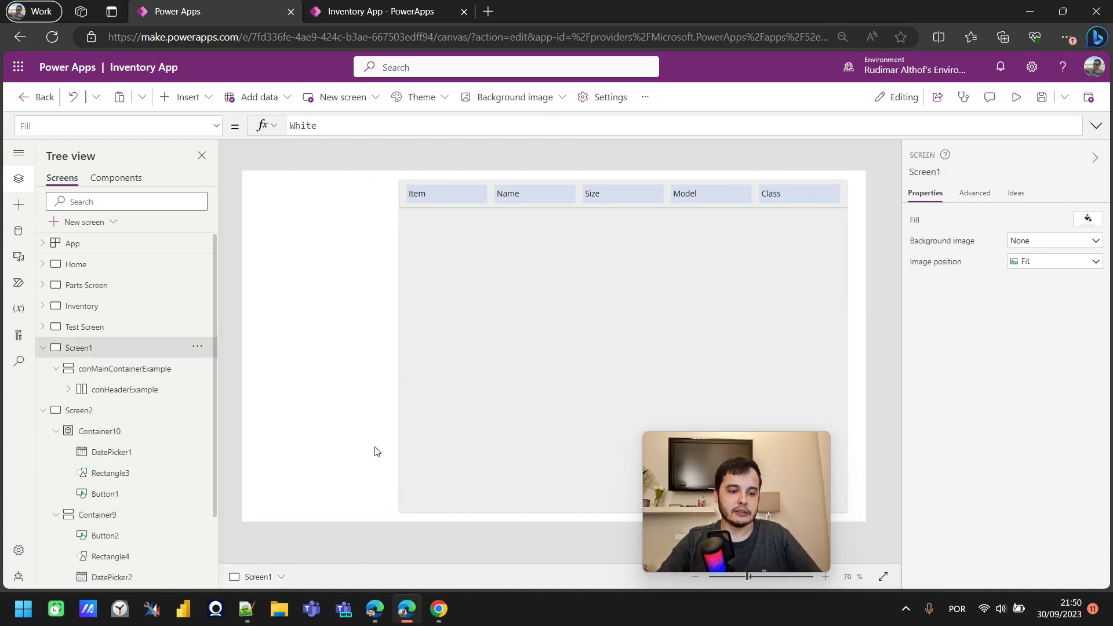
{"action": "left_click", "coordinate": [525, 372]}
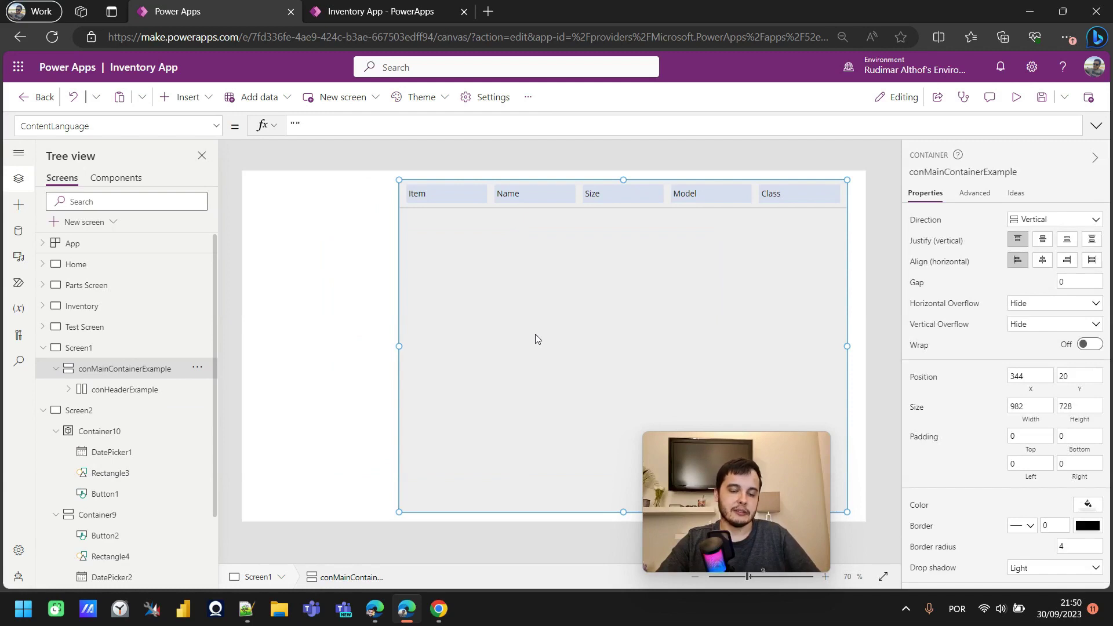
{"action": "key", "text": "ctrl+v"}
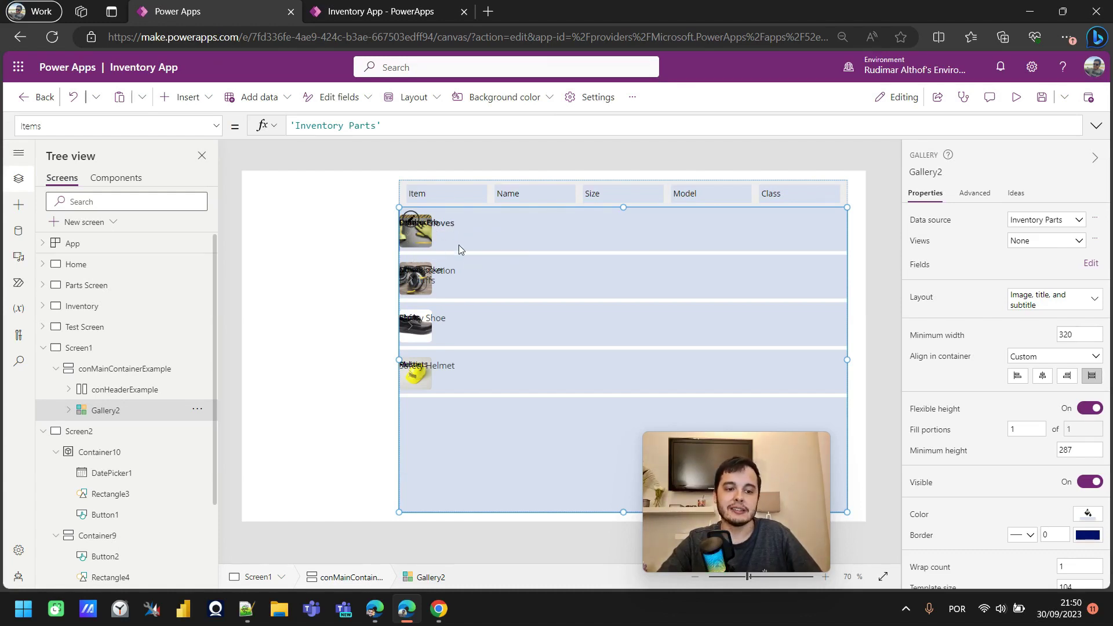
- Try to spread the overlapping class, model and size labels across the first row of Gallery2
{"action": "left_click", "coordinate": [454, 228]}
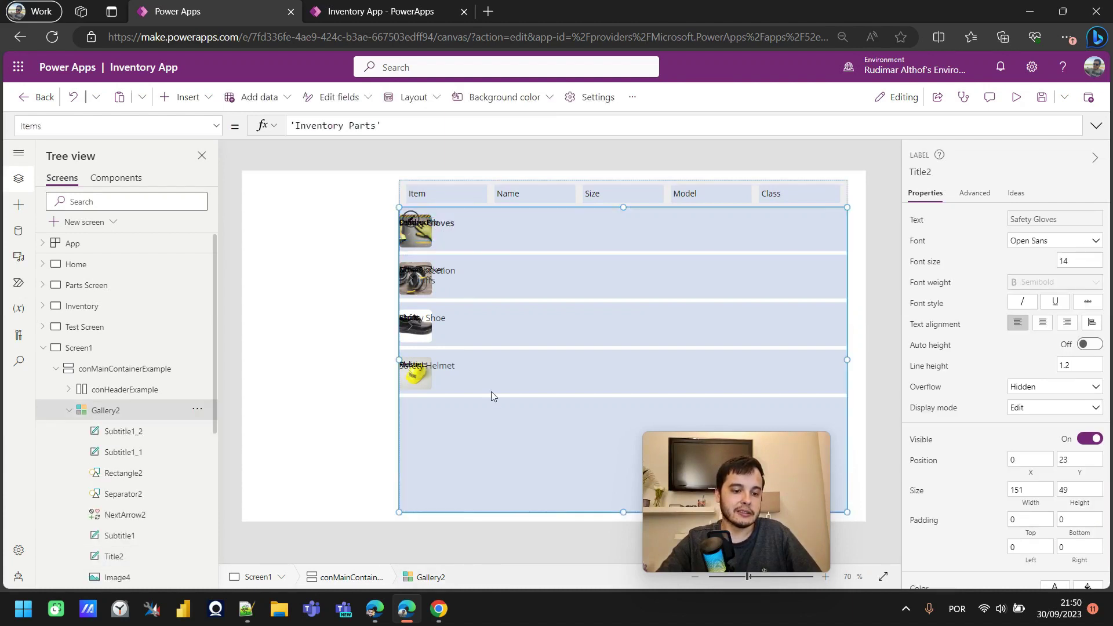
{"action": "left_click", "coordinate": [499, 424]}
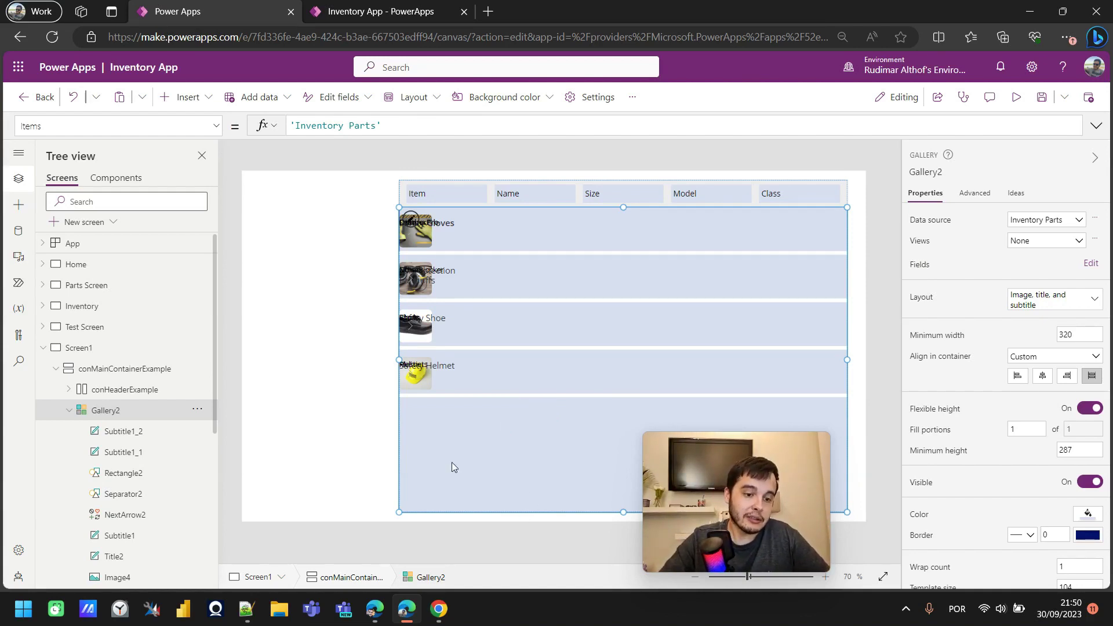
{"action": "left_click", "coordinate": [449, 221]}
{"action": "left_click_drag", "start_coordinate": [448, 221], "coordinate": [636, 221]}
{"action": "left_click", "coordinate": [480, 222]}
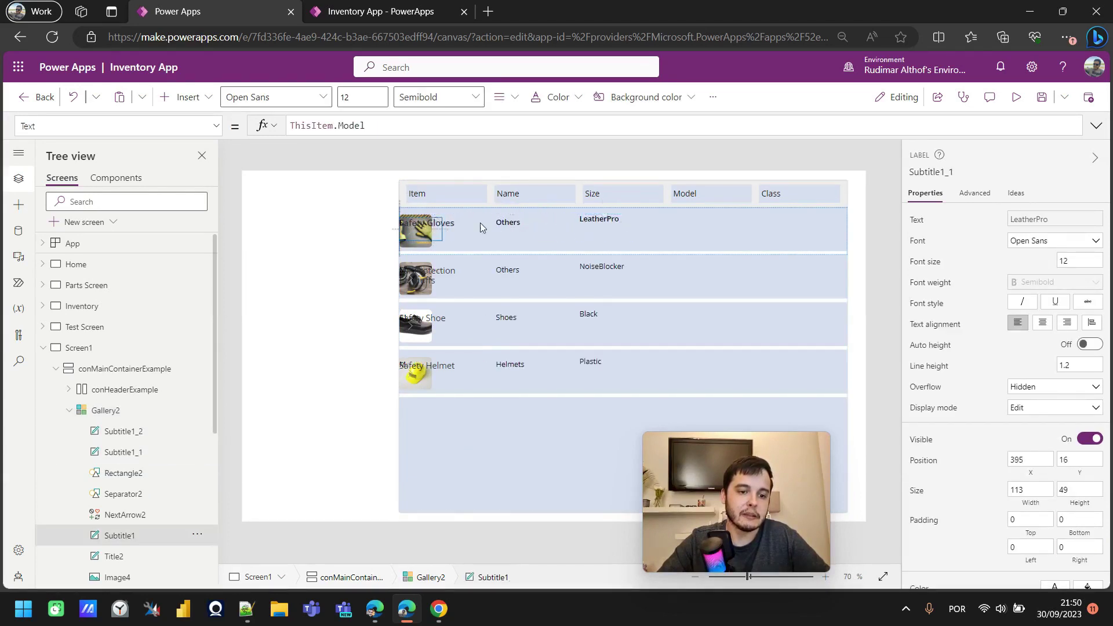
{"action": "left_click_drag", "start_coordinate": [480, 223], "coordinate": [725, 225]}
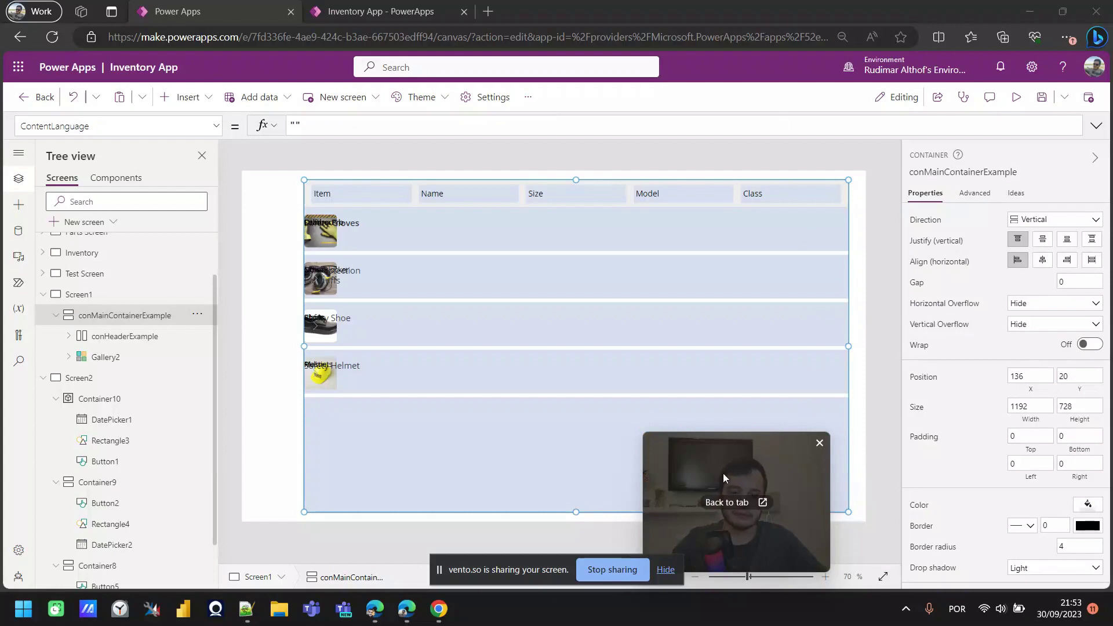
{"action": "left_click_drag", "start_coordinate": [722, 473], "coordinate": [980, 472]}
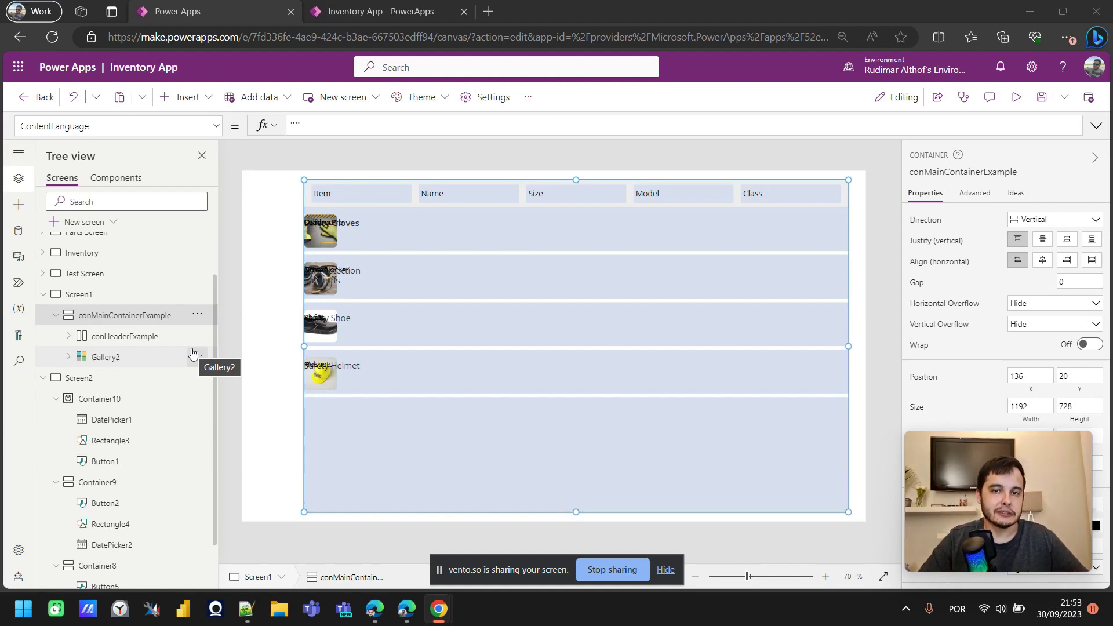
- Arrange the gallery's name, size, model and class labels in the first row beneath their matching header columns
{"action": "left_click_drag", "start_coordinate": [347, 227], "coordinate": [426, 227]}
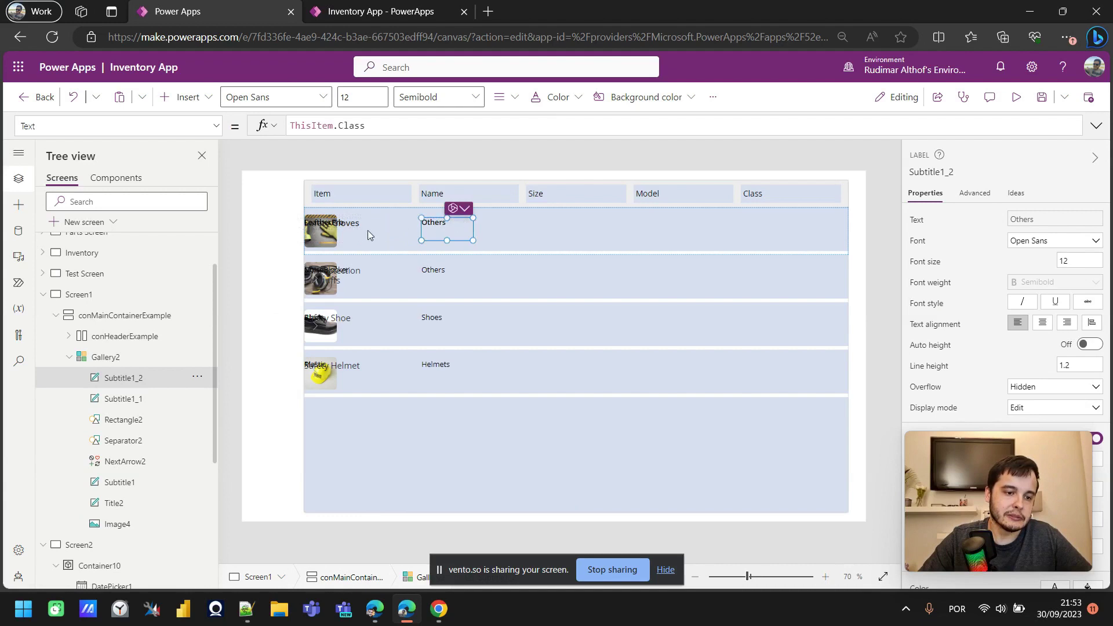
{"action": "left_click_drag", "start_coordinate": [348, 232], "coordinate": [573, 231]}
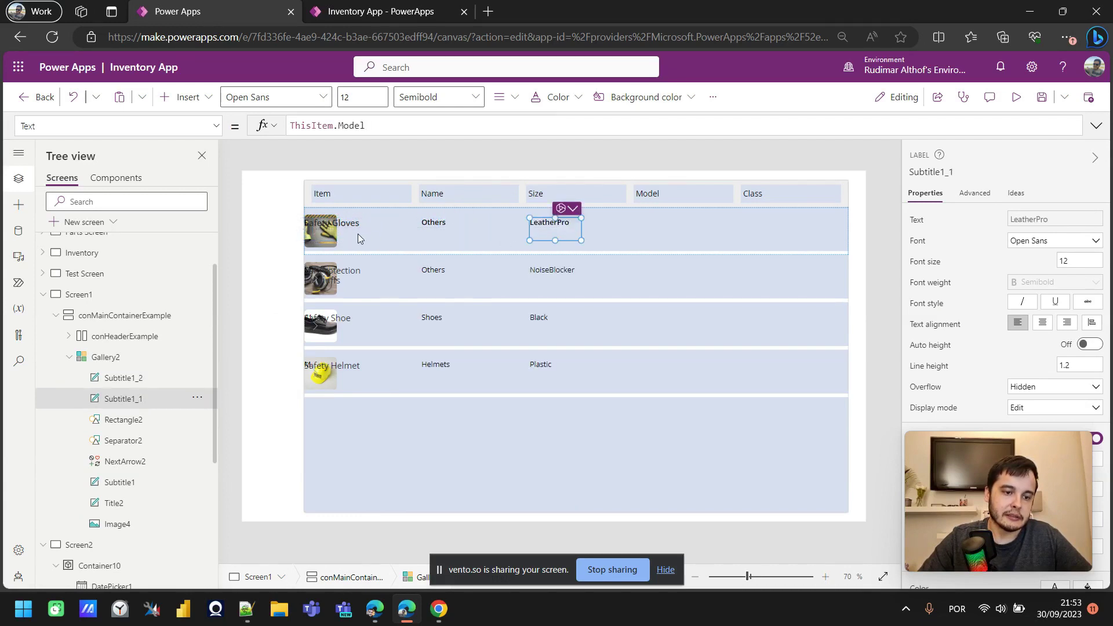
{"action": "left_click_drag", "start_coordinate": [358, 237], "coordinate": [675, 226]}
{"action": "mouse_move", "coordinate": [545, 230]}
{"action": "left_mouse_down"}
{"action": "mouse_move", "coordinate": [693, 228]}
{"action": "mouse_move", "coordinate": [542, 220]}
{"action": "left_mouse_up"}
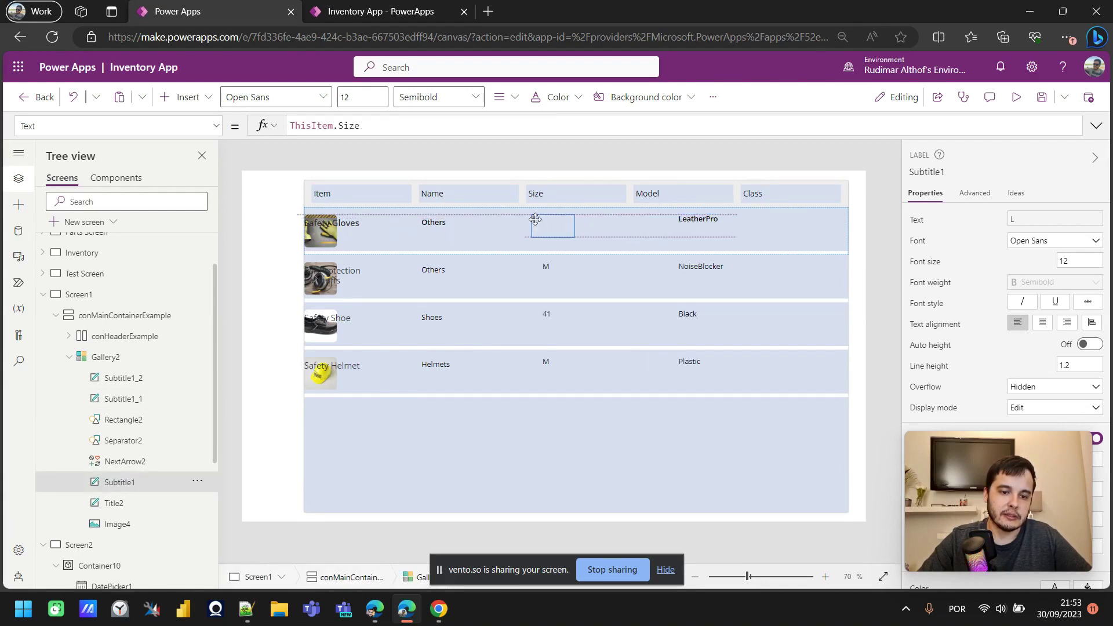
{"action": "left_click_drag", "start_coordinate": [702, 221], "coordinate": [660, 221]}
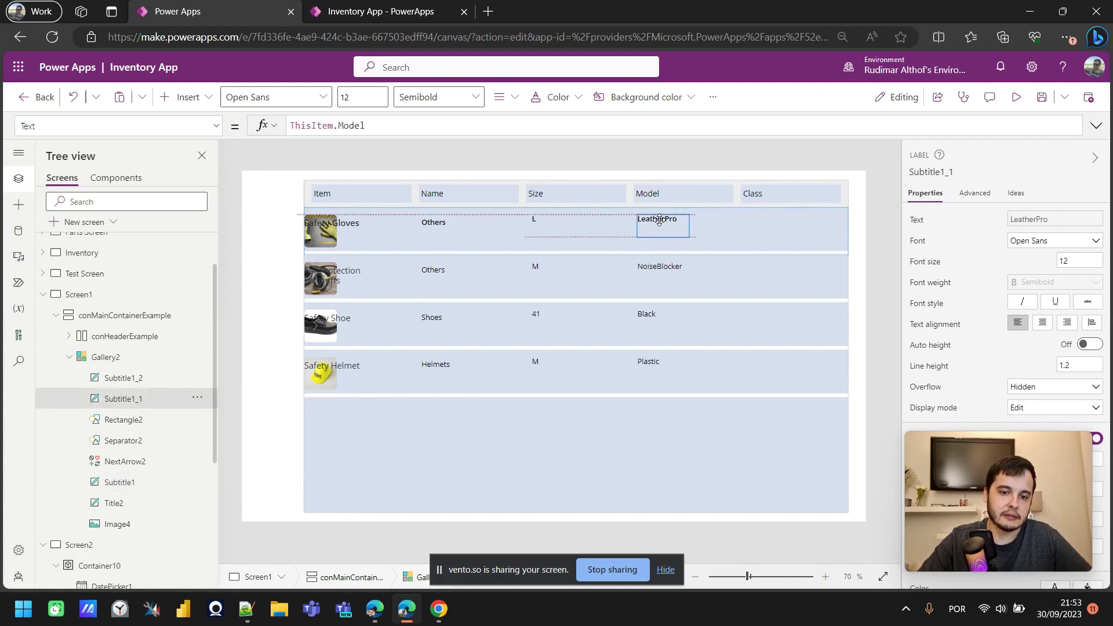
{"action": "left_click_drag", "start_coordinate": [450, 225], "coordinate": [748, 224]}
{"action": "left_click_drag", "start_coordinate": [372, 223], "coordinate": [459, 224]}
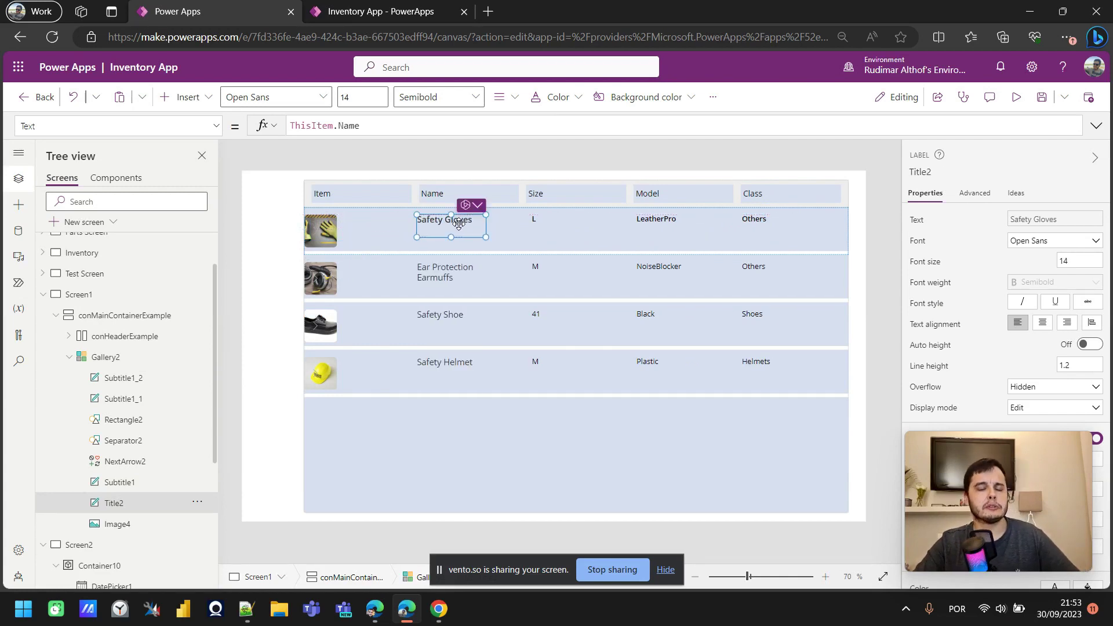
- Move the gallery's next arrow to the far end of the row and place Image4 under Item at X 27, Y 12
{"action": "left_click", "coordinate": [319, 238]}
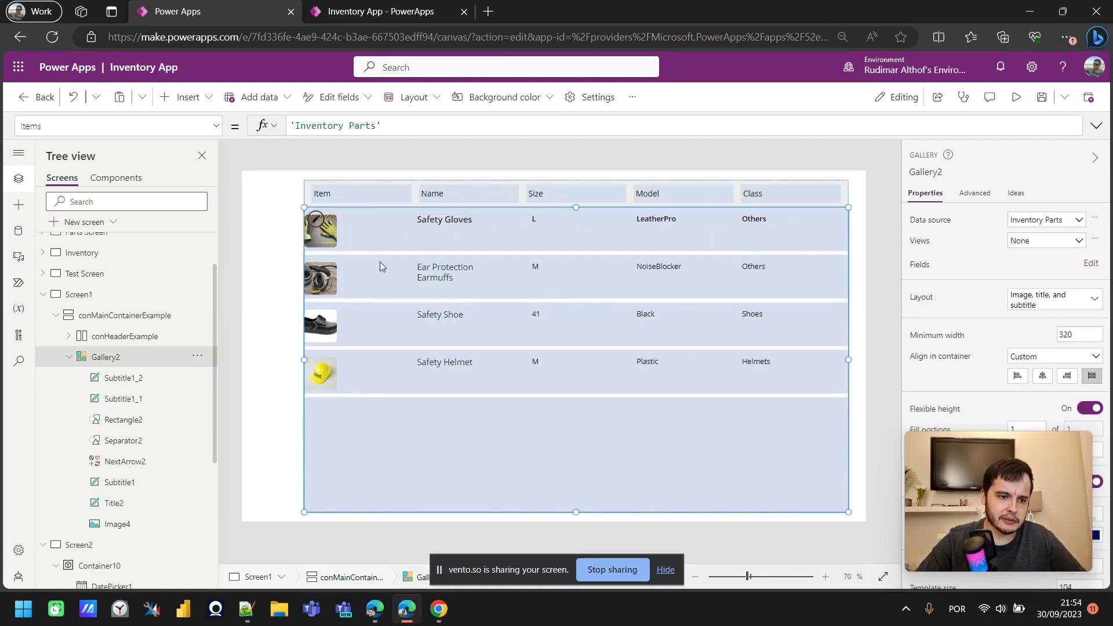
{"action": "left_click", "coordinate": [319, 237]}
{"action": "left_click_drag", "start_coordinate": [319, 237], "coordinate": [827, 232]}
{"action": "left_click", "coordinate": [325, 241]}
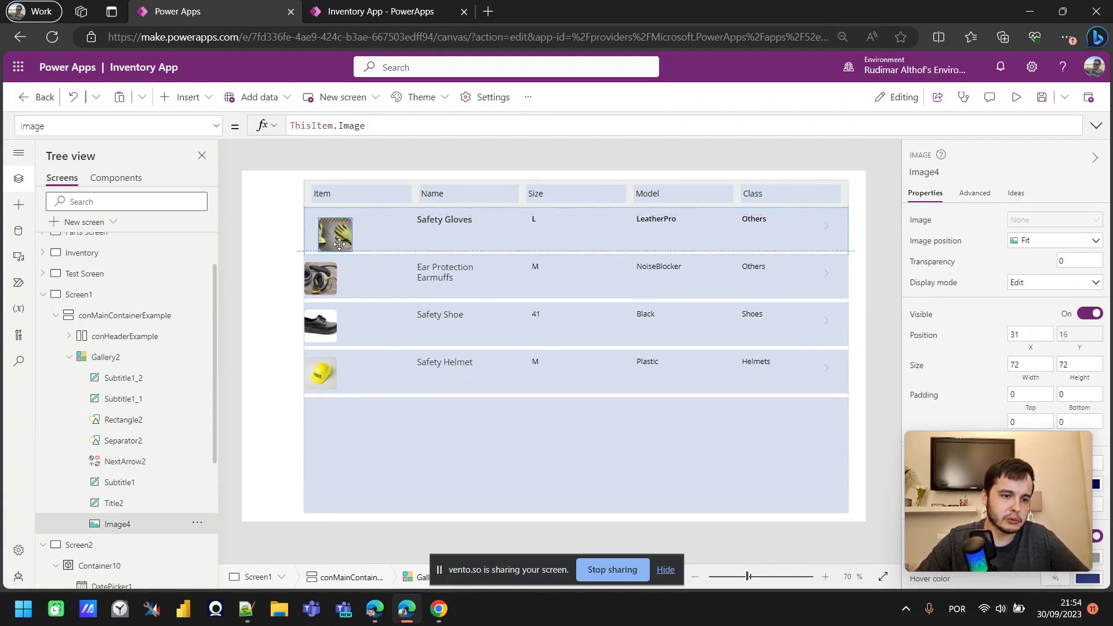
{"action": "left_click_drag", "start_coordinate": [324, 241], "coordinate": [337, 240]}
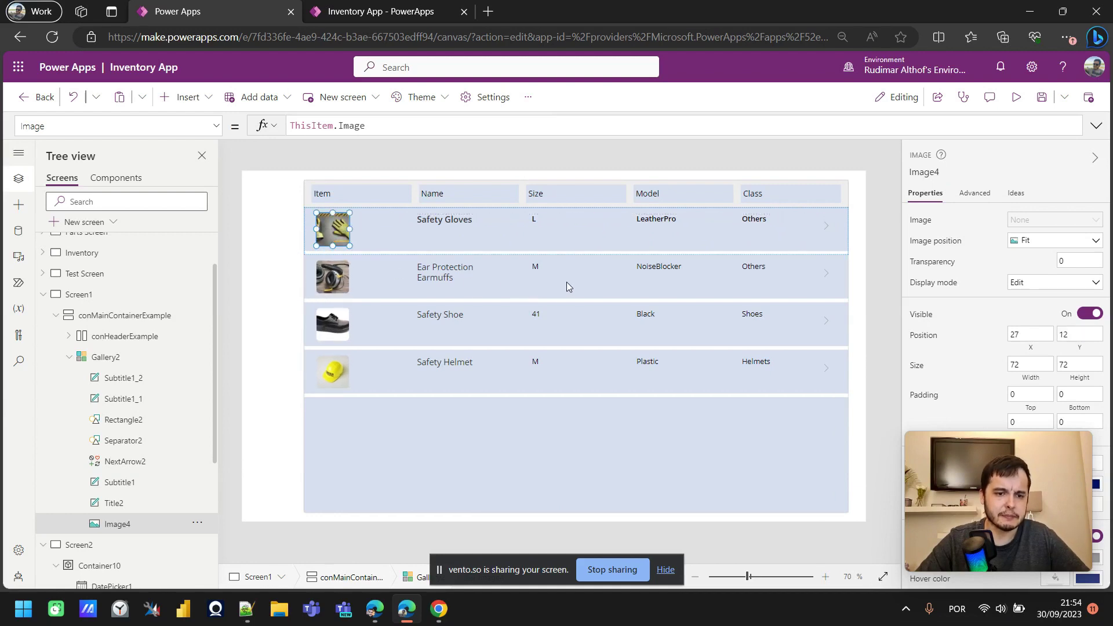
{"action": "left_click", "coordinate": [863, 221]}
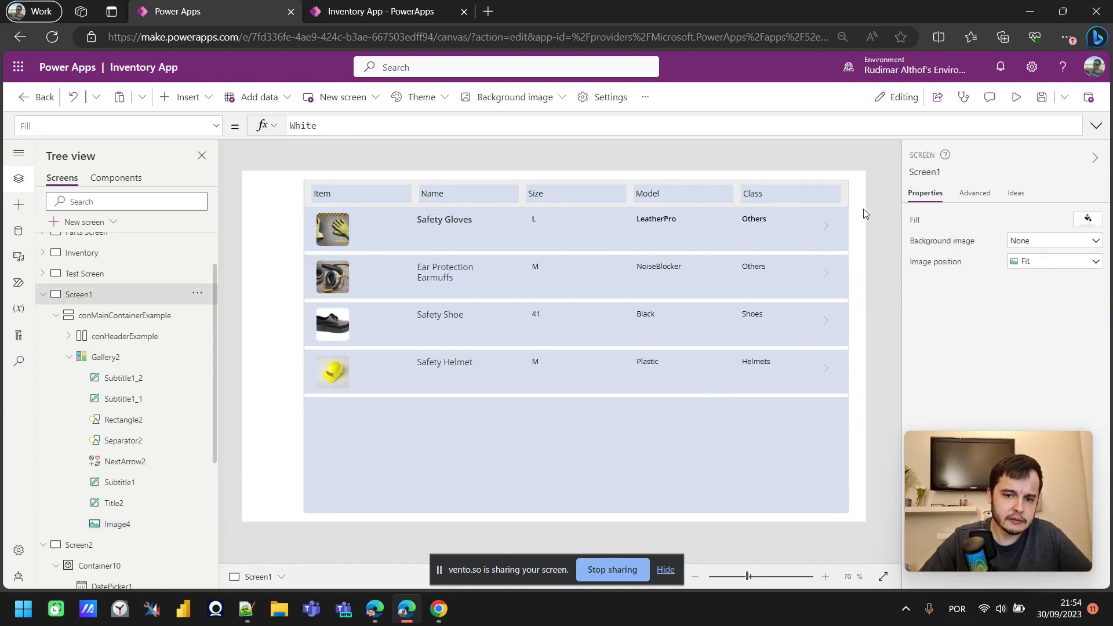
- Review how conHeaderExample and Gallery2 are nested inside conMainContainerExample, and collapse Gallery2 in the hierarchy
{"action": "left_click", "coordinate": [652, 443]}
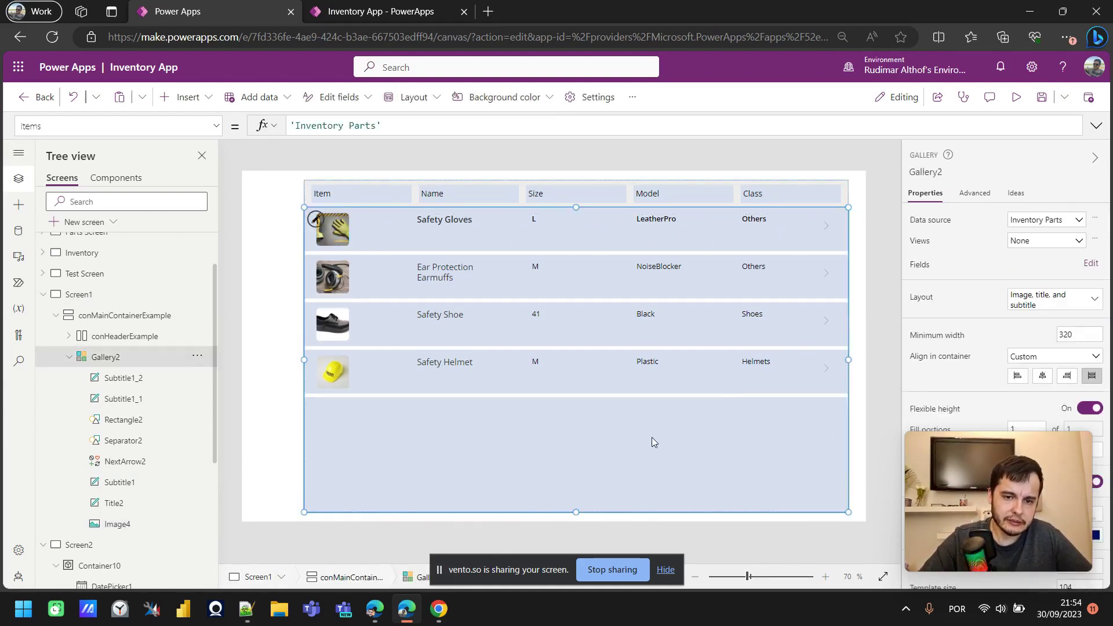
{"action": "left_click", "coordinate": [152, 320]}
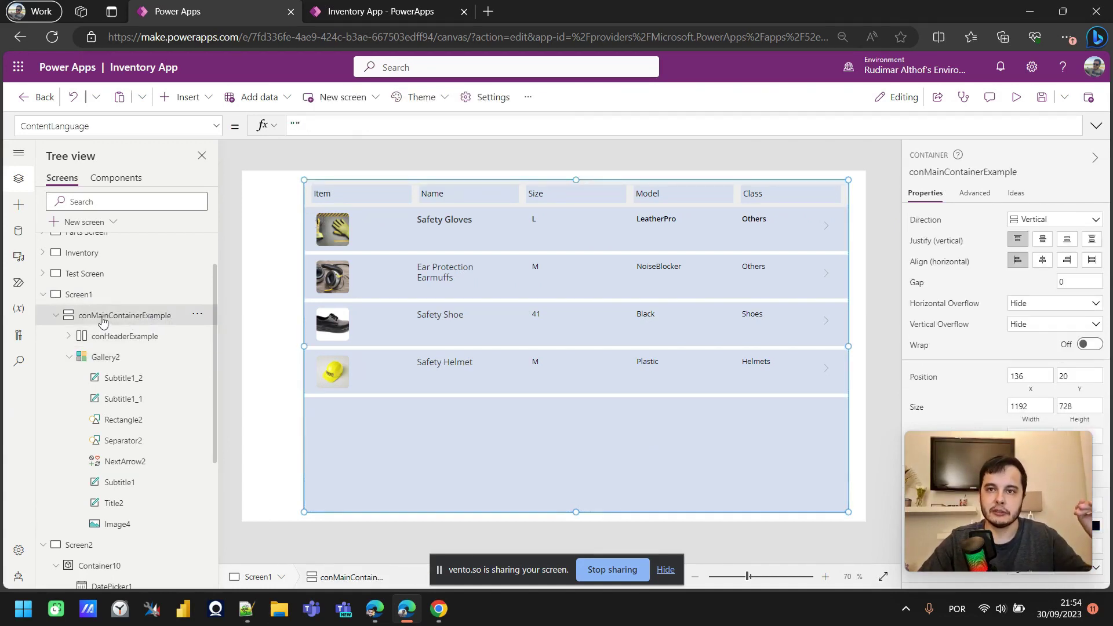
{"action": "left_click", "coordinate": [113, 337]}
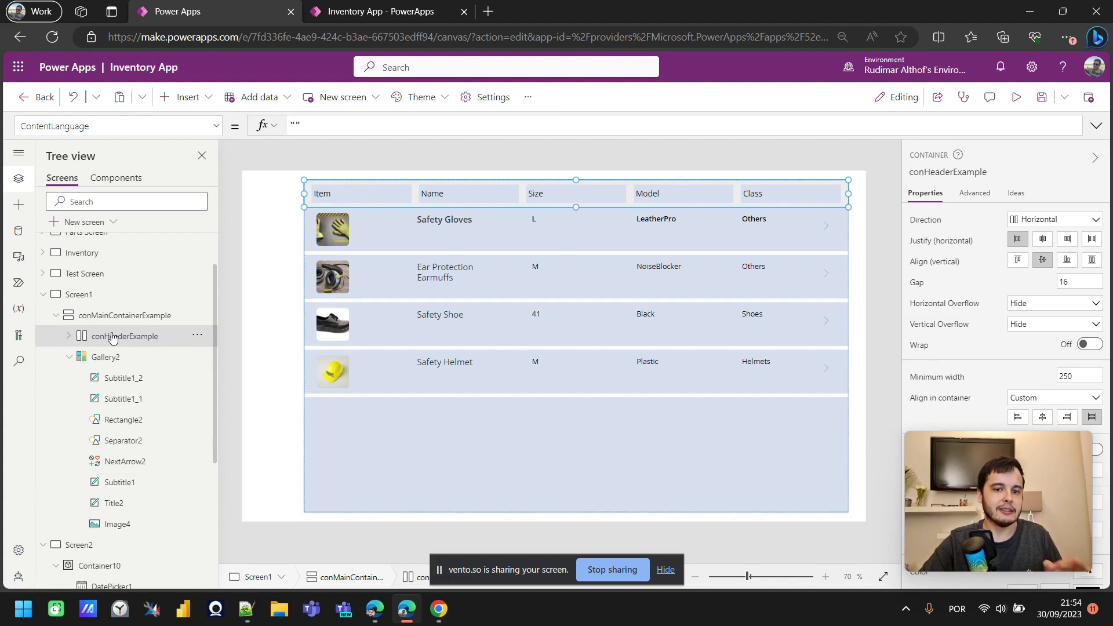
{"action": "left_click", "coordinate": [108, 357]}
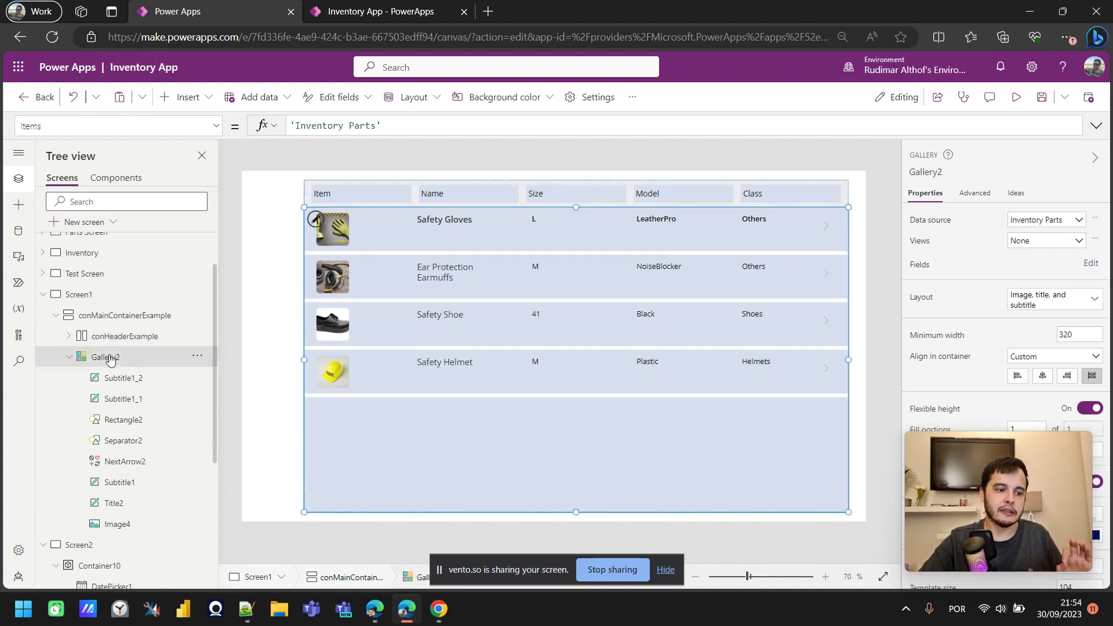
{"action": "left_click", "coordinate": [69, 358]}
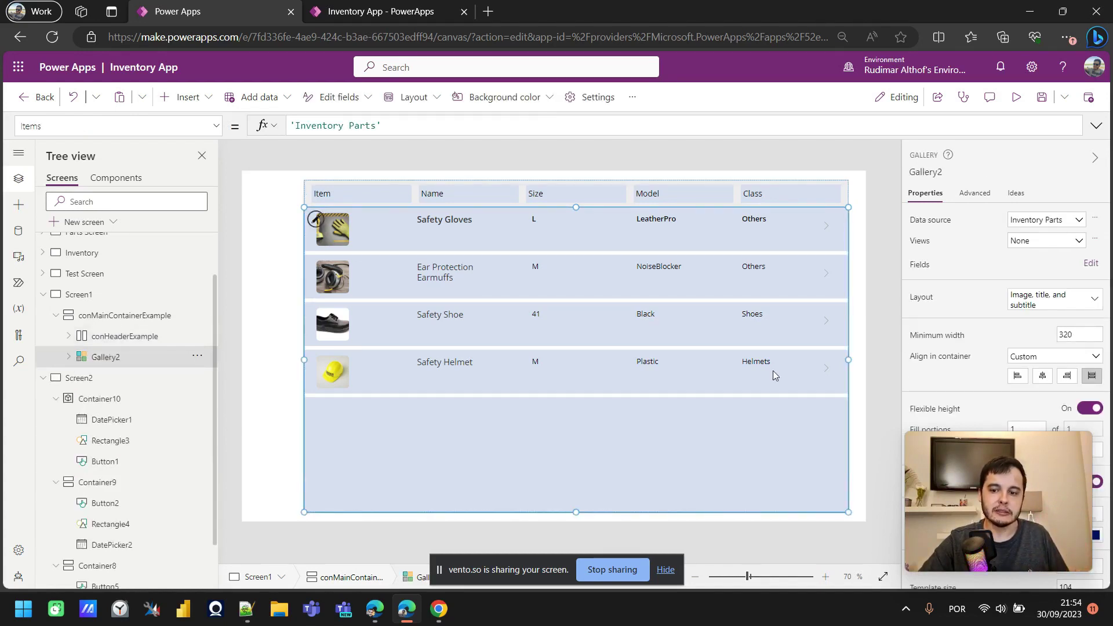
{"action": "scroll", "coordinate": [1005, 323], "scroll_direction": "down", "scroll_amount": 1}
{"action": "scroll", "coordinate": [1005, 324], "scroll_direction": "down", "scroll_amount": 2}
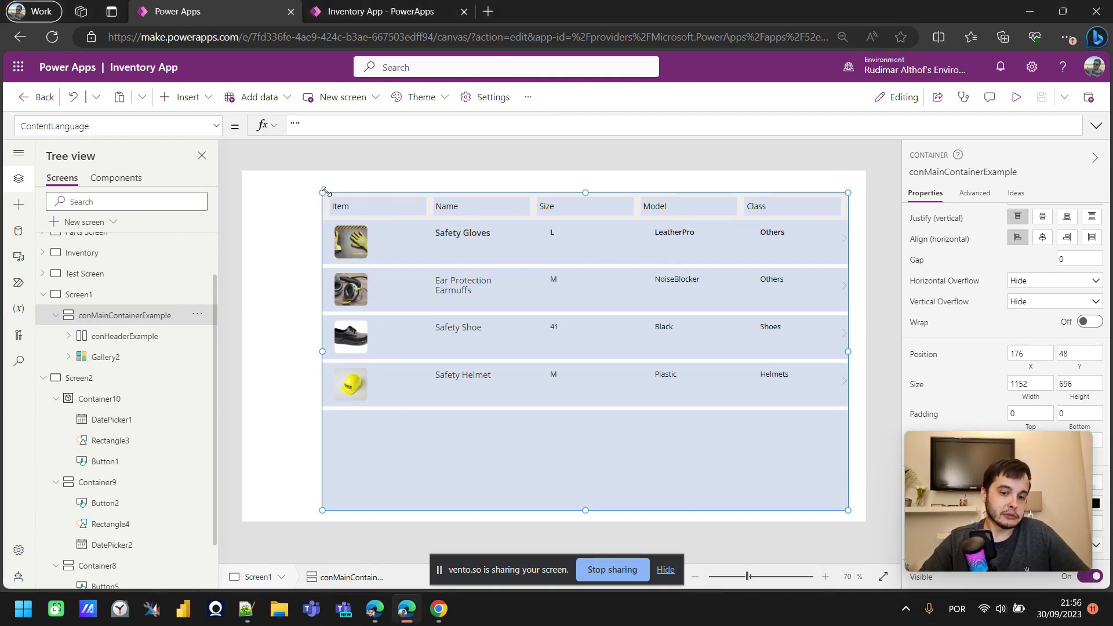
- Resize conMainContainerExample to about 916 by 721 and move it to position X 0, Y 0
{"action": "left_click_drag", "start_coordinate": [322, 193], "coordinate": [430, 181]}
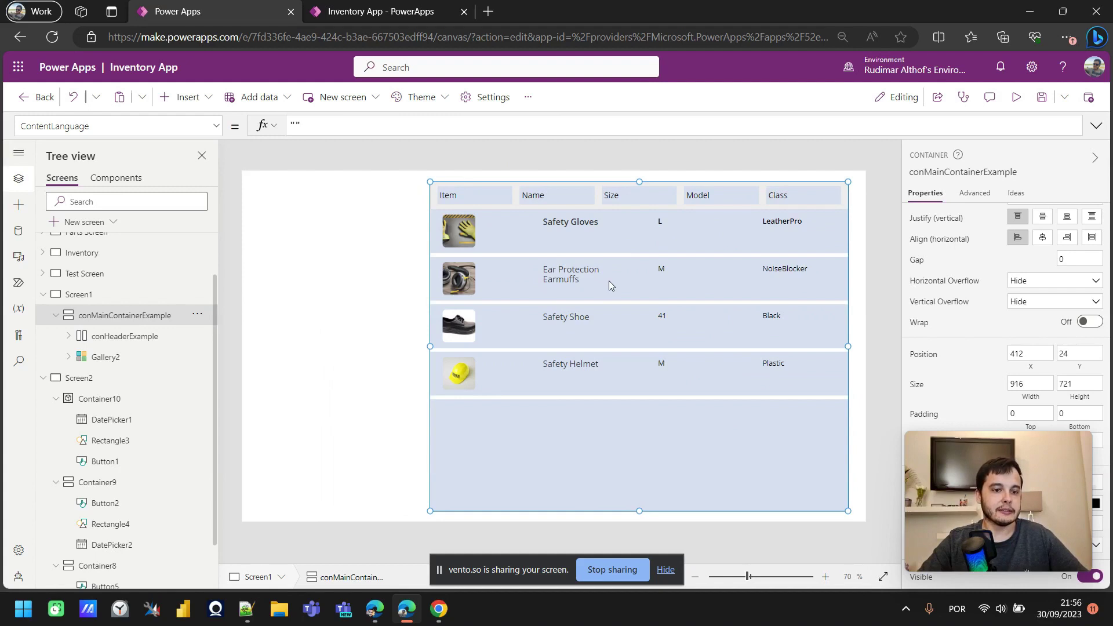
{"action": "left_click_drag", "start_coordinate": [849, 204], "coordinate": [660, 164]}
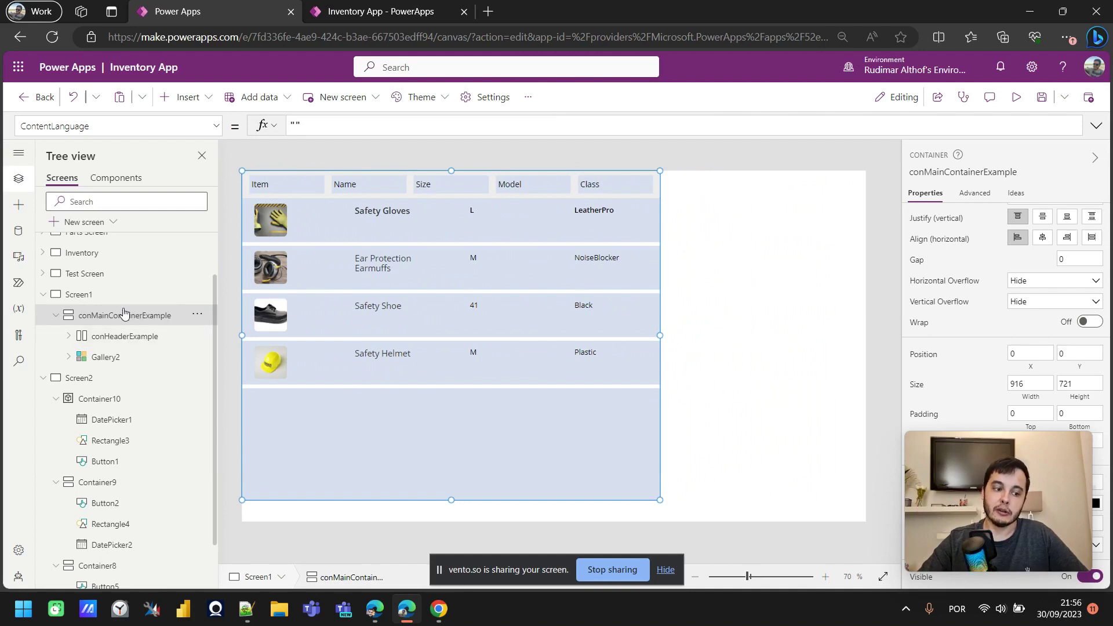
- Set conMainContainerExample's width to Parent.Width and its height to Parent.Height
{"action": "left_click", "coordinate": [1030, 398]}
{"action": "type", "text": "P"}
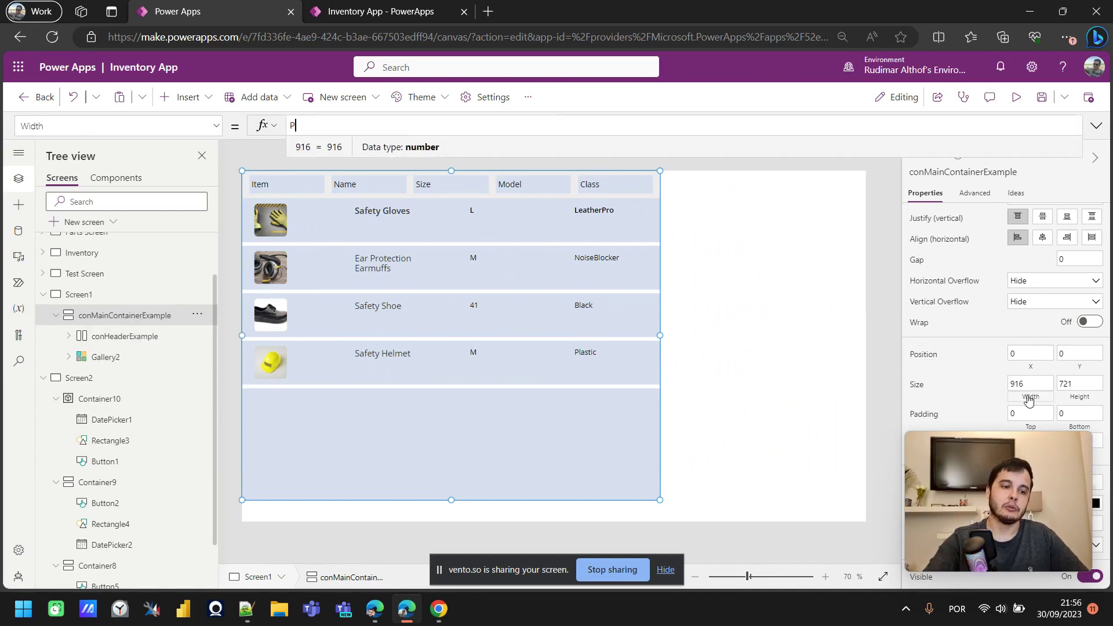
{"action": "type", "text": "arent.Width"}
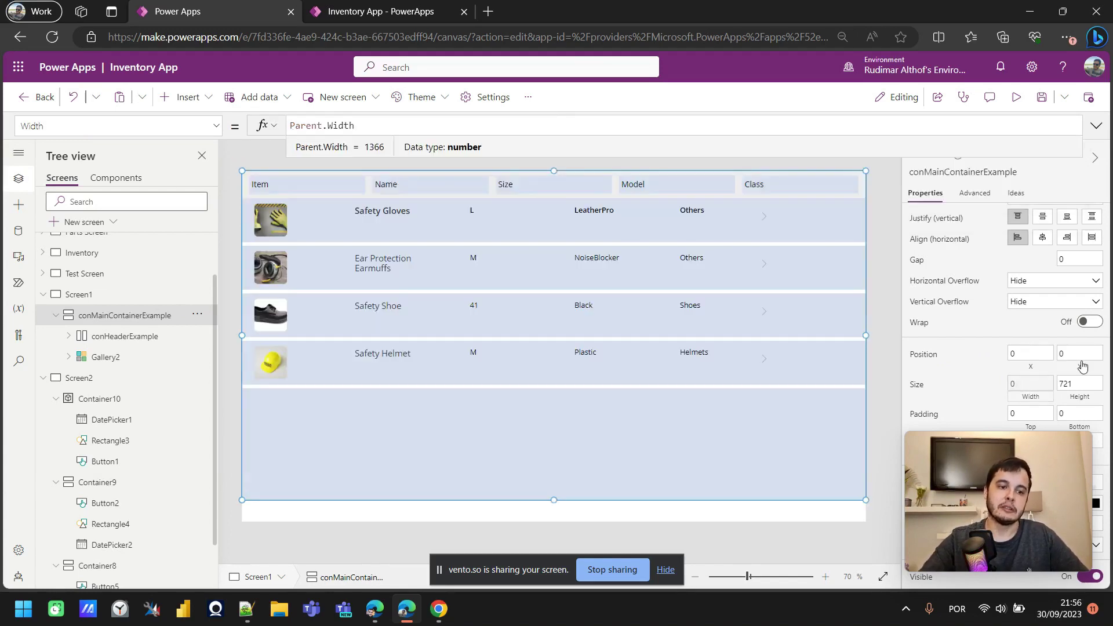
{"action": "left_click", "coordinate": [1072, 396]}
{"action": "type", "text": "a"}
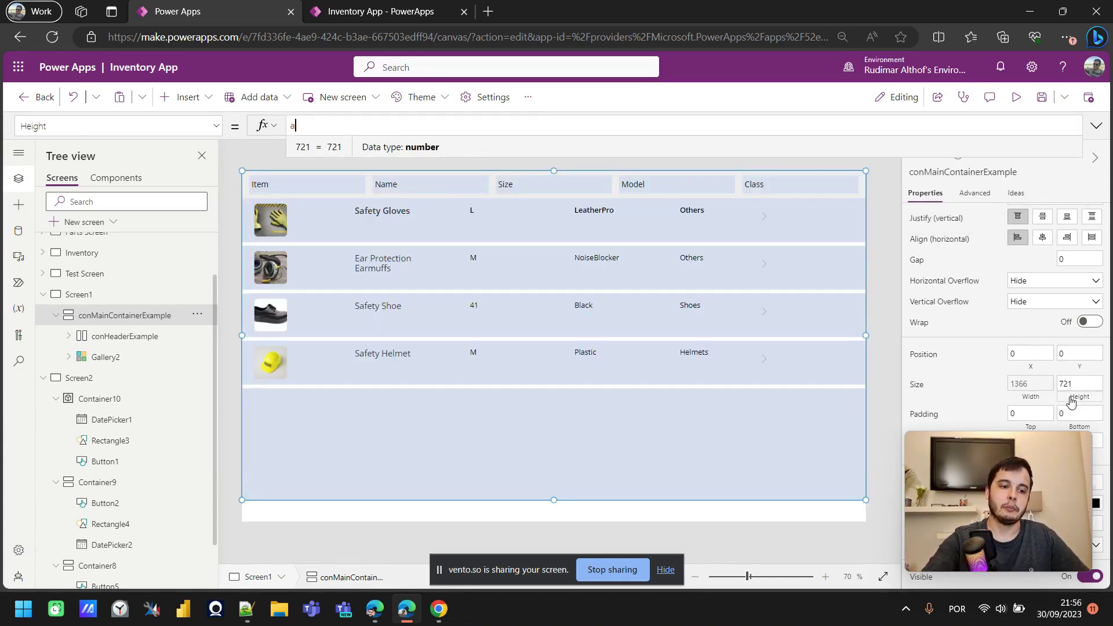
{"action": "key", "text": "BackSpace"}
{"action": "type", "text": "Par"}
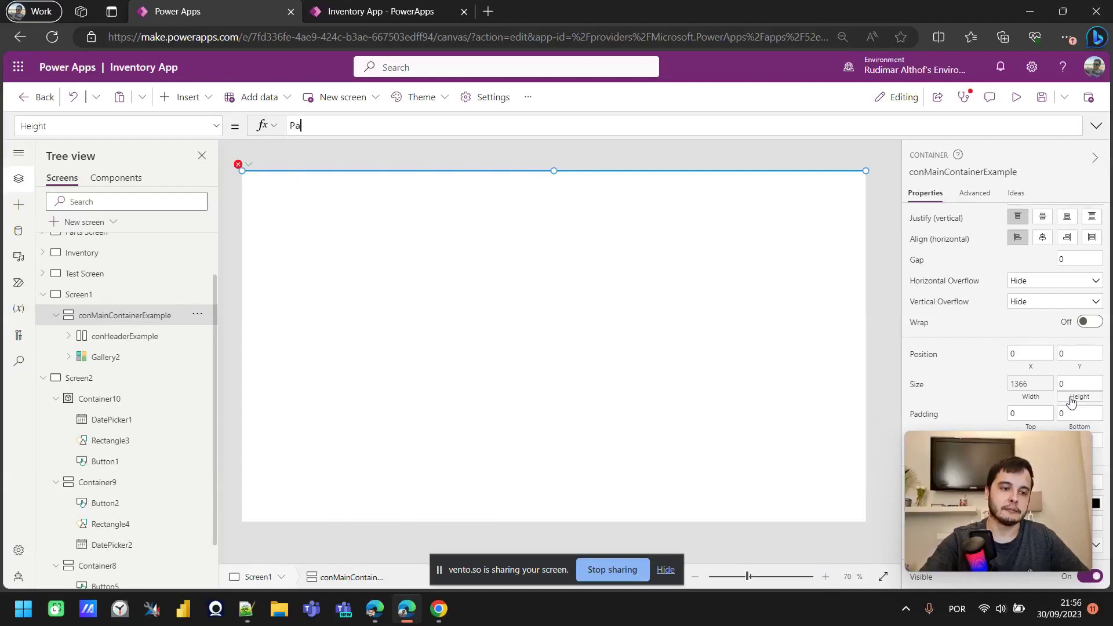
{"action": "type", "text": "ent.Height"}
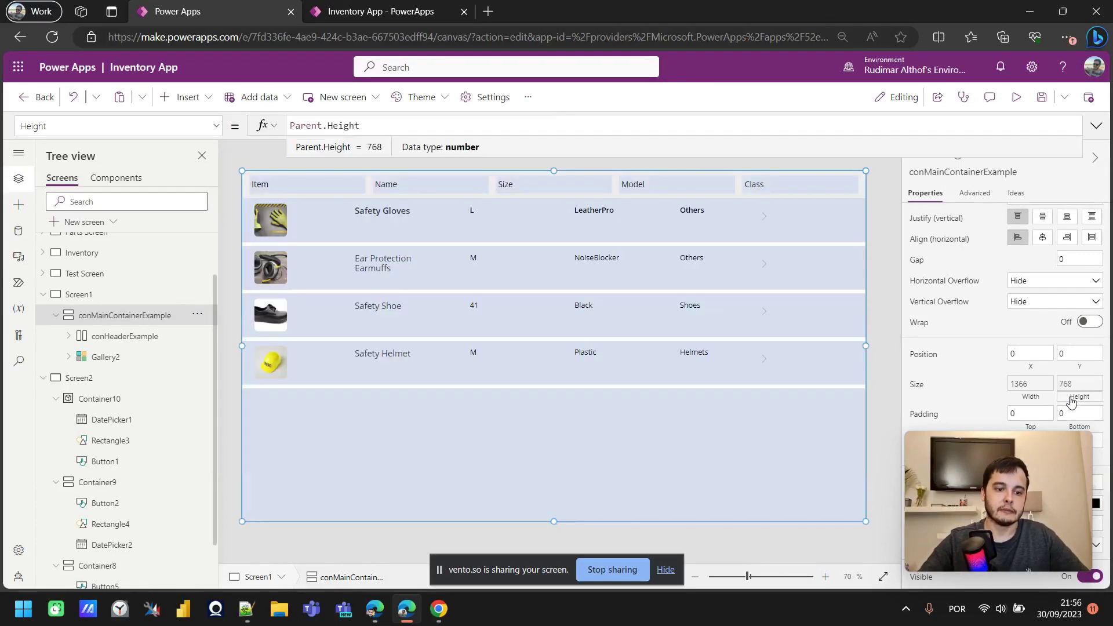
- Preview the app and resize the browser window to several widths, comparing the header columns with the gallery values, and maximize it again
{"action": "left_click", "coordinate": [1016, 97]}
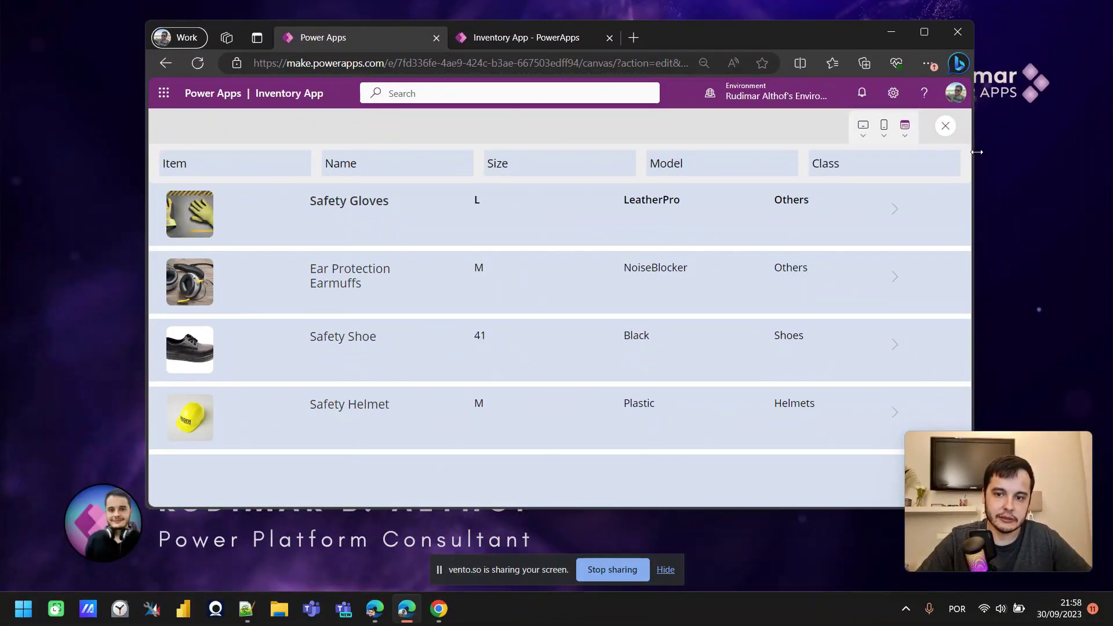
{"action": "left_click_drag", "start_coordinate": [977, 152], "coordinate": [782, 180]}
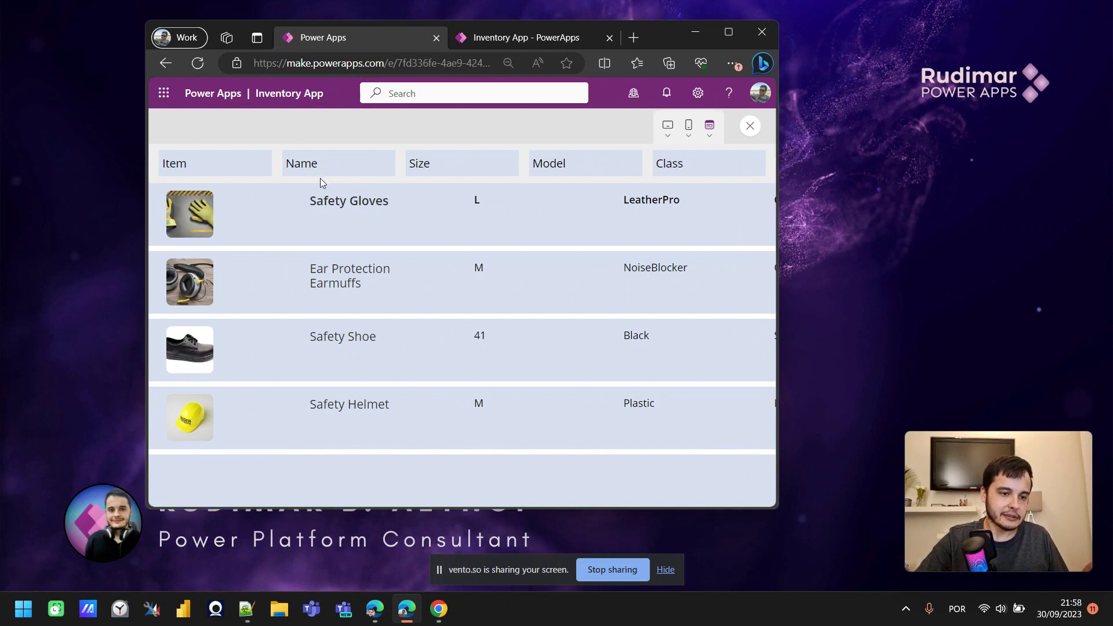
{"action": "left_click_drag", "start_coordinate": [314, 203], "coordinate": [399, 207]}
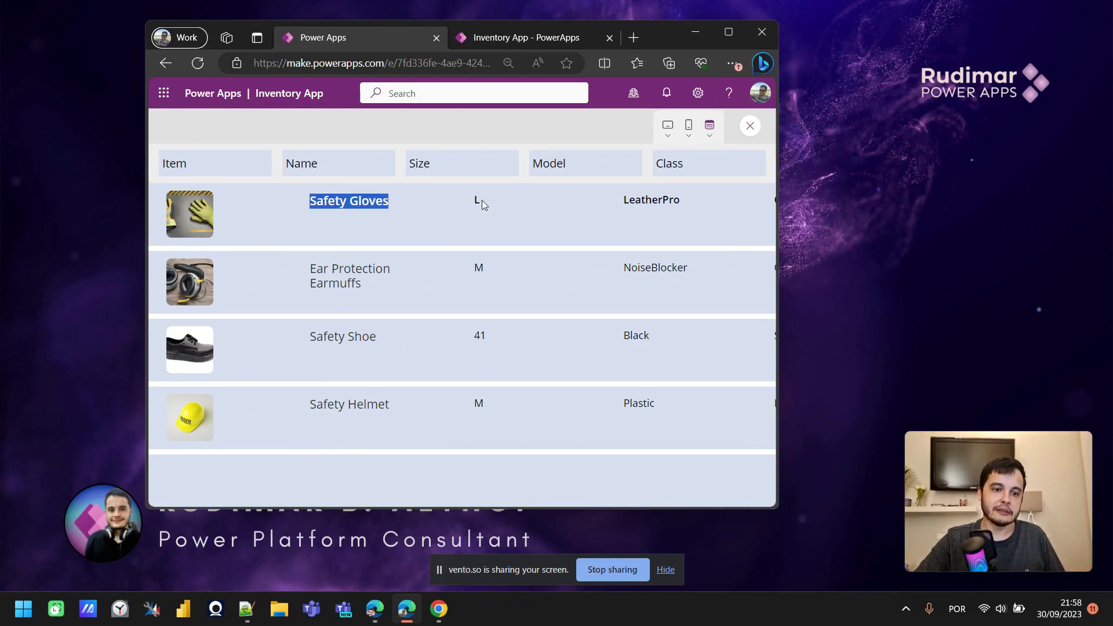
{"action": "left_click_drag", "start_coordinate": [332, 165], "coordinate": [280, 165]}
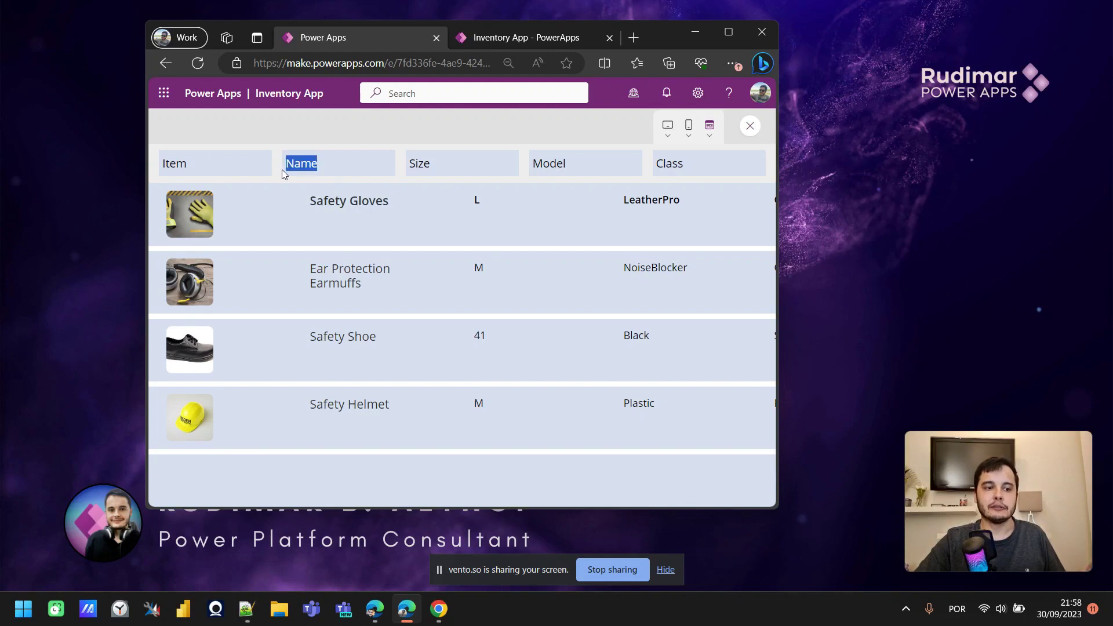
{"action": "left_click_drag", "start_coordinate": [437, 168], "coordinate": [407, 167]}
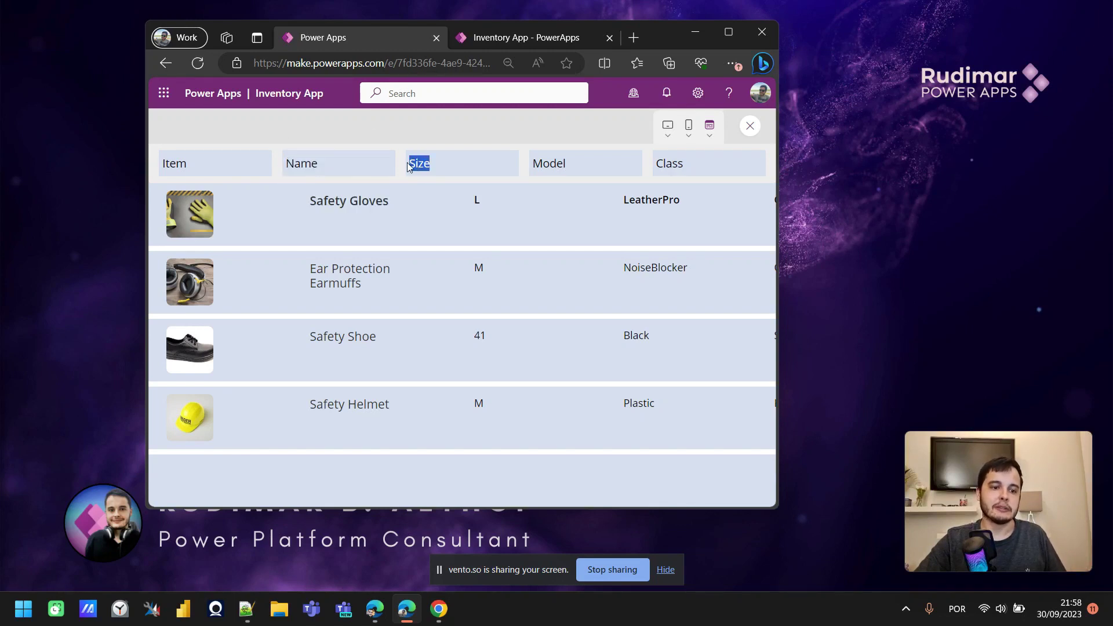
{"action": "left_click_drag", "start_coordinate": [779, 169], "coordinate": [891, 173]}
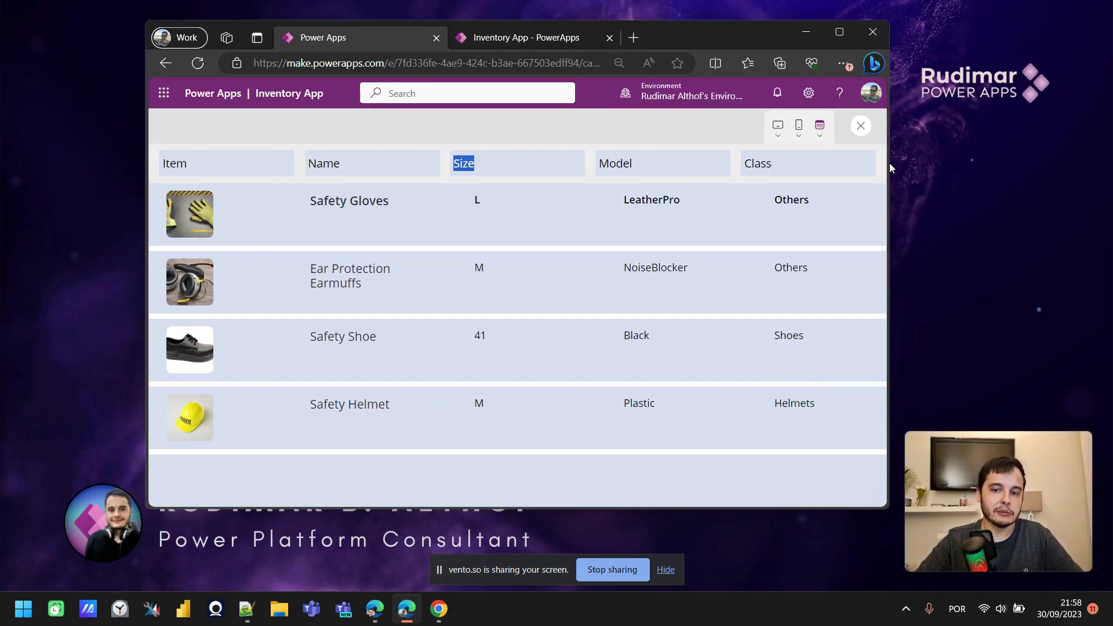
{"action": "left_click_drag", "start_coordinate": [894, 156], "coordinate": [755, 175]}
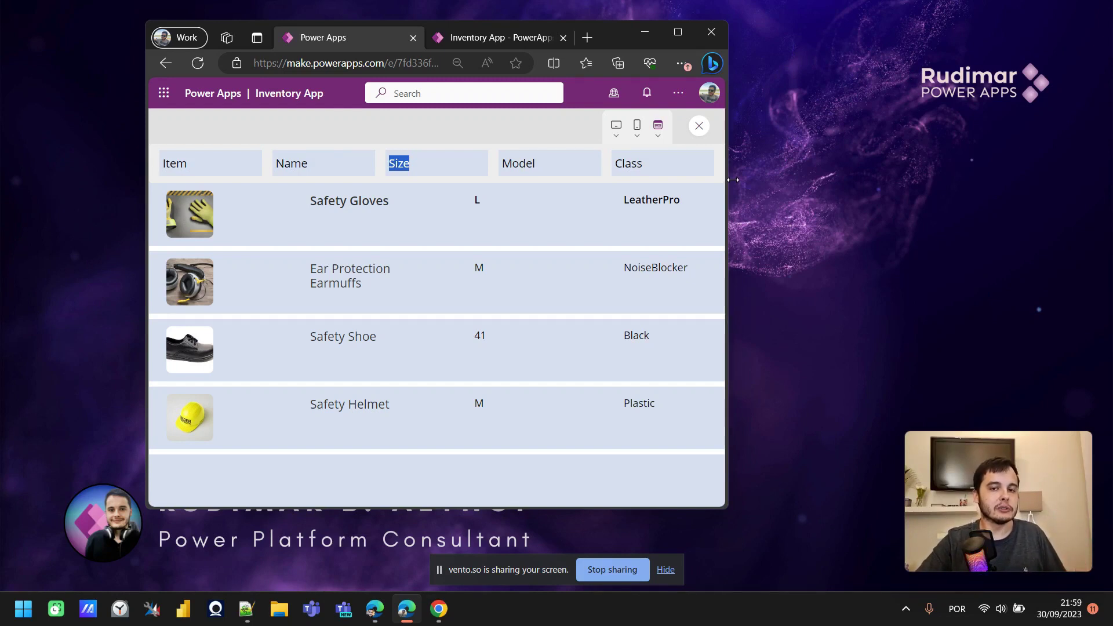
{"action": "left_click_drag", "start_coordinate": [732, 179], "coordinate": [561, 205]}
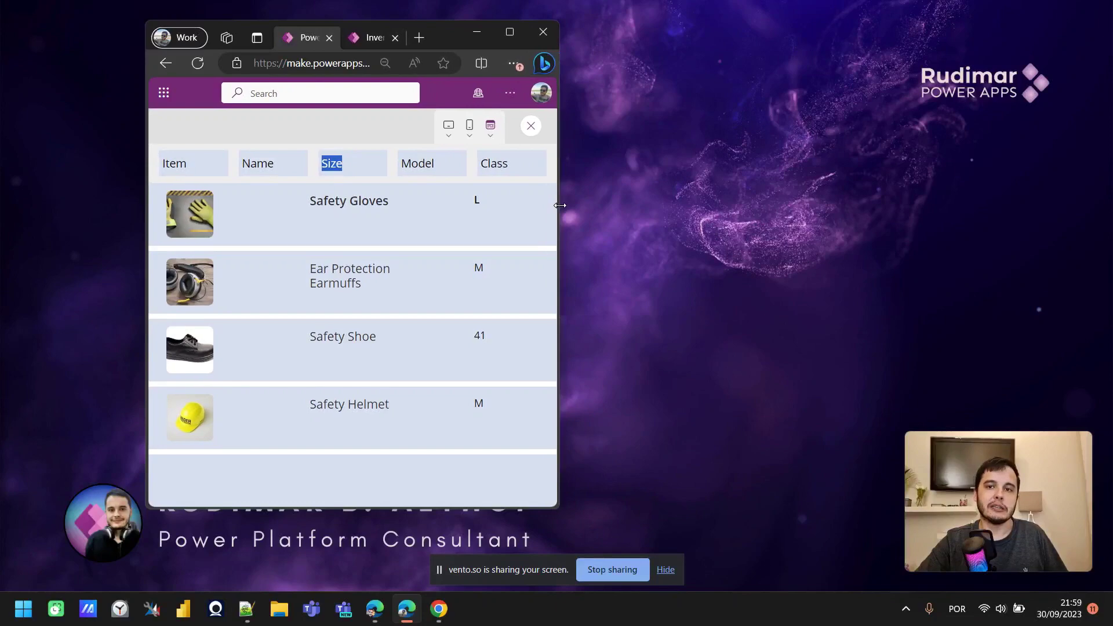
{"action": "key", "text": "super+Up"}
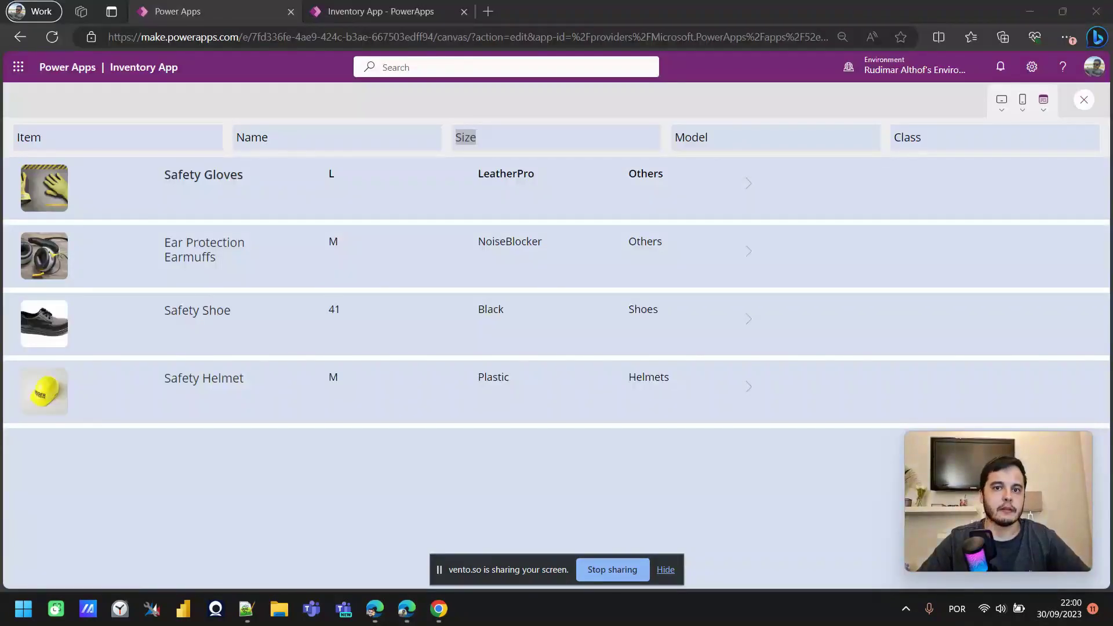
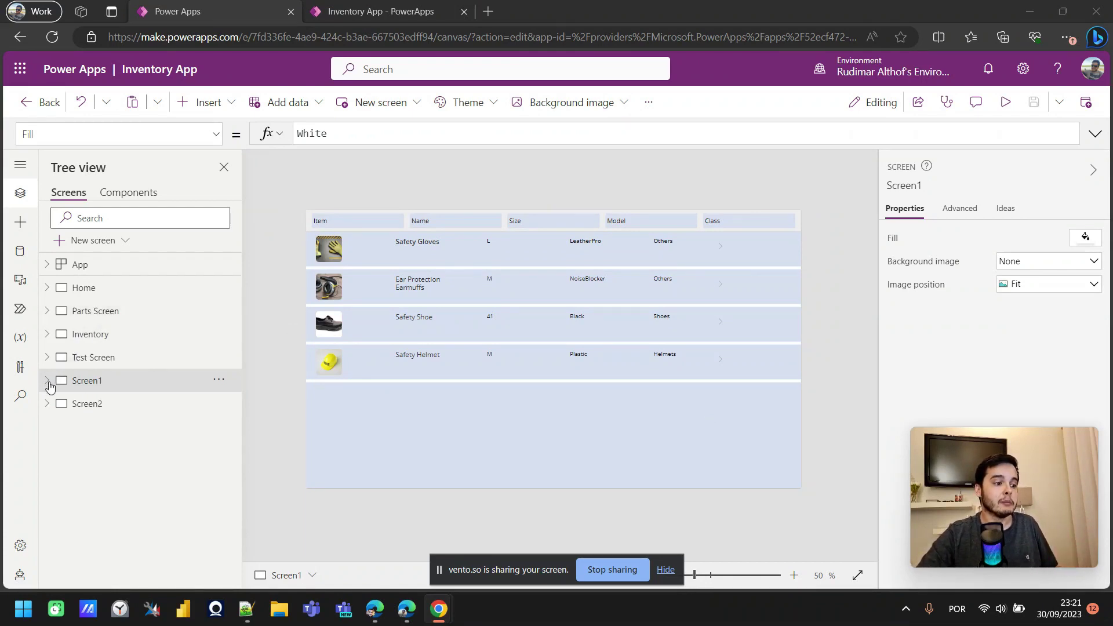
- Examine the Name and Size header labels and their matching gallery labels inside conMainContainerExample on Screen1
{"action": "left_click", "coordinate": [49, 384]}
{"action": "left_click", "coordinate": [112, 406]}
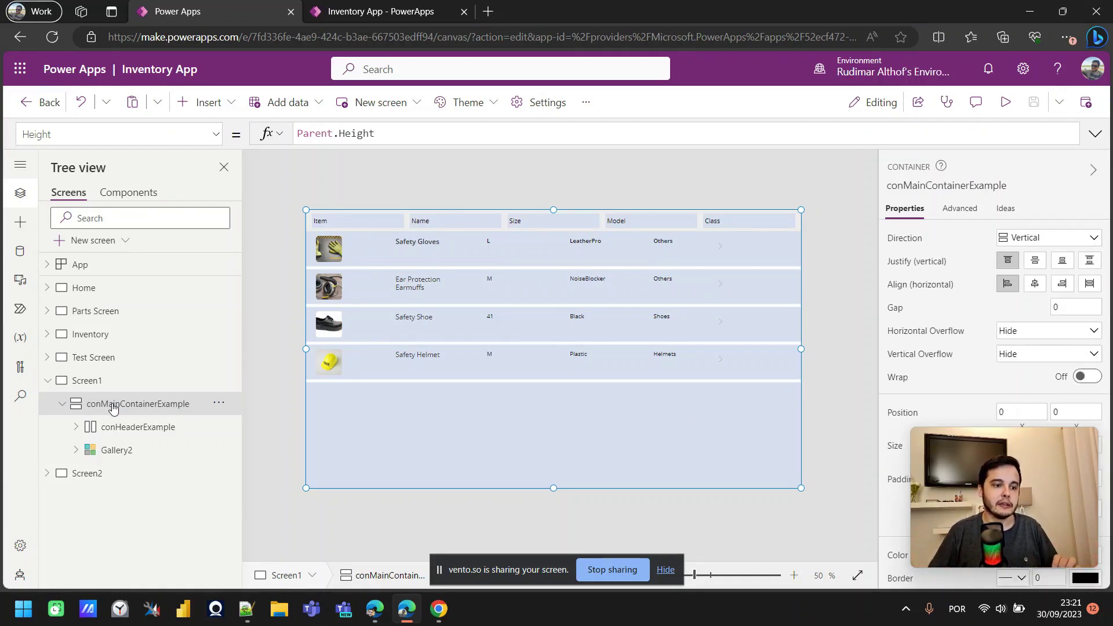
{"action": "scroll", "coordinate": [271, 218], "scroll_direction": "up", "scroll_amount": 4}
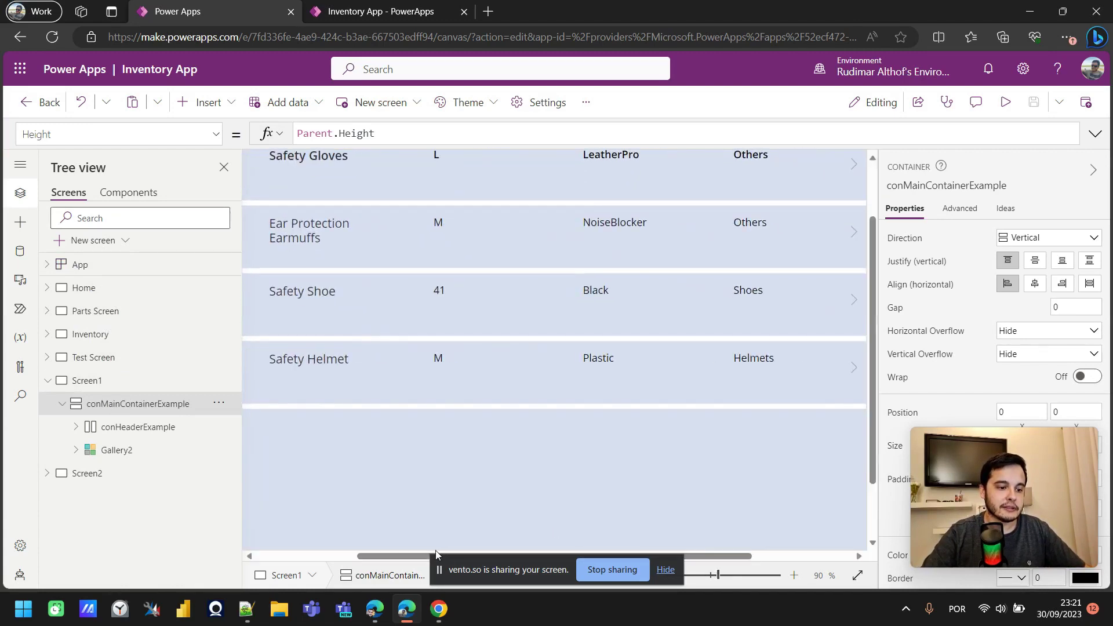
{"action": "scroll", "coordinate": [393, 305], "scroll_direction": "up", "scroll_amount": 2}
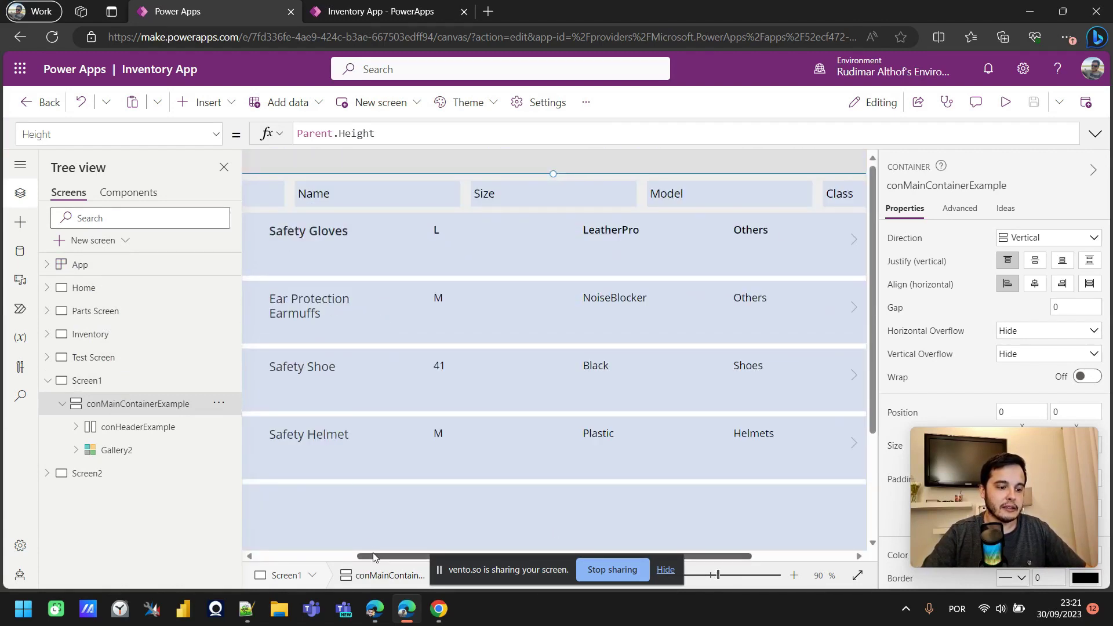
{"action": "scroll", "coordinate": [337, 490], "scroll_direction": "left", "scroll_amount": 5}
{"action": "left_click", "coordinate": [456, 241]}
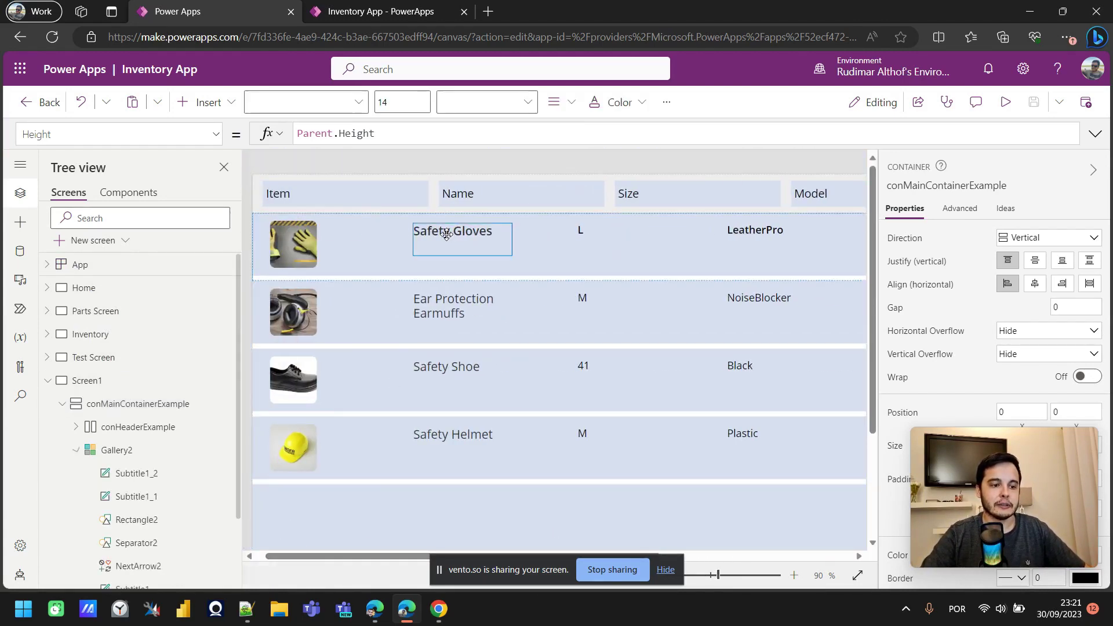
{"action": "left_click", "coordinate": [471, 193]}
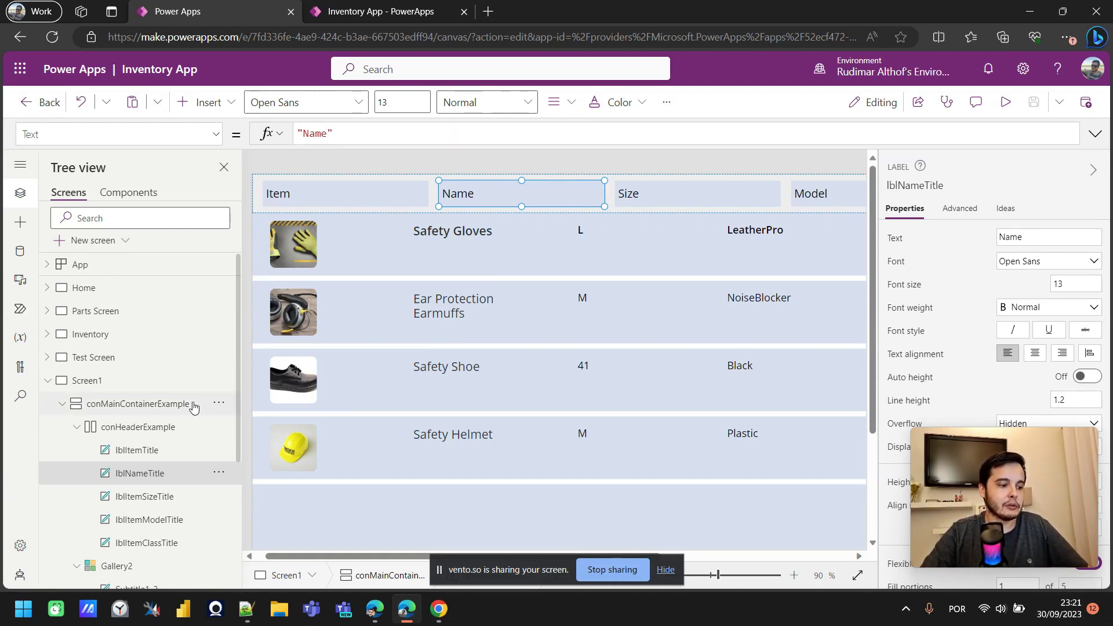
{"action": "key", "text": "ctrl+minus"}
{"action": "key", "text": "ctrl+minus"}
{"action": "key", "text": "ctrl+minus"}
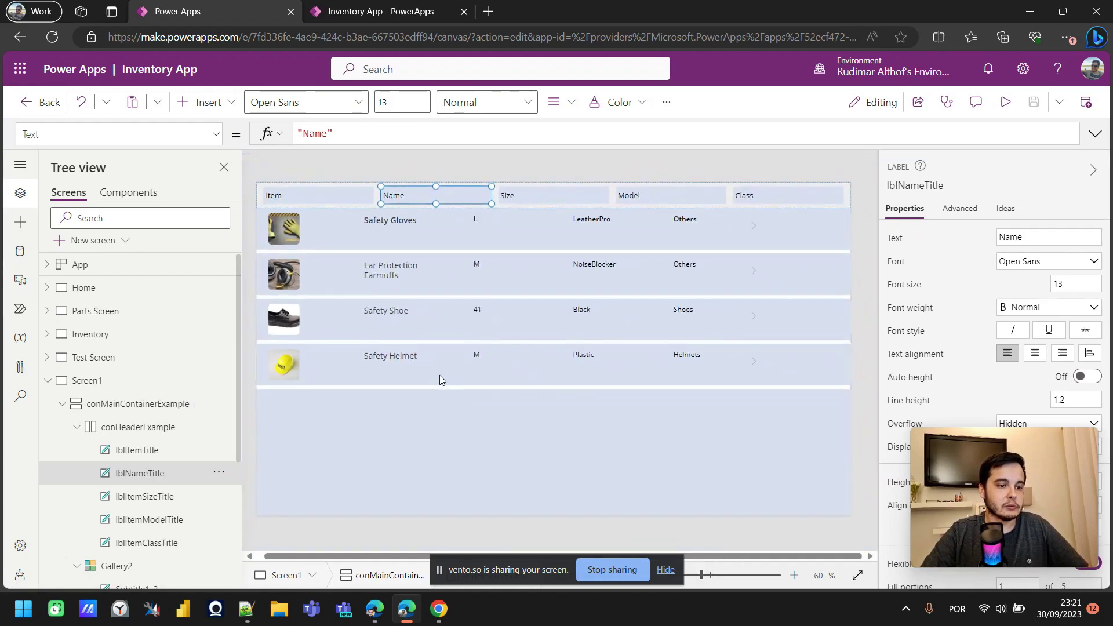
{"action": "left_click", "coordinate": [385, 223]}
{"action": "left_click", "coordinate": [475, 221]}
{"action": "left_click", "coordinate": [476, 220]}
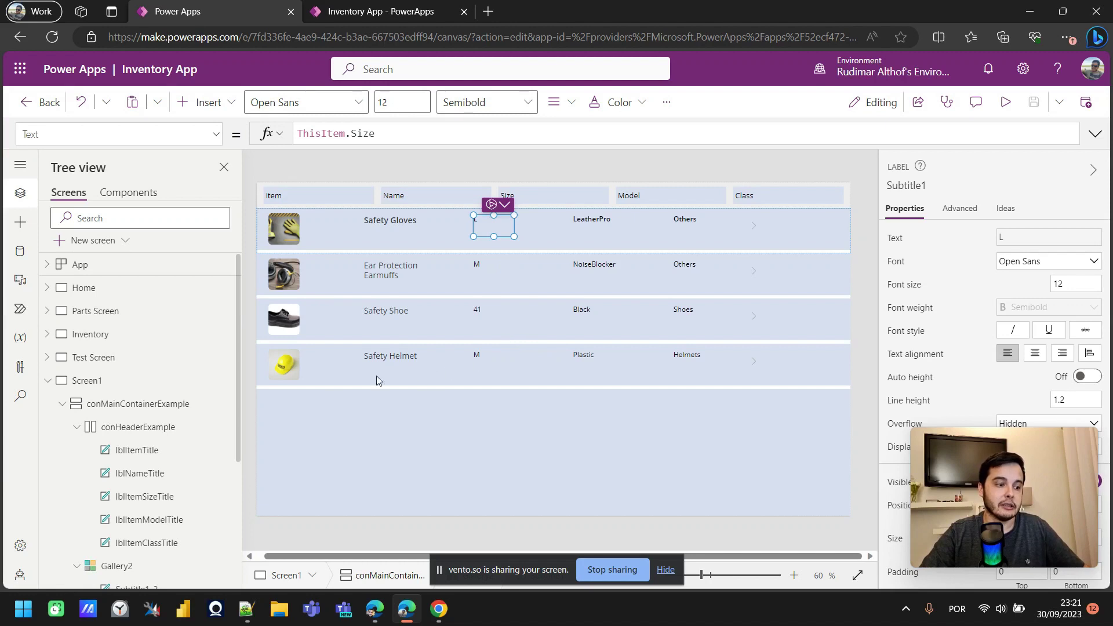
- Rename Gallery2 as galItemsExample
{"action": "left_click", "coordinate": [419, 444]}
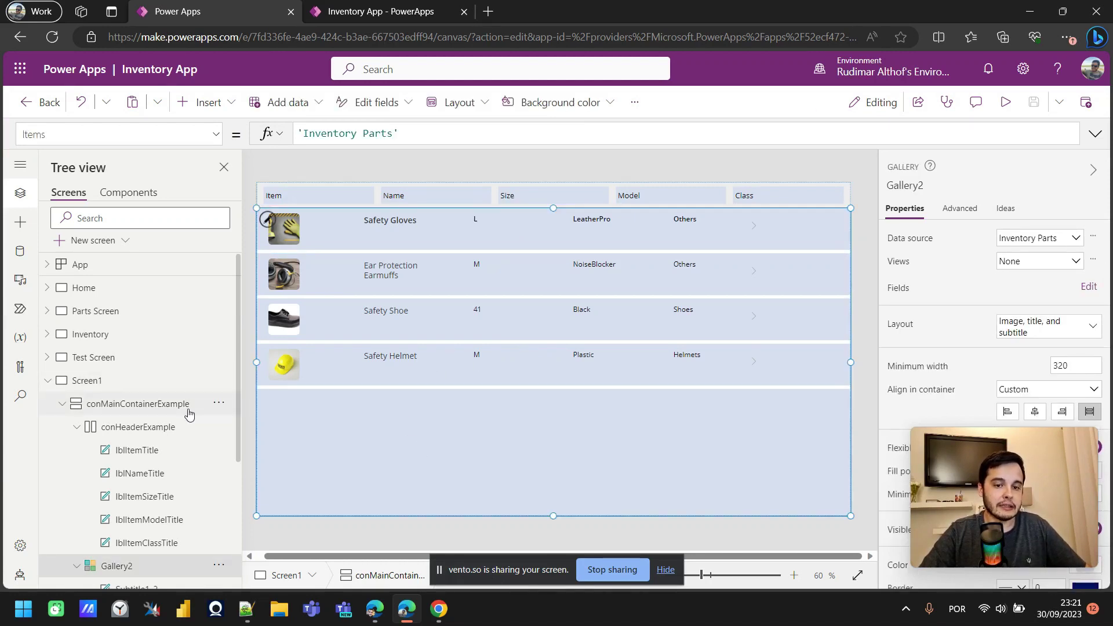
{"action": "scroll", "coordinate": [189, 413], "scroll_direction": "down", "scroll_amount": 3}
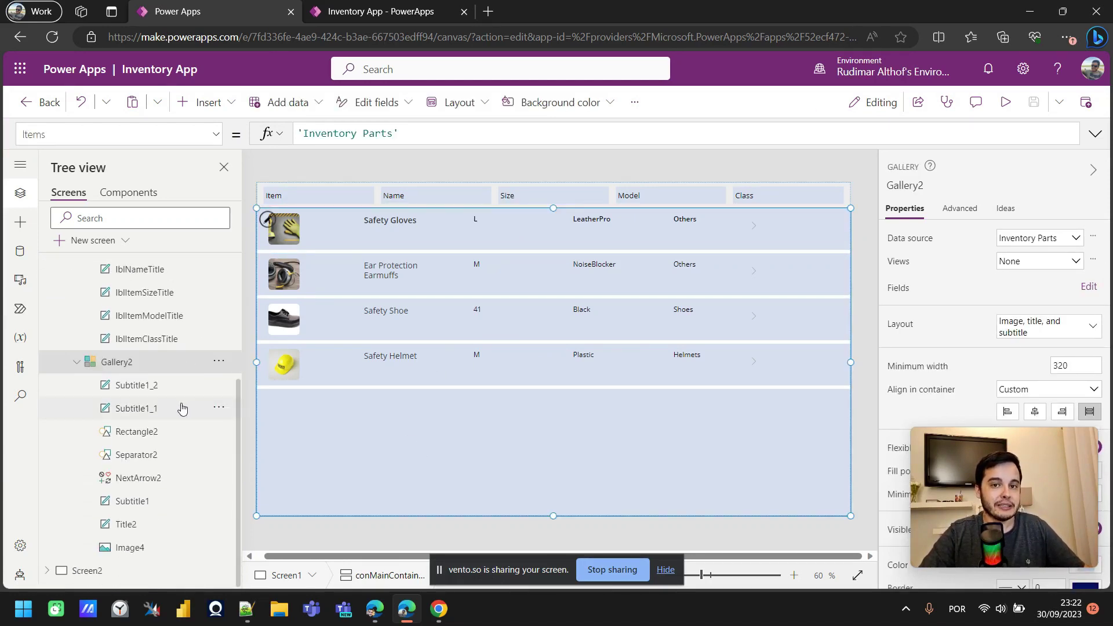
{"action": "double_click", "coordinate": [152, 364]}
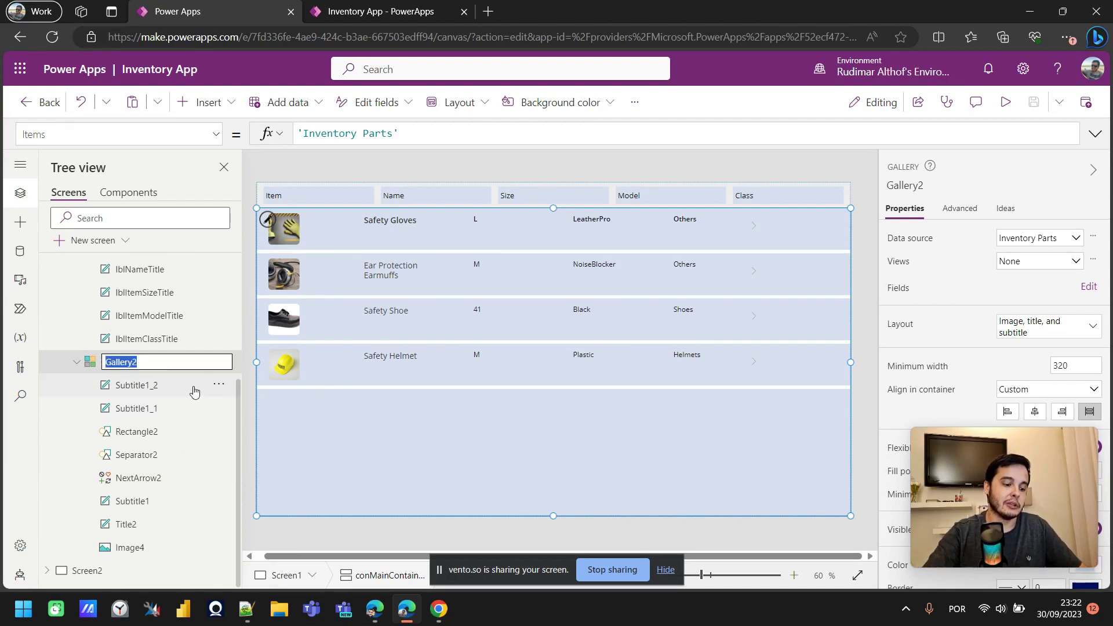
{"action": "type", "text": "gal"}
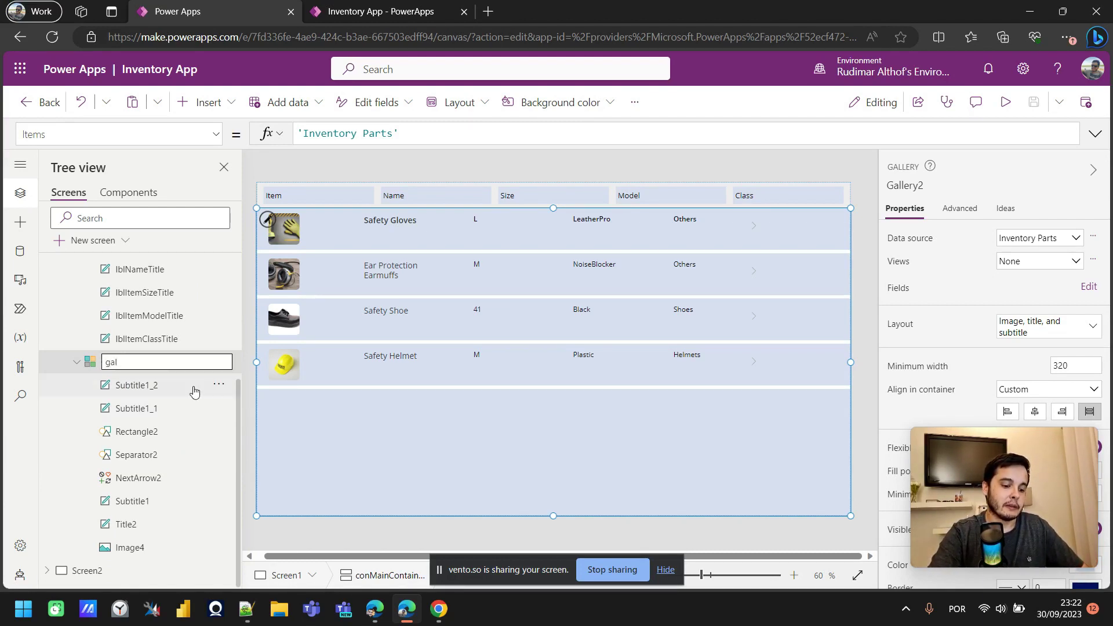
{"action": "type", "text": "ItemsExample"}
{"action": "key", "text": "Return"}
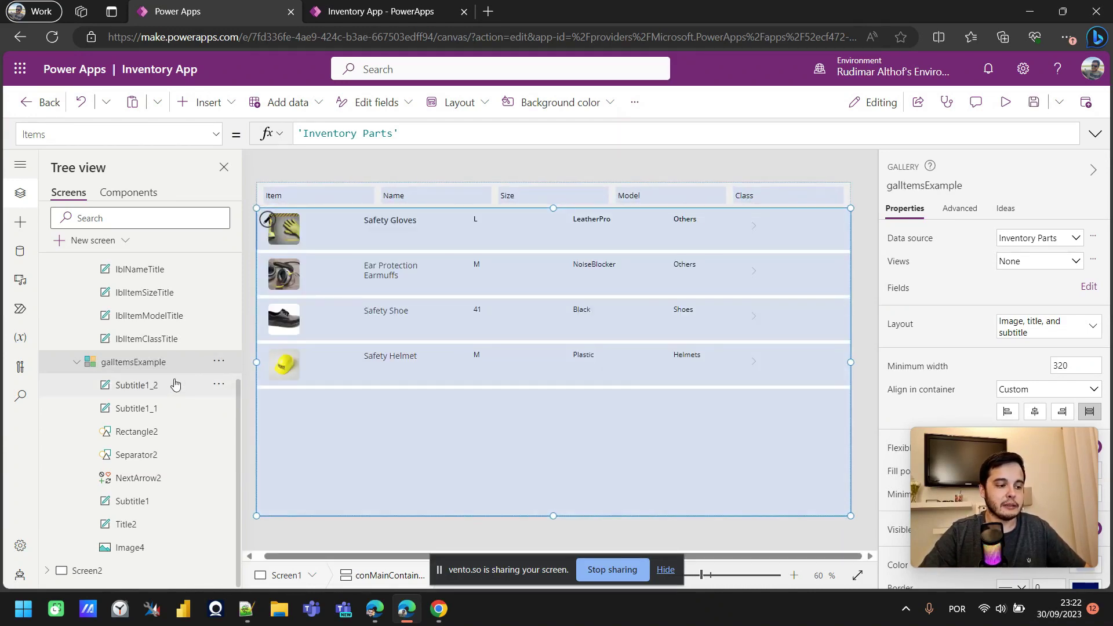
- Align the gallery's Title2 label beneath the Name header and rename it lblItemName
{"action": "left_click", "coordinate": [150, 390]}
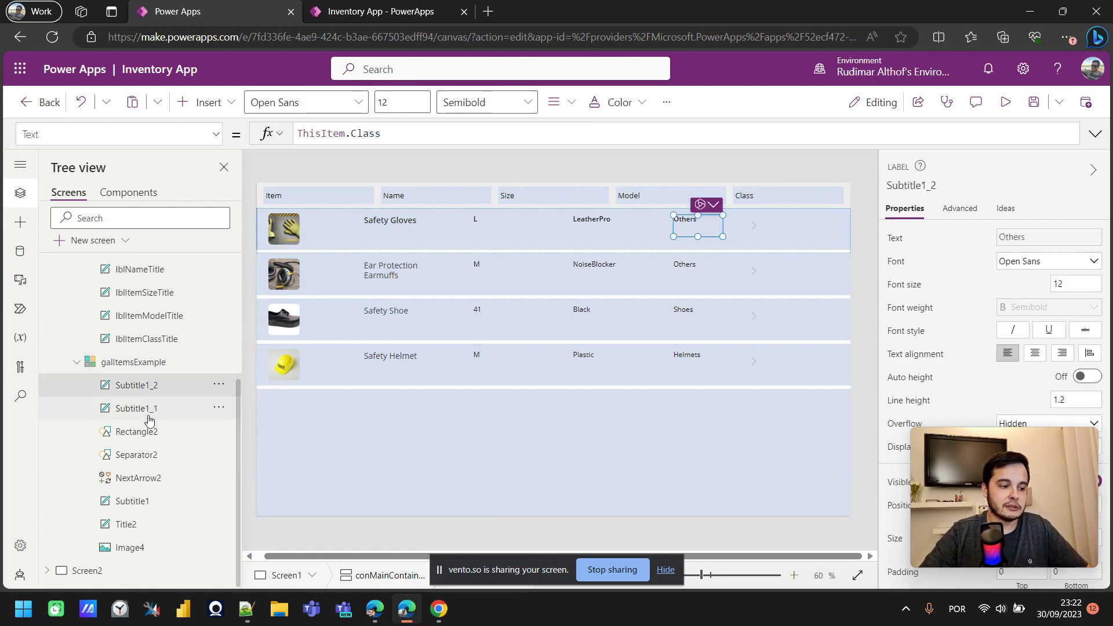
{"action": "left_click", "coordinate": [149, 410]}
{"action": "left_click", "coordinate": [149, 432]}
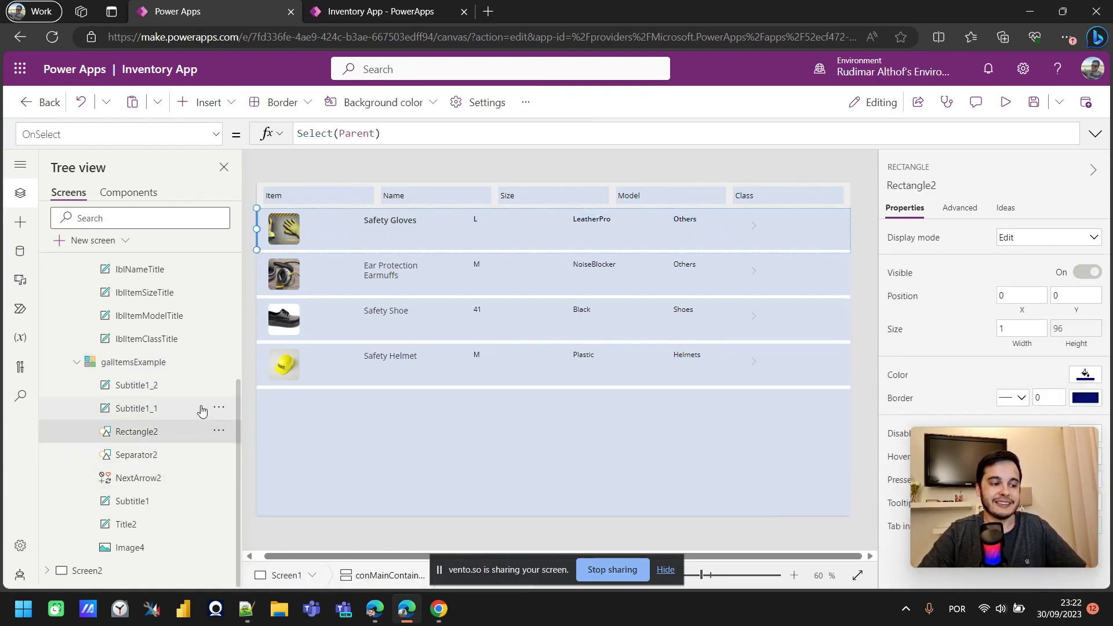
{"action": "left_click", "coordinate": [397, 228]}
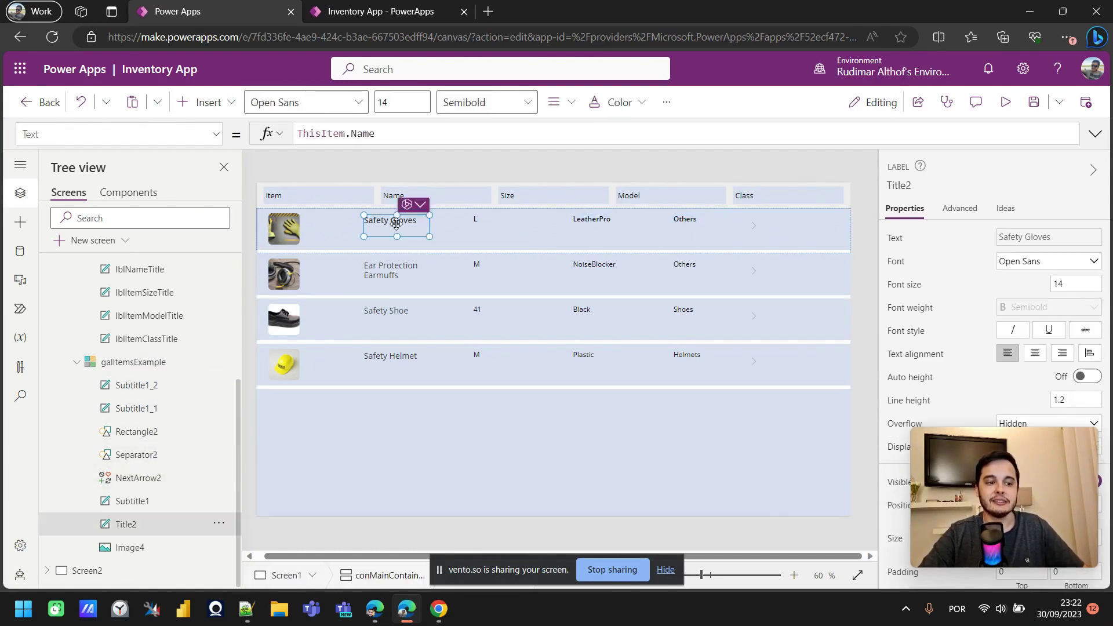
{"action": "left_click_drag", "start_coordinate": [397, 228], "coordinate": [416, 229]}
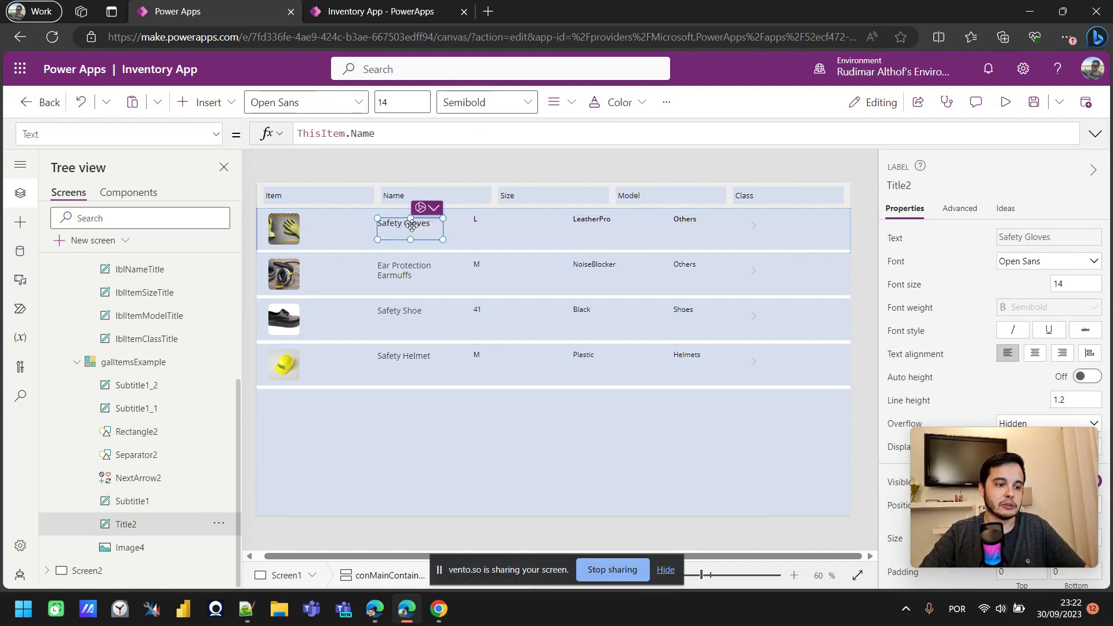
{"action": "left_click", "coordinate": [914, 186]}
{"action": "type", "text": "lblItemName"}
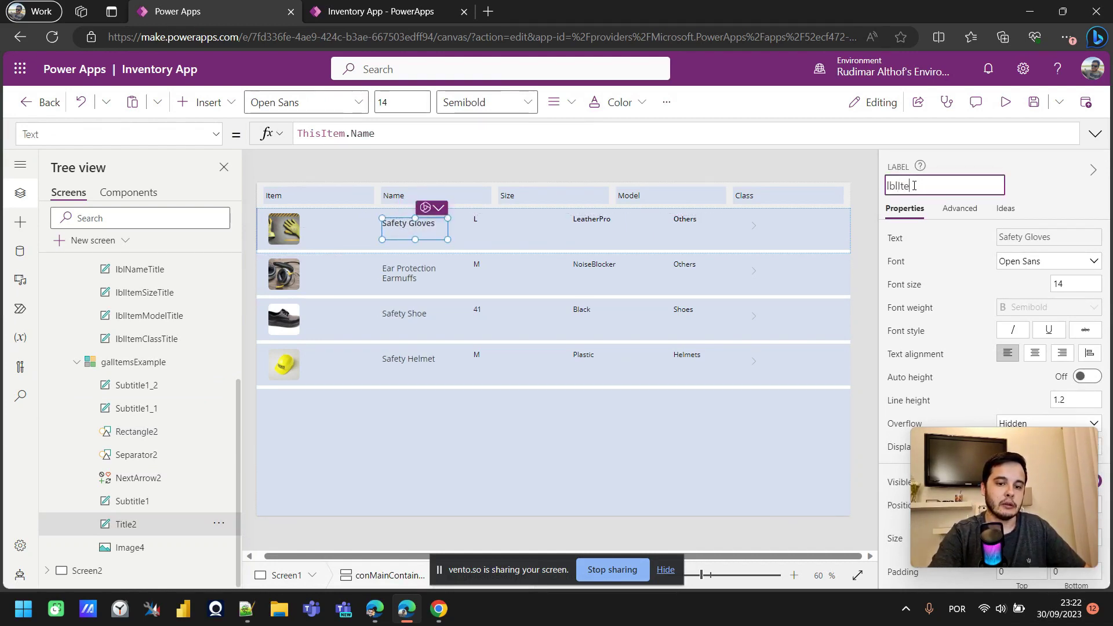
{"action": "key", "text": "Return"}
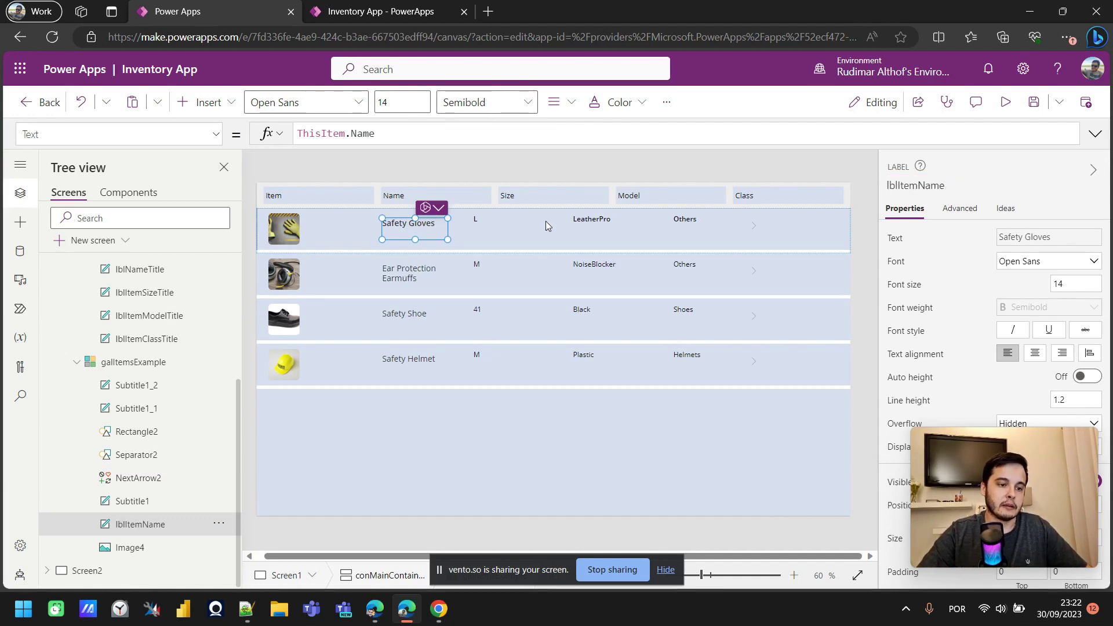
- Rename the gallery's Subtitle1 label, which holds the item size, as lblItemSize
{"action": "left_click", "coordinate": [488, 220]}
{"action": "left_click", "coordinate": [895, 186]}
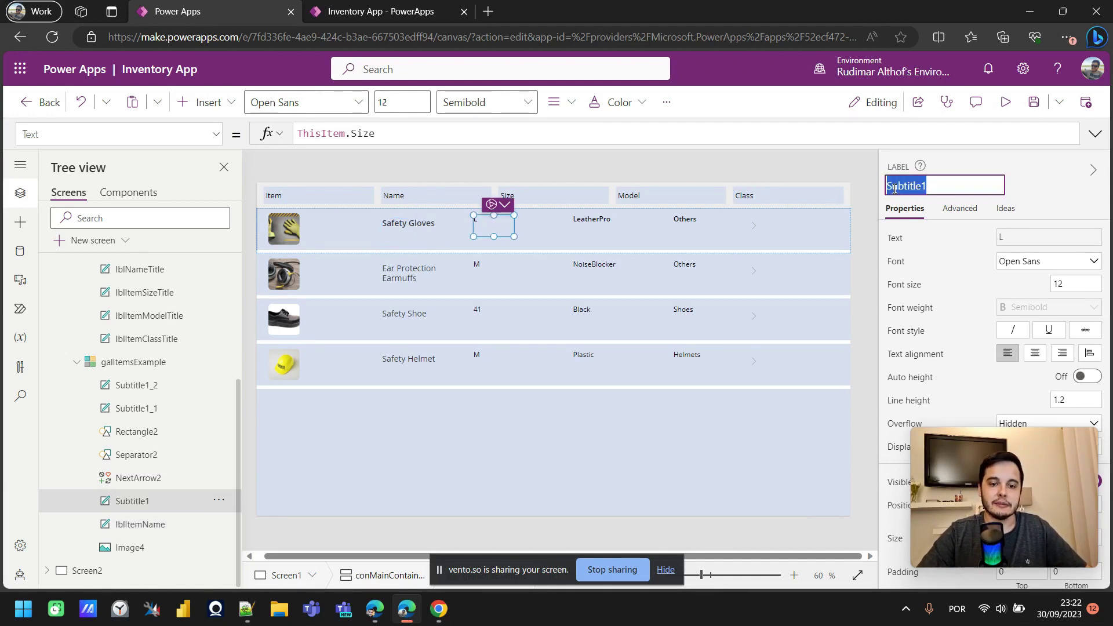
{"action": "type", "text": "lblItem"}
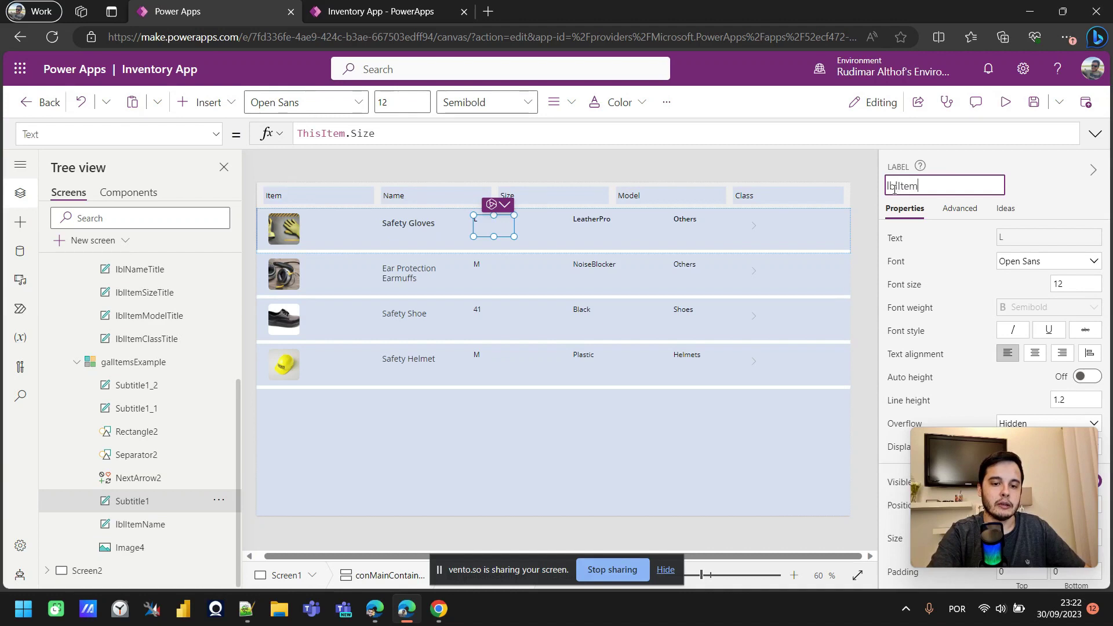
{"action": "key", "text": "BackSpace"}
{"action": "key", "text": "BackSpace"}
{"action": "type", "text": "S"}
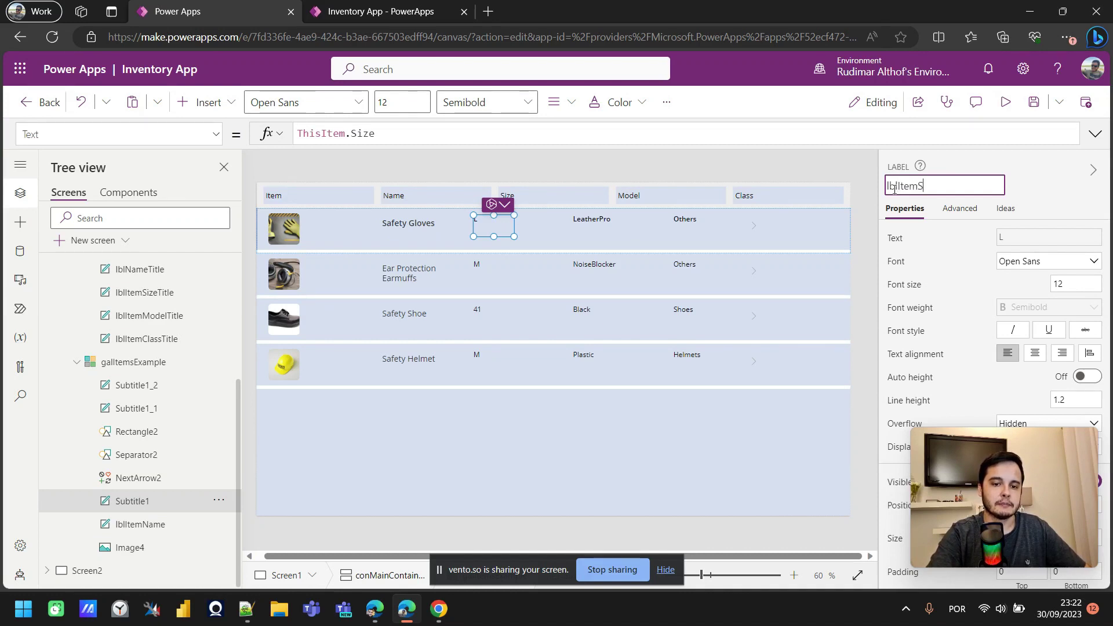
{"action": "type", "text": "ize"}
{"action": "key", "text": "Return"}
- Rename the gallery's Subtitle1_1 label, which holds the item model, as lblItemModel
{"action": "left_click", "coordinate": [613, 219]}
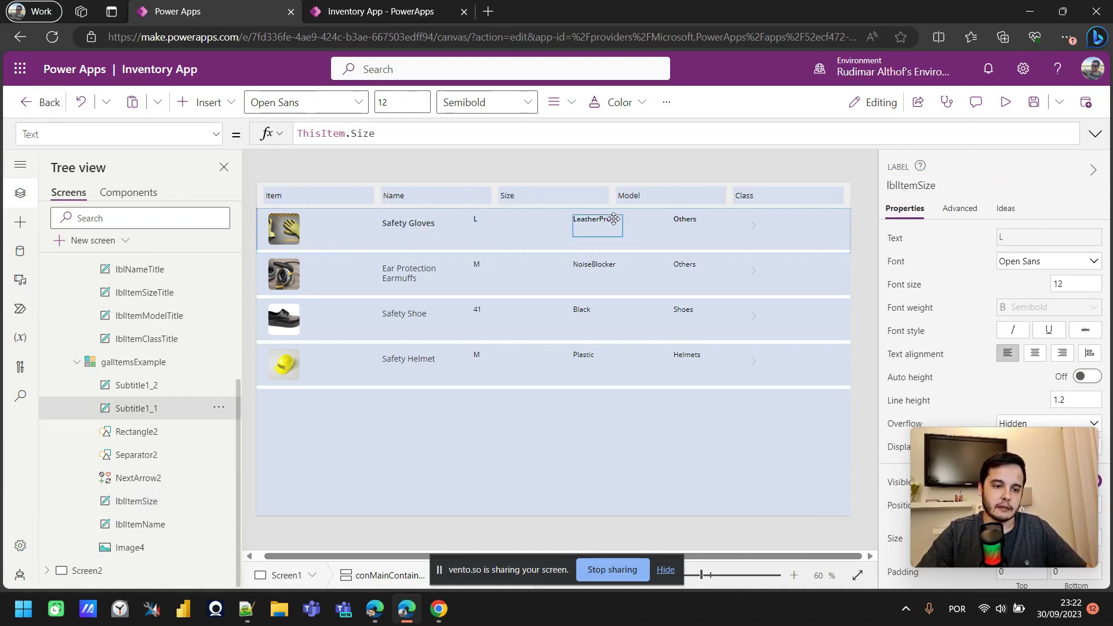
{"action": "left_click", "coordinate": [909, 186]}
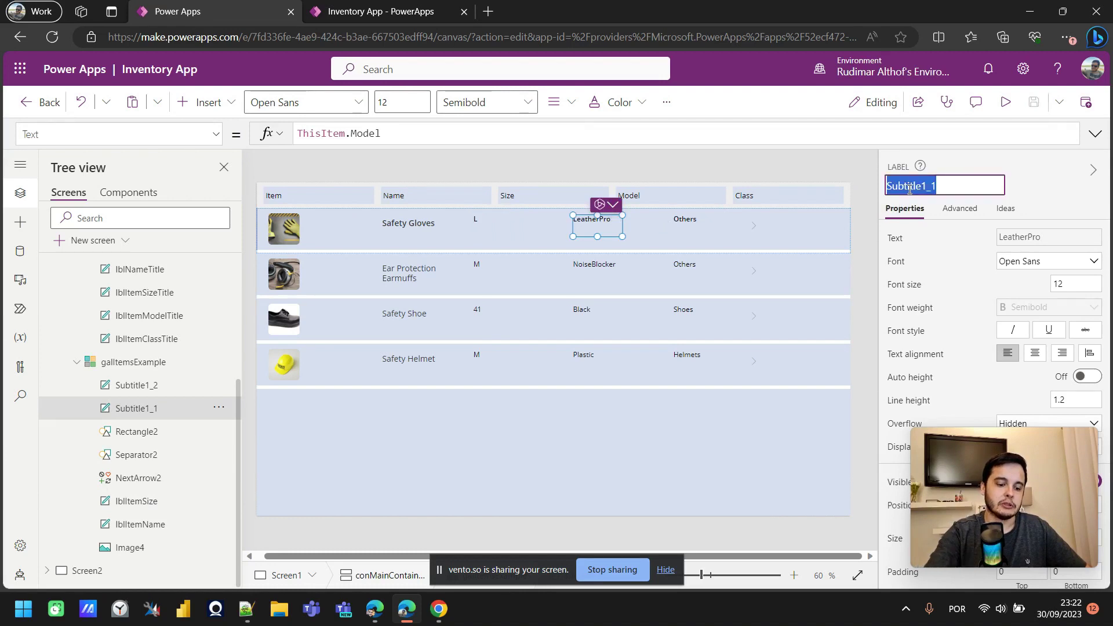
{"action": "type", "text": "lblItemModel"}
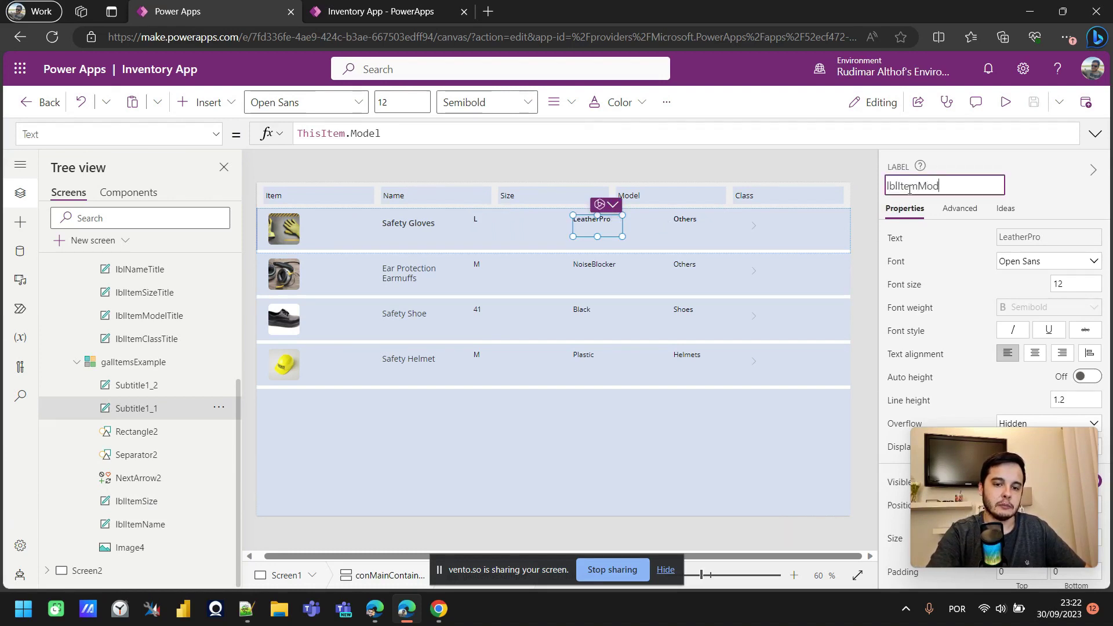
{"action": "key", "text": "Return"}
- Rename the gallery's Subtitle1_2 label, which holds the item class, as lblItemClass
{"action": "left_click", "coordinate": [703, 231]}
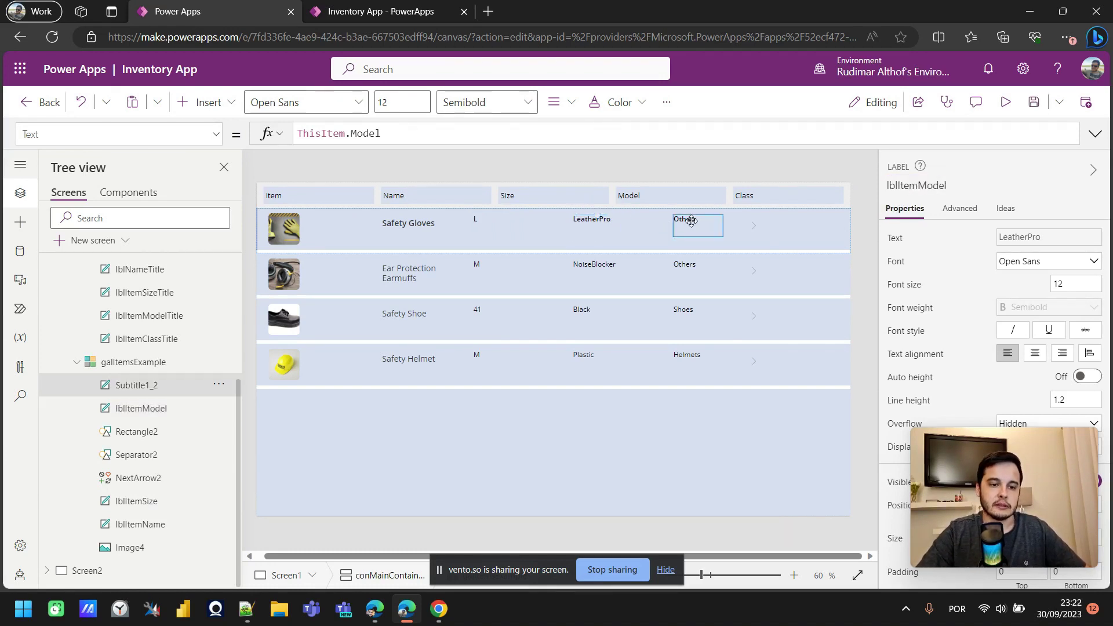
{"action": "left_click", "coordinate": [912, 187]}
{"action": "type", "text": "lblItemcla"}
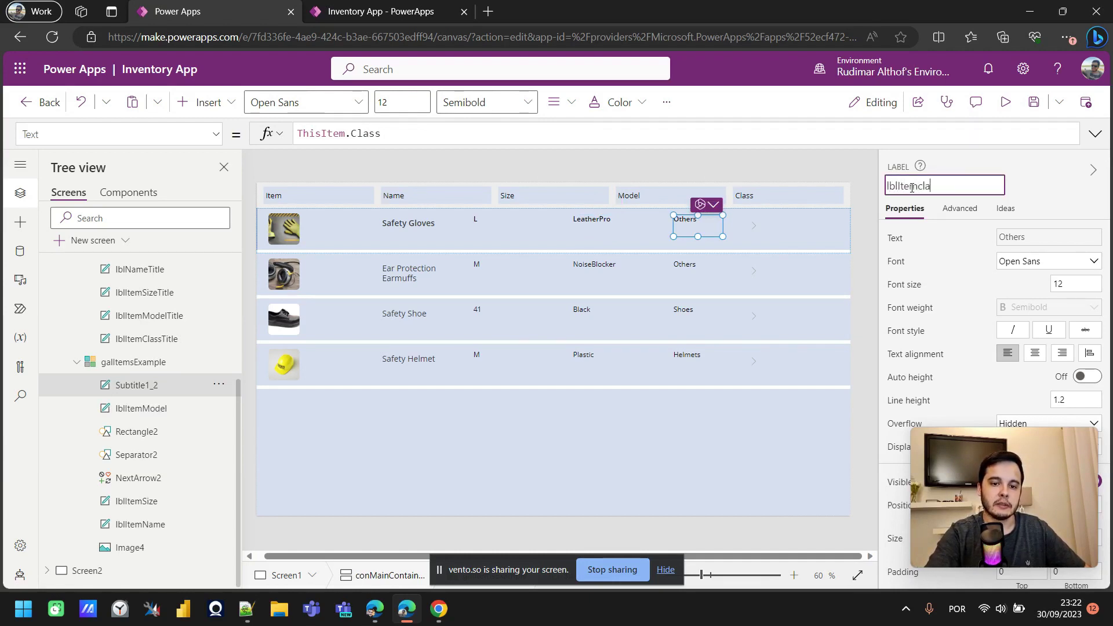
{"action": "key", "text": "BackSpace"}
{"action": "type", "text": "lass"}
{"action": "key", "text": "Return"}
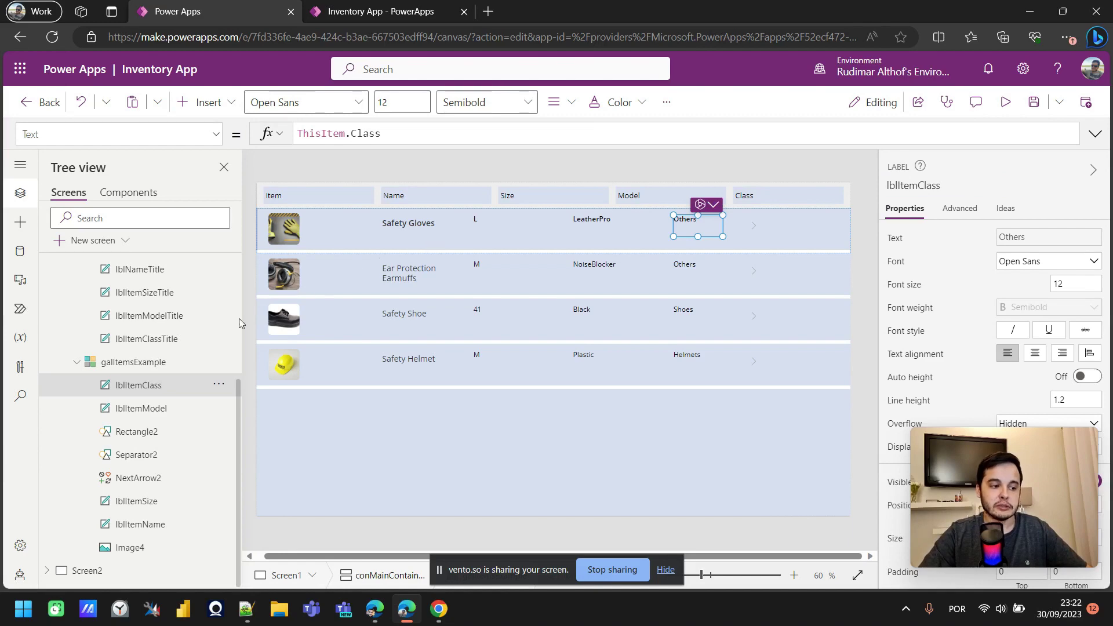
- Compare the left edges of lblItemName and the Name header label, and copy the header label's control name, lblNameTitle
{"action": "scroll", "coordinate": [96, 396], "scroll_direction": "up", "scroll_amount": 1}
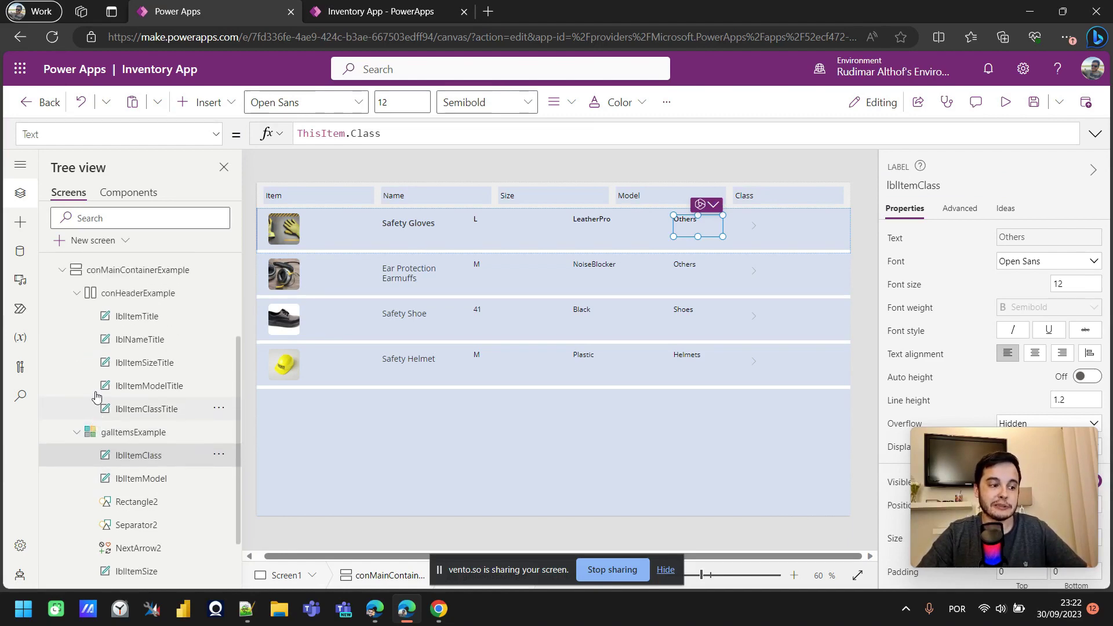
{"action": "scroll", "coordinate": [96, 397], "scroll_direction": "up", "scroll_amount": 1}
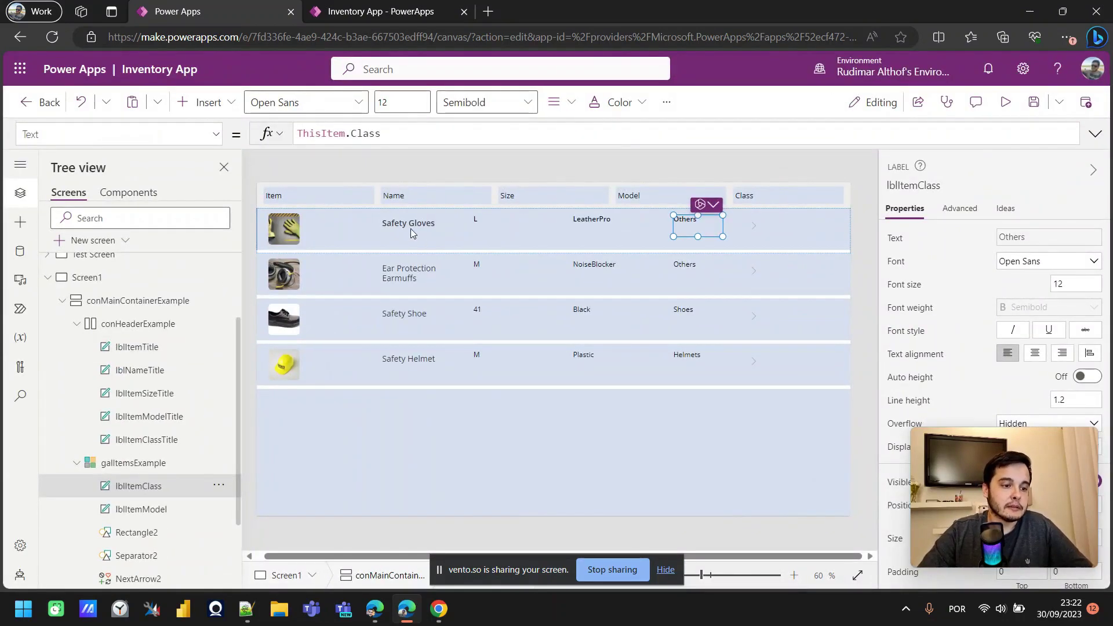
{"action": "left_click", "coordinate": [412, 230]}
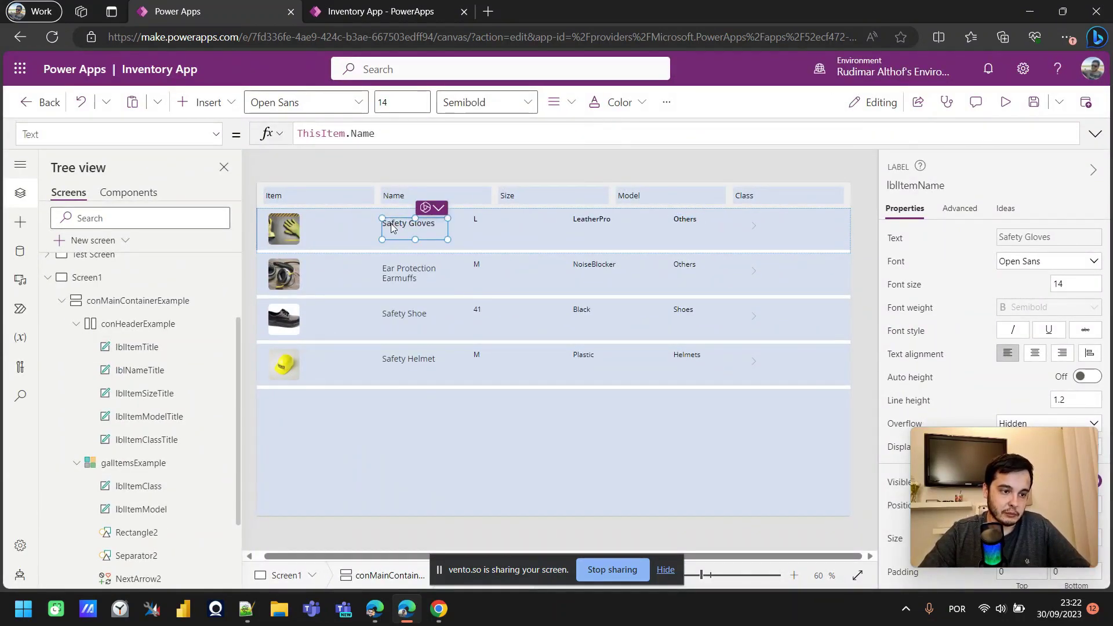
{"action": "scroll", "coordinate": [369, 209], "scroll_direction": "up", "scroll_amount": 2}
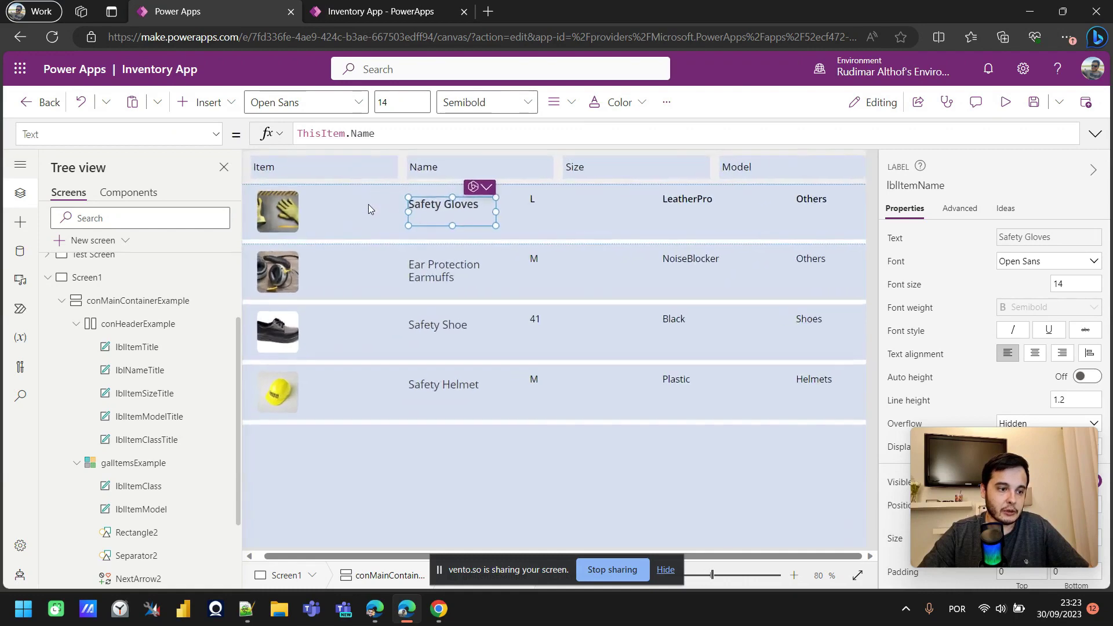
{"action": "scroll", "coordinate": [368, 204], "scroll_direction": "up", "scroll_amount": 10}
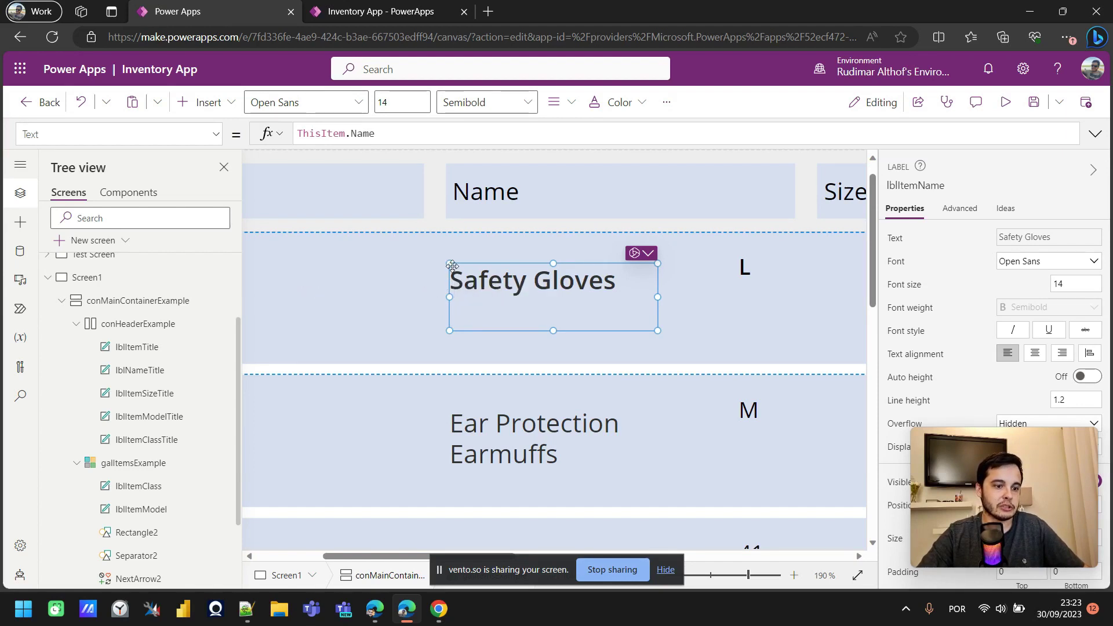
{"action": "left_click", "coordinate": [468, 194]}
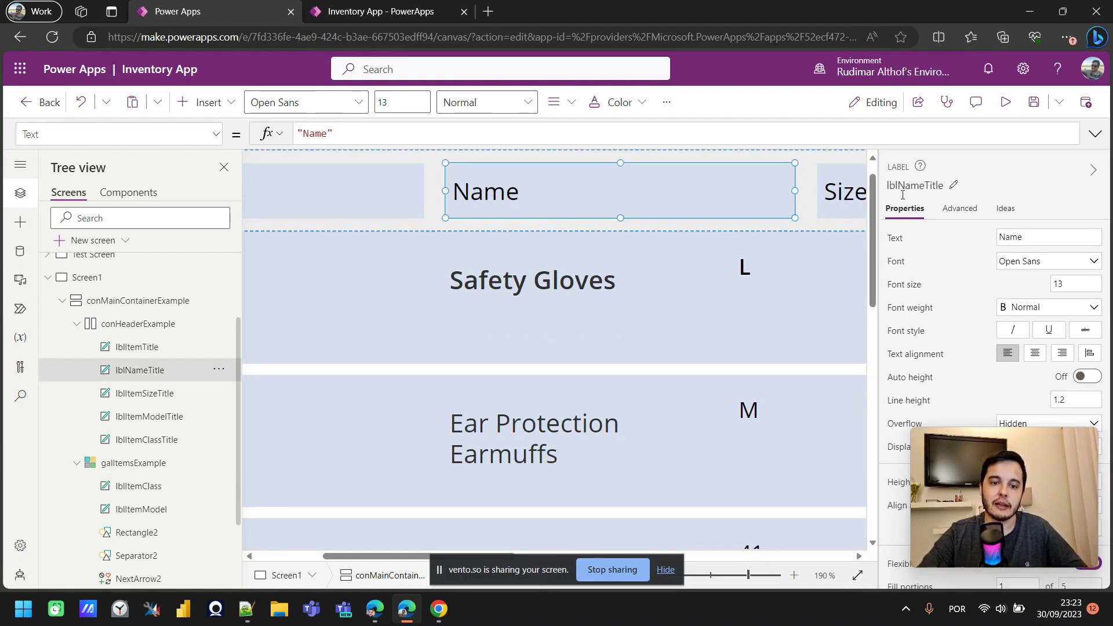
{"action": "left_click", "coordinate": [922, 187]}
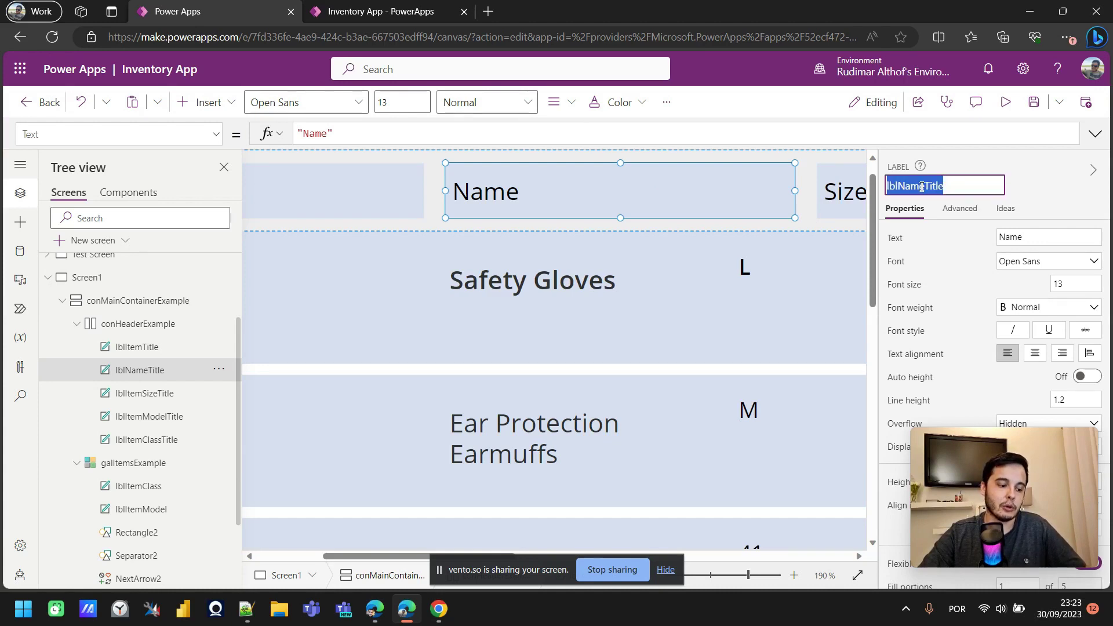
{"action": "left_click", "coordinate": [510, 282]}
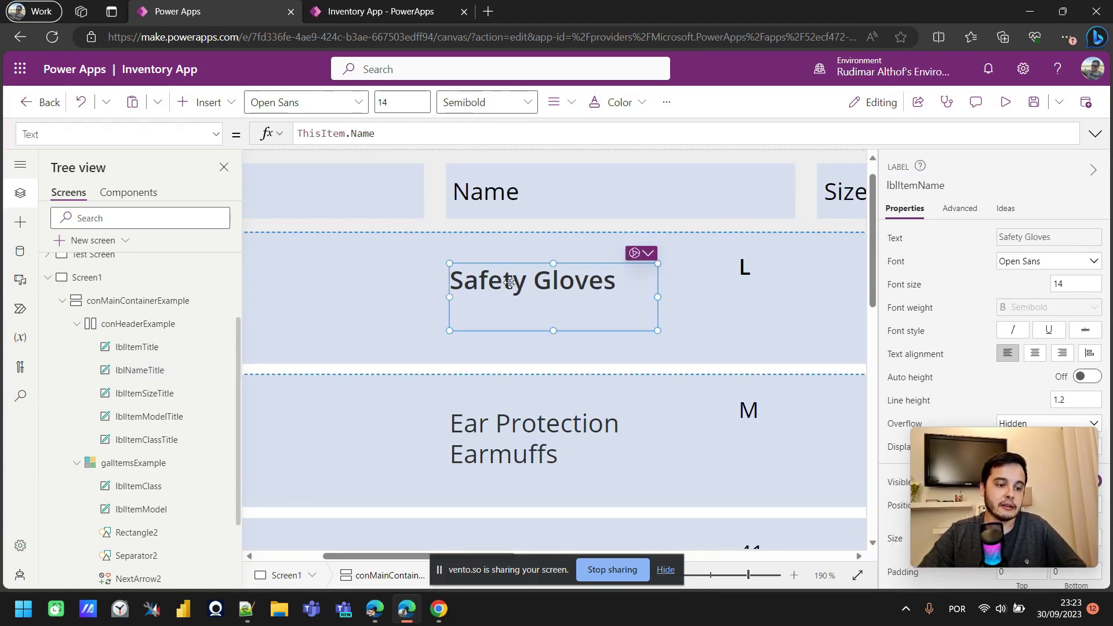
- Set the X position of lblItemName to the formula lblNameTitle.X and dismiss the error message
{"action": "scroll", "coordinate": [531, 285], "scroll_direction": "down", "scroll_amount": 5}
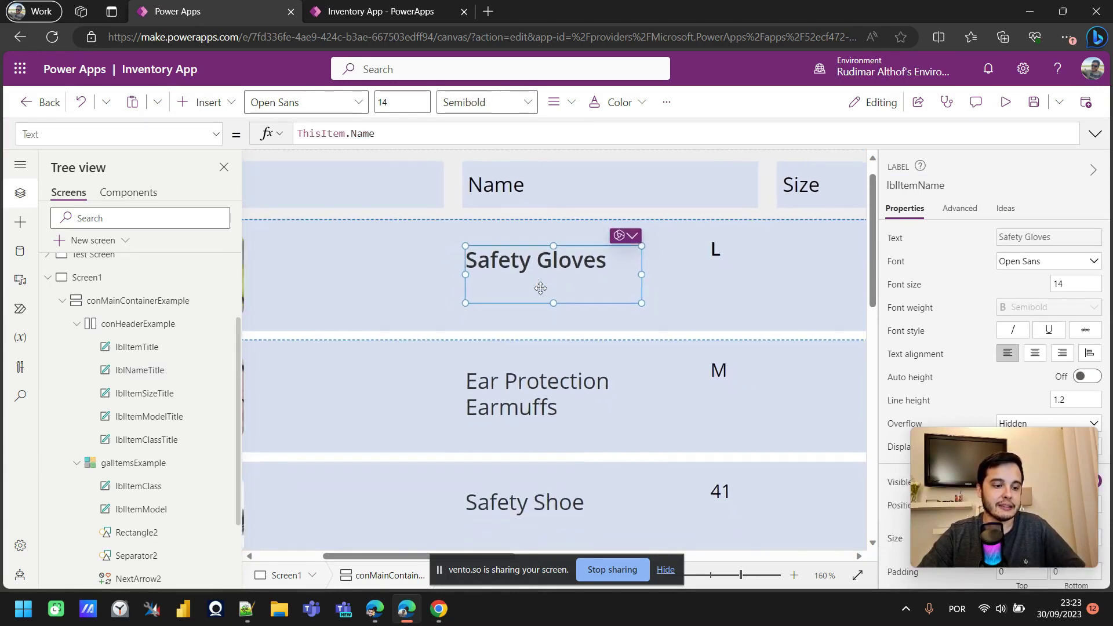
{"action": "scroll", "coordinate": [984, 287], "scroll_direction": "down", "scroll_amount": 4}
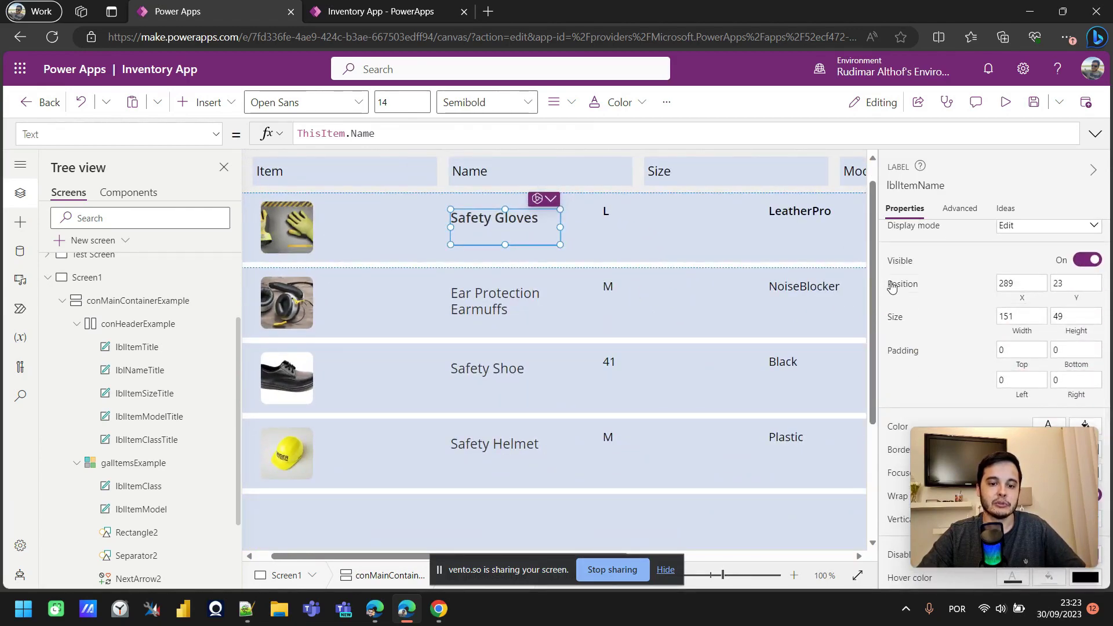
{"action": "left_click", "coordinate": [1022, 284]}
{"action": "left_click", "coordinate": [373, 138]}
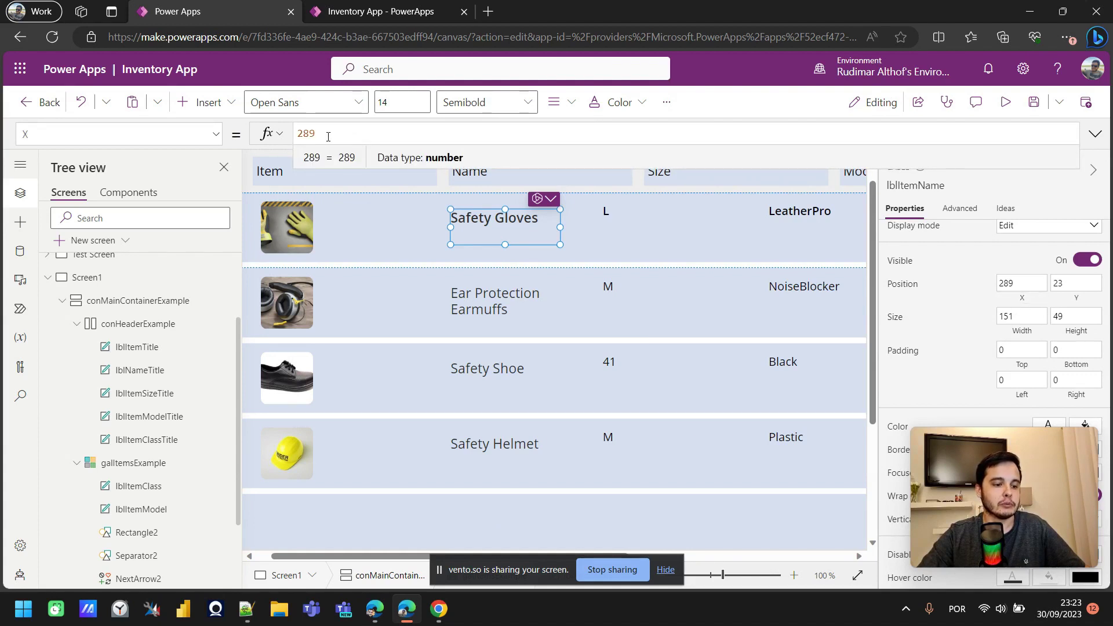
{"action": "key", "text": "ctrl+a"}
{"action": "left_click", "coordinate": [664, 569]}
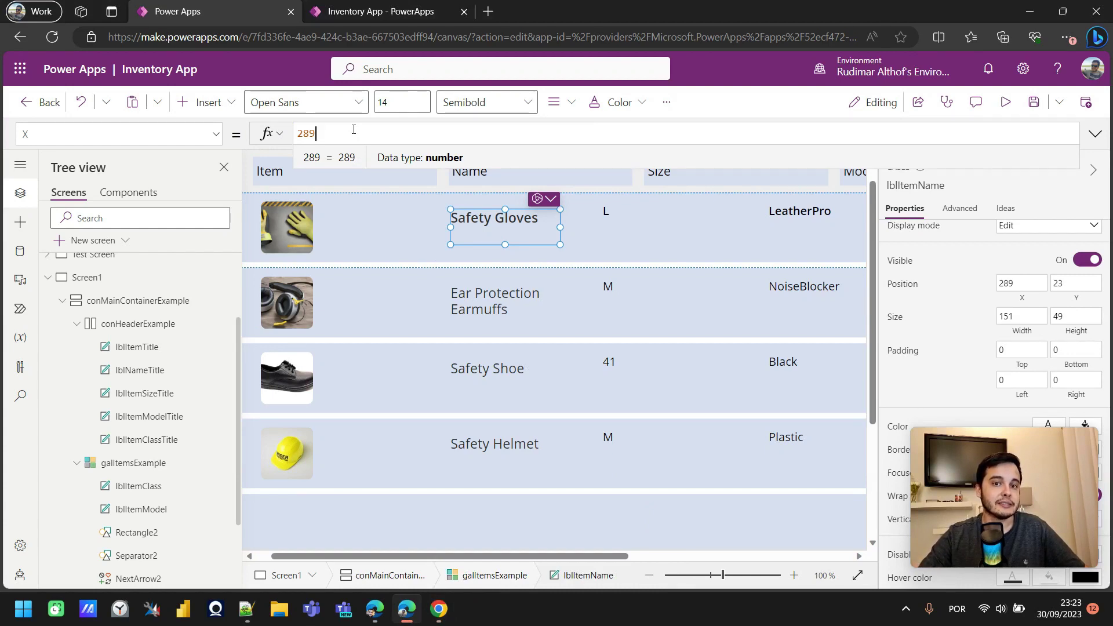
{"action": "scroll", "coordinate": [474, 311], "scroll_direction": "up", "scroll_amount": 1}
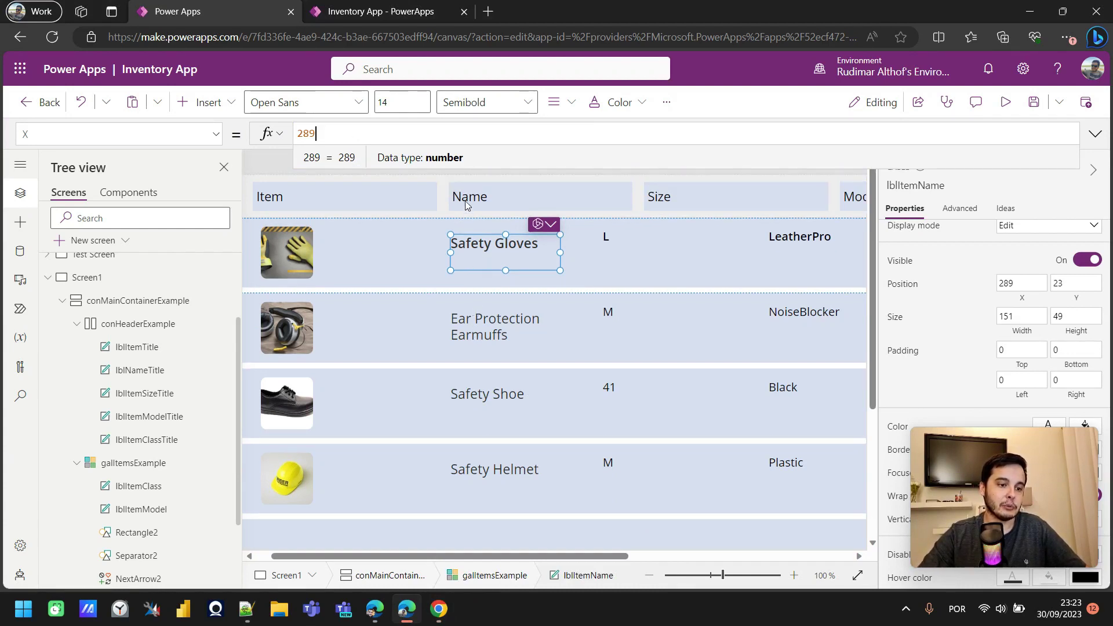
{"action": "key", "text": "ctrl+a"}
{"action": "type", "text": "LblNameTitle"}
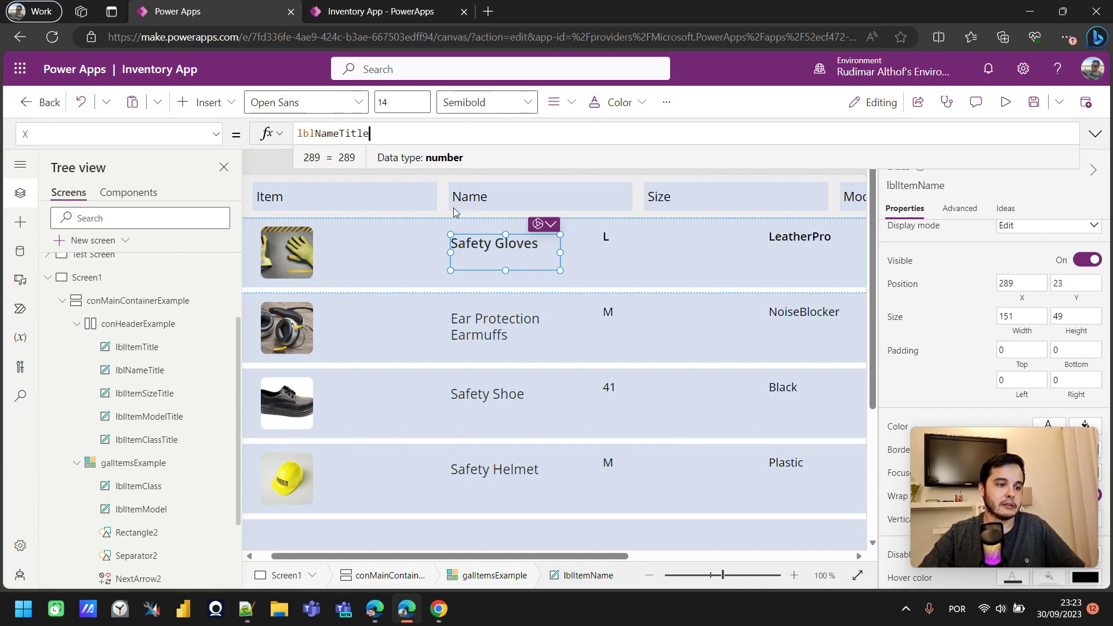
{"action": "type", "text": ".X"}
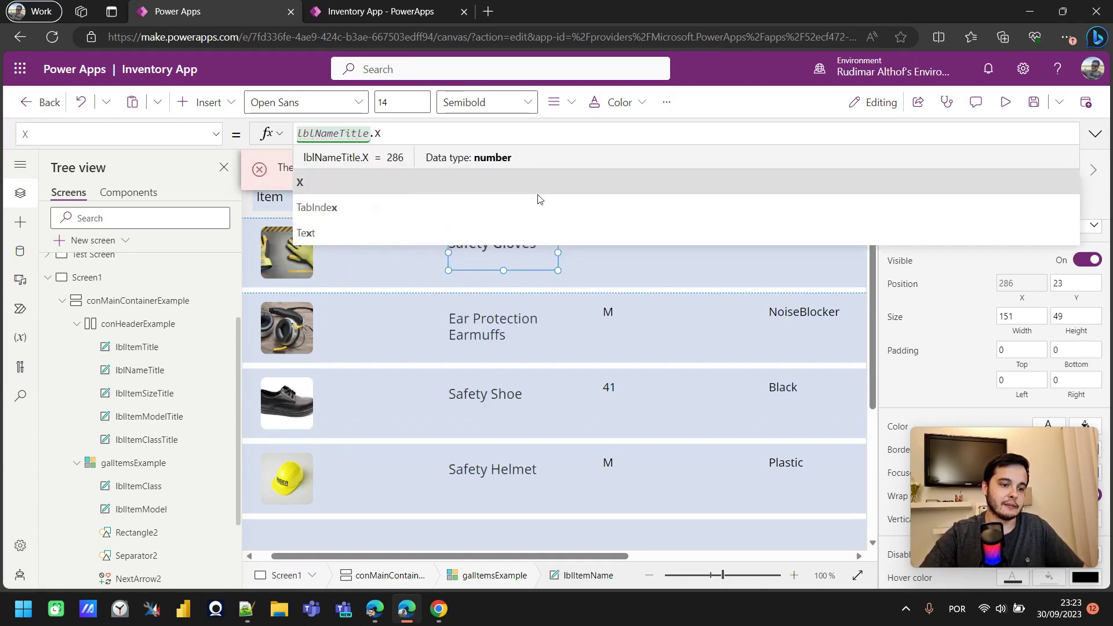
{"action": "scroll", "coordinate": [526, 348], "scroll_direction": "down", "scroll_amount": 3}
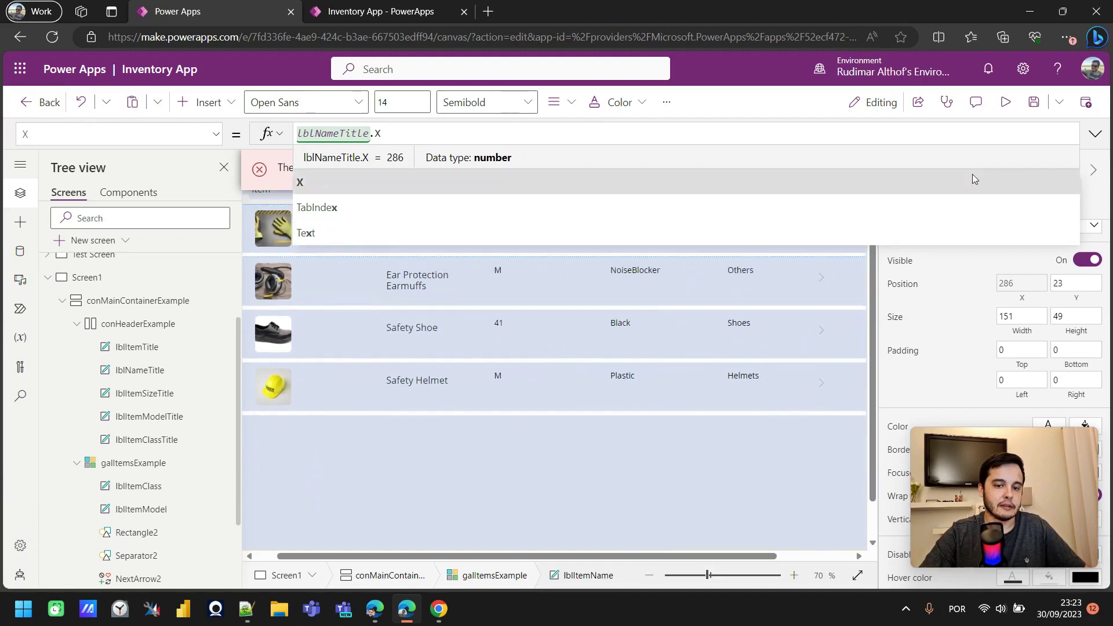
{"action": "left_click", "coordinate": [1095, 134]}
{"action": "left_click", "coordinate": [1095, 134]}
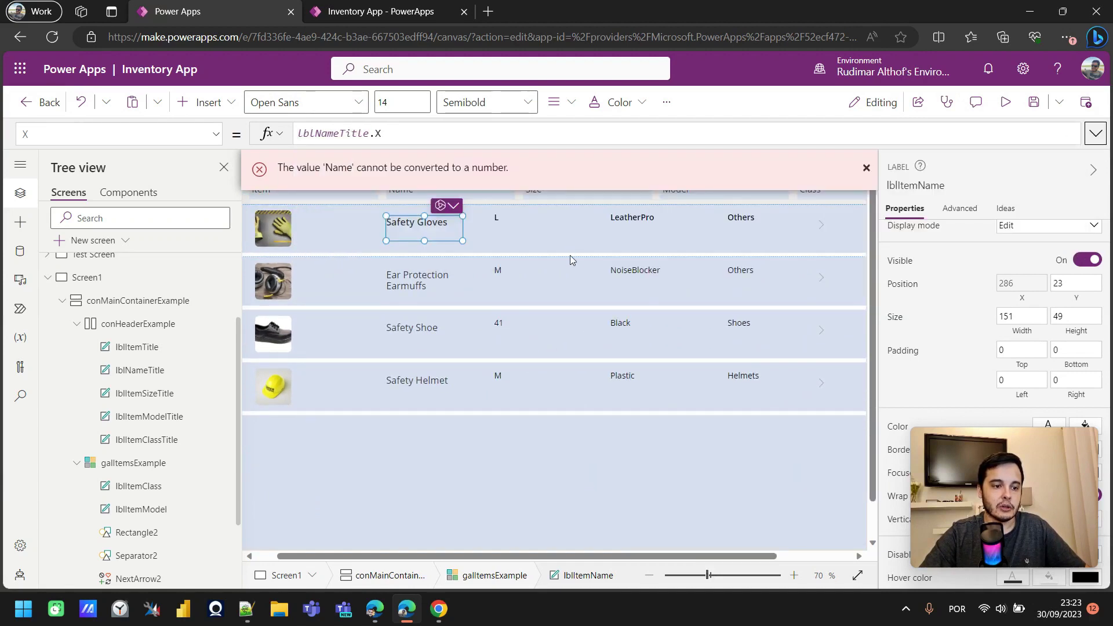
{"action": "left_click", "coordinate": [866, 167]}
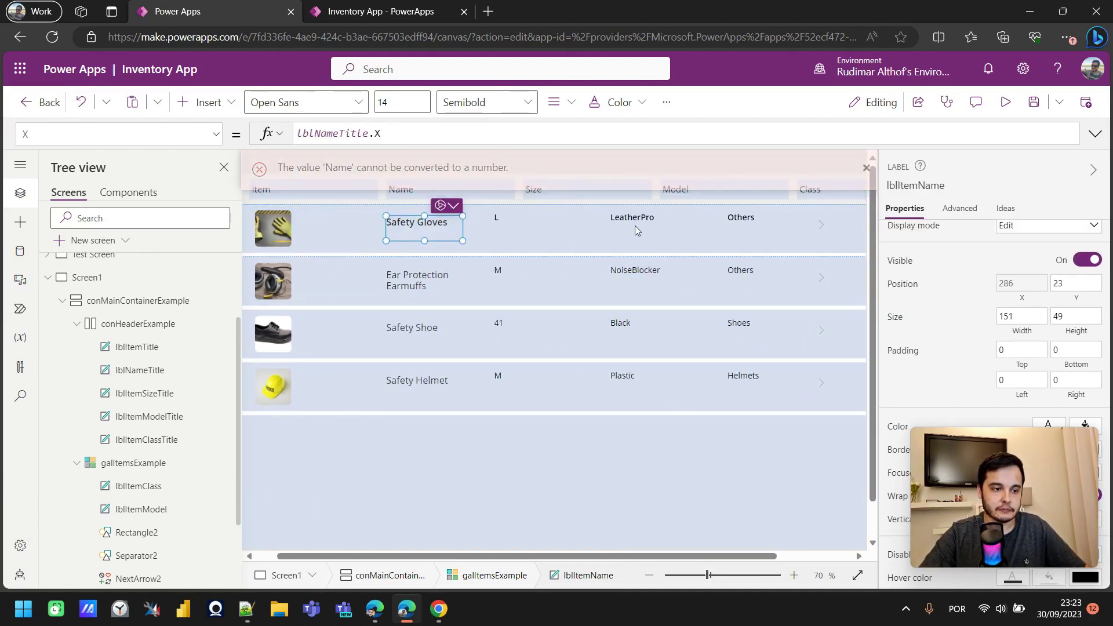
- Copy the Size header label's control name and set the X position of lblItemSize to lblItemSizeTitle.X
{"action": "left_click", "coordinate": [500, 221]}
{"action": "scroll", "coordinate": [499, 221], "scroll_direction": "up", "scroll_amount": 4}
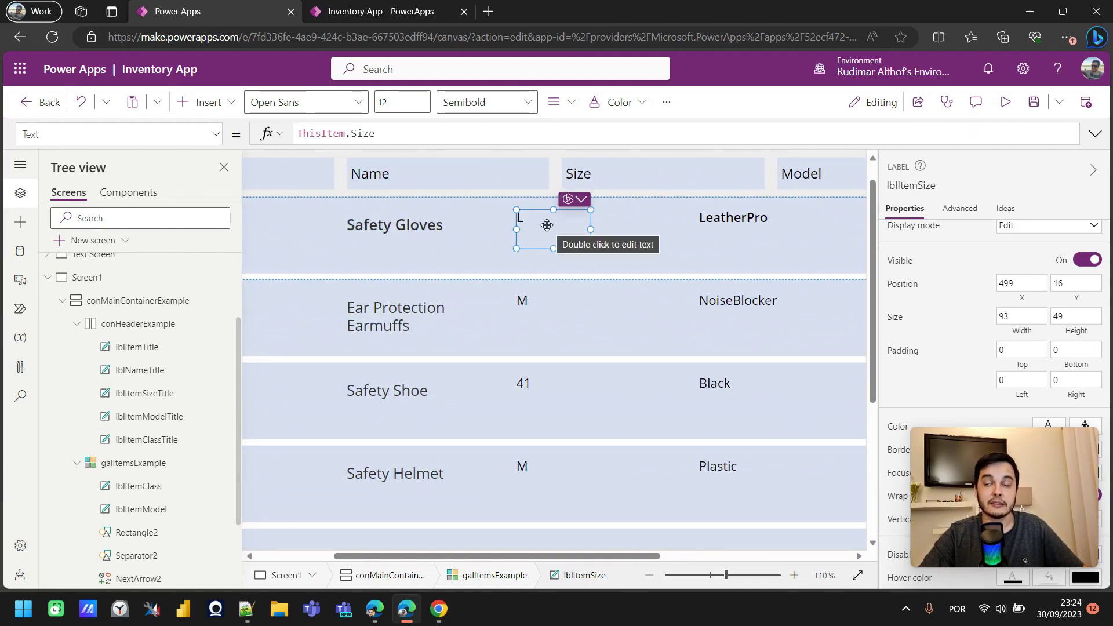
{"action": "left_click", "coordinate": [661, 171]}
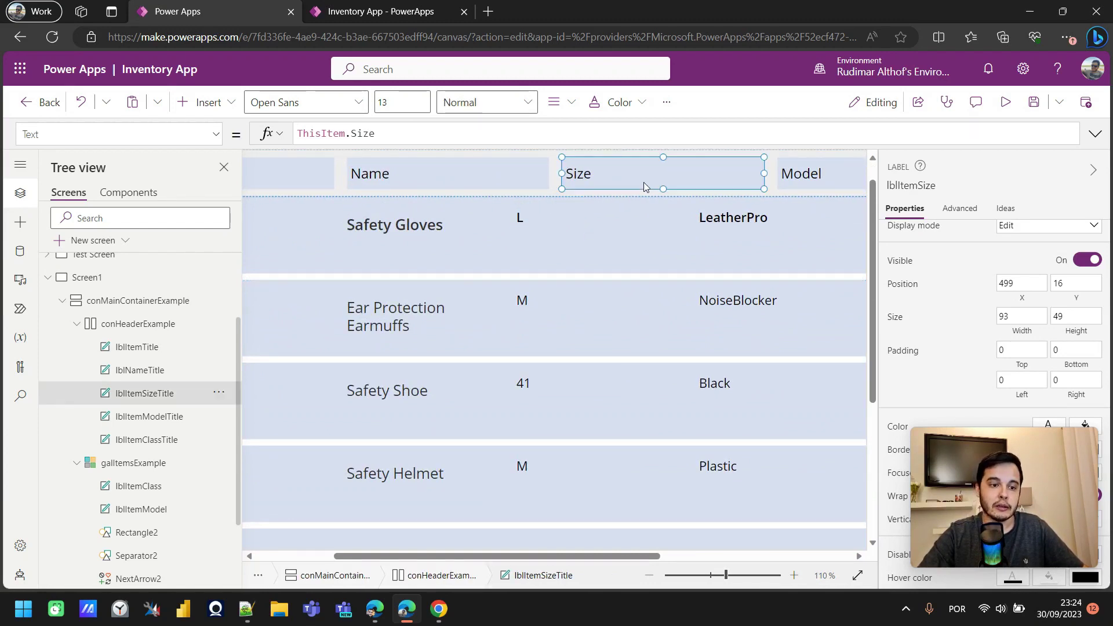
{"action": "left_click", "coordinate": [913, 186]}
{"action": "key", "text": "ctrl+c"}
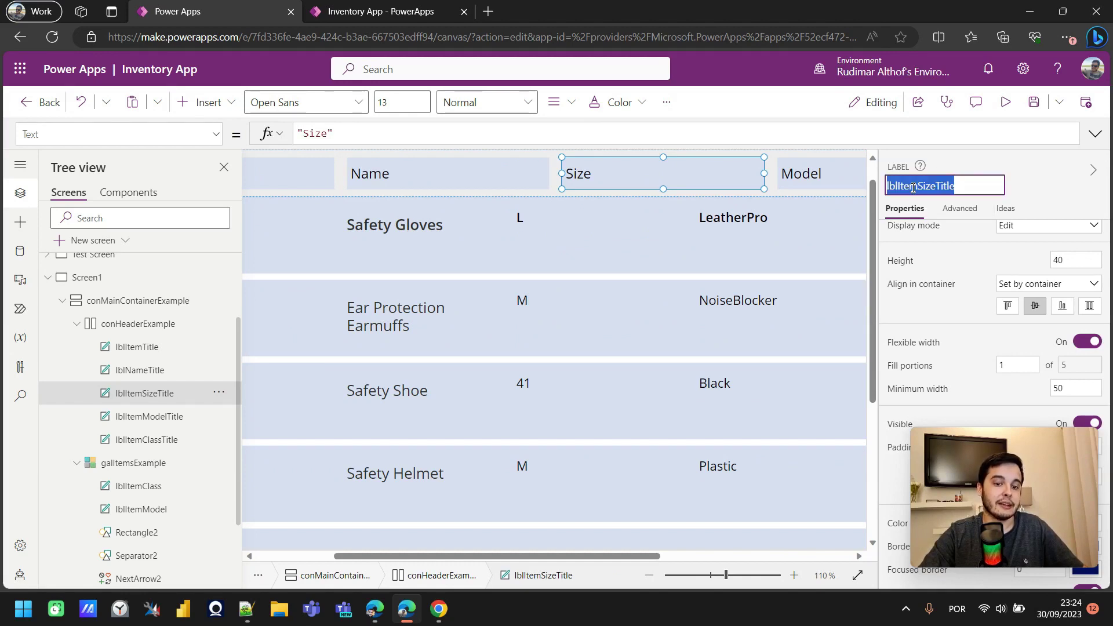
{"action": "left_click", "coordinate": [541, 219]}
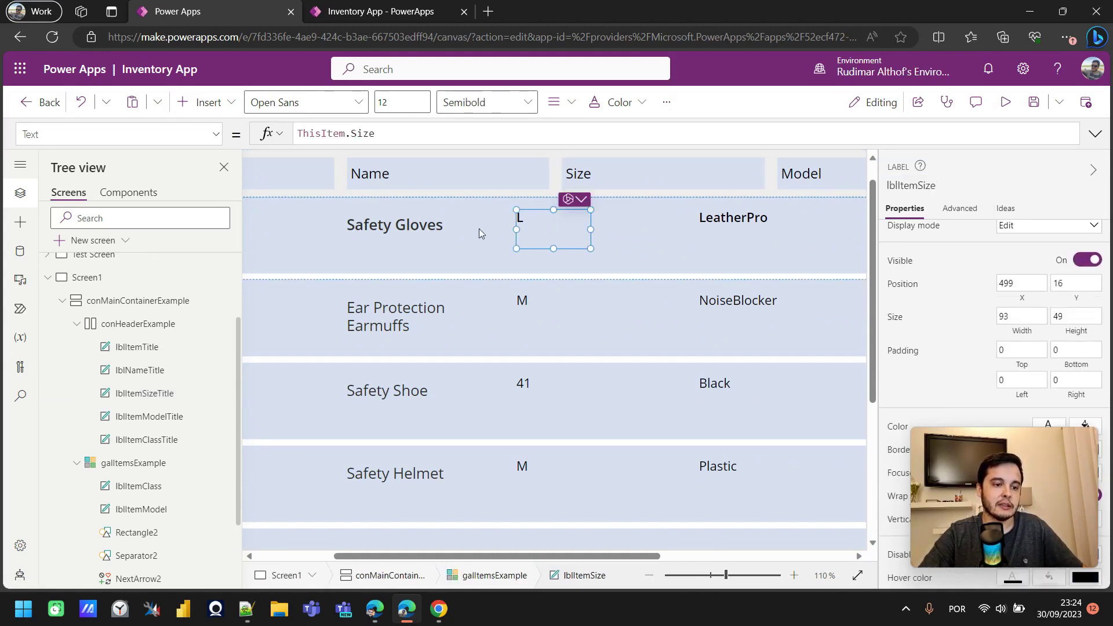
{"action": "left_click", "coordinate": [1034, 250]}
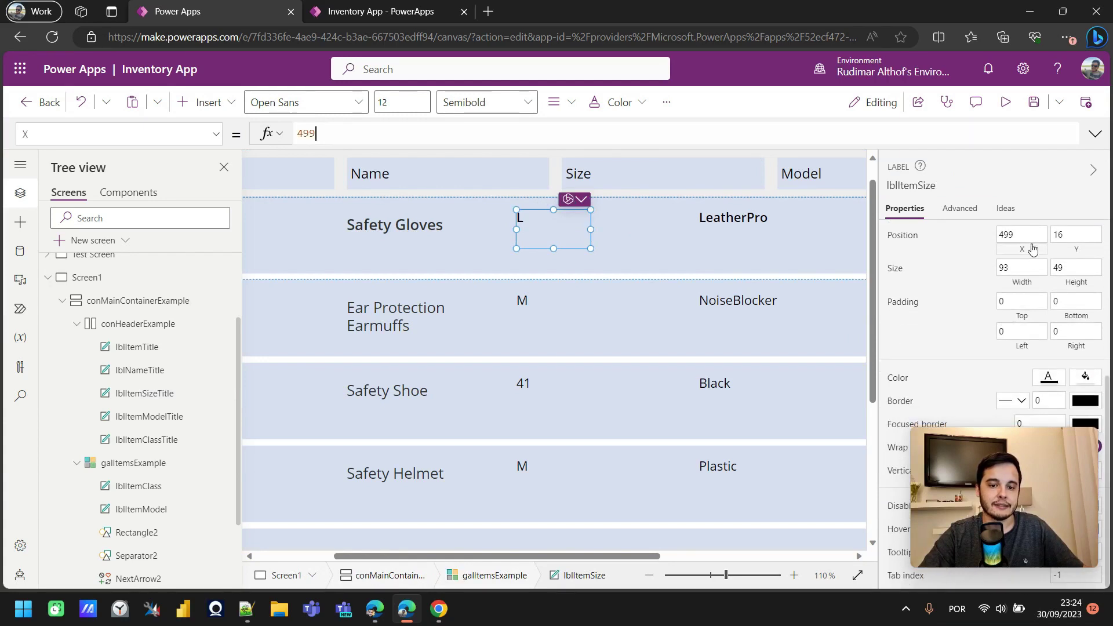
{"action": "key", "text": "ctrl+v"}
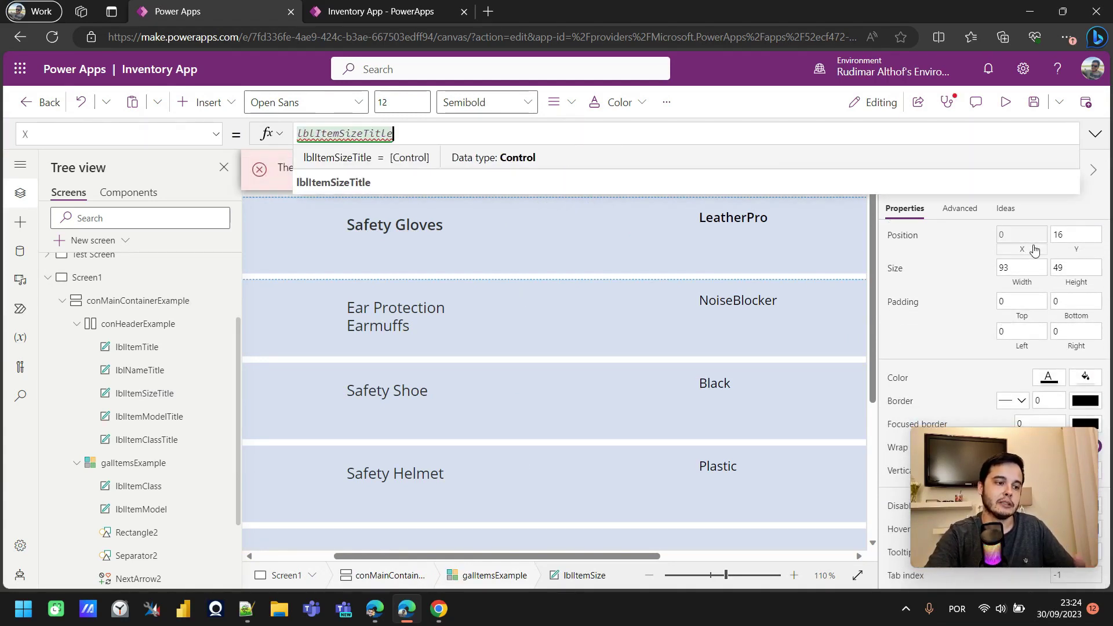
{"action": "type", "text": ".X"}
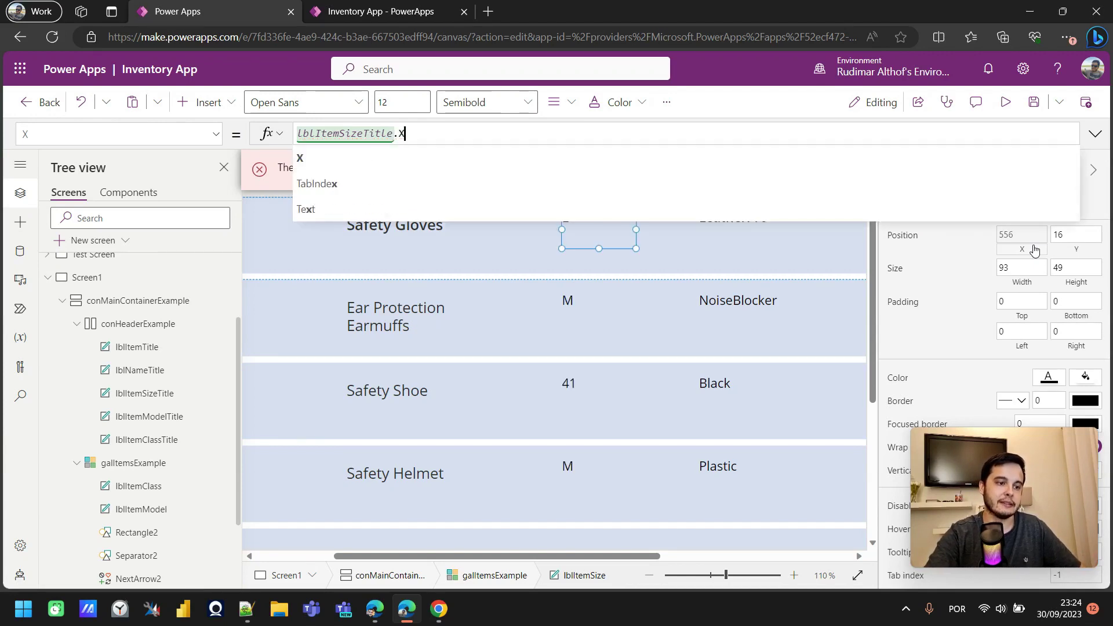
{"action": "left_click", "coordinate": [1095, 134]}
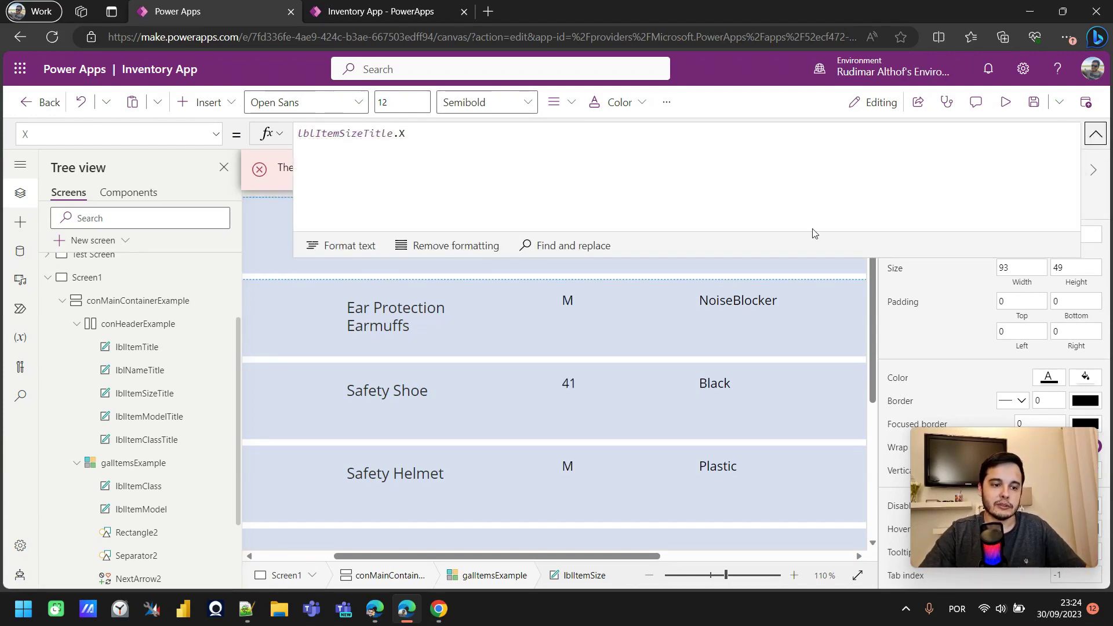
- Check which header label the X formula of lblItemSize refers to
{"action": "left_click", "coordinate": [1095, 134]}
{"action": "scroll", "coordinate": [673, 232], "scroll_direction": "up", "scroll_amount": 1}
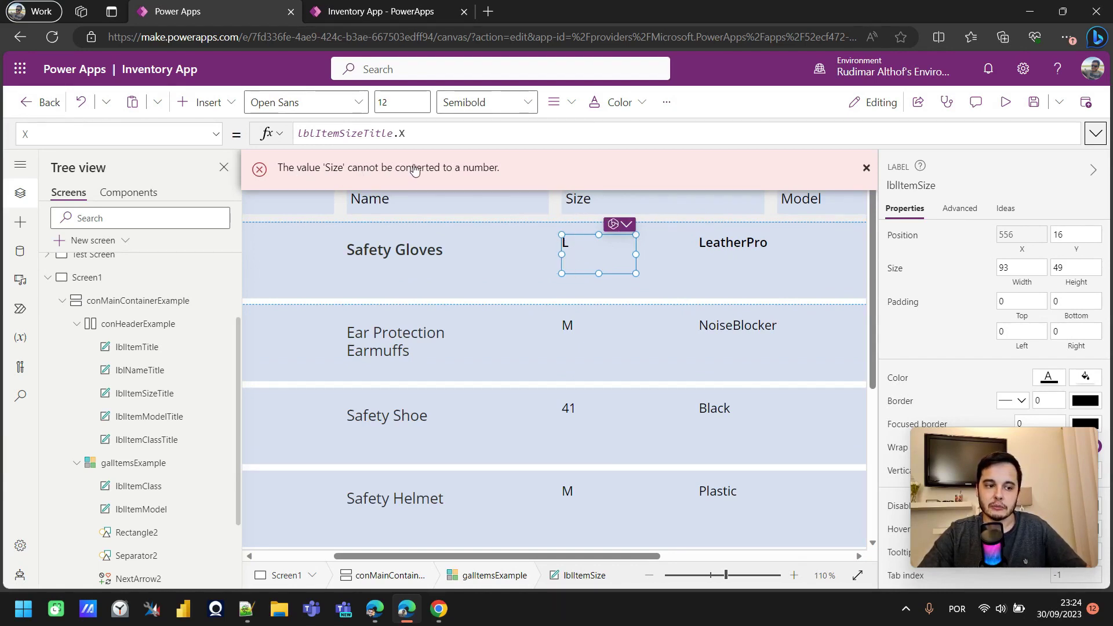
{"action": "double_click", "coordinate": [352, 134]}
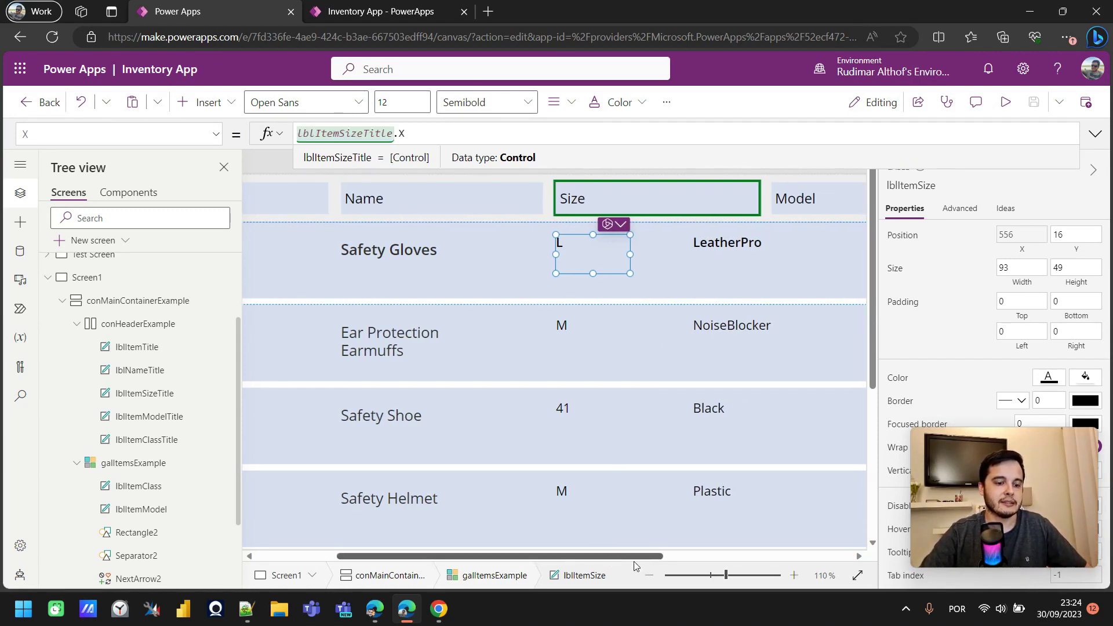
- Copy the Model header label's control name, lblItemModelTitle
{"action": "left_click_drag", "start_coordinate": [612, 563], "coordinate": [726, 457]}
{"action": "left_click", "coordinate": [578, 213]}
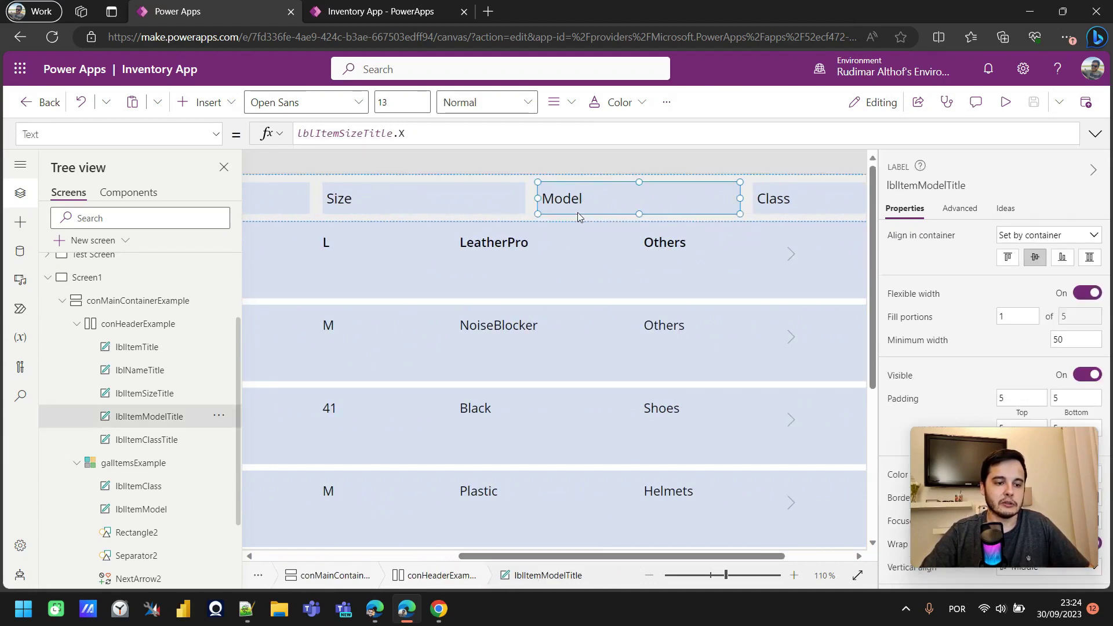
{"action": "left_click", "coordinate": [918, 187]}
{"action": "key", "text": "ctrl+c"}
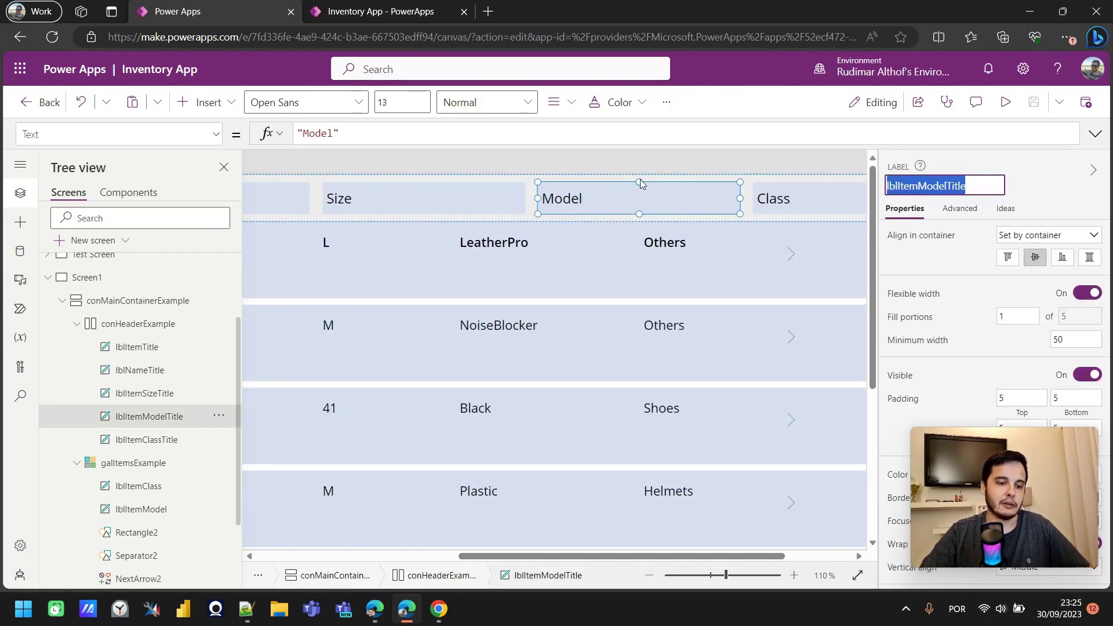
- Set the width of lblItemModel to the formula lblItemModelTitle.X
{"action": "left_click", "coordinate": [501, 246]}
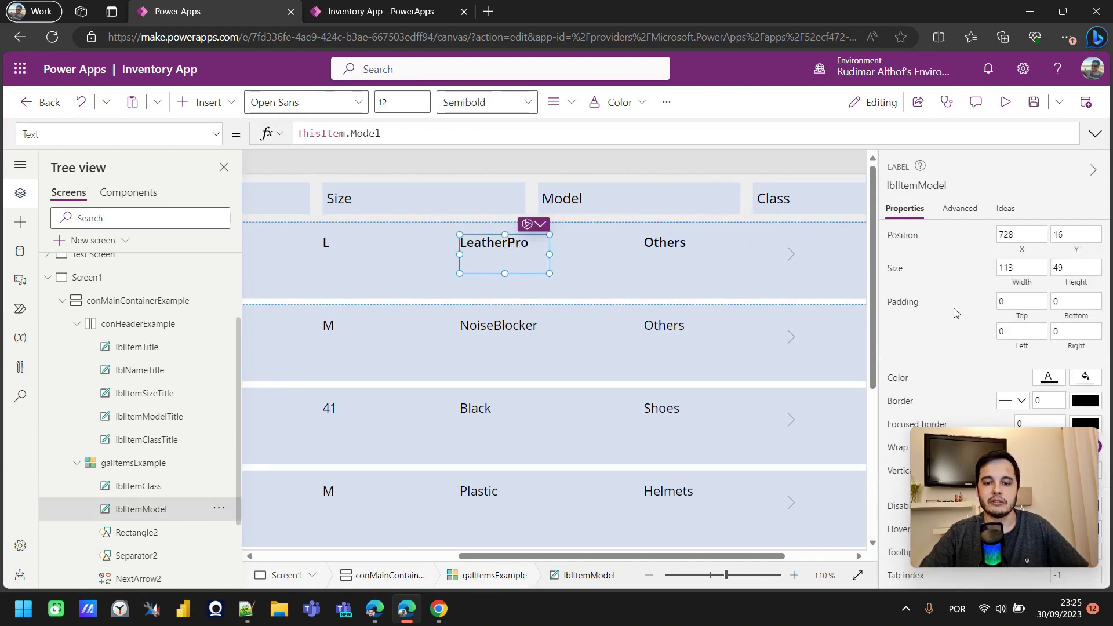
{"action": "left_click", "coordinate": [1018, 287]}
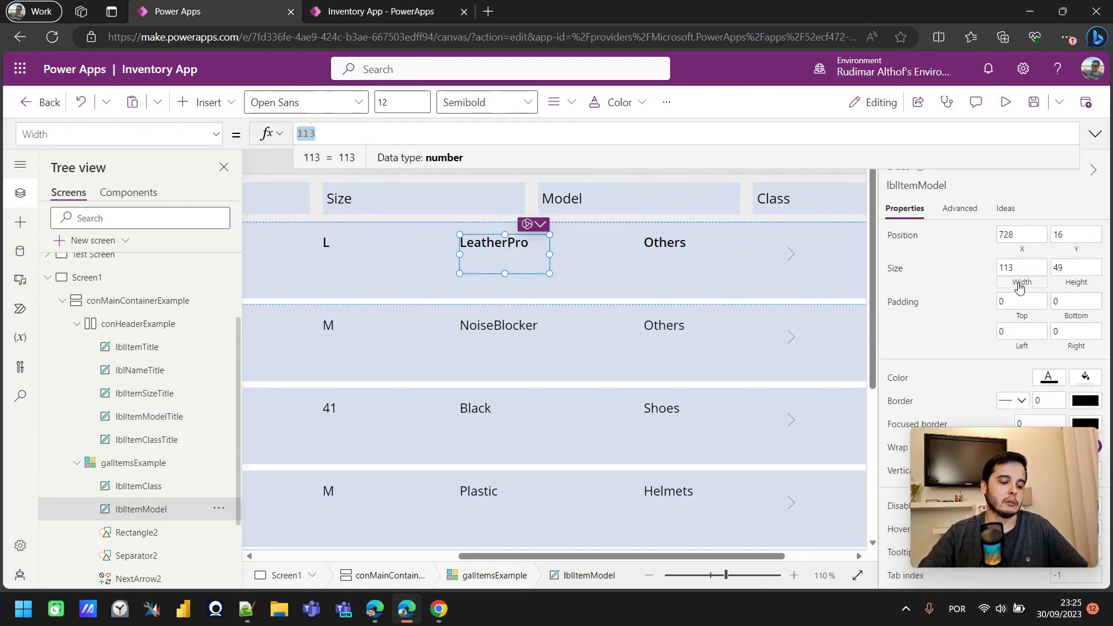
{"action": "key", "text": "ctrl+v"}
{"action": "type", "text": "."}
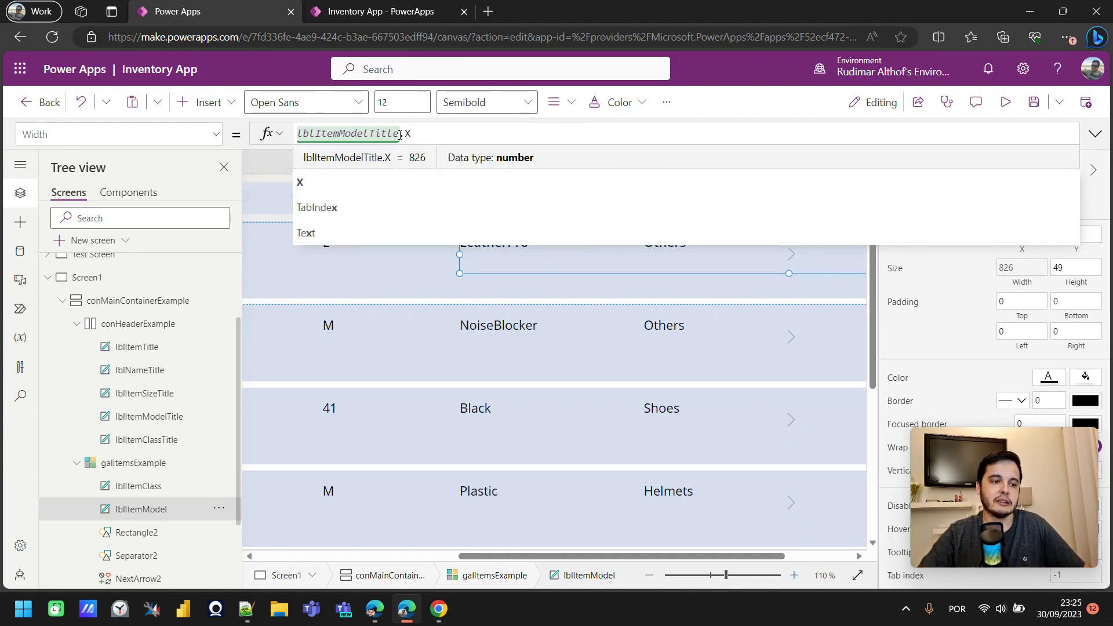
{"action": "left_click", "coordinate": [418, 134]}
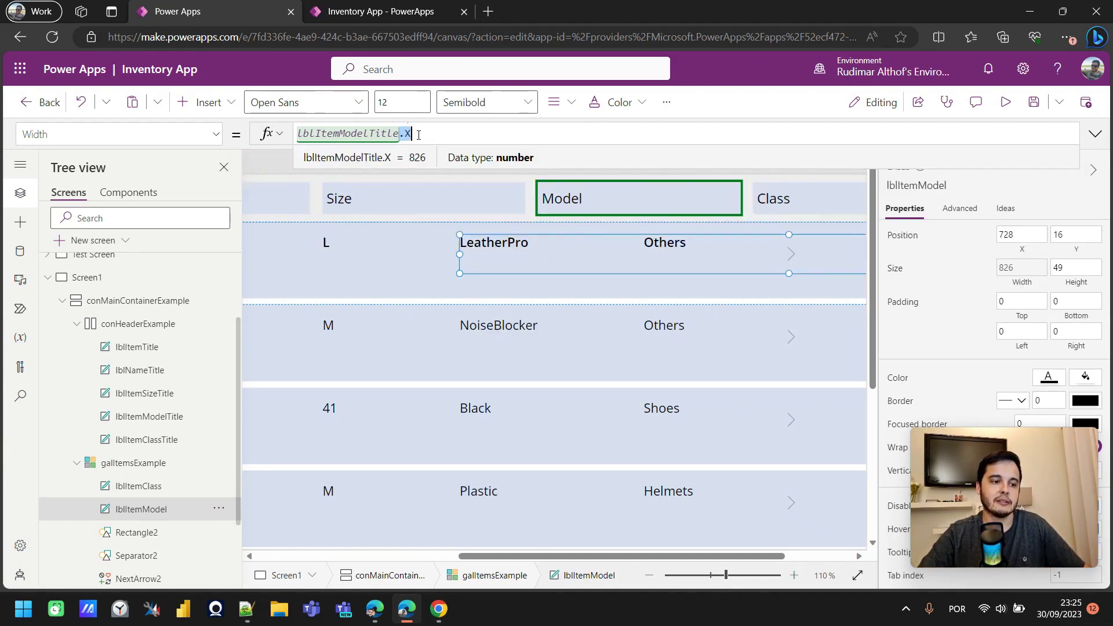
{"action": "left_click", "coordinate": [1096, 134]}
{"action": "left_click", "coordinate": [1096, 135]}
- Copy the formula from lblItemModel's width and set that width to 200
{"action": "scroll", "coordinate": [702, 235], "scroll_direction": "down", "scroll_amount": 2}
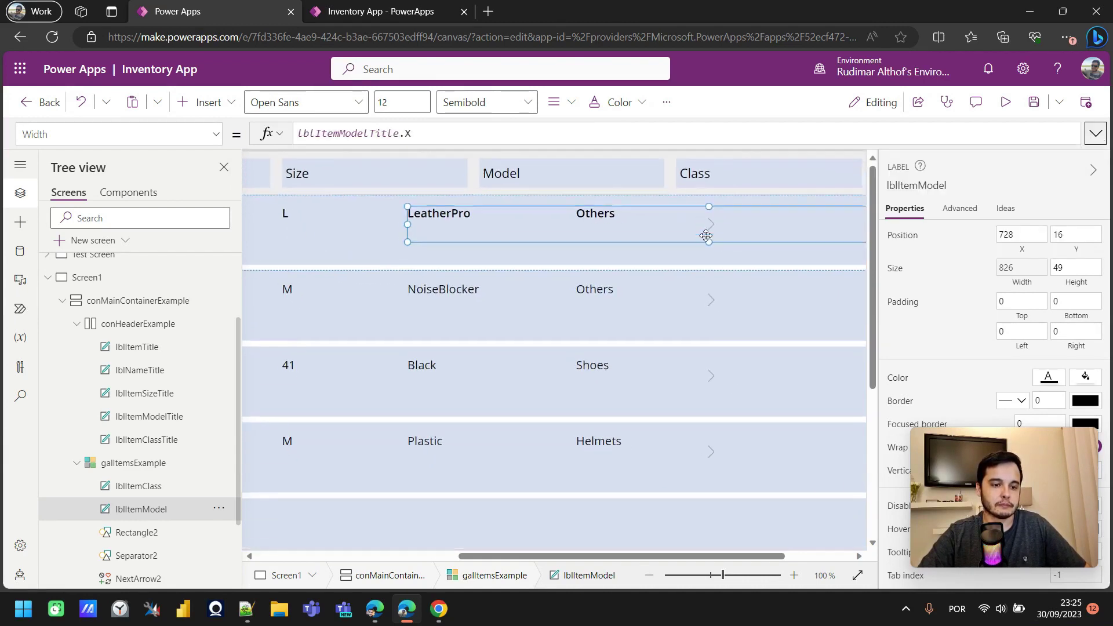
{"action": "scroll", "coordinate": [648, 215], "scroll_direction": "down", "scroll_amount": 2}
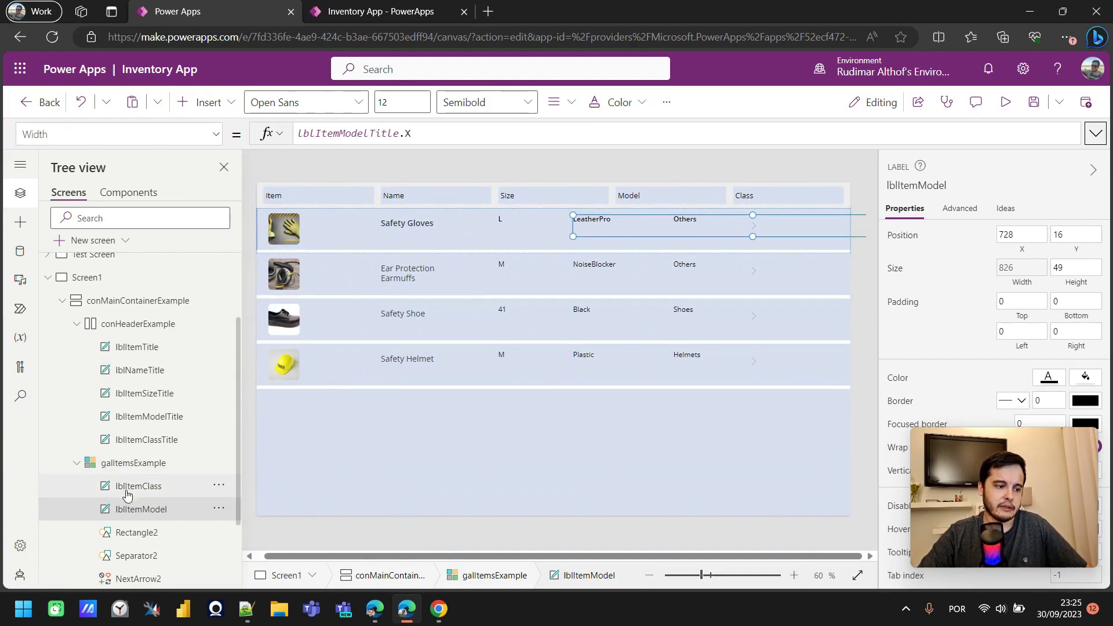
{"action": "scroll", "coordinate": [124, 496], "scroll_direction": "down", "scroll_amount": 1}
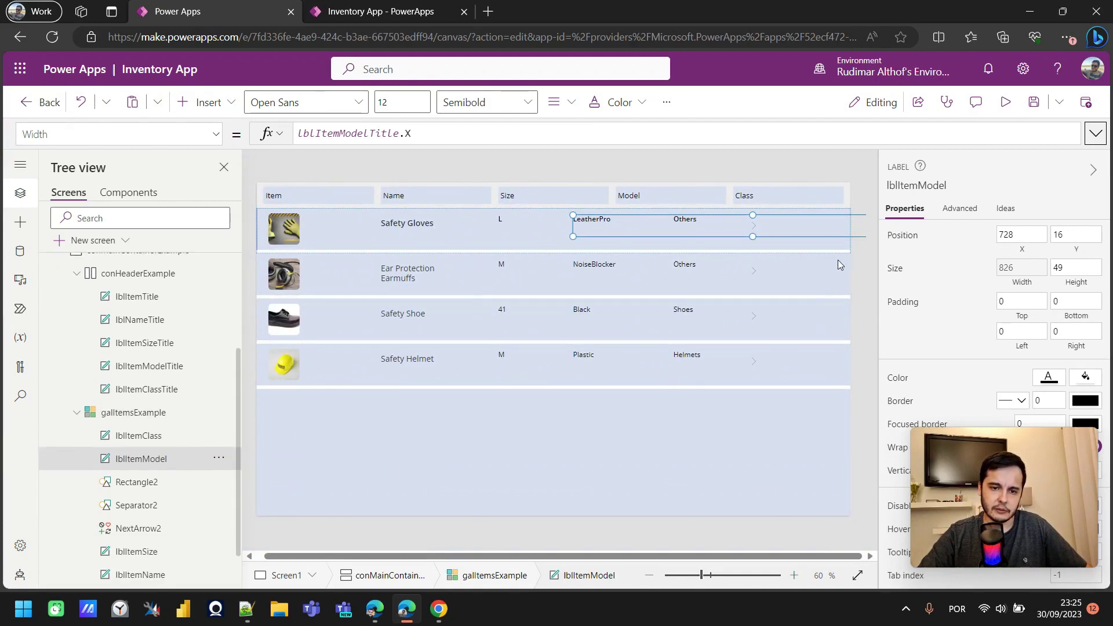
{"action": "left_click", "coordinate": [843, 168]}
{"action": "left_click", "coordinate": [599, 224]}
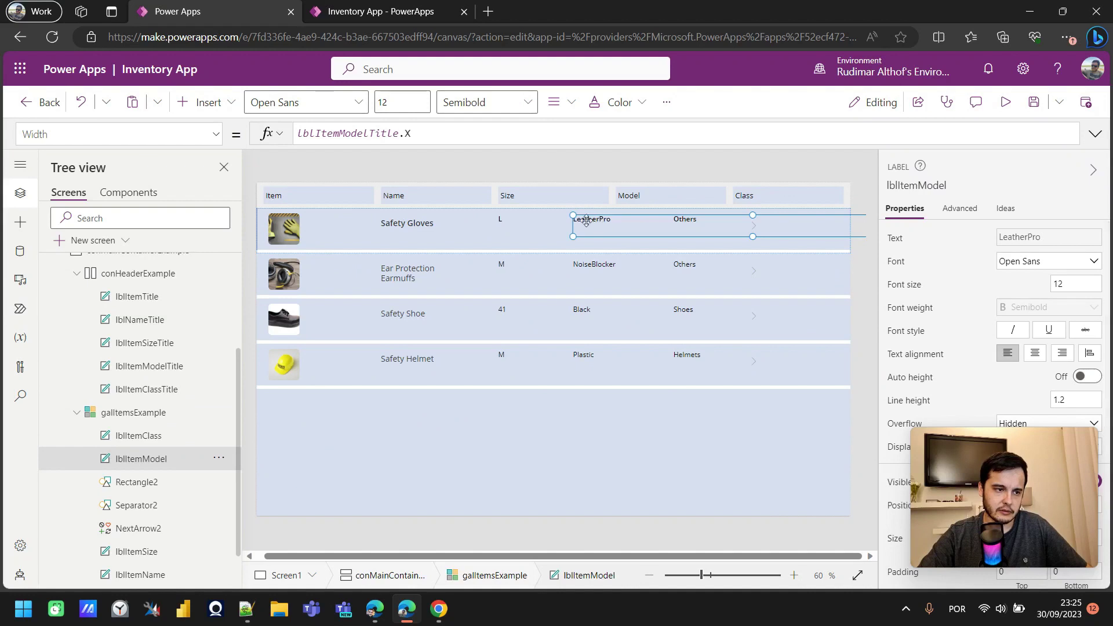
{"action": "left_click", "coordinate": [338, 135]}
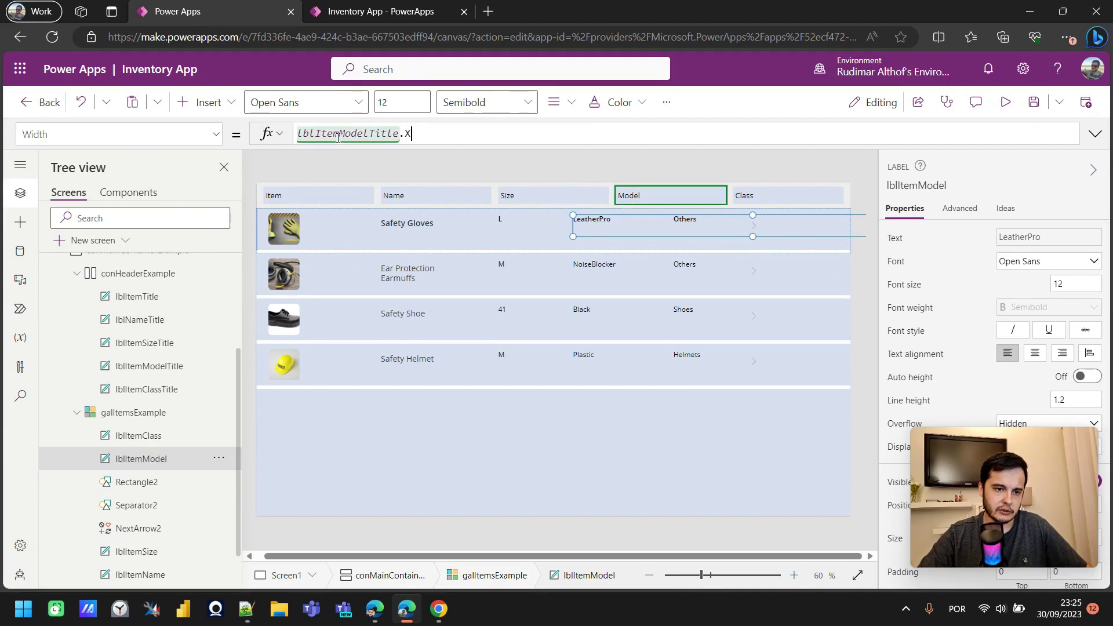
{"action": "scroll", "coordinate": [1000, 311], "scroll_direction": "down", "scroll_amount": 4}
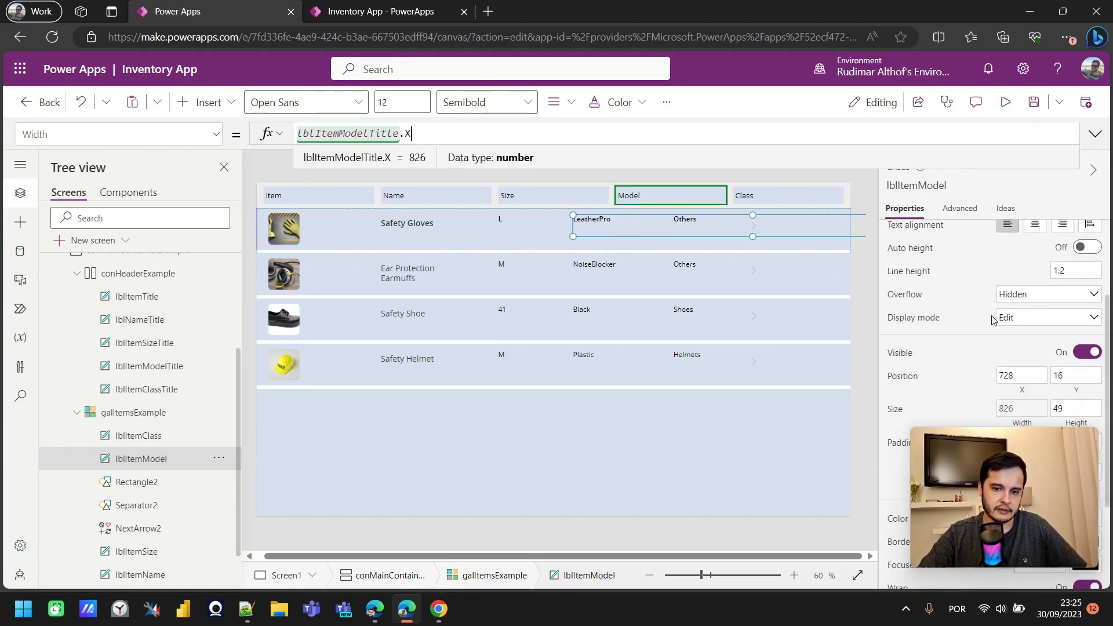
{"action": "left_click", "coordinate": [1019, 326]}
{"action": "key", "text": "ctrl+c"}
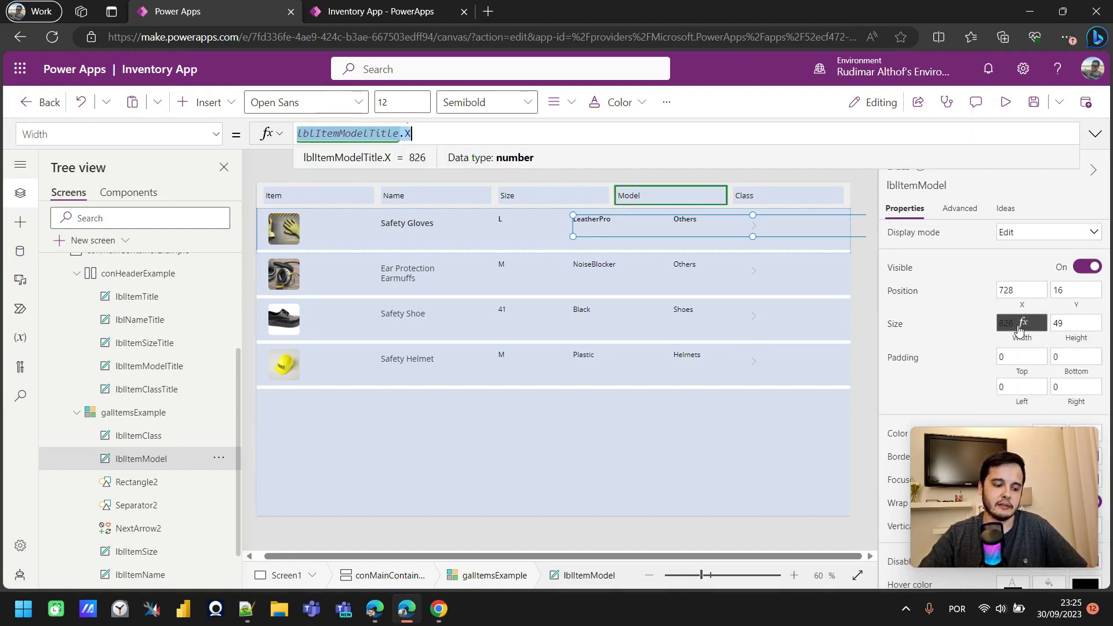
{"action": "type", "text": "200"}
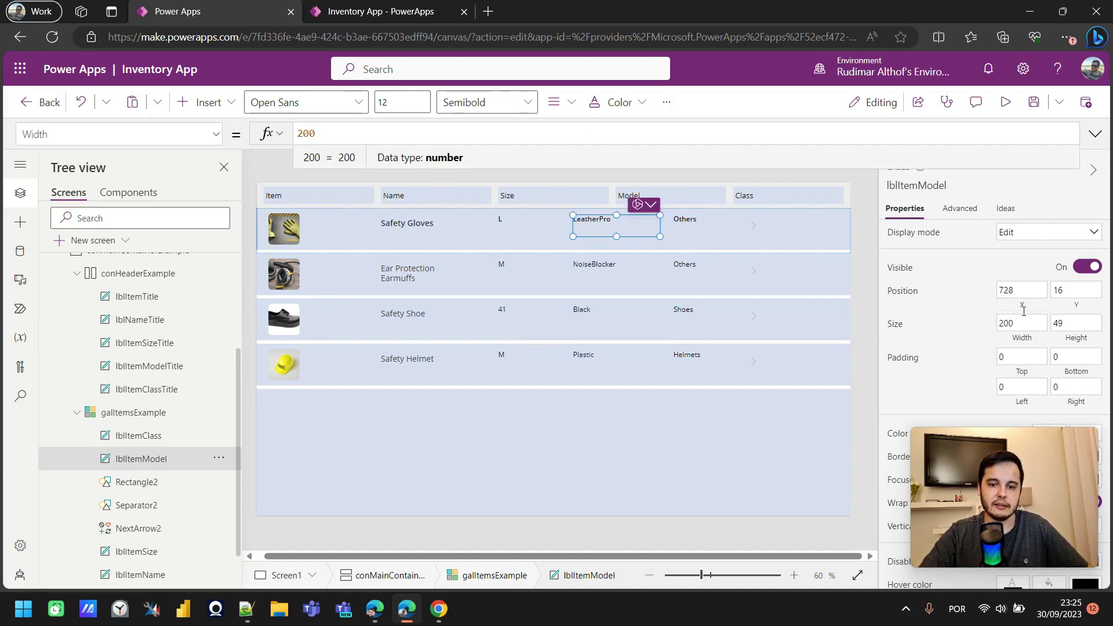
- Set the X position of lblItemModel to the copied formula lblItemModelTitle.X
{"action": "left_click", "coordinate": [1023, 309]}
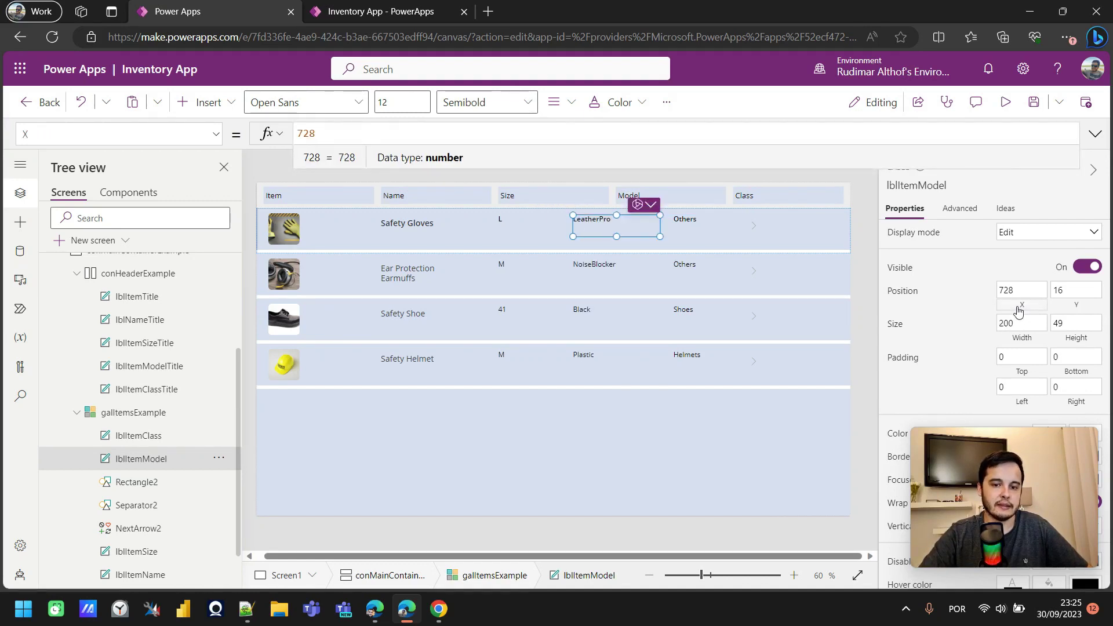
{"action": "double_click", "coordinate": [305, 134]}
{"action": "key", "text": "ctrl+v"}
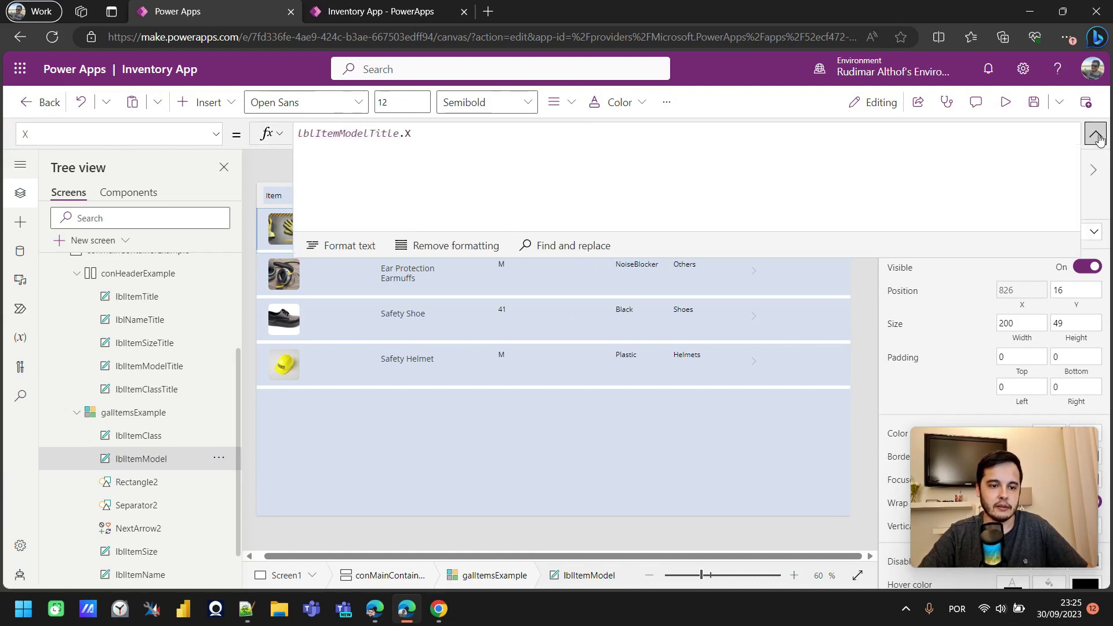
{"action": "left_click", "coordinate": [662, 215]}
- Move lblItemClass to about X 1045, Y 23, near the Class header, and copy that header label's control name, lblItemClassTitle
{"action": "left_click", "coordinate": [696, 223]}
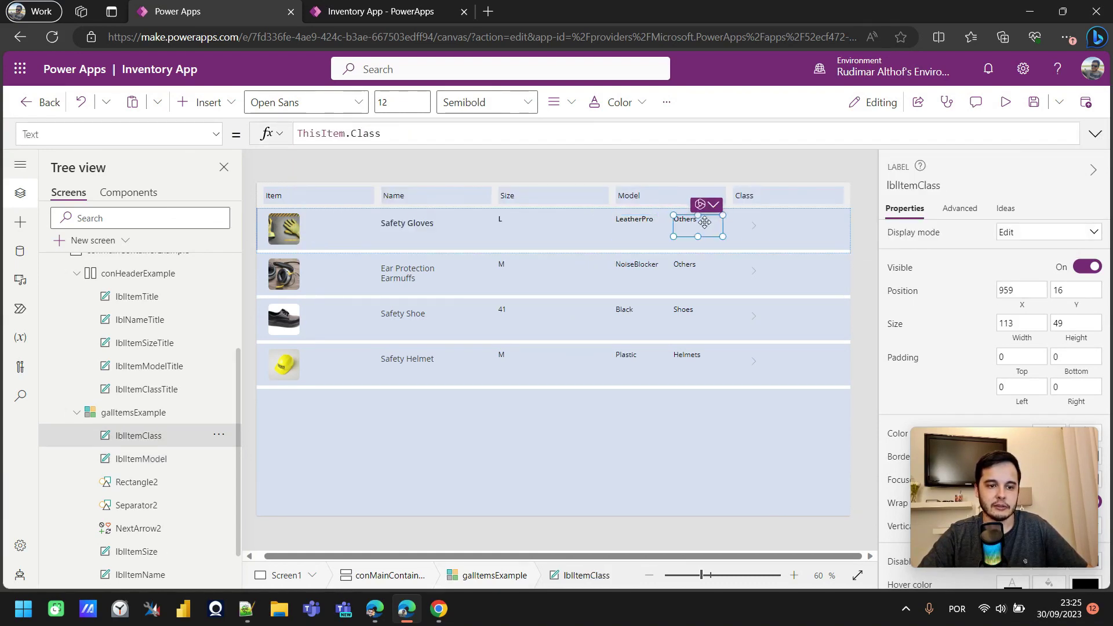
{"action": "left_click_drag", "start_coordinate": [712, 223], "coordinate": [750, 226]}
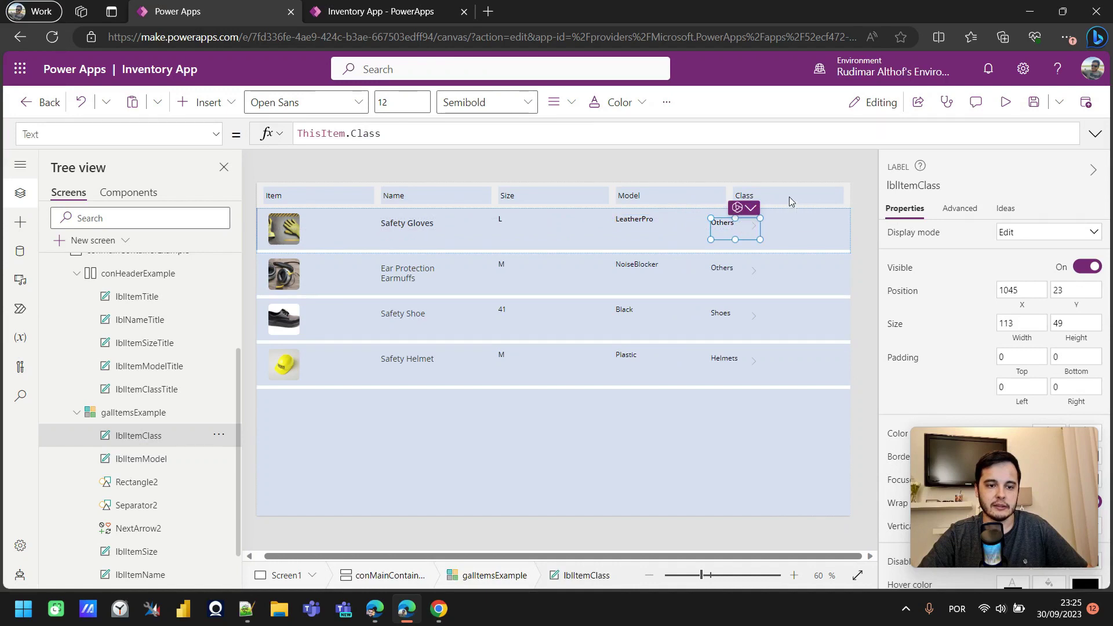
{"action": "left_click", "coordinate": [759, 195]}
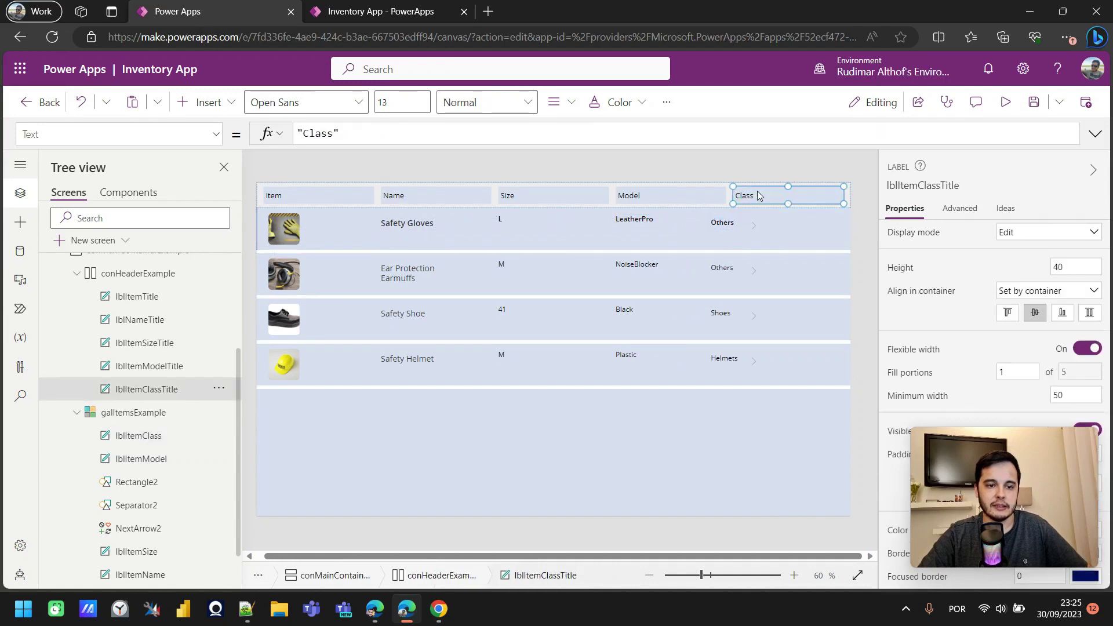
{"action": "left_click", "coordinate": [916, 186]}
{"action": "key", "text": "ctrl+c"}
- Set the X position of lblItemClass to the formula lblItemClassTitle.X and dismiss the error message
{"action": "left_click", "coordinate": [722, 226]}
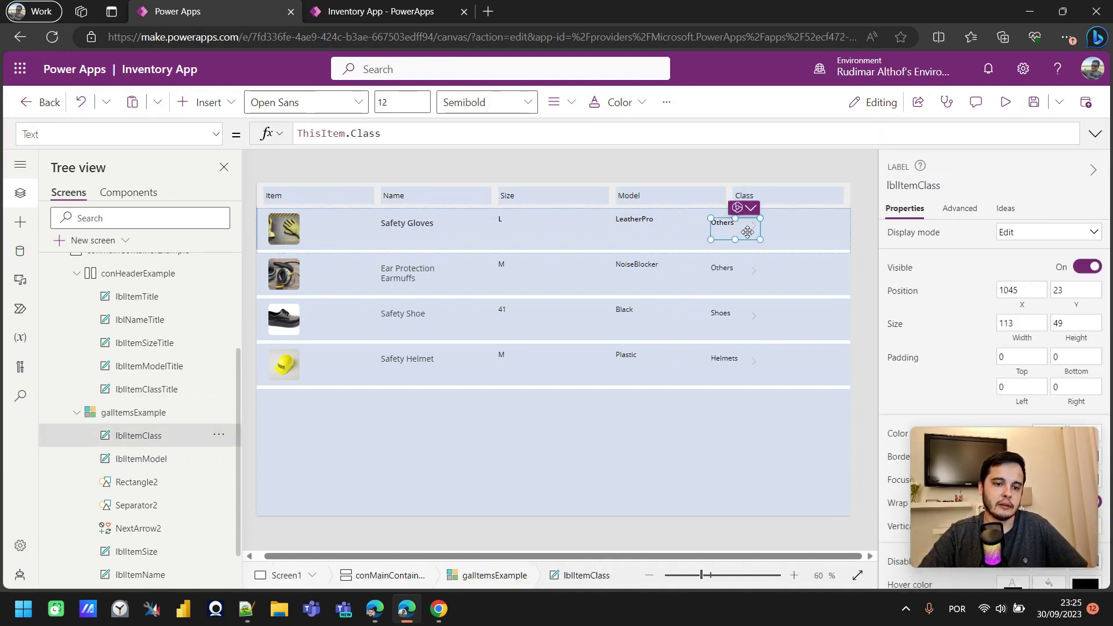
{"action": "scroll", "coordinate": [1020, 253], "scroll_direction": "down", "scroll_amount": 2}
{"action": "left_click", "coordinate": [1020, 252]}
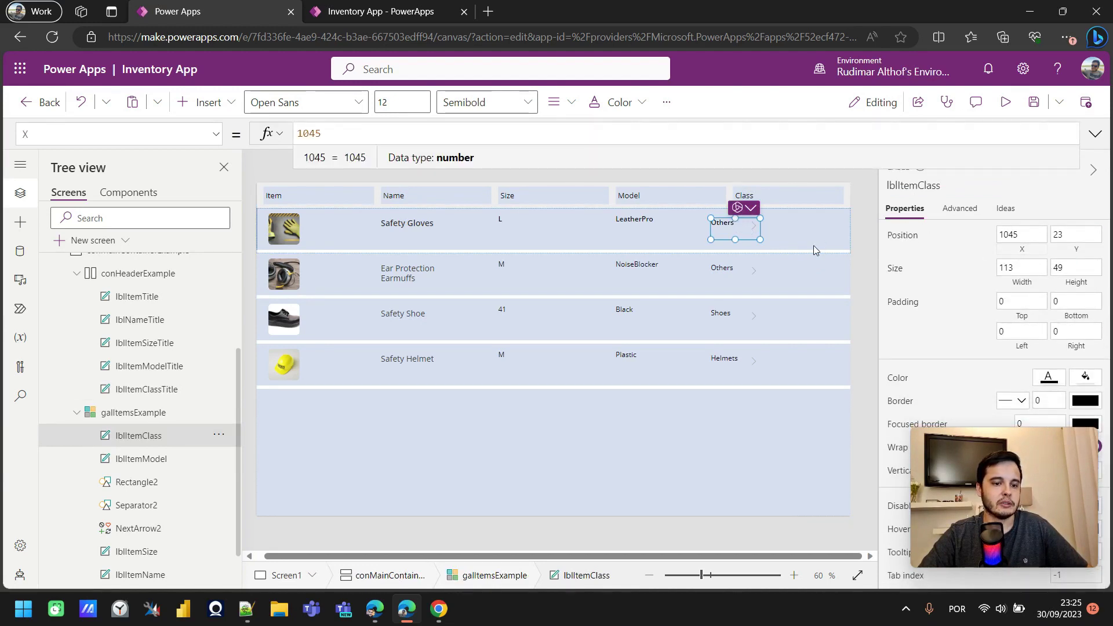
{"action": "key", "text": "ctrl+a"}
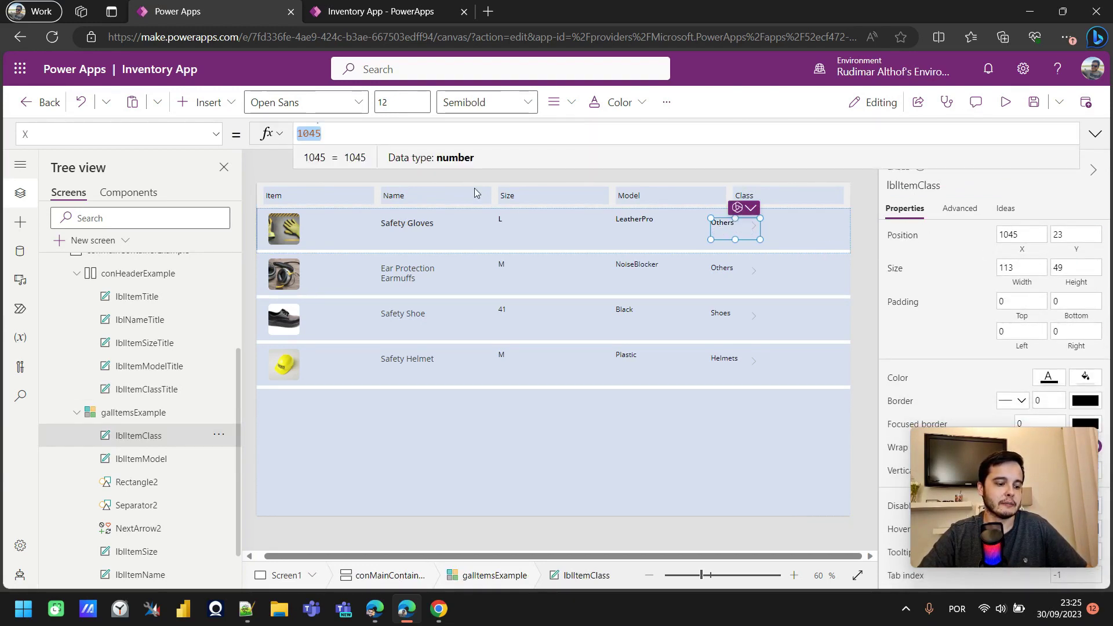
{"action": "key", "text": "ctrl+v"}
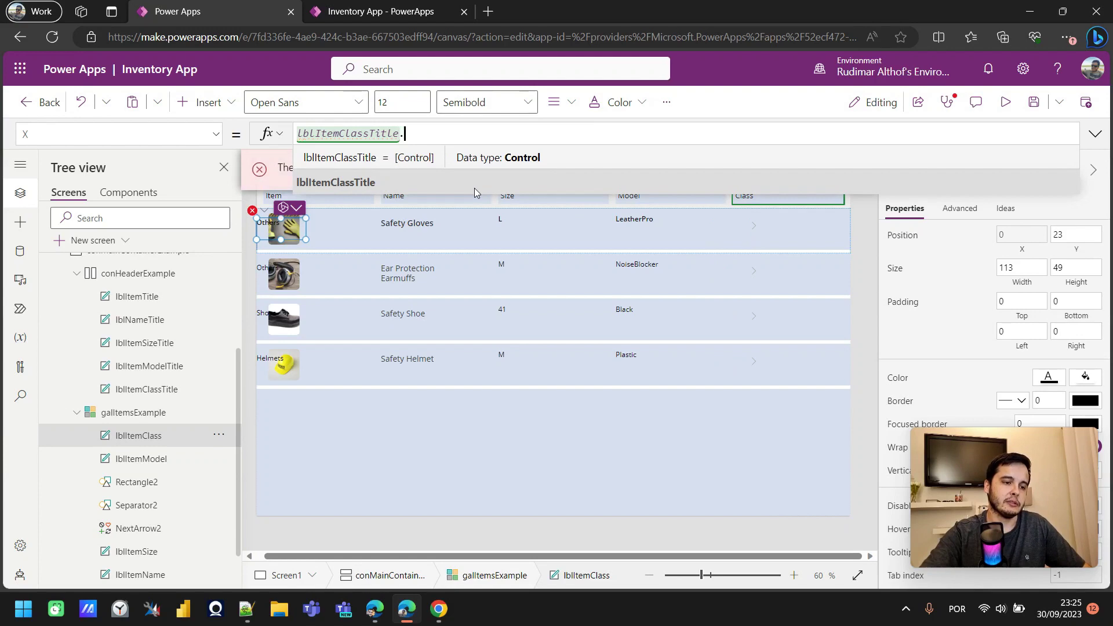
{"action": "type", "text": ".X"}
{"action": "left_click", "coordinate": [1095, 133]}
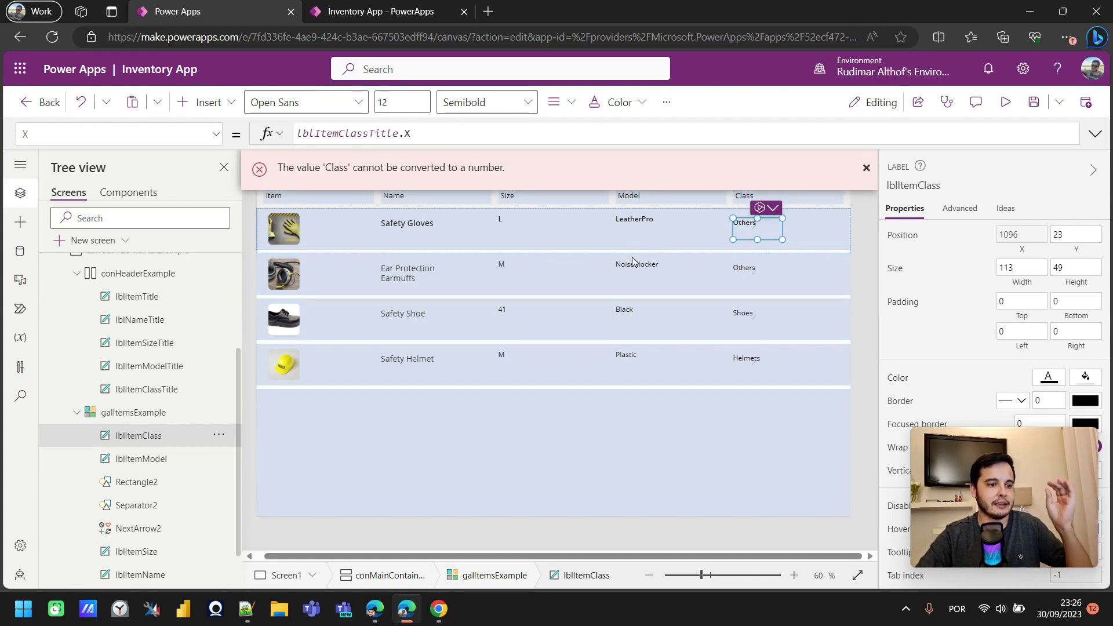
{"action": "left_click", "coordinate": [867, 169]}
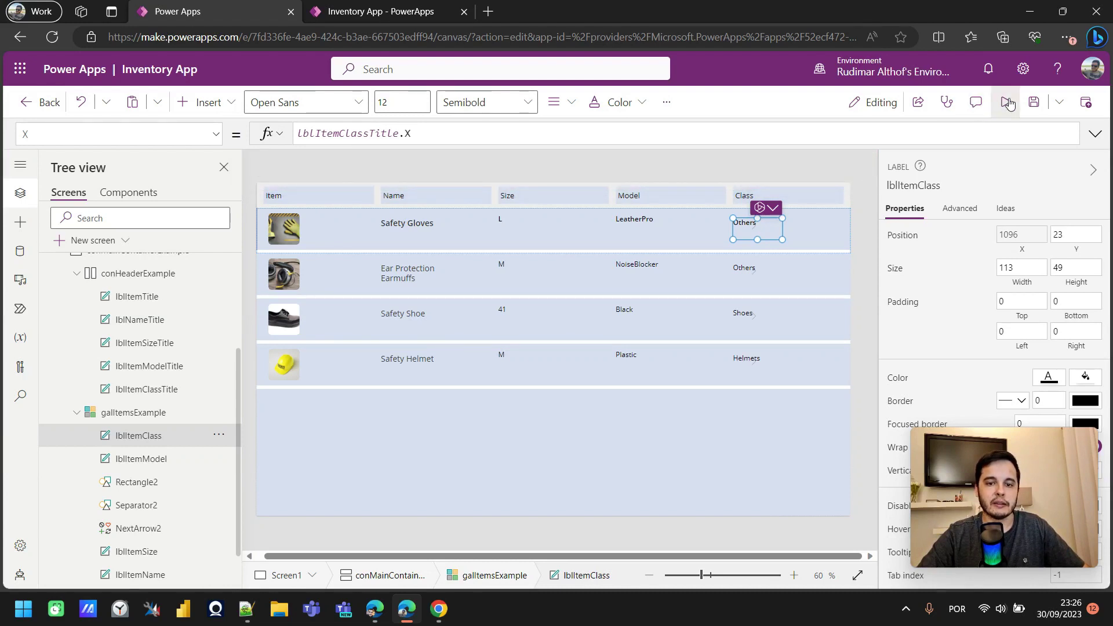
- Preview the app at several browser window widths to check the columns' alignment with their headers, then return to editing
{"action": "left_click", "coordinate": [1008, 103]}
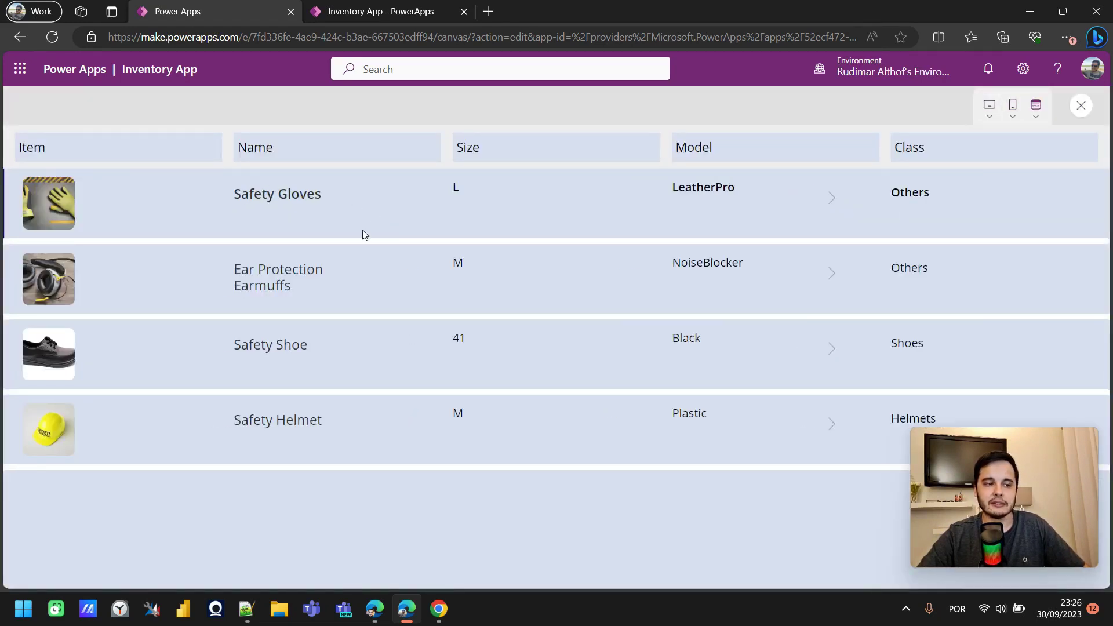
{"action": "double_click", "coordinate": [933, 12]}
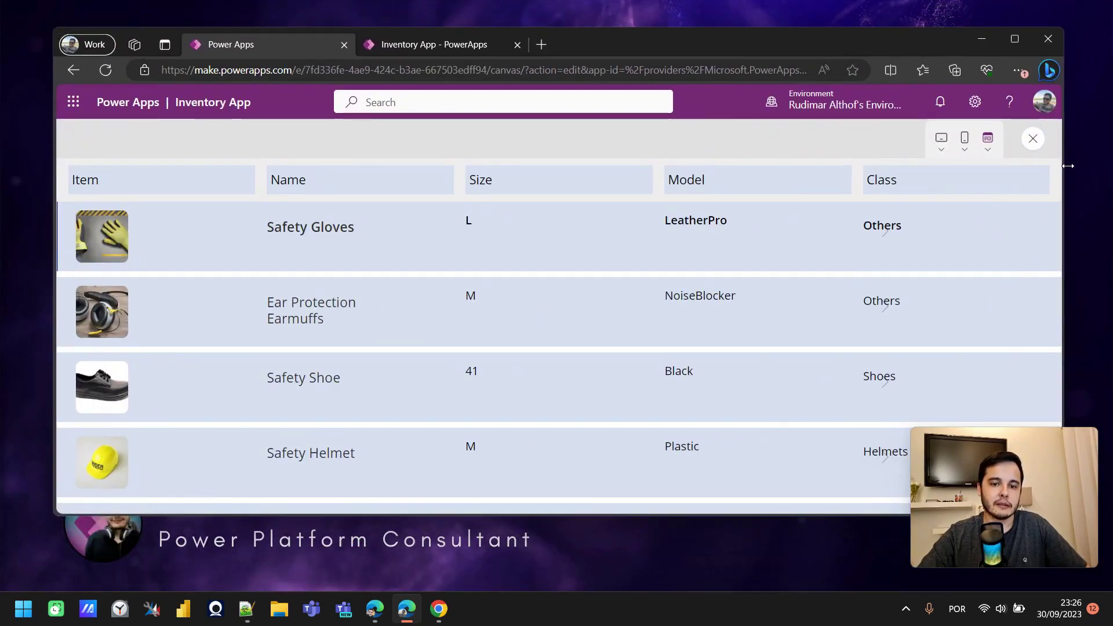
{"action": "left_click_drag", "start_coordinate": [1065, 174], "coordinate": [779, 205]}
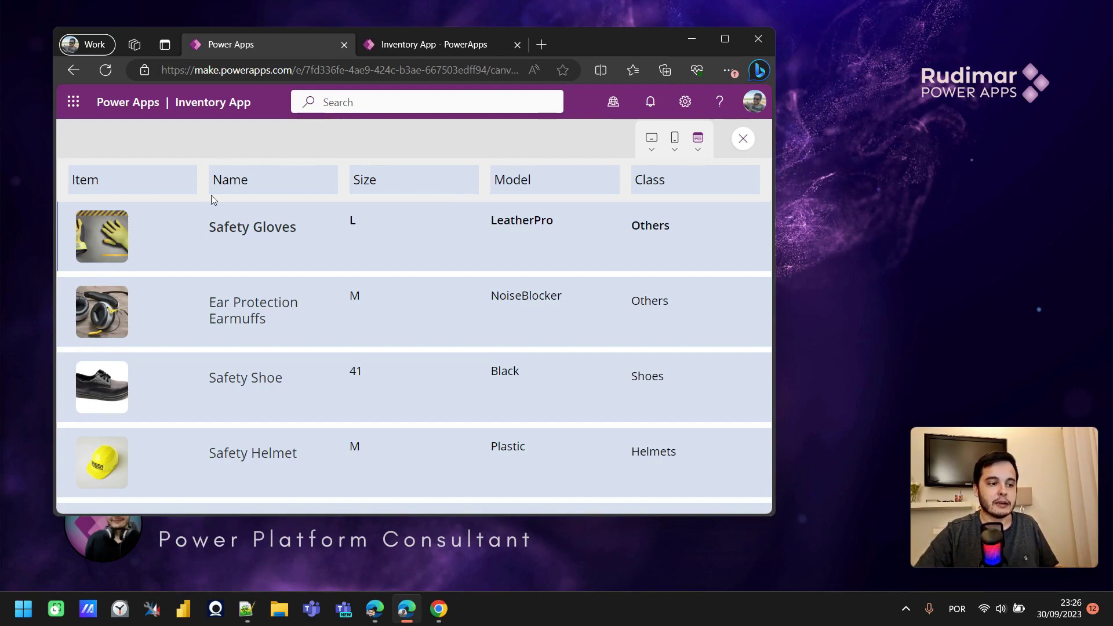
{"action": "left_click_drag", "start_coordinate": [775, 193], "coordinate": [665, 193]}
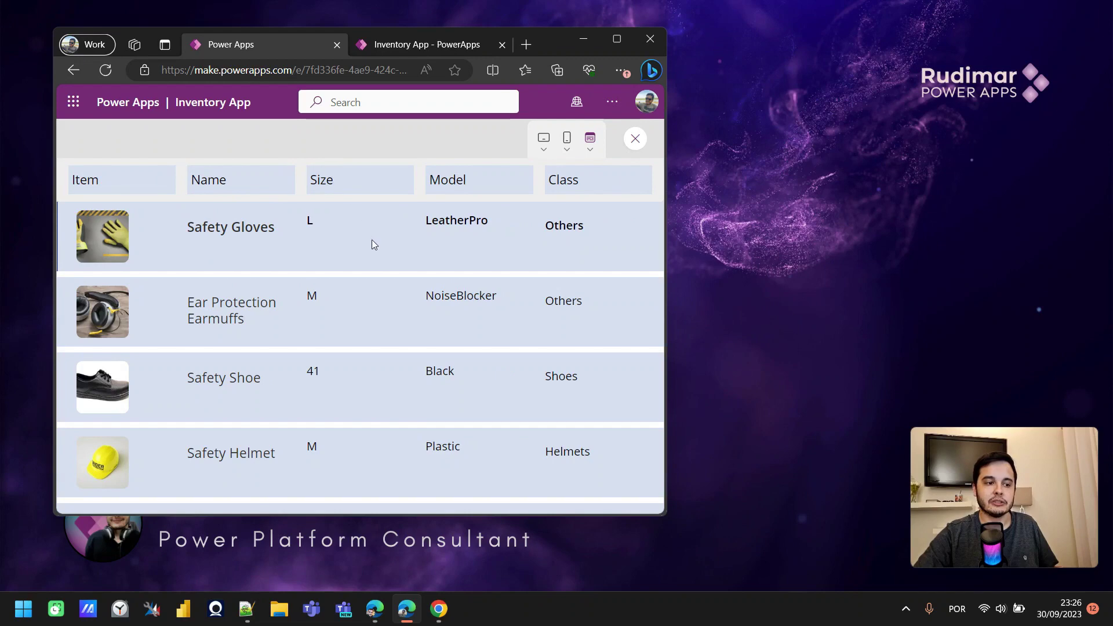
{"action": "left_click", "coordinate": [616, 39]}
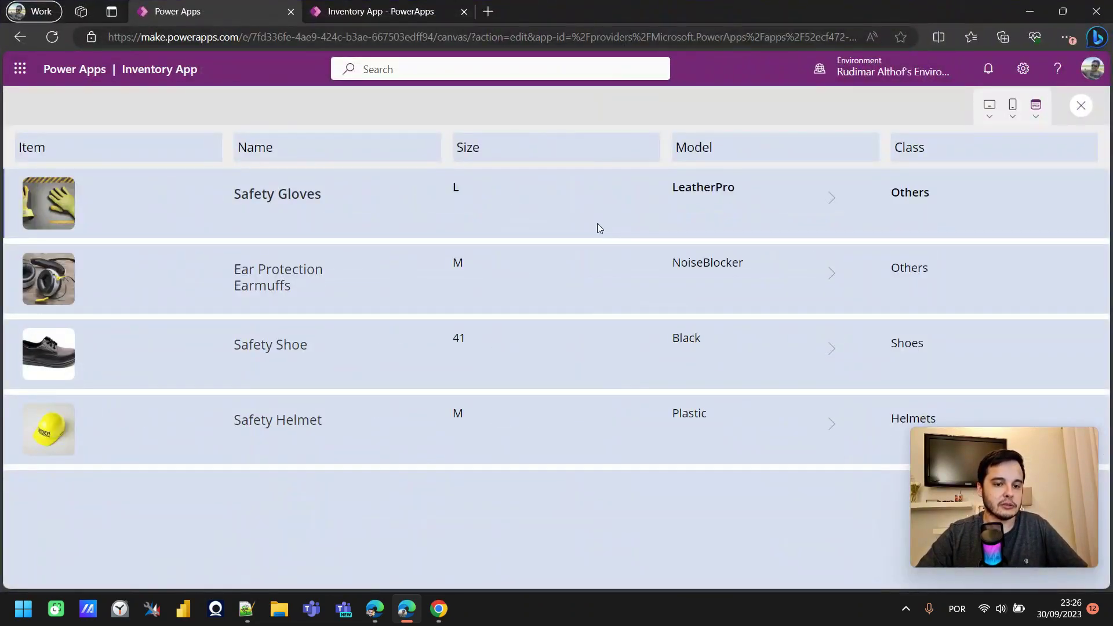
{"action": "left_click_drag", "start_coordinate": [238, 193], "coordinate": [928, 193]}
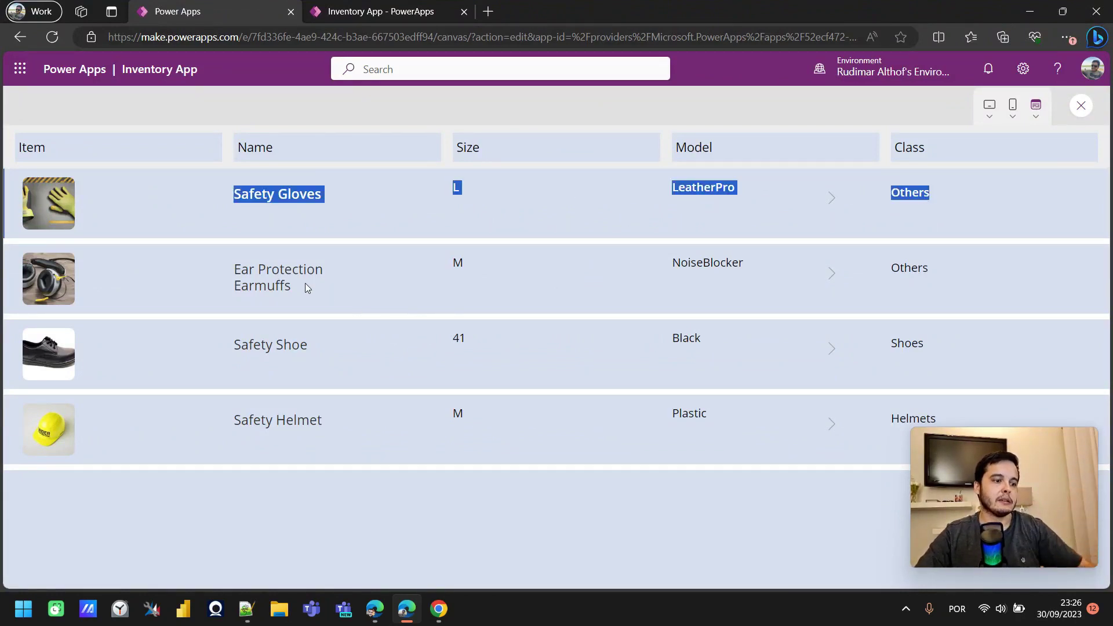
{"action": "key", "text": "Escape"}
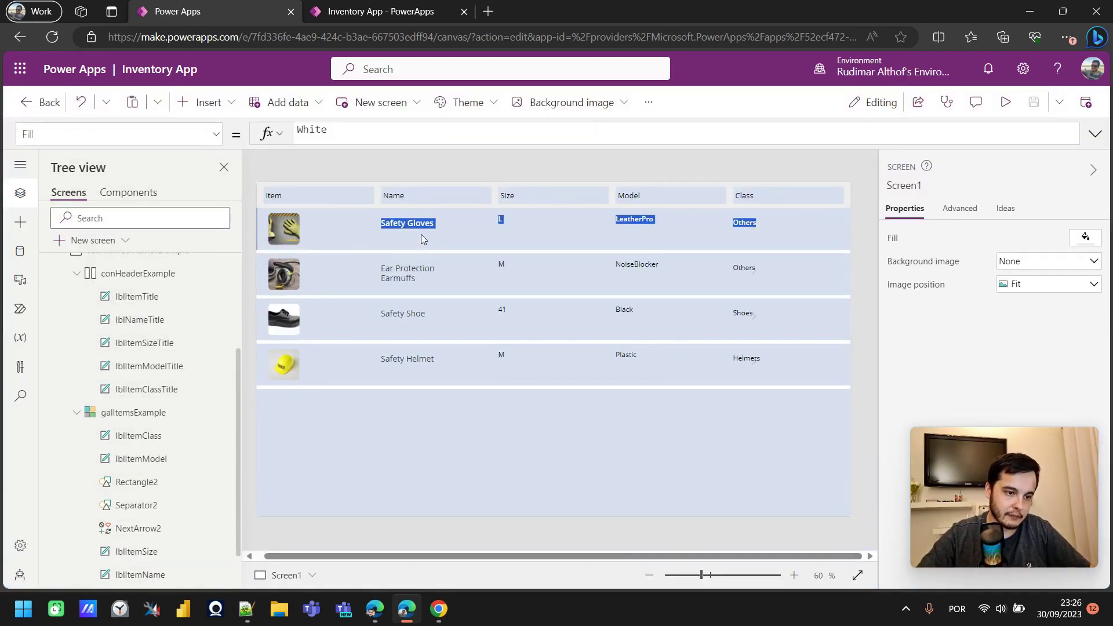
- Align the tops of the name, size, model and class labels in the gallery's first row
{"action": "left_click", "coordinate": [421, 239]}
{"action": "left_click", "coordinate": [520, 219], "text": "shift"}
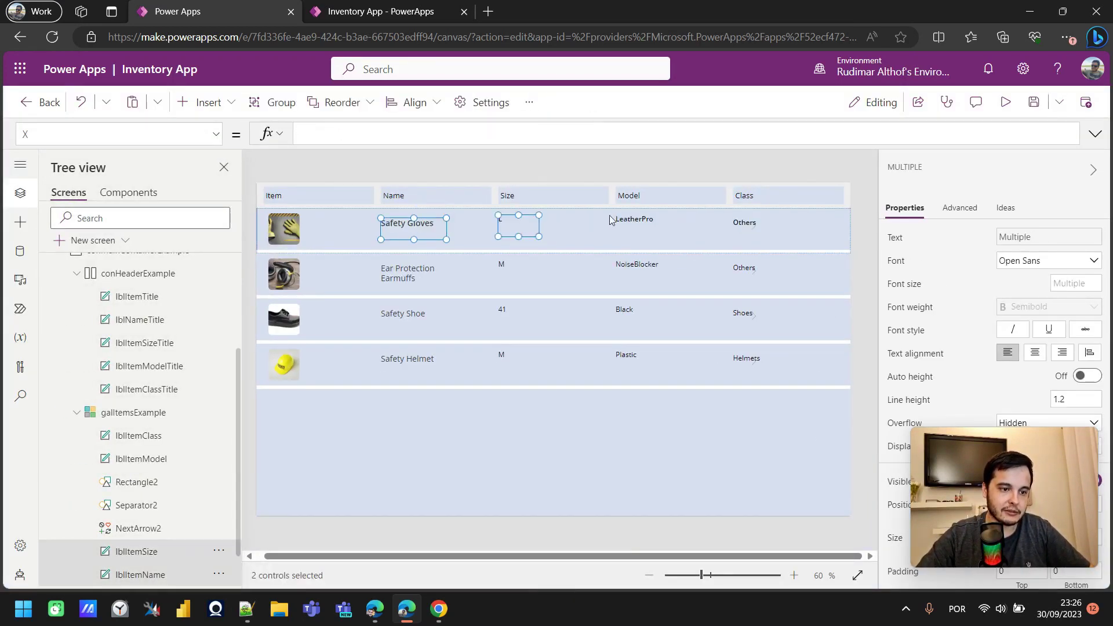
{"action": "left_click", "coordinate": [653, 221], "text": "shift"}
{"action": "left_click", "coordinate": [758, 225], "text": "shift"}
{"action": "right_click", "coordinate": [750, 226]}
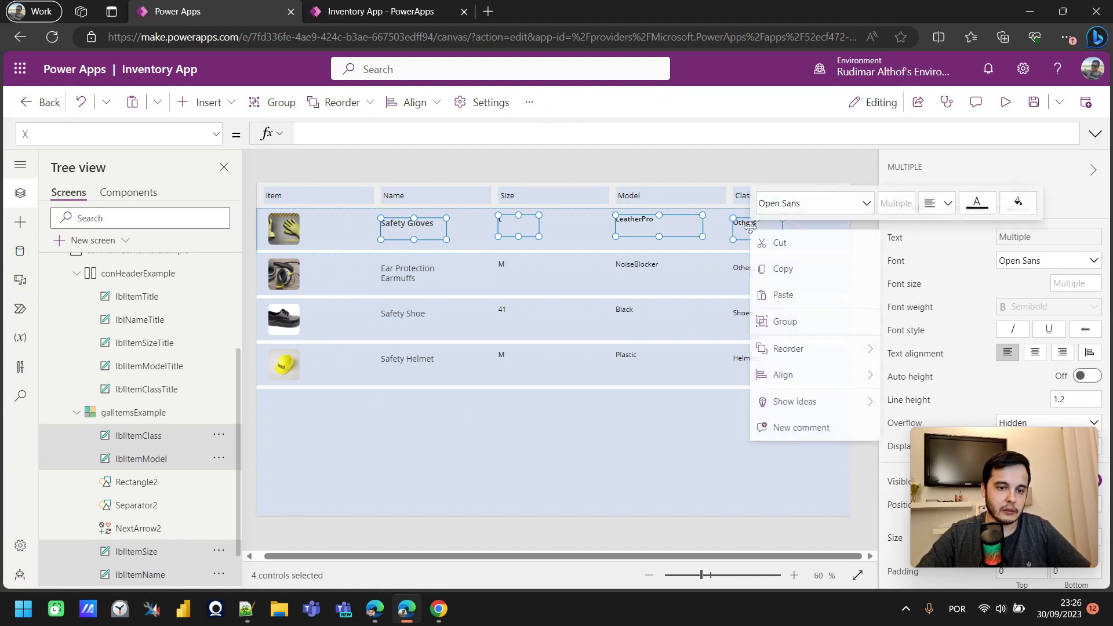
{"action": "mouse_move", "coordinate": [827, 379]}
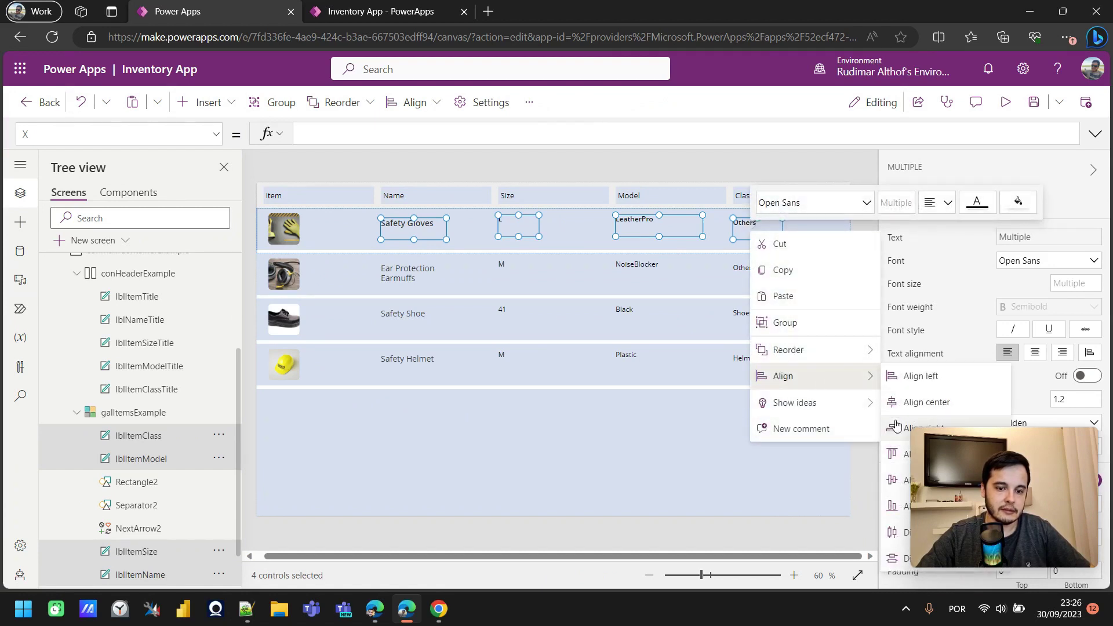
{"action": "left_click", "coordinate": [896, 454]}
- Turn on auto height for the four selected gallery labels
{"action": "scroll", "coordinate": [981, 303], "scroll_direction": "down", "scroll_amount": 1}
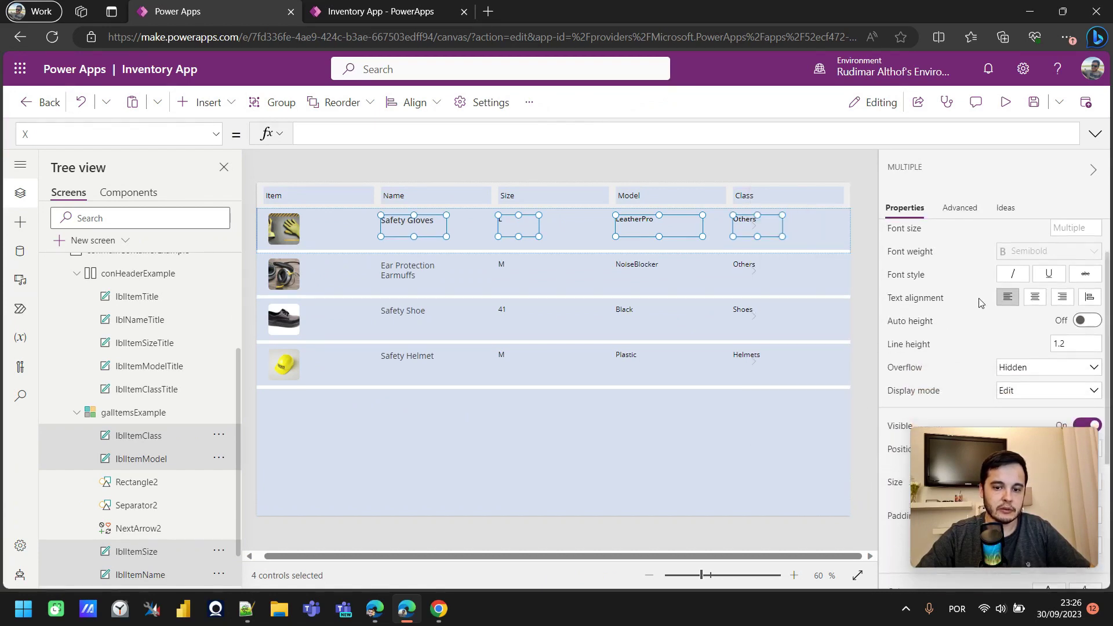
{"action": "scroll", "coordinate": [981, 303], "scroll_direction": "down", "scroll_amount": 2}
{"action": "scroll", "coordinate": [1016, 314], "scroll_direction": "down", "scroll_amount": 1}
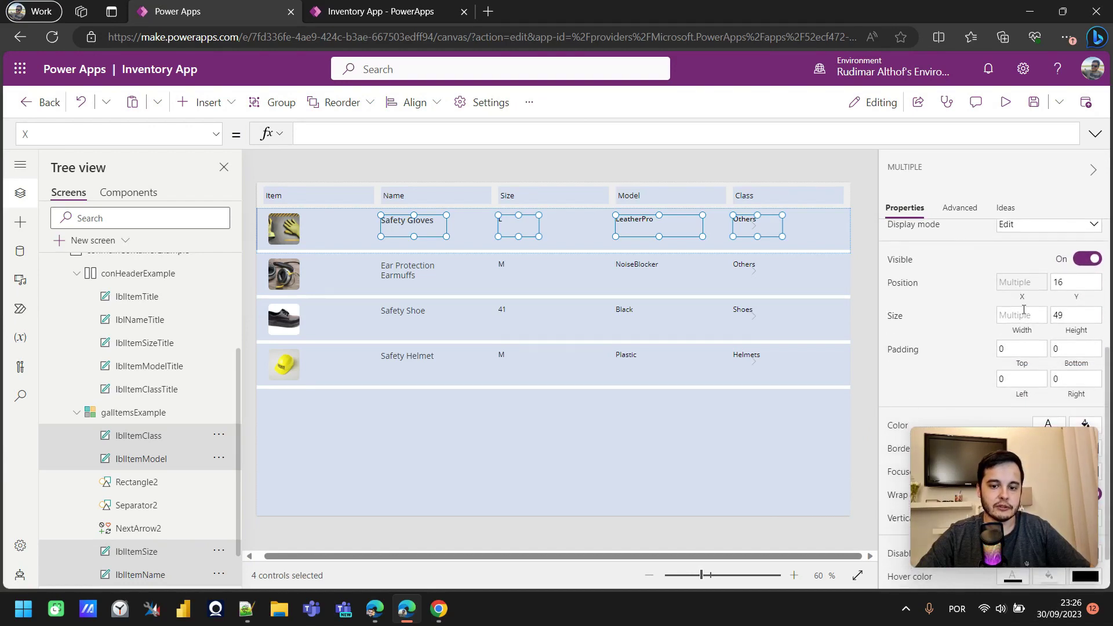
{"action": "left_click", "coordinate": [1077, 316]}
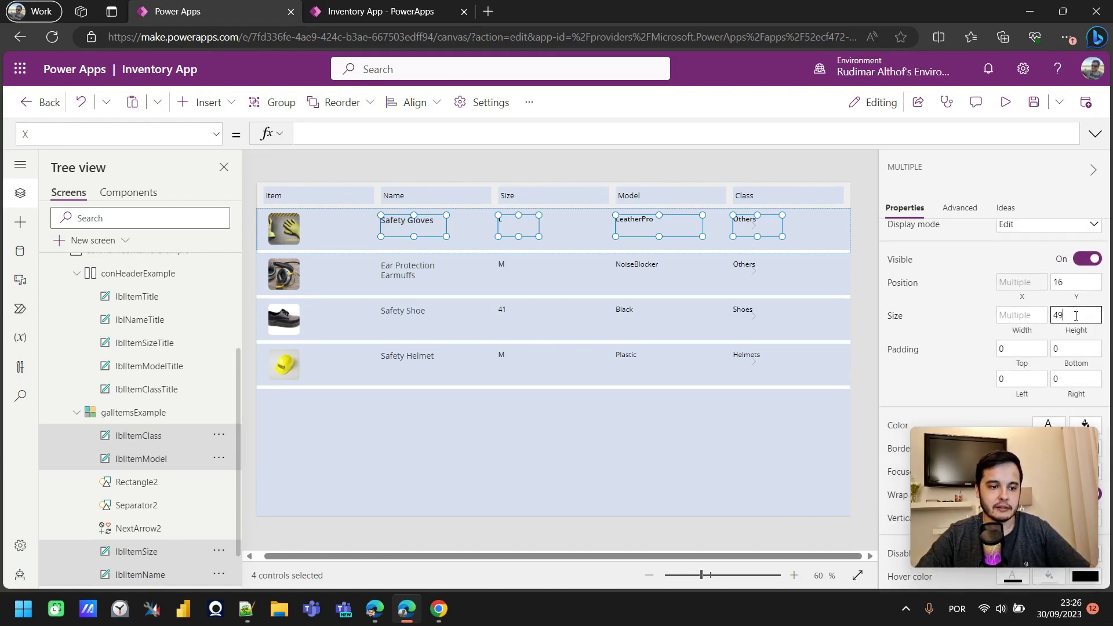
{"action": "double_click", "coordinate": [1076, 316]}
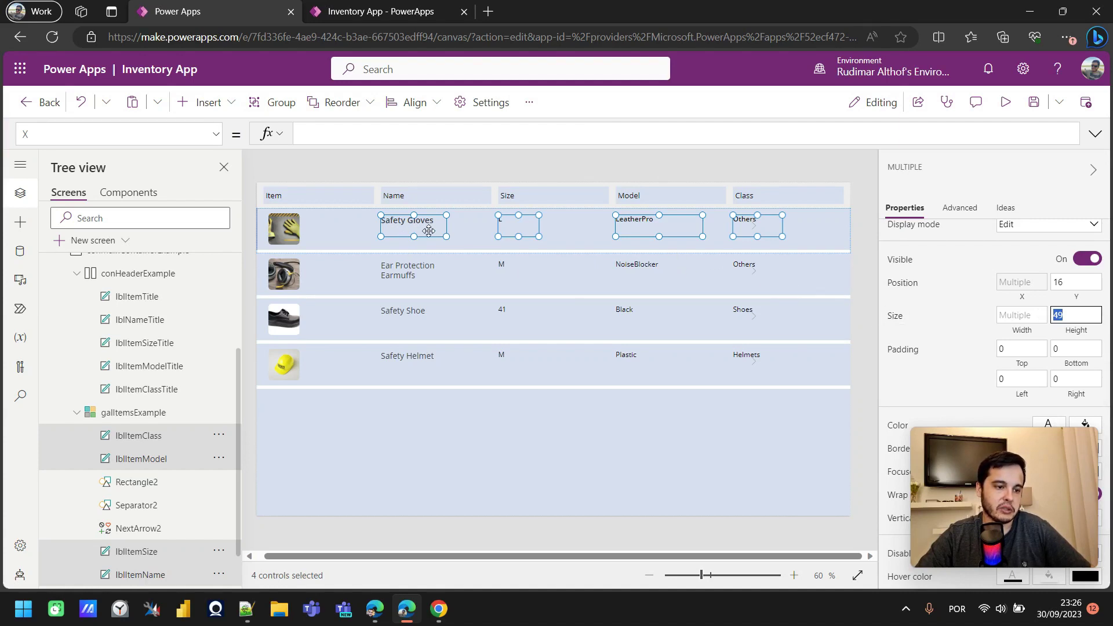
{"action": "scroll", "coordinate": [1012, 348], "scroll_direction": "up", "scroll_amount": 3}
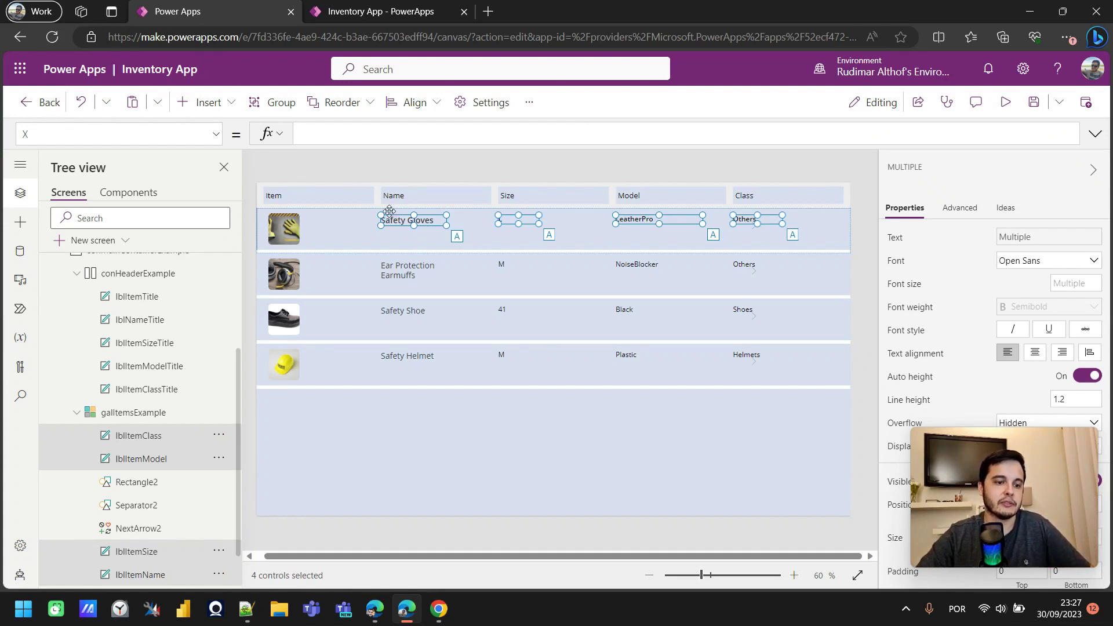
{"action": "scroll", "coordinate": [347, 213], "scroll_direction": "up", "scroll_amount": 1}
- Compare the width of the gallery label lblItemName with that of its Name header label
{"action": "left_click_drag", "start_coordinate": [386, 556], "coordinate": [317, 562]}
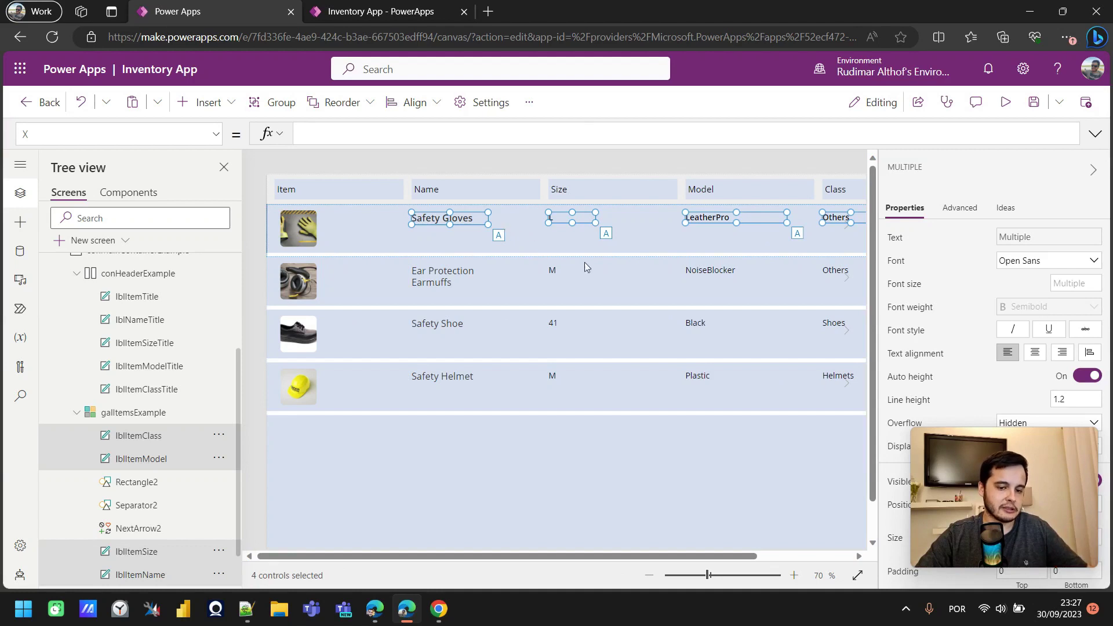
{"action": "mouse_move", "coordinate": [1008, 561]}
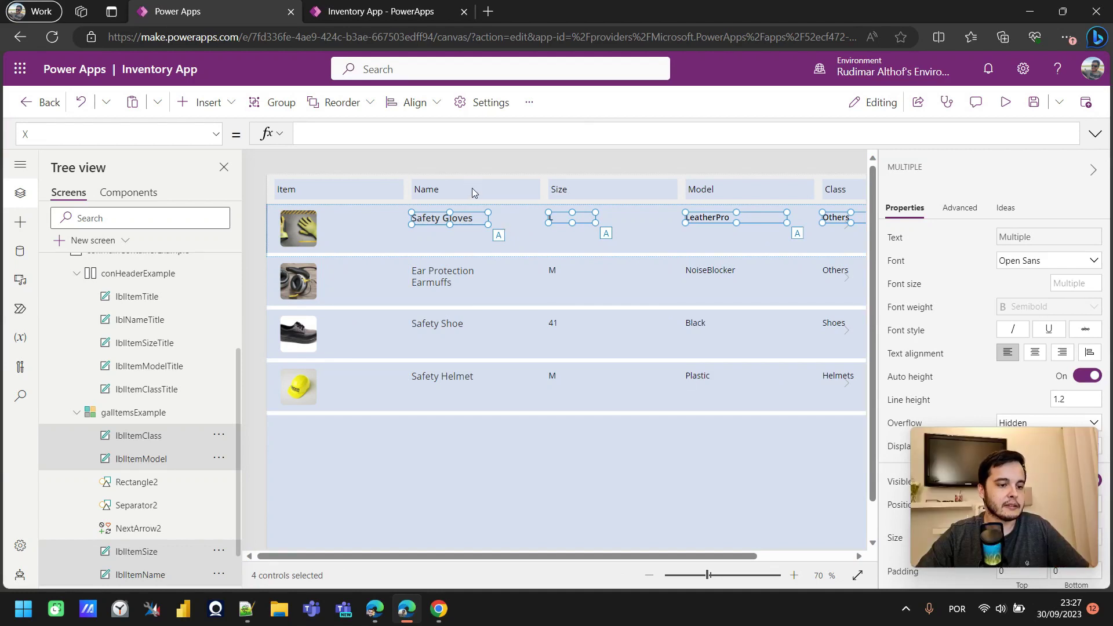
{"action": "left_click", "coordinate": [462, 161]}
{"action": "left_click", "coordinate": [440, 218]}
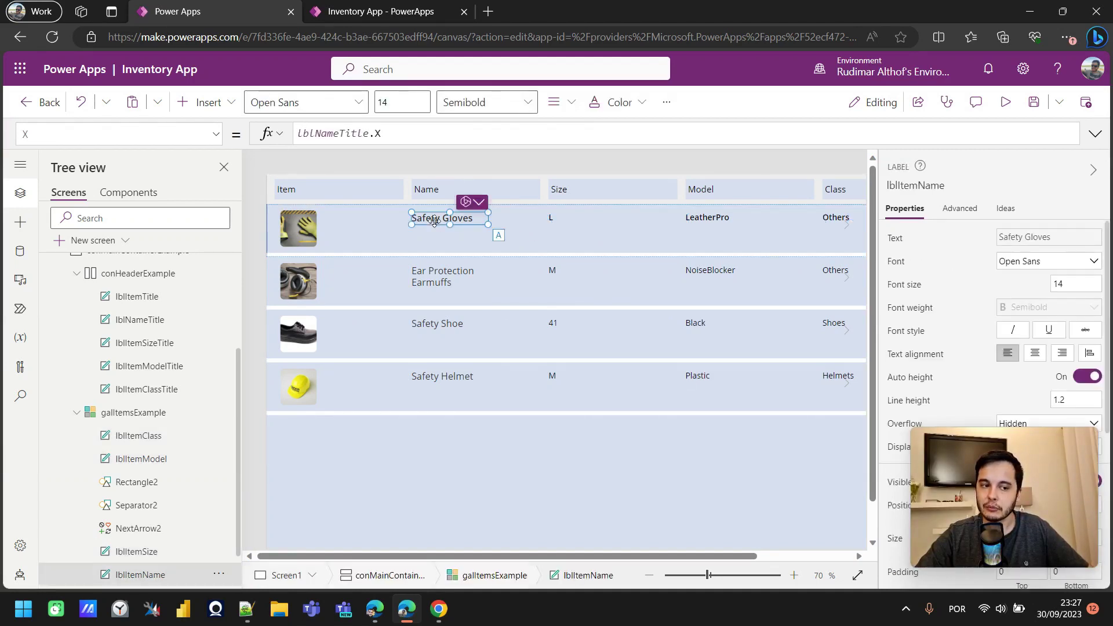
{"action": "left_click", "coordinate": [434, 193]}
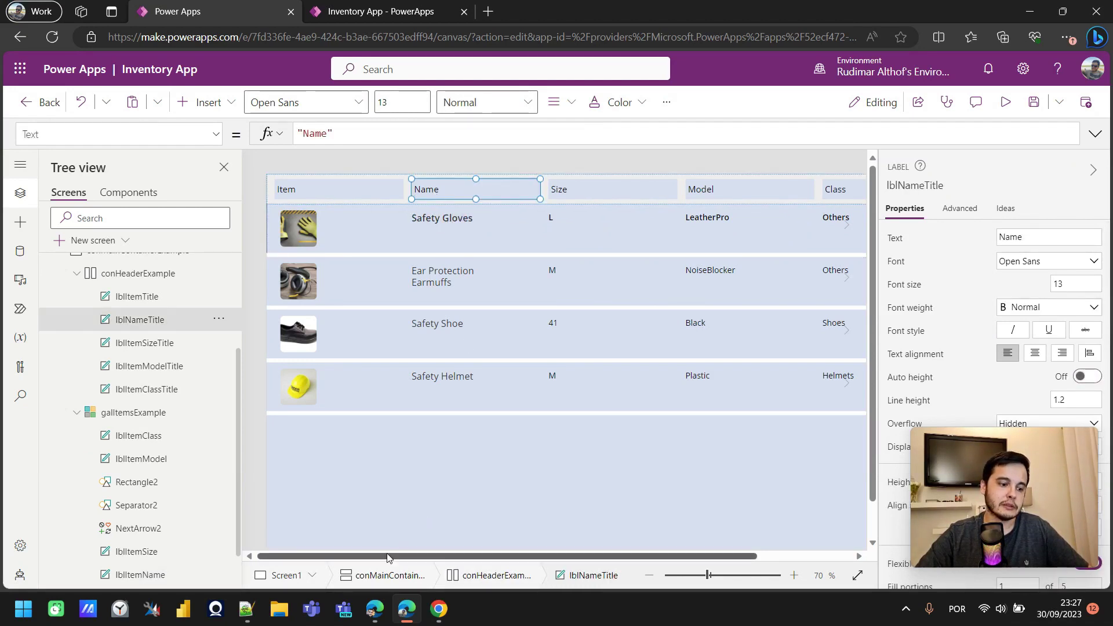
{"action": "left_click_drag", "start_coordinate": [382, 560], "coordinate": [409, 560]}
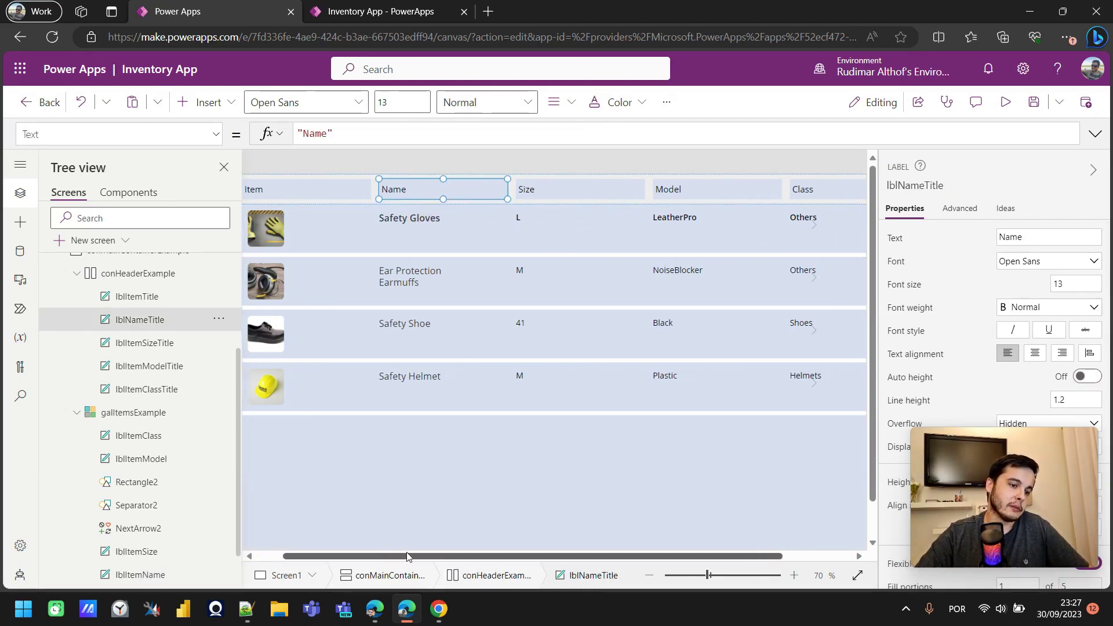
{"action": "left_click", "coordinate": [433, 224]}
{"action": "left_click", "coordinate": [430, 222]}
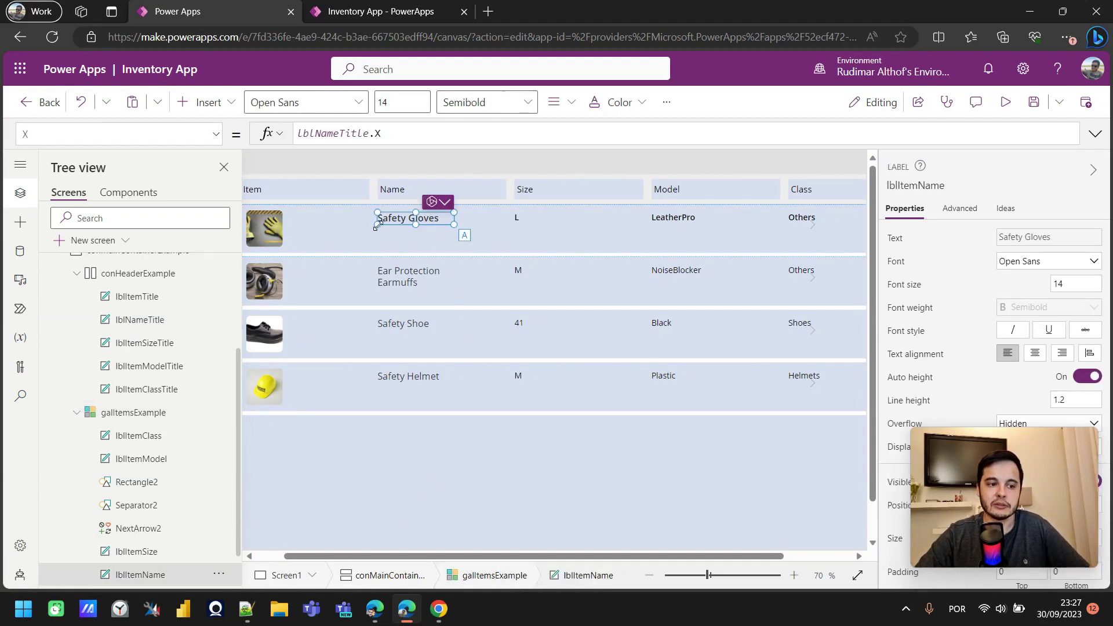
{"action": "left_click", "coordinate": [489, 197]}
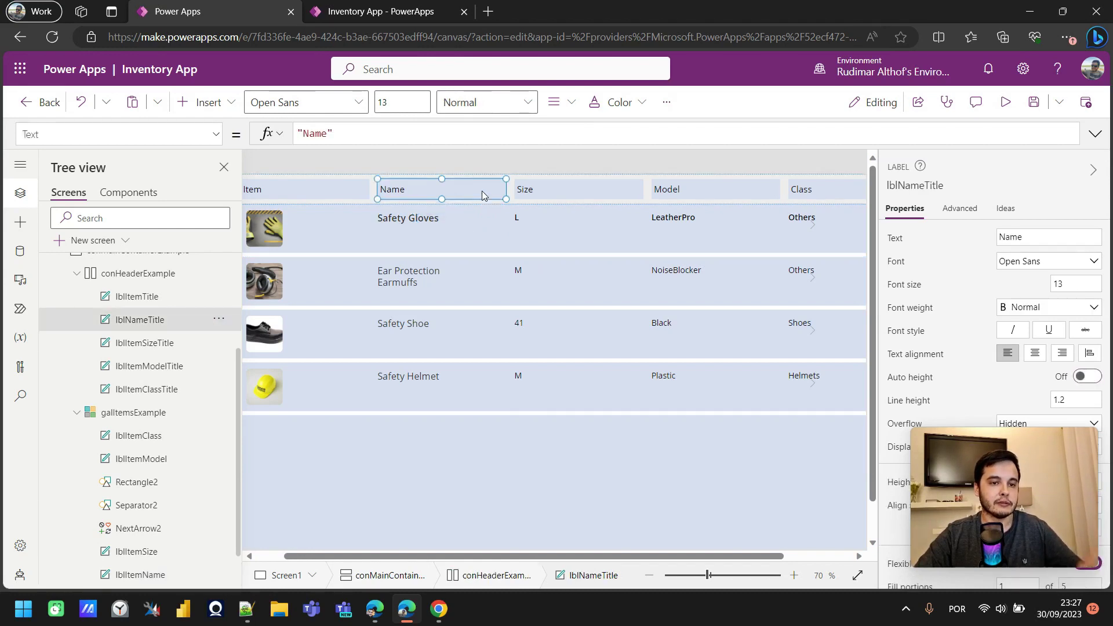
{"action": "left_click", "coordinate": [429, 224]}
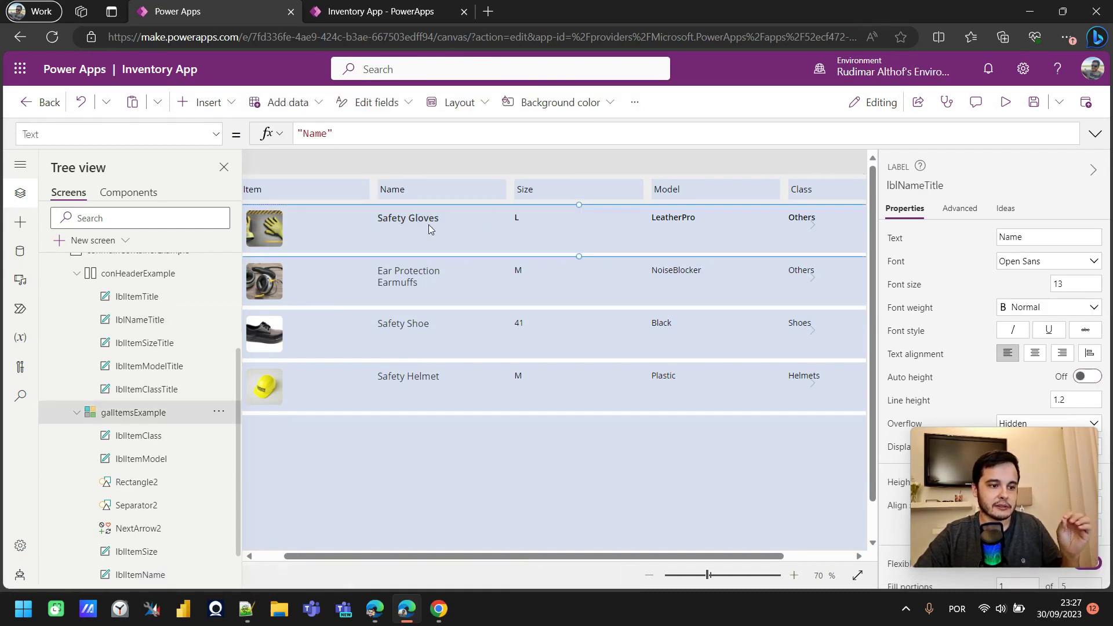
{"action": "left_click", "coordinate": [427, 221]}
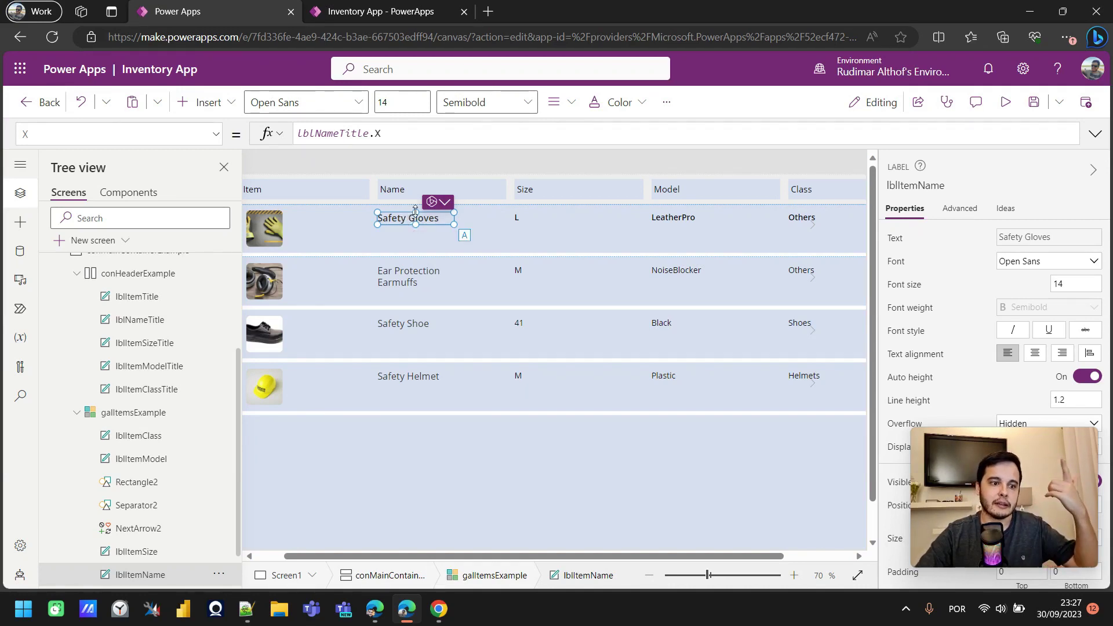
- Copy the Name header's control name, set lblItemName's width to the formula lblNameTitle.Width, and dismiss the error message
{"action": "left_click", "coordinate": [402, 194]}
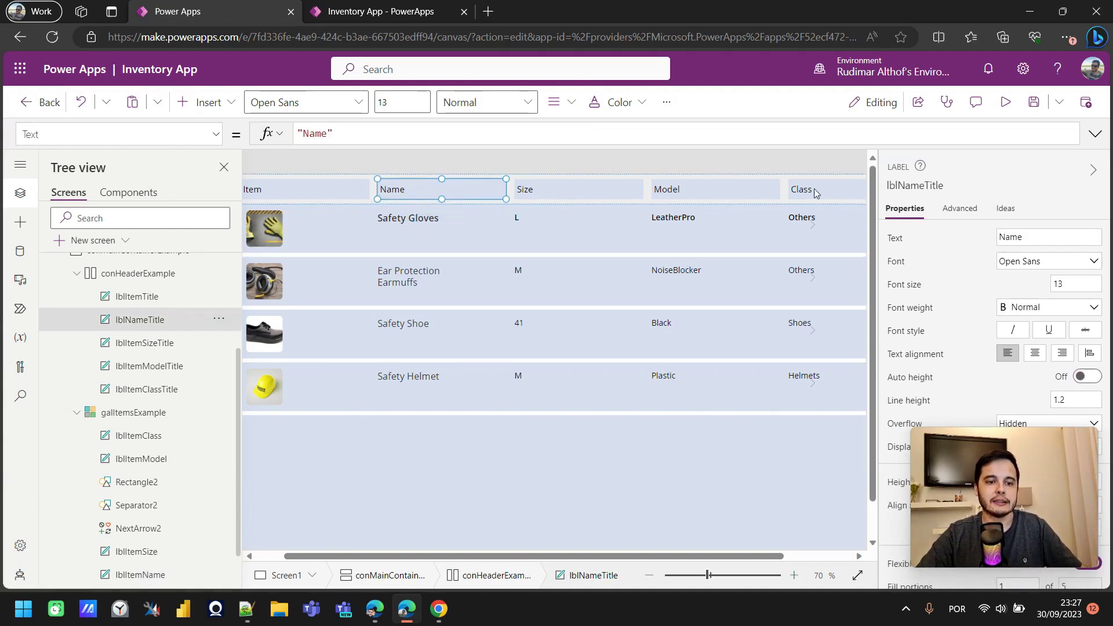
{"action": "left_click", "coordinate": [905, 190]}
{"action": "key", "text": "ctrl+c"}
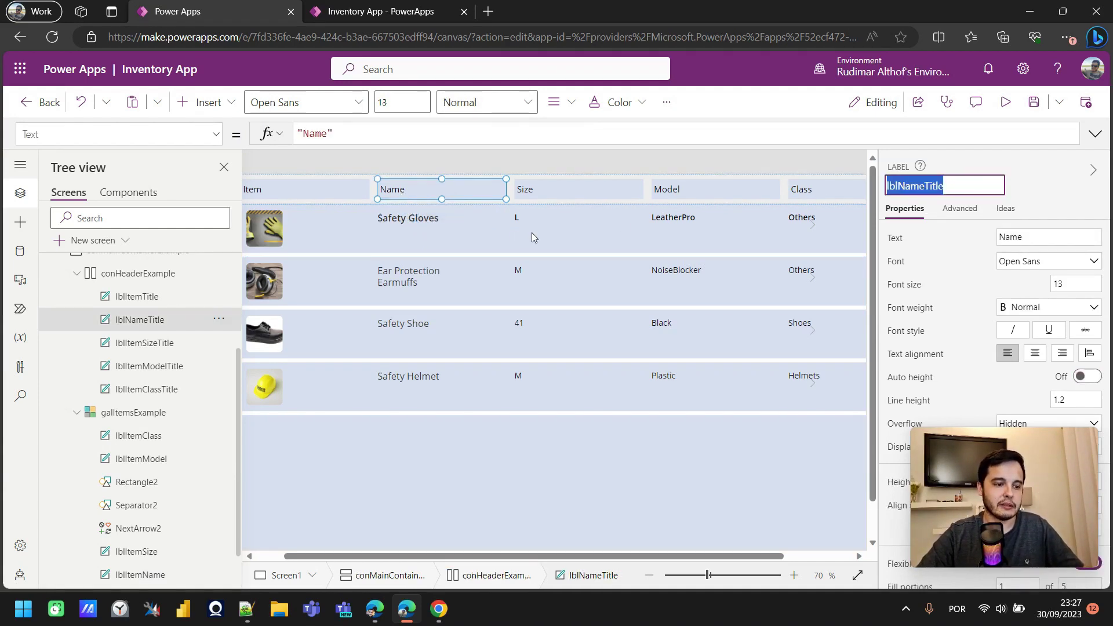
{"action": "left_click", "coordinate": [431, 220]}
{"action": "scroll", "coordinate": [1073, 355], "scroll_direction": "down", "scroll_amount": 3}
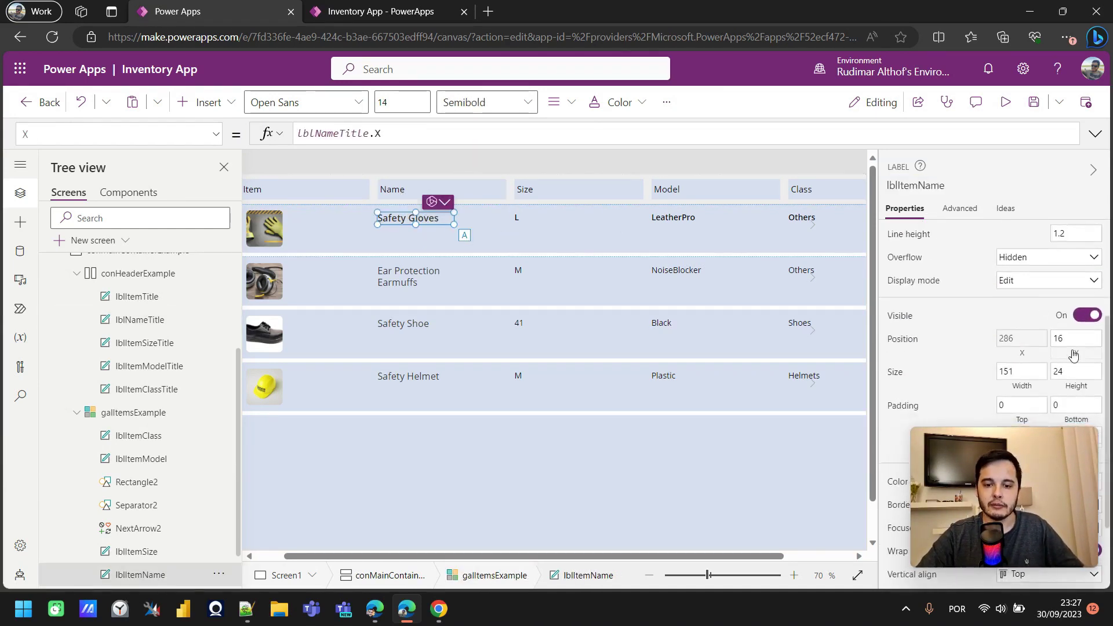
{"action": "left_click", "coordinate": [1019, 374]}
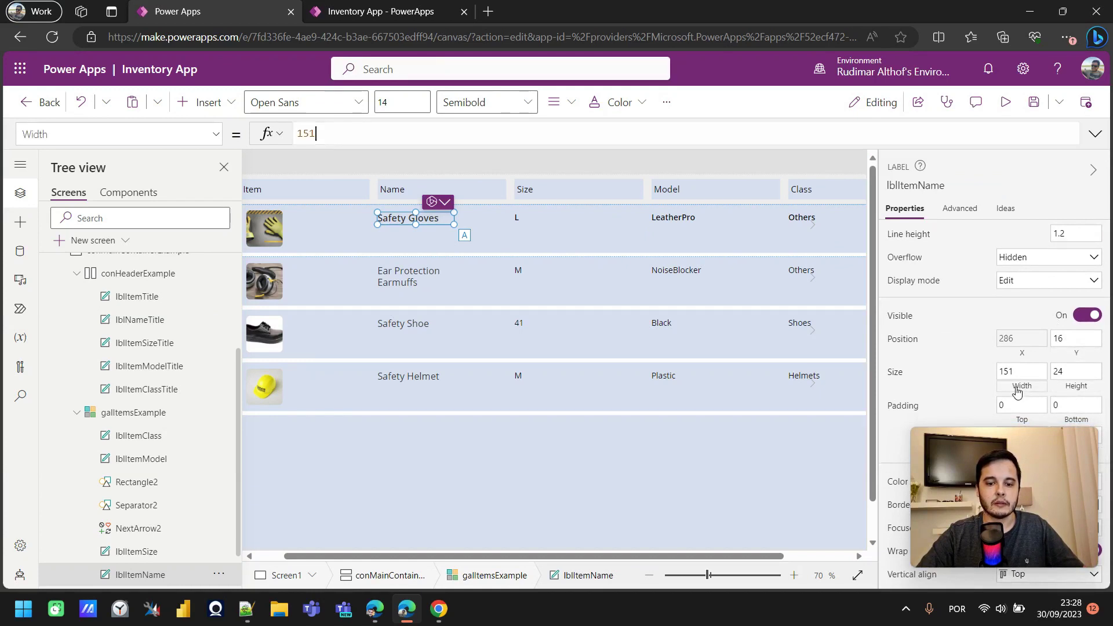
{"action": "key", "text": "ctrl+a"}
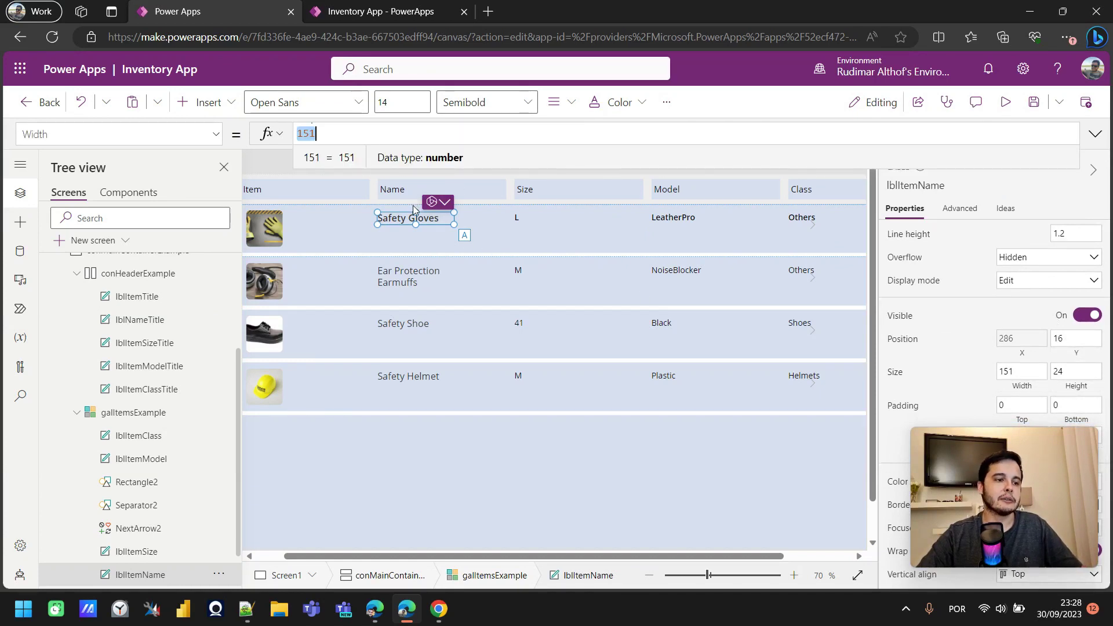
{"action": "key", "text": "ctrl+v"}
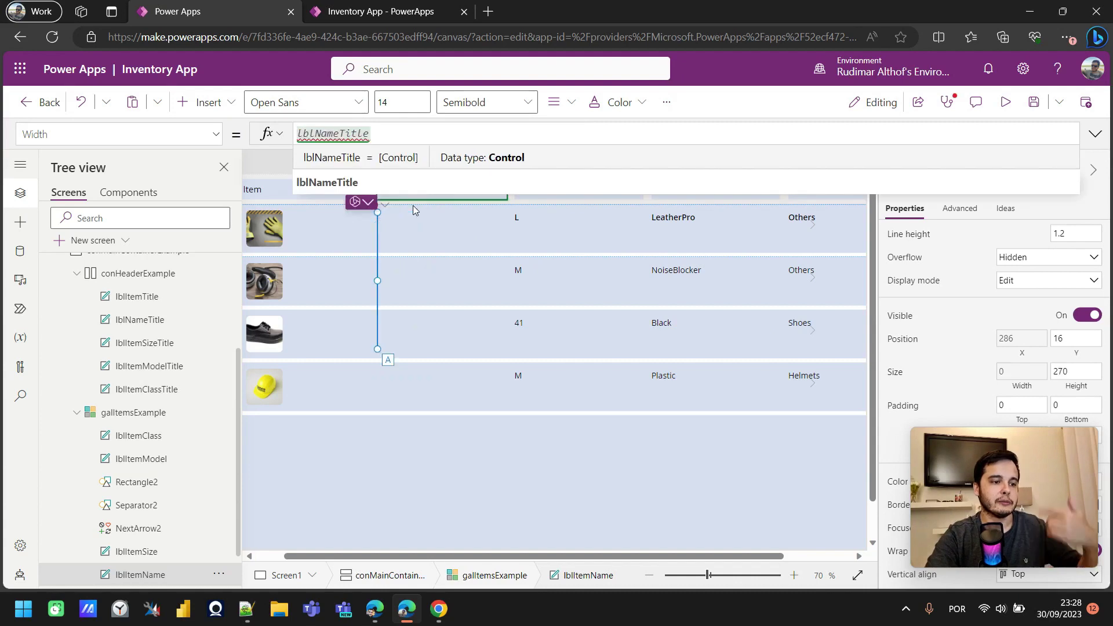
{"action": "type", "text": ".W"}
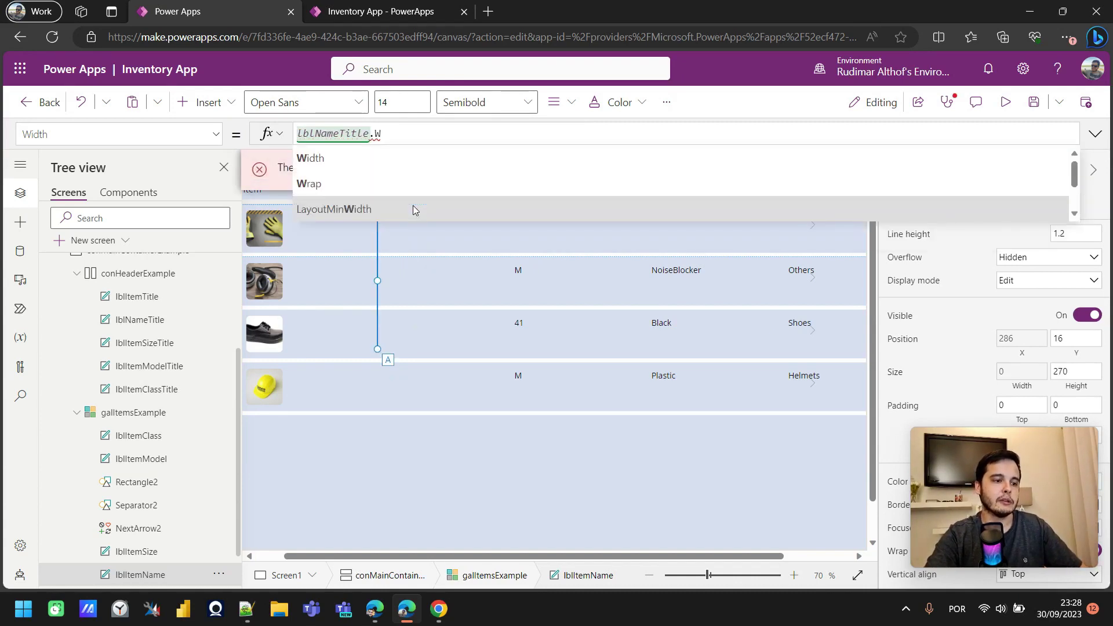
{"action": "key", "text": "Tab"}
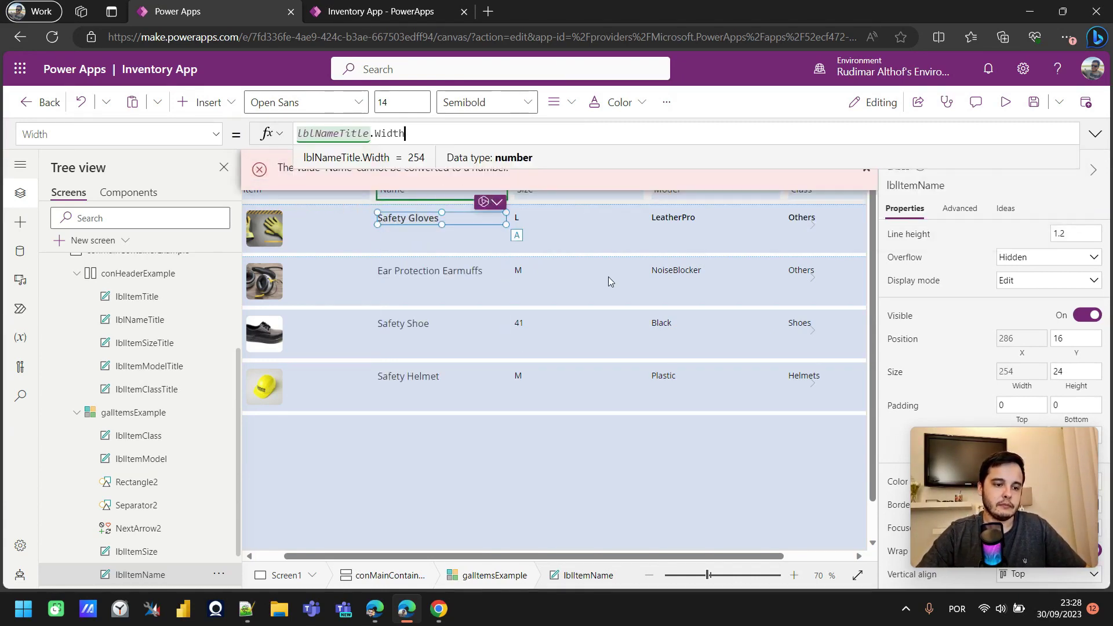
{"action": "left_click", "coordinate": [1096, 134]}
{"action": "left_click", "coordinate": [1096, 134]}
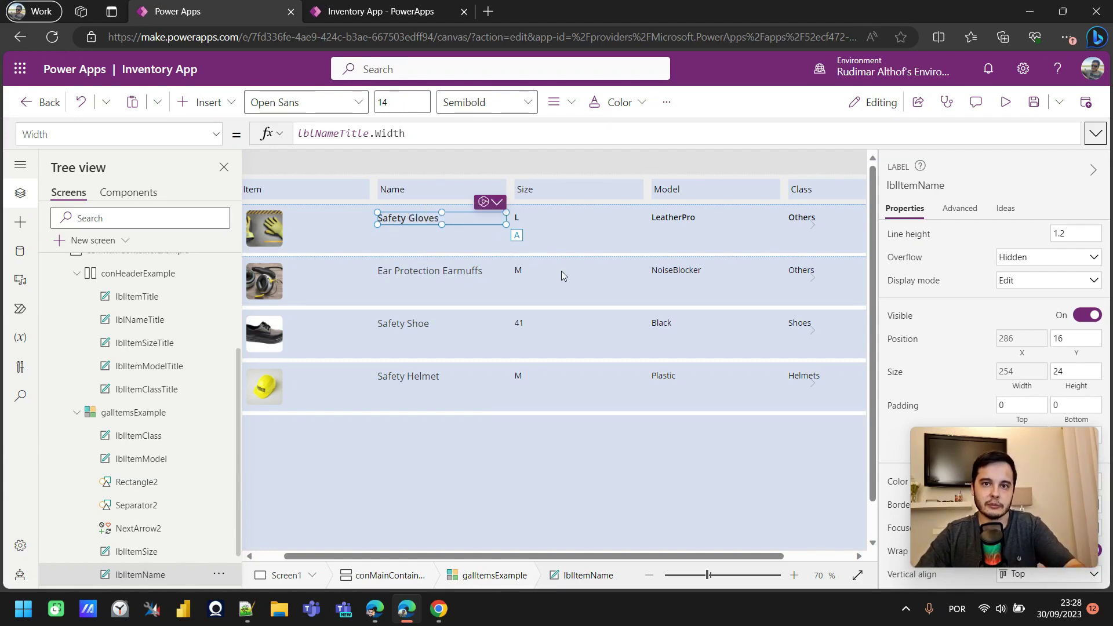
- Copy the Size header's control name, set lblItemSize's width to the formula lblItemSizeTitle.Width, and dismiss the error message
{"action": "left_click", "coordinate": [565, 189]}
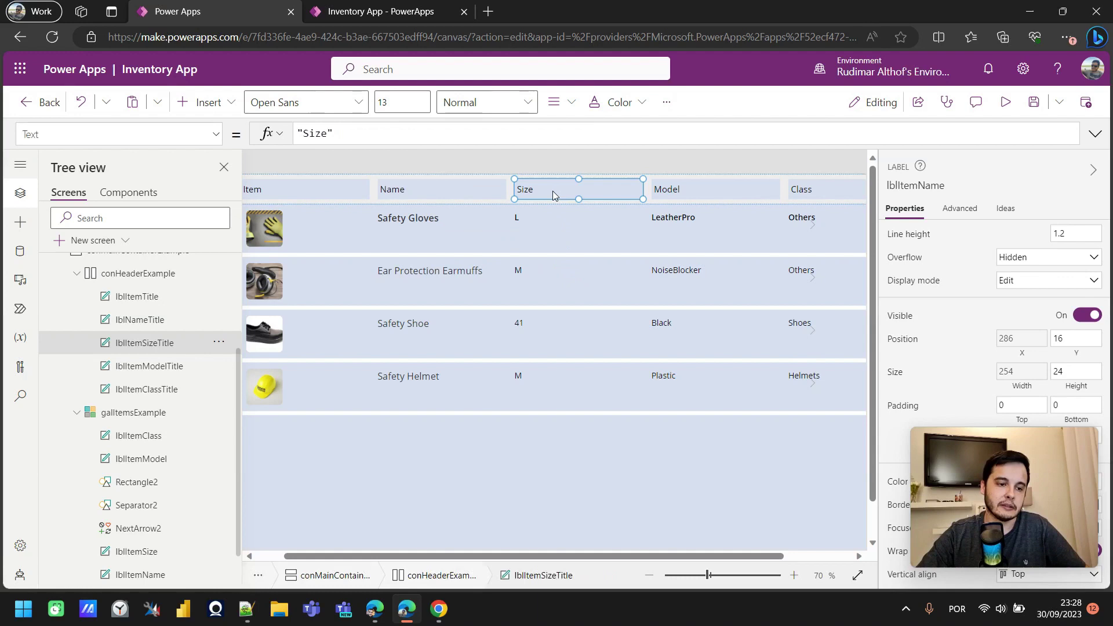
{"action": "left_click", "coordinate": [922, 185]}
{"action": "left_click", "coordinate": [579, 222]}
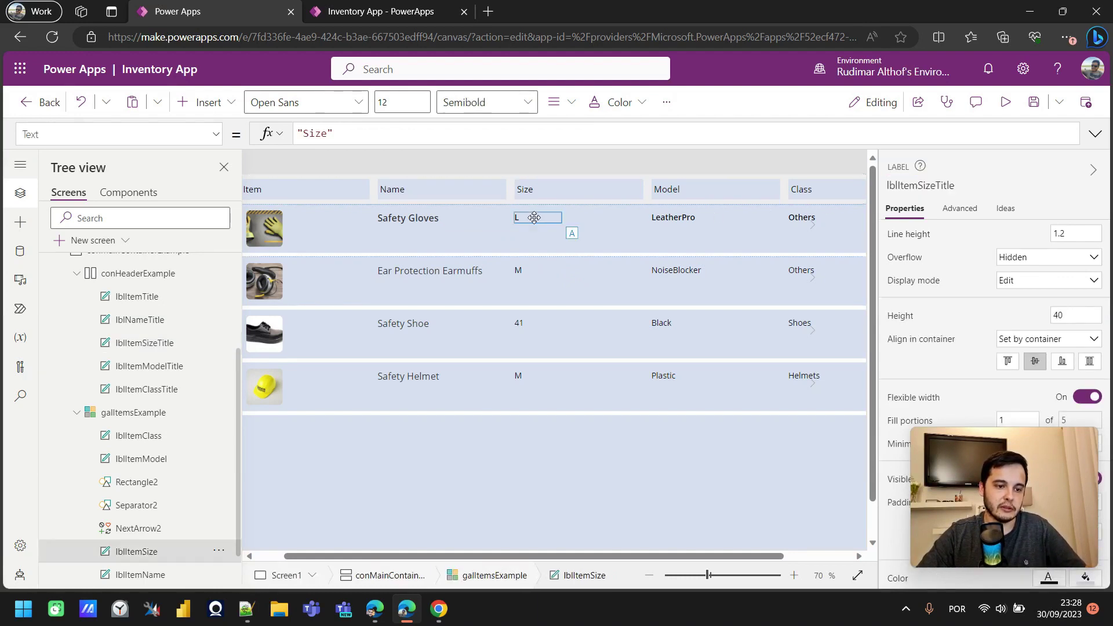
{"action": "scroll", "coordinate": [1024, 308], "scroll_direction": "down", "scroll_amount": 2}
{"action": "left_click", "coordinate": [1029, 319]}
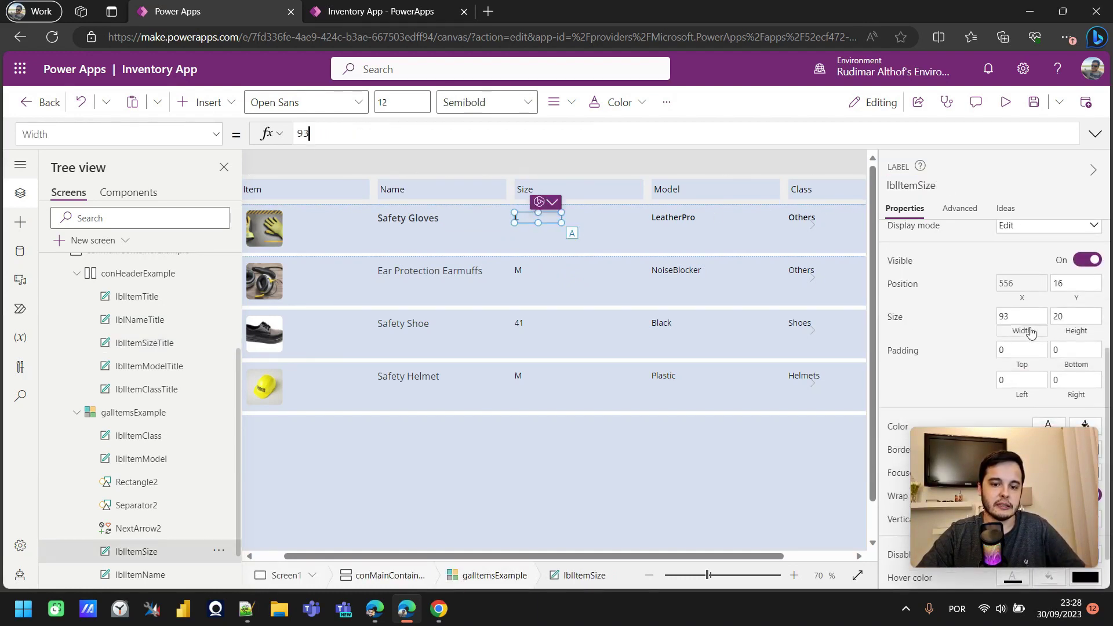
{"action": "type", "text": "lblItemSizeTitle"}
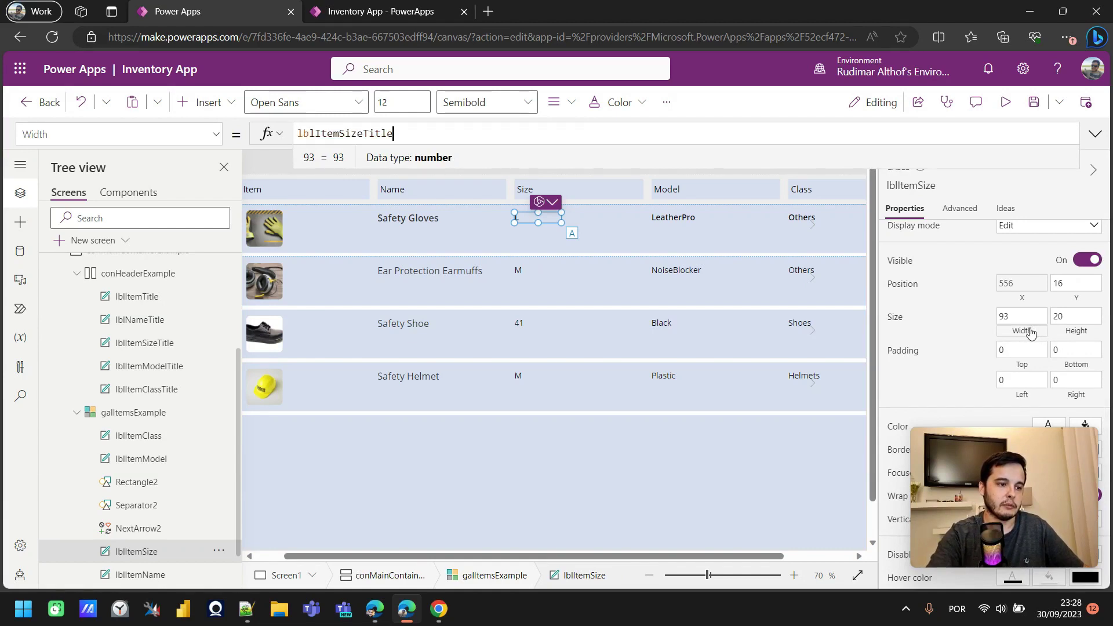
{"action": "type", "text": ".Width"}
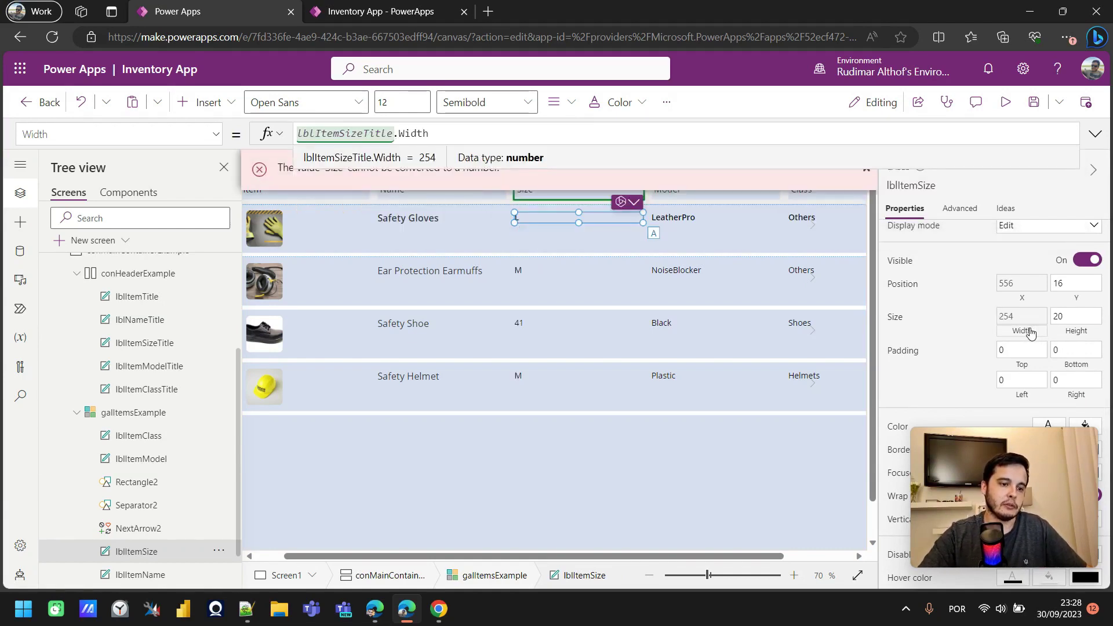
{"action": "scroll", "coordinate": [1031, 332], "scroll_direction": "up", "scroll_amount": 3}
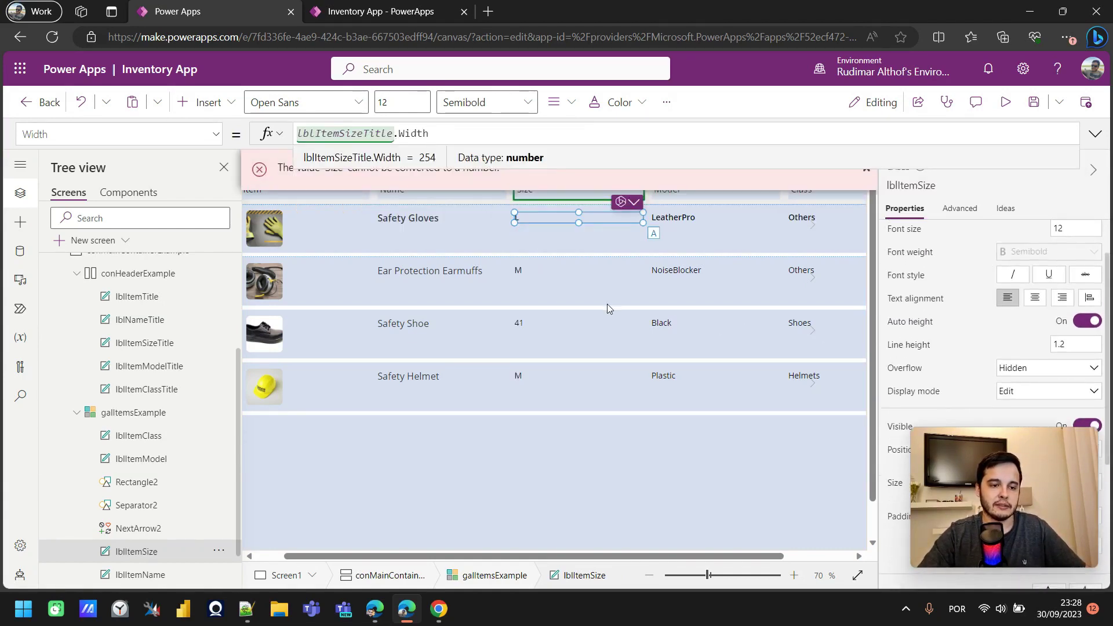
{"action": "left_click", "coordinate": [1096, 134]}
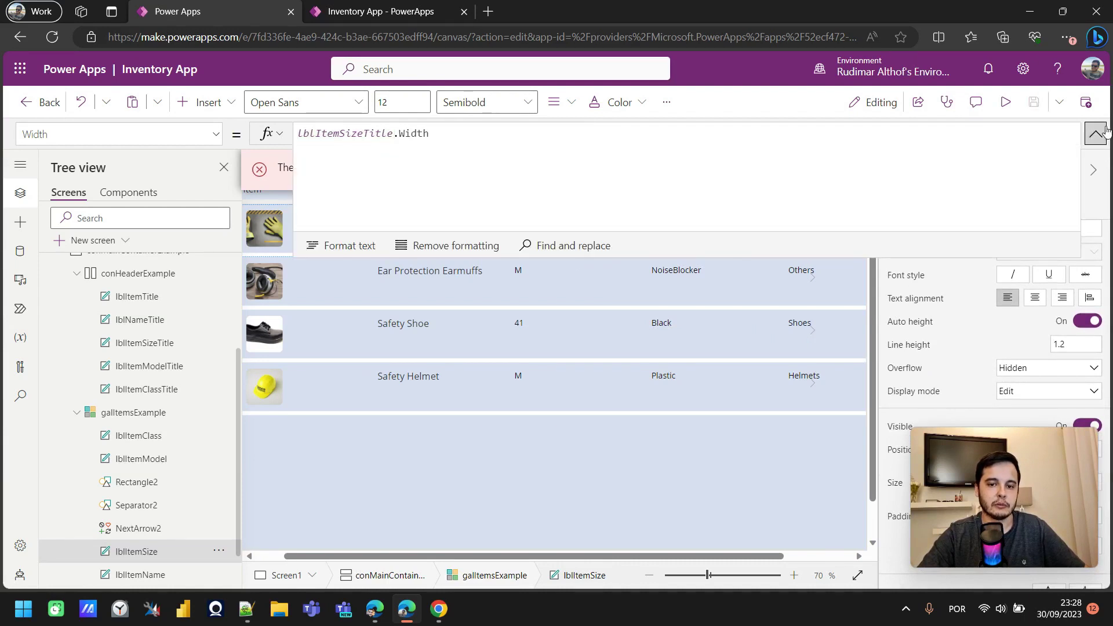
{"action": "left_click", "coordinate": [1096, 134]}
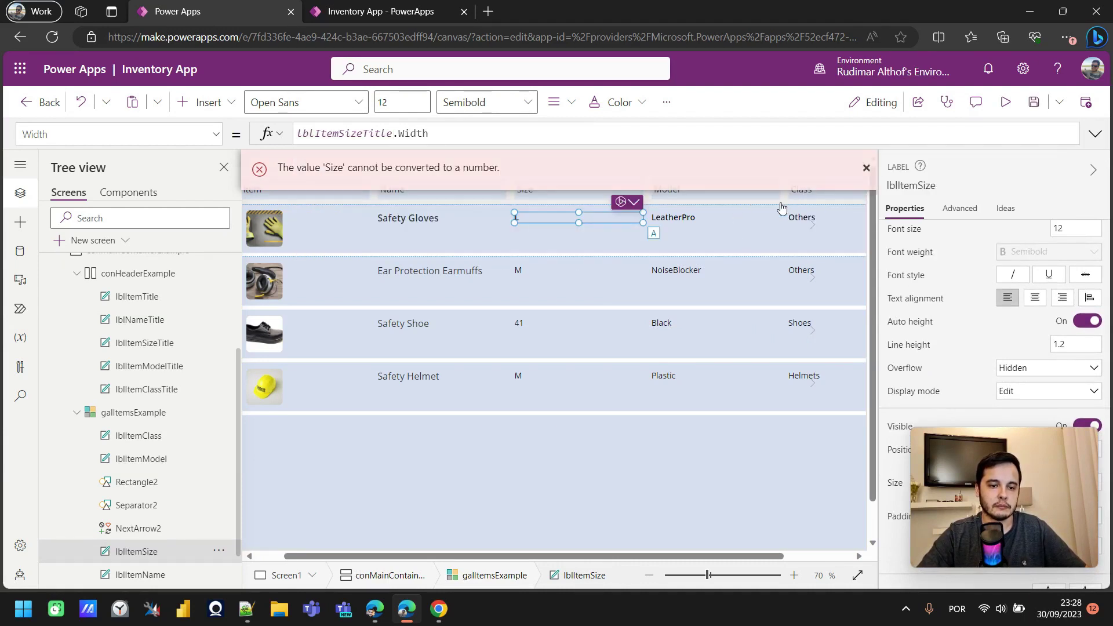
{"action": "left_click", "coordinate": [867, 167]}
- Copy the Model header's control name, set lblItemModel's width to the formula lblItemModelTitle.Width, and dismiss the error message
{"action": "left_click", "coordinate": [700, 197]}
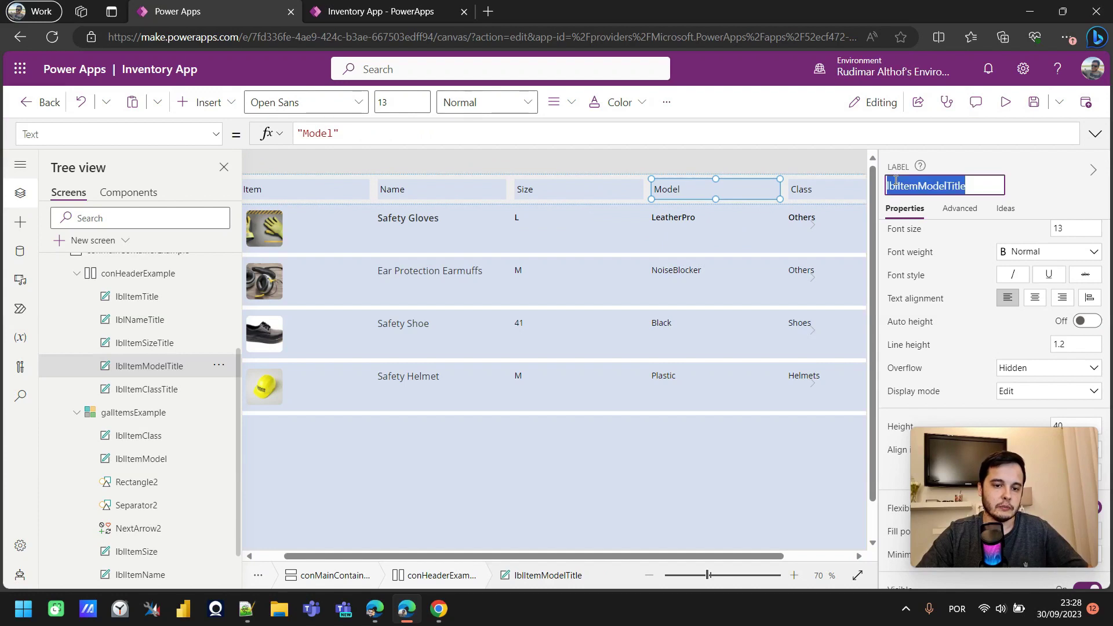
{"action": "left_click", "coordinate": [690, 222]}
{"action": "scroll", "coordinate": [1020, 348], "scroll_direction": "down", "scroll_amount": 4}
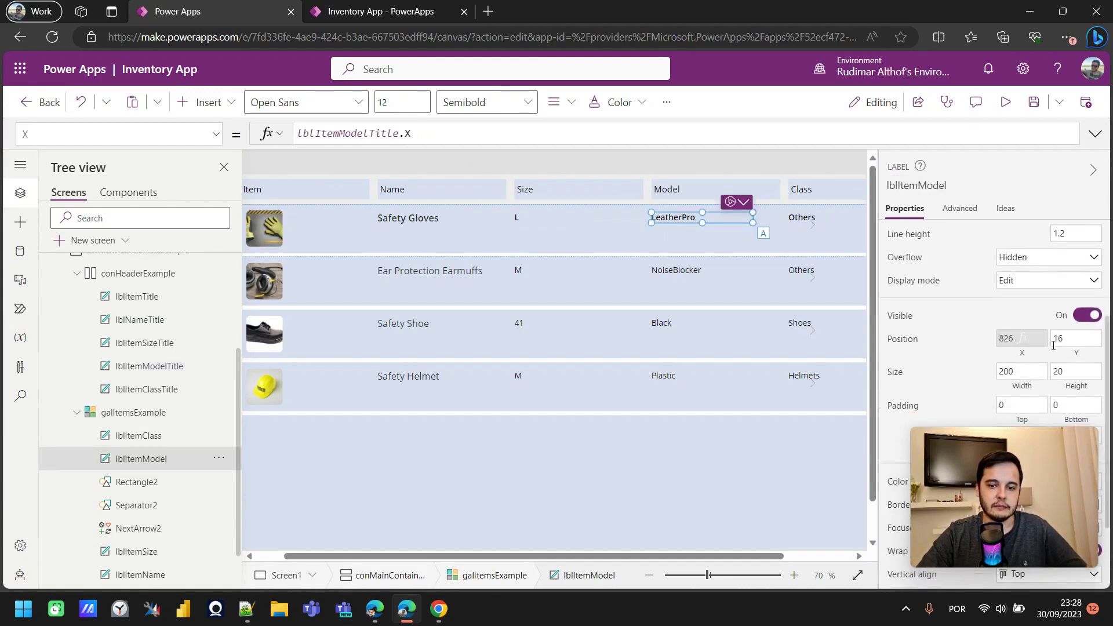
{"action": "left_click", "coordinate": [1029, 336]}
{"action": "key", "text": "ctrl+a"}
{"action": "type", "text": "lblItemModelTitle"}
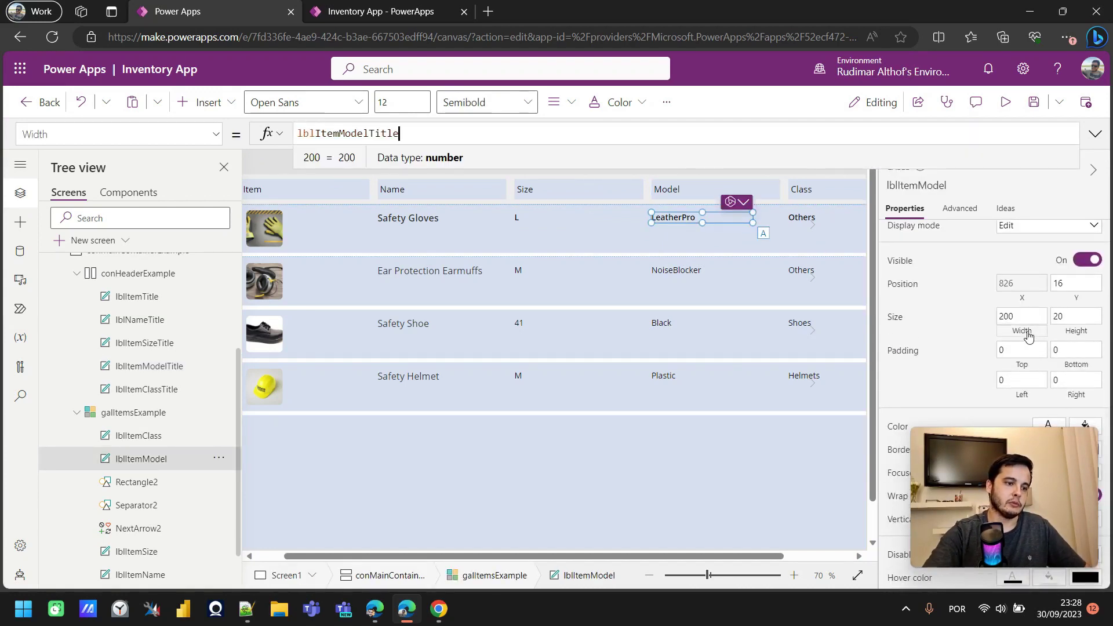
{"action": "type", "text": ".Width"}
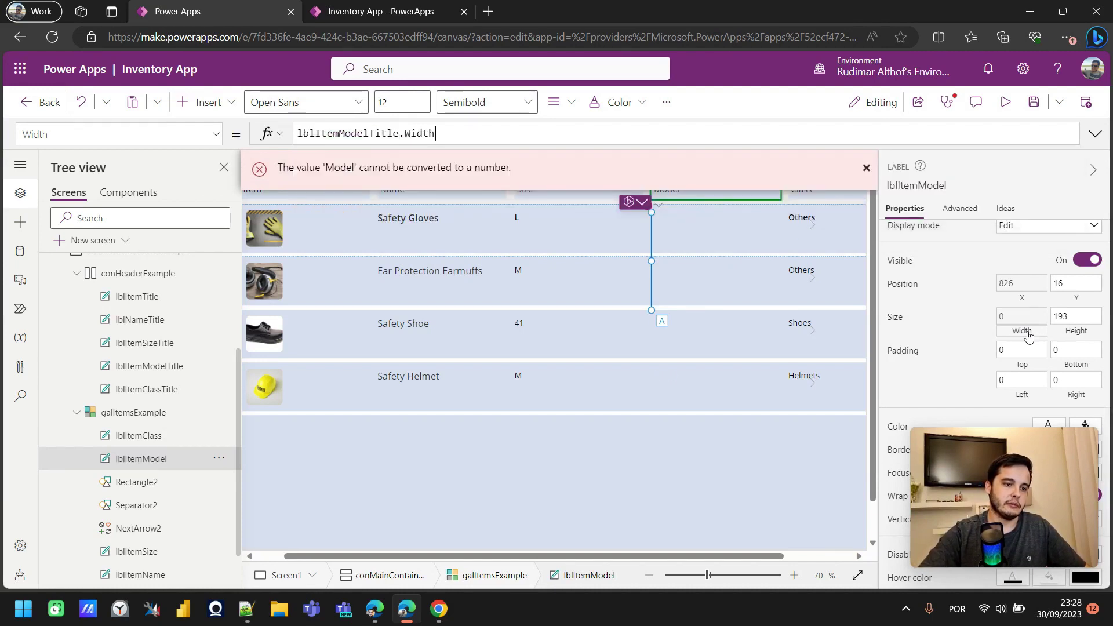
{"action": "left_click", "coordinate": [865, 171]}
- Copy the Class header's control name, set lblItemClass's width to the formula lblItemClassTitle.Width, and dismiss the error message
{"action": "left_click", "coordinate": [830, 192]}
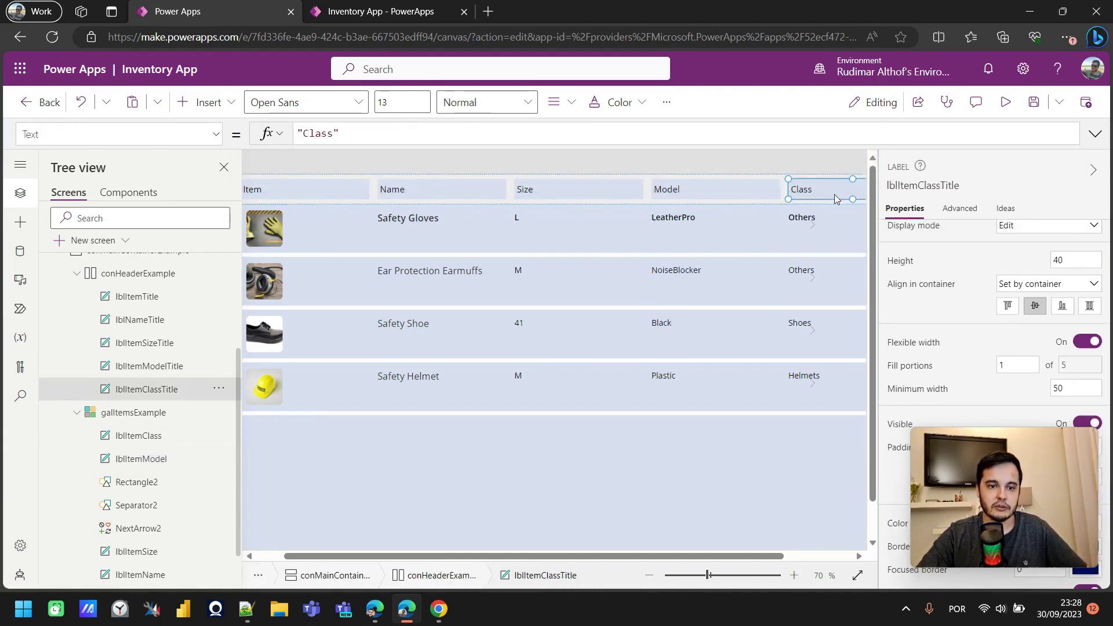
{"action": "scroll", "coordinate": [982, 286], "scroll_direction": "down", "scroll_amount": 3}
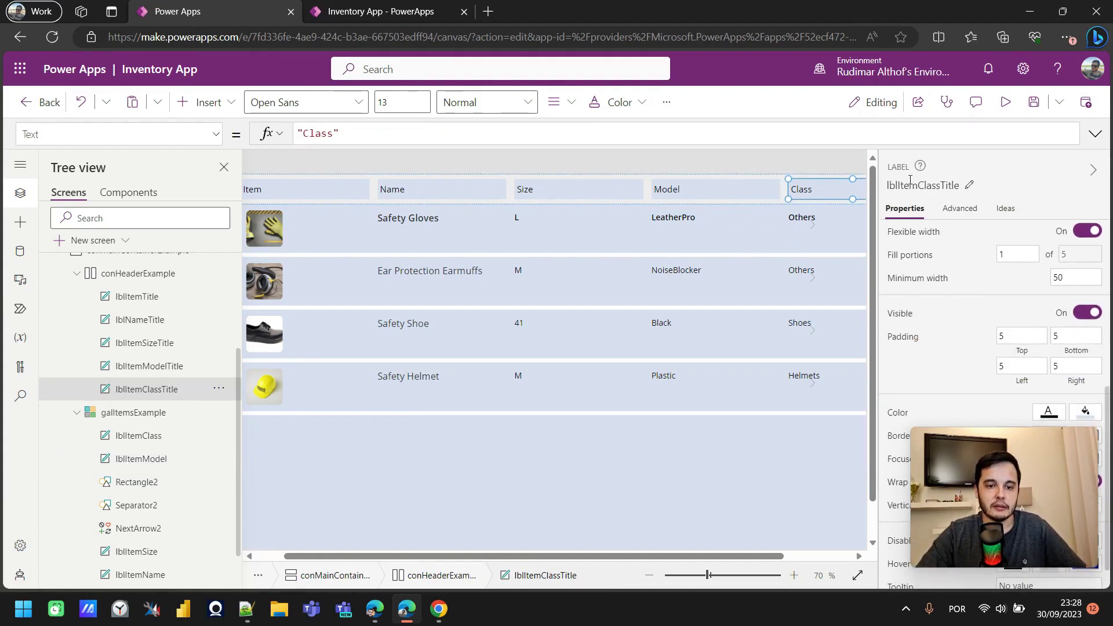
{"action": "left_click", "coordinate": [904, 185]}
{"action": "key", "text": "ctrl+c"}
{"action": "left_click", "coordinate": [809, 224]}
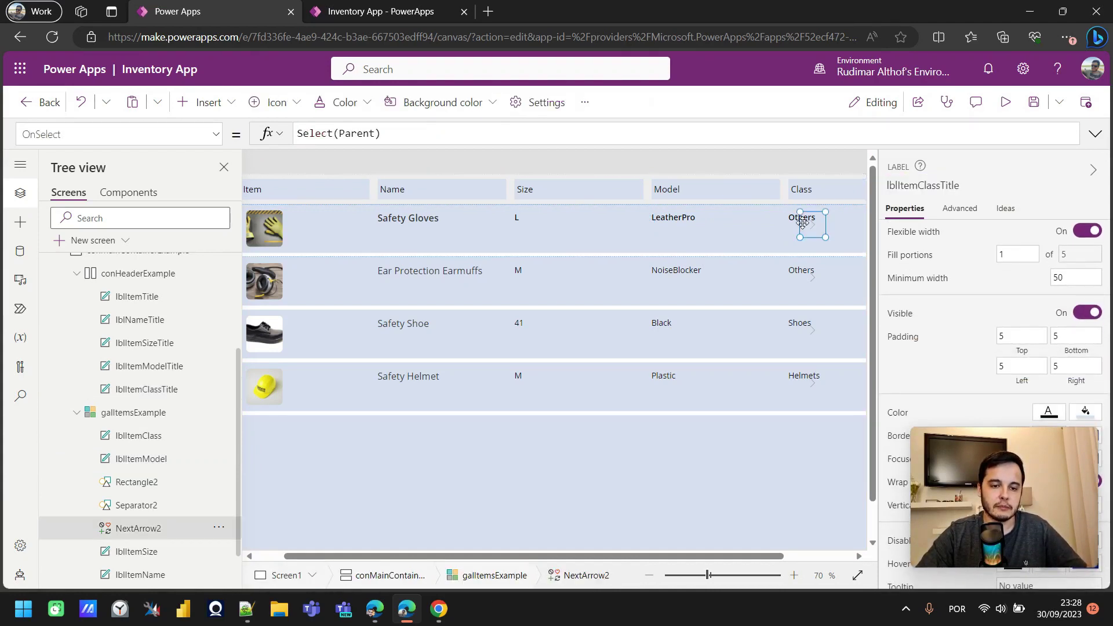
{"action": "left_click", "coordinate": [792, 219]}
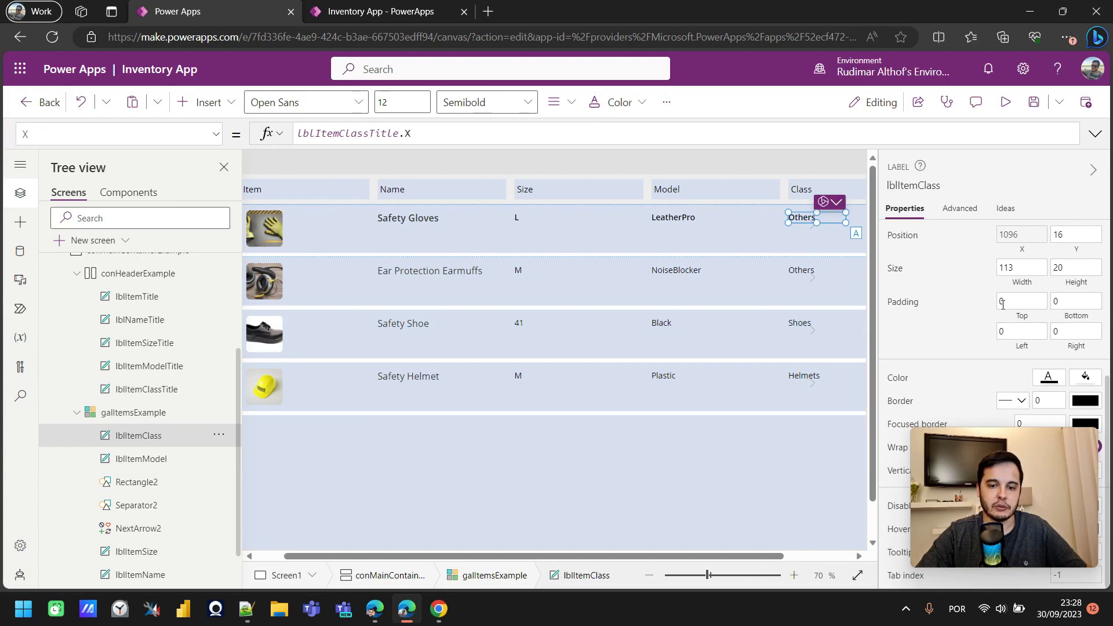
{"action": "left_click", "coordinate": [1025, 288]}
{"action": "key", "text": "ctrl+v"}
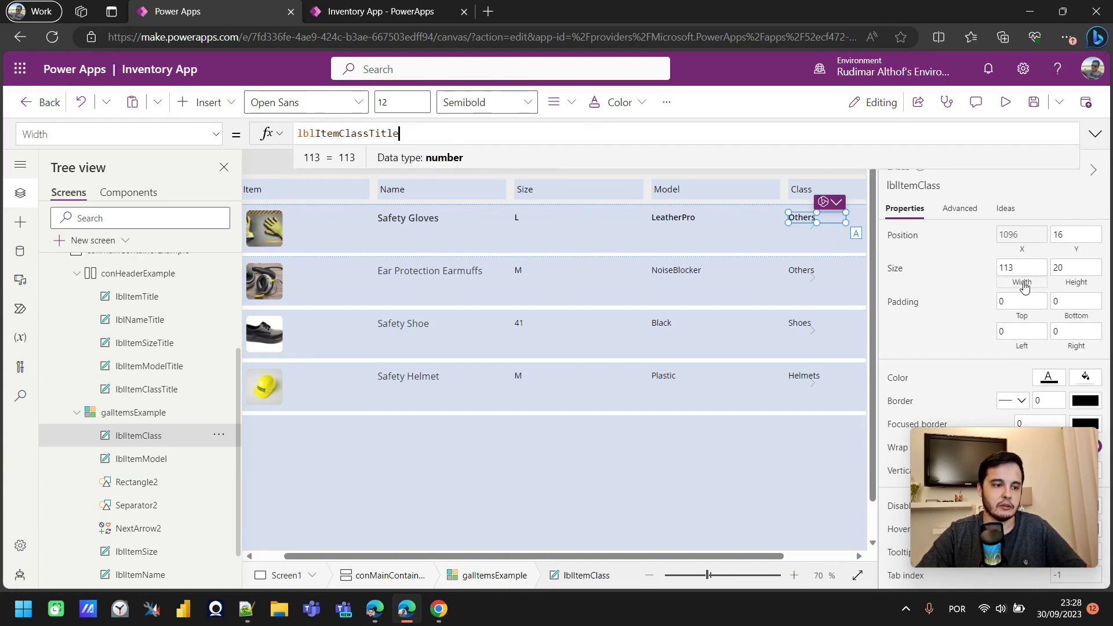
{"action": "type", "text": "."}
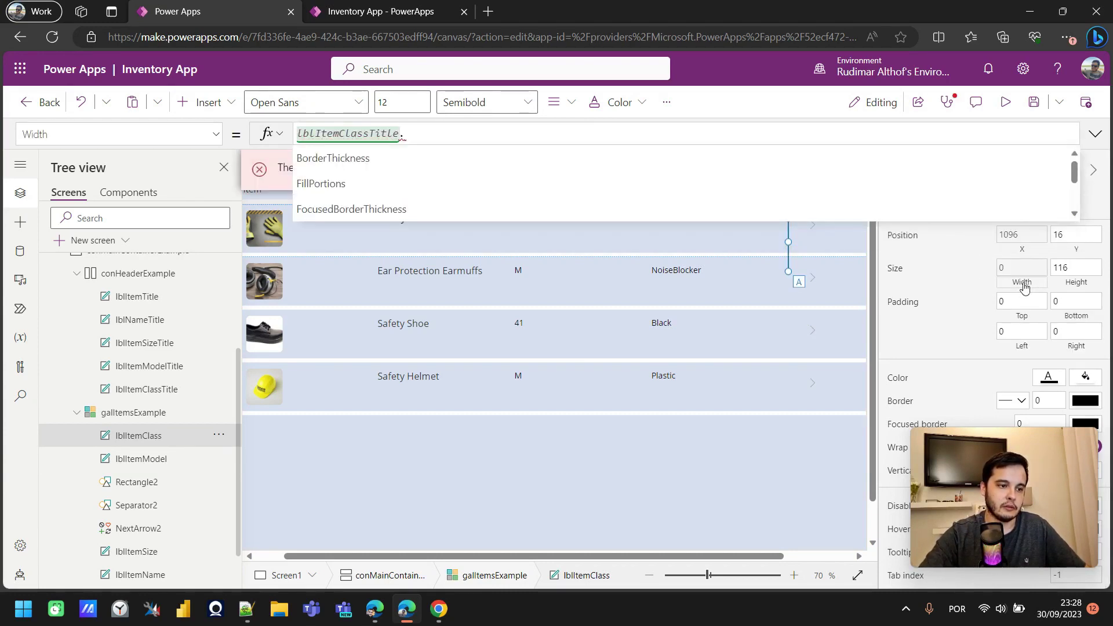
{"action": "type", "text": "Width"}
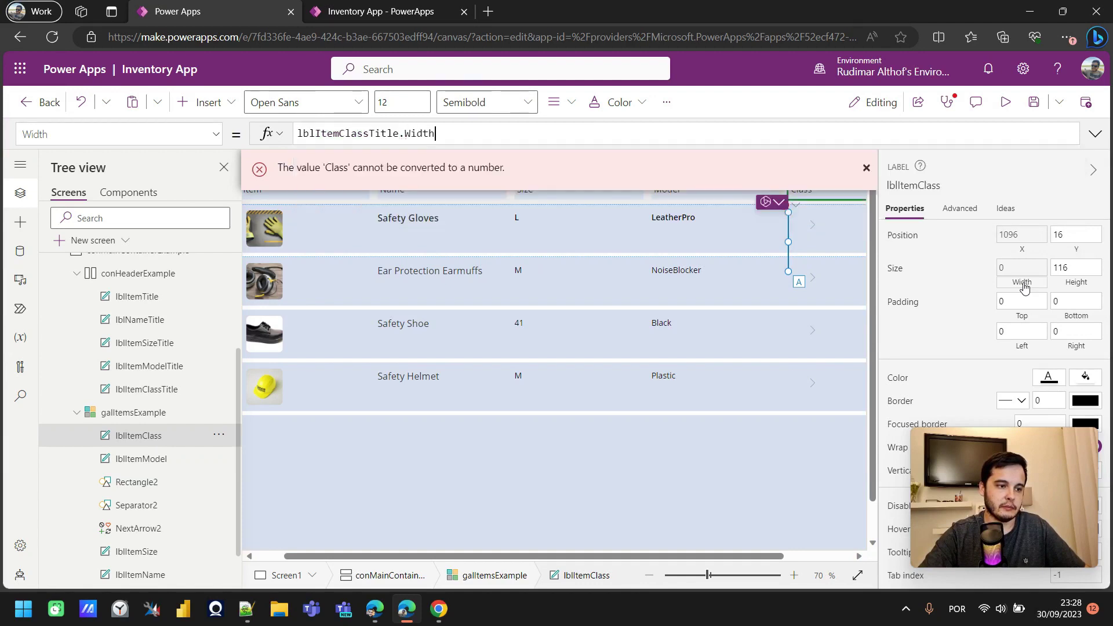
{"action": "left_click", "coordinate": [758, 496]}
{"action": "key", "text": "ctrl+minus"}
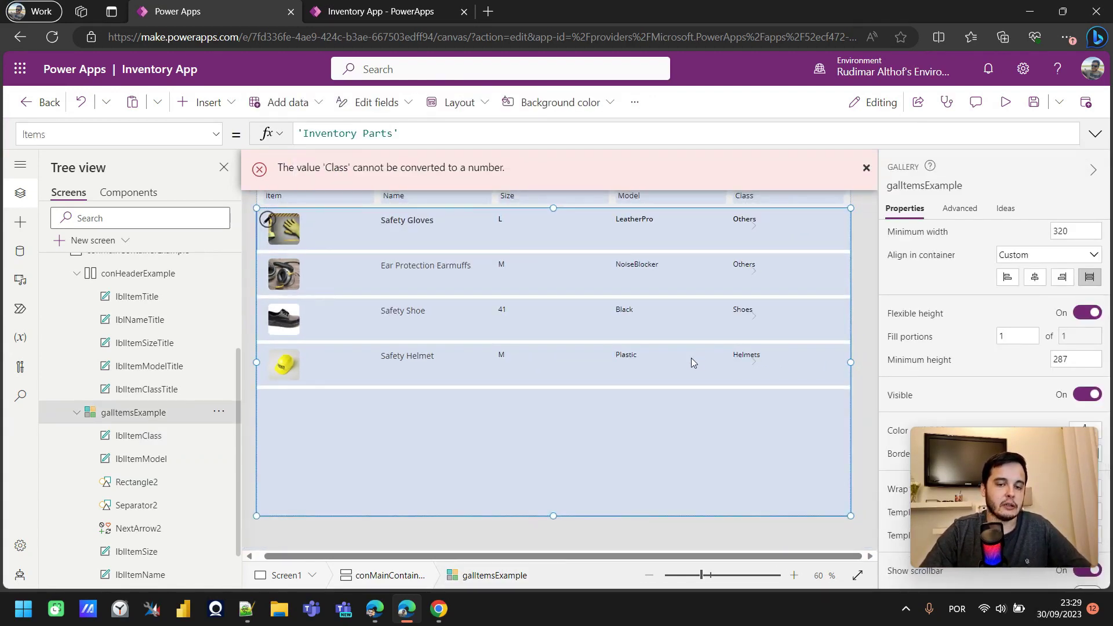
{"action": "left_click", "coordinate": [866, 168]}
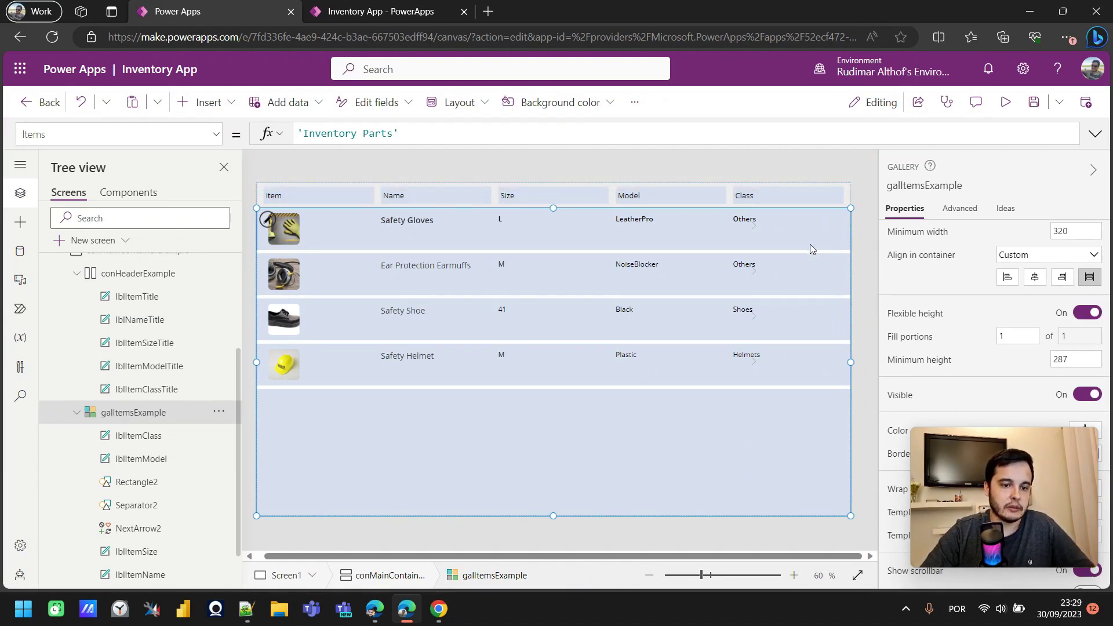
- Try stretching the gallery image to a width of about 223 and shrinking it back to about 61
{"action": "left_click", "coordinate": [313, 198]}
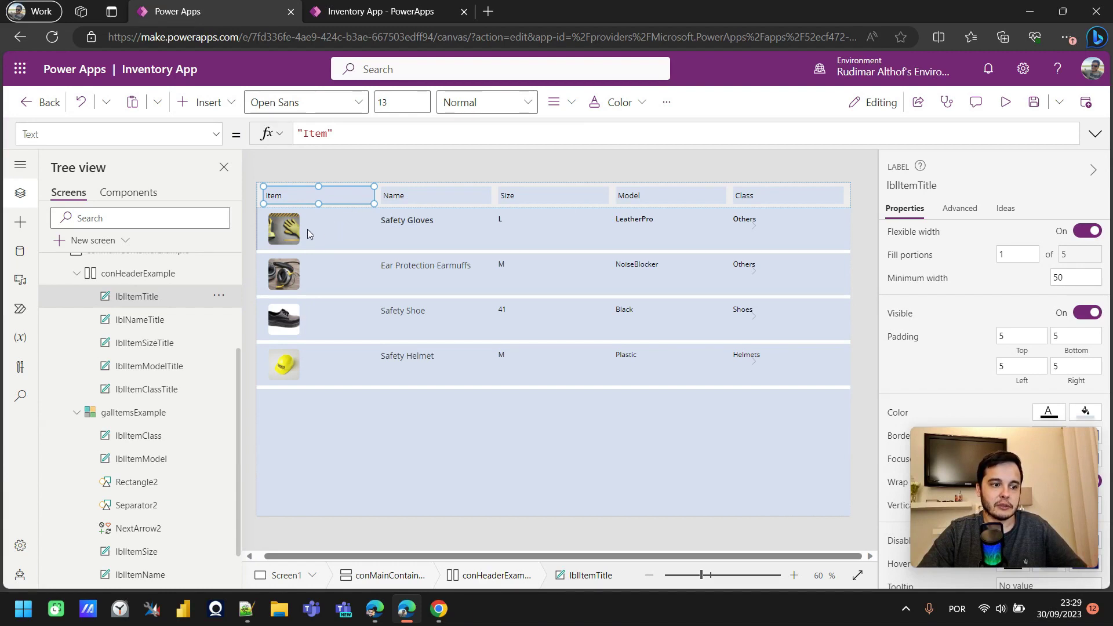
{"action": "left_click", "coordinate": [287, 230]}
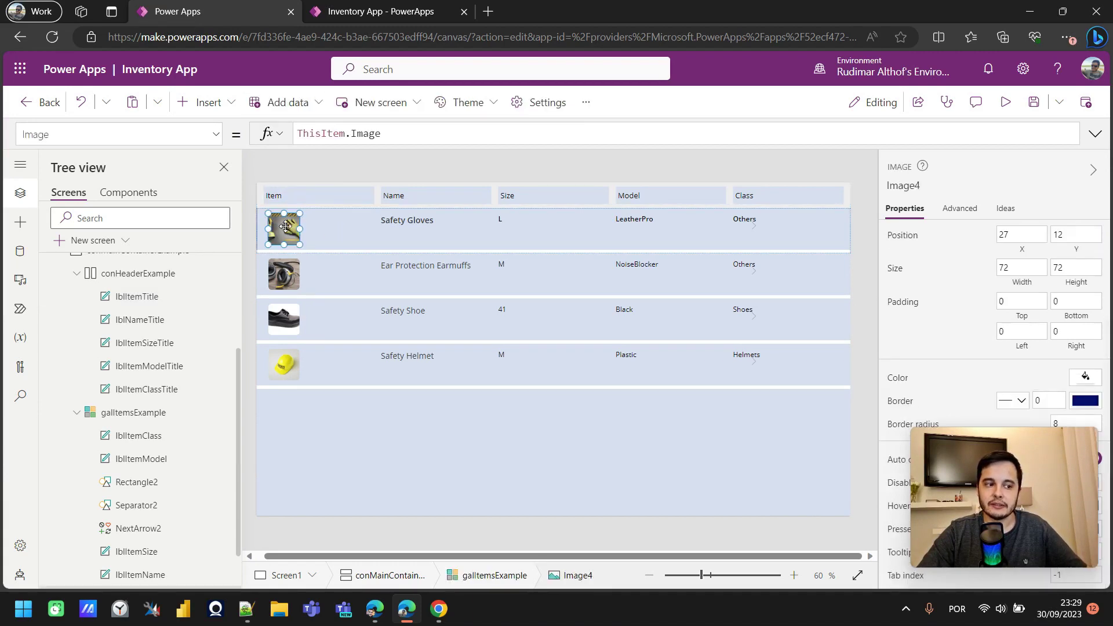
{"action": "left_click_drag", "start_coordinate": [299, 230], "coordinate": [365, 231]}
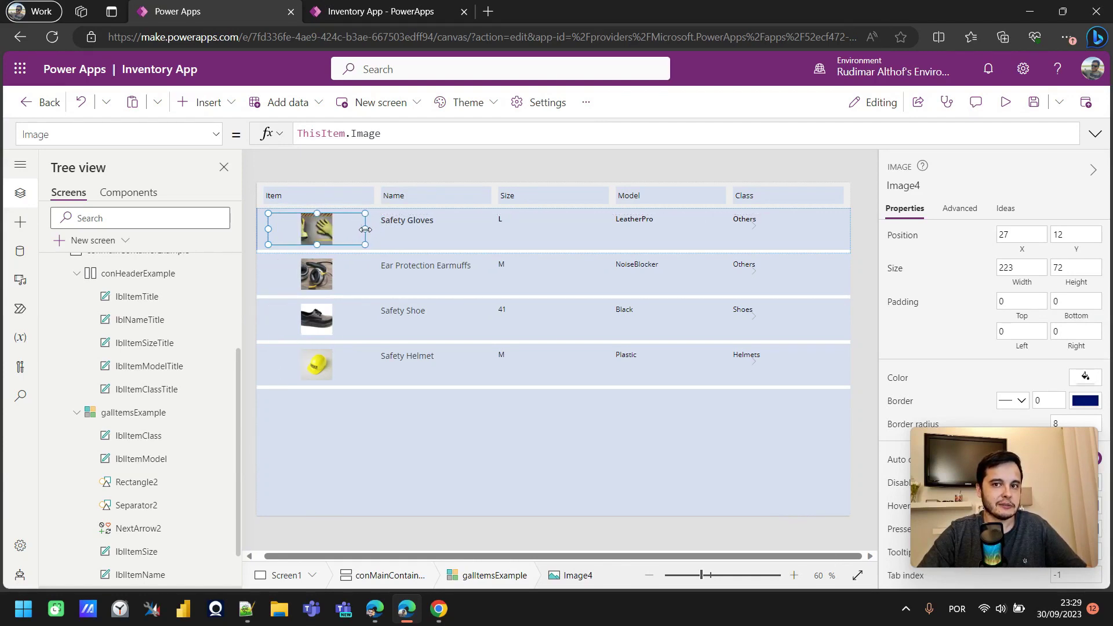
{"action": "left_click_drag", "start_coordinate": [365, 230], "coordinate": [295, 230]}
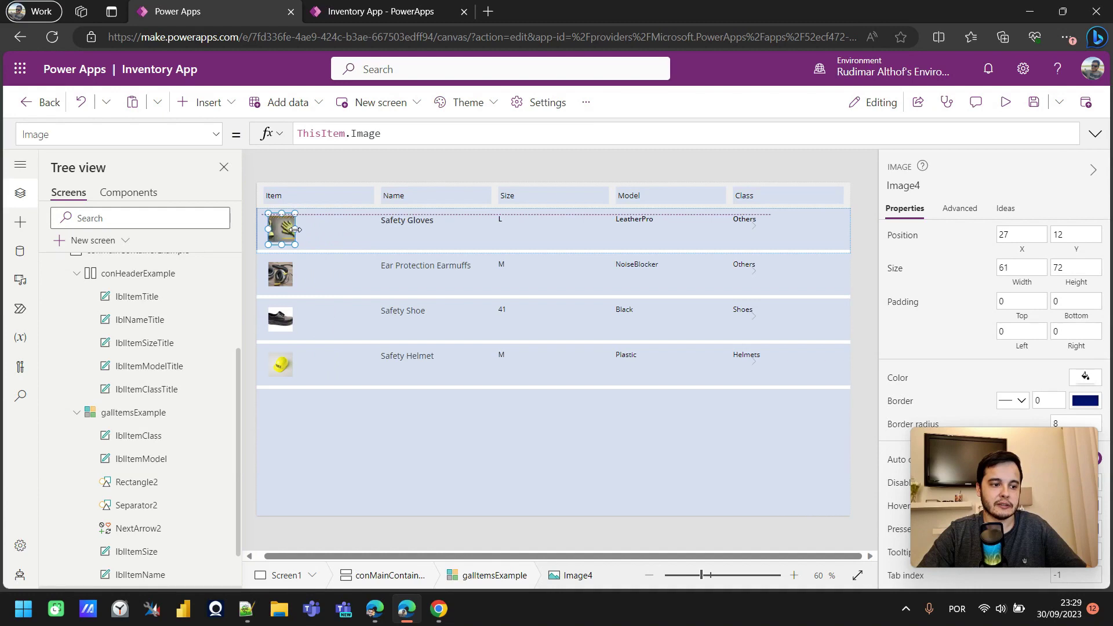
- Set the gallery image's width and height to 60 each
{"action": "left_click", "coordinate": [1003, 268]}
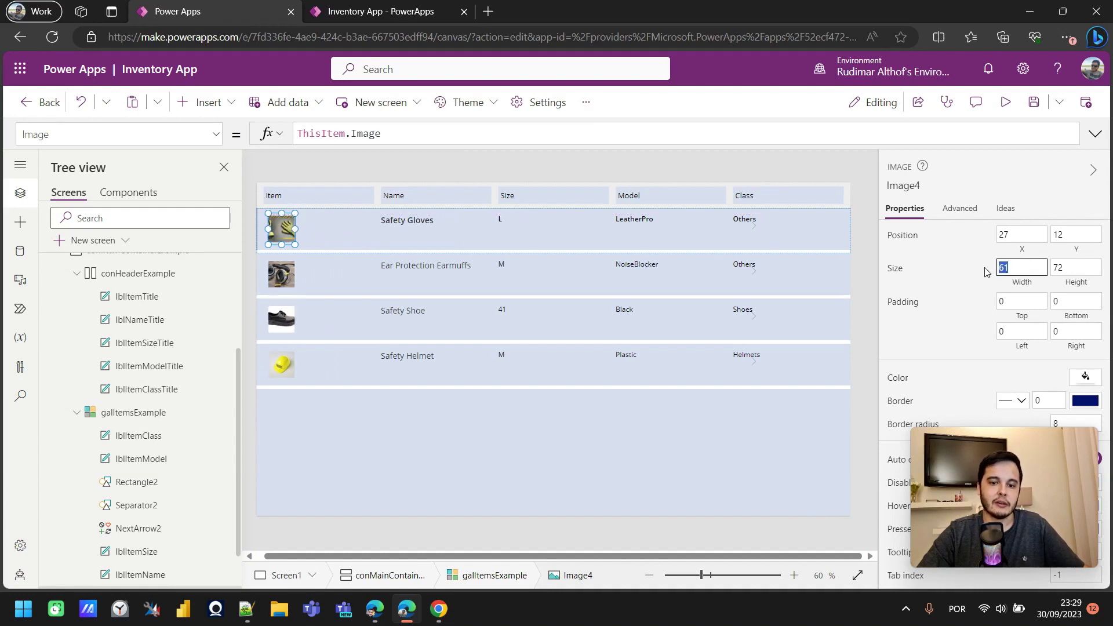
{"action": "type", "text": "60"}
{"action": "key", "text": "Tab"}
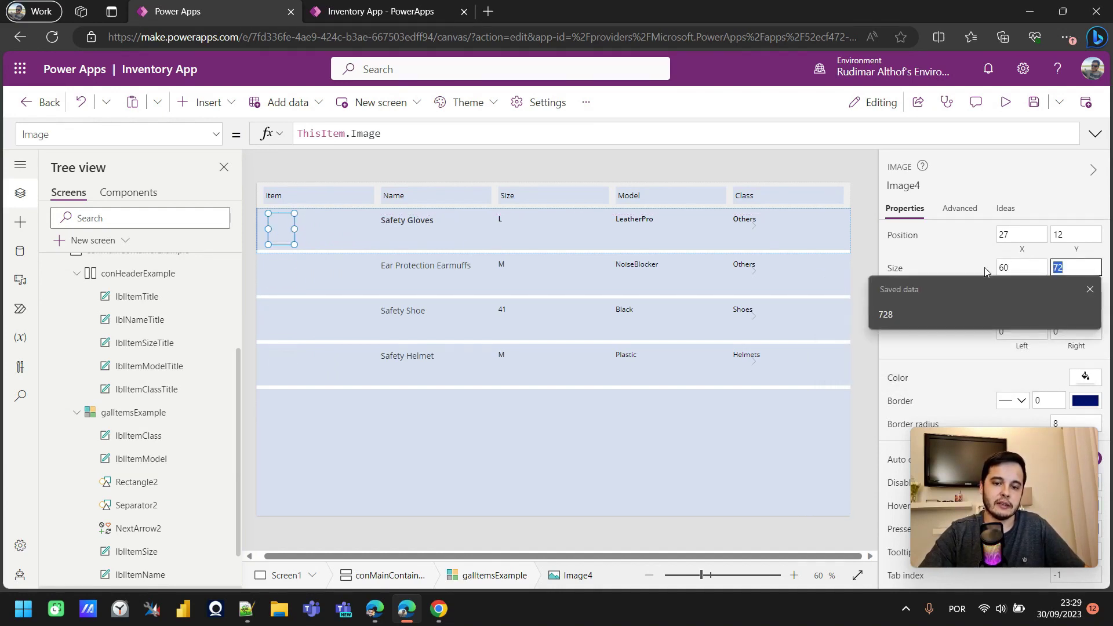
{"action": "left_click", "coordinate": [1076, 267]}
{"action": "type", "text": "60"}
{"action": "key", "text": "Return"}
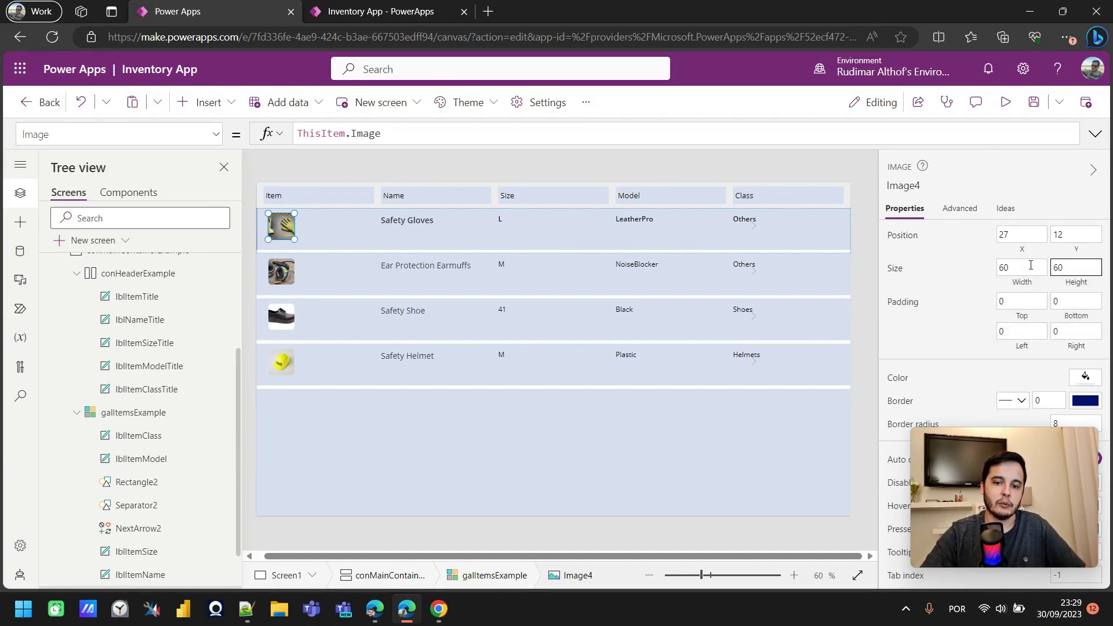
- Turn off flexible width for the Item header label and set its width to 70
{"action": "left_click", "coordinate": [332, 199]}
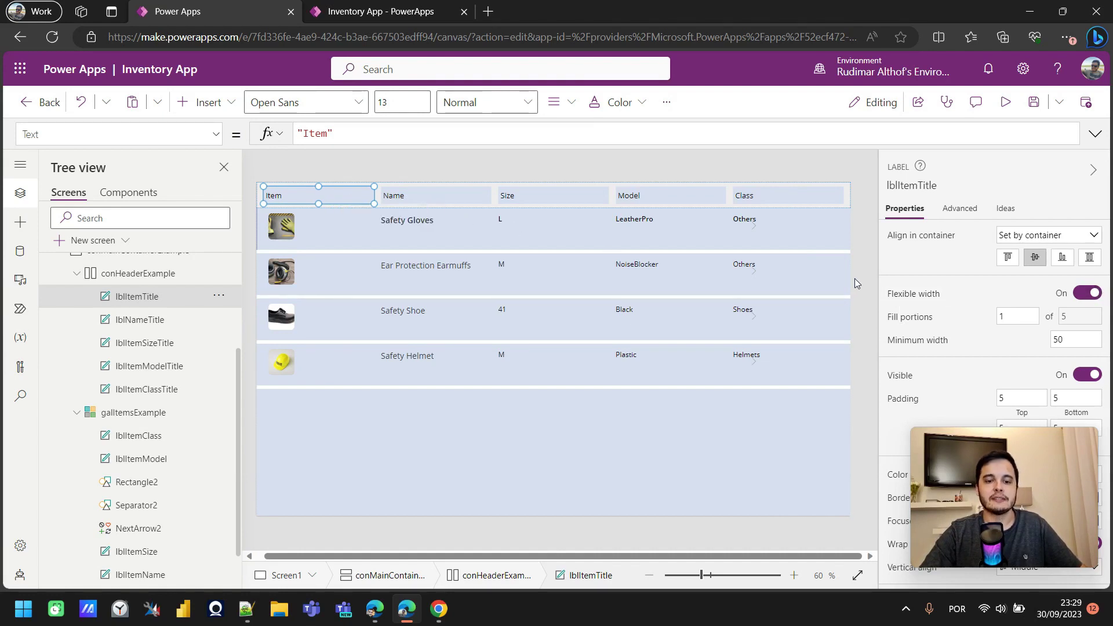
{"action": "left_click", "coordinate": [1095, 294]}
{"action": "left_click", "coordinate": [1060, 316]}
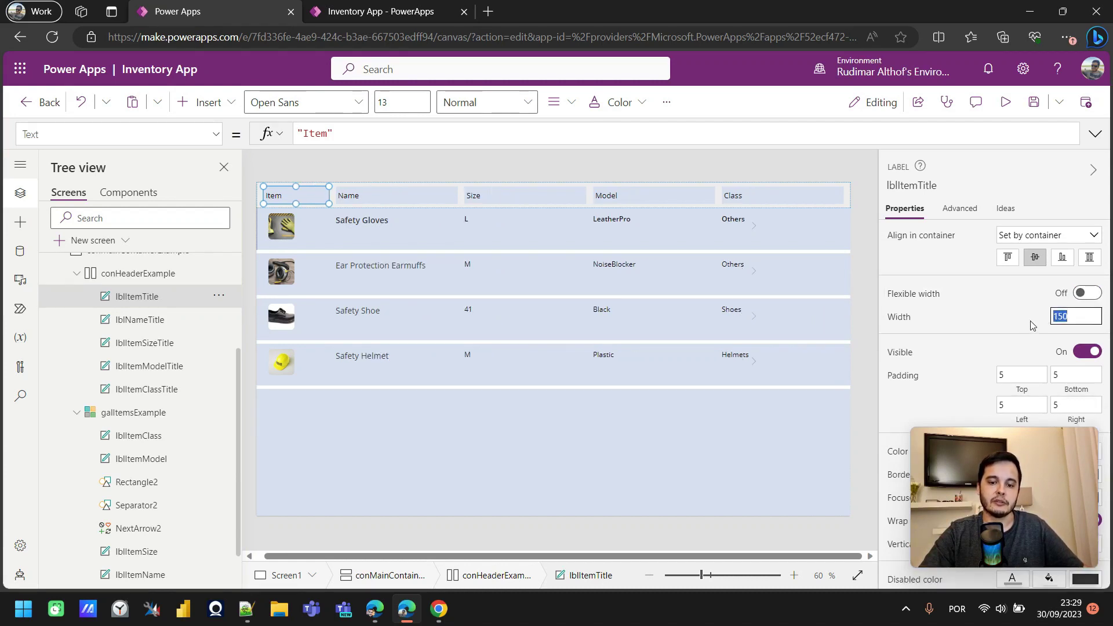
{"action": "type", "text": "70"}
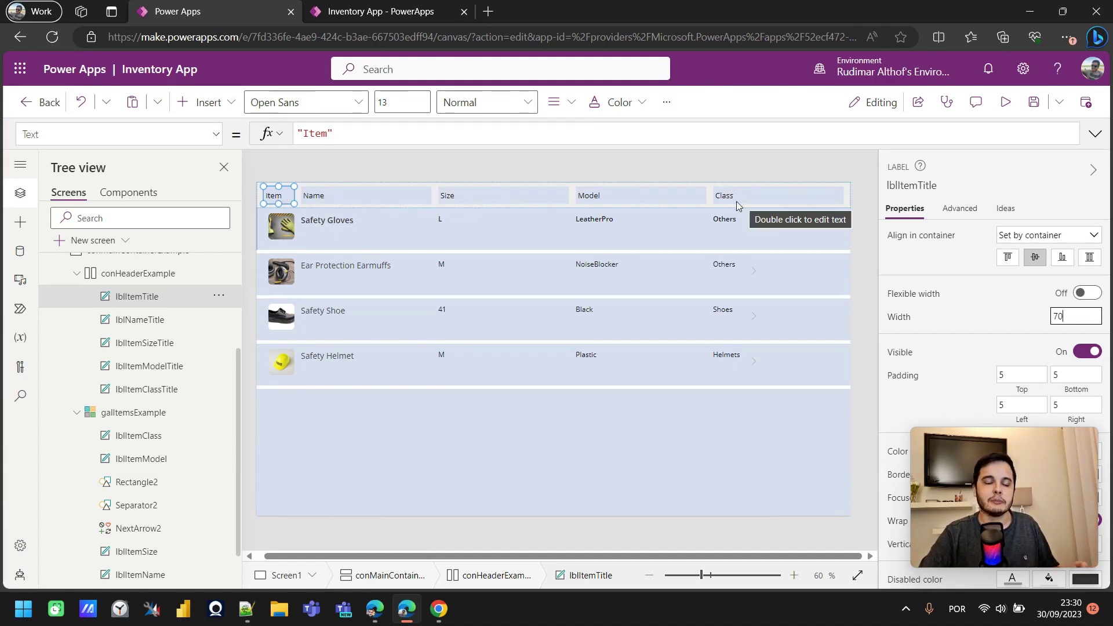
- Preview the app to check how the columns line up with the narrower Item header, and close the preview
{"action": "left_click", "coordinate": [358, 199]}
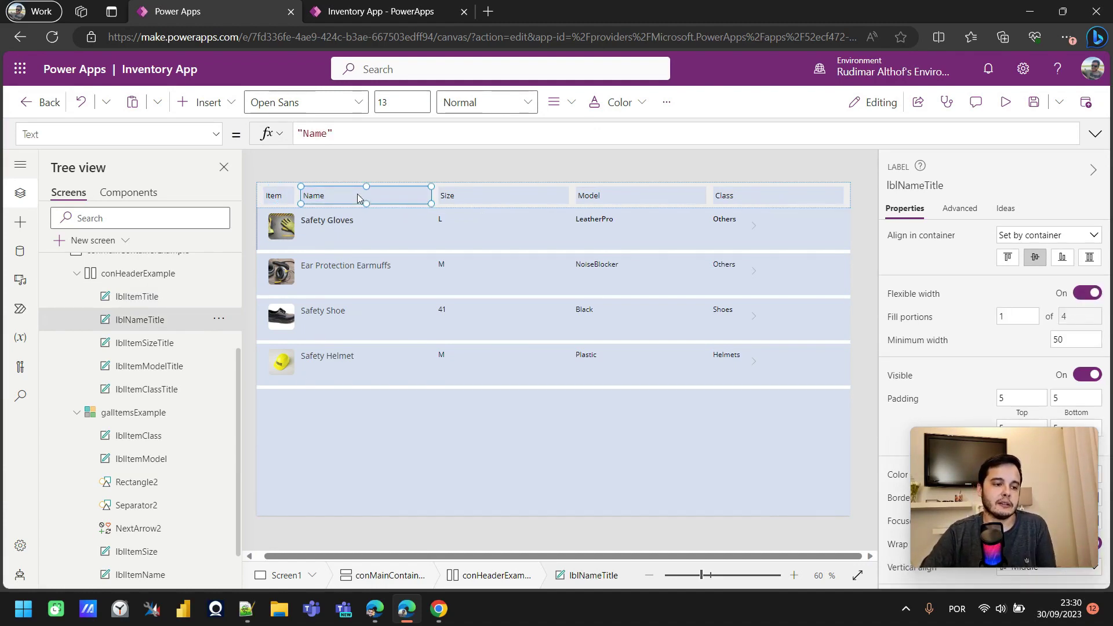
{"action": "left_click", "coordinate": [458, 200]}
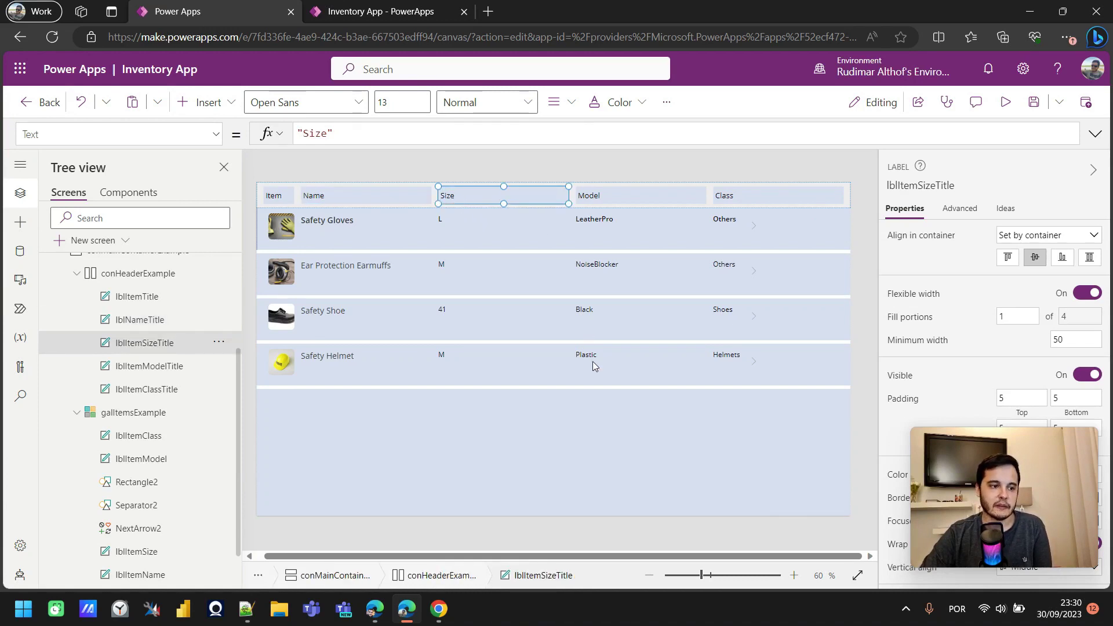
{"action": "left_click", "coordinate": [1014, 102]}
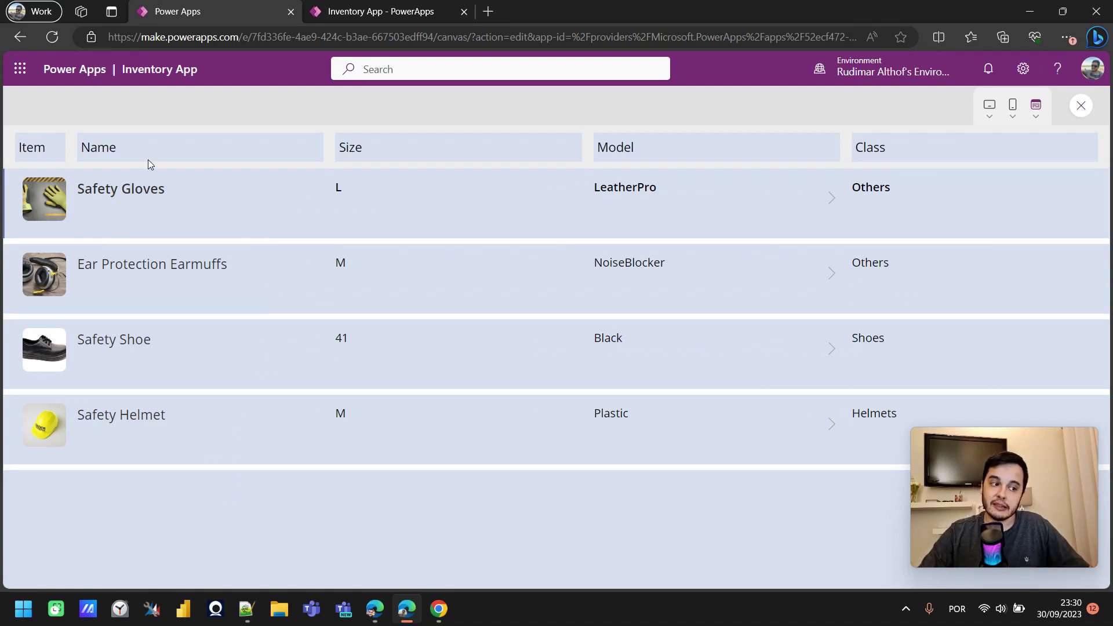
{"action": "left_click_drag", "start_coordinate": [97, 147], "coordinate": [210, 157]}
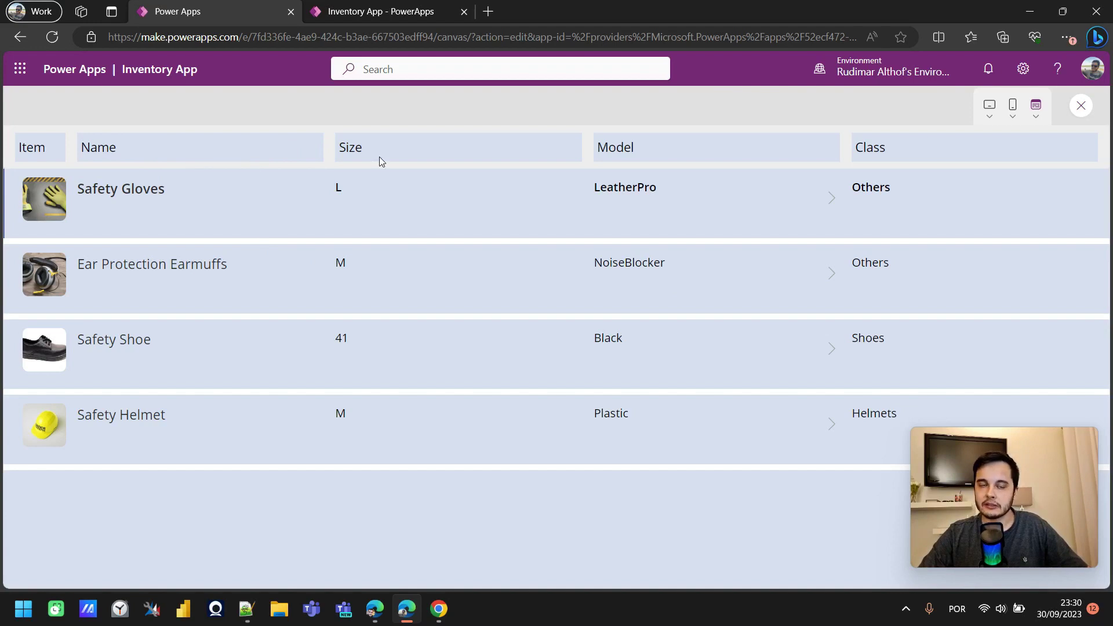
{"action": "key", "text": "Escape"}
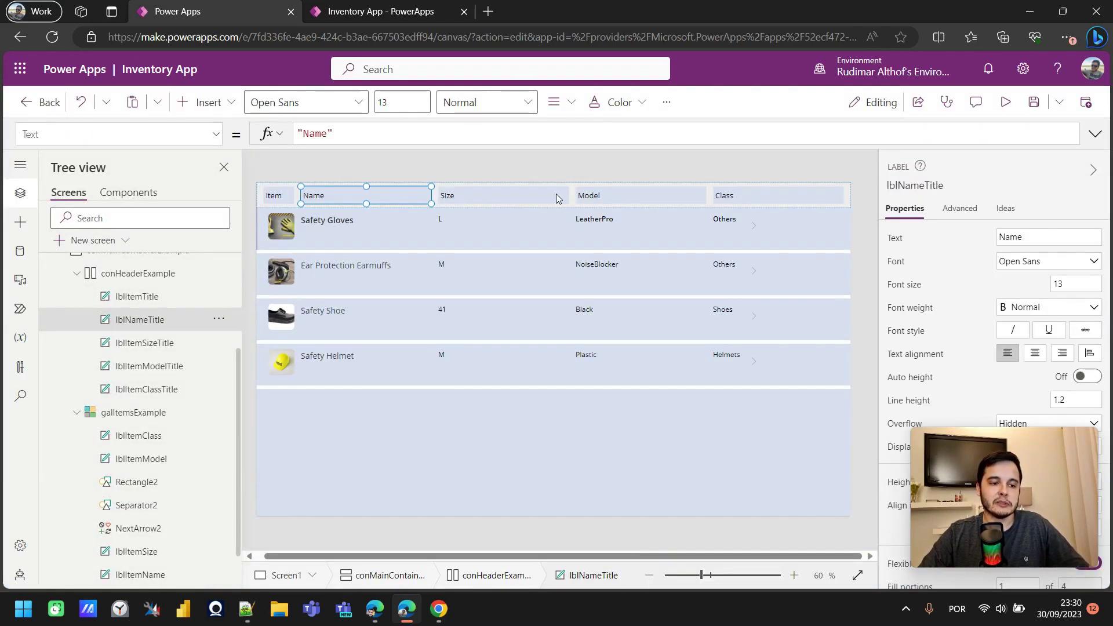
{"action": "left_click", "coordinate": [542, 196], "text": "shift"}
{"action": "left_click", "coordinate": [610, 193], "text": "shift"}
{"action": "left_click", "coordinate": [732, 202], "text": "shift"}
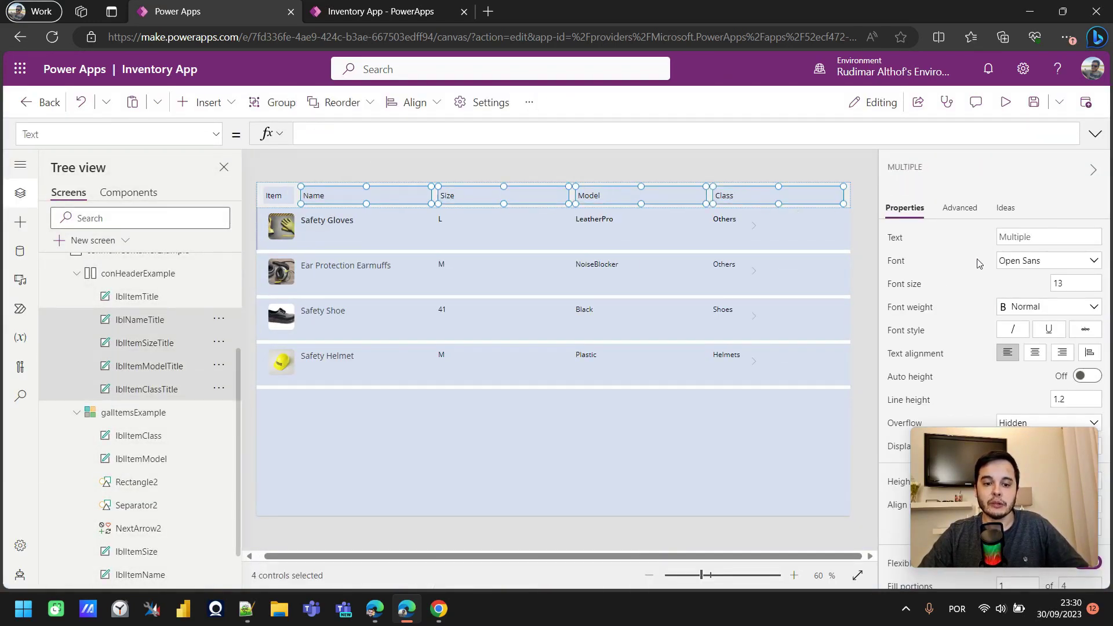
{"action": "scroll", "coordinate": [972, 318], "scroll_direction": "down", "scroll_amount": 3}
{"action": "scroll", "coordinate": [972, 313], "scroll_direction": "down", "scroll_amount": 3}
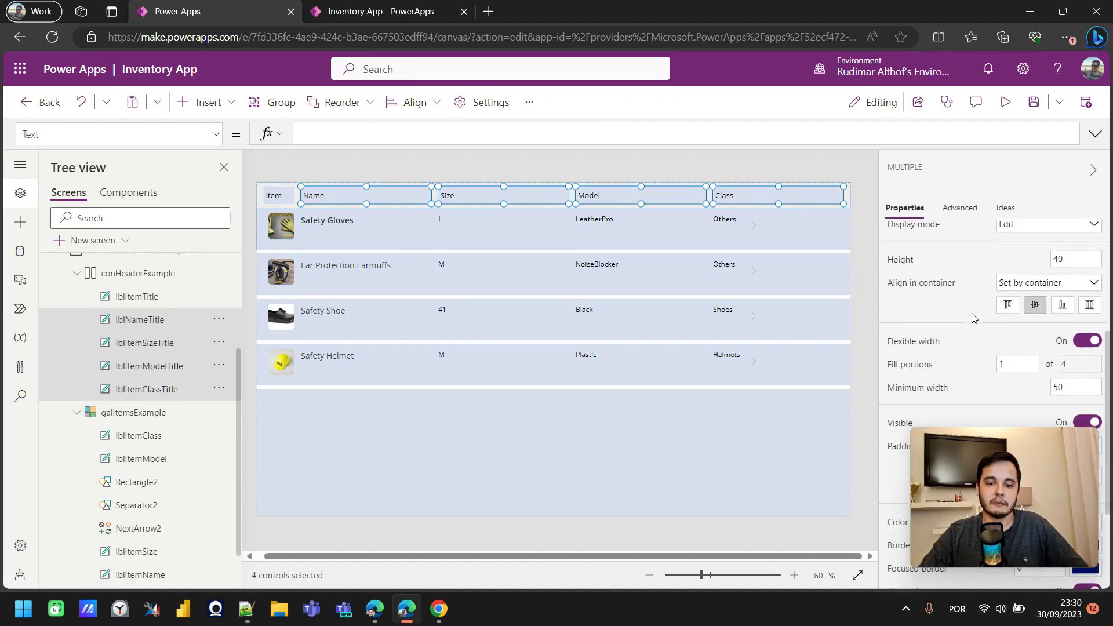
{"action": "left_click", "coordinate": [1055, 276]}
{"action": "left_click", "coordinate": [784, 160]}
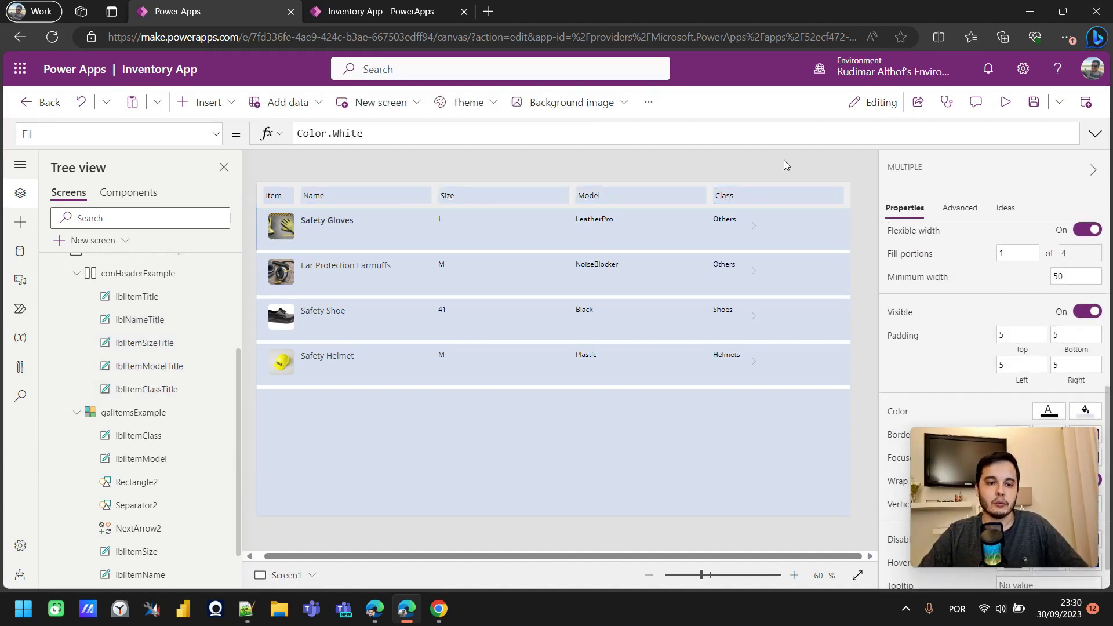
- Set the Name header label's minimum width to 150
{"action": "left_click", "coordinate": [374, 197]}
{"action": "scroll", "coordinate": [1061, 264], "scroll_direction": "down", "scroll_amount": 5}
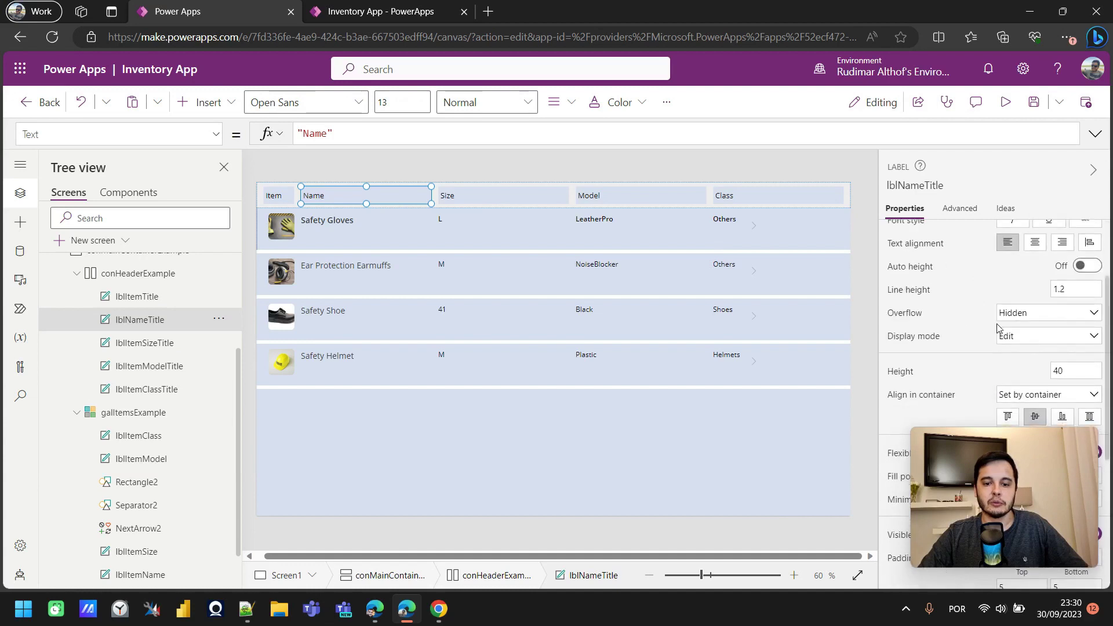
{"action": "left_click", "coordinate": [1067, 332]}
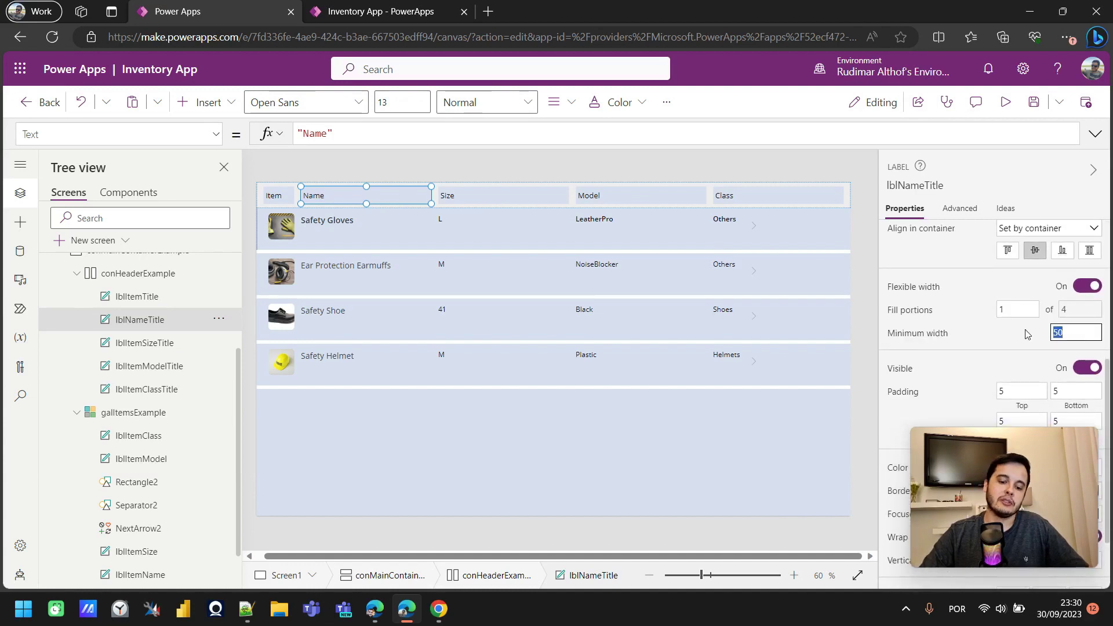
{"action": "type", "text": "150"}
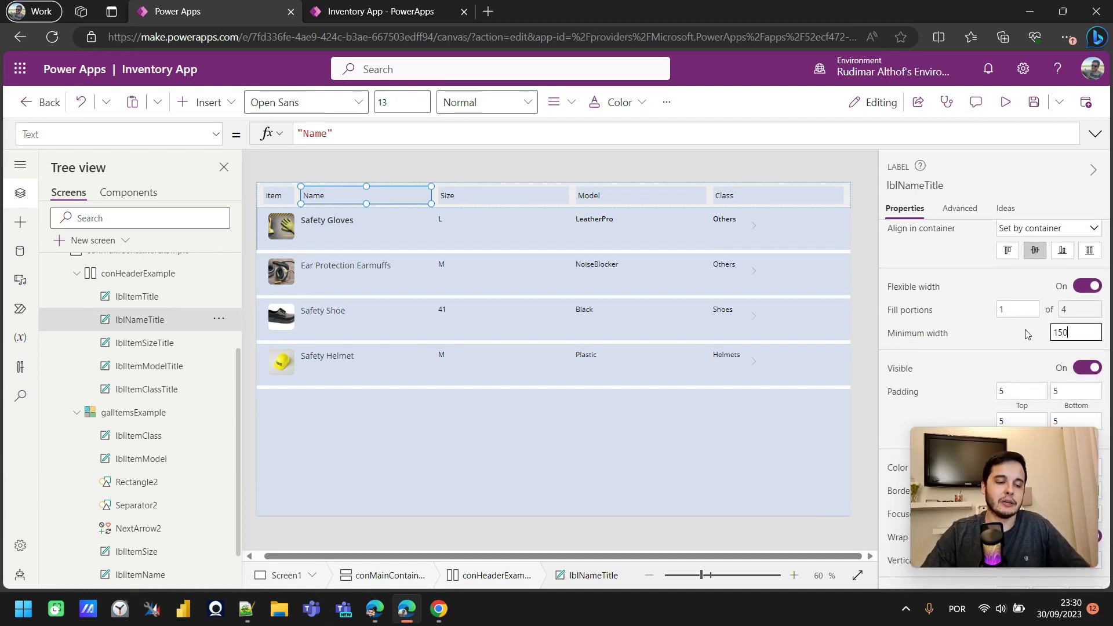
{"action": "left_click", "coordinate": [757, 174]}
{"action": "left_click", "coordinate": [378, 197]}
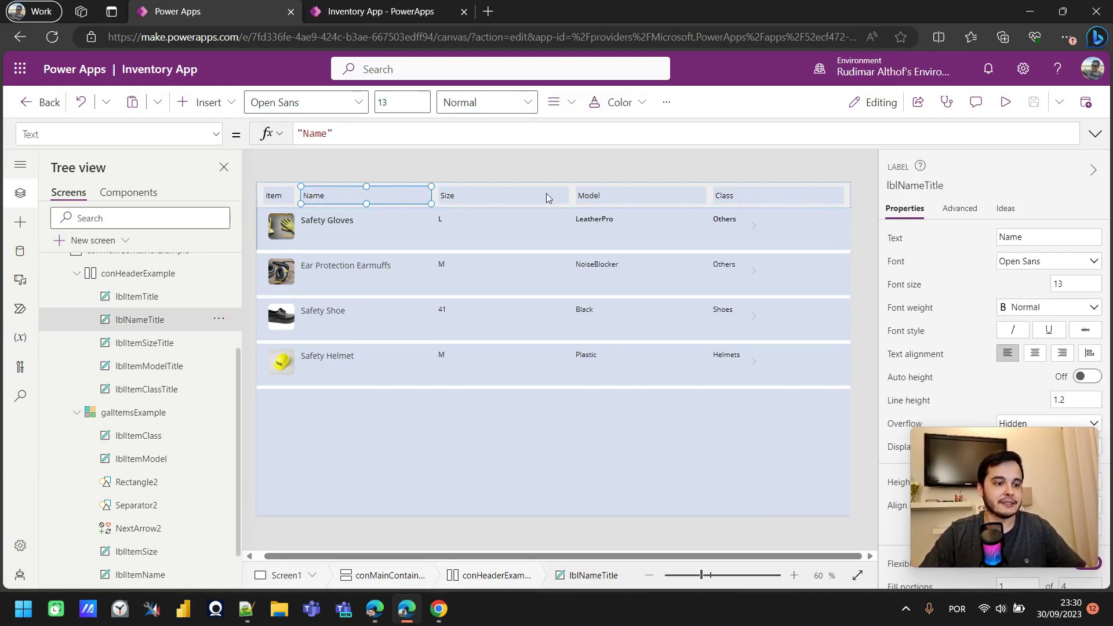
- Review the Name header's minimum width, and preview the app in a narrowed browser window to check how the columns shrink
{"action": "scroll", "coordinate": [1073, 269], "scroll_direction": "down", "scroll_amount": 4}
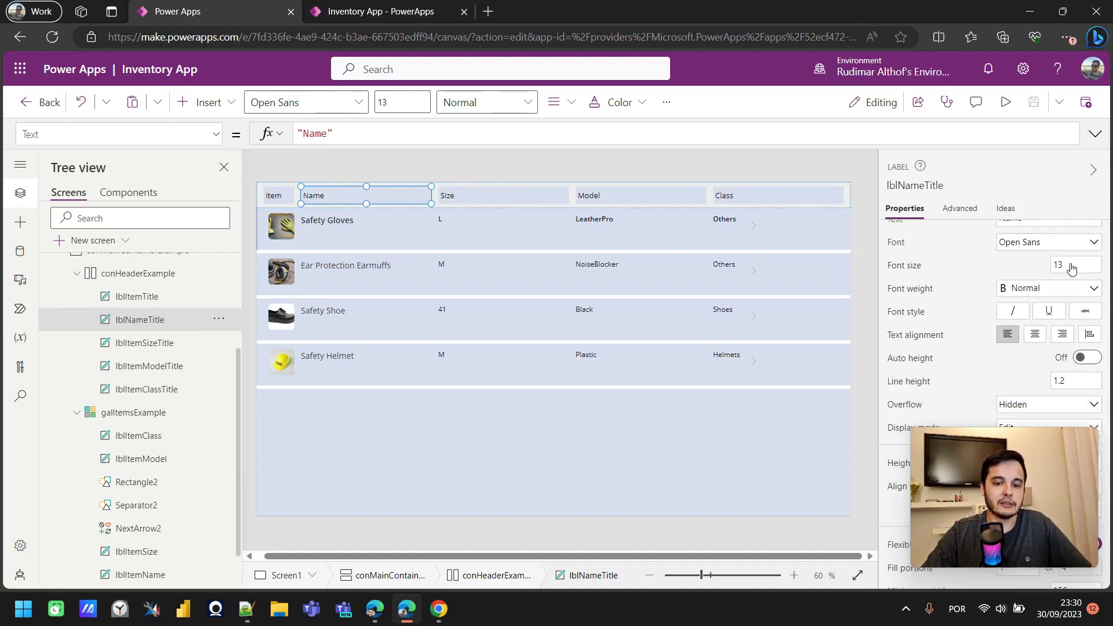
{"action": "scroll", "coordinate": [1072, 268], "scroll_direction": "down", "scroll_amount": 2}
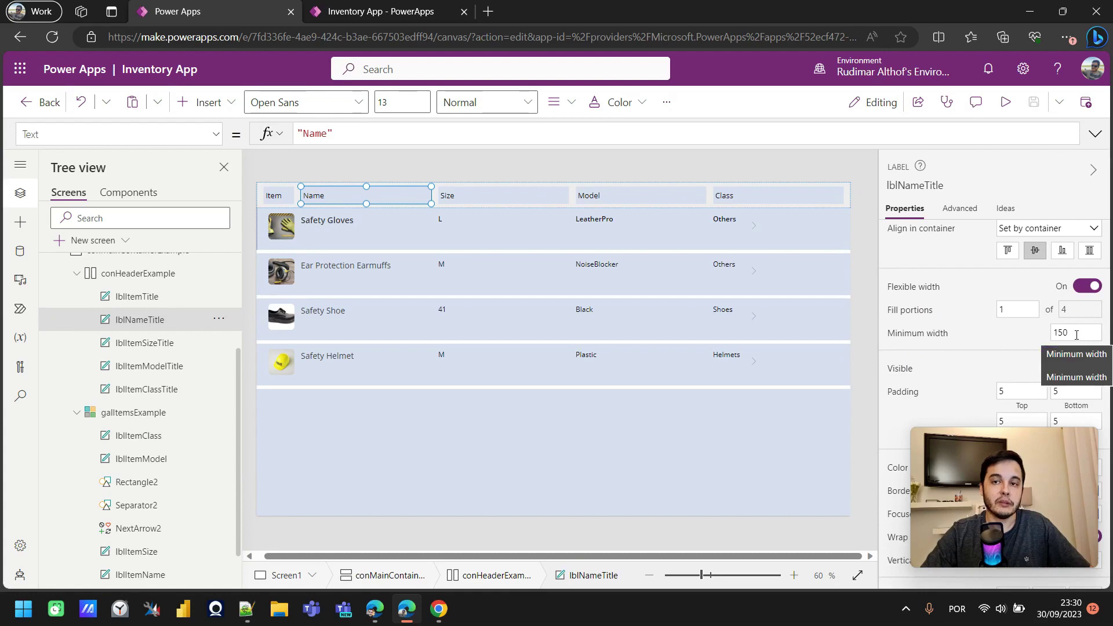
{"action": "left_click_drag", "start_coordinate": [1077, 335], "coordinate": [1047, 339]}
{"action": "left_click", "coordinate": [1006, 102]}
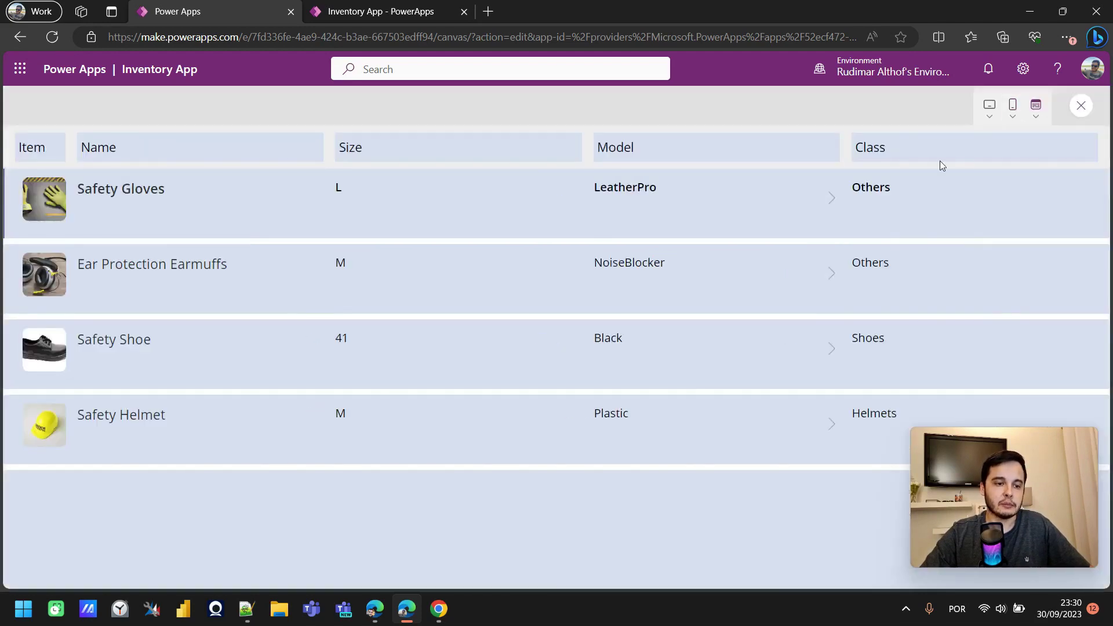
{"action": "double_click", "coordinate": [622, 12]}
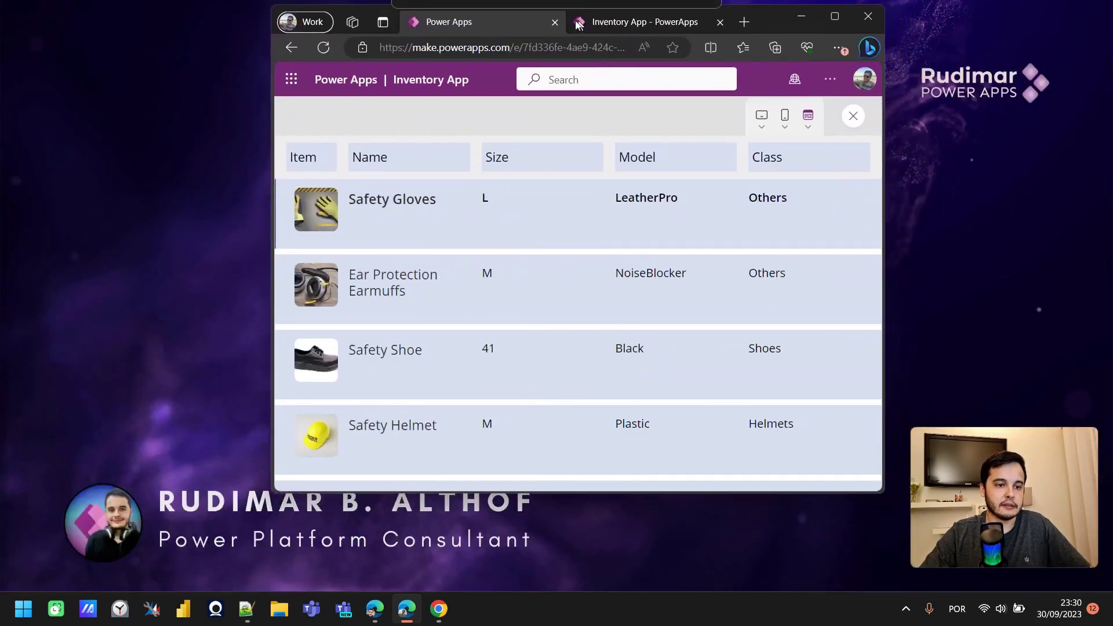
{"action": "left_click_drag", "start_coordinate": [817, 198], "coordinate": [561, 232]}
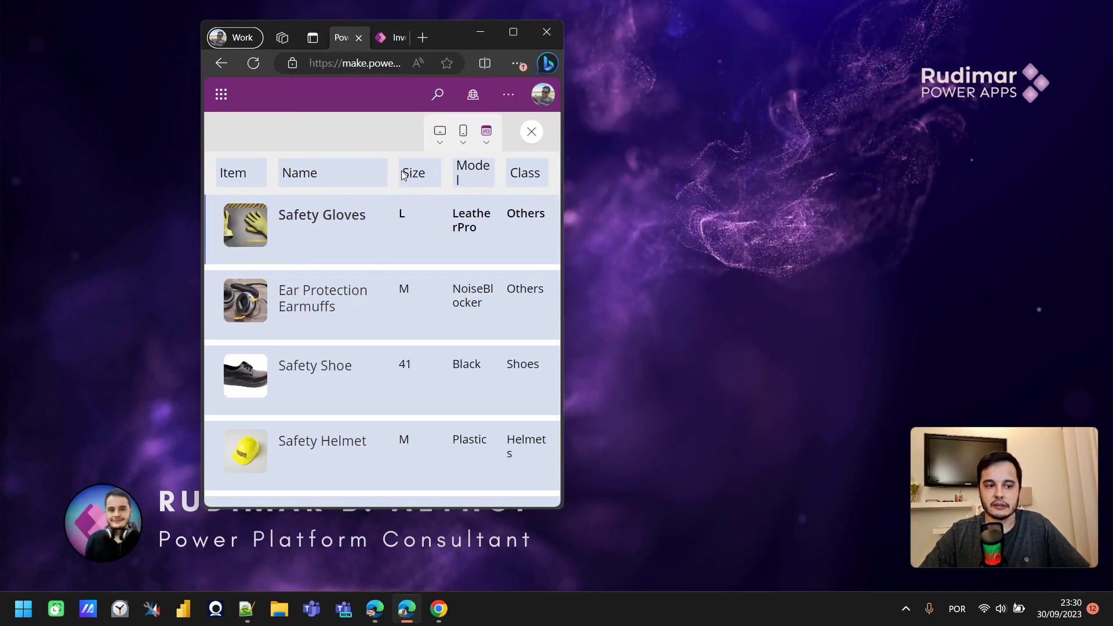
{"action": "left_click_drag", "start_coordinate": [406, 171], "coordinate": [425, 173]}
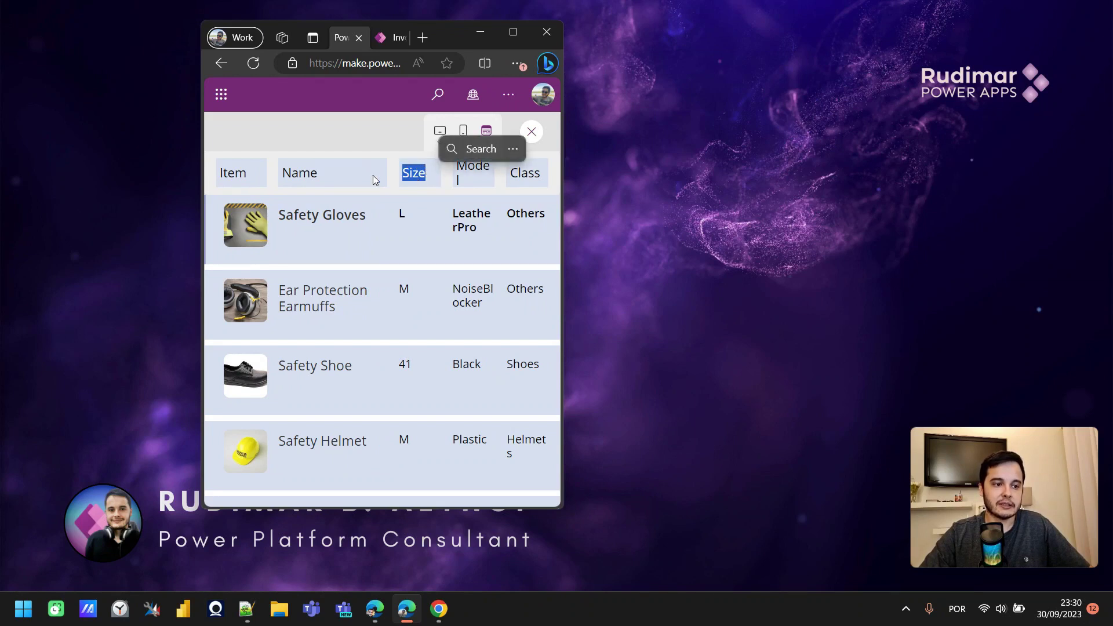
{"action": "double_click", "coordinate": [306, 176]}
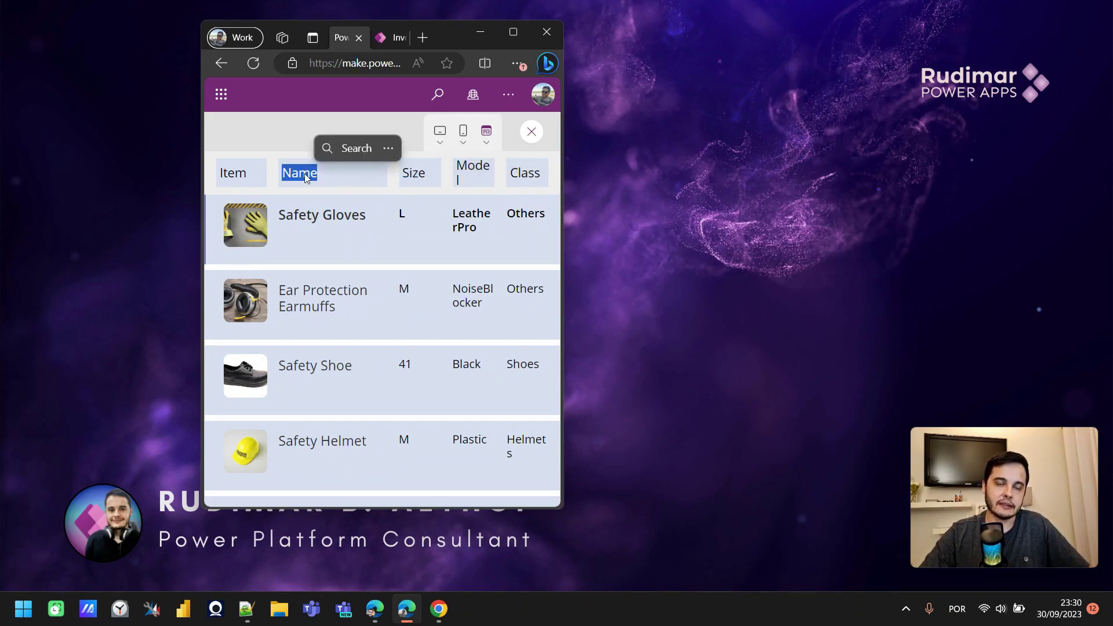
{"action": "left_click", "coordinate": [381, 175]}
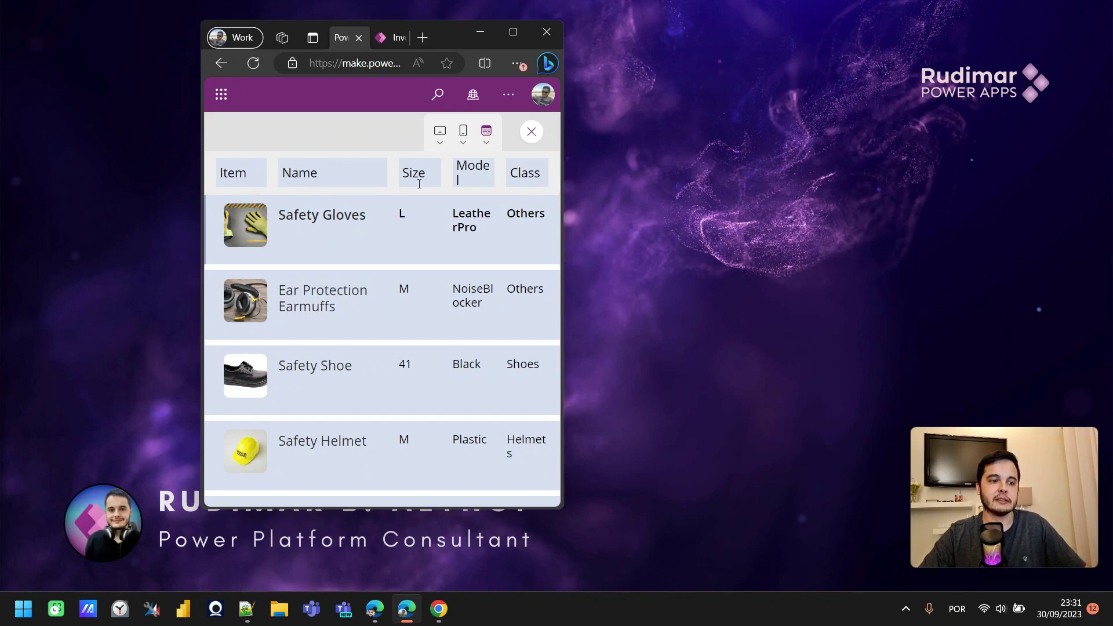
- Widen and maximize the browser window to check how the columns stretch in the preview, and close the preview
{"action": "left_click_drag", "start_coordinate": [566, 199], "coordinate": [689, 301]}
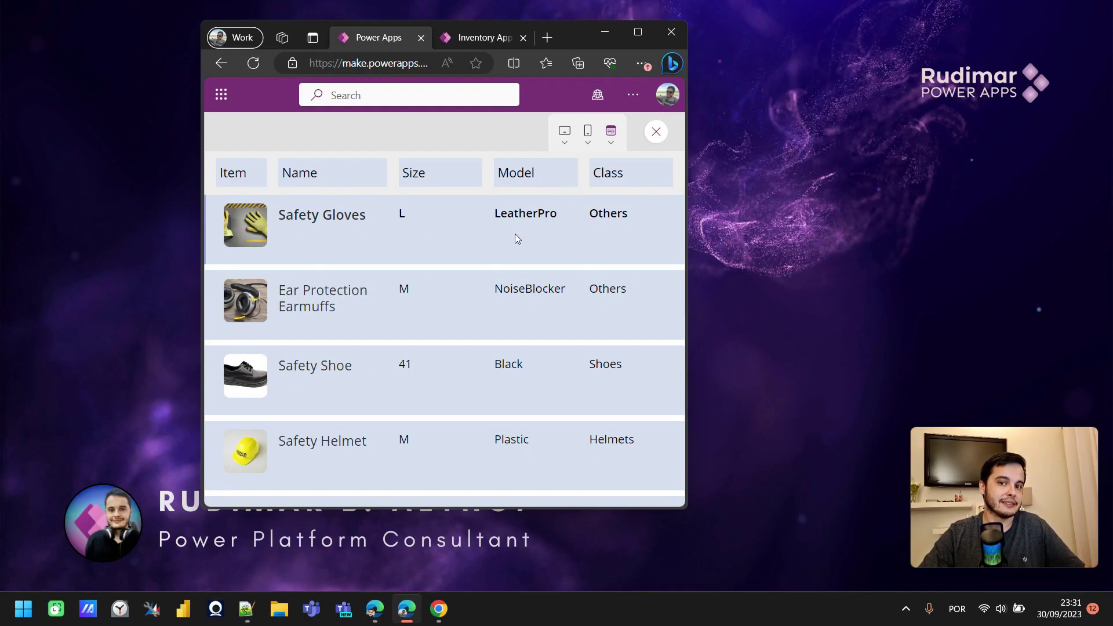
{"action": "left_click", "coordinate": [634, 35]}
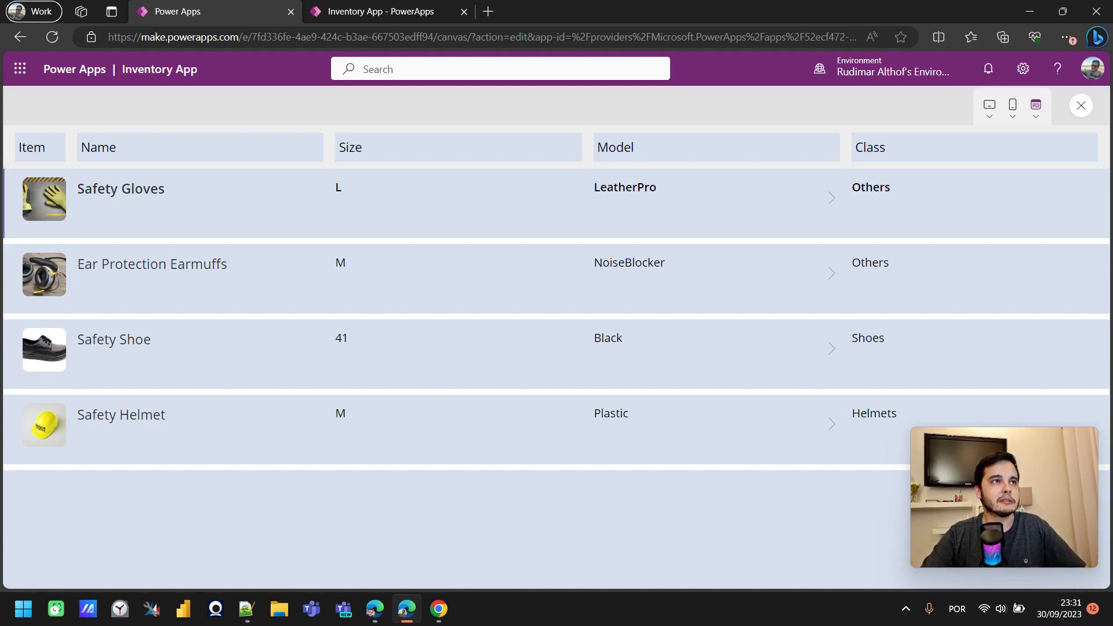
{"action": "left_click", "coordinate": [439, 609]}
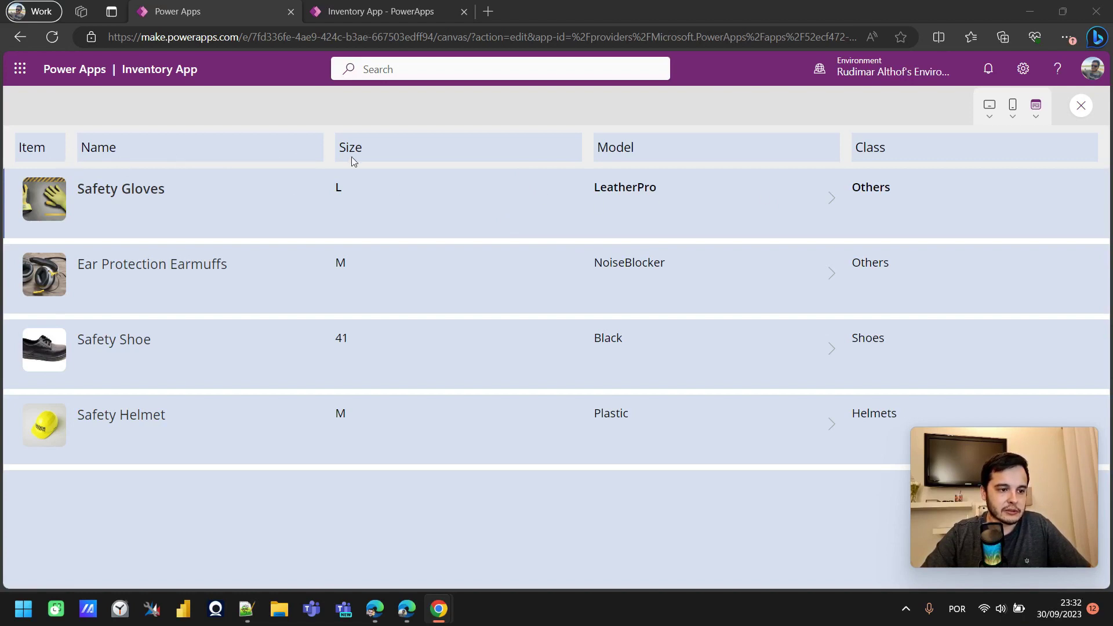
{"action": "left_click_drag", "start_coordinate": [439, 152], "coordinate": [349, 147]}
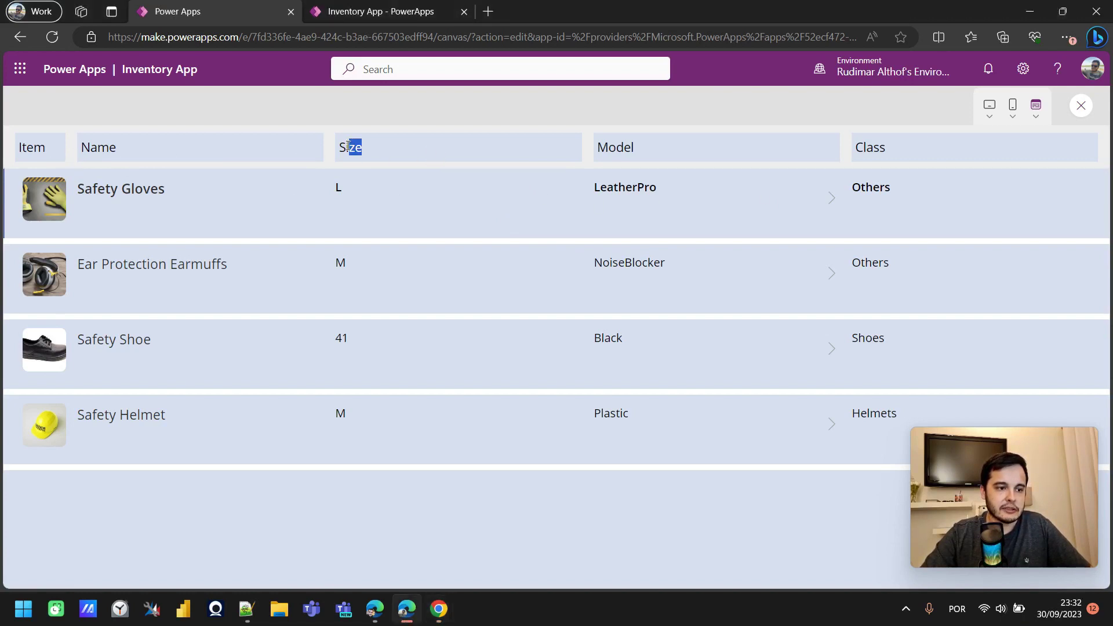
{"action": "left_click", "coordinate": [121, 148]}
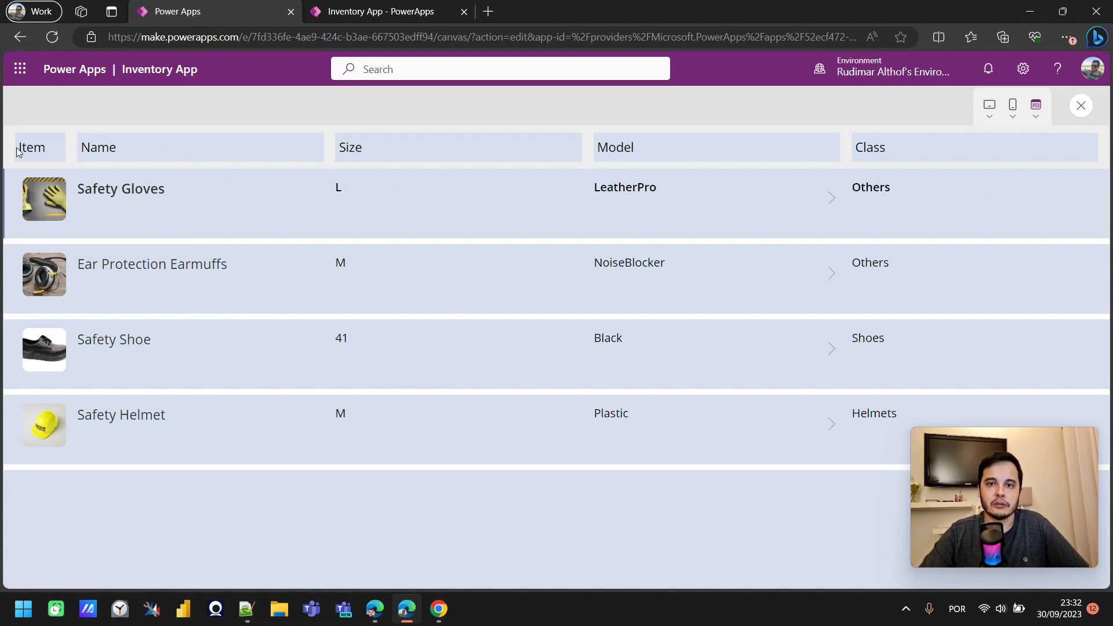
{"action": "left_click", "coordinate": [1081, 107]}
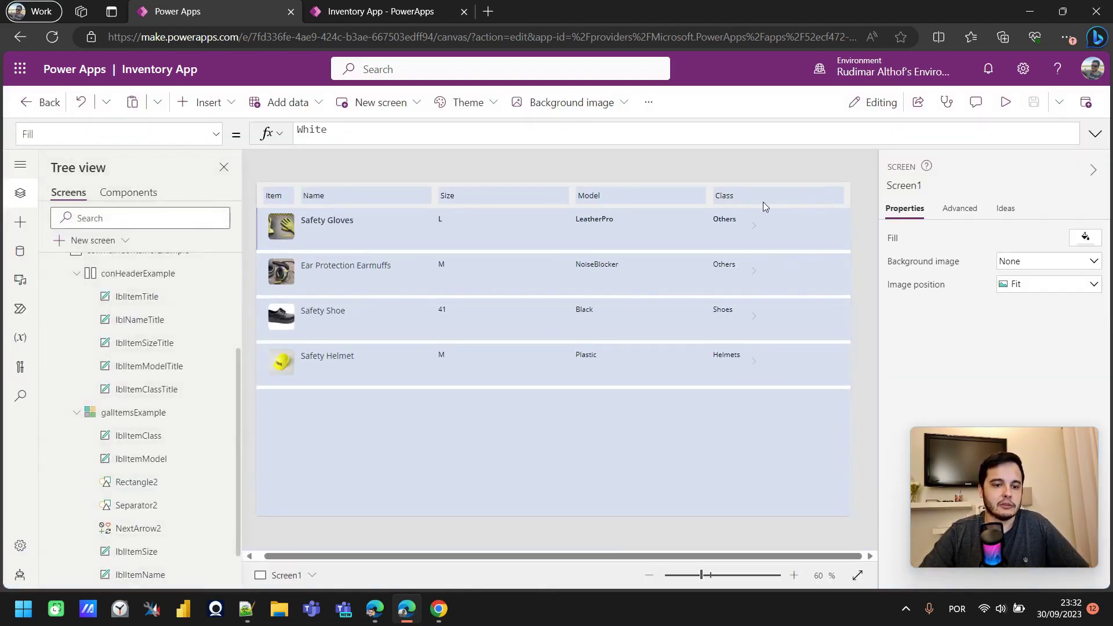
- Set the font weight of the Item, Name, Size, Model and Class header labels to Bold
{"action": "left_click", "coordinate": [764, 200]}
{"action": "left_click", "coordinate": [667, 201], "text": "shift"}
{"action": "left_click", "coordinate": [464, 198], "text": "shift"}
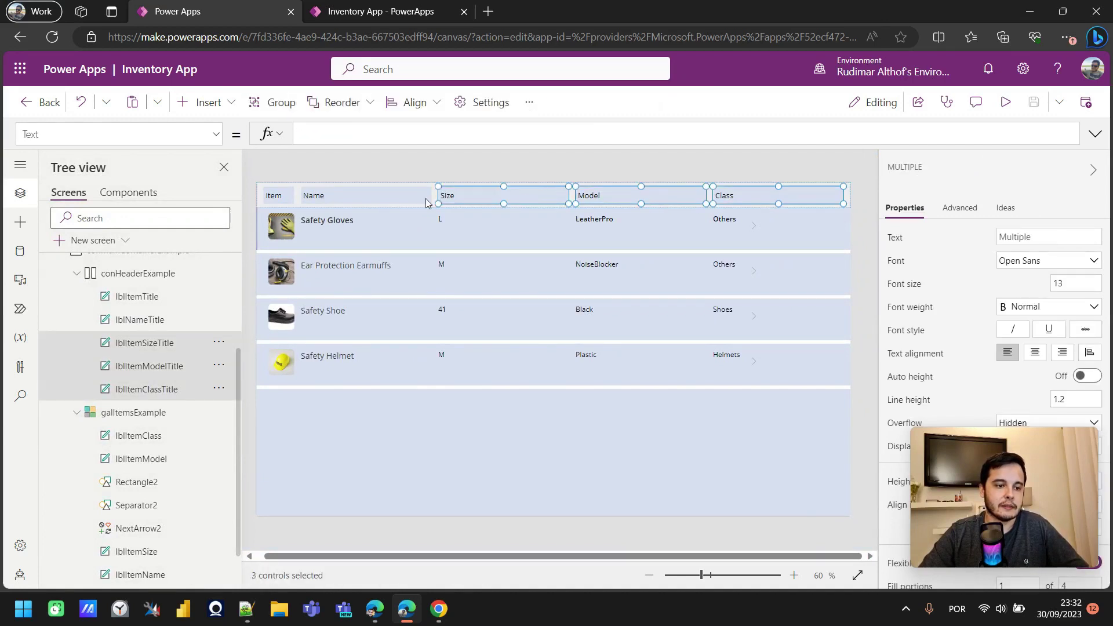
{"action": "left_click", "coordinate": [320, 200], "text": "shift"}
{"action": "left_click", "coordinate": [280, 196], "text": "shift"}
{"action": "scroll", "coordinate": [984, 251], "scroll_direction": "down", "scroll_amount": 1}
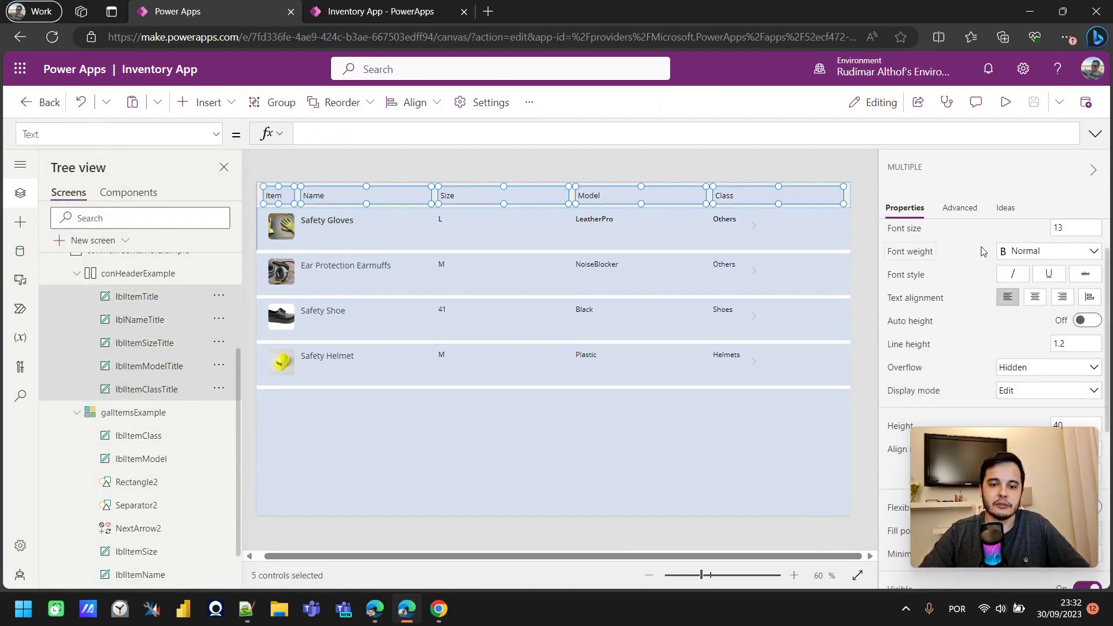
{"action": "left_click", "coordinate": [1019, 251]}
{"action": "left_click", "coordinate": [1019, 270]}
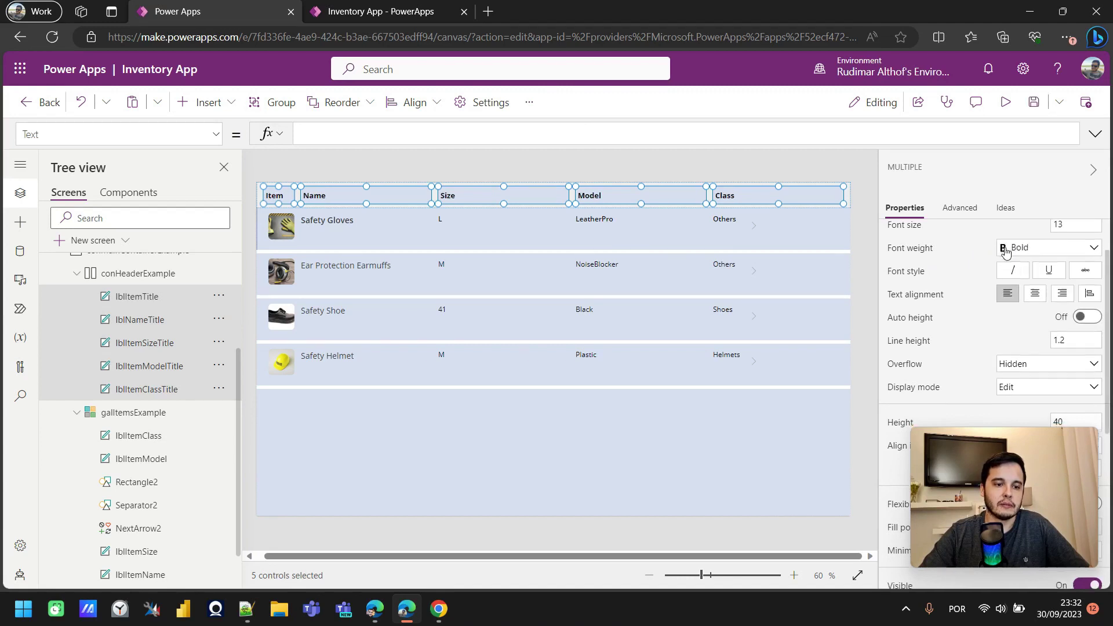
- Set the fill of all five header labels to white, and select only the Class header label
{"action": "scroll", "coordinate": [1041, 270], "scroll_direction": "down", "scroll_amount": 5}
{"action": "scroll", "coordinate": [1079, 325], "scroll_direction": "down", "scroll_amount": 1}
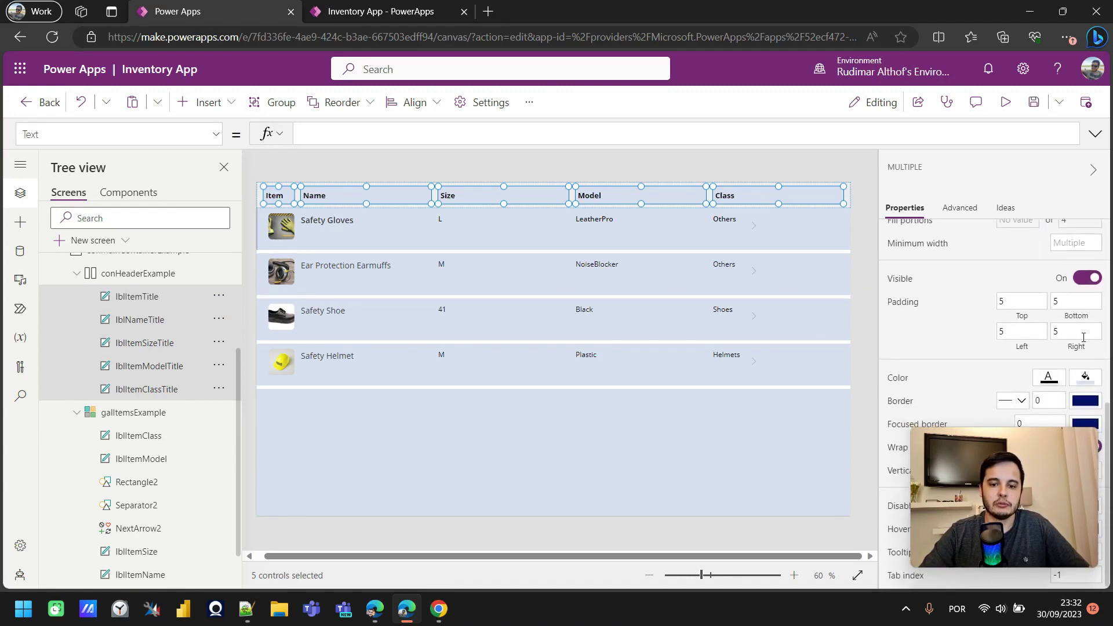
{"action": "left_click", "coordinate": [1088, 379]}
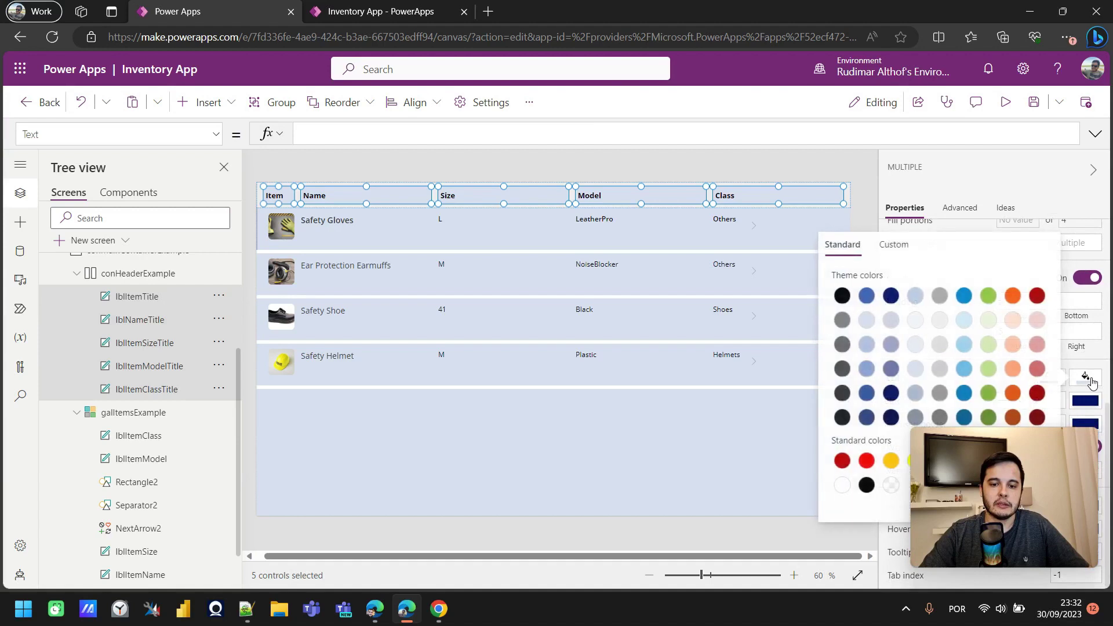
{"action": "left_click", "coordinate": [891, 484]}
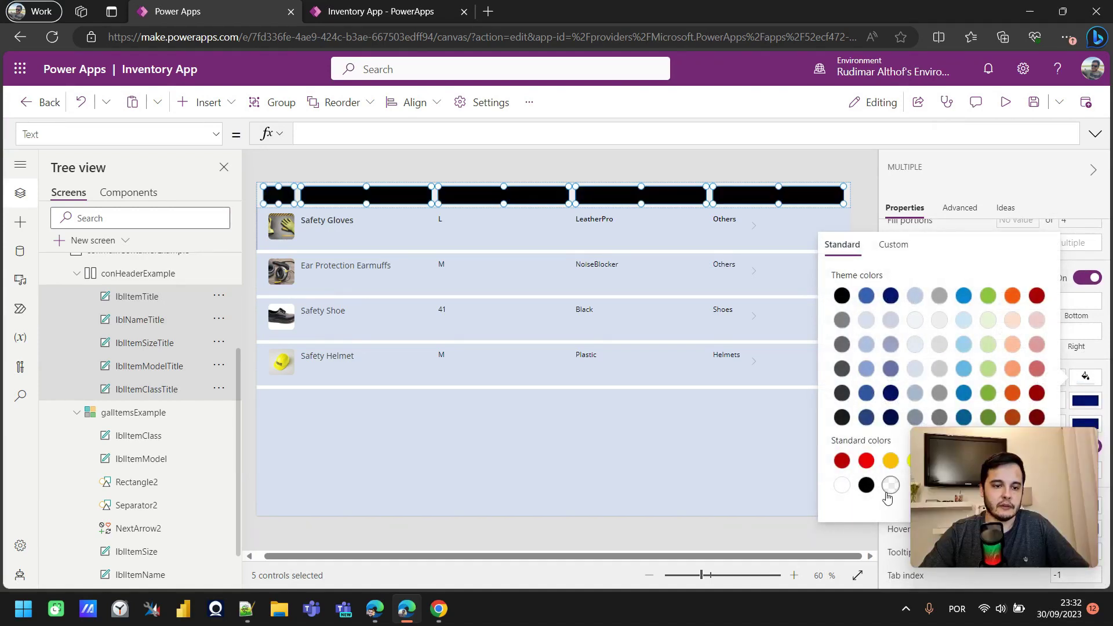
{"action": "left_click", "coordinate": [842, 486]}
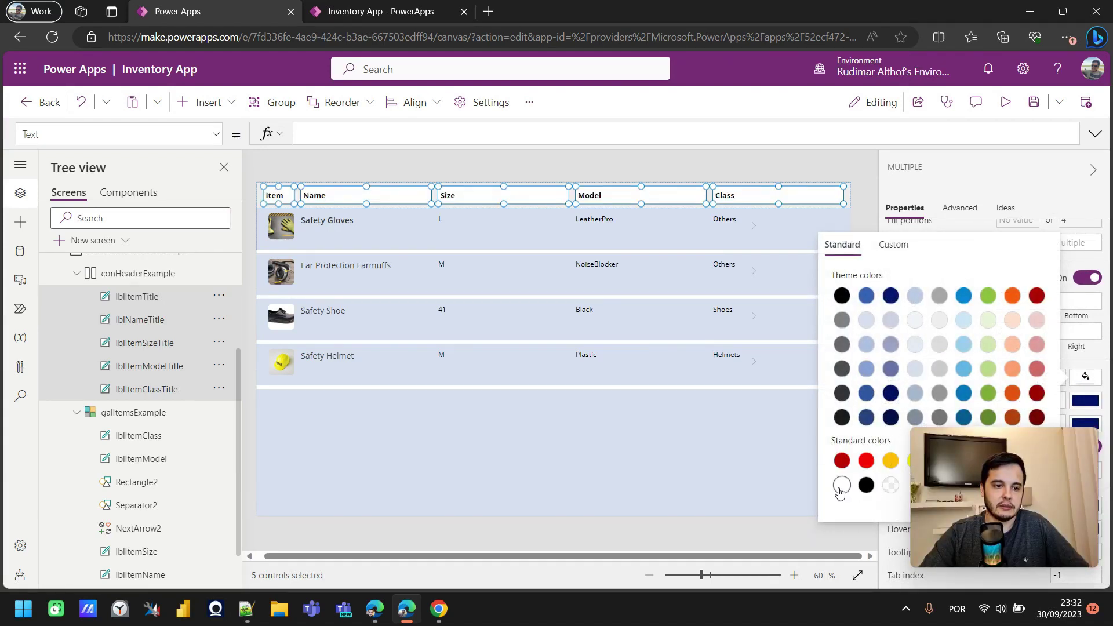
{"action": "left_click", "coordinate": [405, 154]}
{"action": "left_click", "coordinate": [754, 197]}
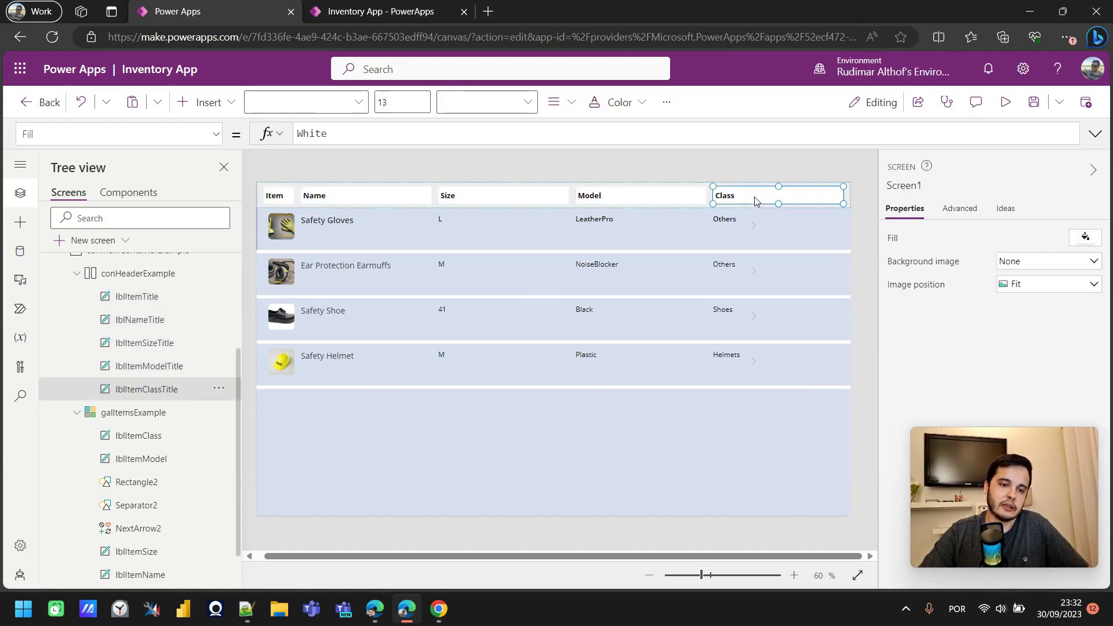
{"action": "left_click_drag", "start_coordinate": [945, 446], "coordinate": [82, 48]}
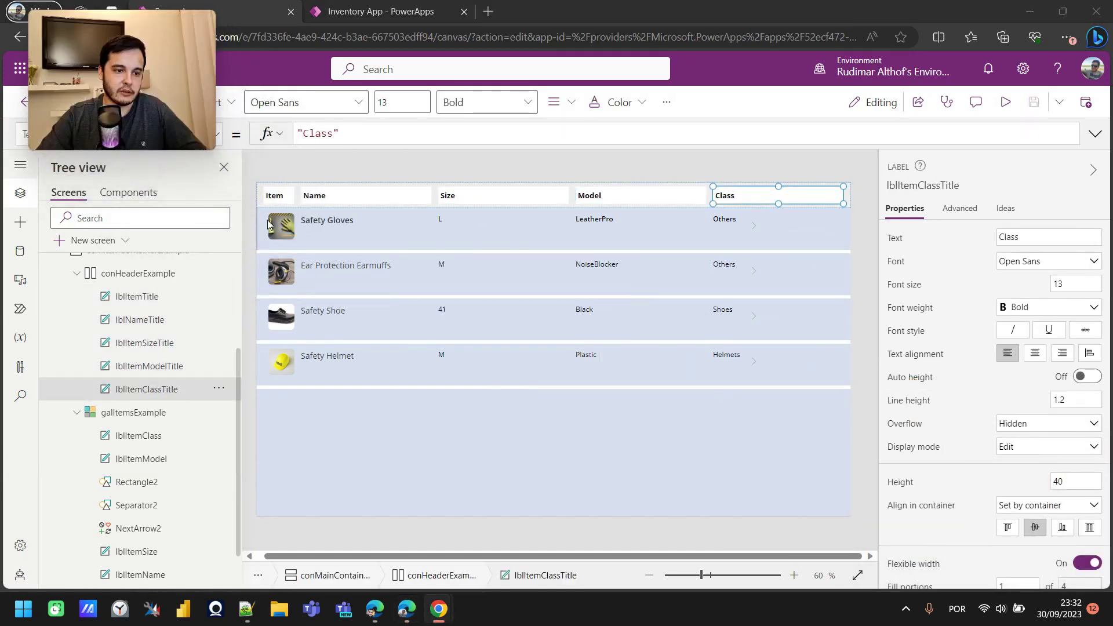
- Select the Item, Name, Size, Model and Class title labels in the header together
{"action": "left_click", "coordinate": [275, 200]}
{"action": "left_click", "coordinate": [405, 198], "text": "shift"}
{"action": "left_click", "coordinate": [500, 202], "text": "shift"}
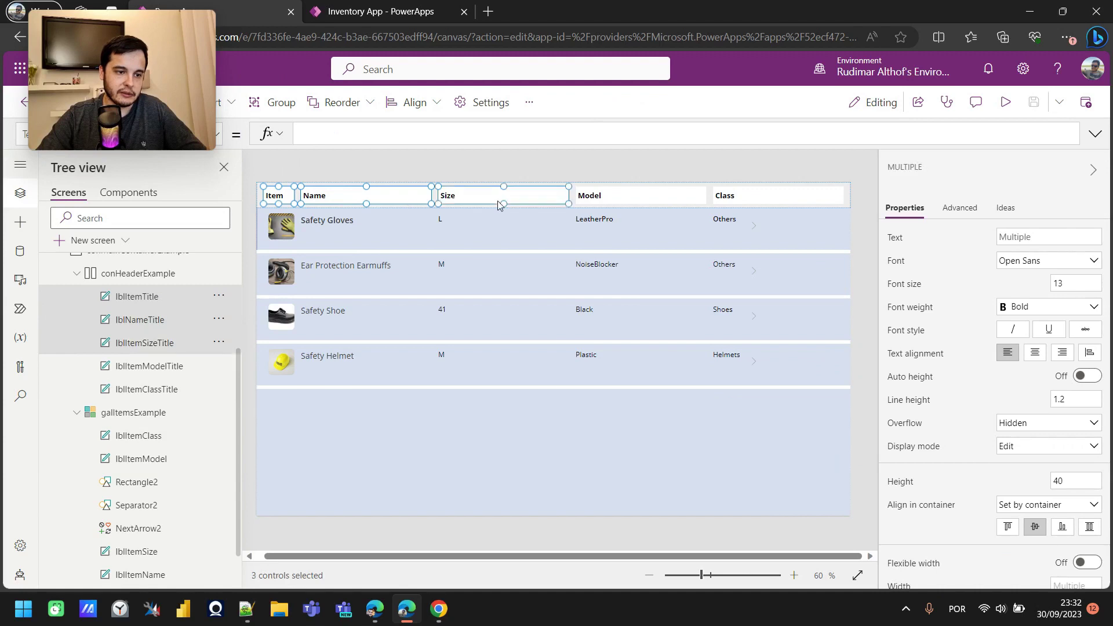
{"action": "left_click", "coordinate": [615, 200], "text": "shift"}
{"action": "left_click", "coordinate": [748, 199], "text": "shift"}
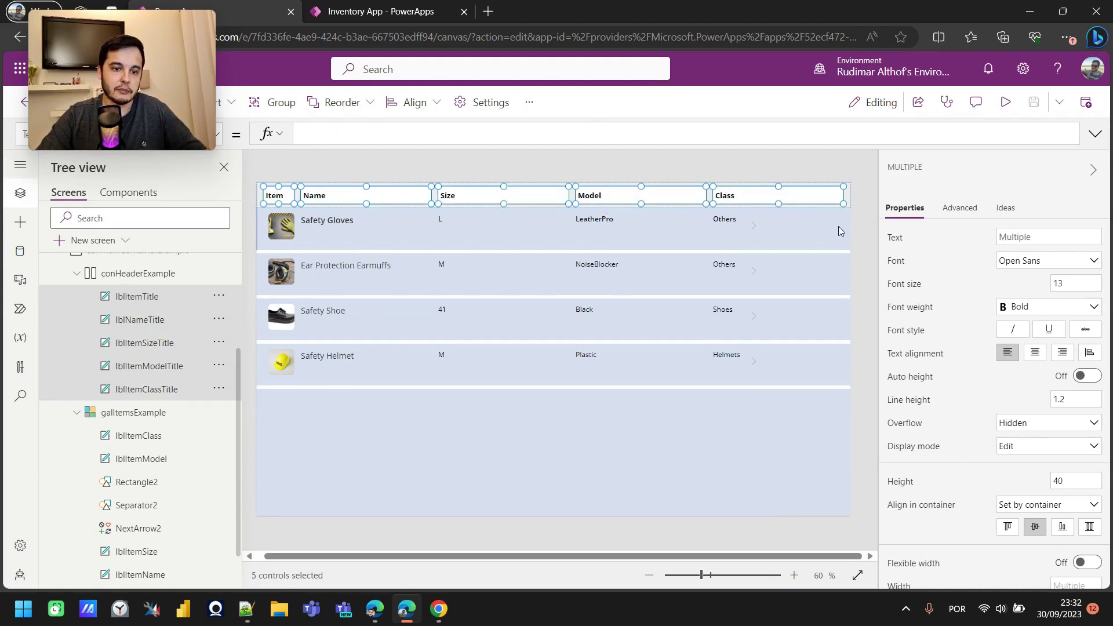
- Try to fill the selected header labels with the transparent standard color RGBA(0, 0, 0, 0)
{"action": "scroll", "coordinate": [1027, 316], "scroll_direction": "down", "scroll_amount": 6}
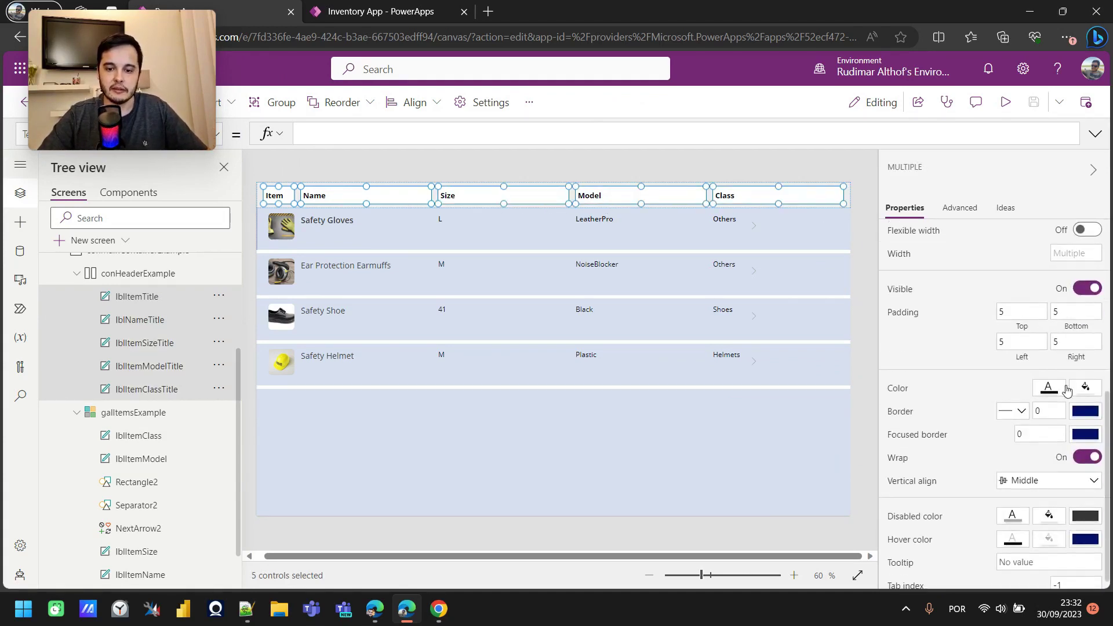
{"action": "left_click", "coordinate": [1086, 387]}
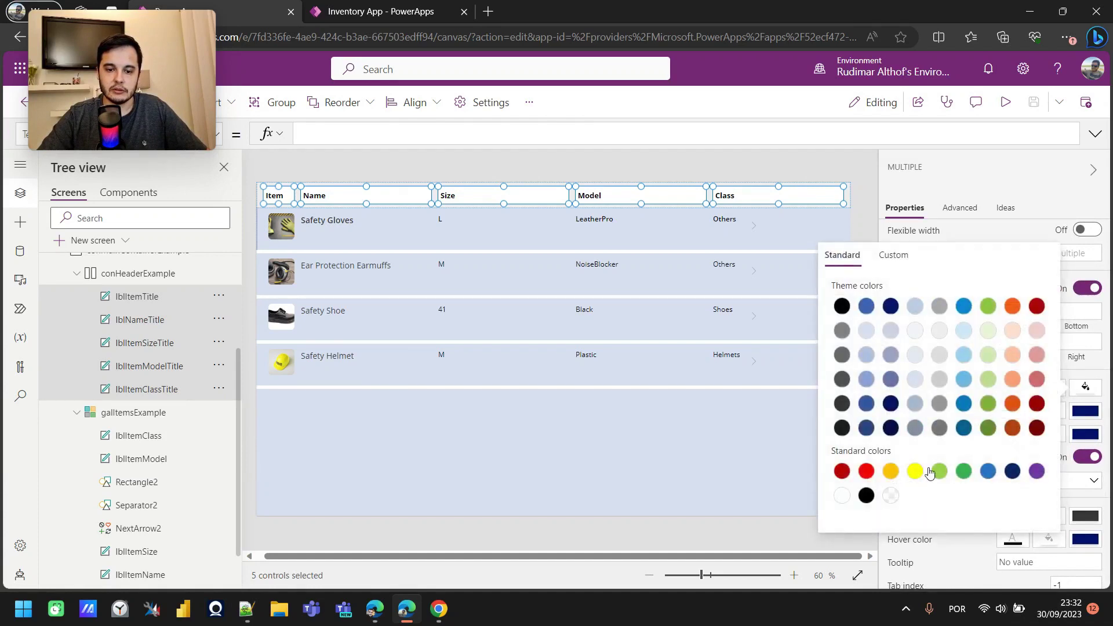
{"action": "left_click", "coordinate": [891, 497]}
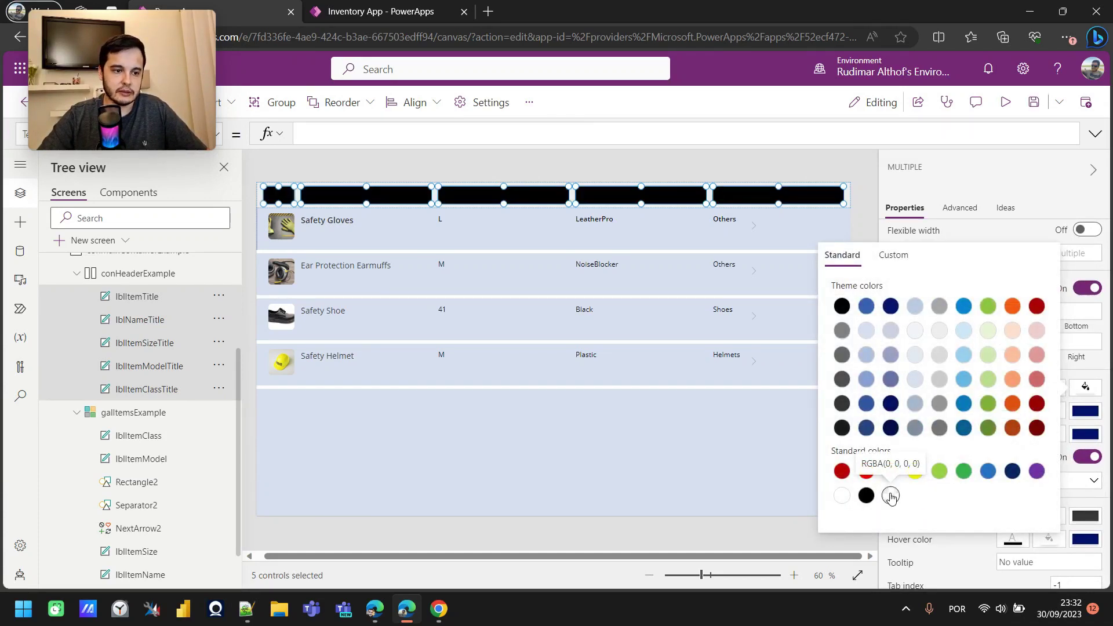
- Set the Fill property of the selected header labels to Color.Transparent
{"action": "mouse_move", "coordinate": [206, 121]}
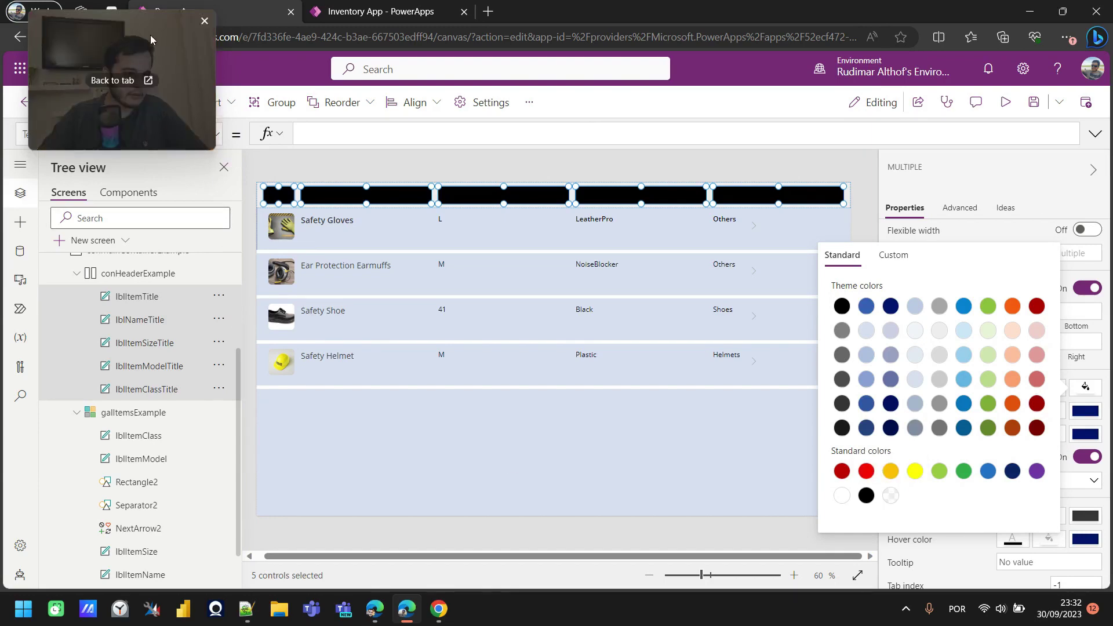
{"action": "left_click_drag", "start_coordinate": [151, 39], "coordinate": [143, 439]}
{"action": "left_click", "coordinate": [216, 134]}
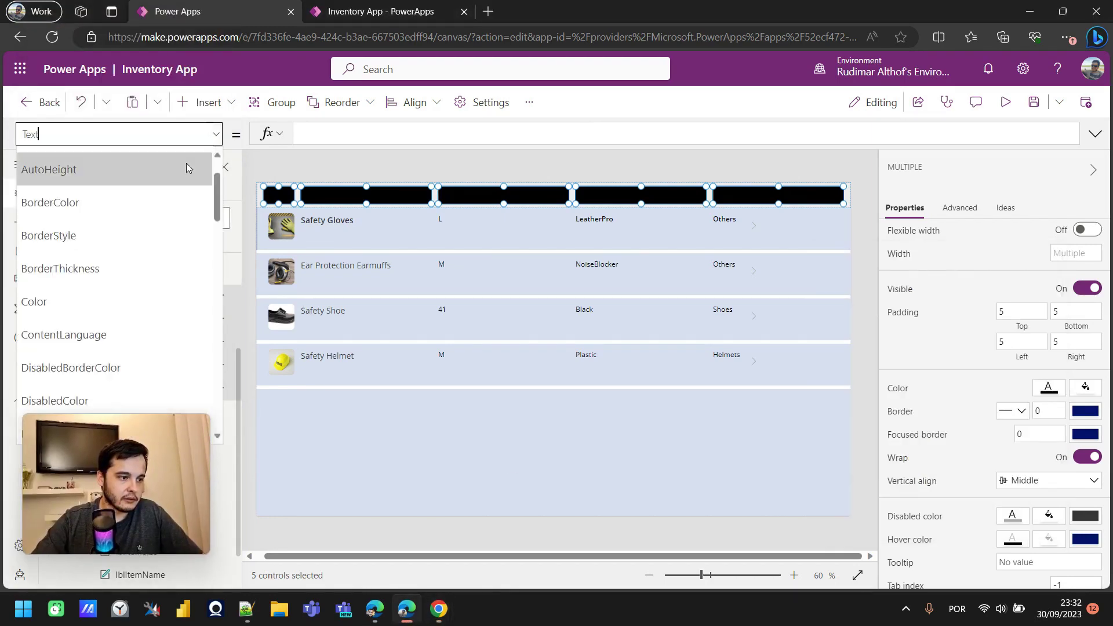
{"action": "scroll", "coordinate": [87, 272], "scroll_direction": "down", "scroll_amount": 3}
{"action": "type", "text": "Fil"}
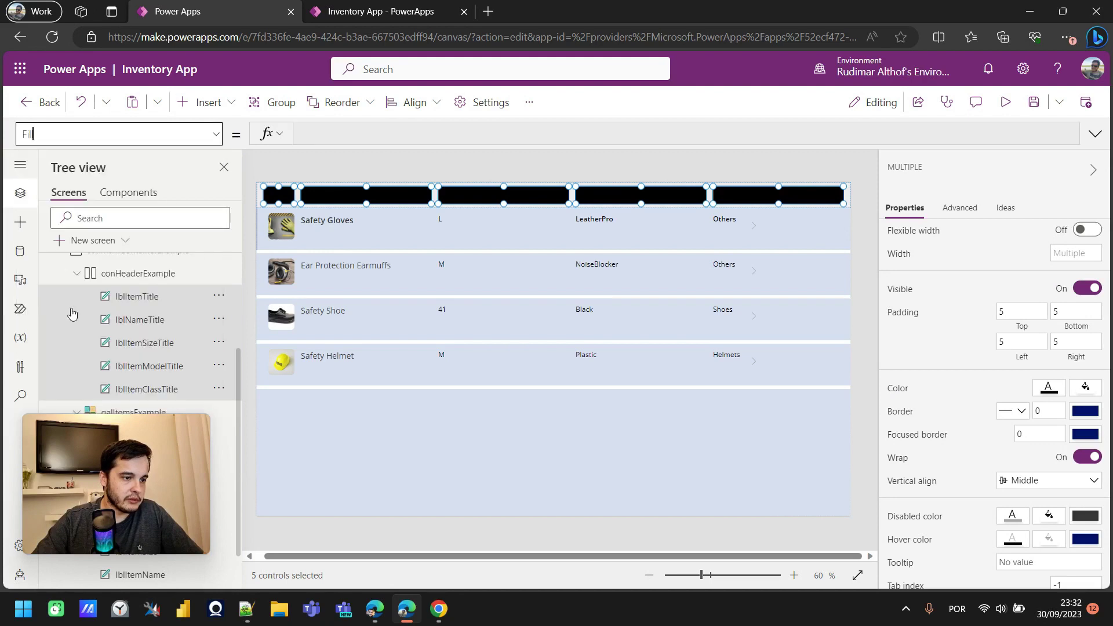
{"action": "type", "text": "l"}
{"action": "key", "text": "Return"}
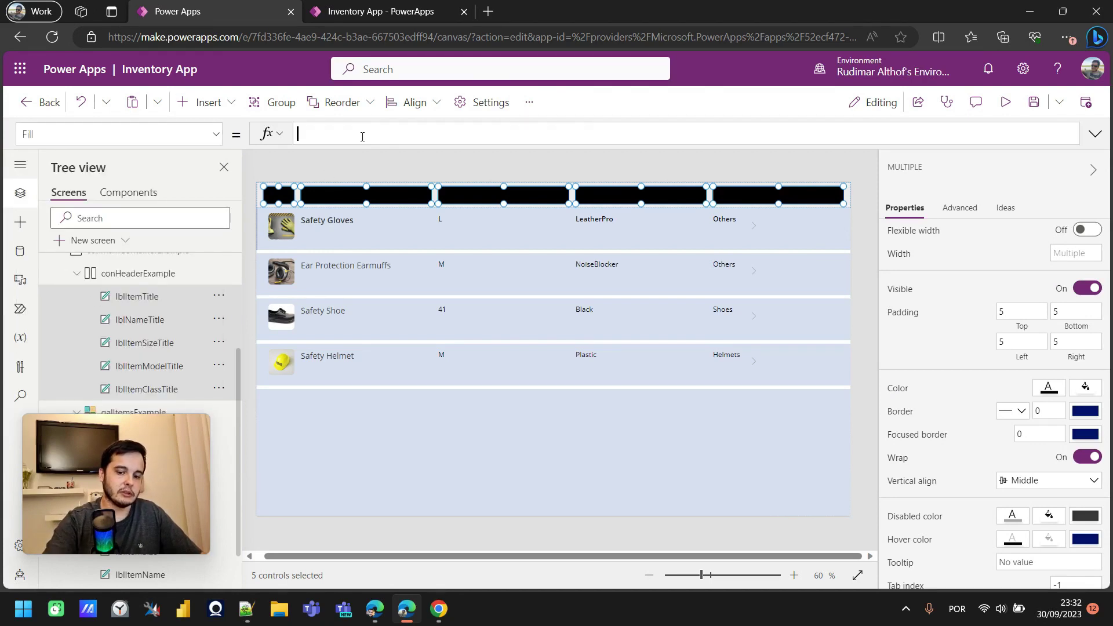
{"action": "type", "text": "Colo"}
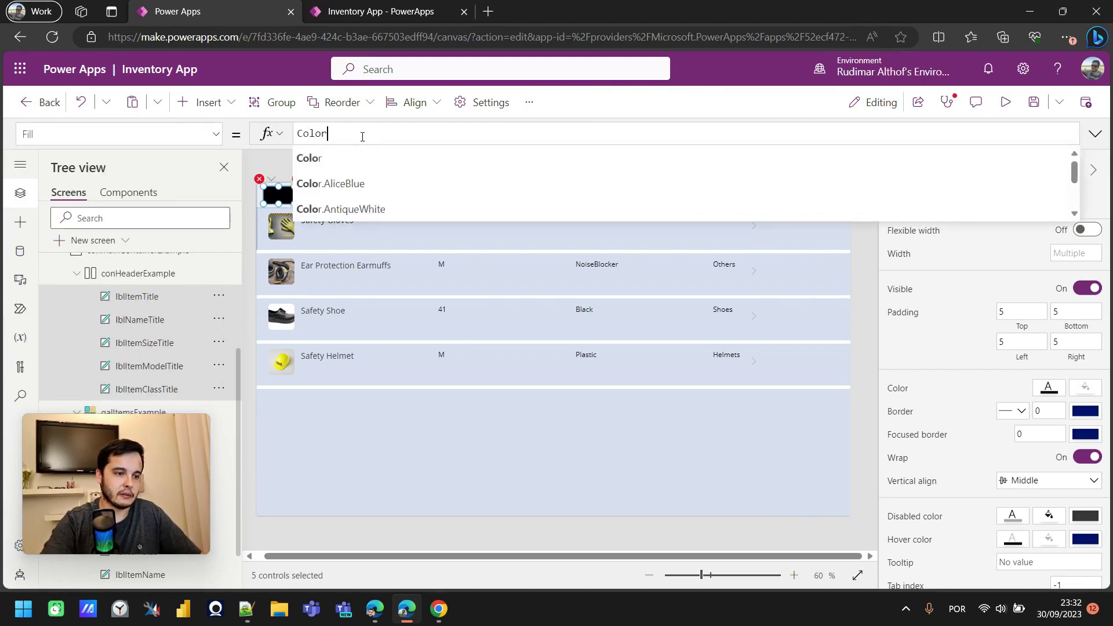
{"action": "type", "text": "r"}
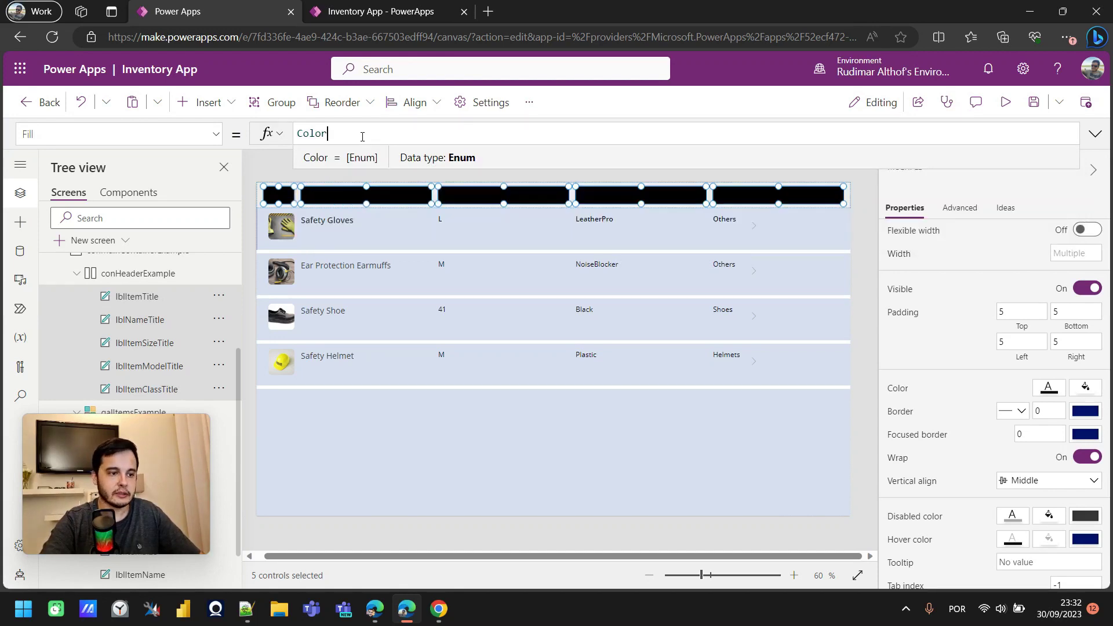
{"action": "type", "text": "."}
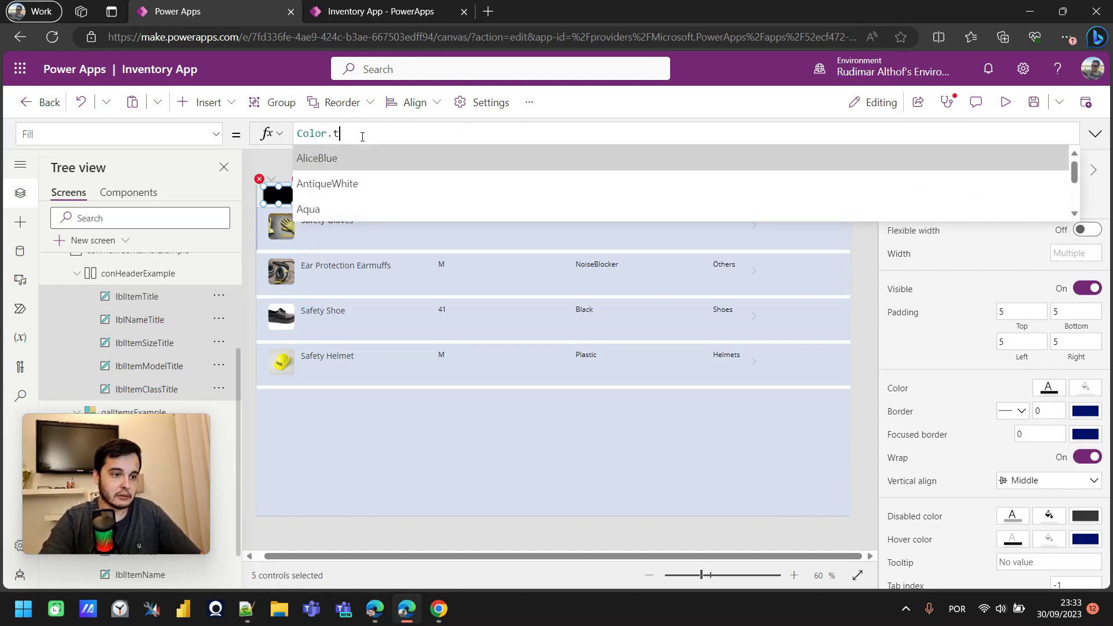
{"action": "type", "text": "tr"}
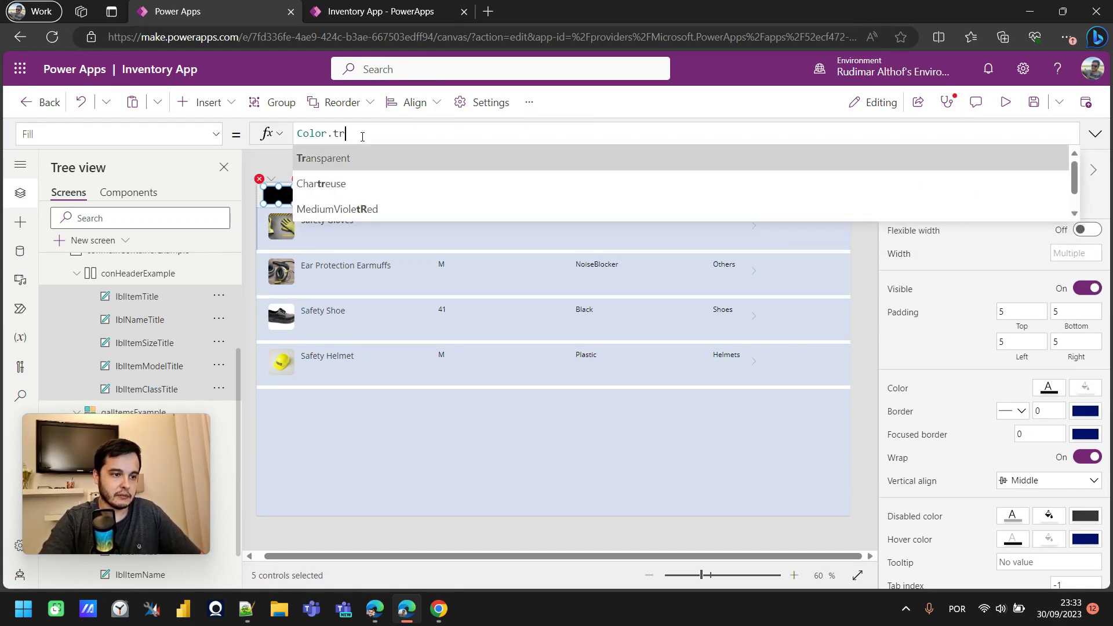
{"action": "key", "text": "Tab"}
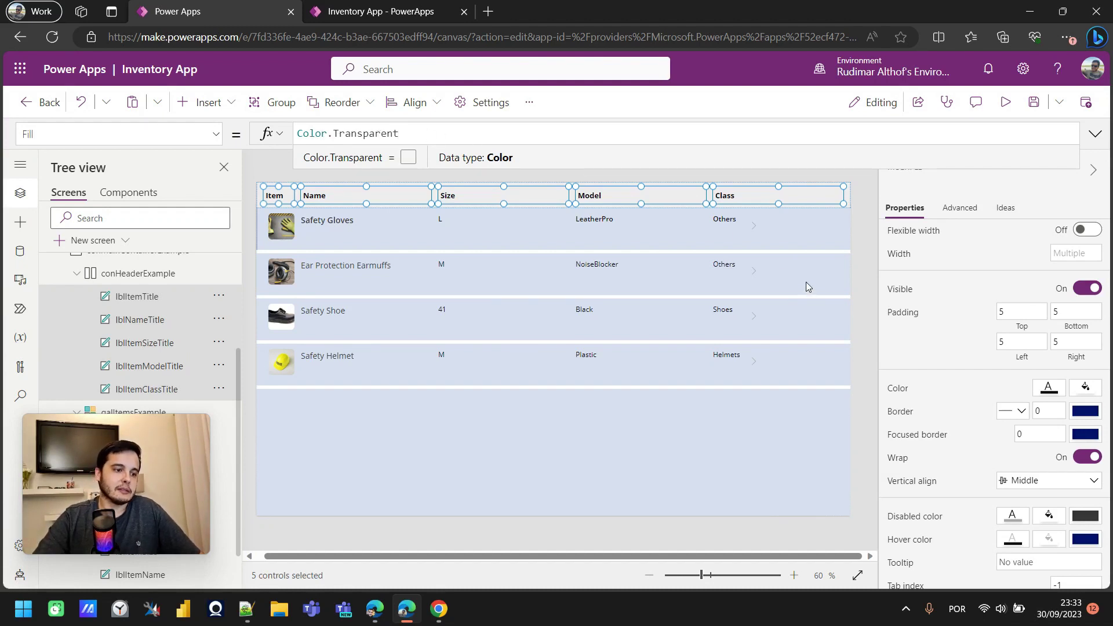
- Check the fill color choices for the header labels, and inspect the Fill formulas of the Name and Item titles
{"action": "scroll", "coordinate": [925, 300], "scroll_direction": "down", "scroll_amount": 1}
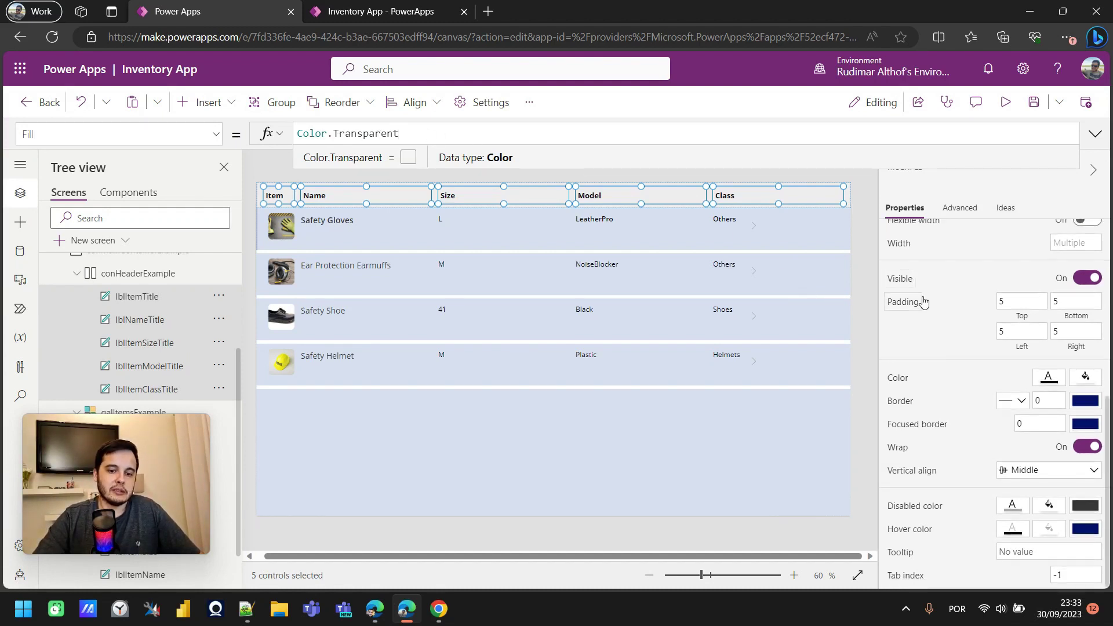
{"action": "left_click", "coordinate": [1092, 385]}
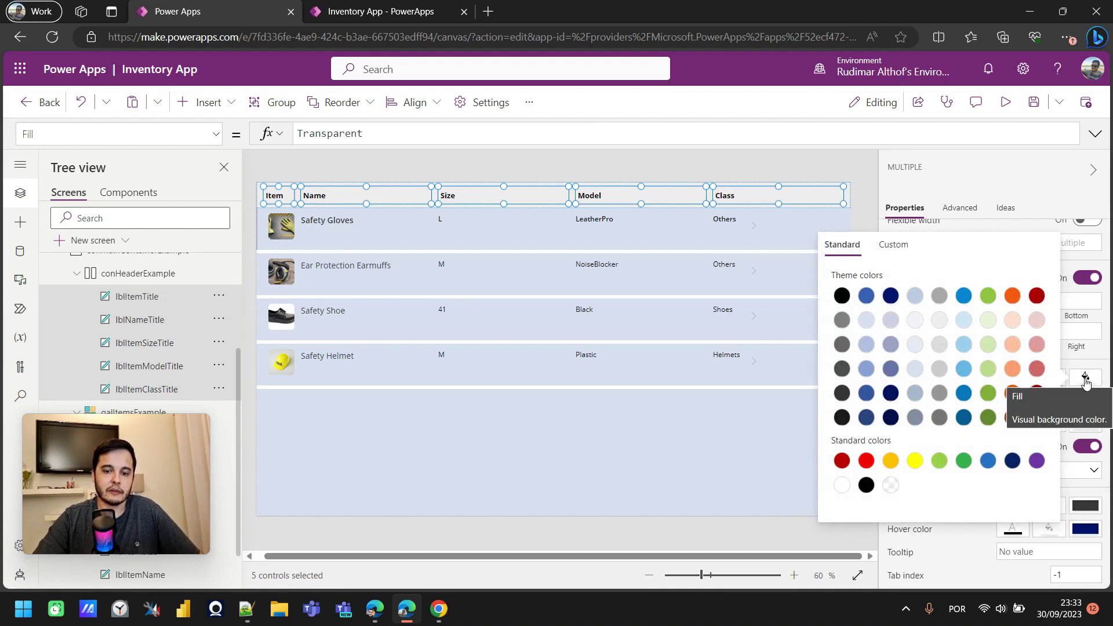
{"action": "left_click", "coordinate": [837, 171]}
{"action": "left_click", "coordinate": [319, 199]}
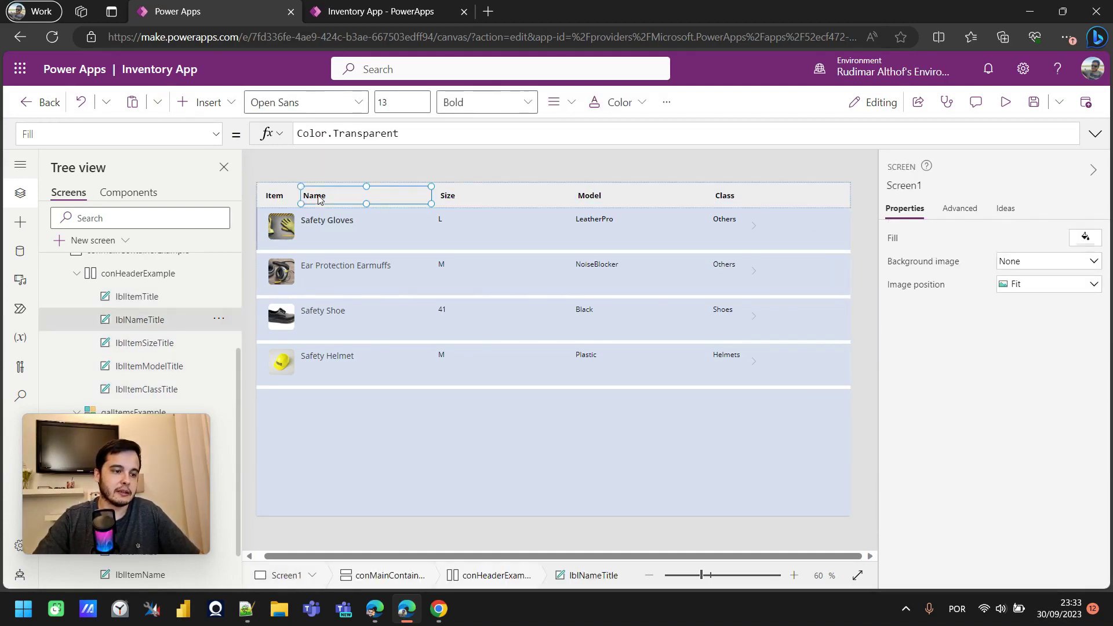
{"action": "left_click", "coordinate": [274, 195]}
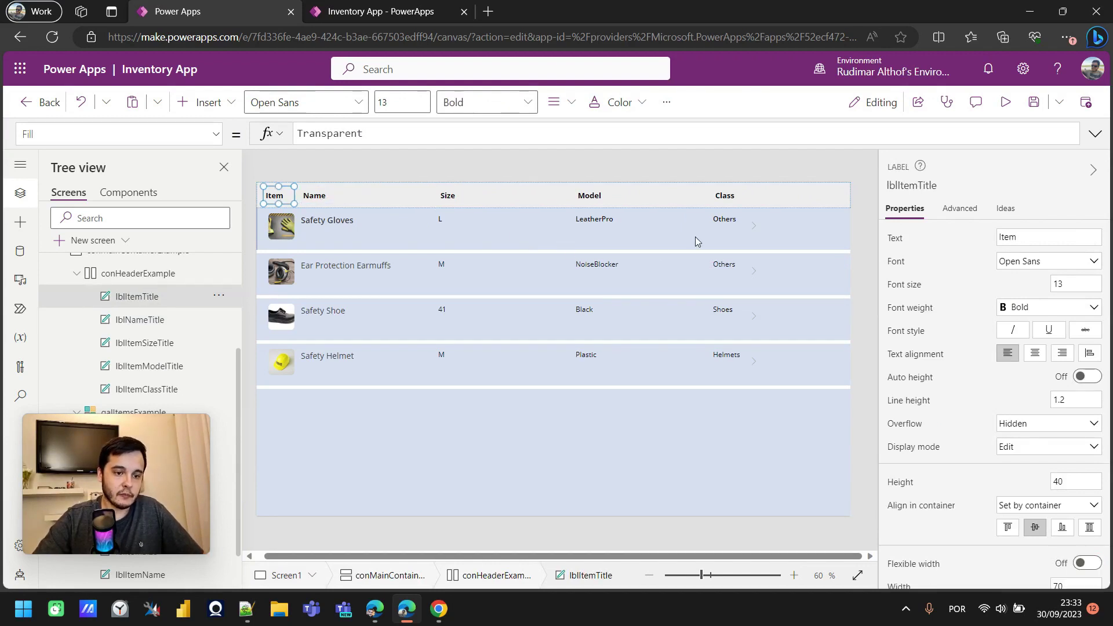
- Preview the app to check the header row above the gallery, and return to editing
{"action": "left_click", "coordinate": [676, 470]}
{"action": "left_click", "coordinate": [998, 114]}
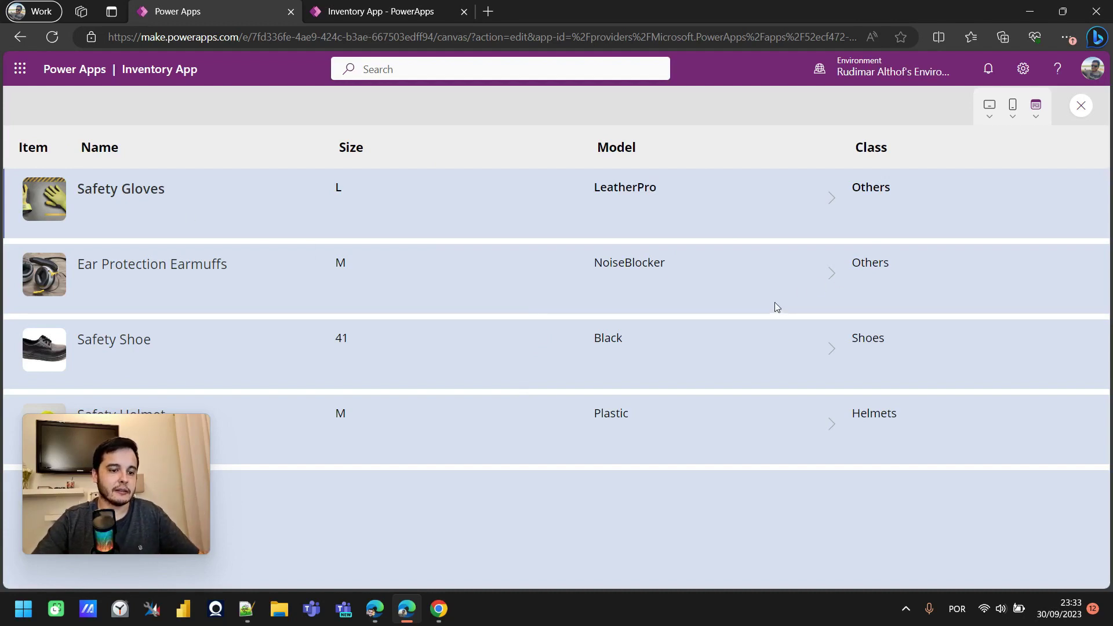
{"action": "mouse_move", "coordinate": [101, 493]}
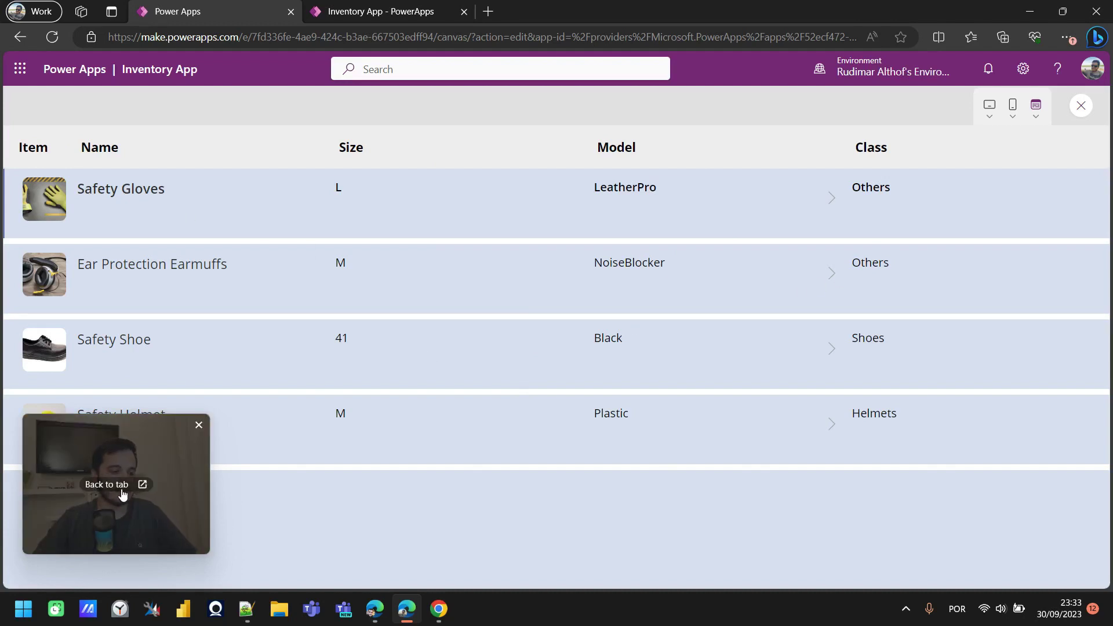
{"action": "key", "text": "Escape"}
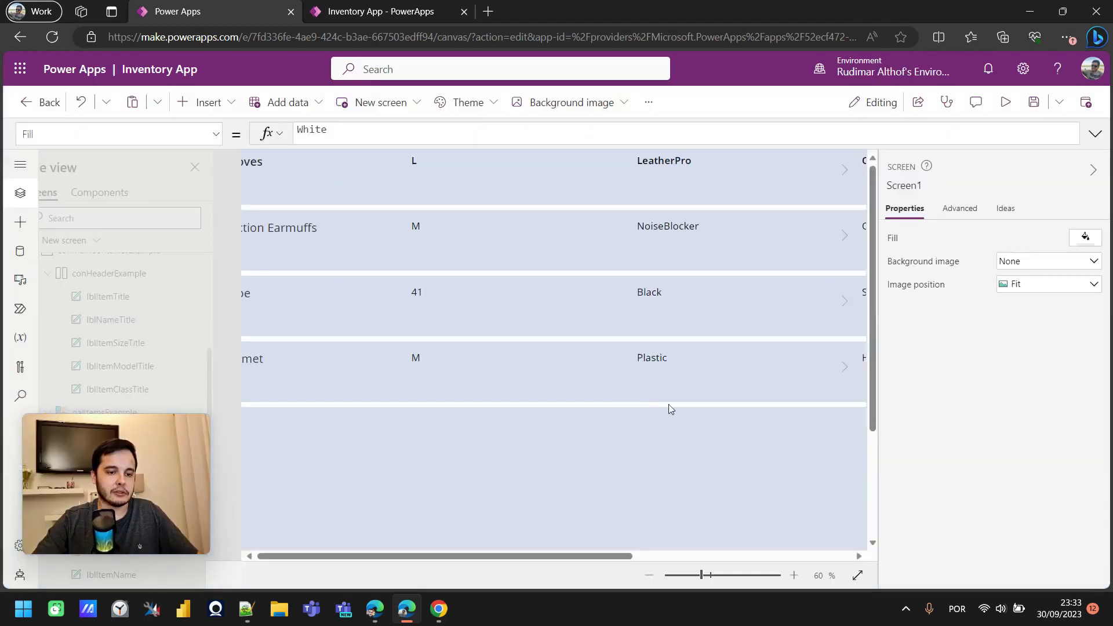
- Set the template size of the galItemsExample gallery to 80
{"action": "scroll", "coordinate": [959, 429], "scroll_direction": "down", "scroll_amount": 4}
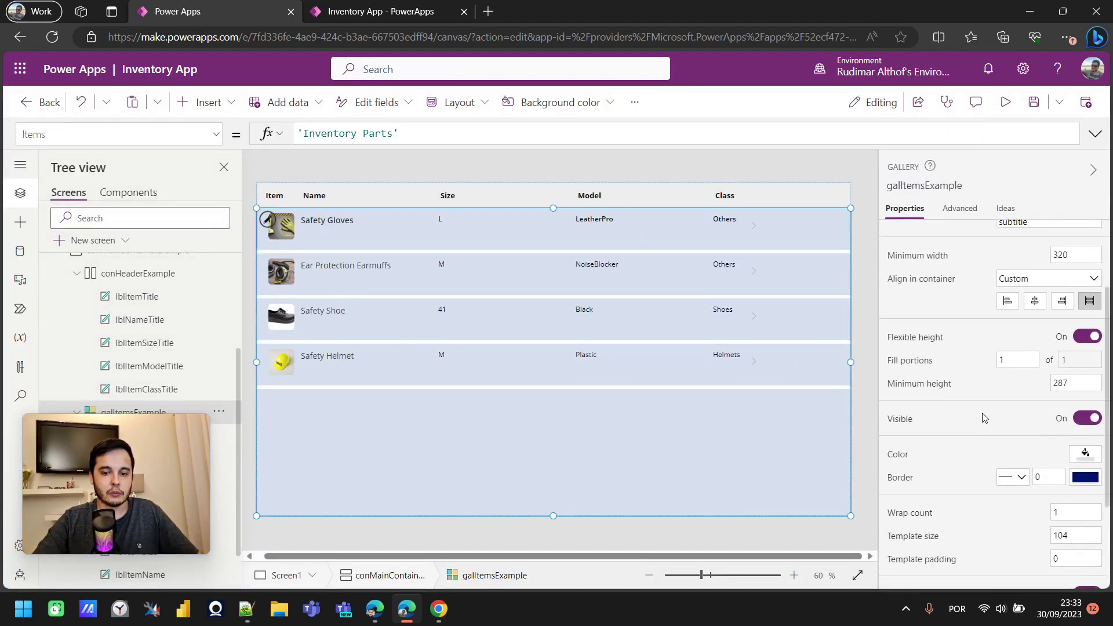
{"action": "left_click_drag", "start_coordinate": [1083, 426], "coordinate": [1052, 427]}
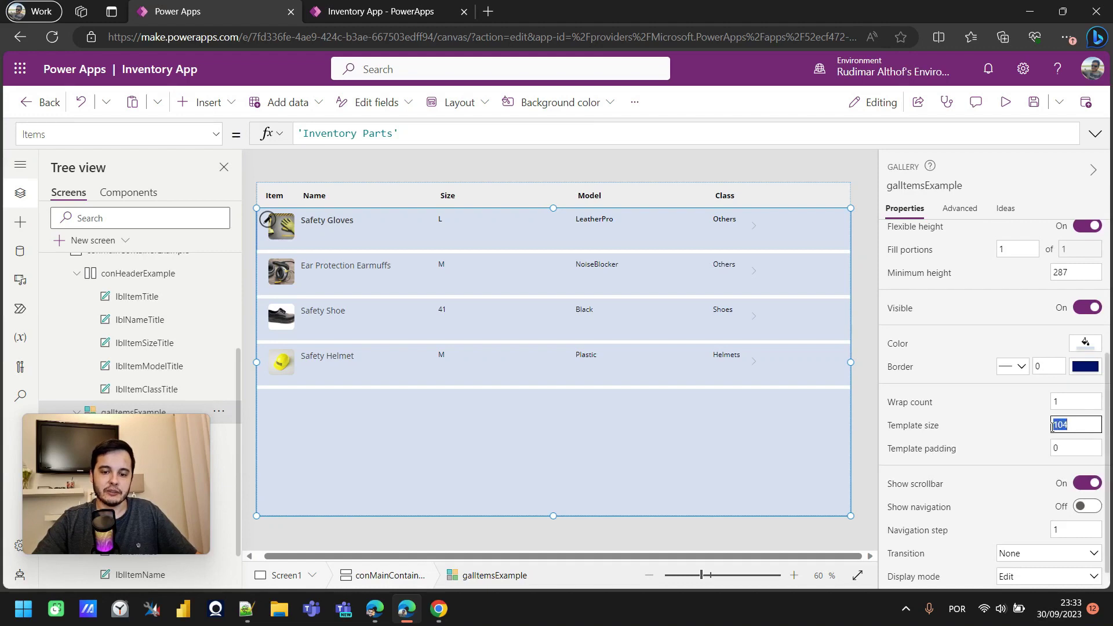
{"action": "left_click", "coordinate": [268, 220]}
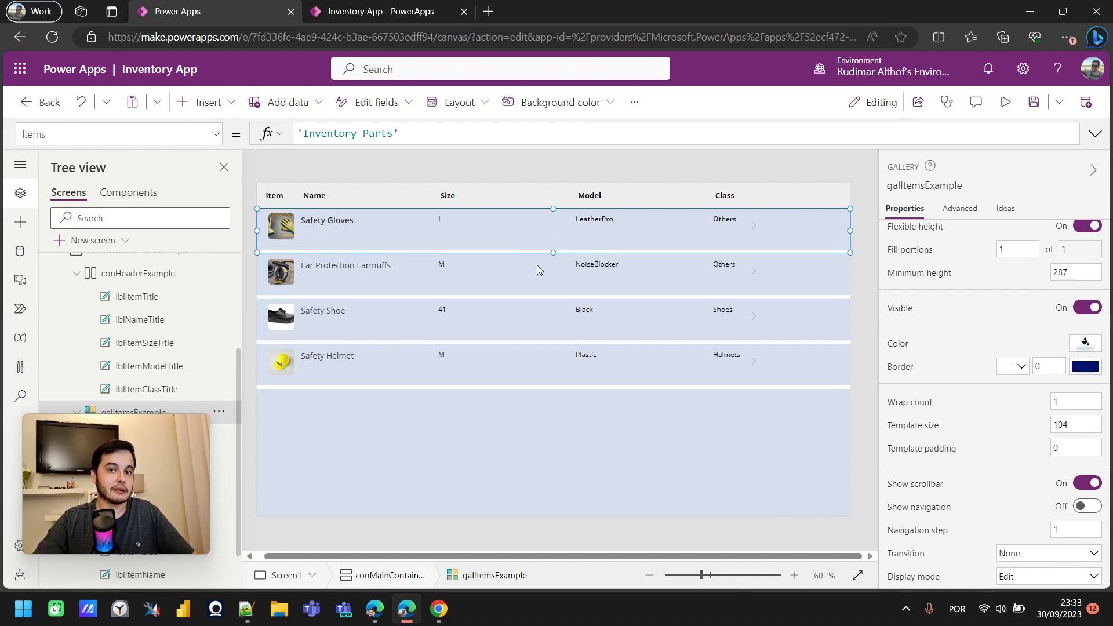
{"action": "left_click", "coordinate": [583, 363]}
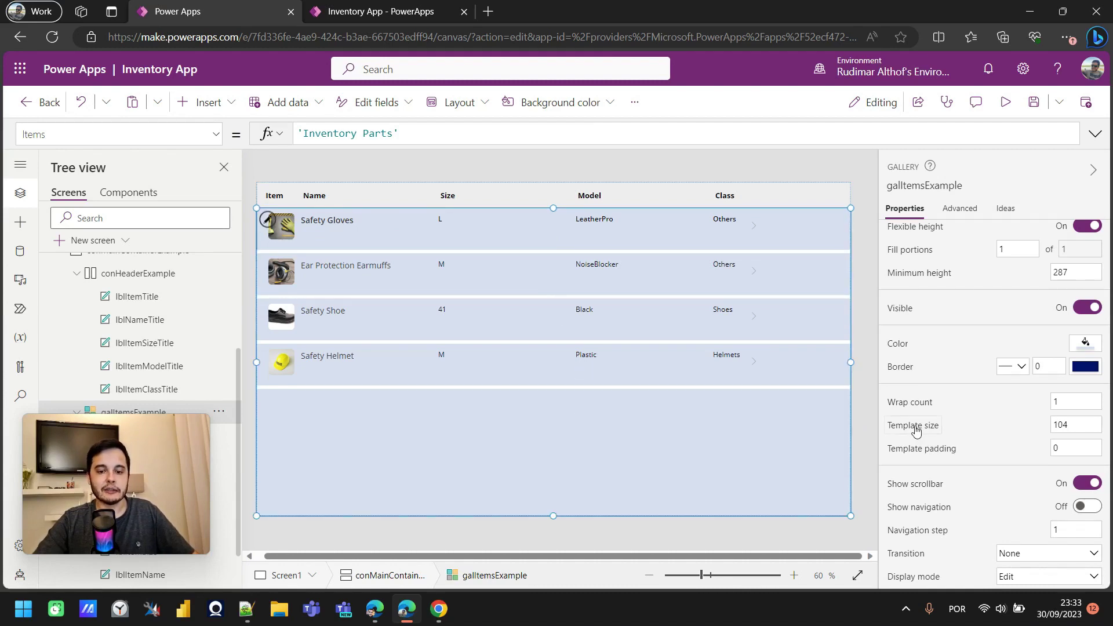
{"action": "double_click", "coordinate": [1070, 427]}
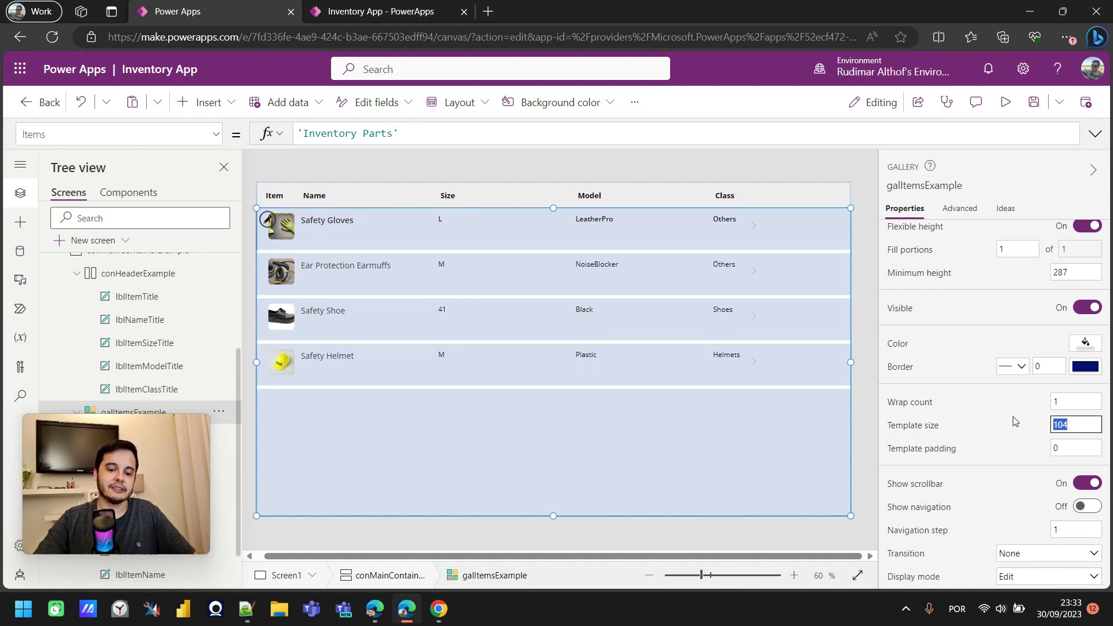
{"action": "type", "text": "80"}
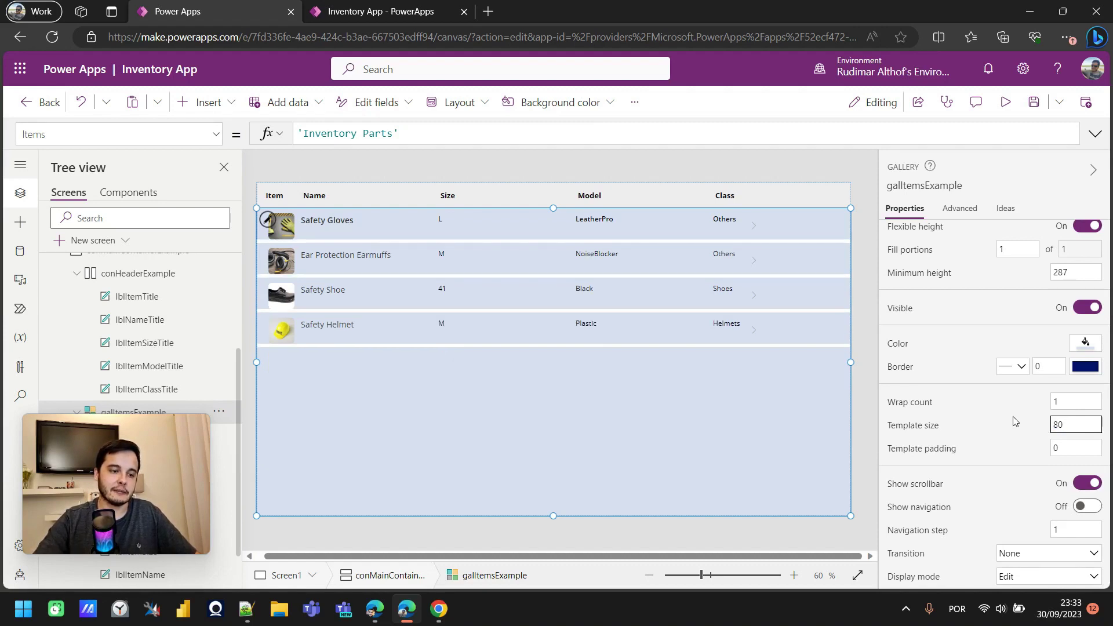
- Move the item image in the gallery's first row to position X 21, Y 5
{"action": "scroll", "coordinate": [293, 259], "scroll_direction": "up", "scroll_amount": 4}
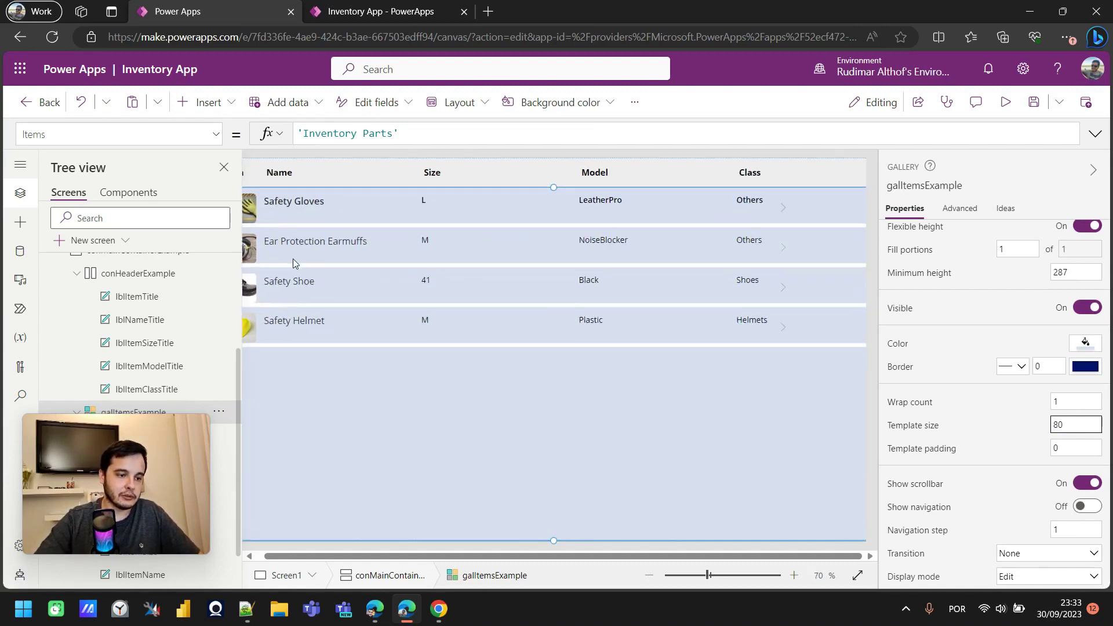
{"action": "left_click_drag", "start_coordinate": [357, 562], "coordinate": [258, 560]}
{"action": "scroll", "coordinate": [365, 402], "scroll_direction": "up", "scroll_amount": 3}
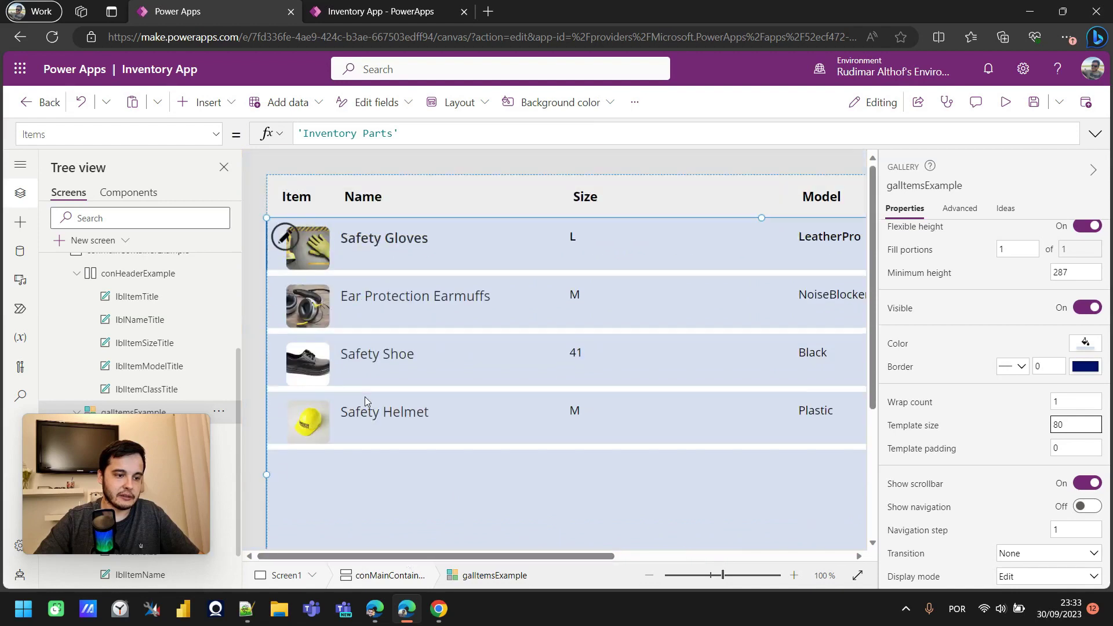
{"action": "left_click_drag", "start_coordinate": [316, 256], "coordinate": [311, 251]}
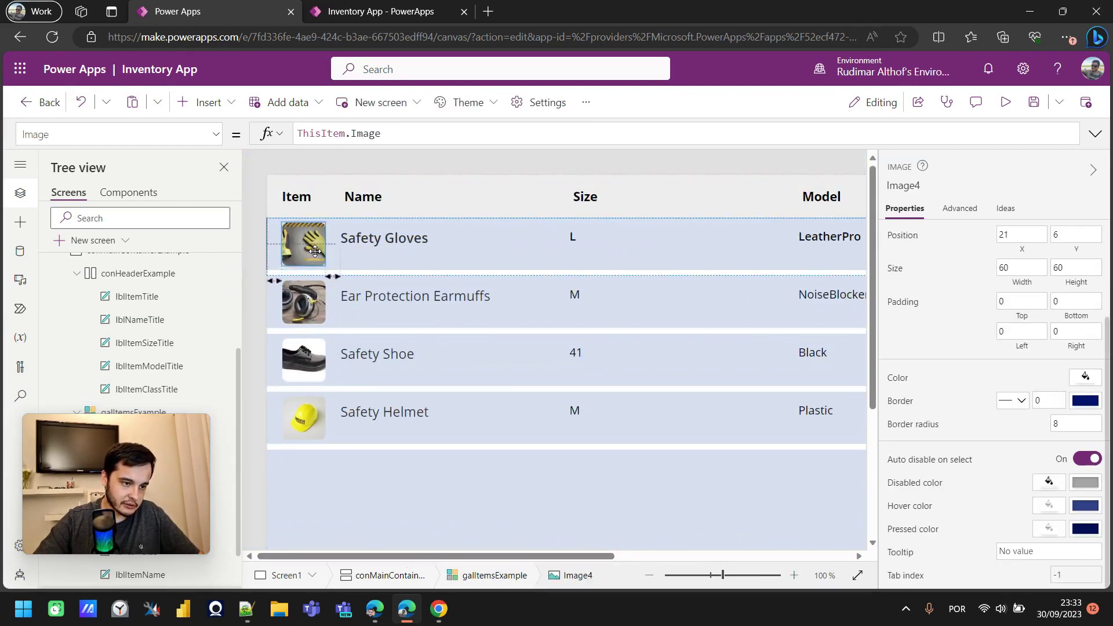
{"action": "key", "text": "Up"}
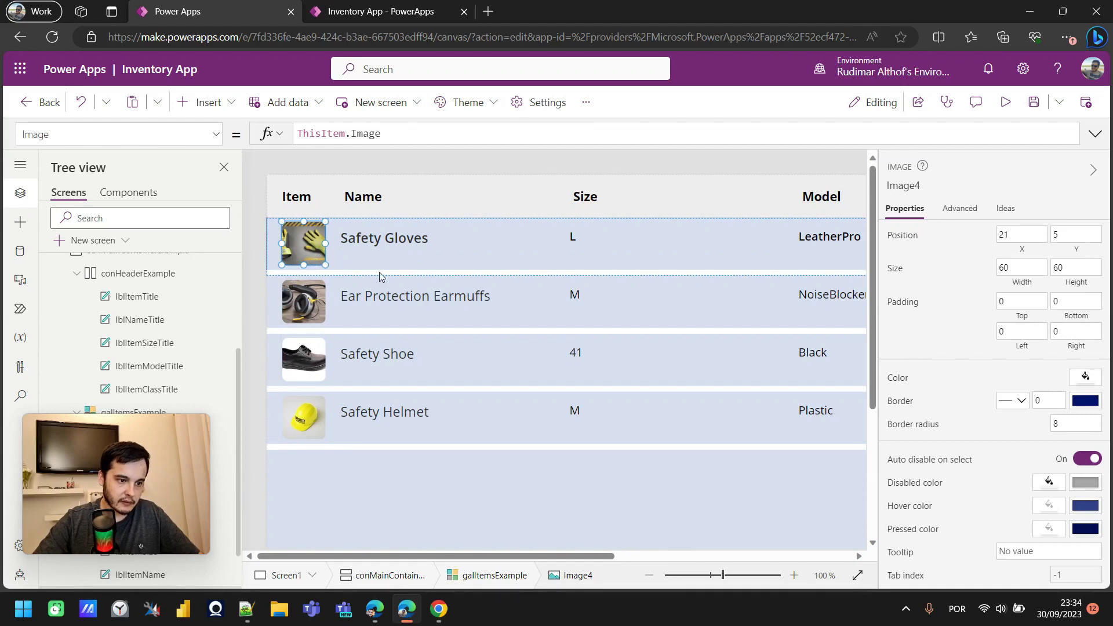
- Set the height of the gallery's row separator to 4 and preview the app
{"action": "left_click", "coordinate": [583, 273]}
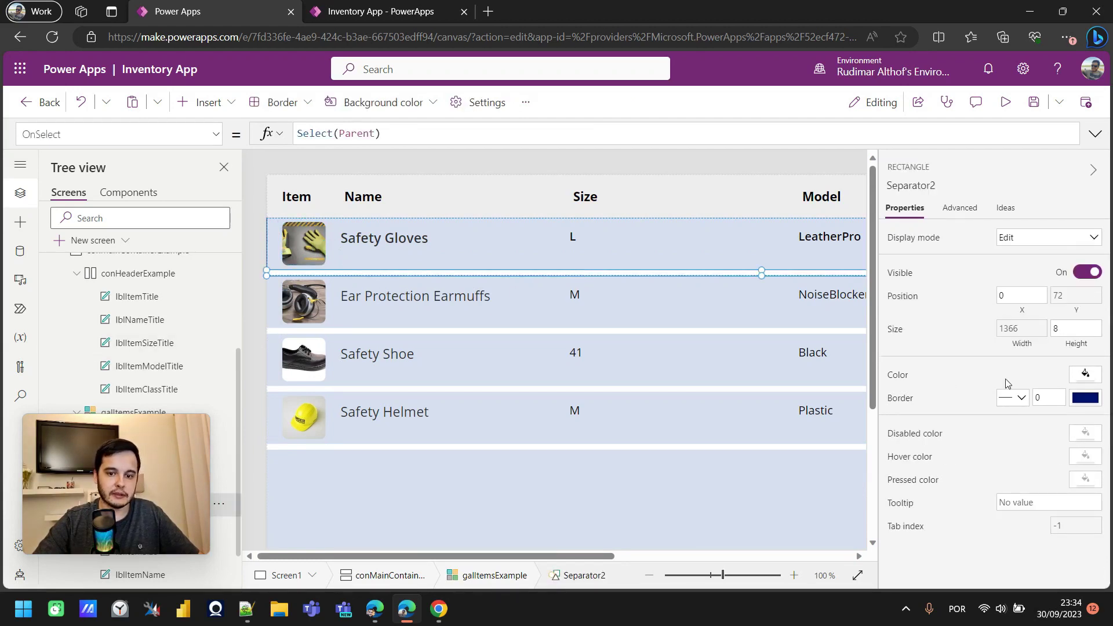
{"action": "left_click", "coordinate": [1075, 330]}
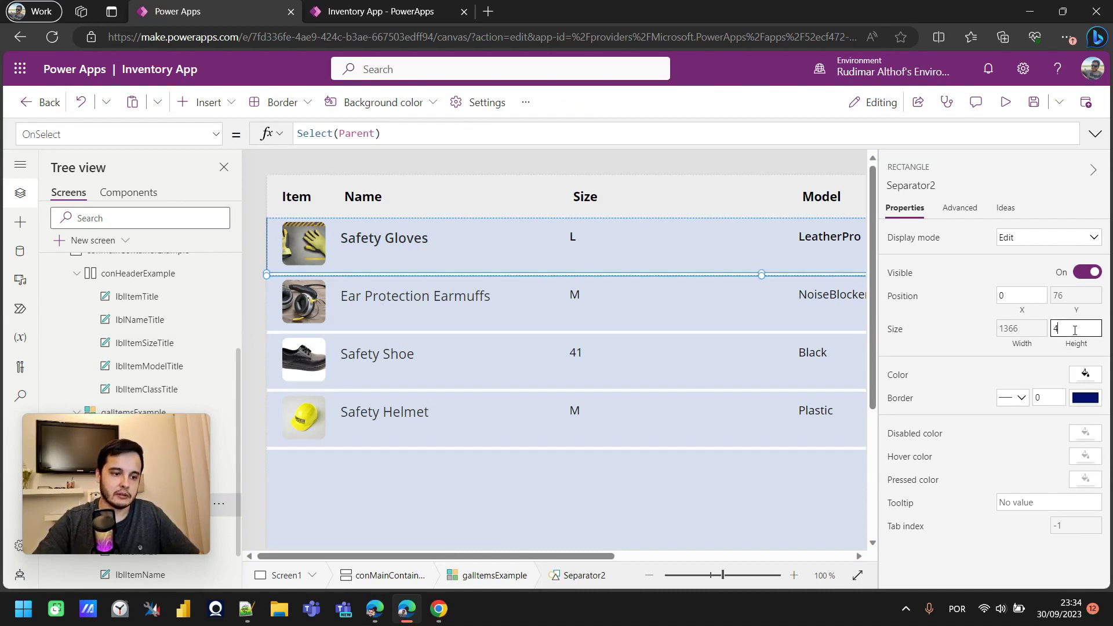
{"action": "left_click", "coordinate": [705, 174]}
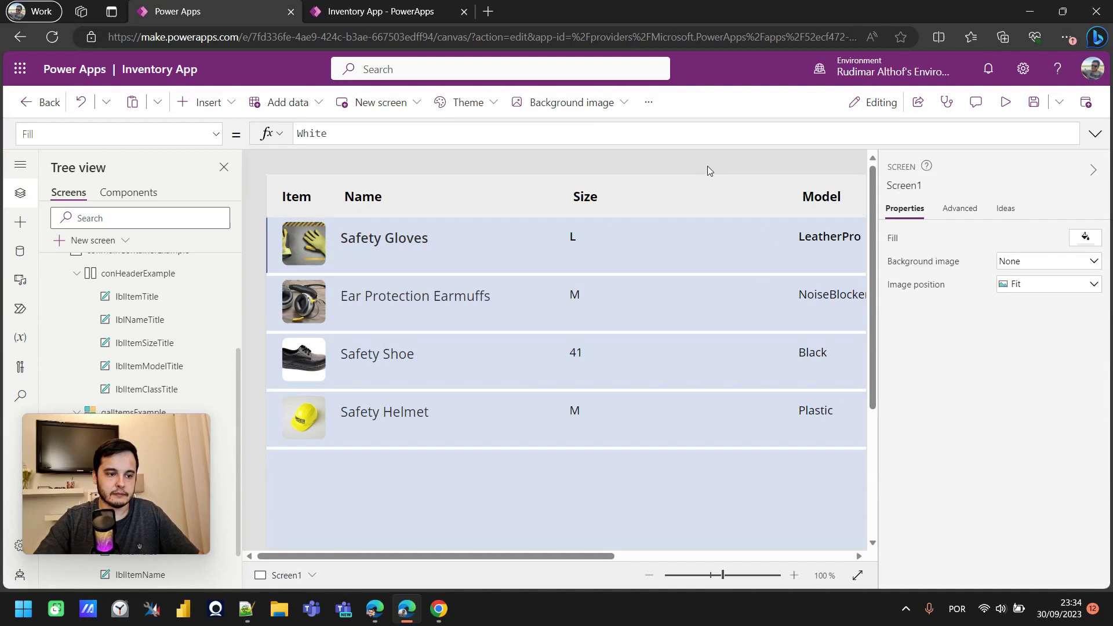
{"action": "left_click", "coordinate": [1005, 103]}
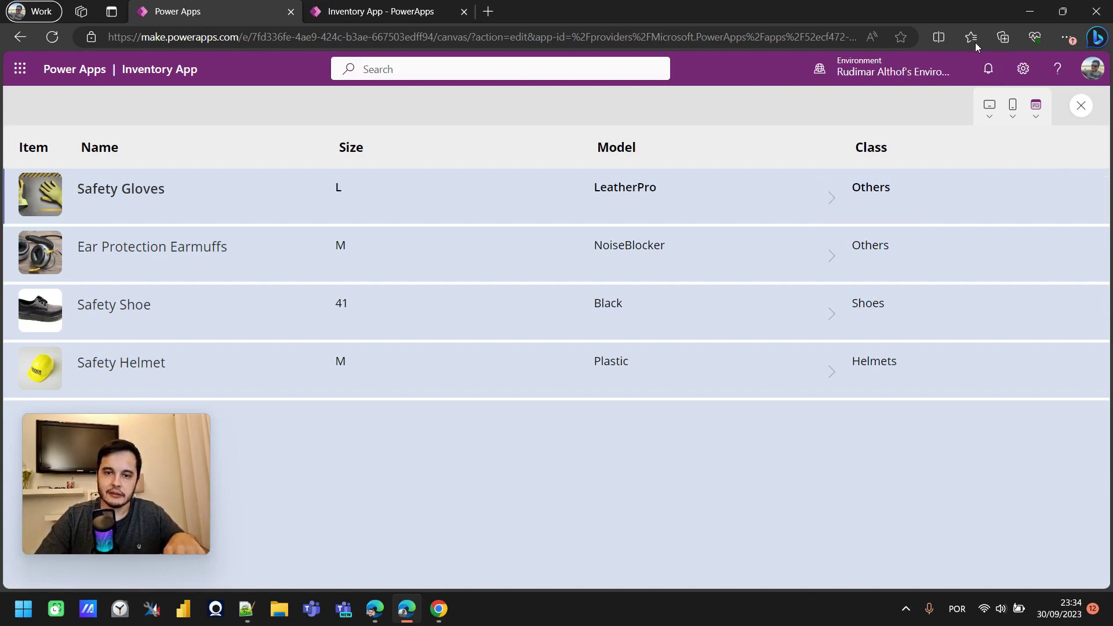
- Resize the browser window during the preview to check how the arrow icons and columns adapt, and return to editing
{"action": "double_click", "coordinate": [906, 15]}
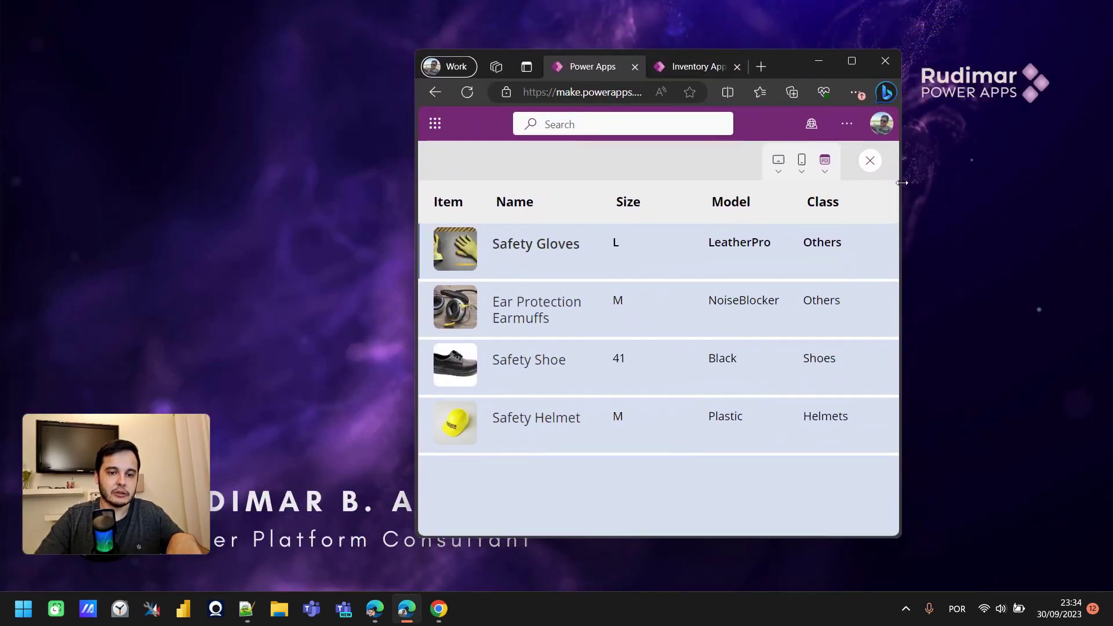
{"action": "left_click_drag", "start_coordinate": [902, 183], "coordinate": [1024, 155]}
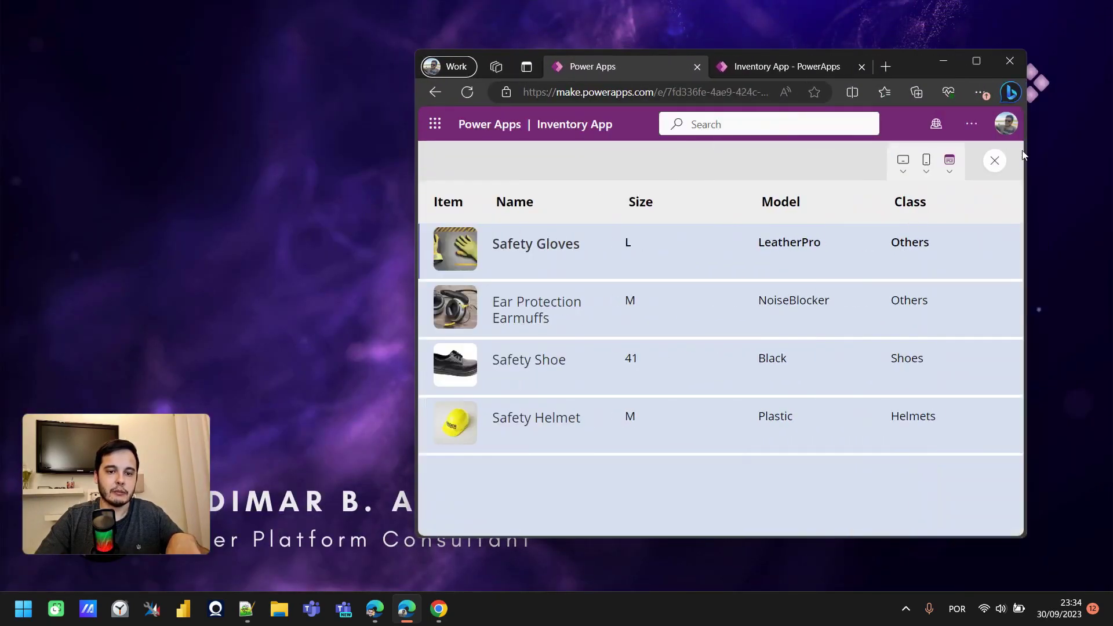
{"action": "left_click", "coordinate": [979, 61]}
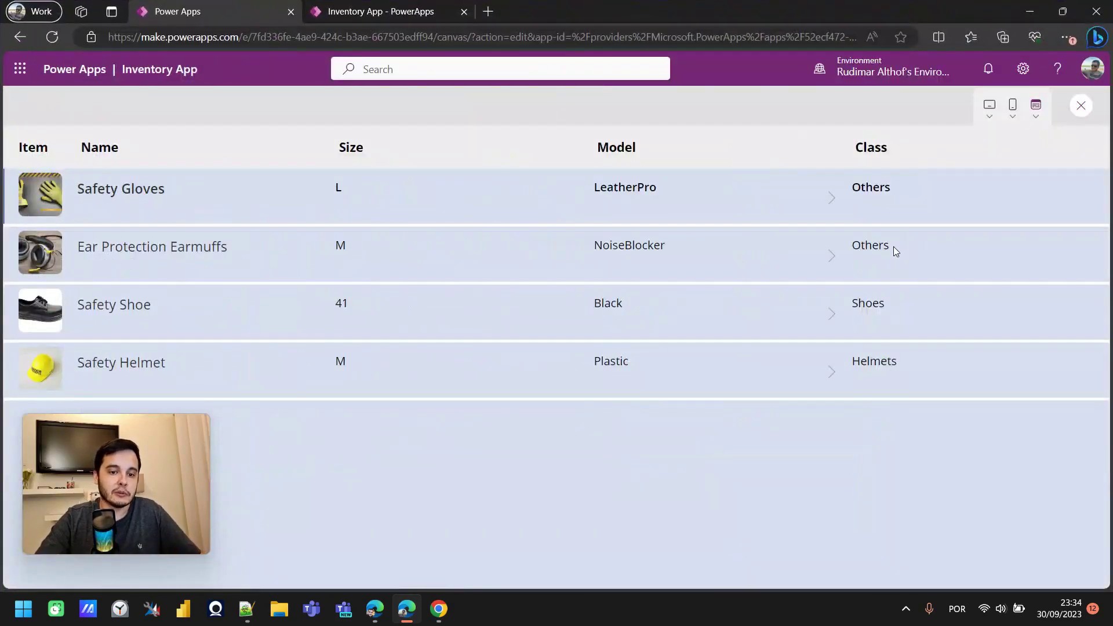
{"action": "key", "text": "Escape"}
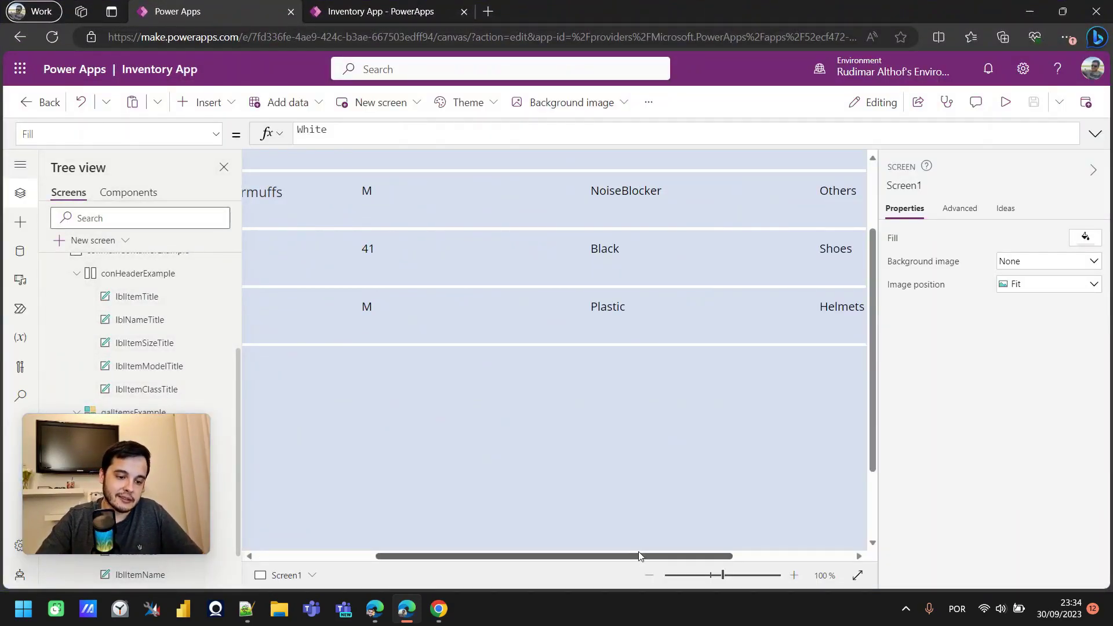
- Move the NextArrow2 icon in the gallery's first row to position X 1300, Y 13 and preview the app
{"action": "left_click_drag", "start_coordinate": [642, 557], "coordinate": [806, 541]}
{"action": "scroll", "coordinate": [703, 444], "scroll_direction": "up", "scroll_amount": 2}
{"action": "left_click", "coordinate": [691, 245]}
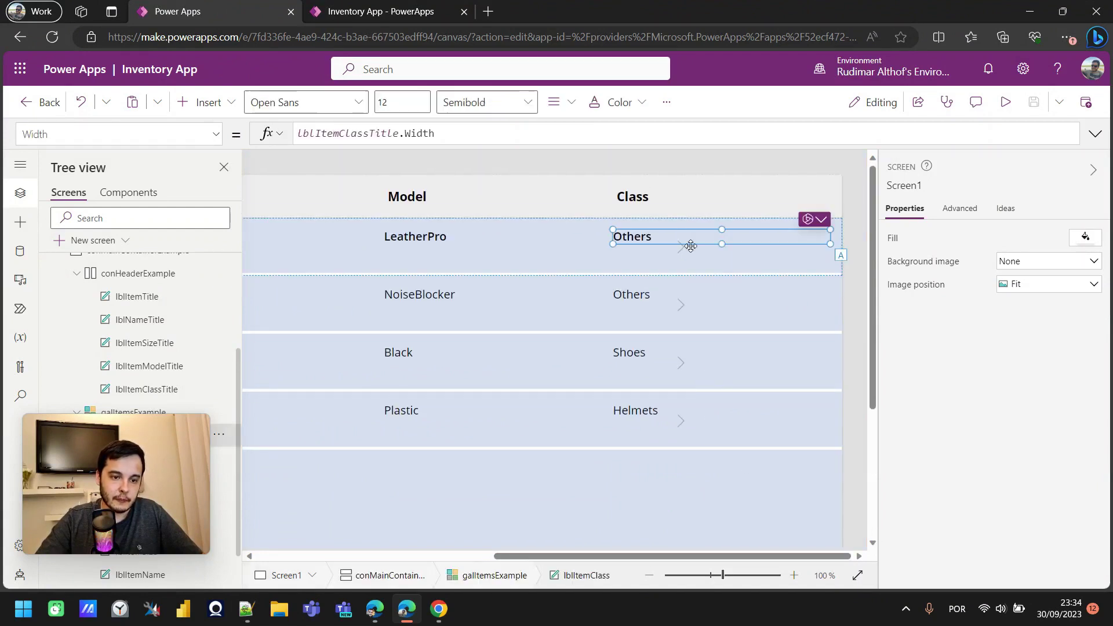
{"action": "left_click", "coordinate": [691, 245]}
{"action": "left_click", "coordinate": [678, 248]}
{"action": "left_click_drag", "start_coordinate": [678, 248], "coordinate": [815, 249]}
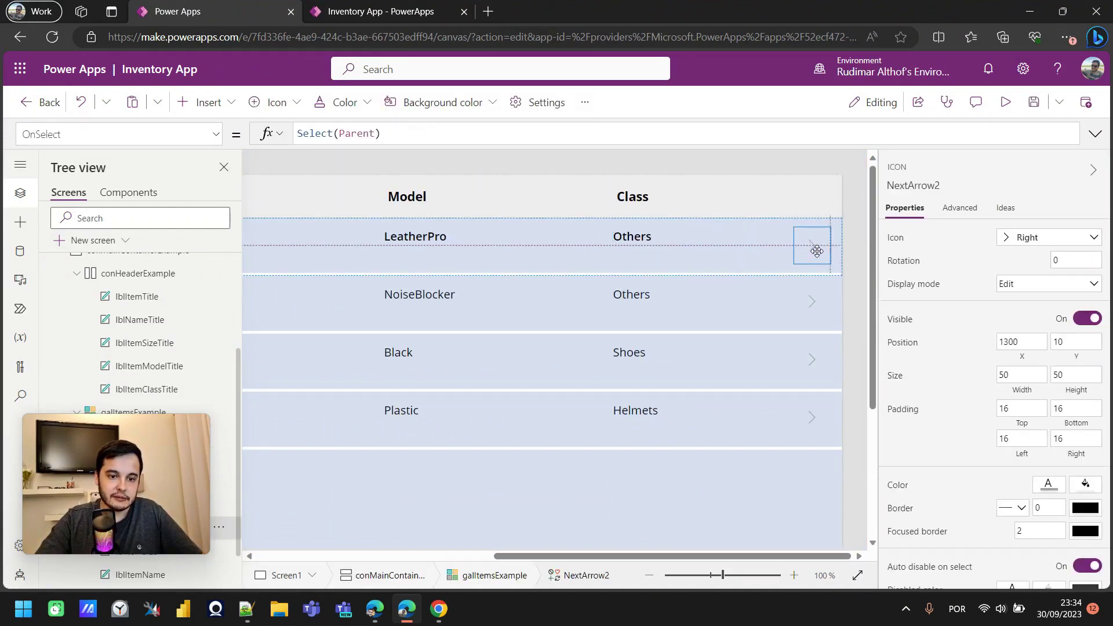
{"action": "left_click", "coordinate": [1005, 102]}
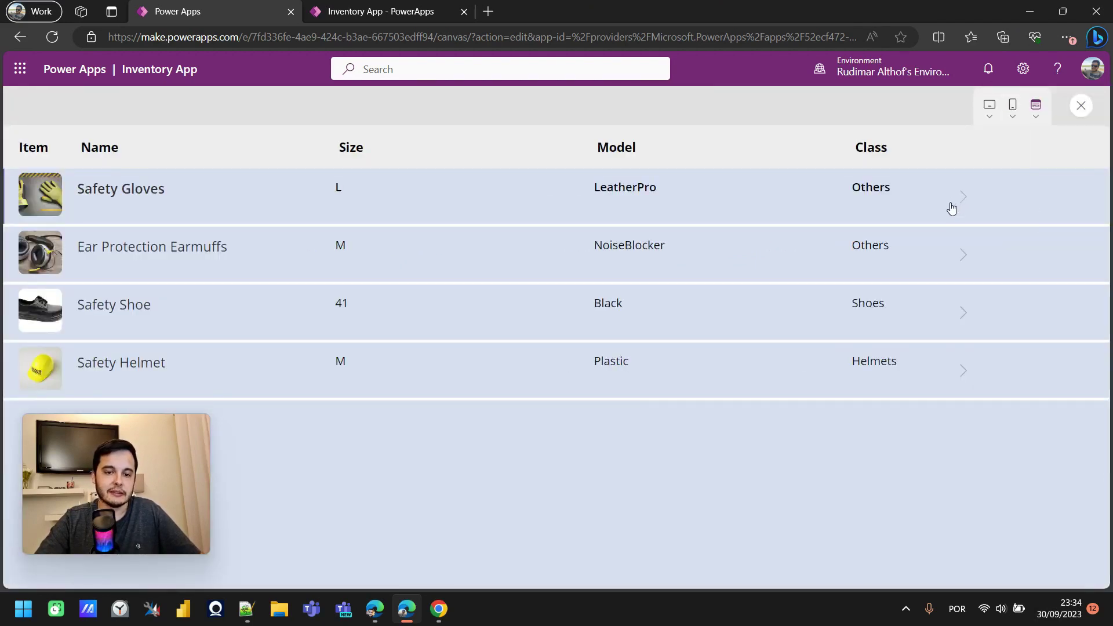
{"action": "key", "text": "Escape"}
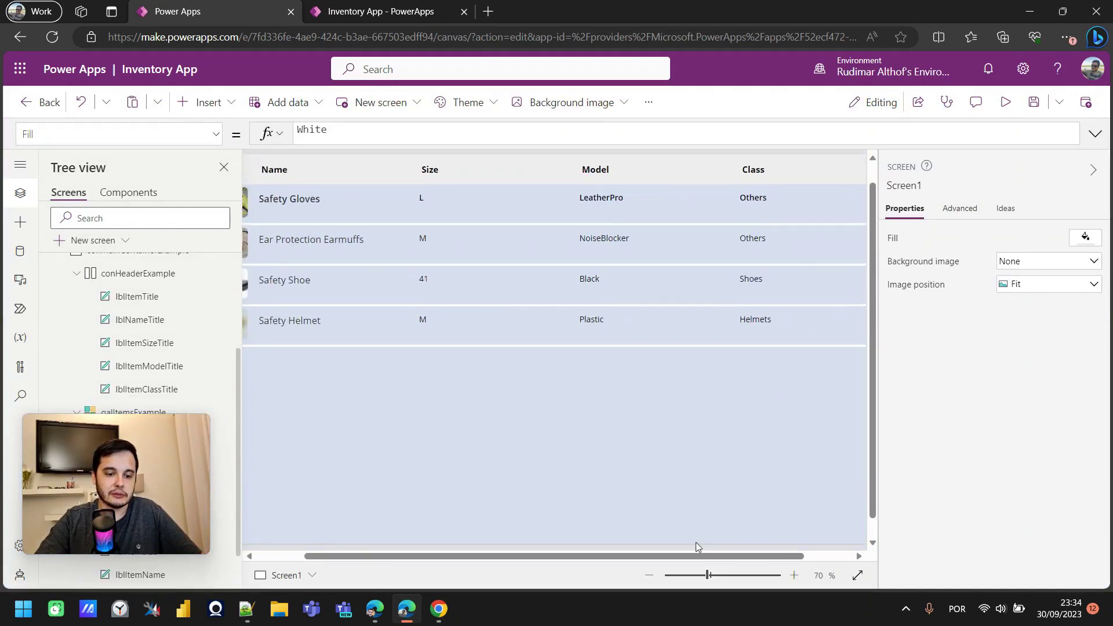
- Set the X position of the NextArrow2 icon to the formula Parent.Width - Self.Width
{"action": "left_click_drag", "start_coordinate": [675, 558], "coordinate": [824, 542]}
{"action": "left_click", "coordinate": [822, 205]}
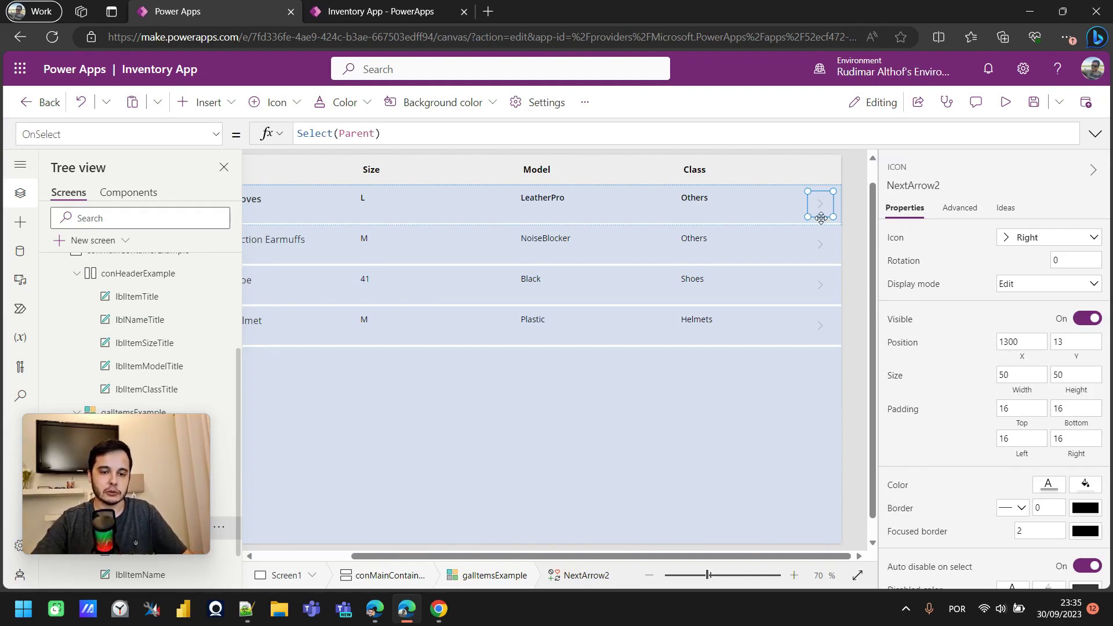
{"action": "left_click", "coordinate": [1012, 359]}
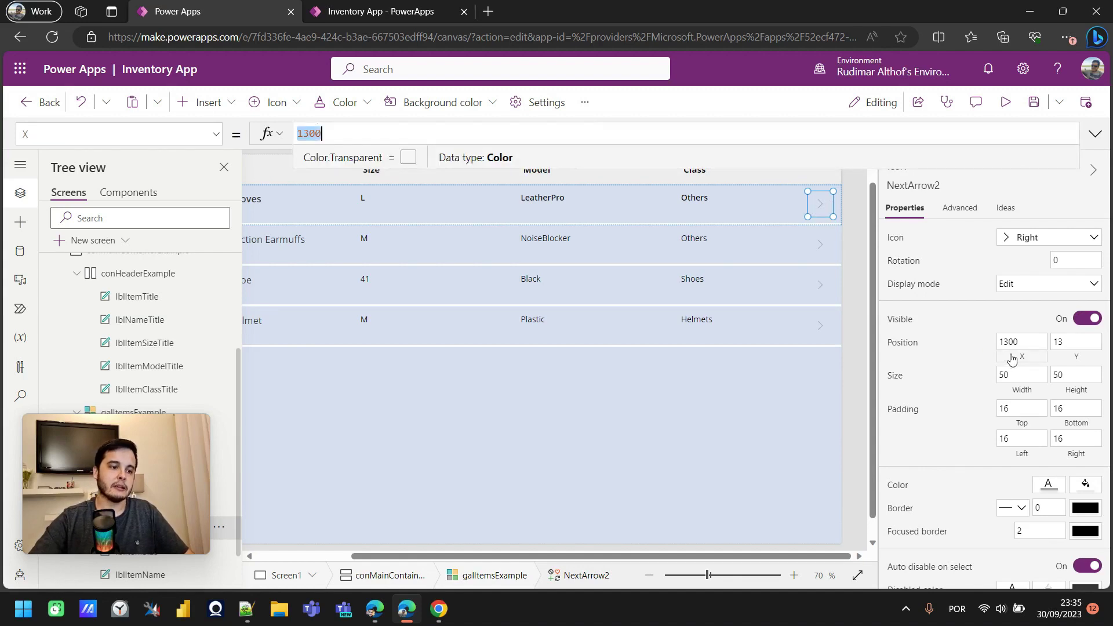
{"action": "type", "text": "par"}
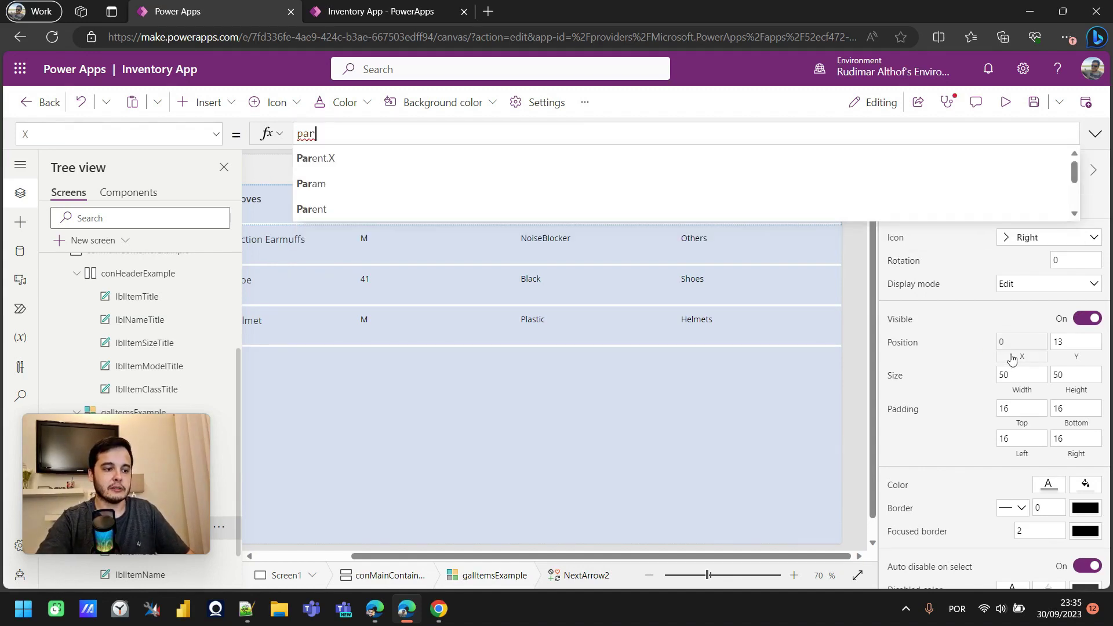
{"action": "type", "text": "ent"}
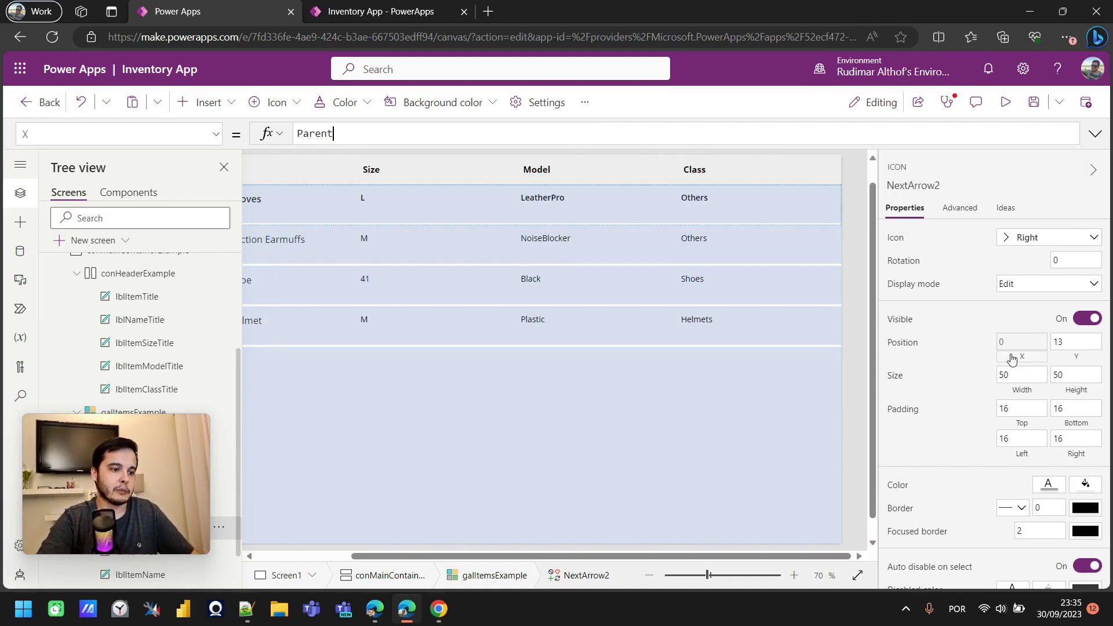
{"action": "type", "text": ".w"}
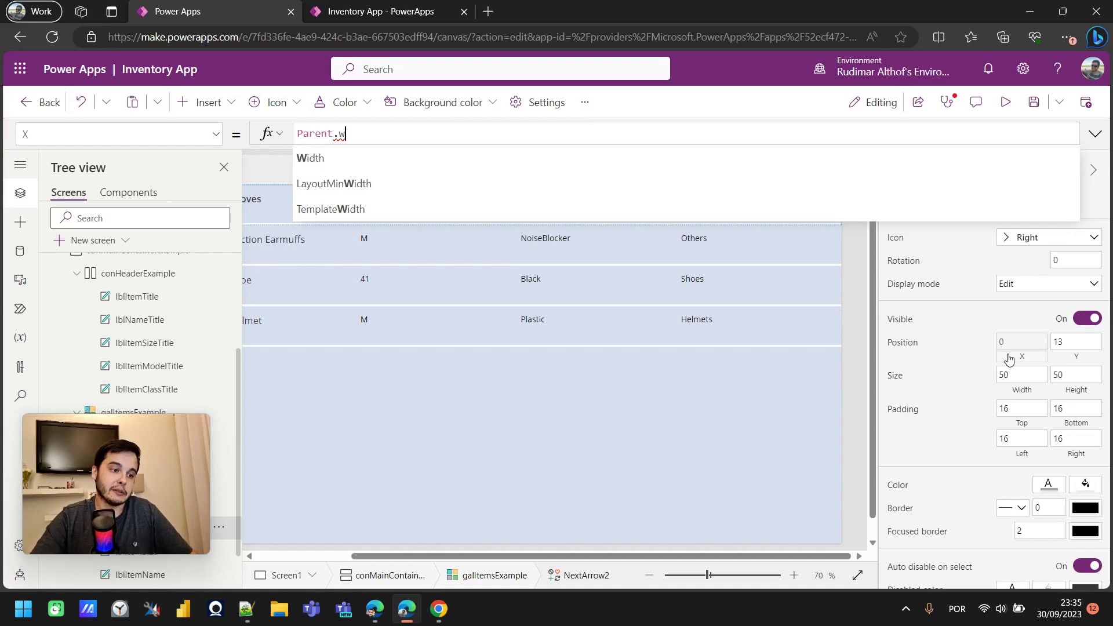
{"action": "left_click", "coordinate": [369, 160]}
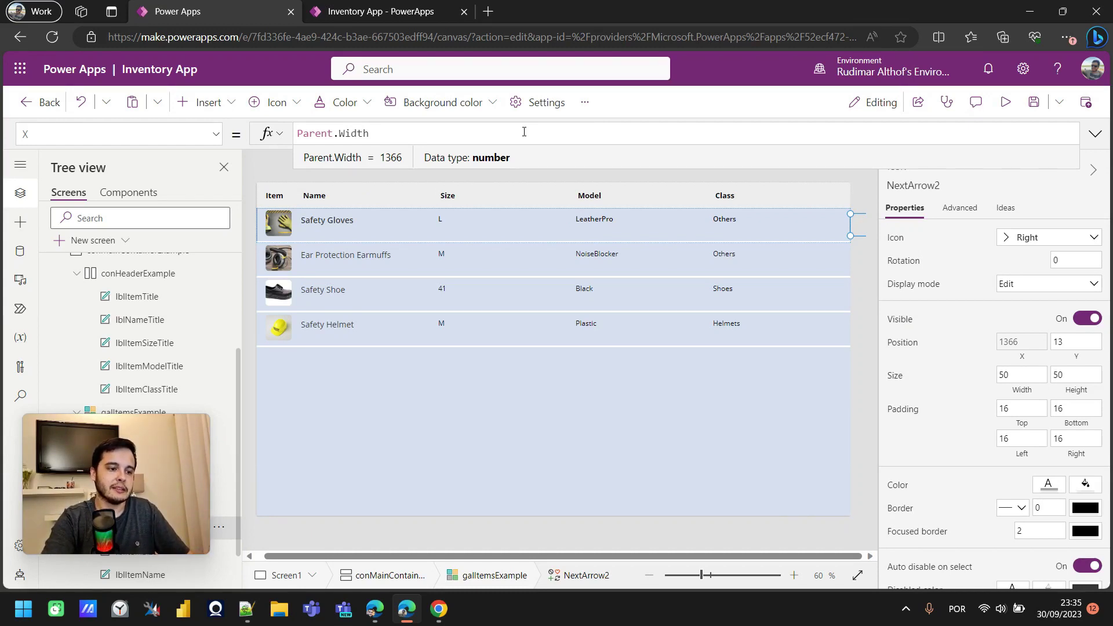
{"action": "type", "text": "- Self"}
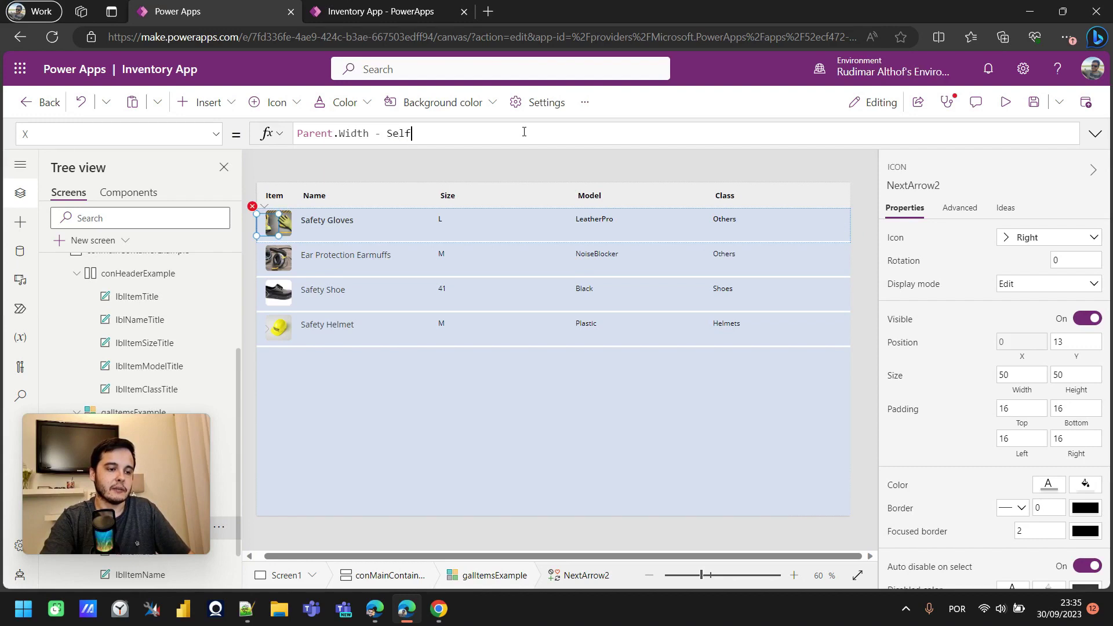
{"action": "type", "text": ".w"}
{"action": "key", "text": "Tab"}
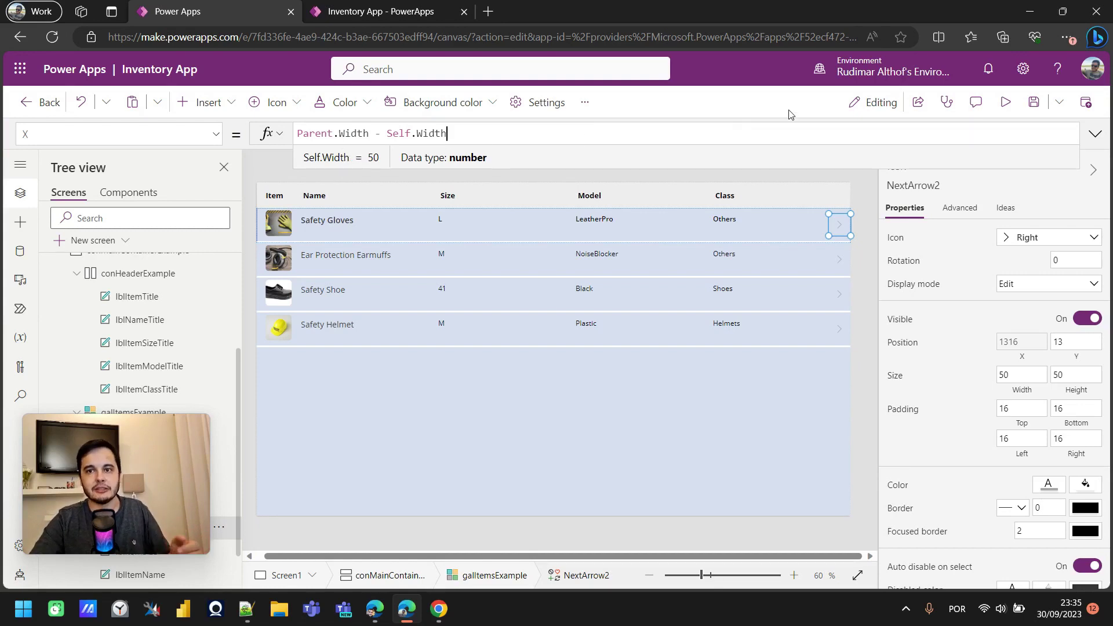
- Preview the app and resize the browser window to check the arrow icons' alignment with the row ends
{"action": "left_click", "coordinate": [1006, 102]}
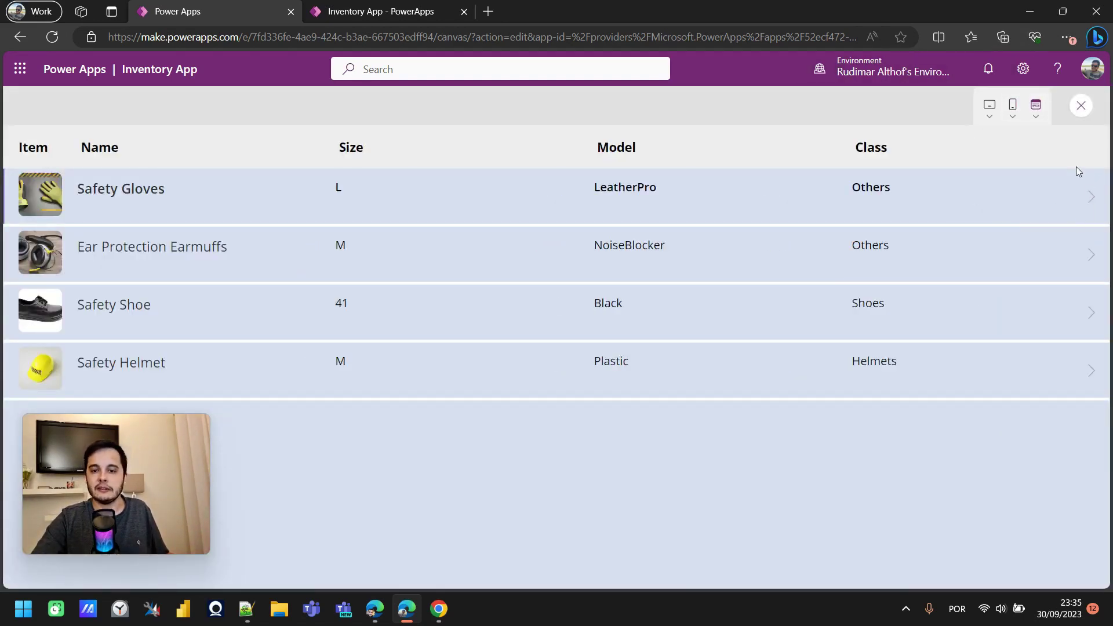
{"action": "double_click", "coordinate": [728, 17]}
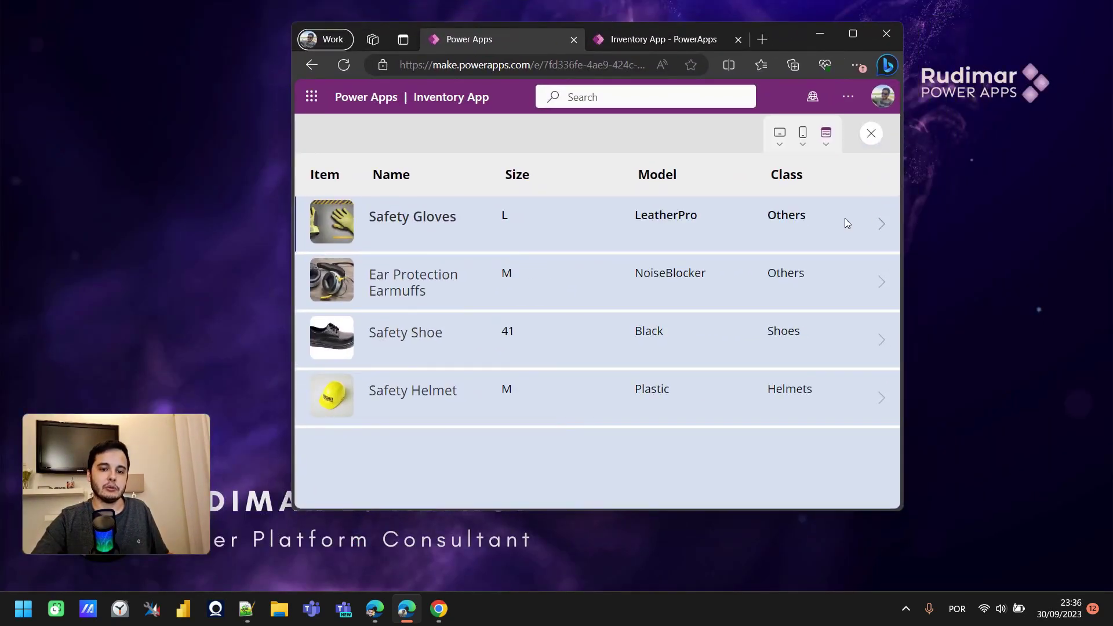
{"action": "left_click_drag", "start_coordinate": [904, 192], "coordinate": [928, 219]}
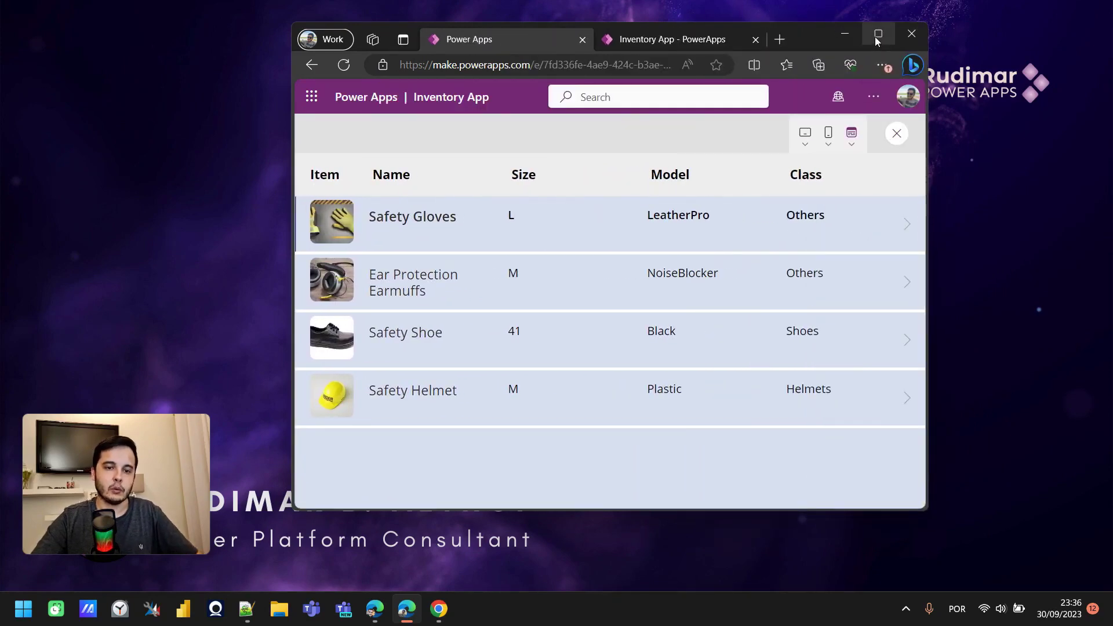
{"action": "left_click", "coordinate": [878, 35]}
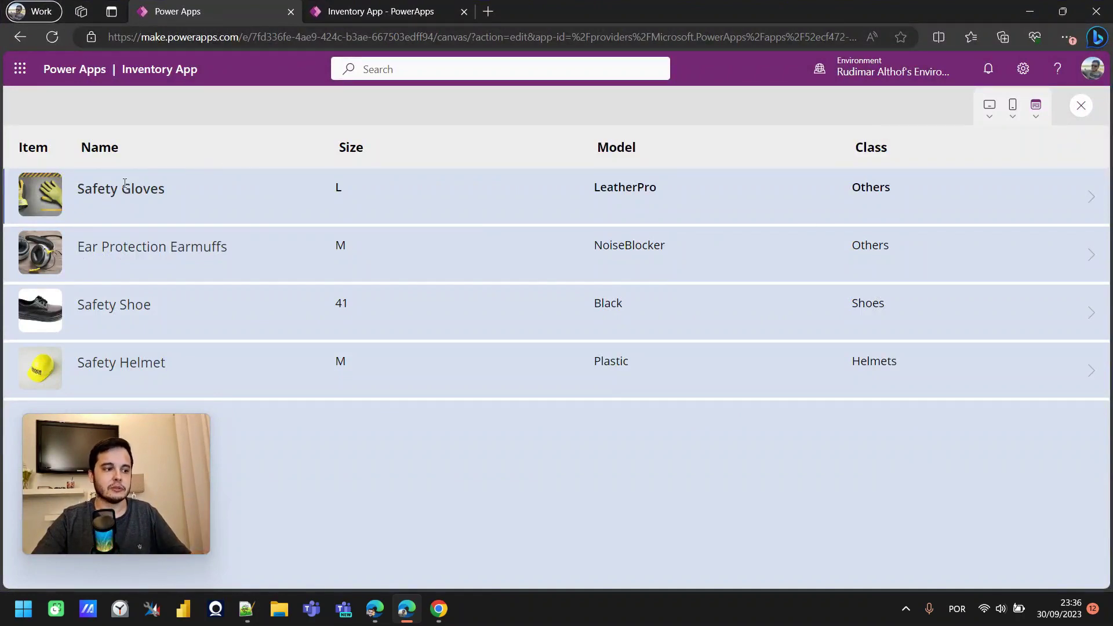
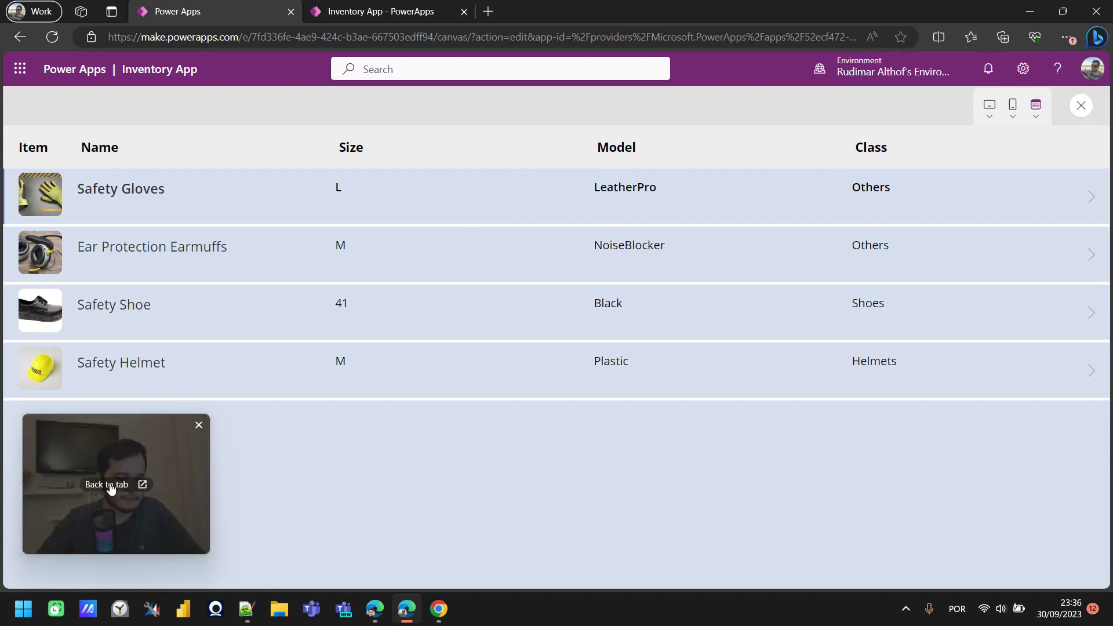
{"action": "left_click", "coordinate": [110, 486]}
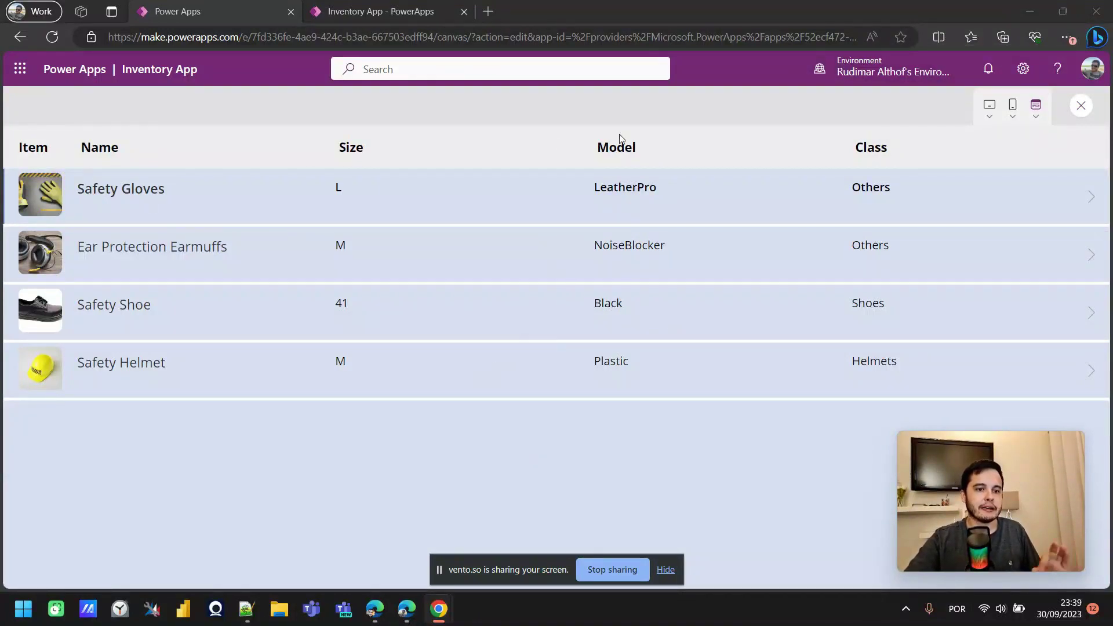
- Test the previewed table's header and gallery columns at several wide and narrow window sizes, and return to editing
{"action": "double_click", "coordinate": [941, 13]}
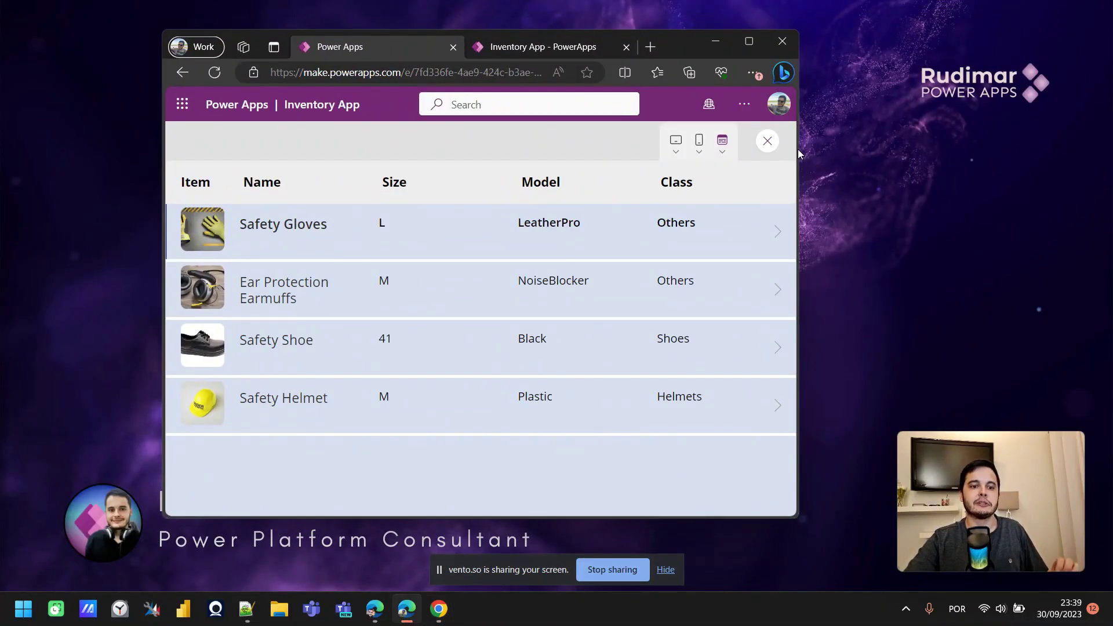
{"action": "left_click_drag", "start_coordinate": [800, 145], "coordinate": [1043, 184]}
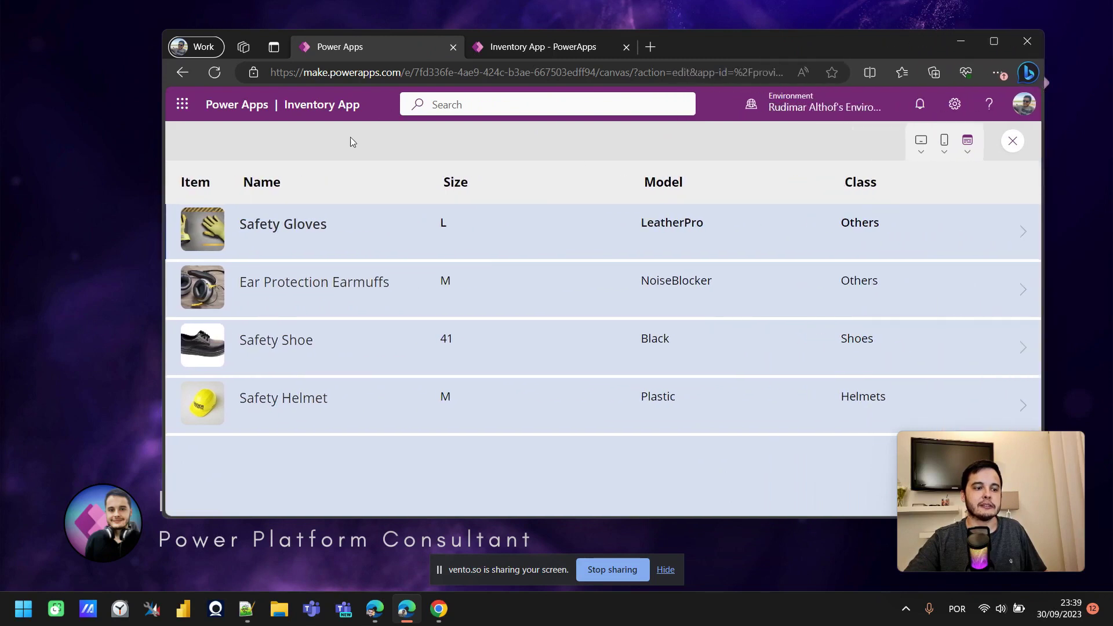
{"action": "left_click_drag", "start_coordinate": [163, 29], "coordinate": [28, 6]}
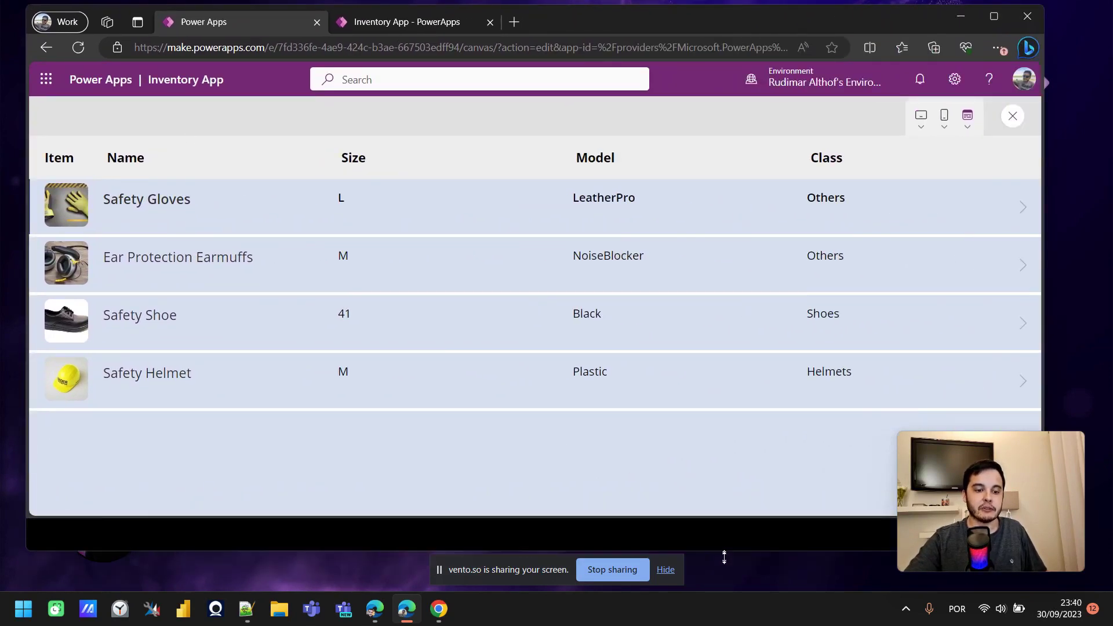
{"action": "left_click_drag", "start_coordinate": [721, 523], "coordinate": [743, 550]}
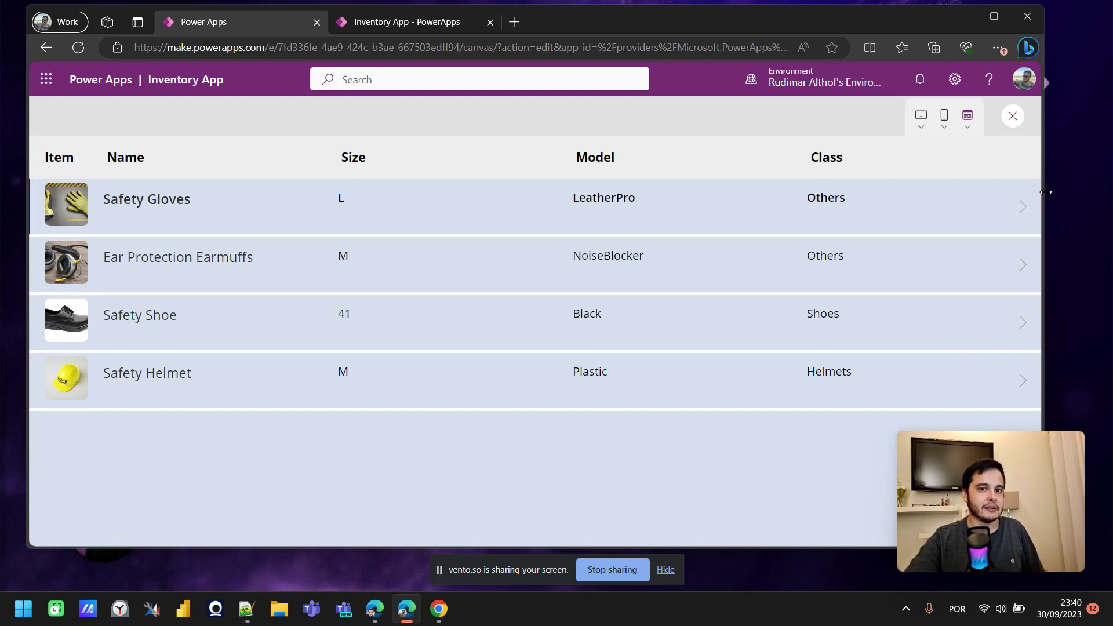
{"action": "left_click_drag", "start_coordinate": [1046, 192], "coordinate": [773, 226]}
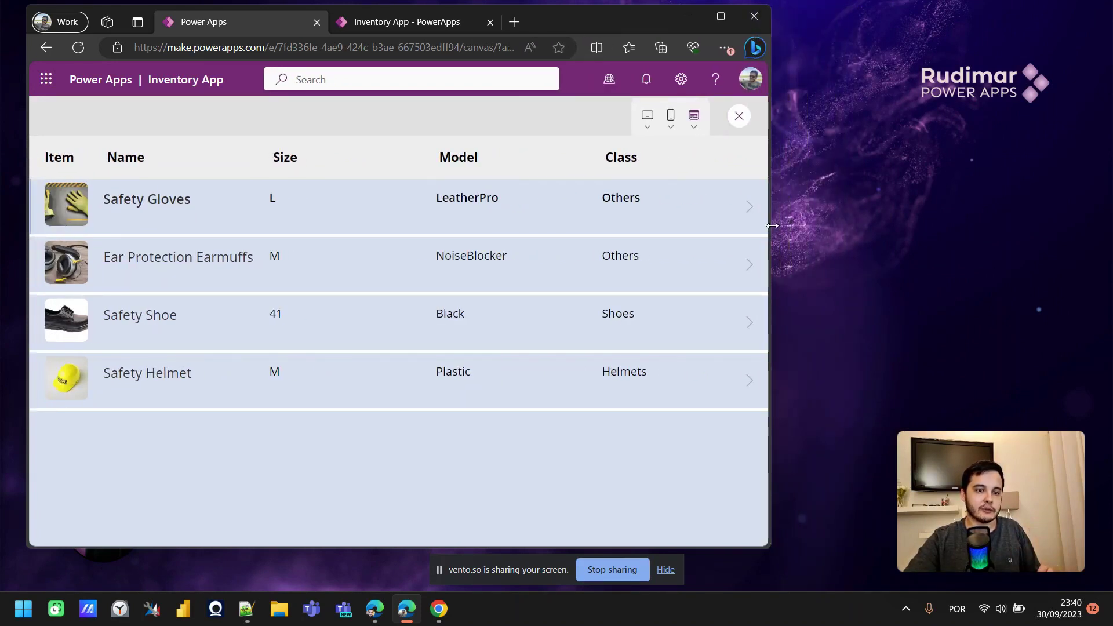
{"action": "left_click_drag", "start_coordinate": [772, 226], "coordinate": [670, 262]}
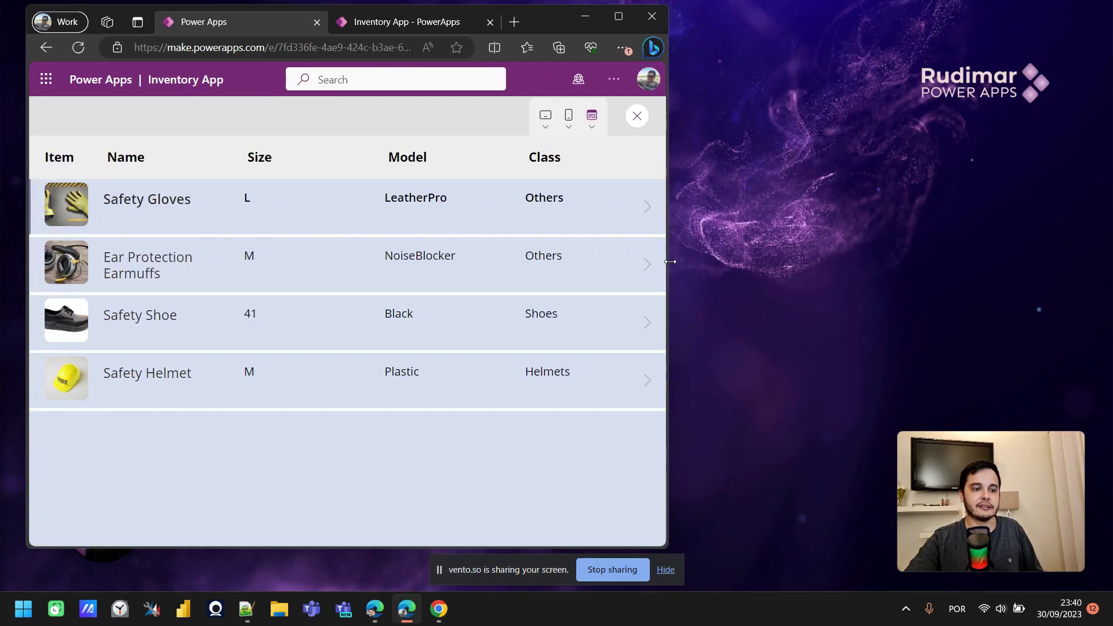
{"action": "double_click", "coordinate": [141, 200]}
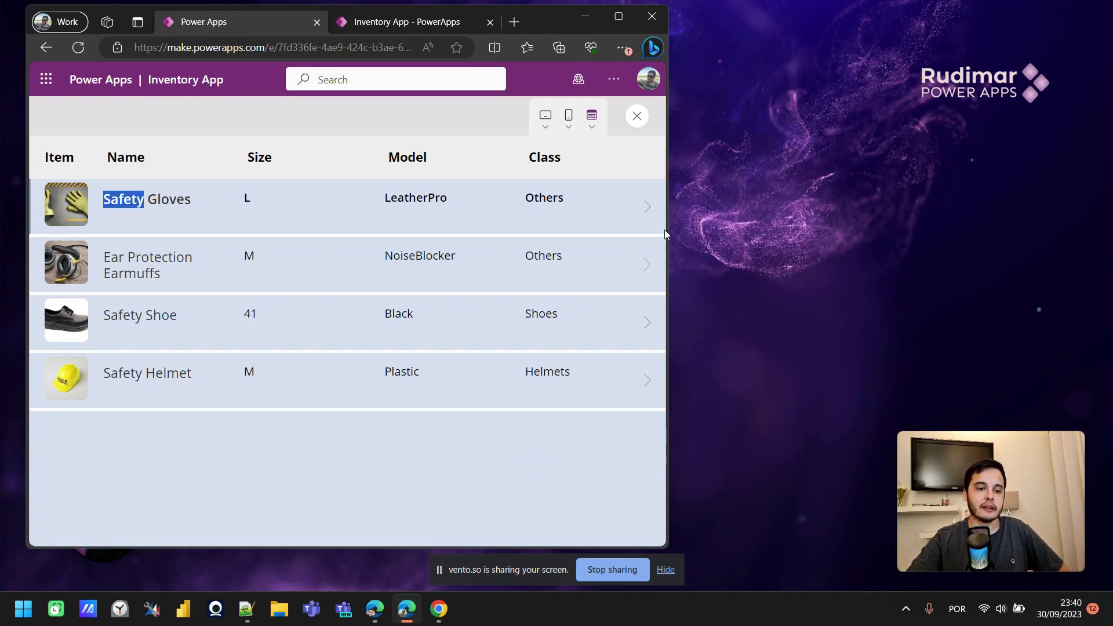
{"action": "left_click_drag", "start_coordinate": [667, 208], "coordinate": [858, 188]}
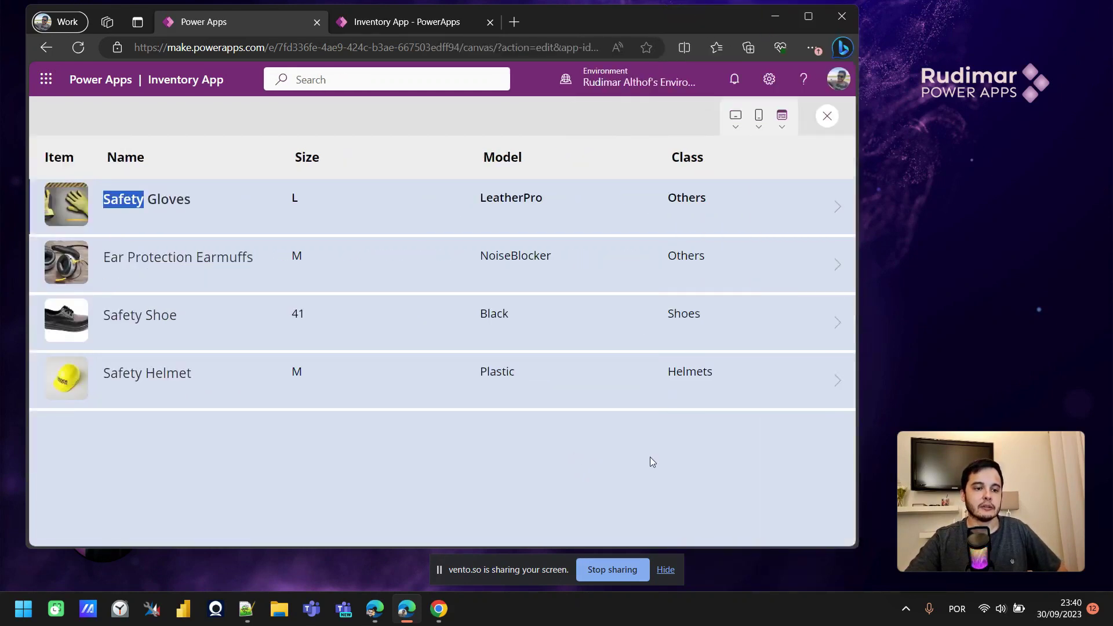
{"action": "left_click", "coordinate": [808, 16]}
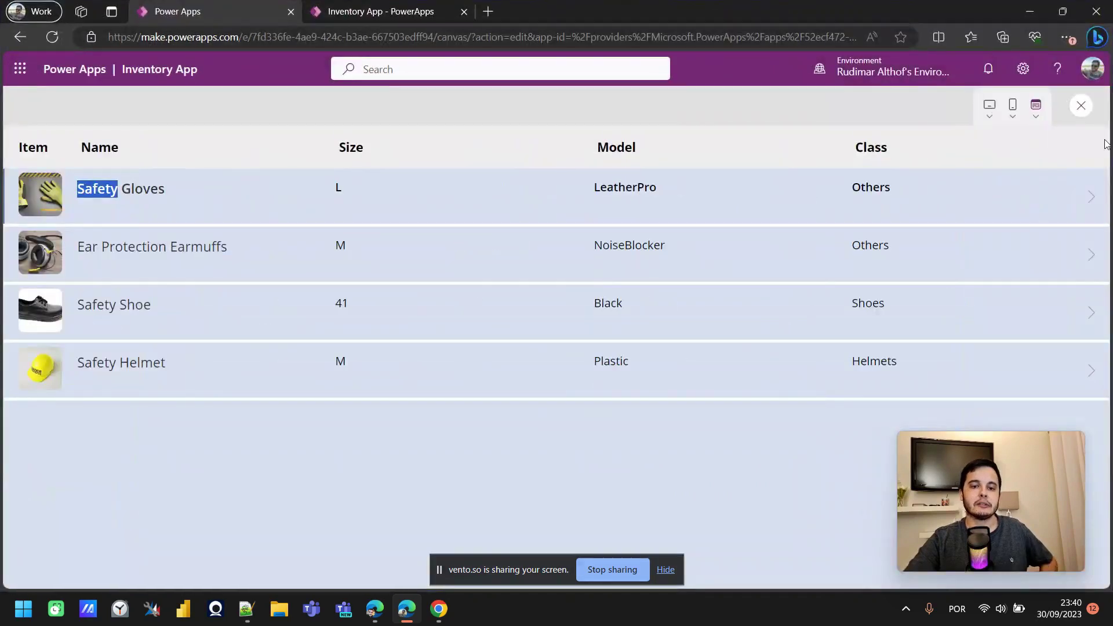
{"action": "left_click", "coordinate": [1082, 107]}
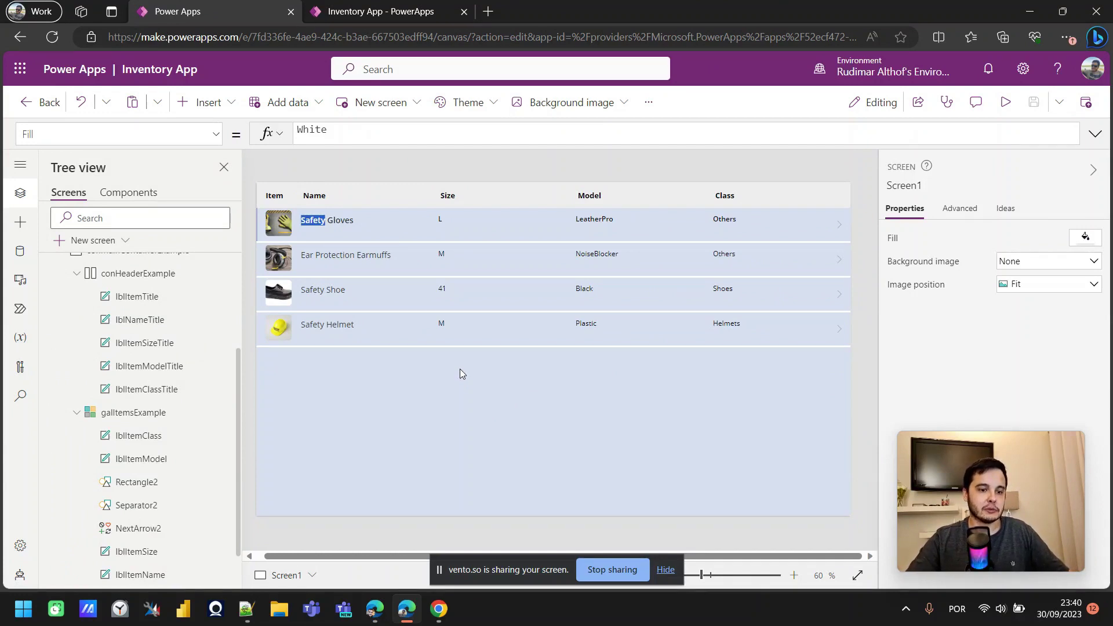
- Insert a text label on Screen1 and place it in the empty area below the Safety Helmet row
{"action": "left_click", "coordinate": [215, 103]}
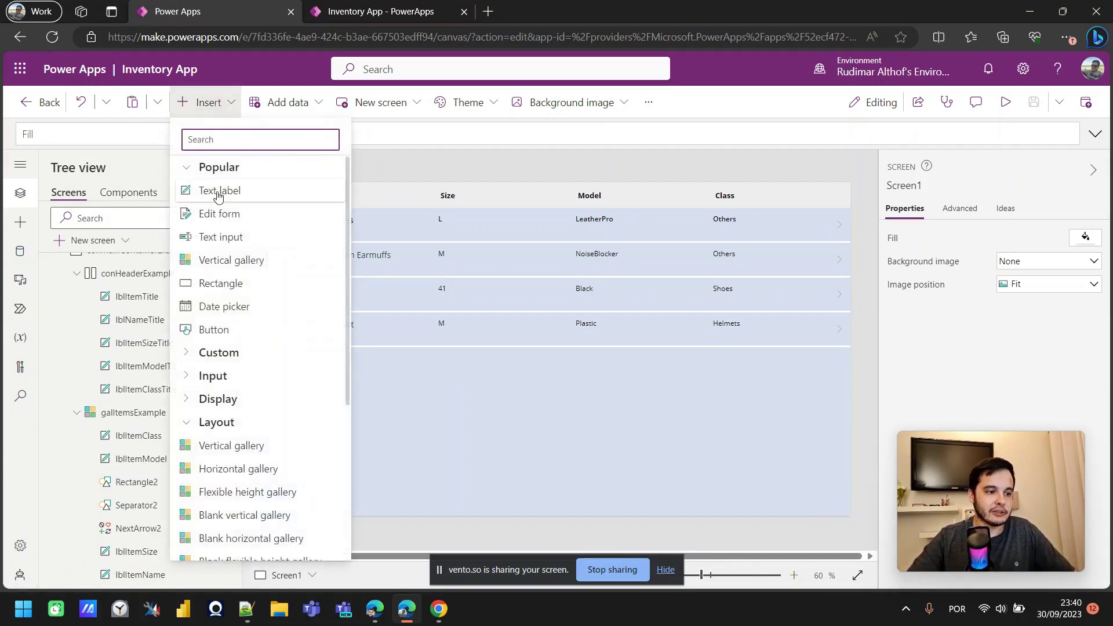
{"action": "left_click", "coordinate": [219, 197]}
{"action": "left_click_drag", "start_coordinate": [310, 214], "coordinate": [375, 402]}
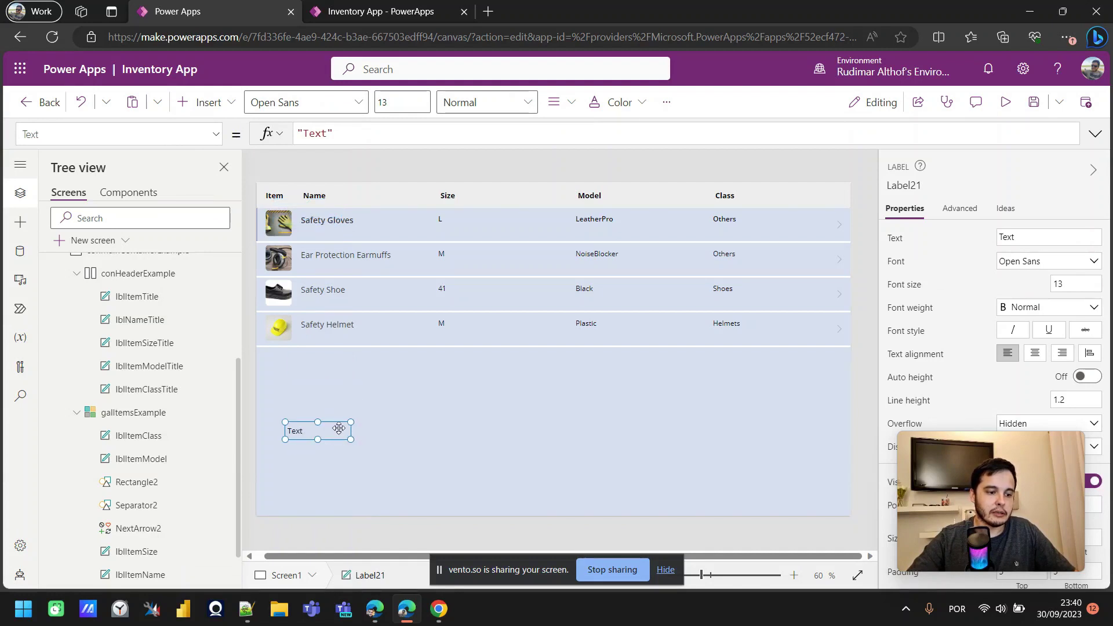
{"action": "scroll", "coordinate": [319, 436], "scroll_direction": "up", "scroll_amount": 2}
{"action": "scroll", "coordinate": [319, 436], "scroll_direction": "up", "scroll_amount": 3}
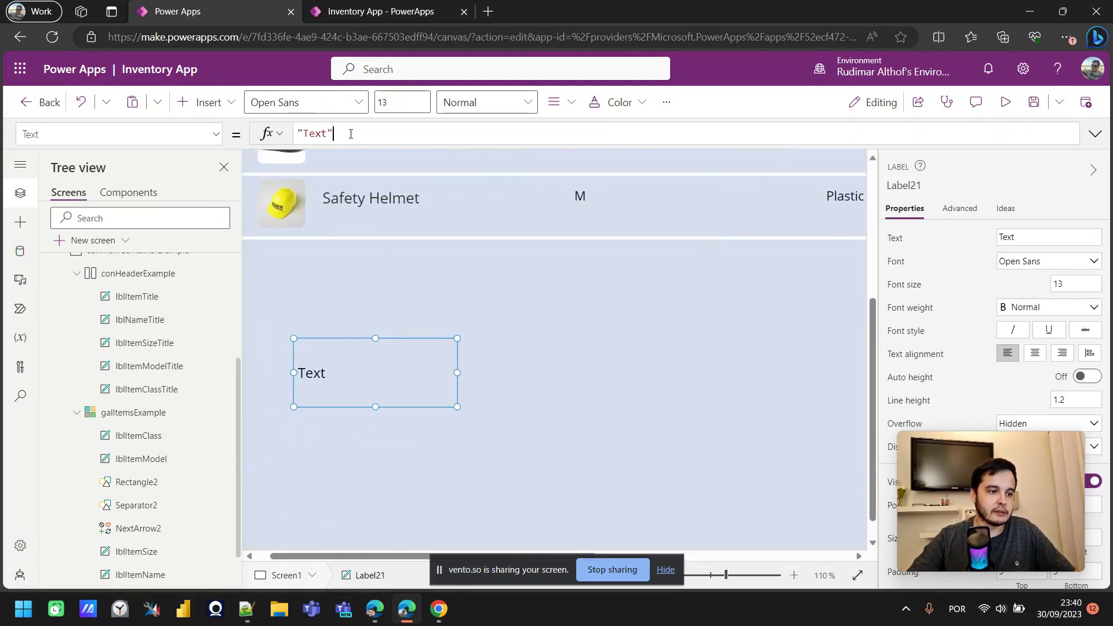
- Set the new label's text to the formula App.ActiveScreen.Size and shift the label slightly within the empty area below the Safety Helmet row
{"action": "left_click_drag", "start_coordinate": [351, 134], "coordinate": [273, 134]}
{"action": "type", "text": "Ap"}
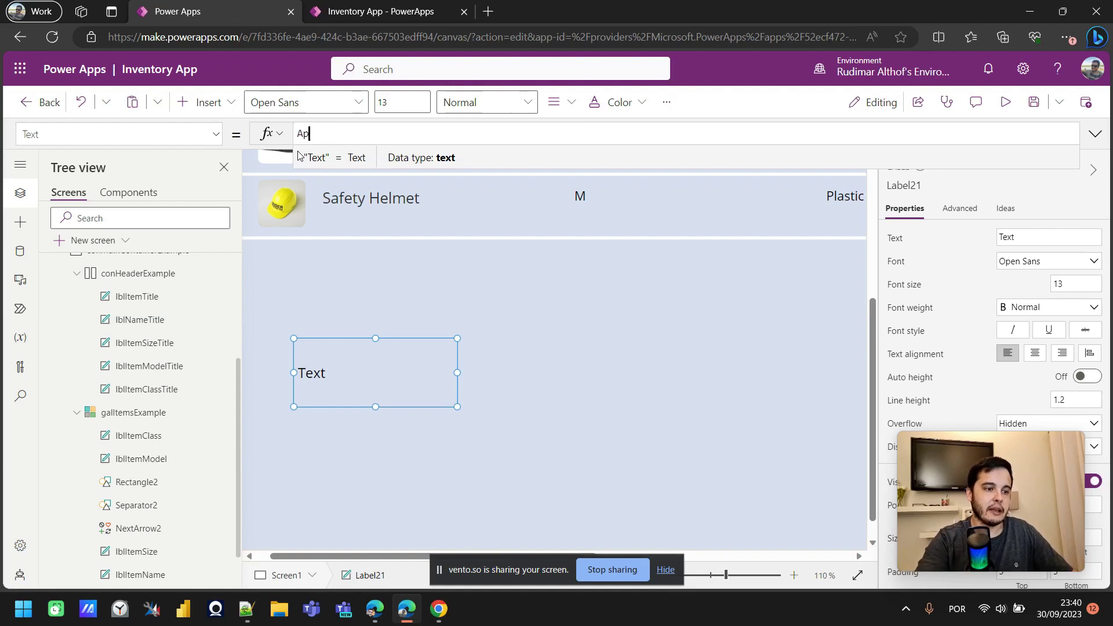
{"action": "type", "text": "p."}
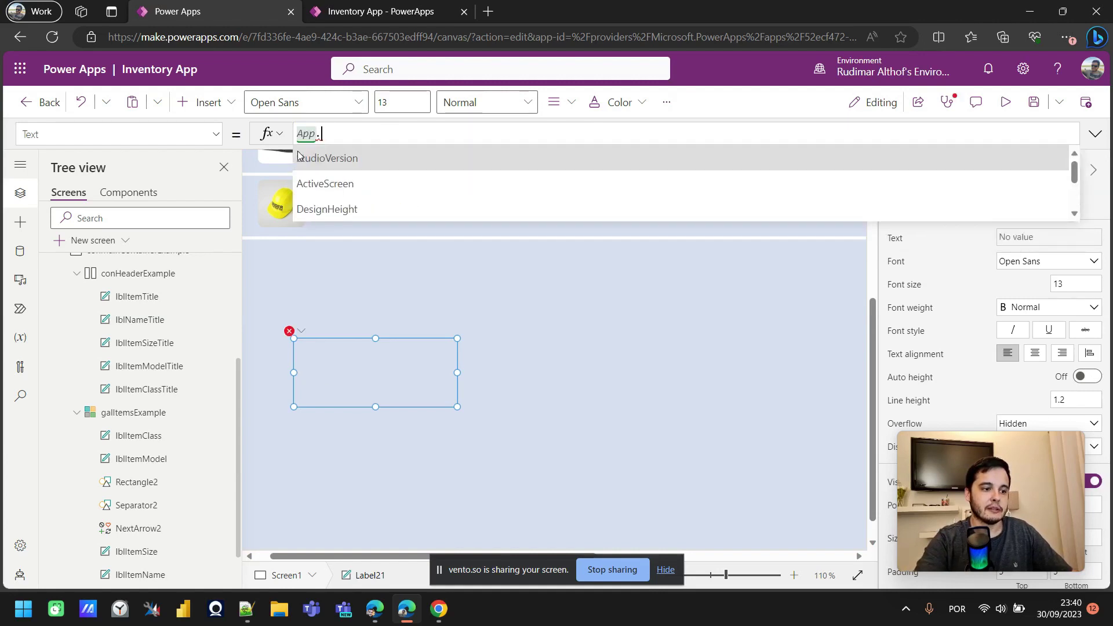
{"action": "key", "text": "Down"}
{"action": "key", "text": "Tab"}
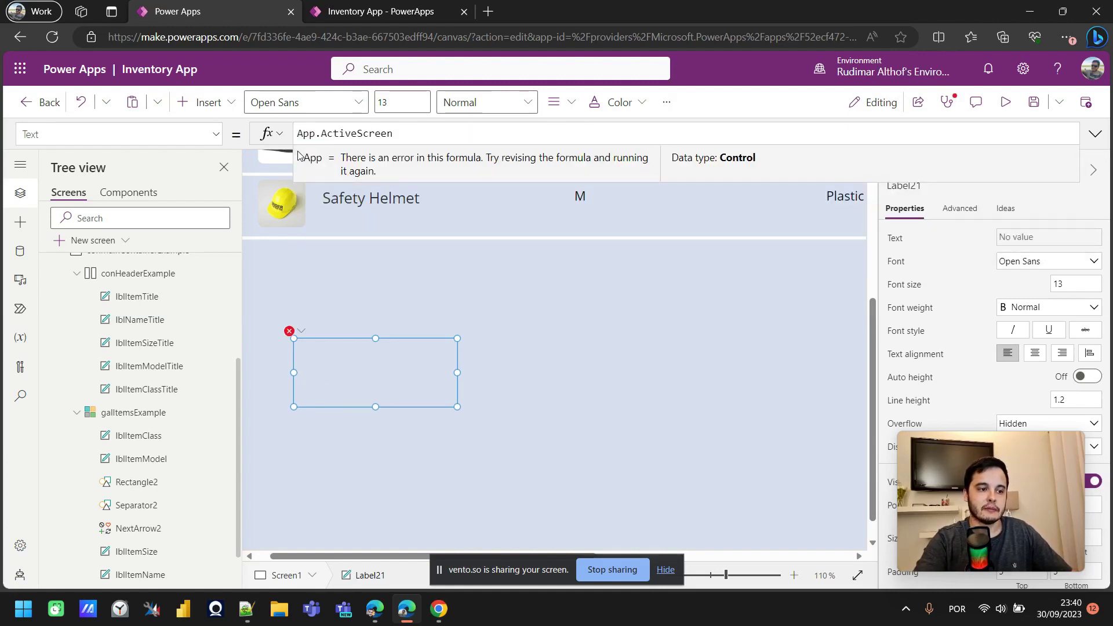
{"action": "type", "text": ".Si"}
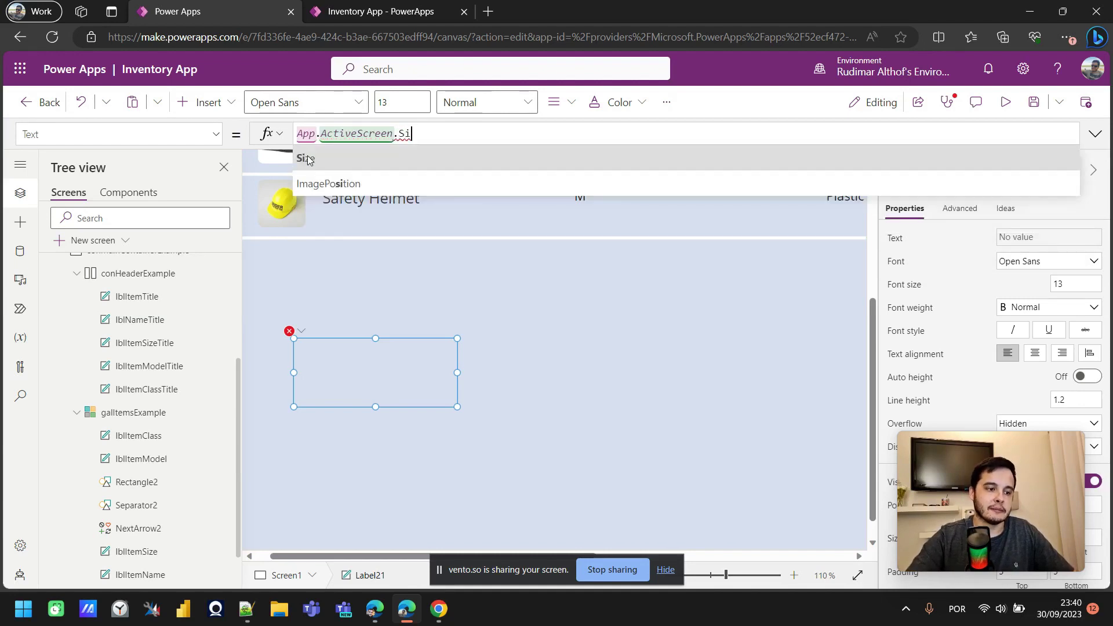
{"action": "left_click", "coordinate": [309, 161]}
{"action": "left_click_drag", "start_coordinate": [348, 371], "coordinate": [335, 388]}
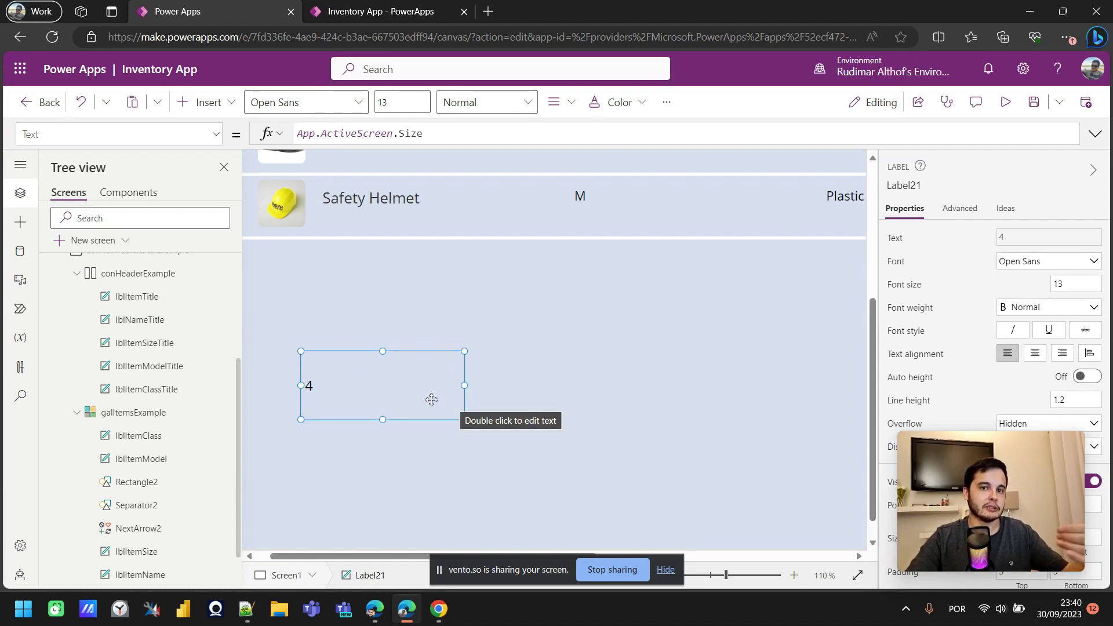
- Examine the ActiveScreen and Size parts of the label's formula
{"action": "double_click", "coordinate": [357, 133]}
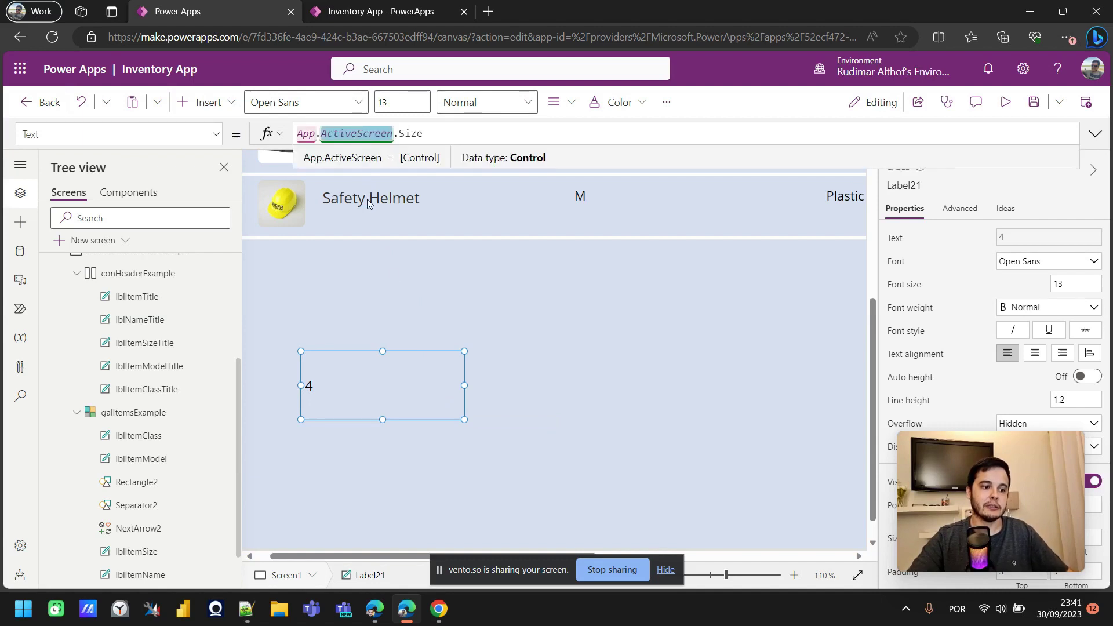
{"action": "left_click", "coordinate": [385, 382]}
{"action": "scroll", "coordinate": [174, 343], "scroll_direction": "up", "scroll_amount": 3}
{"action": "scroll", "coordinate": [358, 231], "scroll_direction": "up", "scroll_amount": 2}
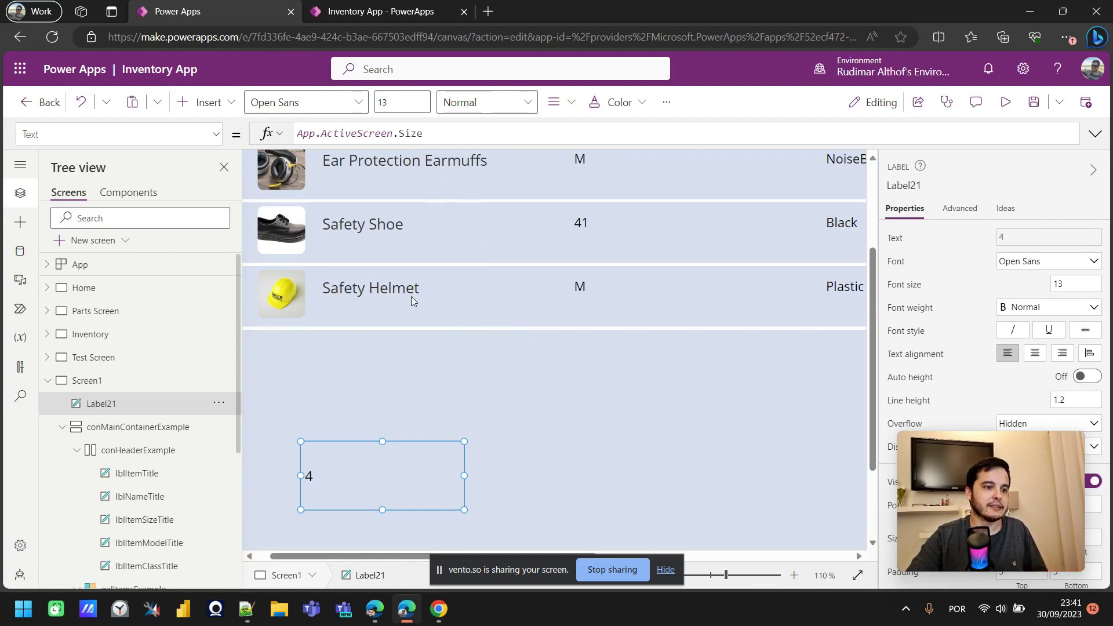
{"action": "double_click", "coordinate": [379, 133]}
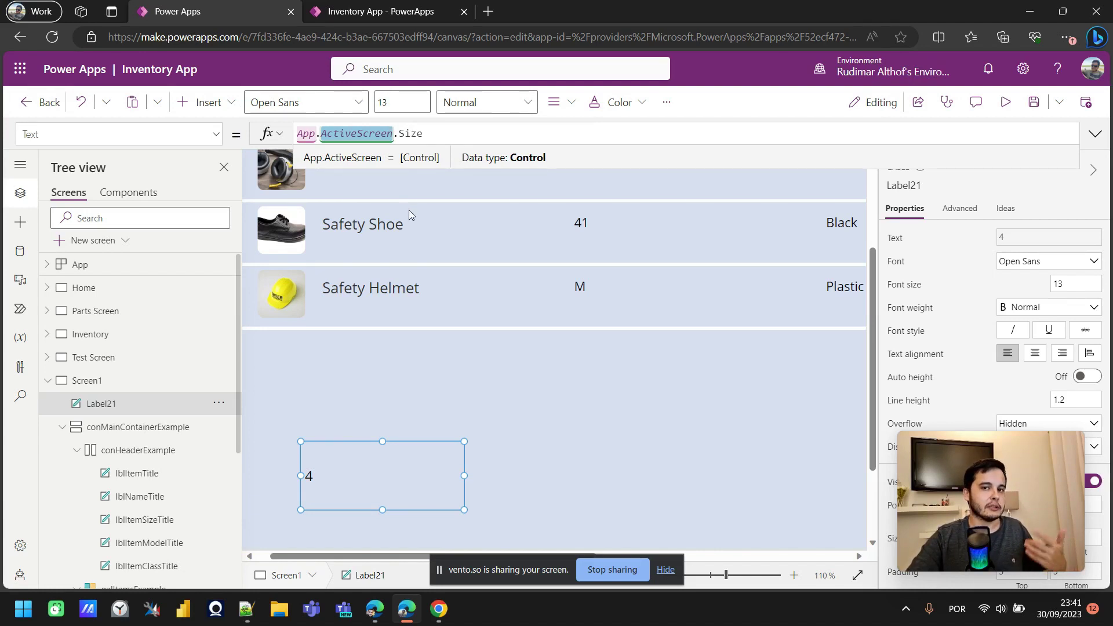
{"action": "left_click", "coordinate": [422, 133]}
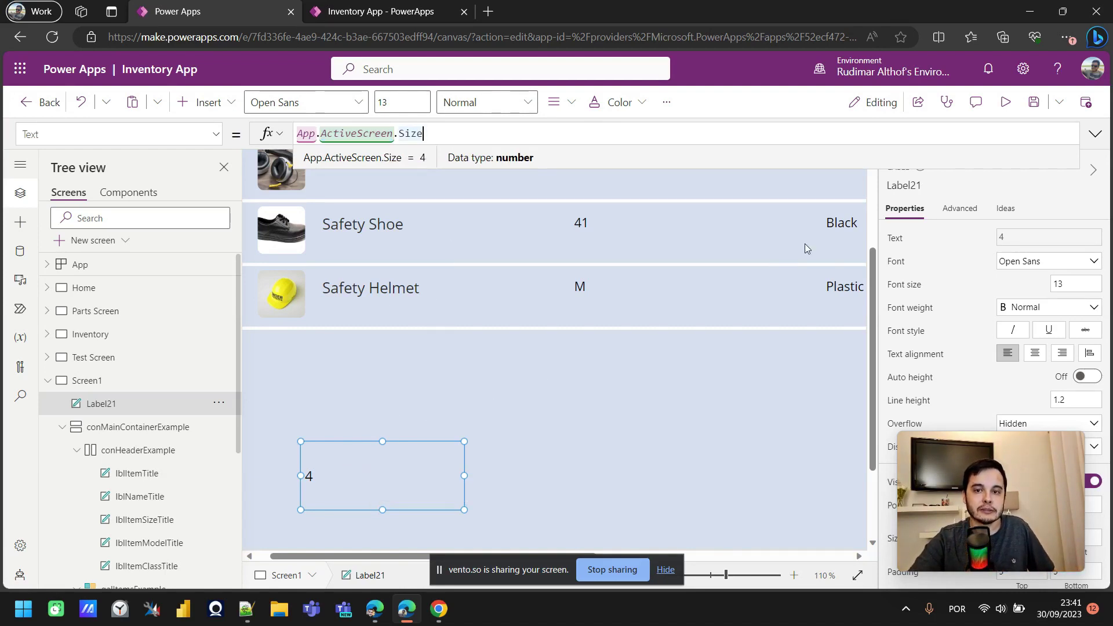
- Preview the app and restore the browser window to a smaller size, extending its height to bring the whole size label into view
{"action": "left_click", "coordinate": [1006, 102]}
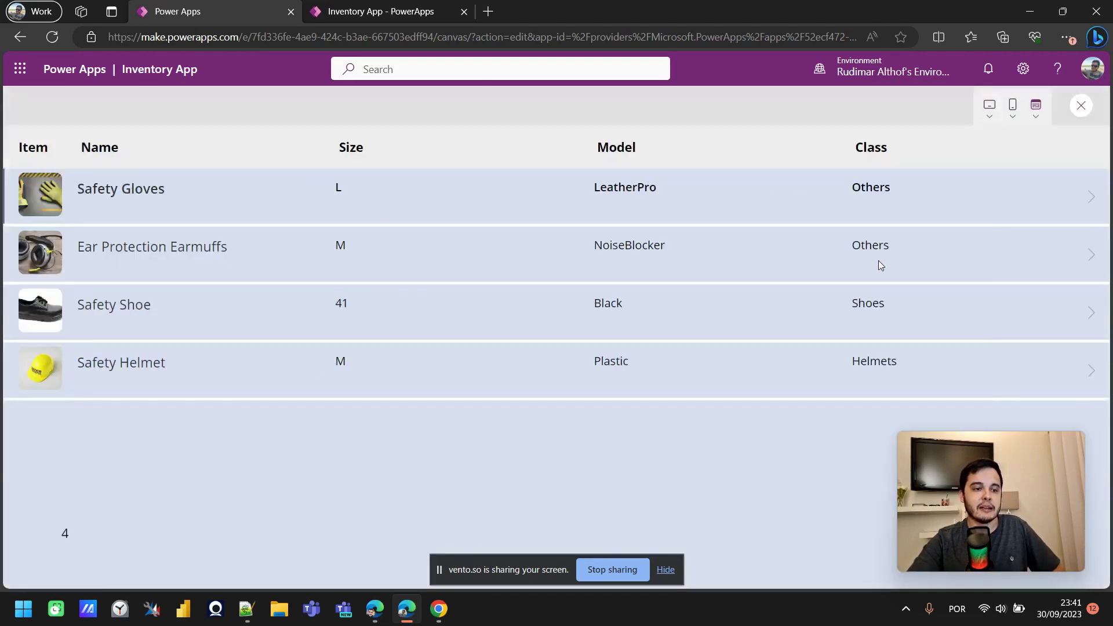
{"action": "double_click", "coordinate": [65, 534]}
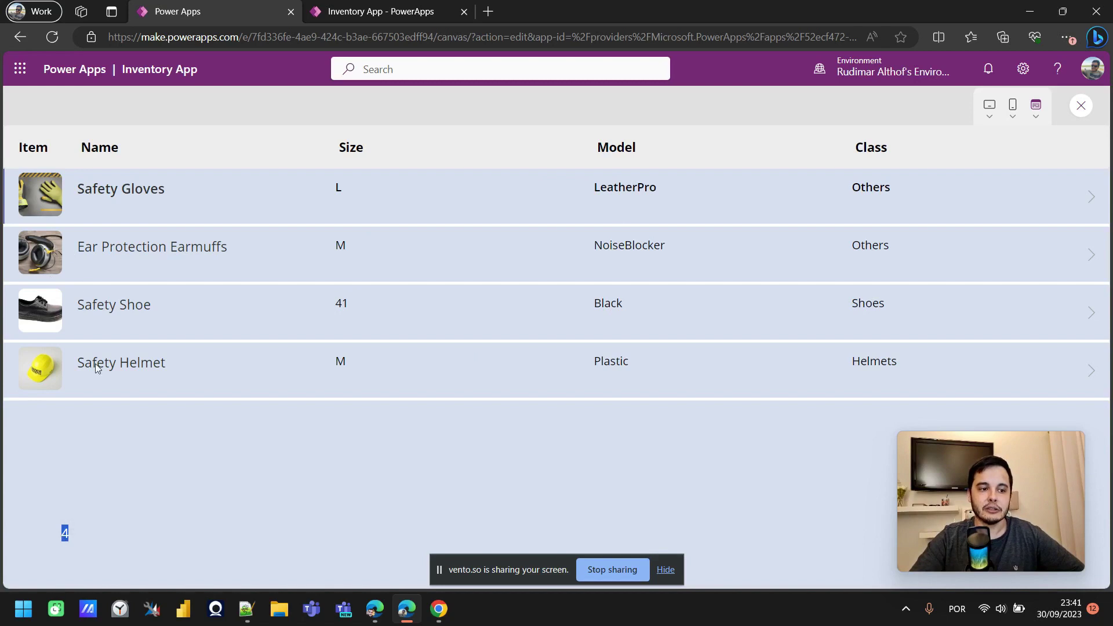
{"action": "left_click", "coordinate": [665, 571]}
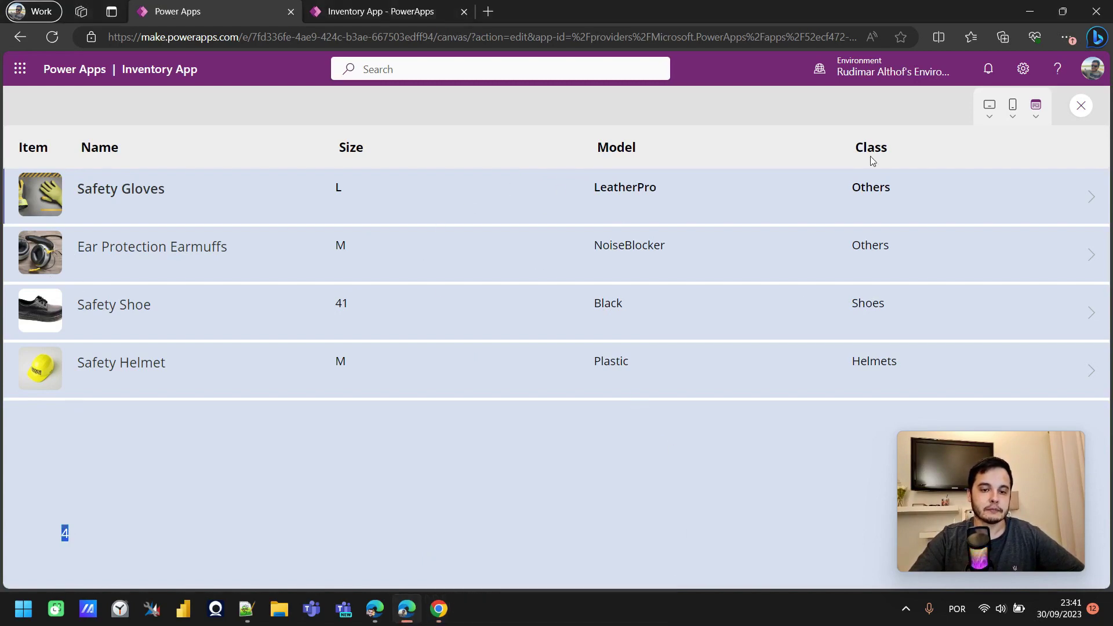
{"action": "left_click", "coordinate": [1062, 12]}
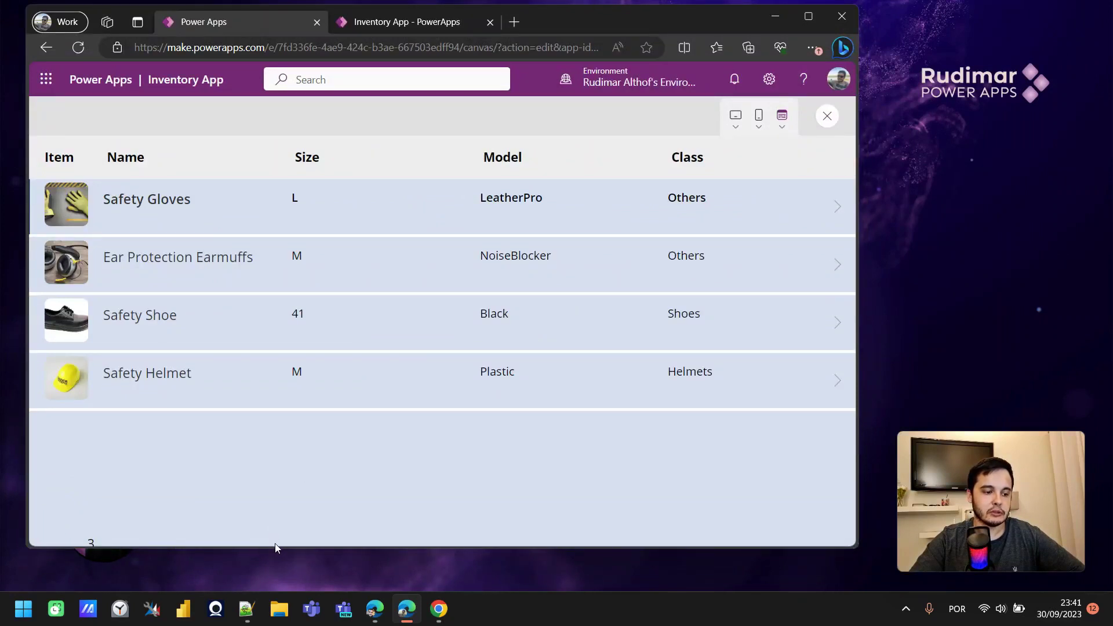
{"action": "left_click_drag", "start_coordinate": [273, 547], "coordinate": [272, 600]}
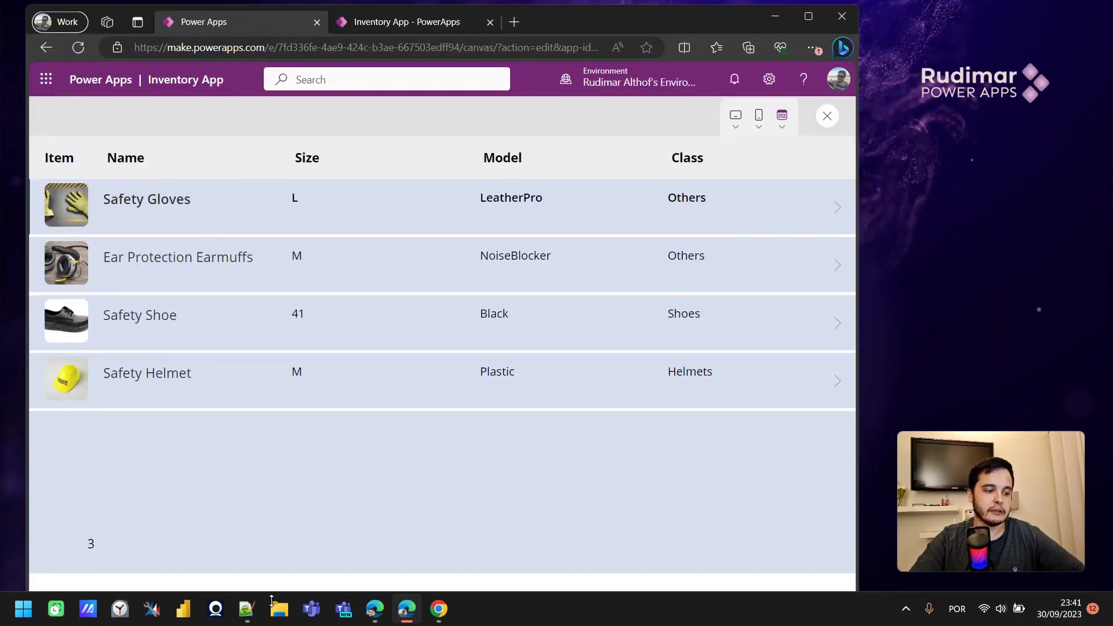
- Narrow the preview window in stages to about phone width and widen it again, checking the screen size label at each width
{"action": "left_click_drag", "start_coordinate": [864, 249], "coordinate": [628, 255]}
{"action": "triple_click", "coordinate": [99, 554]}
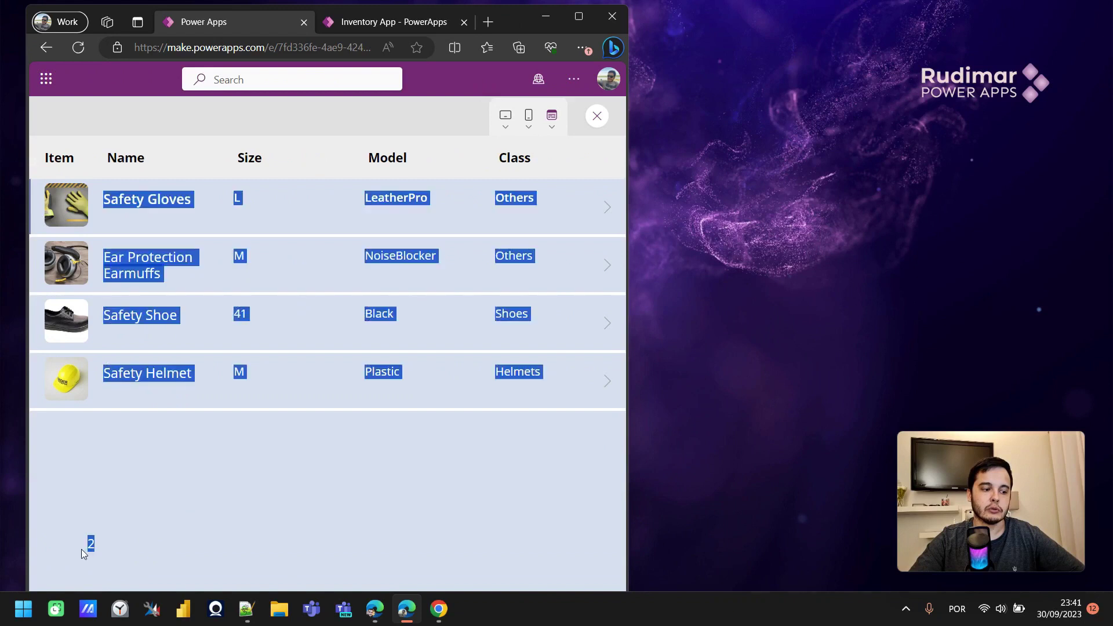
{"action": "left_click", "coordinate": [624, 167]}
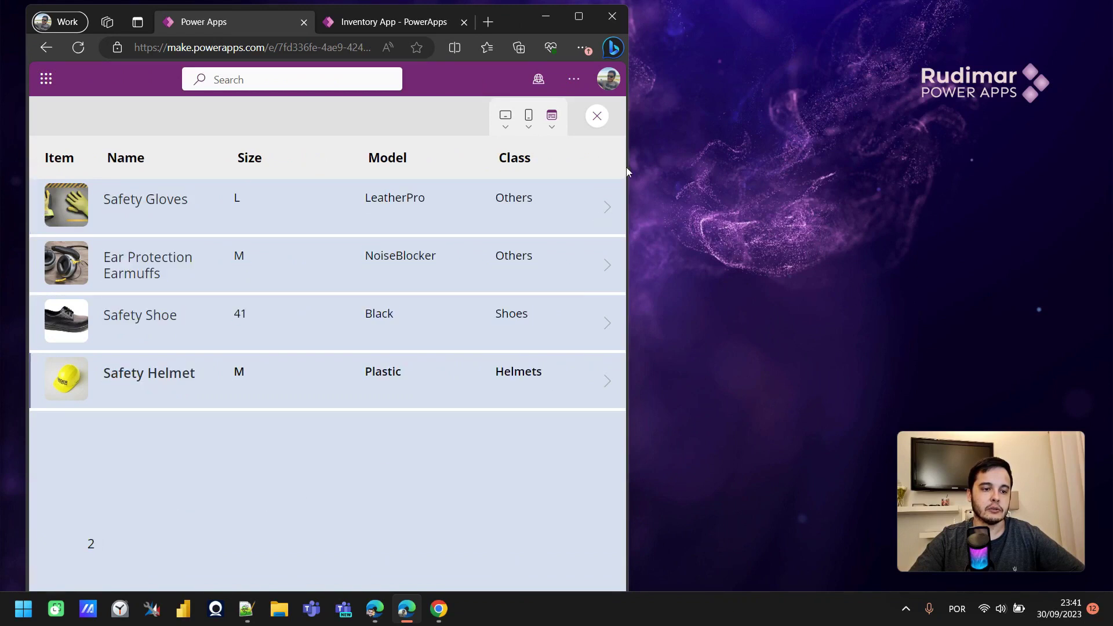
{"action": "left_click_drag", "start_coordinate": [628, 167], "coordinate": [394, 198]}
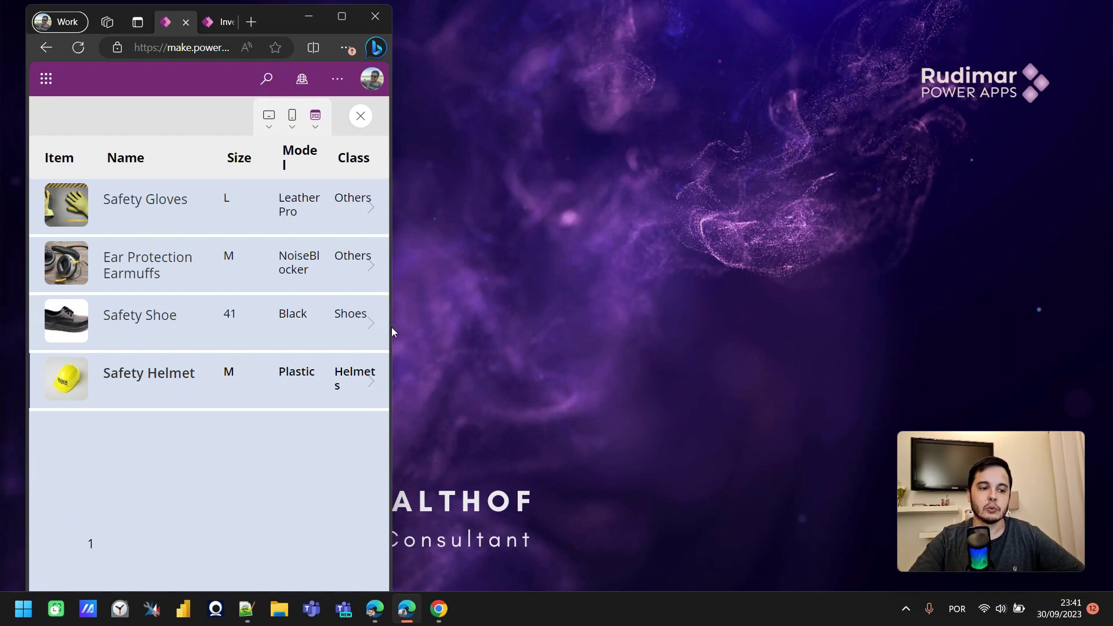
{"action": "left_click_drag", "start_coordinate": [392, 317], "coordinate": [918, 326]}
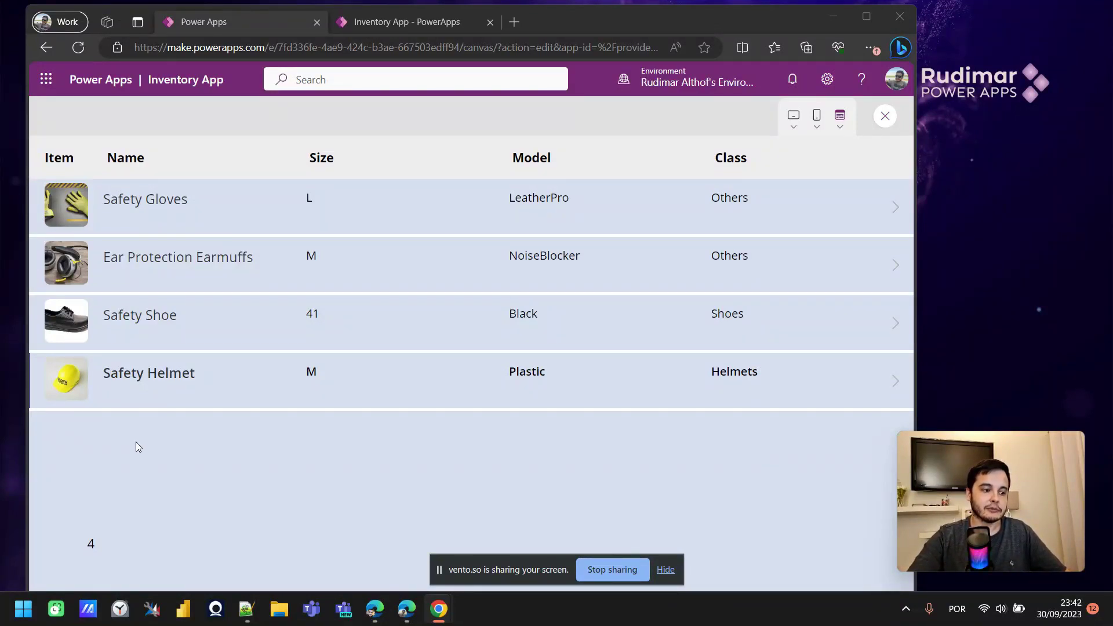
- Highlight the size label's number, and compare its value with the preview window at a medium width and a nearly full width
{"action": "left_click_drag", "start_coordinate": [105, 545], "coordinate": [82, 544]}
{"action": "right_click", "coordinate": [82, 545]}
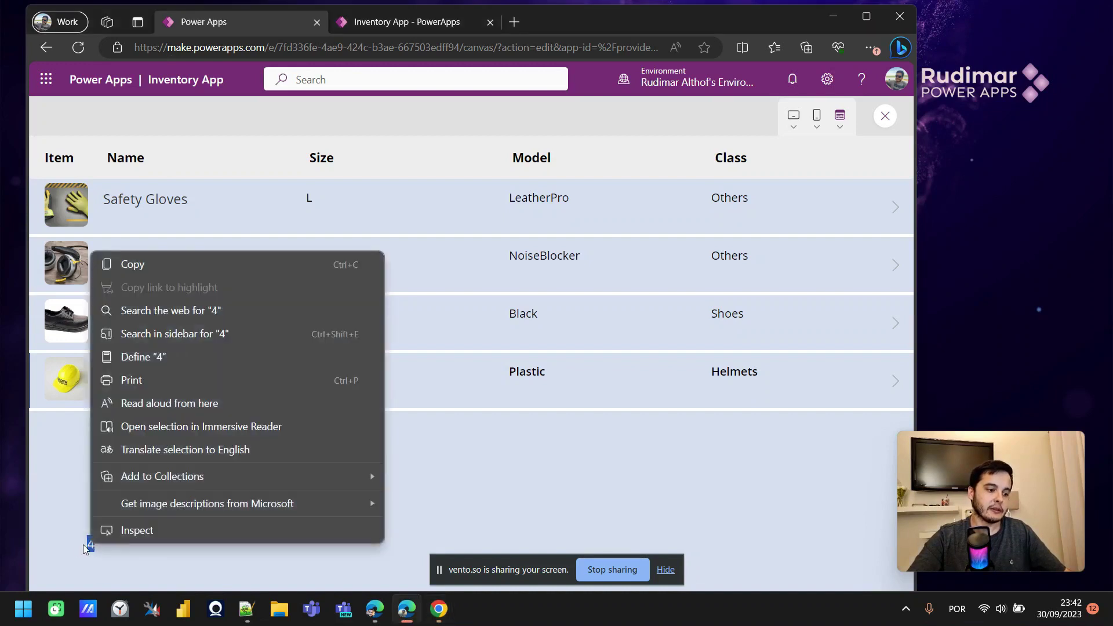
{"action": "key", "text": "Escape"}
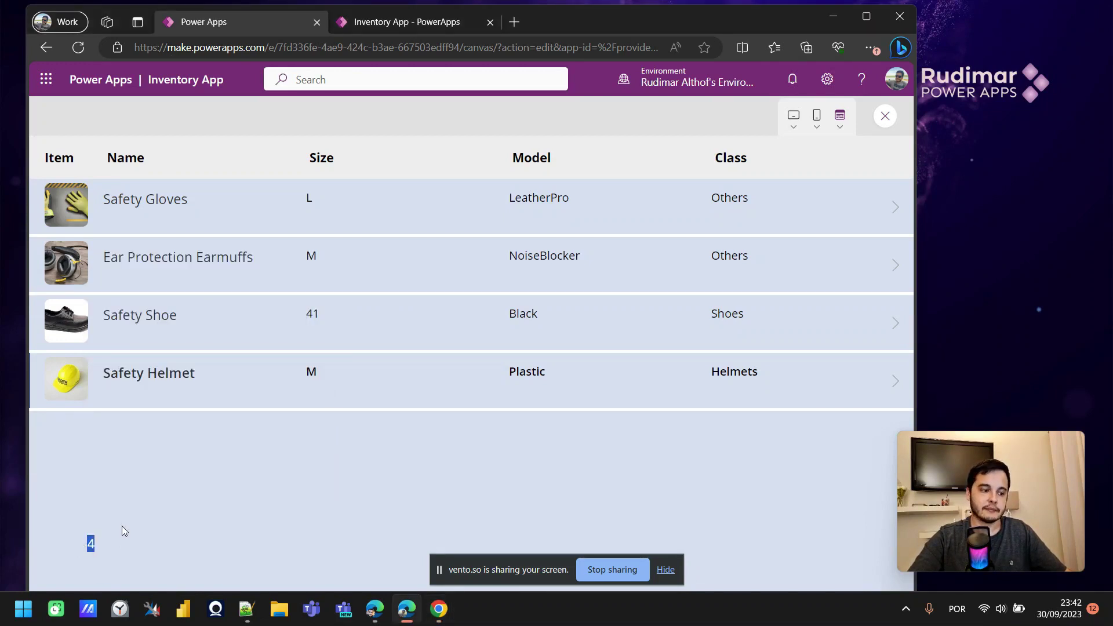
{"action": "left_click", "coordinate": [99, 537]}
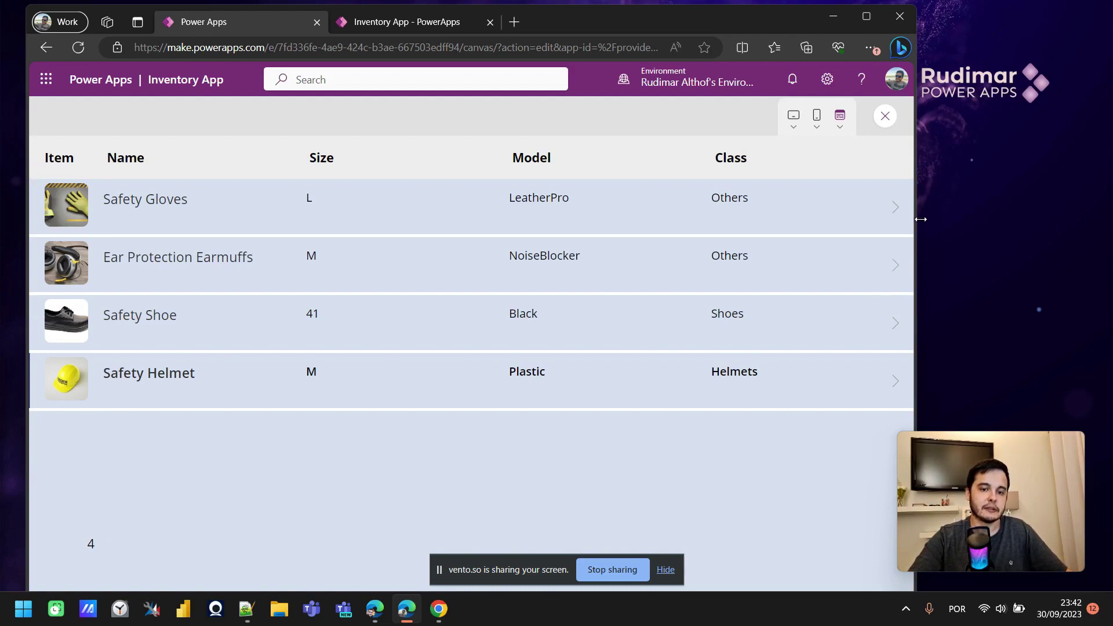
{"action": "left_click_drag", "start_coordinate": [922, 219], "coordinate": [721, 242]}
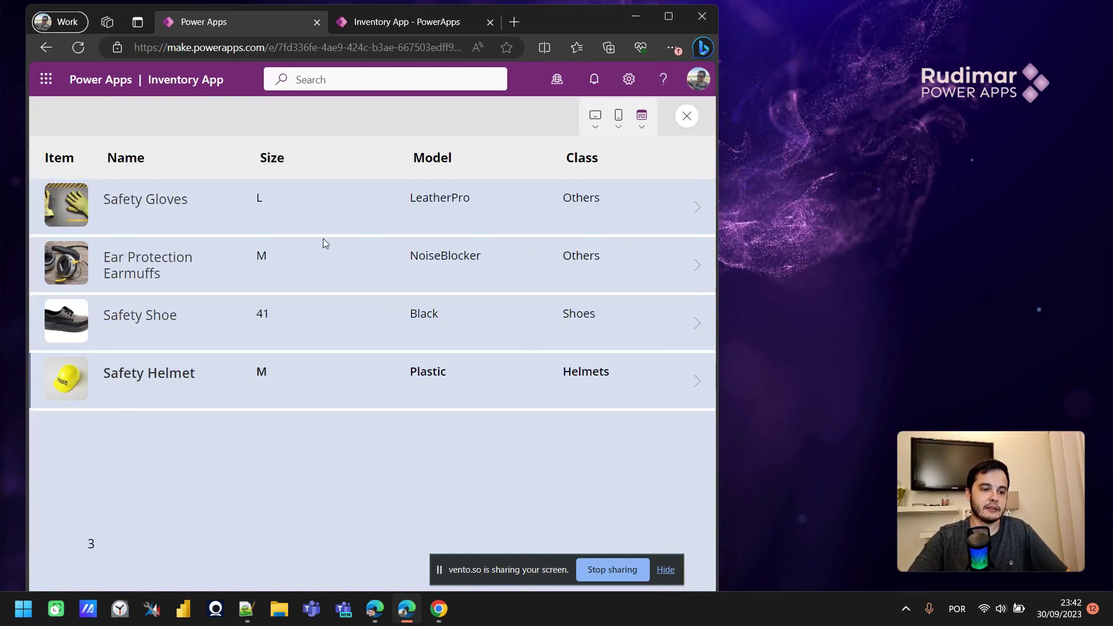
{"action": "left_click_drag", "start_coordinate": [721, 205], "coordinate": [1064, 215]}
- Preview the table on an Apple iPad 10.2", Apple iPhone 8, Apple iPhone SE and Apple iPad Air 2020
{"action": "left_click", "coordinate": [944, 124]}
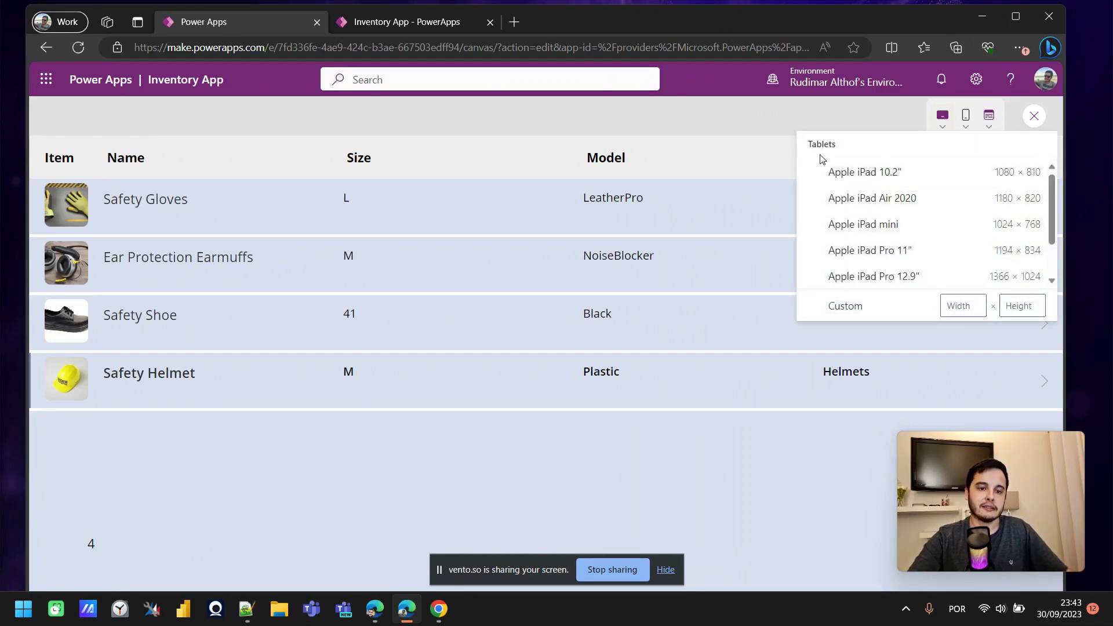
{"action": "left_click", "coordinate": [847, 174]}
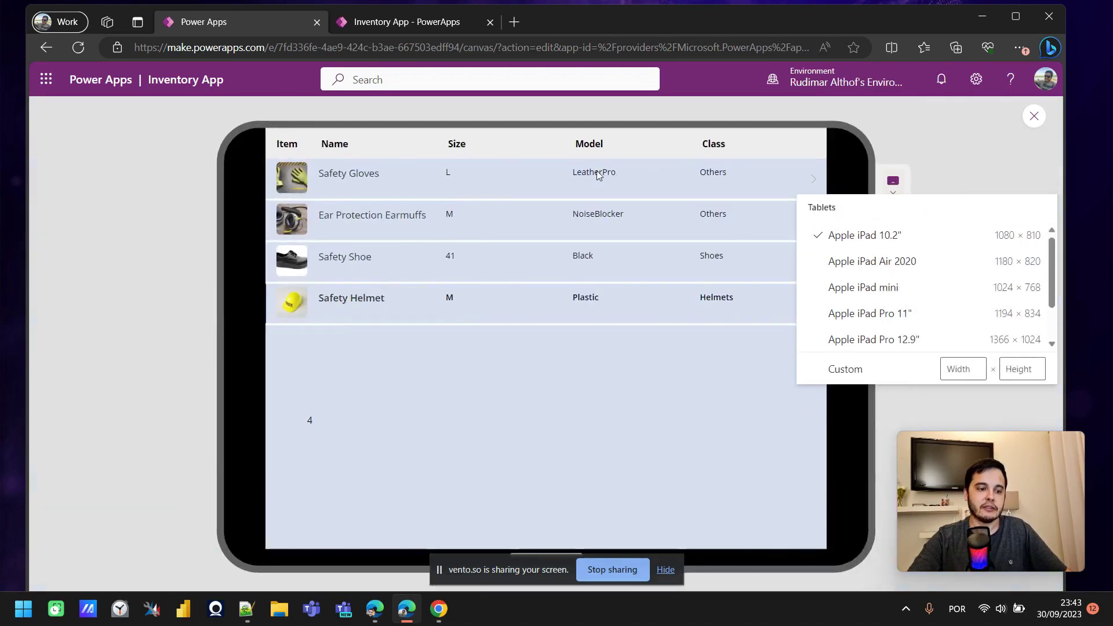
{"action": "left_click", "coordinate": [896, 213]}
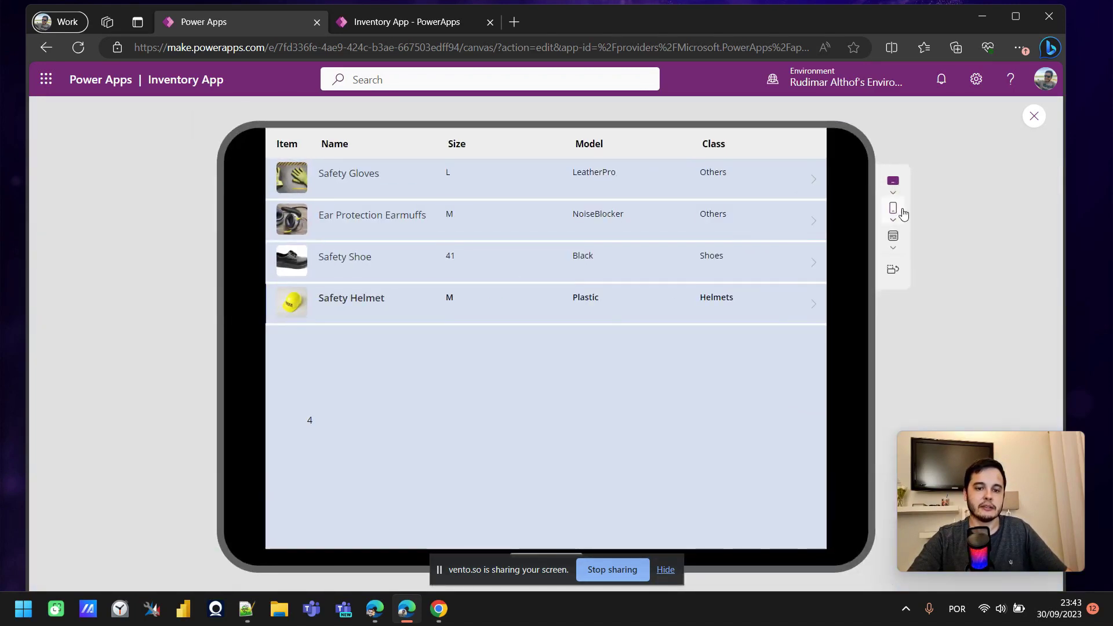
{"action": "left_click", "coordinate": [852, 291]}
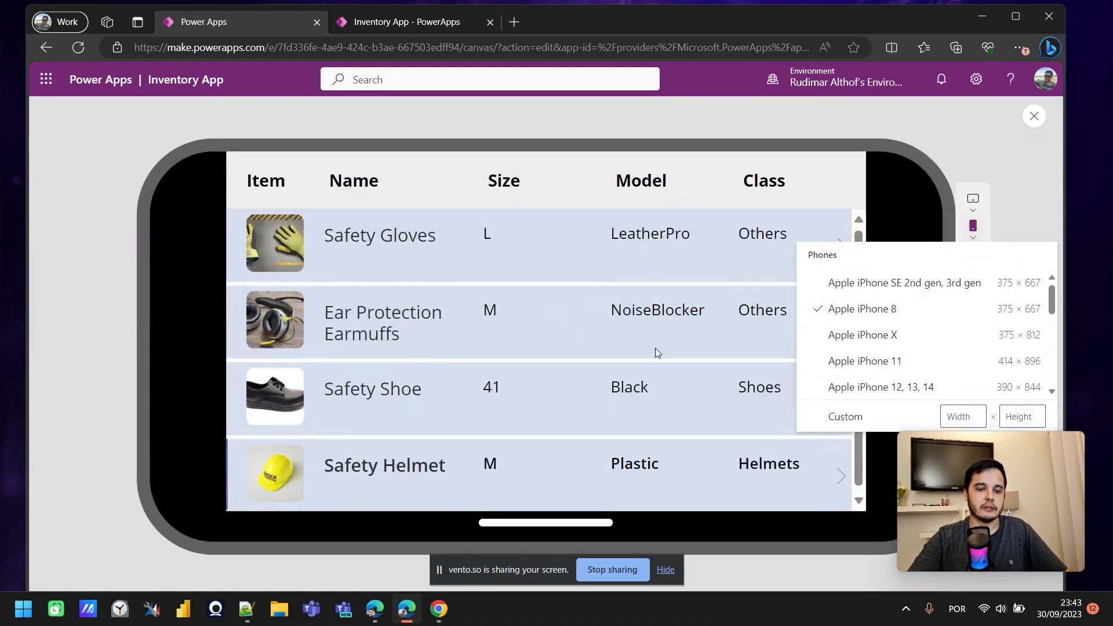
{"action": "left_click", "coordinate": [973, 227]}
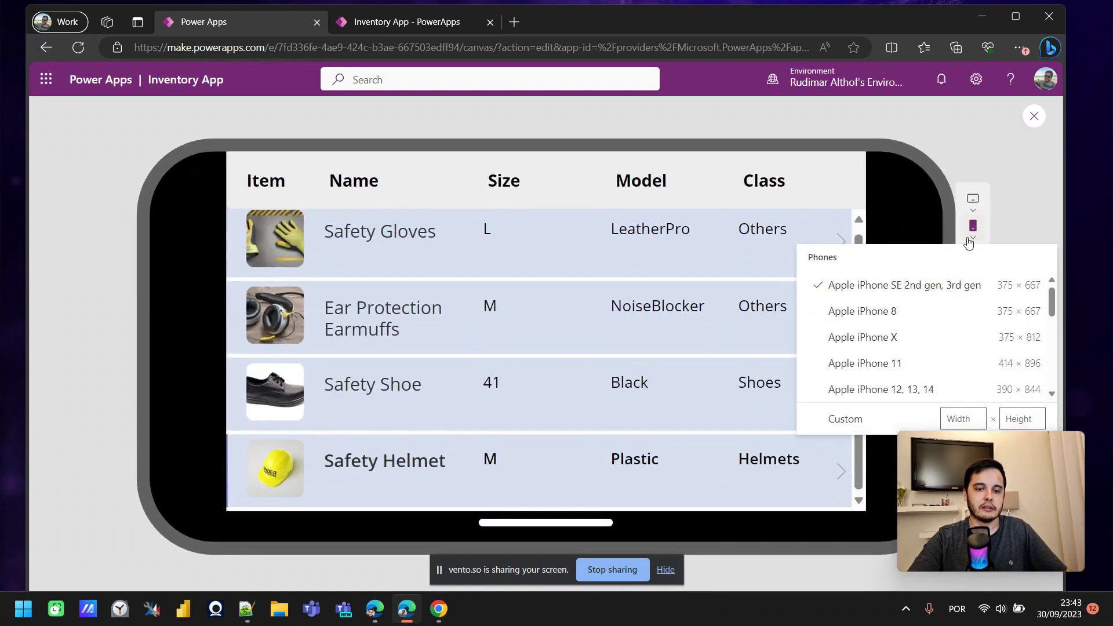
{"action": "left_click", "coordinate": [973, 198]}
{"action": "left_click", "coordinate": [883, 281]}
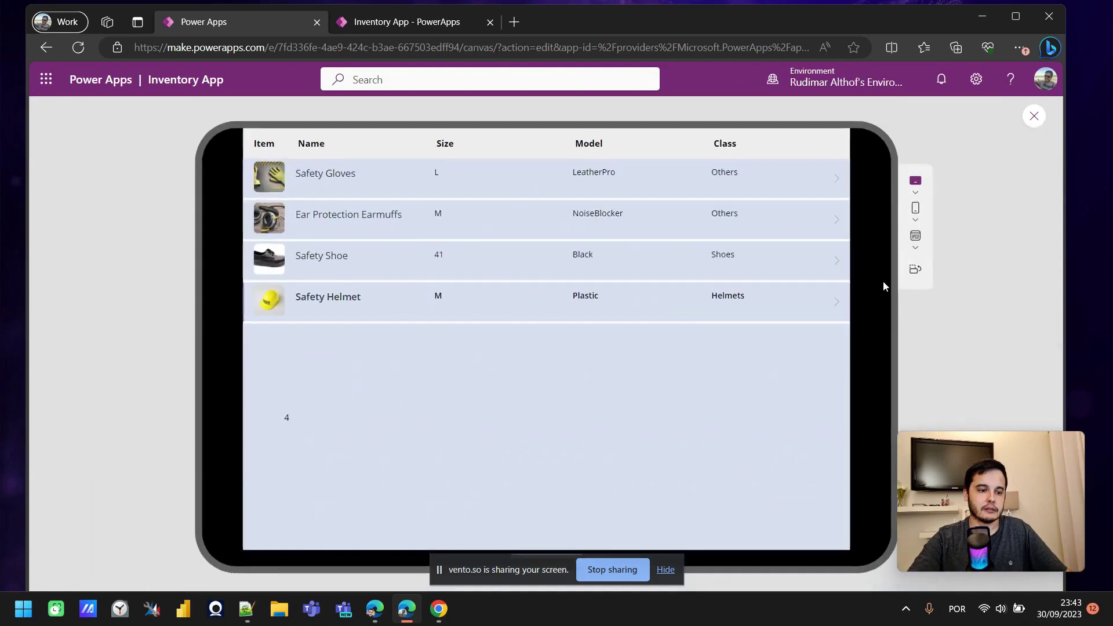
- Restart the app preview and switch it from the tablet device to Window size
{"action": "left_click", "coordinate": [1034, 116]}
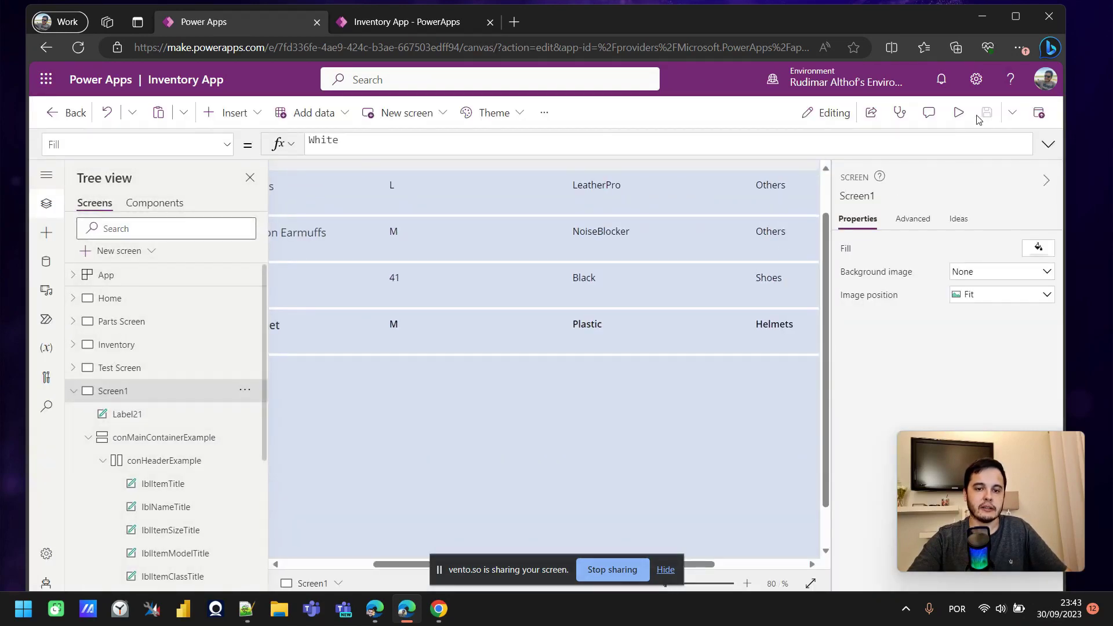
{"action": "left_click", "coordinate": [959, 112]}
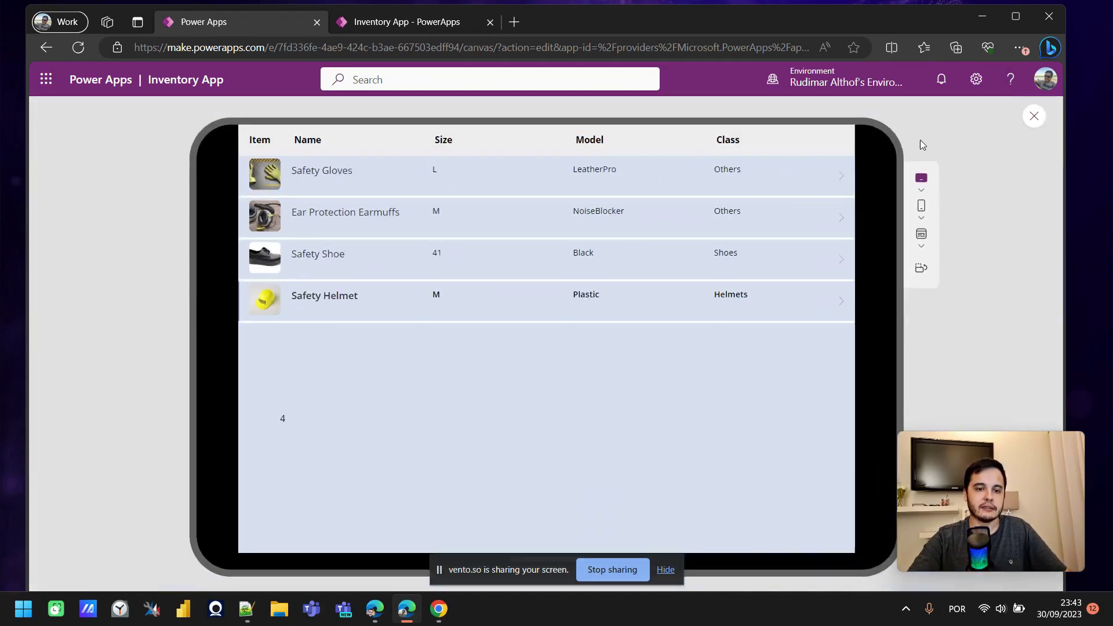
{"action": "left_click", "coordinate": [921, 244]}
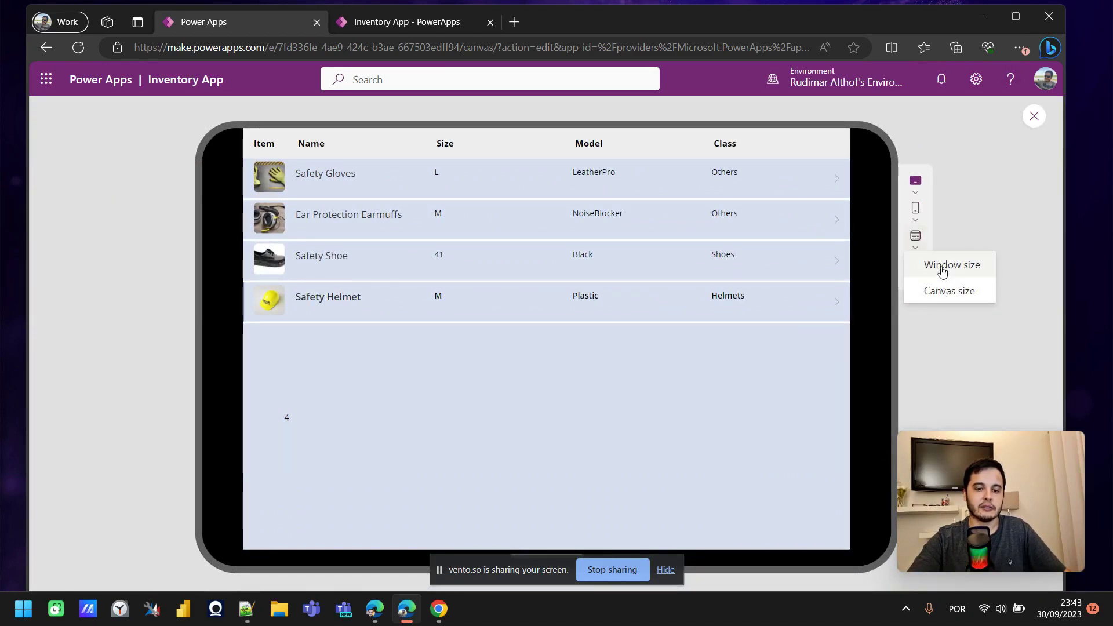
{"action": "left_click", "coordinate": [936, 265]}
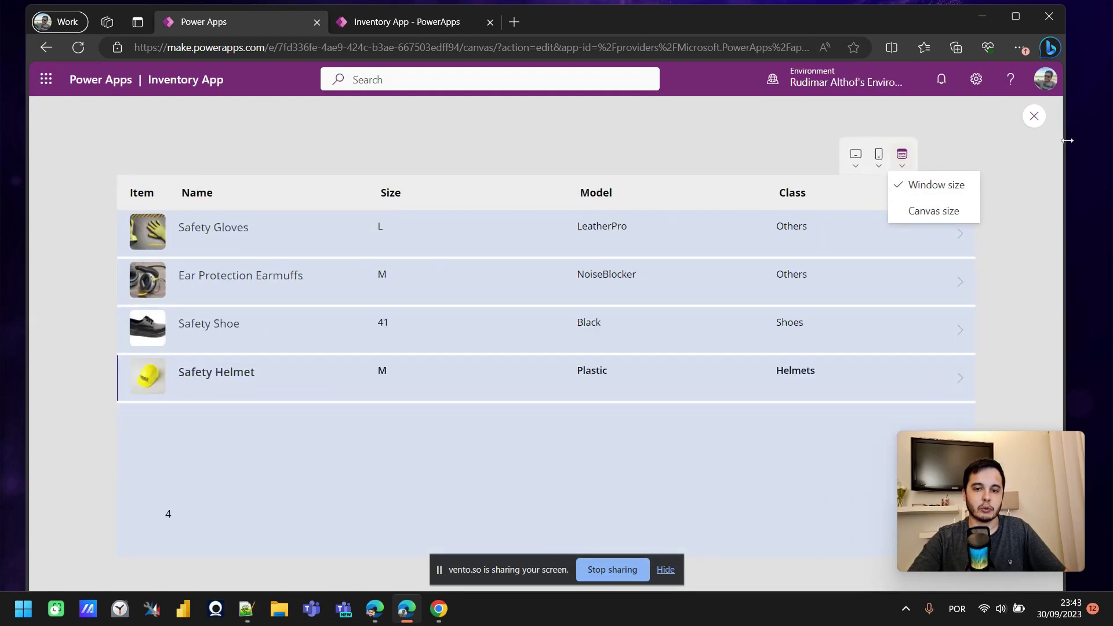
- Narrow the preview window to about phone width, and preview the screen as an Apple iPad 10.2" at that width
{"action": "left_click_drag", "start_coordinate": [1068, 140], "coordinate": [974, 141]}
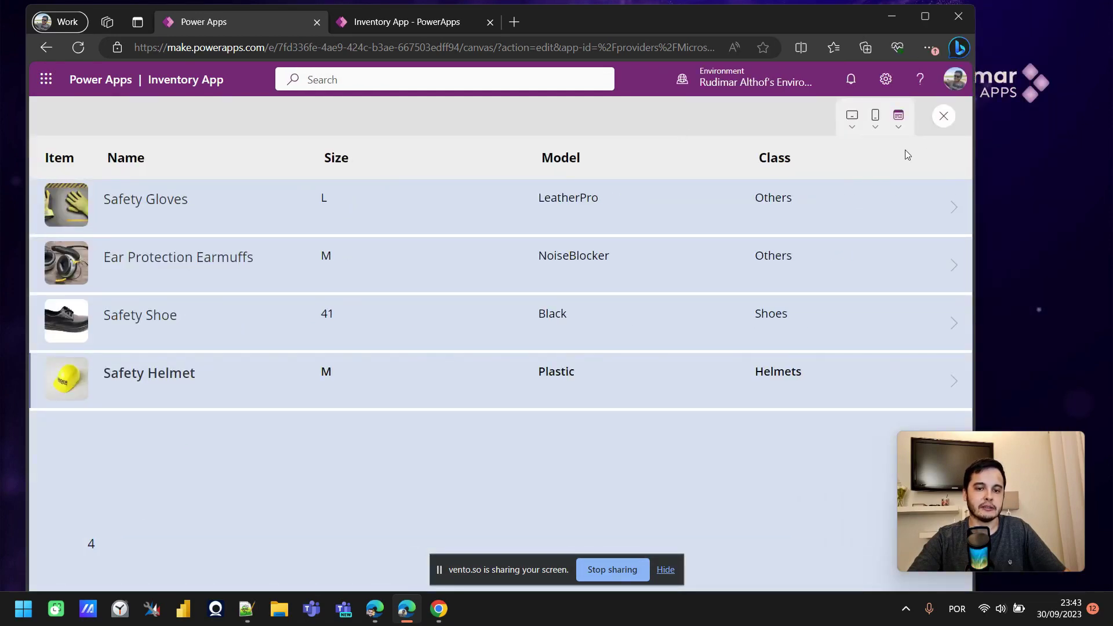
{"action": "left_click_drag", "start_coordinate": [978, 181], "coordinate": [446, 225]}
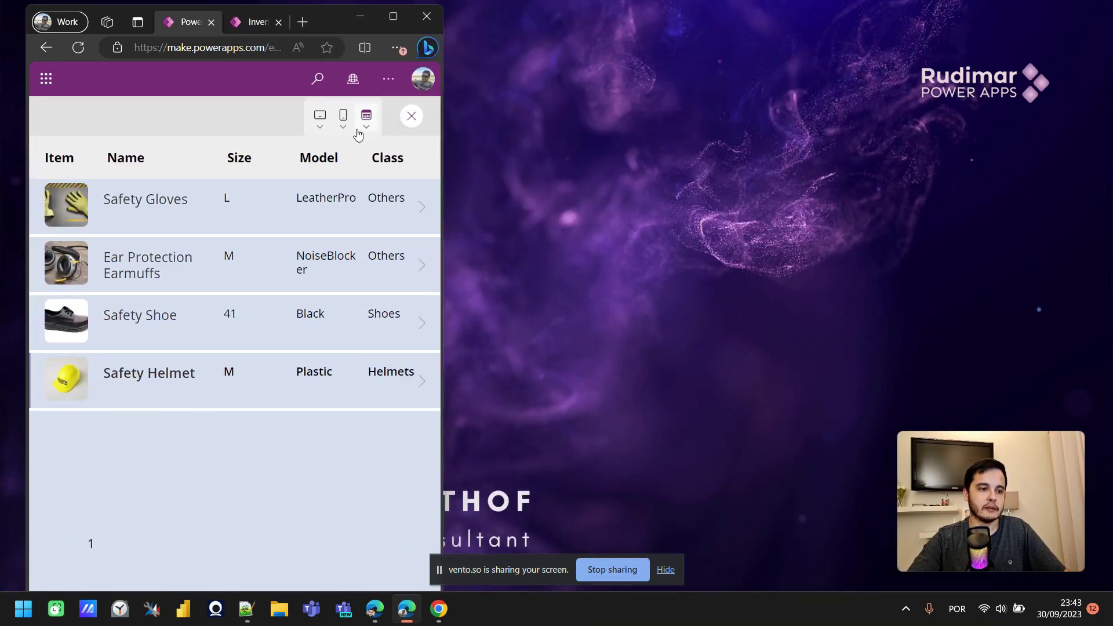
{"action": "left_click", "coordinate": [321, 122]}
{"action": "left_click", "coordinate": [251, 181]}
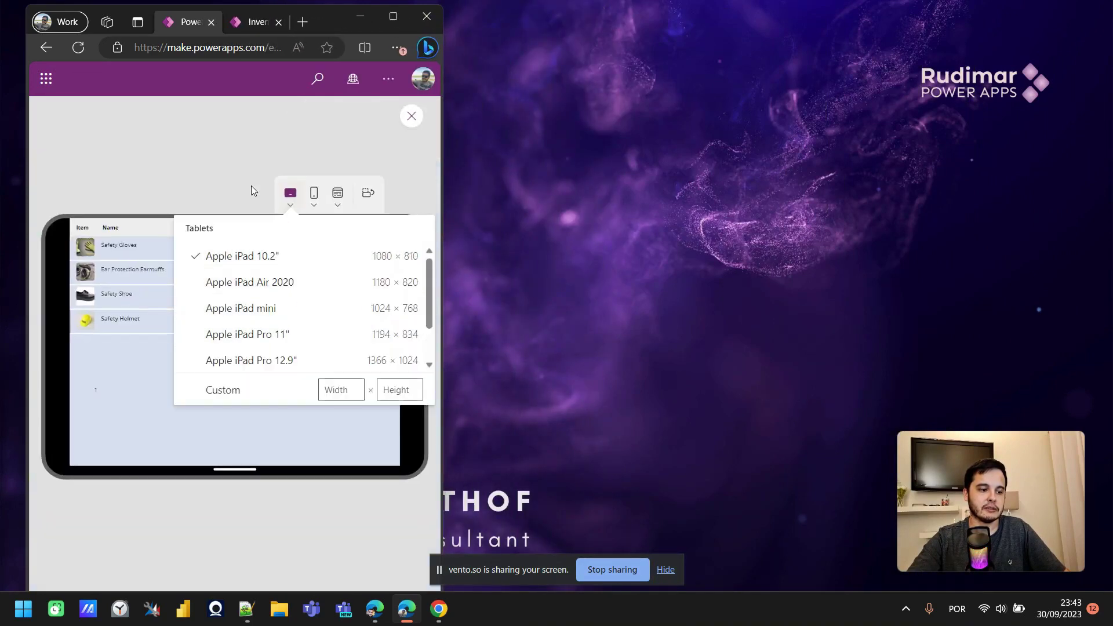
- Maximize the browser window and check the size label's number in the Apple iPad 10.2" preview
{"action": "left_click", "coordinate": [154, 349]}
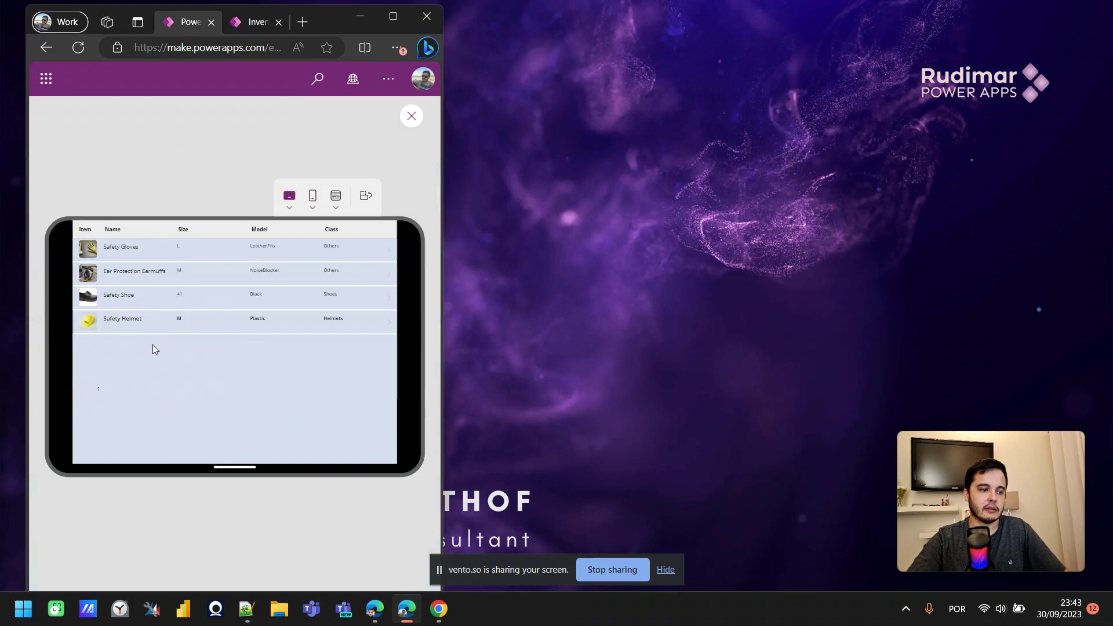
{"action": "left_click", "coordinate": [394, 16]}
{"action": "triple_click", "coordinate": [321, 412]}
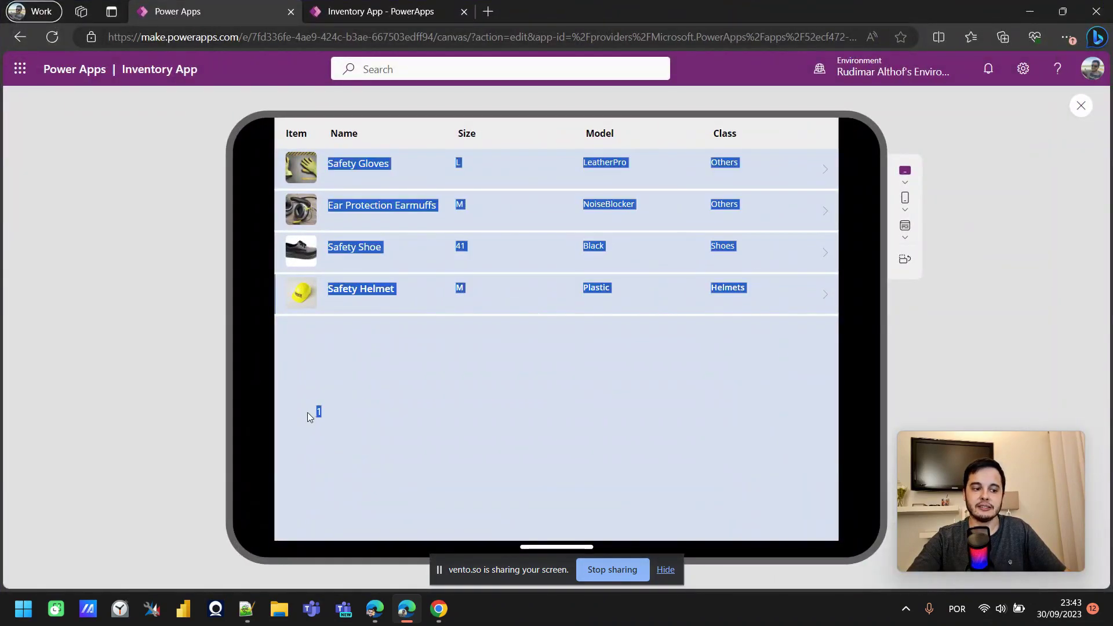
{"action": "left_click", "coordinate": [321, 412]}
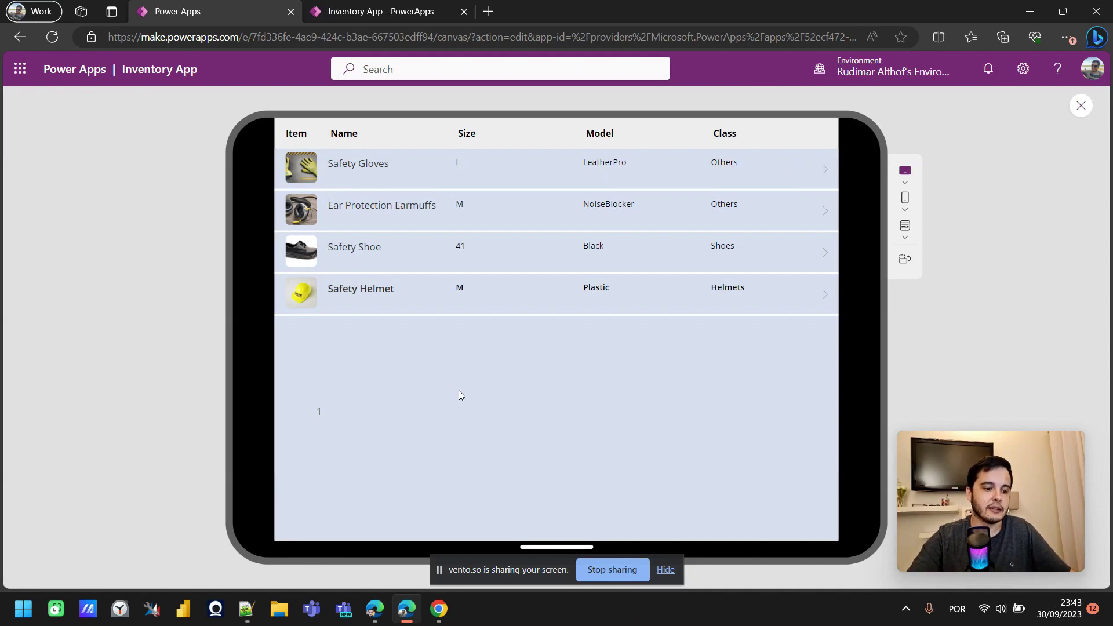
- Preview the table on an Apple iPhone 8 and open the list of tablet devices
{"action": "left_click", "coordinate": [906, 209]}
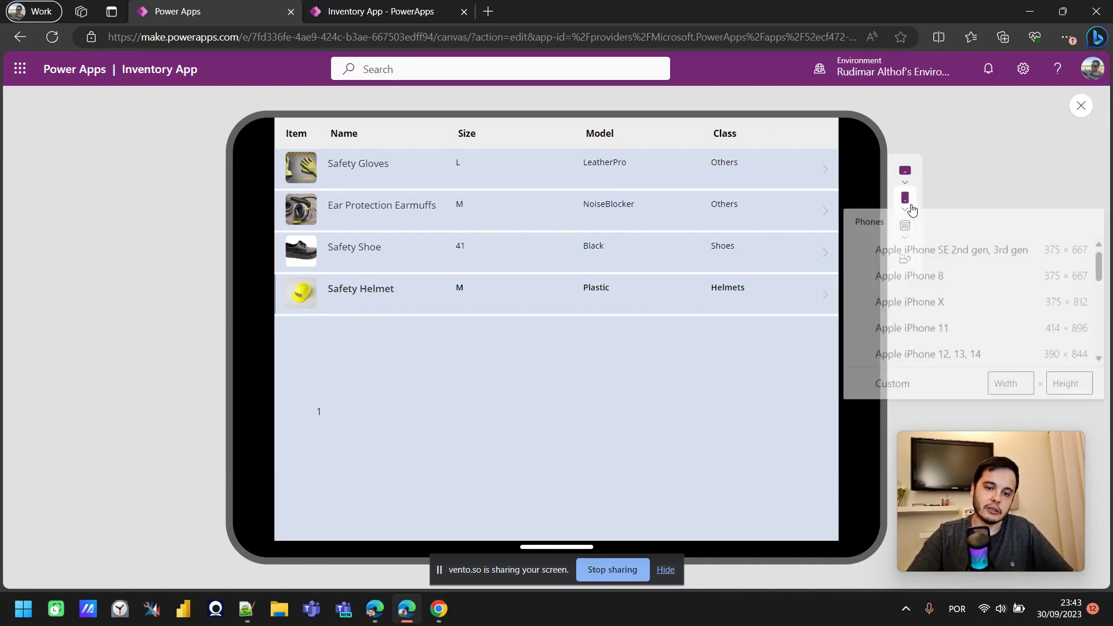
{"action": "left_click", "coordinate": [914, 281]}
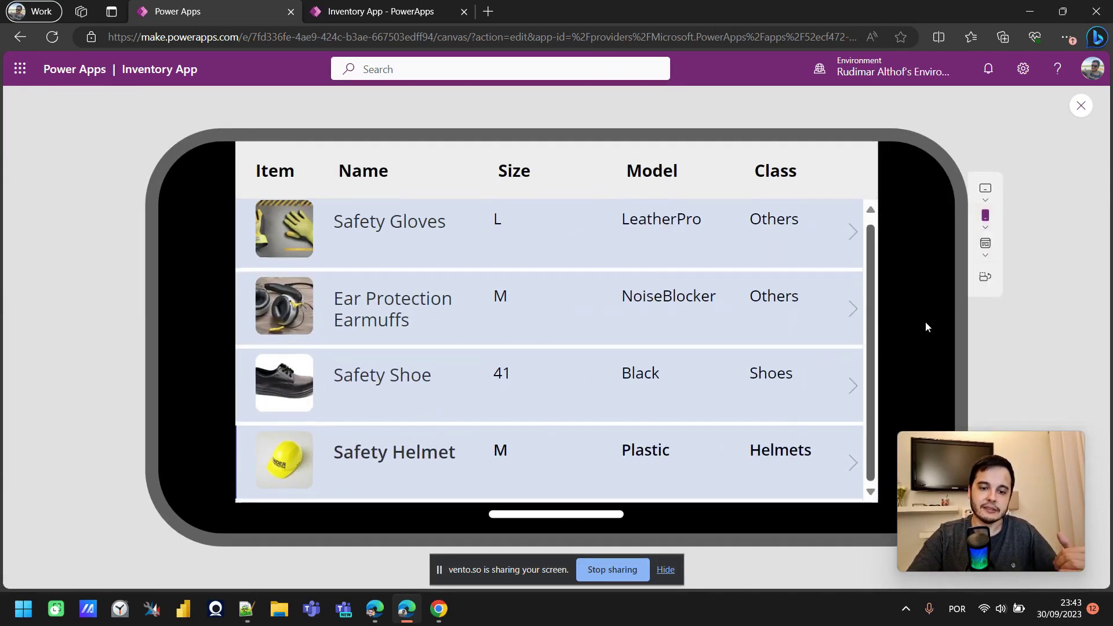
{"action": "left_click", "coordinate": [986, 188]}
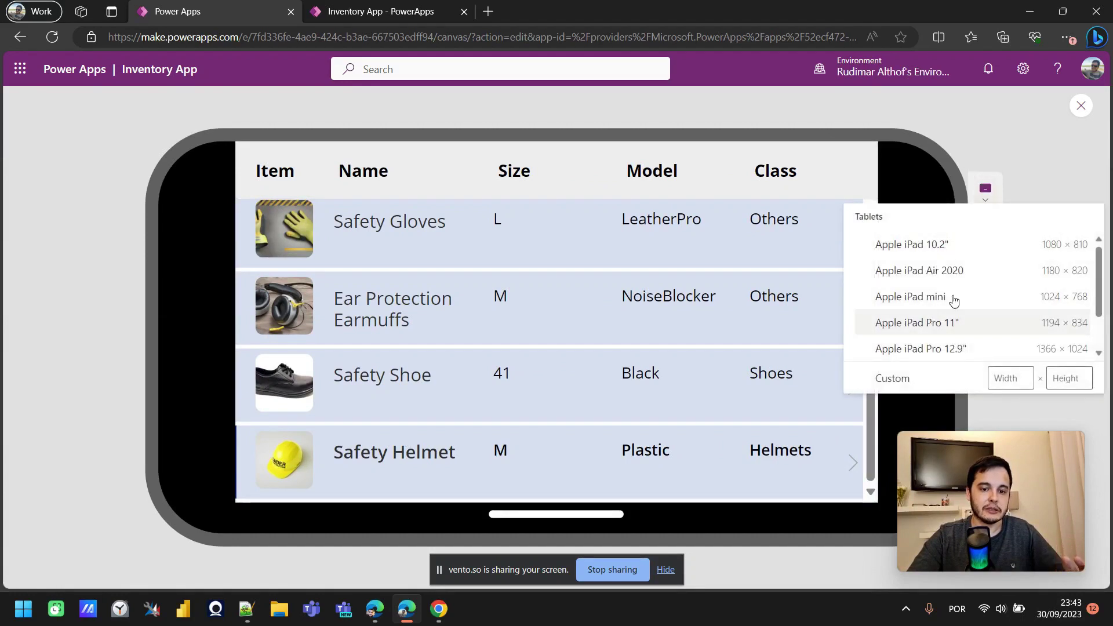
- Switch the preview to Window size and compare the size label's number between the maximized window and narrower widths
{"action": "left_click", "coordinate": [986, 257]}
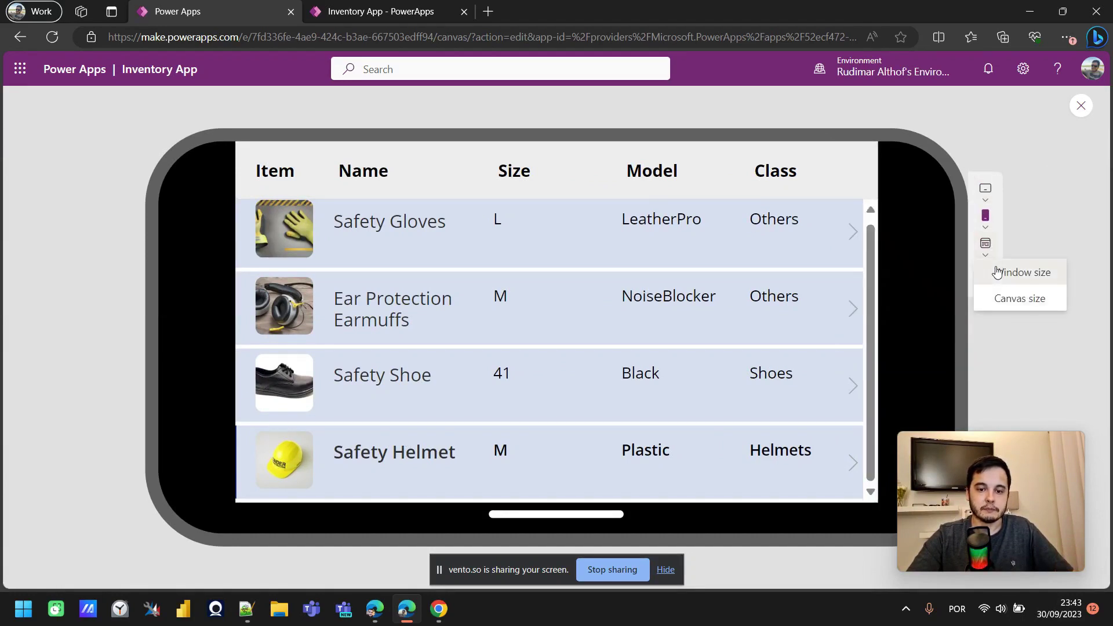
{"action": "left_click", "coordinate": [1008, 270]}
{"action": "double_click", "coordinate": [64, 532]}
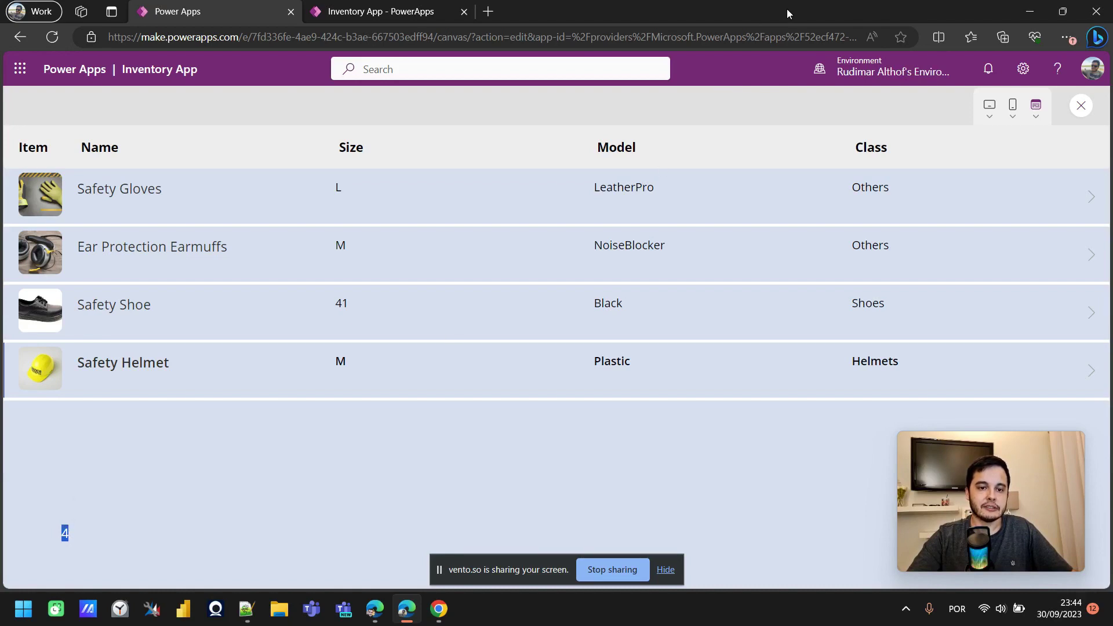
{"action": "left_click_drag", "start_coordinate": [787, 9], "coordinate": [439, 20]}
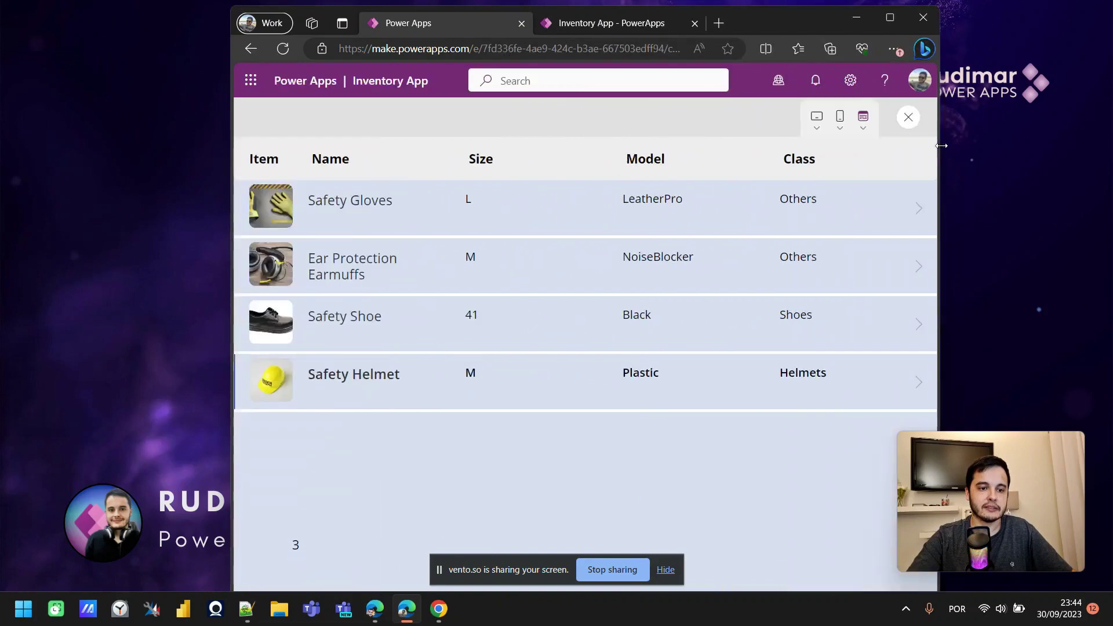
{"action": "left_click_drag", "start_coordinate": [942, 146], "coordinate": [1042, 146]}
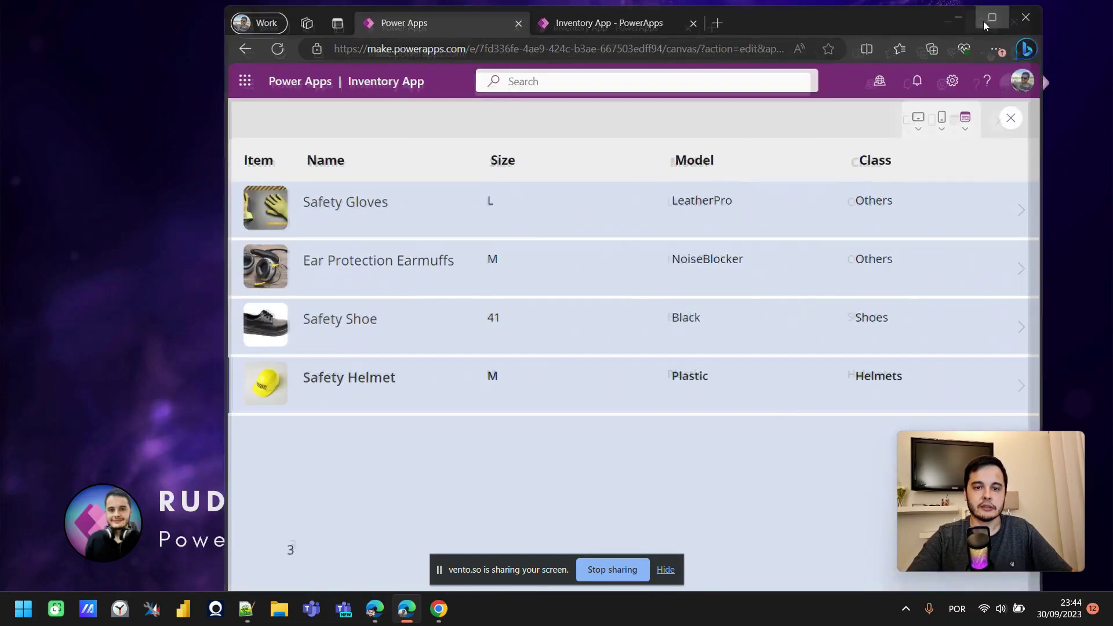
{"action": "left_click", "coordinate": [983, 21]}
- Inspect the preview in the browser's developer tools, widen the tools area and turn on device emulation
{"action": "right_click", "coordinate": [613, 510]}
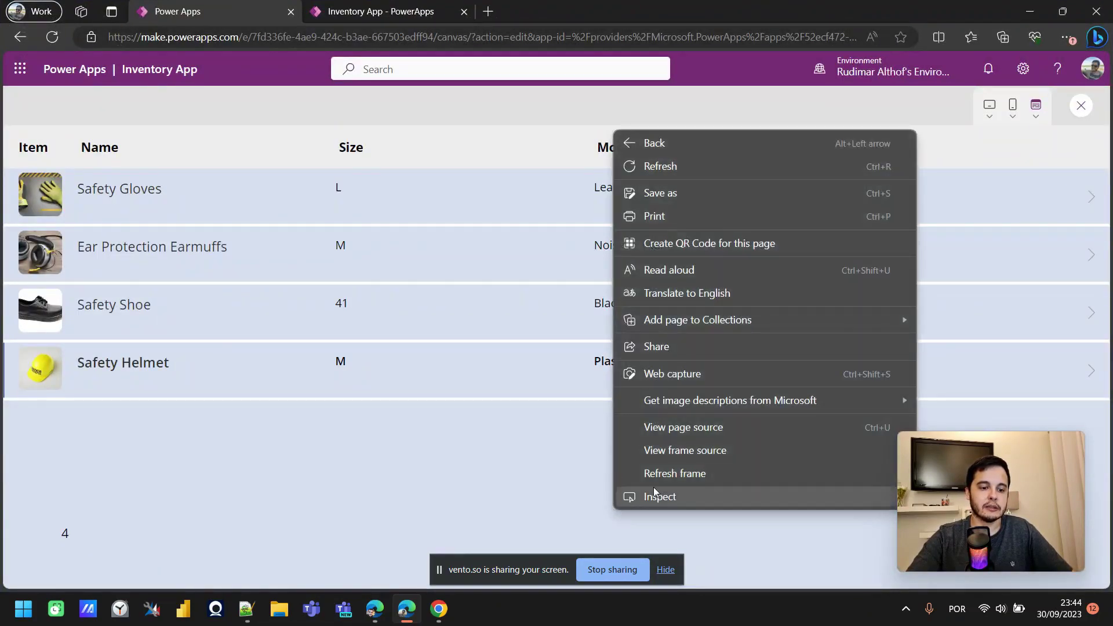
{"action": "left_click", "coordinate": [678, 497]}
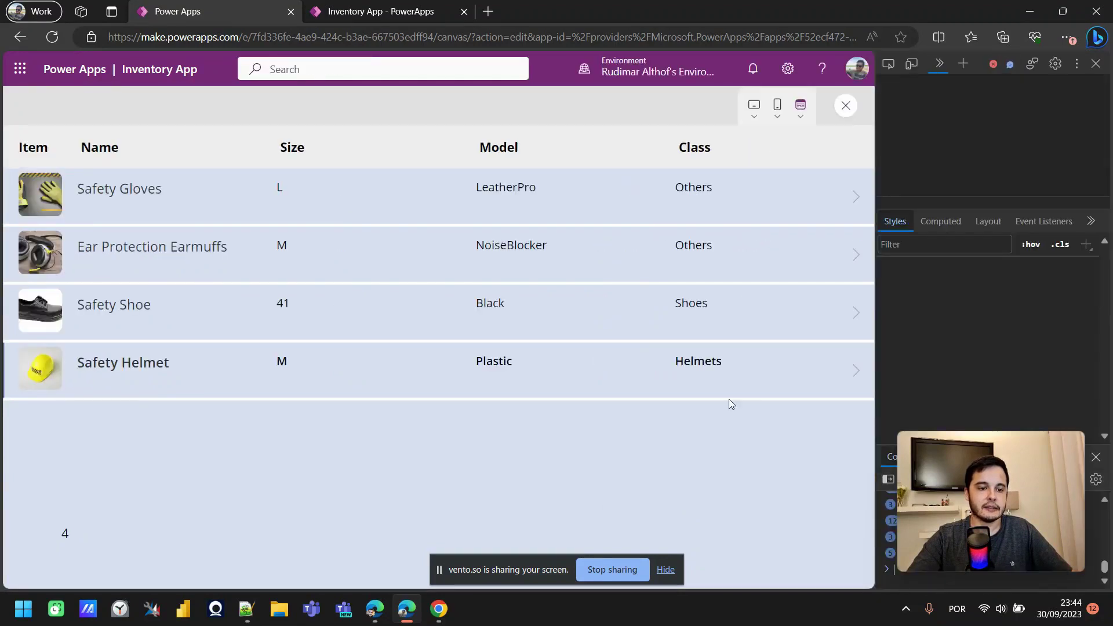
{"action": "left_click_drag", "start_coordinate": [875, 180], "coordinate": [695, 184]}
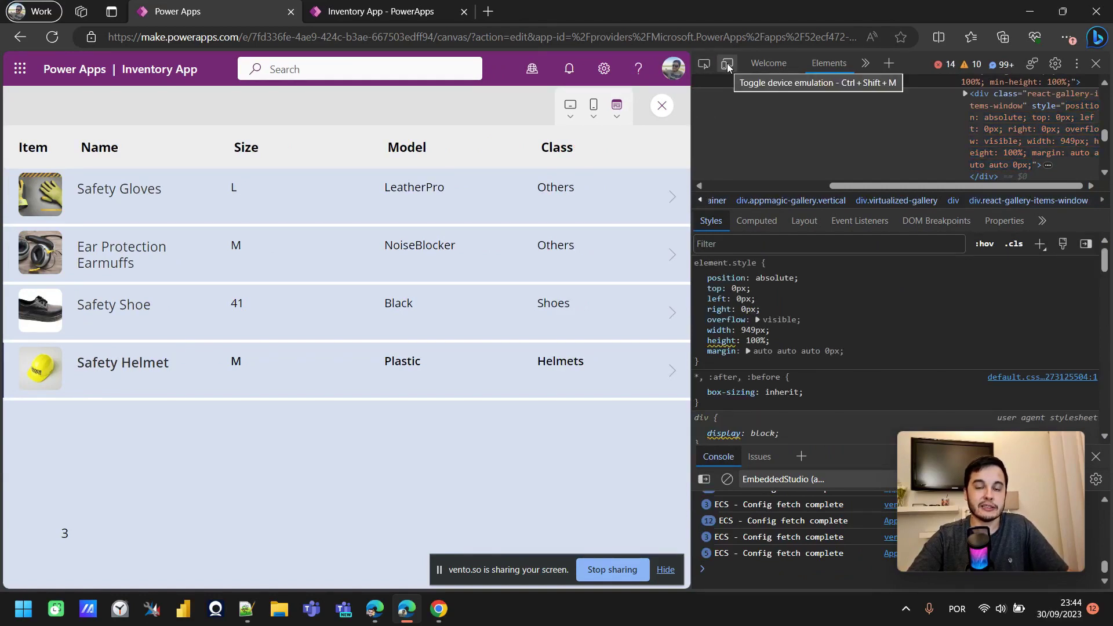
{"action": "left_click", "coordinate": [727, 64]}
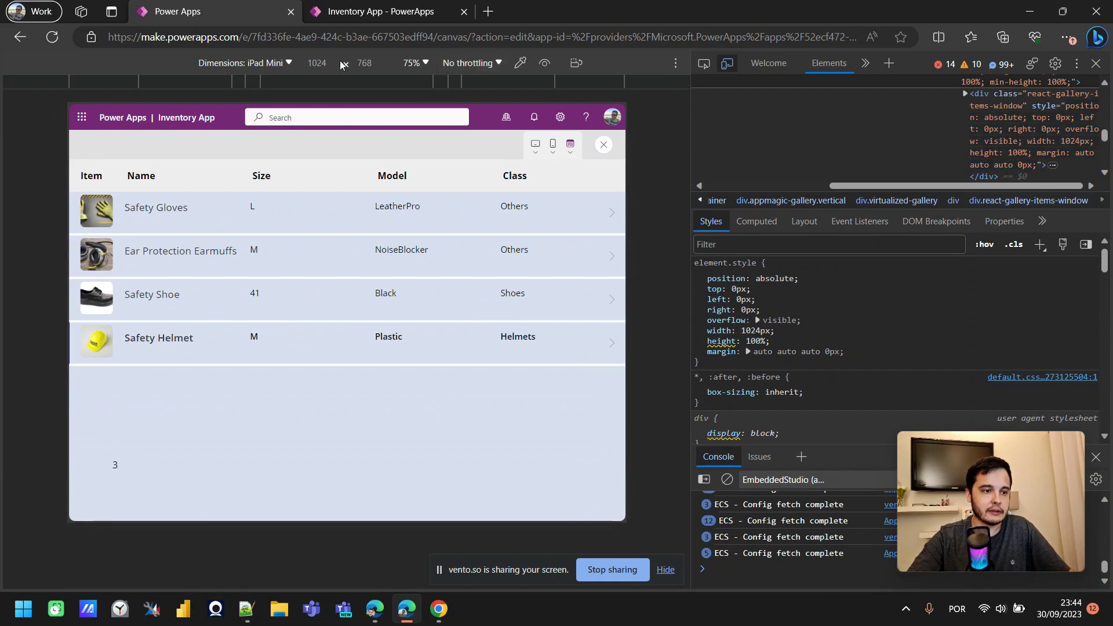
- Emulate an iPhone XR to examine the table's layout and size number, and close the developer tools
{"action": "left_click", "coordinate": [269, 62]}
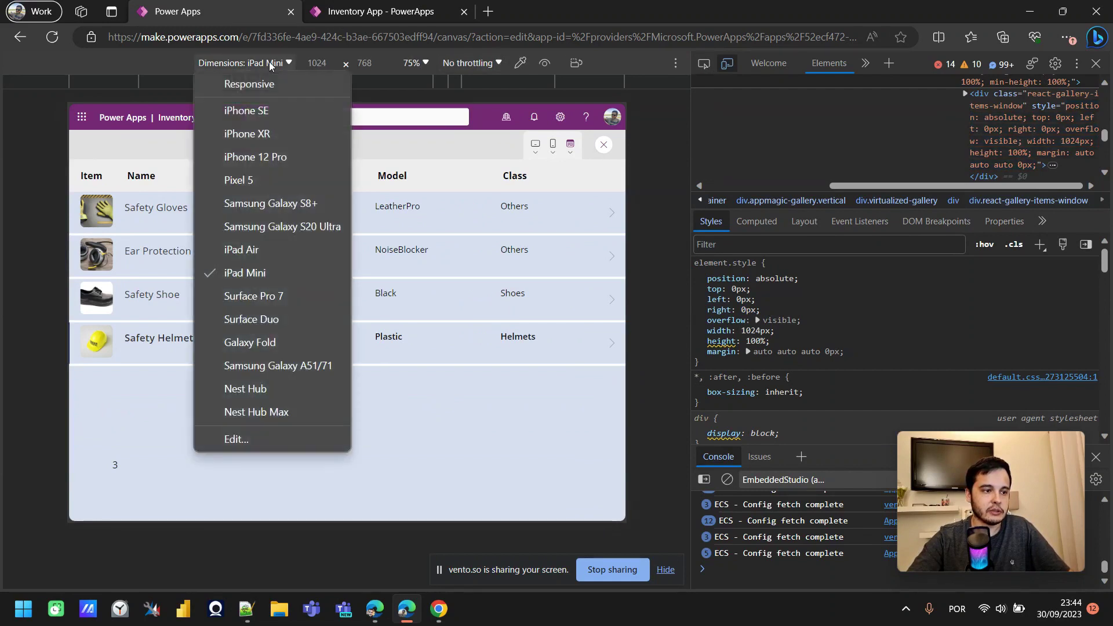
{"action": "left_click", "coordinate": [242, 135]}
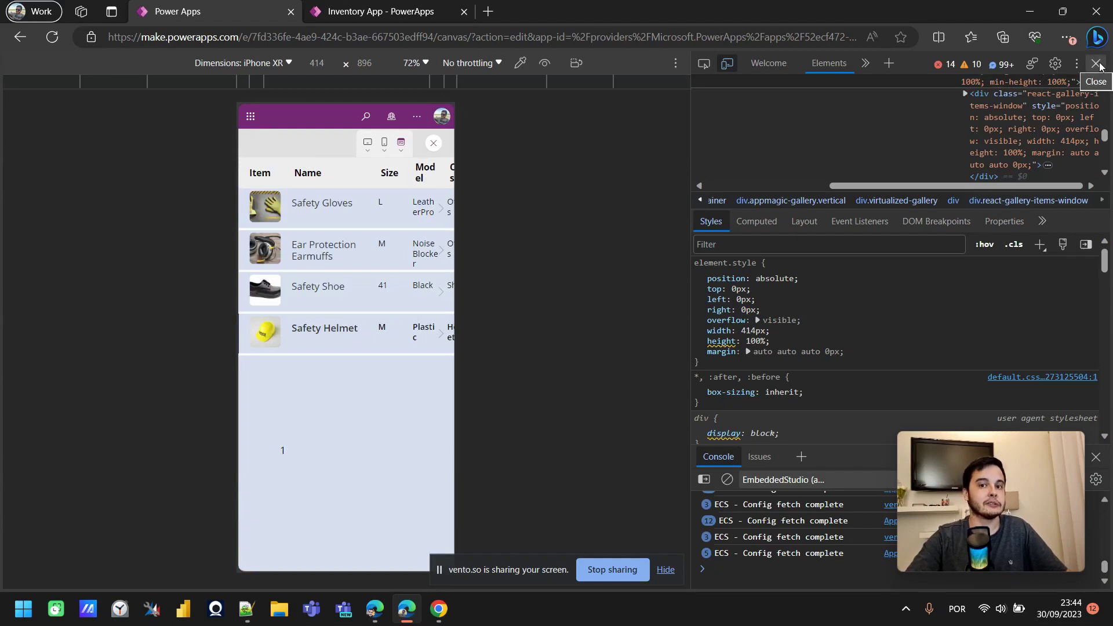
{"action": "left_click", "coordinate": [1097, 64]}
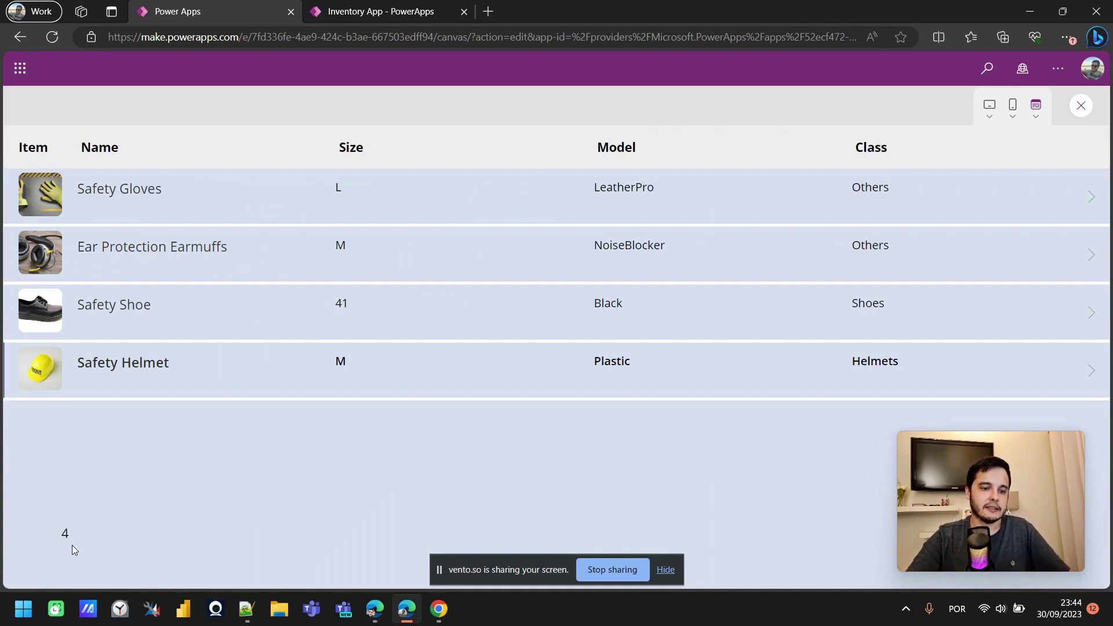
- Exit the preview and set the font size of the gallery's name, size, model and class labels to If(App.ActiveScreen.Size>2, 13, 11)
{"action": "key", "text": "Escape"}
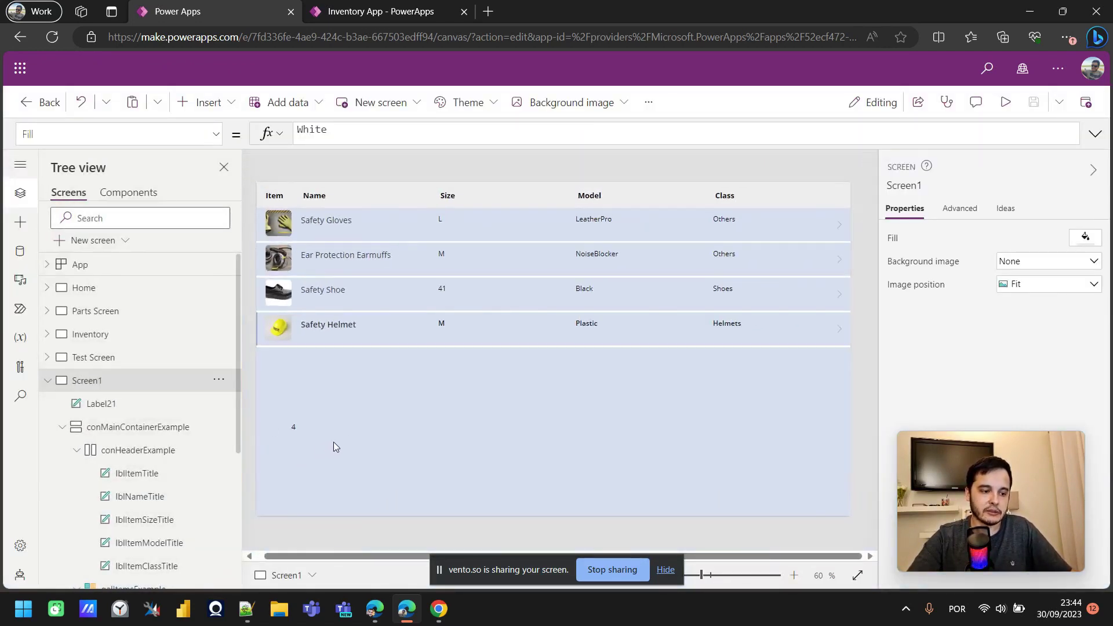
{"action": "left_click", "coordinate": [343, 222]}
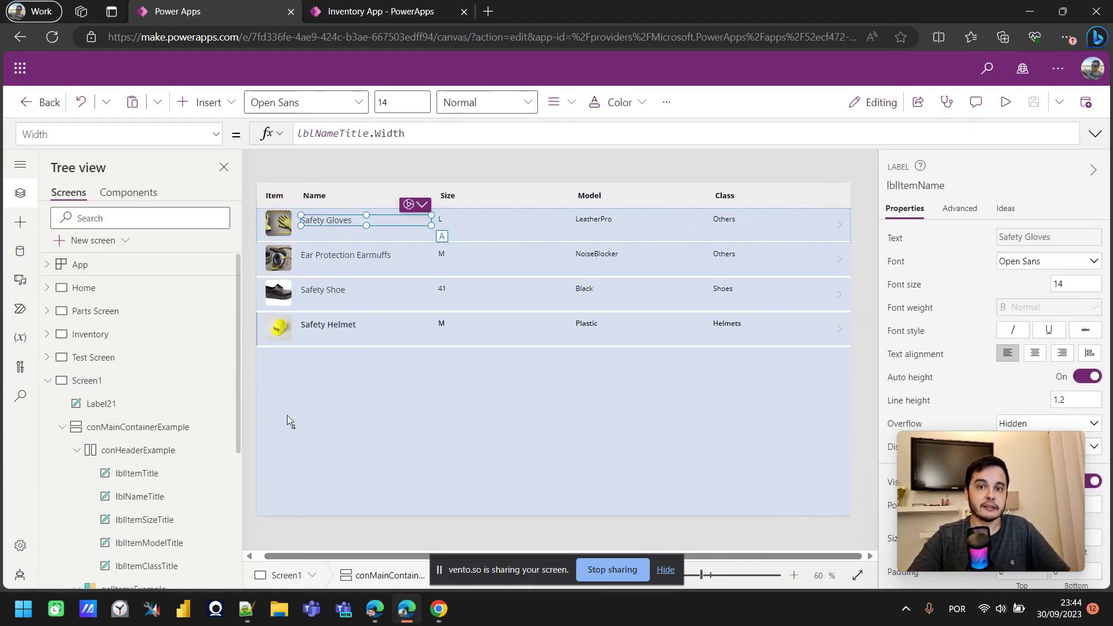
{"action": "left_click", "coordinate": [452, 225], "text": "shift"}
{"action": "left_click", "coordinate": [594, 224], "text": "shift"}
{"action": "left_click", "coordinate": [724, 222], "text": "shift"}
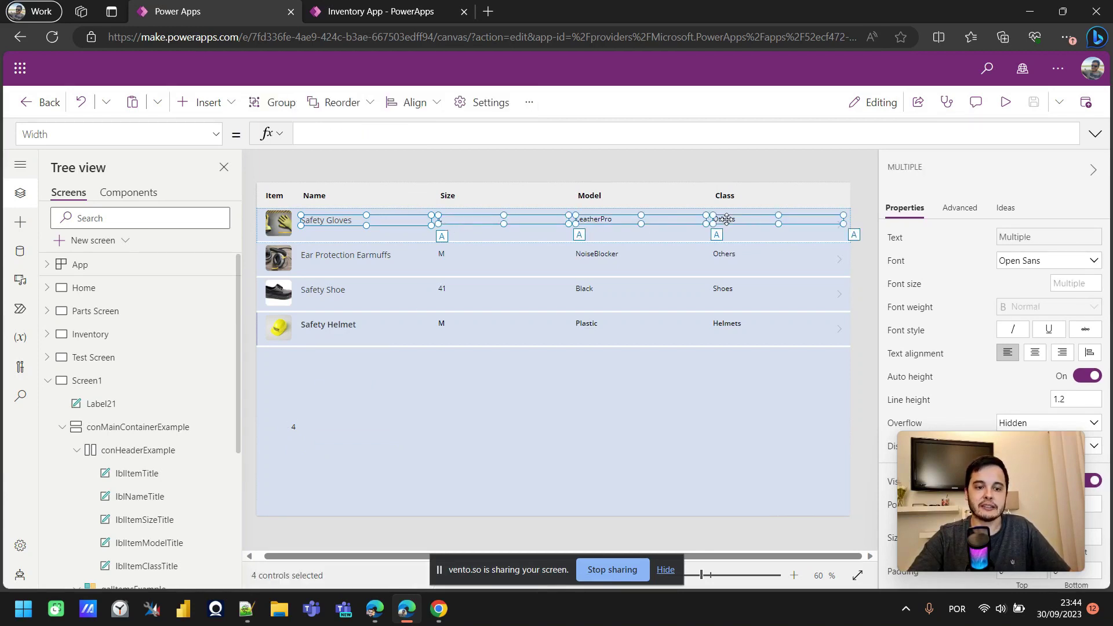
{"action": "left_click", "coordinate": [906, 285]}
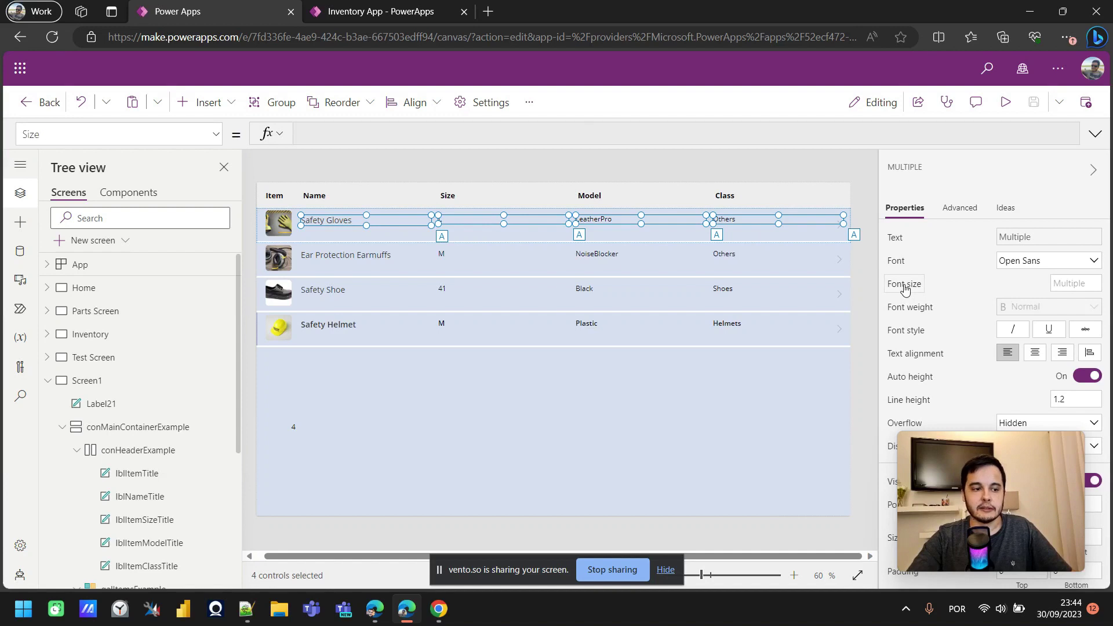
{"action": "left_click", "coordinate": [336, 134]}
{"action": "type", "text": "If(A"}
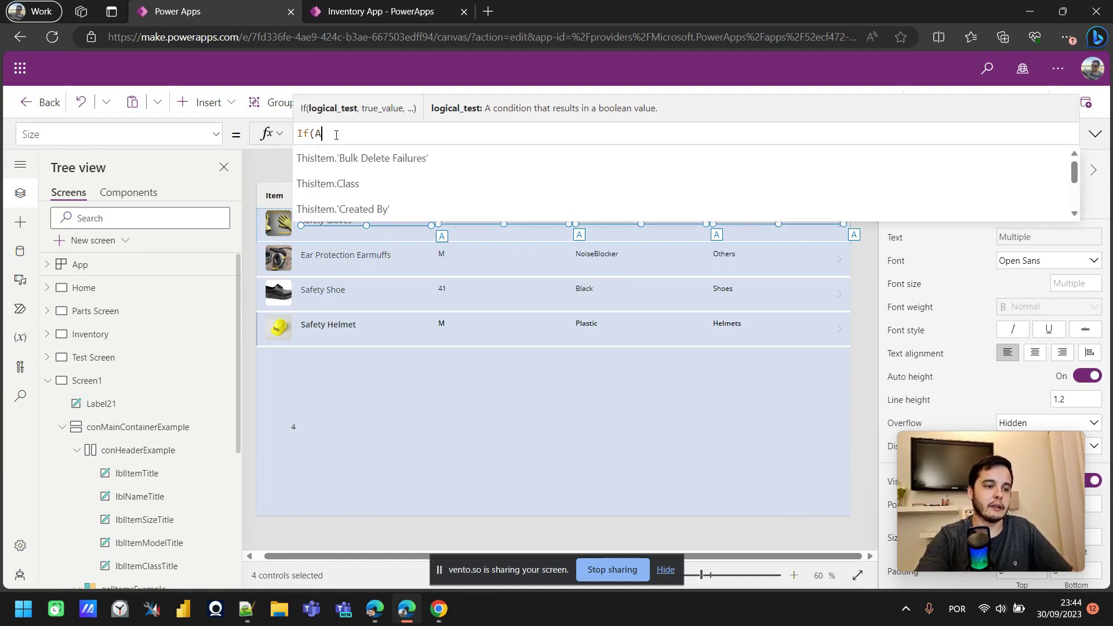
{"action": "type", "text": "pp.s"}
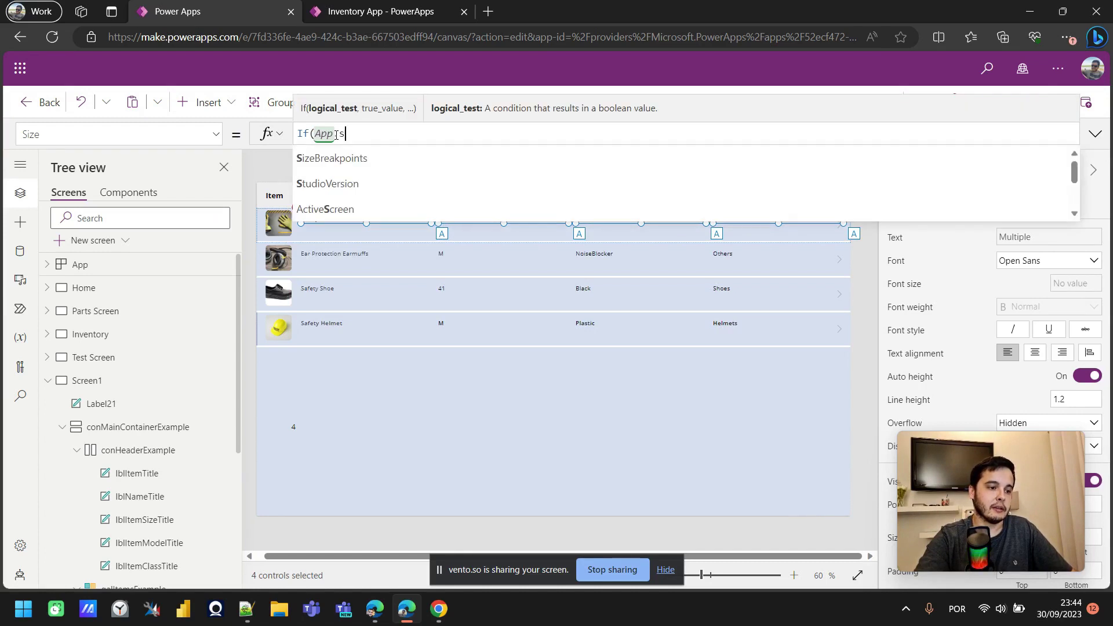
{"action": "key", "text": "Down"}
{"action": "key", "text": "Down"}
{"action": "key", "text": "Tab"}
{"action": "type", "text": "."}
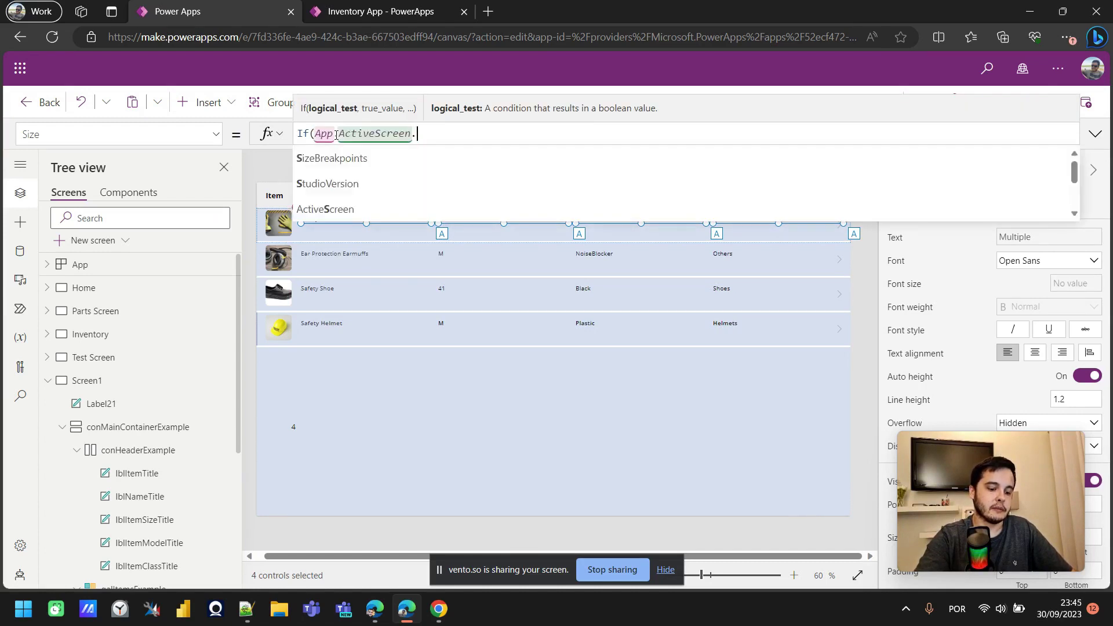
{"action": "type", "text": "s"}
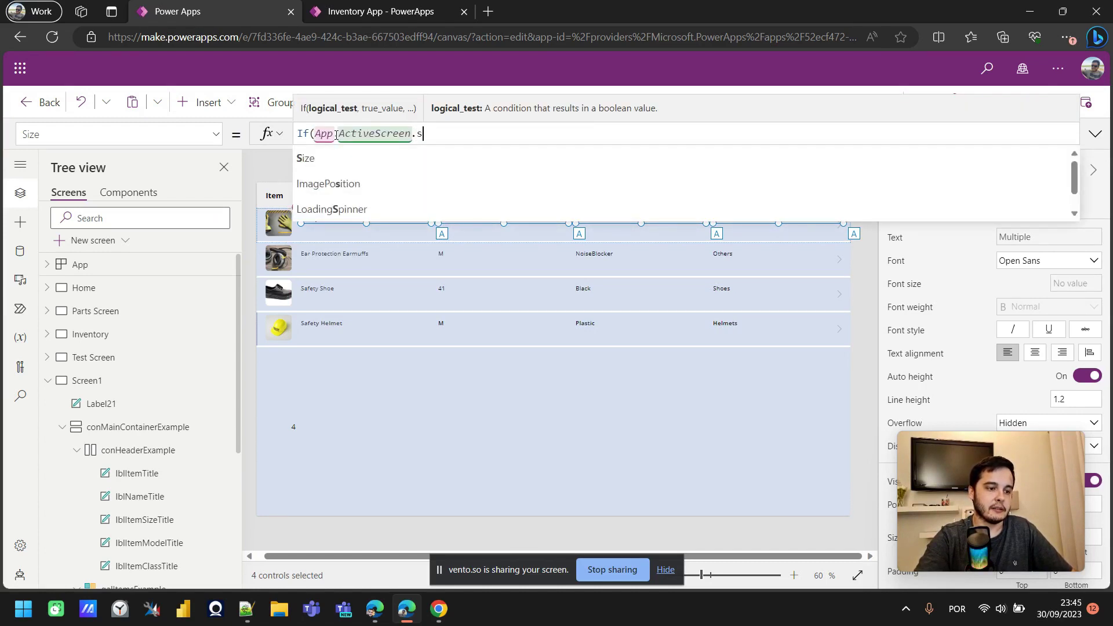
{"action": "key", "text": "Tab"}
{"action": "type", "text": ">2"}
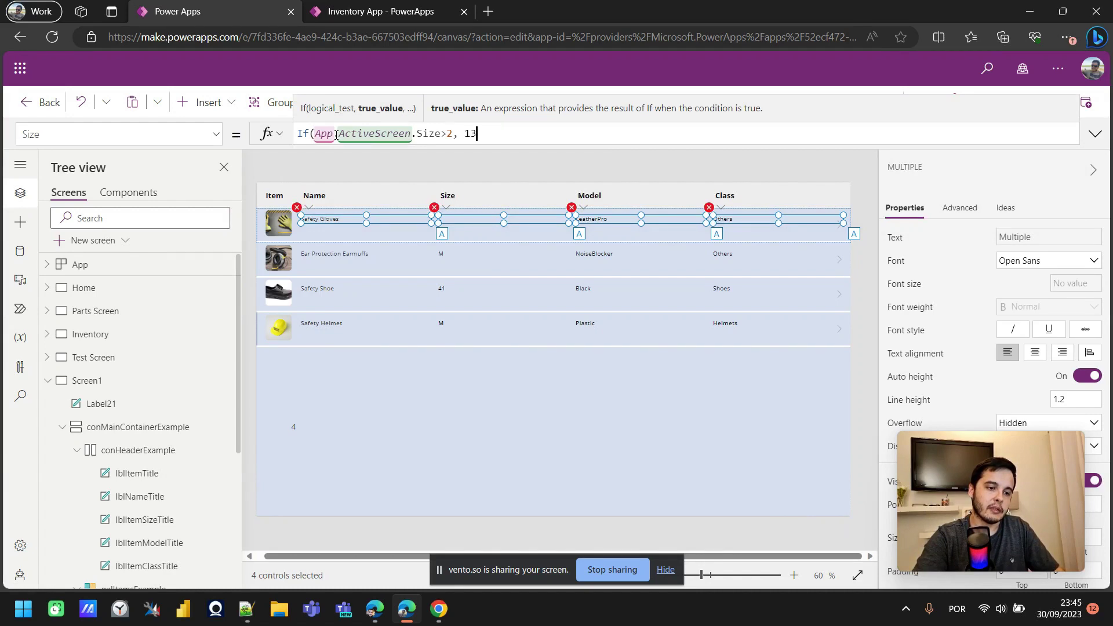
{"action": "type", "text": ", 11"}
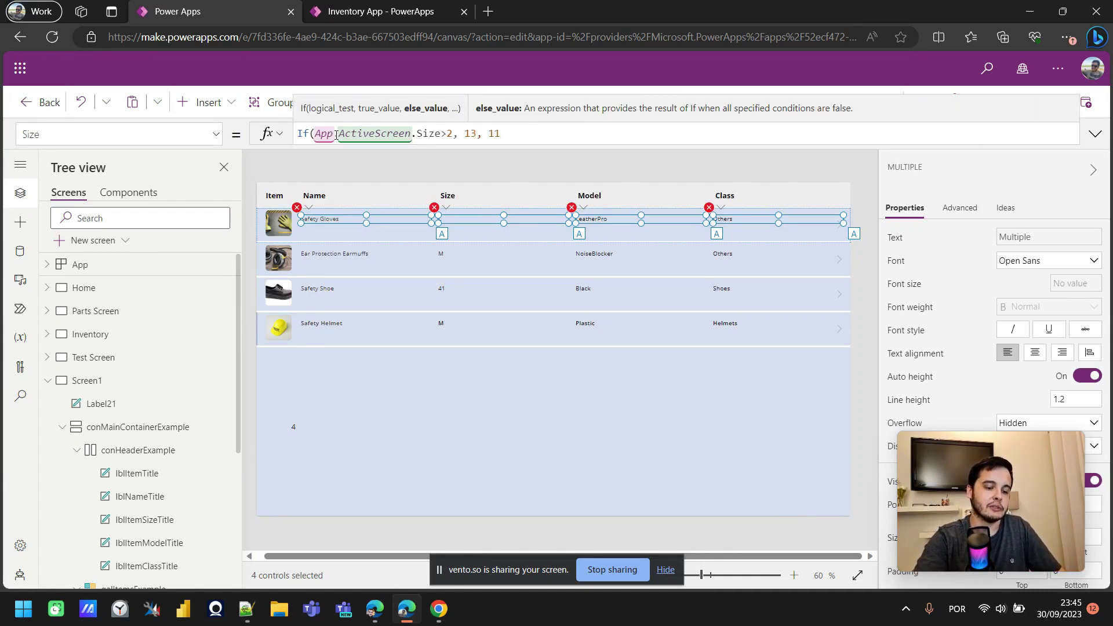
{"action": "type", "text": ")"}
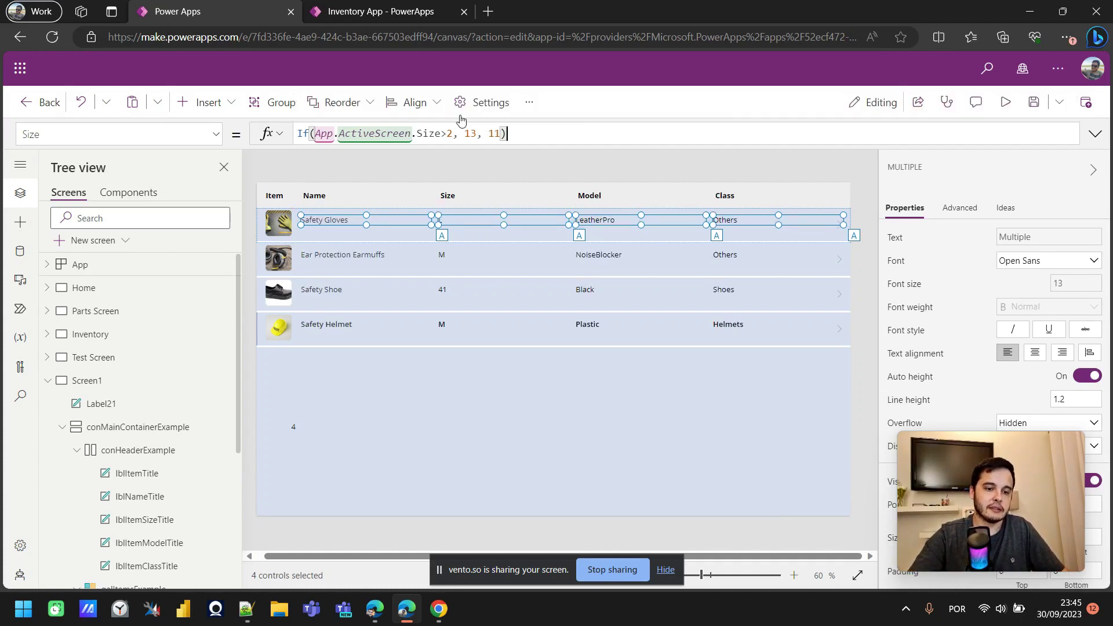
- Preview the app and compare the gallery's text size with the size label's number while narrowing the window from full to small width
{"action": "left_click", "coordinate": [1005, 102]}
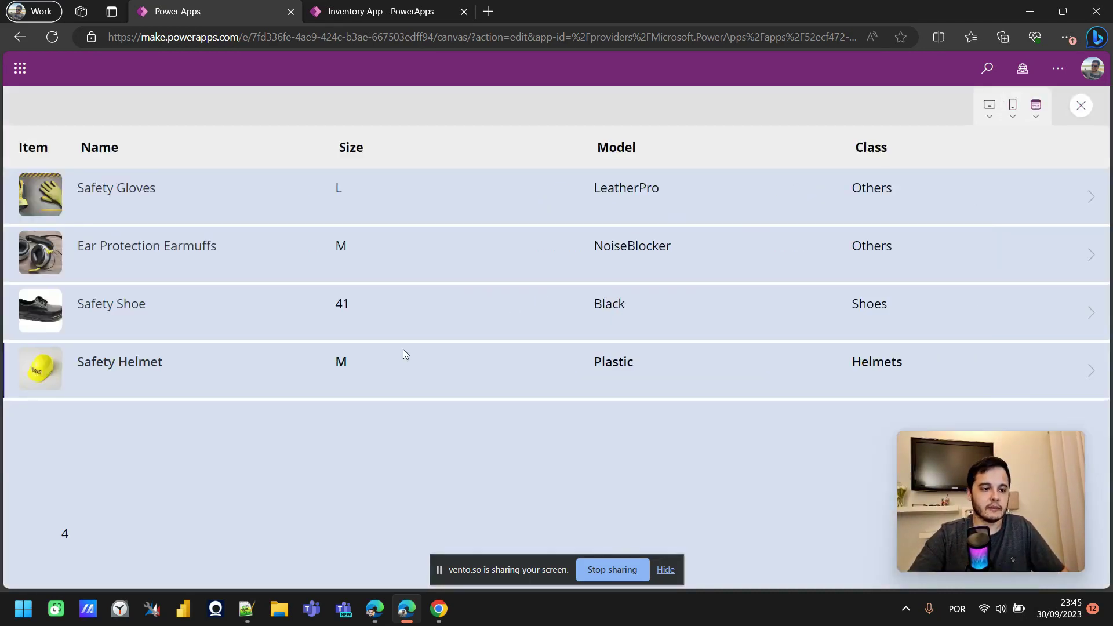
{"action": "double_click", "coordinate": [65, 534]}
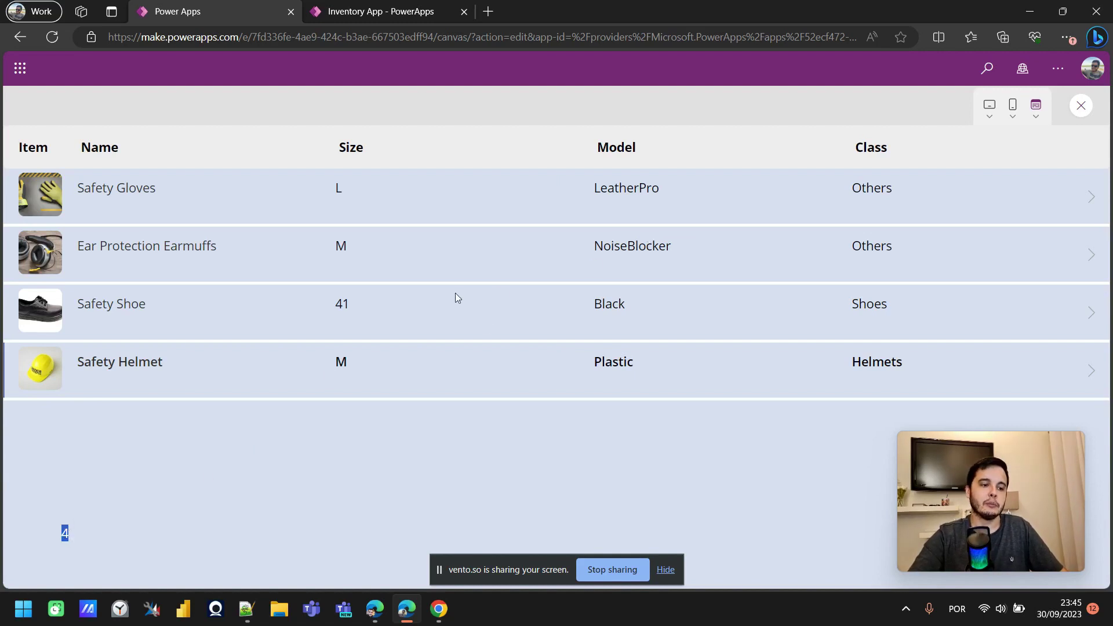
{"action": "left_click_drag", "start_coordinate": [597, 187], "coordinate": [626, 192]}
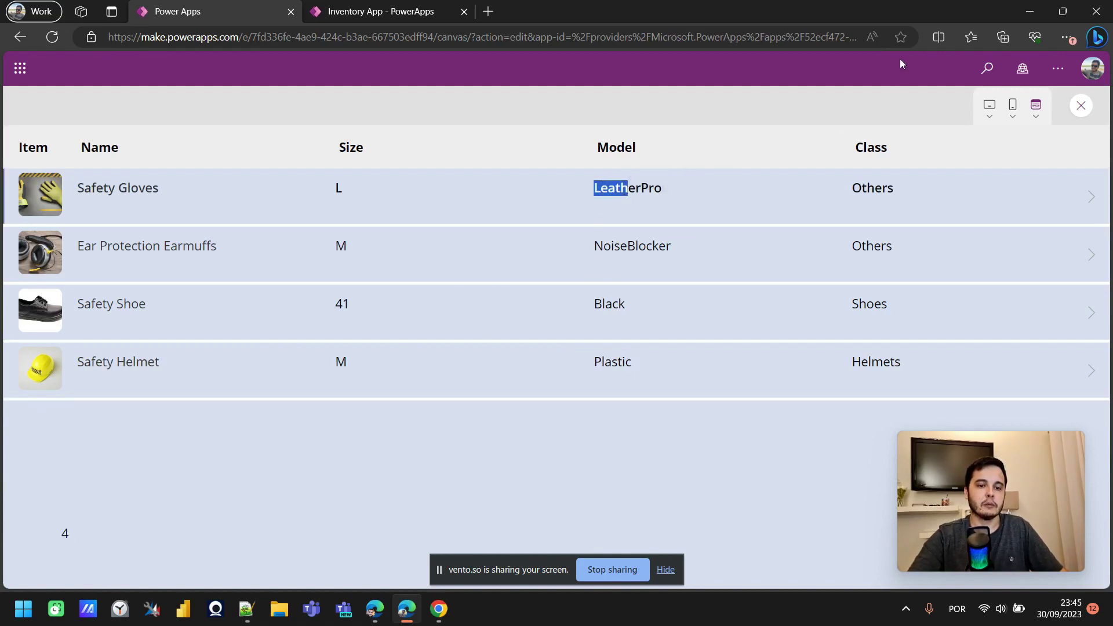
{"action": "left_click_drag", "start_coordinate": [941, 8], "coordinate": [654, 14]}
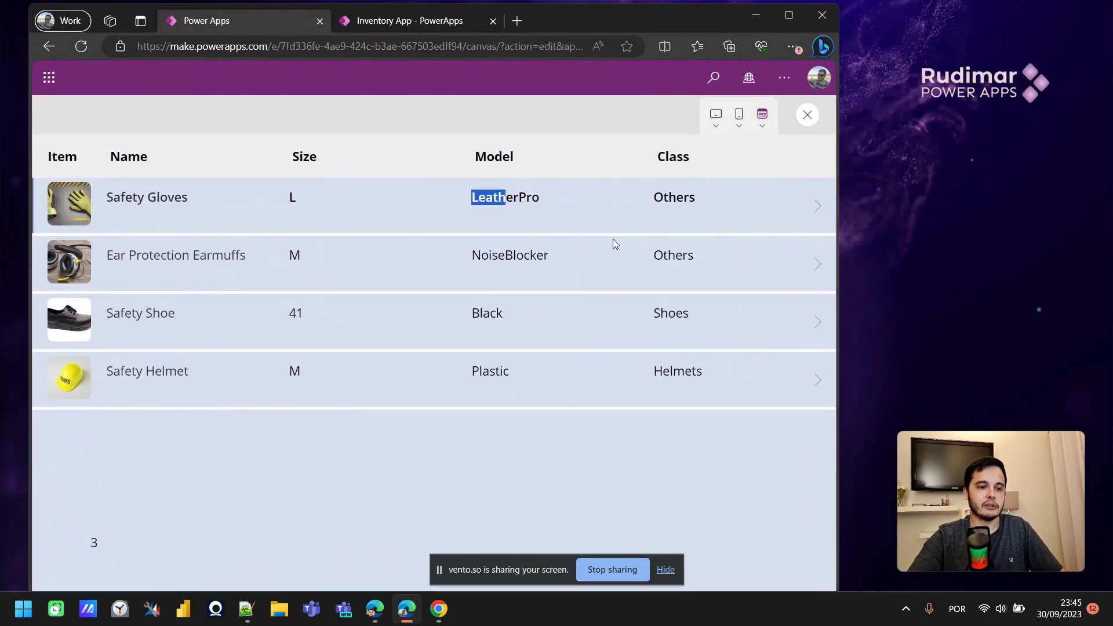
{"action": "double_click", "coordinate": [94, 543]}
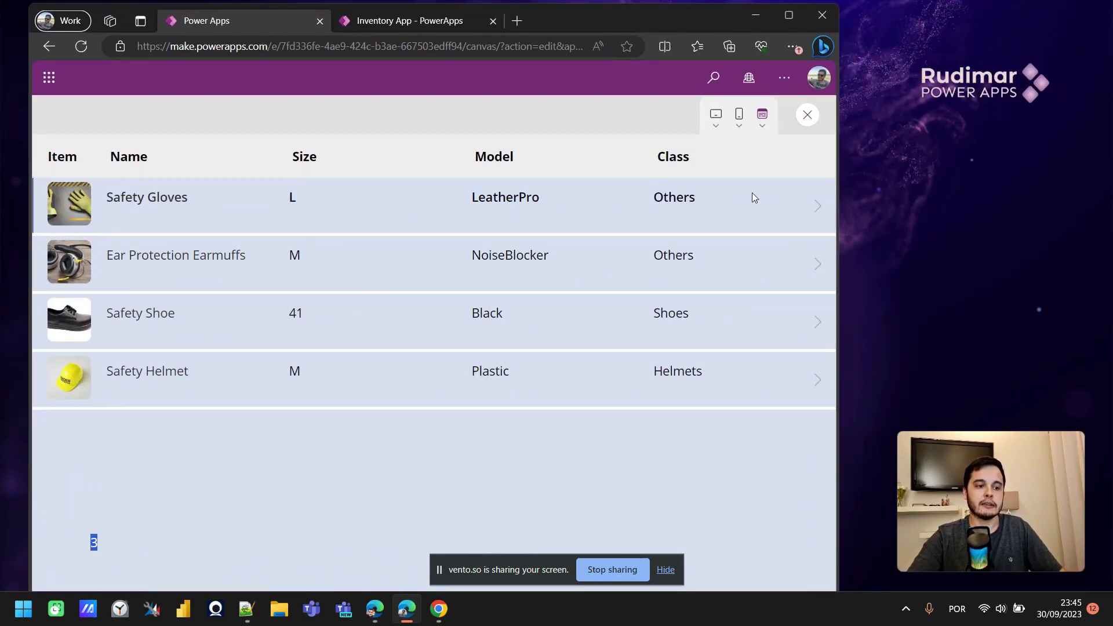
{"action": "left_click_drag", "start_coordinate": [840, 166], "coordinate": [624, 210]}
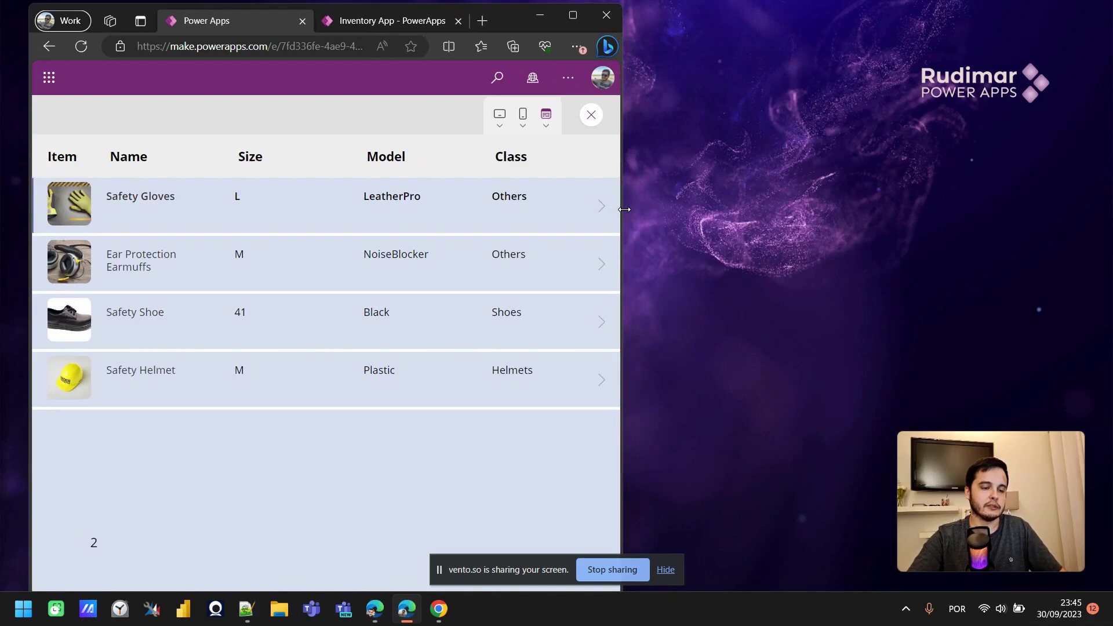
{"action": "left_click_drag", "start_coordinate": [625, 209], "coordinate": [476, 276]}
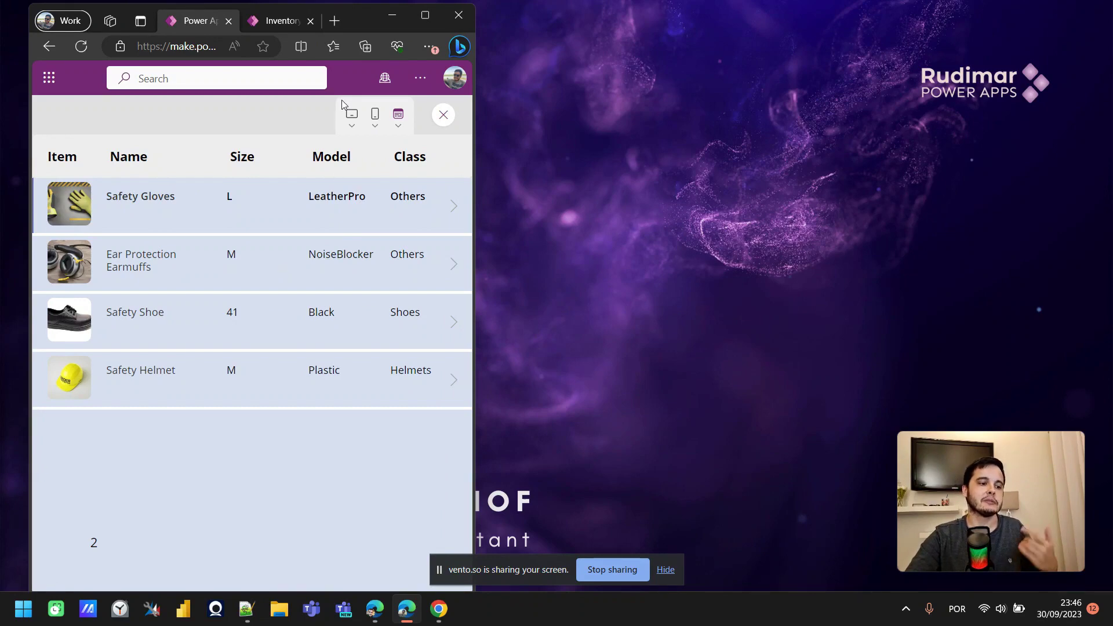
- Restore the full-width window, exit the preview and copy the font size formula from the gallery's name label
{"action": "left_click", "coordinate": [425, 15]}
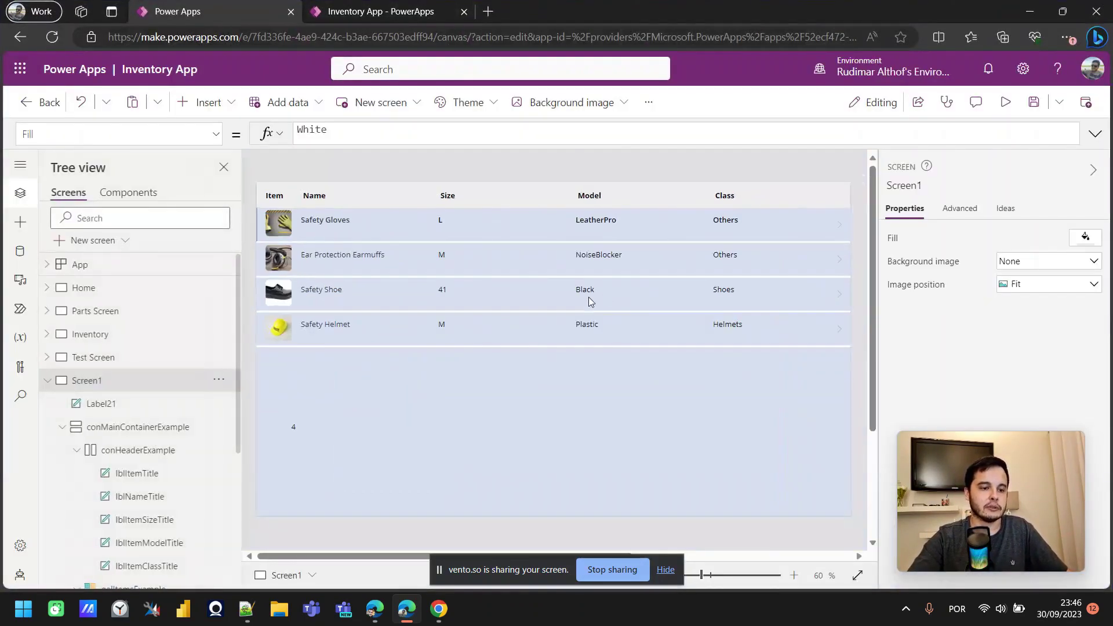
{"action": "key", "text": "Escape"}
{"action": "left_click", "coordinate": [330, 219]}
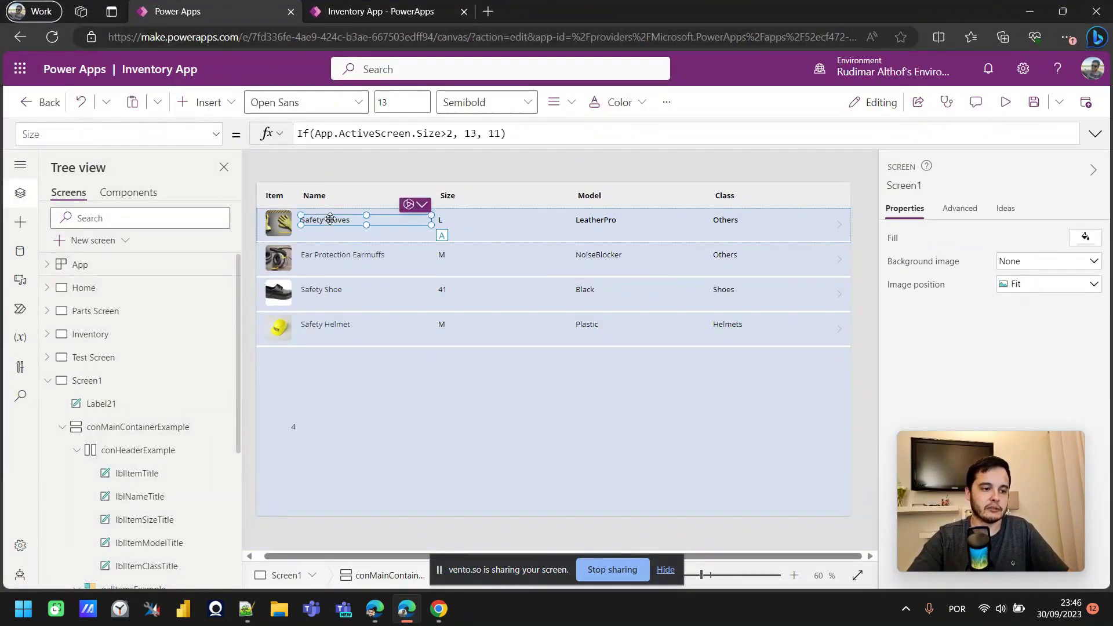
{"action": "left_click_drag", "start_coordinate": [297, 133], "coordinate": [526, 129]}
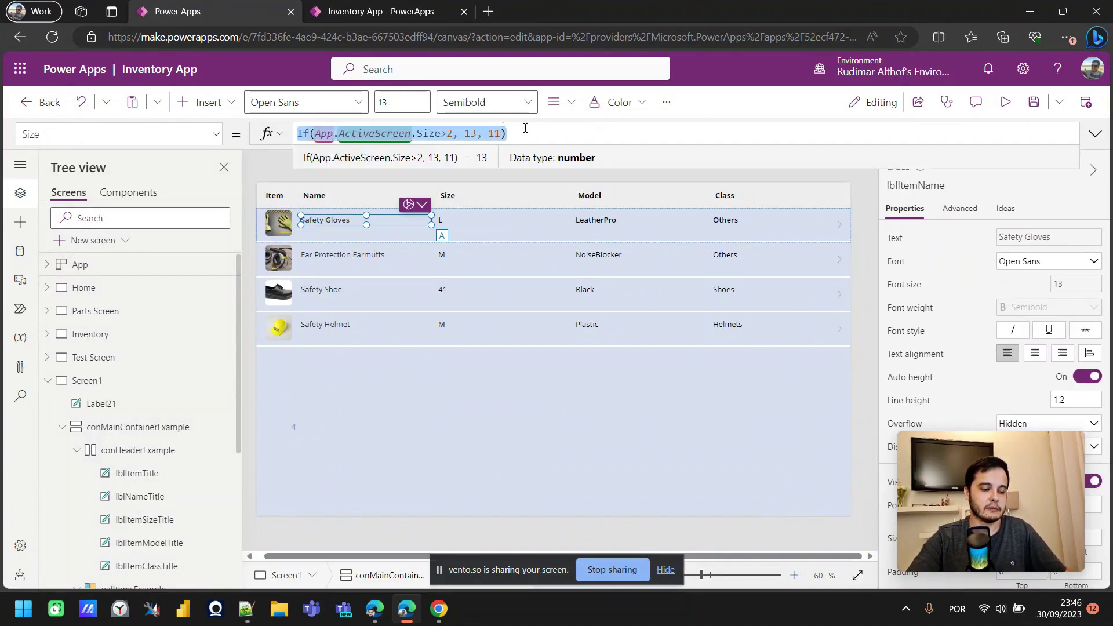
- Set the font size of the Item, Name, Size, Model and Class header labels to If(App.ActiveScreen.Size>2, 13, 11)
{"action": "left_click", "coordinate": [283, 200]}
{"action": "left_click", "coordinate": [421, 197], "text": "shift"}
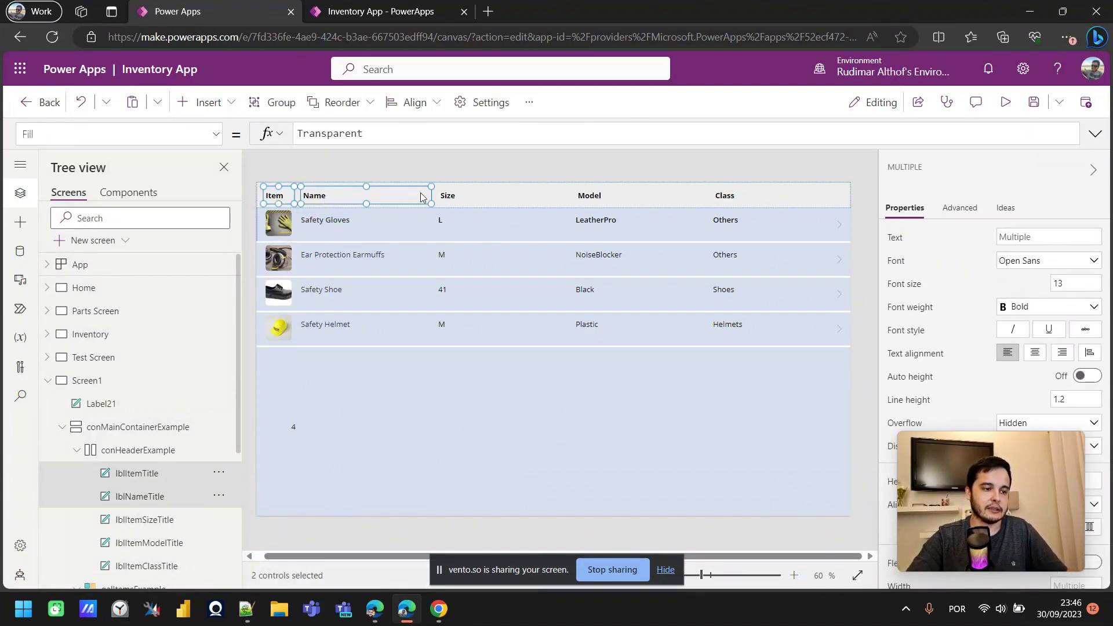
{"action": "left_click", "coordinate": [458, 200], "text": "shift"}
{"action": "left_click", "coordinate": [584, 202], "text": "shift"}
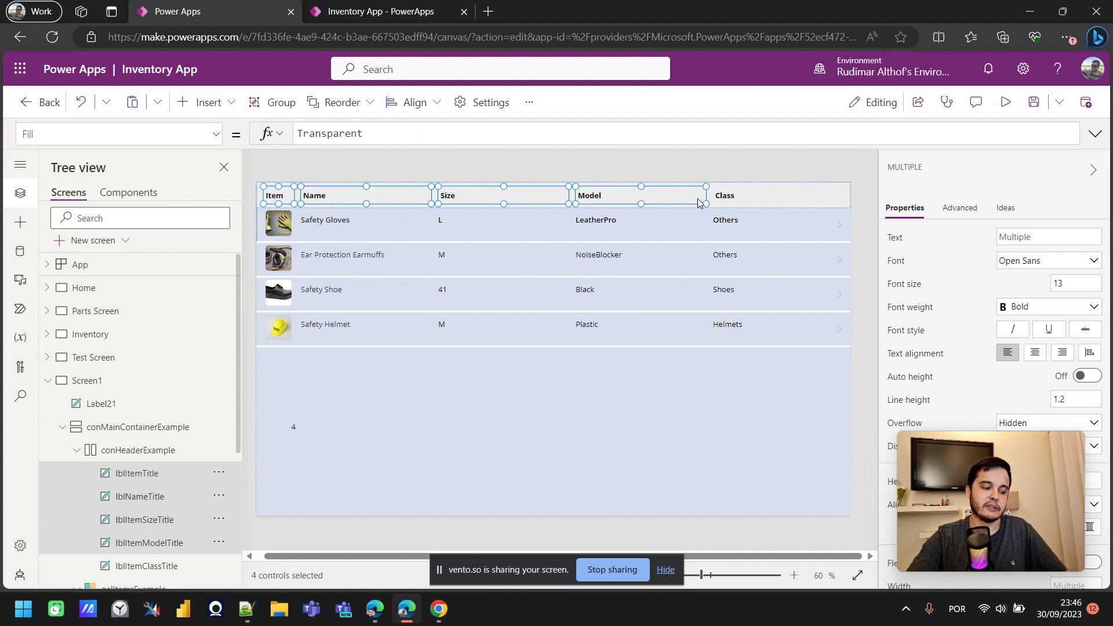
{"action": "left_click", "coordinate": [734, 202], "text": "shift"}
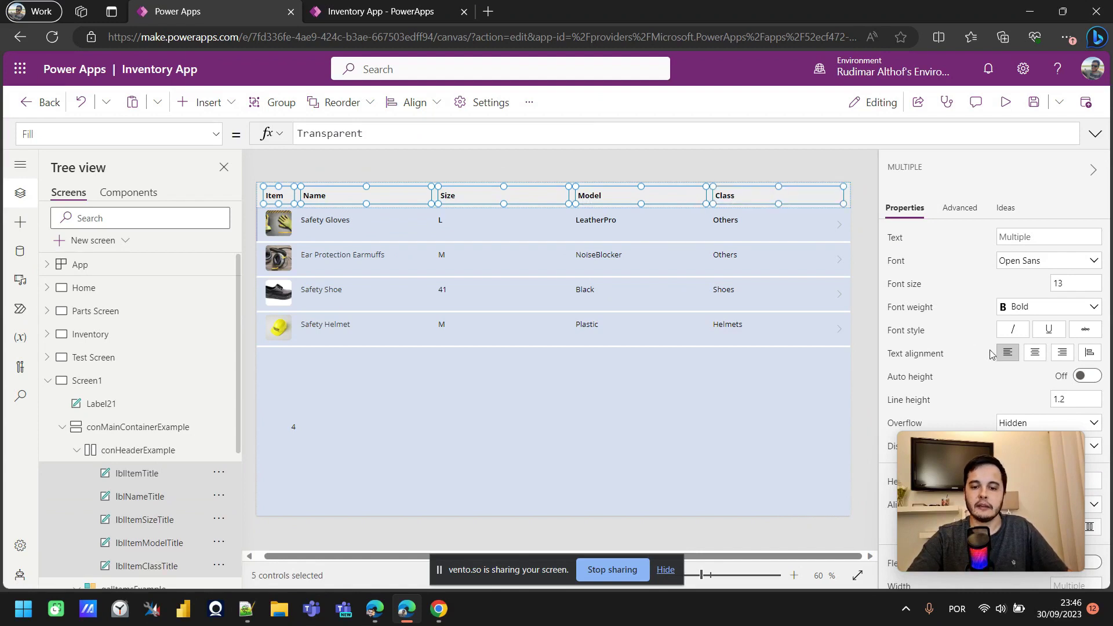
{"action": "left_click", "coordinate": [896, 283]}
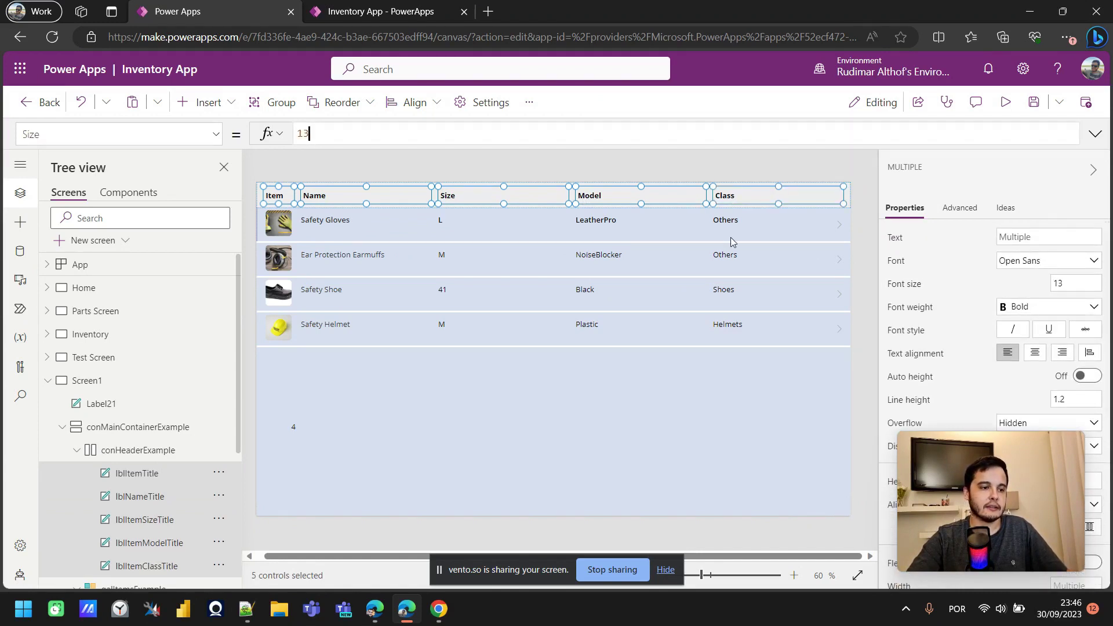
{"action": "key", "text": "ctrl+a"}
{"action": "type", "text": "If(App.ActiveScreen.Size>2, 13, 11)"}
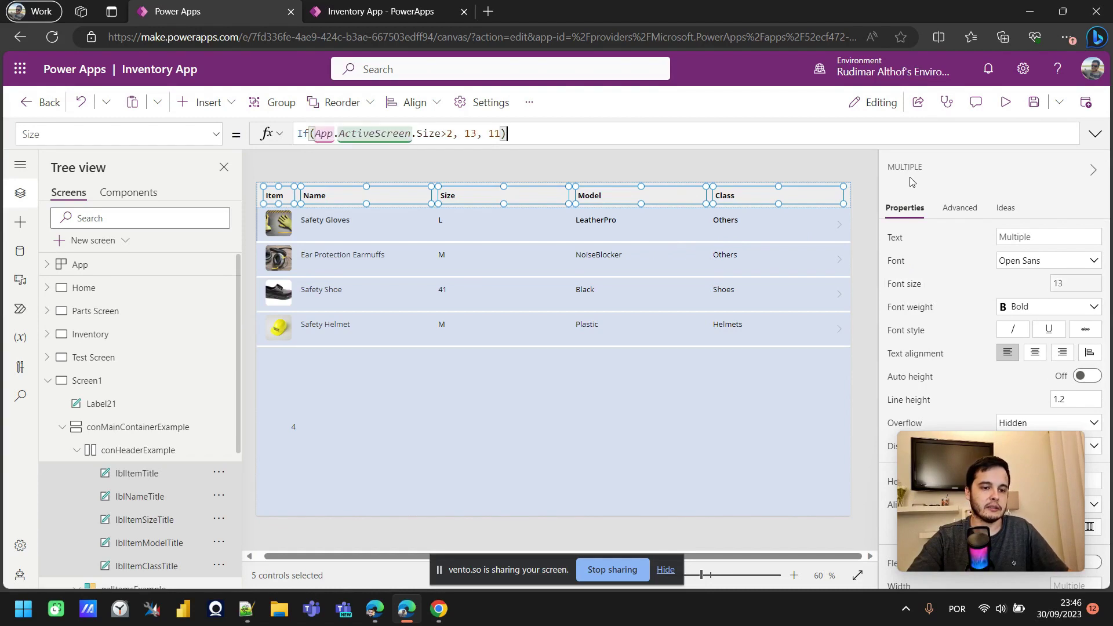
{"action": "left_click", "coordinate": [848, 164]}
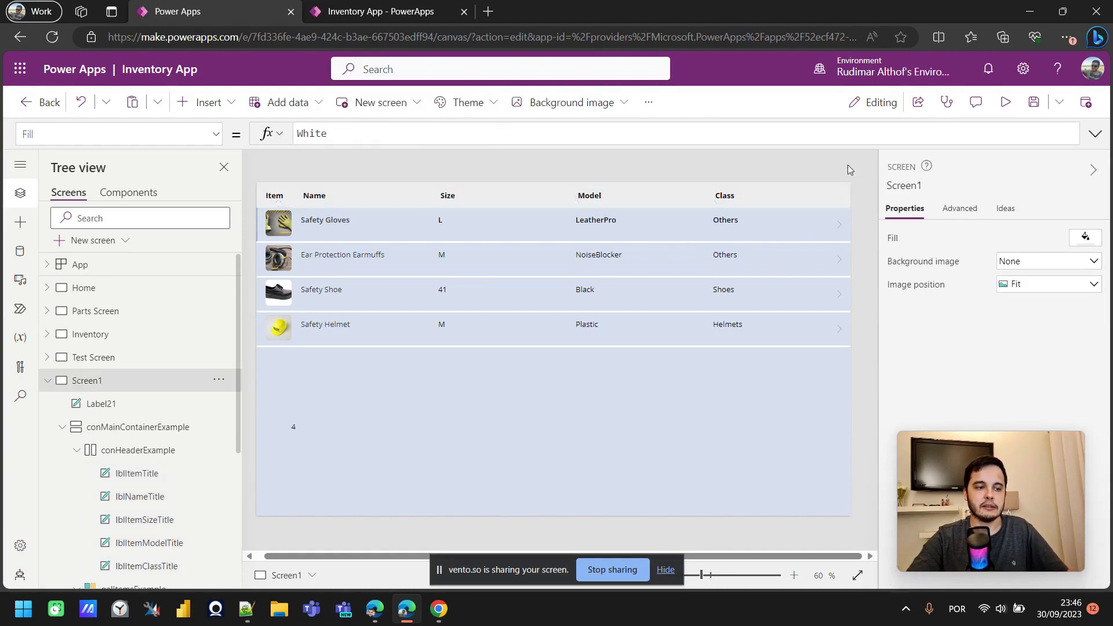
- Preview the app in narrow and slightly wider windows to check the header text against the size number, and exit the preview
{"action": "left_click", "coordinate": [1006, 102]}
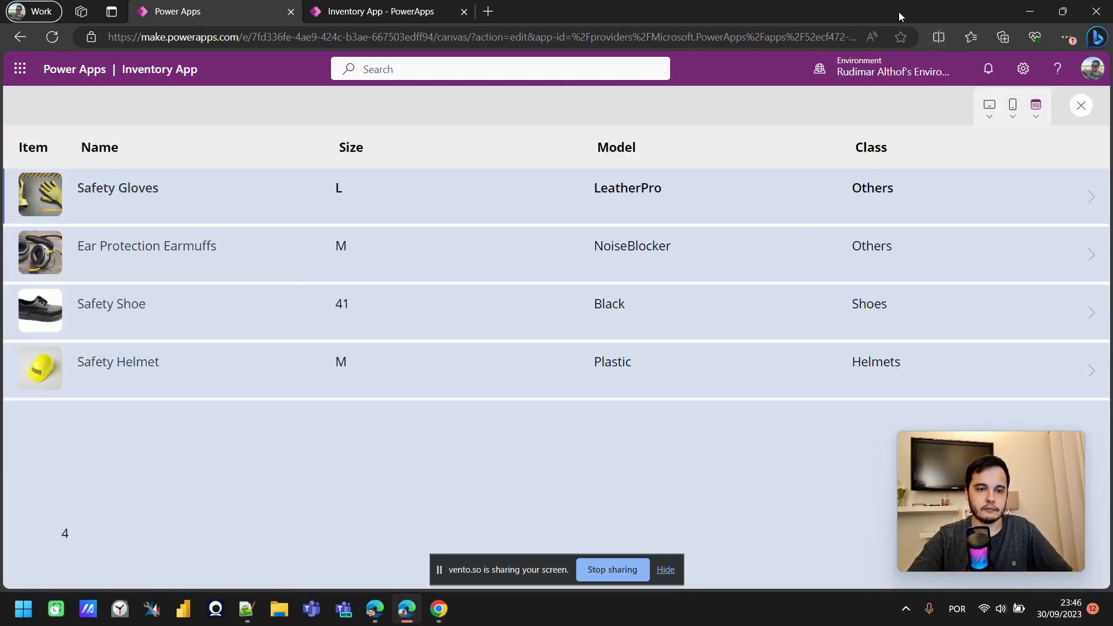
{"action": "left_click_drag", "start_coordinate": [899, 12], "coordinate": [280, 28]}
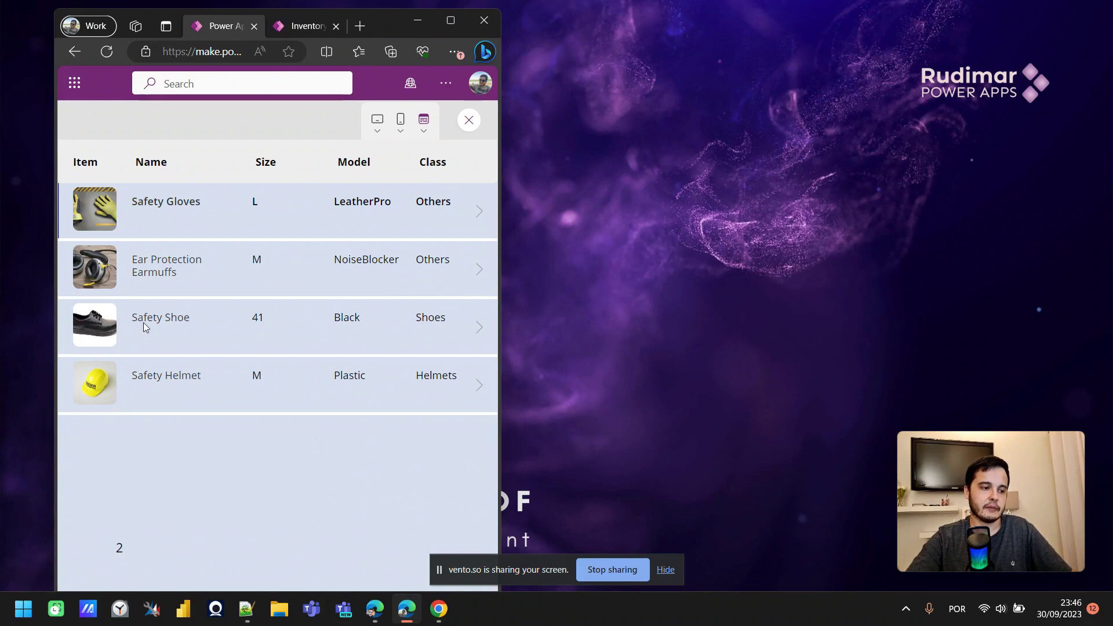
{"action": "triple_click", "coordinate": [118, 545]}
{"action": "double_click", "coordinate": [118, 546]}
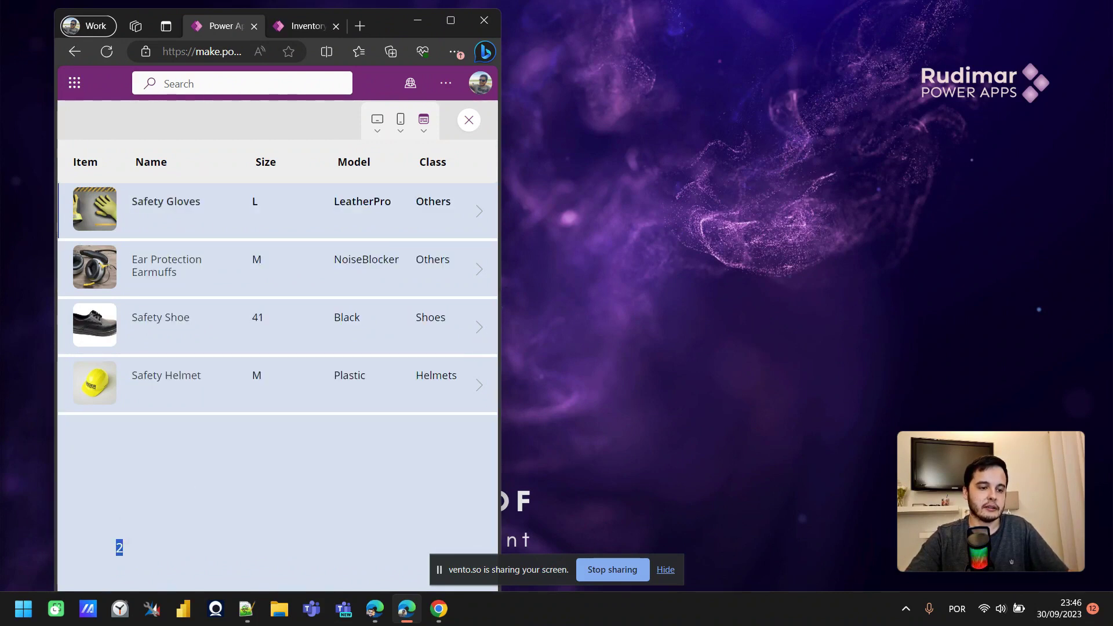
{"action": "left_click_drag", "start_coordinate": [500, 291], "coordinate": [606, 342]}
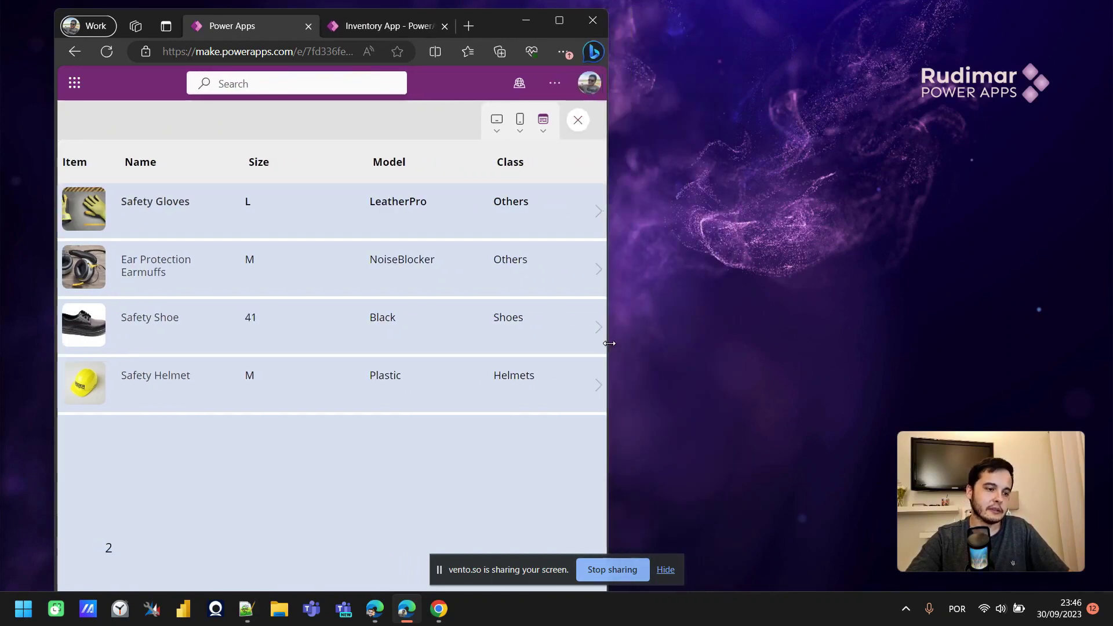
{"action": "left_click", "coordinate": [555, 29]}
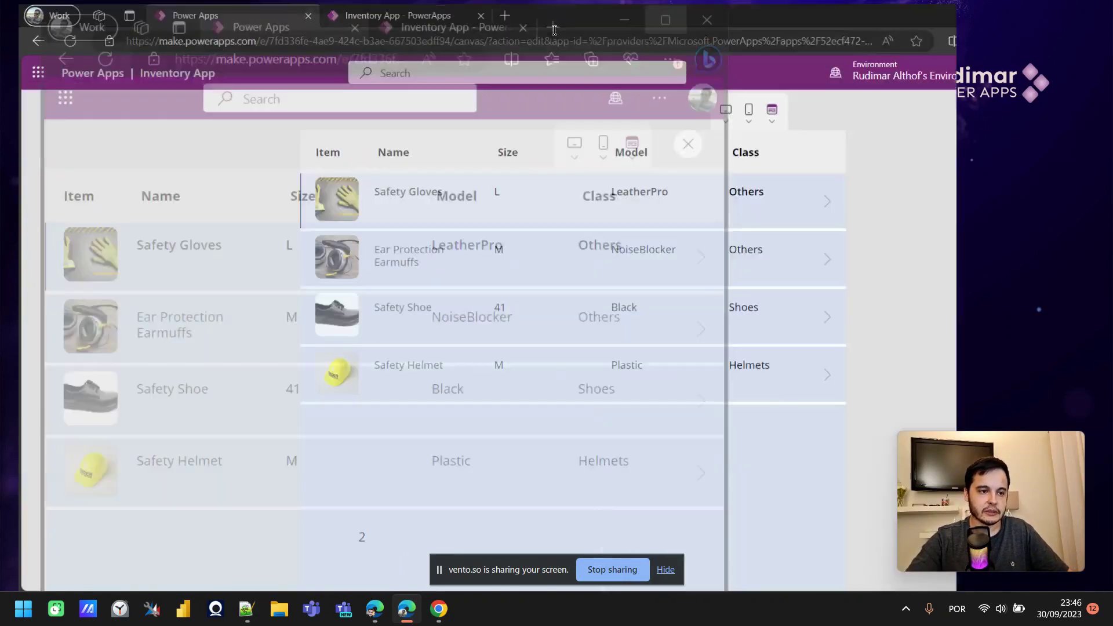
{"action": "key", "text": "Escape"}
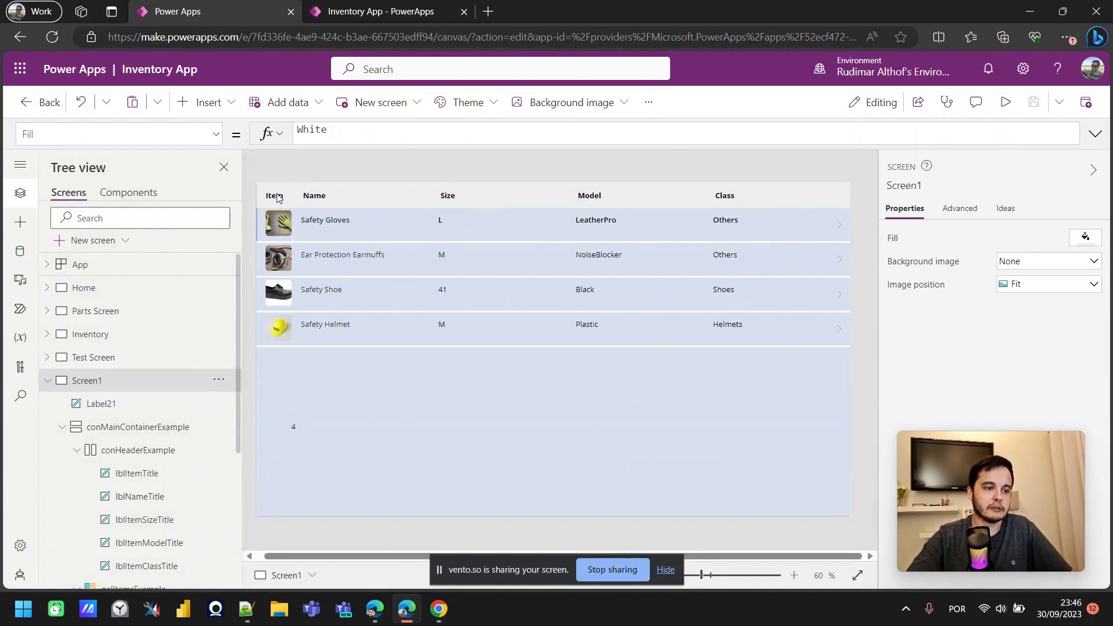
- Add the condition App.ActiveScreen.Size = 2 after the 13 in the font size formula of all five header labels
{"action": "left_click", "coordinate": [277, 197]}
{"action": "left_click", "coordinate": [325, 197], "text": "shift"}
{"action": "left_click", "coordinate": [459, 200], "text": "shift"}
{"action": "left_click", "coordinate": [595, 199], "text": "shift"}
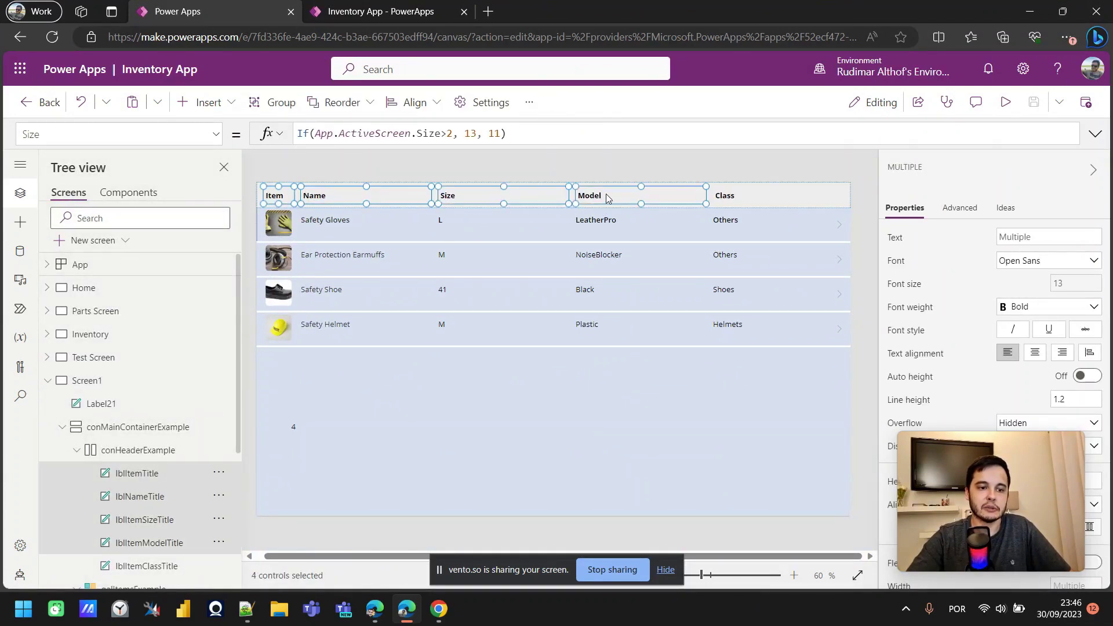
{"action": "left_click", "coordinate": [727, 200], "text": "shift"}
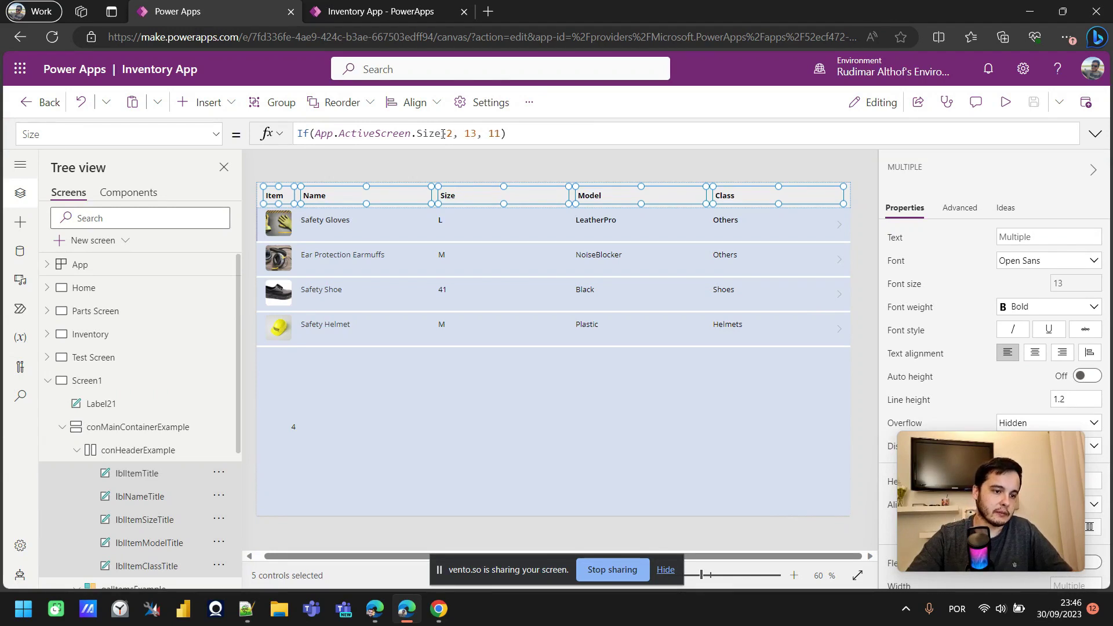
{"action": "left_click_drag", "start_coordinate": [442, 135], "coordinate": [315, 135]}
{"action": "key", "text": "ctrl+c"}
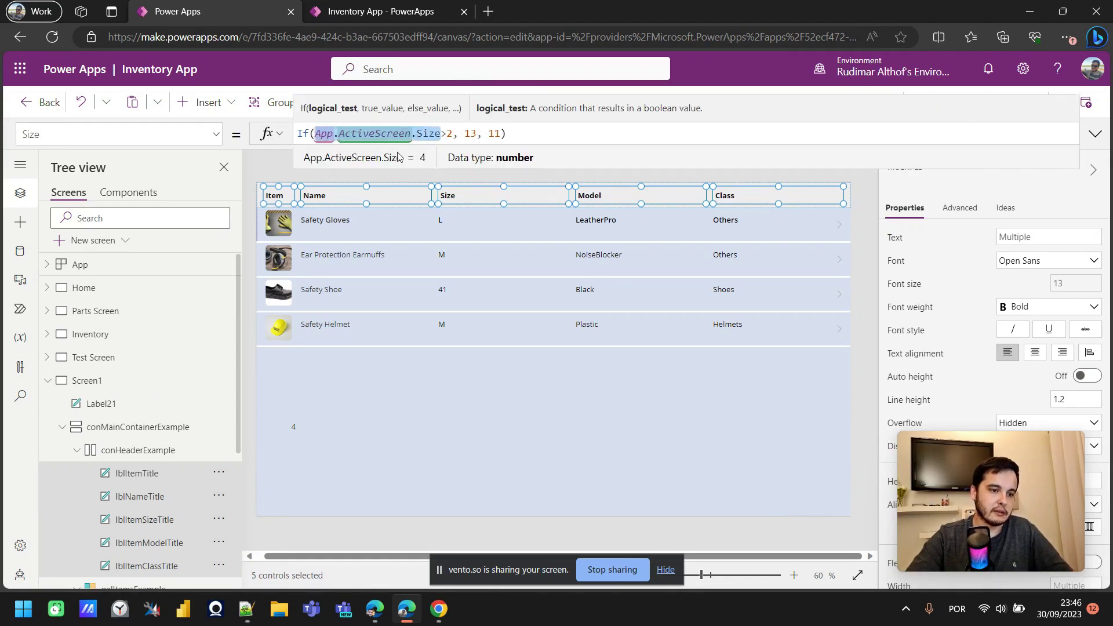
{"action": "left_click", "coordinate": [485, 133]}
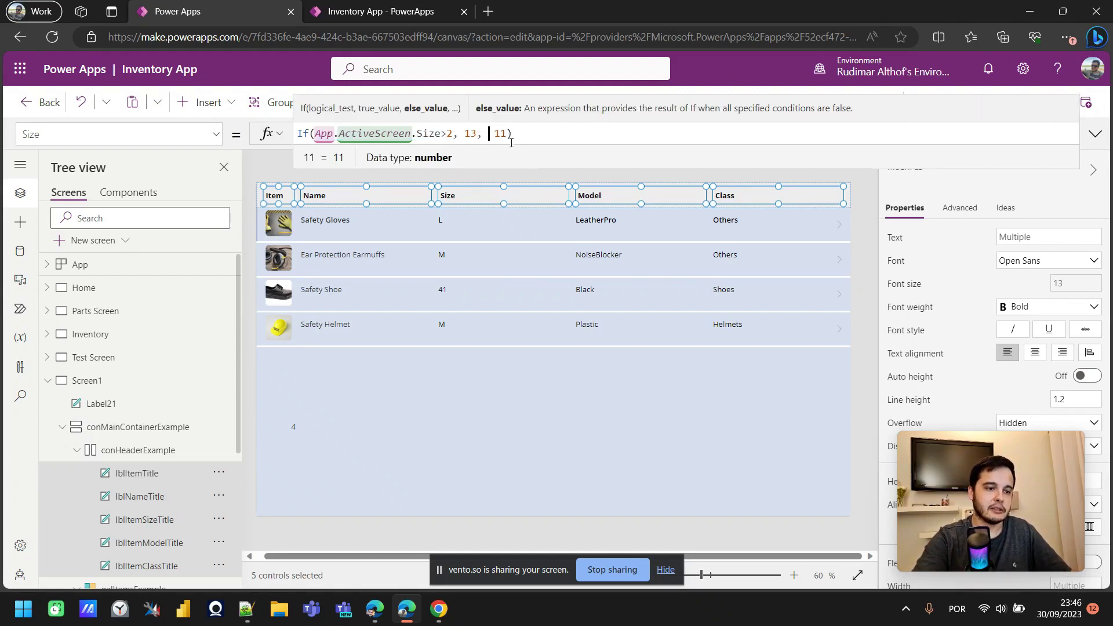
{"action": "key", "text": "ctrl+v"}
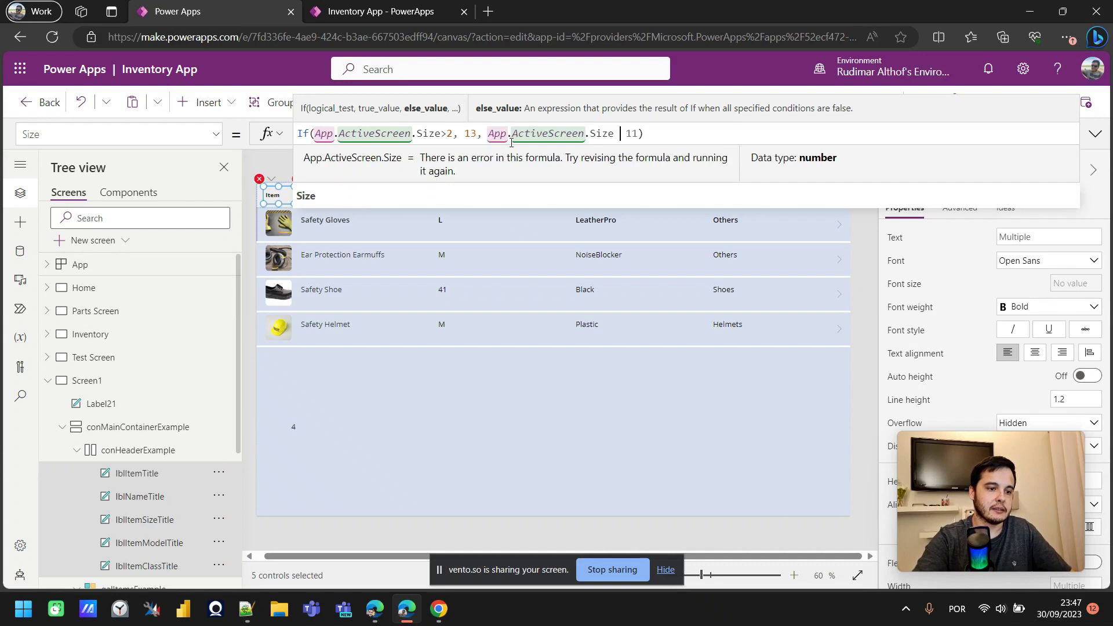
{"action": "type", "text": "= 2,"}
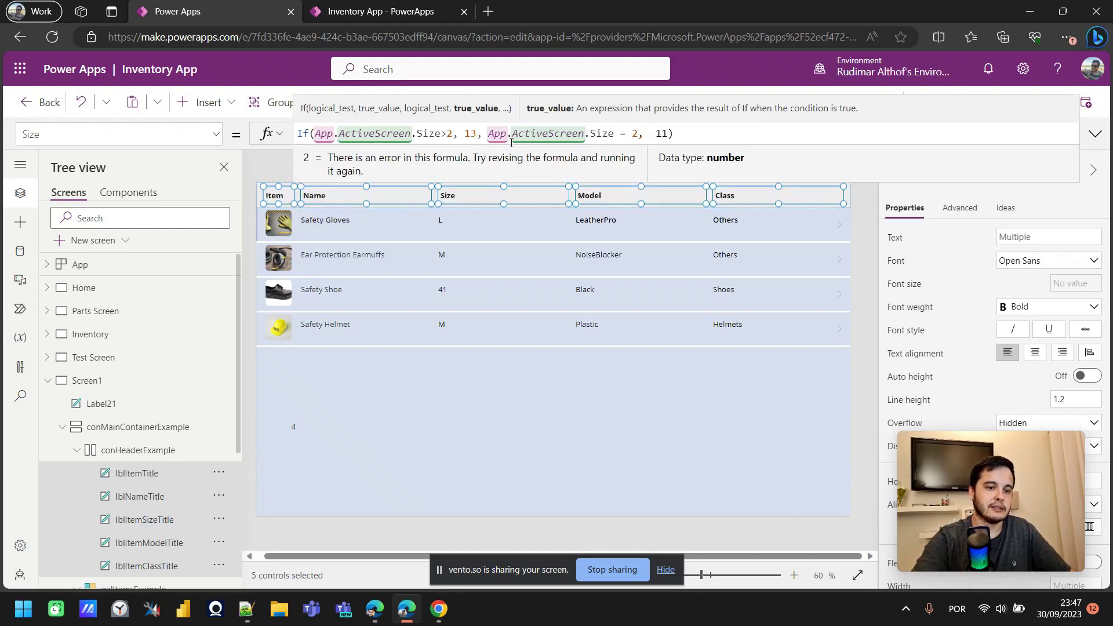
- Complete the header labels' font size formula as If(App.ActiveScreen.Size>2, 13, App.ActiveScreen.Size = 2, 11, 9)
{"action": "key", "text": "Delete"}
{"action": "key", "text": "Right"}
{"action": "key", "text": "Right"}
{"action": "type", "text": ", "}
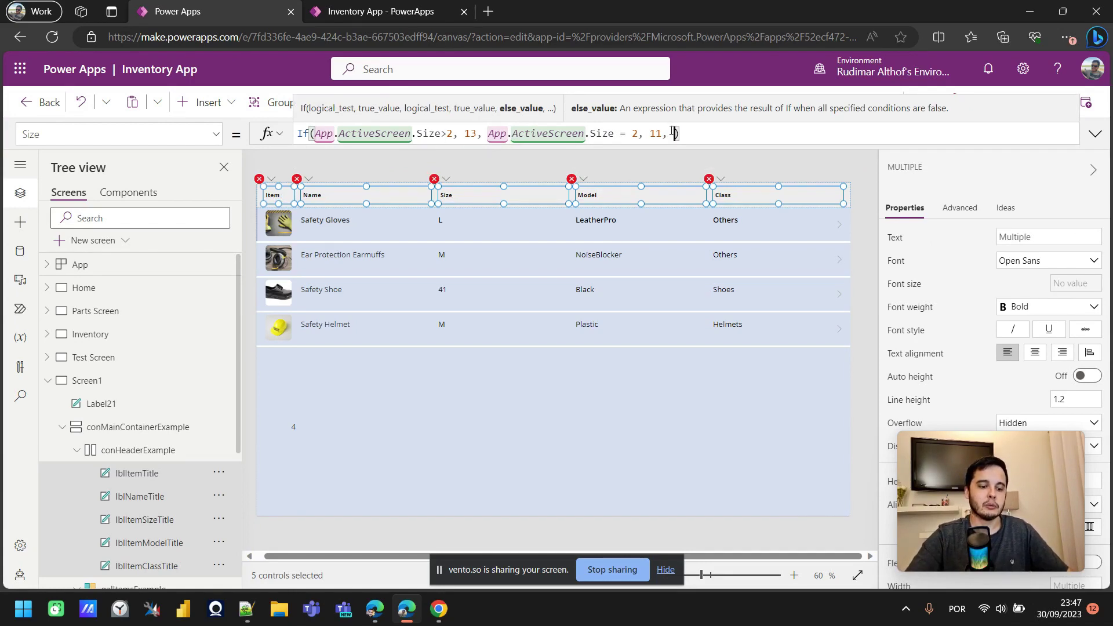
{"action": "type", "text": "9"}
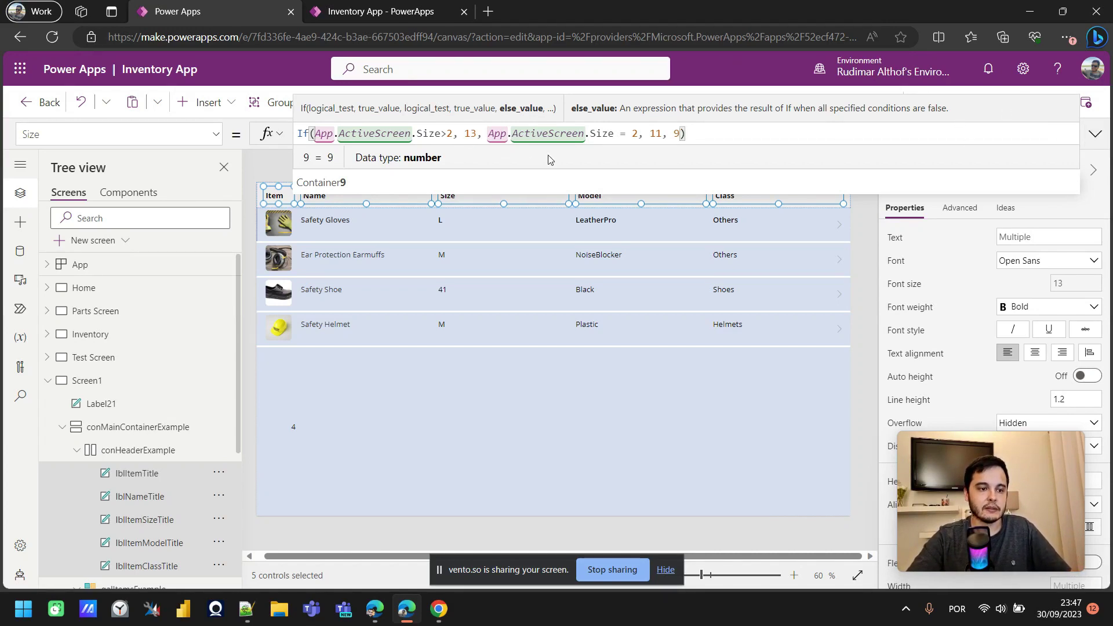
{"action": "left_click", "coordinate": [1095, 134]}
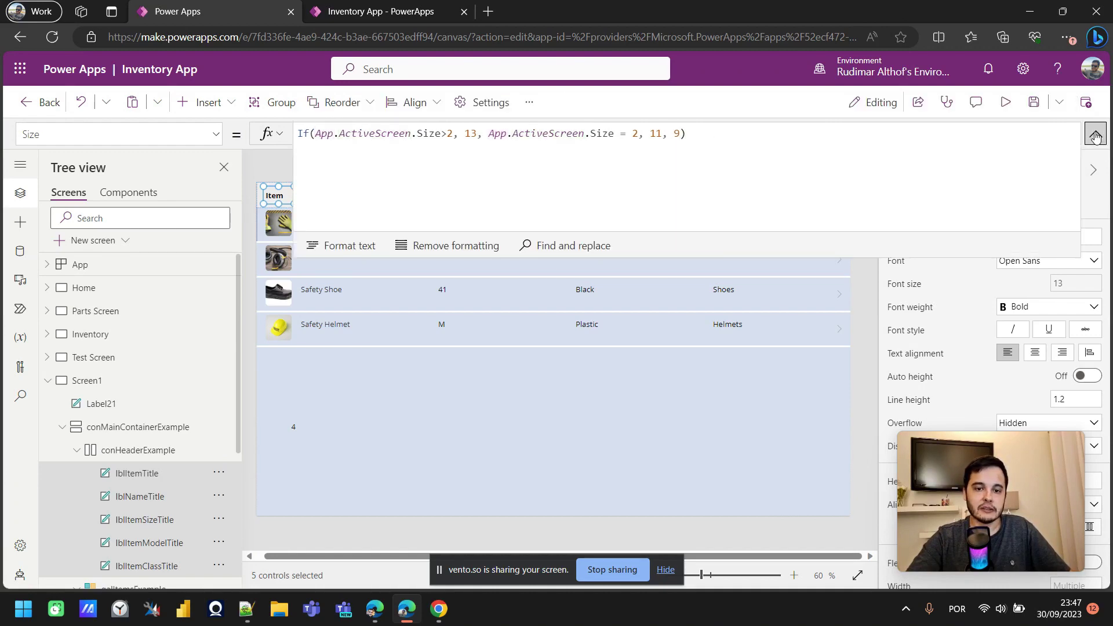
- Preview the app, narrow the window to the smallest screen size to compare header and row text, and return to the full-width editor
{"action": "left_click", "coordinate": [1007, 103]}
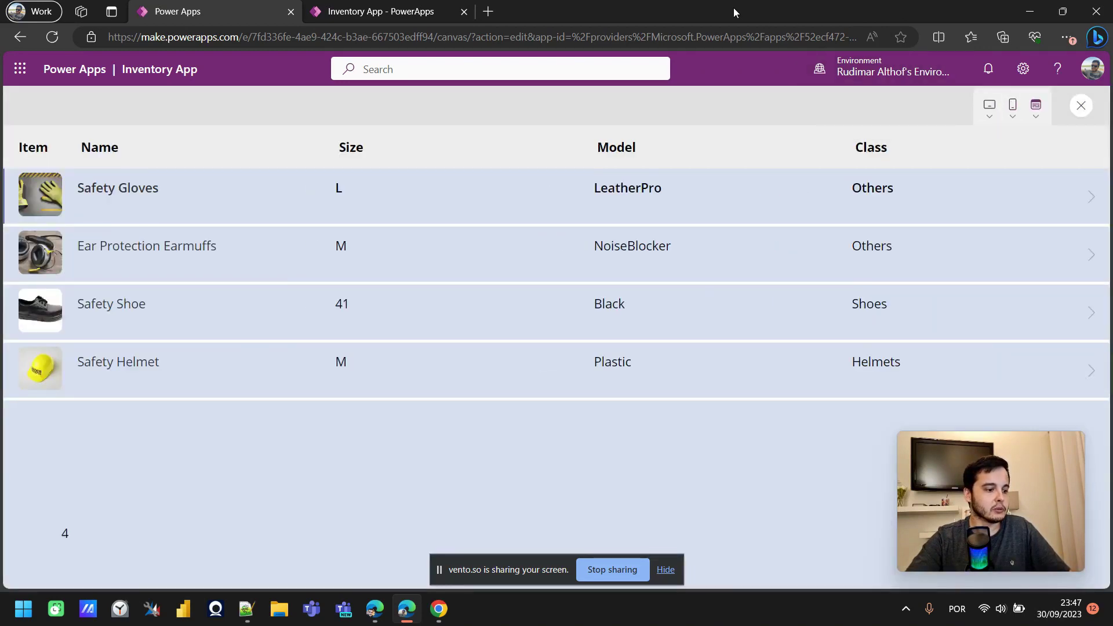
{"action": "left_click_drag", "start_coordinate": [733, 8], "coordinate": [496, 13]}
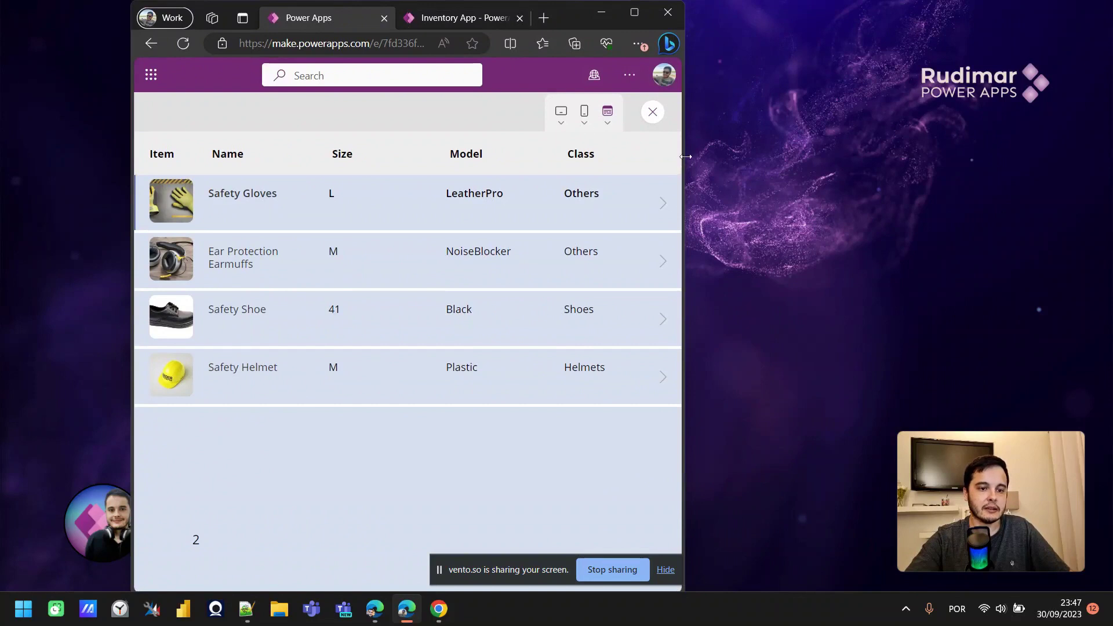
{"action": "left_click_drag", "start_coordinate": [685, 156], "coordinate": [492, 171]}
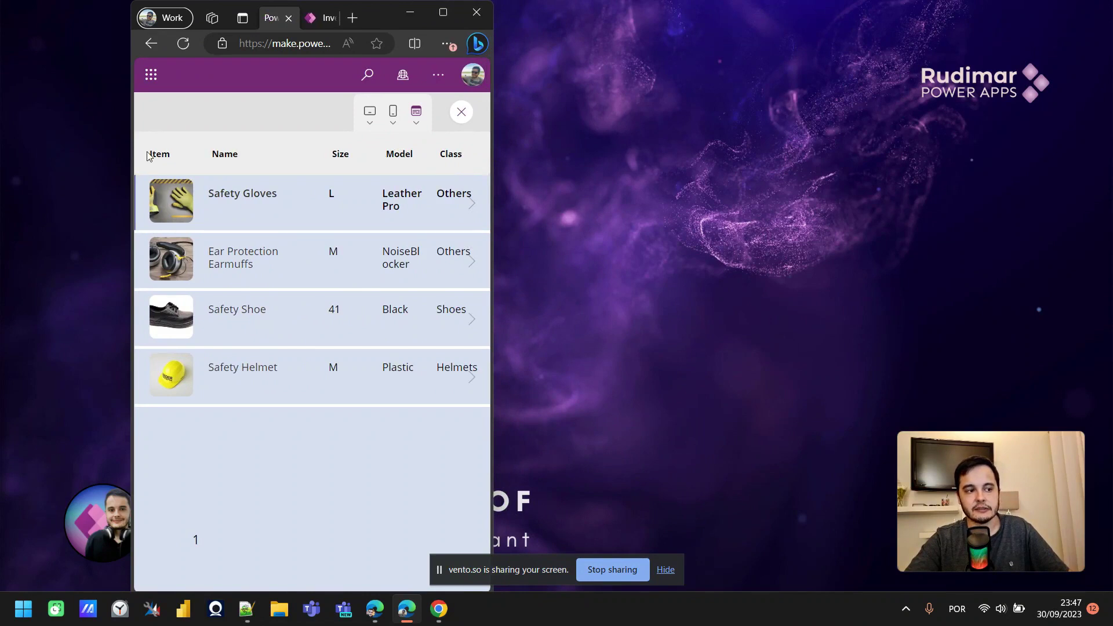
{"action": "left_click_drag", "start_coordinate": [151, 153], "coordinate": [443, 152]}
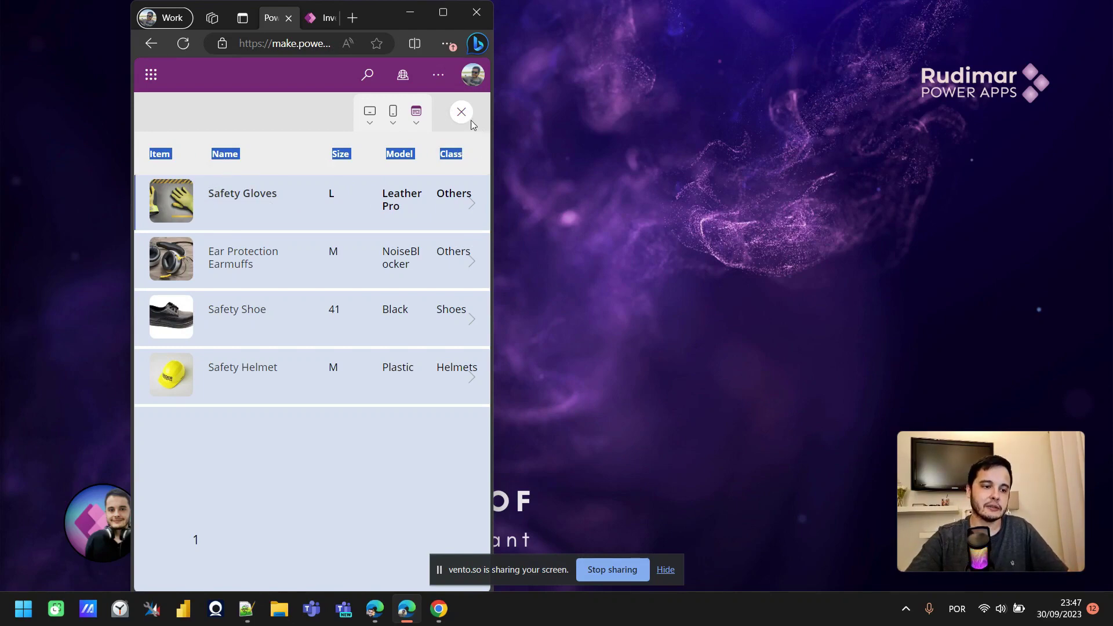
{"action": "left_click", "coordinate": [443, 12]}
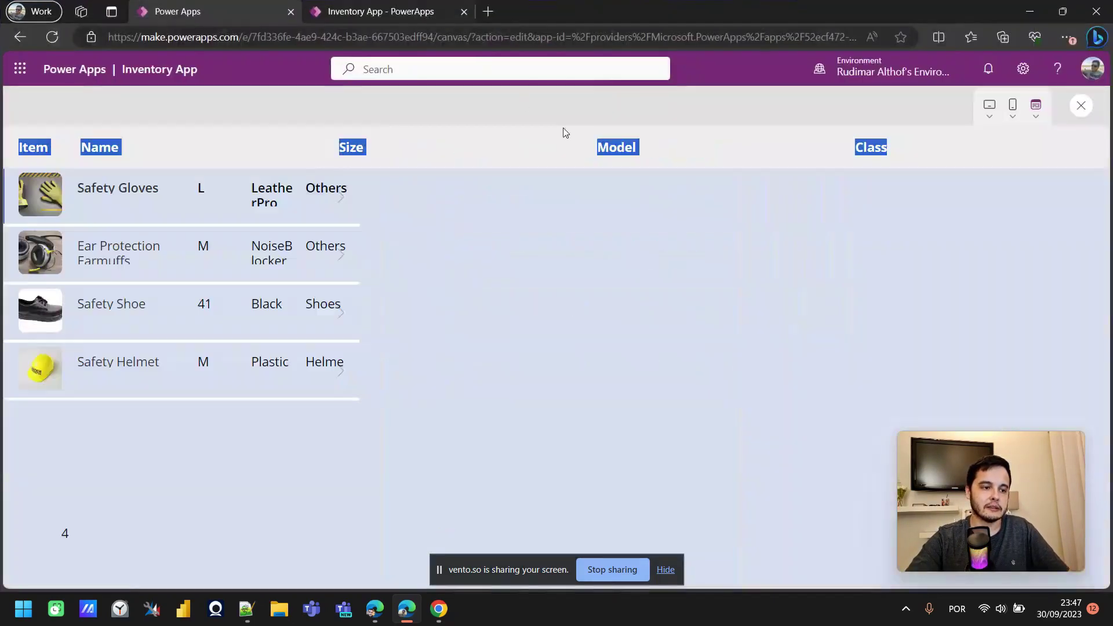
{"action": "left_click", "coordinate": [730, 147]}
{"action": "key", "text": "Escape"}
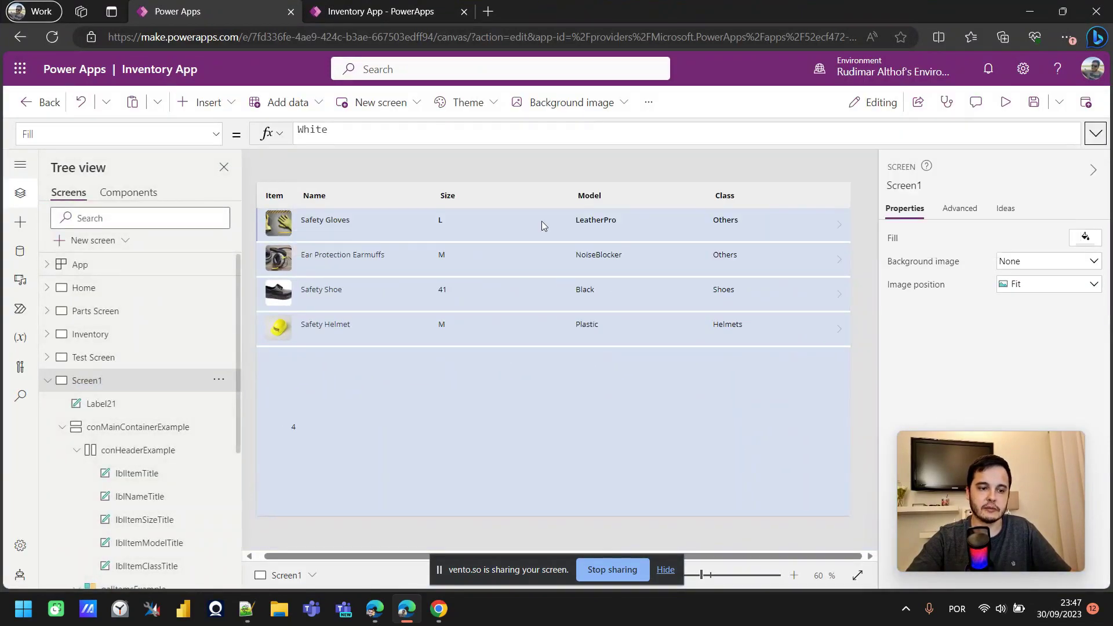
- Copy the Name header's font size formula, If(App.ActiveScreen.Size>2, 13, App.ActiveScreen.Size = 2, 11, 9), to the gallery's name, size, model and class labels
{"action": "left_click", "coordinate": [318, 200]}
{"action": "triple_click", "coordinate": [382, 134]}
{"action": "key", "text": "ctrl+c"}
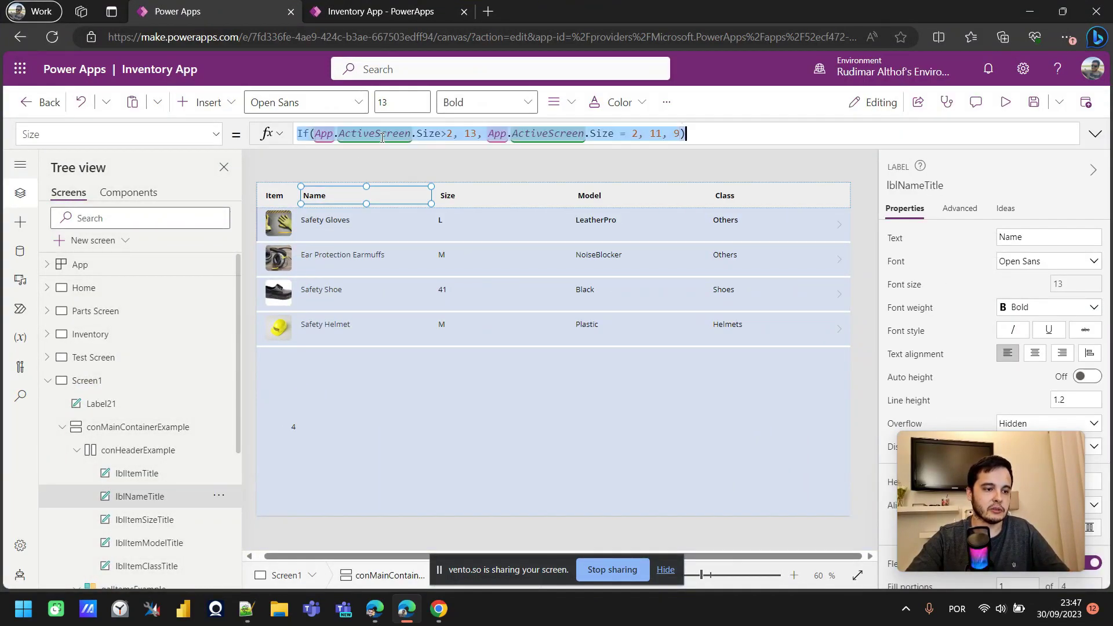
{"action": "left_click", "coordinate": [351, 220]}
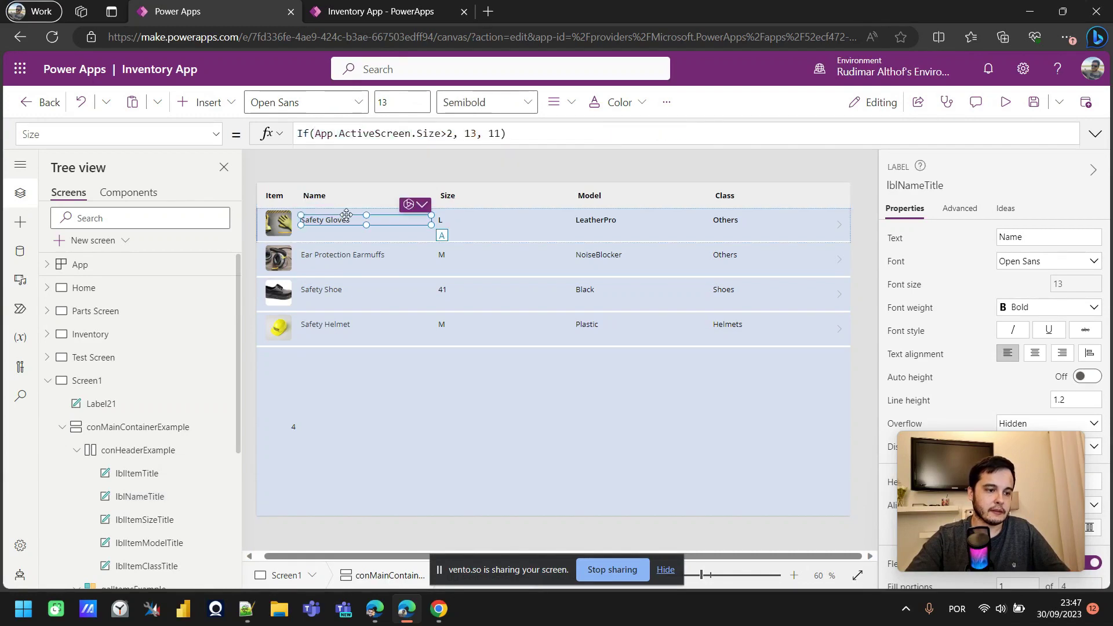
{"action": "left_click", "coordinate": [442, 223], "text": "shift"}
{"action": "left_click", "coordinate": [593, 222], "text": "shift"}
{"action": "left_click", "coordinate": [739, 222], "text": "shift"}
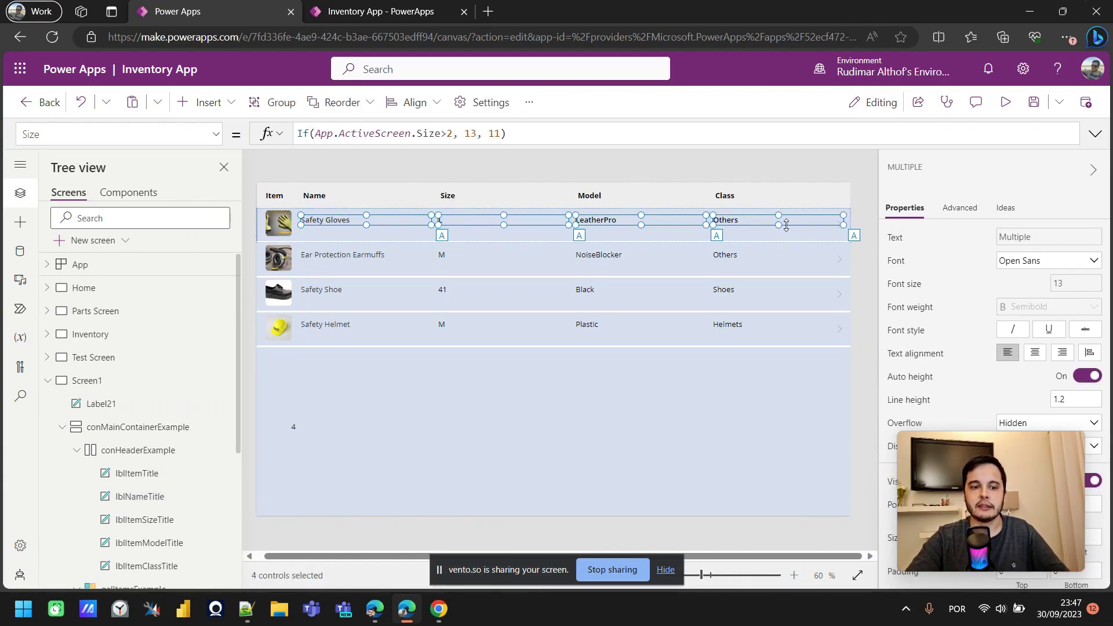
{"action": "left_click", "coordinate": [554, 131]}
{"action": "key", "text": "ctrl+a"}
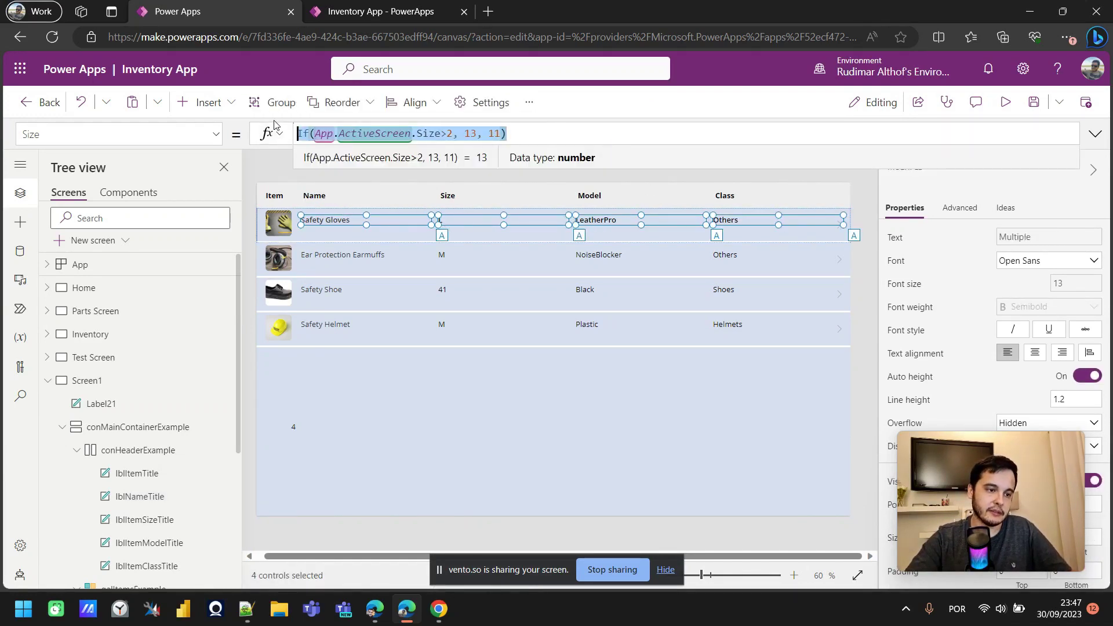
{"action": "key", "text": "ctrl+v"}
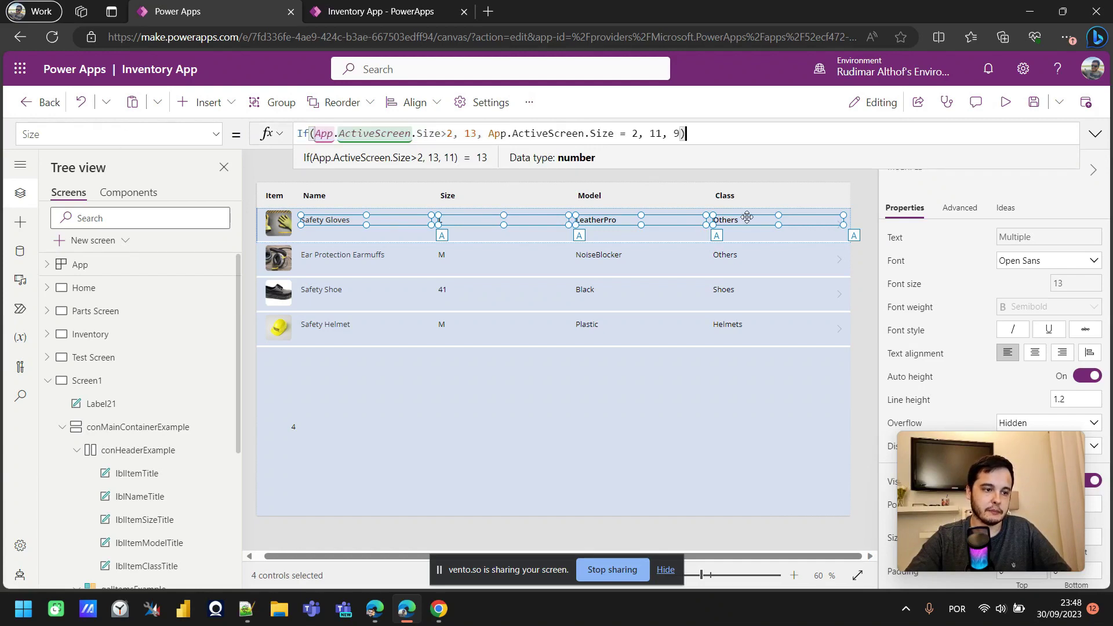
- Preview the items table, resize the window between narrow and wide to check the row font sizes, and return to the full-width editor
{"action": "left_click", "coordinate": [1007, 102]}
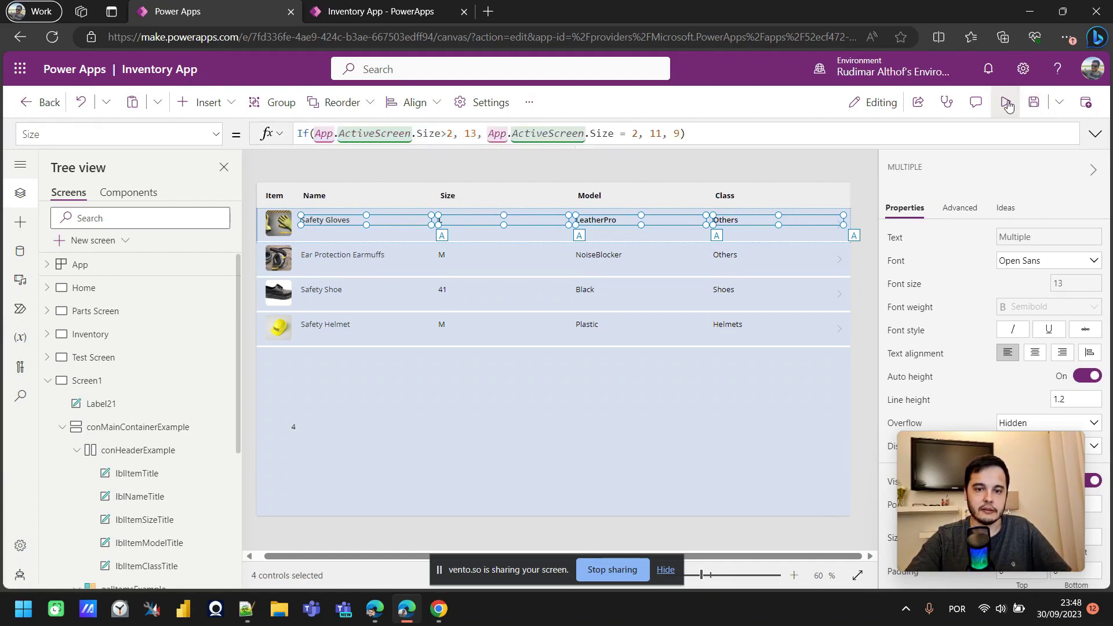
{"action": "left_click_drag", "start_coordinate": [665, 10], "coordinate": [392, 17]}
{"action": "left_click_drag", "start_coordinate": [577, 197], "coordinate": [624, 194]}
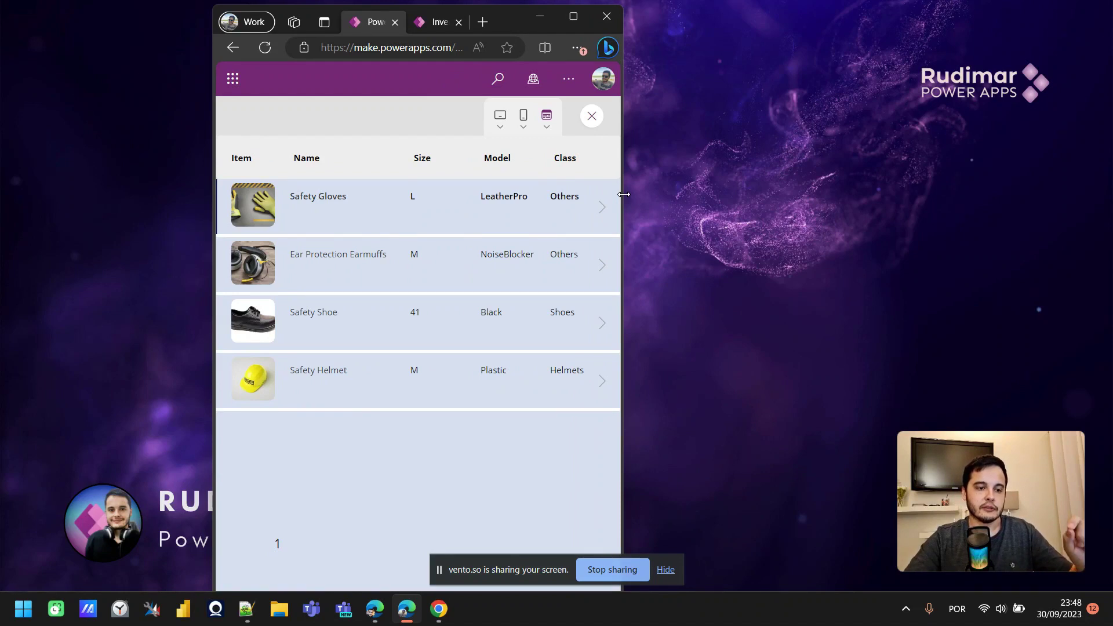
{"action": "left_click_drag", "start_coordinate": [624, 194], "coordinate": [1108, 282]}
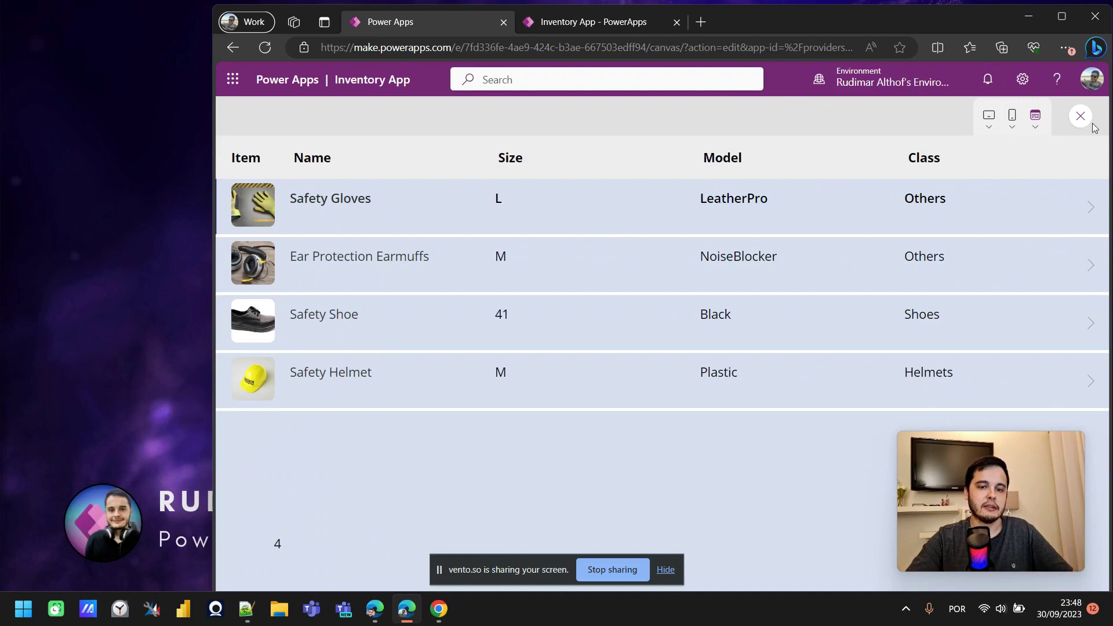
{"action": "left_click_drag", "start_coordinate": [1109, 137], "coordinate": [621, 209]}
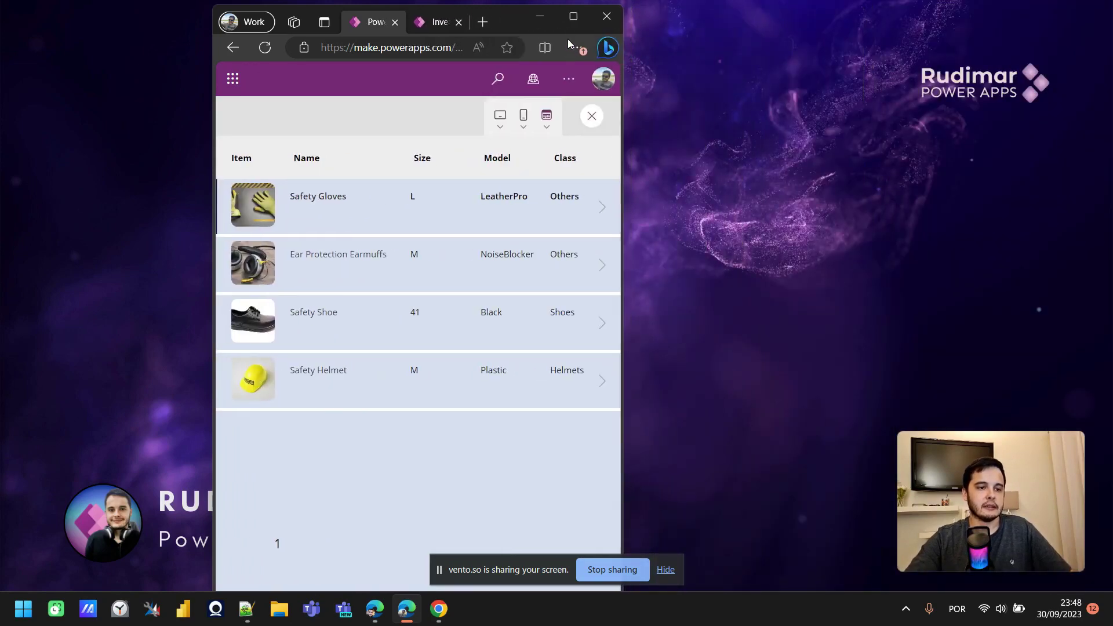
{"action": "left_click", "coordinate": [573, 18]}
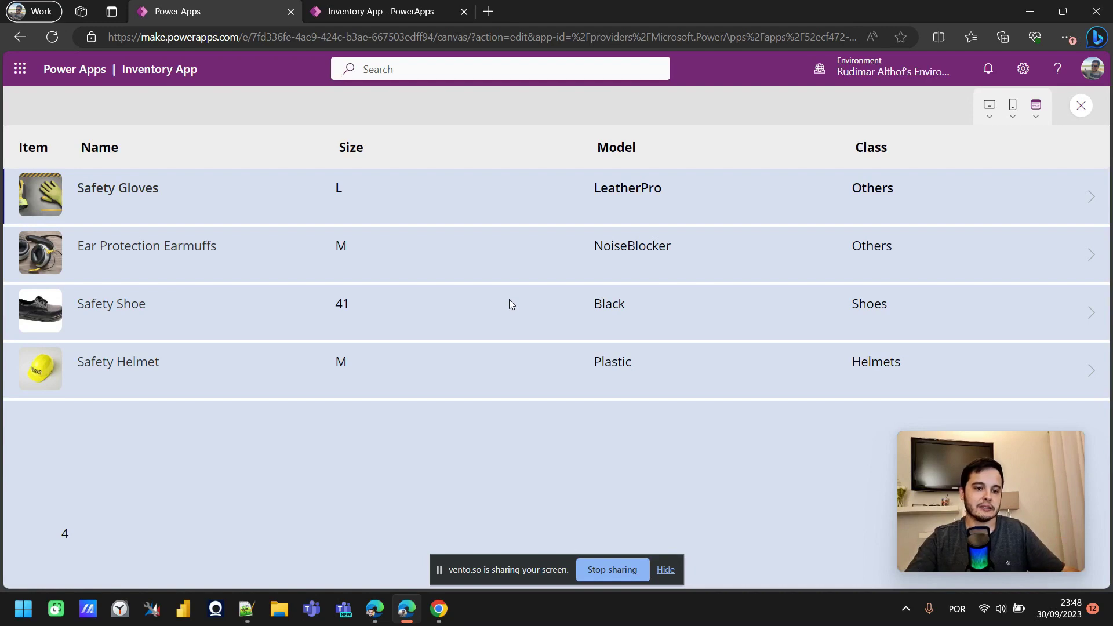
{"action": "key", "text": "Escape"}
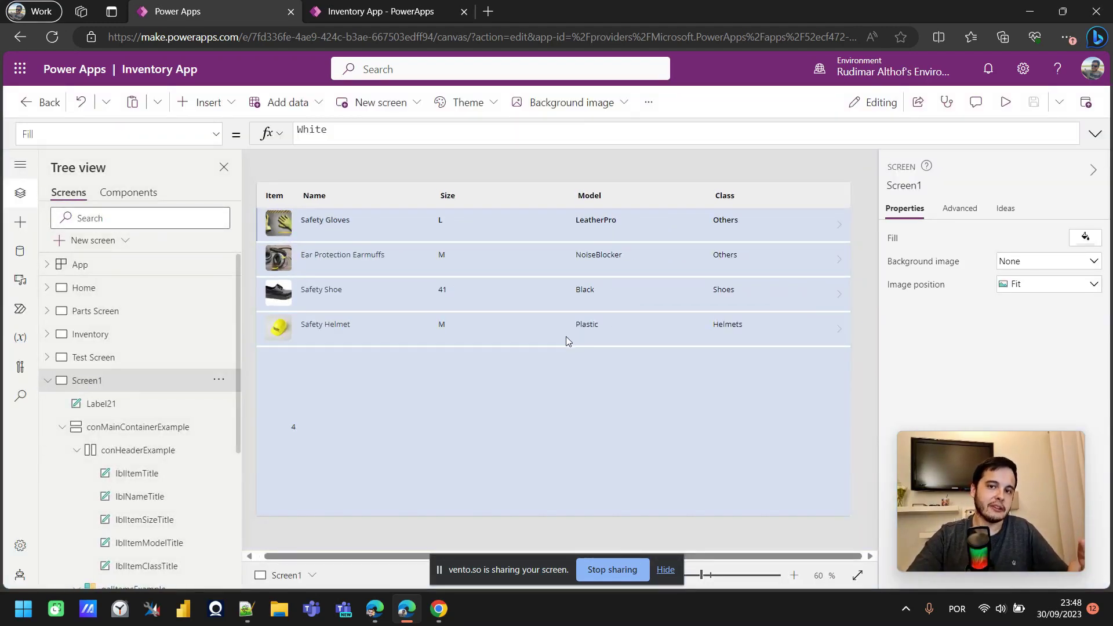
- Examine the App object's SizeBreakpoints property and each of its three width values
{"action": "left_click", "coordinate": [87, 266]}
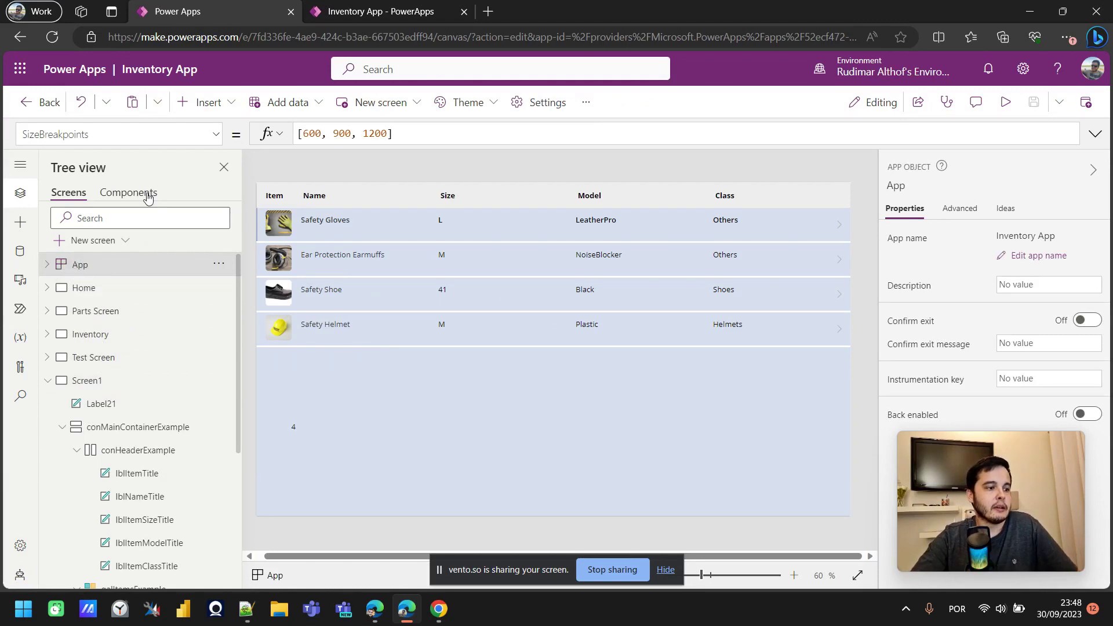
{"action": "left_click", "coordinate": [215, 137]}
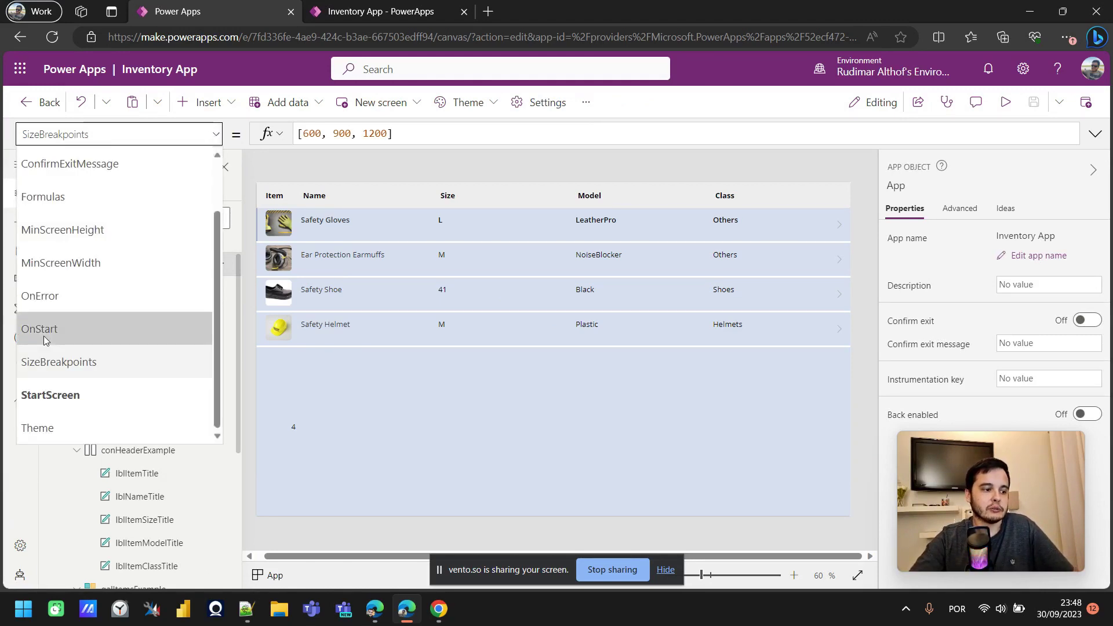
{"action": "left_click", "coordinate": [42, 361]}
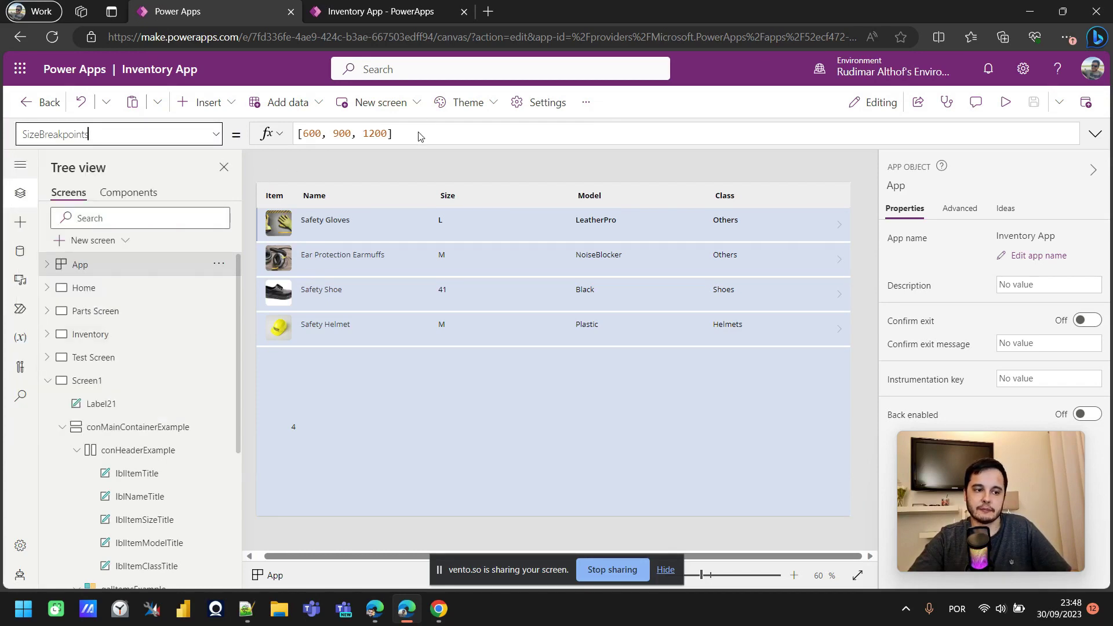
{"action": "left_click_drag", "start_coordinate": [421, 136], "coordinate": [280, 137]}
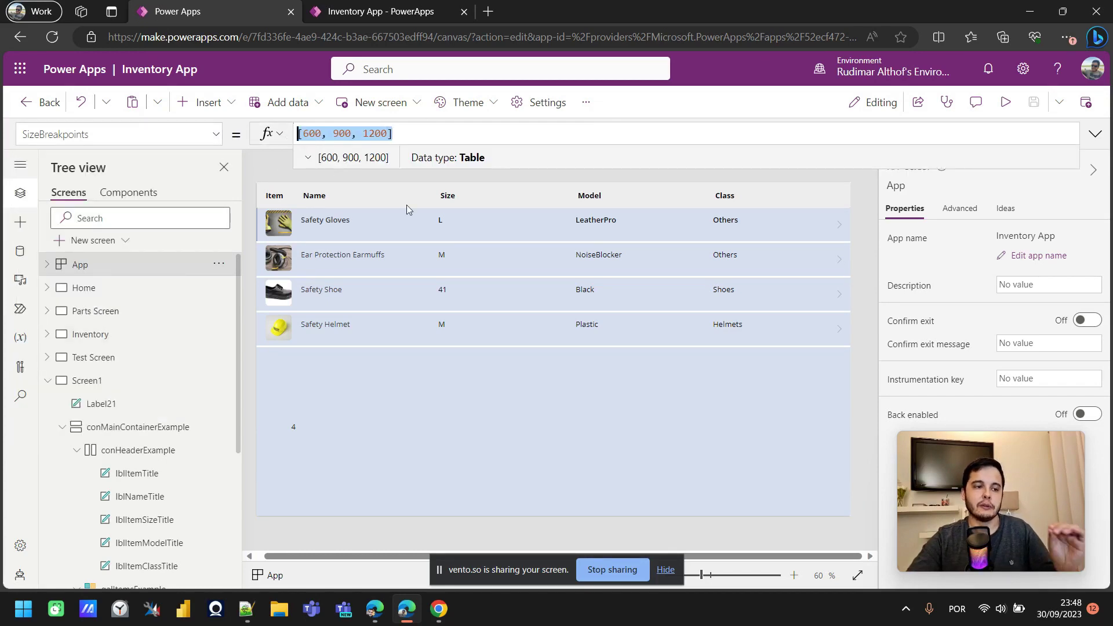
{"action": "left_click", "coordinate": [414, 141]}
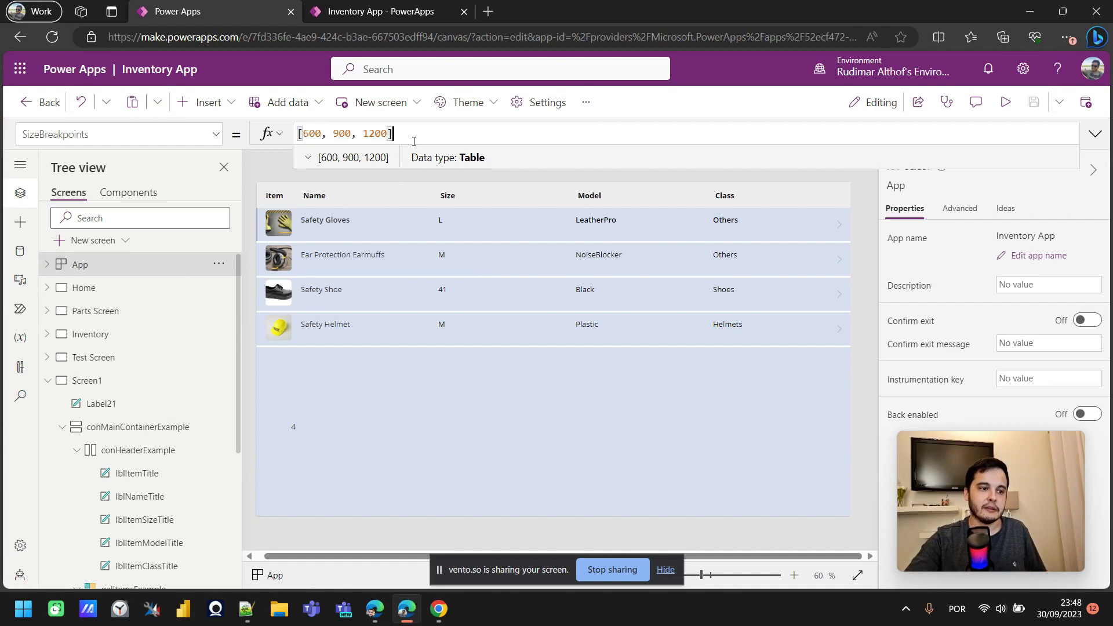
{"action": "double_click", "coordinate": [315, 133]}
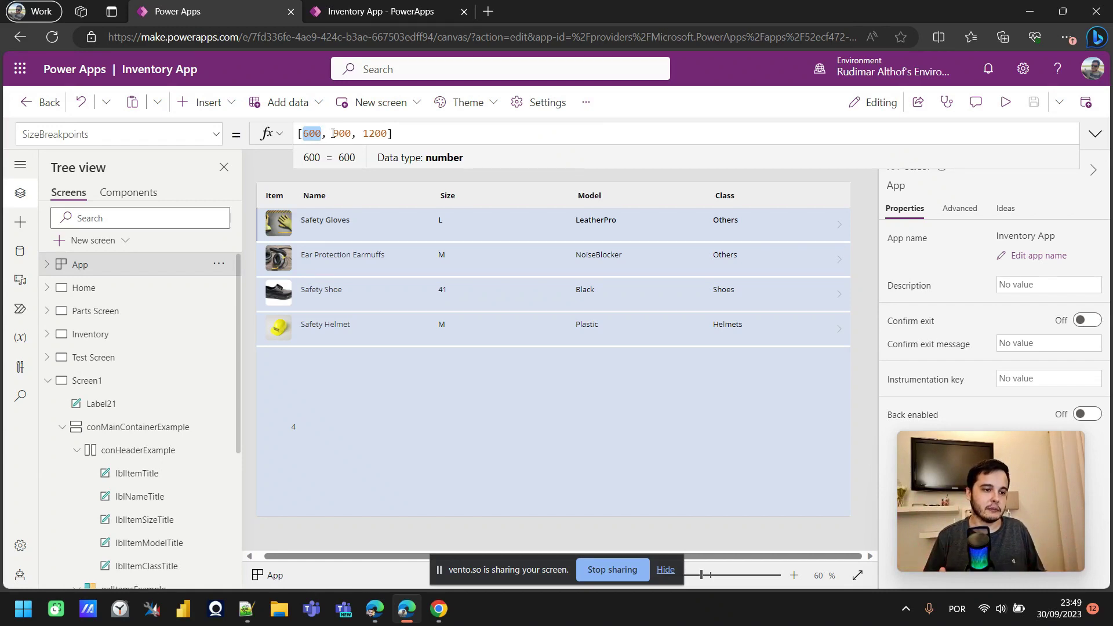
{"action": "left_click_drag", "start_coordinate": [350, 132], "coordinate": [365, 134]}
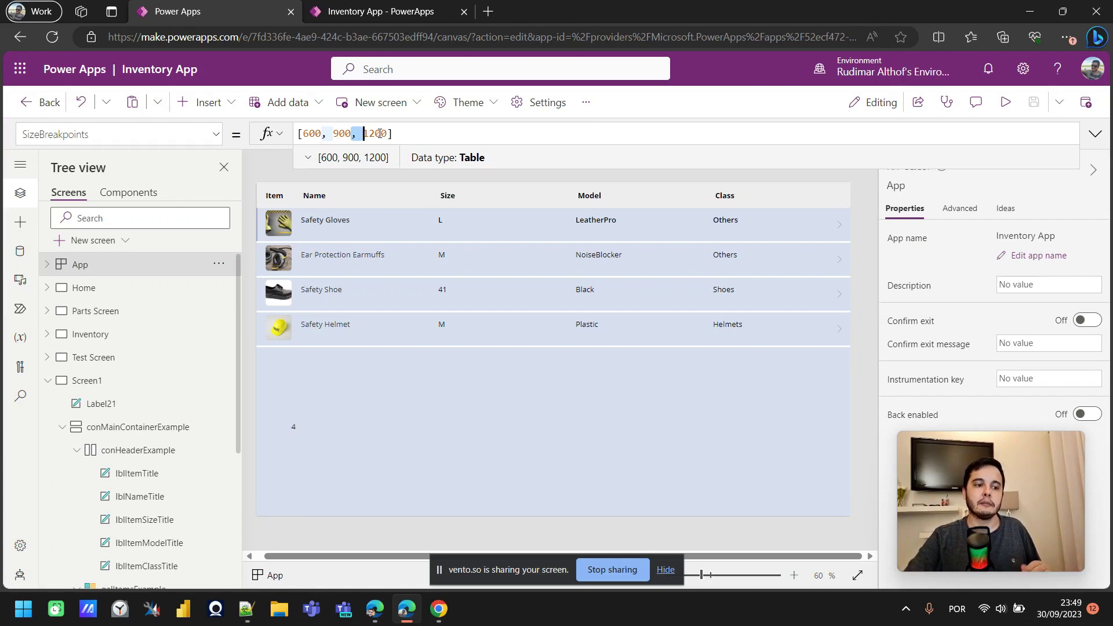
{"action": "double_click", "coordinate": [379, 133]}
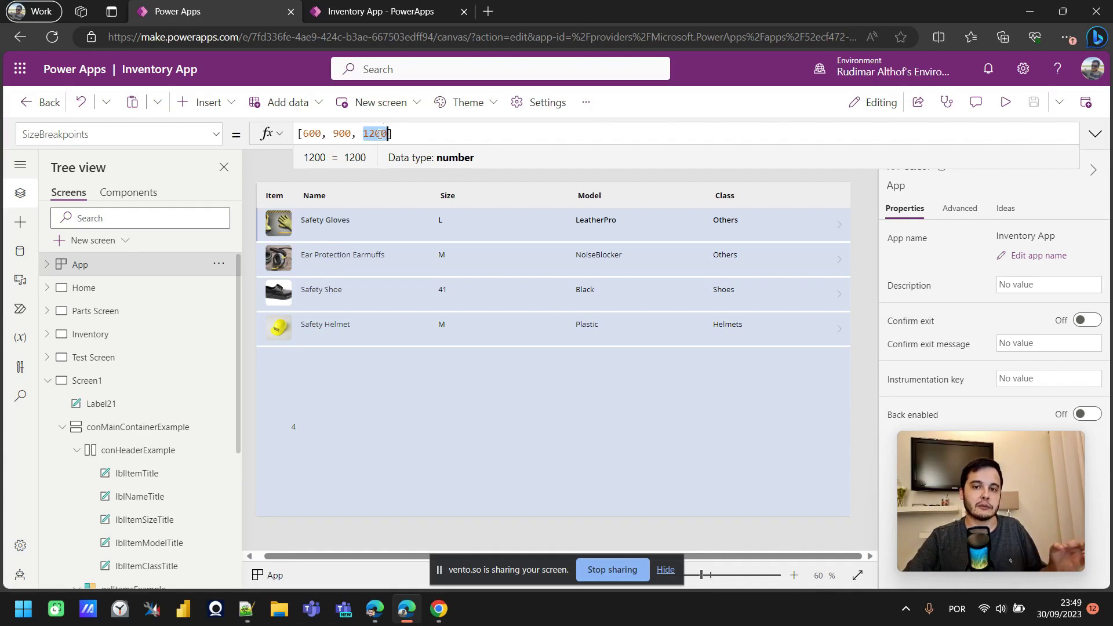
{"action": "double_click", "coordinate": [342, 134]}
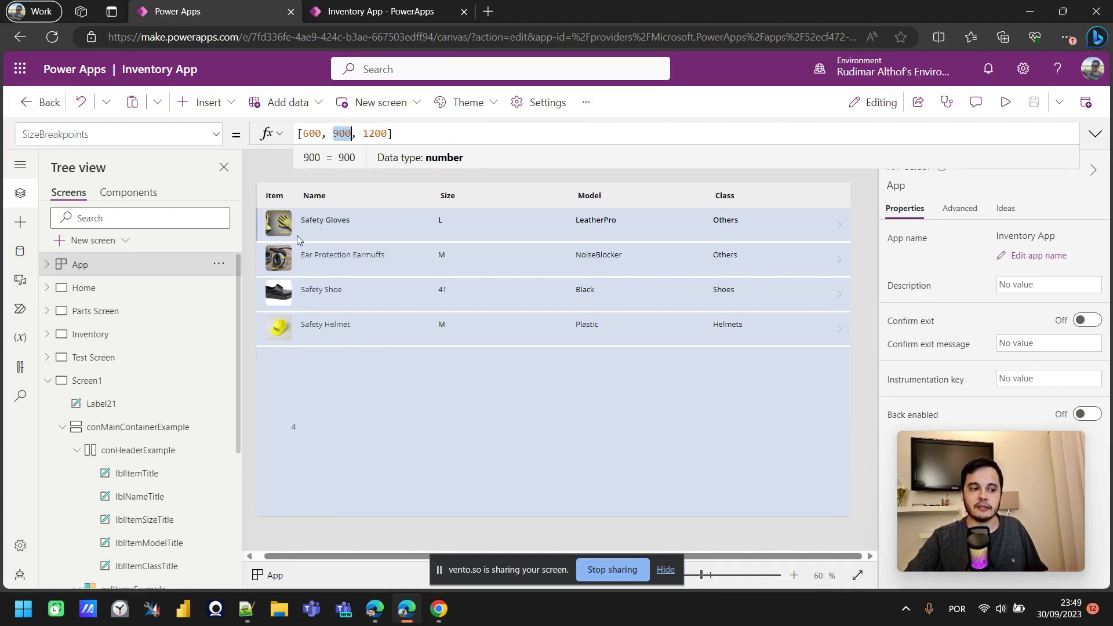
- Open Screen2 and preview its screen-size meter, examining the colored ranges and the breakpoint label
{"action": "left_click", "coordinate": [47, 380]}
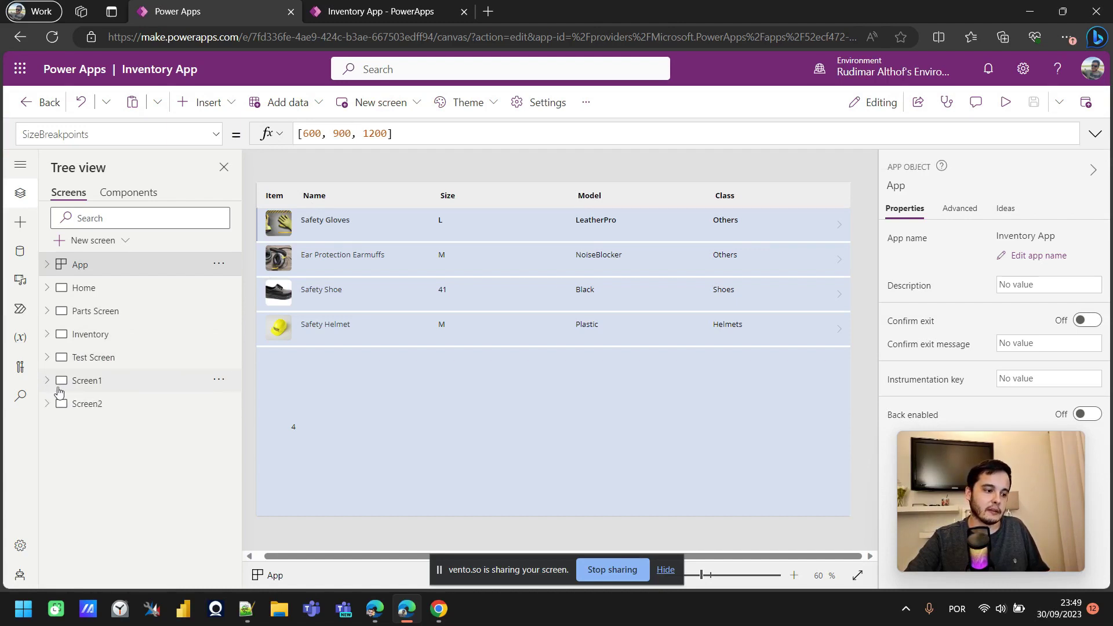
{"action": "left_click", "coordinate": [93, 404]}
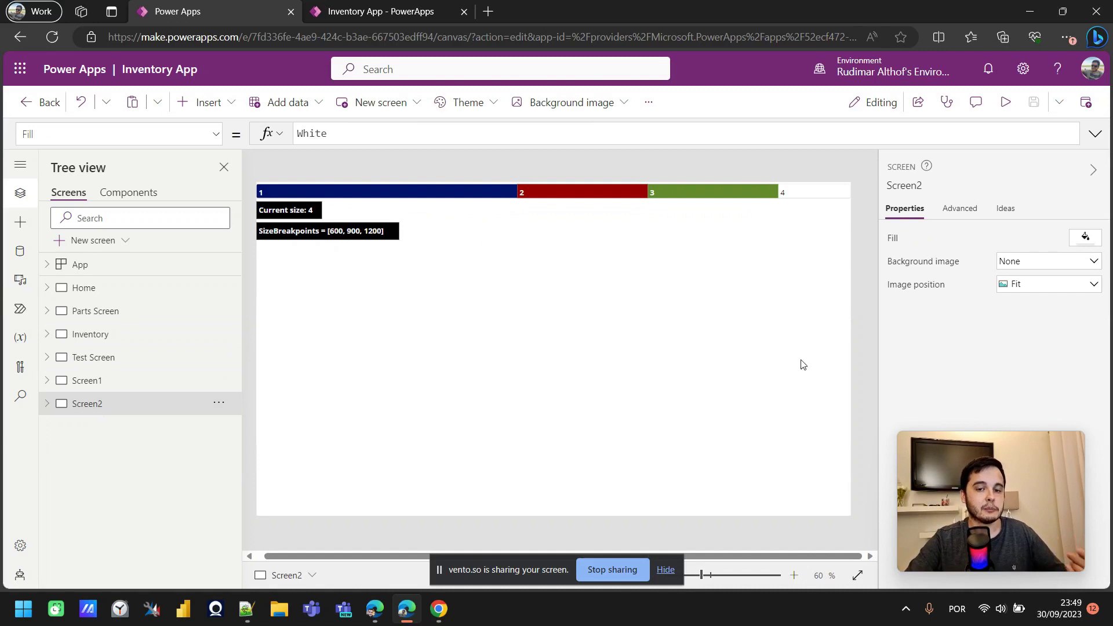
{"action": "left_click", "coordinate": [1007, 105]}
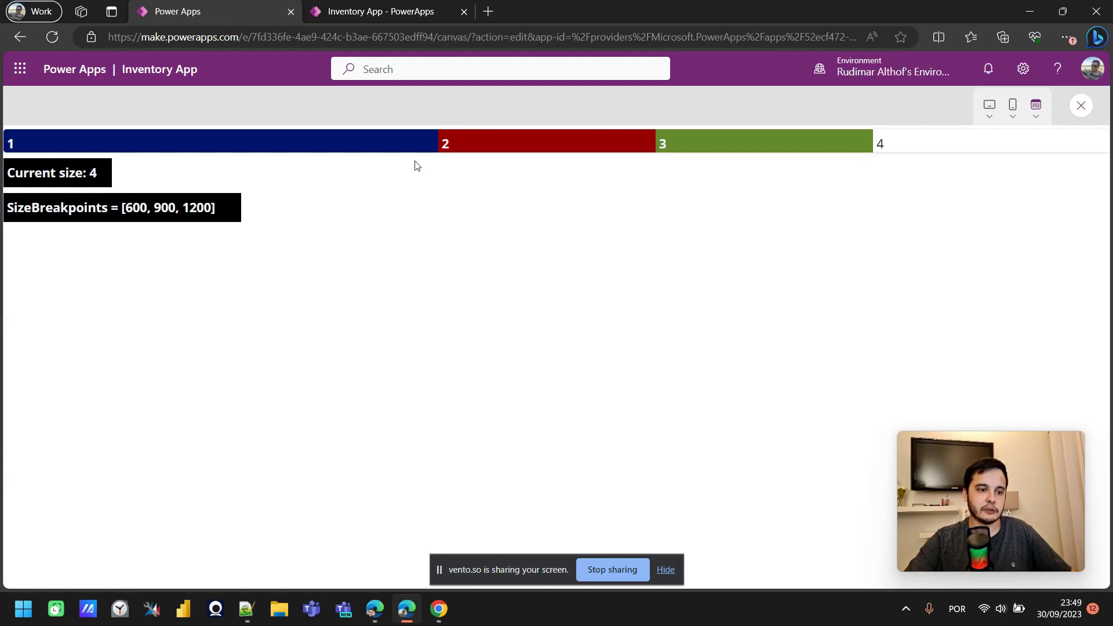
{"action": "left_click_drag", "start_coordinate": [29, 148], "coordinate": [38, 157]}
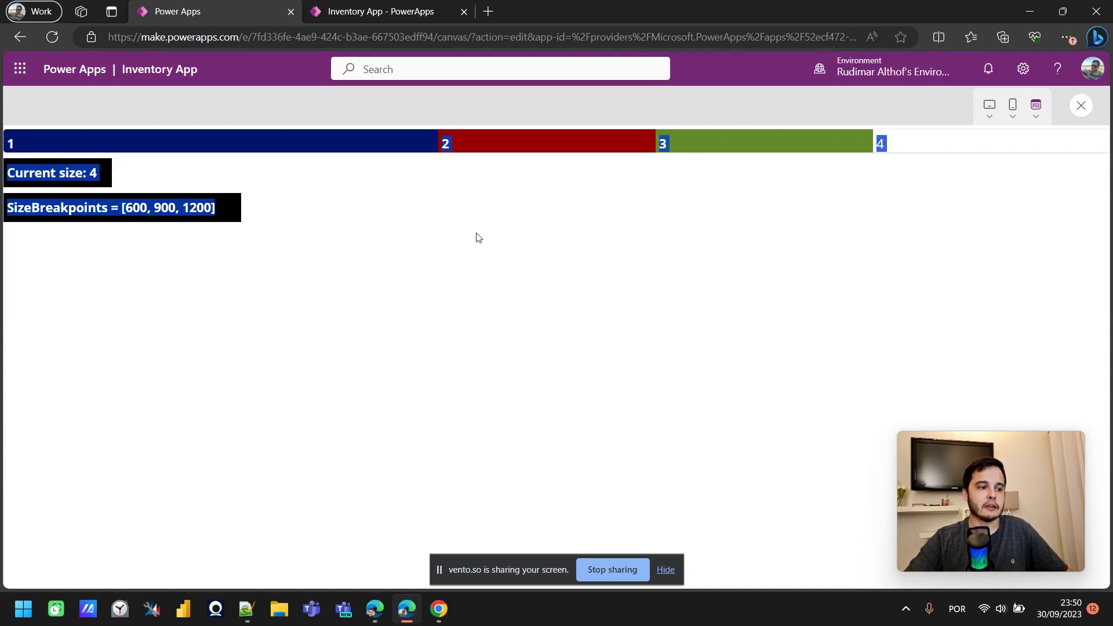
{"action": "left_click_drag", "start_coordinate": [197, 210], "coordinate": [195, 209]}
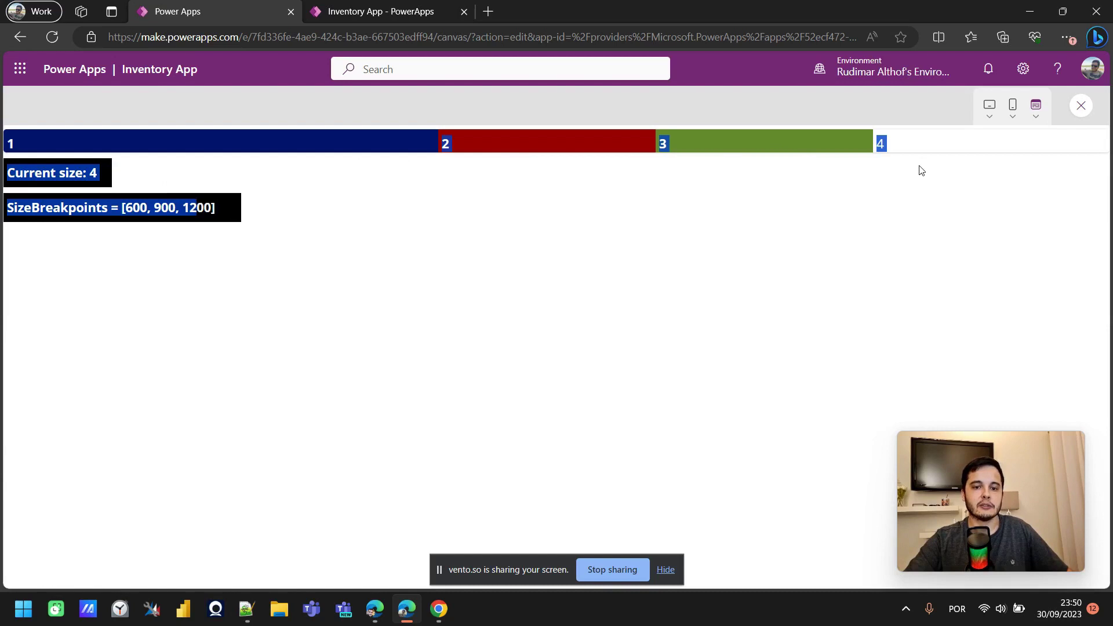
- Narrow the previewed meter's window stepwise down to screen size 2, checking the current size label, and return to the maximized editor
{"action": "left_click_drag", "start_coordinate": [976, 9], "coordinate": [325, 31]}
{"action": "left_click_drag", "start_coordinate": [486, 156], "coordinate": [1038, 144]}
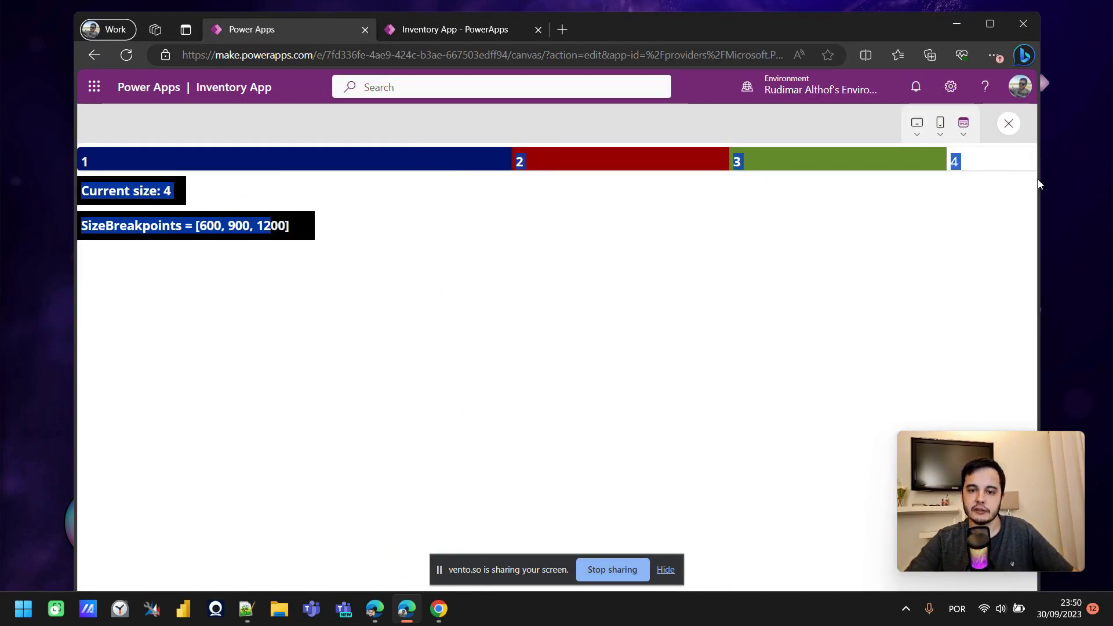
{"action": "left_click_drag", "start_coordinate": [1039, 180], "coordinate": [931, 200]}
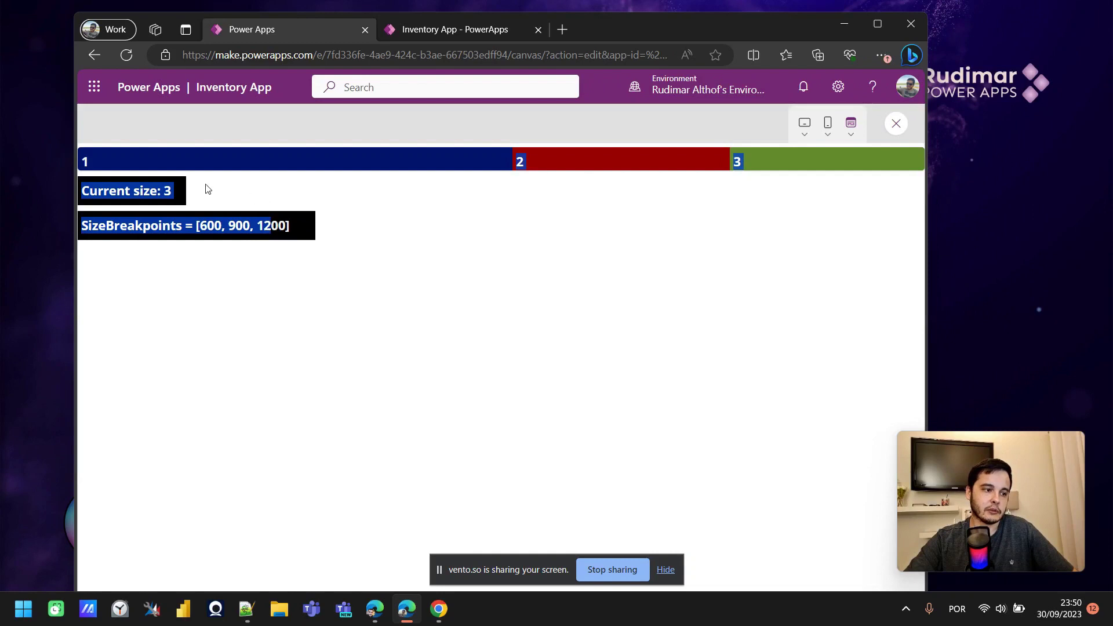
{"action": "left_click", "coordinate": [170, 192]}
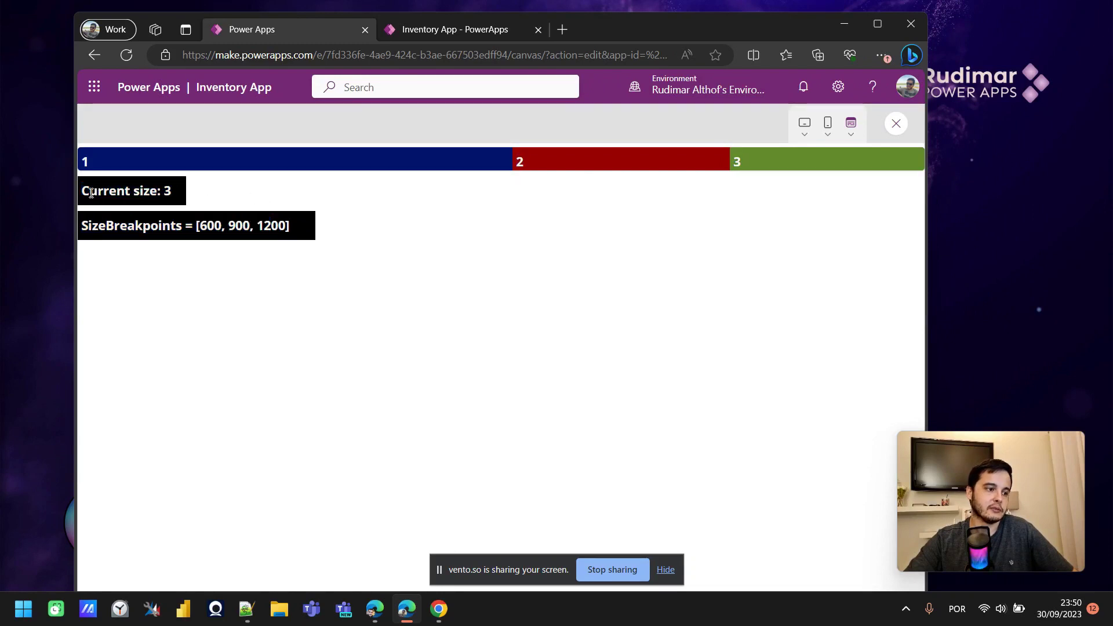
{"action": "left_click_drag", "start_coordinate": [95, 194], "coordinate": [150, 196]}
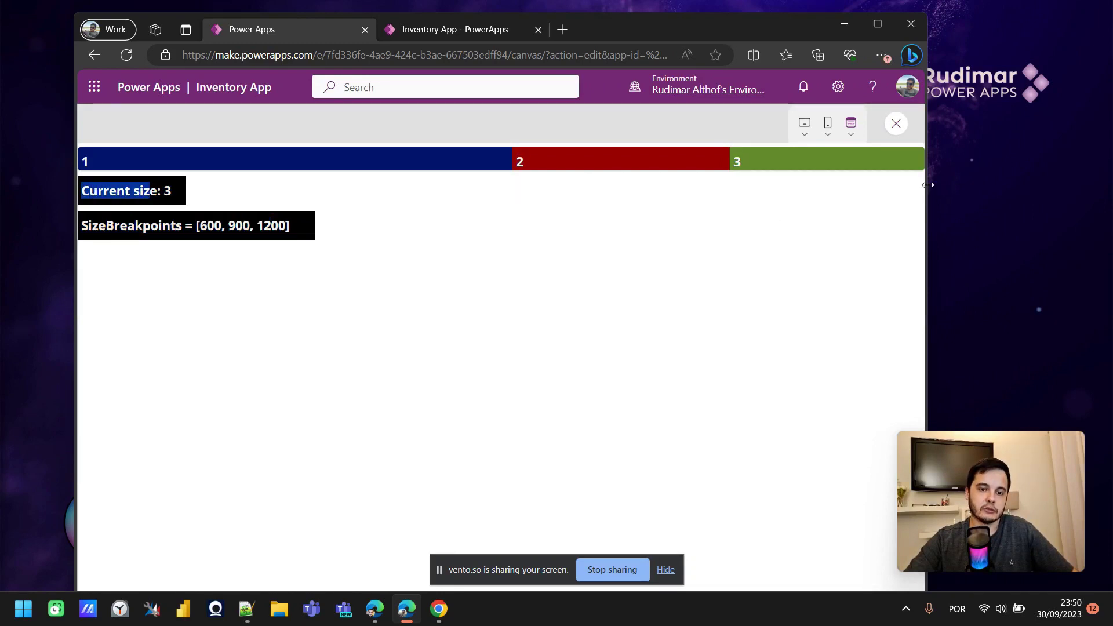
{"action": "left_click_drag", "start_coordinate": [929, 185], "coordinate": [721, 202]}
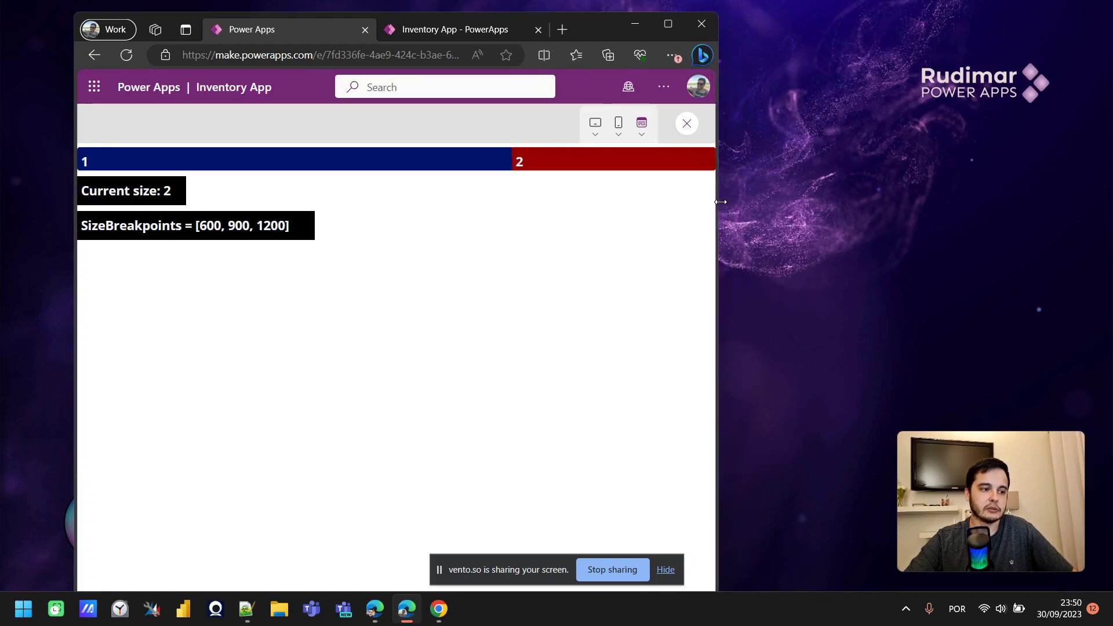
{"action": "left_click", "coordinate": [669, 26]}
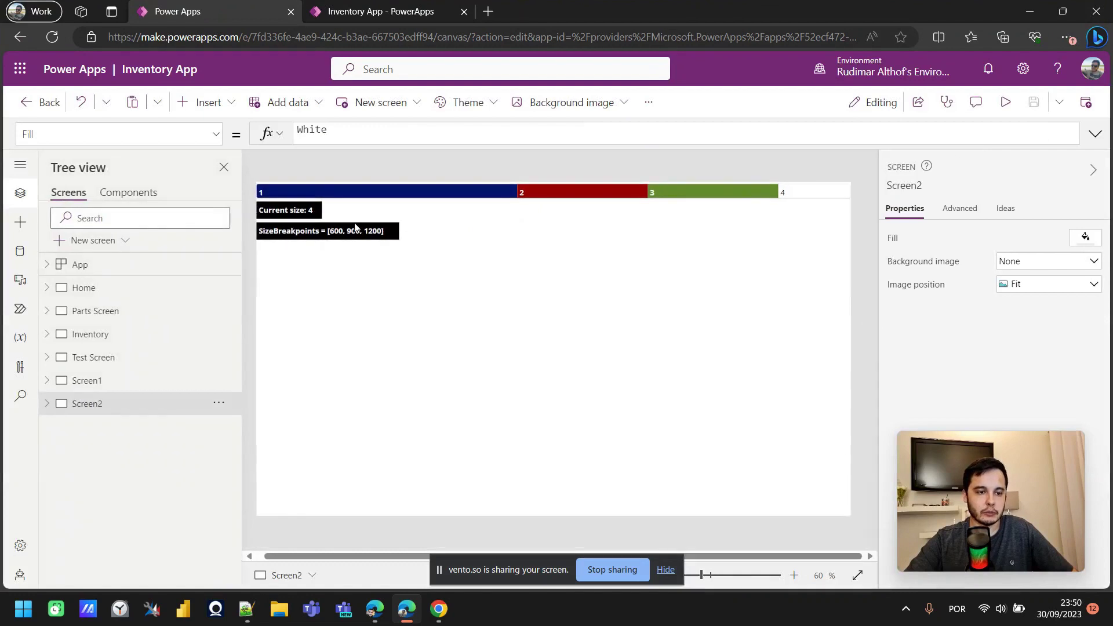
- Set the App object's SizeBreakpoints to [400, 800, 1200]
{"action": "left_click", "coordinate": [81, 265]}
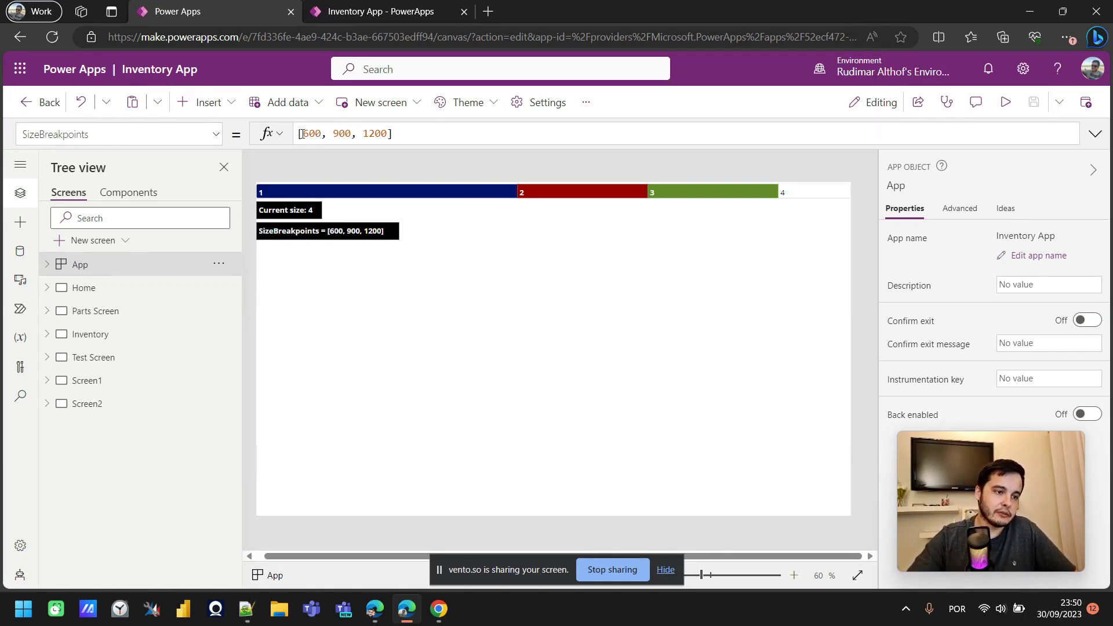
{"action": "left_click_drag", "start_coordinate": [302, 134], "coordinate": [310, 135]}
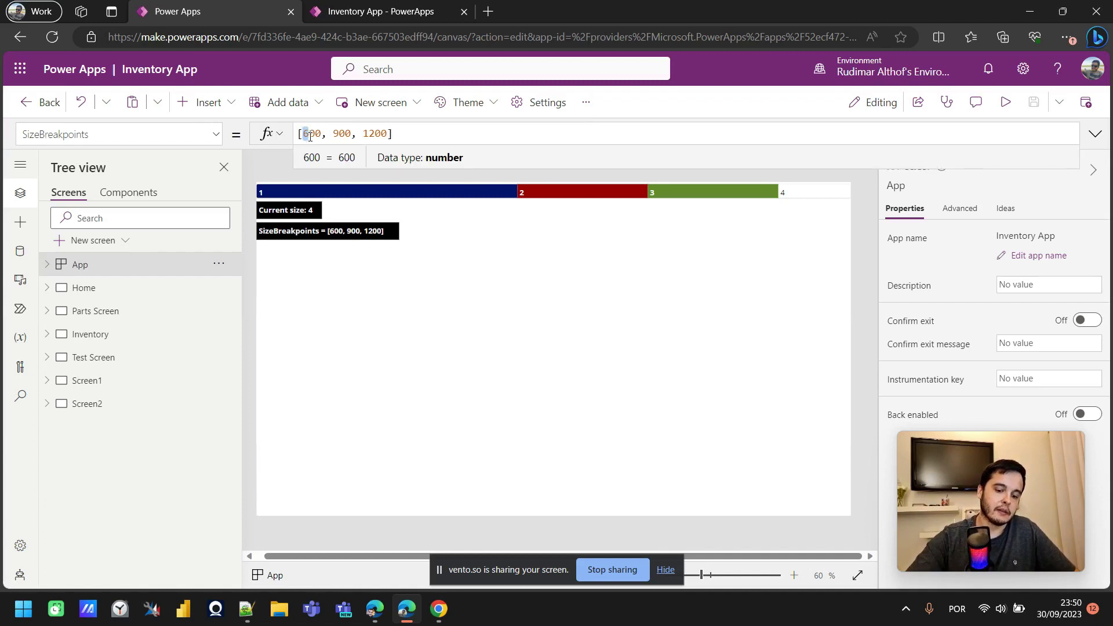
{"action": "type", "text": "400"}
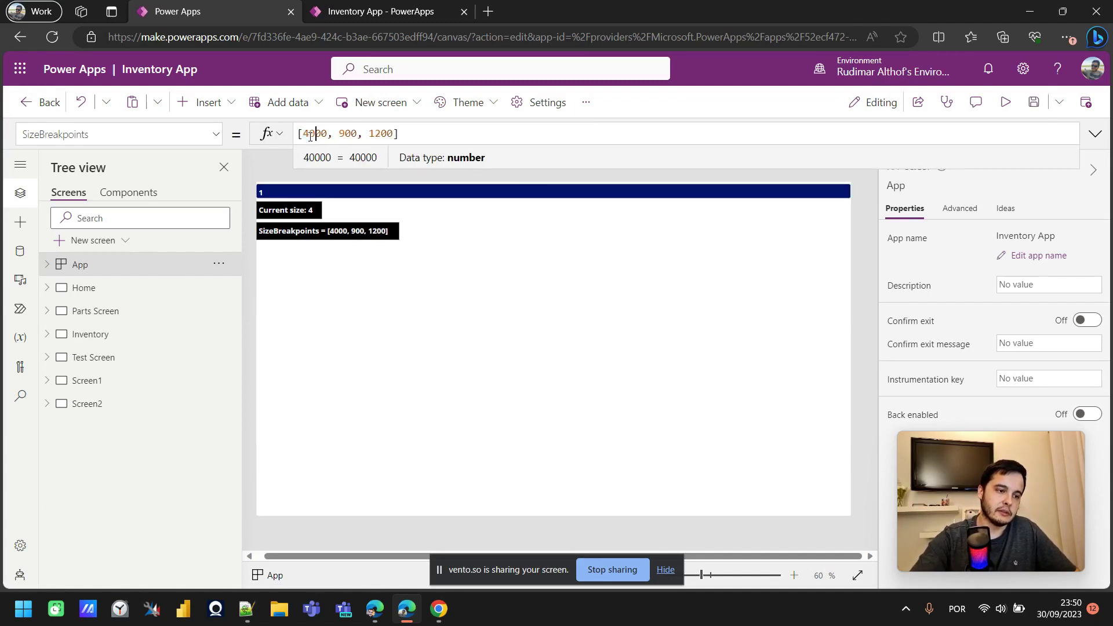
{"action": "key", "text": "Delete"}
{"action": "key", "text": "Delete"}
{"action": "left_click", "coordinate": [339, 135]}
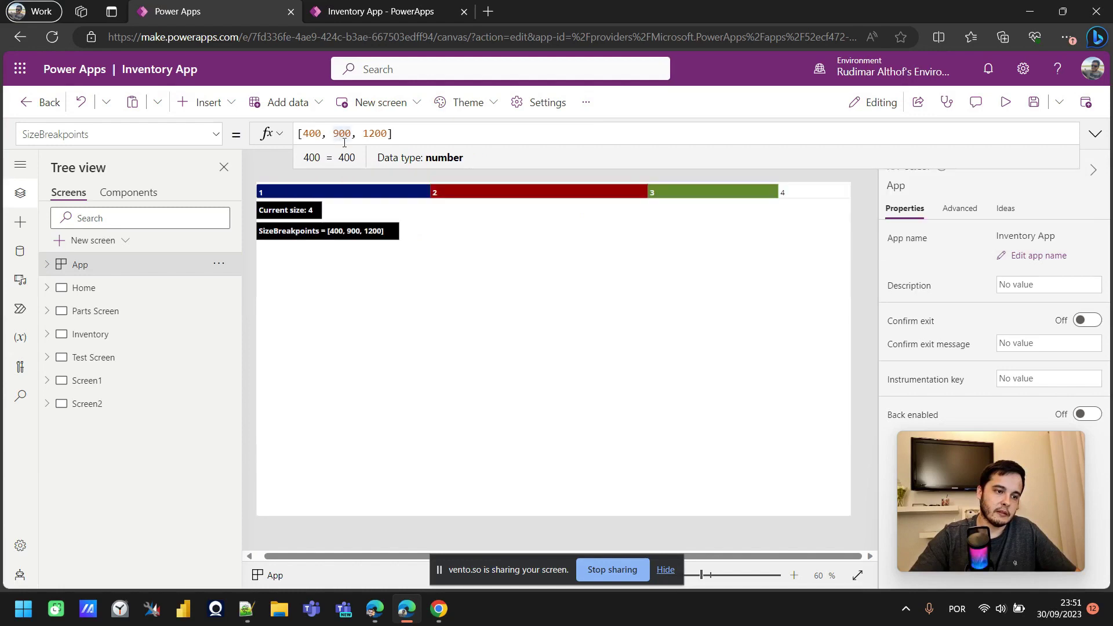
{"action": "left_click_drag", "start_coordinate": [335, 134], "coordinate": [342, 134]}
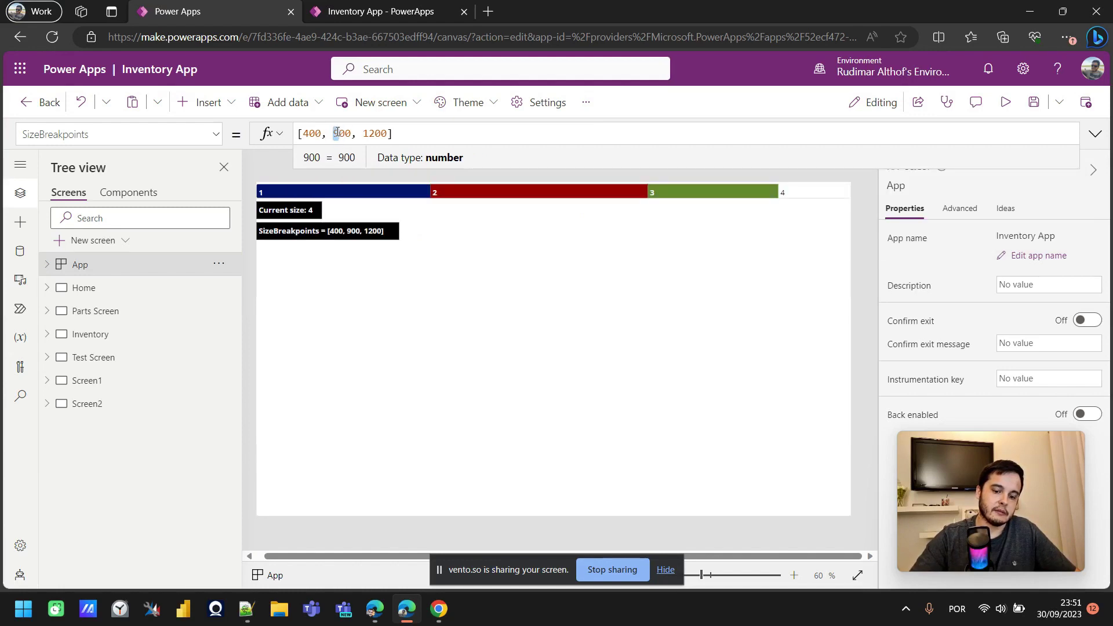
{"action": "type", "text": "8"}
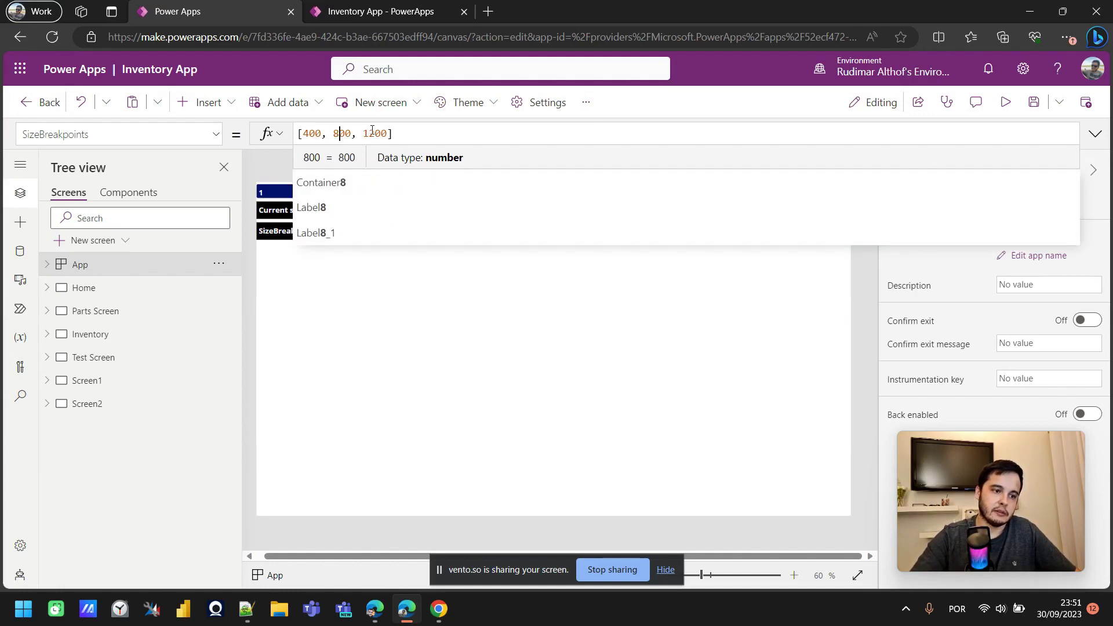
- Return to Screen2 with the formula bar collapsed to view the meter with the new breakpoints
{"action": "left_click", "coordinate": [1096, 134]}
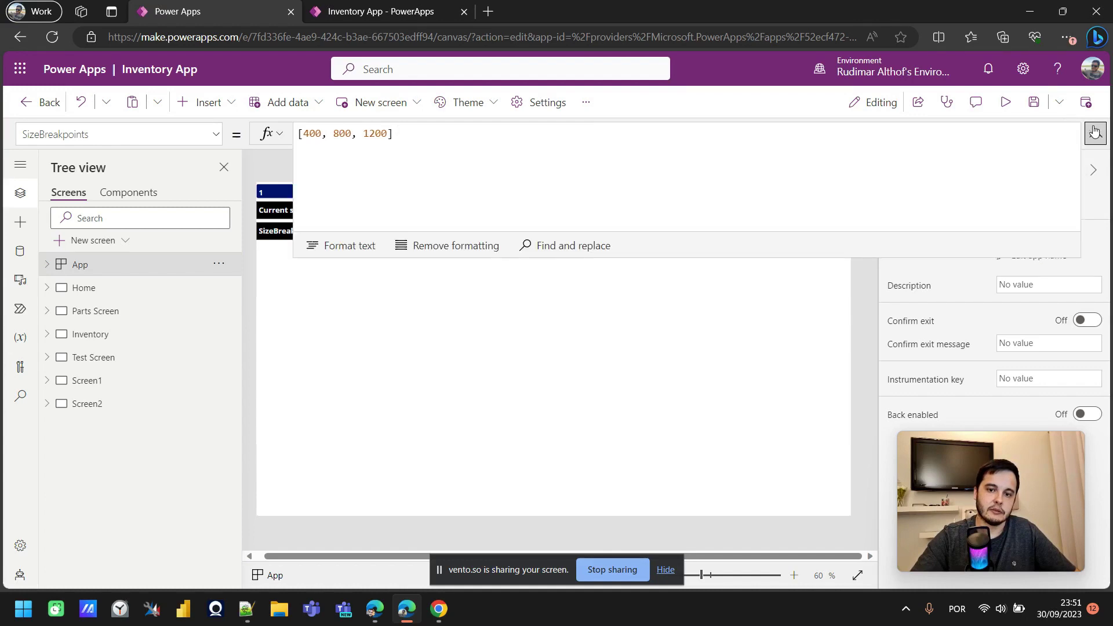
{"action": "left_click", "coordinate": [687, 377]}
{"action": "left_click", "coordinate": [868, 296]}
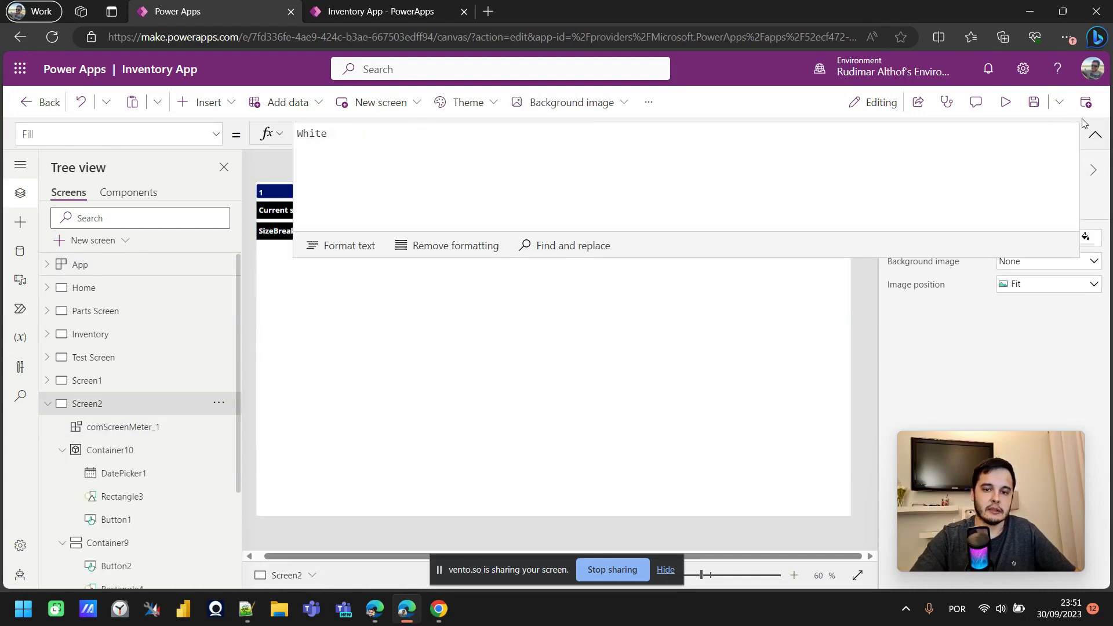
{"action": "left_click", "coordinate": [1095, 134]}
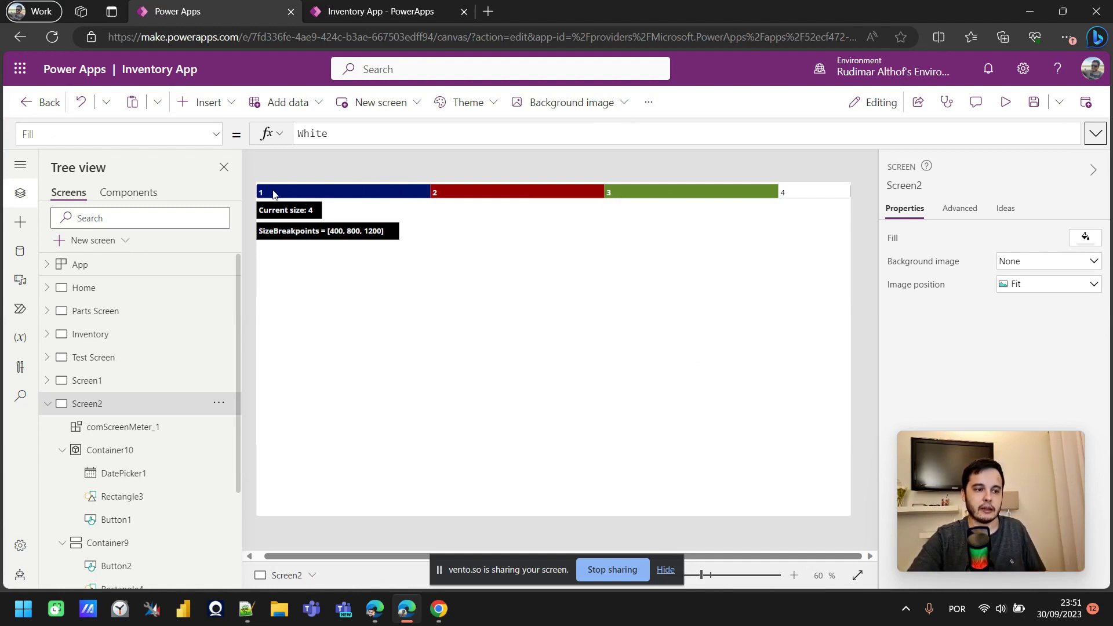
- Preview Screen2 and resize the window to check the meter's current size against the breakpoints [400, 800, 1200]
{"action": "left_click", "coordinate": [1007, 102]}
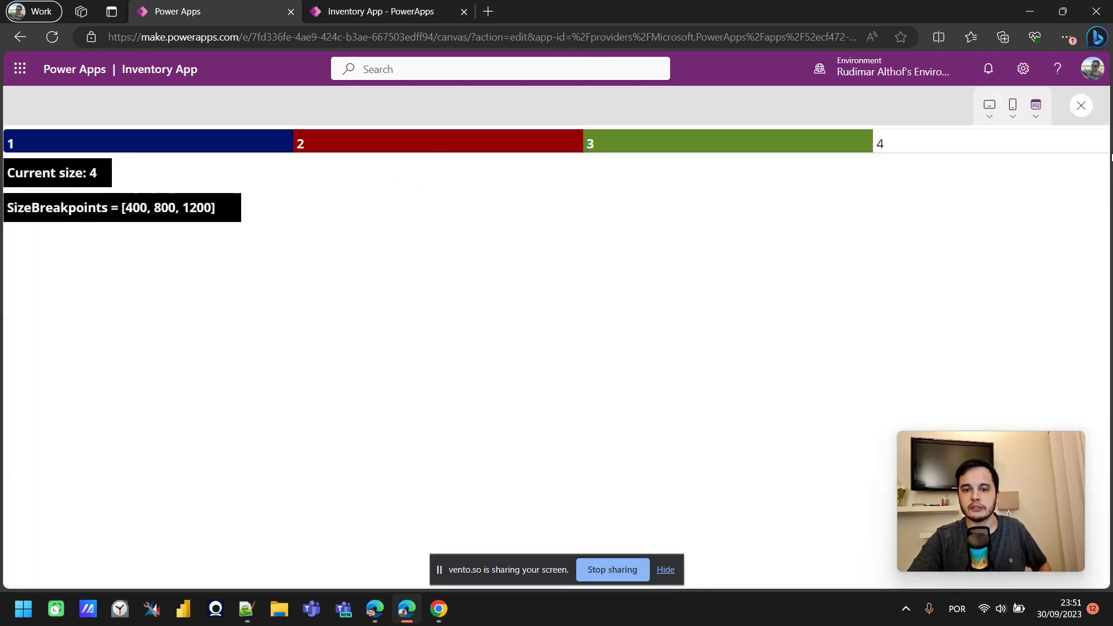
{"action": "left_click", "coordinate": [1063, 13]}
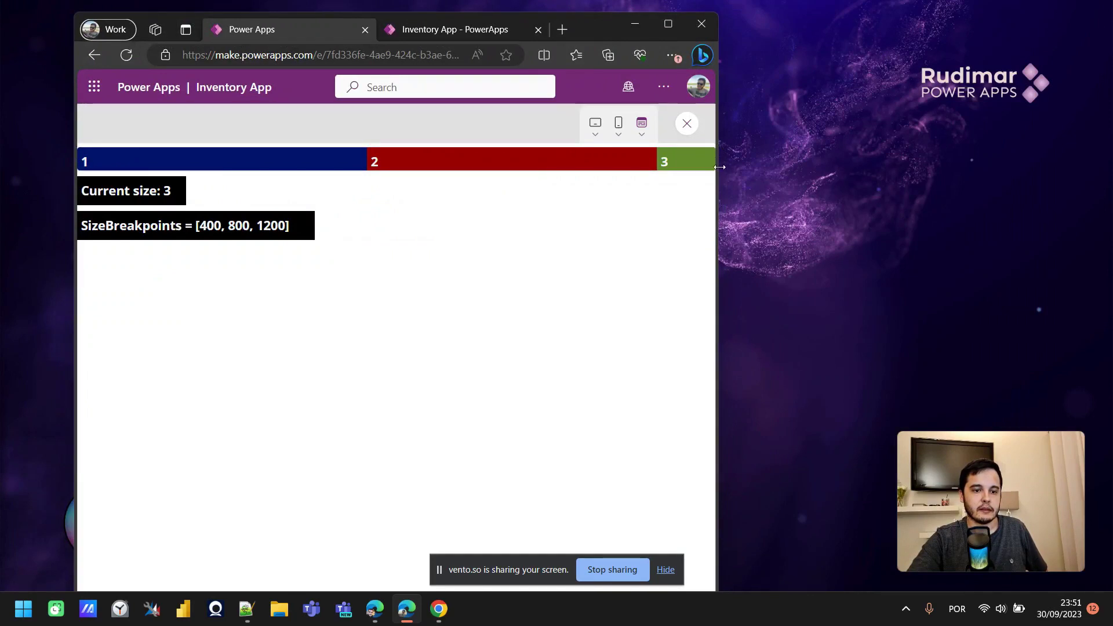
{"action": "left_click_drag", "start_coordinate": [719, 167], "coordinate": [1069, 174]}
{"action": "key", "text": "super+Up"}
{"action": "left_click", "coordinate": [665, 570]}
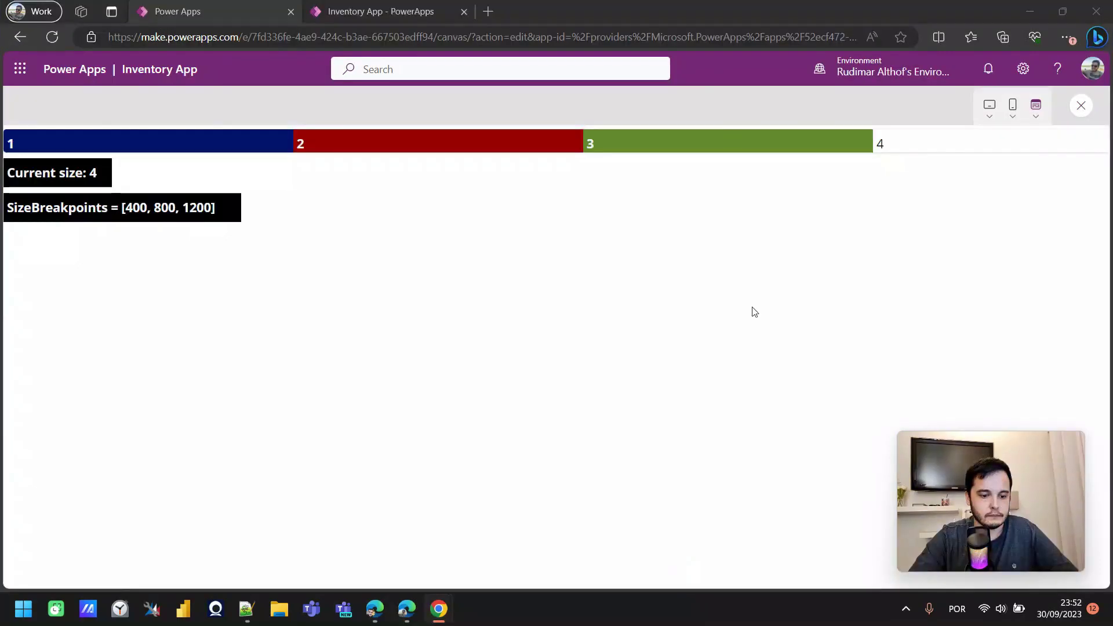
{"action": "left_click", "coordinate": [1065, 12]}
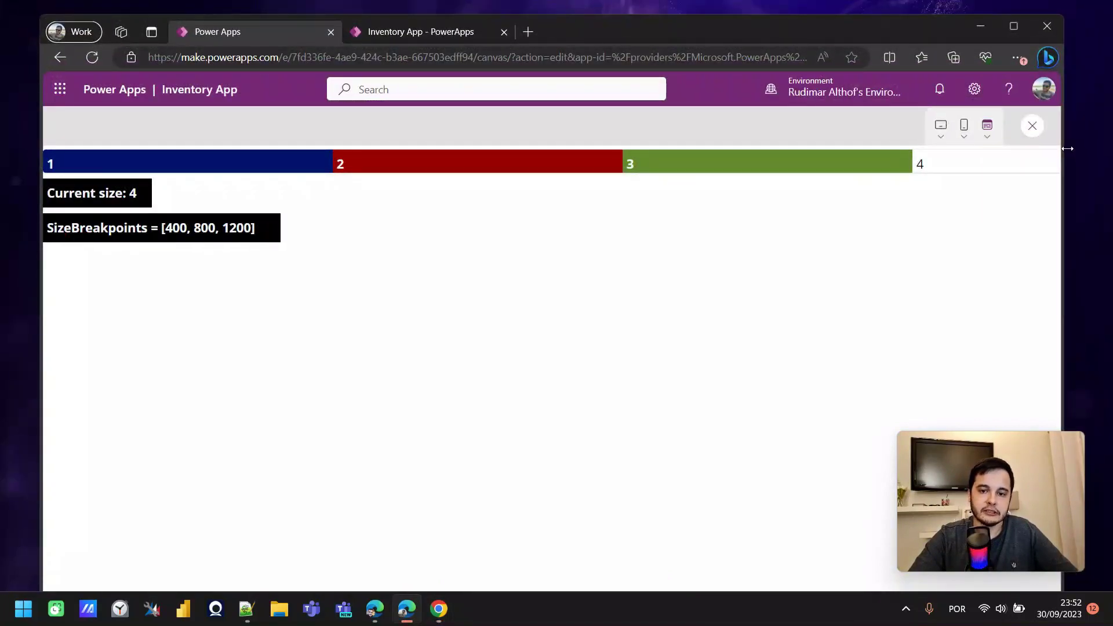
{"action": "left_click_drag", "start_coordinate": [1068, 148], "coordinate": [1066, 149]}
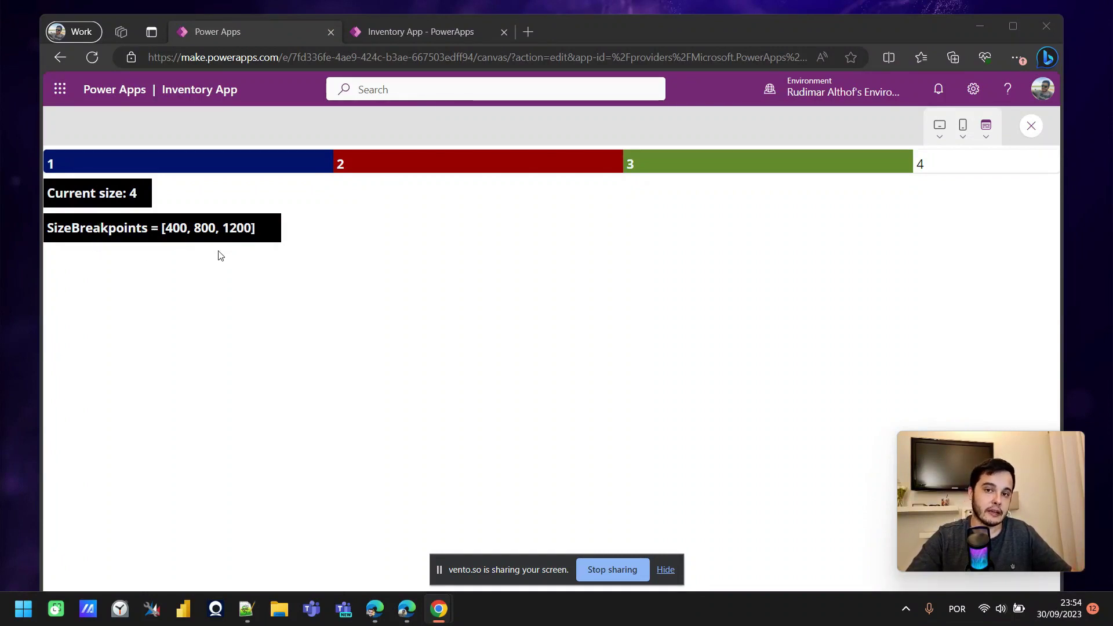
- Close the preview, open Screen1 and move the screen-size label to the lower-left corner of the gallery area
{"action": "left_click", "coordinate": [1032, 127]}
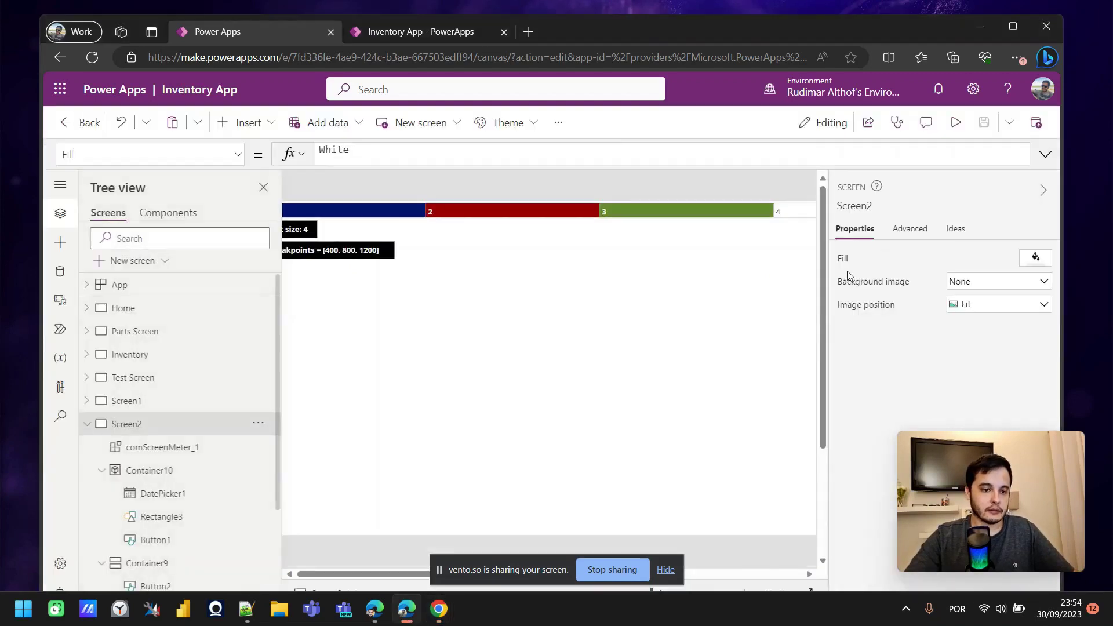
{"action": "left_click", "coordinate": [119, 400]}
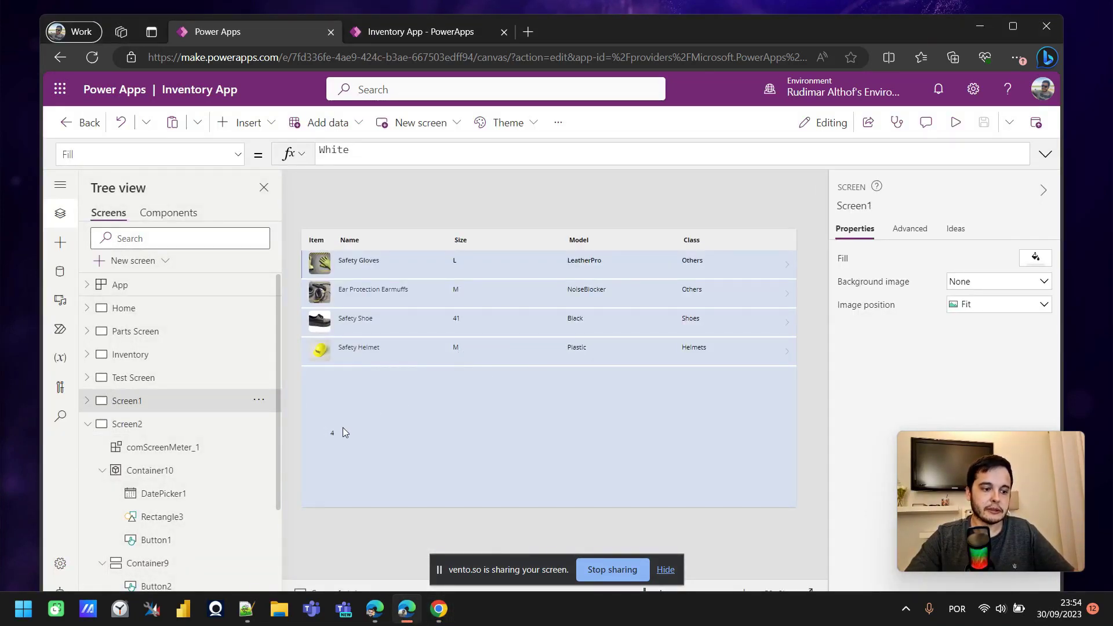
{"action": "left_click", "coordinate": [343, 428]}
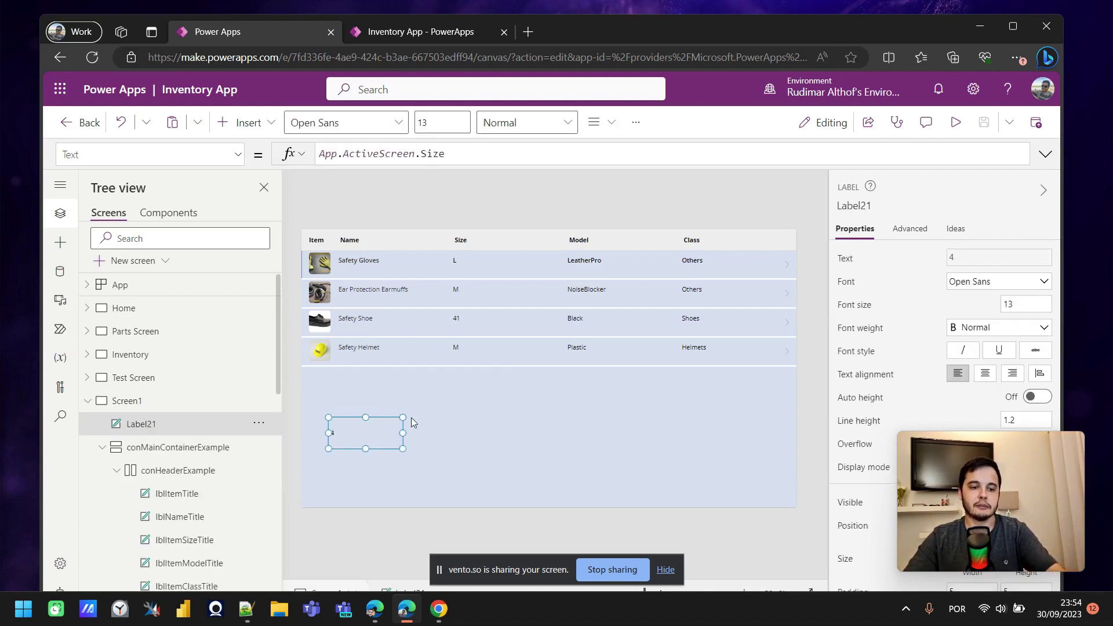
{"action": "left_click_drag", "start_coordinate": [380, 436], "coordinate": [365, 469]}
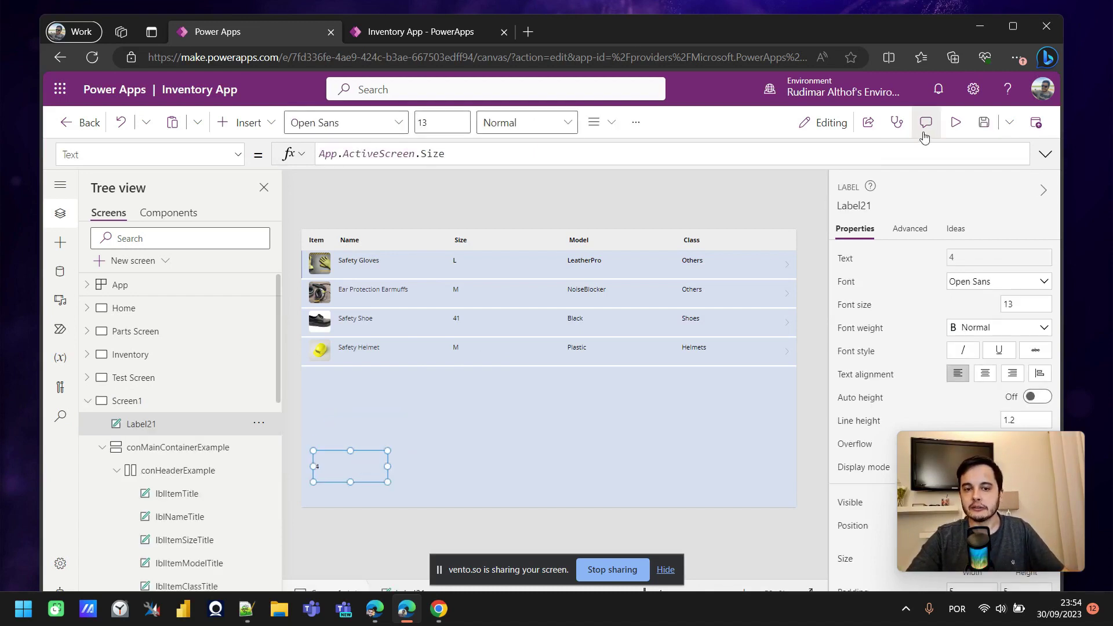
- Preview Screen1 and narrow the window to less than half its width to examine how the table columns adapt
{"action": "left_click", "coordinate": [955, 123]}
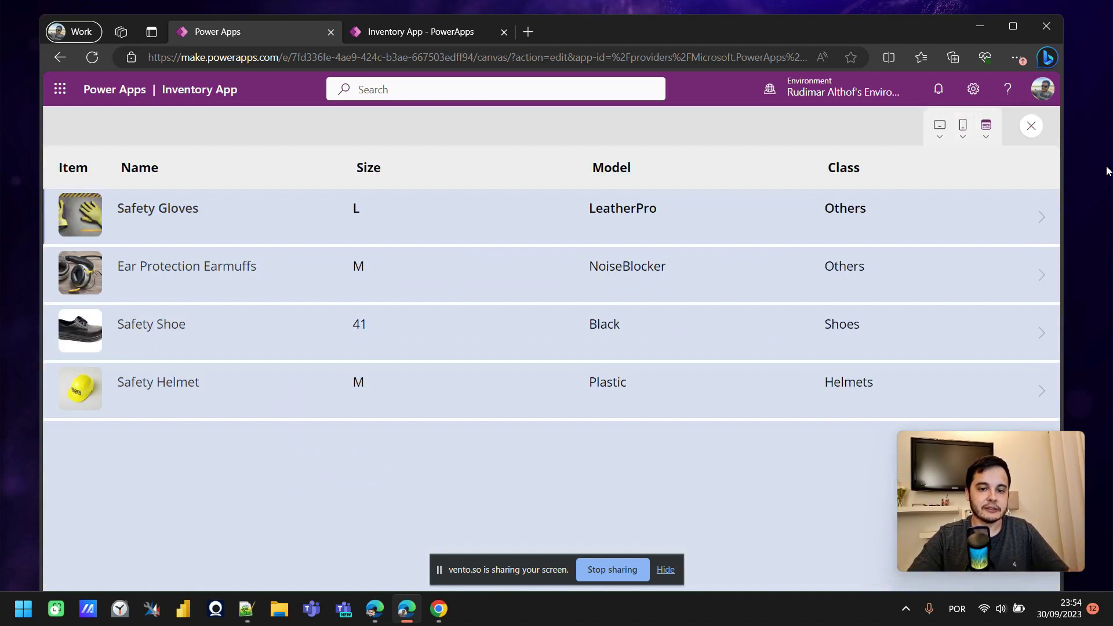
{"action": "left_click_drag", "start_coordinate": [1064, 165], "coordinate": [498, 259]}
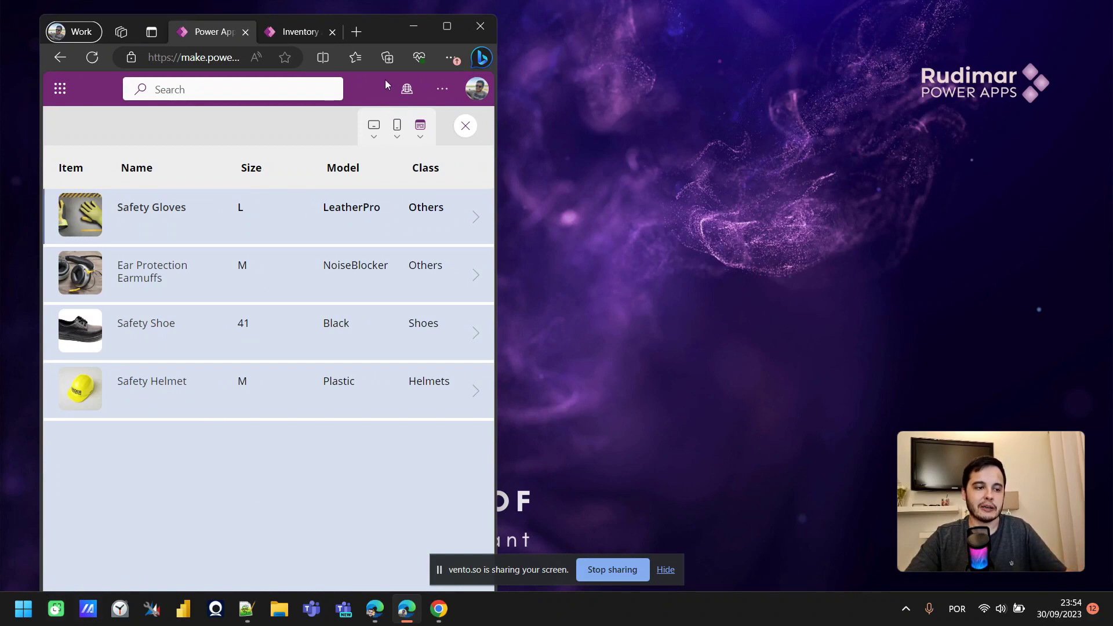
{"action": "mouse_move", "coordinate": [367, 33]}
{"action": "left_mouse_down"}
{"action": "mouse_move", "coordinate": [366, 56]}
{"action": "mouse_move", "coordinate": [374, 22]}
{"action": "left_mouse_up"}
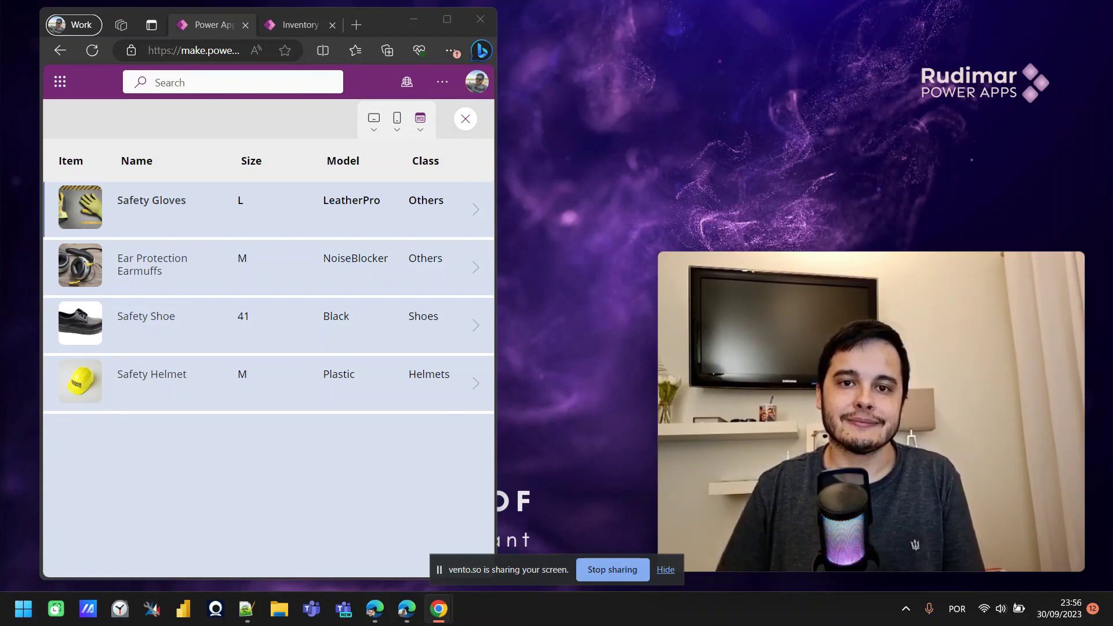
{"action": "mouse_move", "coordinate": [673, 452]}
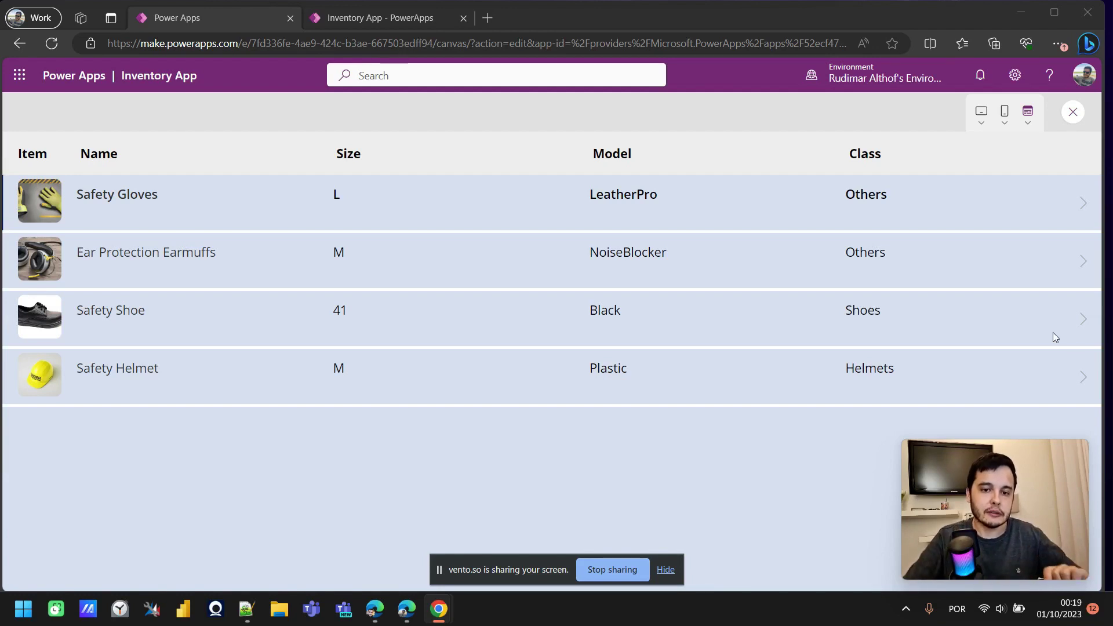
- Narrow the previewed inventory table in two stages to compare its column layout, and return to the maximized editor
{"action": "left_click", "coordinate": [1104, 74]}
{"action": "left_click_drag", "start_coordinate": [1104, 74], "coordinate": [548, 247]}
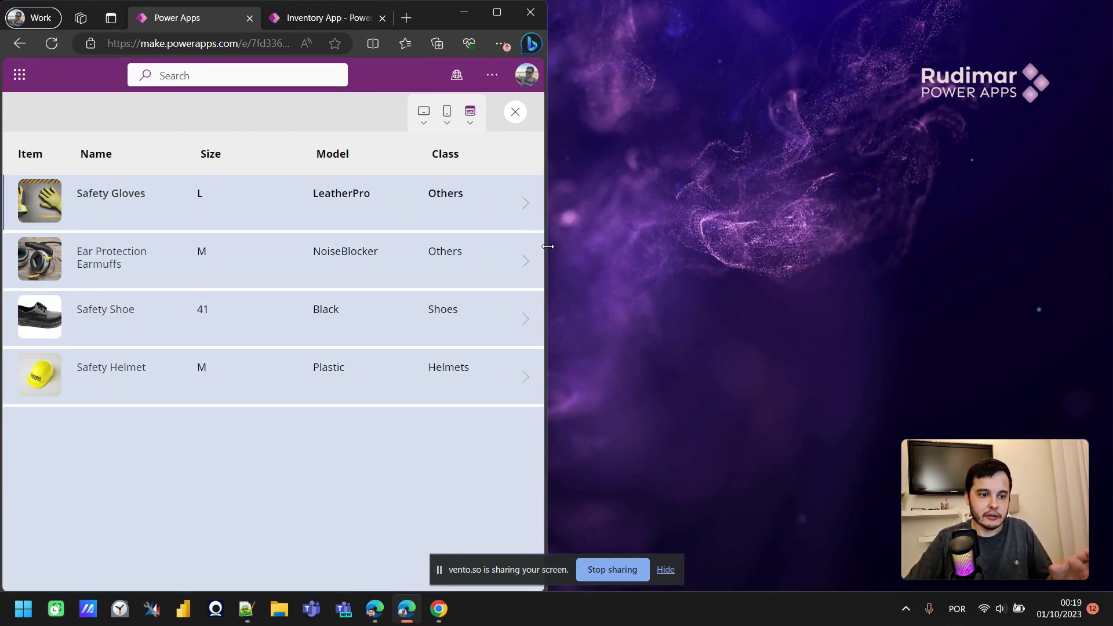
{"action": "left_click_drag", "start_coordinate": [548, 246], "coordinate": [430, 273]}
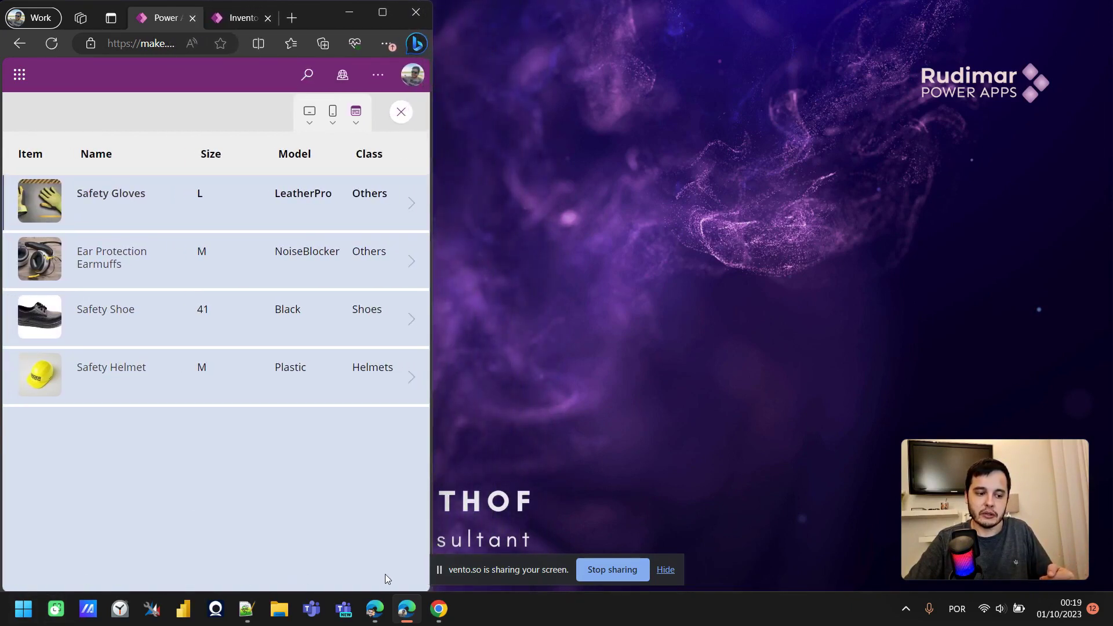
{"action": "left_click", "coordinate": [383, 12]}
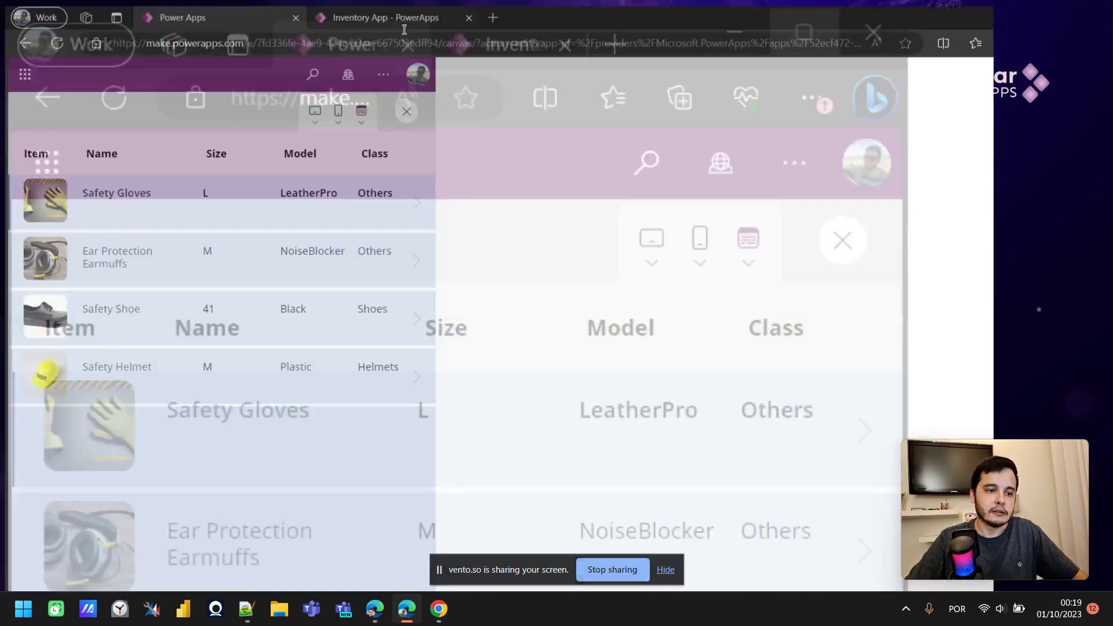
{"action": "left_click", "coordinate": [1081, 107]}
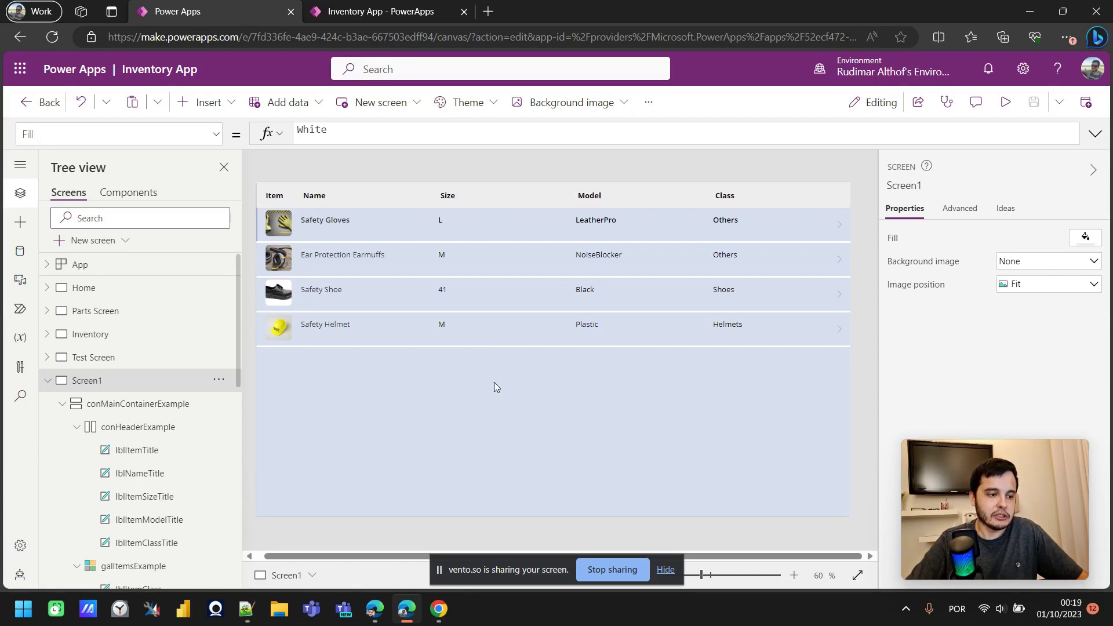
{"action": "left_click", "coordinate": [207, 102]}
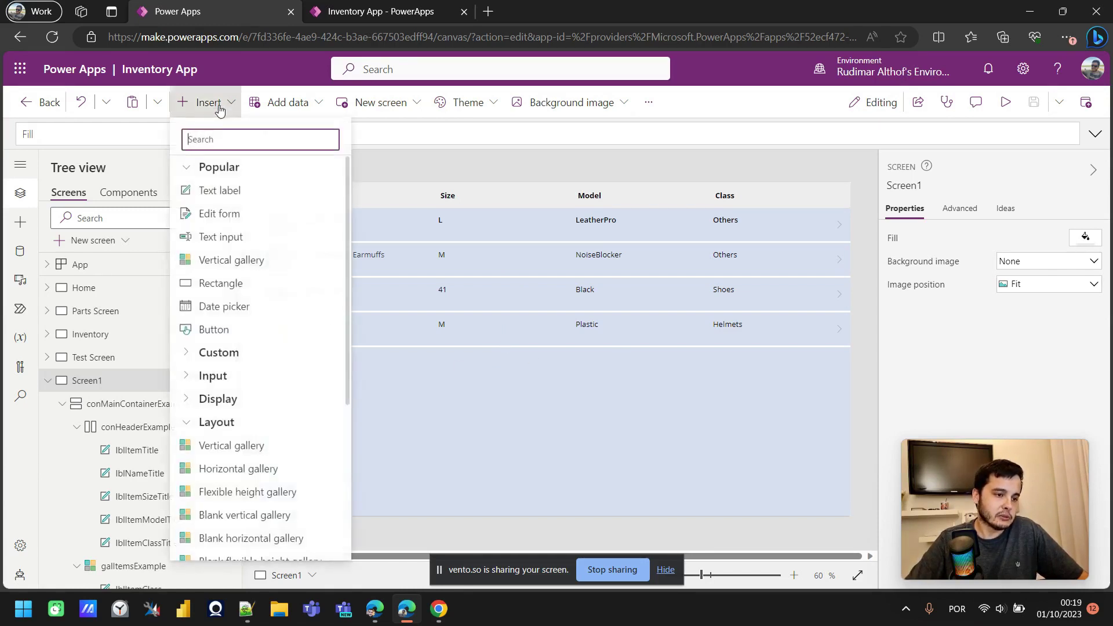
{"action": "left_click", "coordinate": [225, 285]}
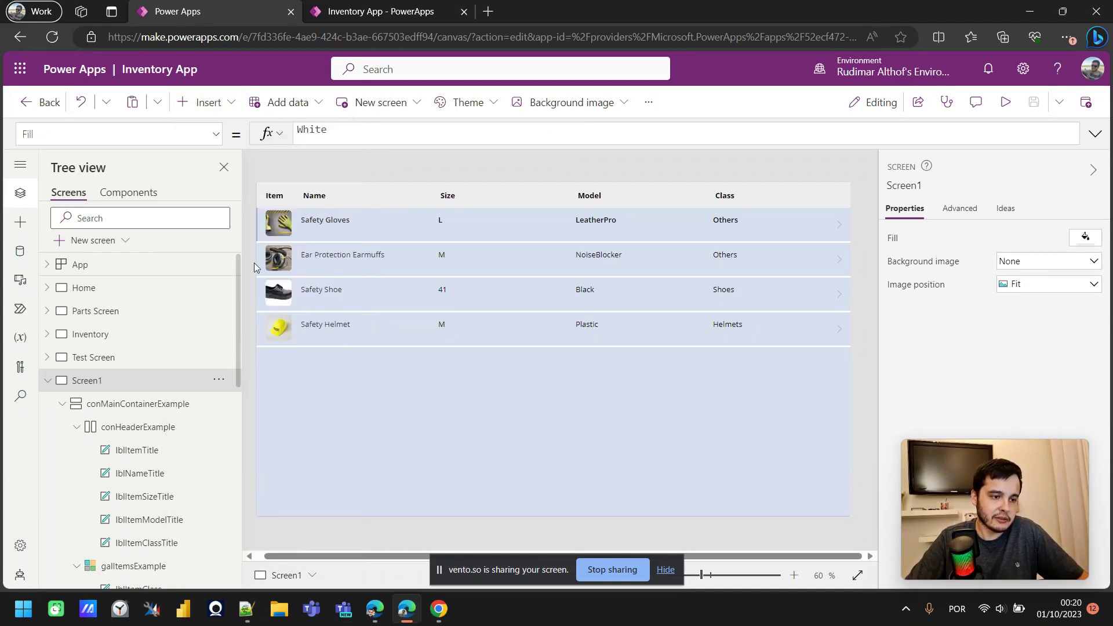
{"action": "left_click_drag", "start_coordinate": [306, 221], "coordinate": [502, 409]}
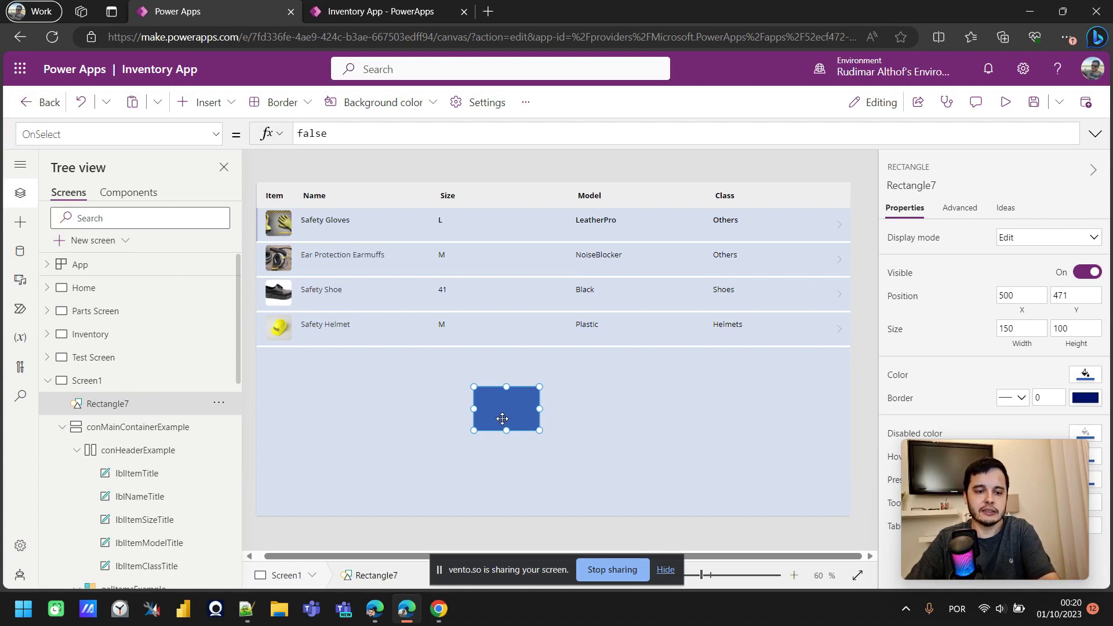
{"action": "key", "text": "Delete"}
- Collapse the header and gallery branches and inspect conMainContainerExample, conHeaderExample and galItemsExample, including the gallery's sizing properties
{"action": "left_click", "coordinate": [497, 412]}
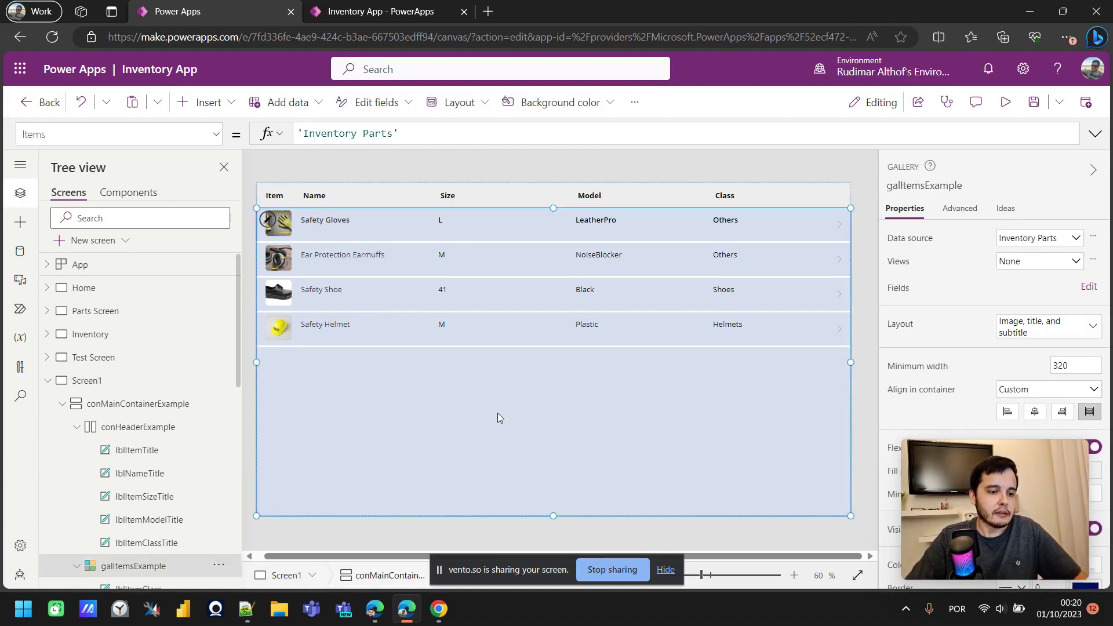
{"action": "scroll", "coordinate": [164, 435], "scroll_direction": "down", "scroll_amount": 1}
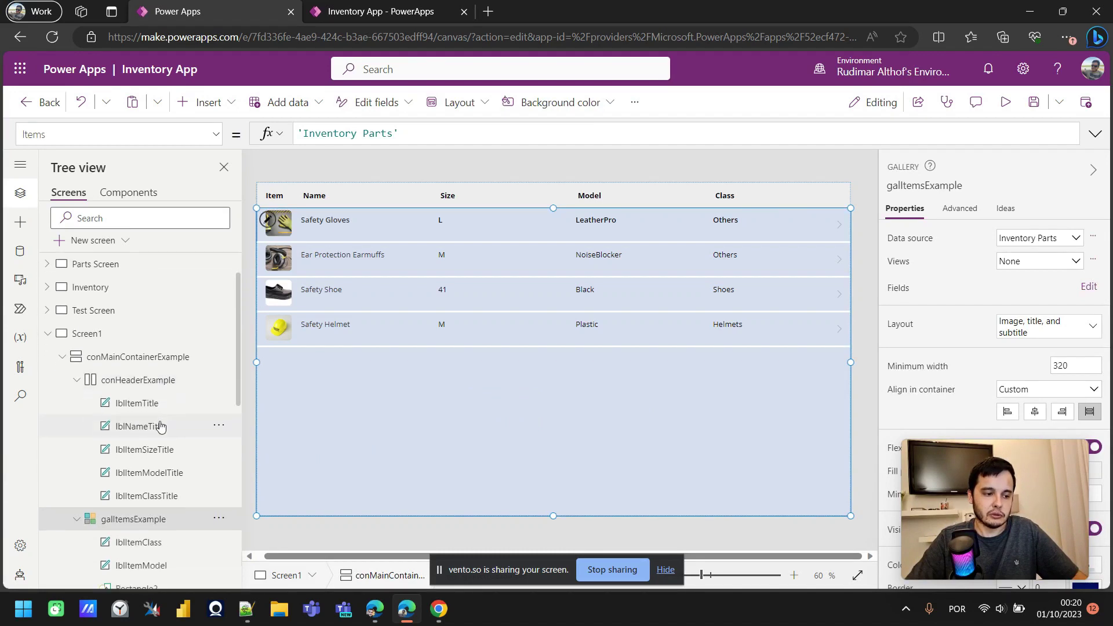
{"action": "left_click", "coordinate": [162, 355]}
{"action": "left_click", "coordinate": [76, 377]}
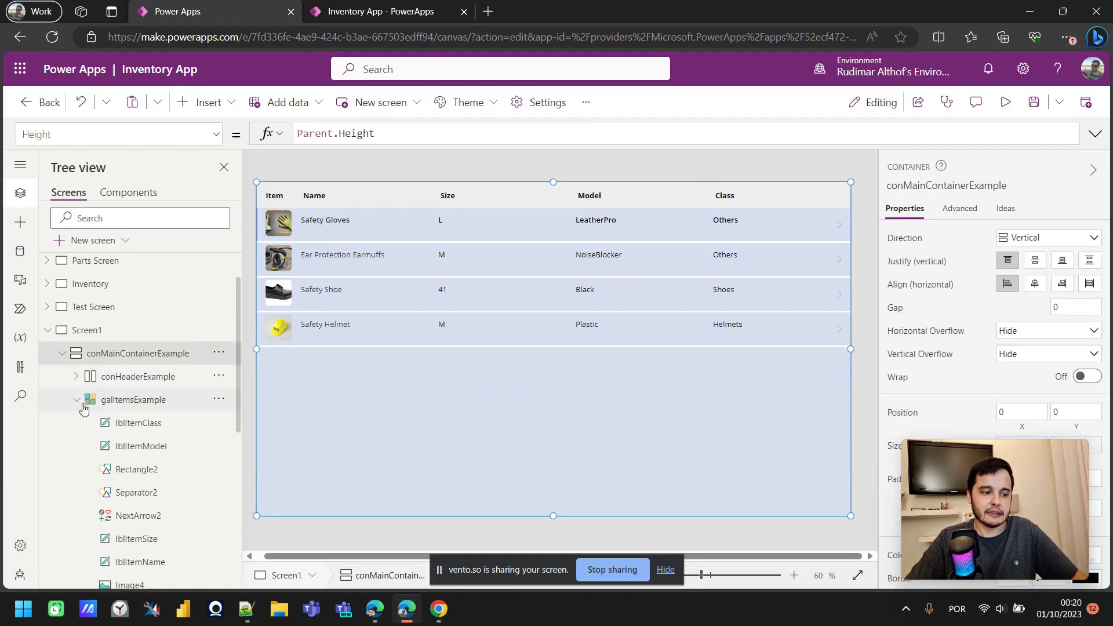
{"action": "left_click", "coordinate": [76, 400]}
{"action": "left_click", "coordinate": [138, 377]}
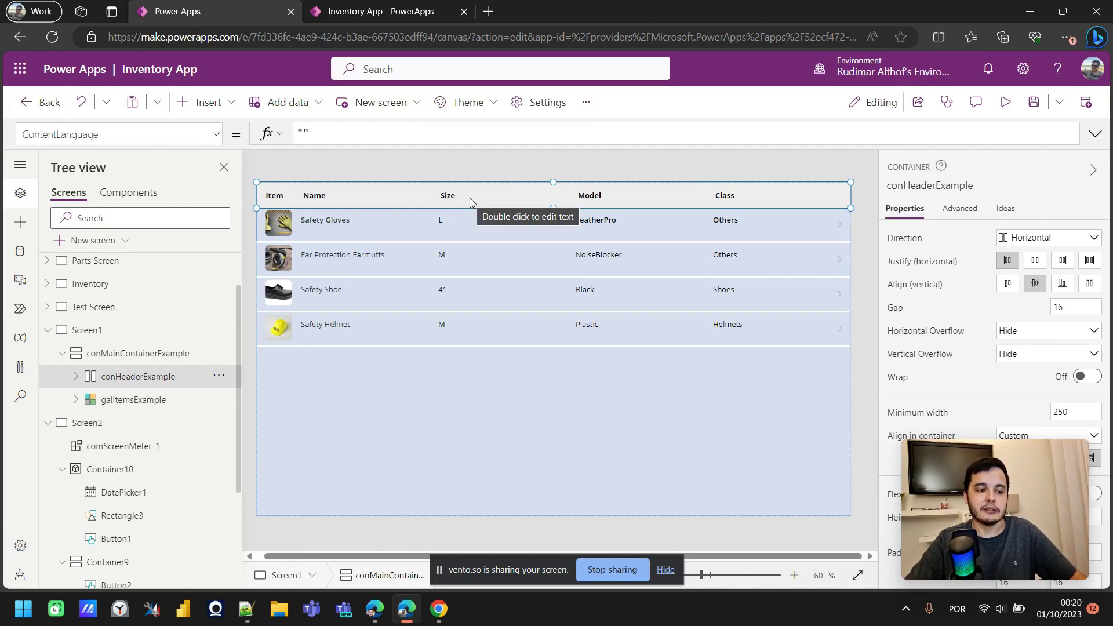
{"action": "left_click", "coordinate": [137, 359]}
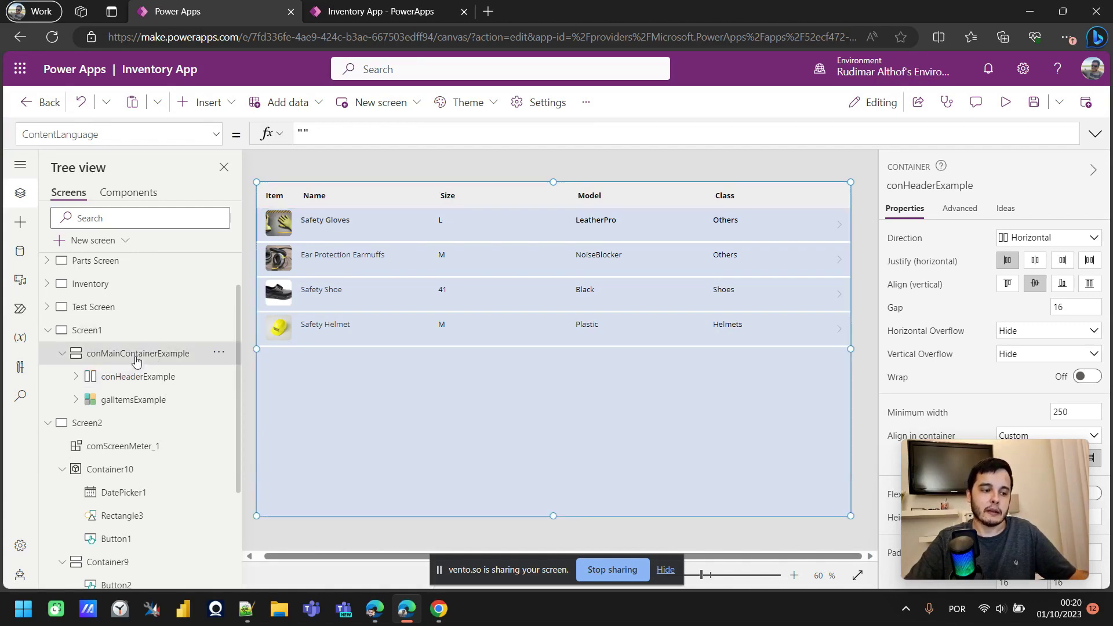
{"action": "left_click", "coordinate": [156, 402]}
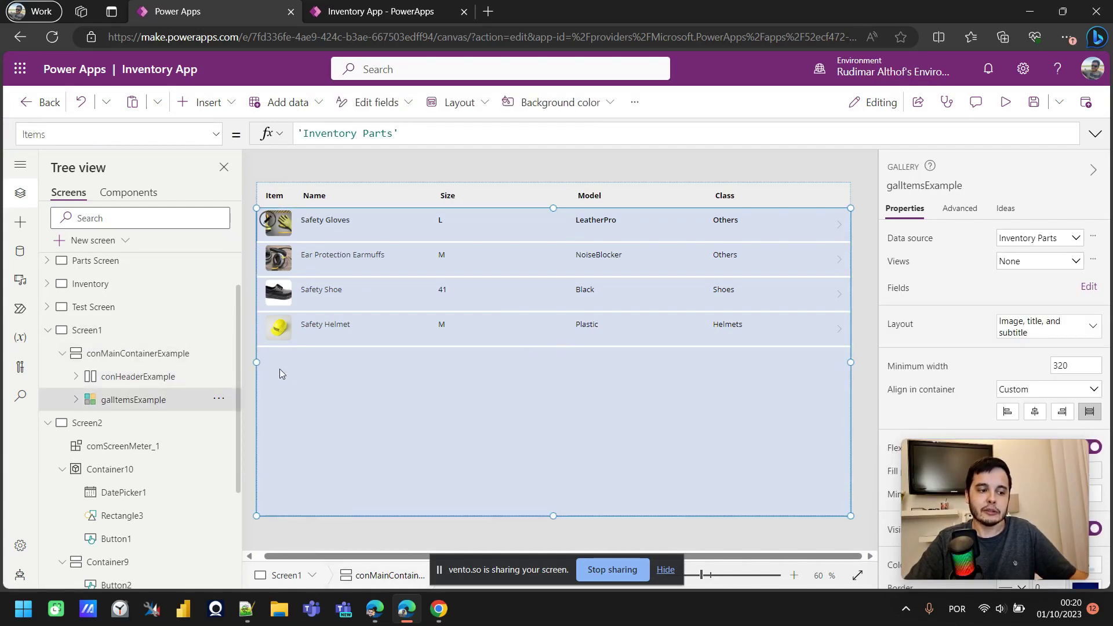
{"action": "scroll", "coordinate": [1051, 294], "scroll_direction": "down", "scroll_amount": 2}
{"action": "scroll", "coordinate": [1038, 293], "scroll_direction": "down", "scroll_amount": 1}
{"action": "scroll", "coordinate": [939, 279], "scroll_direction": "up", "scroll_amount": 3}
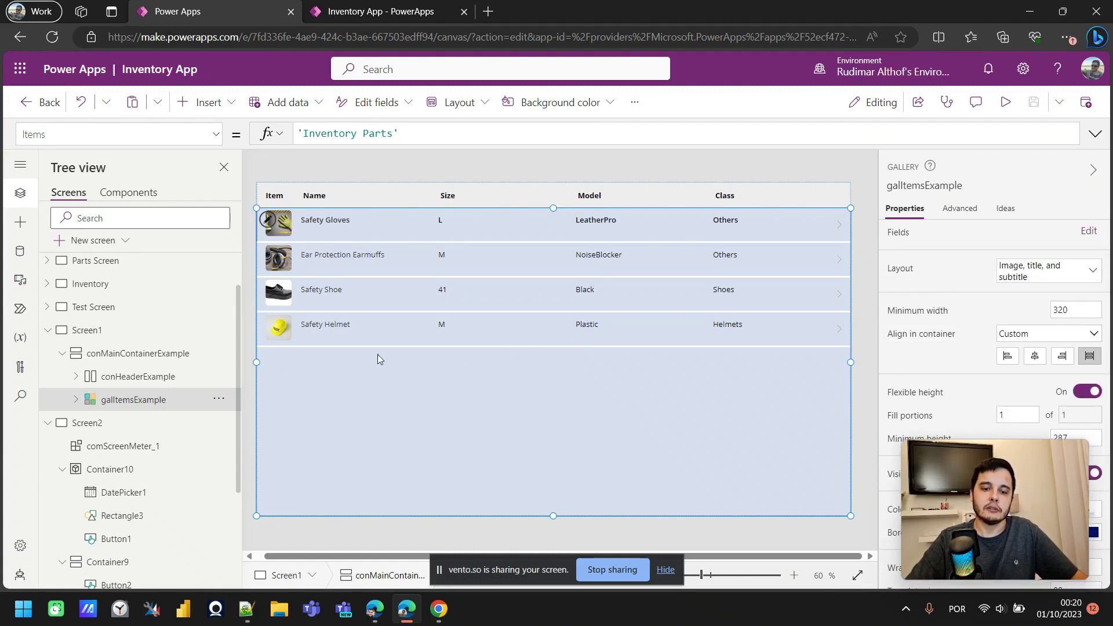
- Set the minimum width of both conHeaderExample and galItemsExample to 500
{"action": "left_click", "coordinate": [161, 378], "text": "ctrl"}
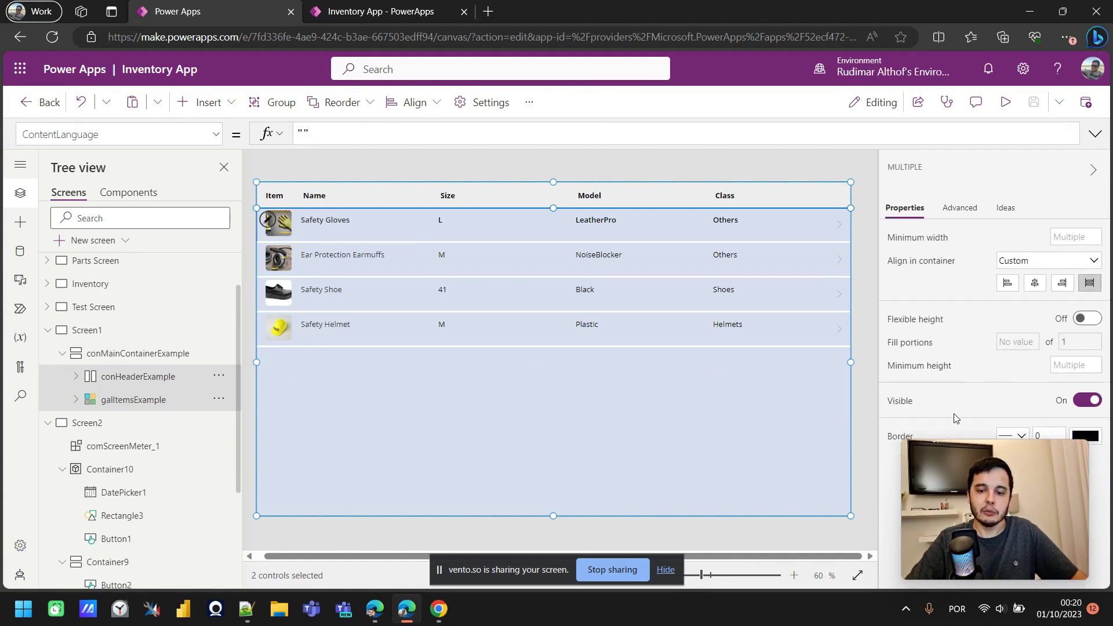
{"action": "left_click_drag", "start_coordinate": [956, 456], "coordinate": [120, 462]}
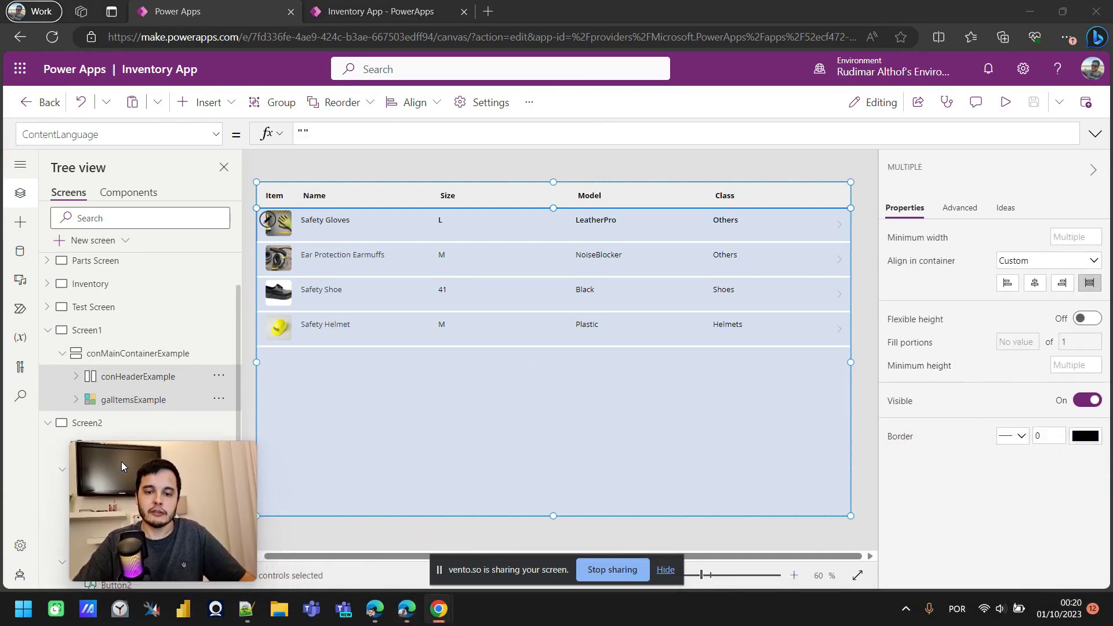
{"action": "left_click", "coordinate": [1063, 237]}
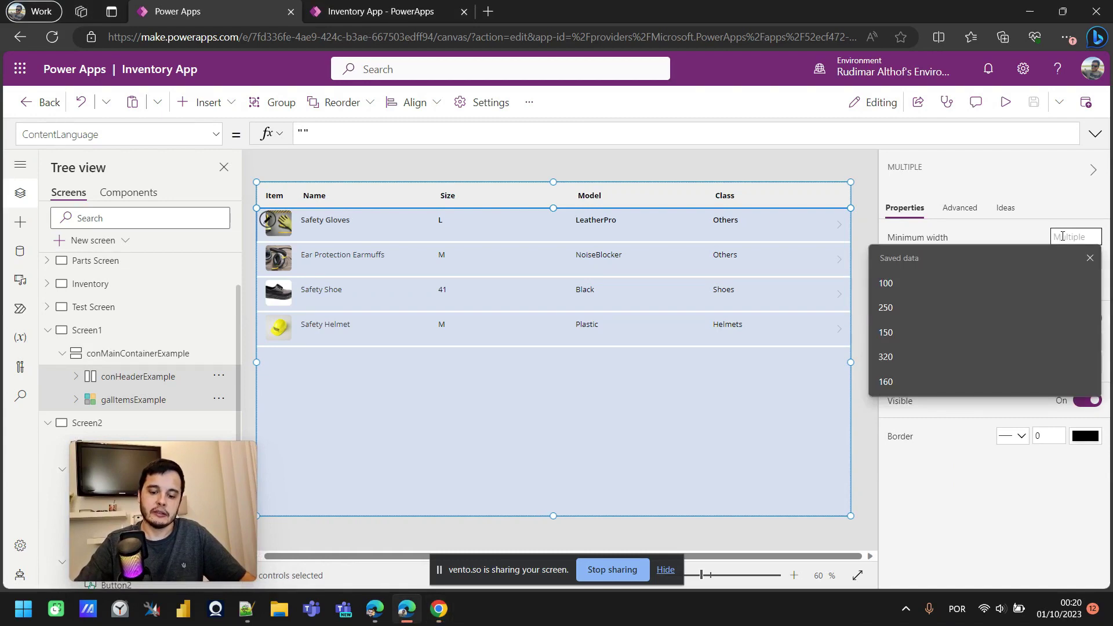
{"action": "type", "text": "500"}
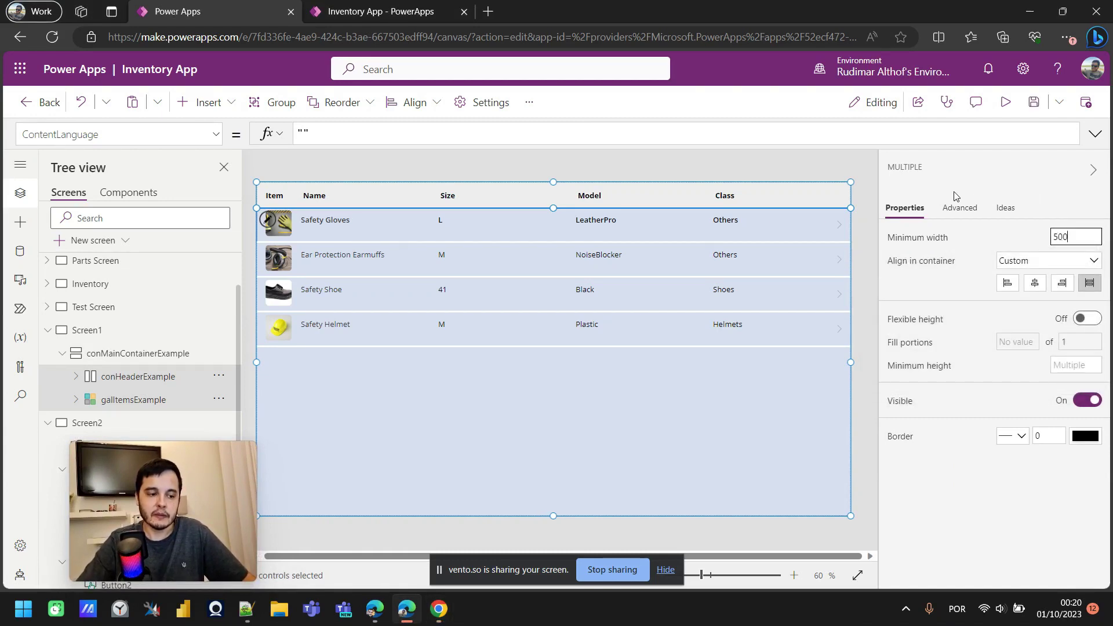
- Preview Screen1 and widen and narrow the window repeatedly to test the table with the 500 minimum width
{"action": "left_click", "coordinate": [1007, 103]}
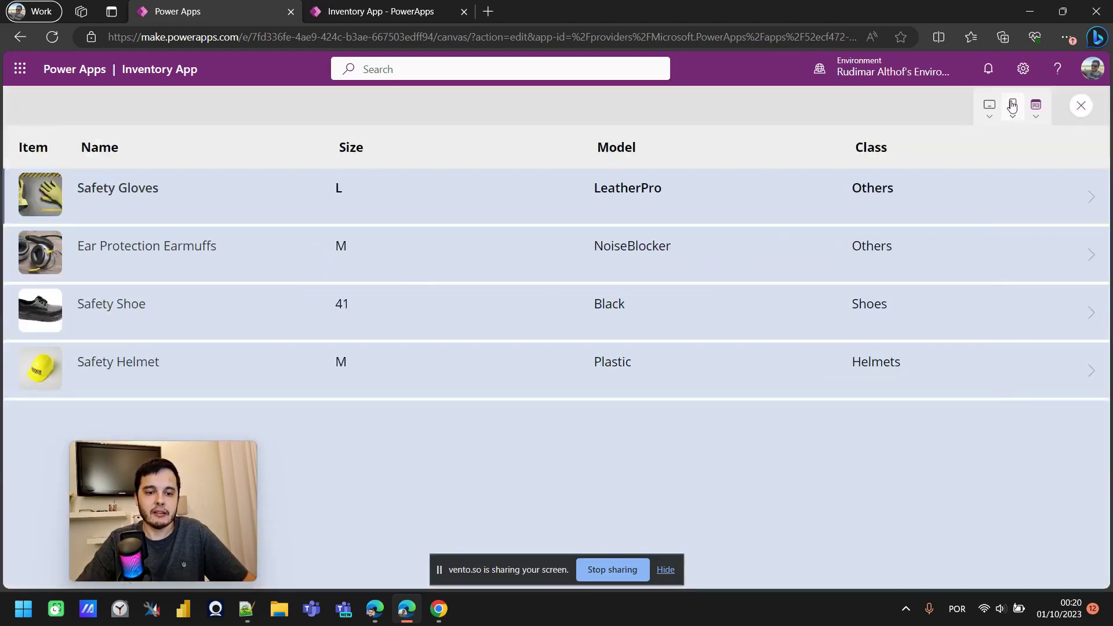
{"action": "left_click", "coordinate": [1063, 11]}
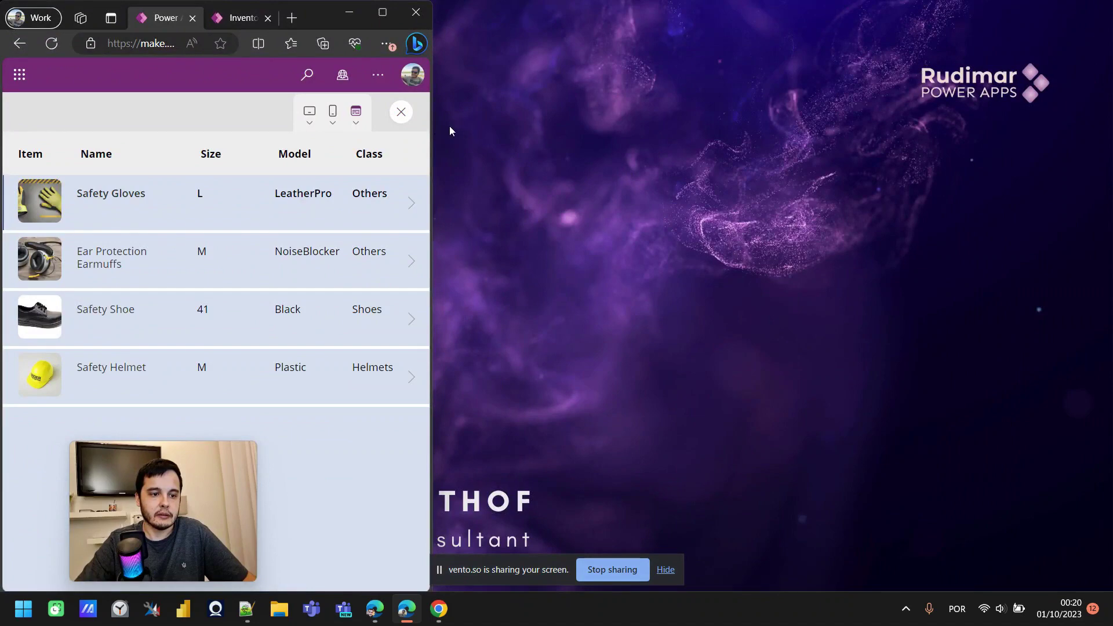
{"action": "left_click_drag", "start_coordinate": [433, 118], "coordinate": [1045, 93]}
{"action": "left_click_drag", "start_coordinate": [1042, 135], "coordinate": [324, 273]}
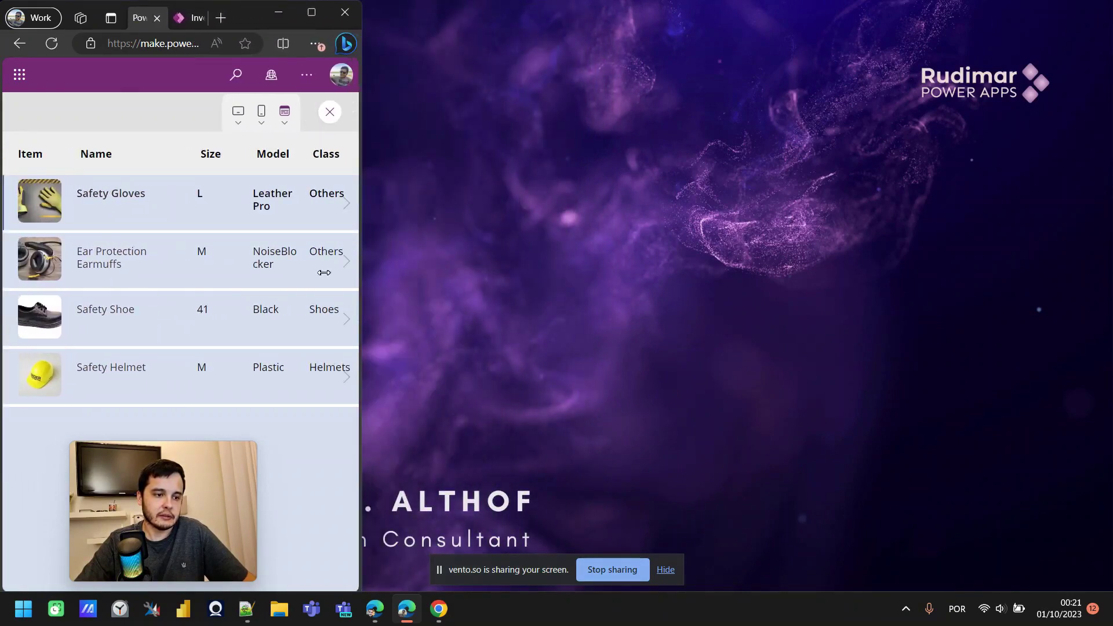
{"action": "left_click_drag", "start_coordinate": [205, 252], "coordinate": [629, 87]}
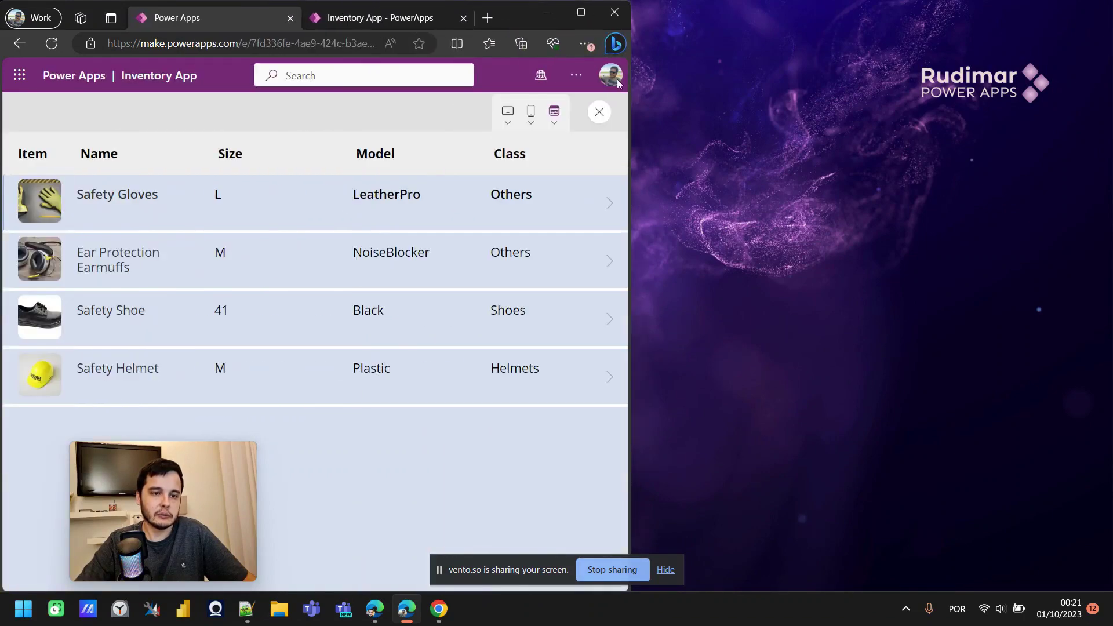
- Leave the preview and add a text label to Screen1 at about X 156, Y 591, in the empty area below the table rows
{"action": "left_click", "coordinate": [581, 12]}
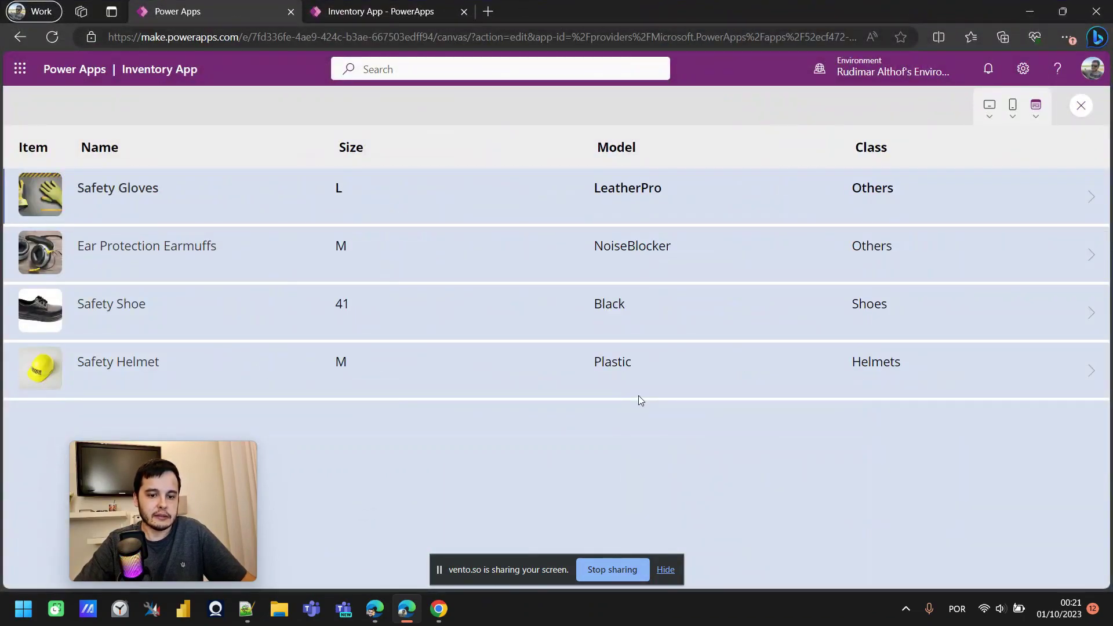
{"action": "key", "text": "Escape"}
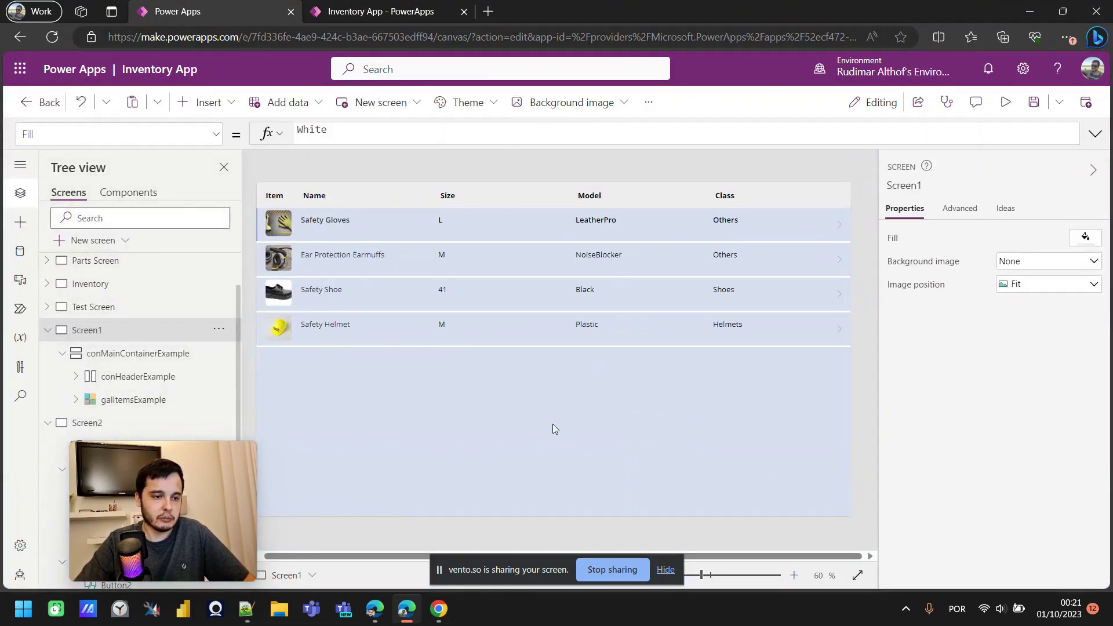
{"action": "left_click", "coordinate": [204, 102]}
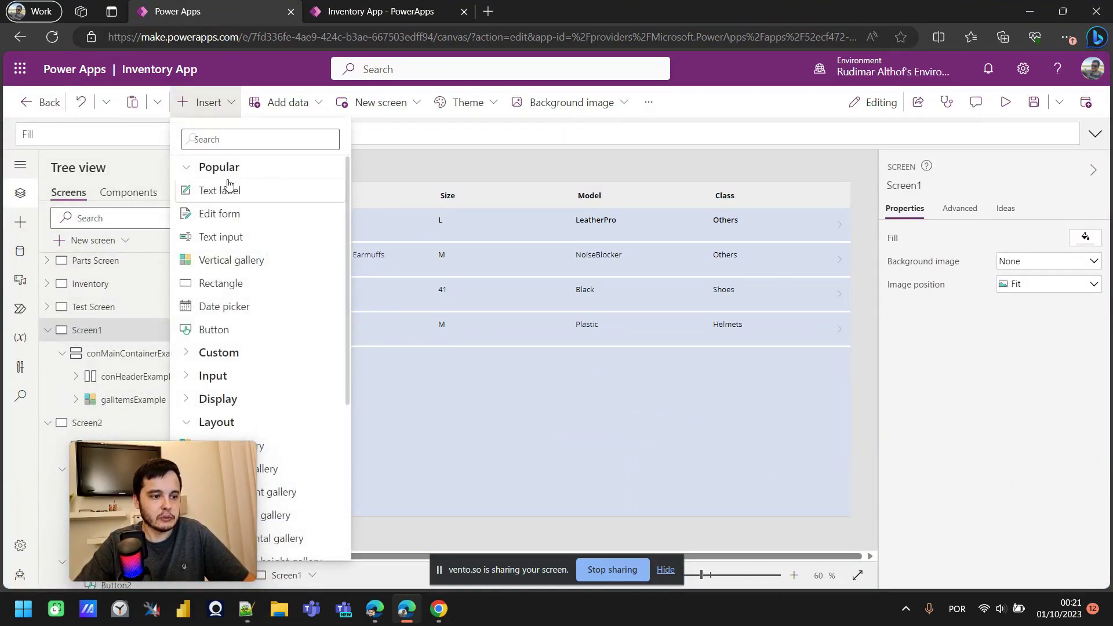
{"action": "left_click", "coordinate": [232, 189]}
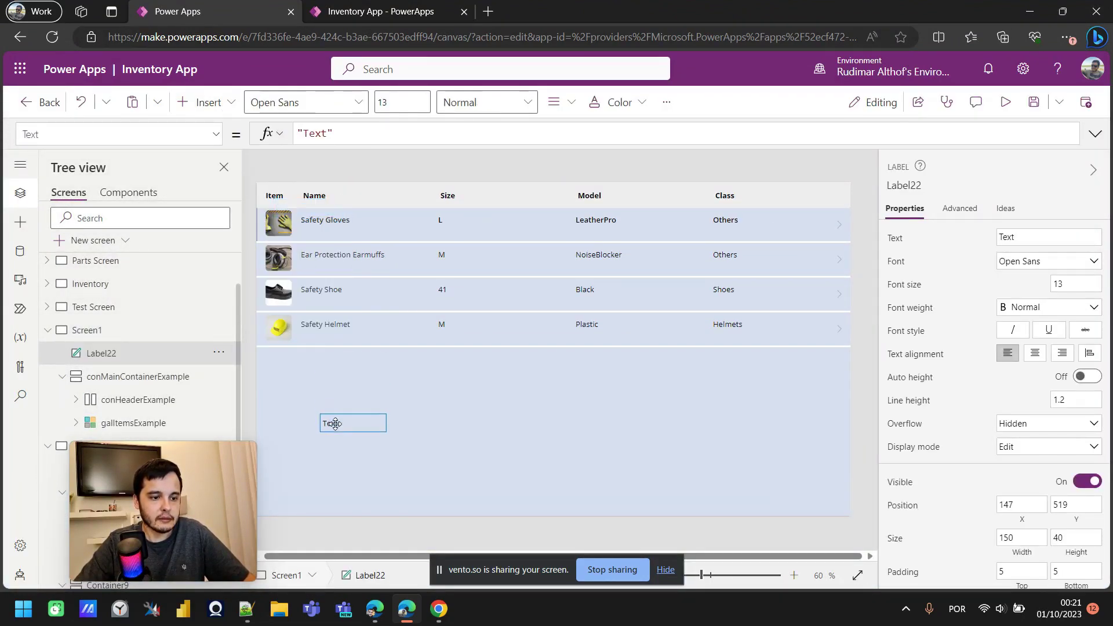
{"action": "left_click_drag", "start_coordinate": [335, 423], "coordinate": [330, 449]}
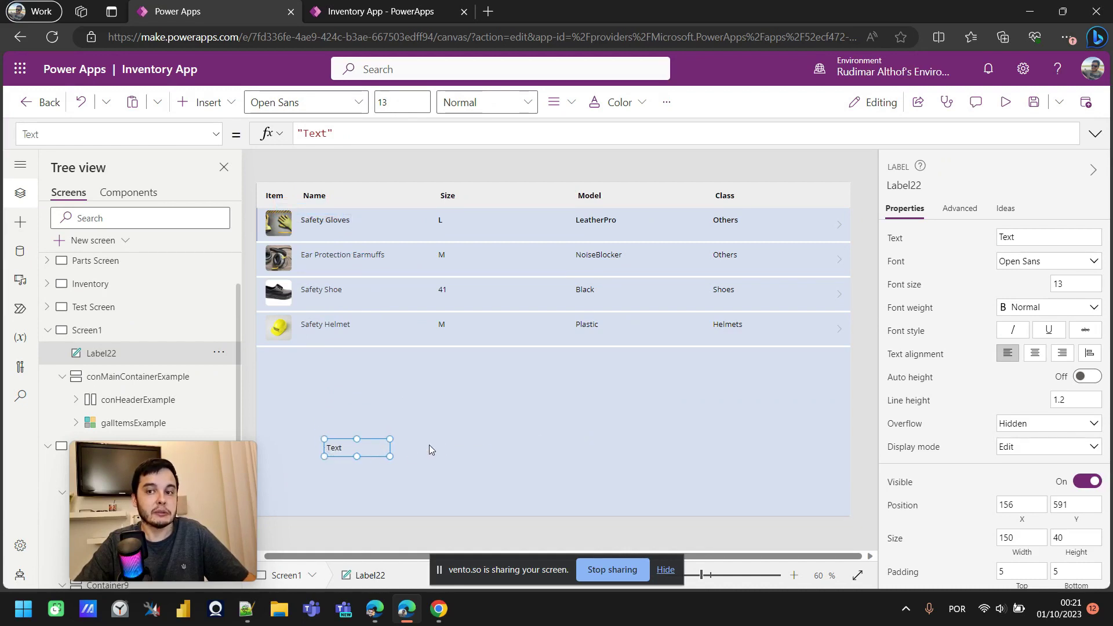
- Set the new label's text to galItemsExample.Width so it displays the gallery's current width
{"action": "left_click", "coordinate": [448, 440]}
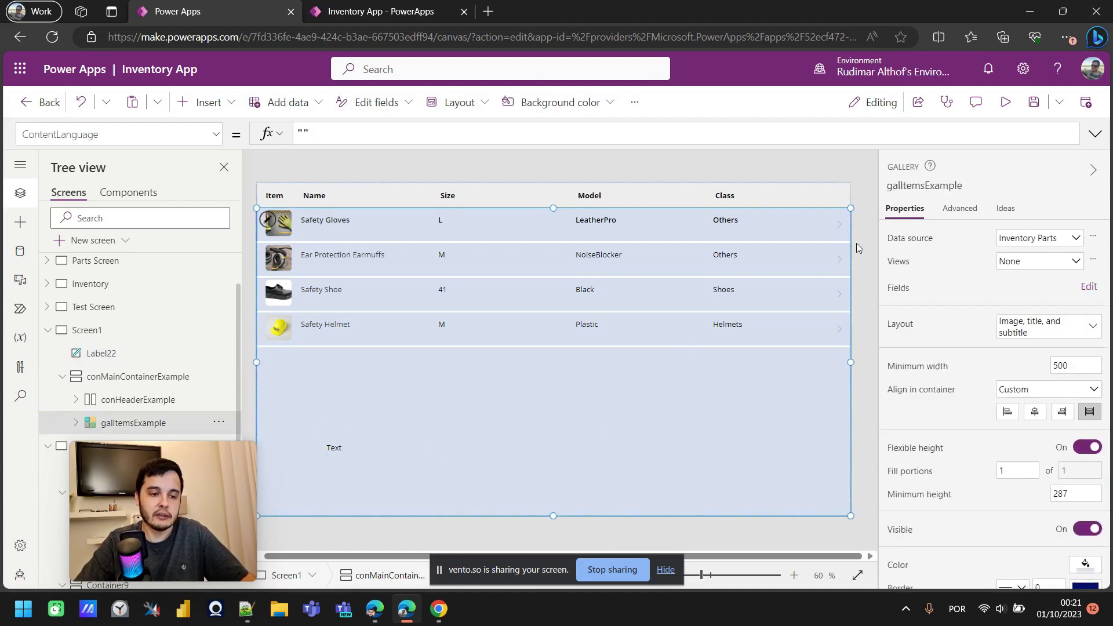
{"action": "key", "text": "F2"}
{"action": "key", "text": "ctrl+c"}
{"action": "left_click", "coordinate": [347, 449]}
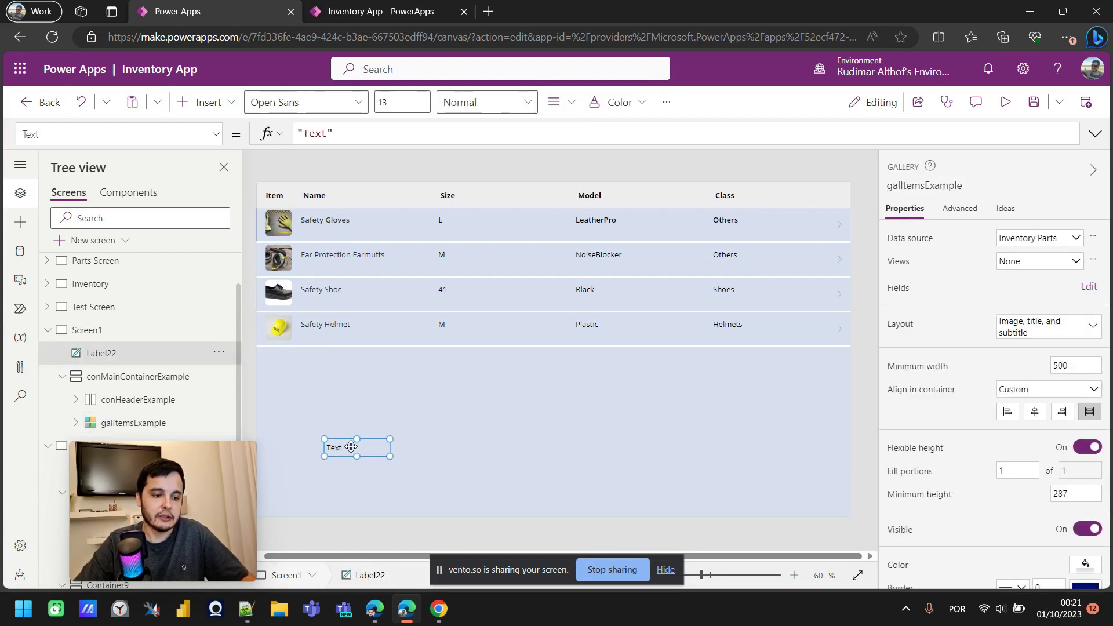
{"action": "left_click", "coordinate": [897, 239]}
{"action": "key", "text": "ctrl+v"}
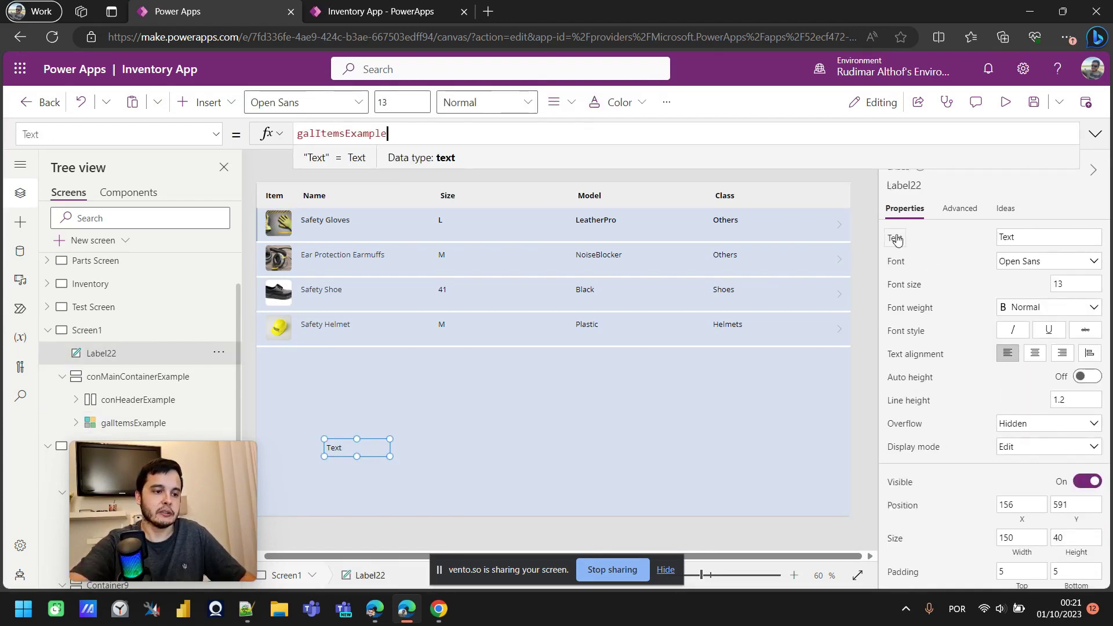
{"action": "type", "text": ".w"}
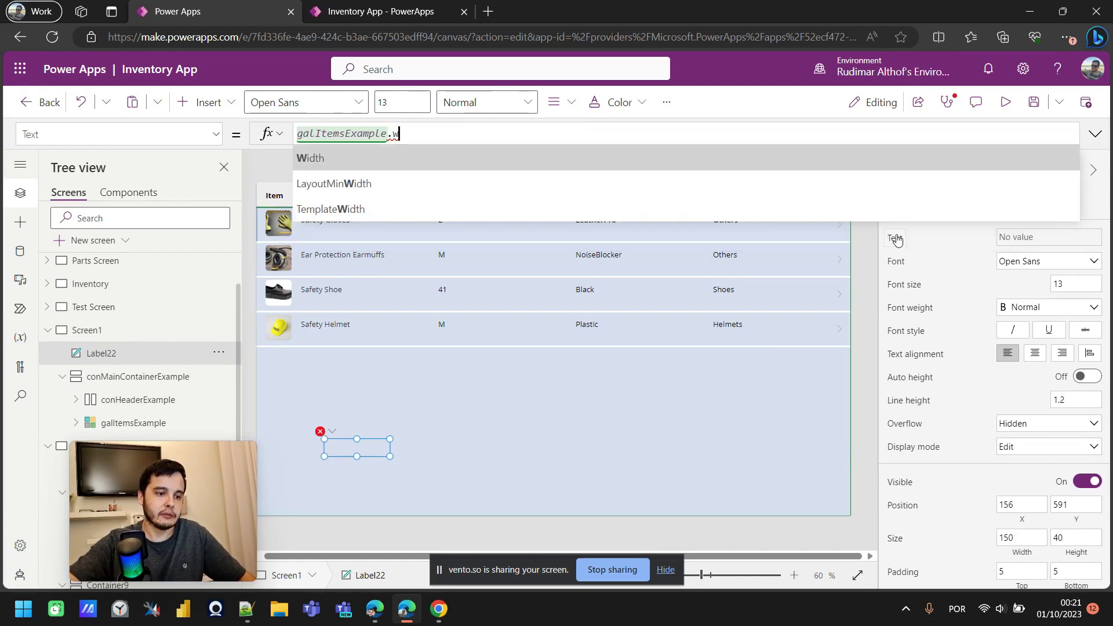
{"action": "left_click", "coordinate": [951, 162]}
- Preview Screen1 and resize the window between wide and narrow to read the gallery width at which the columns still fit
{"action": "left_click", "coordinate": [1005, 102]}
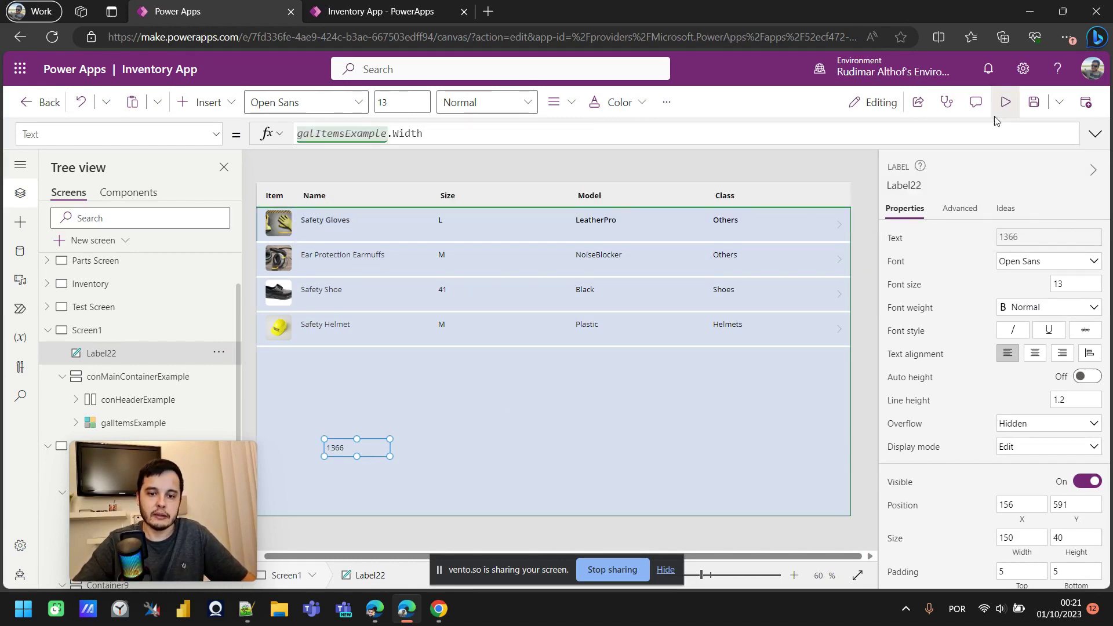
{"action": "left_click_drag", "start_coordinate": [228, 505], "coordinate": [944, 436]}
{"action": "left_click", "coordinate": [1062, 12]}
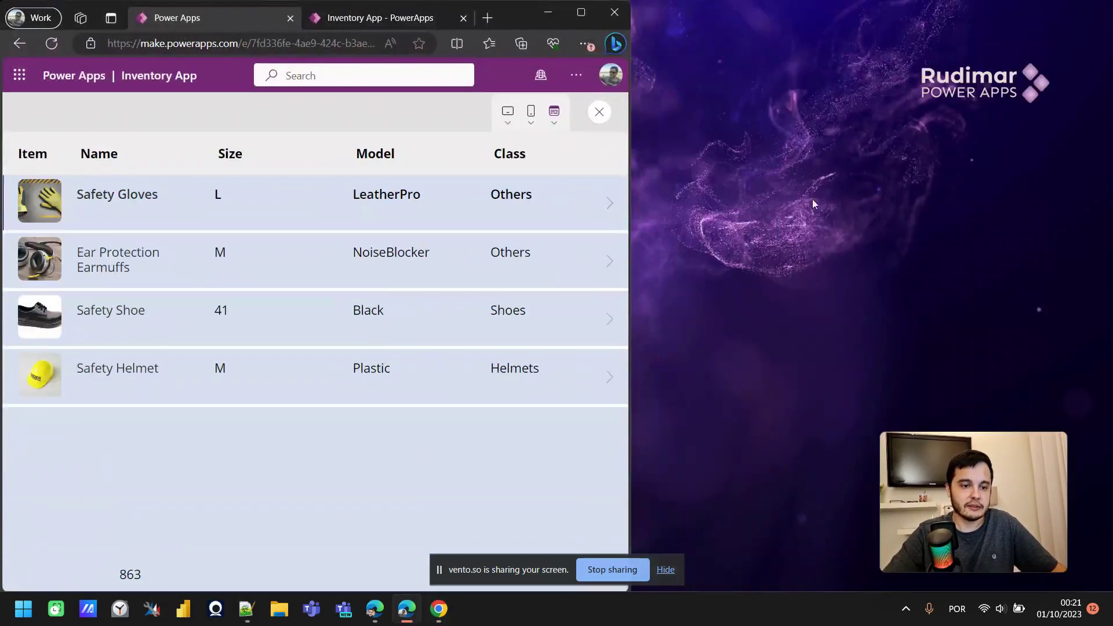
{"action": "left_click_drag", "start_coordinate": [631, 207], "coordinate": [1109, 180]}
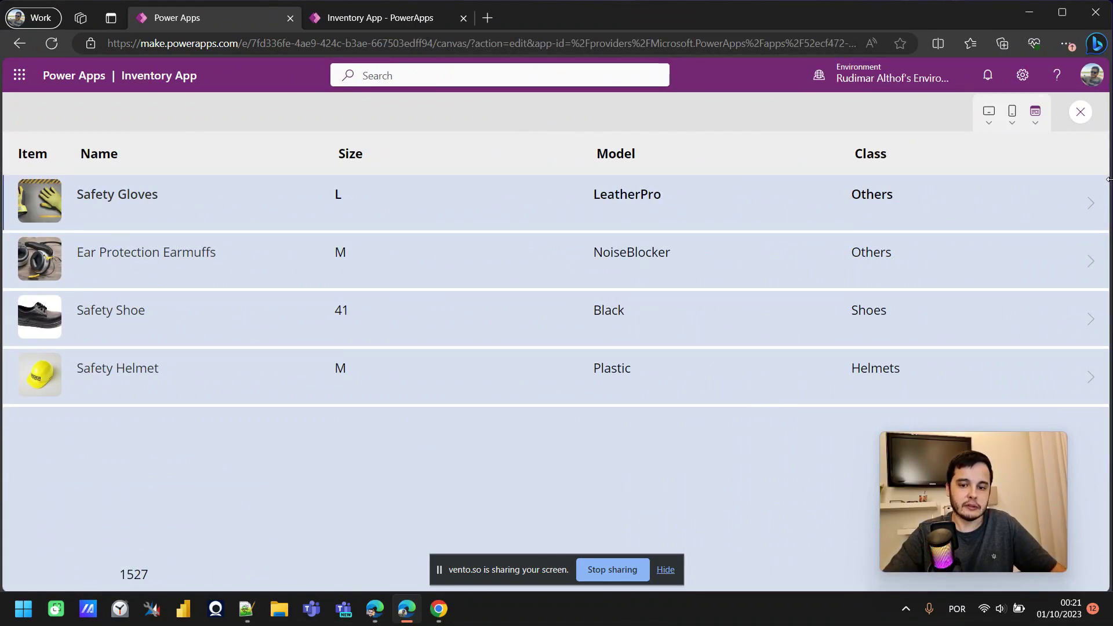
{"action": "left_click_drag", "start_coordinate": [1109, 180], "coordinate": [708, 206]}
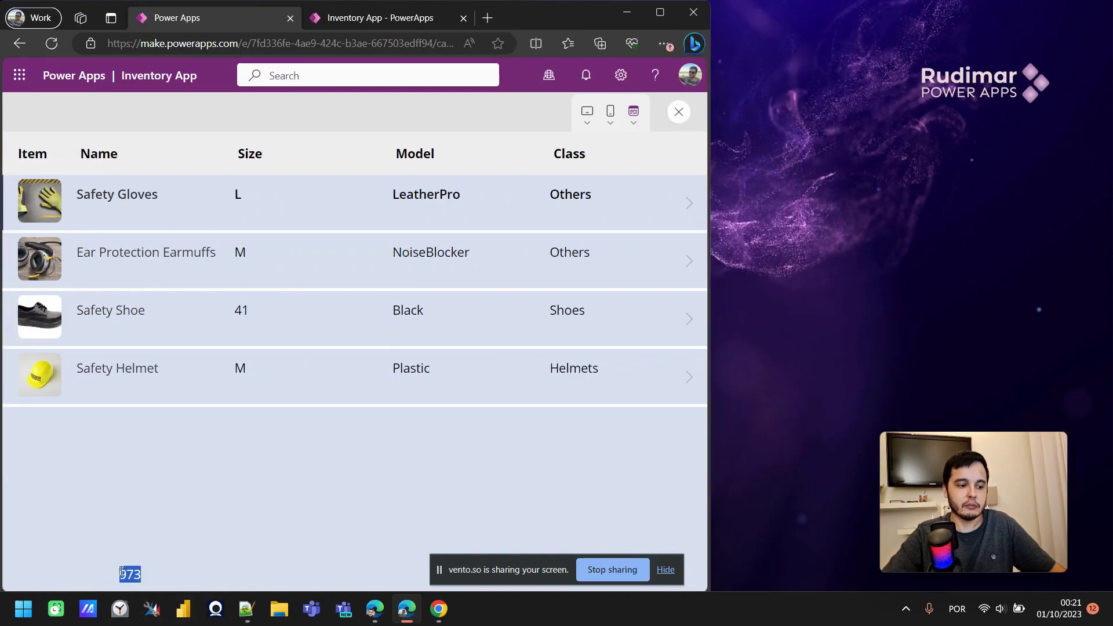
{"action": "left_click_drag", "start_coordinate": [712, 350], "coordinate": [498, 357]}
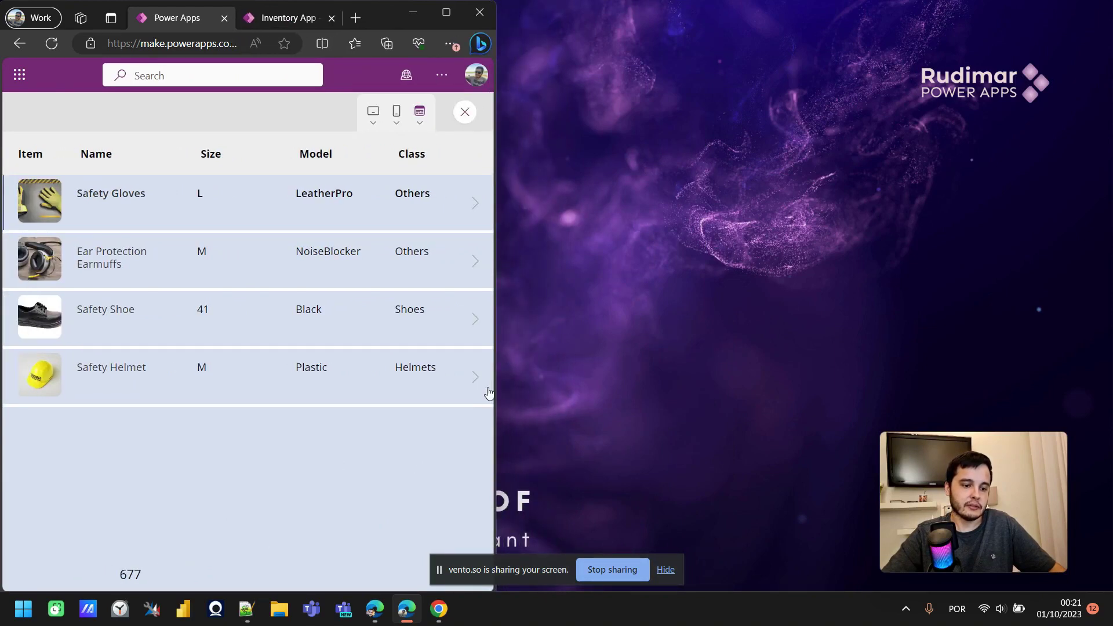
{"action": "left_click_drag", "start_coordinate": [498, 383], "coordinate": [494, 383]}
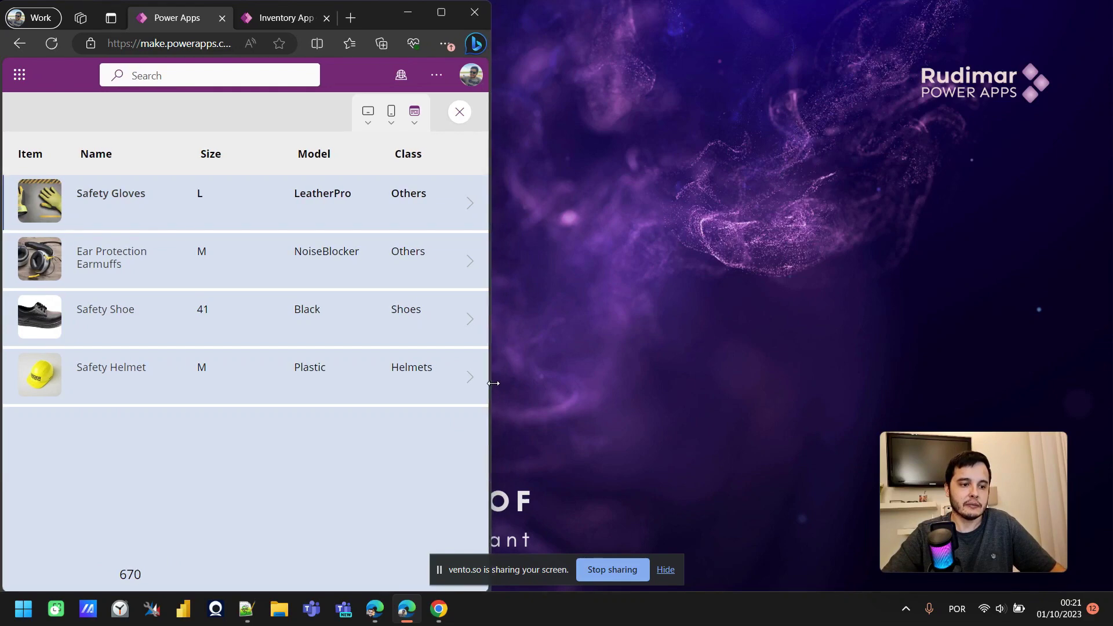
{"action": "left_click", "coordinate": [438, 17]}
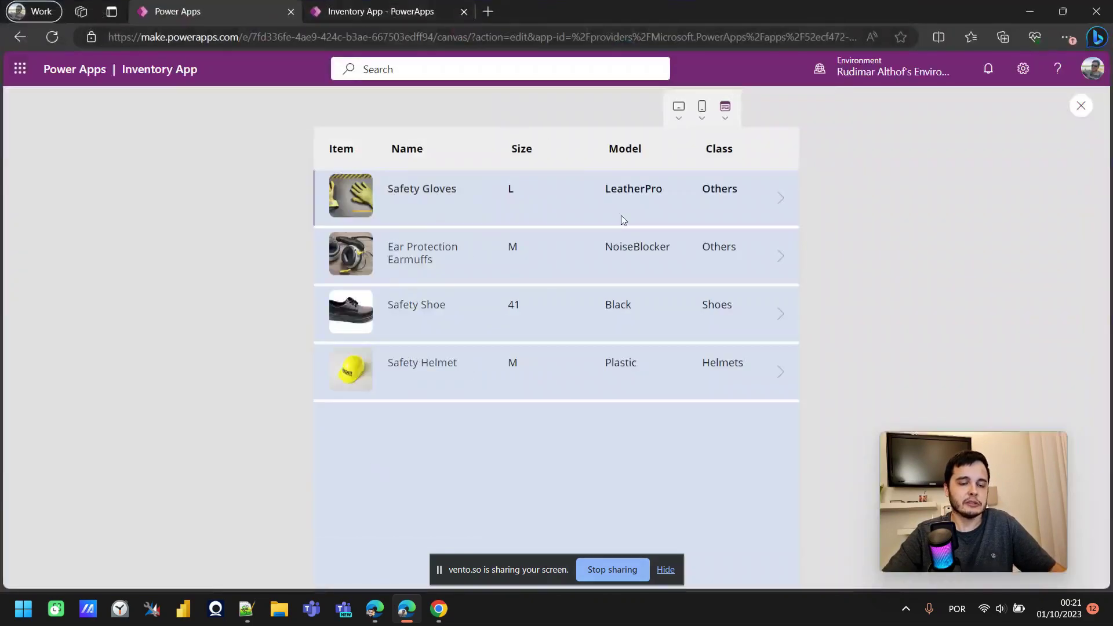
{"action": "key", "text": "Escape"}
- Set the minimum width of both galItemsExample and conHeaderExample to 675
{"action": "left_click", "coordinate": [662, 436]}
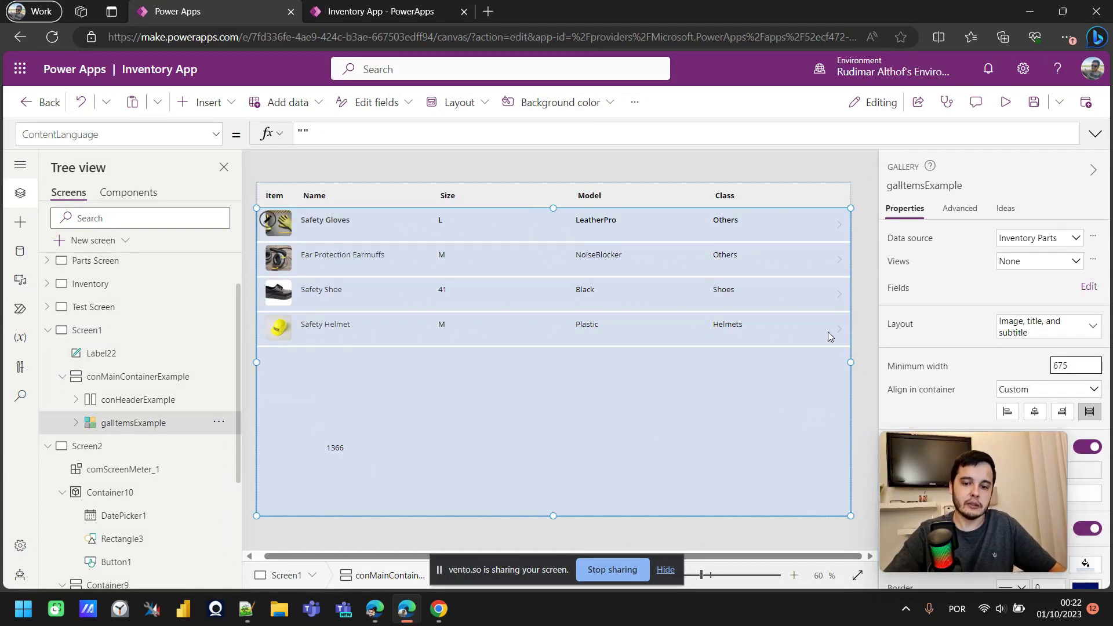
{"action": "left_click", "coordinate": [136, 399]}
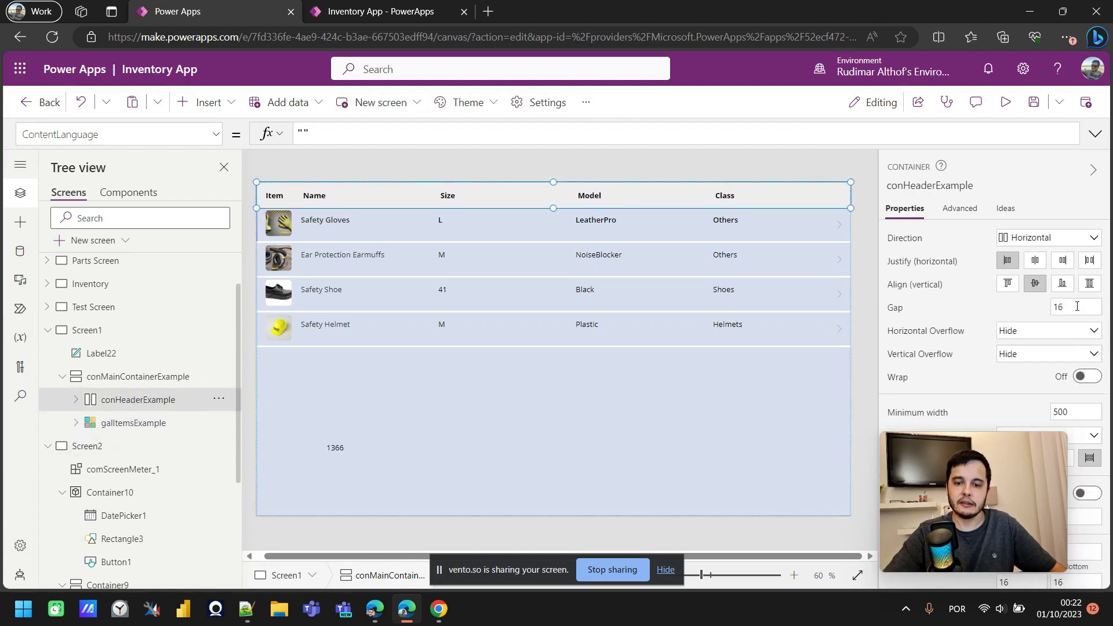
{"action": "scroll", "coordinate": [1078, 306], "scroll_direction": "down", "scroll_amount": 2}
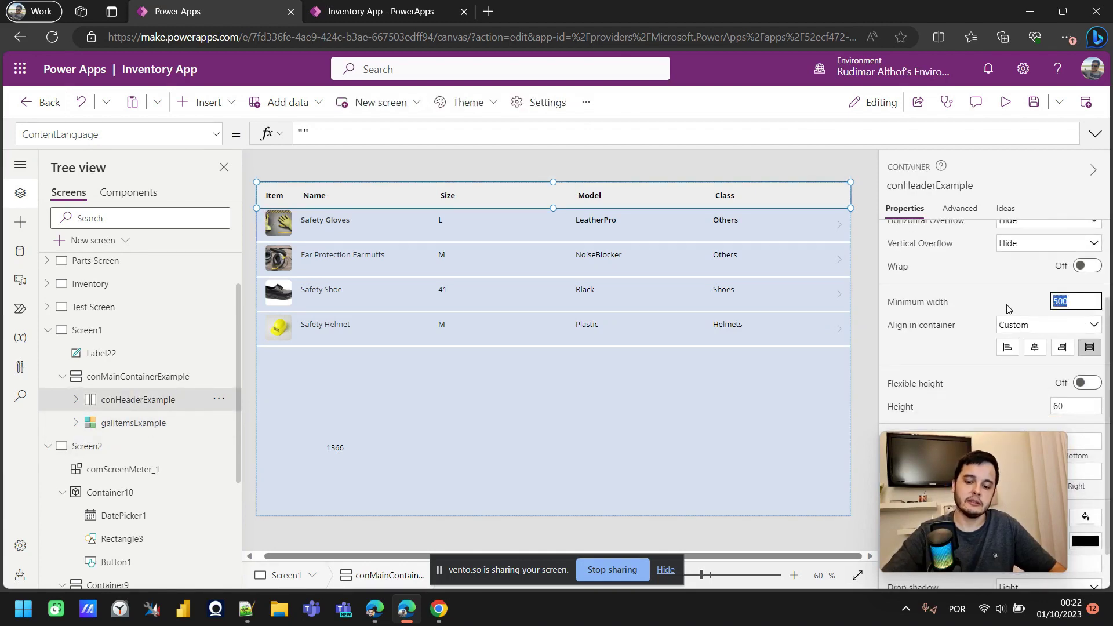
{"action": "type", "text": "675"}
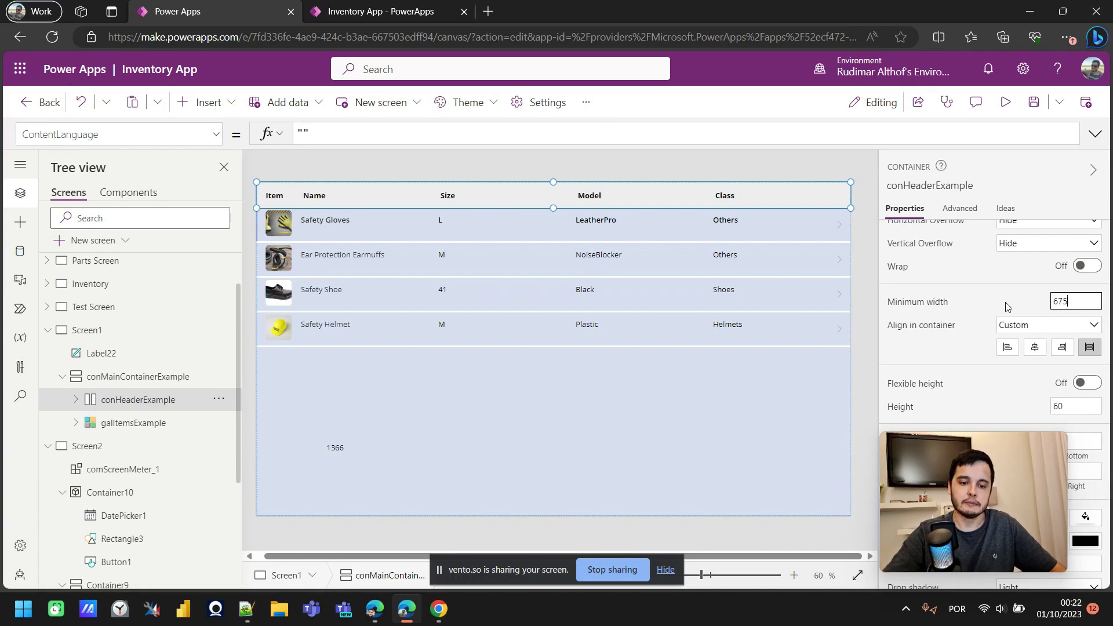
- Preview Screen1 in narrowed and widened windows to test the 675 minimum width, and return to the editor
{"action": "left_click", "coordinate": [1006, 108]}
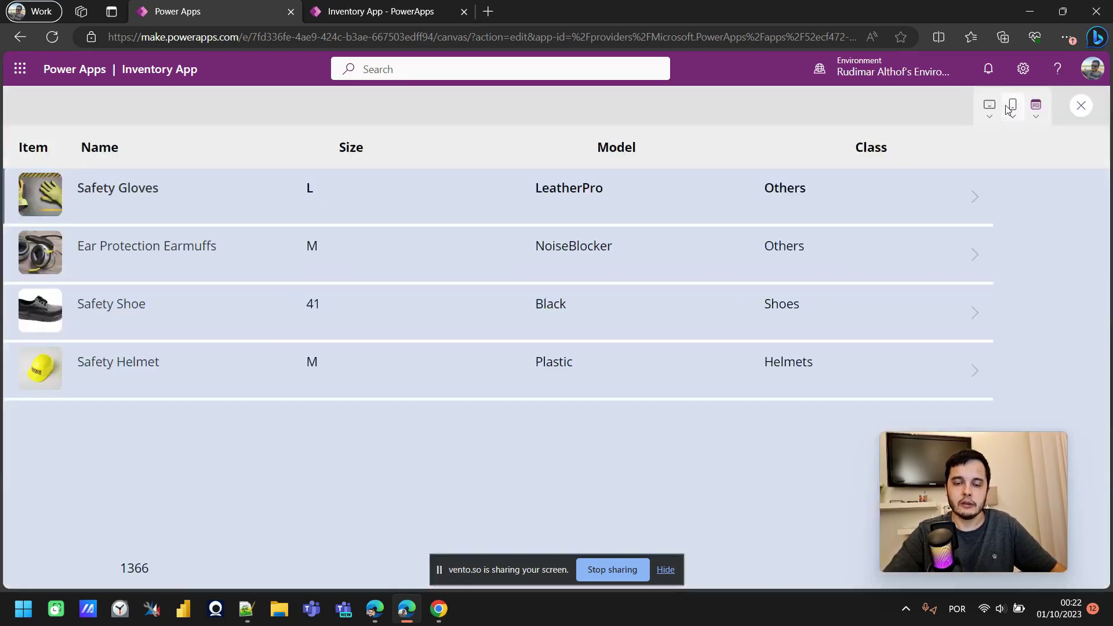
{"action": "left_click", "coordinate": [1063, 12]}
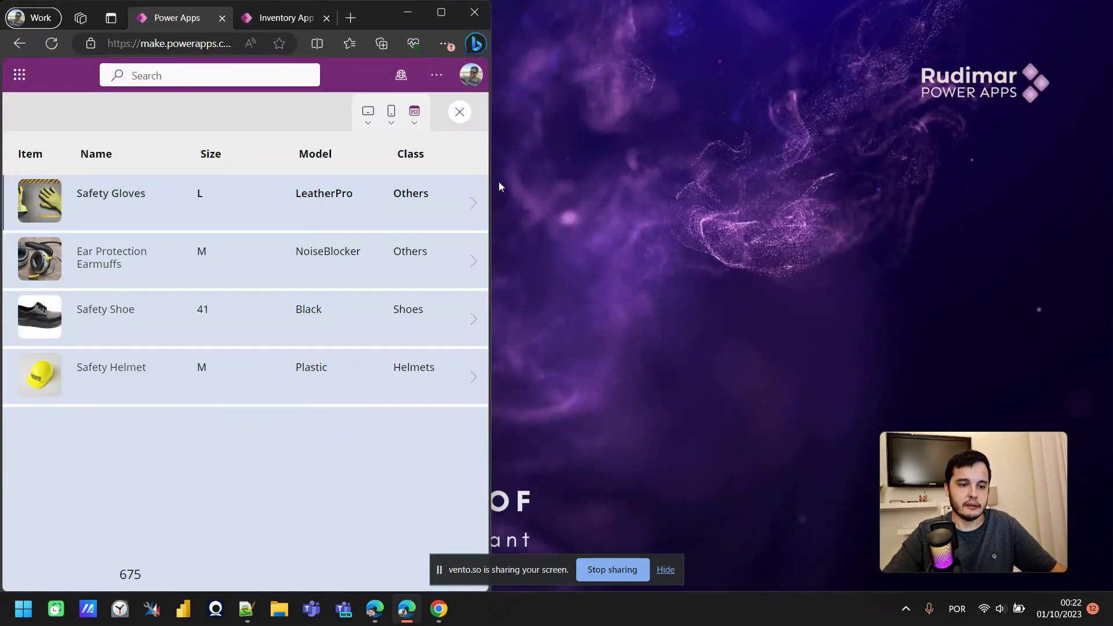
{"action": "left_click_drag", "start_coordinate": [491, 154], "coordinate": [345, 246]}
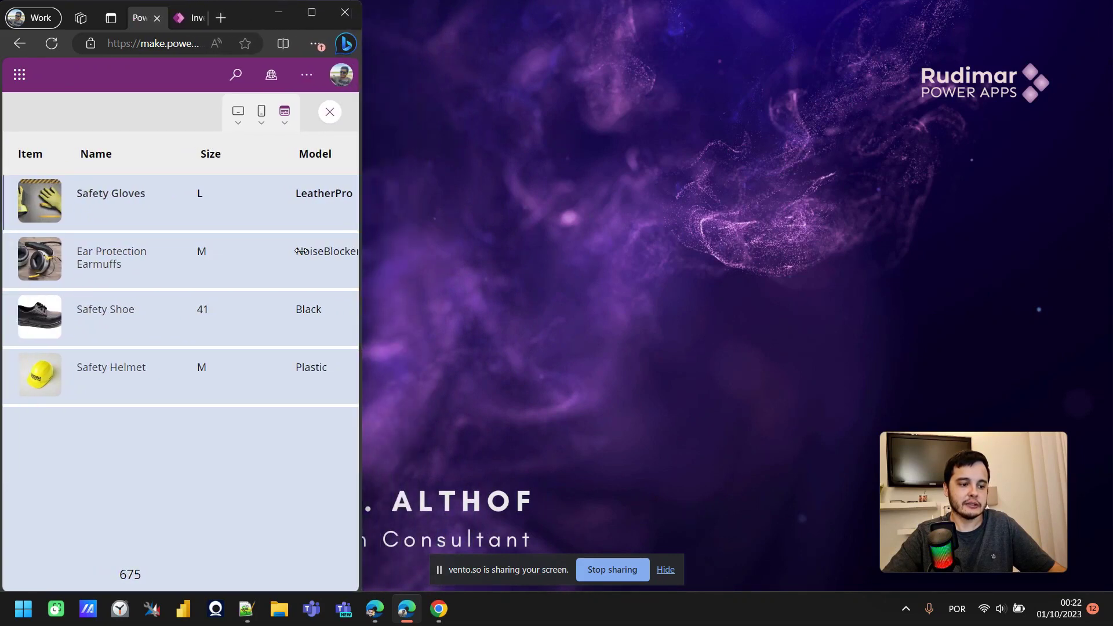
{"action": "mouse_move", "coordinate": [364, 240]}
{"action": "left_mouse_down"}
{"action": "mouse_move", "coordinate": [411, 239]}
{"action": "mouse_move", "coordinate": [346, 238]}
{"action": "mouse_move", "coordinate": [380, 235]}
{"action": "left_mouse_up"}
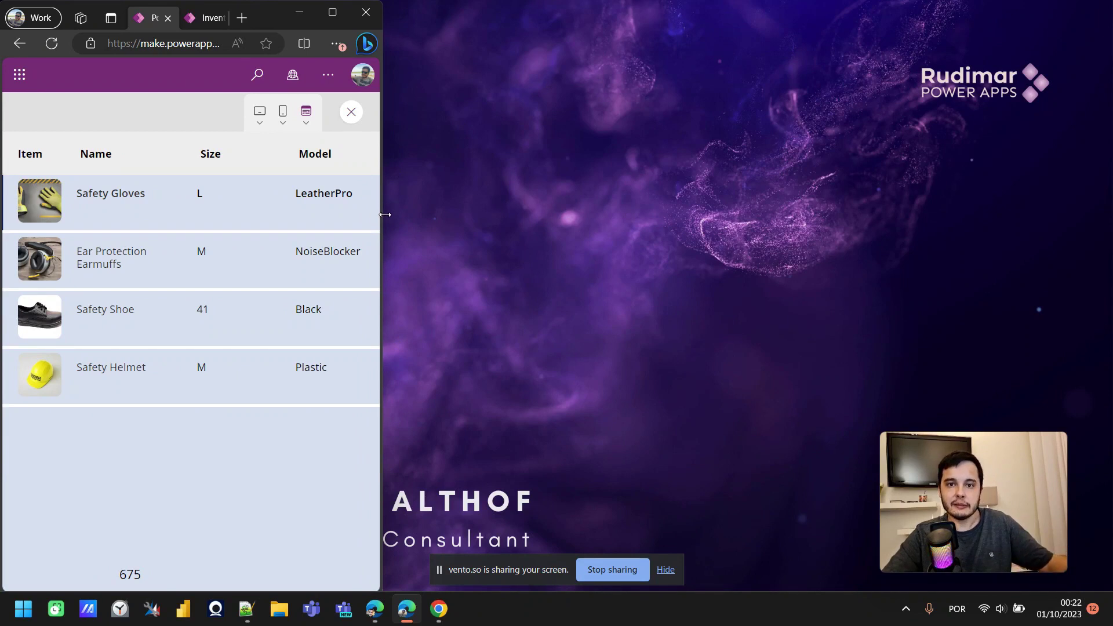
{"action": "left_click_drag", "start_coordinate": [385, 214], "coordinate": [395, 215]}
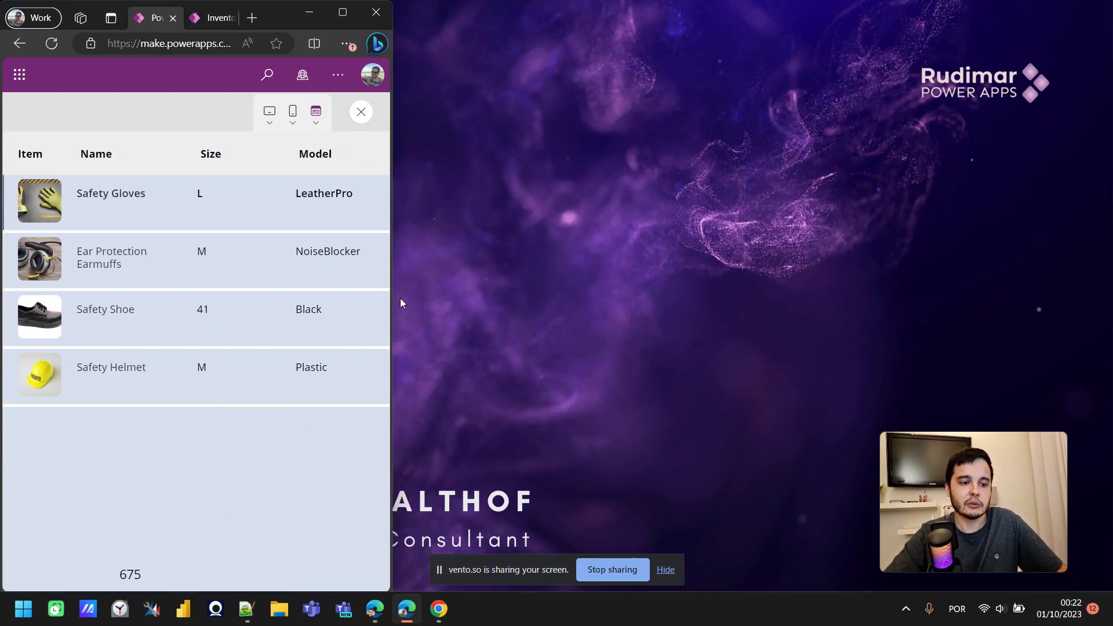
{"action": "left_click_drag", "start_coordinate": [394, 264], "coordinate": [1108, 185]}
{"action": "left_click", "coordinate": [1080, 113]}
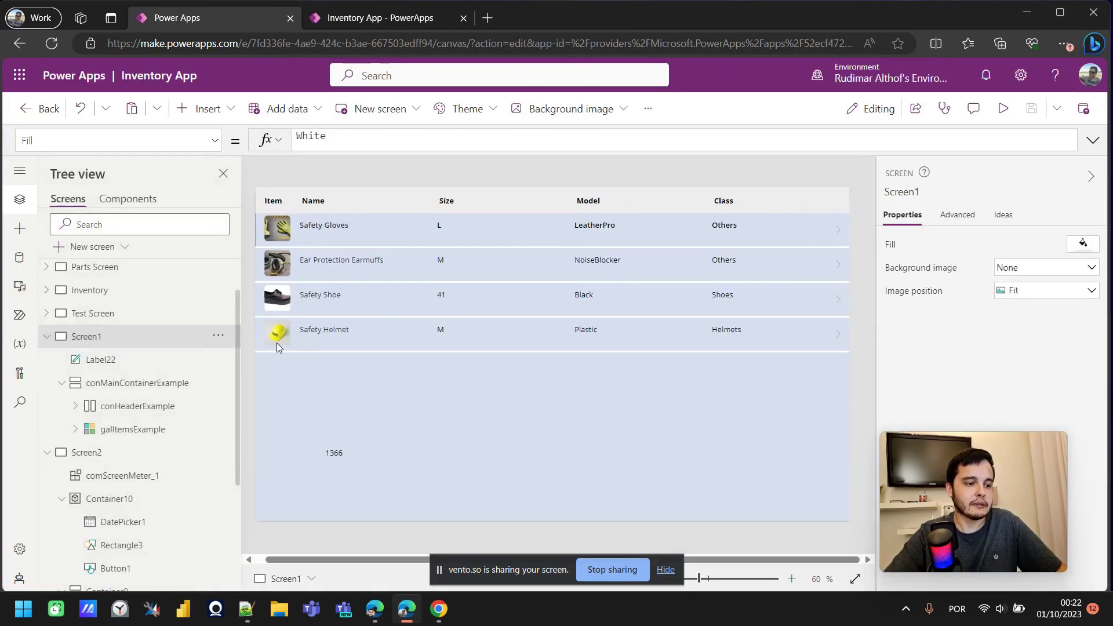
- Set the Horizontal Overflow of conMainContainerExample to Scroll
{"action": "left_click", "coordinate": [120, 384]}
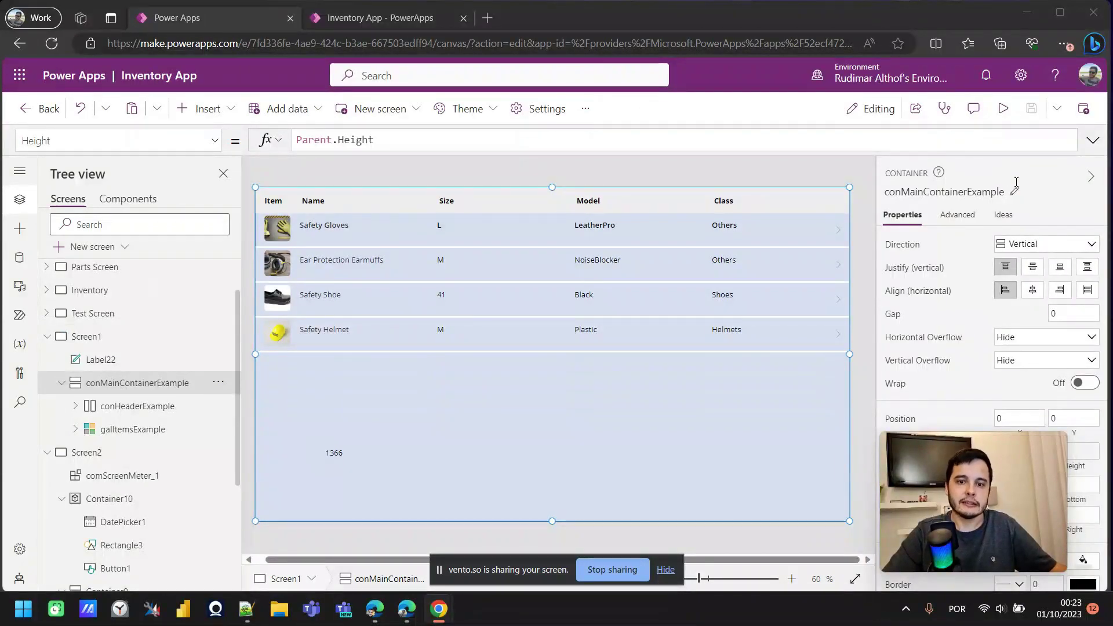
{"action": "left_click", "coordinate": [940, 348]}
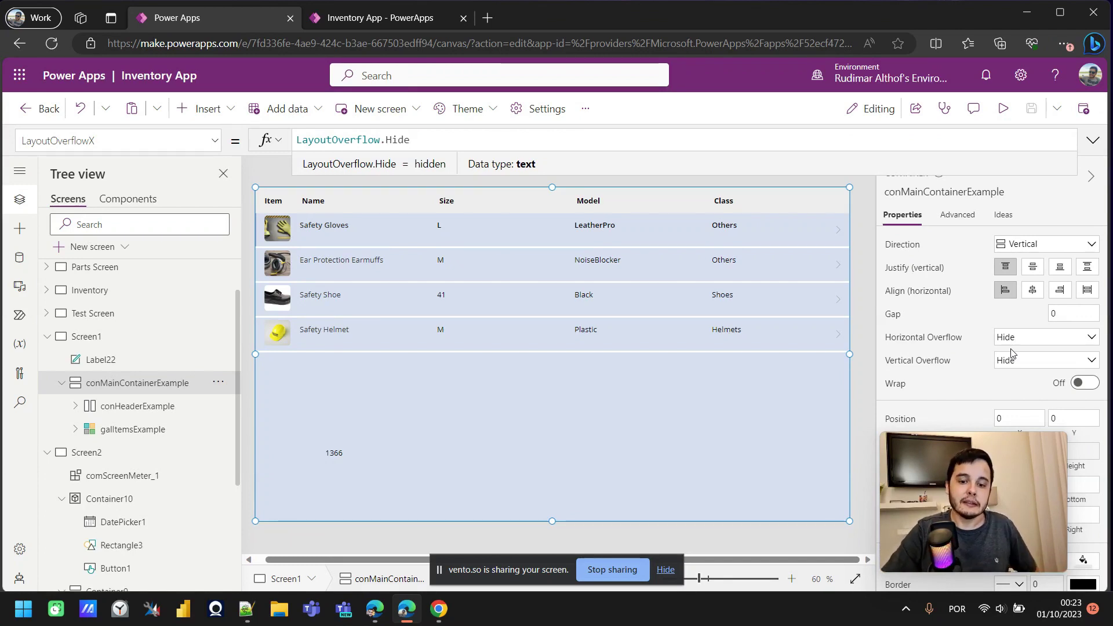
{"action": "left_click", "coordinate": [1020, 340]}
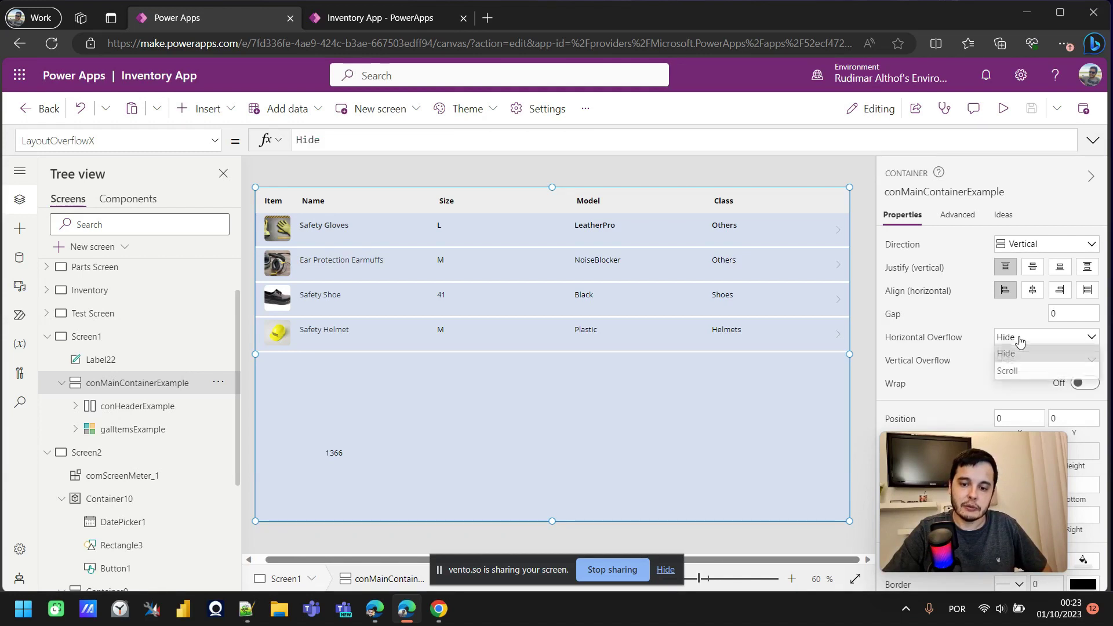
{"action": "left_click", "coordinate": [1012, 378]}
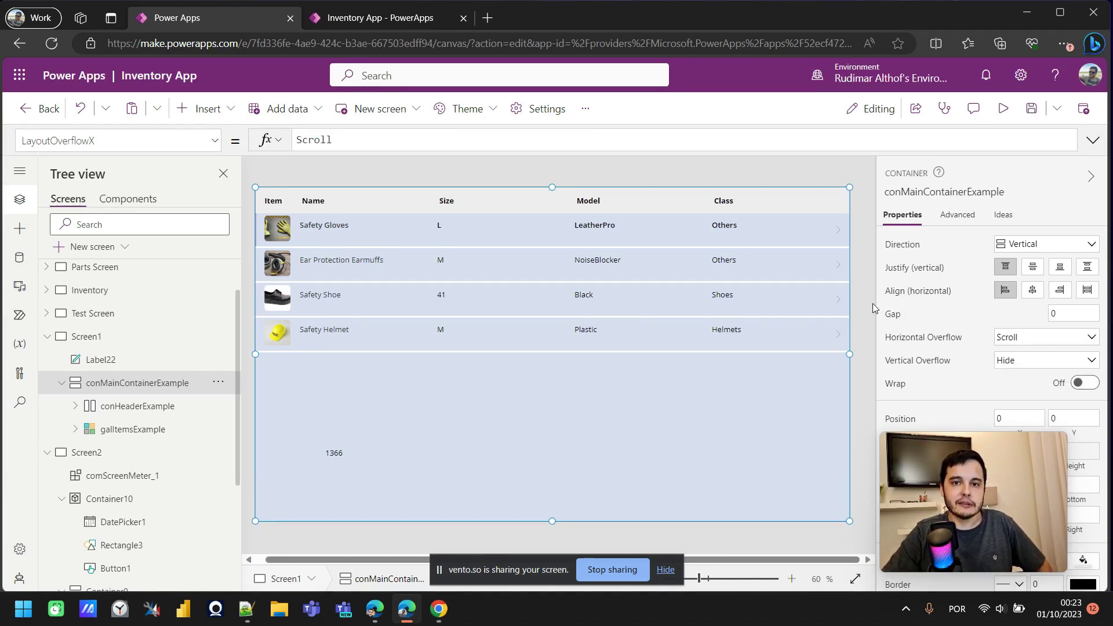
- Preview Screen1 in progressively narrower windows, scroll the table horizontally to test its overflow, and return to the editor
{"action": "left_click", "coordinate": [573, 451]}
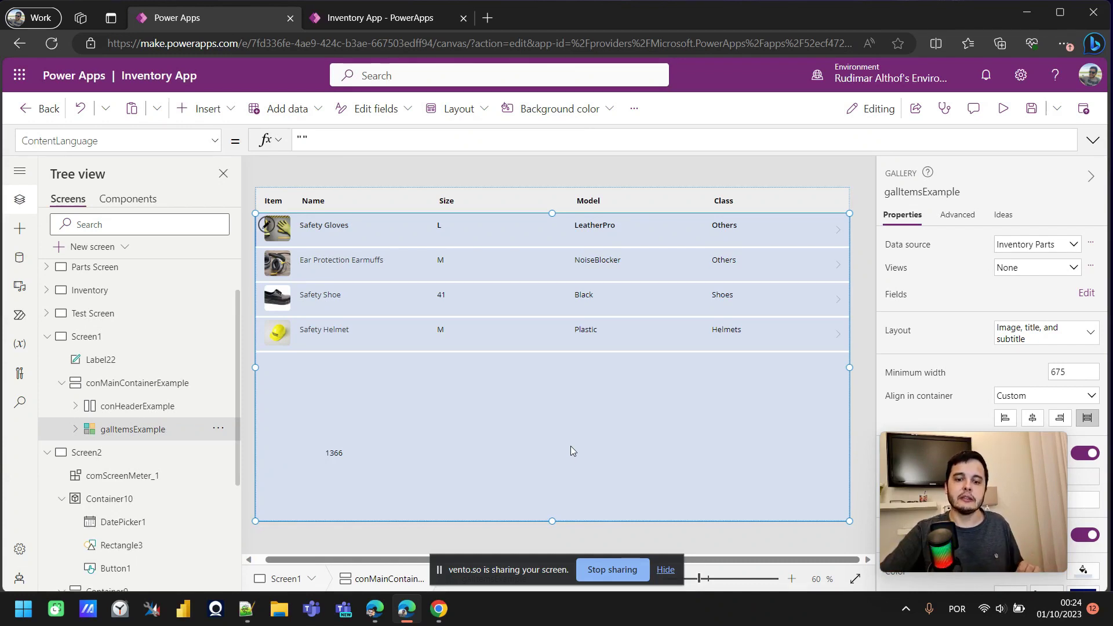
{"action": "left_click", "coordinate": [167, 384]}
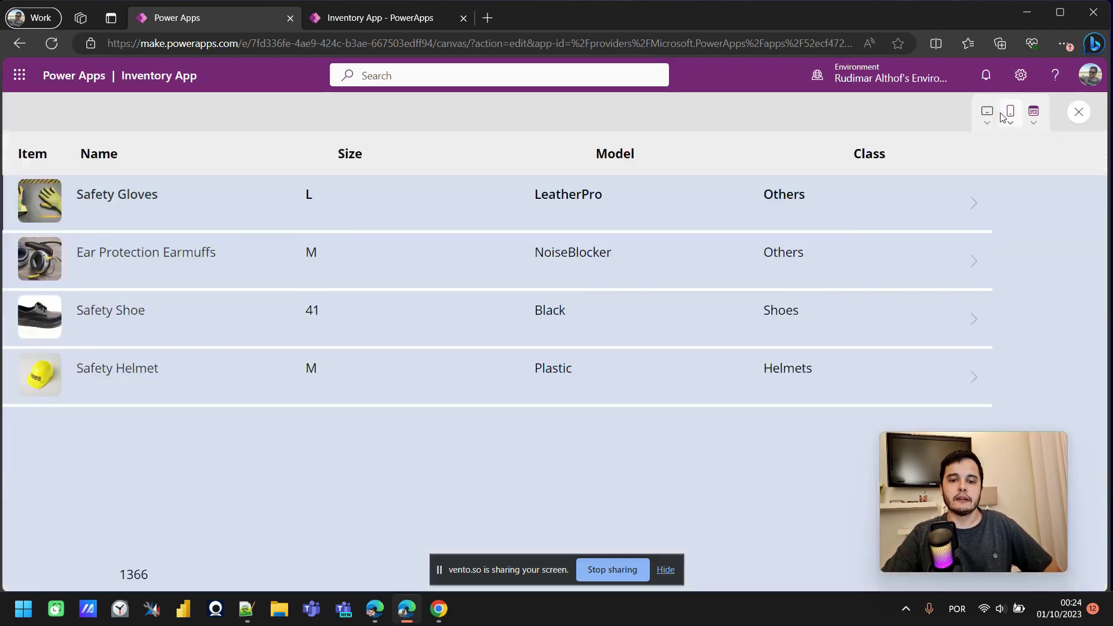
{"action": "left_click", "coordinate": [1002, 115]}
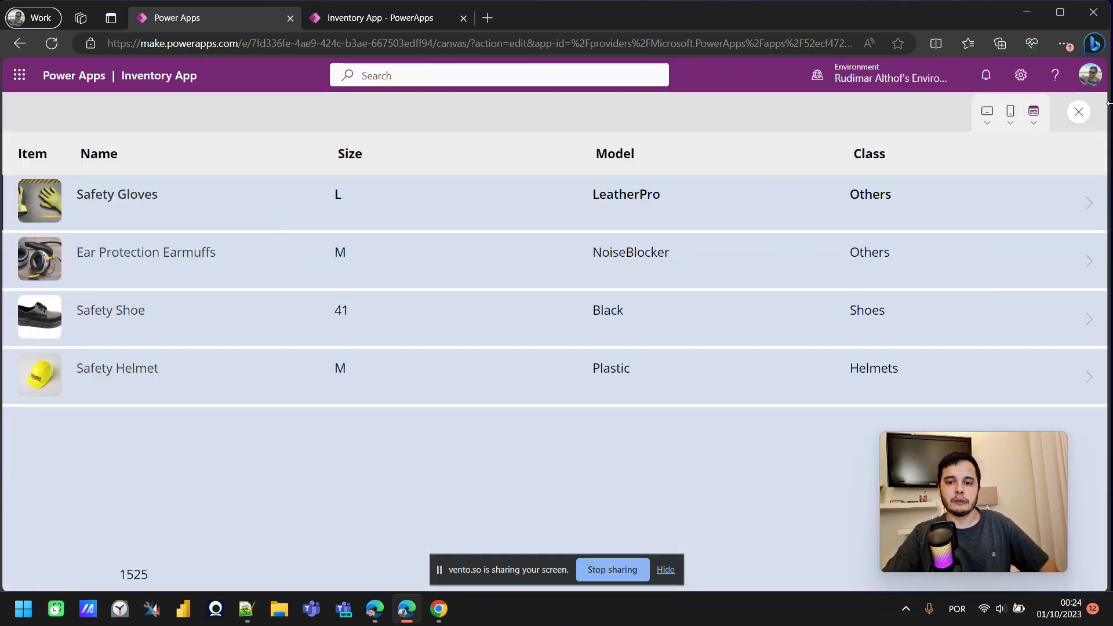
{"action": "left_click_drag", "start_coordinate": [1109, 103], "coordinate": [498, 146]}
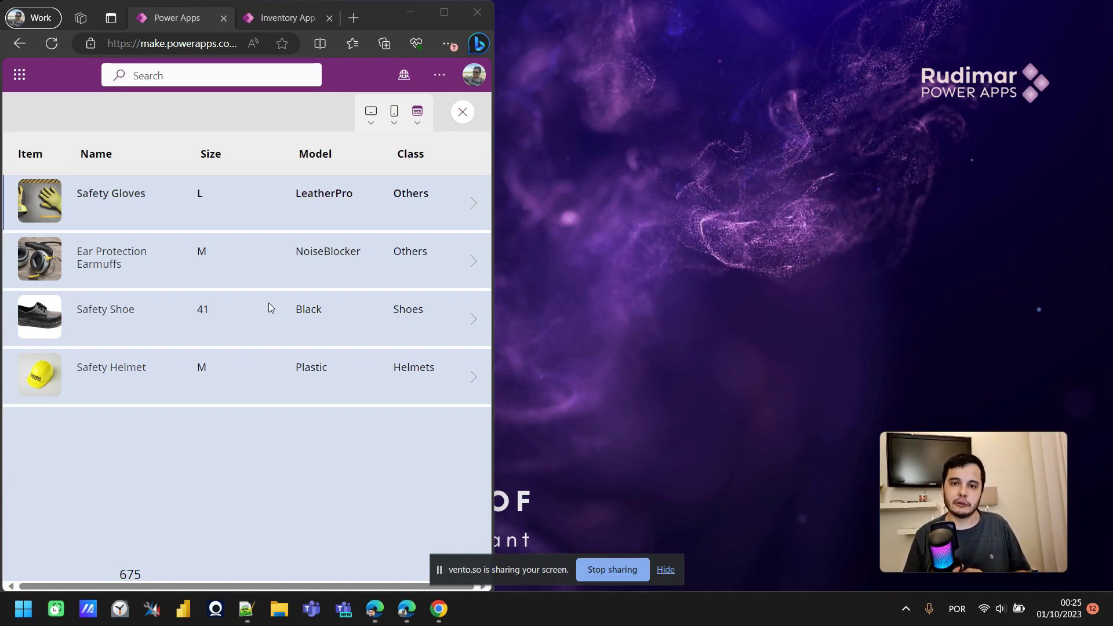
{"action": "left_click", "coordinate": [118, 592]}
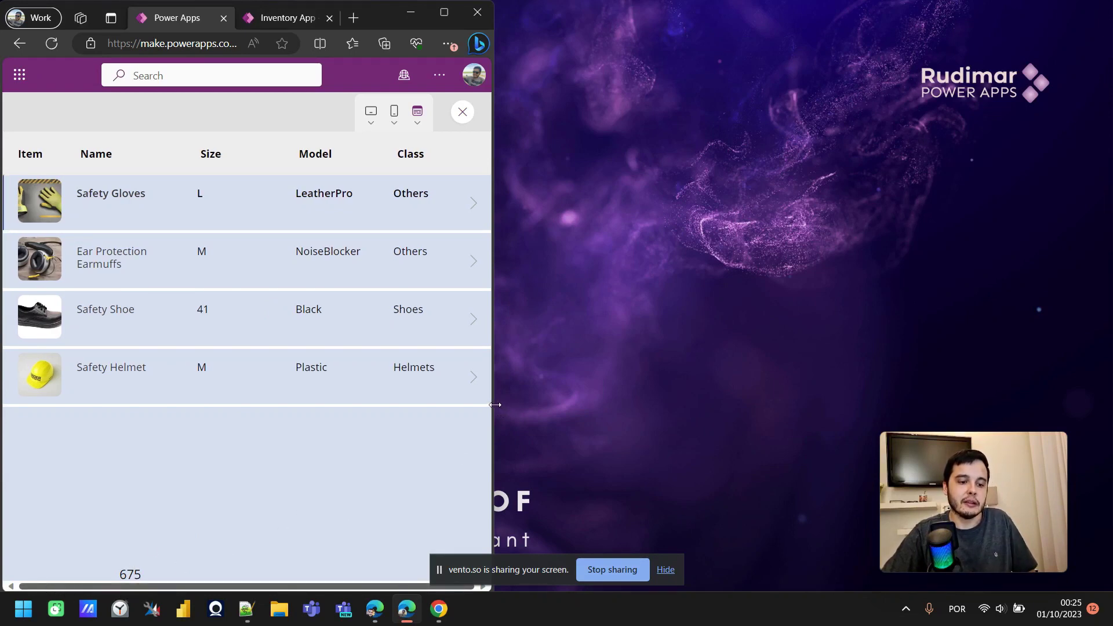
{"action": "left_click_drag", "start_coordinate": [496, 404], "coordinate": [339, 416]}
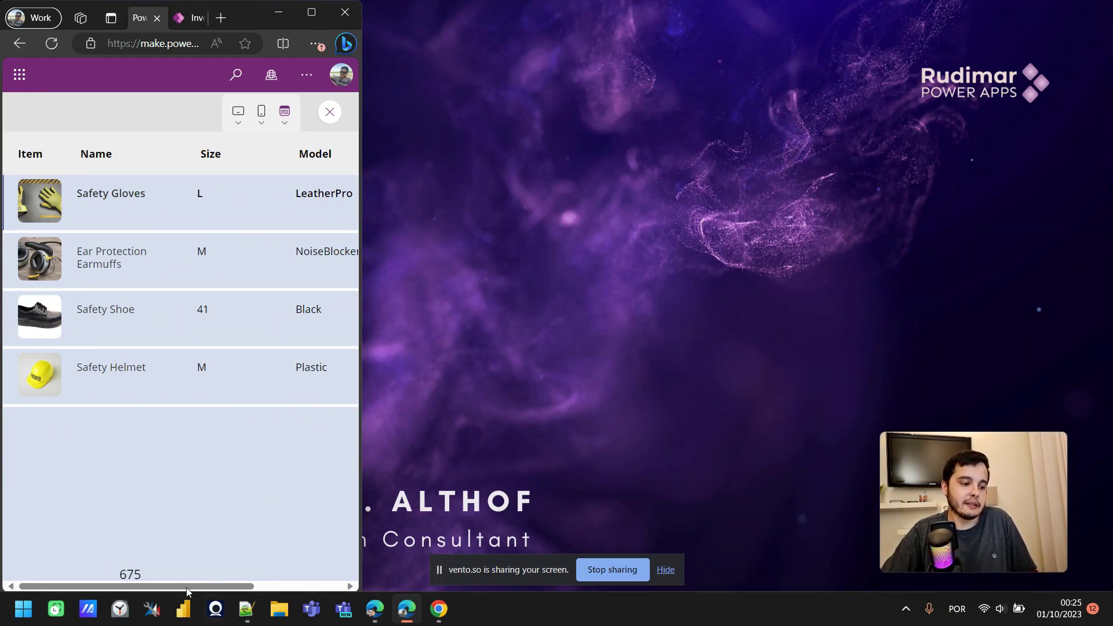
{"action": "left_click", "coordinate": [266, 586]}
{"action": "left_click_drag", "start_coordinate": [252, 585], "coordinate": [131, 588]}
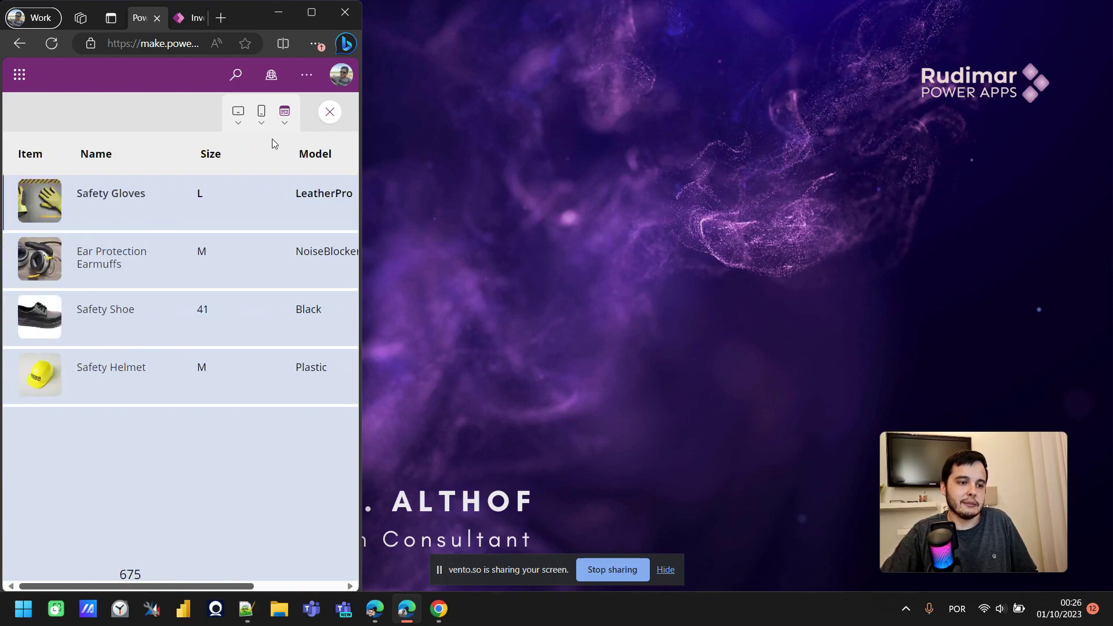
{"action": "left_click", "coordinate": [311, 12]}
{"action": "left_click", "coordinate": [1082, 108]}
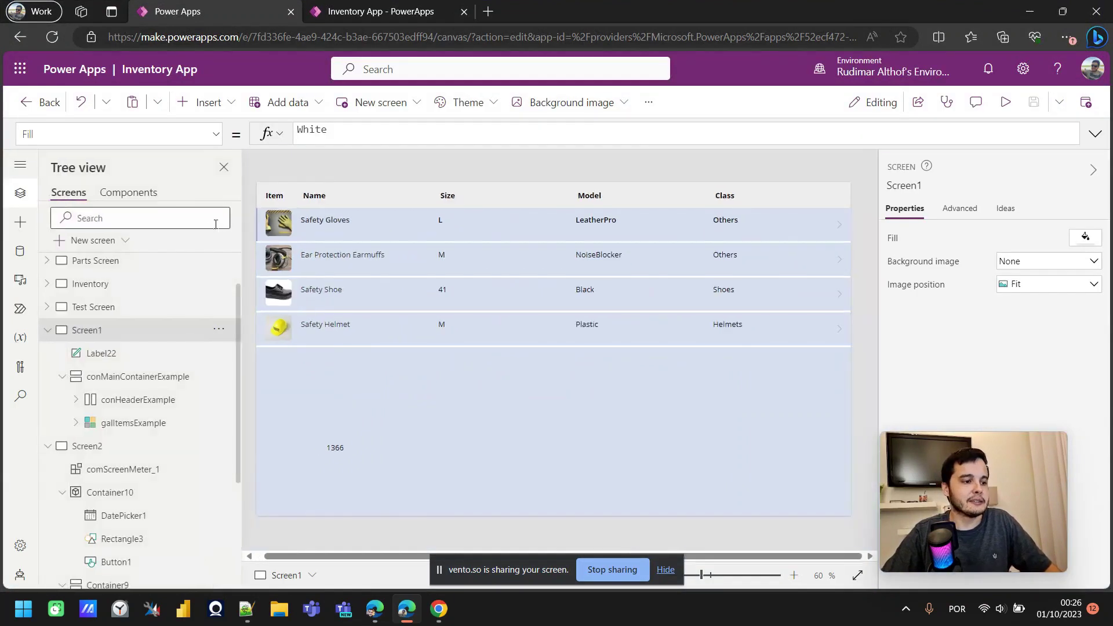
- Preview the Parts Screen in a narrowed window to check how its items table scrolls, and return to the editor
{"action": "left_click", "coordinate": [119, 305]}
{"action": "left_click", "coordinate": [96, 285]}
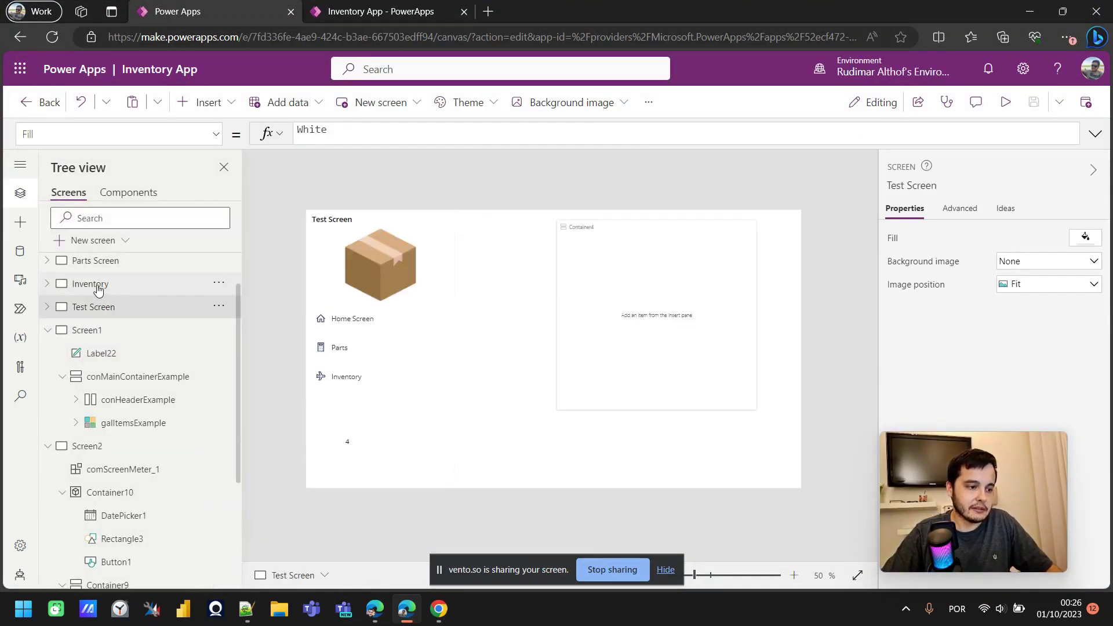
{"action": "left_click", "coordinate": [101, 270]}
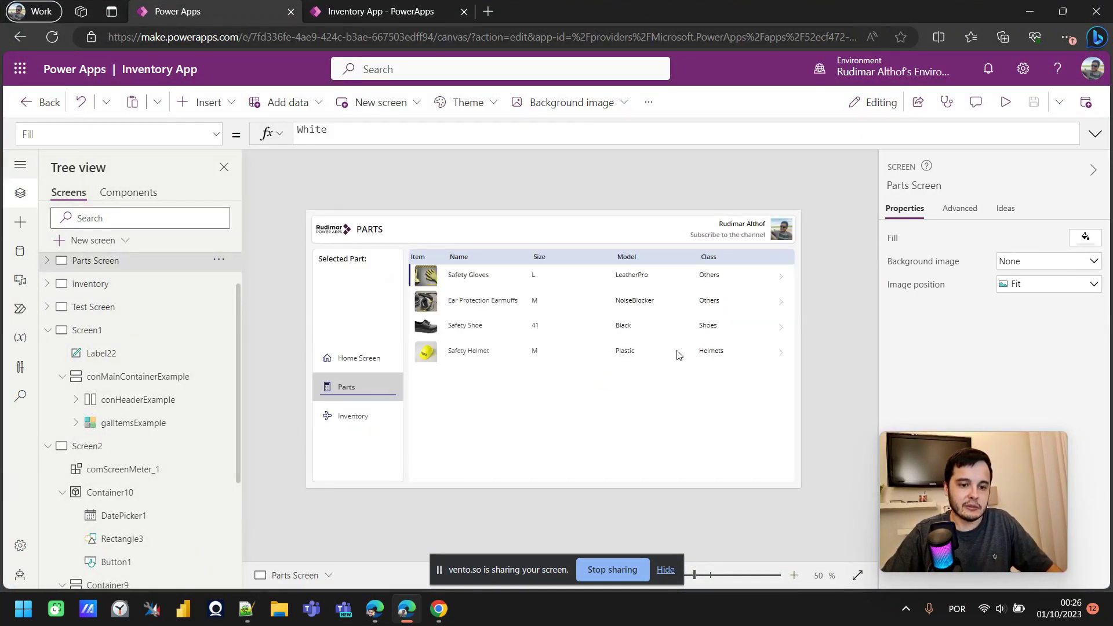
{"action": "left_click", "coordinate": [1006, 102]}
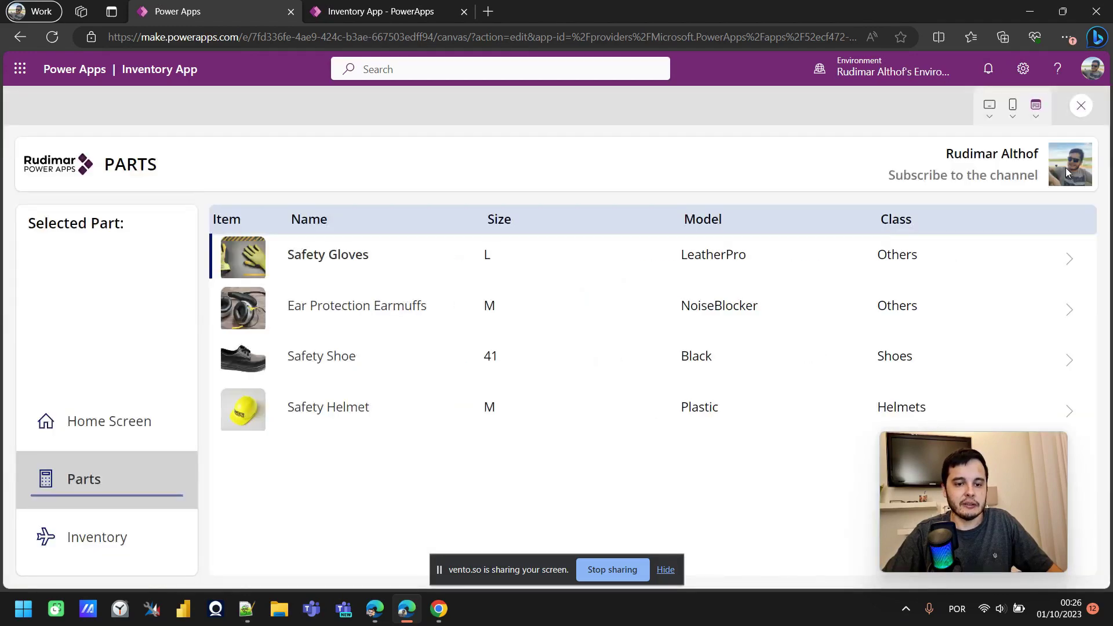
{"action": "left_click", "coordinate": [1063, 12]}
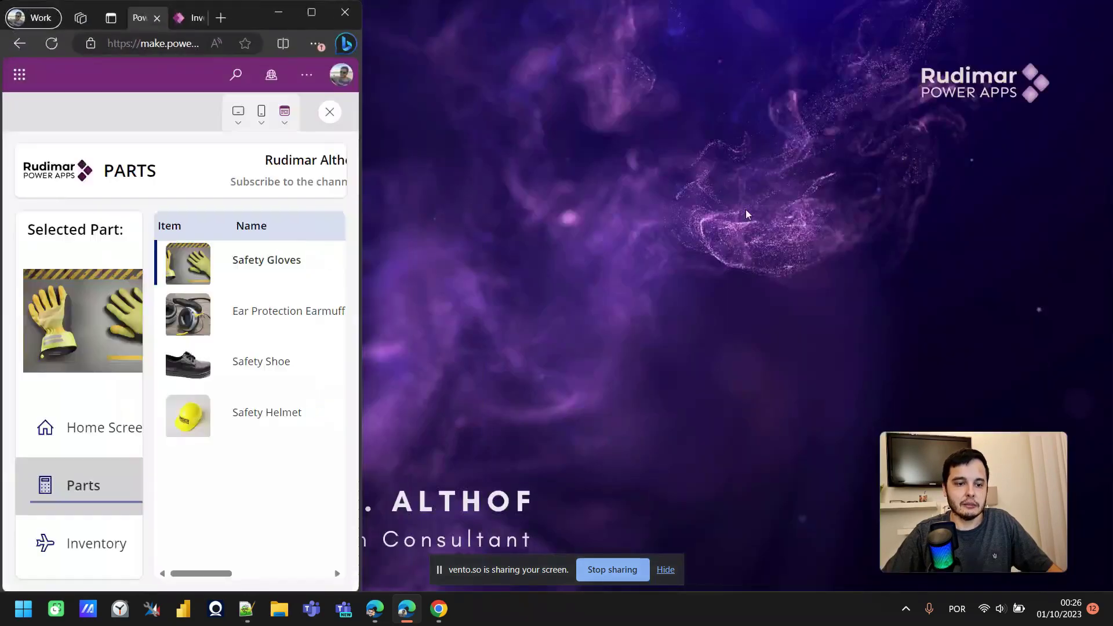
{"action": "left_click_drag", "start_coordinate": [362, 181], "coordinate": [430, 227]}
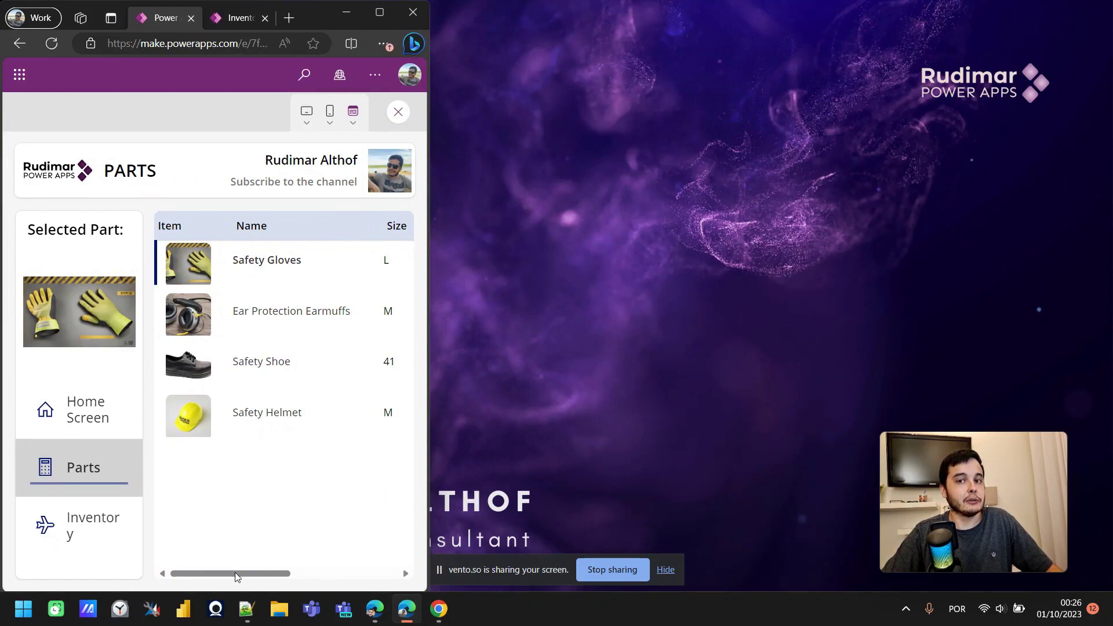
{"action": "mouse_move", "coordinate": [226, 579]}
{"action": "left_mouse_down"}
{"action": "mouse_move", "coordinate": [361, 585]}
{"action": "mouse_move", "coordinate": [195, 588]}
{"action": "mouse_move", "coordinate": [282, 583]}
{"action": "mouse_move", "coordinate": [205, 585]}
{"action": "left_mouse_up"}
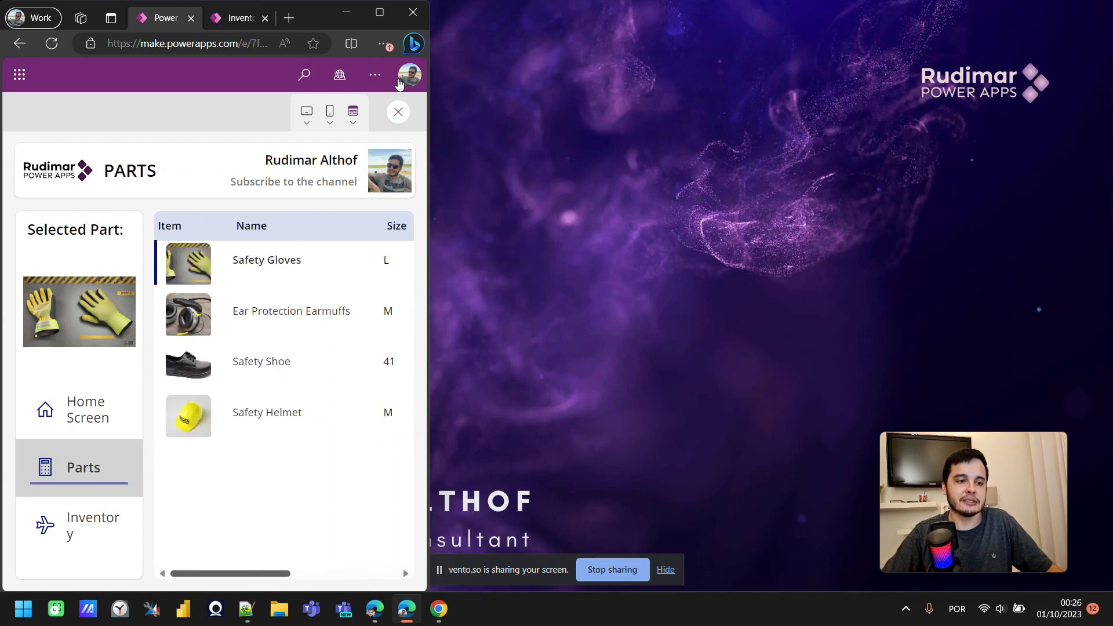
{"action": "left_click", "coordinate": [380, 12]}
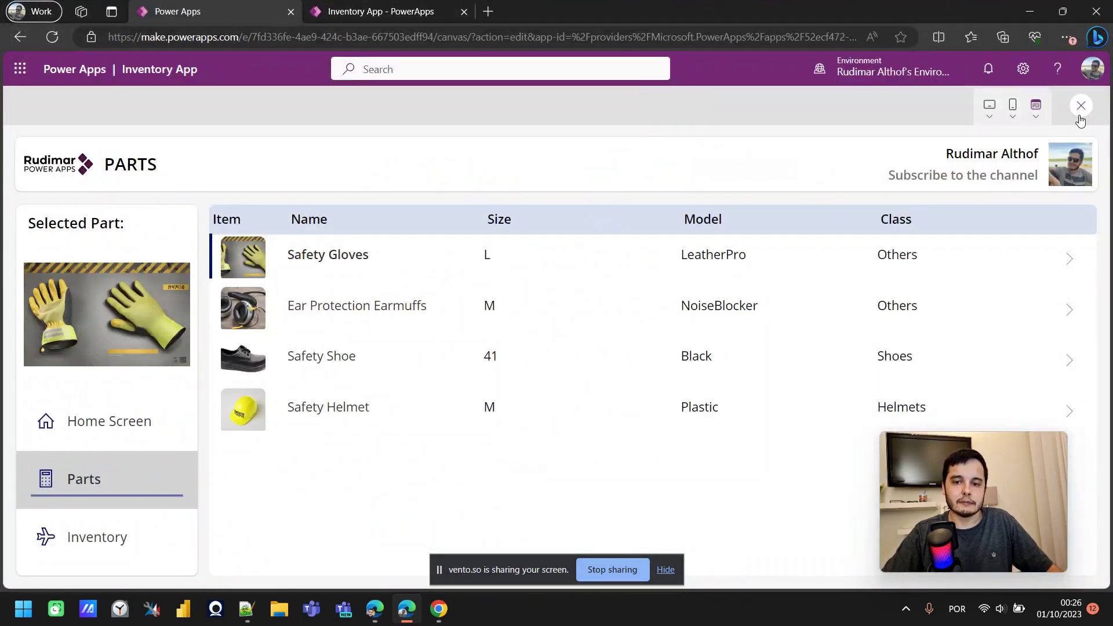
{"action": "left_click", "coordinate": [1081, 105]}
- Delete the label showing the gallery width from Screen1
{"action": "left_click", "coordinate": [47, 331]}
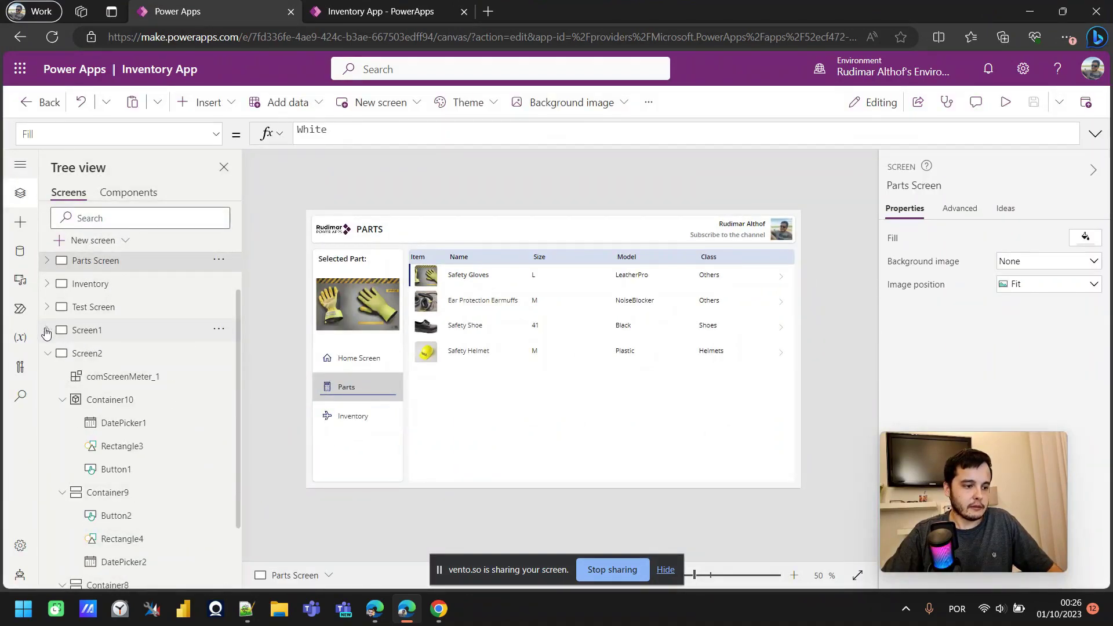
{"action": "left_click", "coordinate": [98, 354]}
{"action": "left_click", "coordinate": [99, 334]}
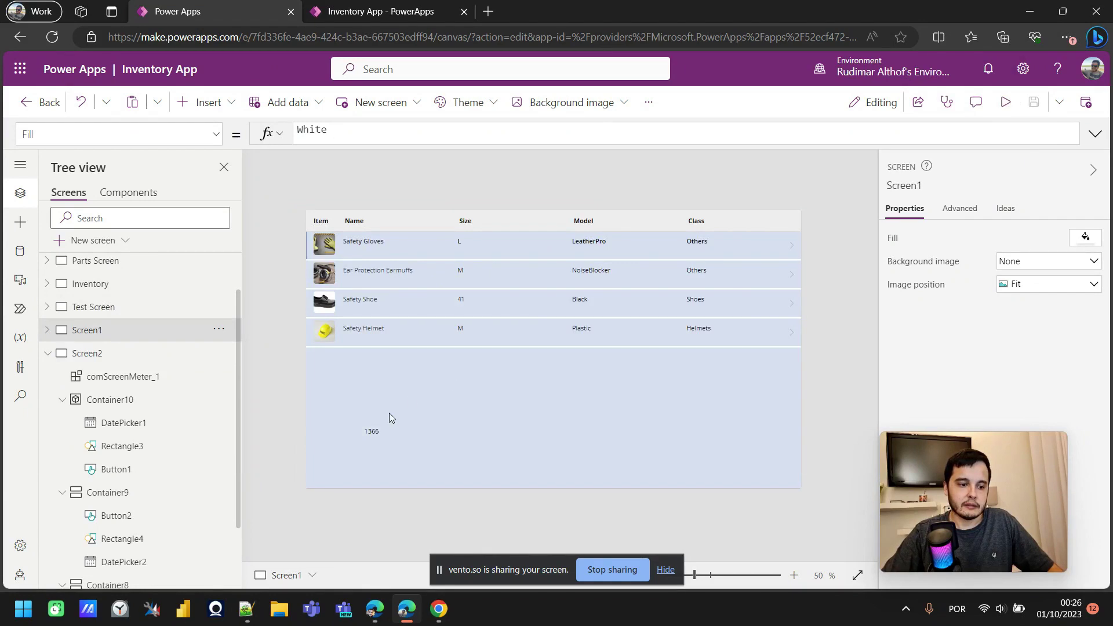
{"action": "left_click", "coordinate": [373, 436]}
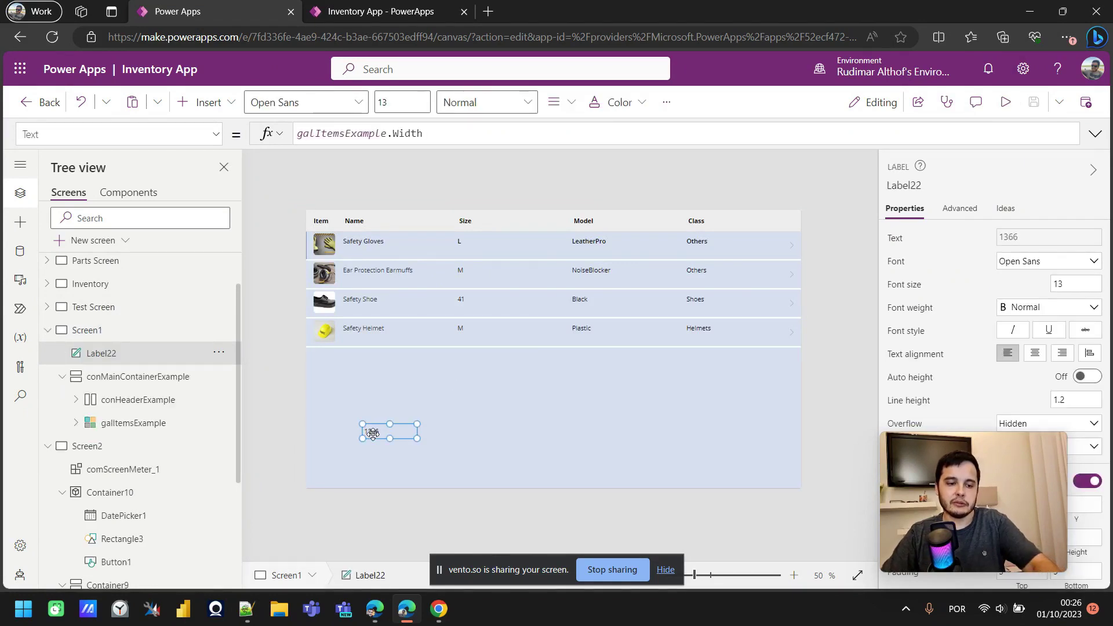
{"action": "key", "text": "Delete"}
- Preview Screen1 without the width label in a narrowed window, scroll across its columns, and return to the editor
{"action": "left_click", "coordinate": [1006, 102]}
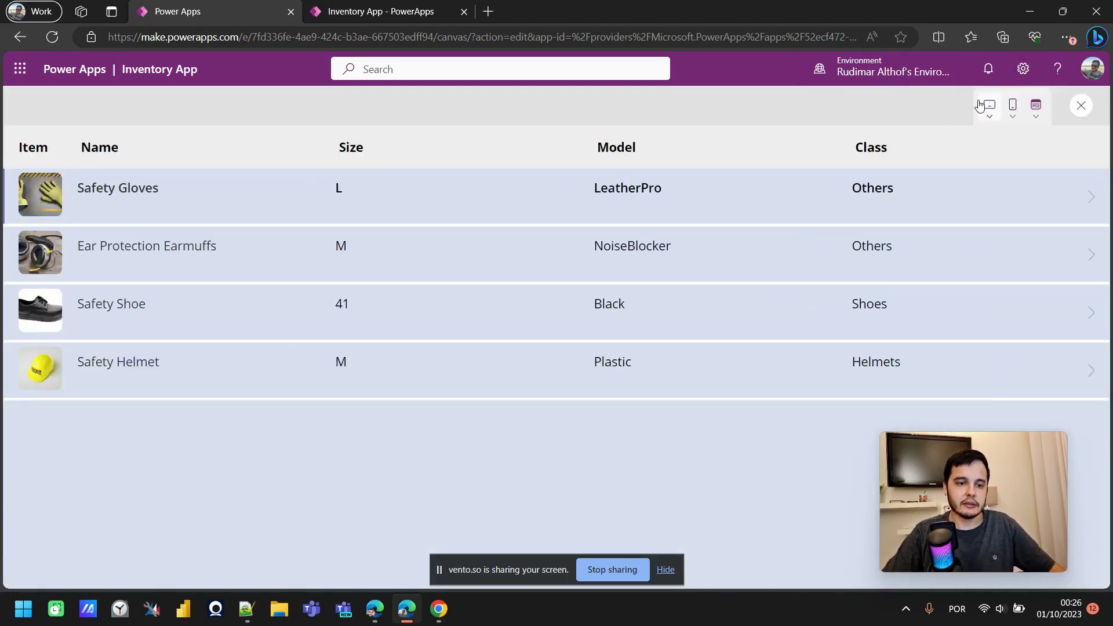
{"action": "key", "text": "super+Left"}
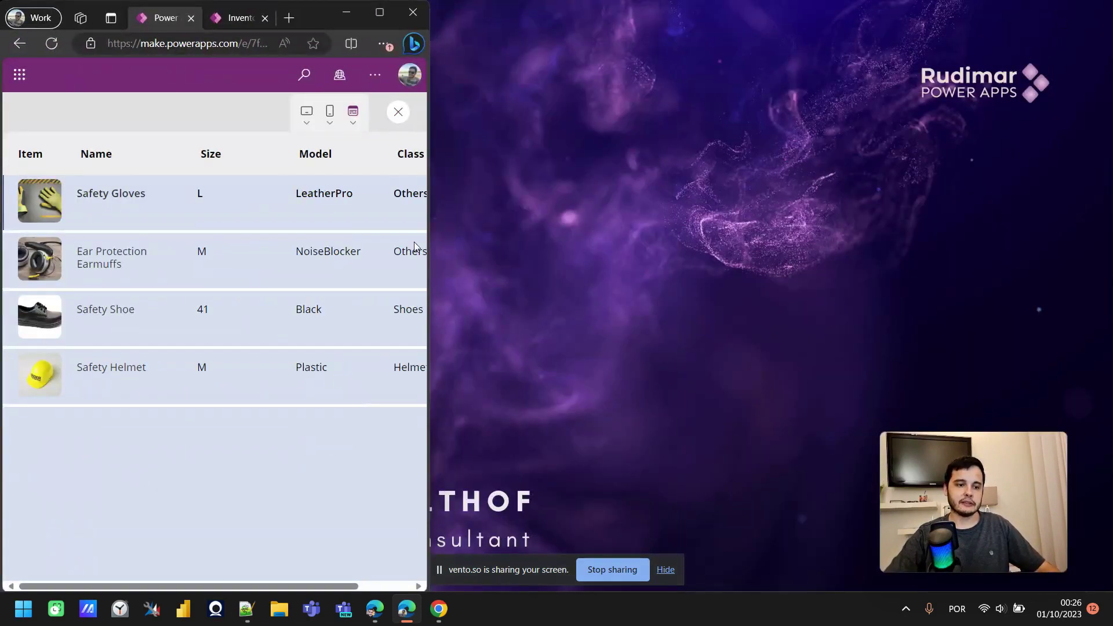
{"action": "left_click_drag", "start_coordinate": [430, 168], "coordinate": [353, 328]}
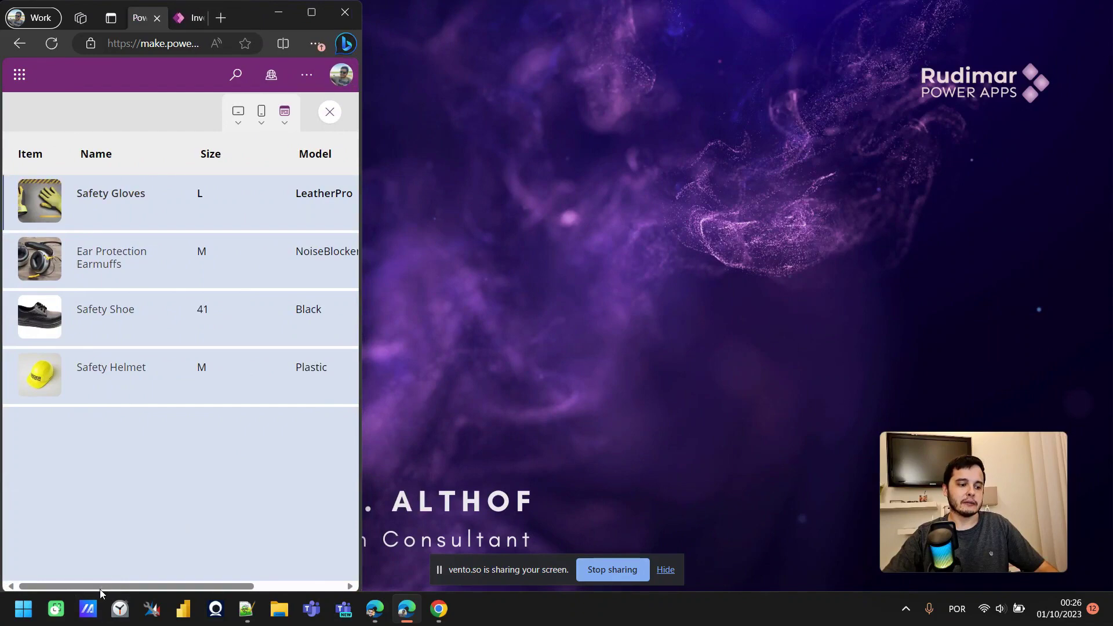
{"action": "left_click_drag", "start_coordinate": [99, 587], "coordinate": [240, 580]}
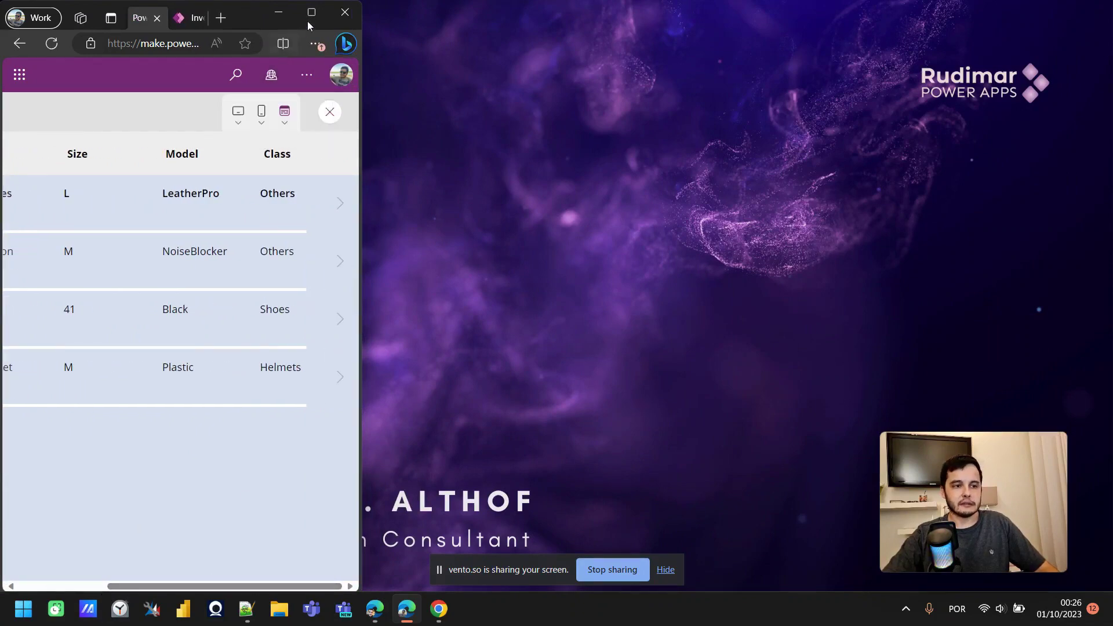
{"action": "mouse_move", "coordinate": [315, 19]}
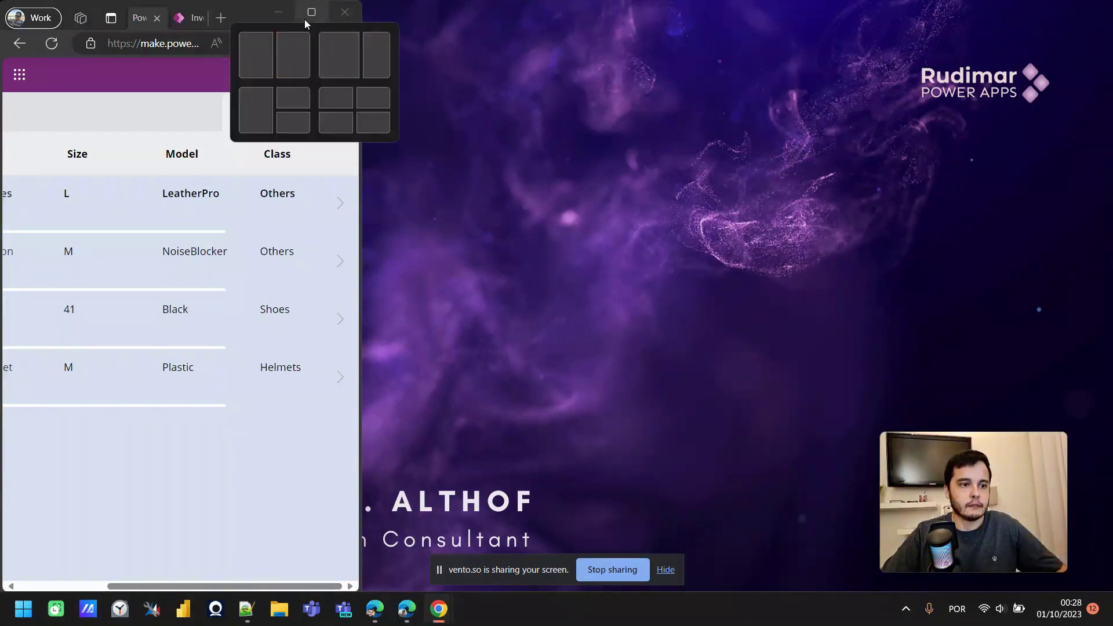
{"action": "left_click", "coordinate": [314, 14]}
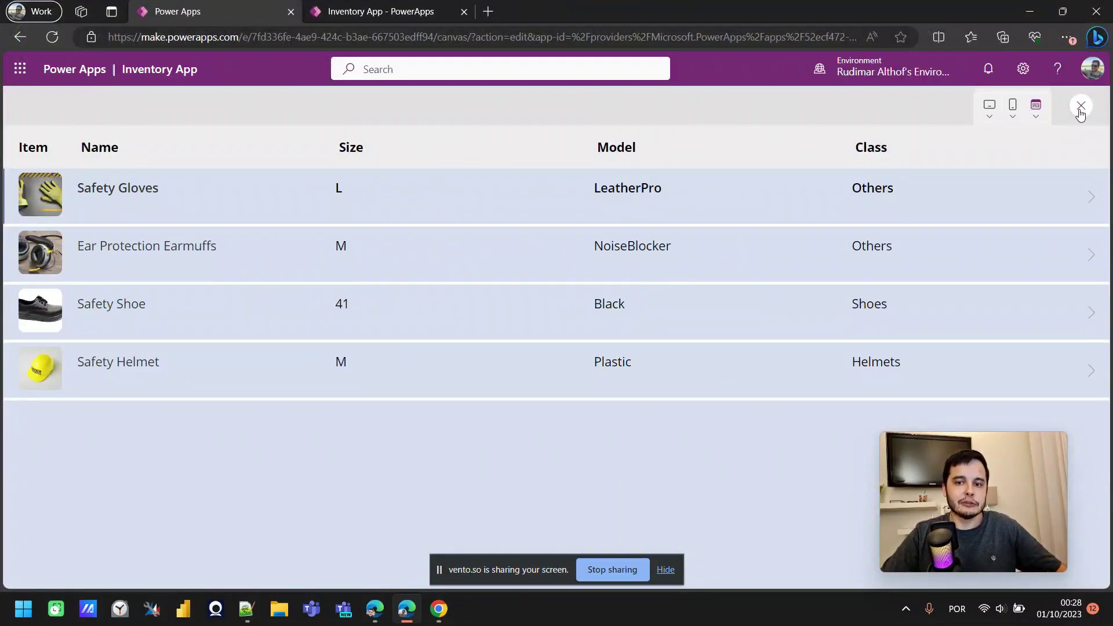
{"action": "left_click", "coordinate": [1081, 109]}
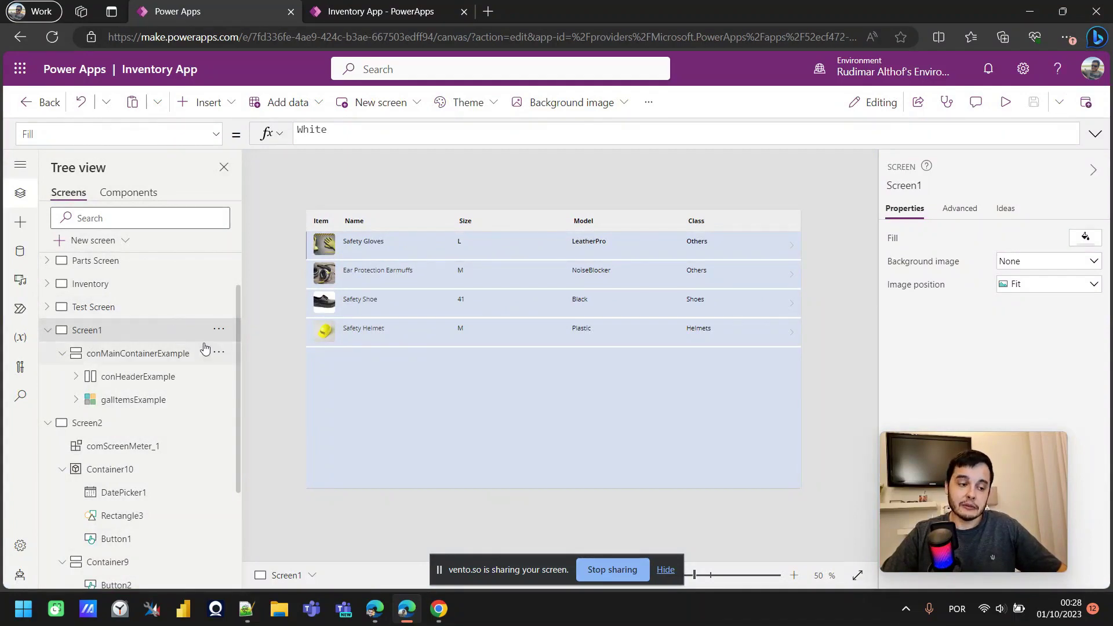
- Add a new screen based on the Sidebar layout
{"action": "scroll", "coordinate": [197, 345], "scroll_direction": "up", "scroll_amount": 1}
{"action": "left_click", "coordinate": [96, 240]}
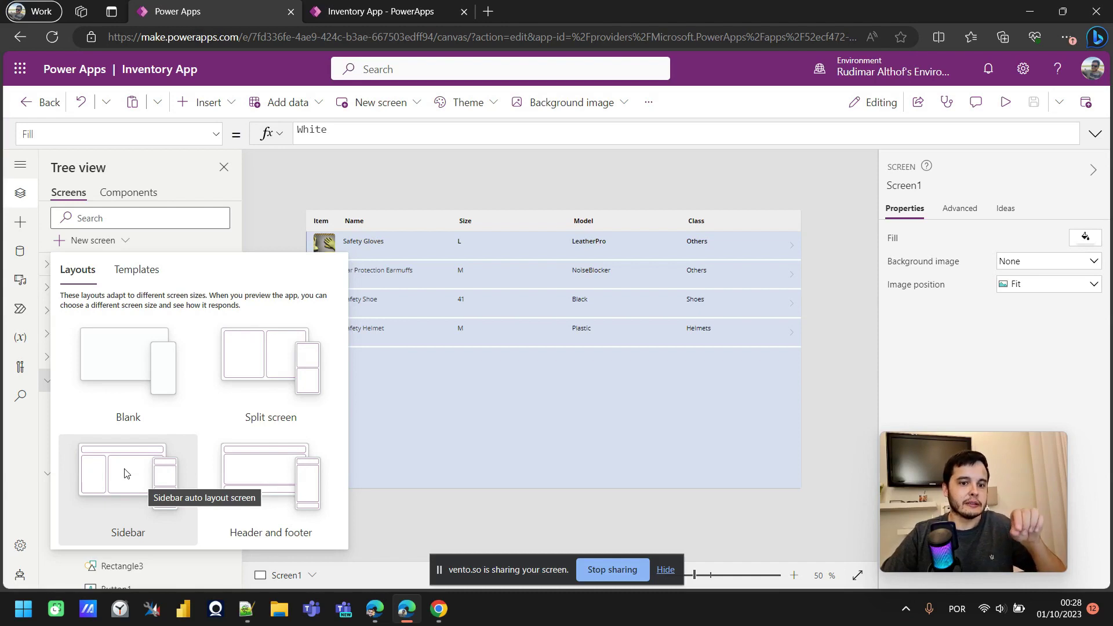
{"action": "left_click", "coordinate": [569, 186]}
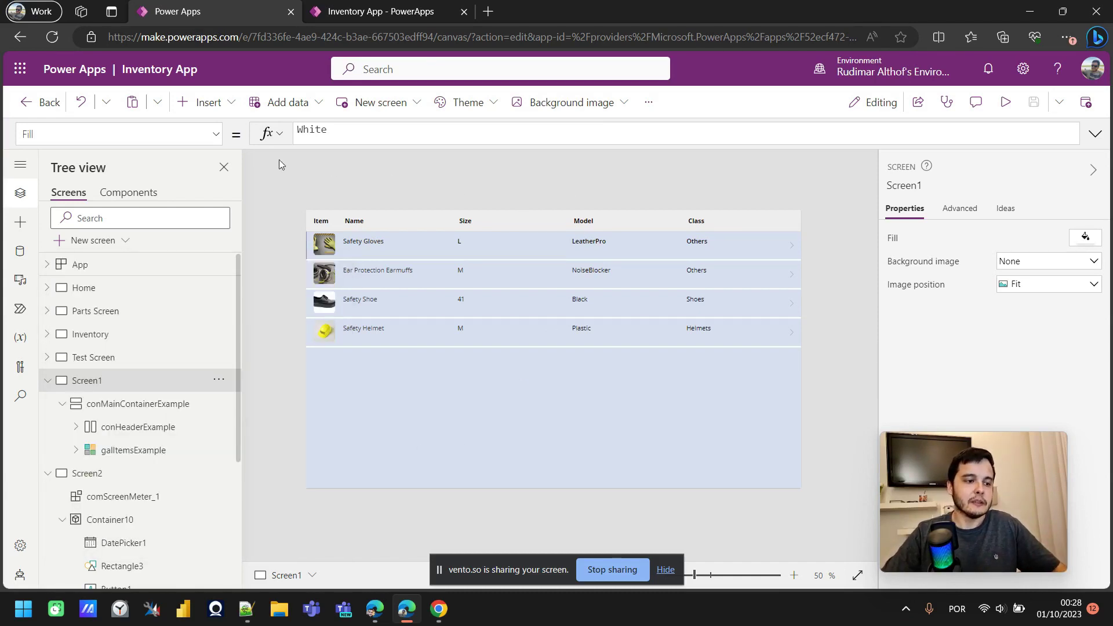
{"action": "left_click", "coordinate": [87, 240]}
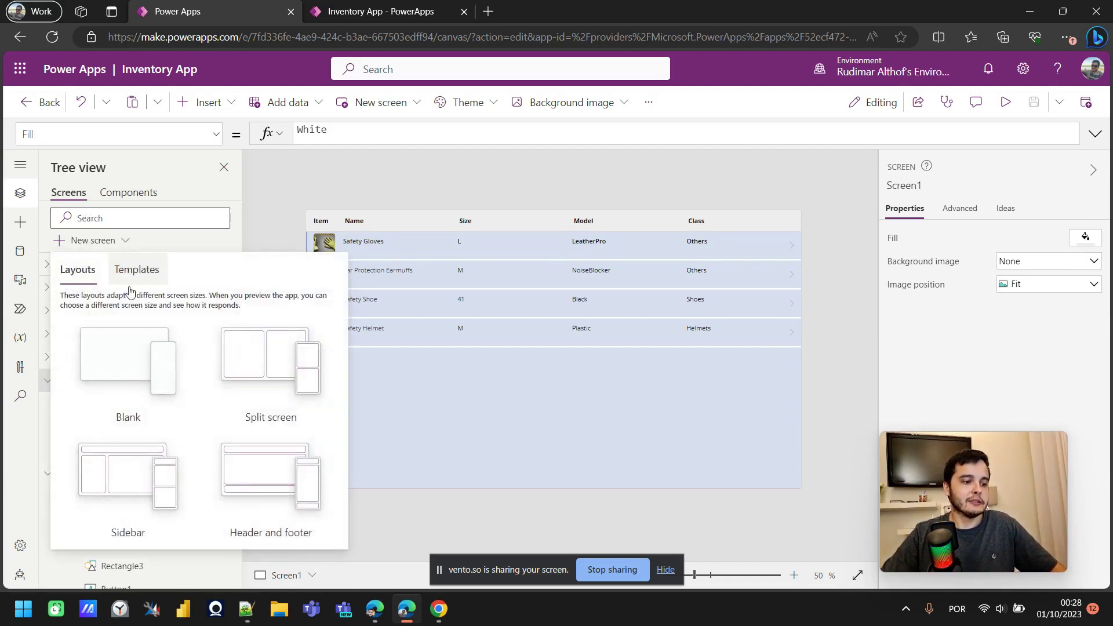
{"action": "left_click", "coordinate": [111, 462]}
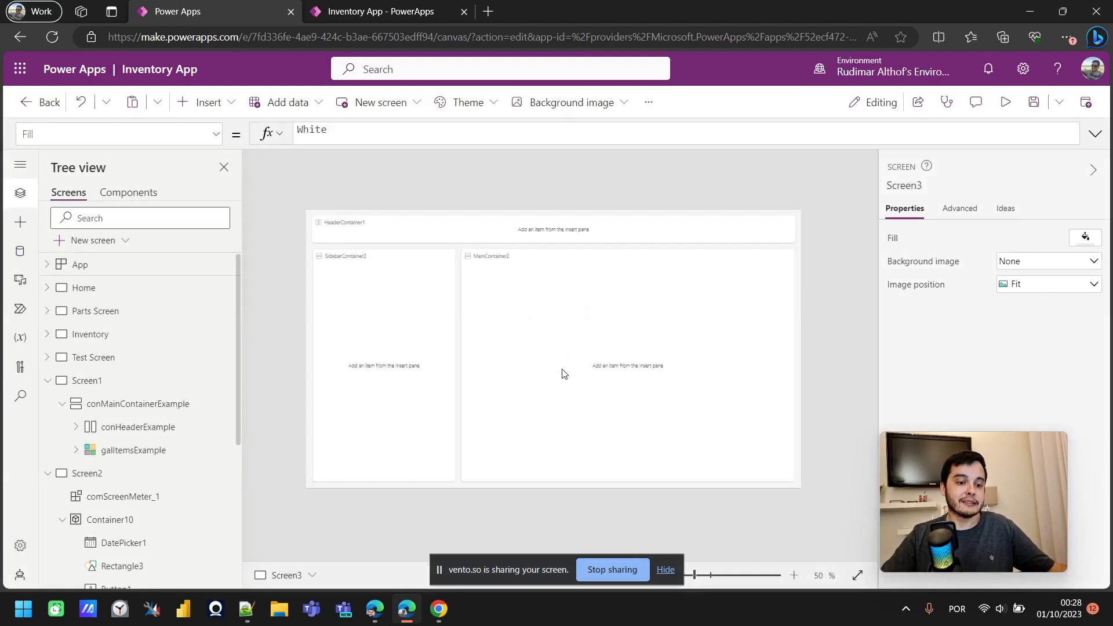
- Preview the empty Sidebar layout screen and return to the editor
{"action": "left_click", "coordinate": [1006, 103]}
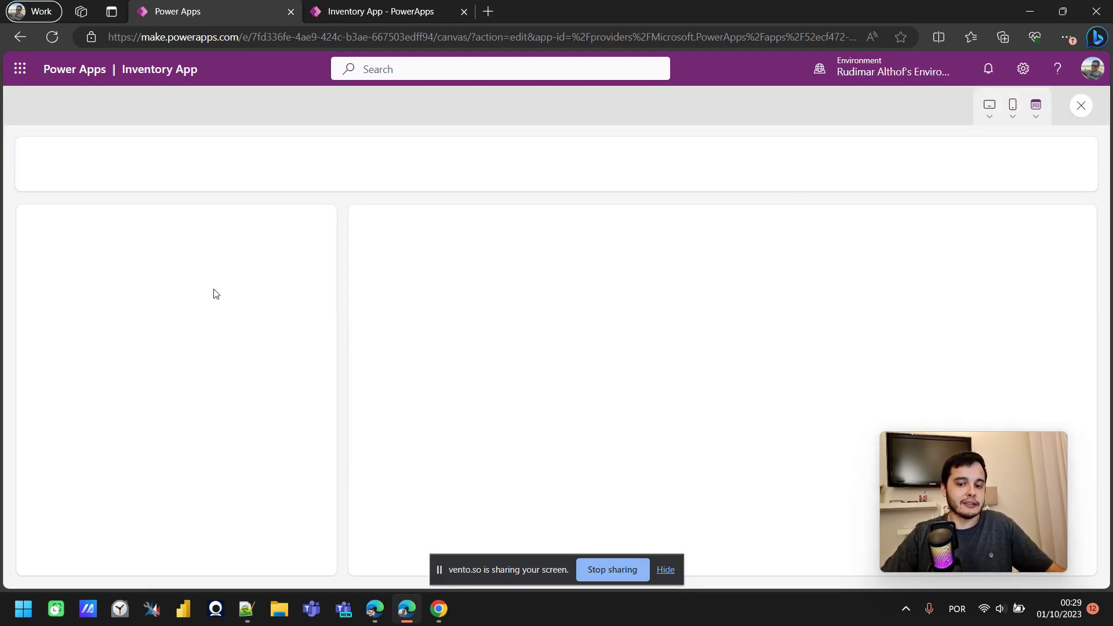
{"action": "left_click", "coordinate": [969, 476]}
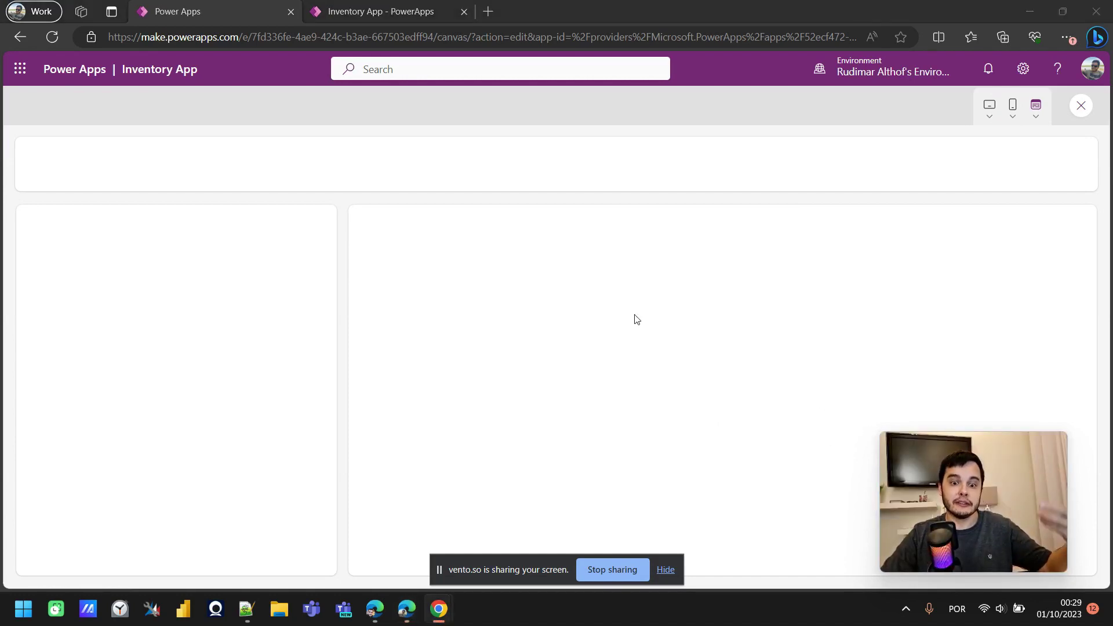
{"action": "left_click", "coordinate": [508, 291]}
{"action": "key", "text": "Escape"}
- Insert the uploaded Power Apps logo image from the app's media into HeaderContainer1 on Screen3
{"action": "left_click", "coordinate": [567, 235]}
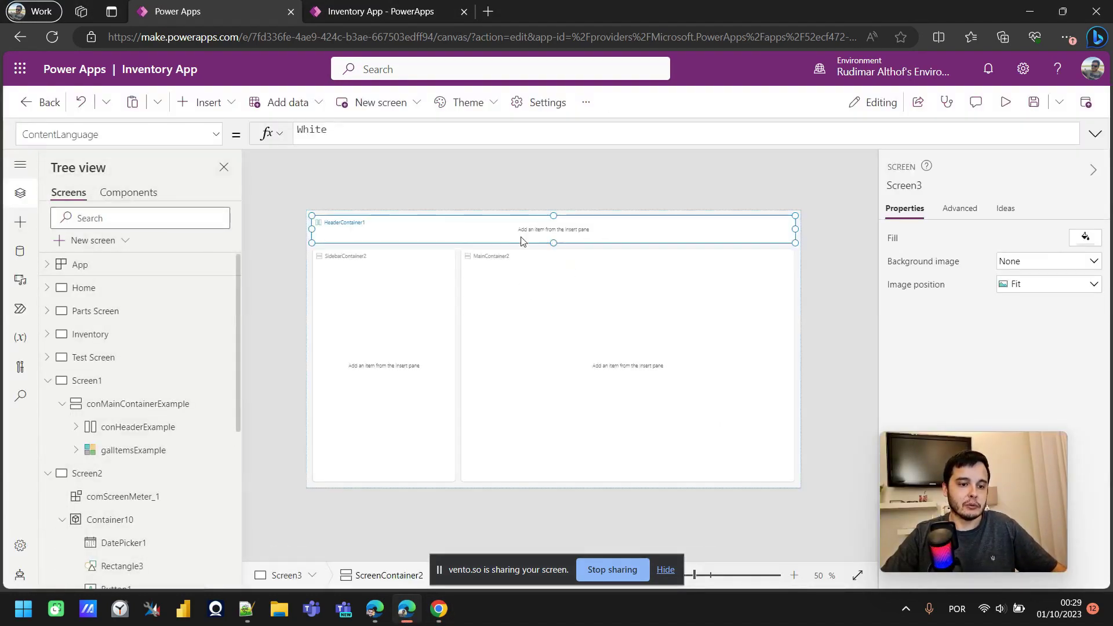
{"action": "left_click", "coordinate": [20, 309]}
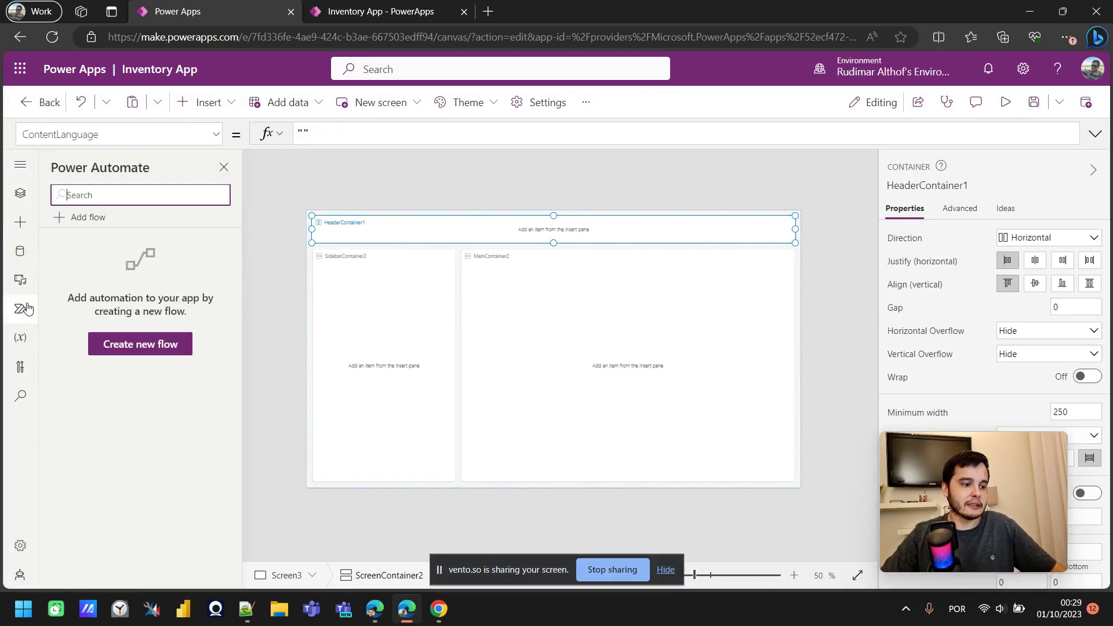
{"action": "left_click", "coordinate": [20, 280]}
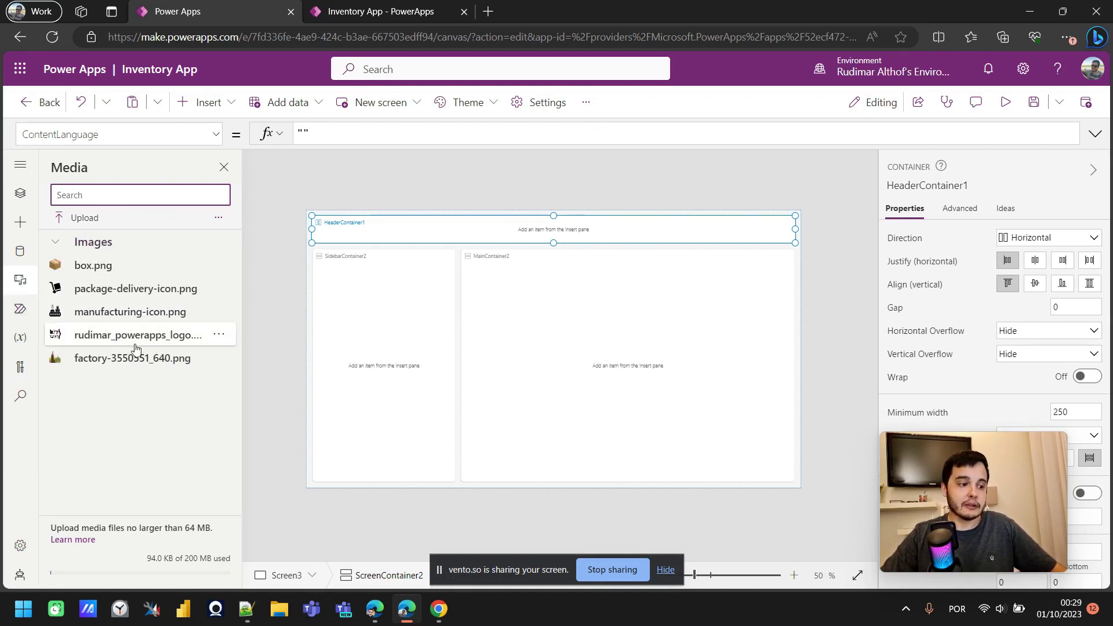
{"action": "left_click", "coordinate": [100, 341]}
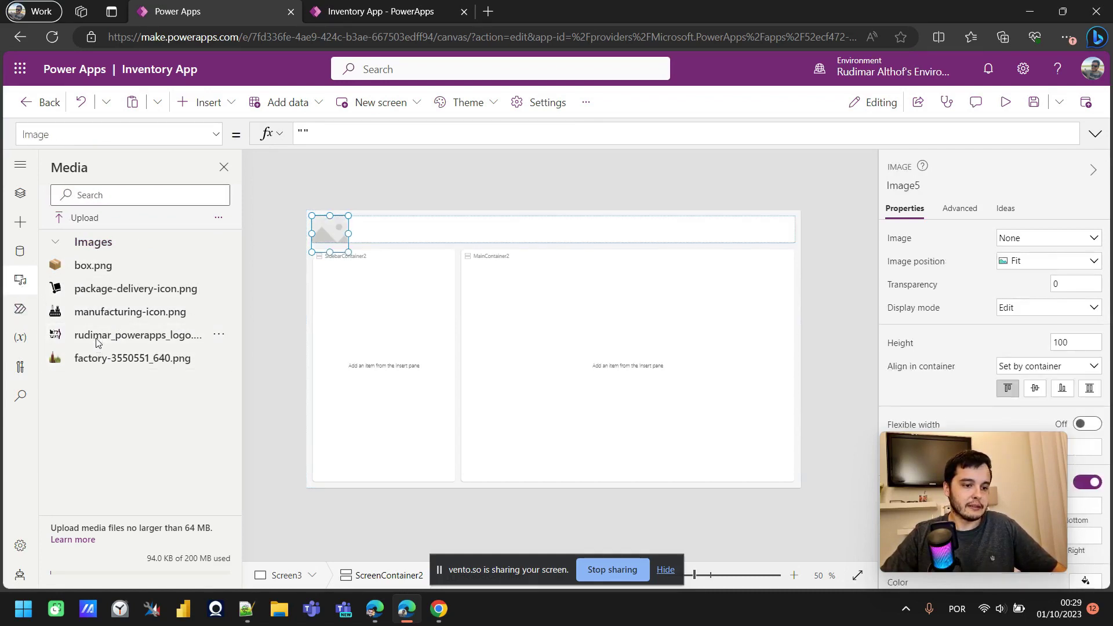
- Align the logo image in Screen3's header to stretch within its container and set its minimum height to 40
{"action": "left_click", "coordinate": [1090, 389]}
{"action": "left_click", "coordinate": [1054, 341]}
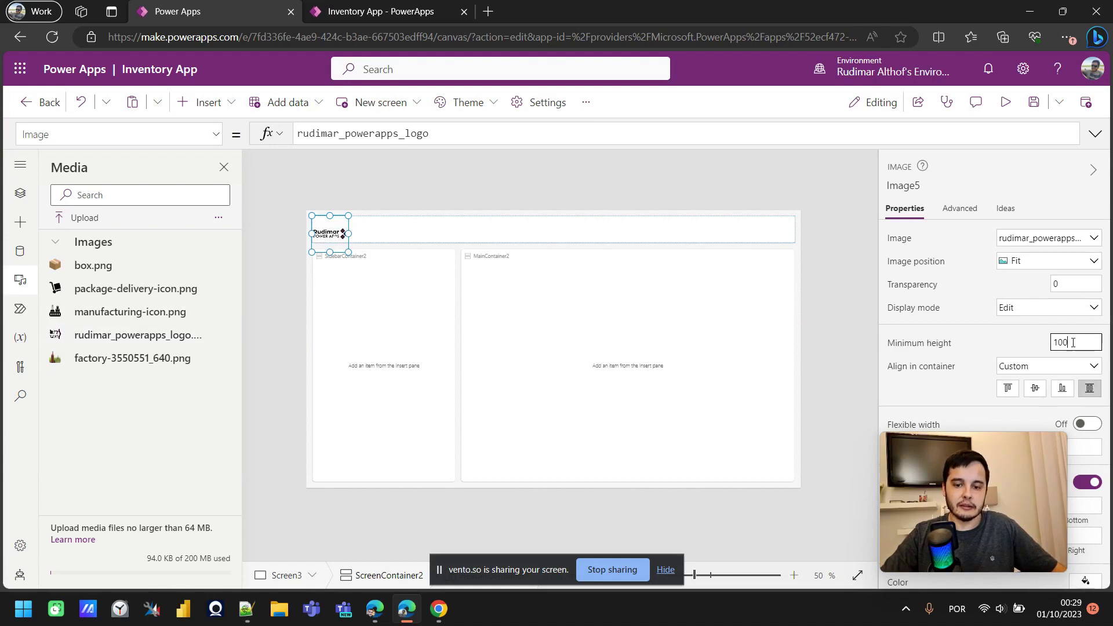
{"action": "key", "text": "ctrl+a"}
{"action": "type", "text": "40"}
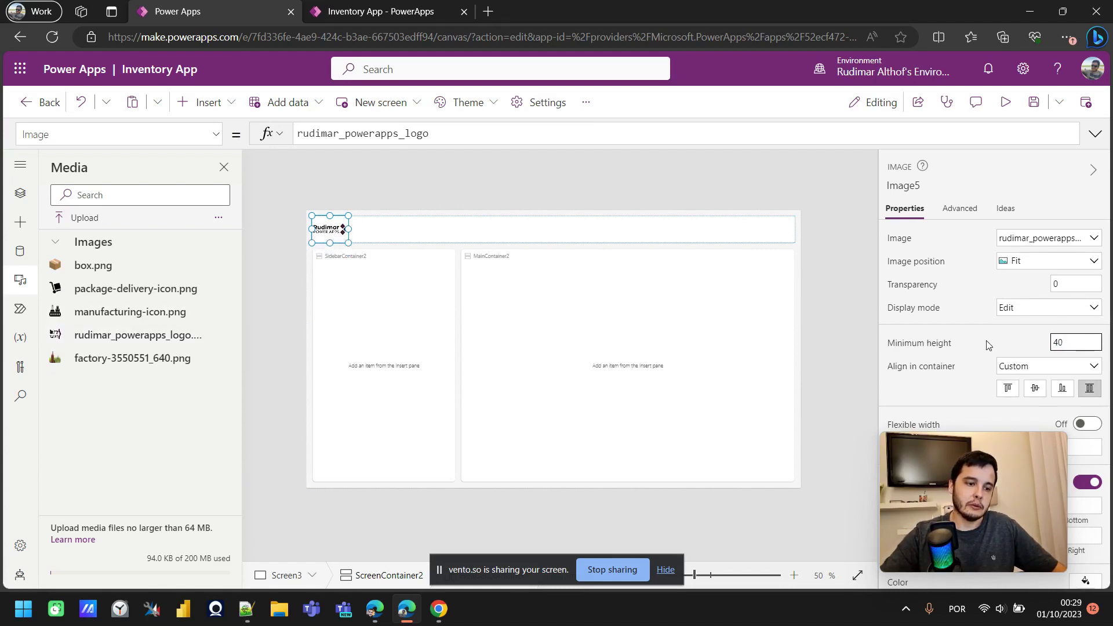
{"action": "left_click", "coordinate": [725, 173]}
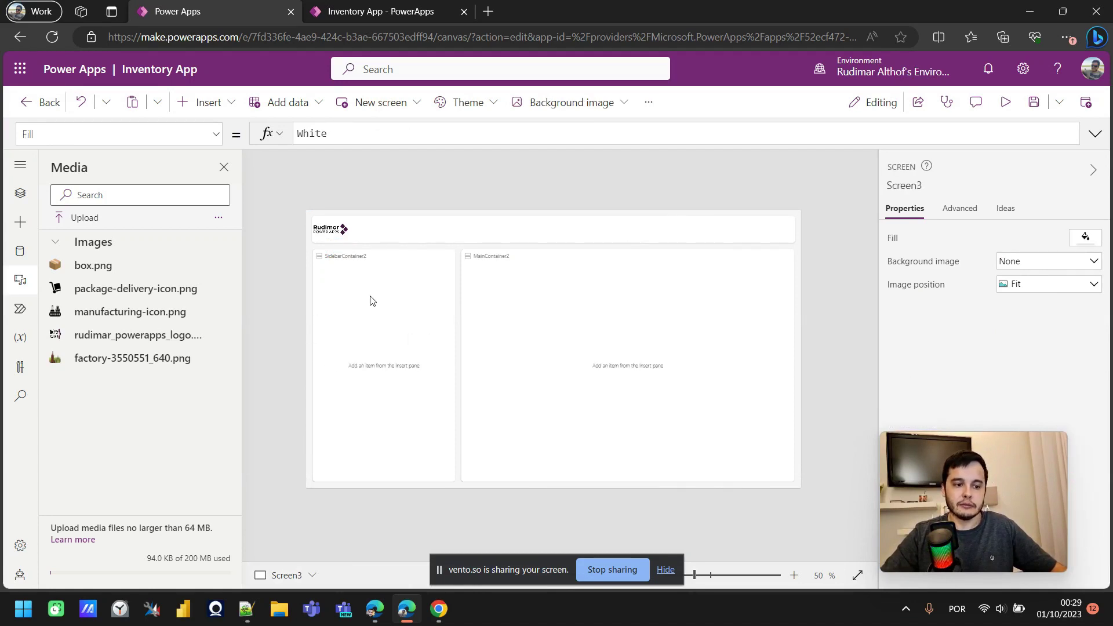
- Copy the conHeaderExample container and the galItemsExample gallery together from conMainContainerExample on Screen1
{"action": "left_click", "coordinate": [397, 356]}
{"action": "left_click", "coordinate": [599, 297]}
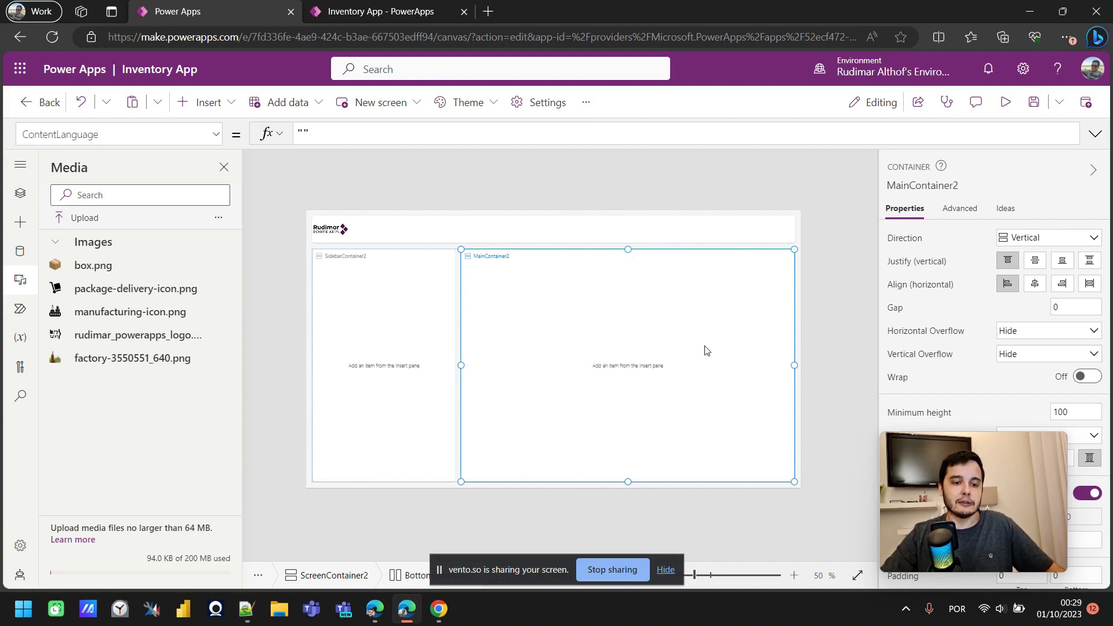
{"action": "scroll", "coordinate": [587, 370], "scroll_direction": "up", "scroll_amount": 2}
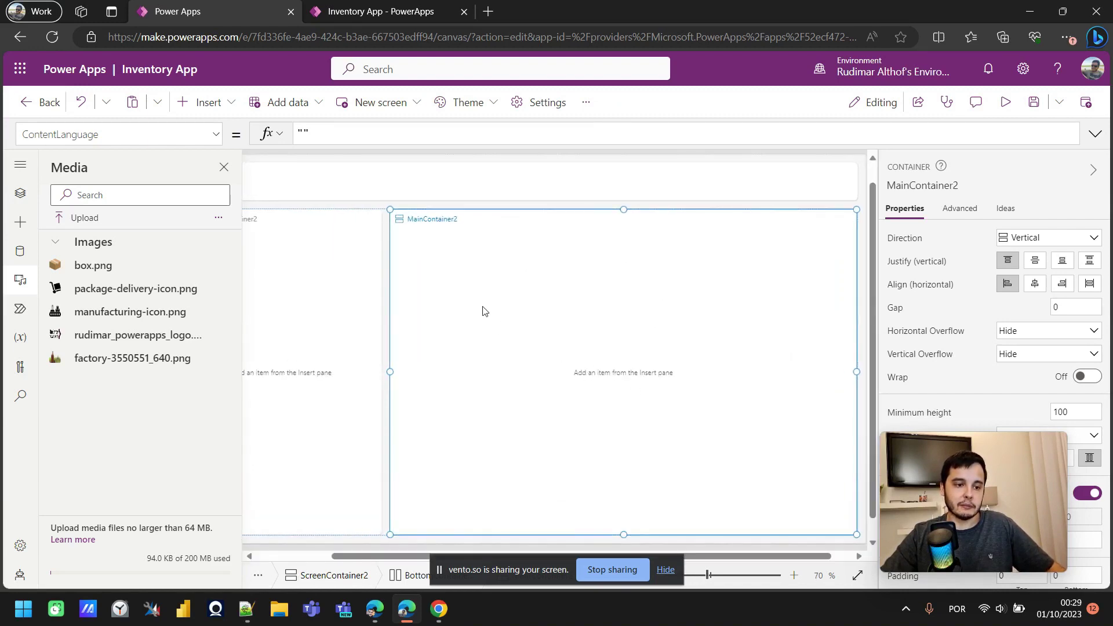
{"action": "left_click", "coordinate": [21, 193]}
{"action": "left_click", "coordinate": [120, 381]}
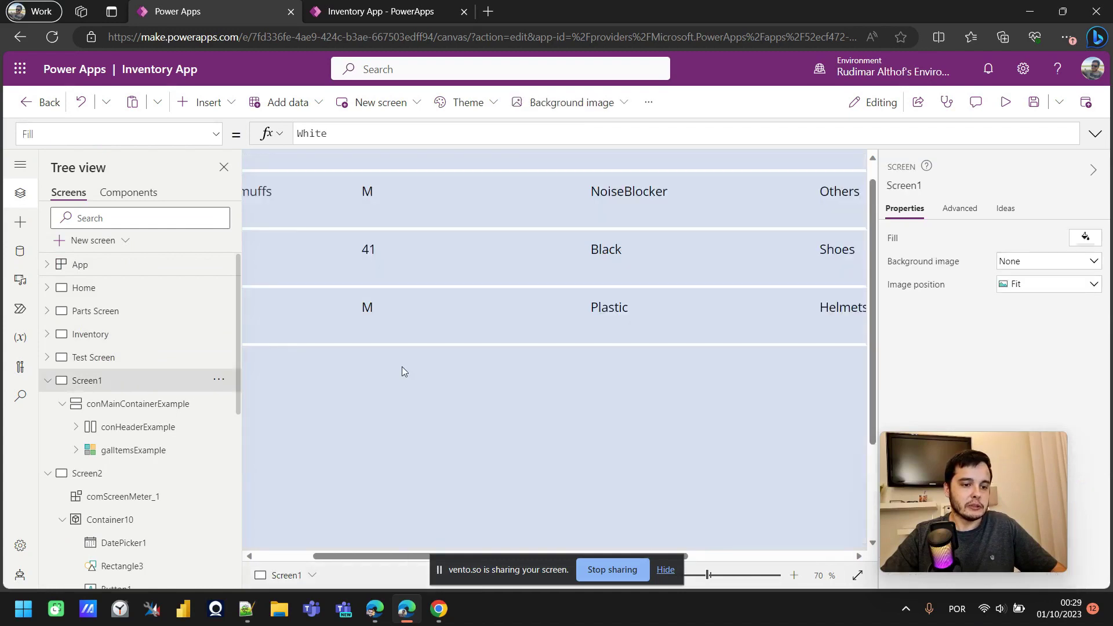
{"action": "scroll", "coordinate": [142, 413], "scroll_direction": "down", "scroll_amount": 1}
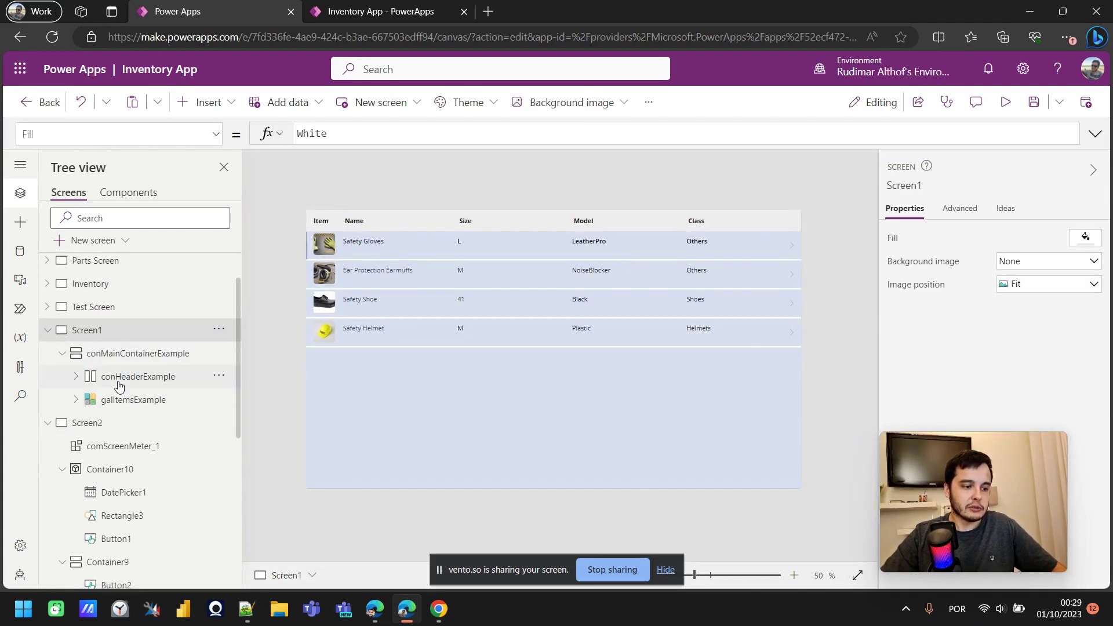
{"action": "left_click", "coordinate": [118, 383]}
{"action": "left_click", "coordinate": [113, 356]}
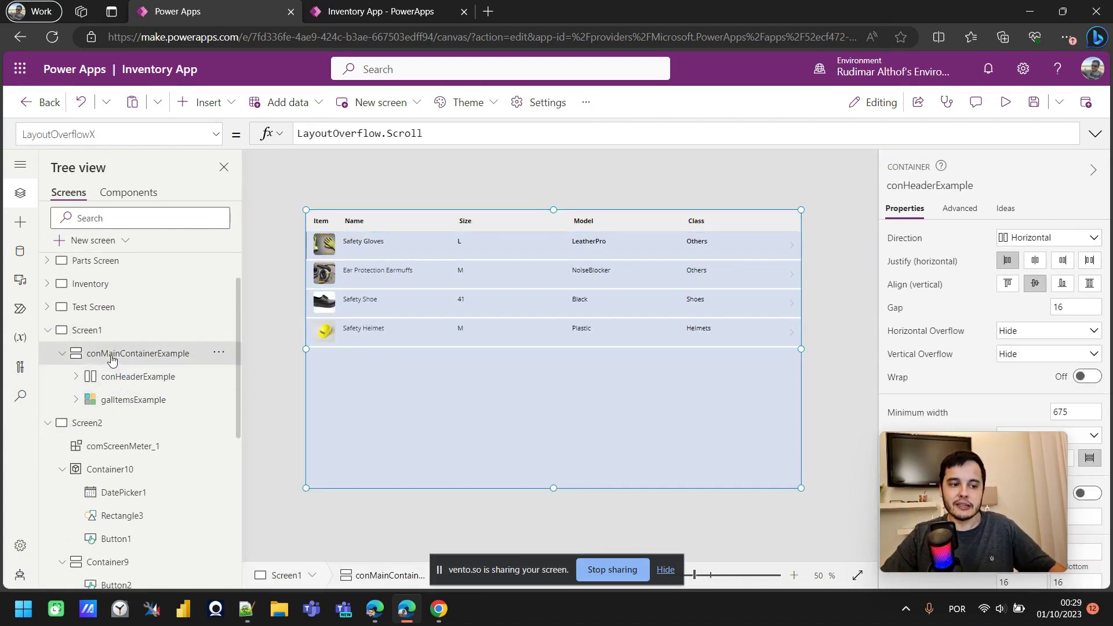
{"action": "left_click", "coordinate": [103, 377]}
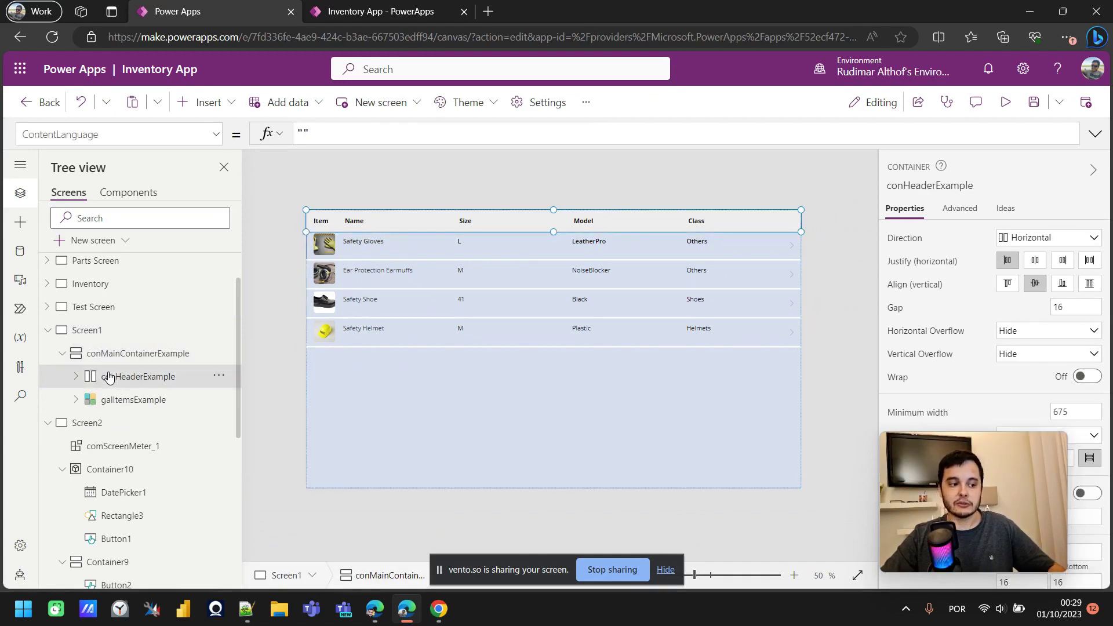
{"action": "left_click", "coordinate": [134, 400], "text": "ctrl"}
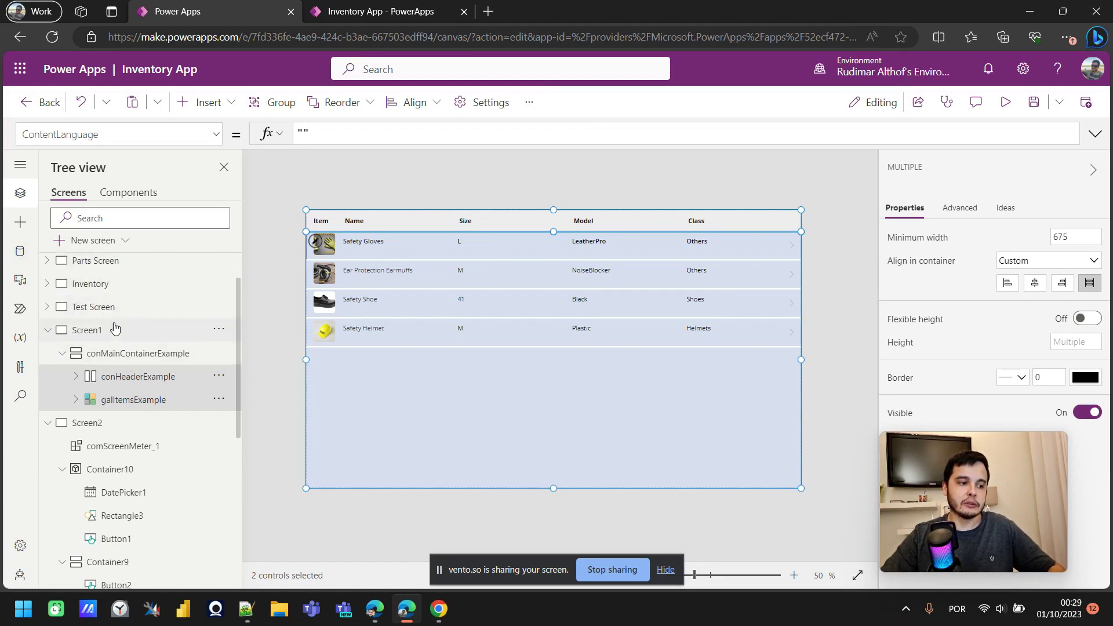
{"action": "scroll", "coordinate": [119, 339], "scroll_direction": "up", "scroll_amount": 1}
{"action": "scroll", "coordinate": [102, 348], "scroll_direction": "down", "scroll_amount": 1}
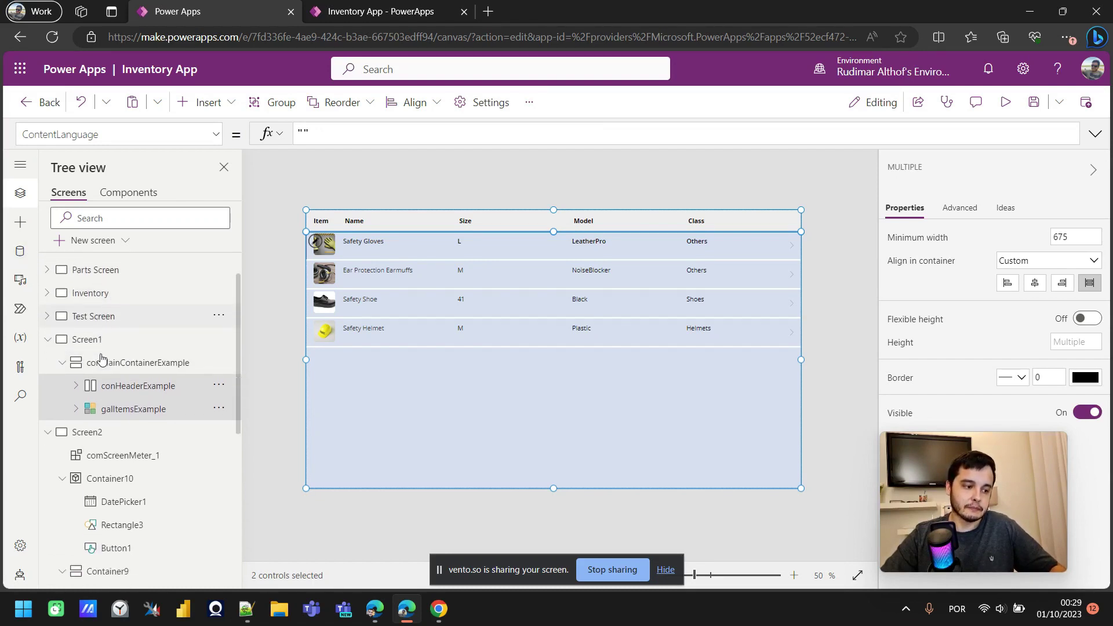
- Paste the copied header container and items gallery into MainContainer2 on Screen3
{"action": "left_click", "coordinate": [91, 317]}
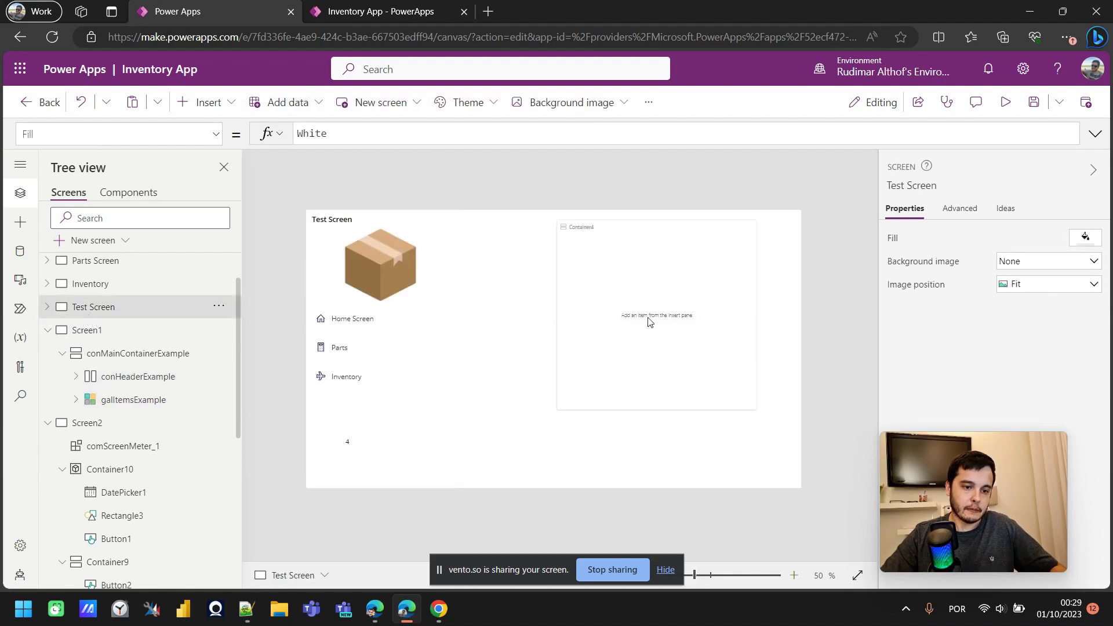
{"action": "left_click", "coordinate": [48, 330]}
{"action": "scroll", "coordinate": [119, 475], "scroll_direction": "down", "scroll_amount": 5}
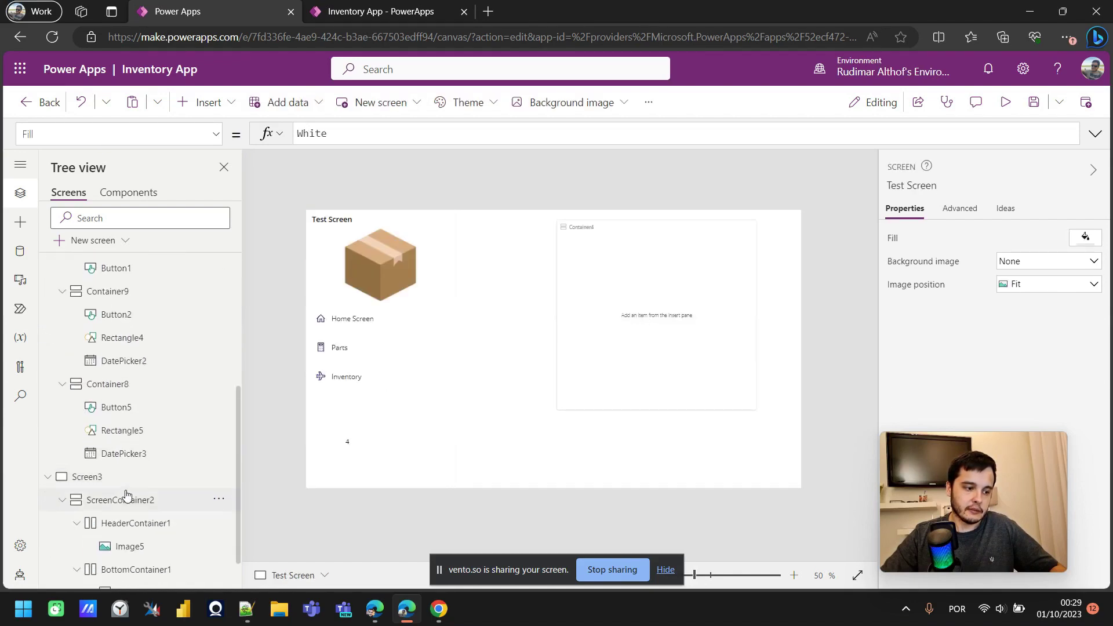
{"action": "left_click", "coordinate": [116, 431]}
{"action": "left_click", "coordinate": [553, 386]}
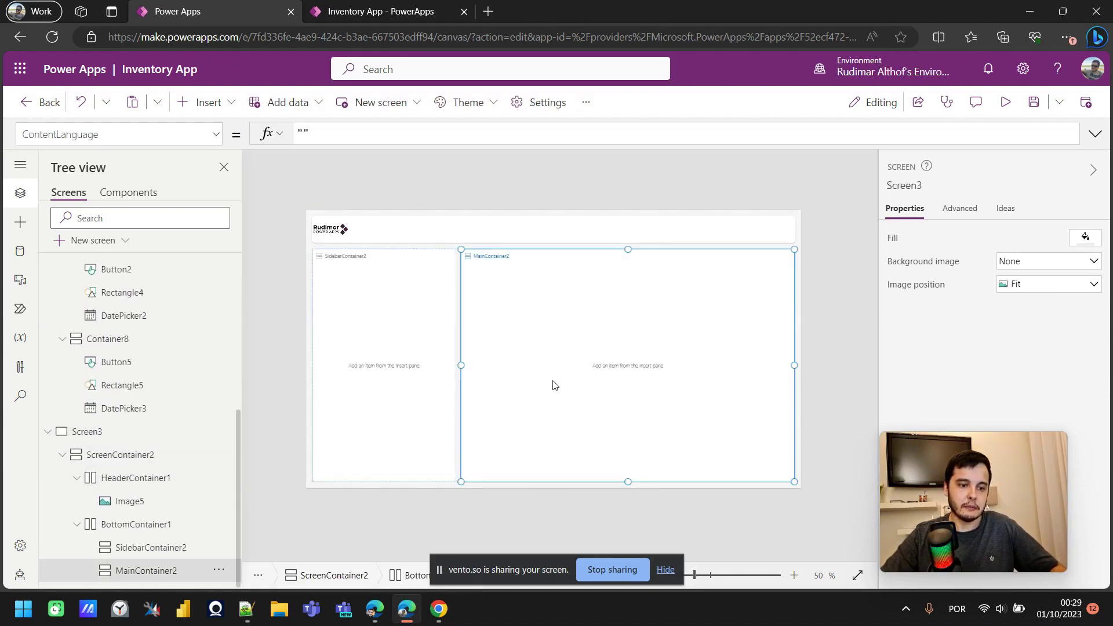
{"action": "key", "text": "ctrl+v"}
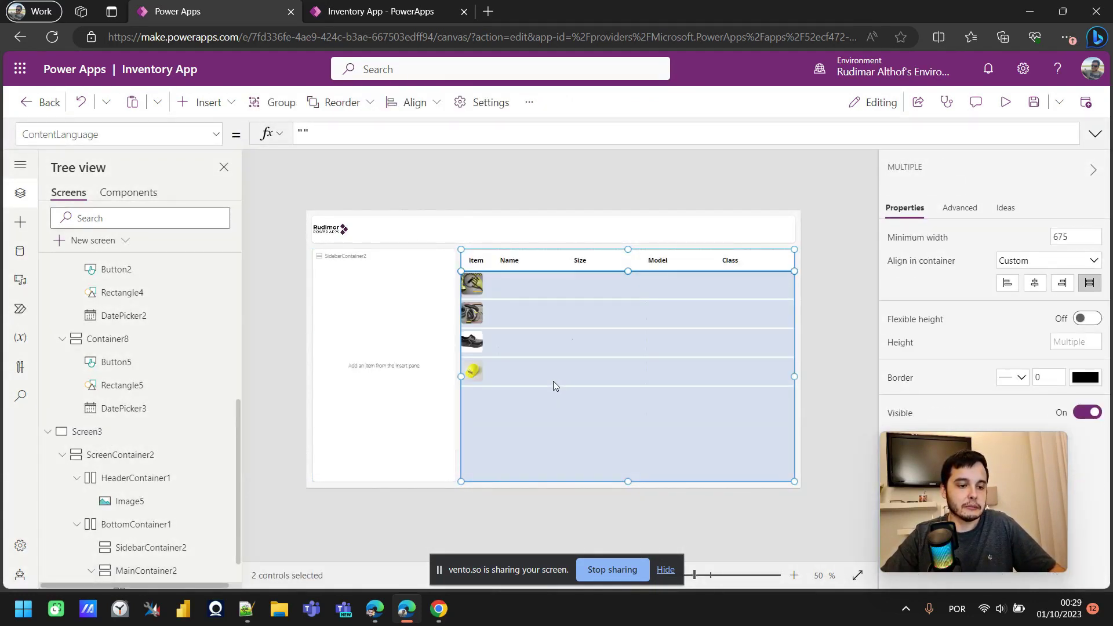
- Examine the pasted gallery's lblItemModel_1 and lblItemClass_1 labels, including the class label's position and size settings
{"action": "left_click", "coordinate": [509, 291]}
{"action": "left_click", "coordinate": [20, 193]}
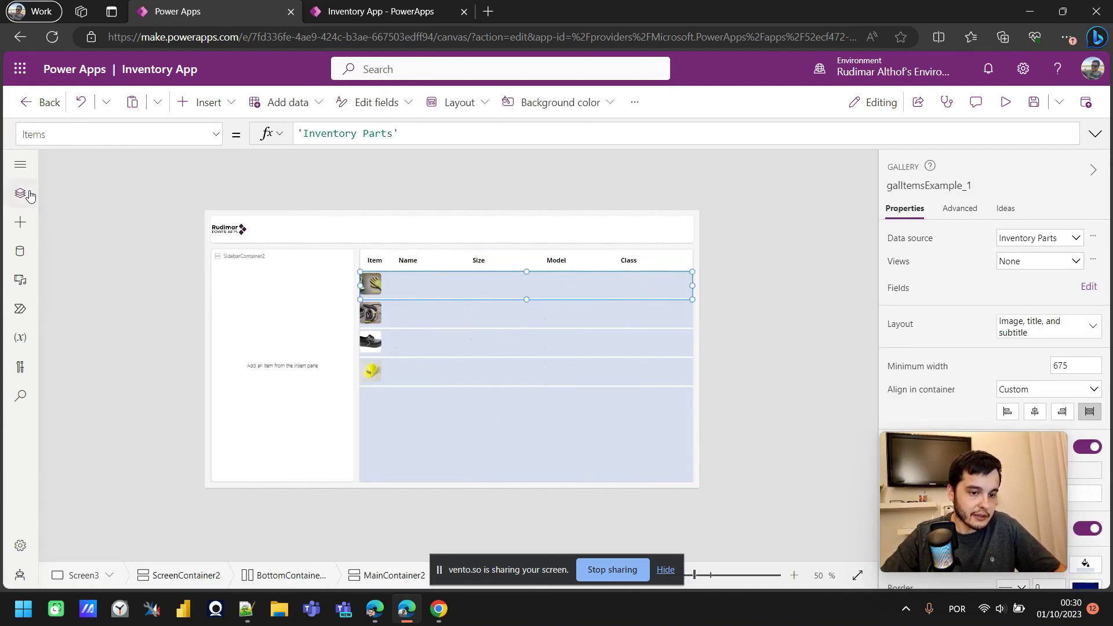
{"action": "left_click", "coordinate": [20, 193]}
{"action": "scroll", "coordinate": [95, 362], "scroll_direction": "down", "scroll_amount": 5}
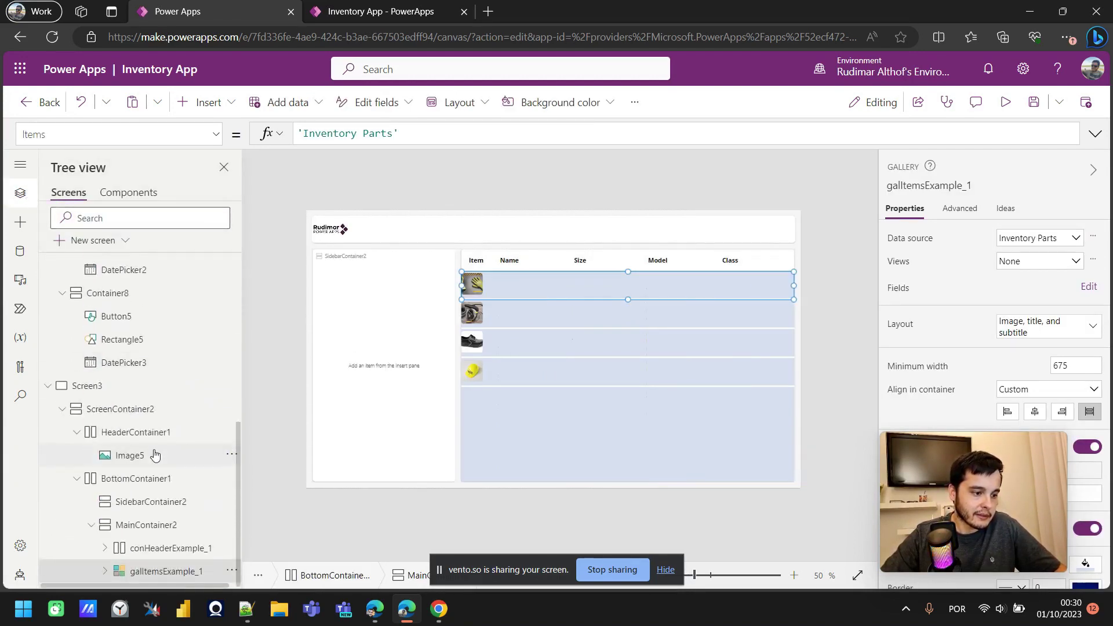
{"action": "scroll", "coordinate": [158, 457], "scroll_direction": "up", "scroll_amount": 5}
{"action": "scroll", "coordinate": [163, 472], "scroll_direction": "down", "scroll_amount": 5}
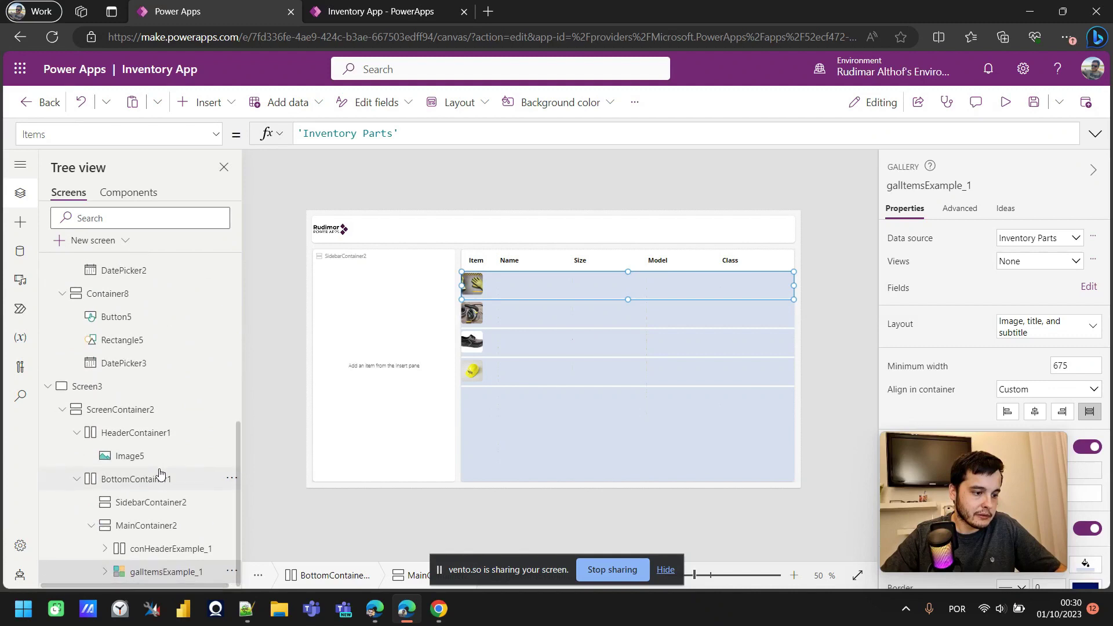
{"action": "left_click", "coordinate": [105, 572]}
{"action": "scroll", "coordinate": [180, 455], "scroll_direction": "down", "scroll_amount": 3}
{"action": "left_click", "coordinate": [180, 432]}
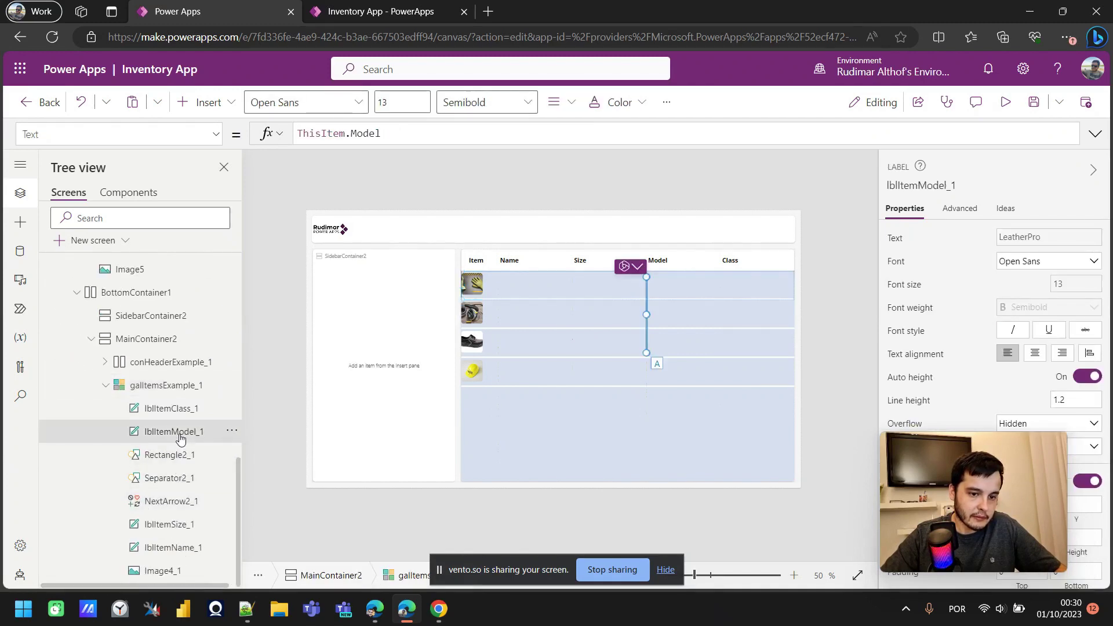
{"action": "left_click", "coordinate": [181, 417]}
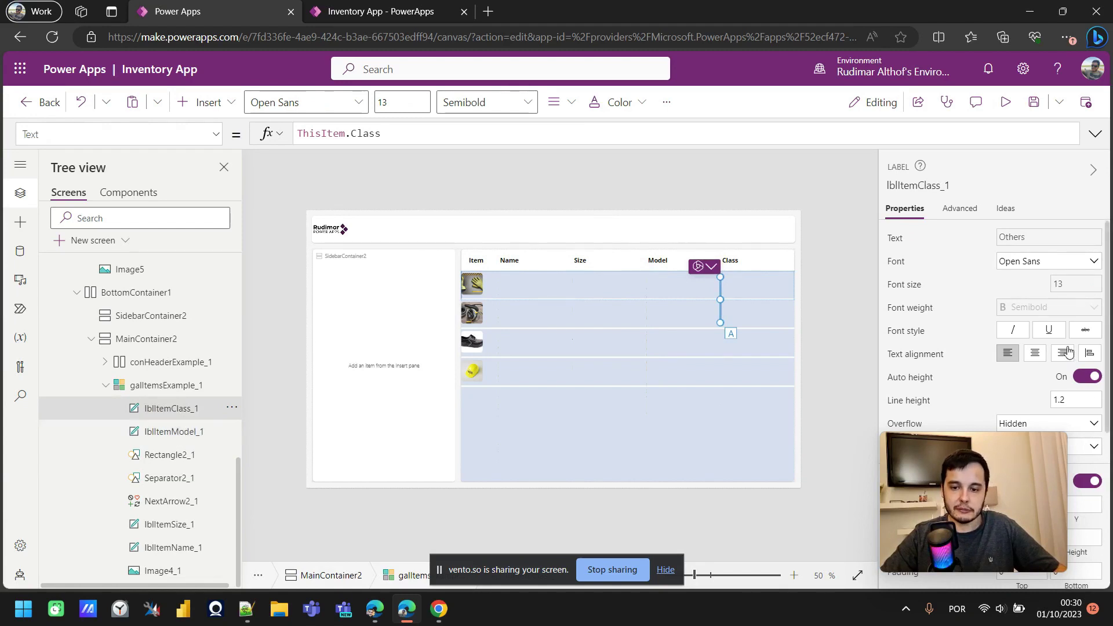
{"action": "scroll", "coordinate": [1076, 371], "scroll_direction": "down", "scroll_amount": 3}
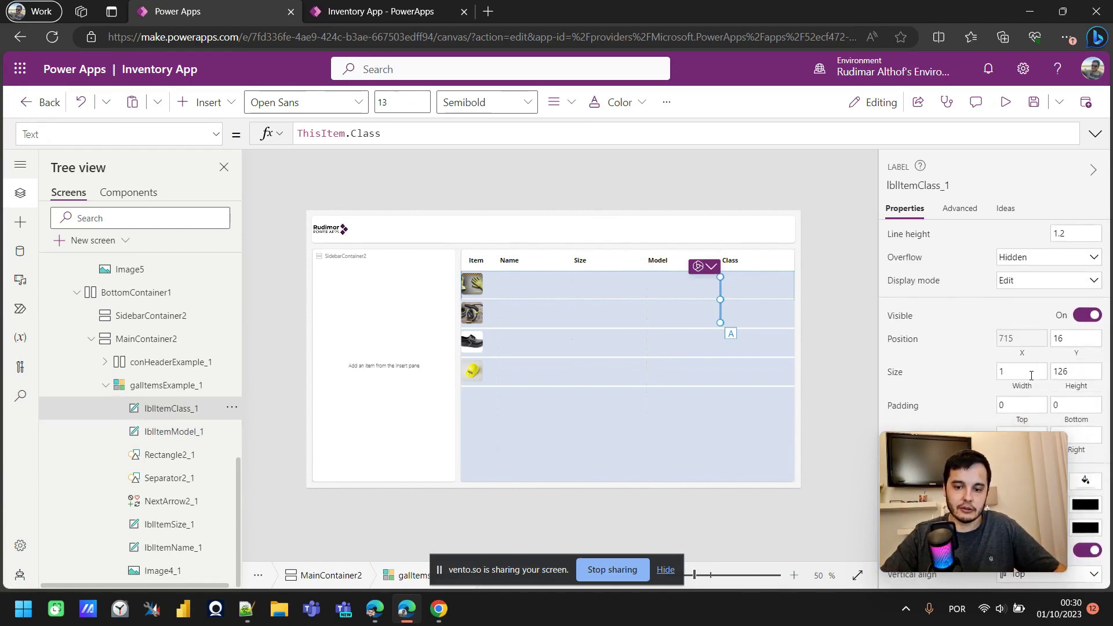
- Undo pasting the header container and items gallery into Screen3's main container
{"action": "left_click", "coordinate": [429, 175]}
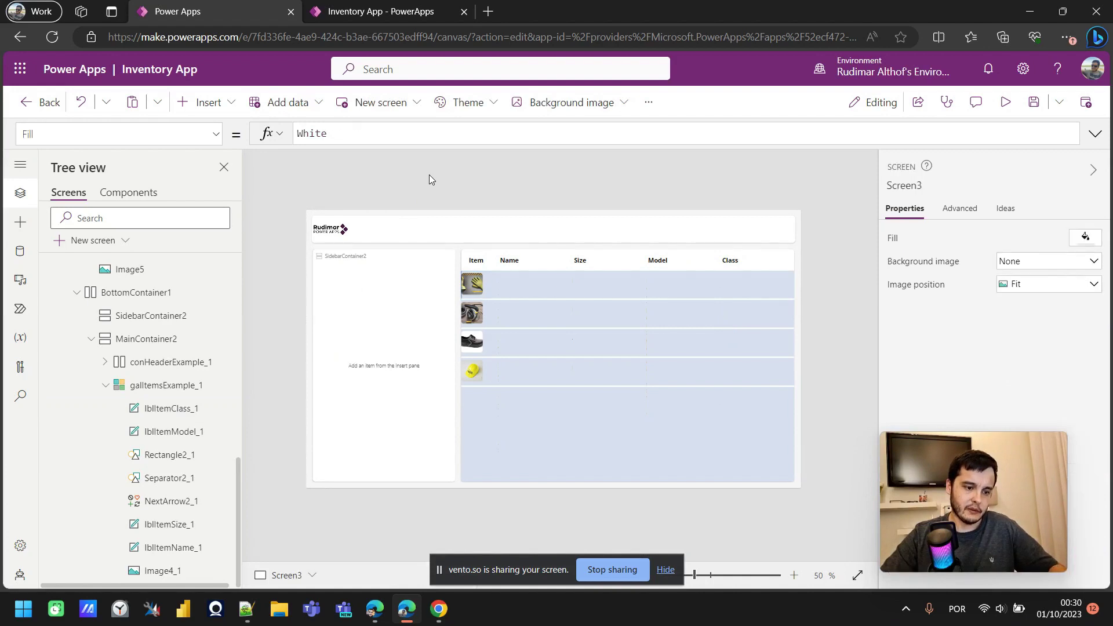
{"action": "key", "text": "ctrl+z"}
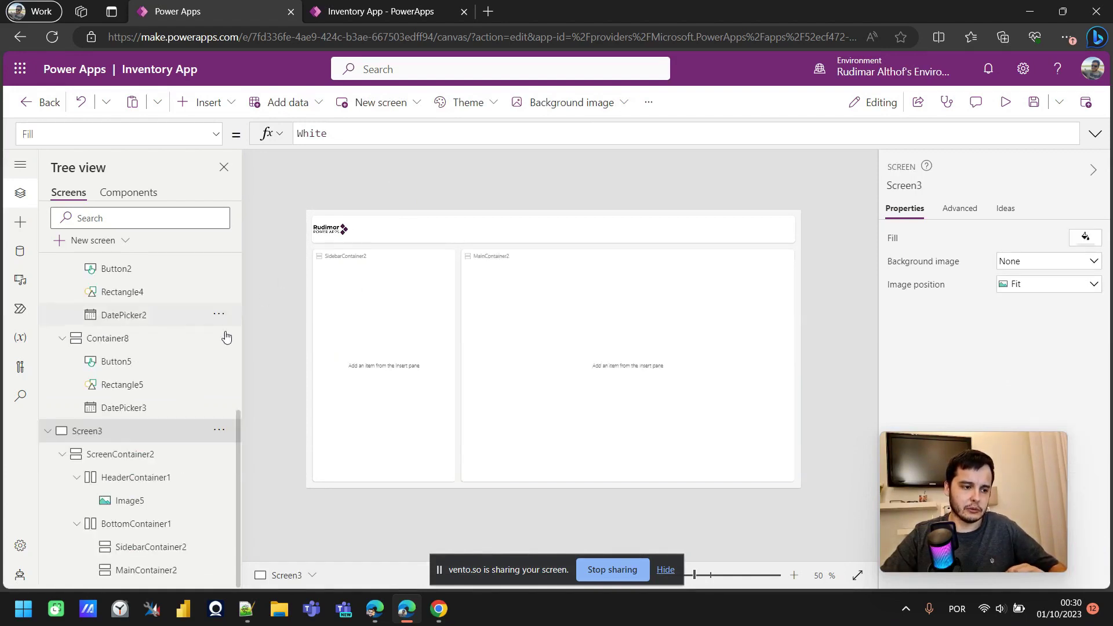
{"action": "scroll", "coordinate": [169, 402], "scroll_direction": "up", "scroll_amount": 5}
{"action": "left_click", "coordinate": [489, 335]}
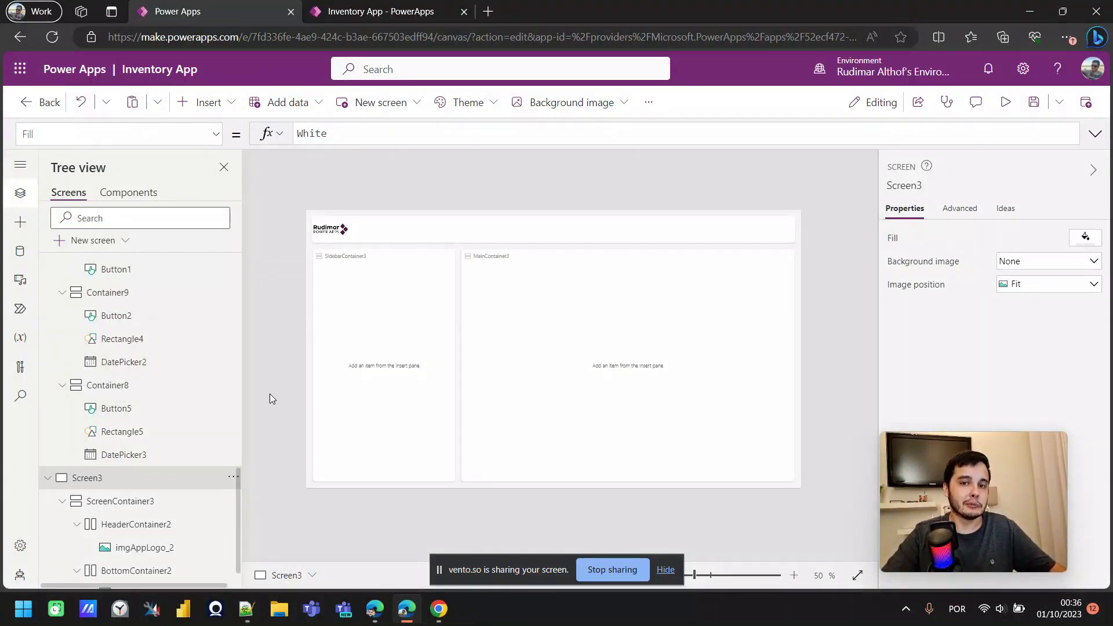
- Cut the conHeaderExample container out of conMainContainerExample on Screen1
{"action": "scroll", "coordinate": [178, 526], "scroll_direction": "up", "scroll_amount": 10}
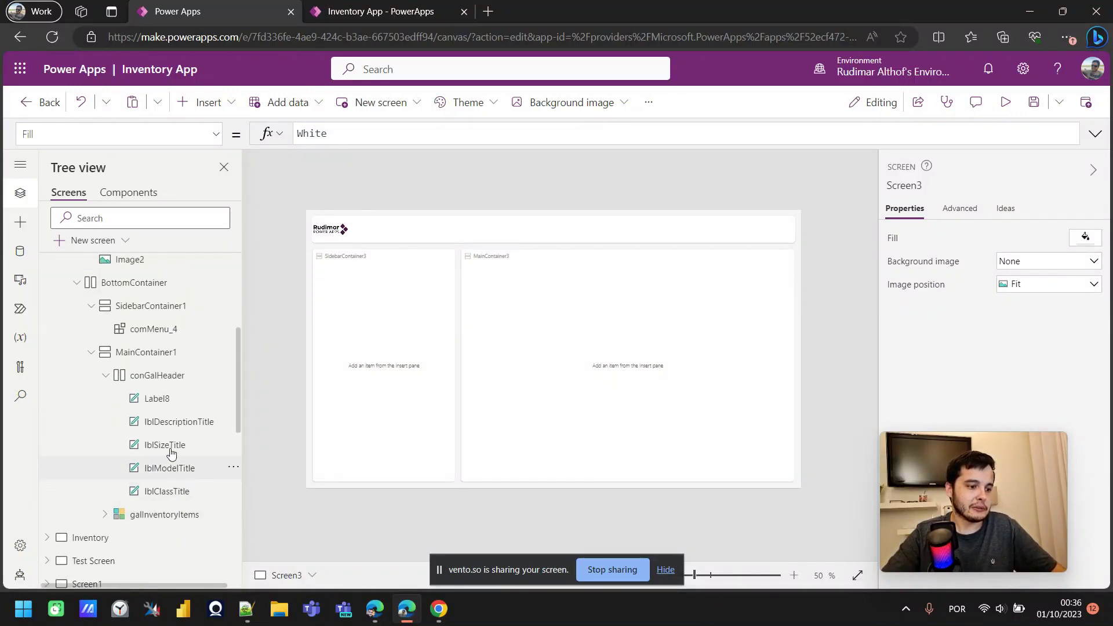
{"action": "left_click", "coordinate": [154, 376]}
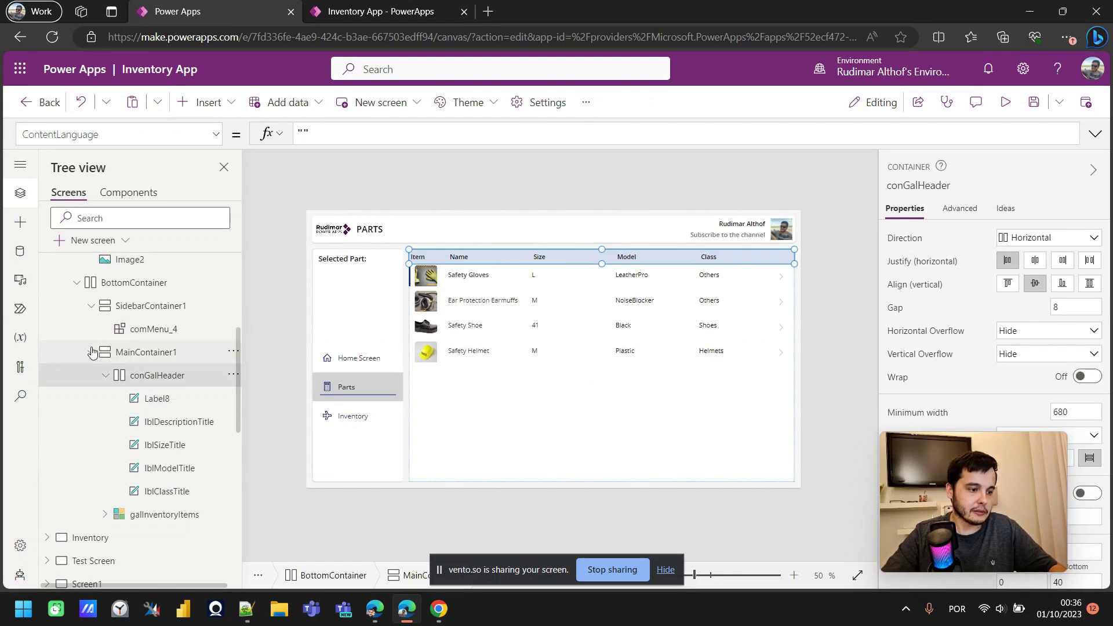
{"action": "scroll", "coordinate": [107, 377], "scroll_direction": "down", "scroll_amount": 4}
{"action": "left_click", "coordinate": [112, 356]}
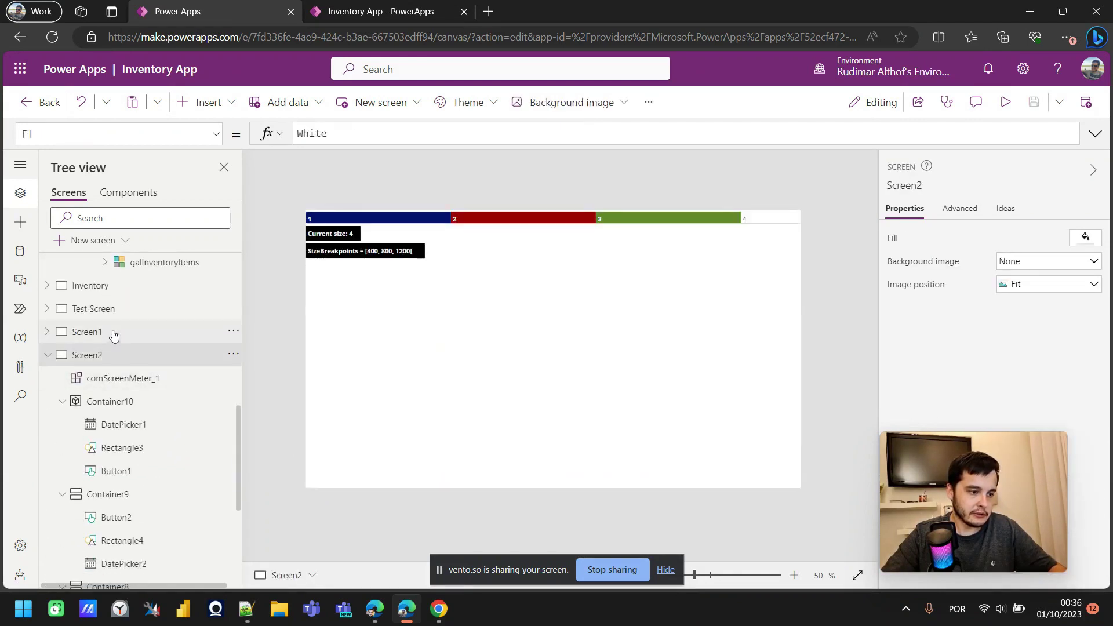
{"action": "left_click", "coordinate": [112, 332]}
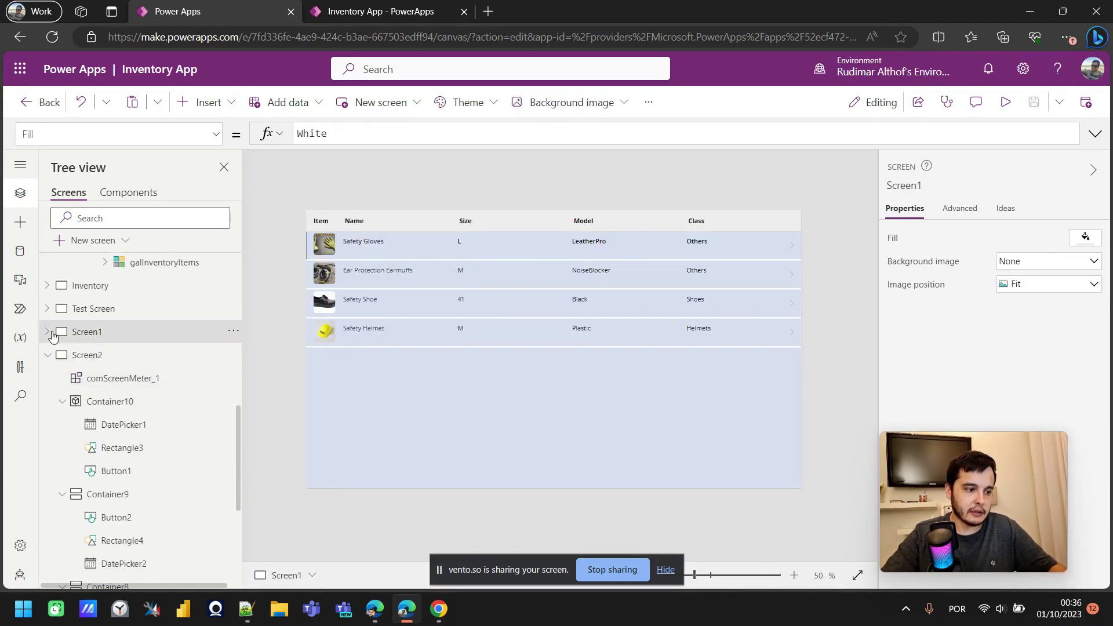
{"action": "left_click", "coordinate": [48, 332]}
{"action": "left_click", "coordinate": [161, 358]}
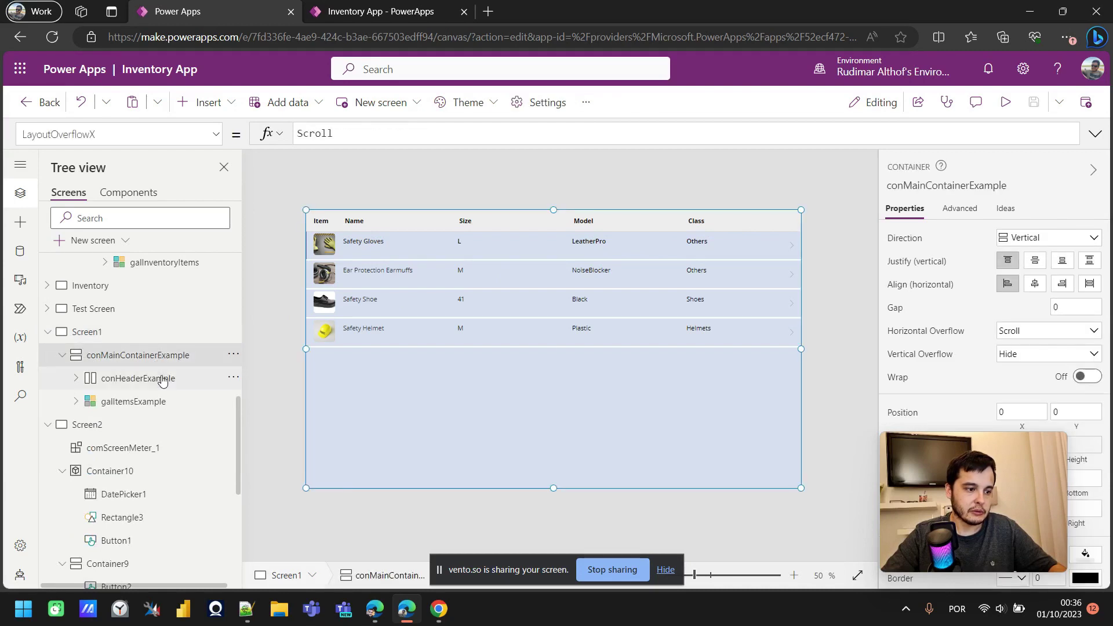
{"action": "left_click", "coordinate": [165, 380]}
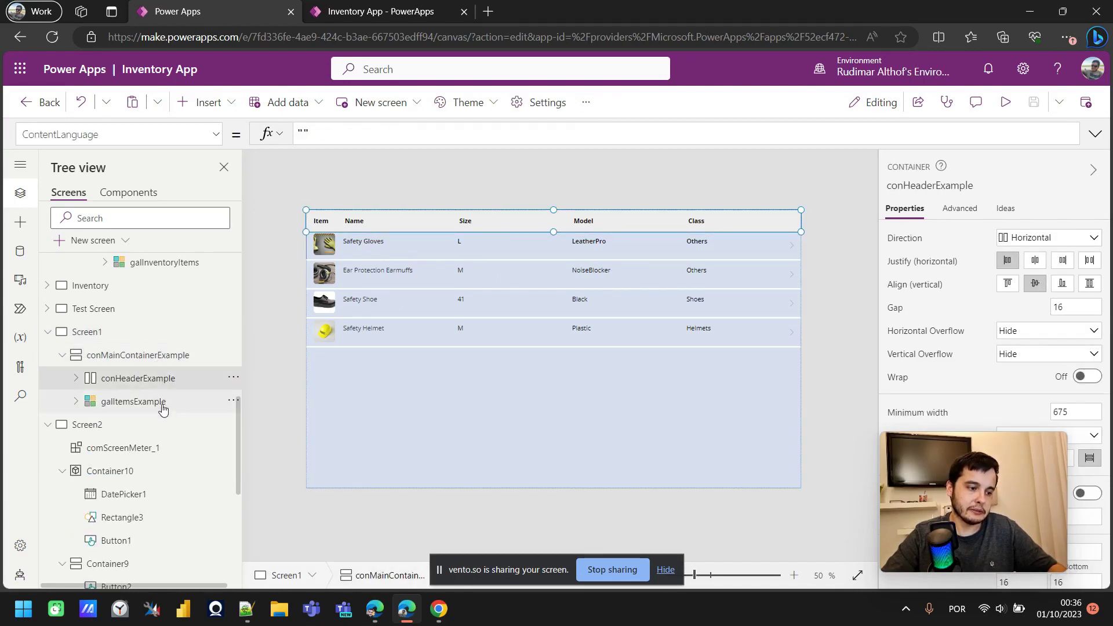
{"action": "key", "text": "Delete"}
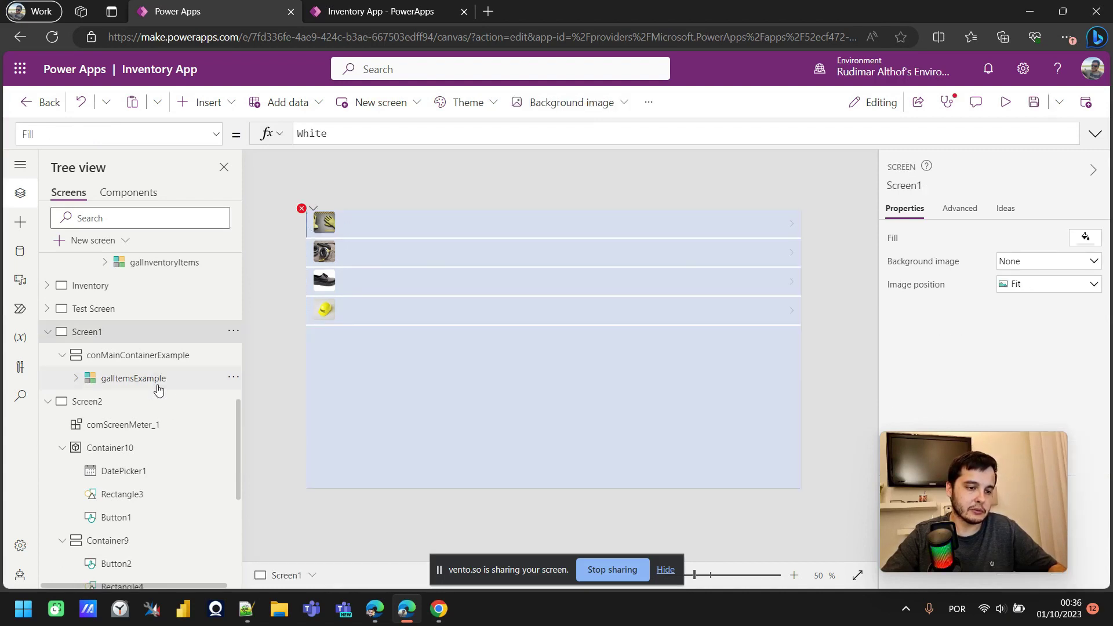
- Paste the cut conHeaderExample container into MainContainer3 on Screen3
{"action": "scroll", "coordinate": [152, 397], "scroll_direction": "down", "scroll_amount": 5}
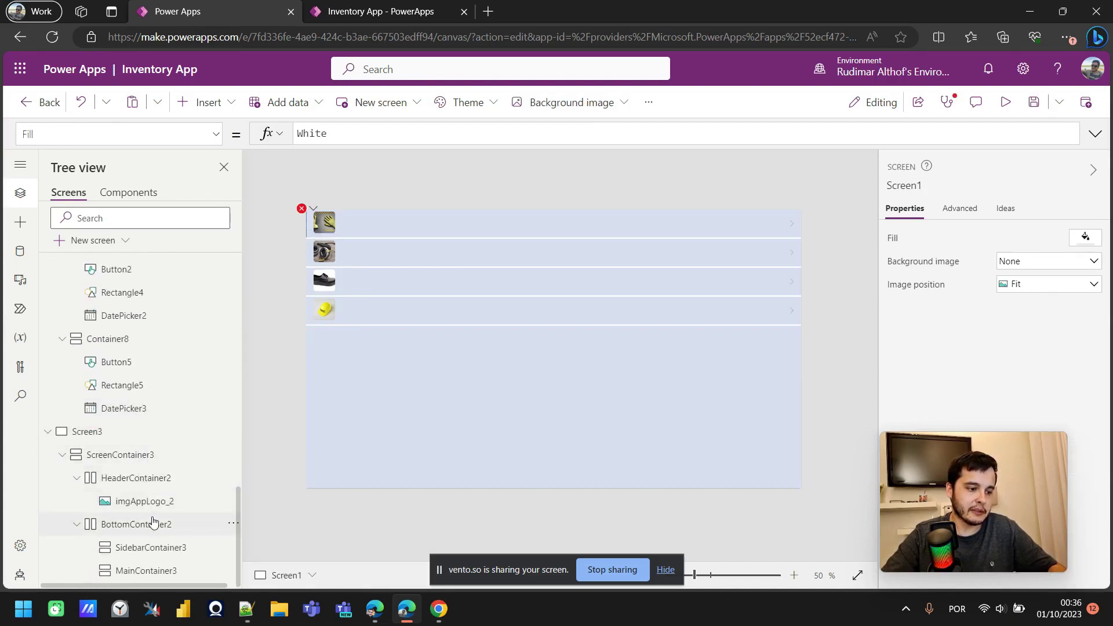
{"action": "left_click", "coordinate": [148, 572]}
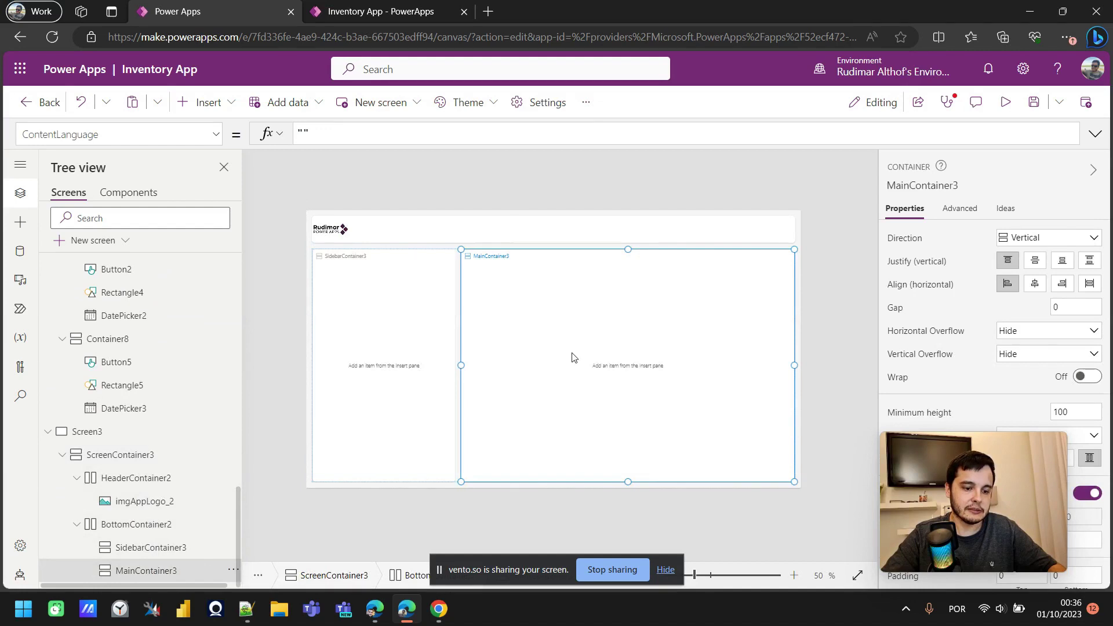
{"action": "key", "text": "ctrl+v"}
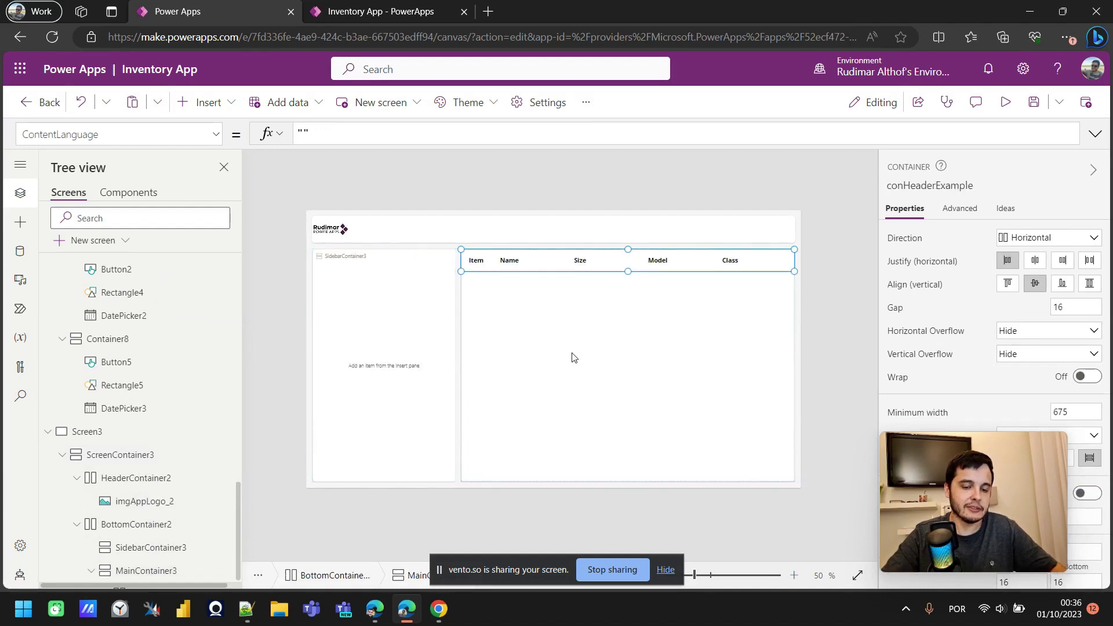
{"action": "left_click", "coordinate": [824, 198]}
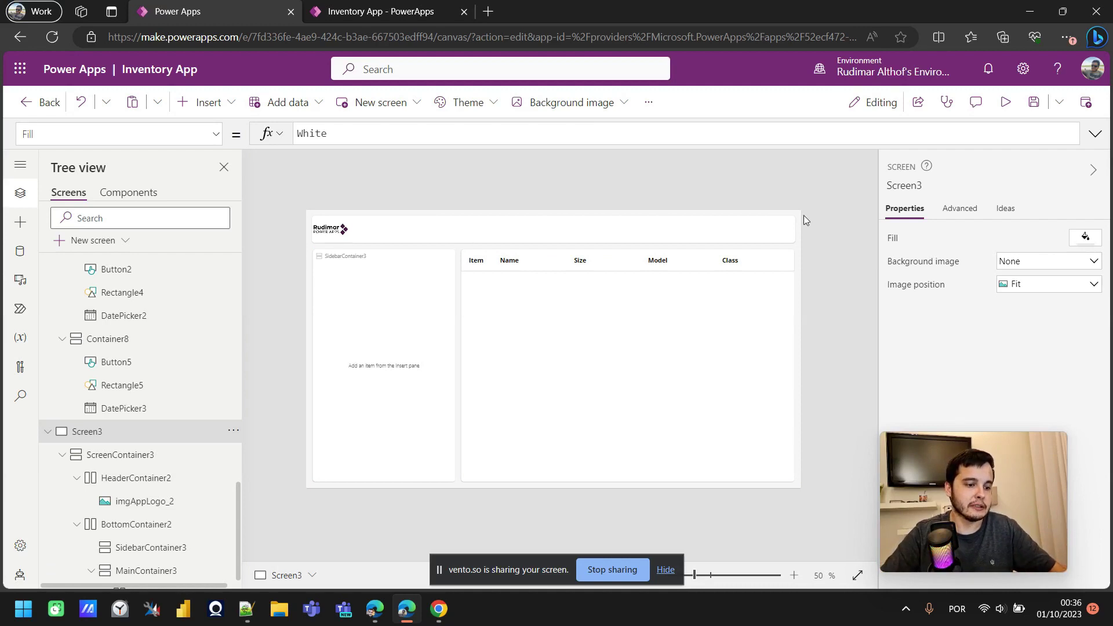
- Try to move the galItemsExample gallery from conMainContainerExample on Screen1 into MainContainer3 on Screen3, below the header row
{"action": "scroll", "coordinate": [182, 460], "scroll_direction": "up", "scroll_amount": 5}
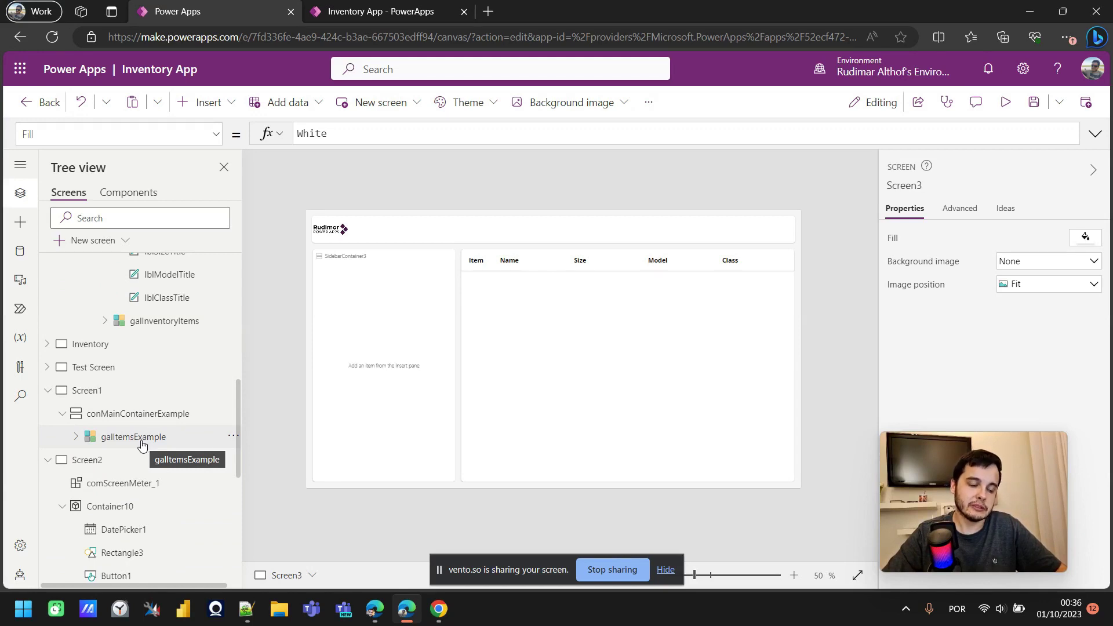
{"action": "left_click", "coordinate": [142, 444]}
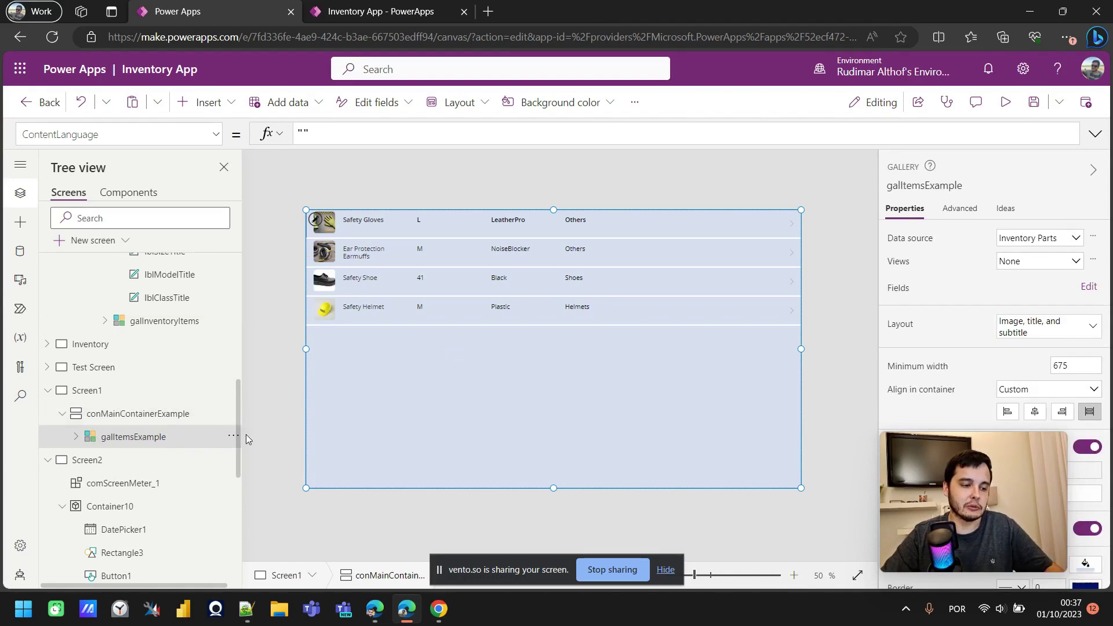
{"action": "key", "text": "Delete"}
{"action": "scroll", "coordinate": [140, 493], "scroll_direction": "down", "scroll_amount": 5}
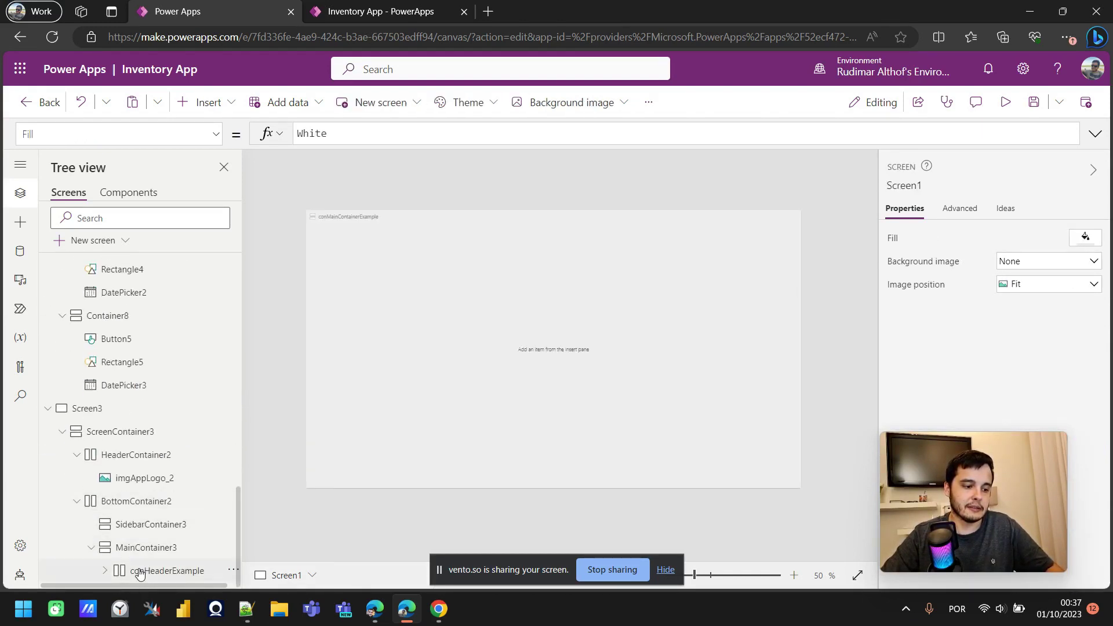
{"action": "left_click", "coordinate": [139, 571]}
{"action": "left_click", "coordinate": [568, 425]}
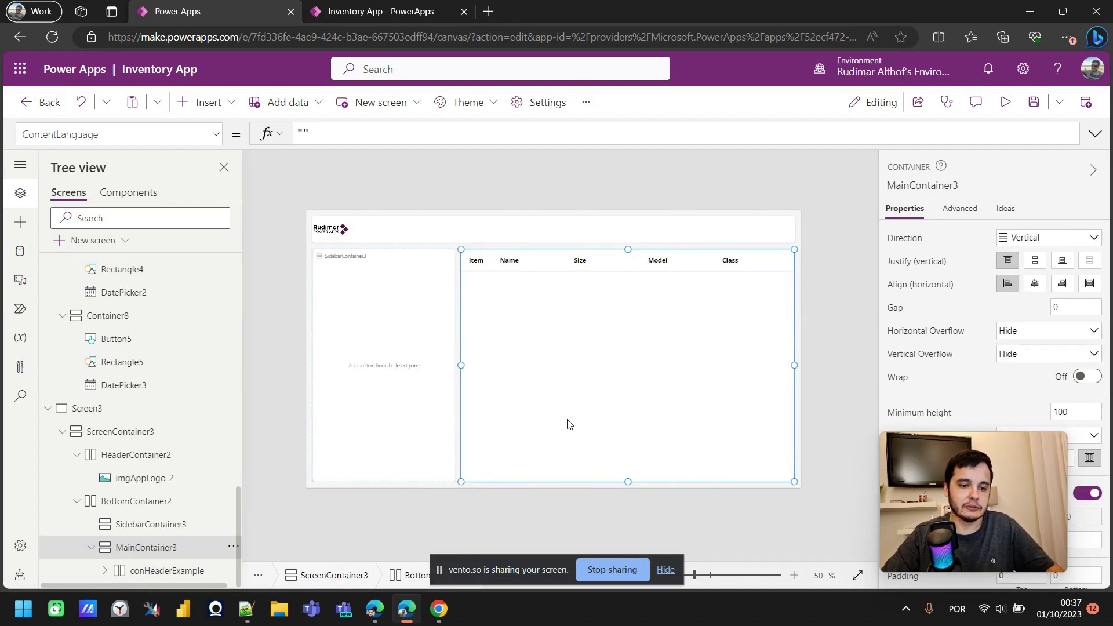
{"action": "key", "text": "ctrl+v"}
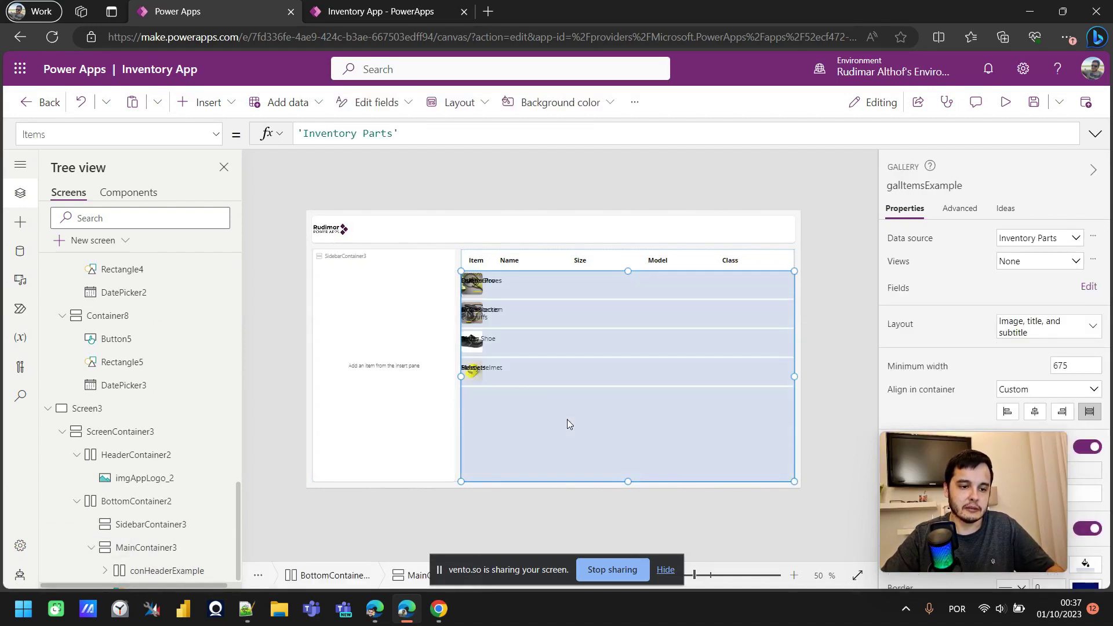
- Examine the pasted gallery's lblItemClass label and the header's lblNameTitle label, including their position and width settings
{"action": "left_click", "coordinate": [486, 285]}
{"action": "scroll", "coordinate": [1014, 371], "scroll_direction": "down", "scroll_amount": 5}
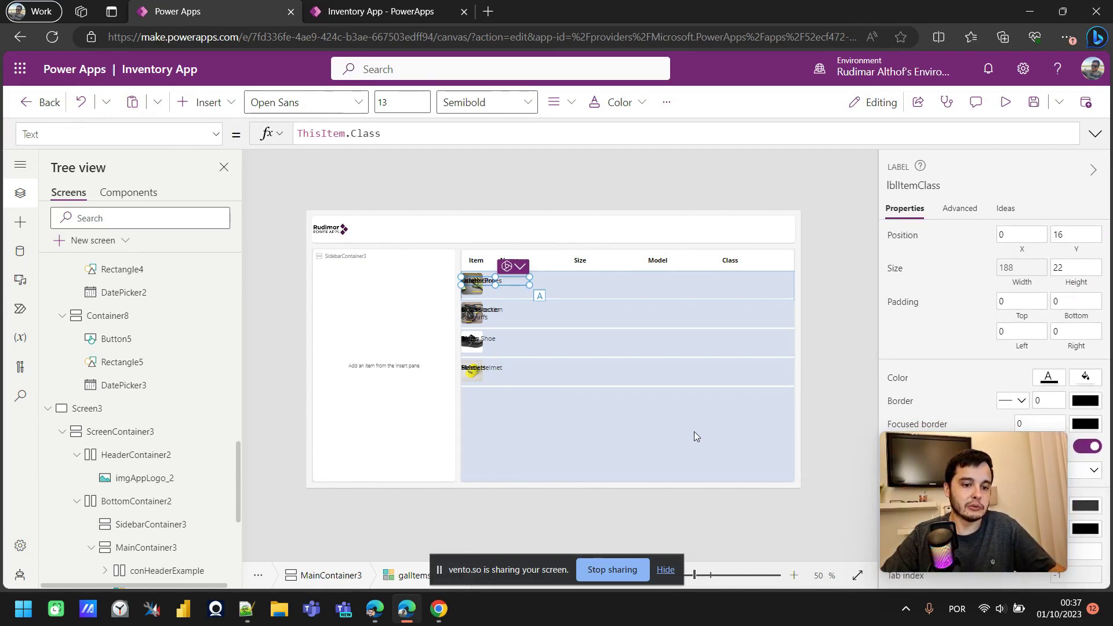
{"action": "left_click", "coordinate": [476, 261]}
{"action": "left_click", "coordinate": [509, 261]}
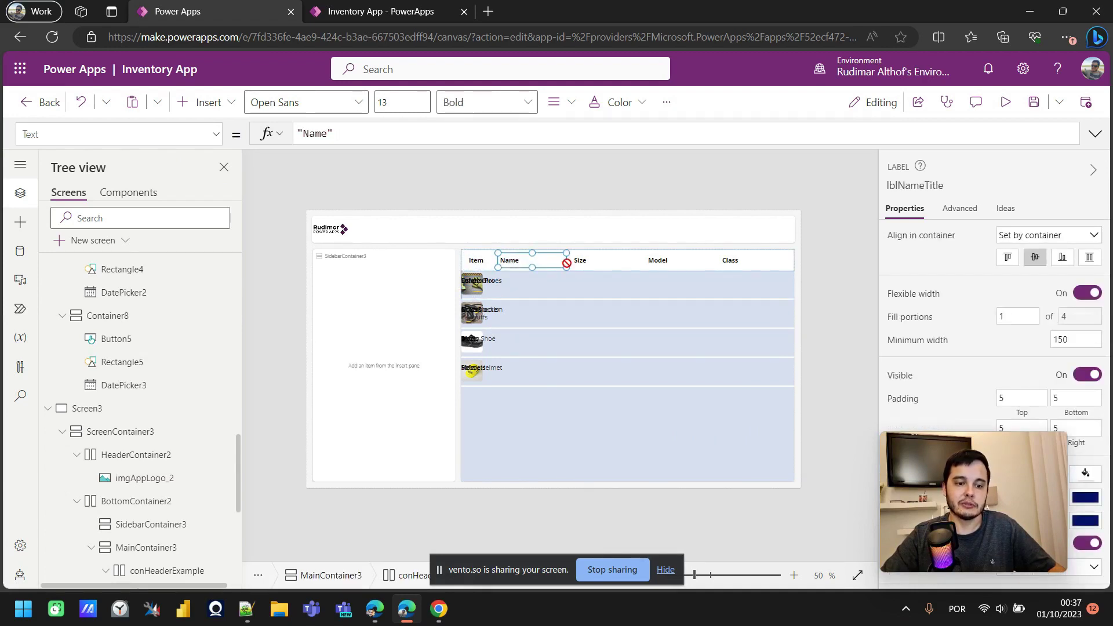
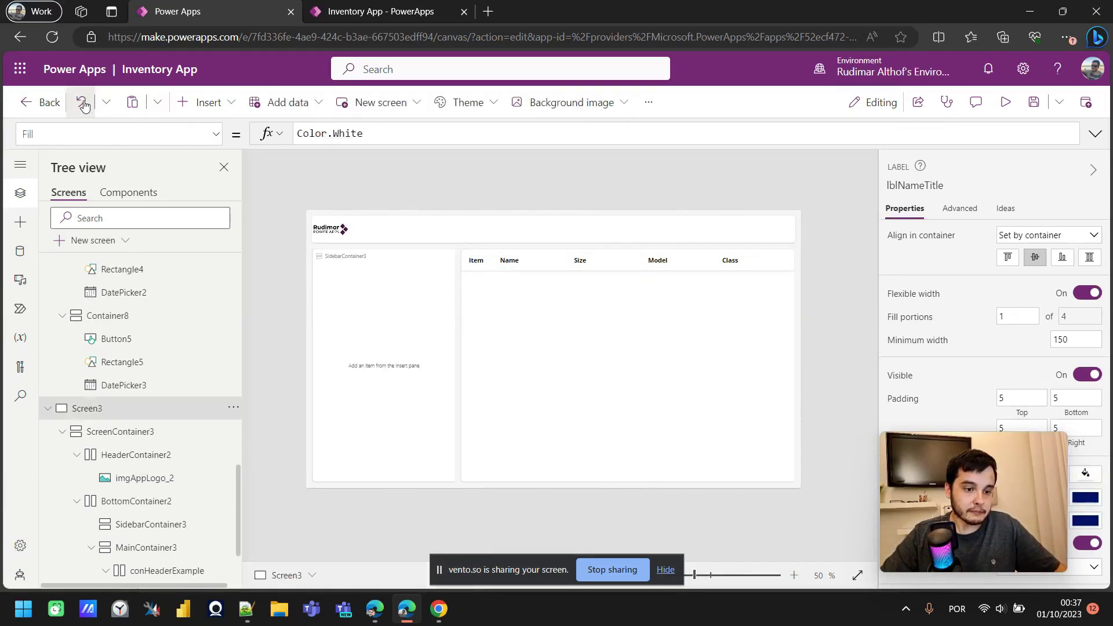
- Cut the conMainContainerExample container, with its items gallery, out of Screen1
{"action": "left_click", "coordinate": [496, 411]}
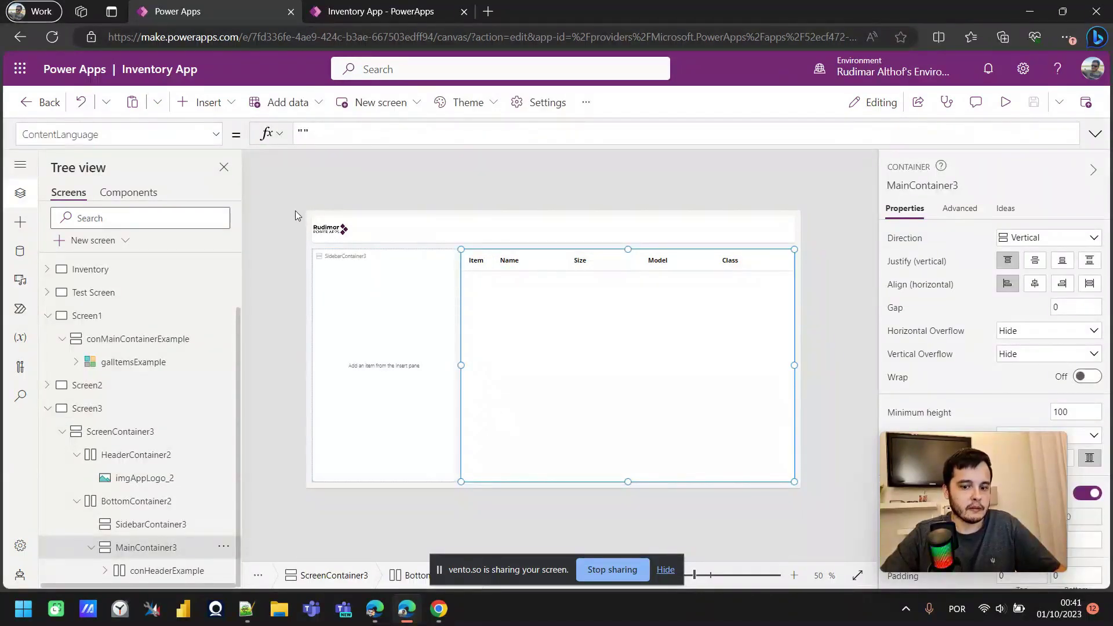
{"action": "scroll", "coordinate": [151, 435], "scroll_direction": "up", "scroll_amount": 1}
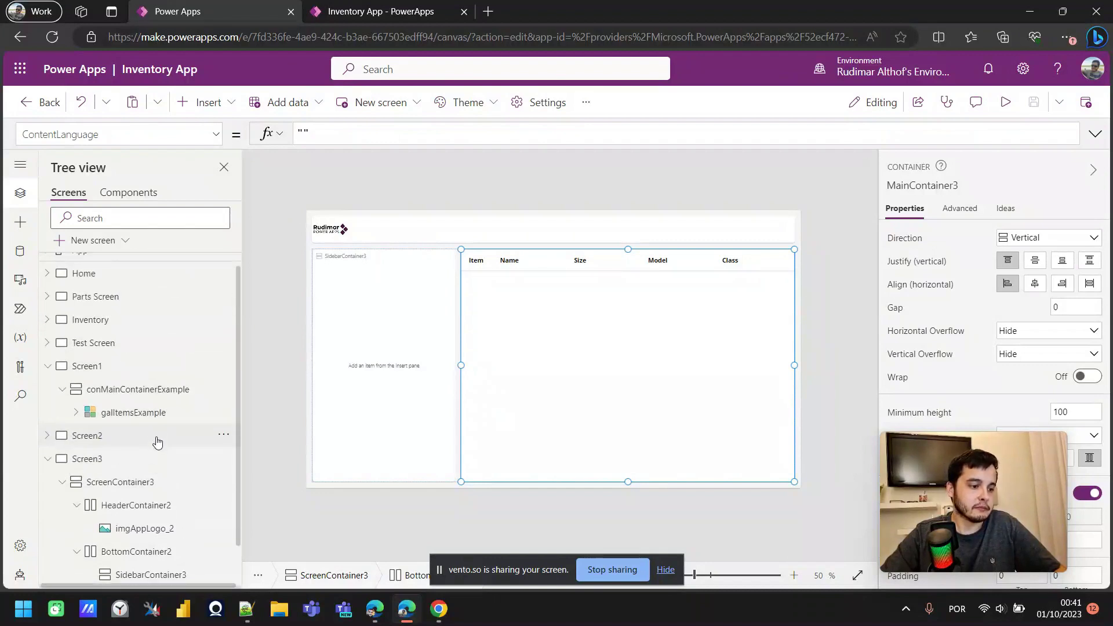
{"action": "left_click", "coordinate": [130, 398]}
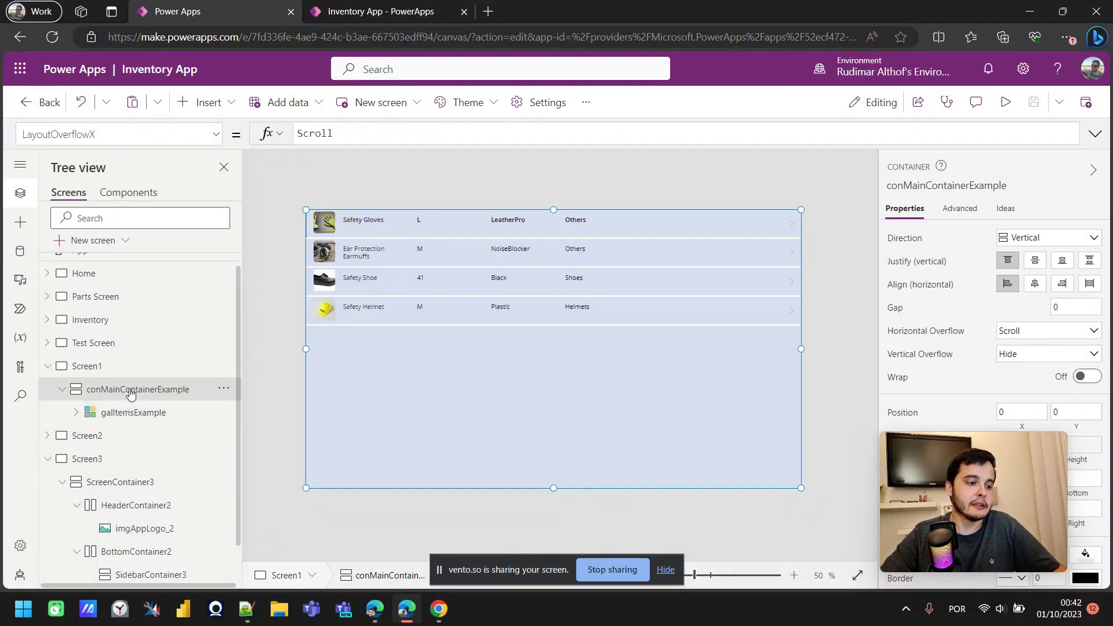
{"action": "key", "text": "Delete"}
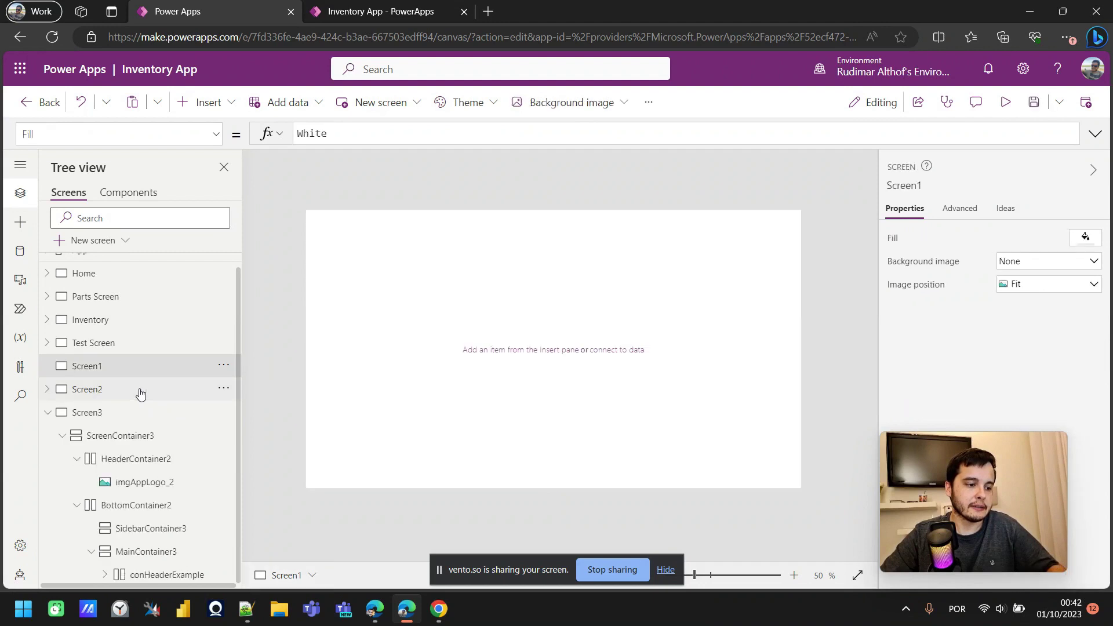
- Paste the cut conMainContainerExample container into MainContainer3 on Screen3, below conHeaderExample
{"action": "left_click", "coordinate": [159, 571]}
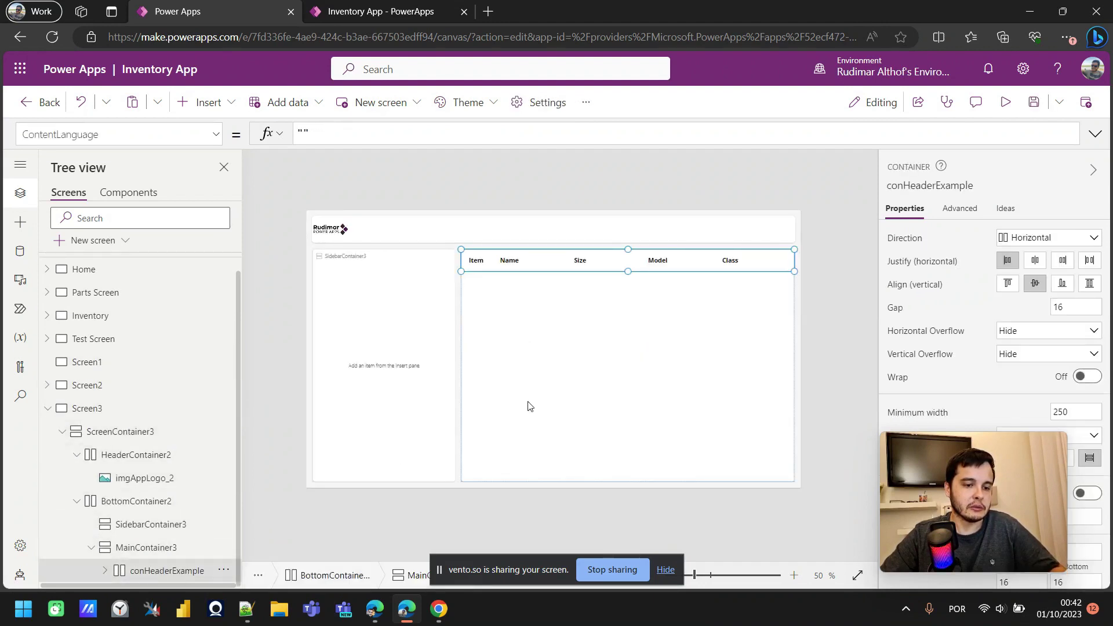
{"action": "left_click", "coordinate": [552, 421]}
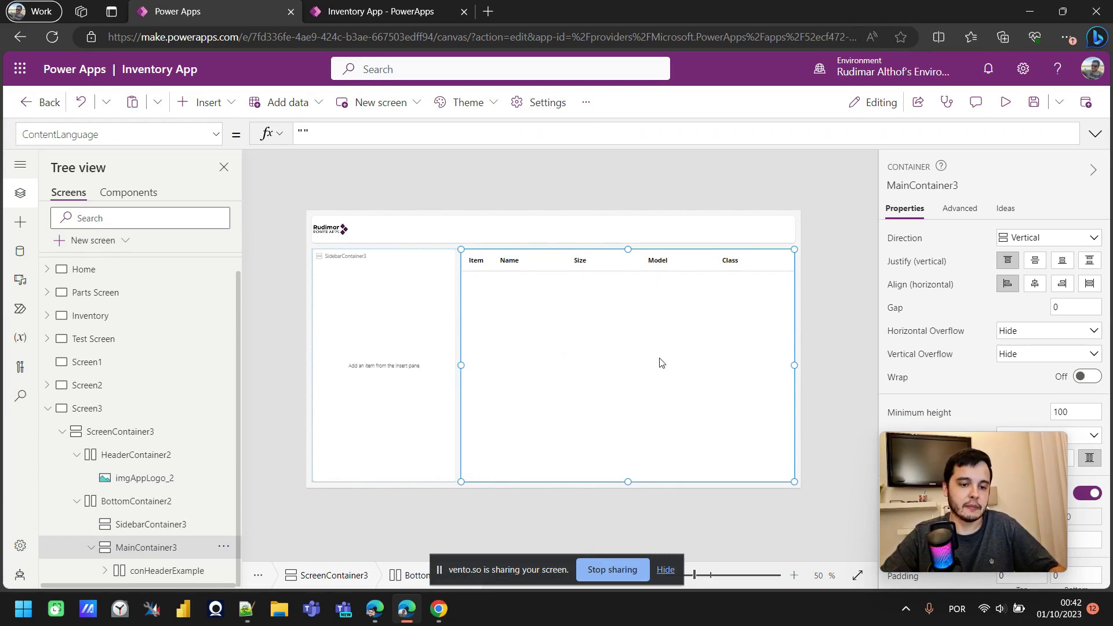
{"action": "key", "text": "ctrl+v"}
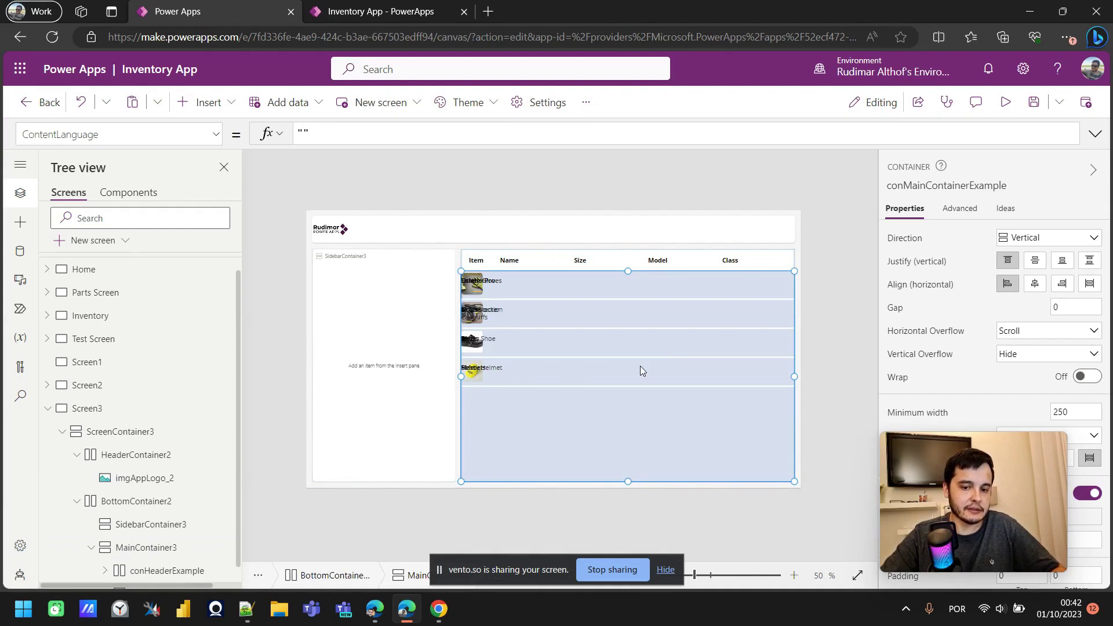
{"action": "scroll", "coordinate": [197, 455], "scroll_direction": "down", "scroll_amount": 1}
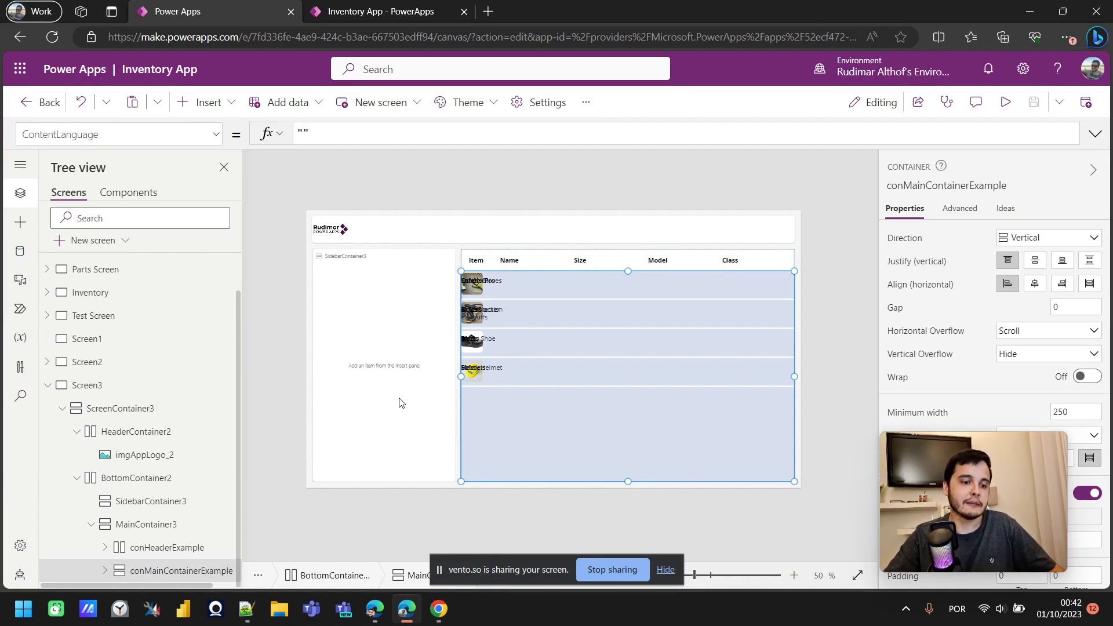
{"action": "scroll", "coordinate": [622, 347], "scroll_direction": "up", "scroll_amount": 2}
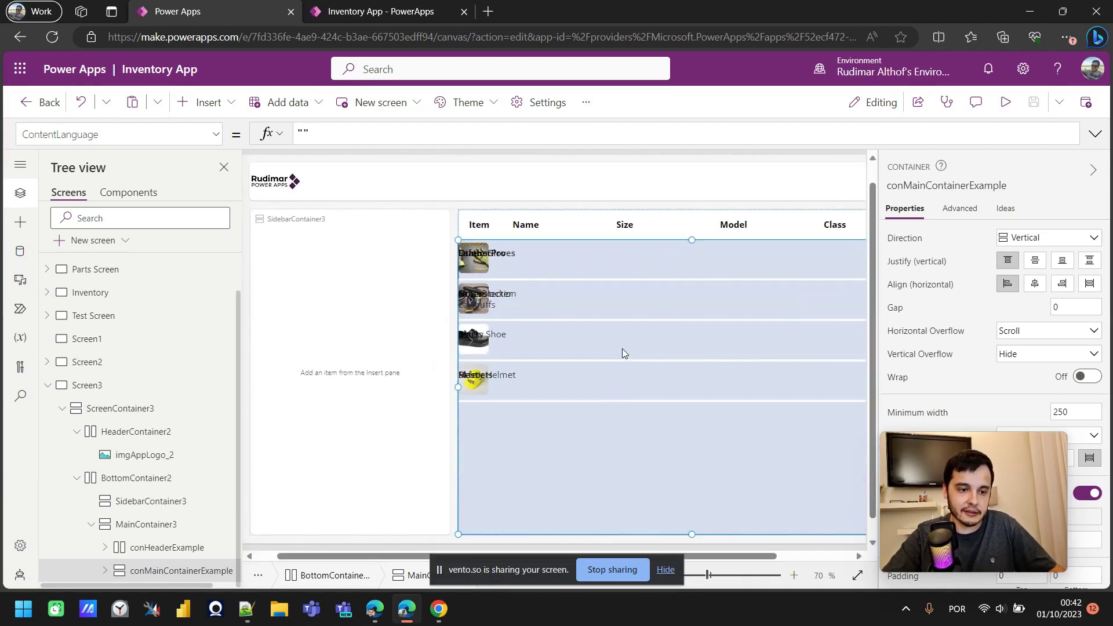
{"action": "scroll", "coordinate": [730, 328], "scroll_direction": "down", "scroll_amount": 1}
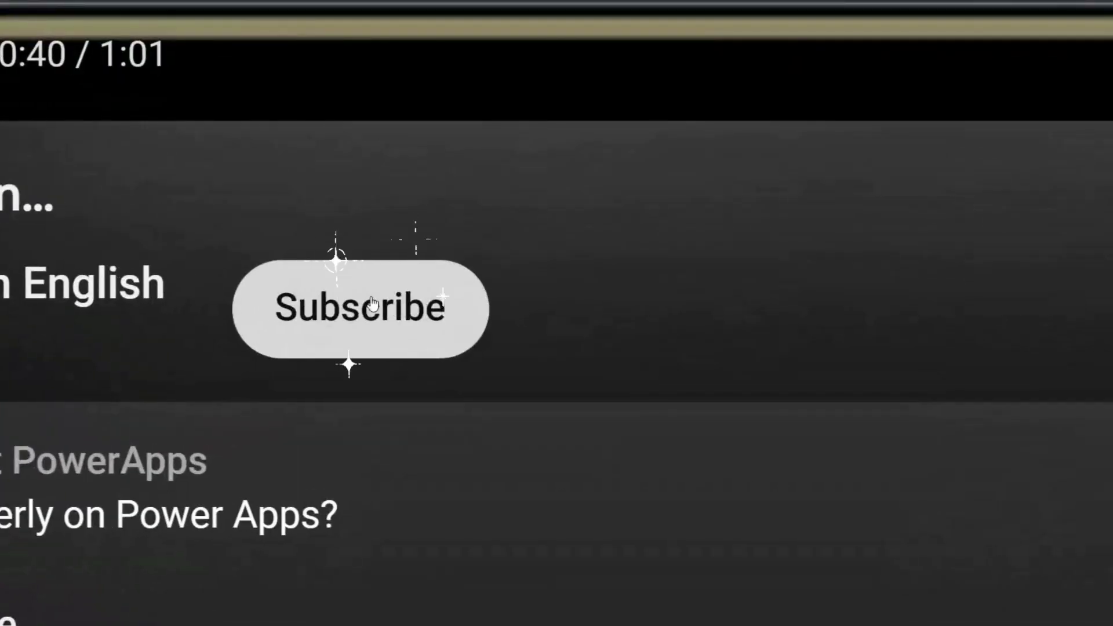
{"action": "left_click", "coordinate": [372, 303]}
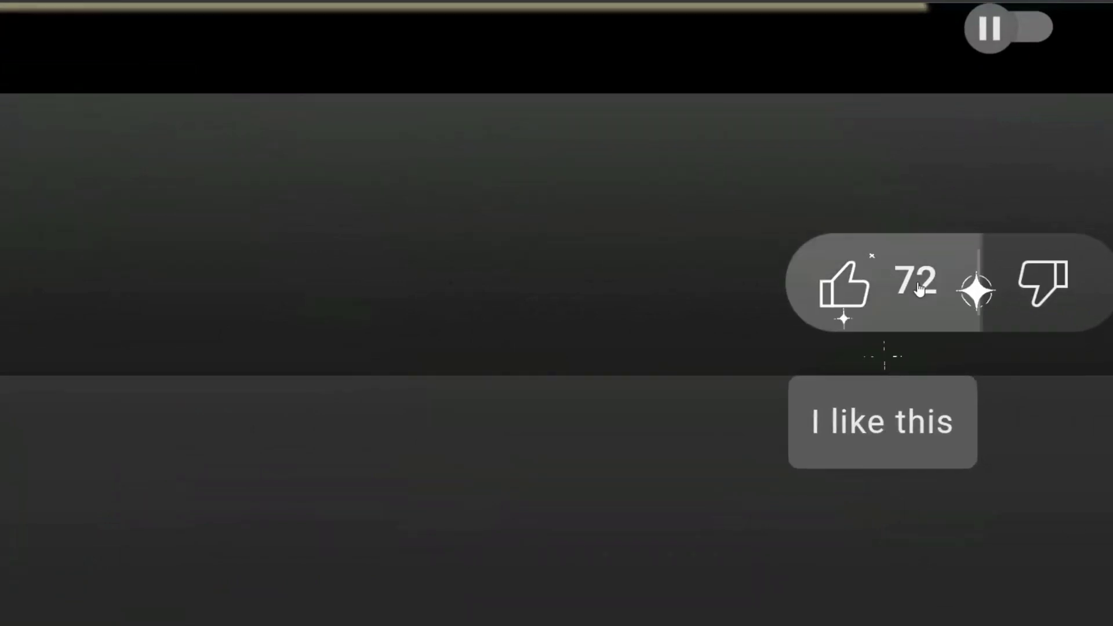
{"action": "left_click", "coordinate": [918, 288]}
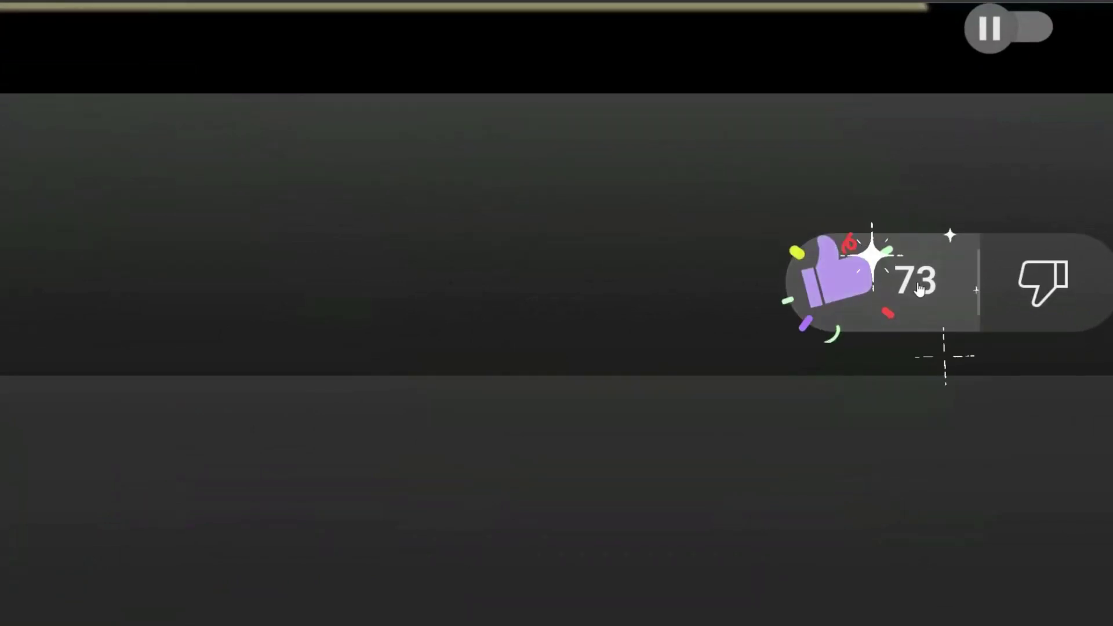